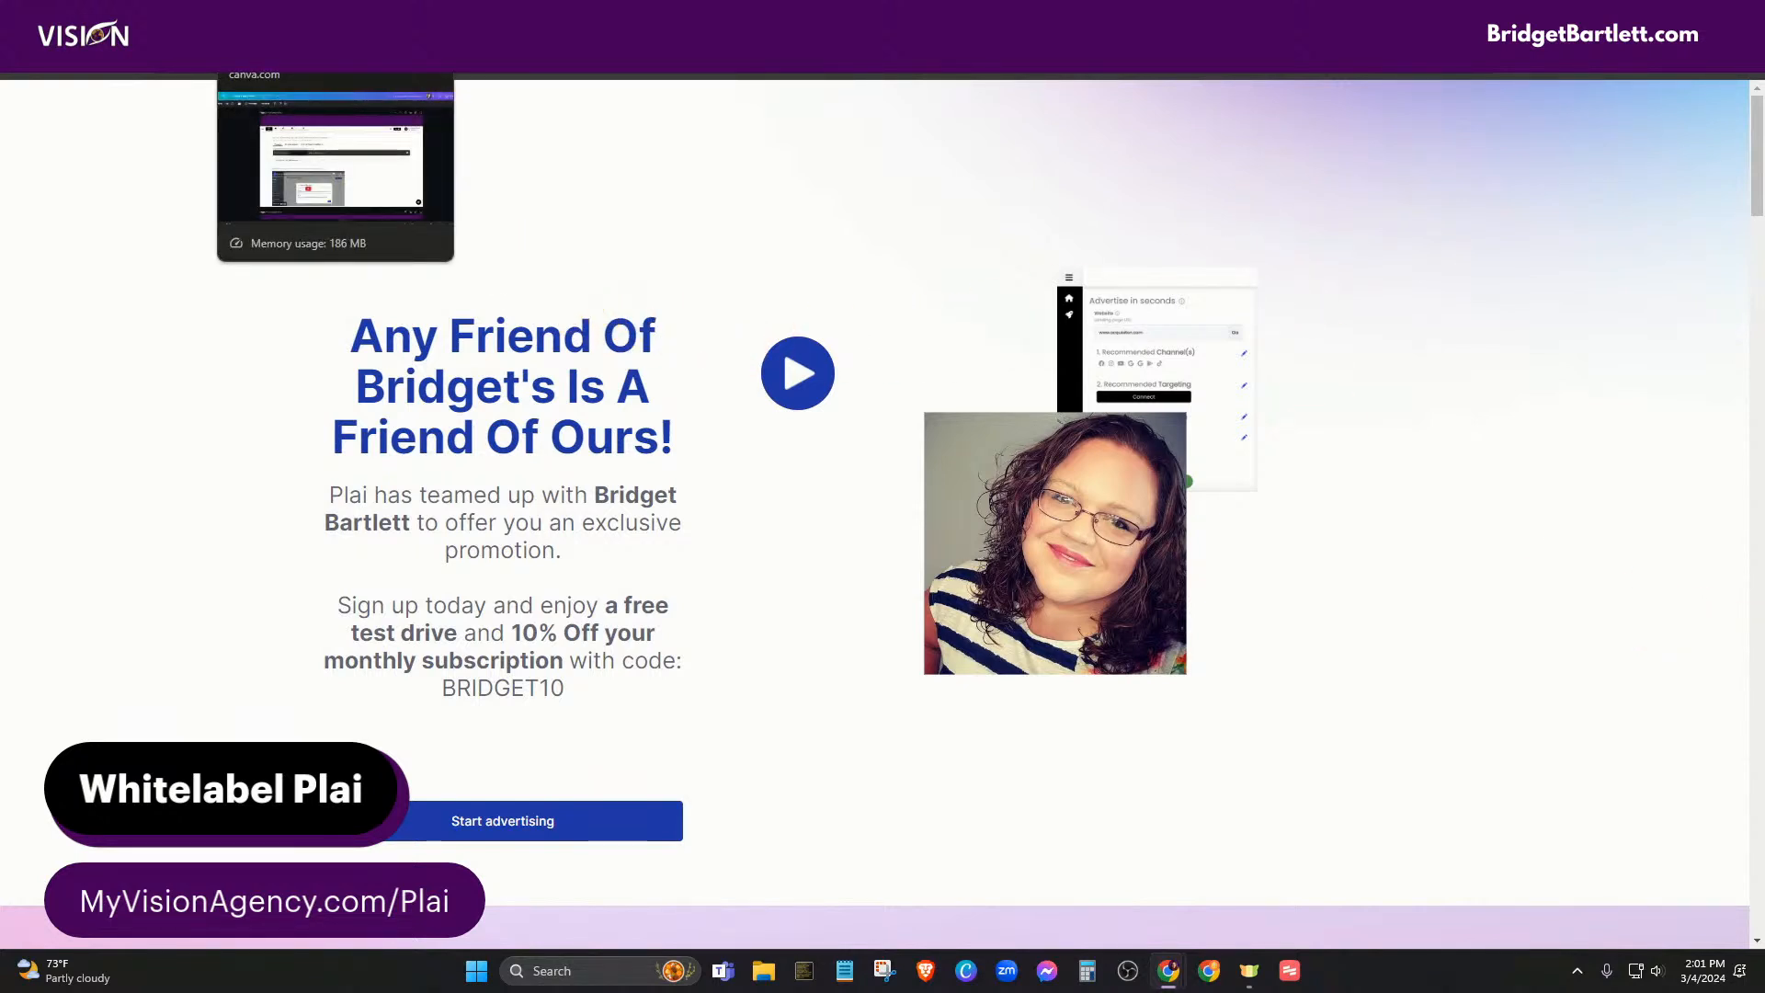
- Switch from the Plai promo page to the Canva presentation tab
{"action": "left_click", "coordinate": [294, 17]}
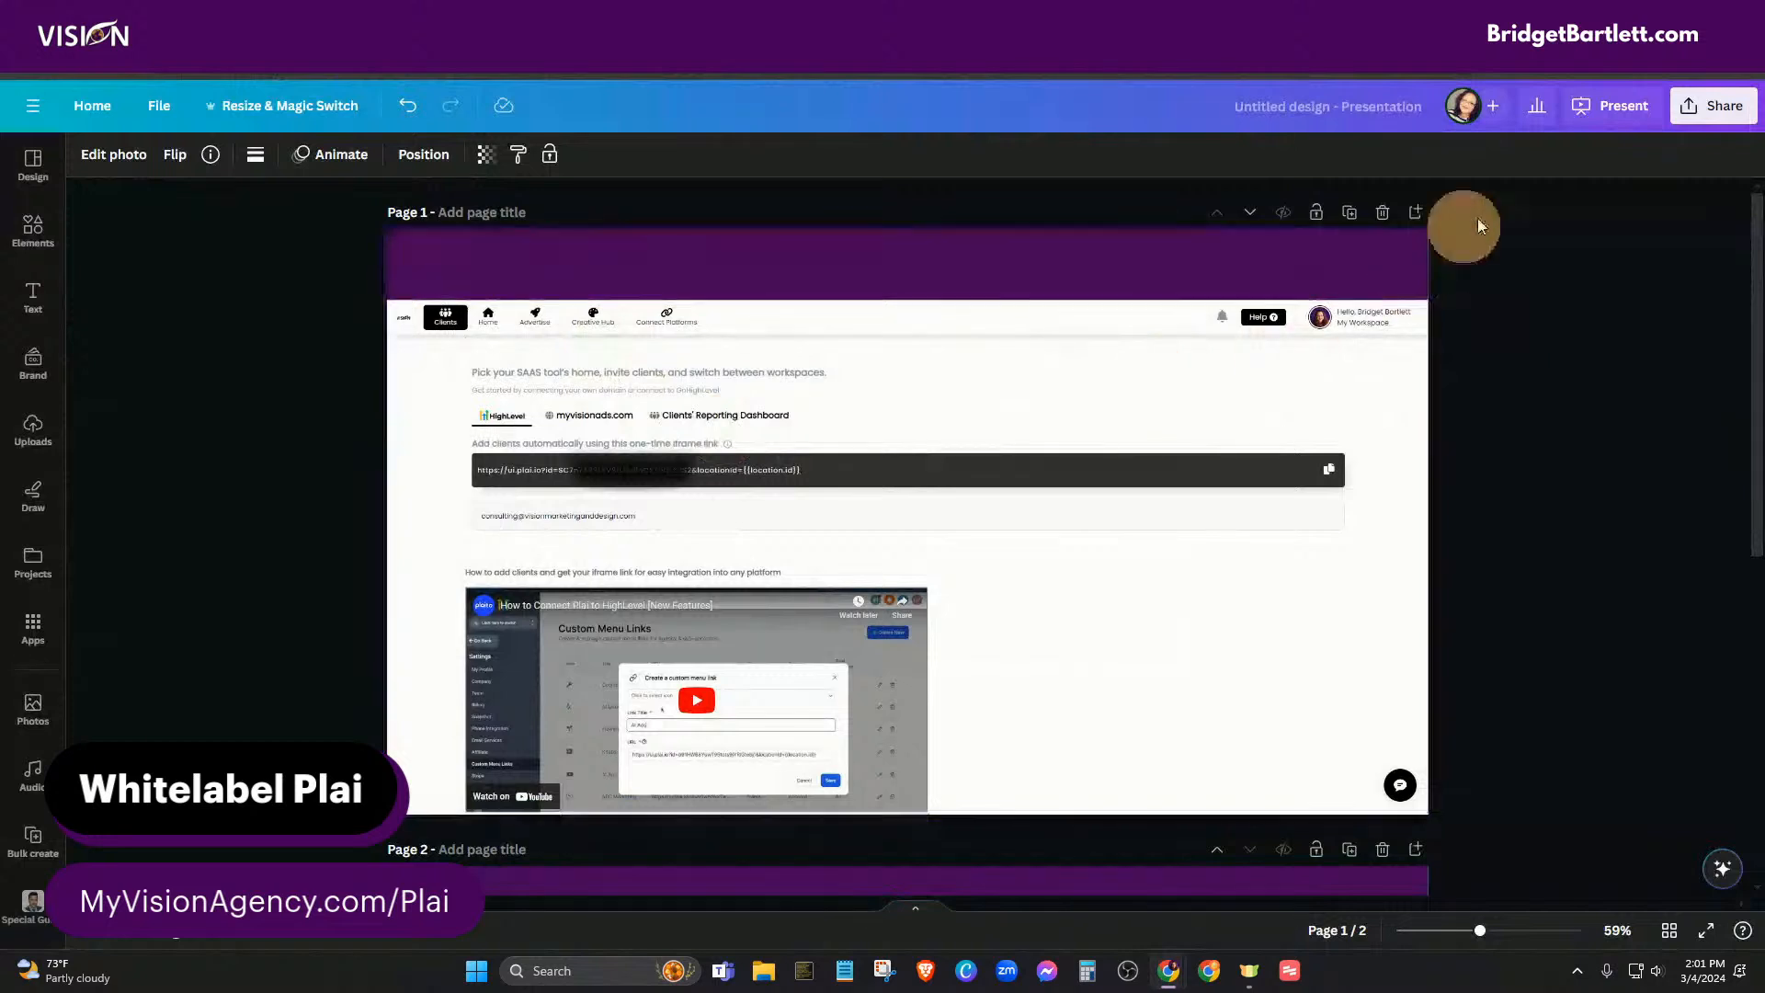
- Present the two-page Canva design using Present full screen
{"action": "left_click", "coordinate": [1618, 106]}
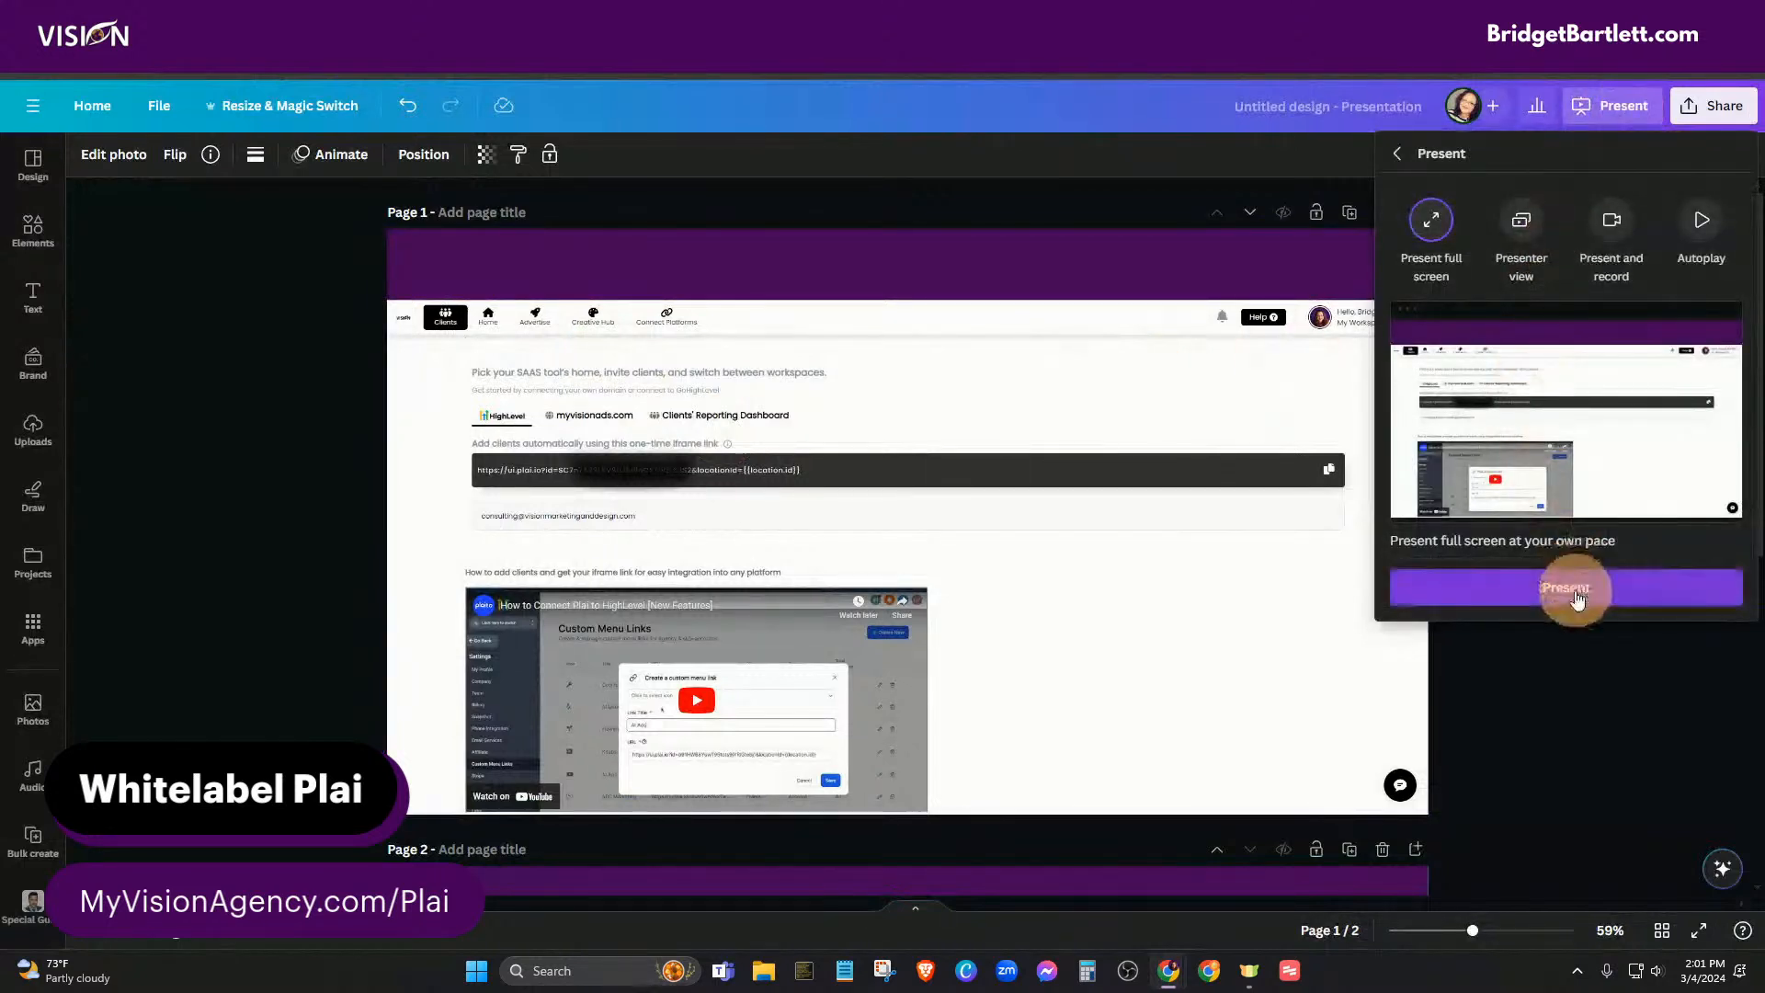
{"action": "left_click", "coordinate": [1577, 594]}
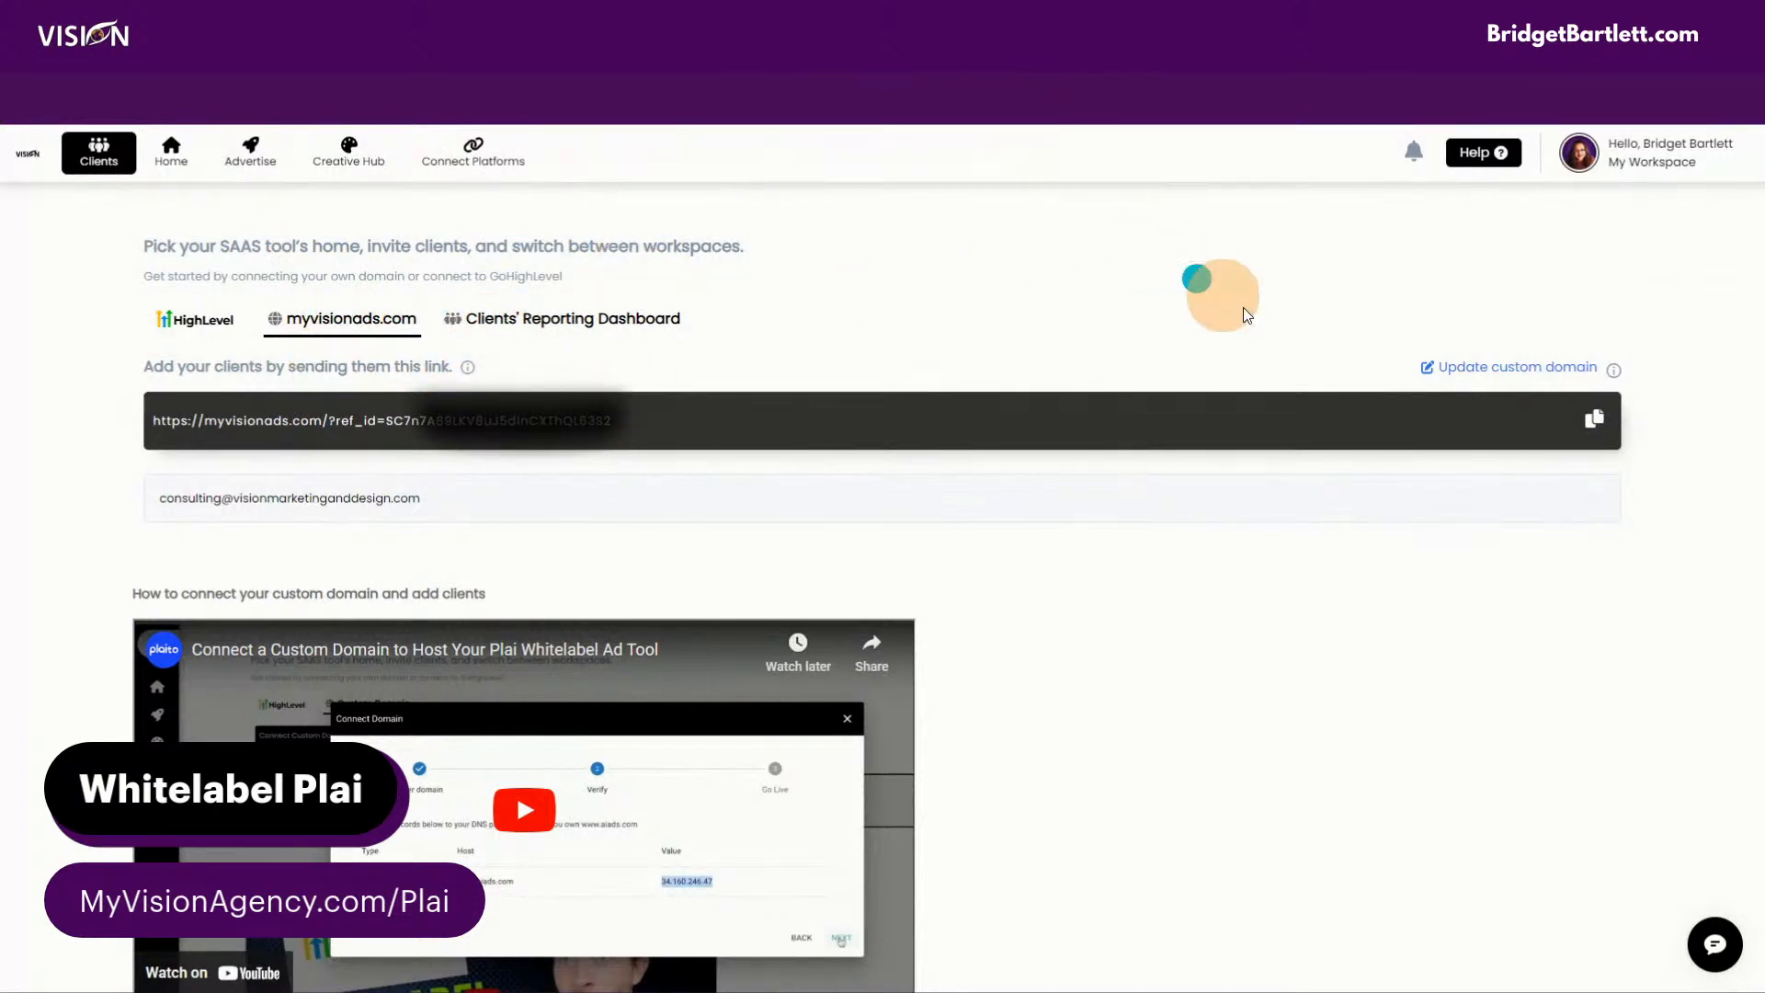
- Exit the full-screen presentation and scroll through the design's pages in the editor
{"action": "left_click", "coordinate": [881, 57]}
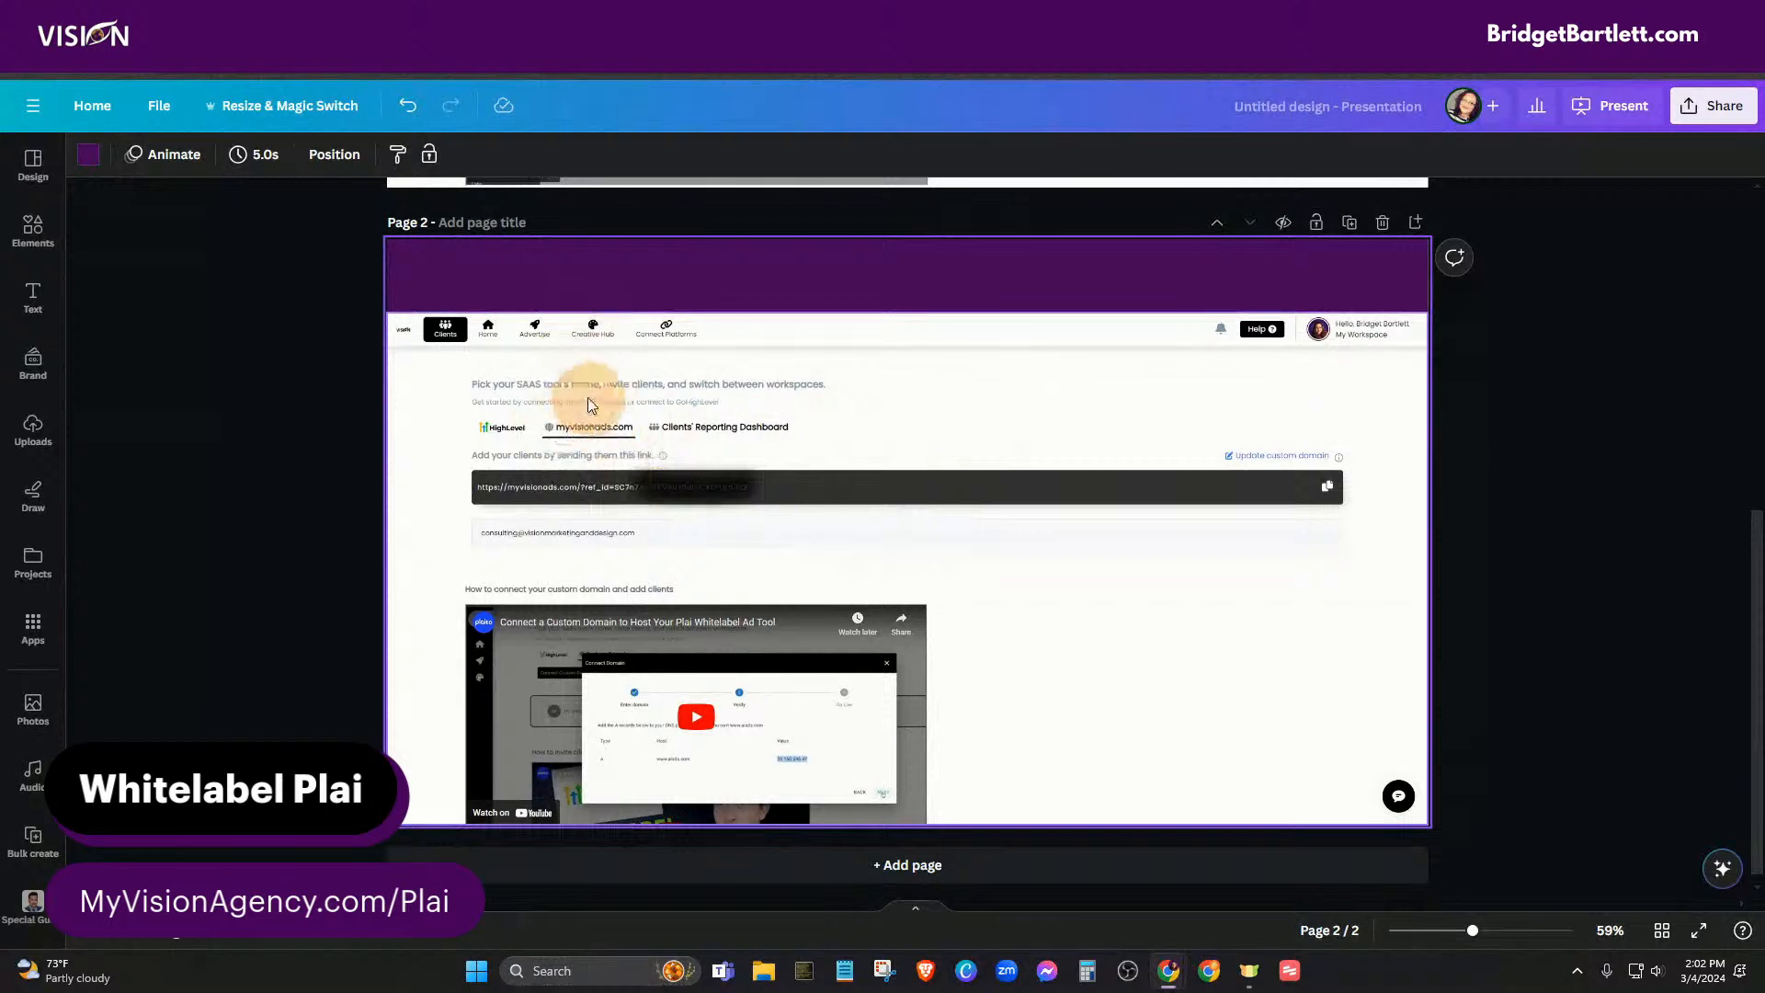
{"action": "scroll", "coordinate": [1093, 414], "scroll_direction": "down", "scroll_amount": 1}
{"action": "scroll", "coordinate": [1093, 418], "scroll_direction": "up", "scroll_amount": 5}
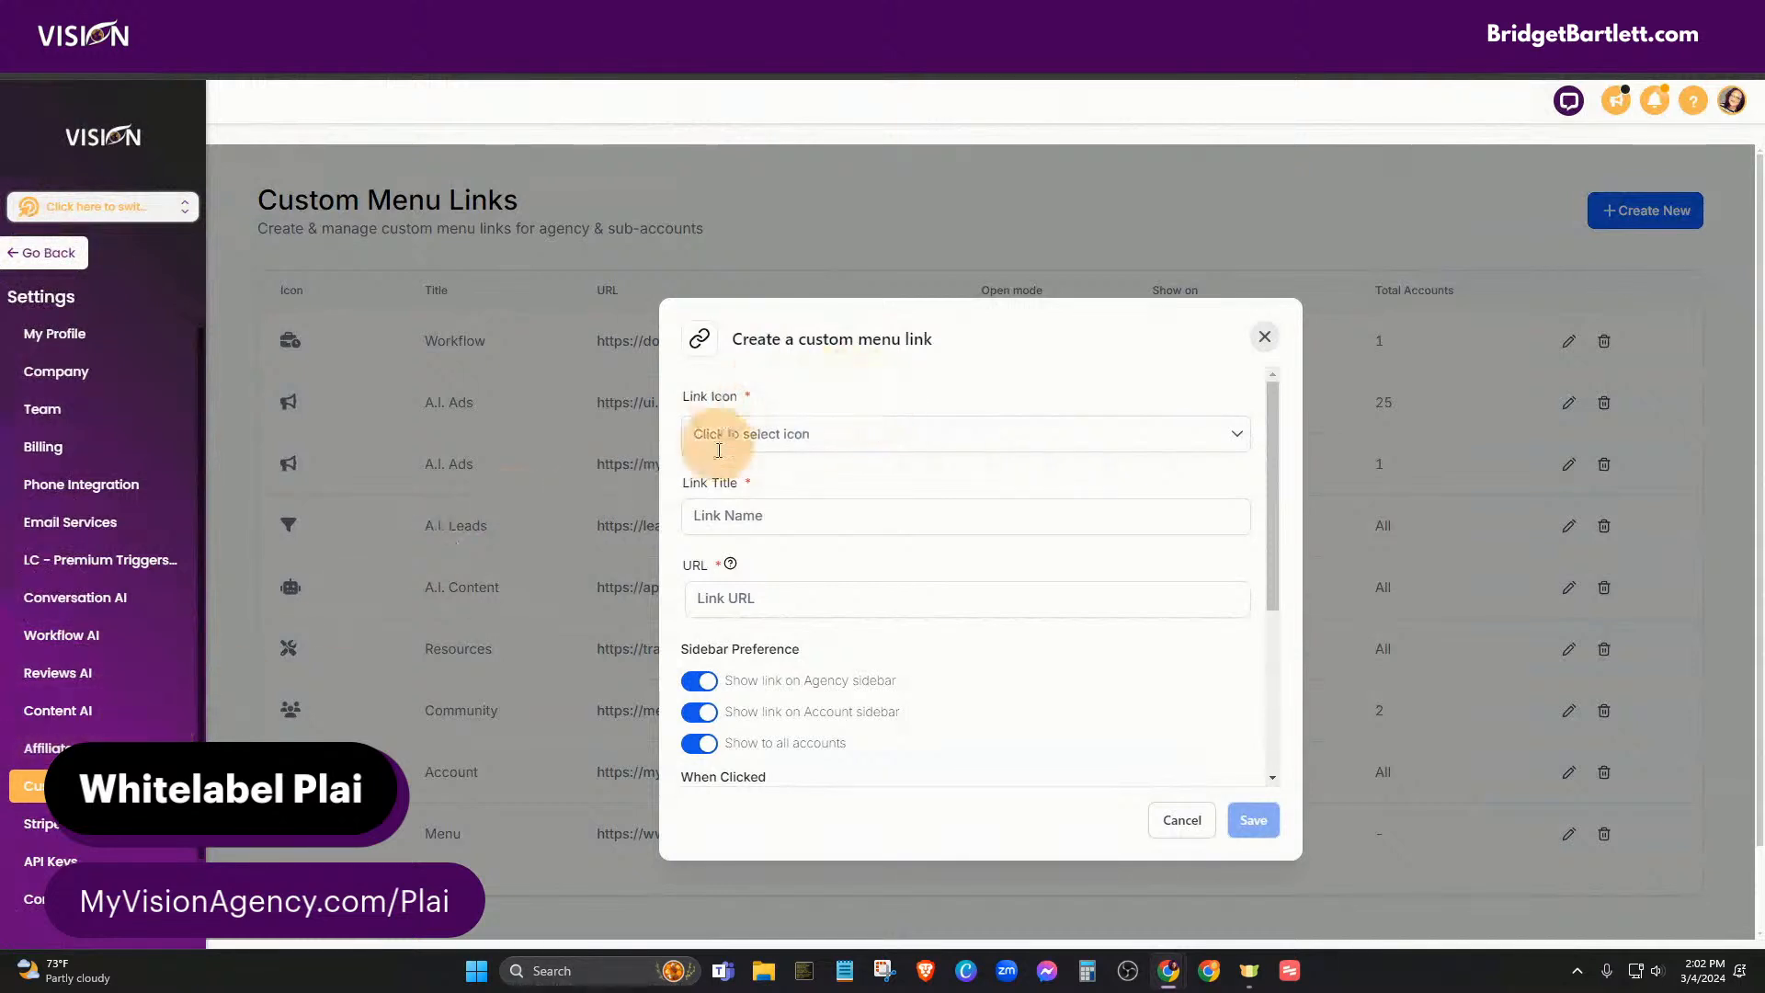
- Give the custom menu link the first 'star' icon and the title 'Vision'
{"action": "left_click", "coordinate": [771, 430]}
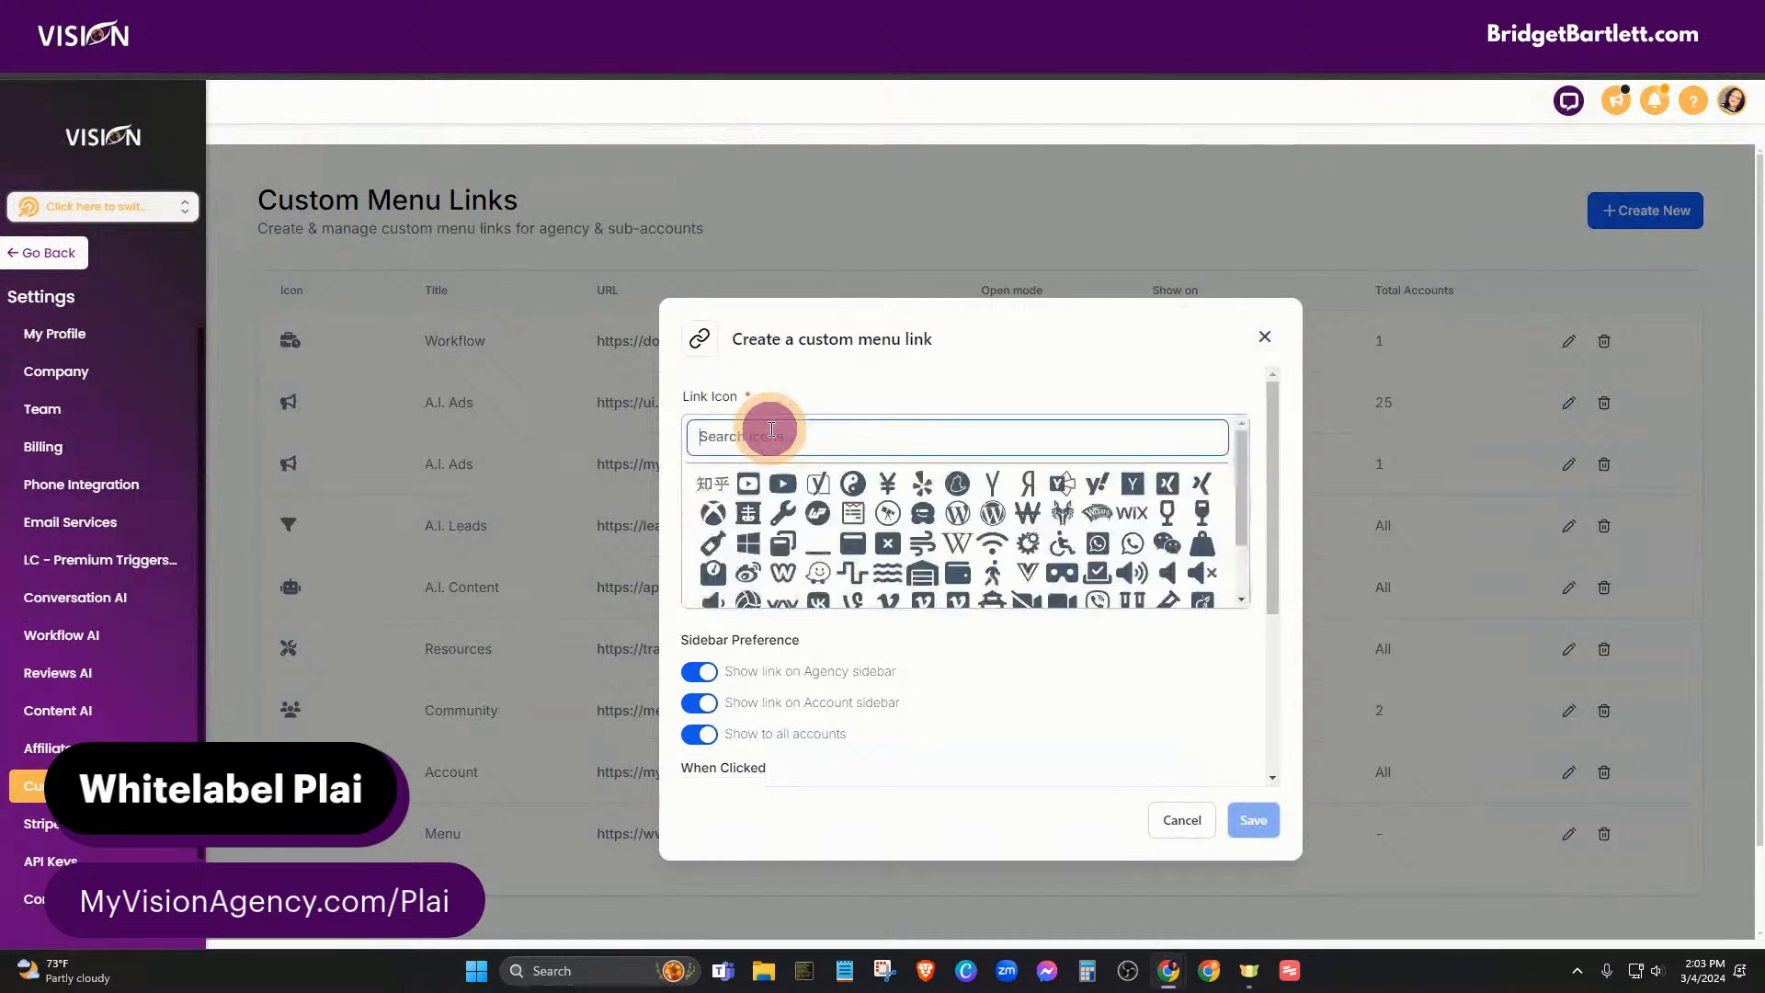
{"action": "type", "text": "star"}
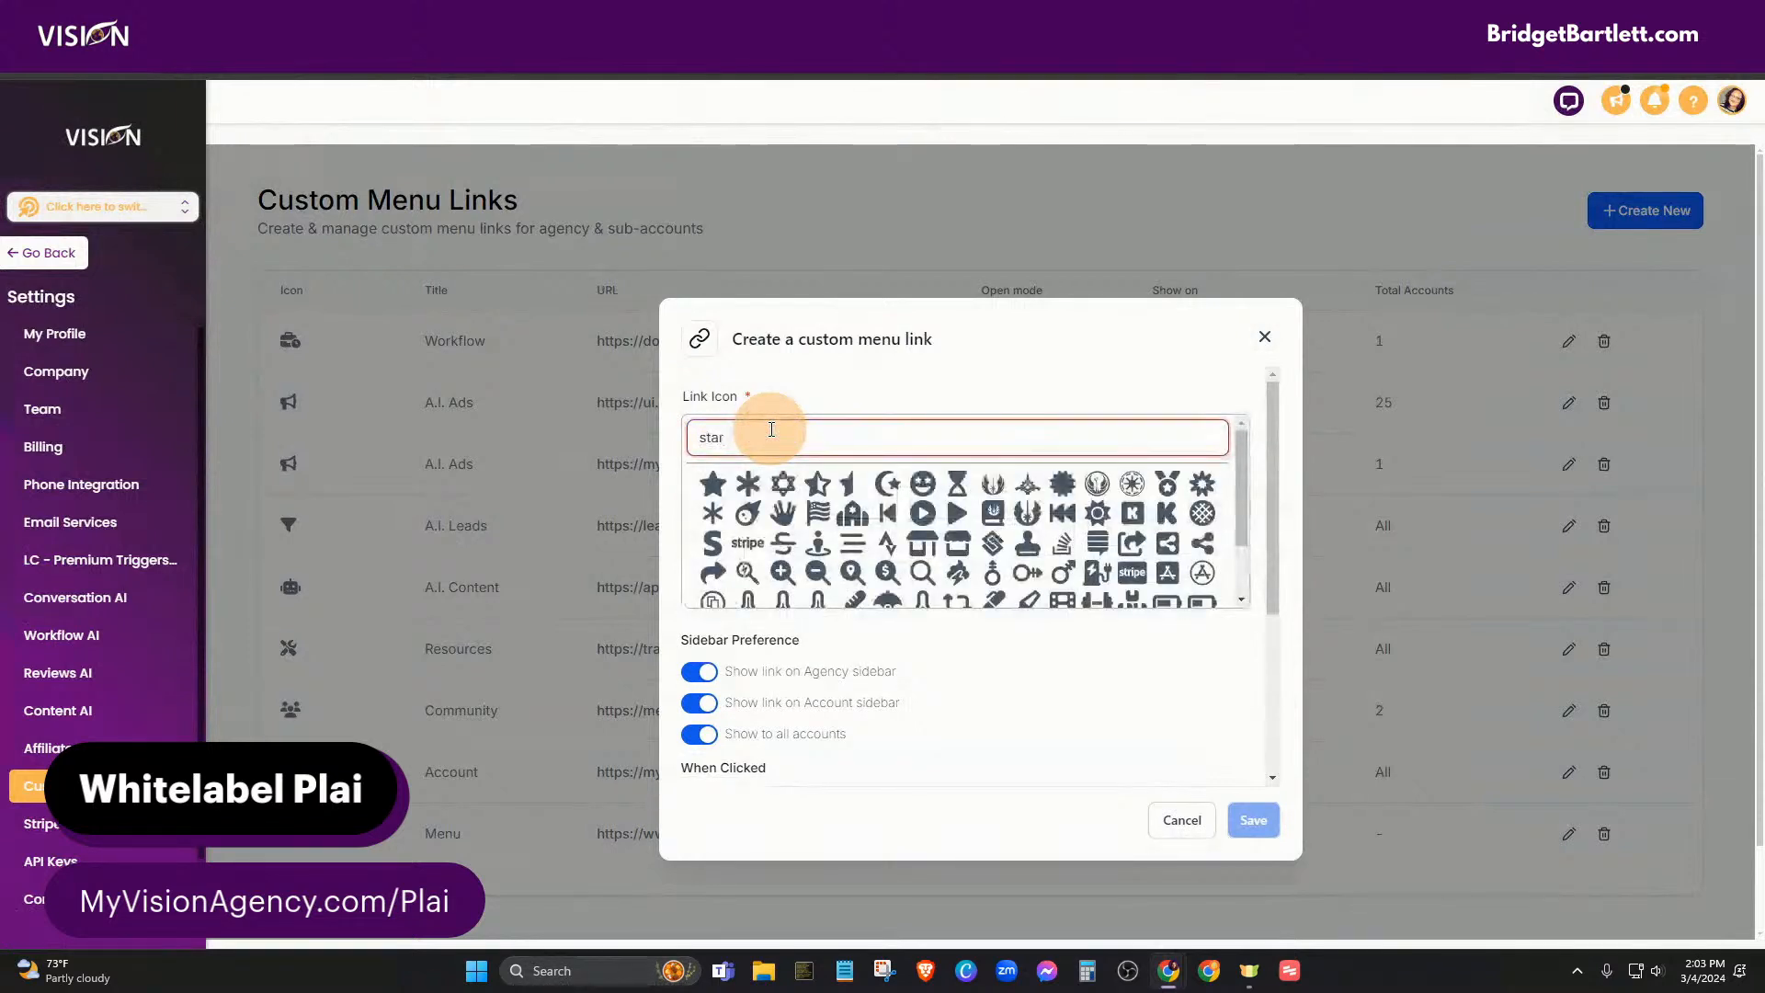
{"action": "left_click", "coordinate": [713, 484]}
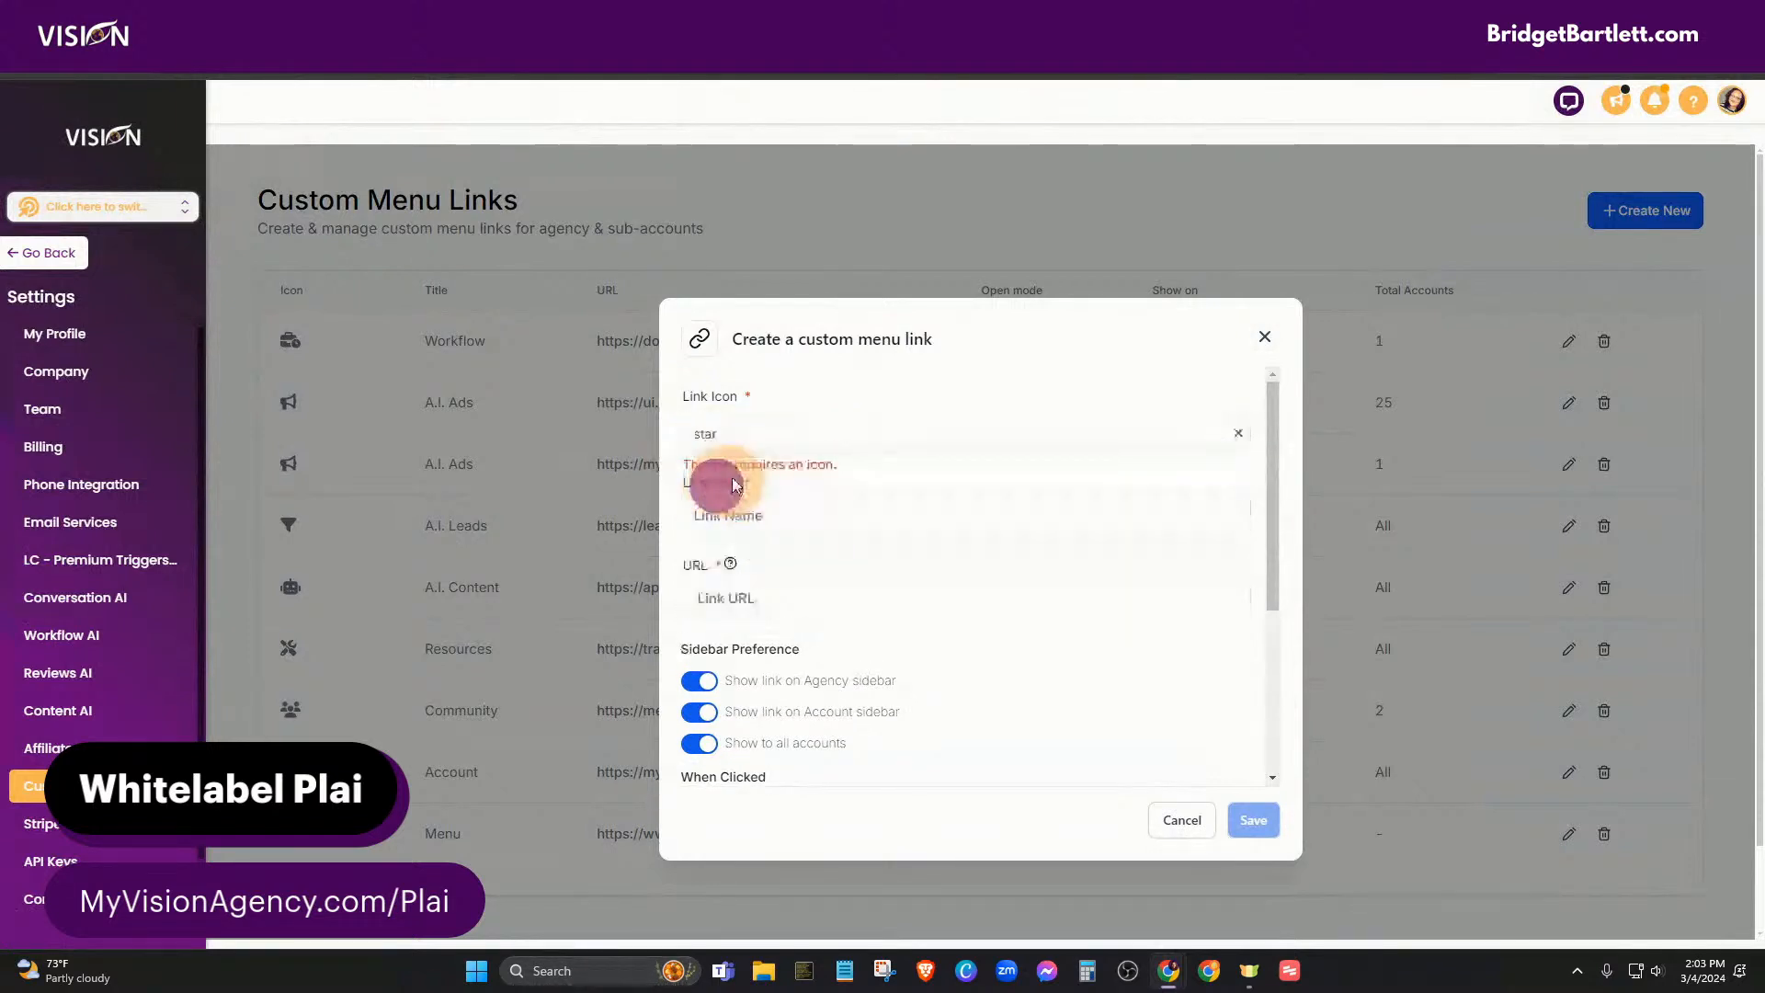
{"action": "left_click", "coordinate": [787, 514]}
{"action": "type", "text": "Vision"}
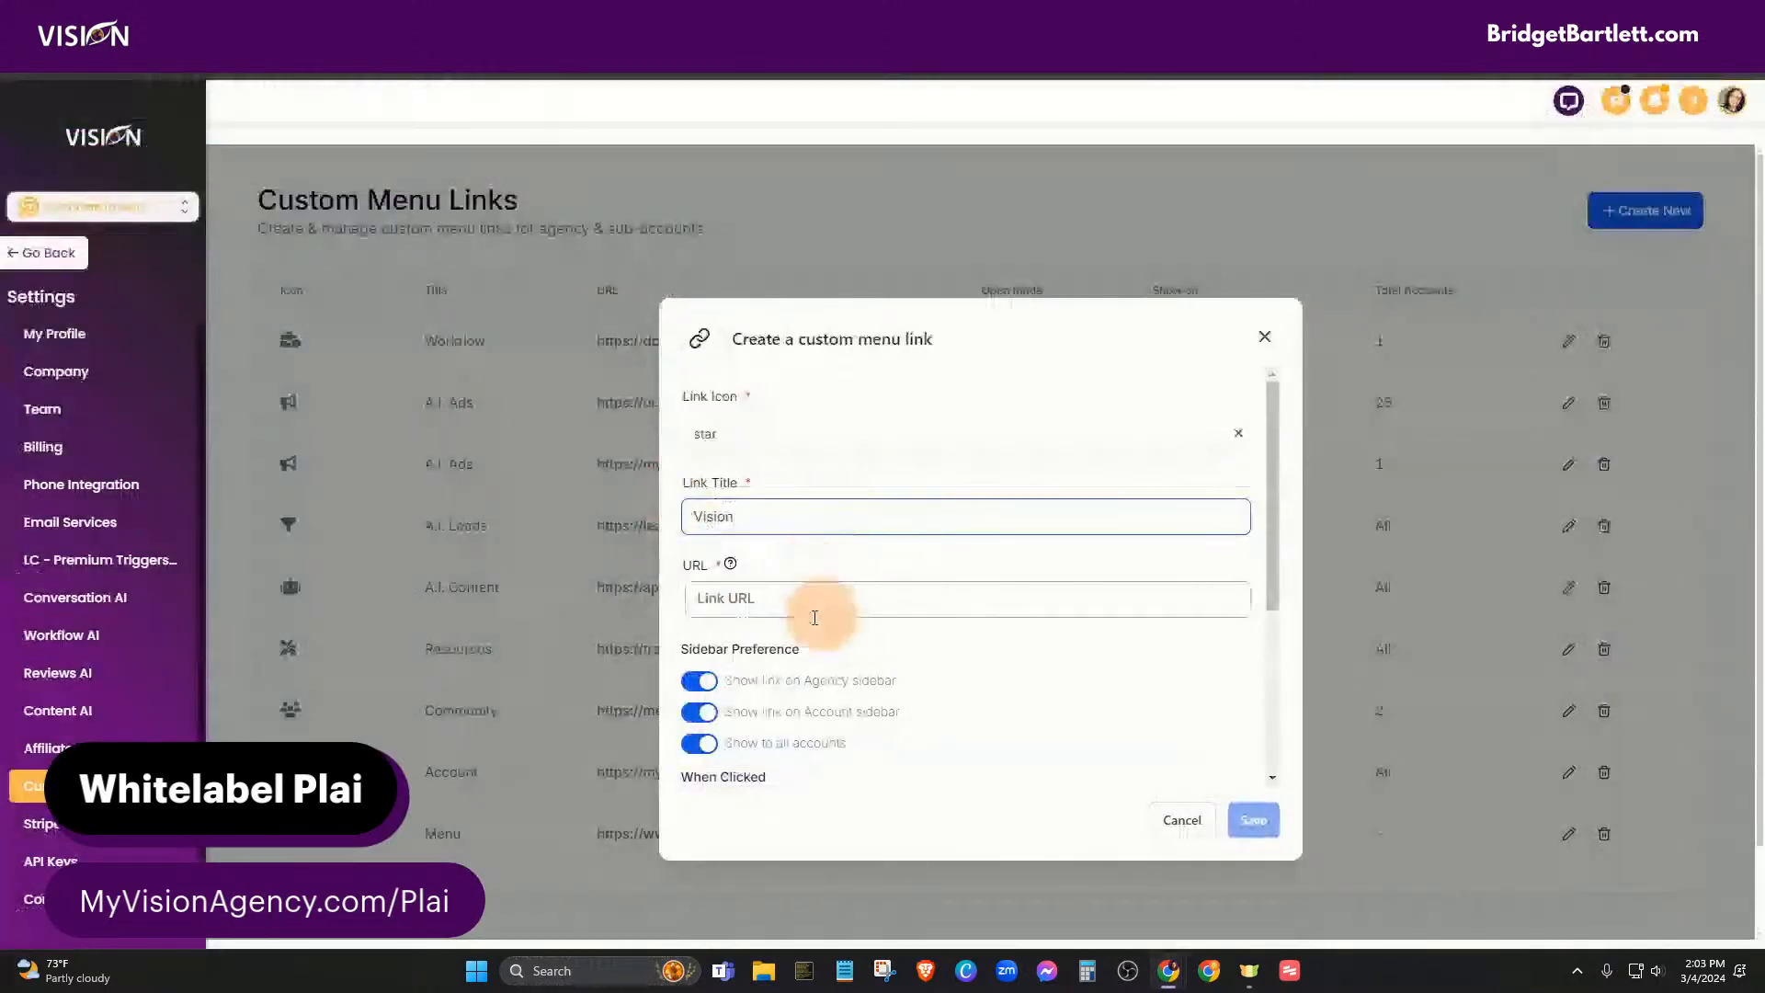
{"action": "left_click", "coordinate": [724, 514]}
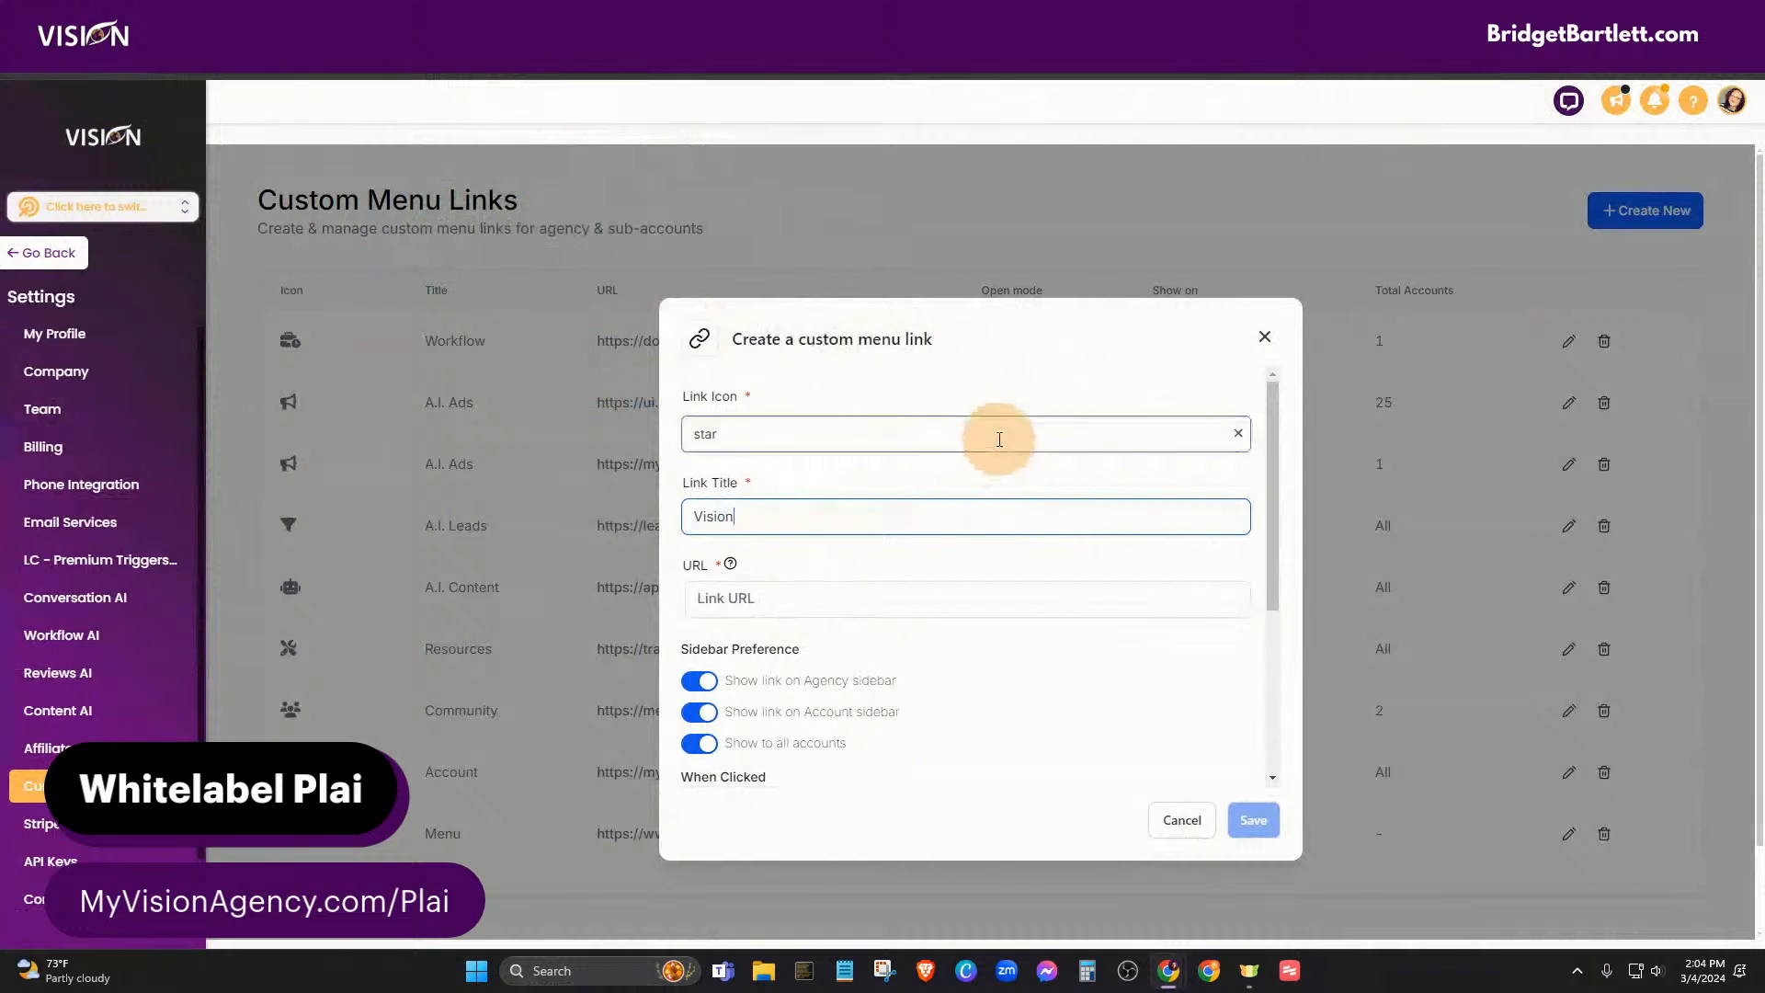
- Toggle 'Show to all accounts' off and back on, keeping the link visible to all accounts
{"action": "scroll", "coordinate": [896, 648], "scroll_direction": "down", "scroll_amount": 2}
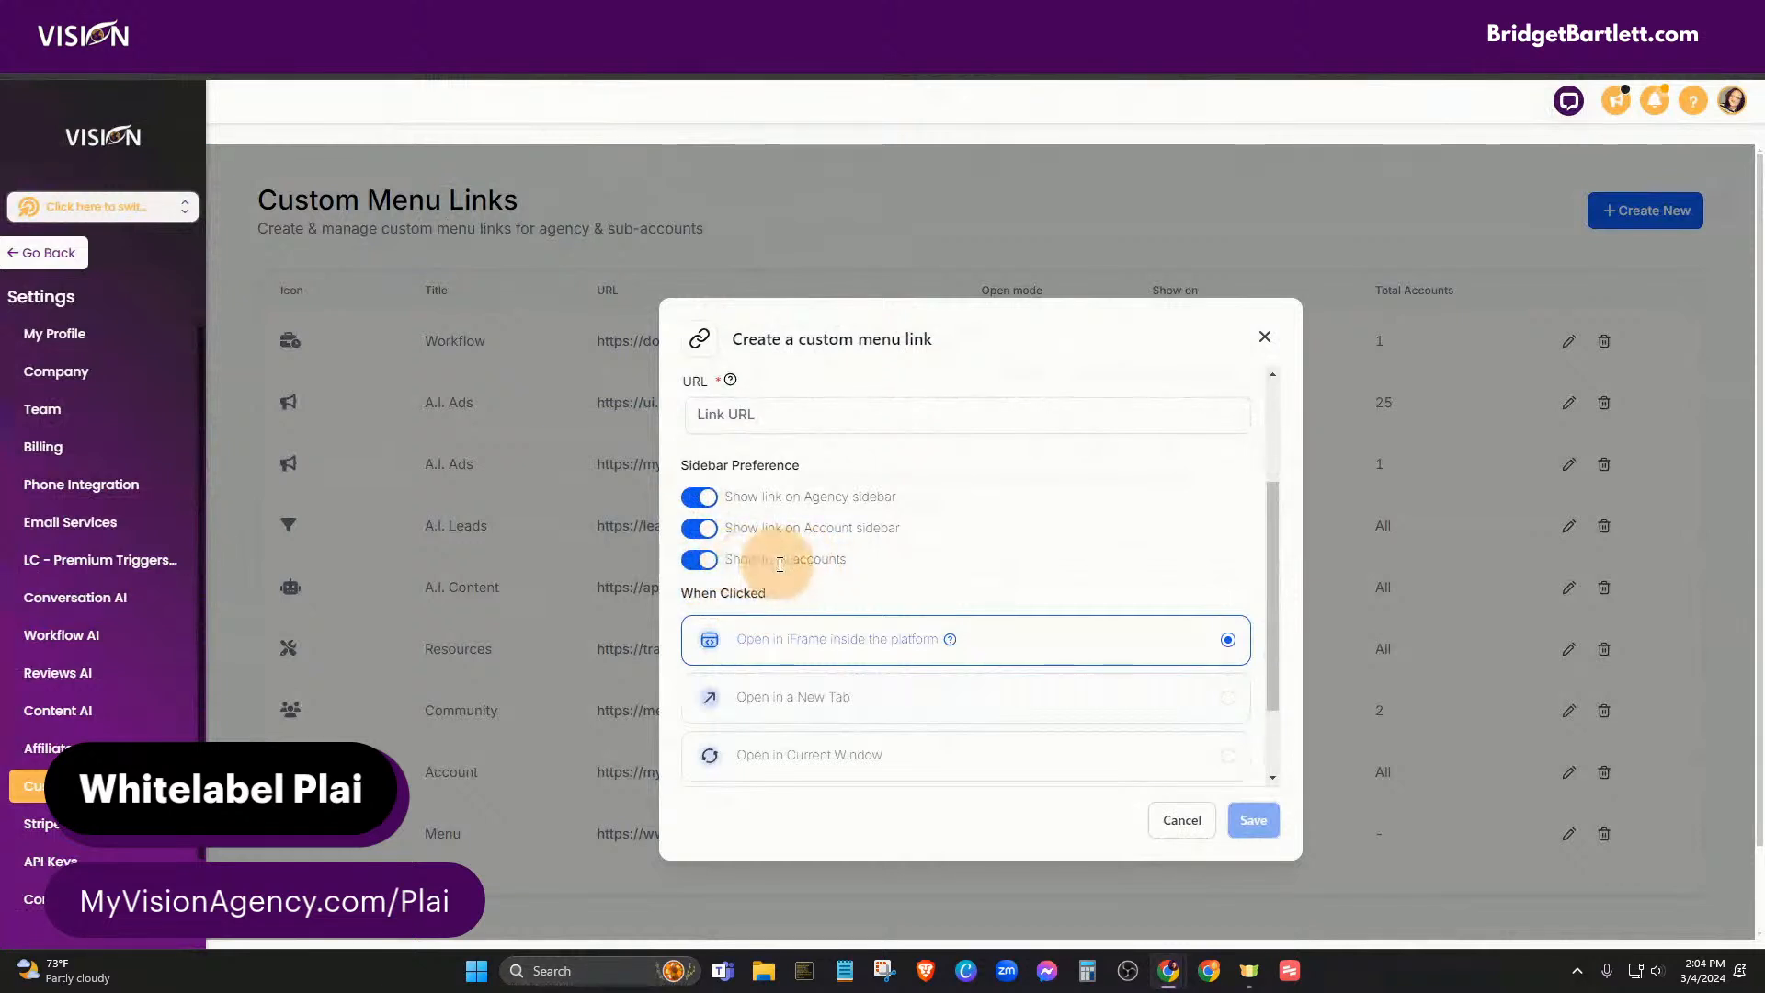
{"action": "left_click", "coordinate": [706, 566]}
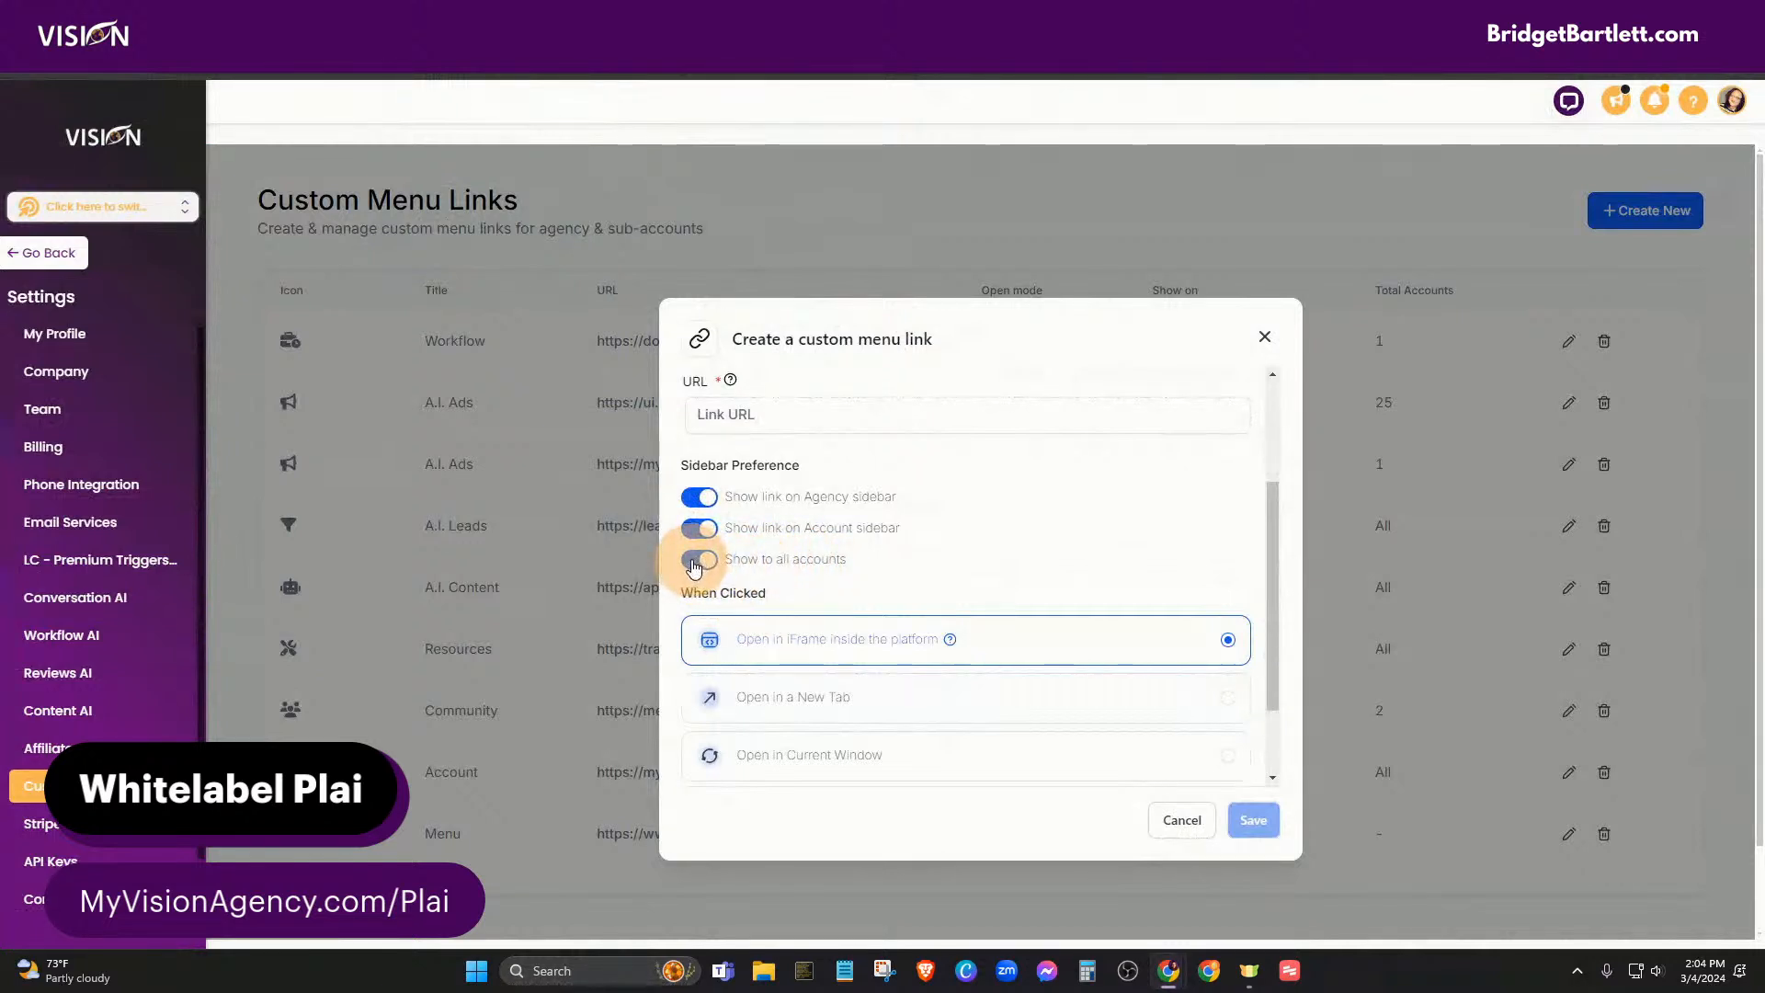
{"action": "left_click", "coordinate": [713, 570]}
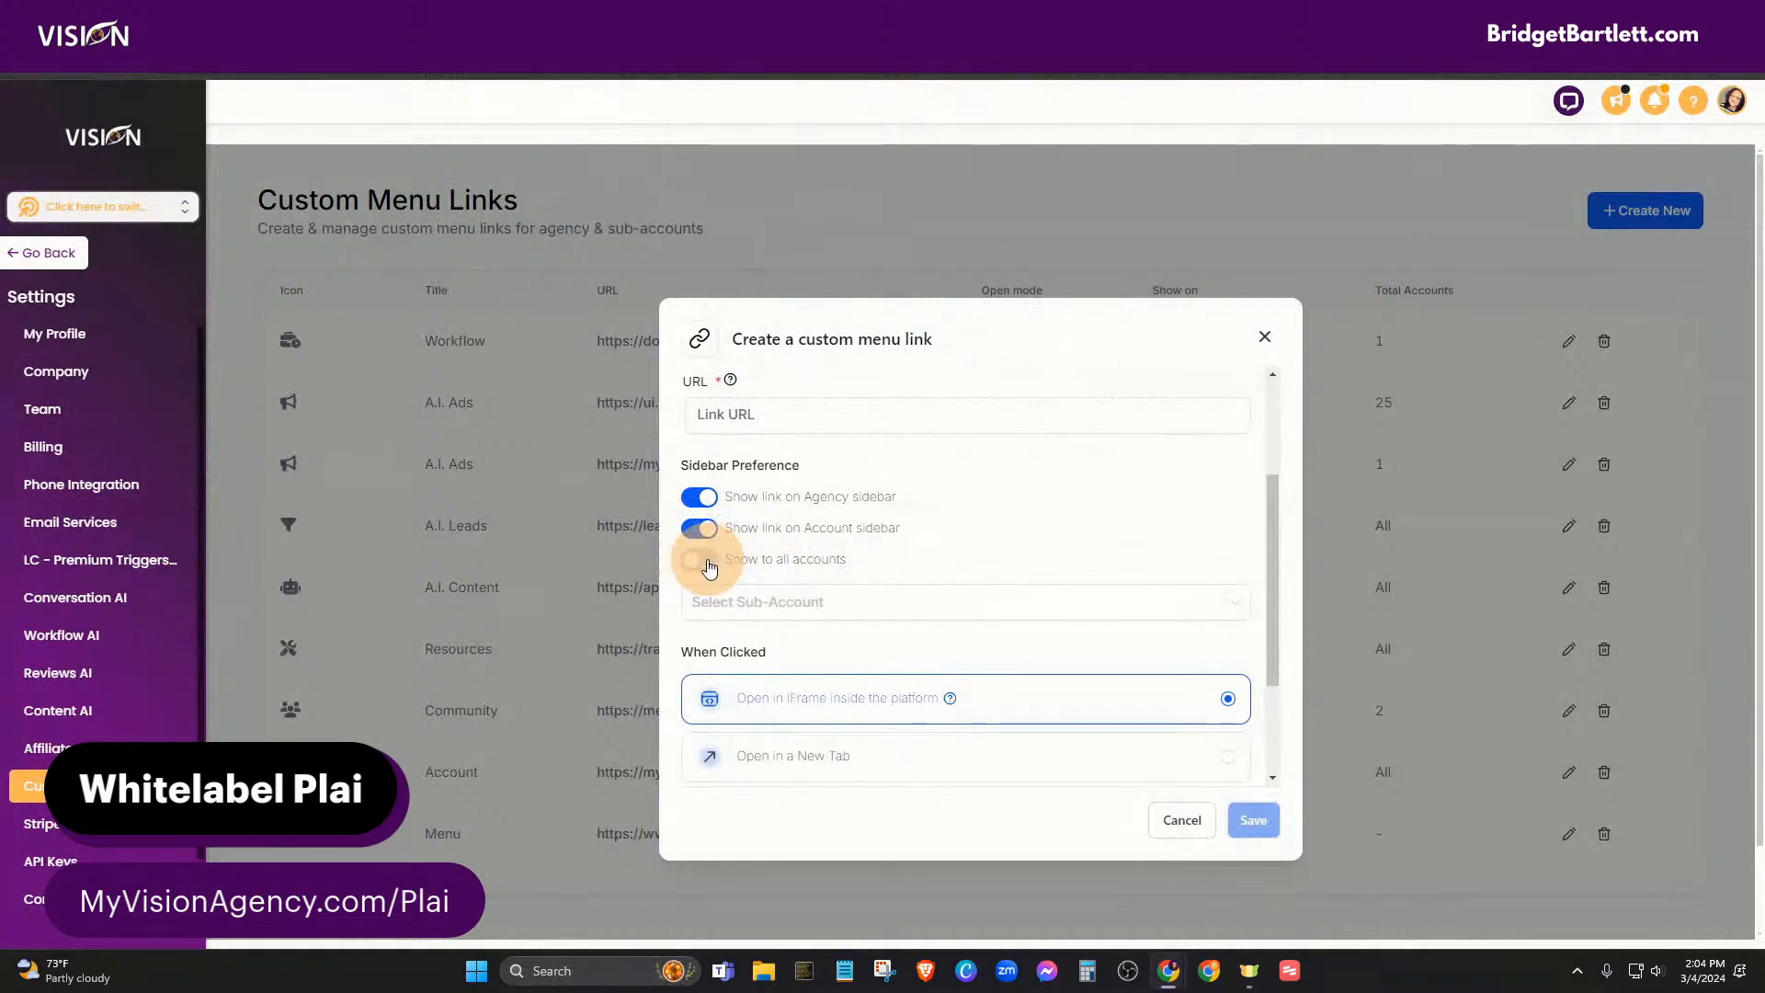
{"action": "left_click", "coordinate": [710, 562]}
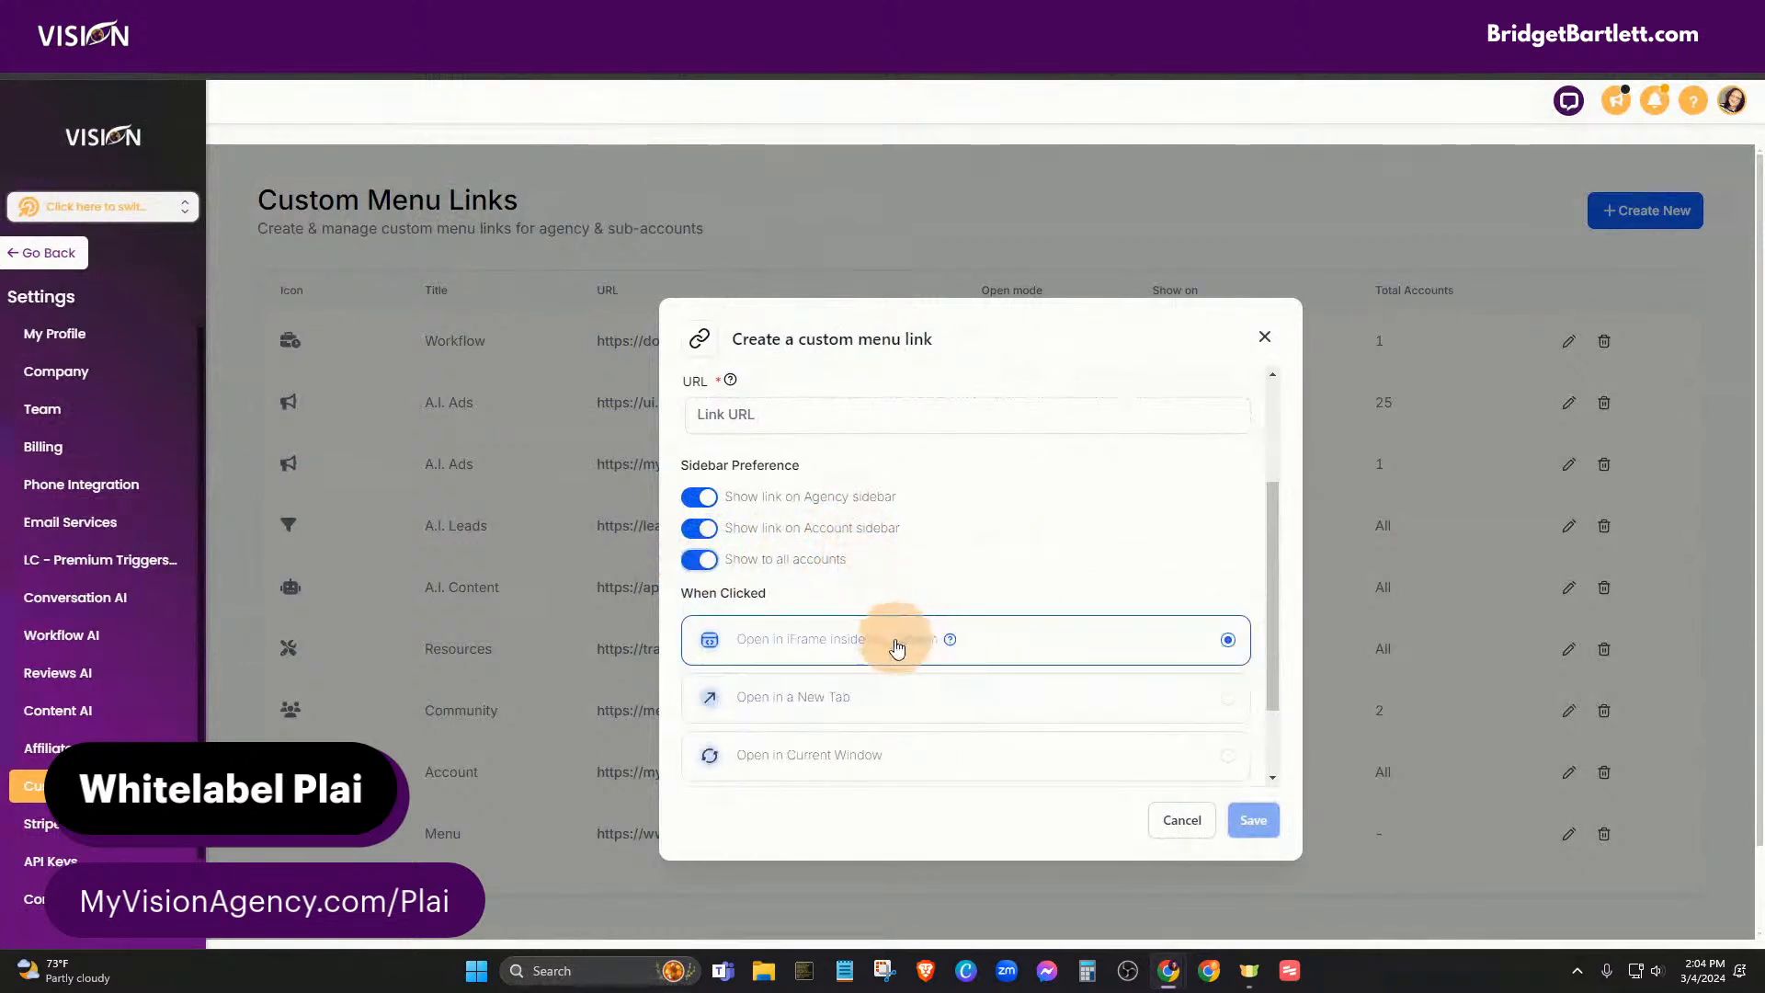
{"action": "scroll", "coordinate": [898, 643], "scroll_direction": "down", "scroll_amount": 2}
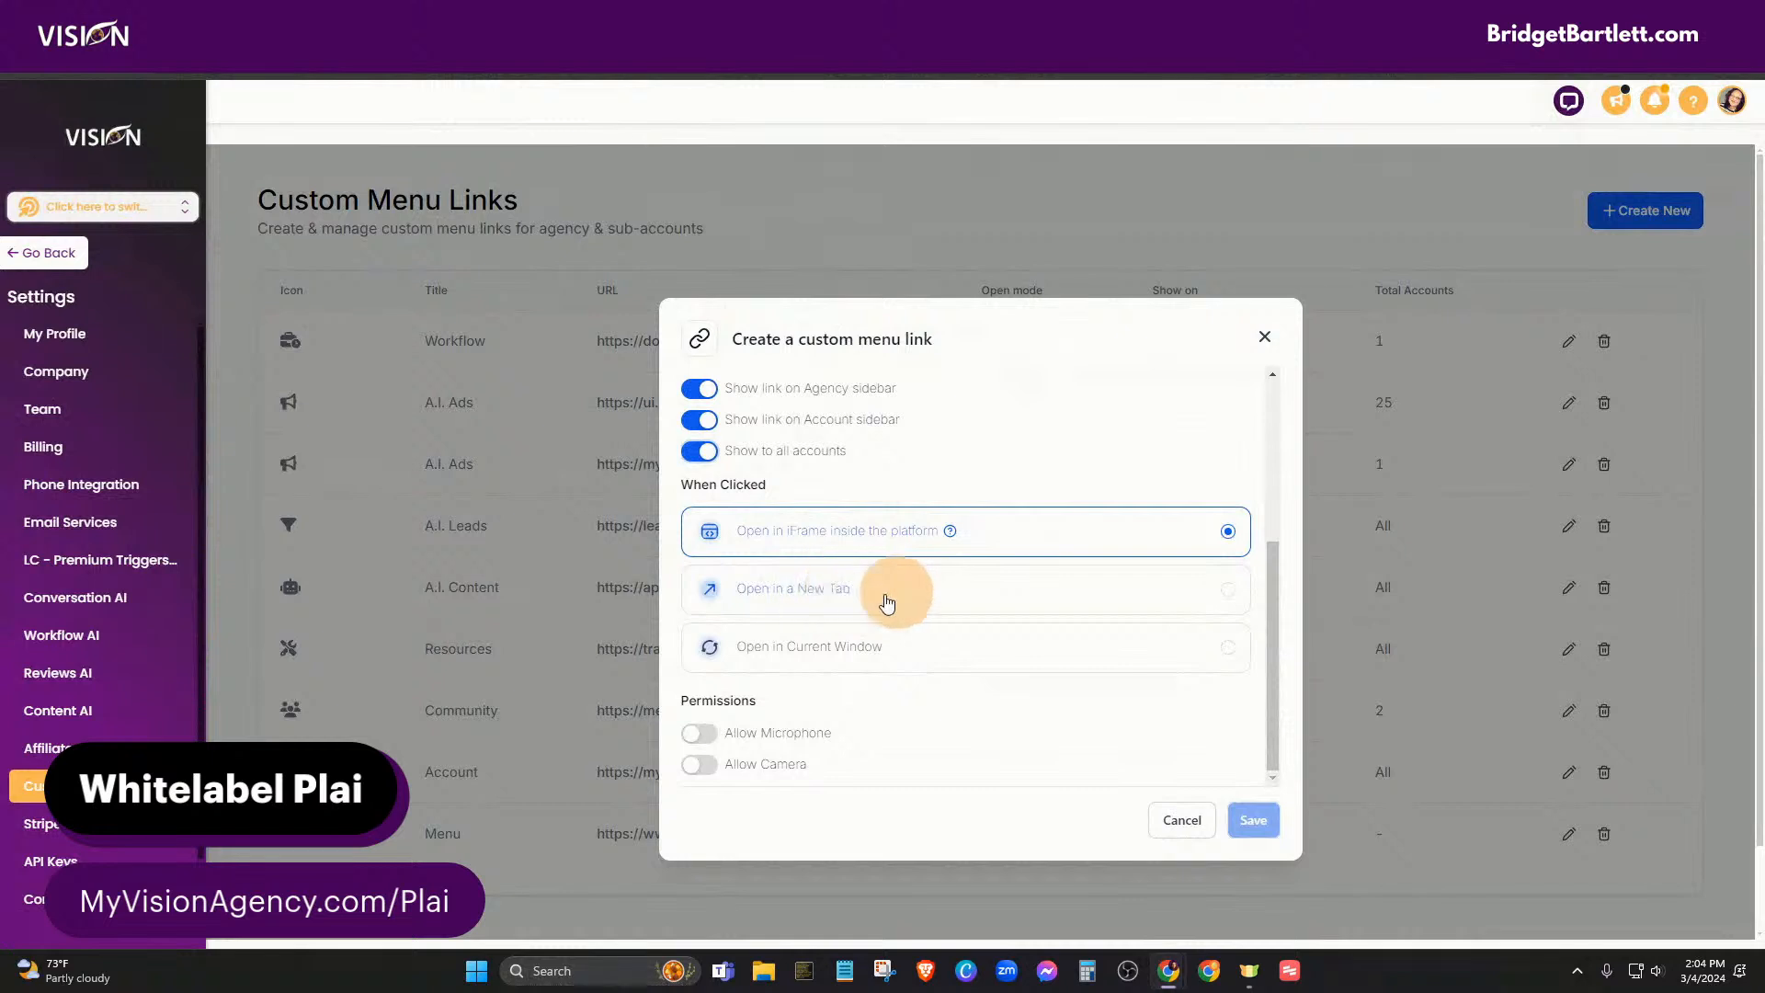
{"action": "scroll", "coordinate": [896, 647], "scroll_direction": "down", "scroll_amount": 1}
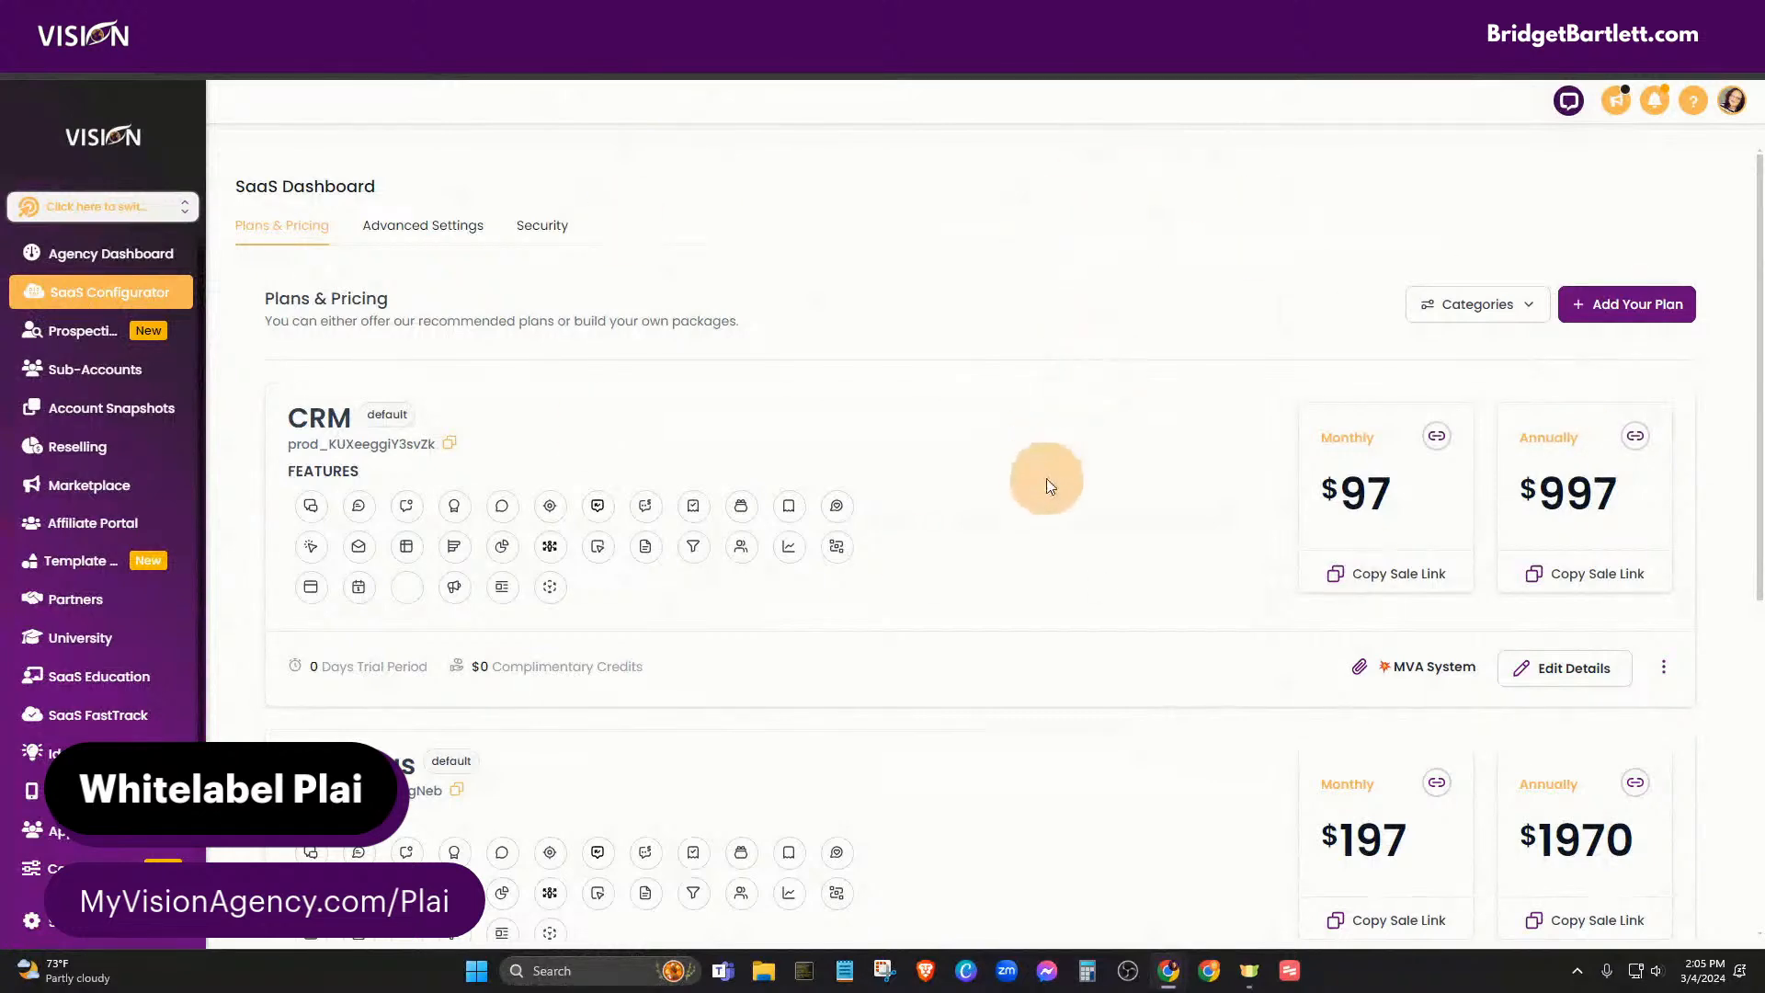
- Scroll the Plans & Pricing list, check the Categories dropdown, and start adding a new plan
{"action": "scroll", "coordinate": [1050, 482], "scroll_direction": "down", "scroll_amount": 2}
{"action": "scroll", "coordinate": [1055, 484], "scroll_direction": "down", "scroll_amount": 5}
{"action": "scroll", "coordinate": [1056, 484], "scroll_direction": "up", "scroll_amount": 6}
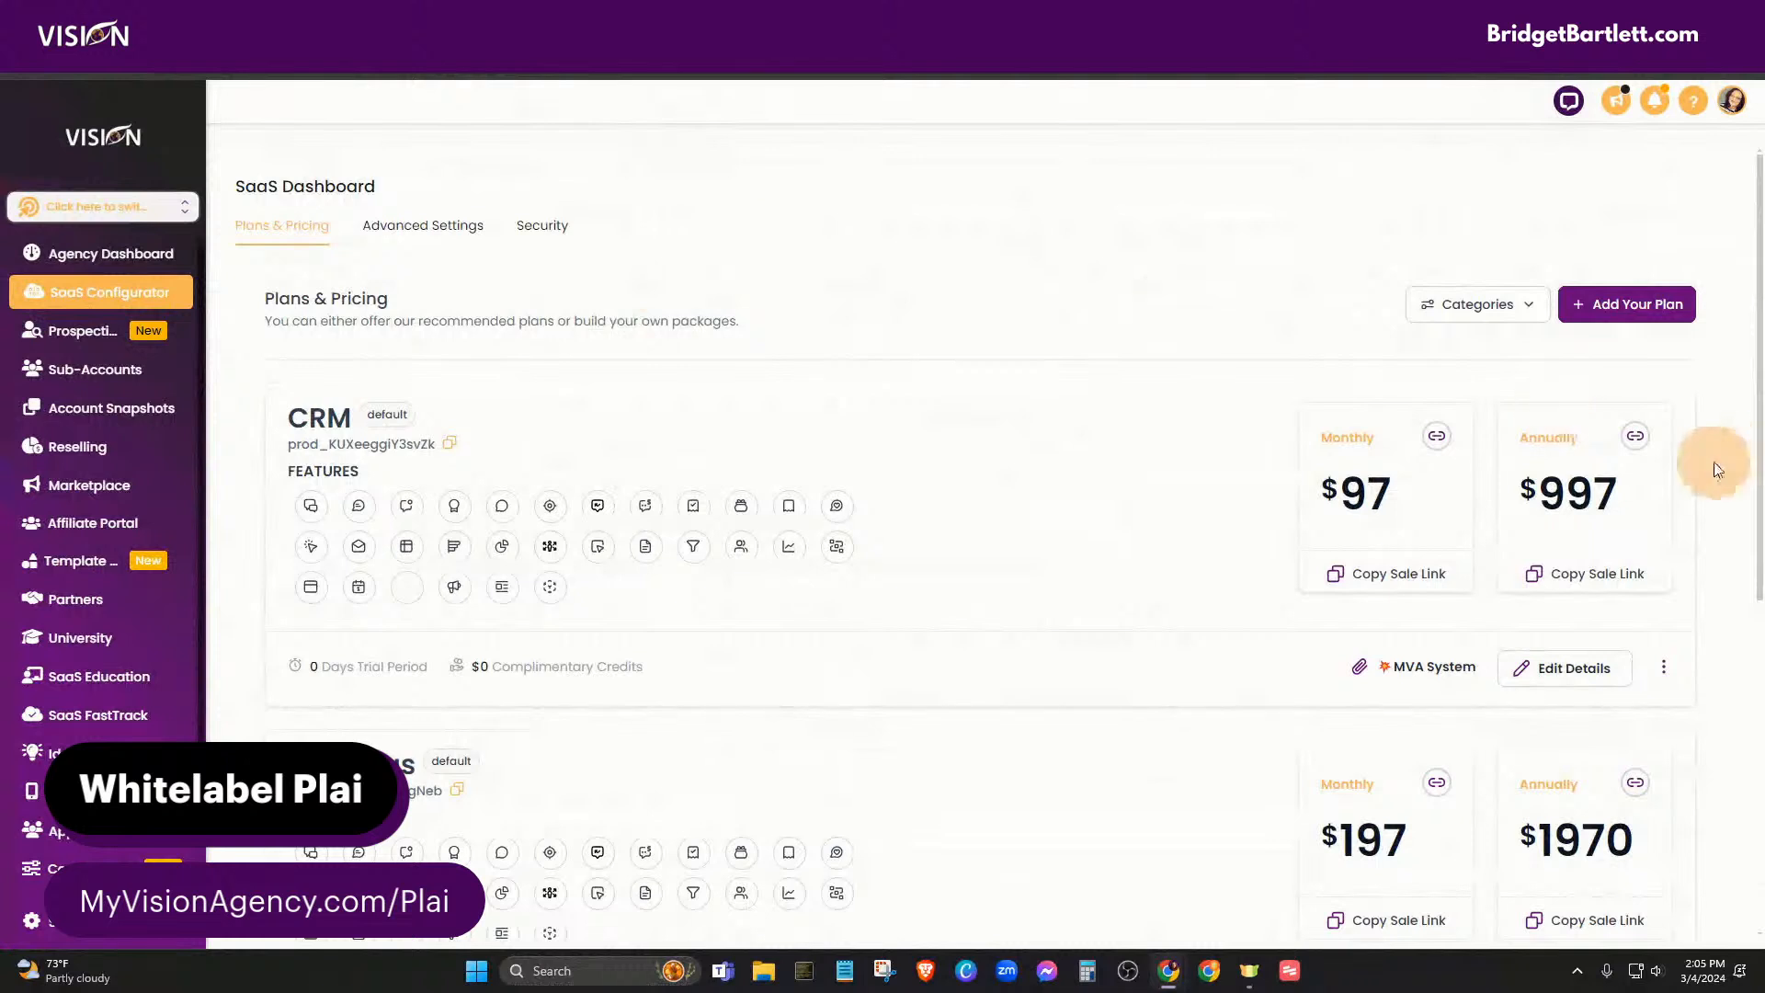
{"action": "left_click", "coordinate": [1471, 317]}
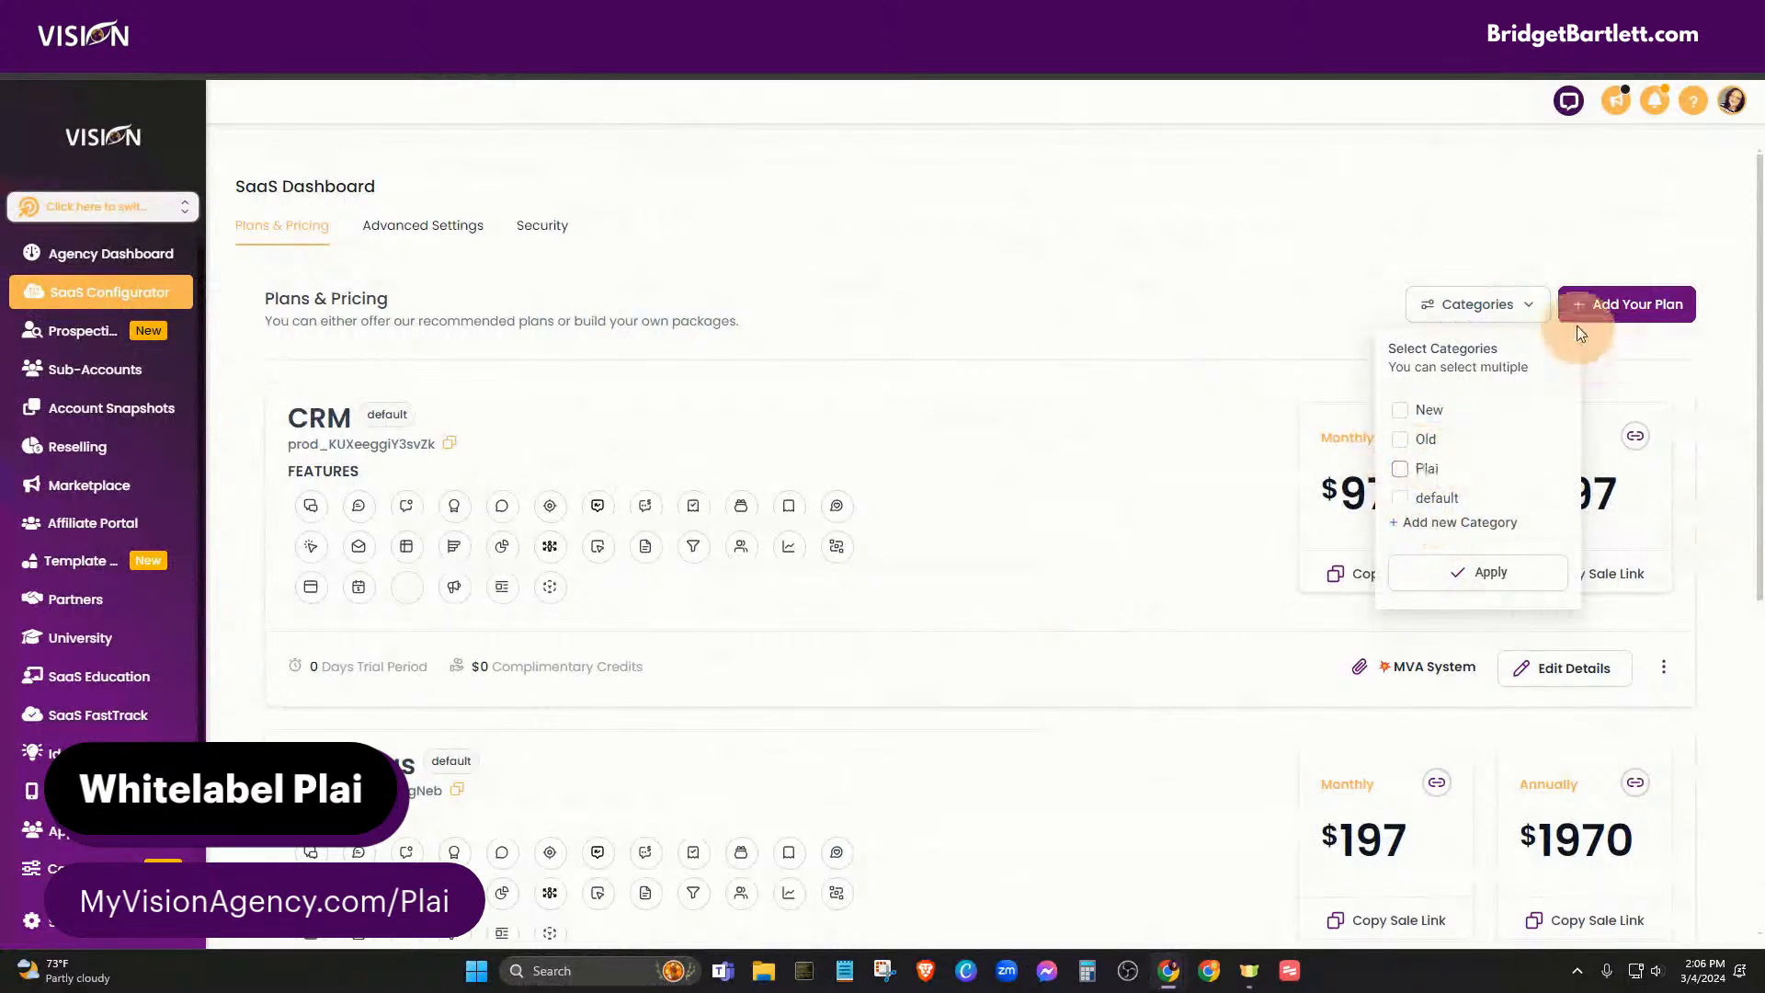
{"action": "left_click", "coordinate": [1649, 306]}
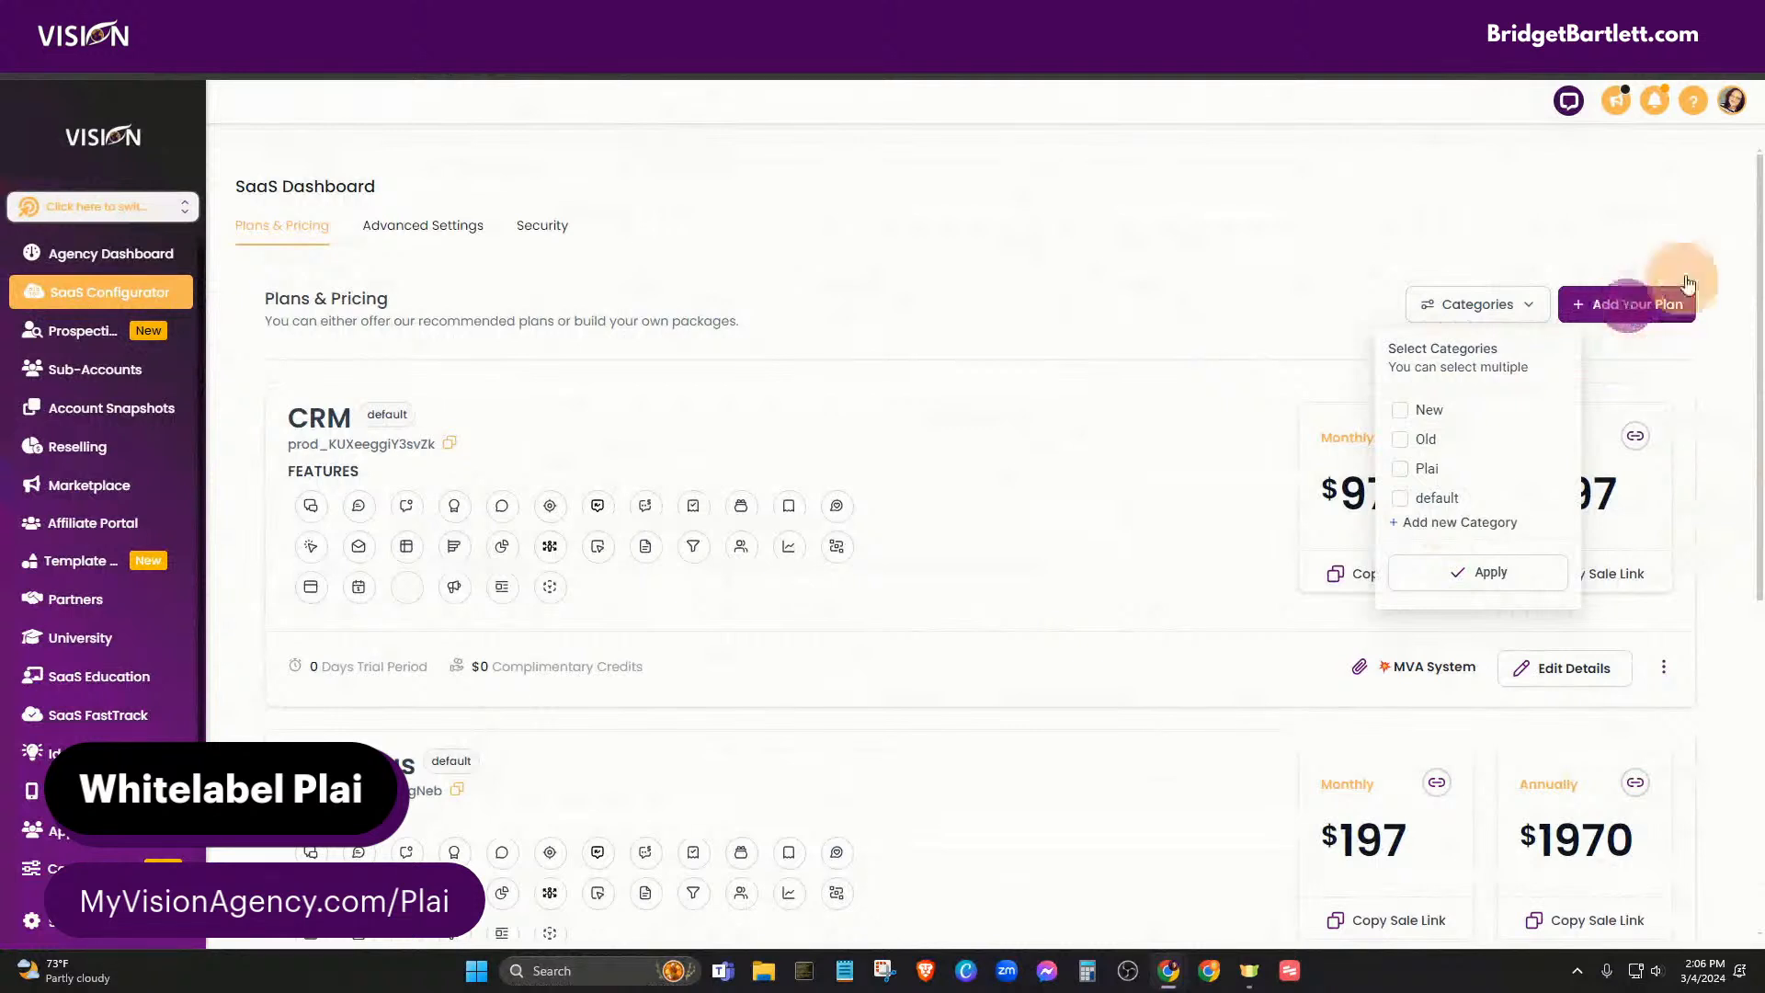
- Name the new plan 'A.I. Ads Basic'
{"action": "left_click", "coordinate": [952, 414]}
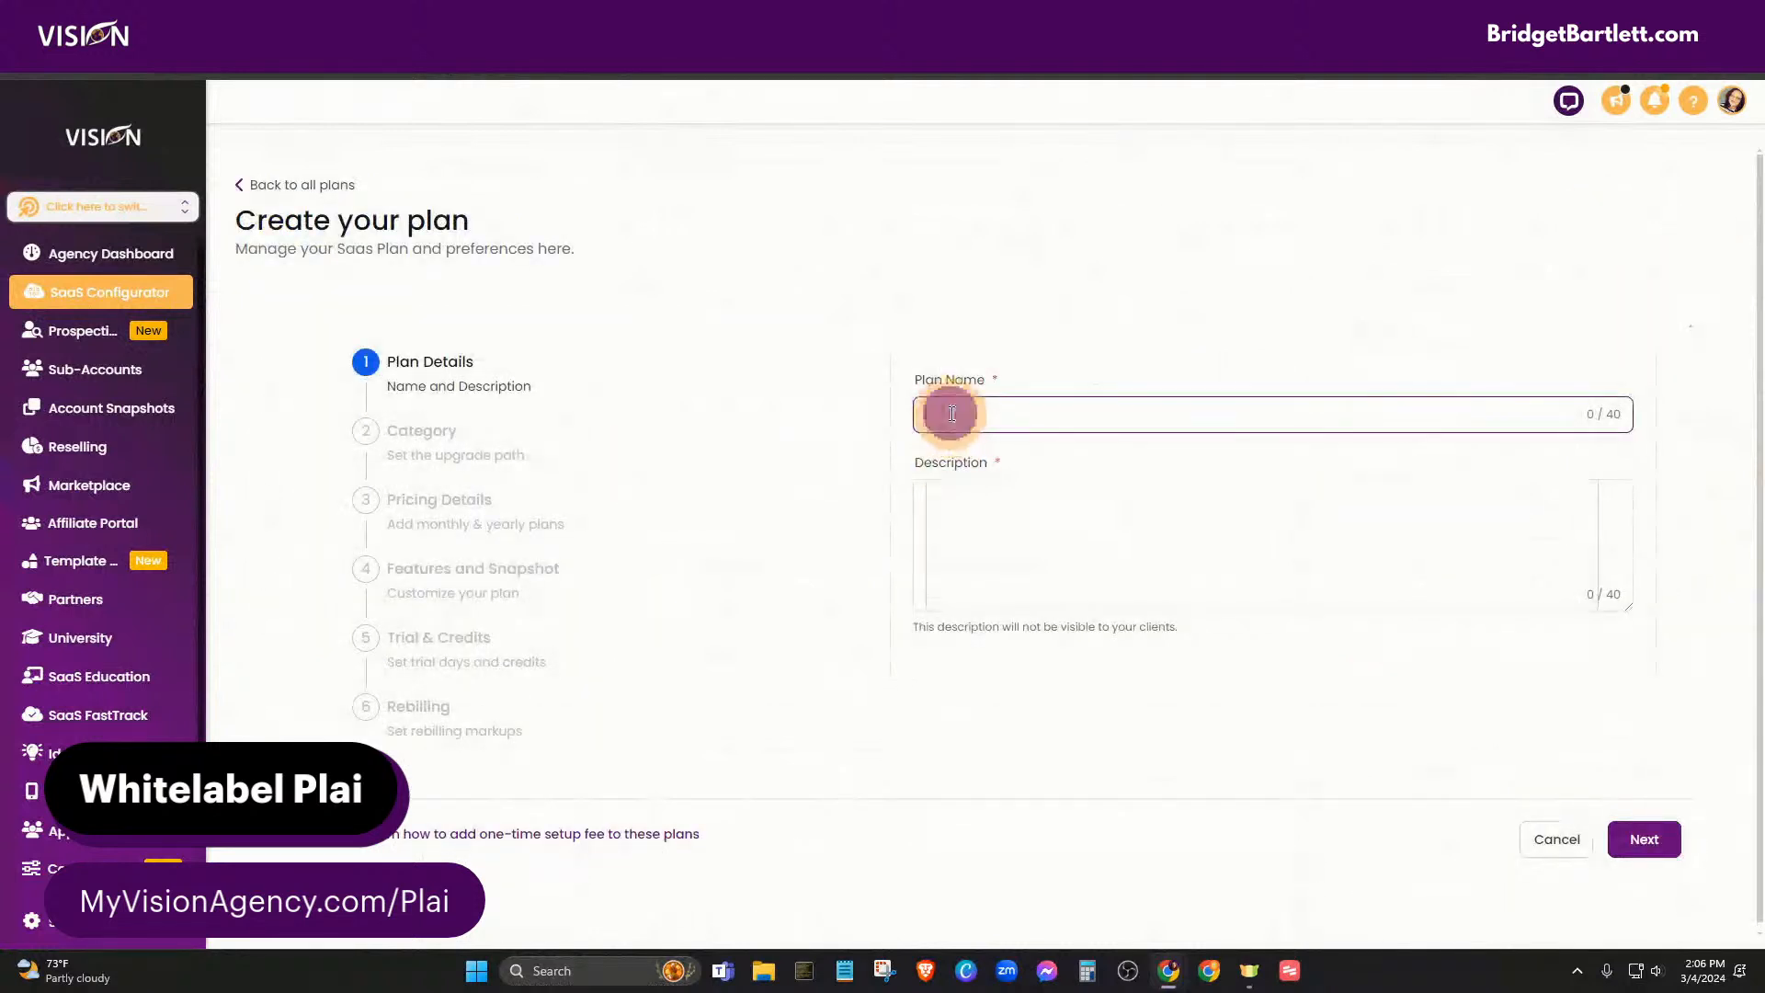
{"action": "type", "text": "A.I. Ads"}
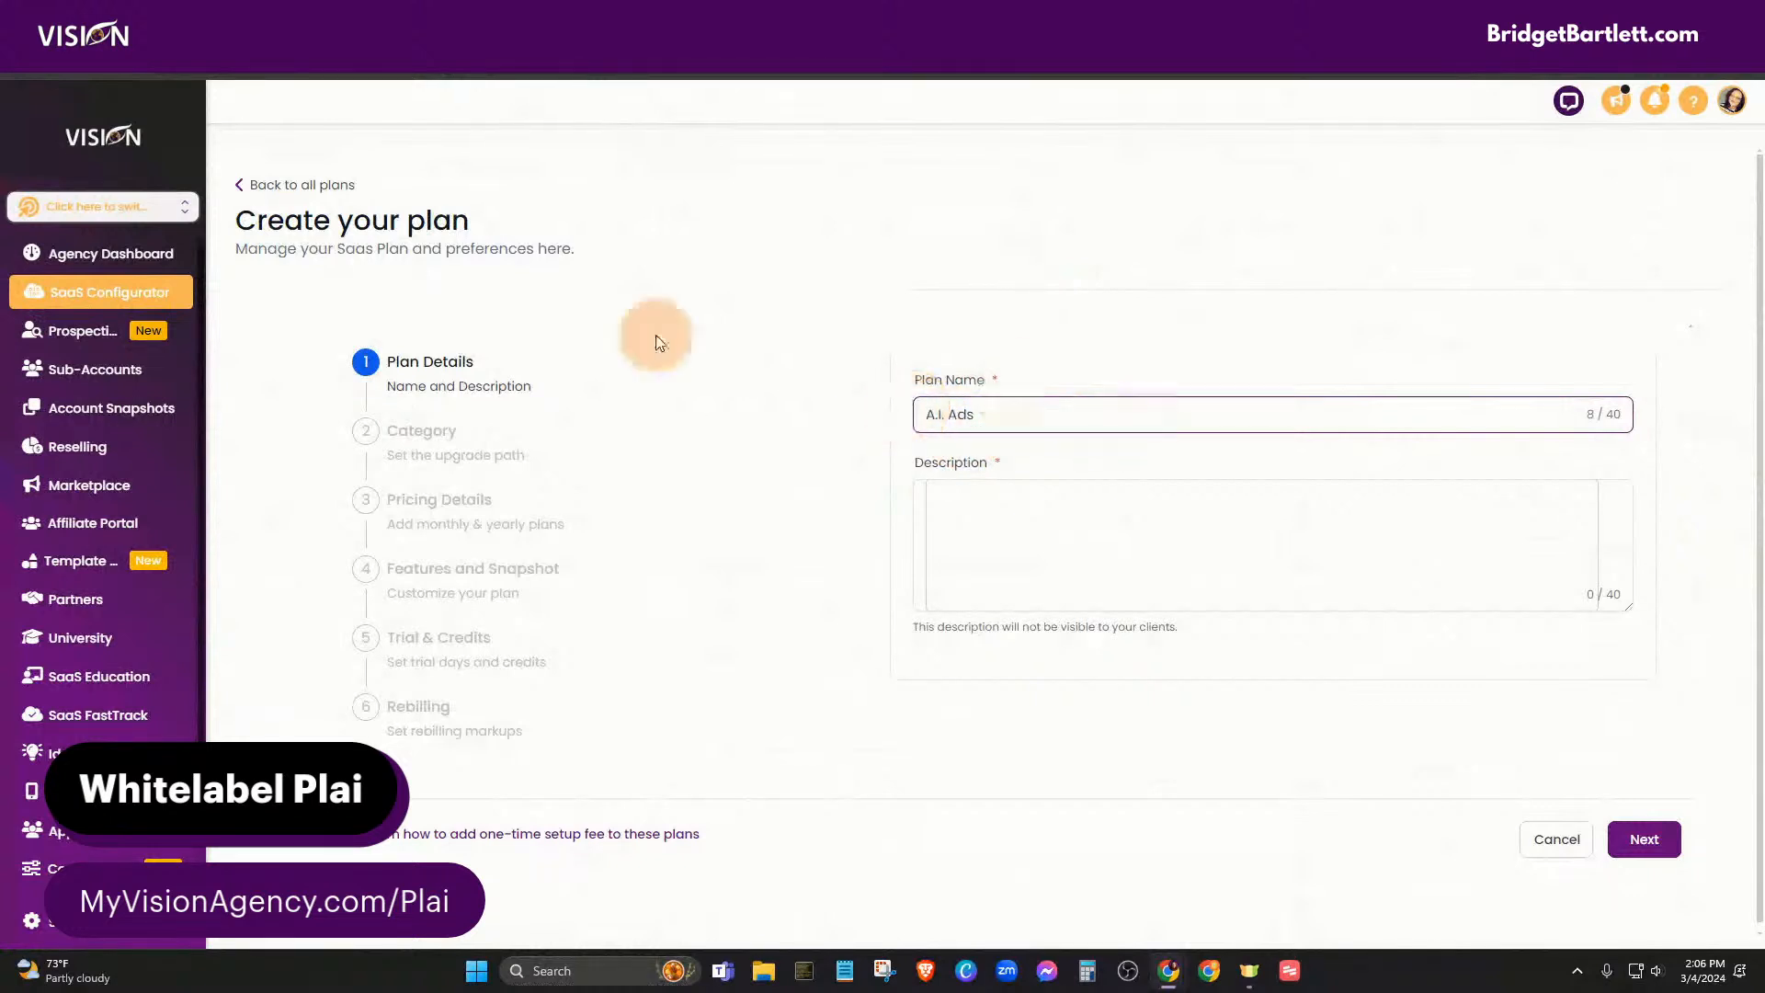
{"action": "left_click", "coordinate": [1162, 365]}
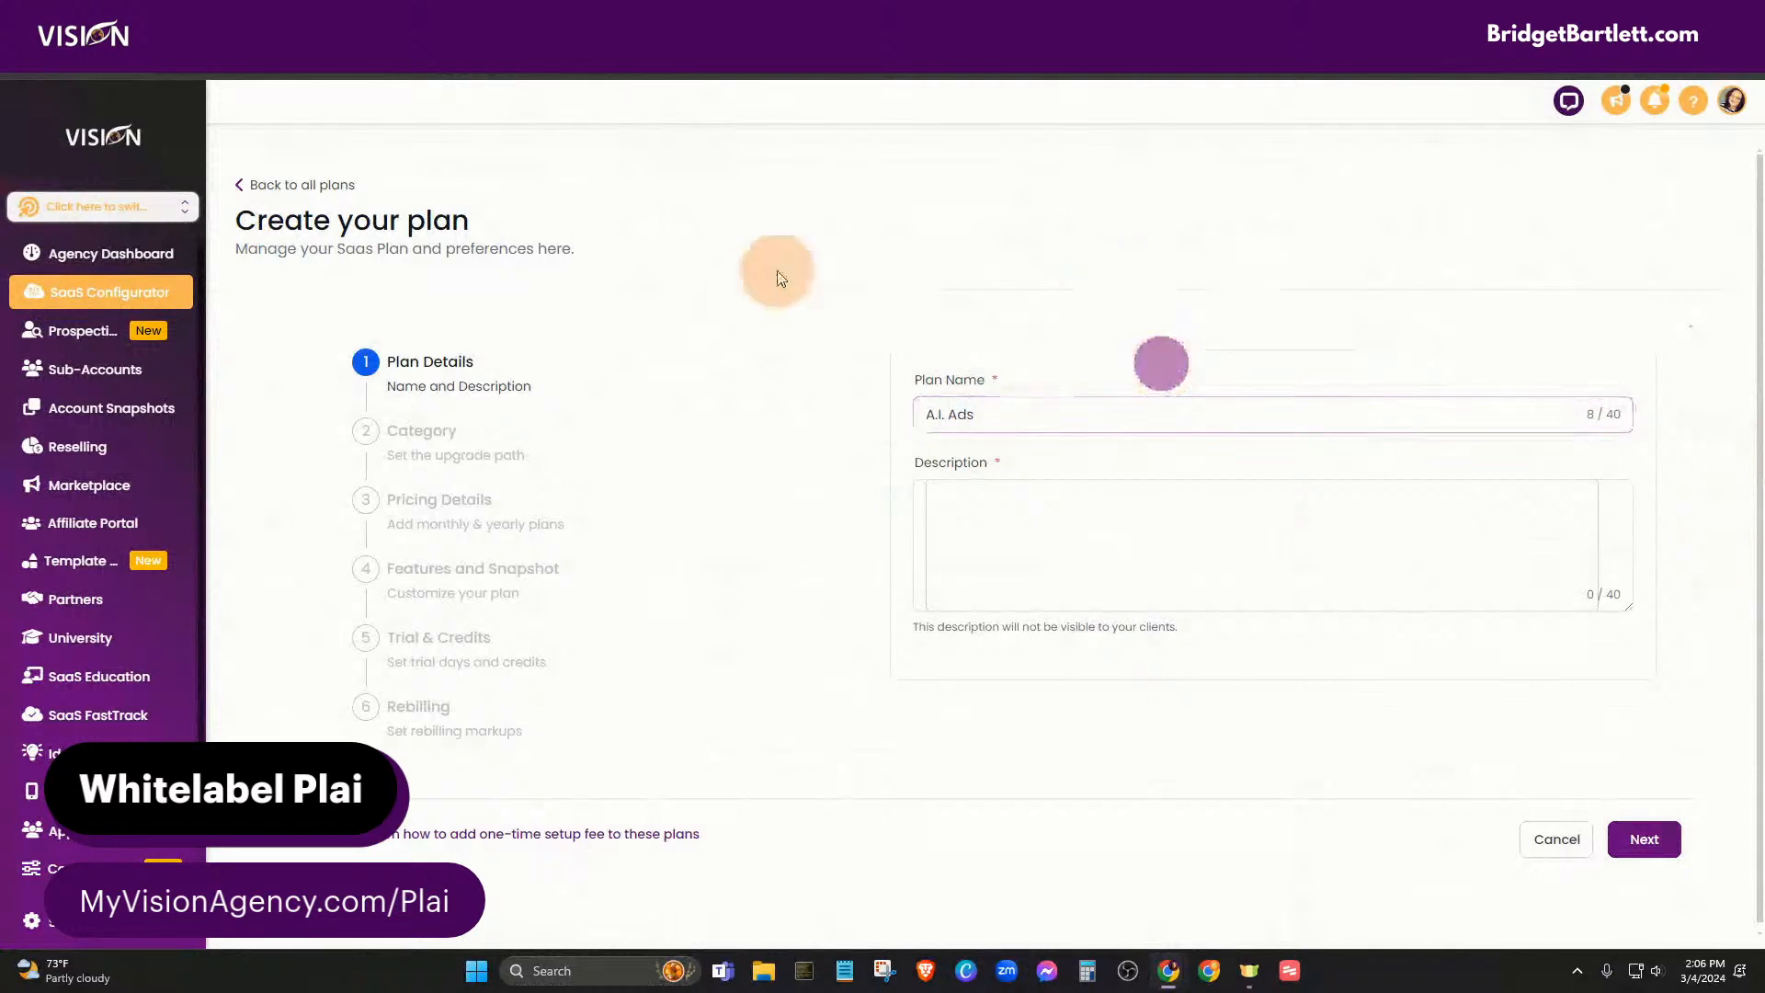
{"action": "left_click", "coordinate": [1039, 417]}
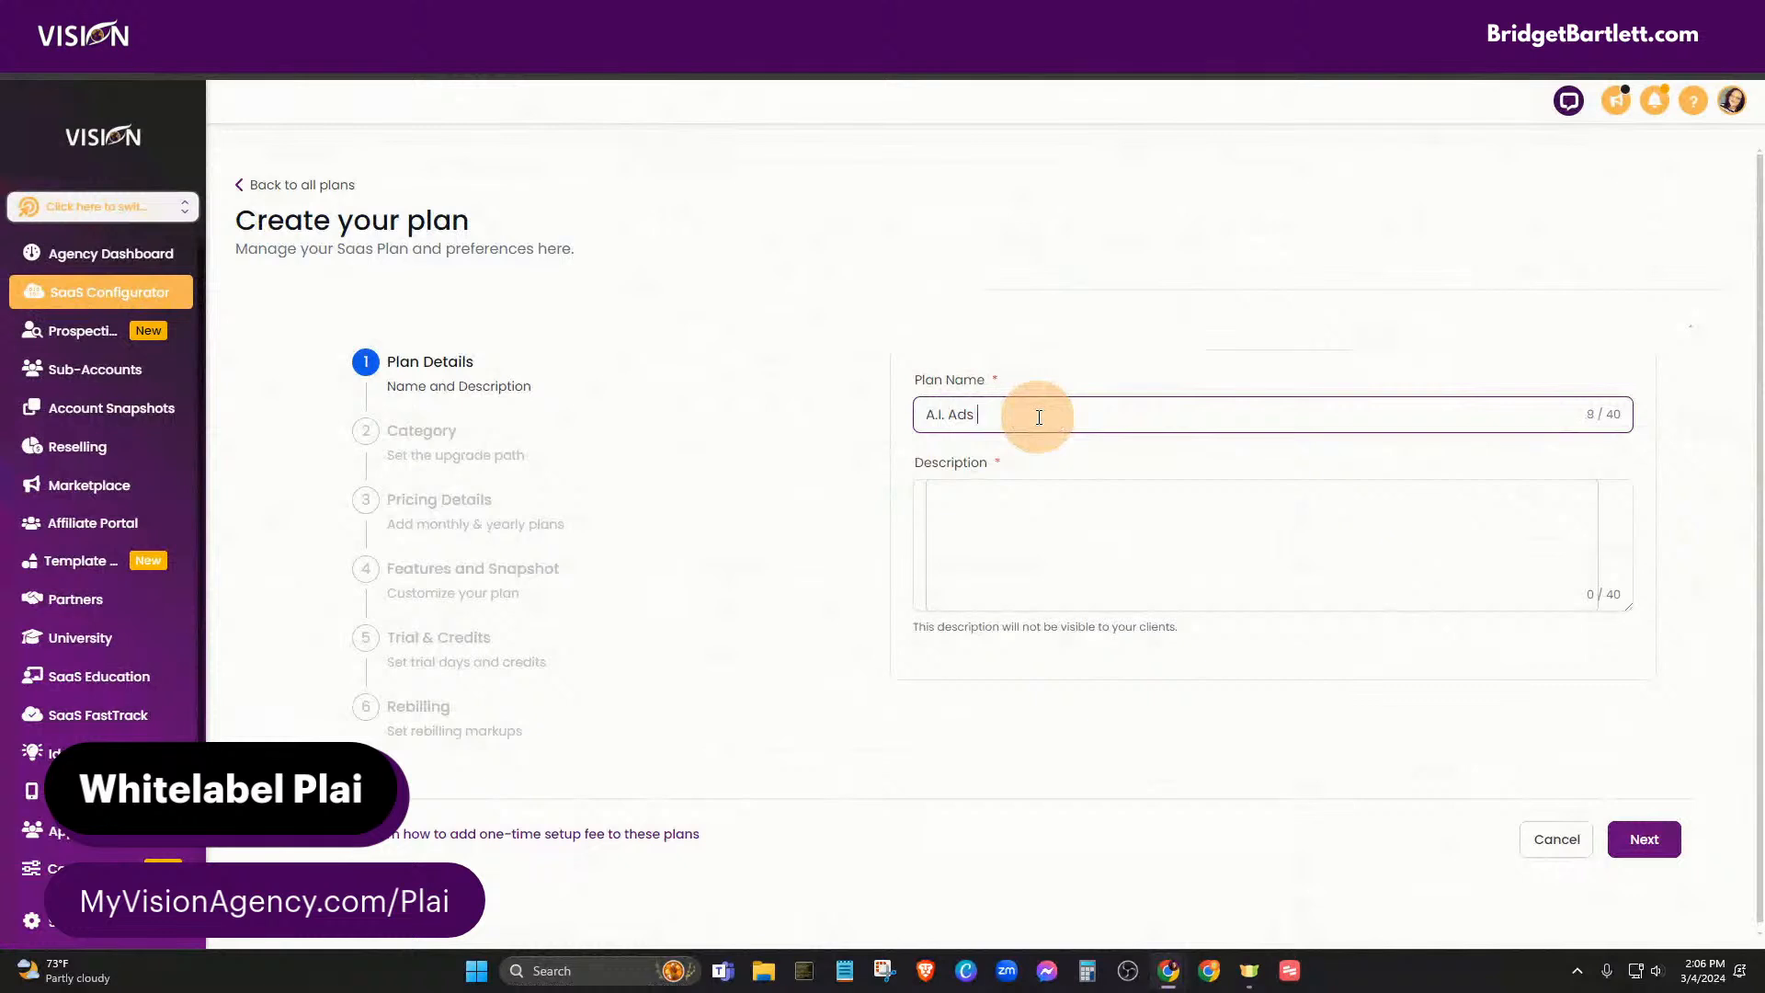
{"action": "type", "text": "Basic"}
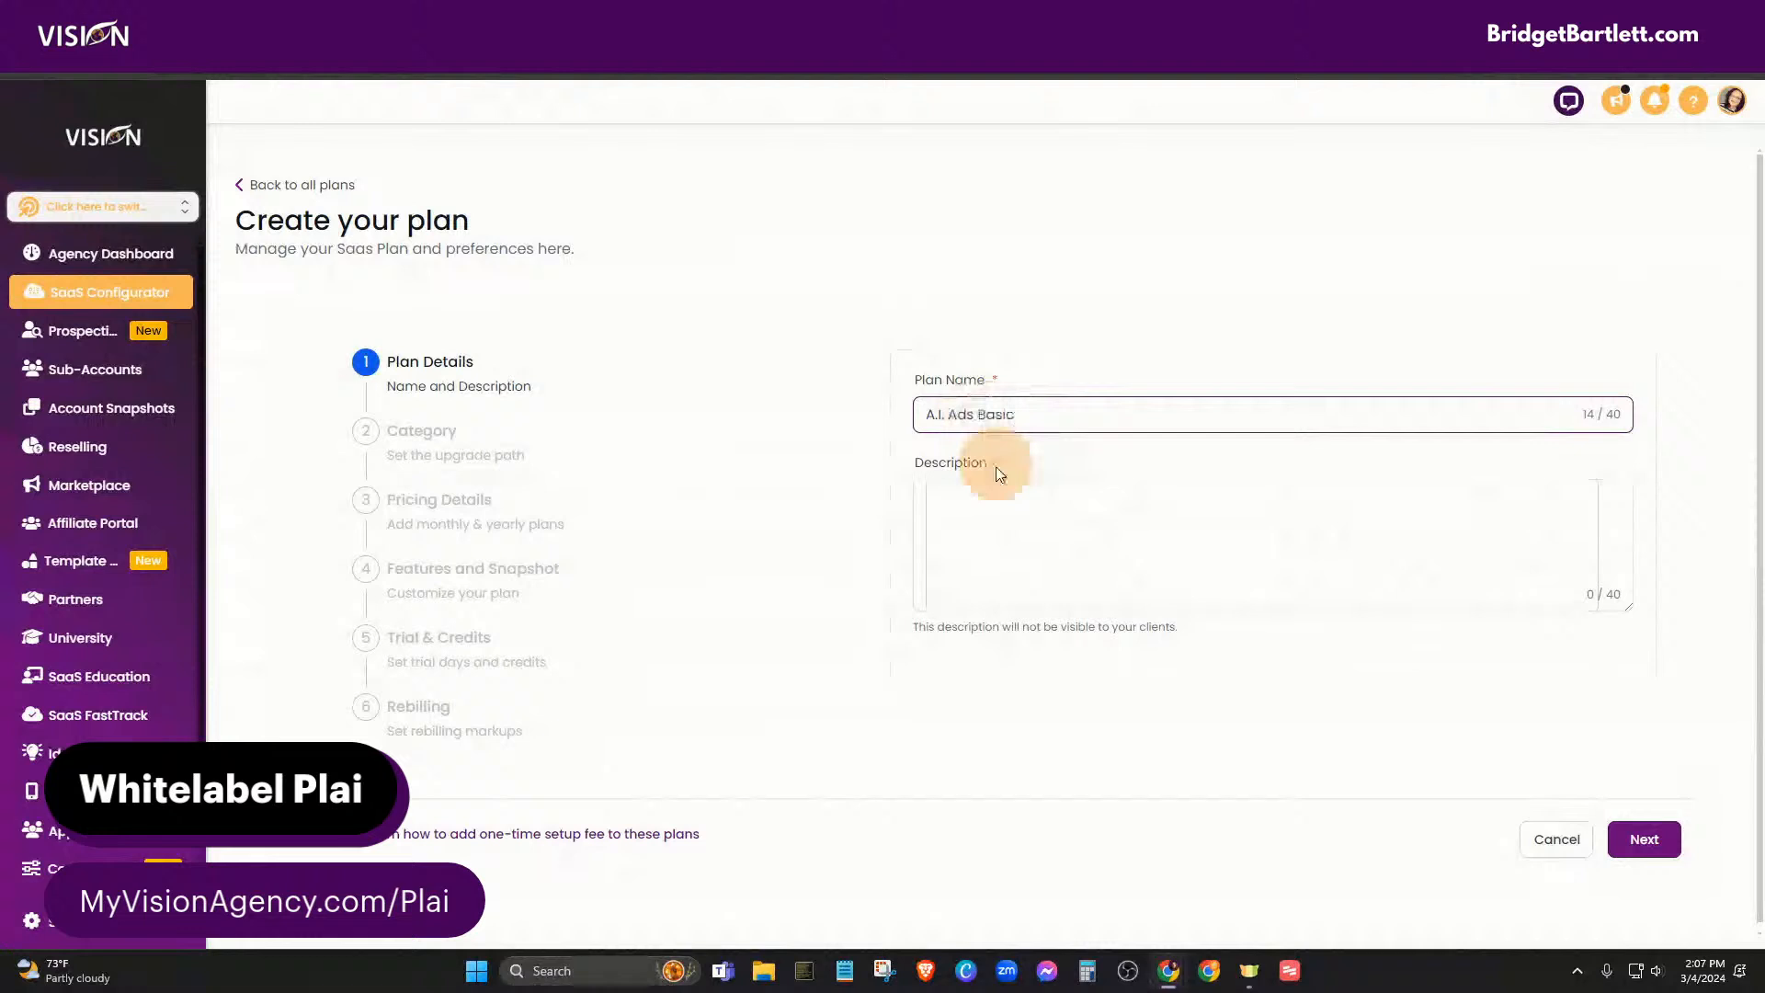
- Describe the plan as 'A.I. Ads manager and basic CRM access' and continue to Category
{"action": "left_click", "coordinate": [960, 494]}
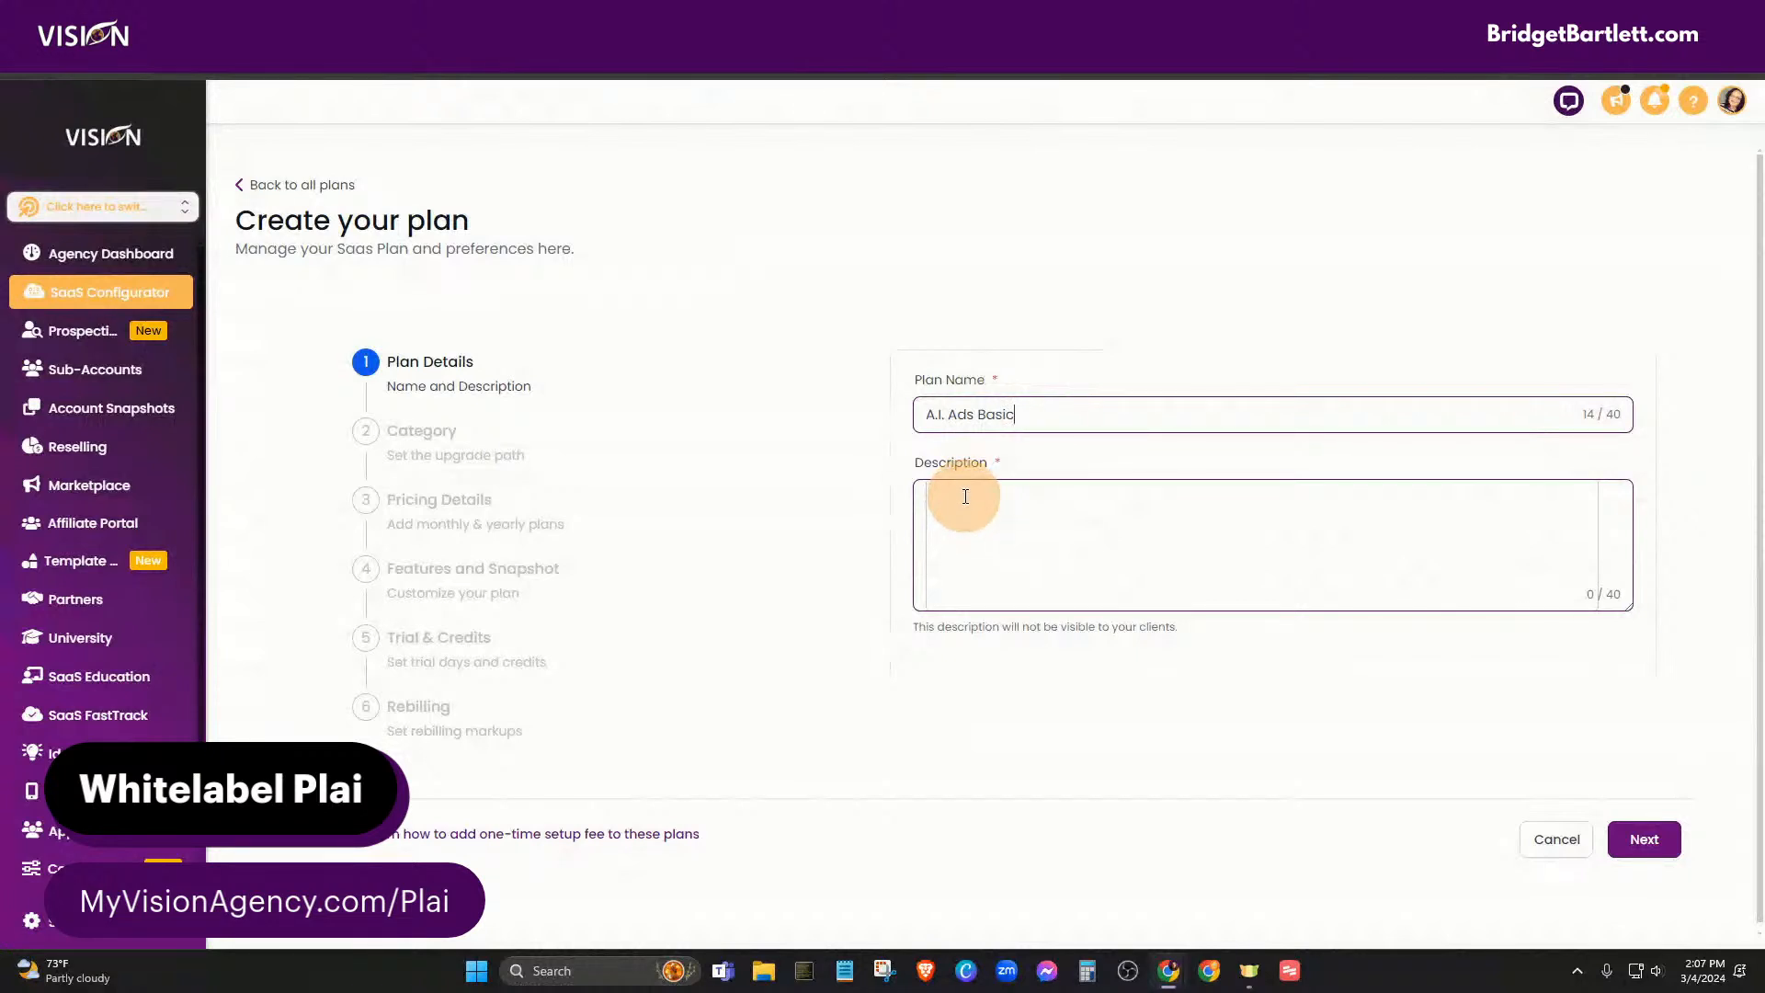
{"action": "left_click", "coordinate": [963, 496]}
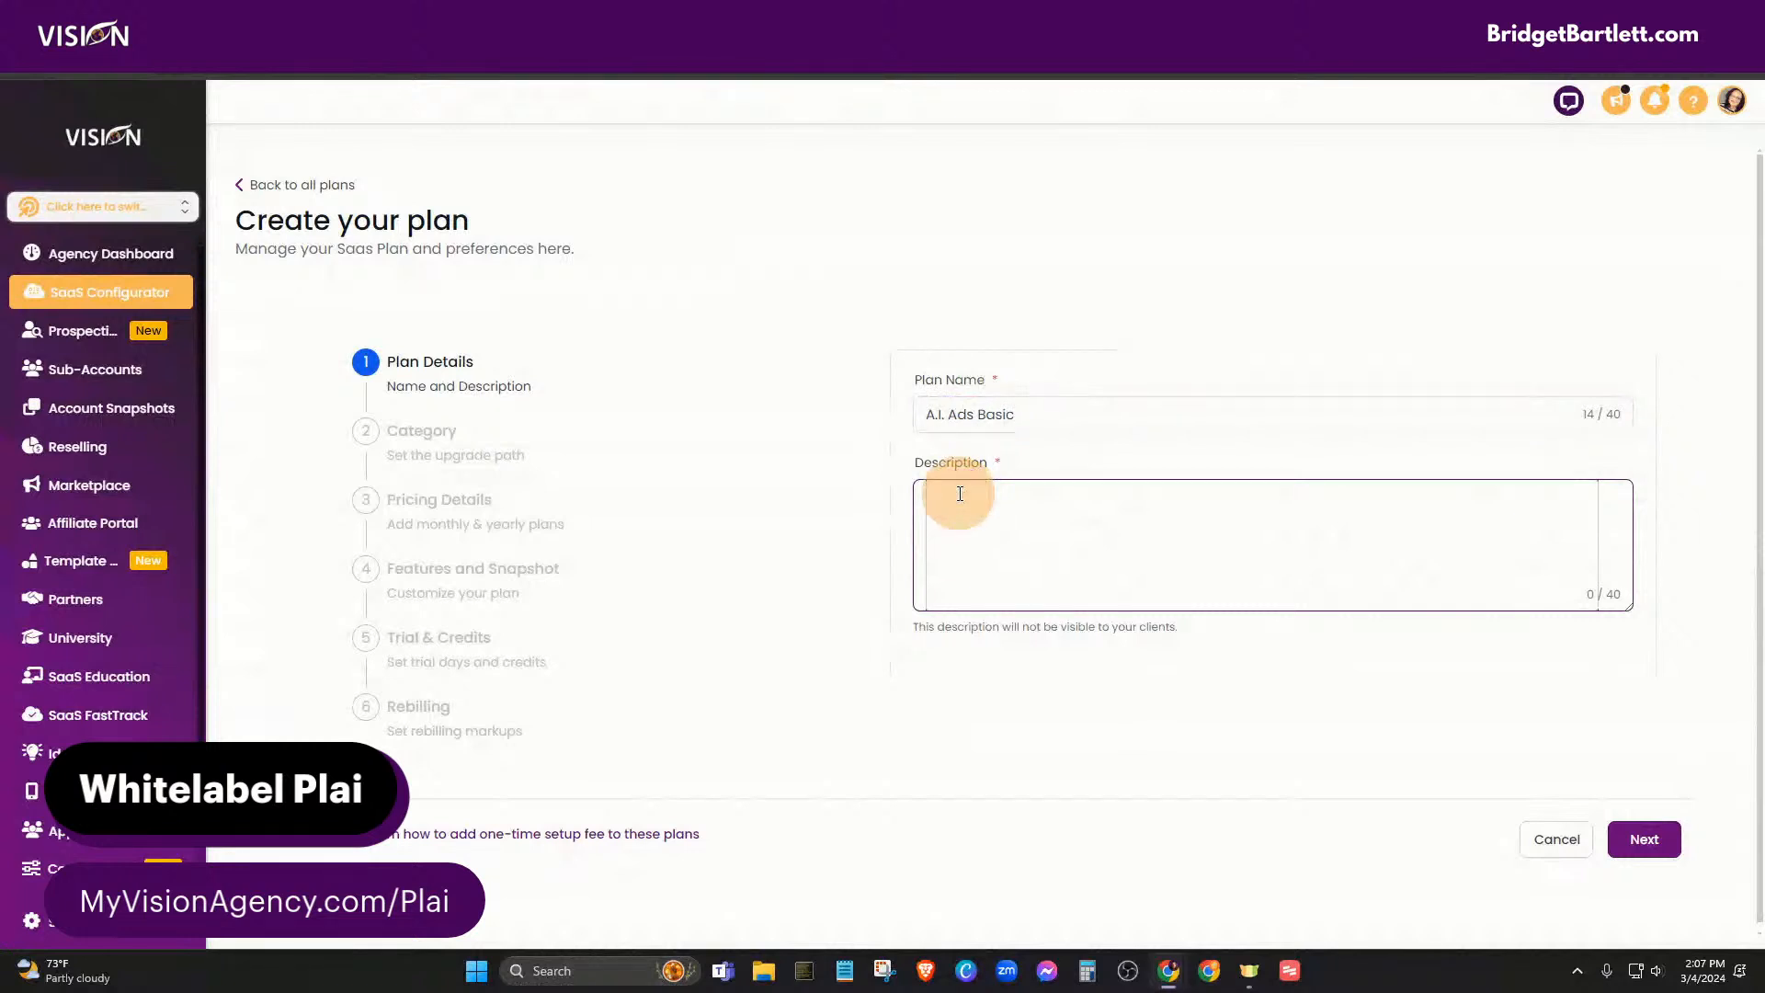
{"action": "type", "text": "Access A.I. Ads manager and basic CRM to"}
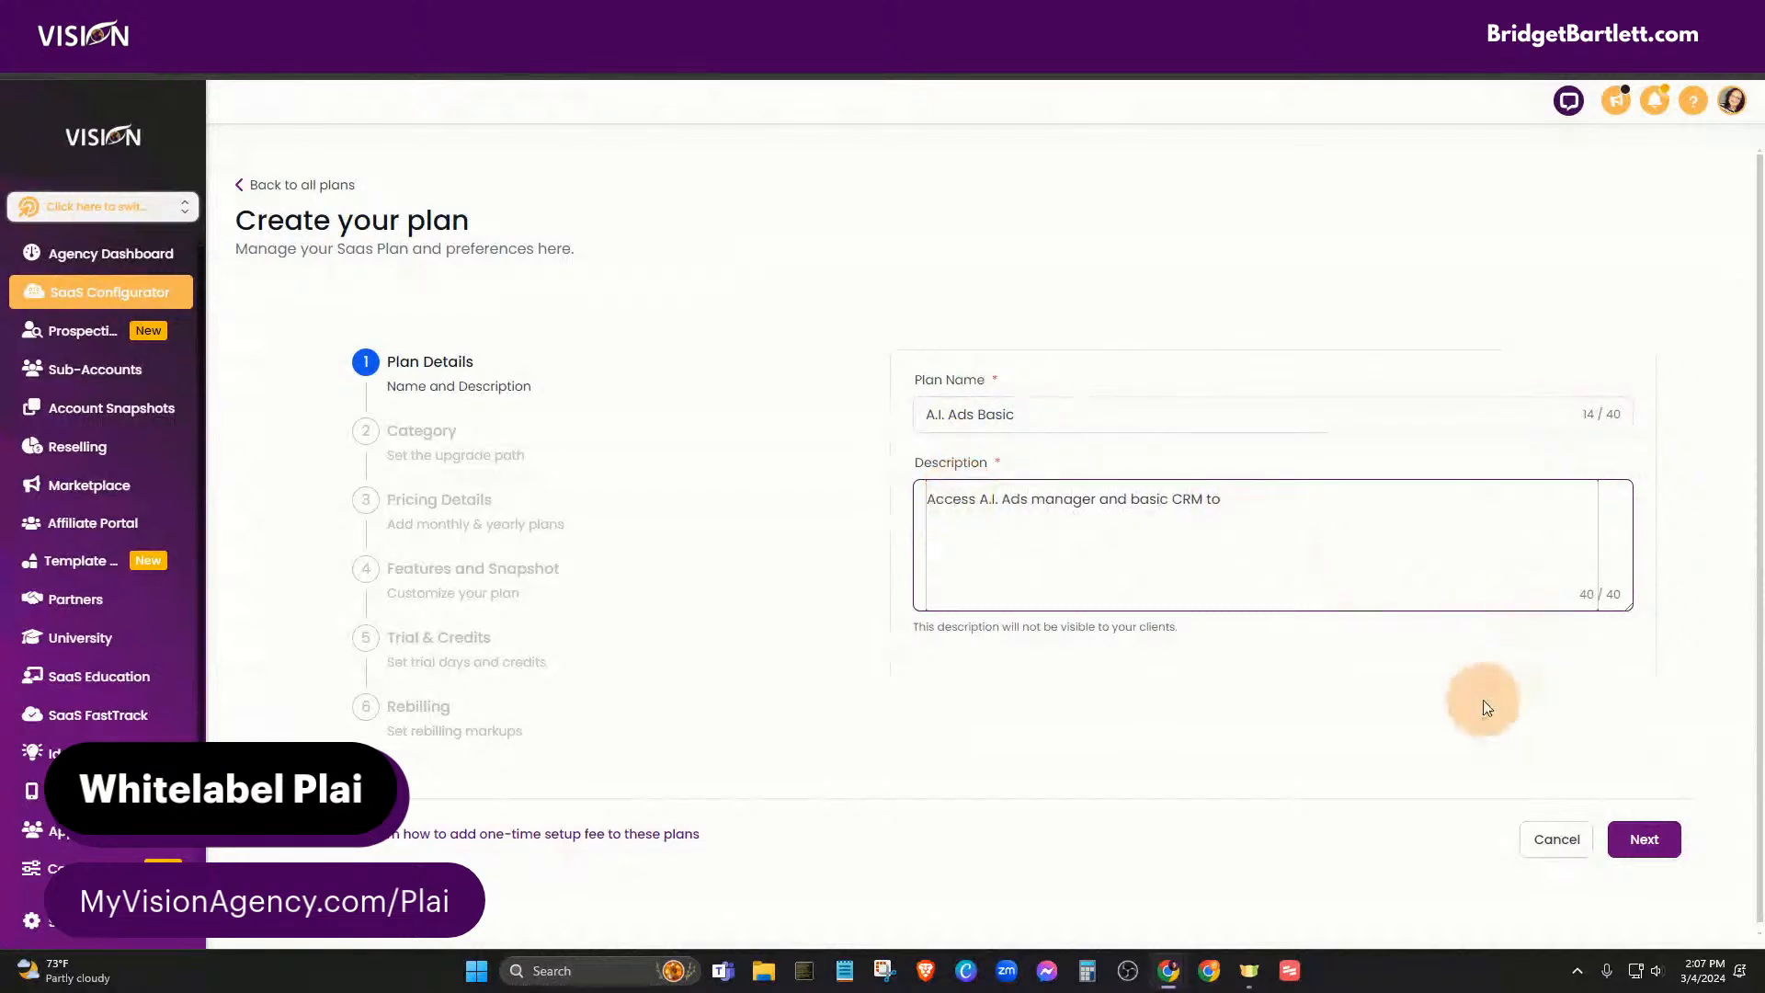
{"action": "left_click", "coordinate": [1644, 840]}
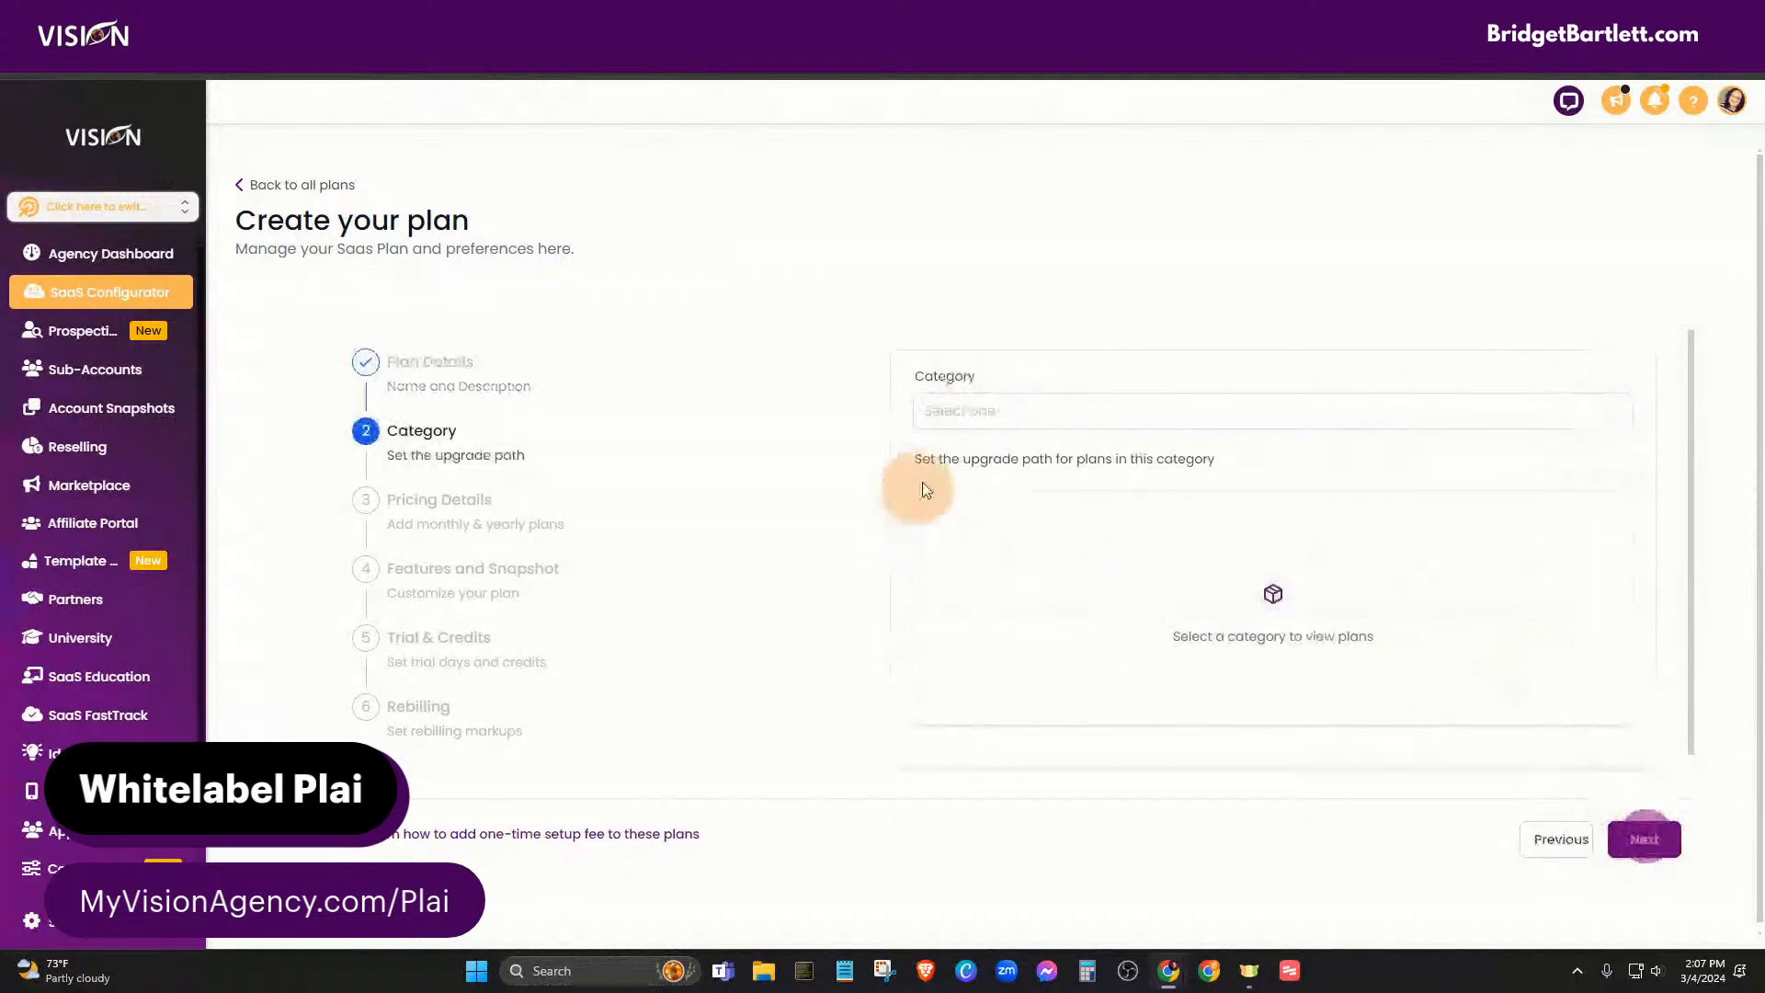
- Assign the plan to the Plai (USD) category
{"action": "left_click", "coordinate": [945, 420]}
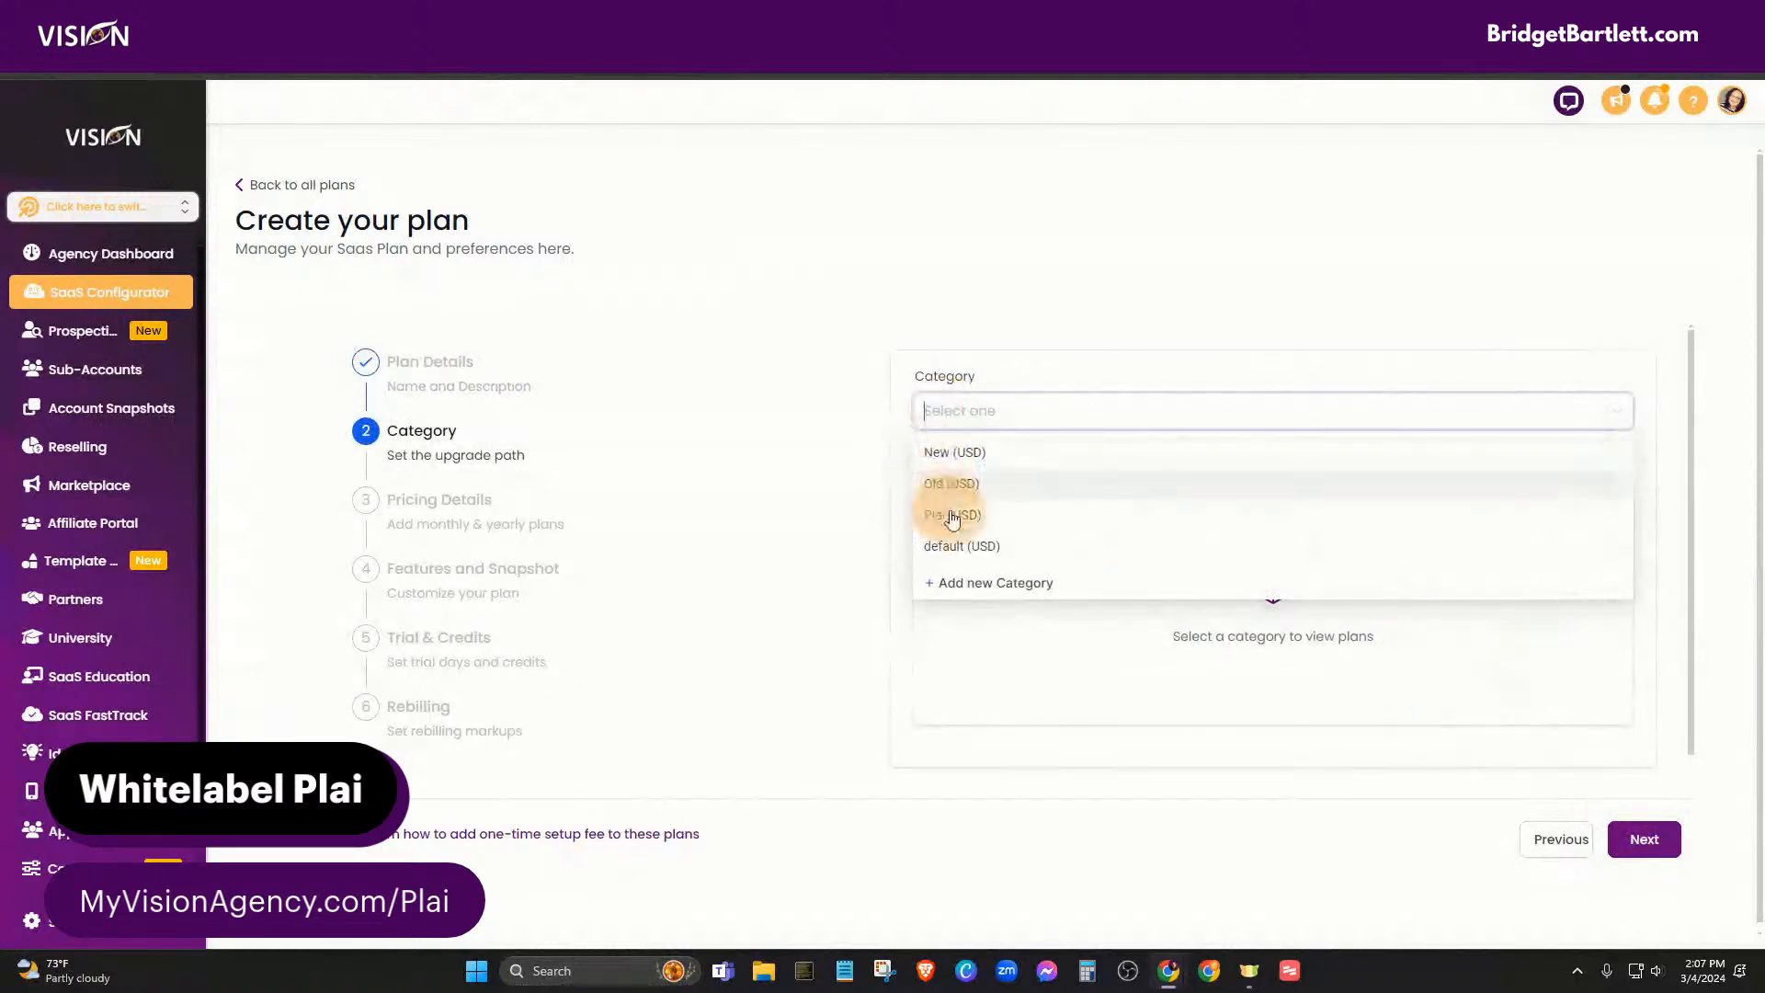
{"action": "left_click", "coordinate": [945, 511]}
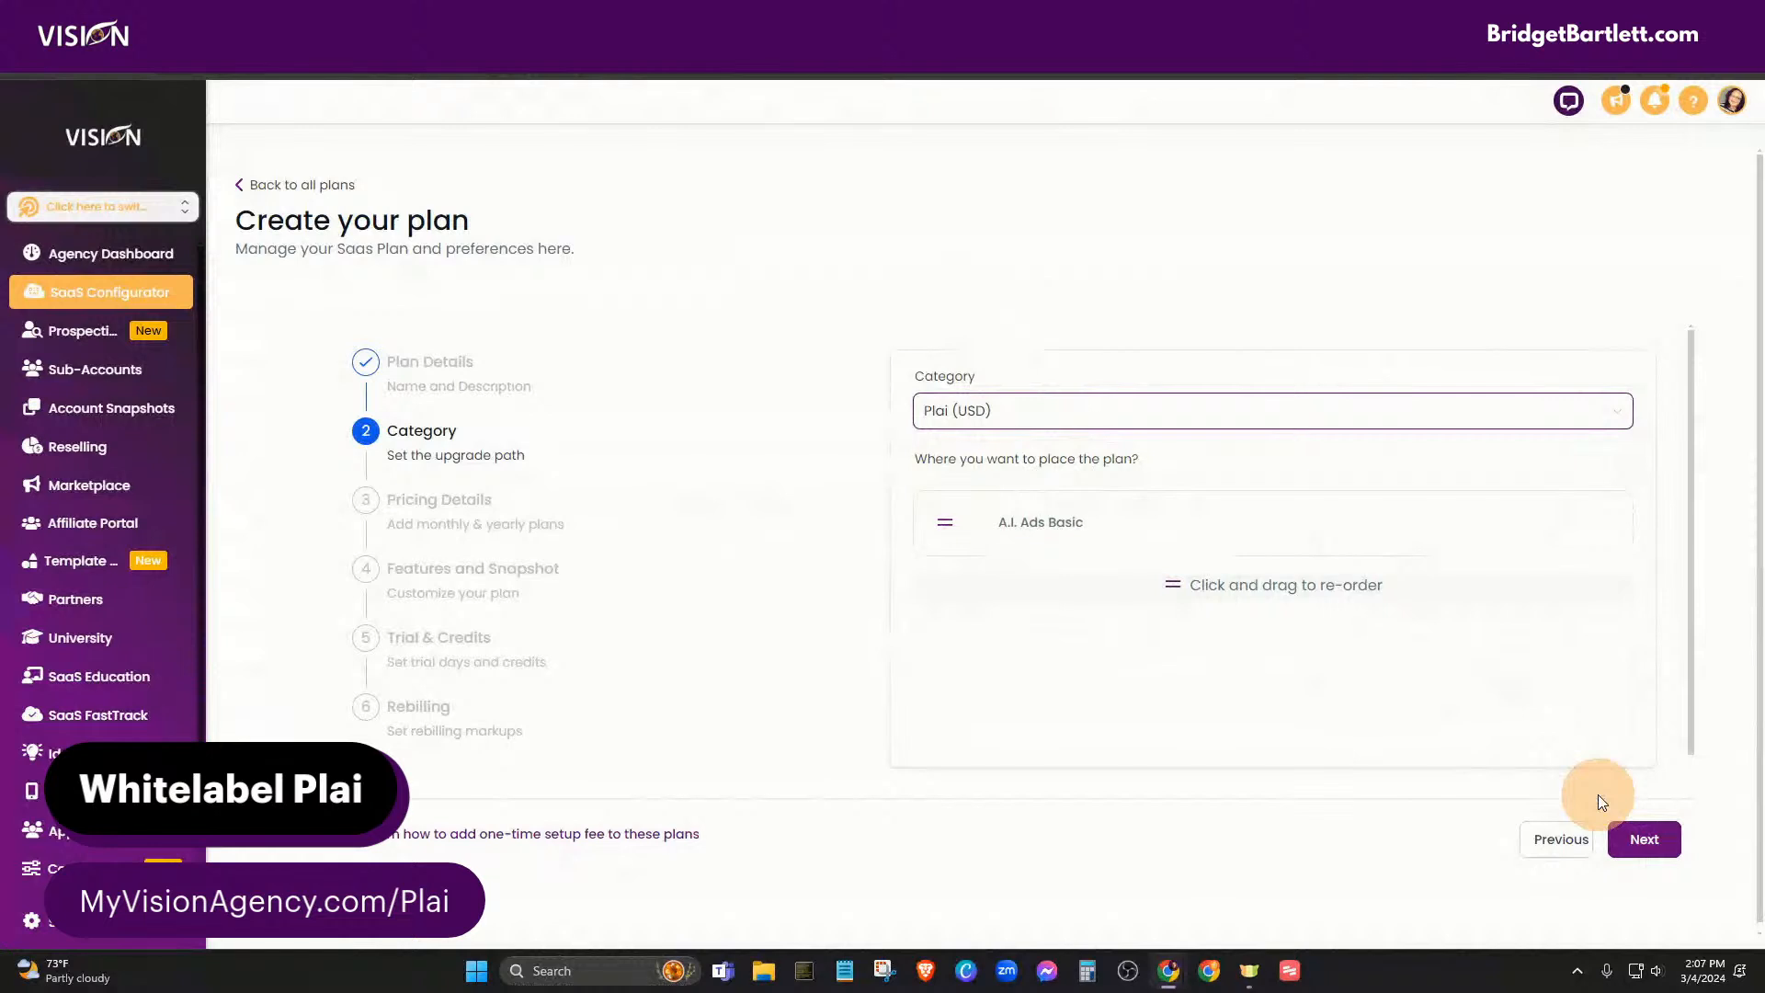
- On Pricing Details, enter a $97 monthly price and $970 annual price
{"action": "left_click", "coordinate": [1642, 837]}
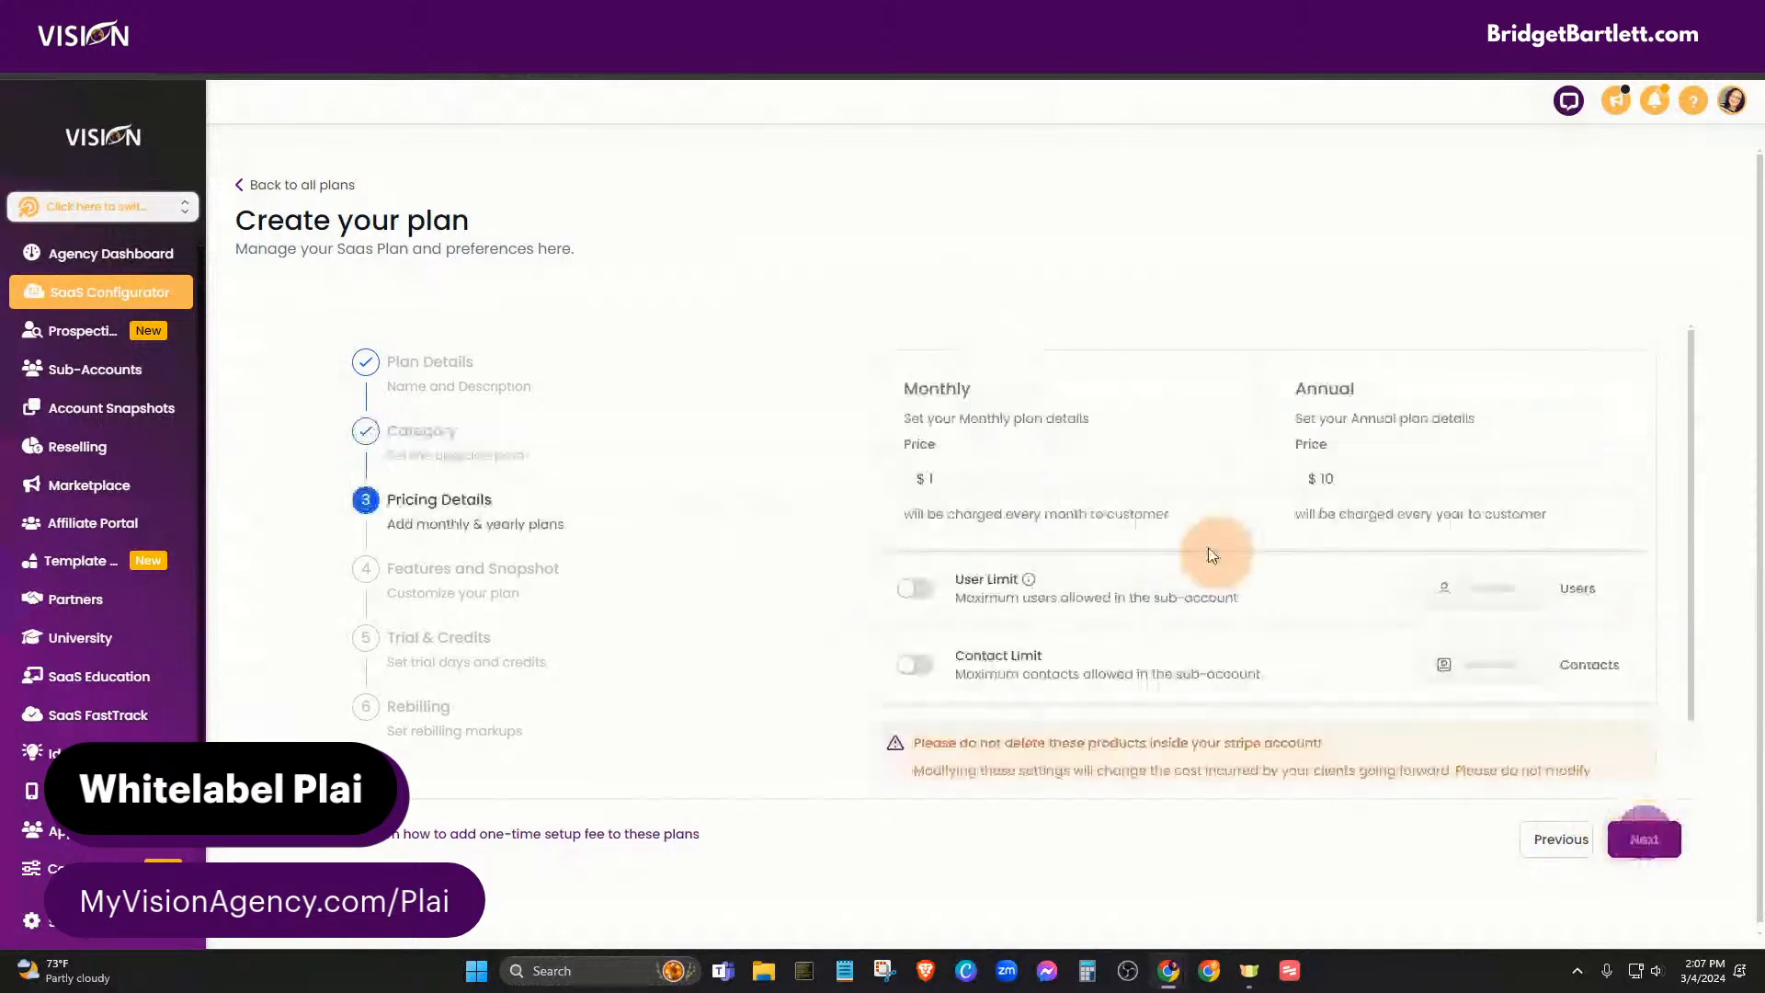
{"action": "left_click", "coordinate": [938, 486]}
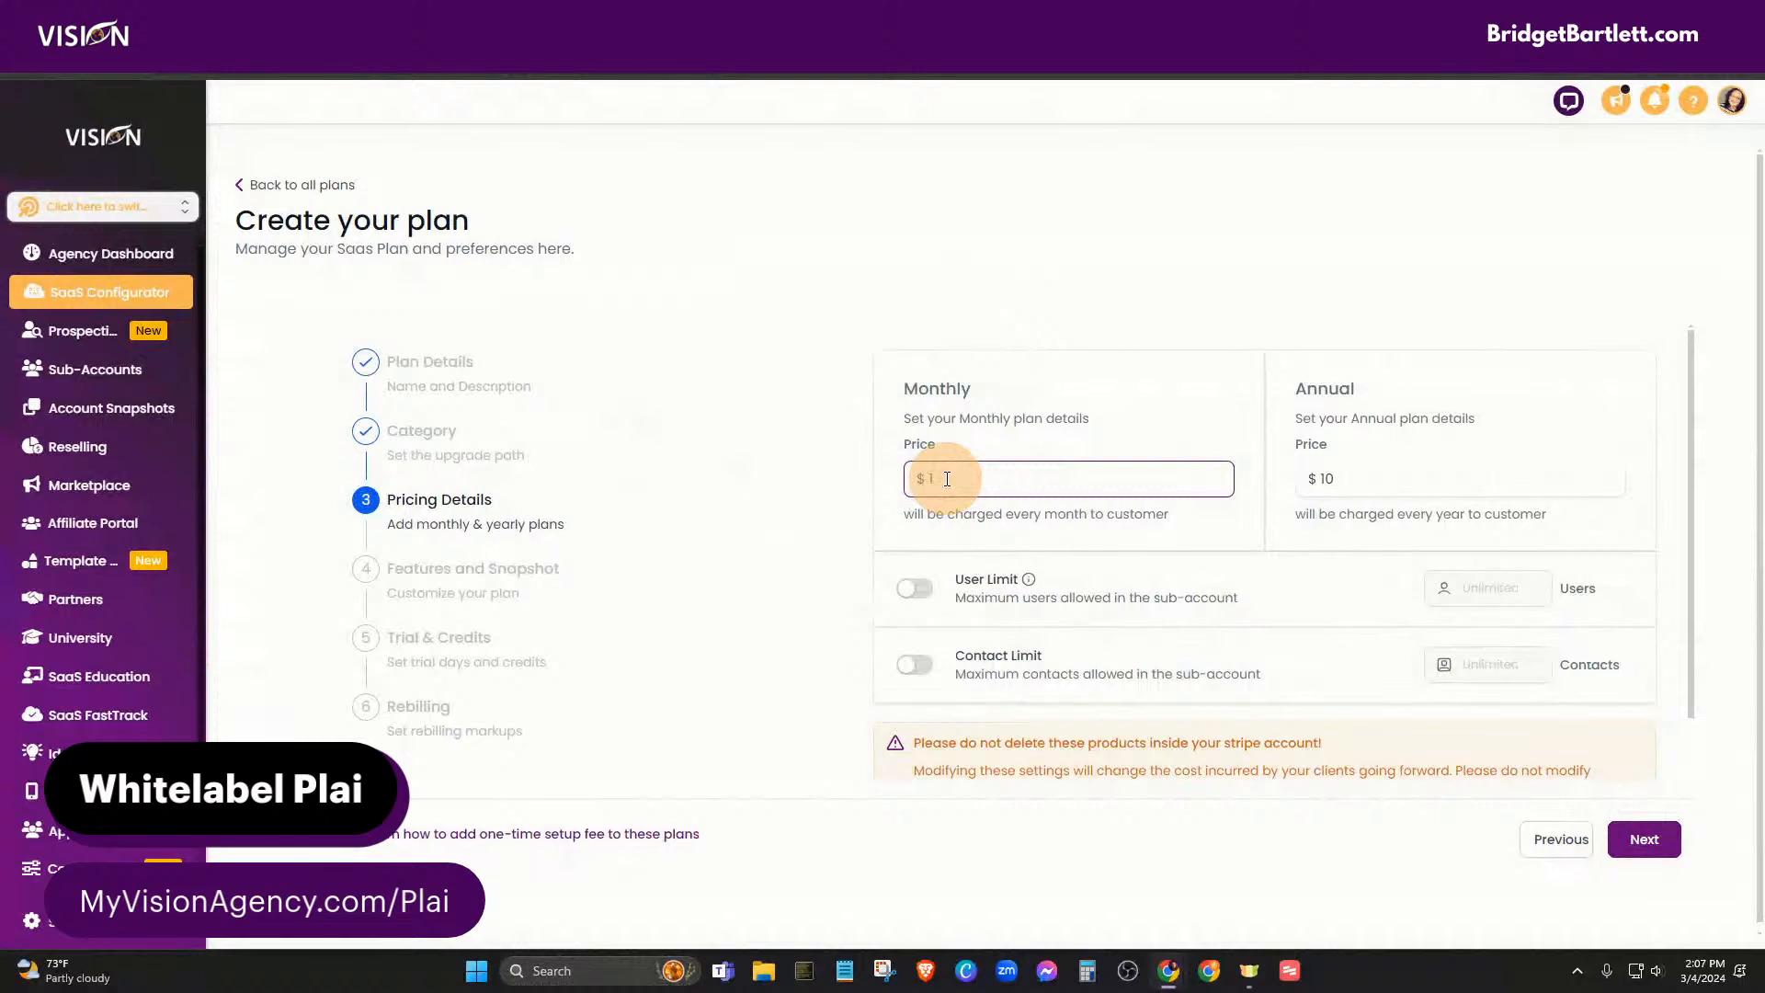
{"action": "key", "text": "BackSpace"}
{"action": "key", "text": "BackSpace"}
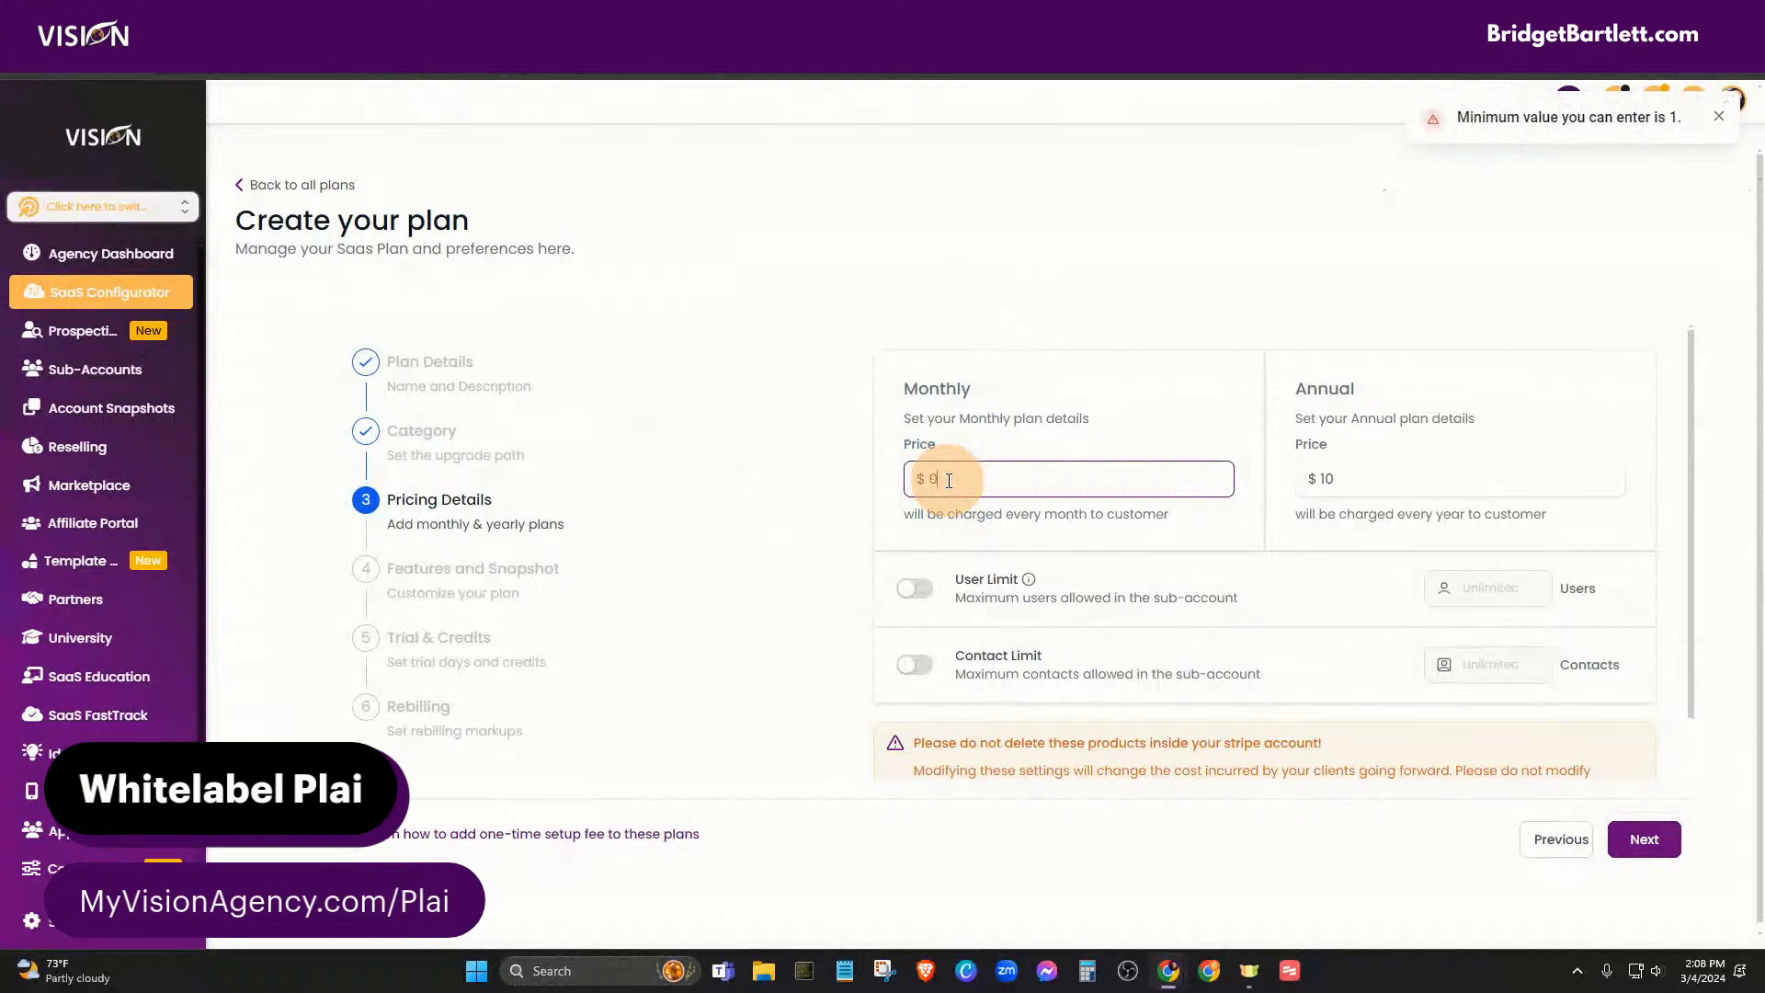
{"action": "left_click", "coordinate": [1316, 477]}
{"action": "mouse_move", "coordinate": [1317, 476]}
{"action": "left_mouse_down"}
{"action": "mouse_move", "coordinate": [1358, 477]}
{"action": "mouse_move", "coordinate": [1309, 471]}
{"action": "left_mouse_up"}
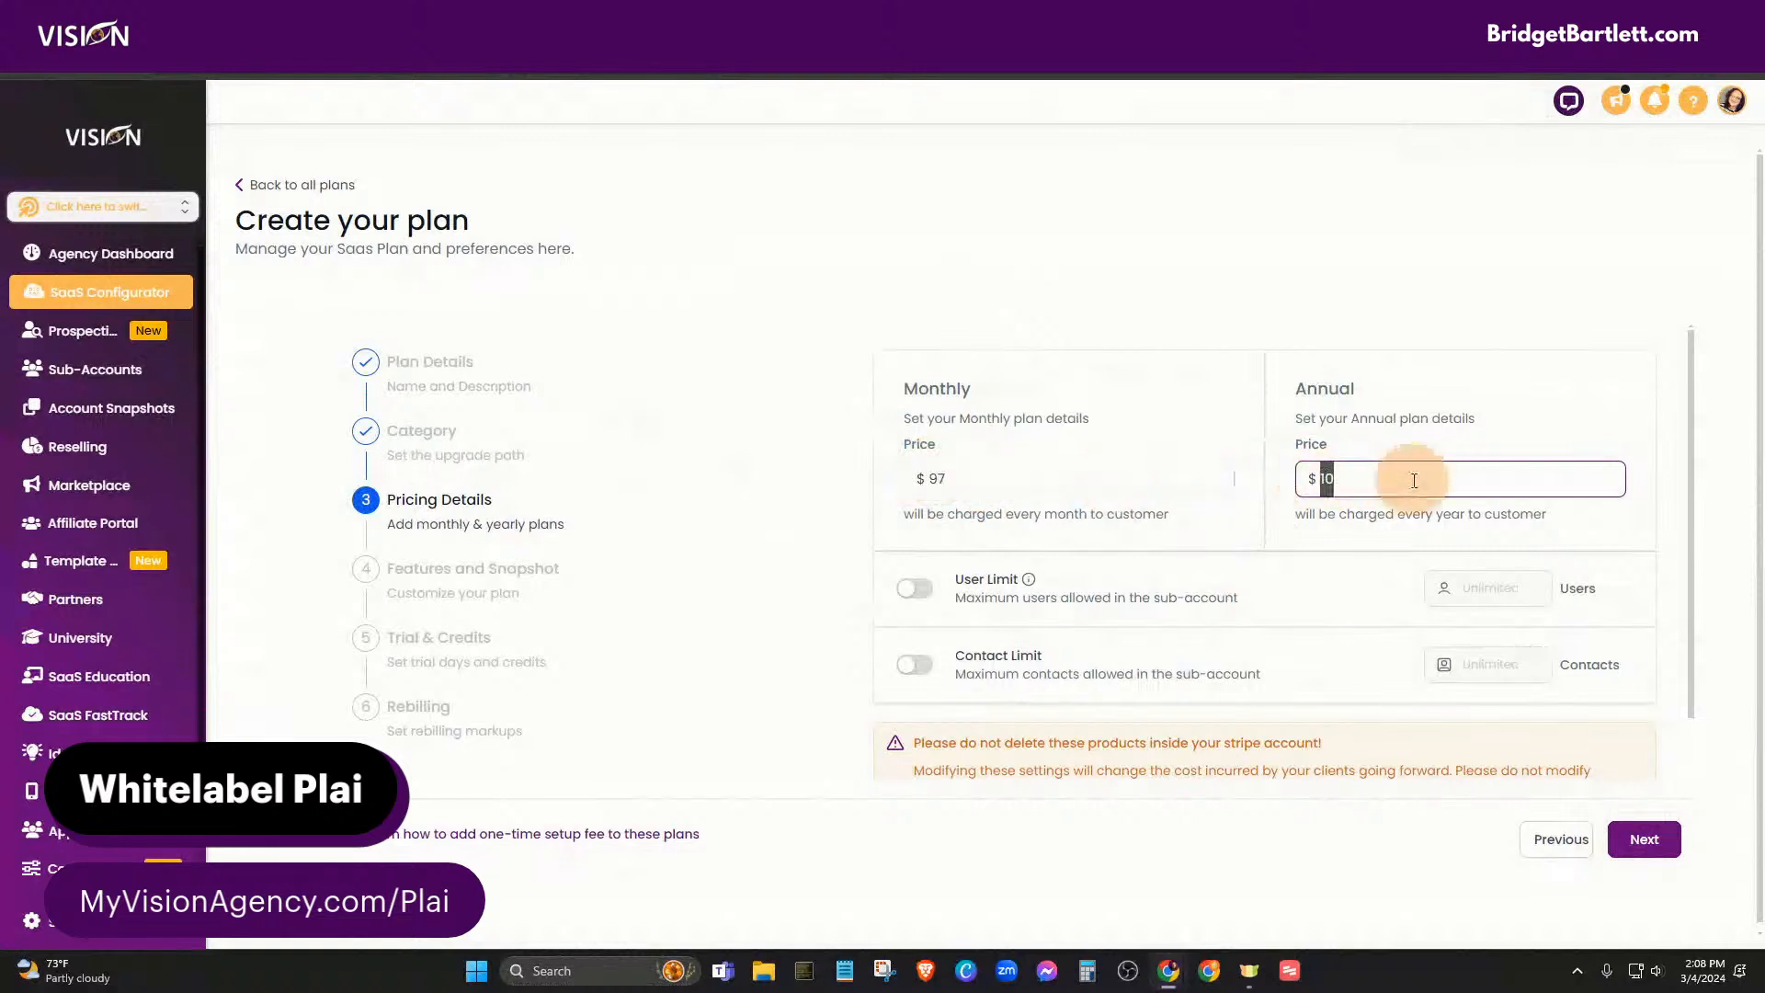
{"action": "type", "text": "1070"}
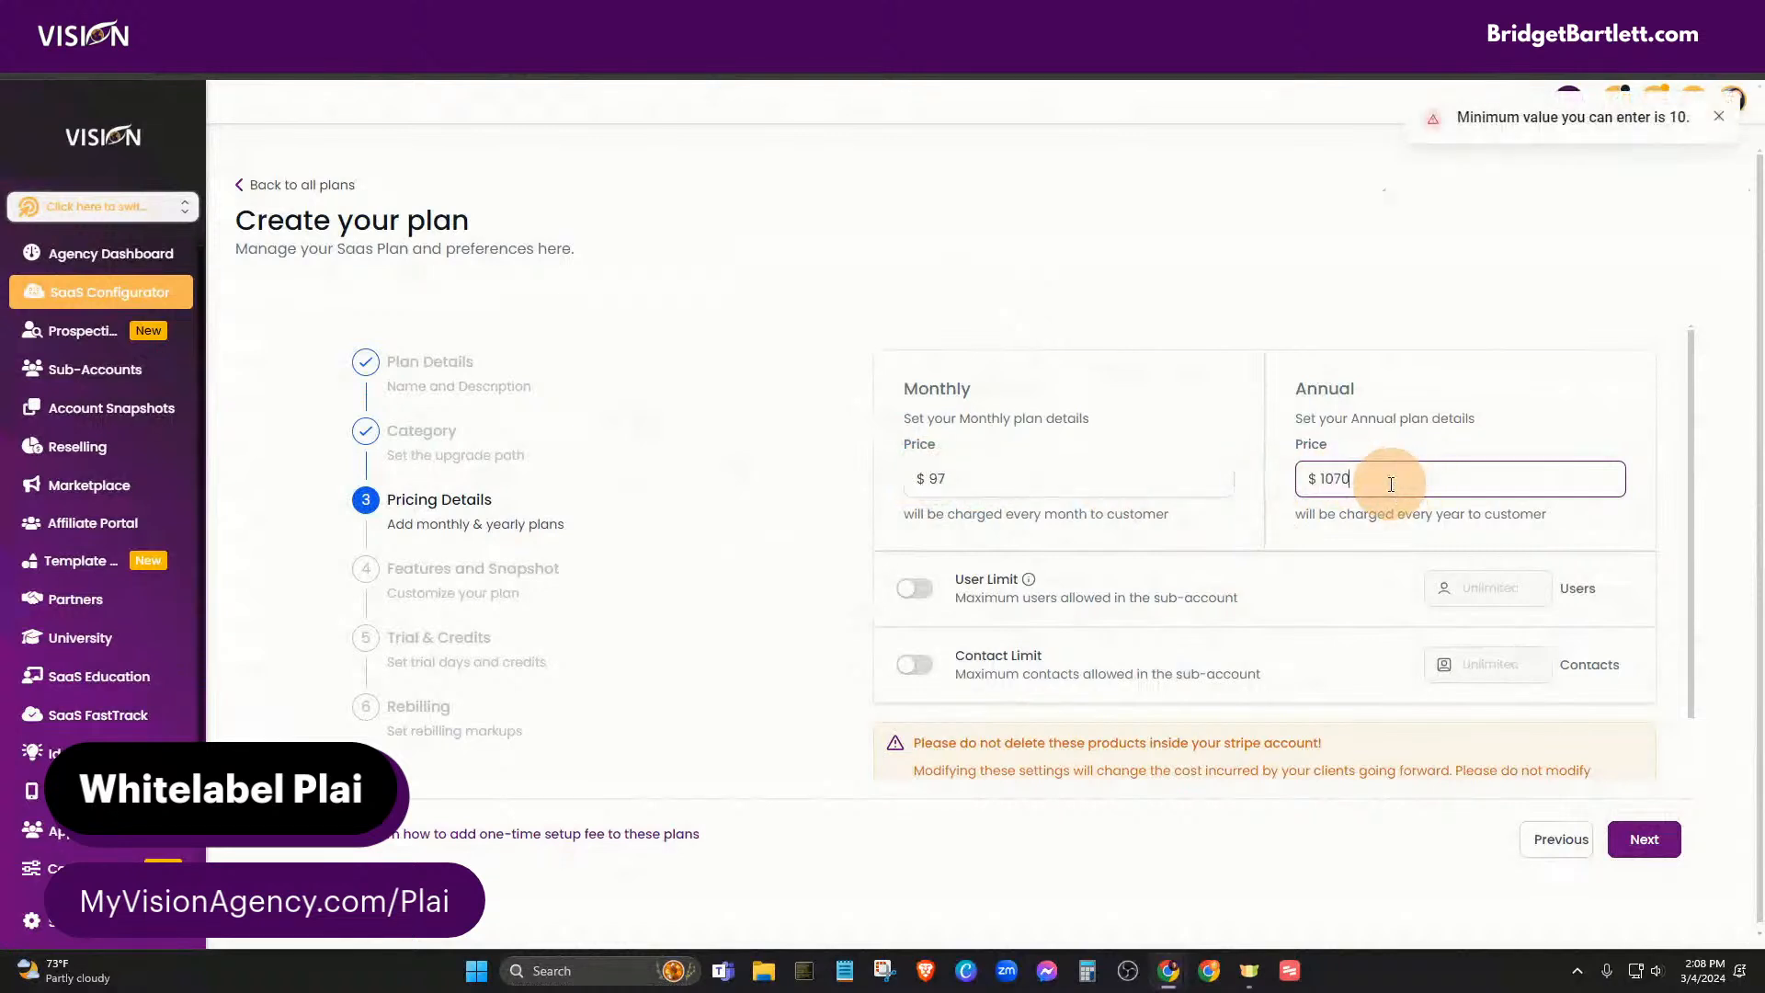
{"action": "left_click_drag", "start_coordinate": [1390, 485], "coordinate": [1284, 472]}
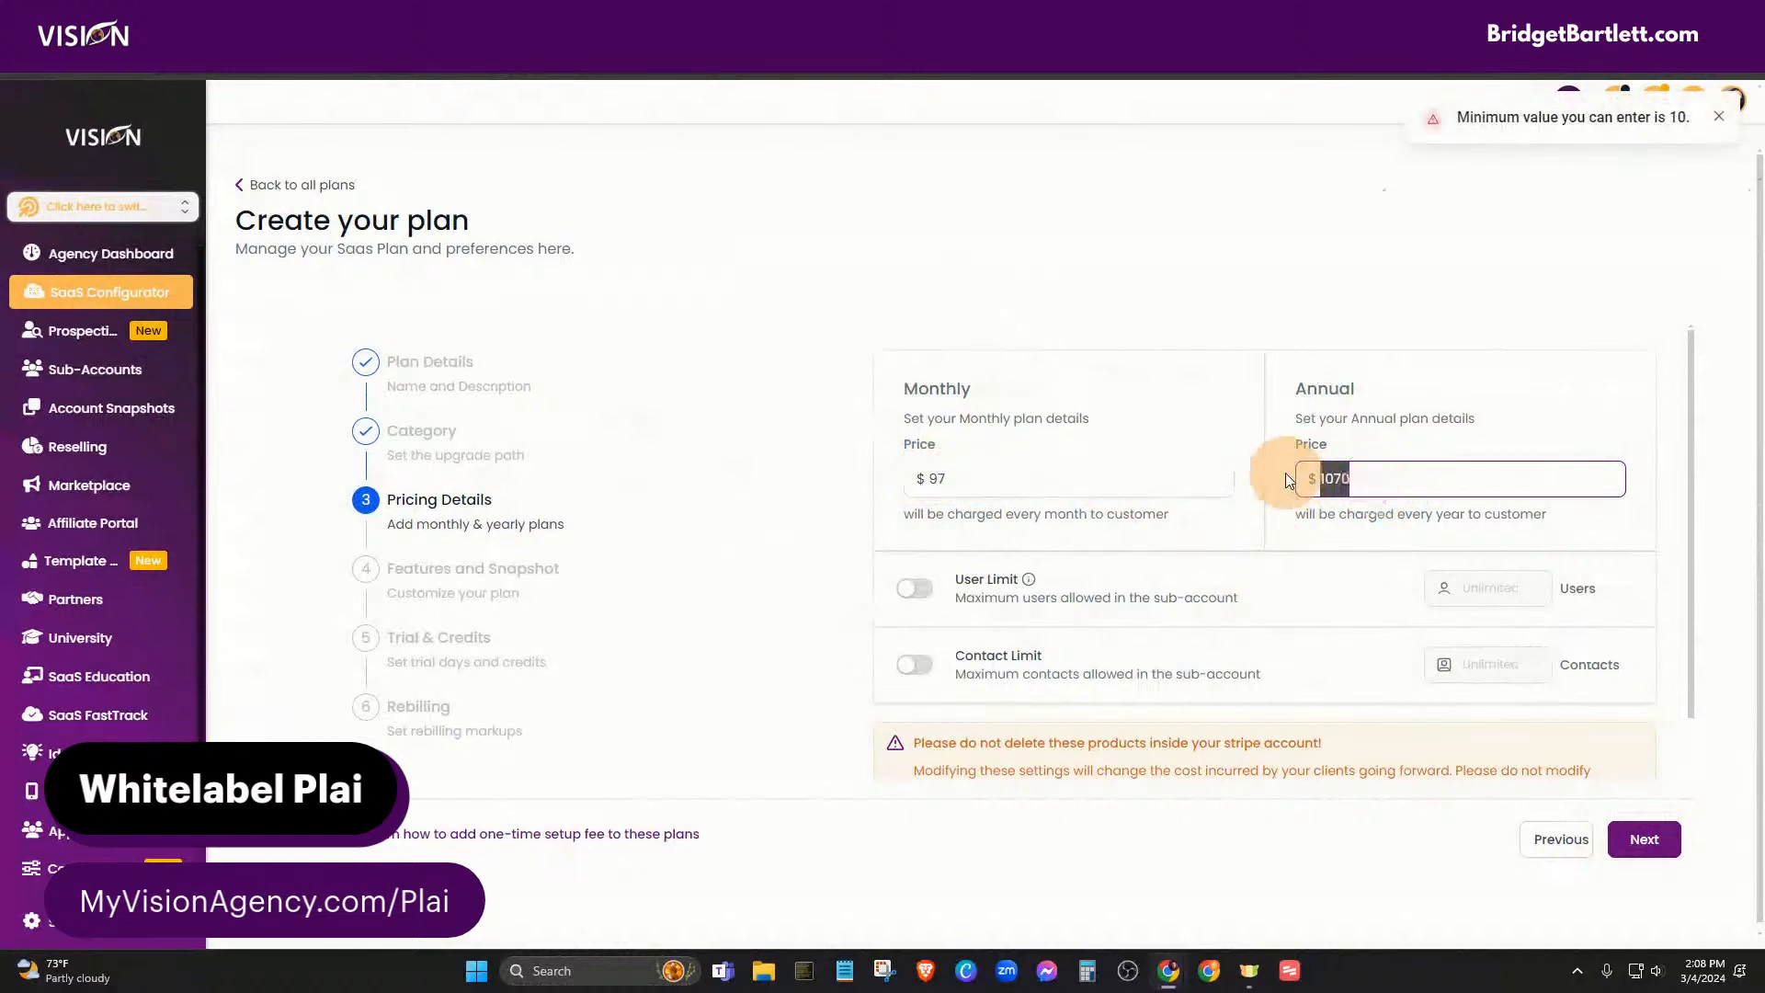
{"action": "type", "text": "97"}
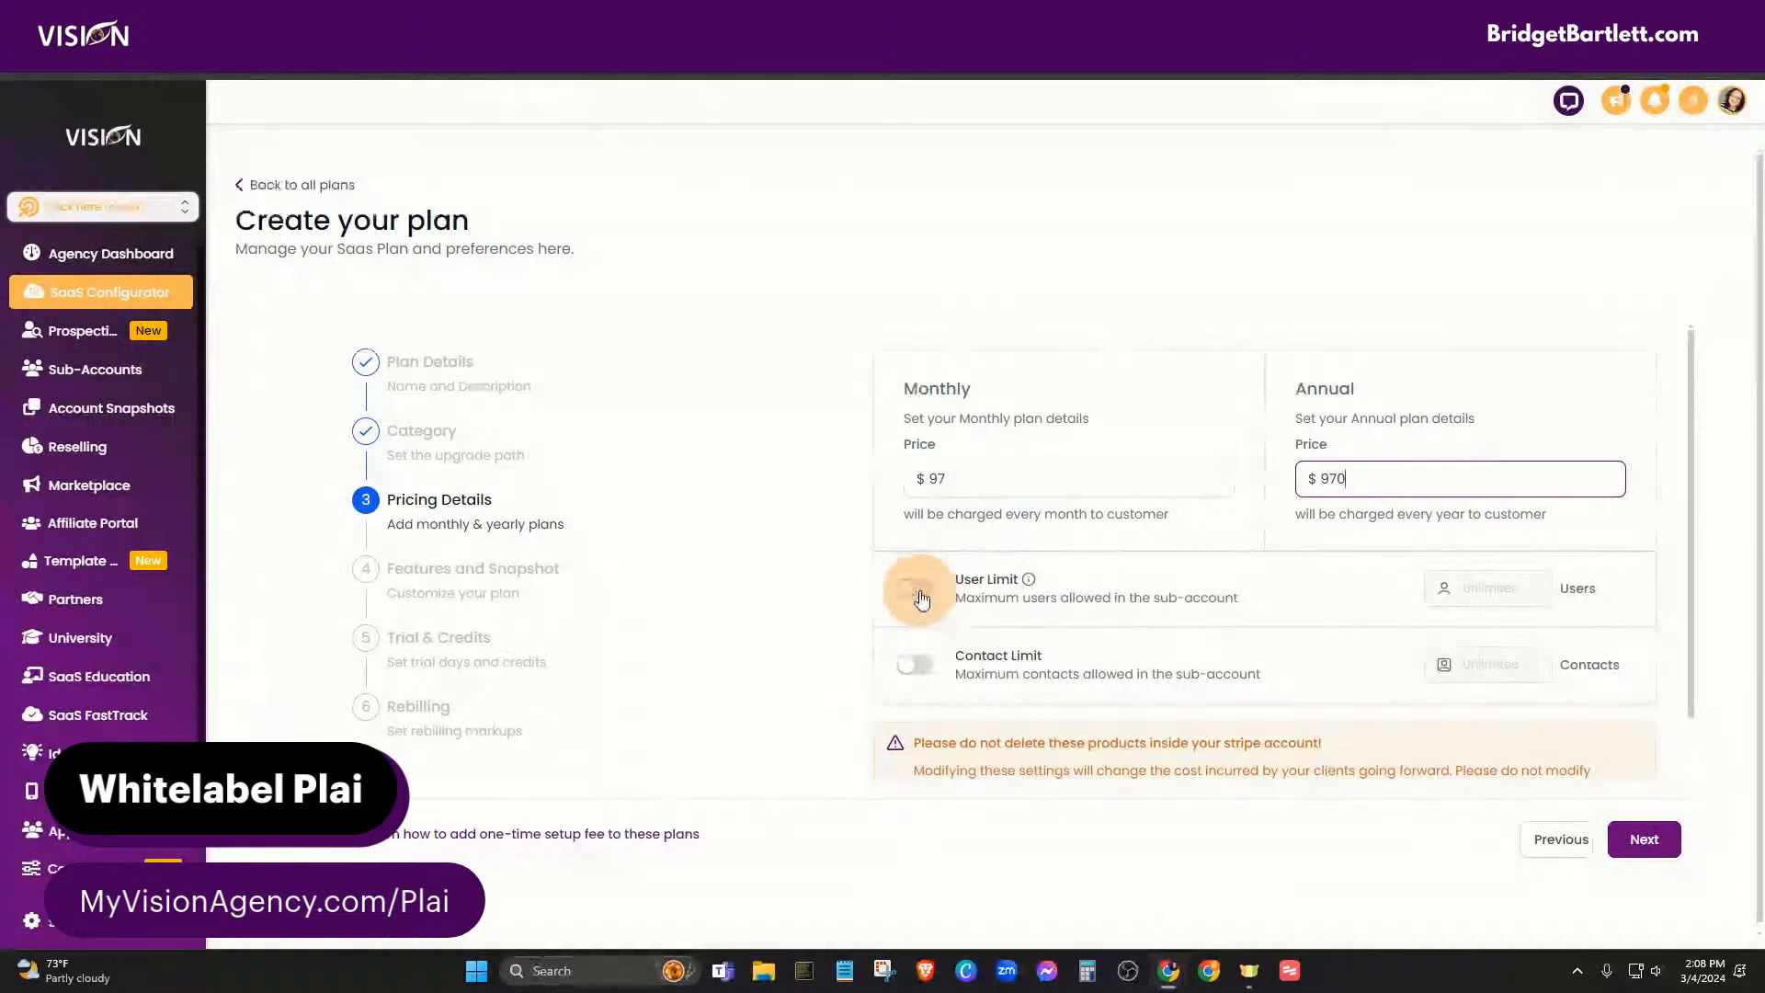
{"action": "left_click", "coordinate": [915, 664]}
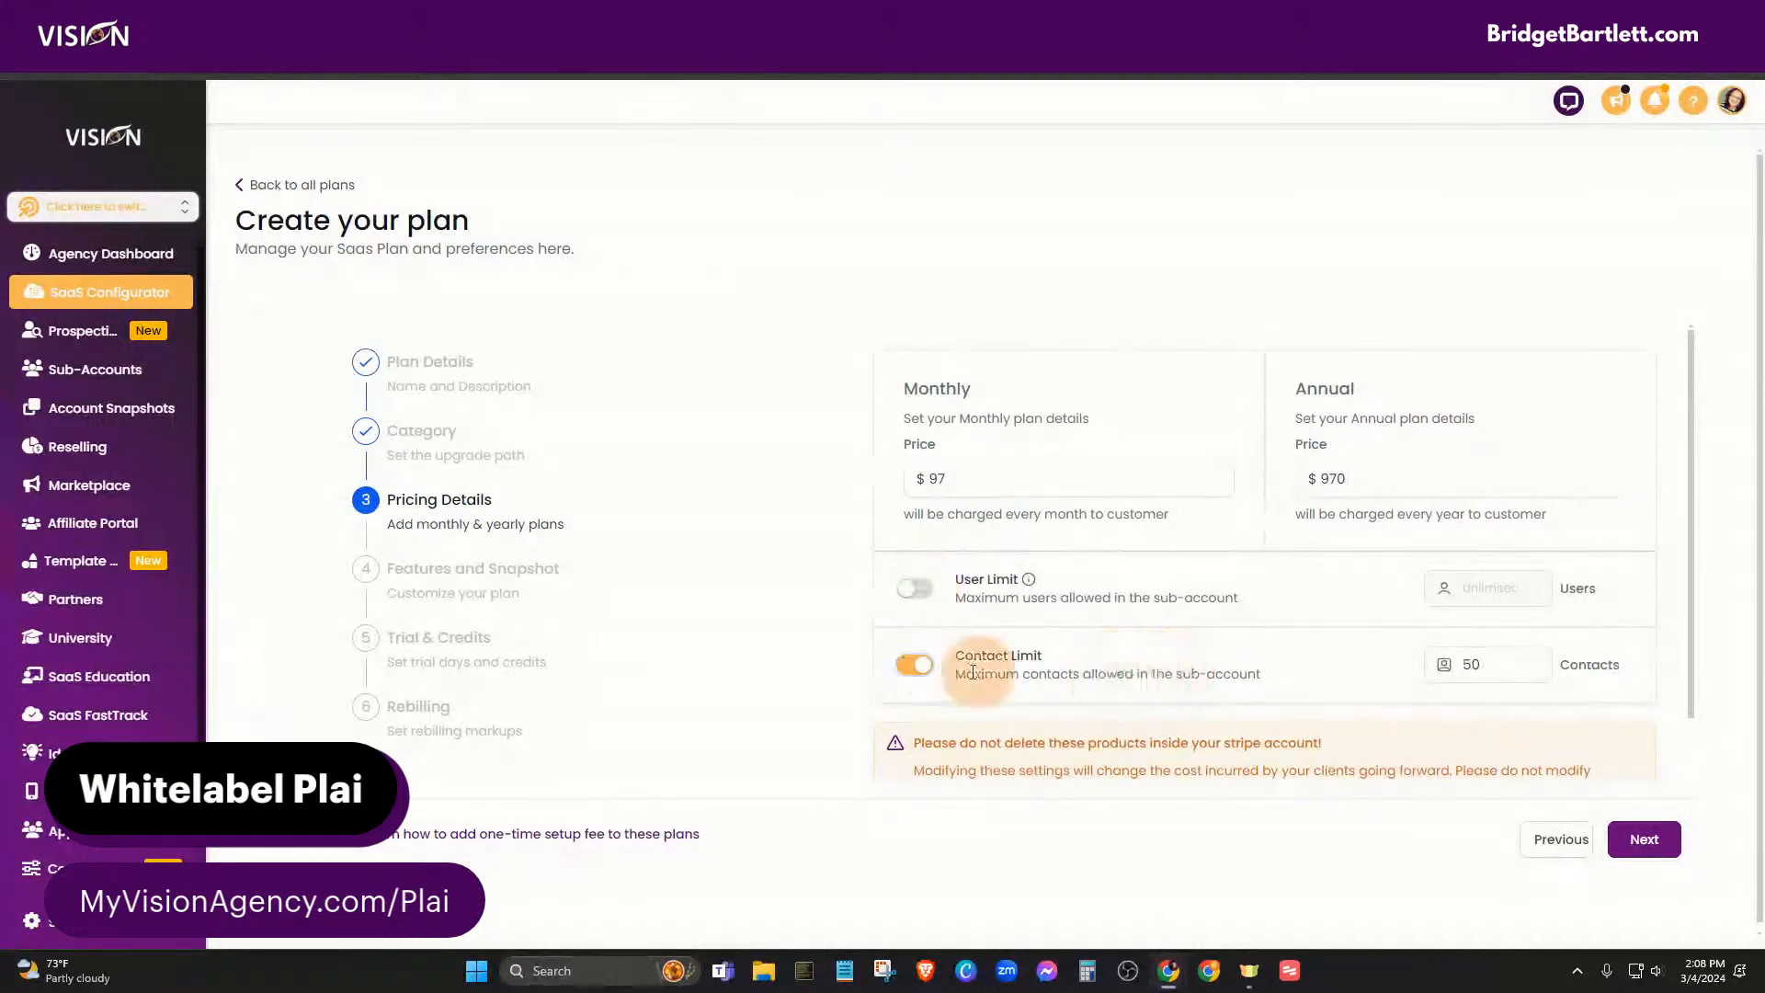
{"action": "left_click", "coordinate": [914, 664]}
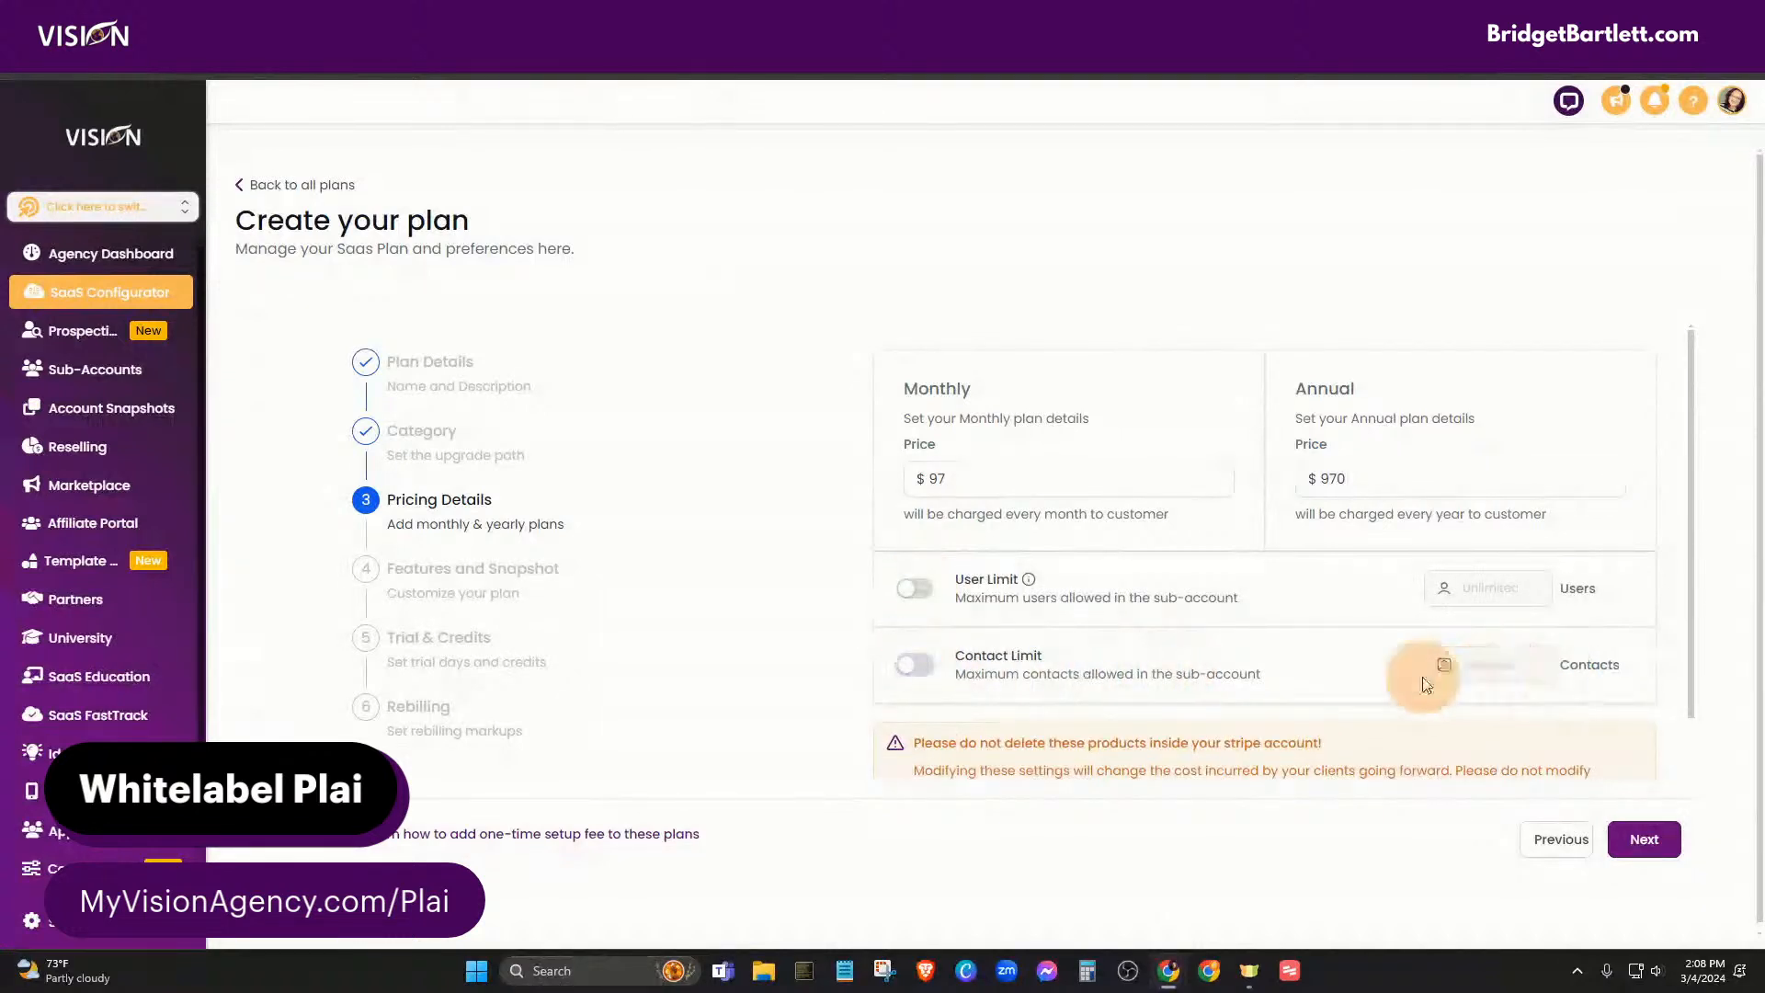
{"action": "left_click", "coordinate": [922, 668]}
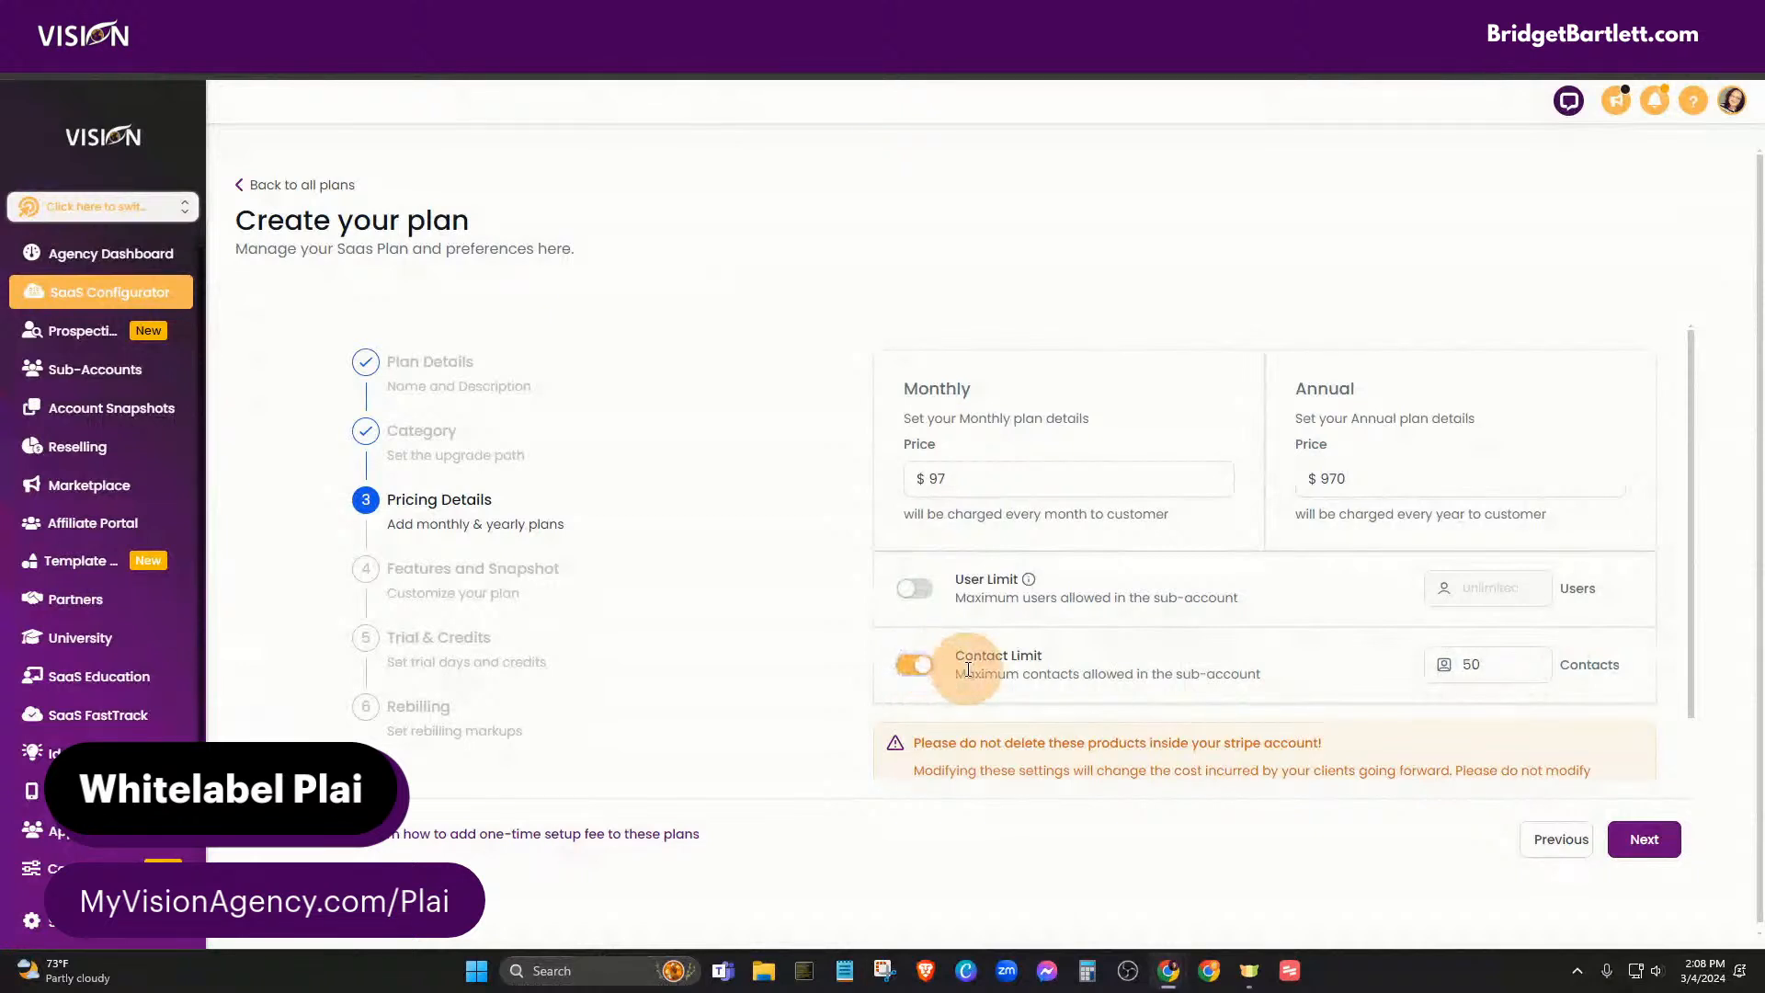
{"action": "left_click", "coordinate": [1471, 664]}
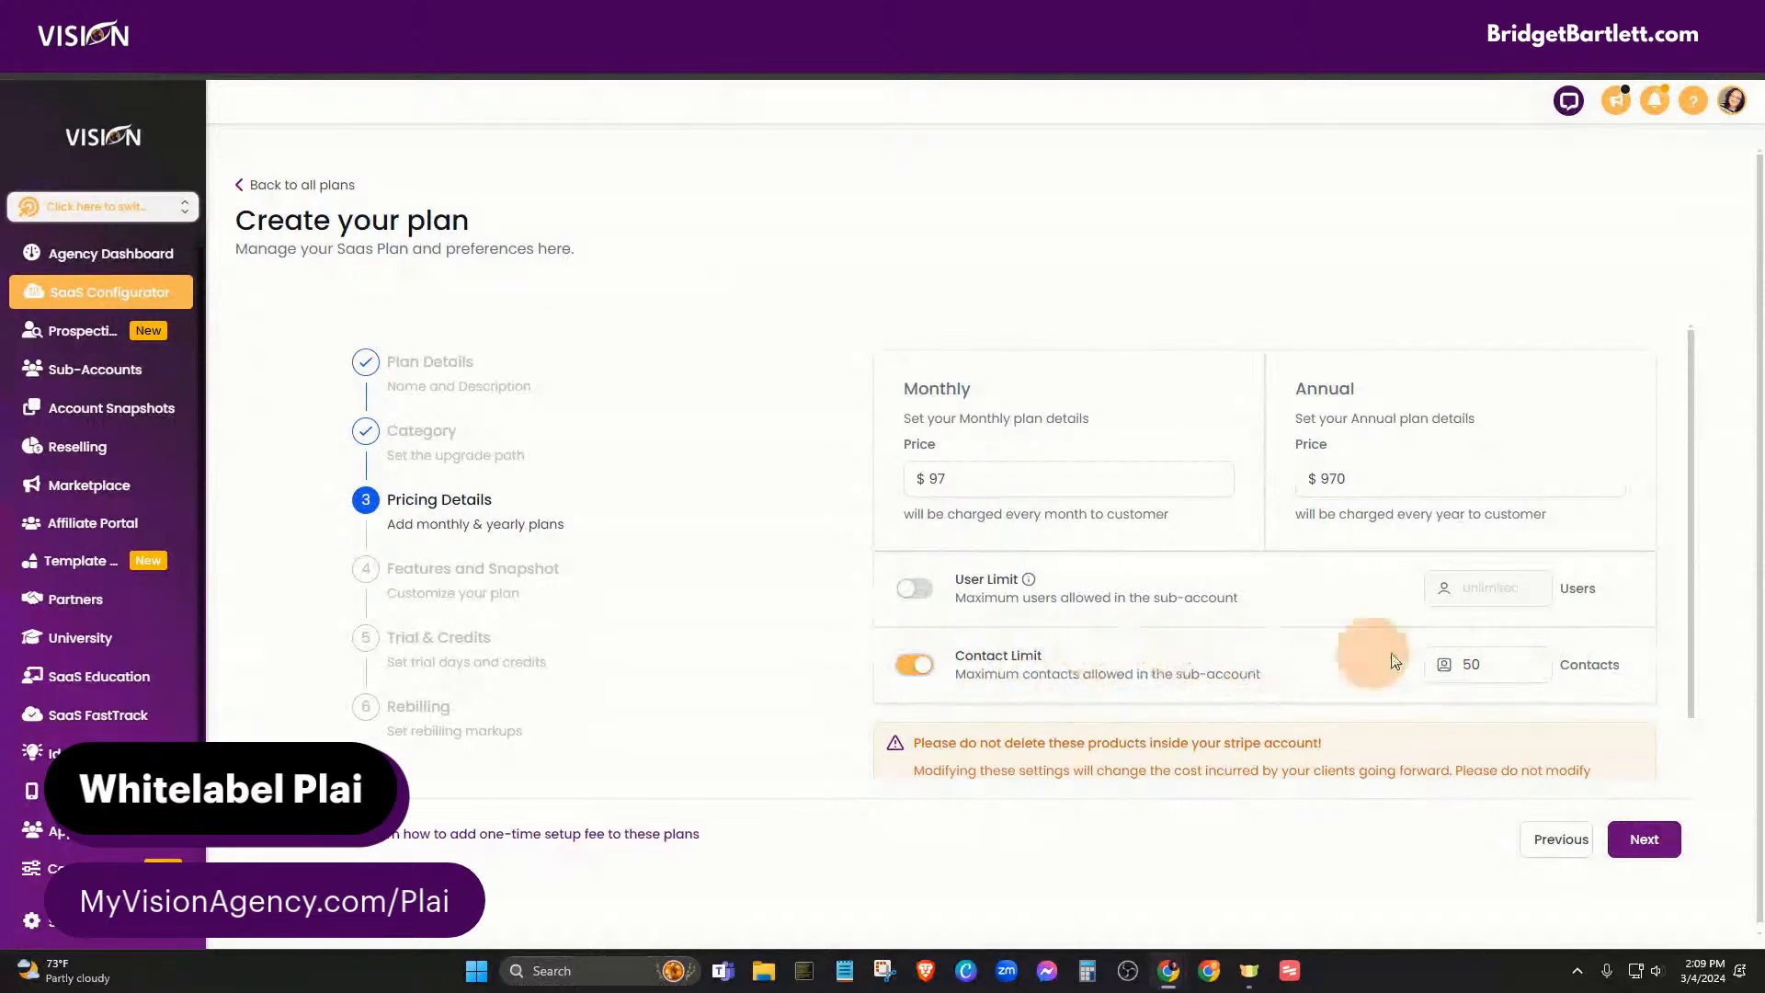
{"action": "left_click", "coordinate": [912, 668]}
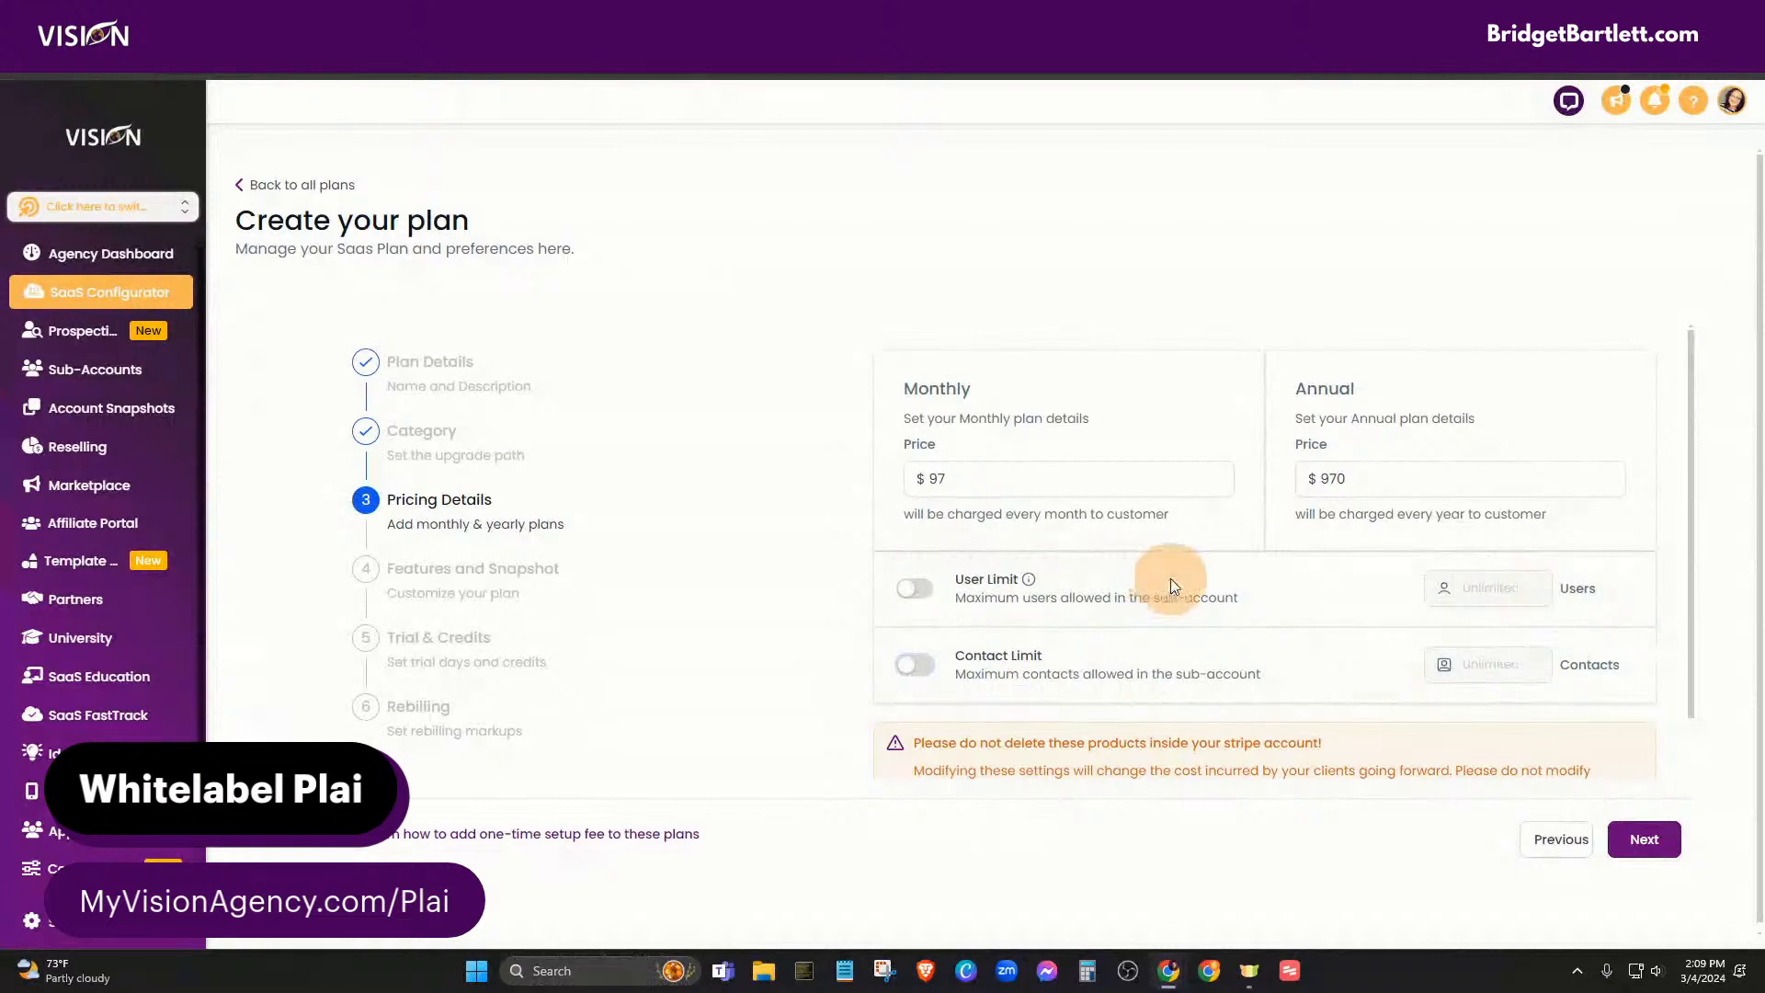
{"action": "scroll", "coordinate": [1296, 611], "scroll_direction": "down", "scroll_amount": 1}
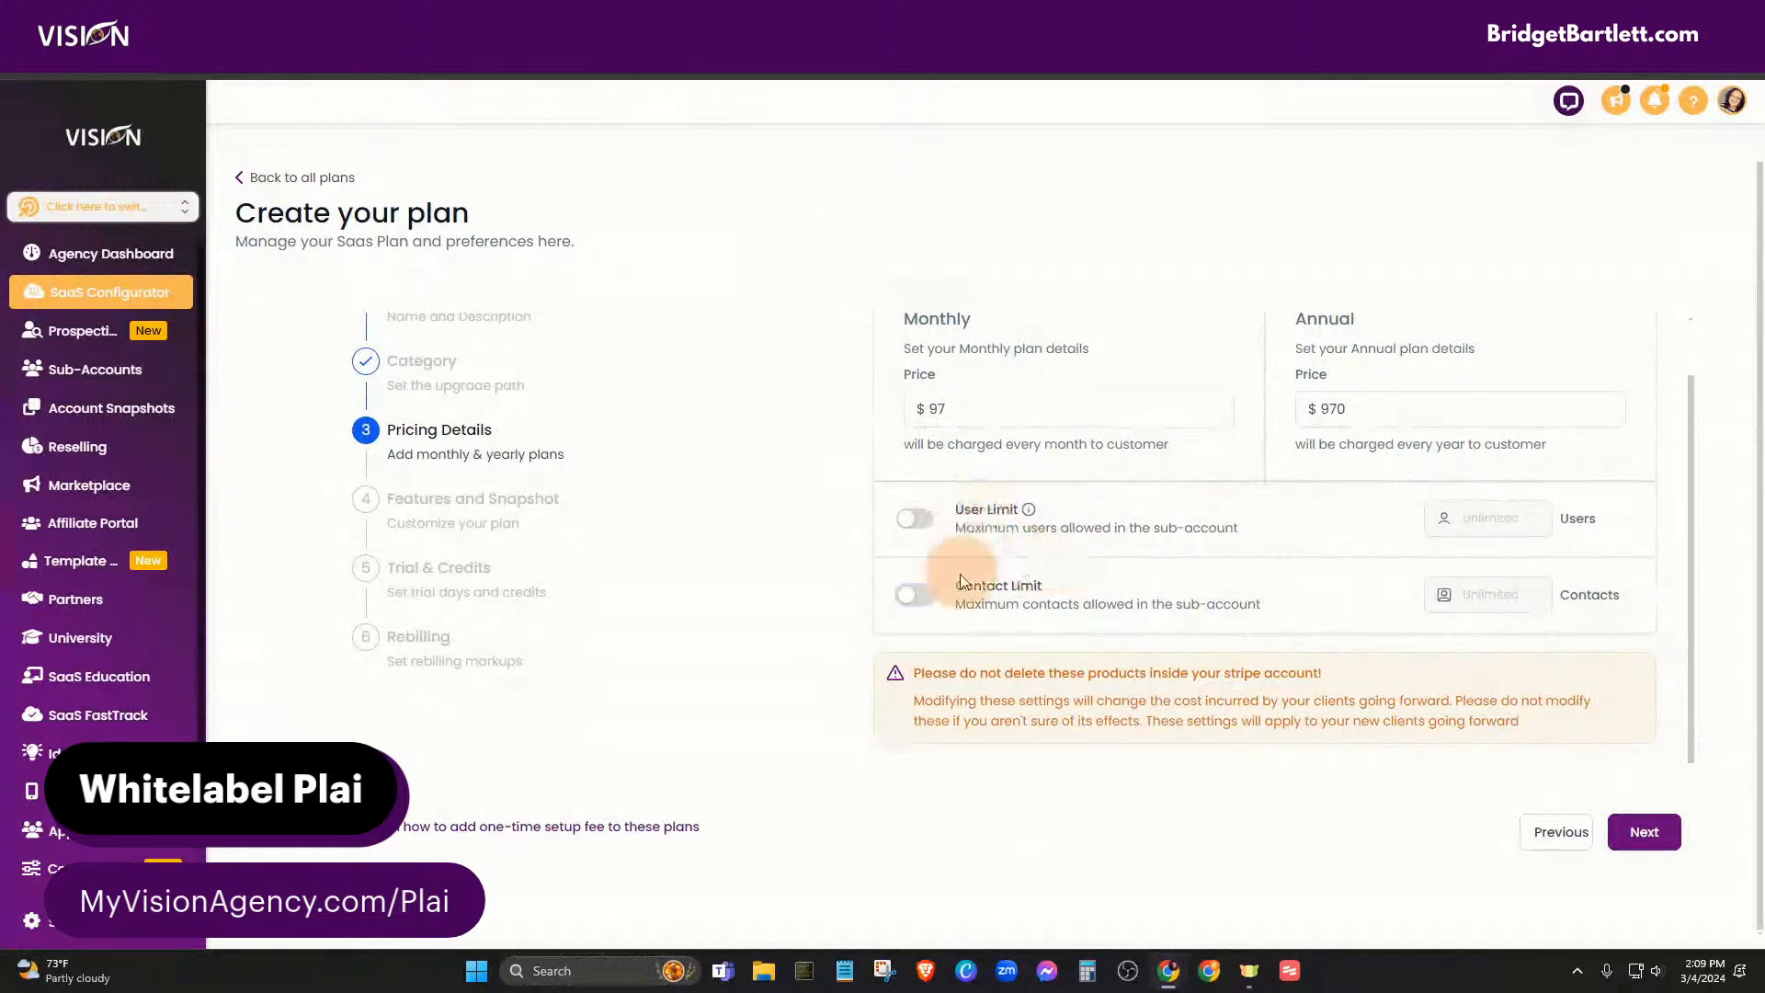
- Scroll through the Features and Snapshot cards, keep the defaults, and advance to Trial & Credits
{"action": "left_click", "coordinate": [1643, 831]}
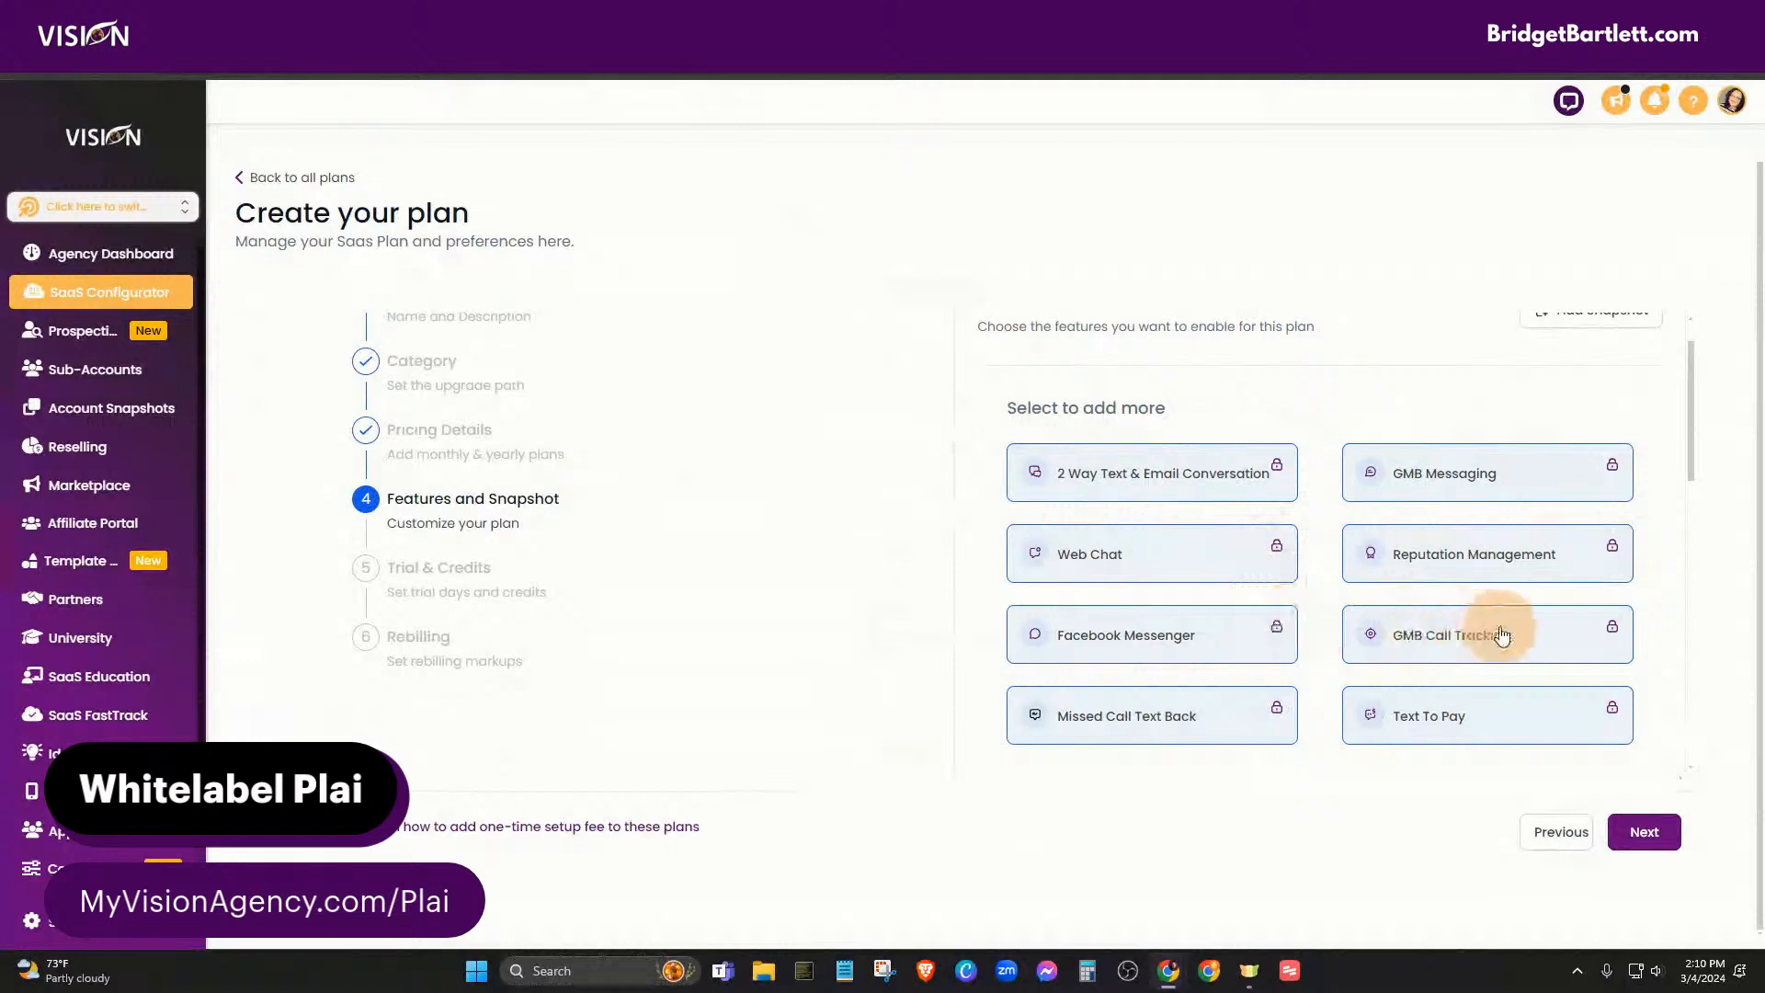
{"action": "scroll", "coordinate": [1562, 648], "scroll_direction": "down", "scroll_amount": 1}
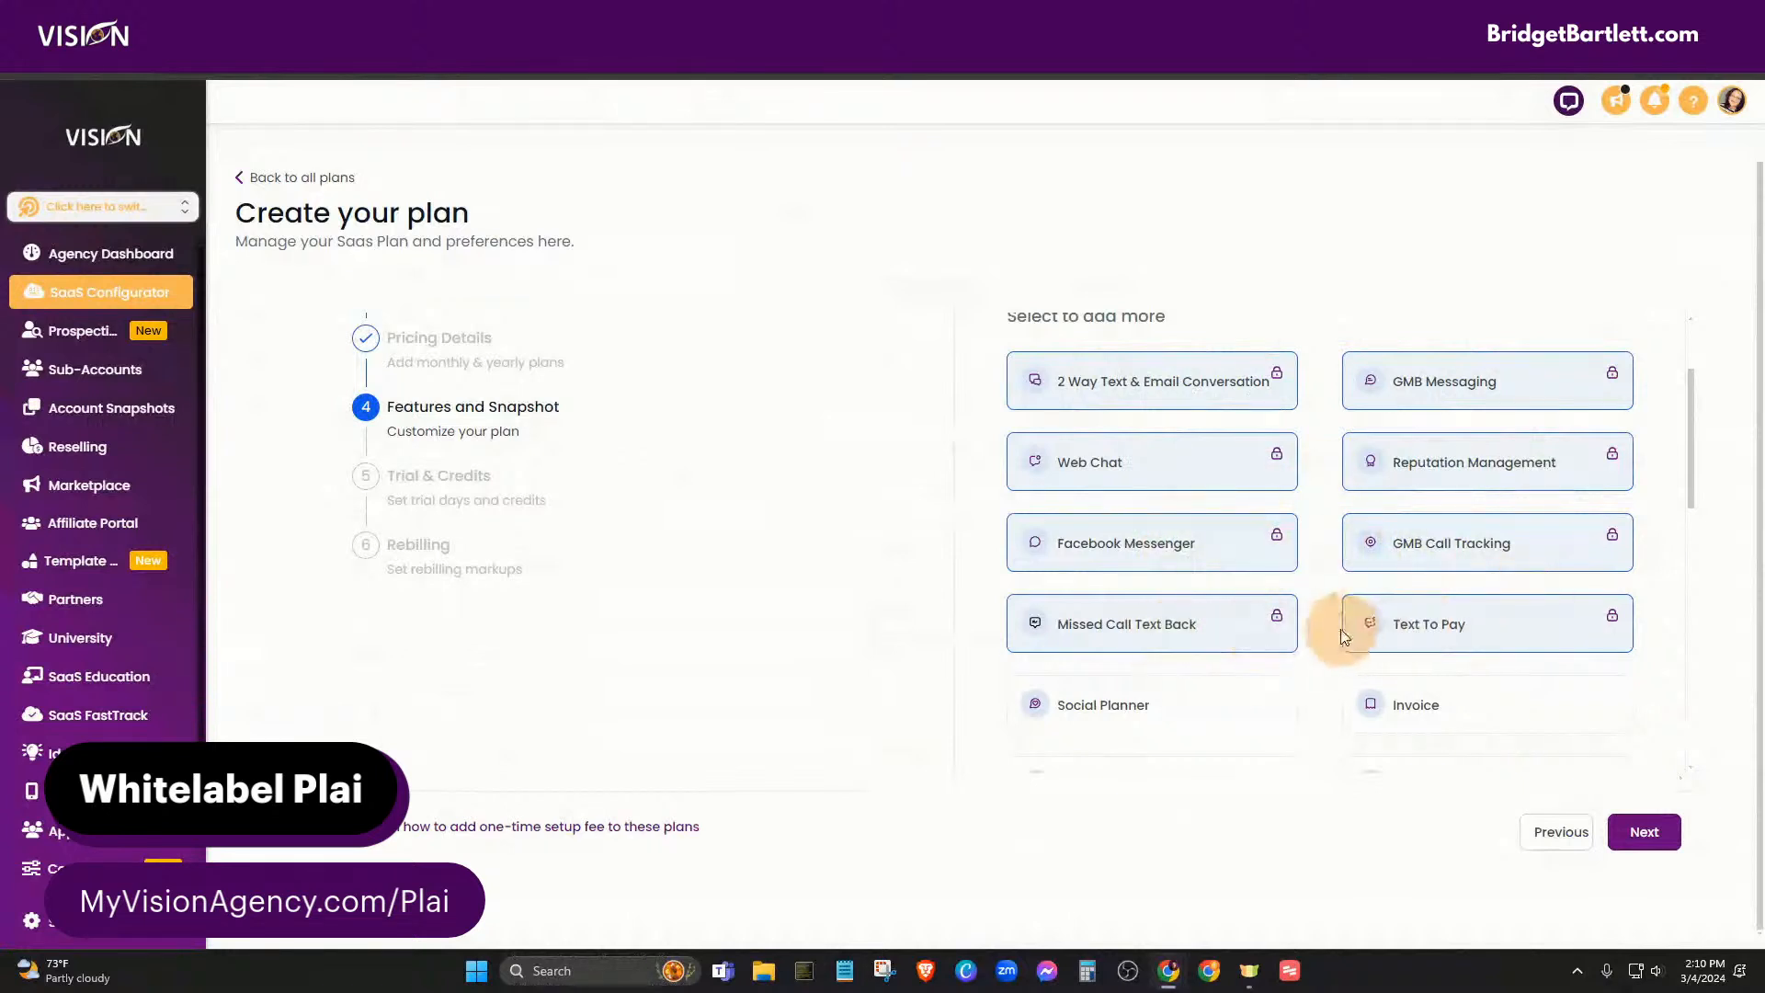
{"action": "scroll", "coordinate": [1268, 597], "scroll_direction": "down", "scroll_amount": 2}
{"action": "scroll", "coordinate": [1268, 598], "scroll_direction": "down", "scroll_amount": 1}
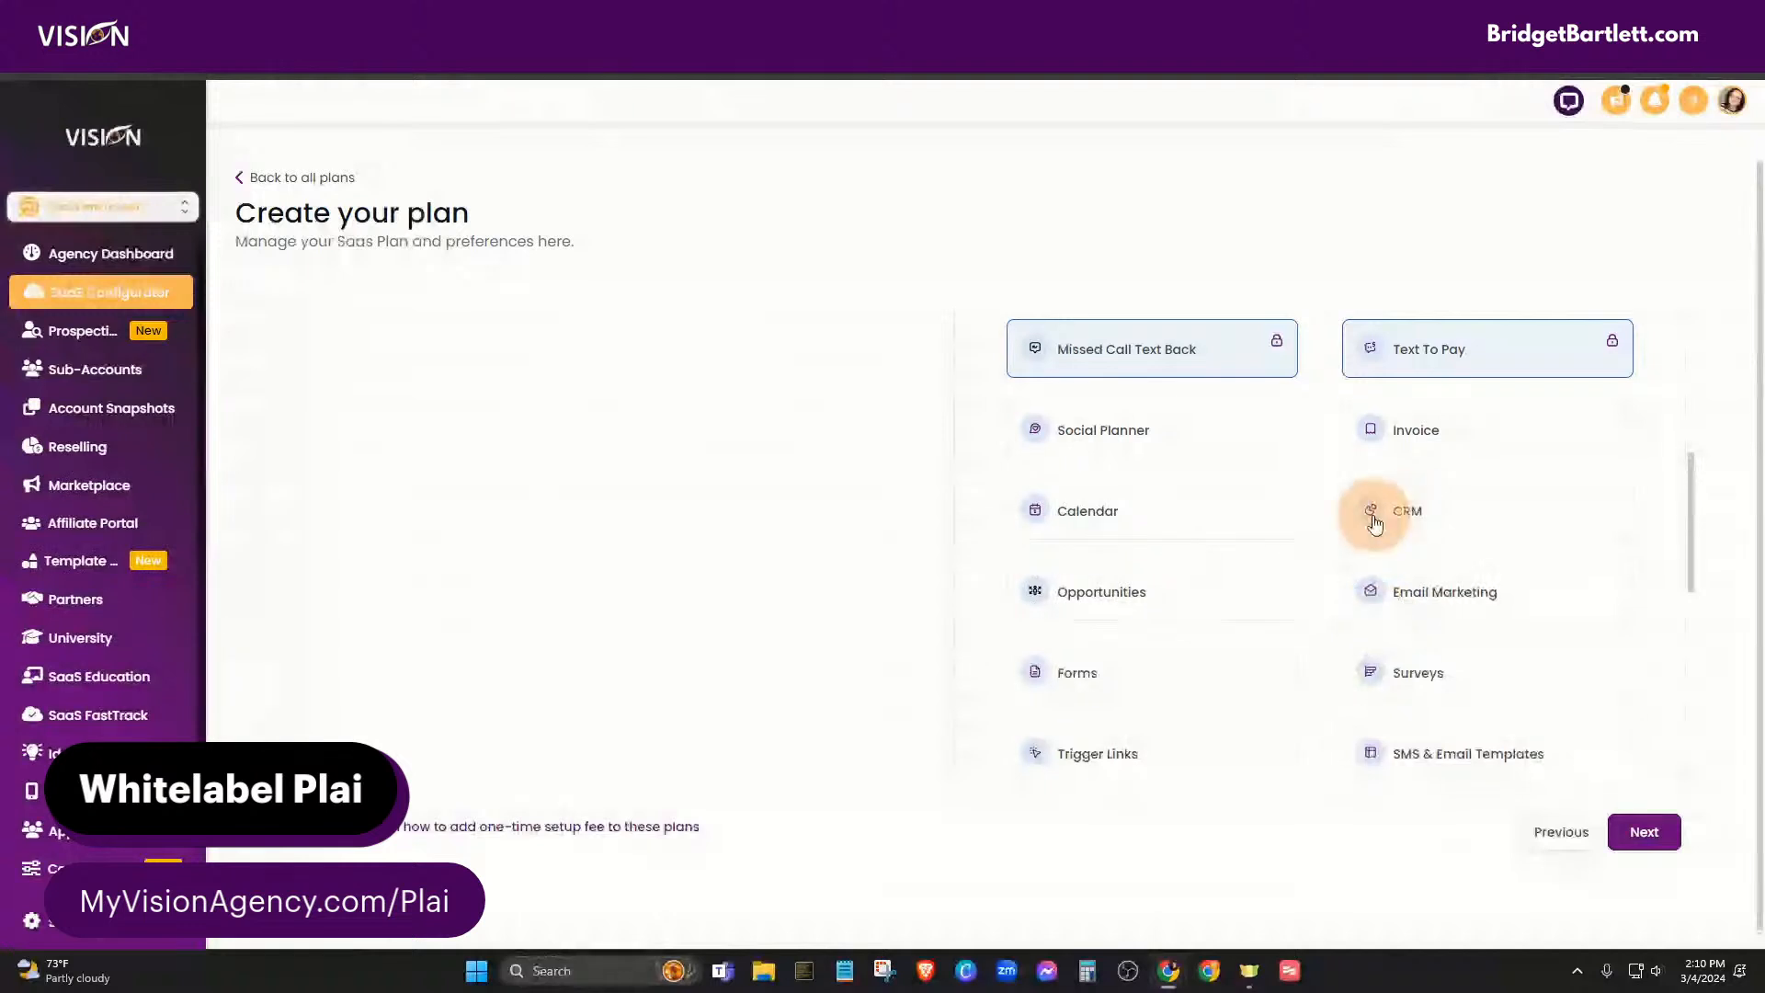
{"action": "scroll", "coordinate": [1362, 516], "scroll_direction": "up", "scroll_amount": 4}
{"action": "scroll", "coordinate": [1358, 511], "scroll_direction": "up", "scroll_amount": 1}
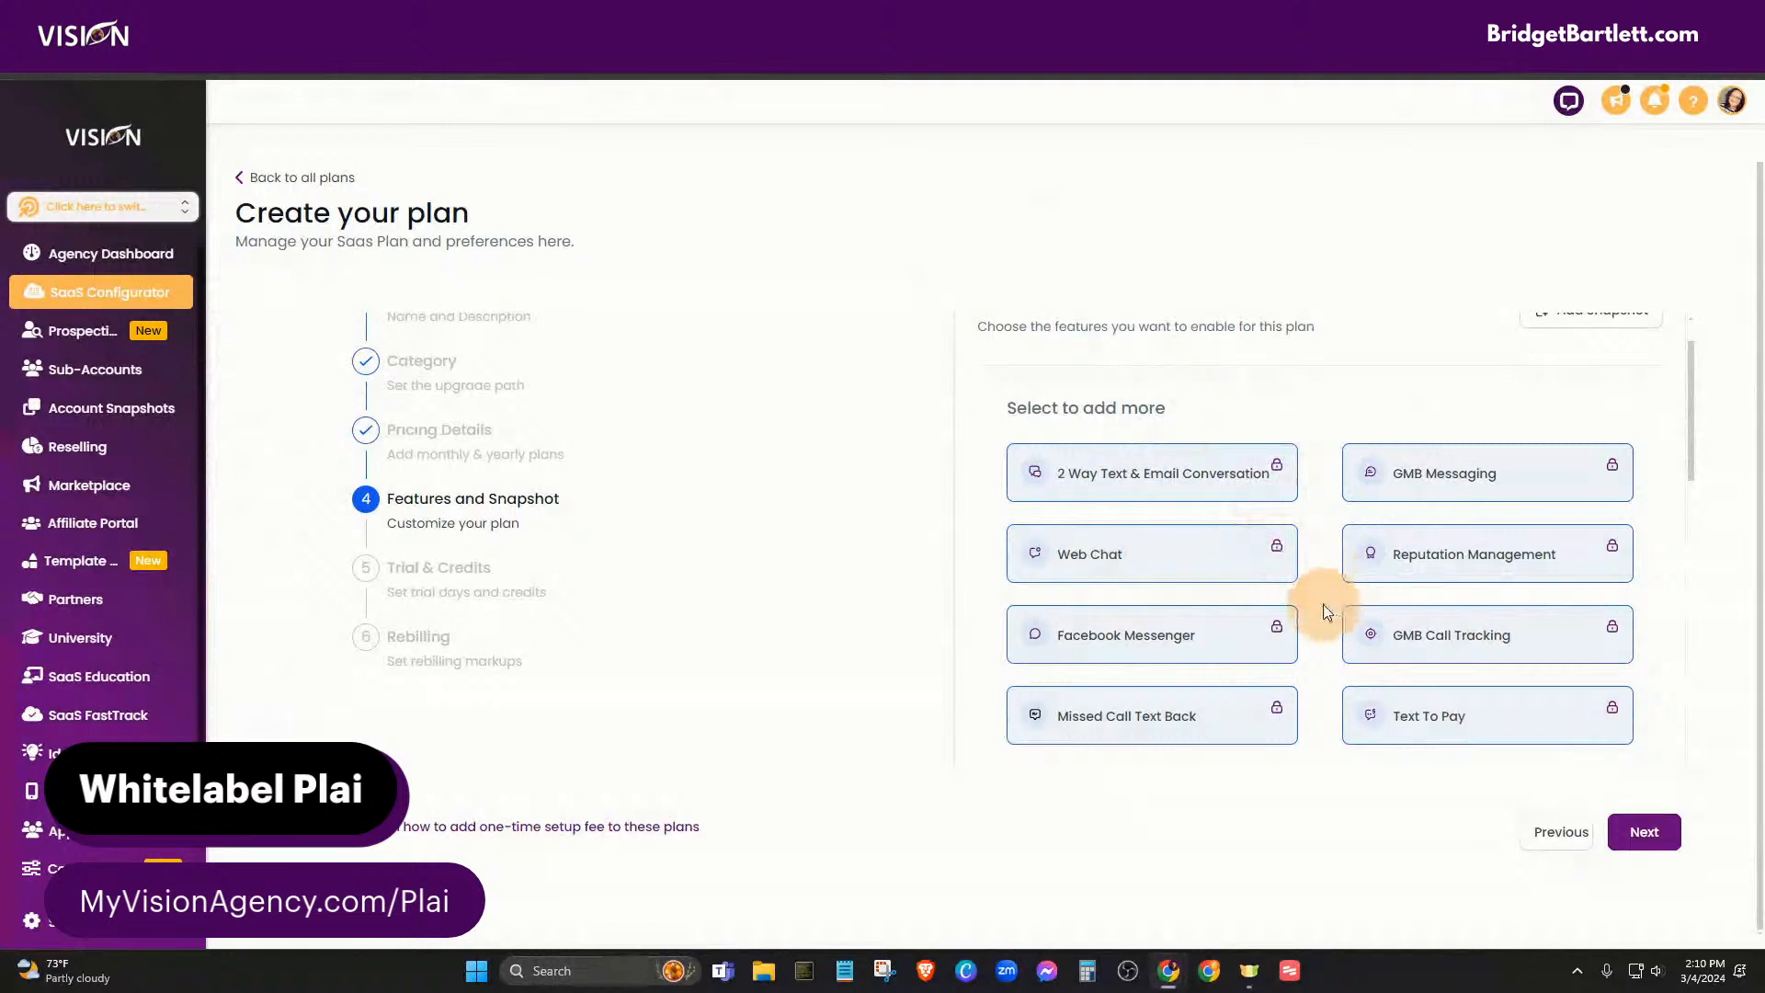
{"action": "scroll", "coordinate": [1331, 642], "scroll_direction": "down", "scroll_amount": 1}
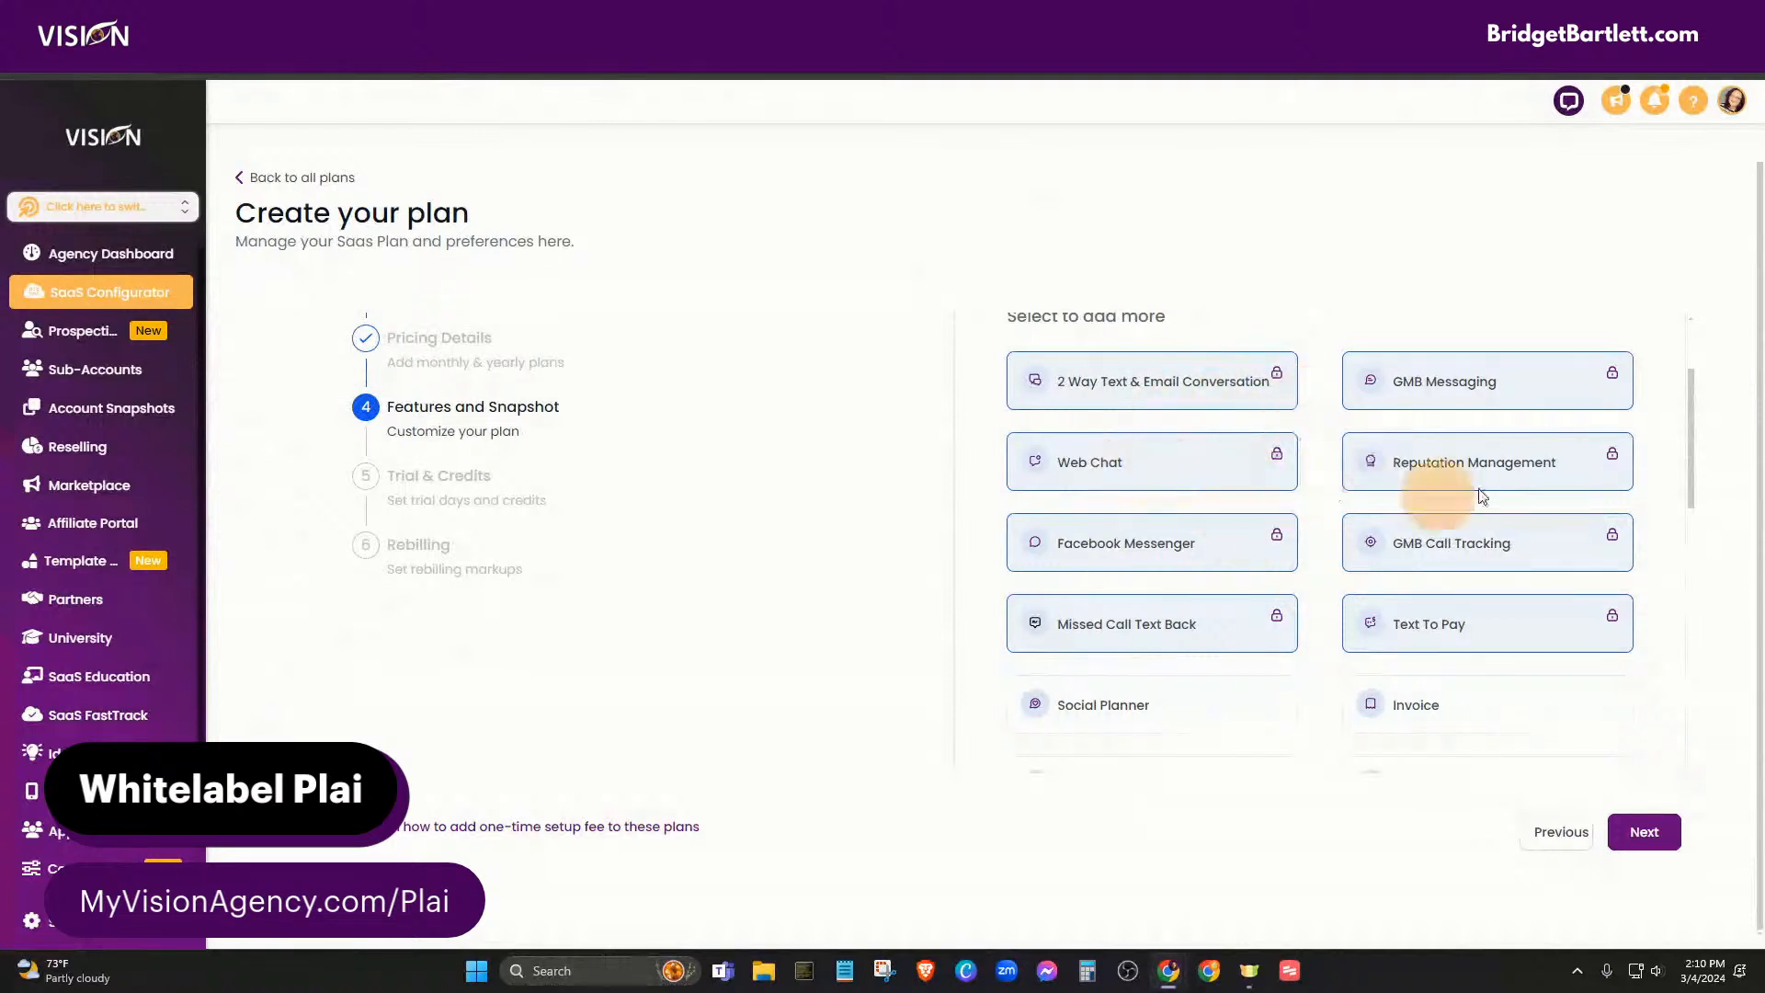
{"action": "scroll", "coordinate": [1287, 661], "scroll_direction": "down", "scroll_amount": 3}
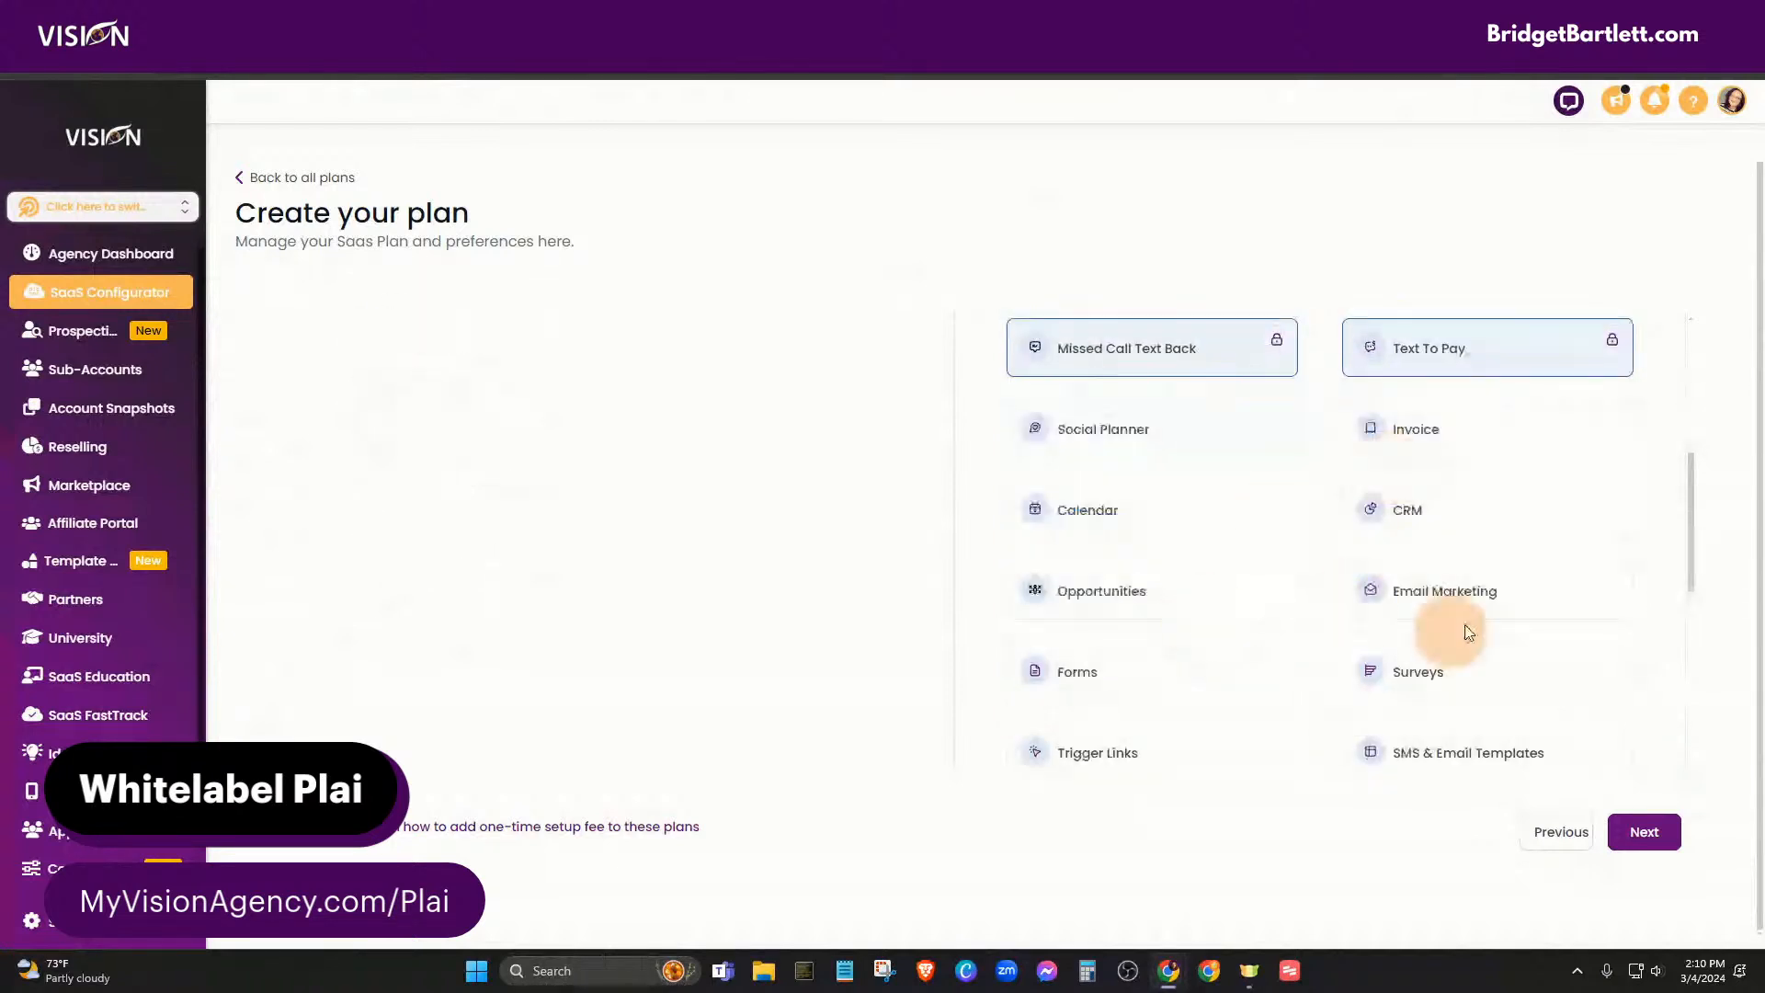
{"action": "scroll", "coordinate": [1407, 634], "scroll_direction": "down", "scroll_amount": 3}
{"action": "scroll", "coordinate": [1337, 689], "scroll_direction": "up", "scroll_amount": 5}
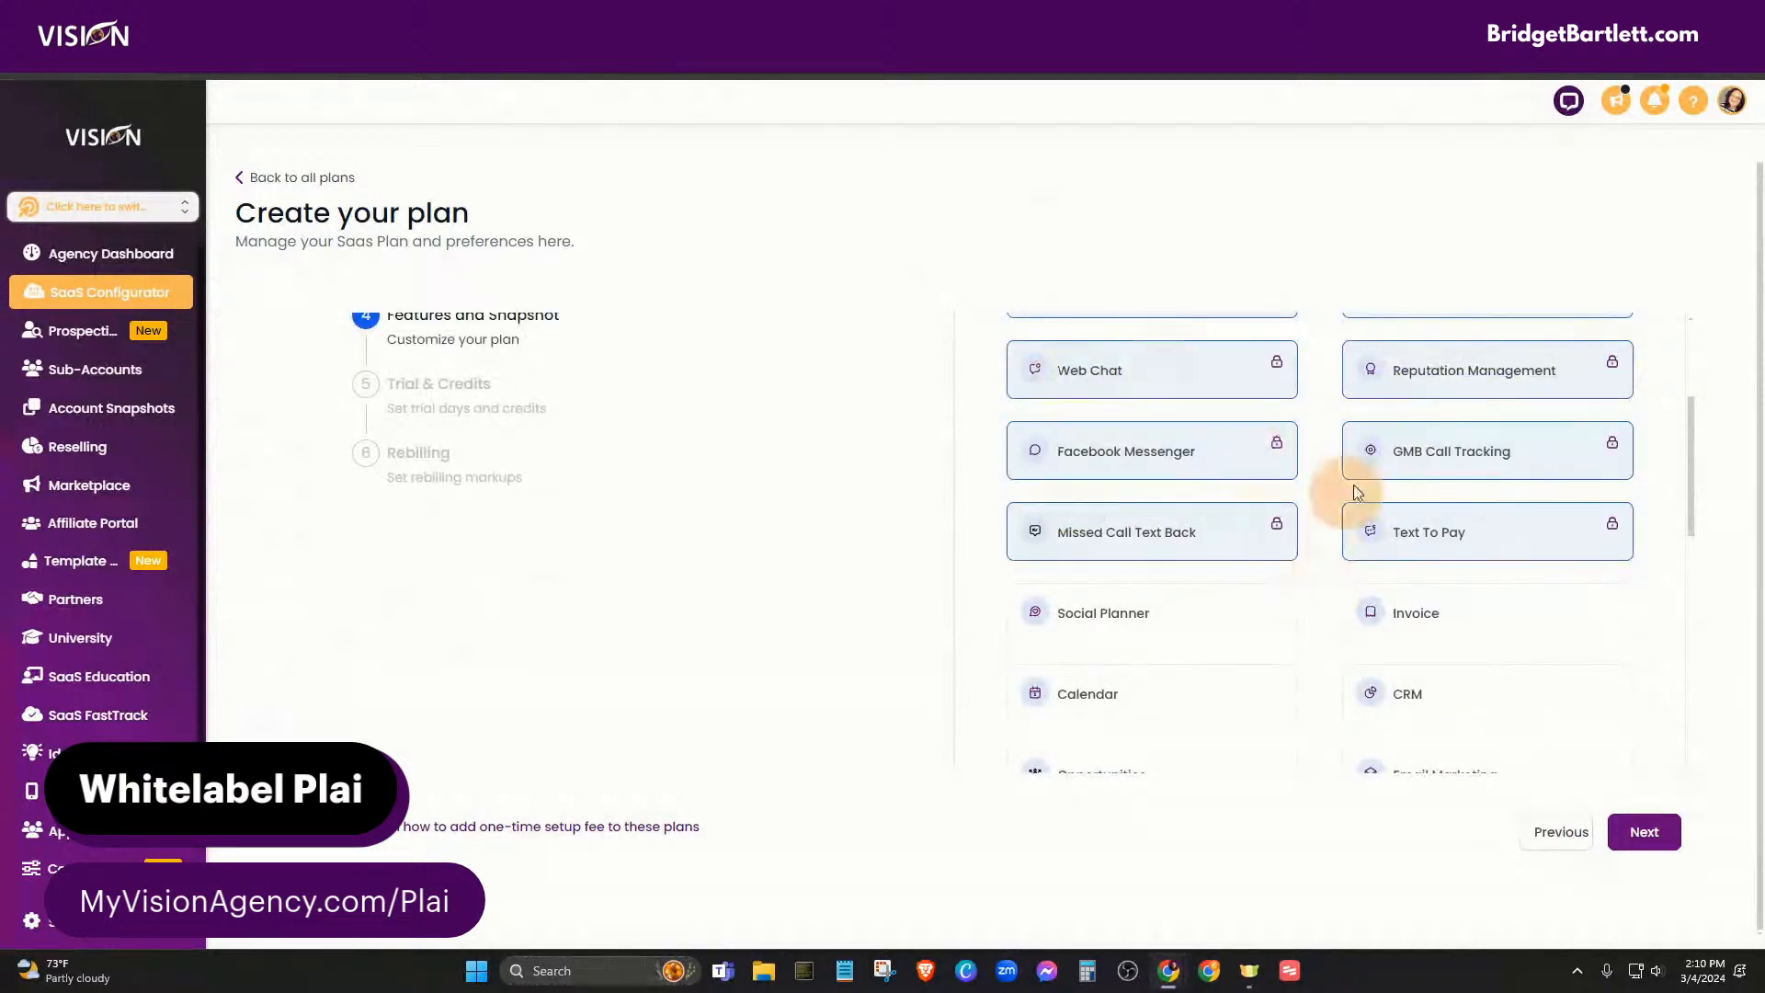
{"action": "scroll", "coordinate": [1328, 514], "scroll_direction": "up", "scroll_amount": 2}
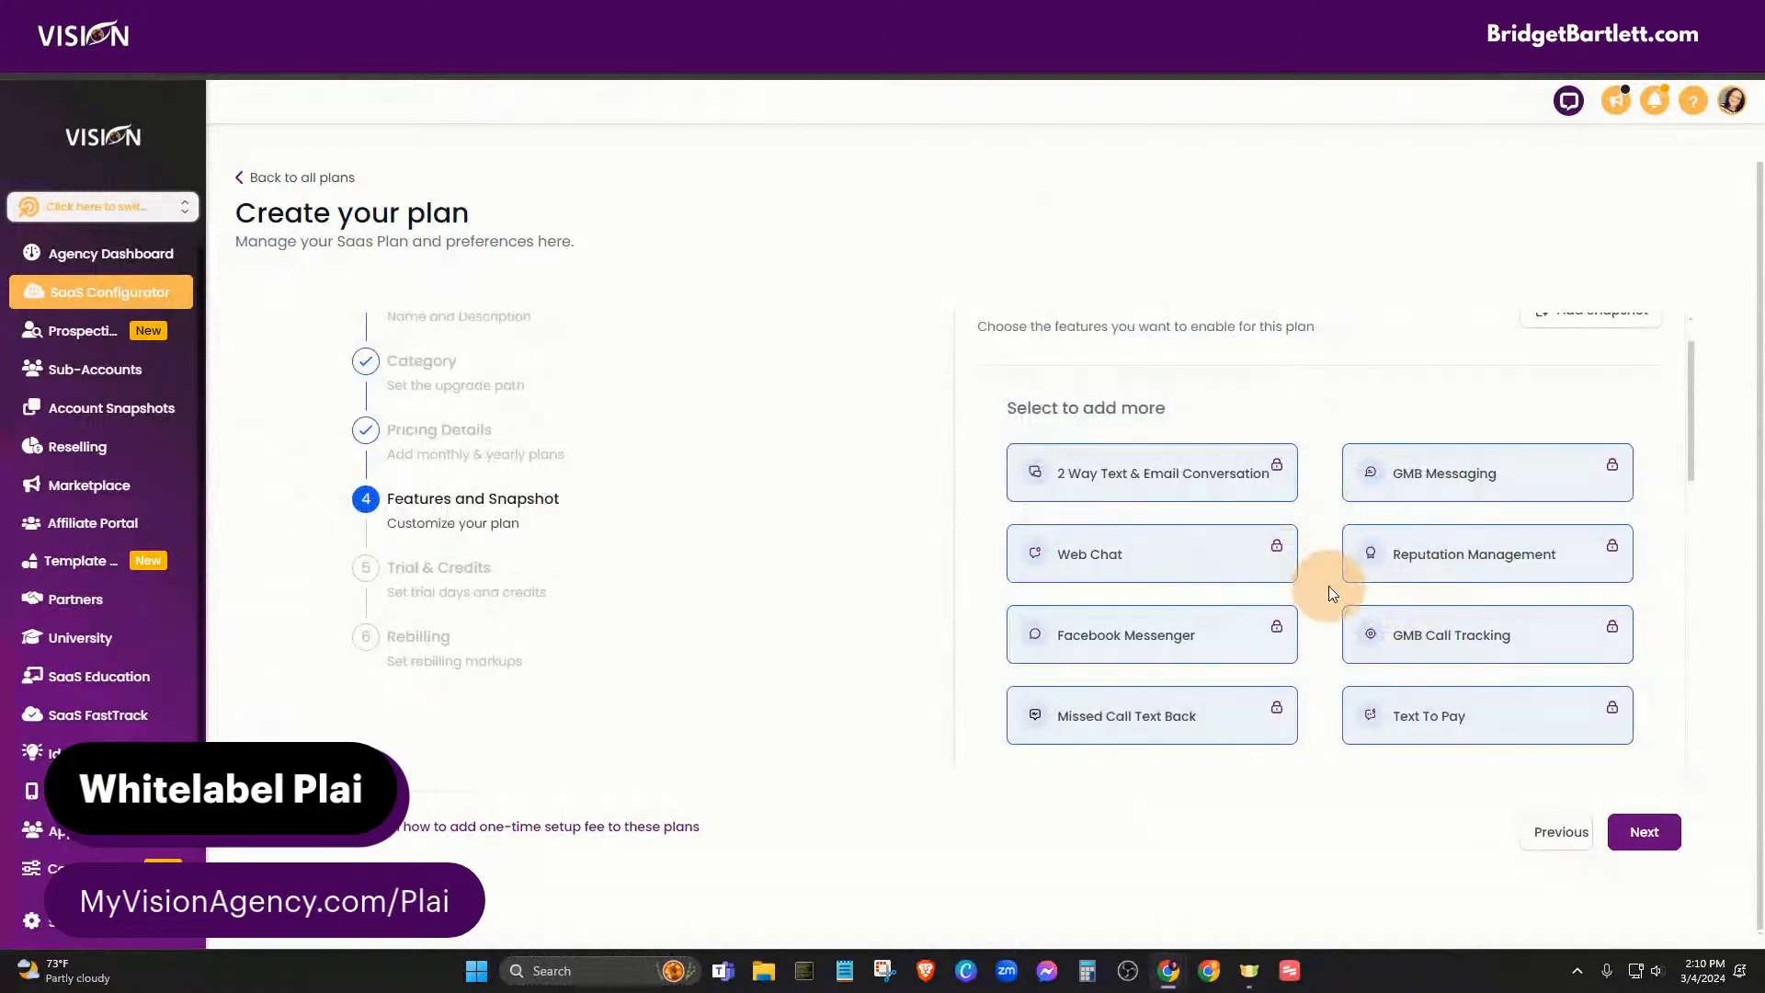
{"action": "scroll", "coordinate": [1328, 591], "scroll_direction": "down", "scroll_amount": 2}
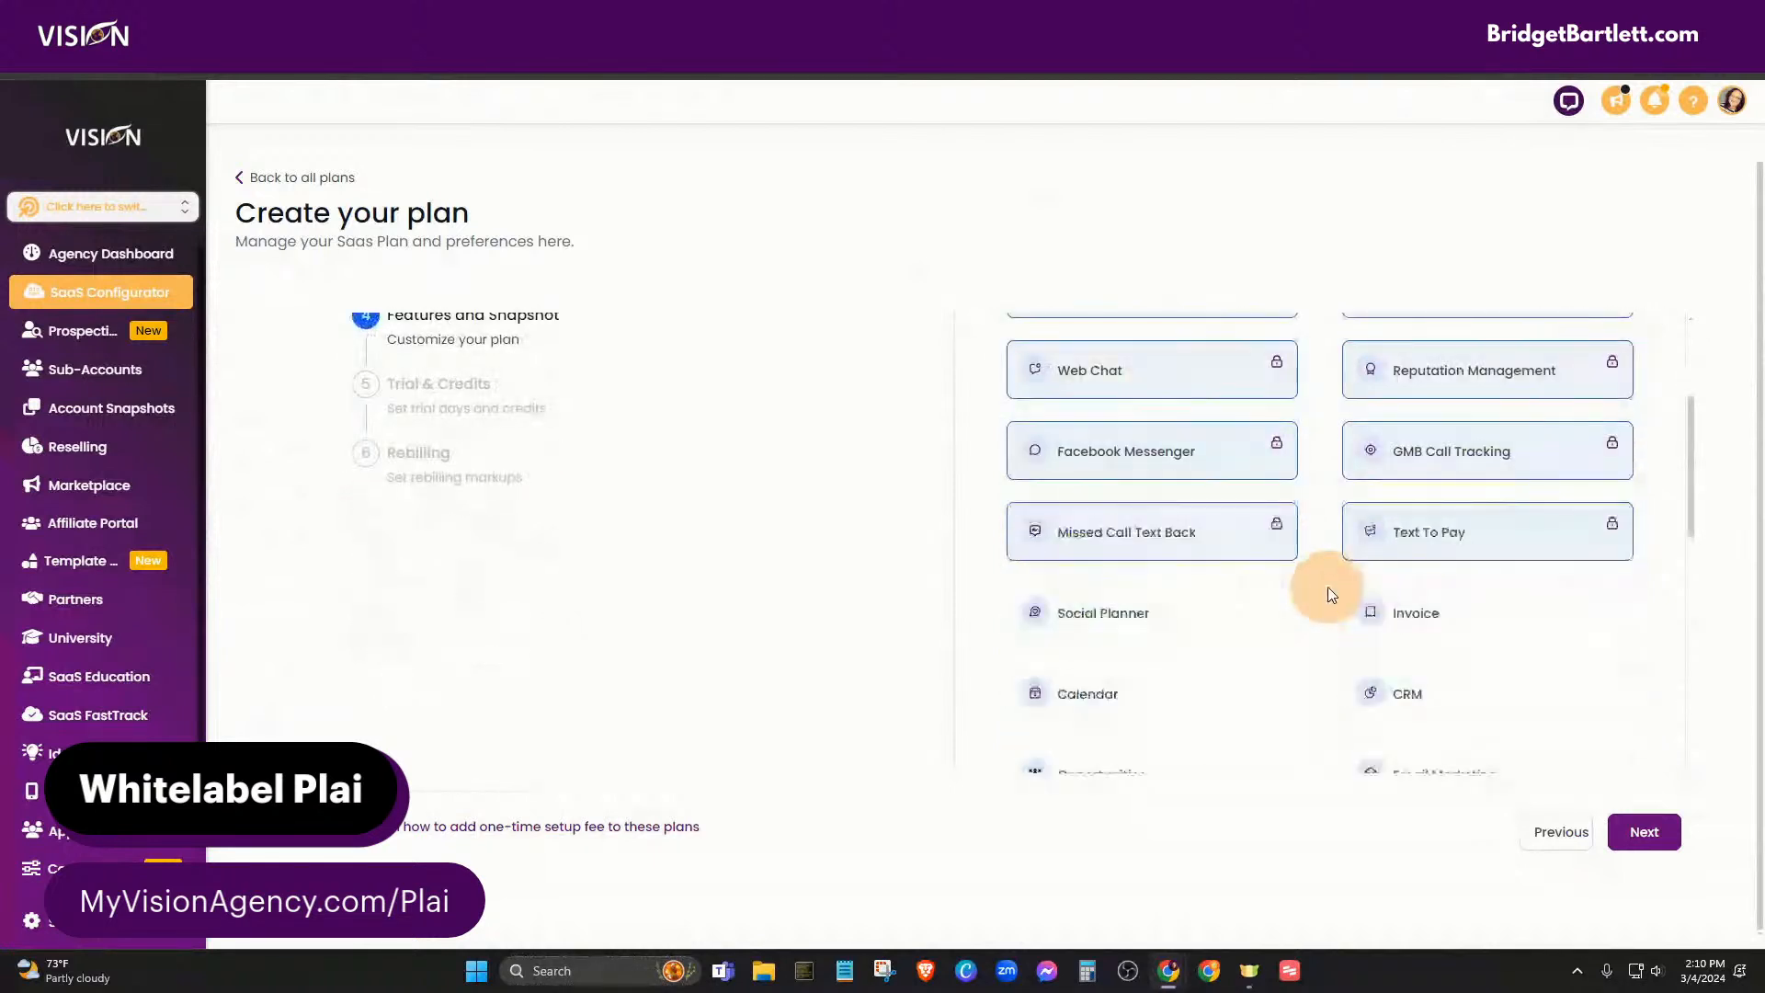
{"action": "scroll", "coordinate": [1131, 386], "scroll_direction": "up", "scroll_amount": 1}
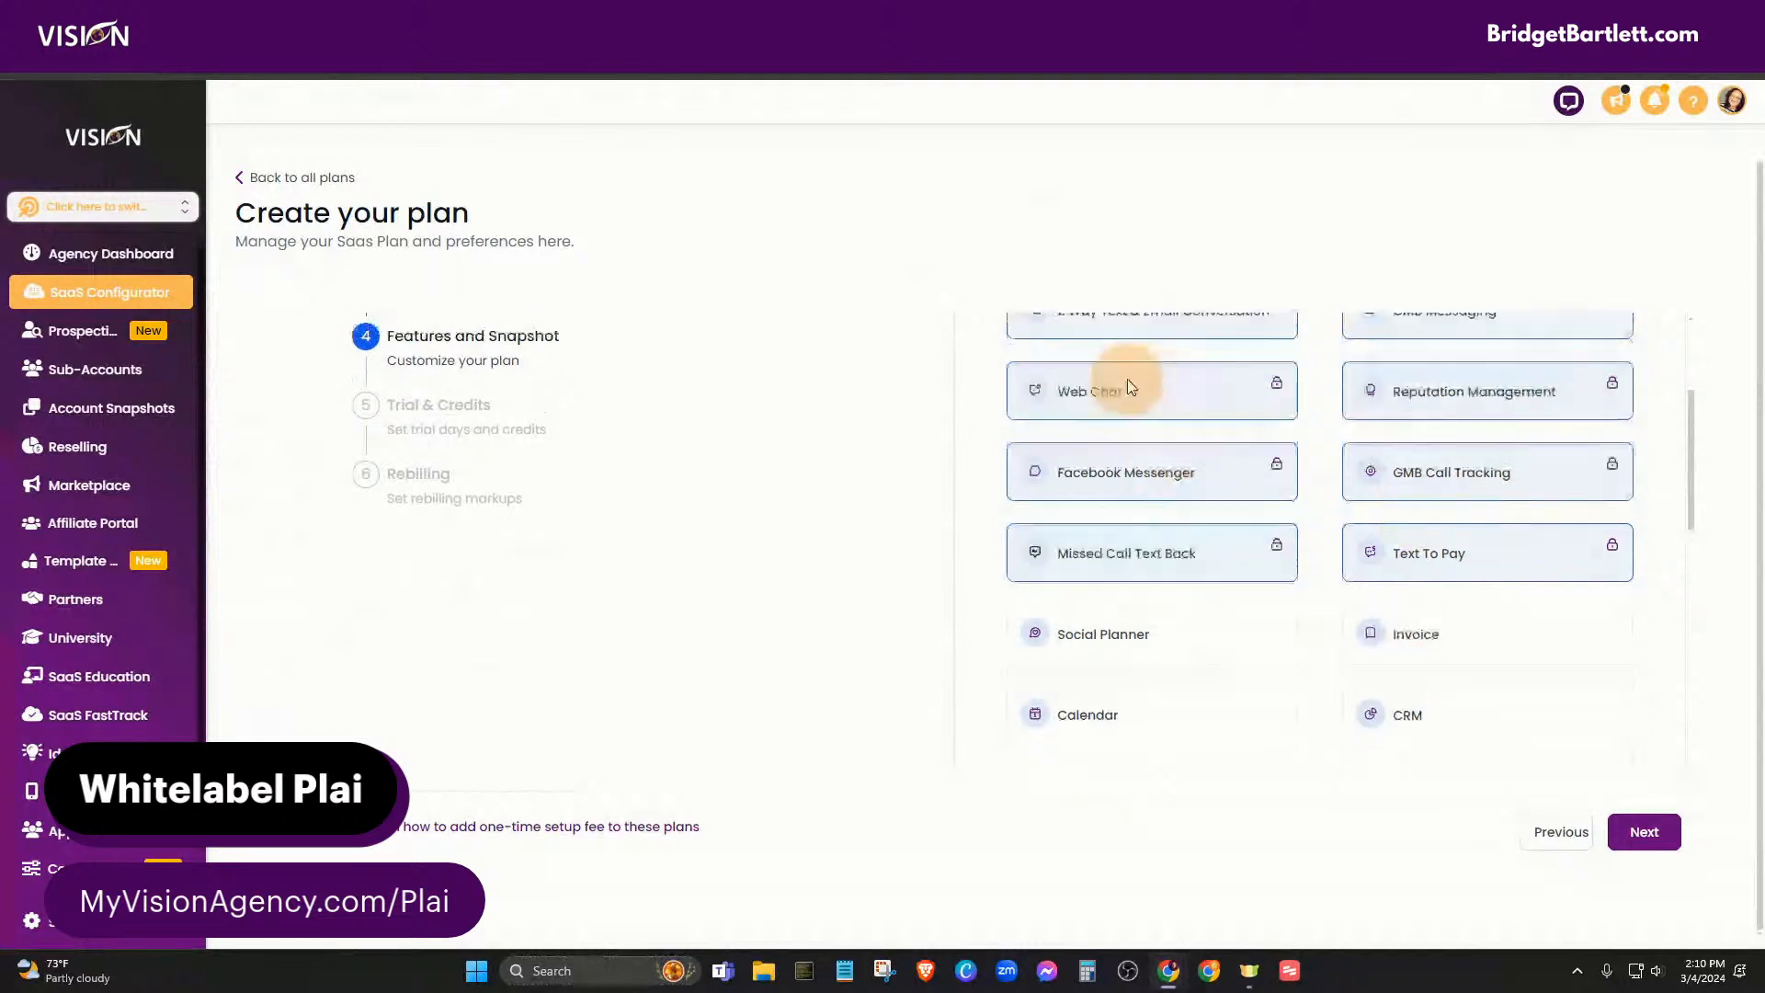
{"action": "scroll", "coordinate": [1388, 622], "scroll_direction": "down", "scroll_amount": 3}
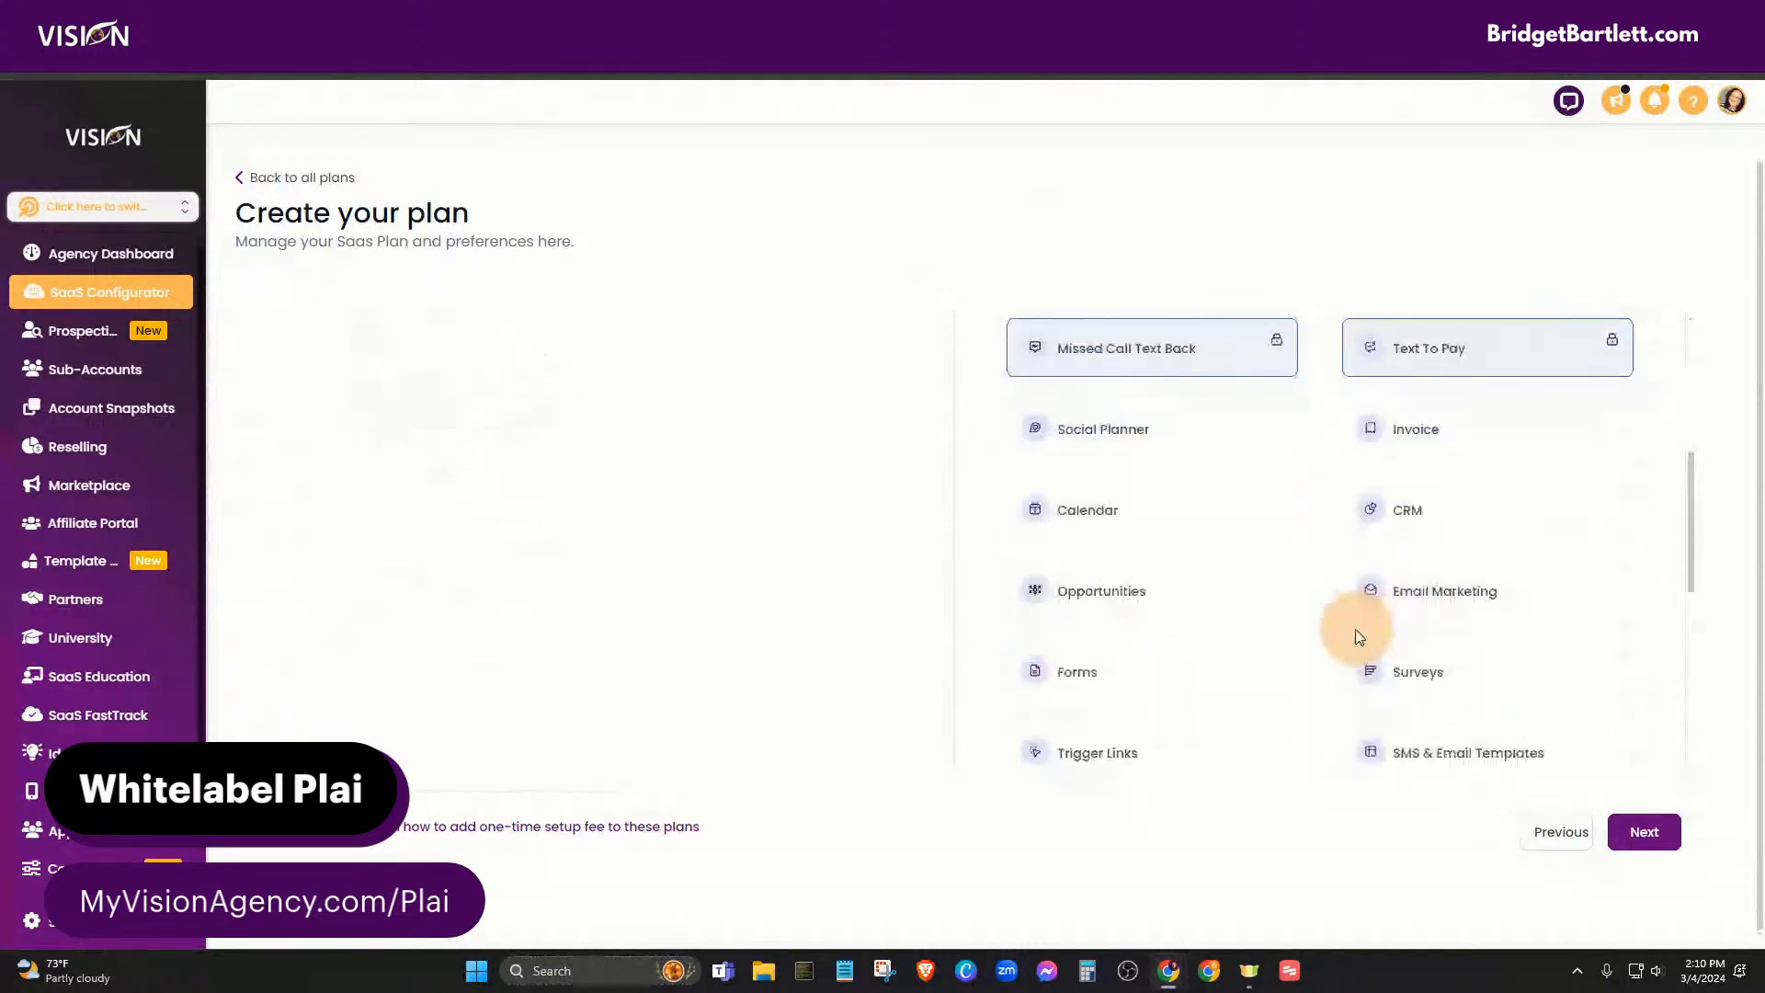
{"action": "scroll", "coordinate": [1356, 643], "scroll_direction": "down", "scroll_amount": 6}
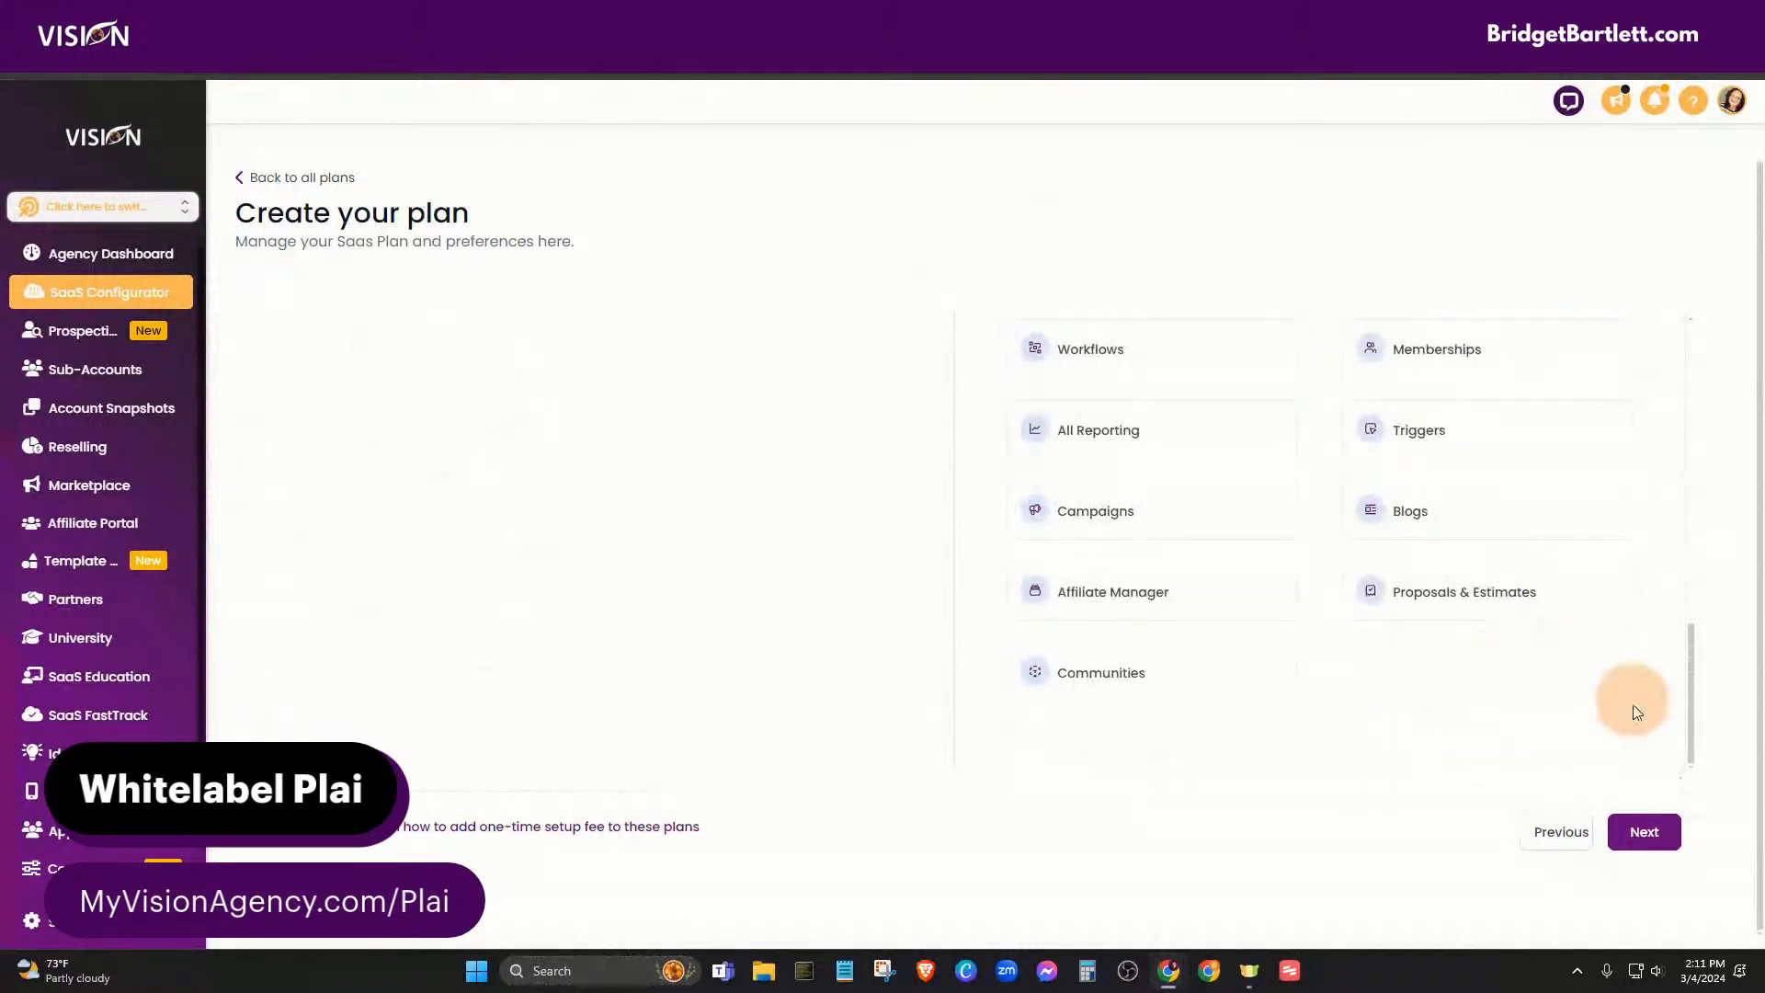
{"action": "left_click", "coordinate": [1644, 831]}
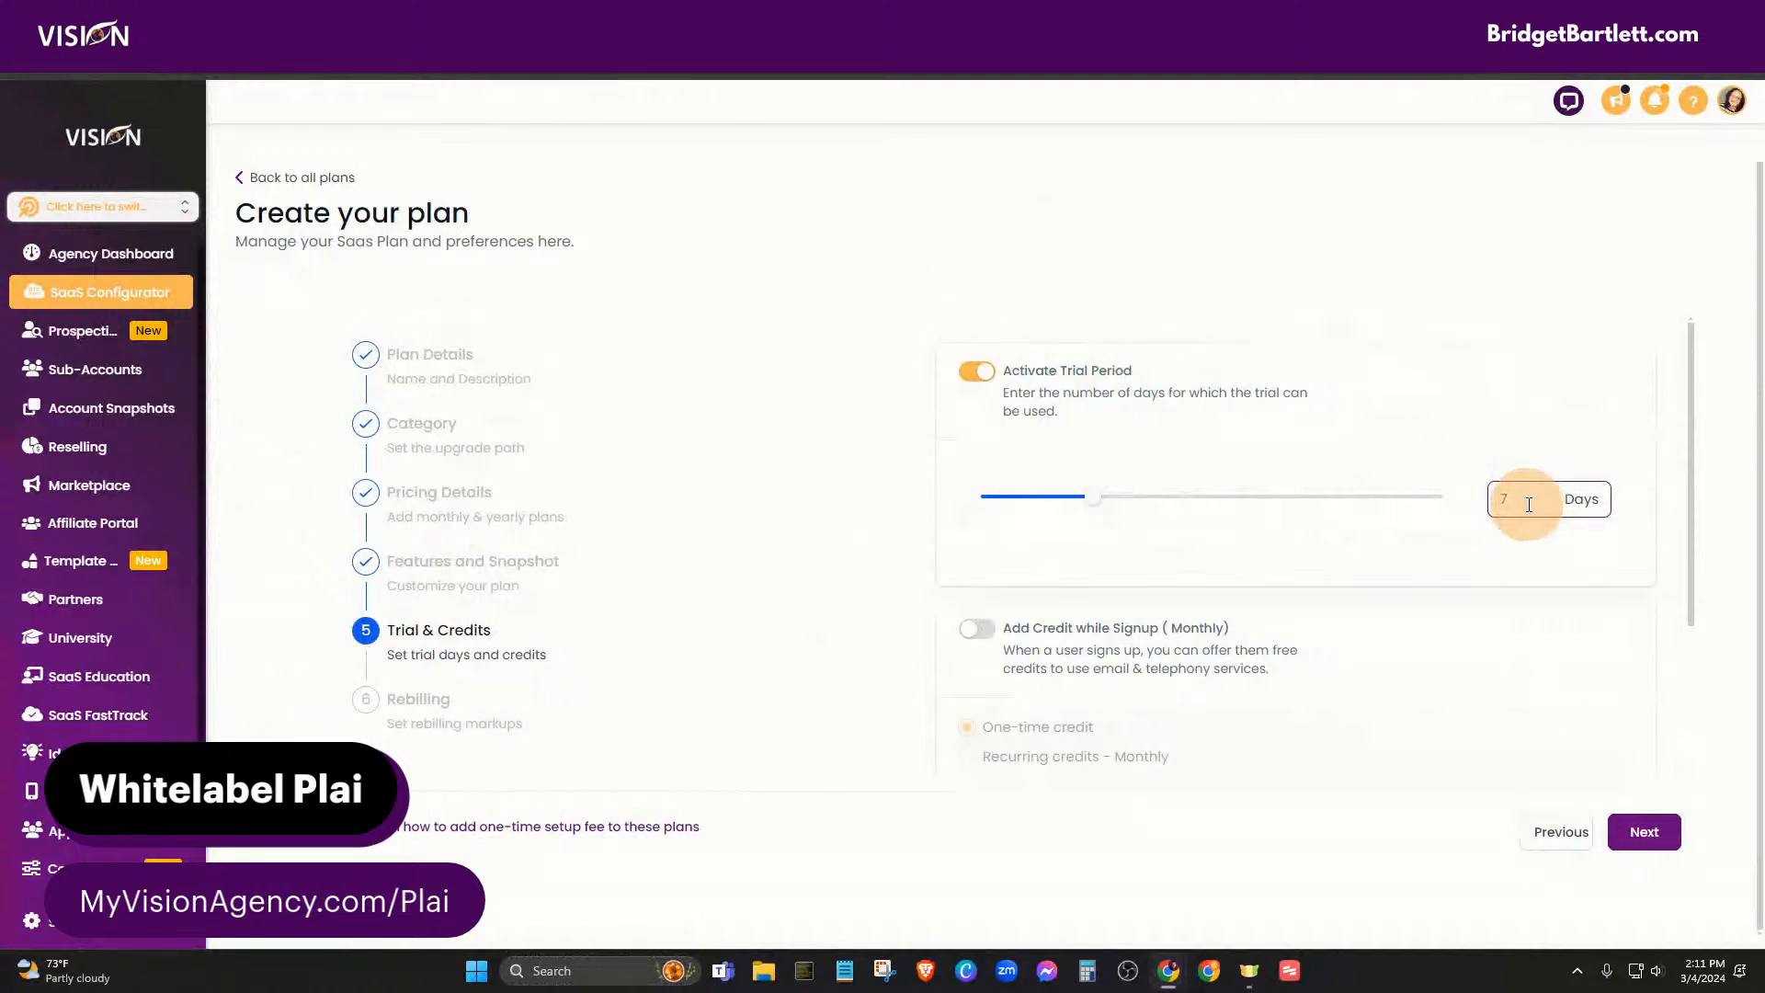
{"action": "left_click", "coordinate": [972, 375]}
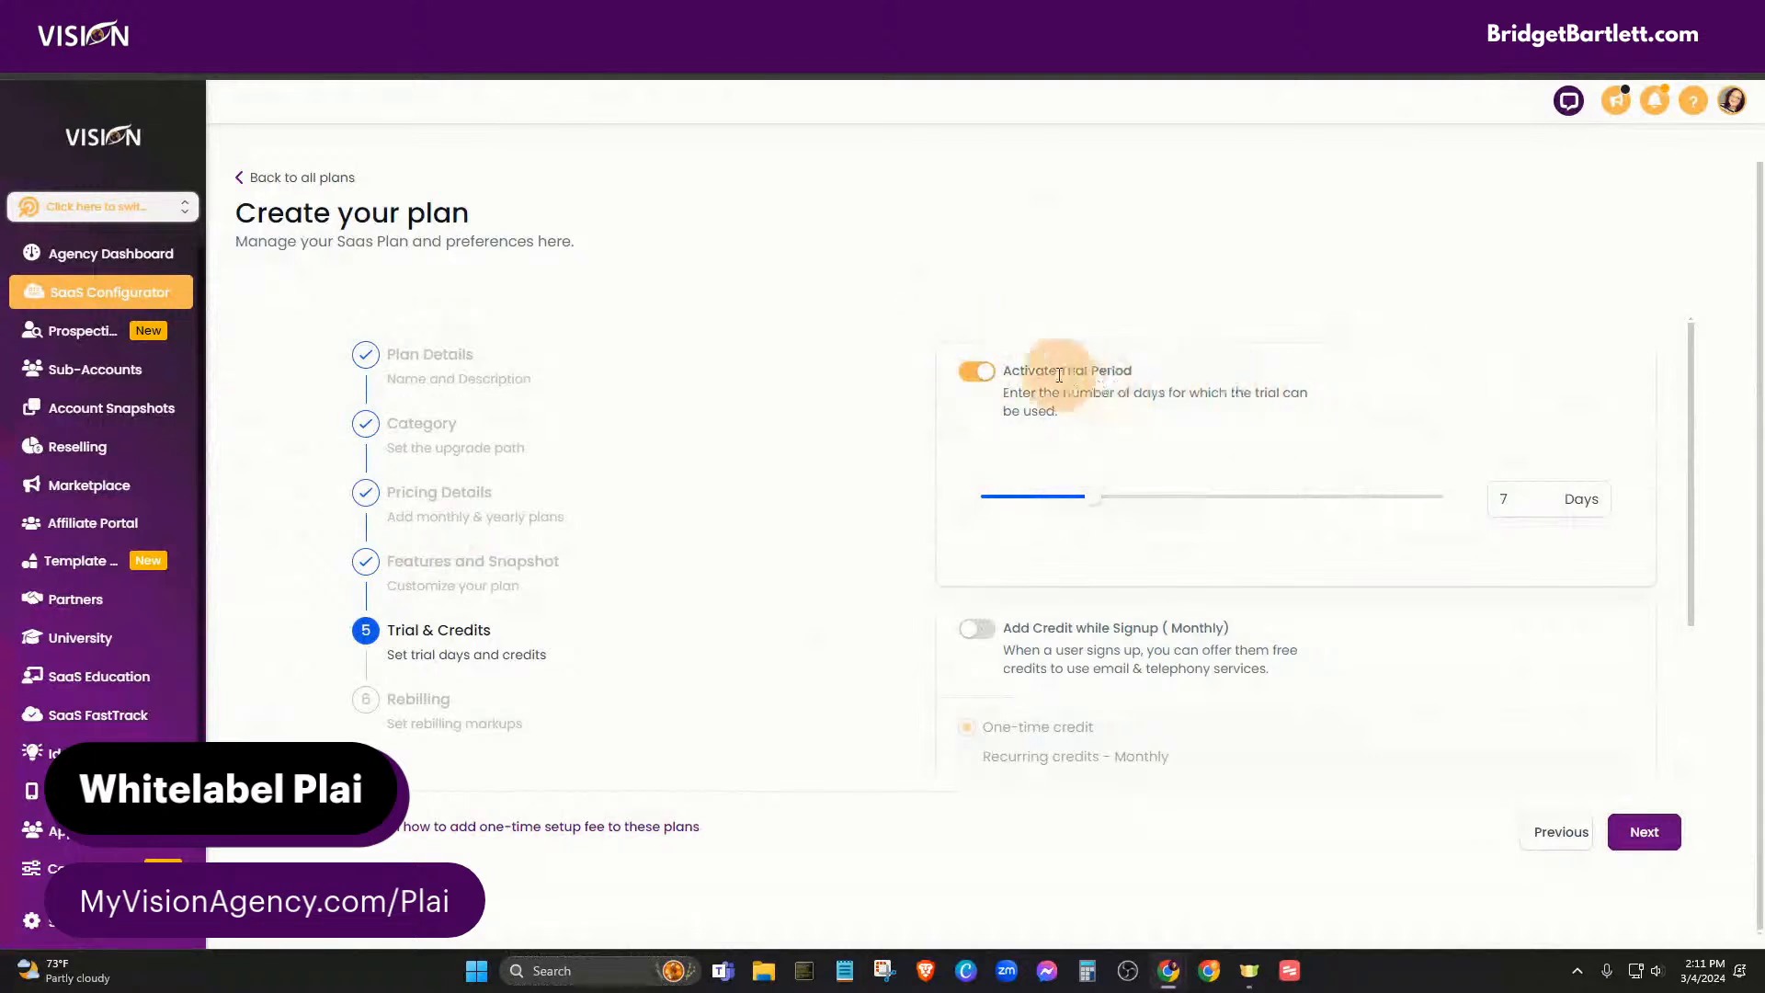
{"action": "left_click", "coordinate": [975, 372]}
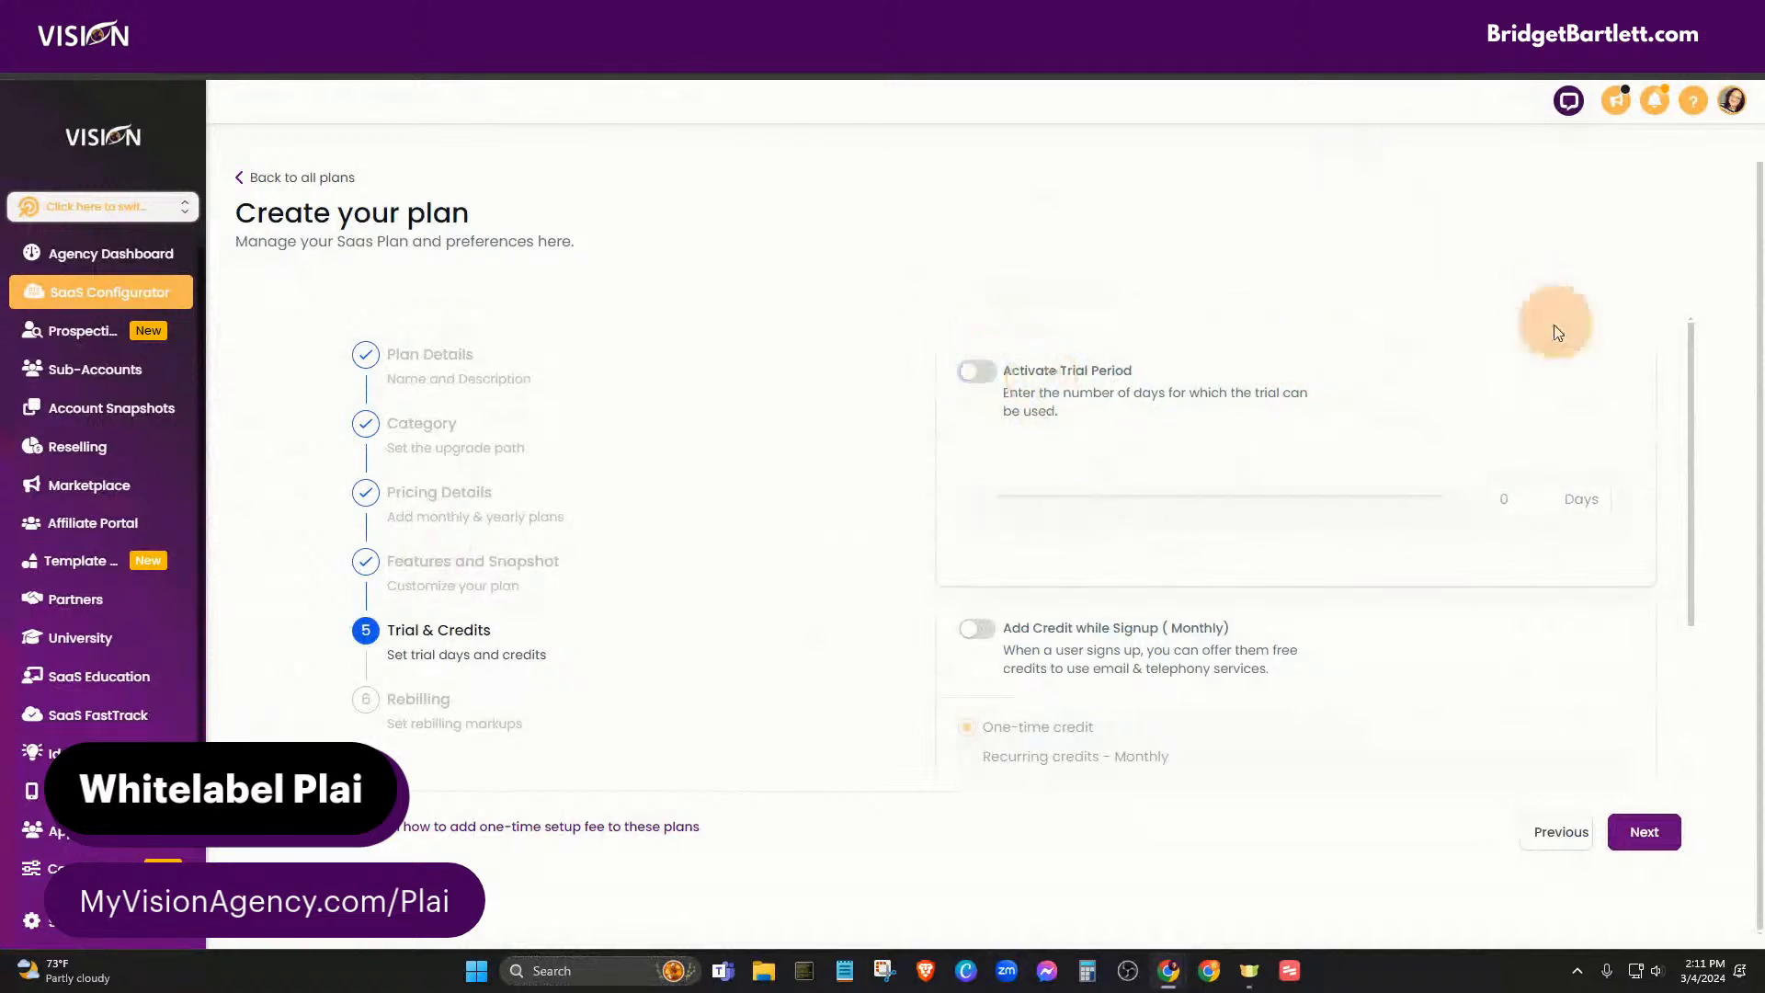
{"action": "scroll", "coordinate": [1361, 579], "scroll_direction": "down", "scroll_amount": 2}
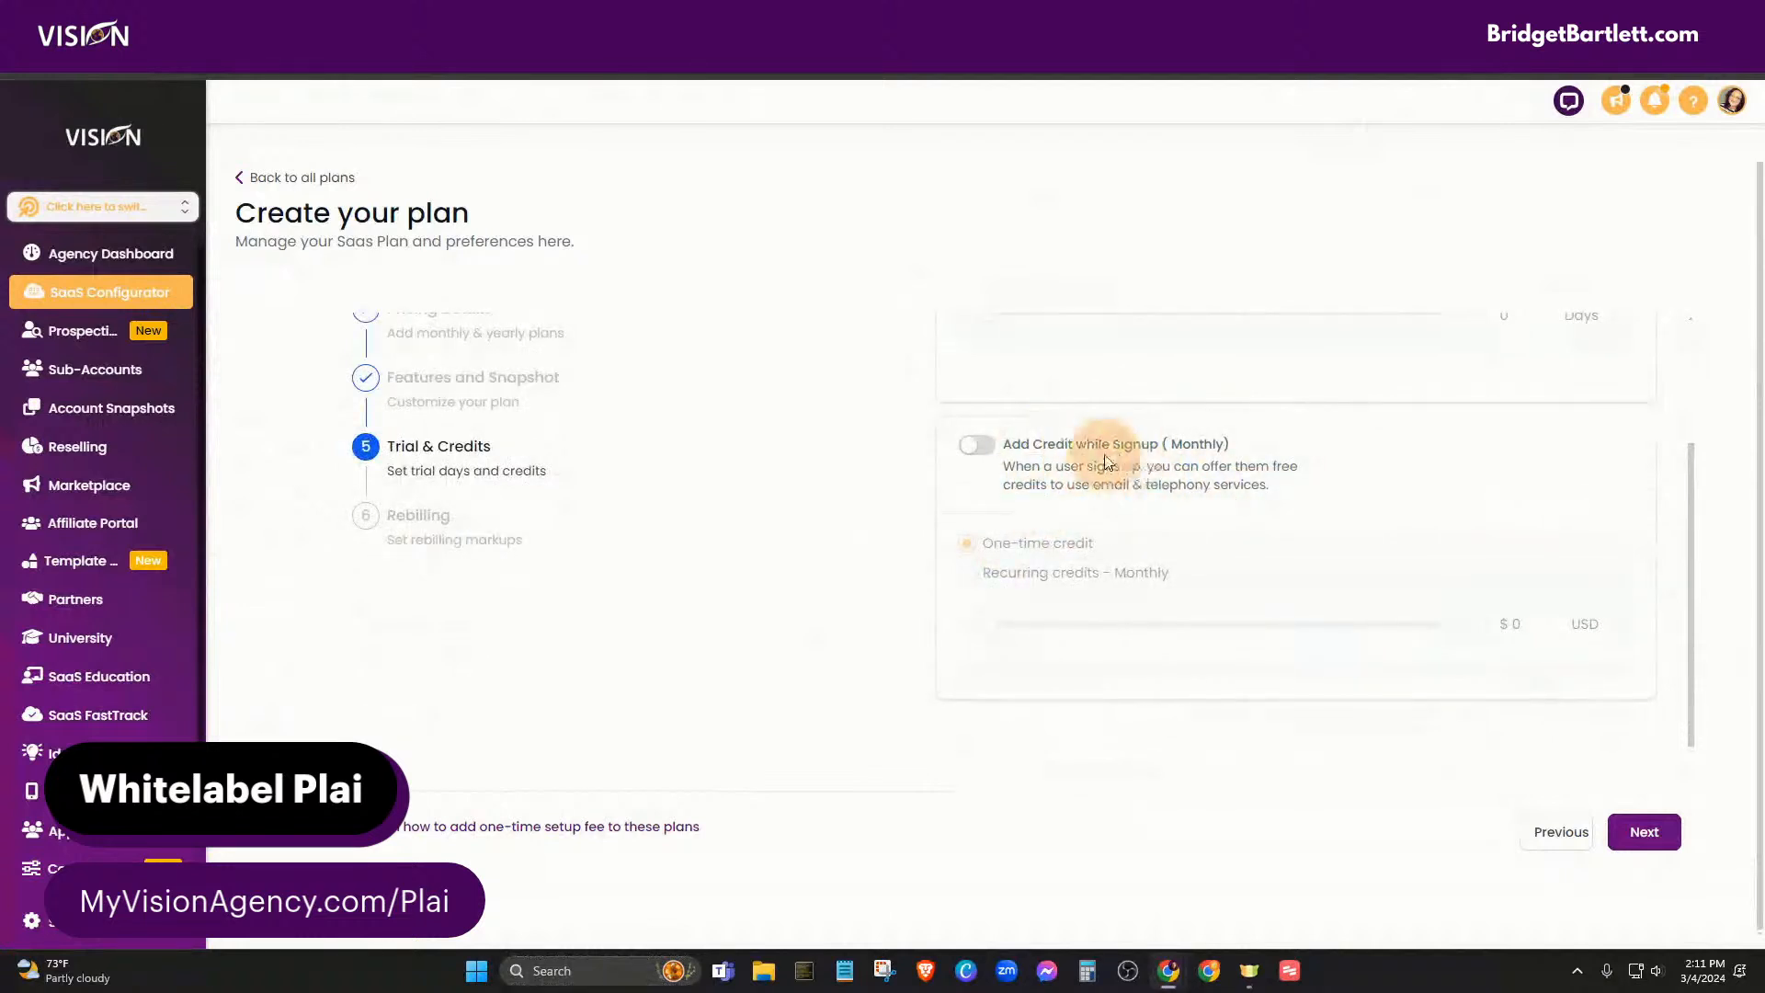
{"action": "scroll", "coordinate": [786, 544], "scroll_direction": "up", "scroll_amount": 2}
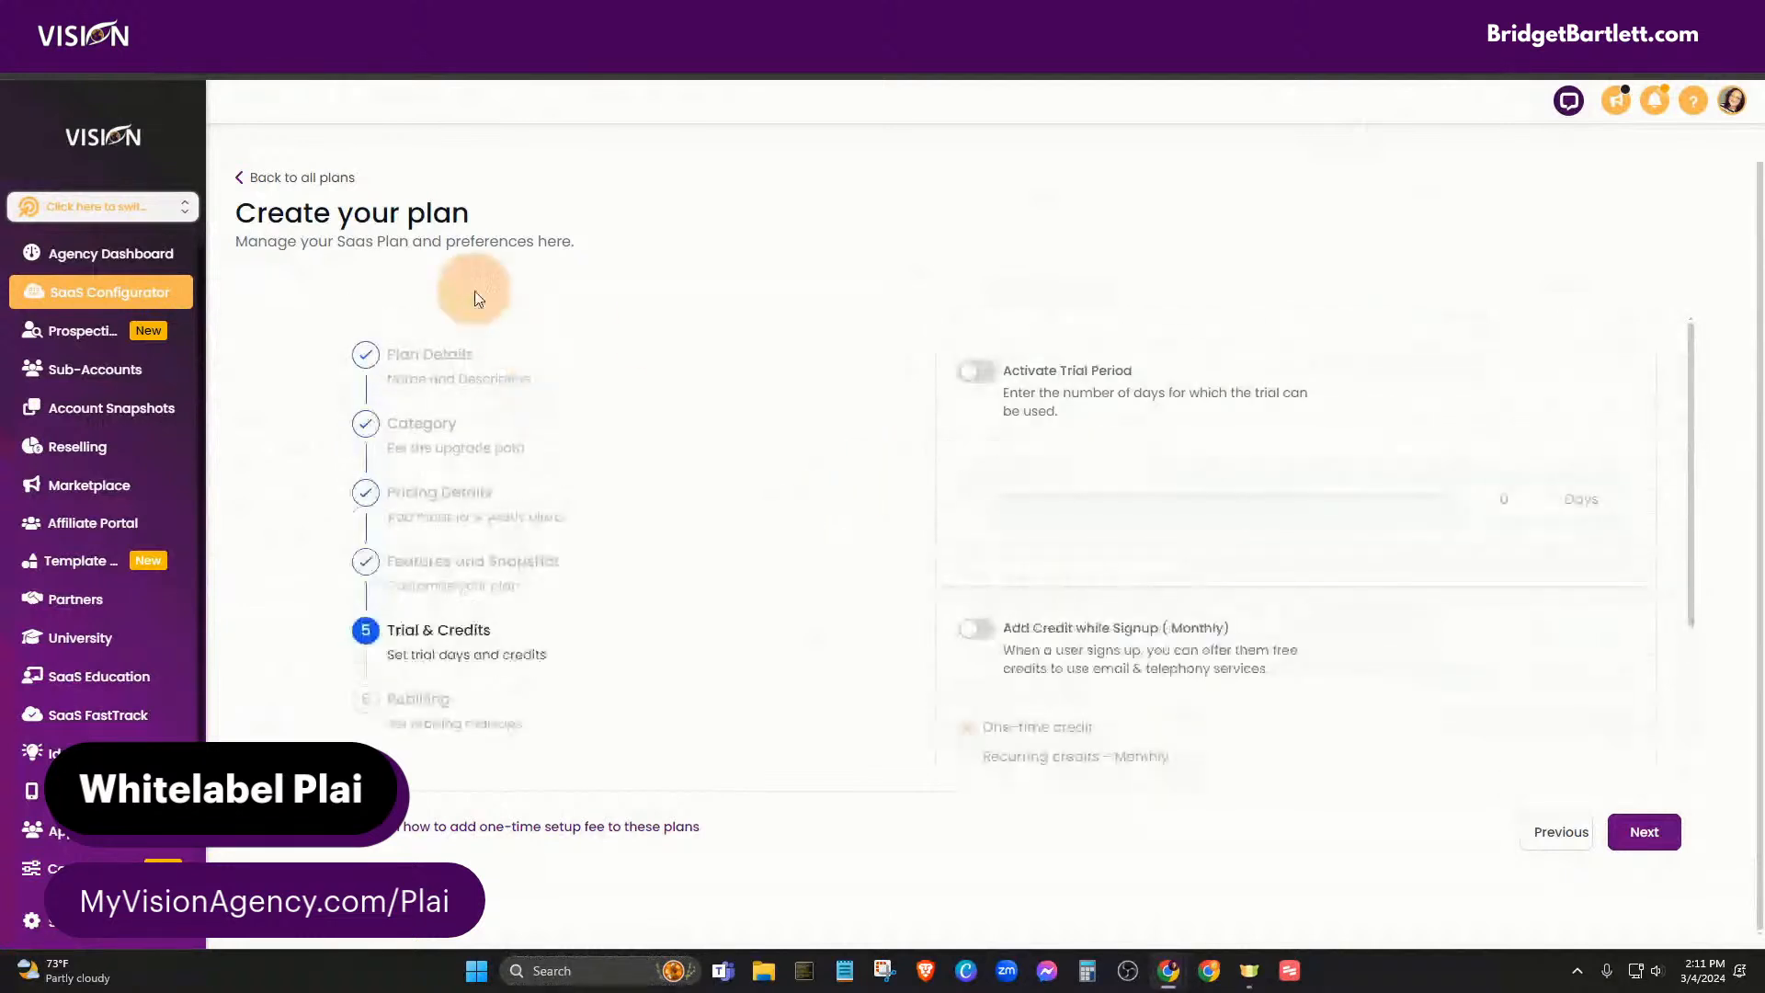
{"action": "scroll", "coordinate": [1222, 676], "scroll_direction": "down", "scroll_amount": 1}
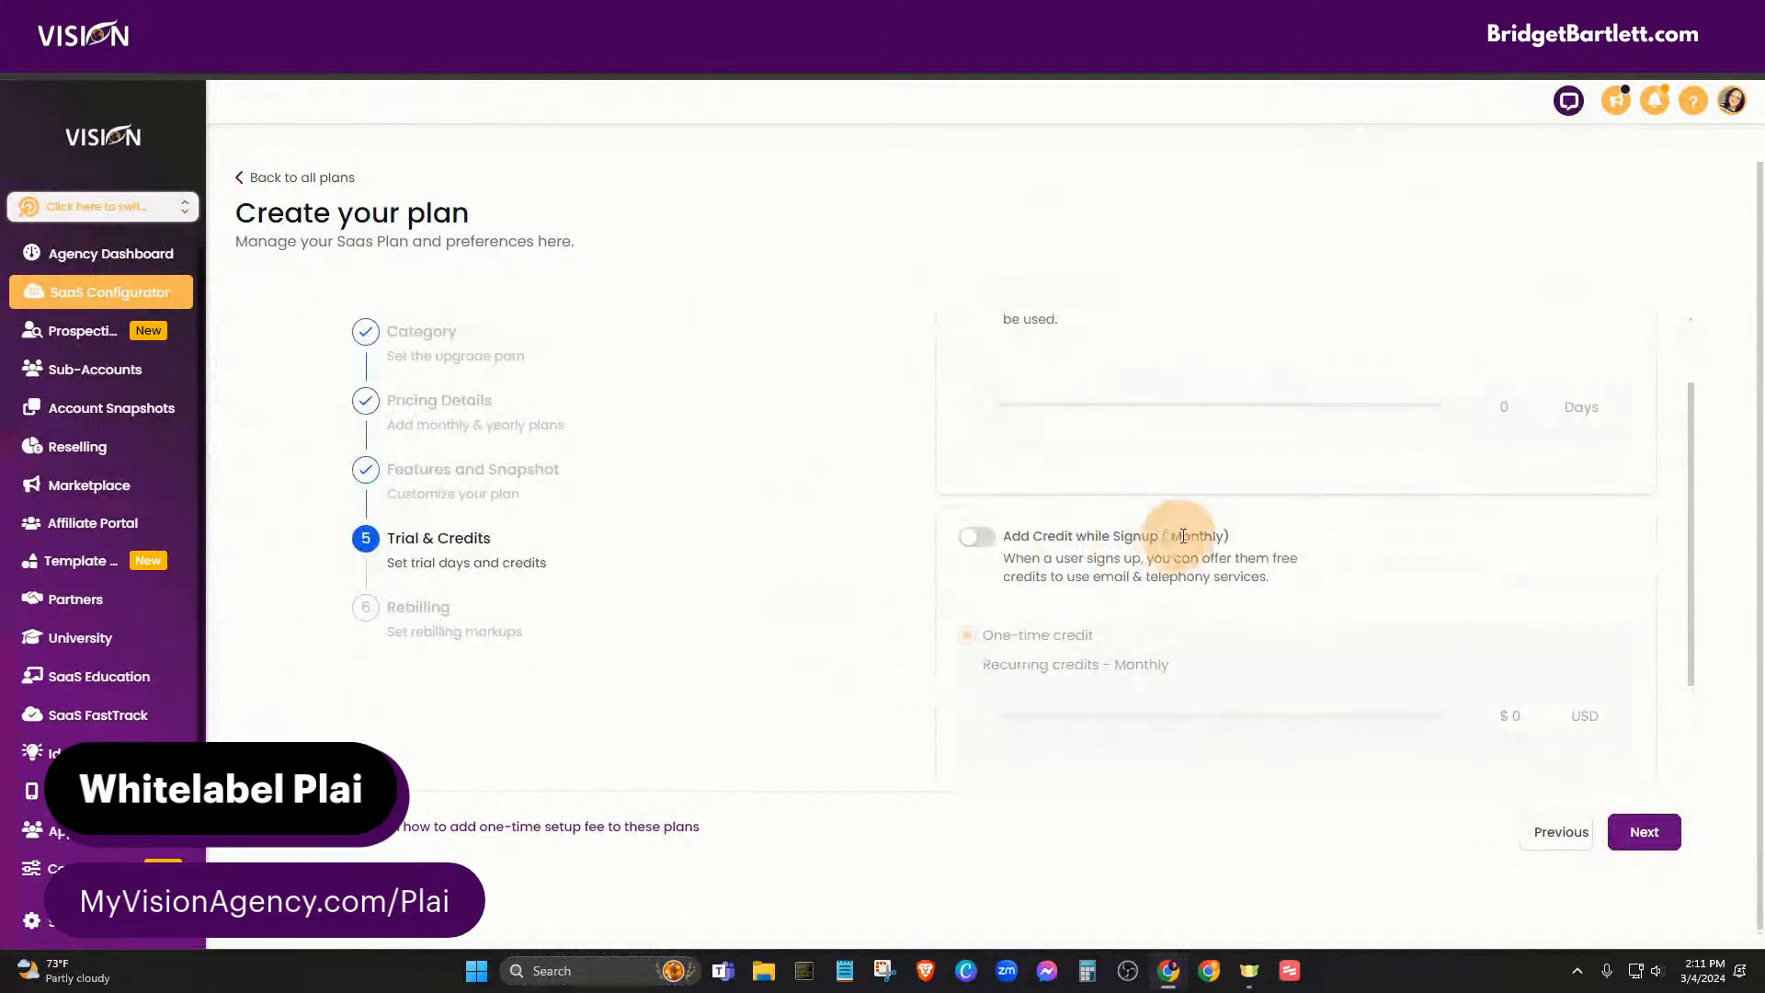
{"action": "left_click", "coordinate": [988, 543]}
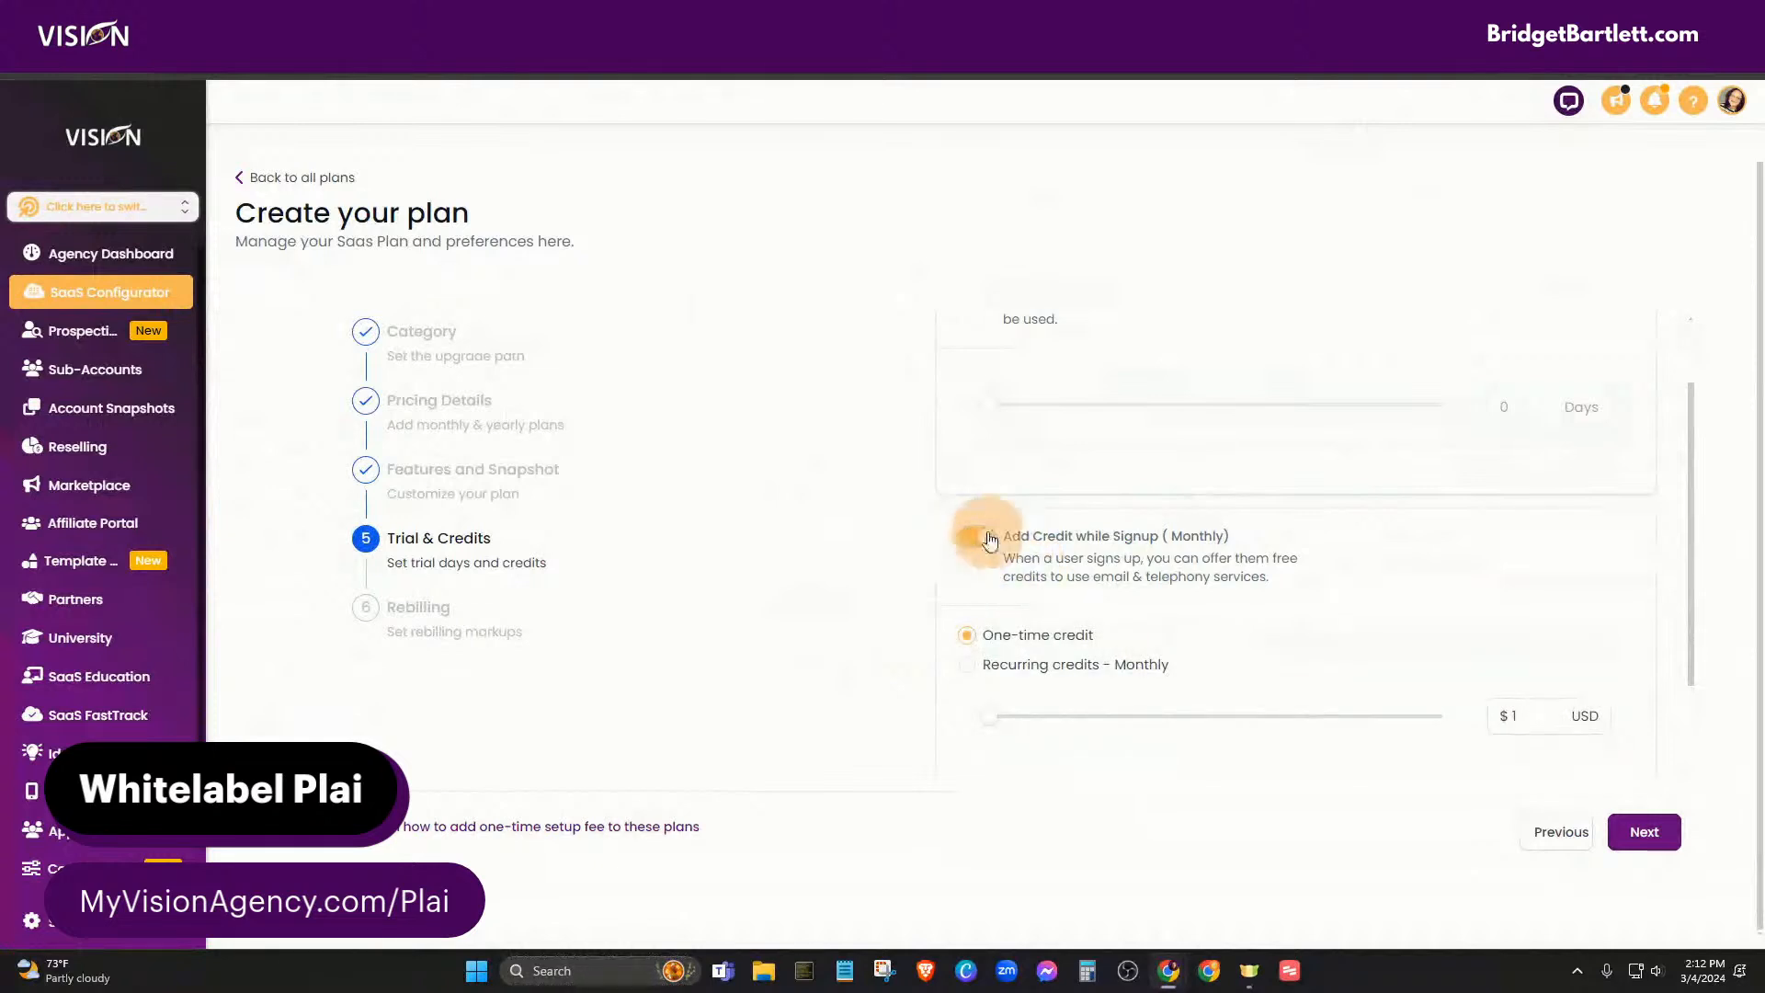
{"action": "left_click", "coordinate": [968, 667]}
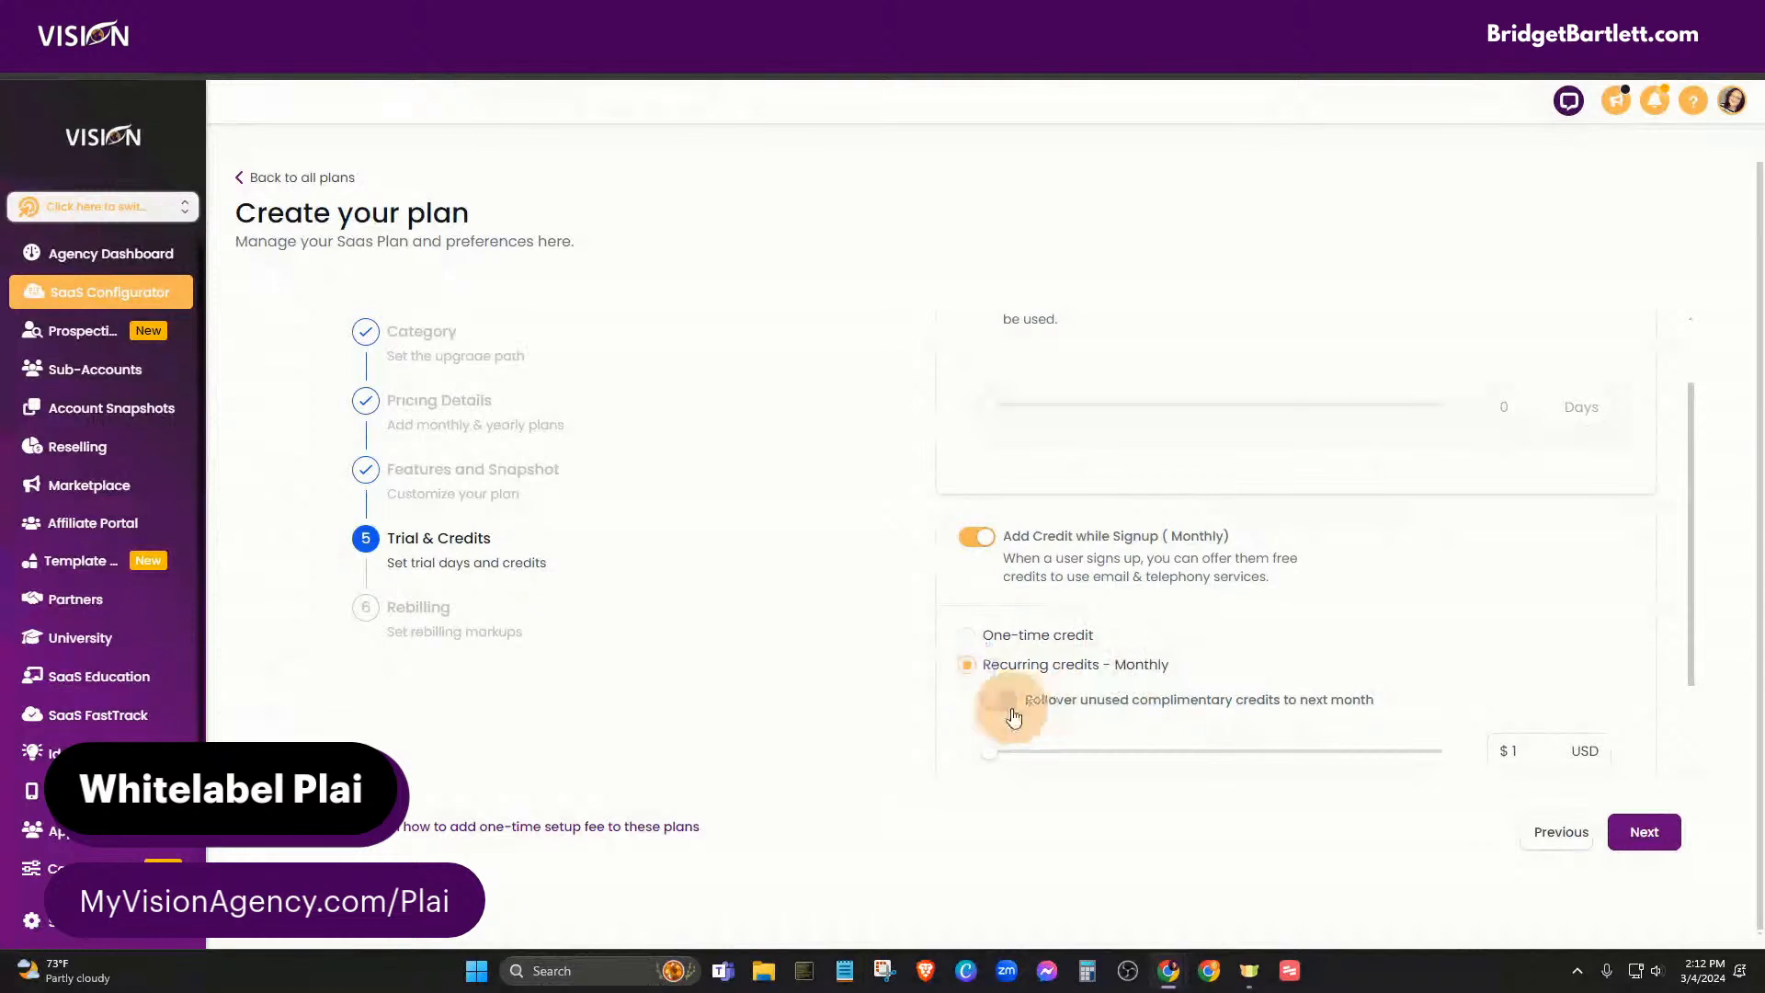
{"action": "scroll", "coordinate": [1195, 653], "scroll_direction": "down", "scroll_amount": 1}
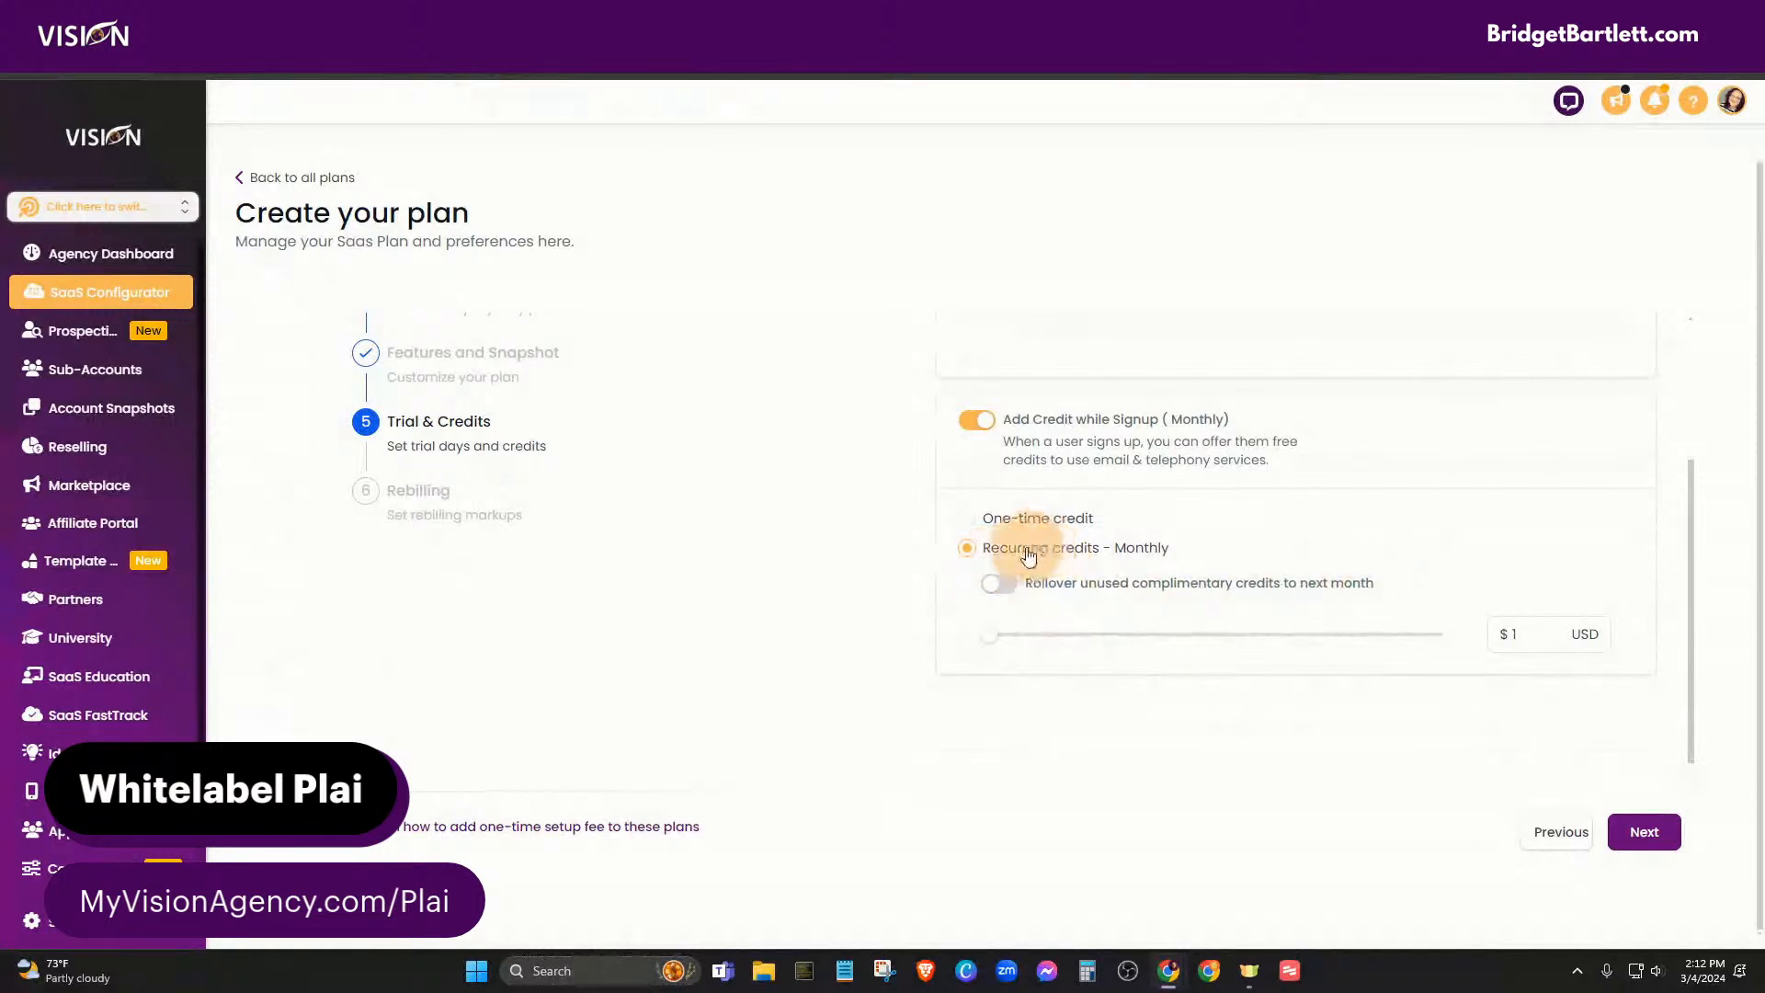
{"action": "left_click", "coordinate": [974, 419]}
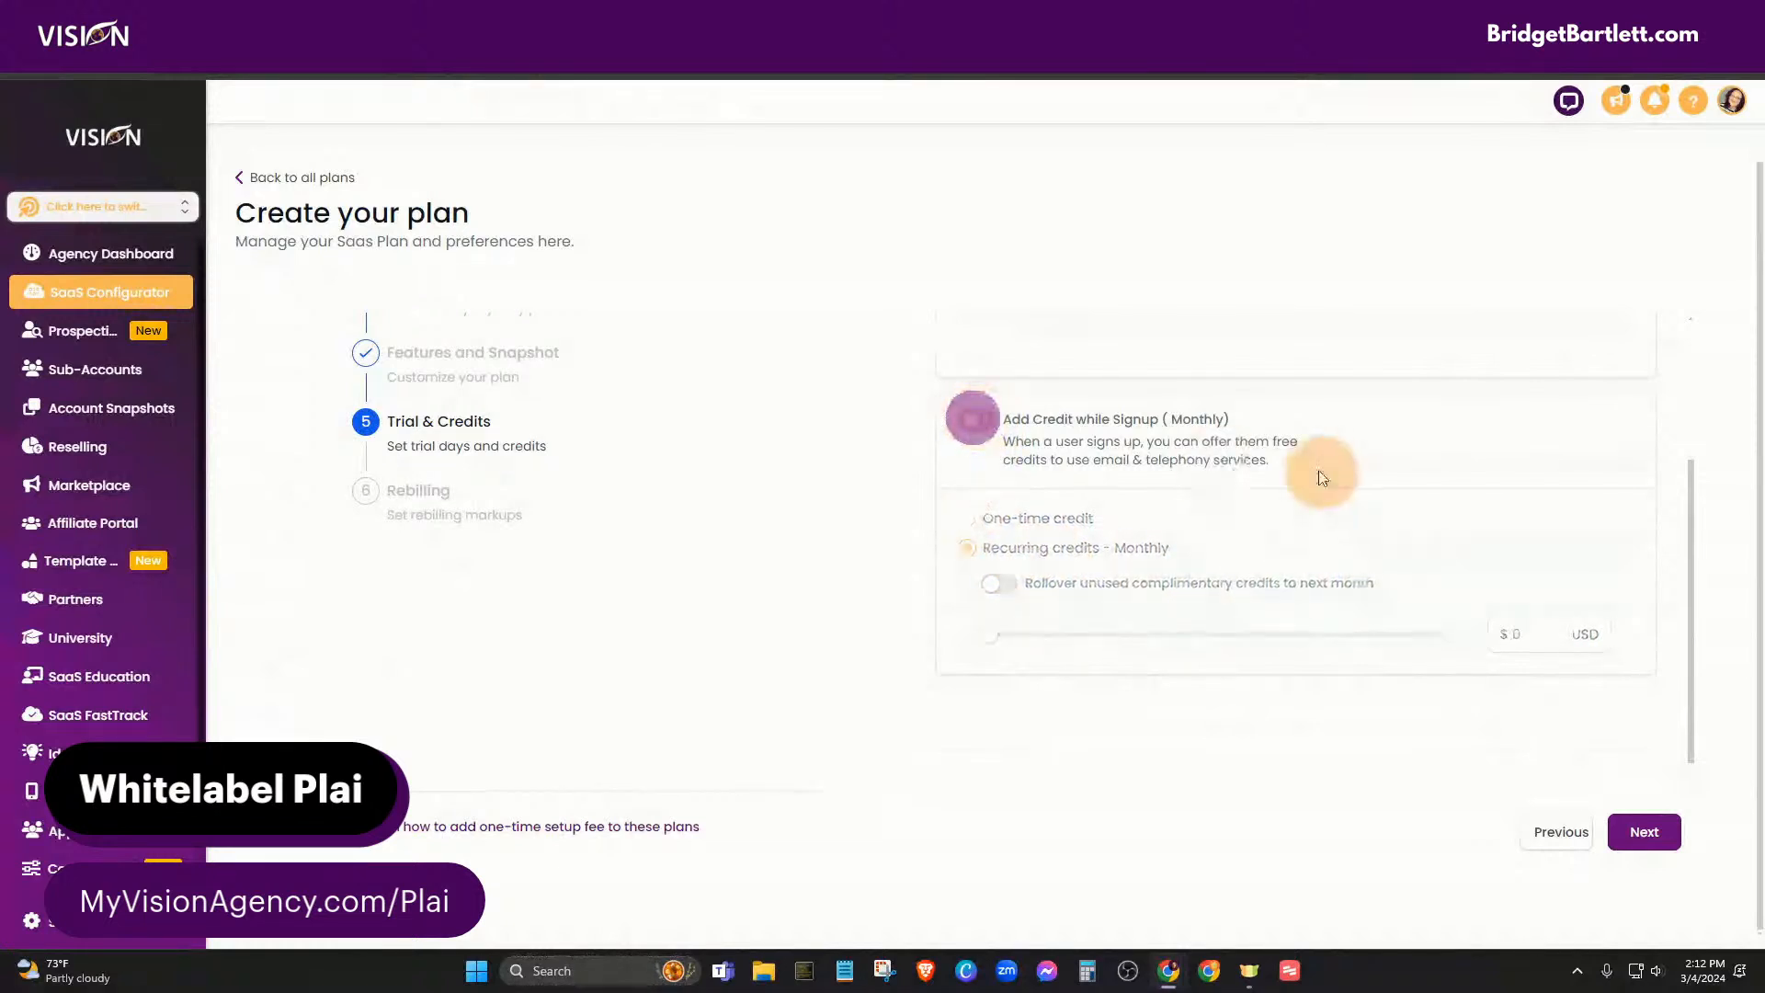
- Advance the plan to the Rebilling step and review the Phone System rates at 1.05x markup
{"action": "left_click", "coordinate": [1644, 834]}
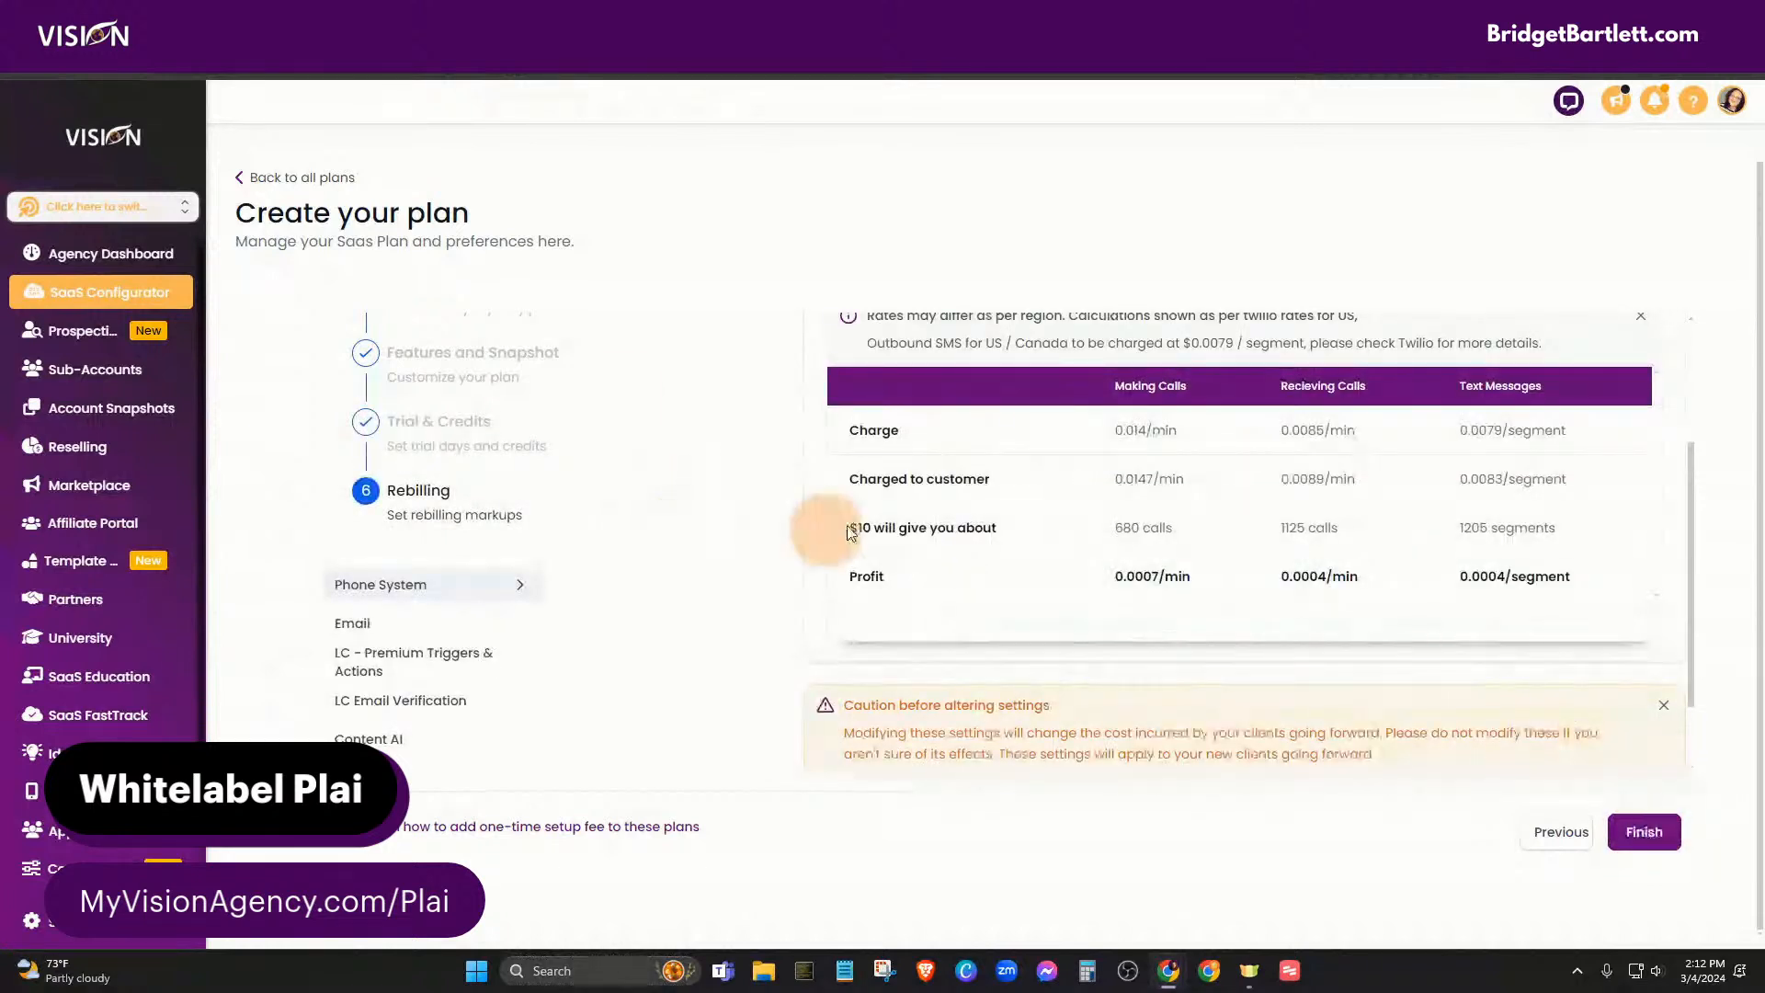
{"action": "scroll", "coordinate": [684, 664], "scroll_direction": "up", "scroll_amount": 3}
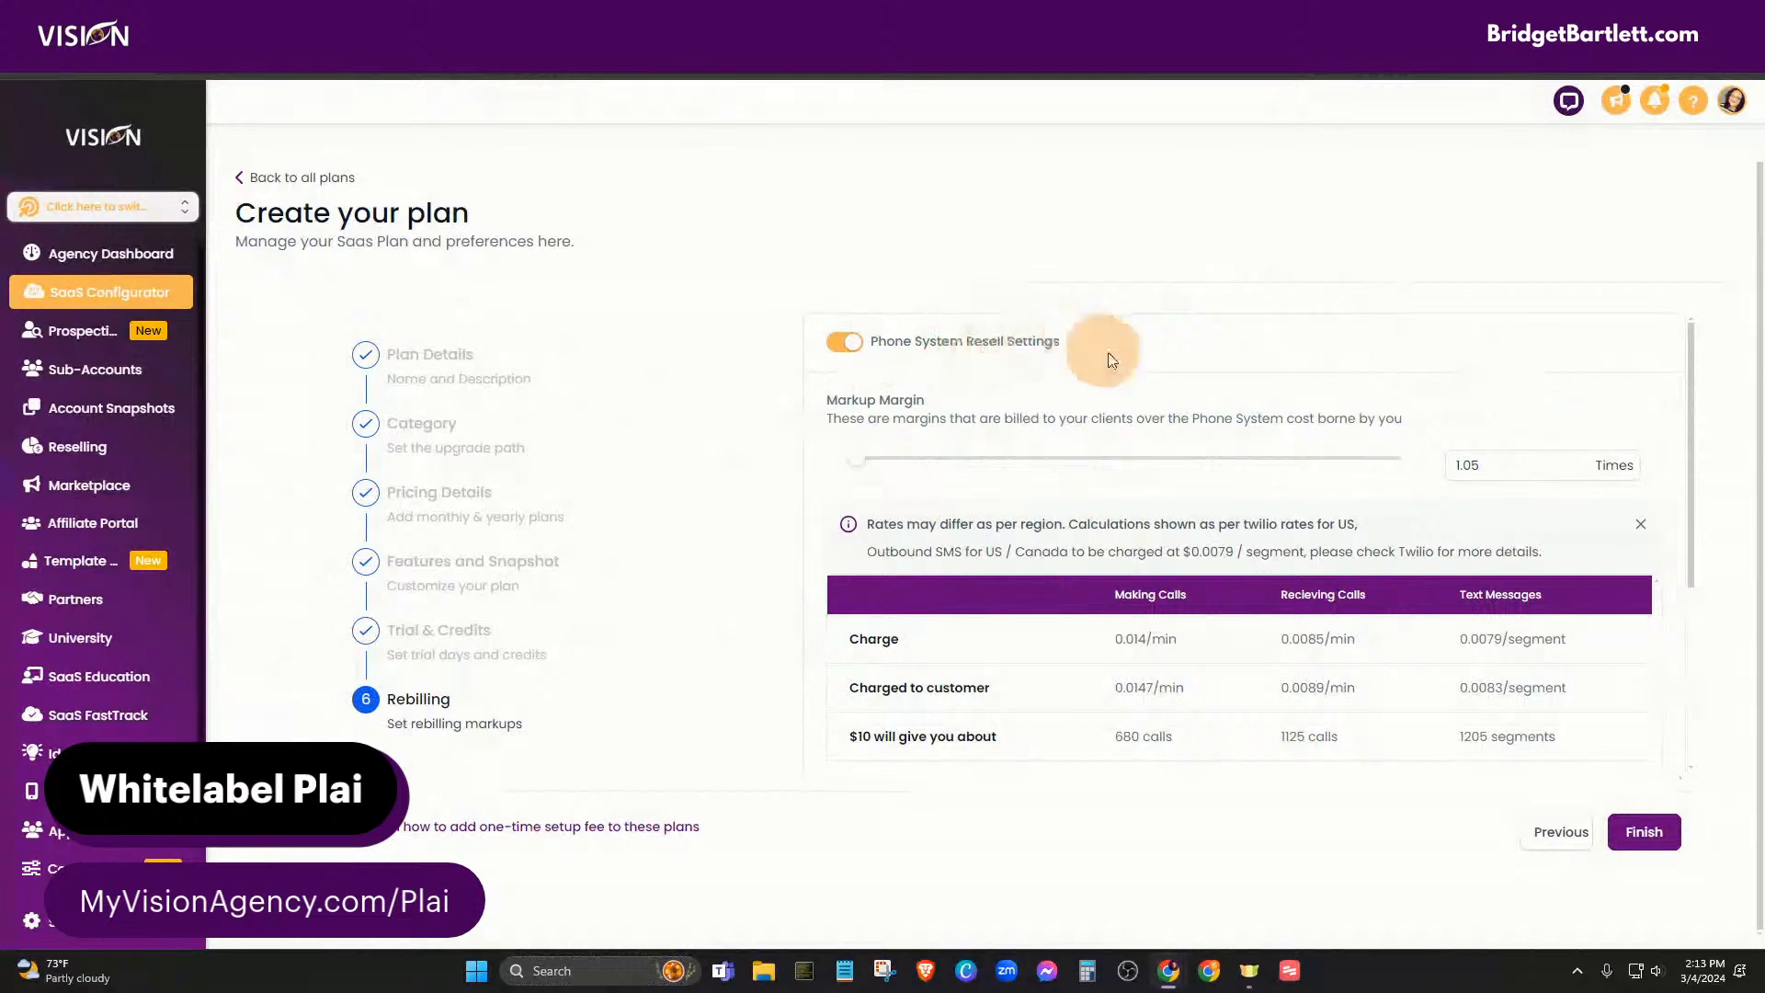
{"action": "scroll", "coordinate": [1352, 488], "scroll_direction": "down", "scroll_amount": 1}
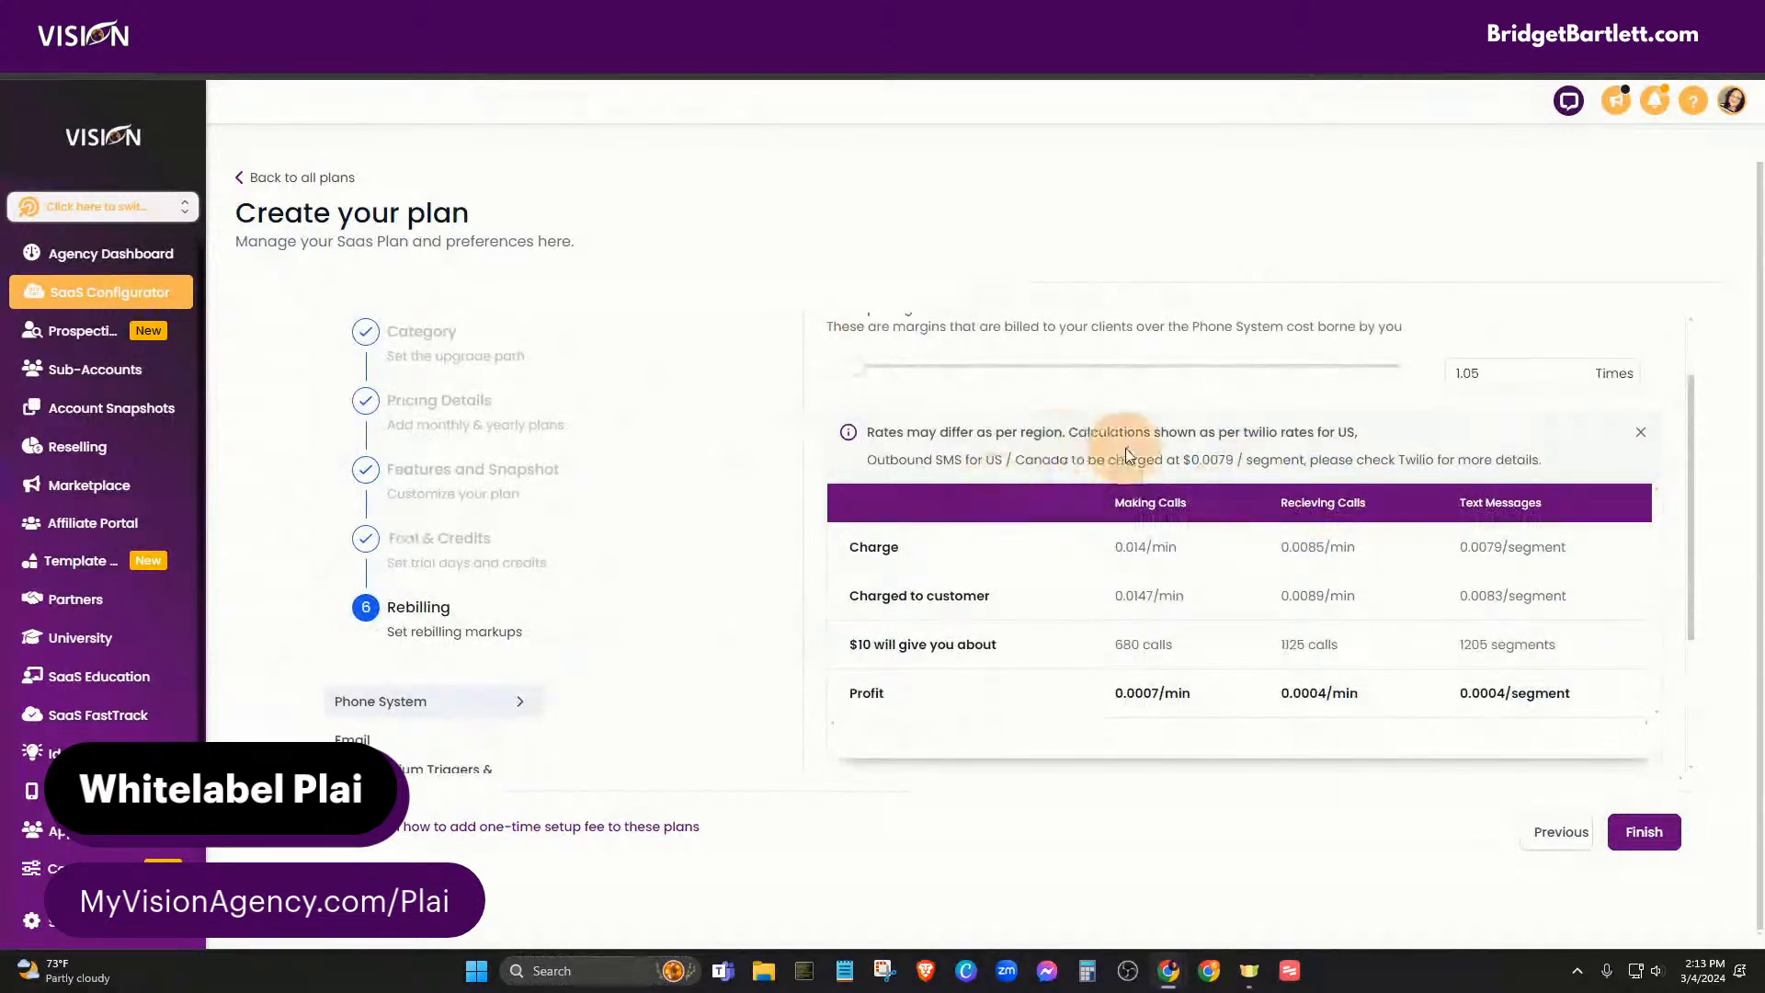
{"action": "scroll", "coordinate": [1529, 470], "scroll_direction": "up", "scroll_amount": 1}
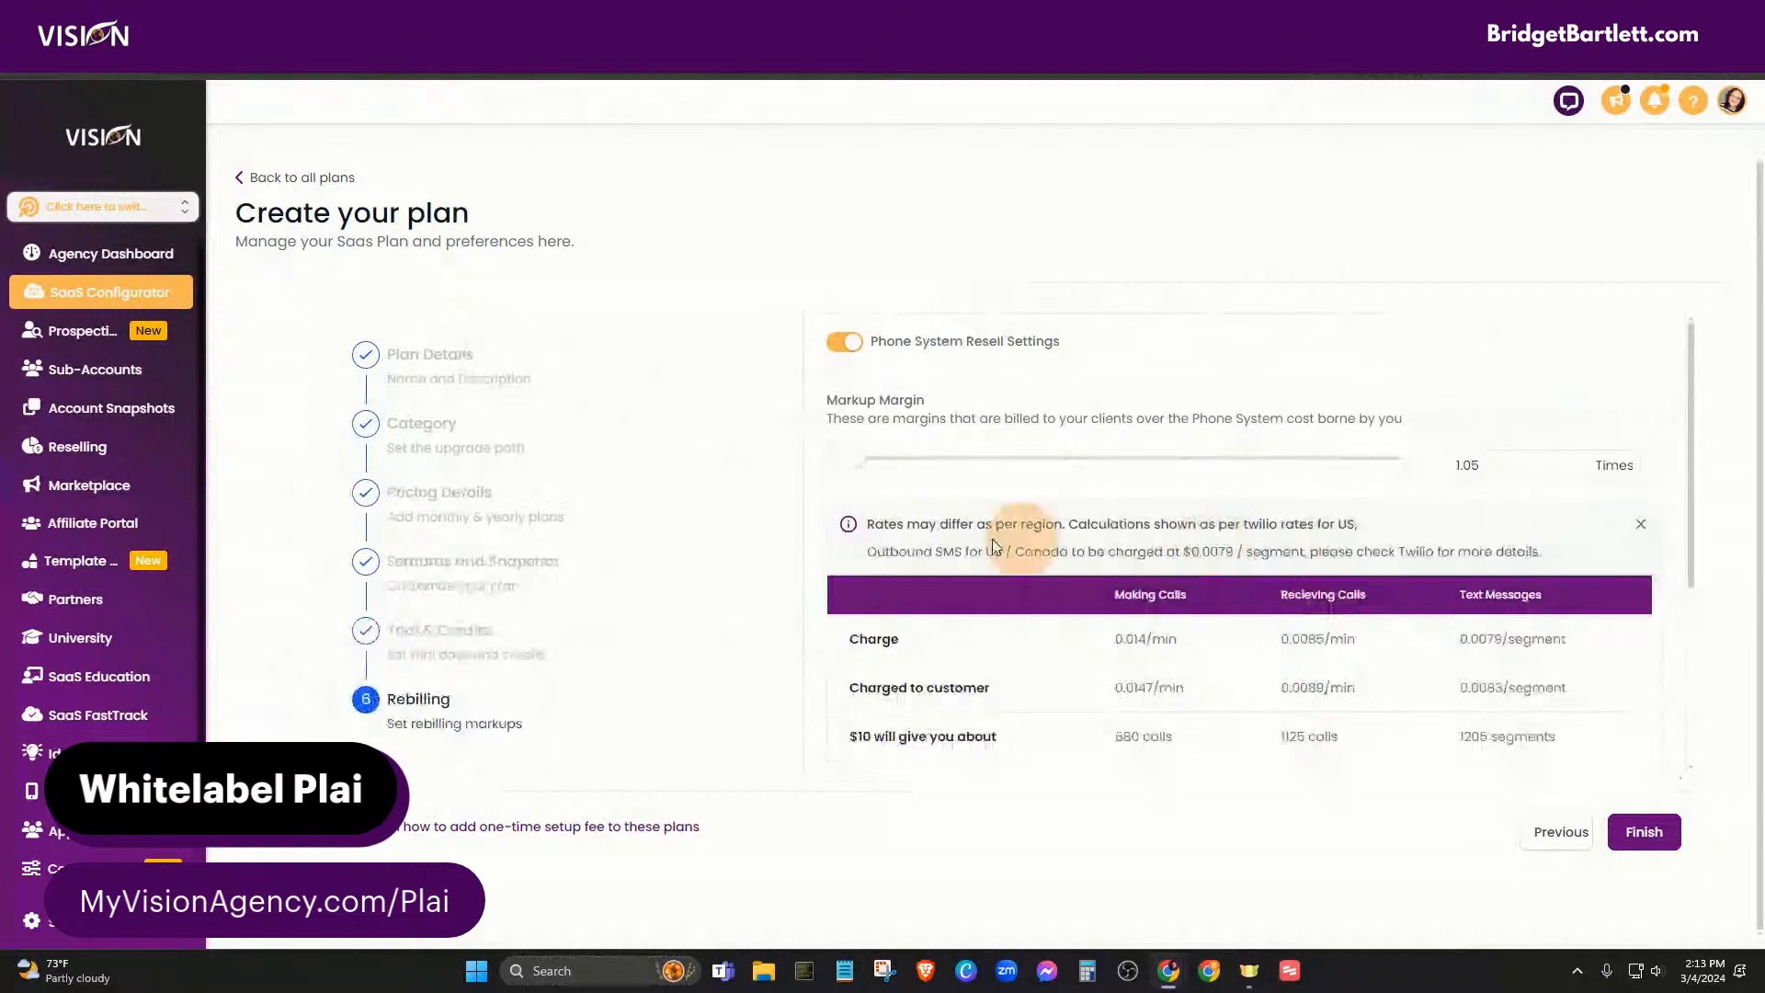
{"action": "scroll", "coordinate": [738, 590], "scroll_direction": "down", "scroll_amount": 3}
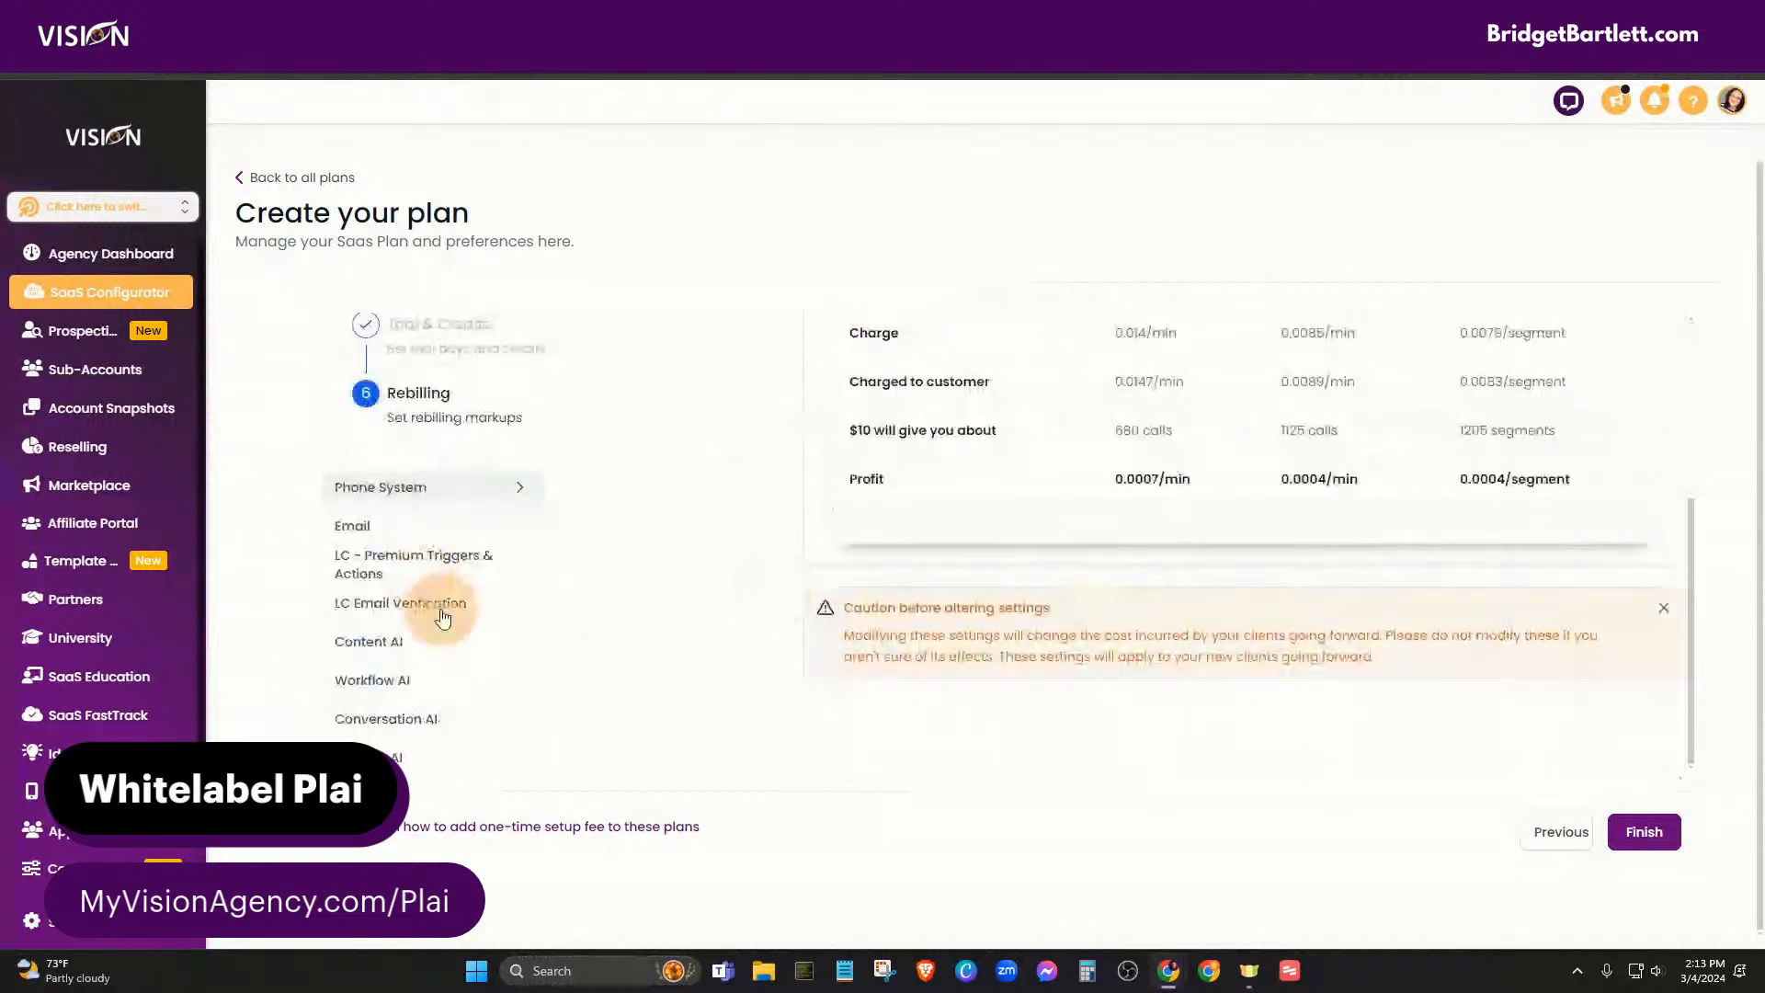
{"action": "scroll", "coordinate": [919, 726], "scroll_direction": "up", "scroll_amount": 1}
{"action": "scroll", "coordinate": [1195, 726], "scroll_direction": "up", "scroll_amount": 3}
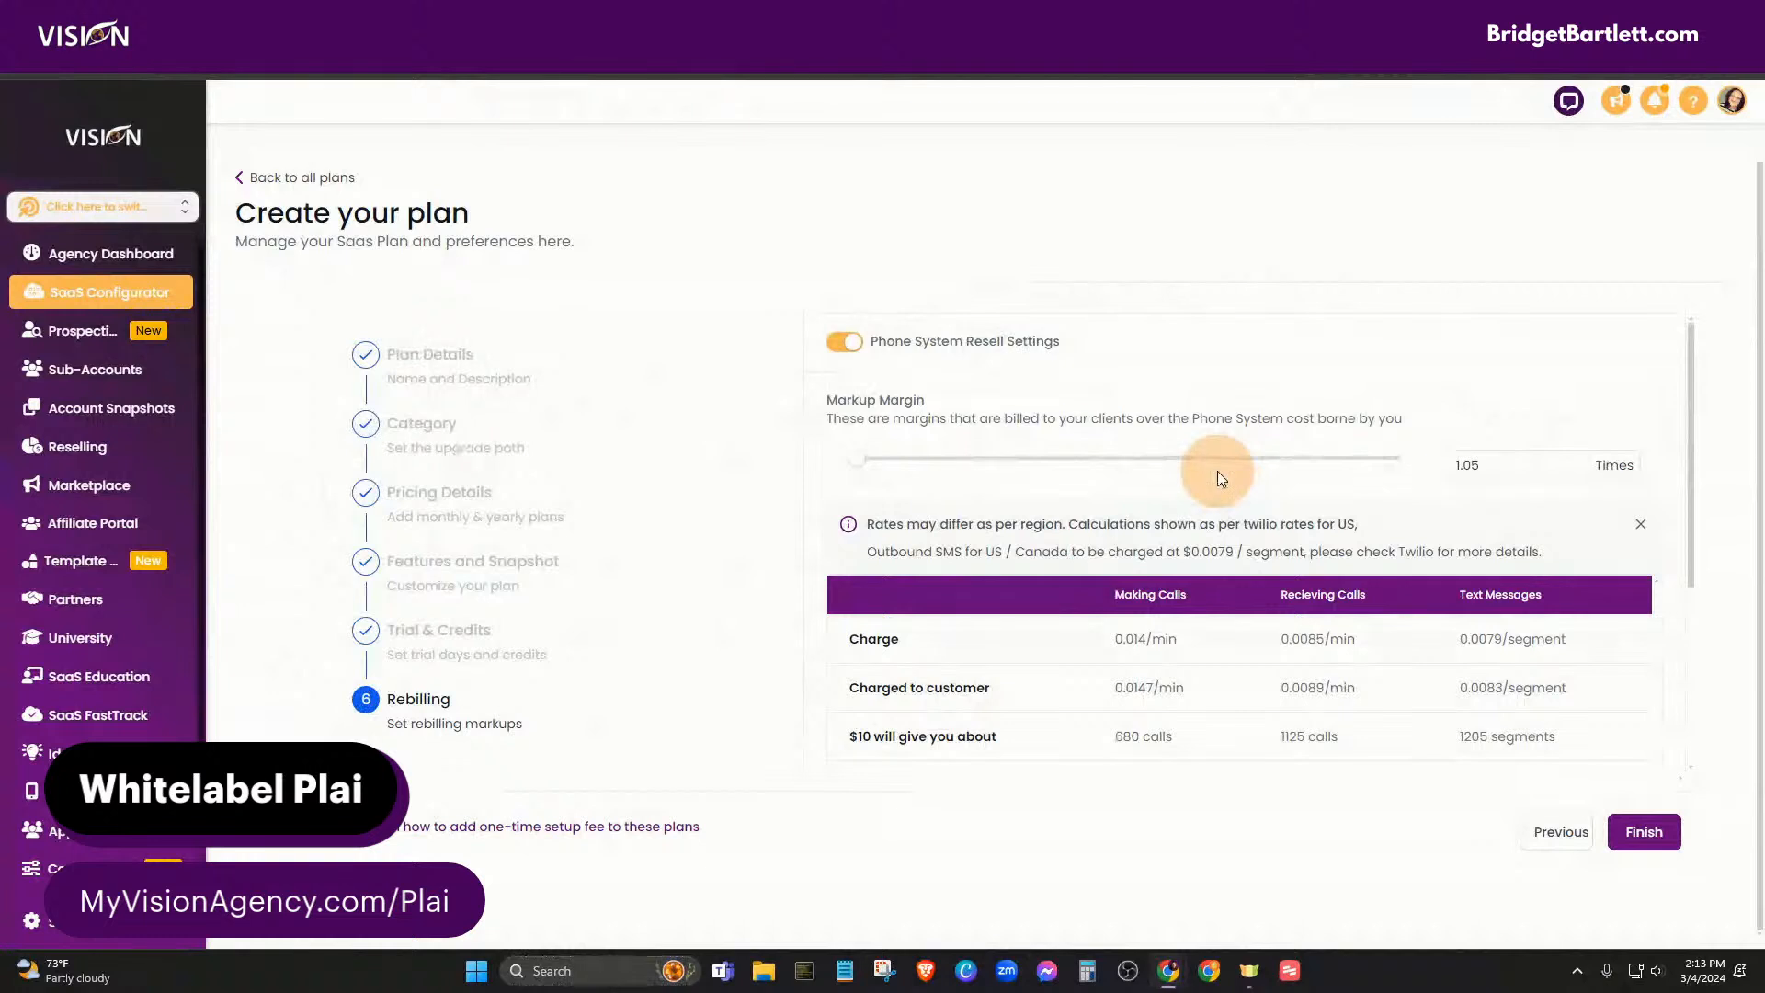
{"action": "left_click", "coordinate": [1486, 462]}
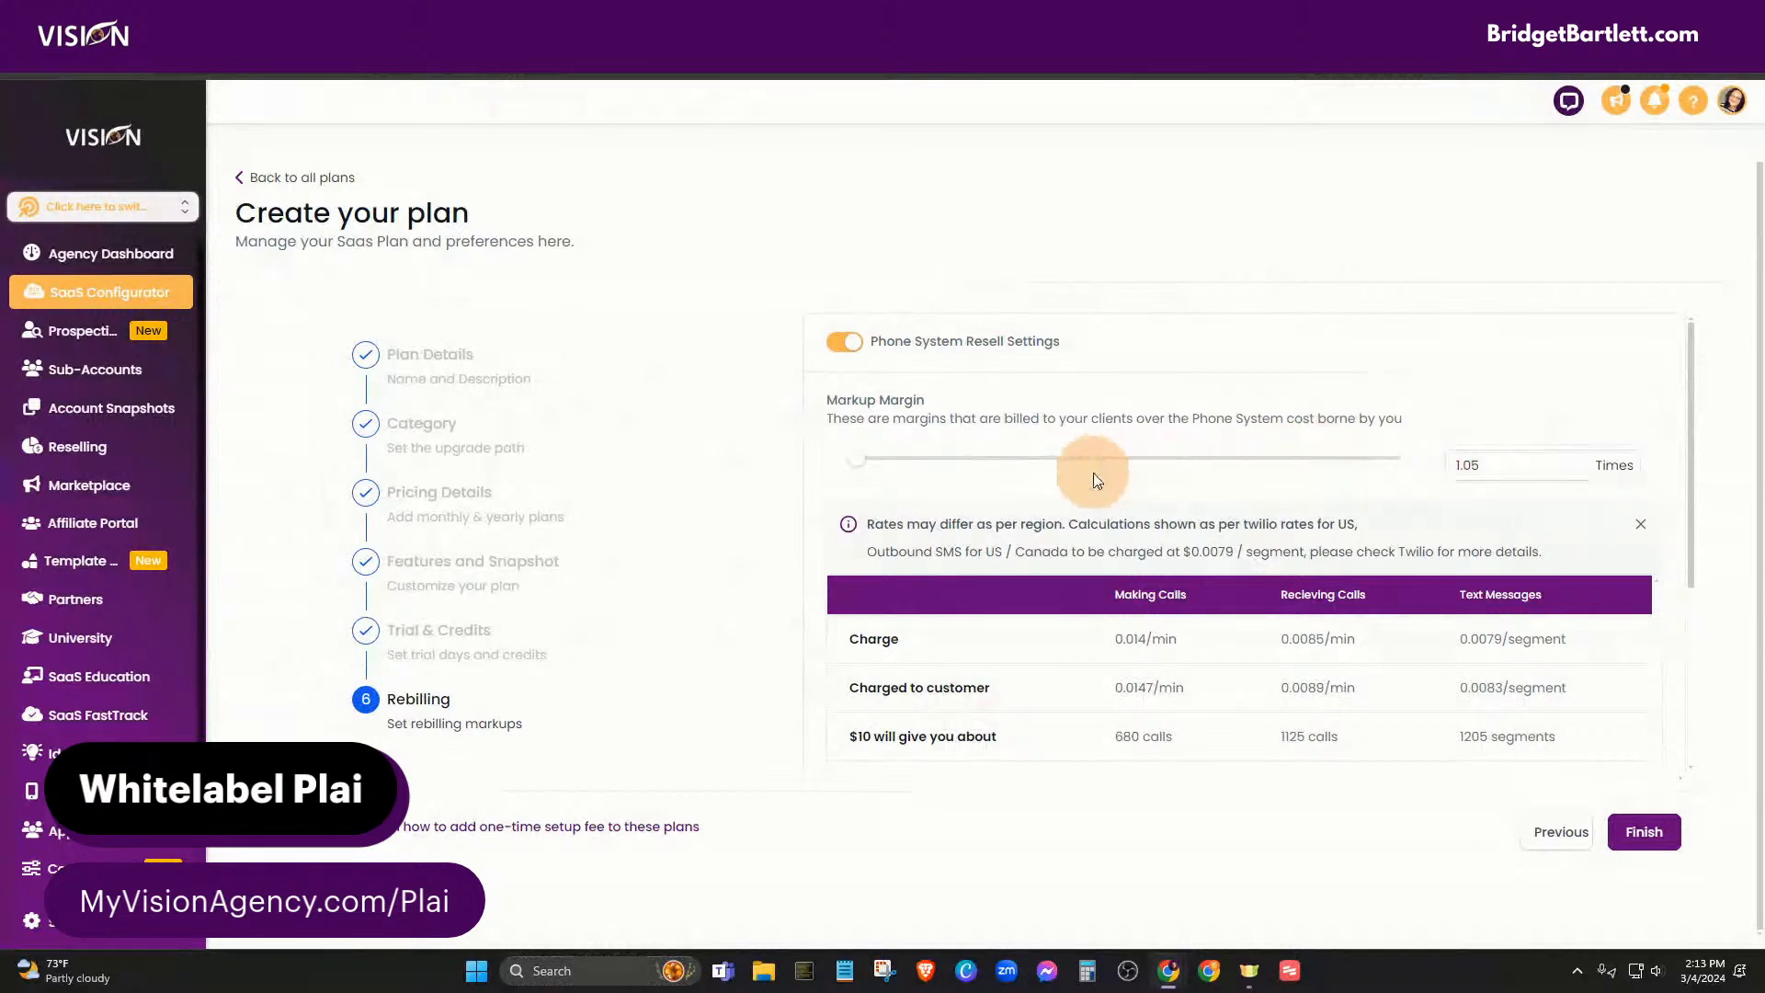
- Raise the Phone System markup margin above 1.05x and check the updated rates table
{"action": "left_click", "coordinate": [1486, 470]}
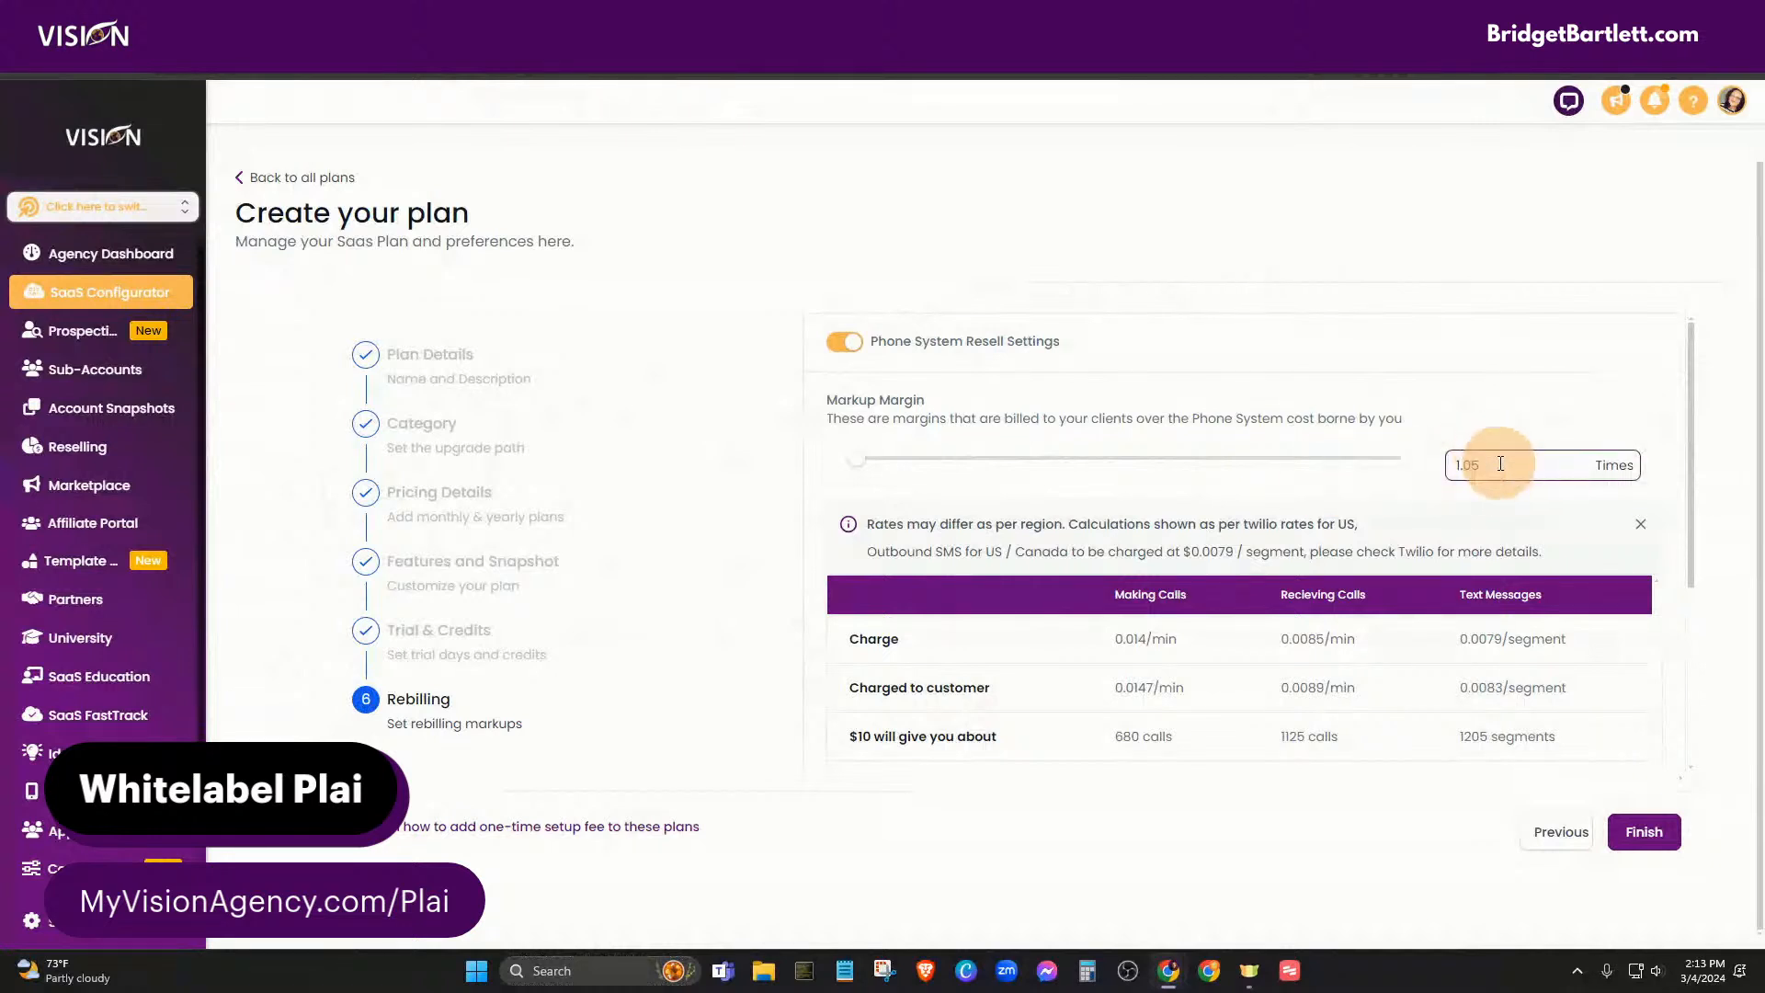
{"action": "left_click_drag", "start_coordinate": [856, 459], "coordinate": [972, 469]}
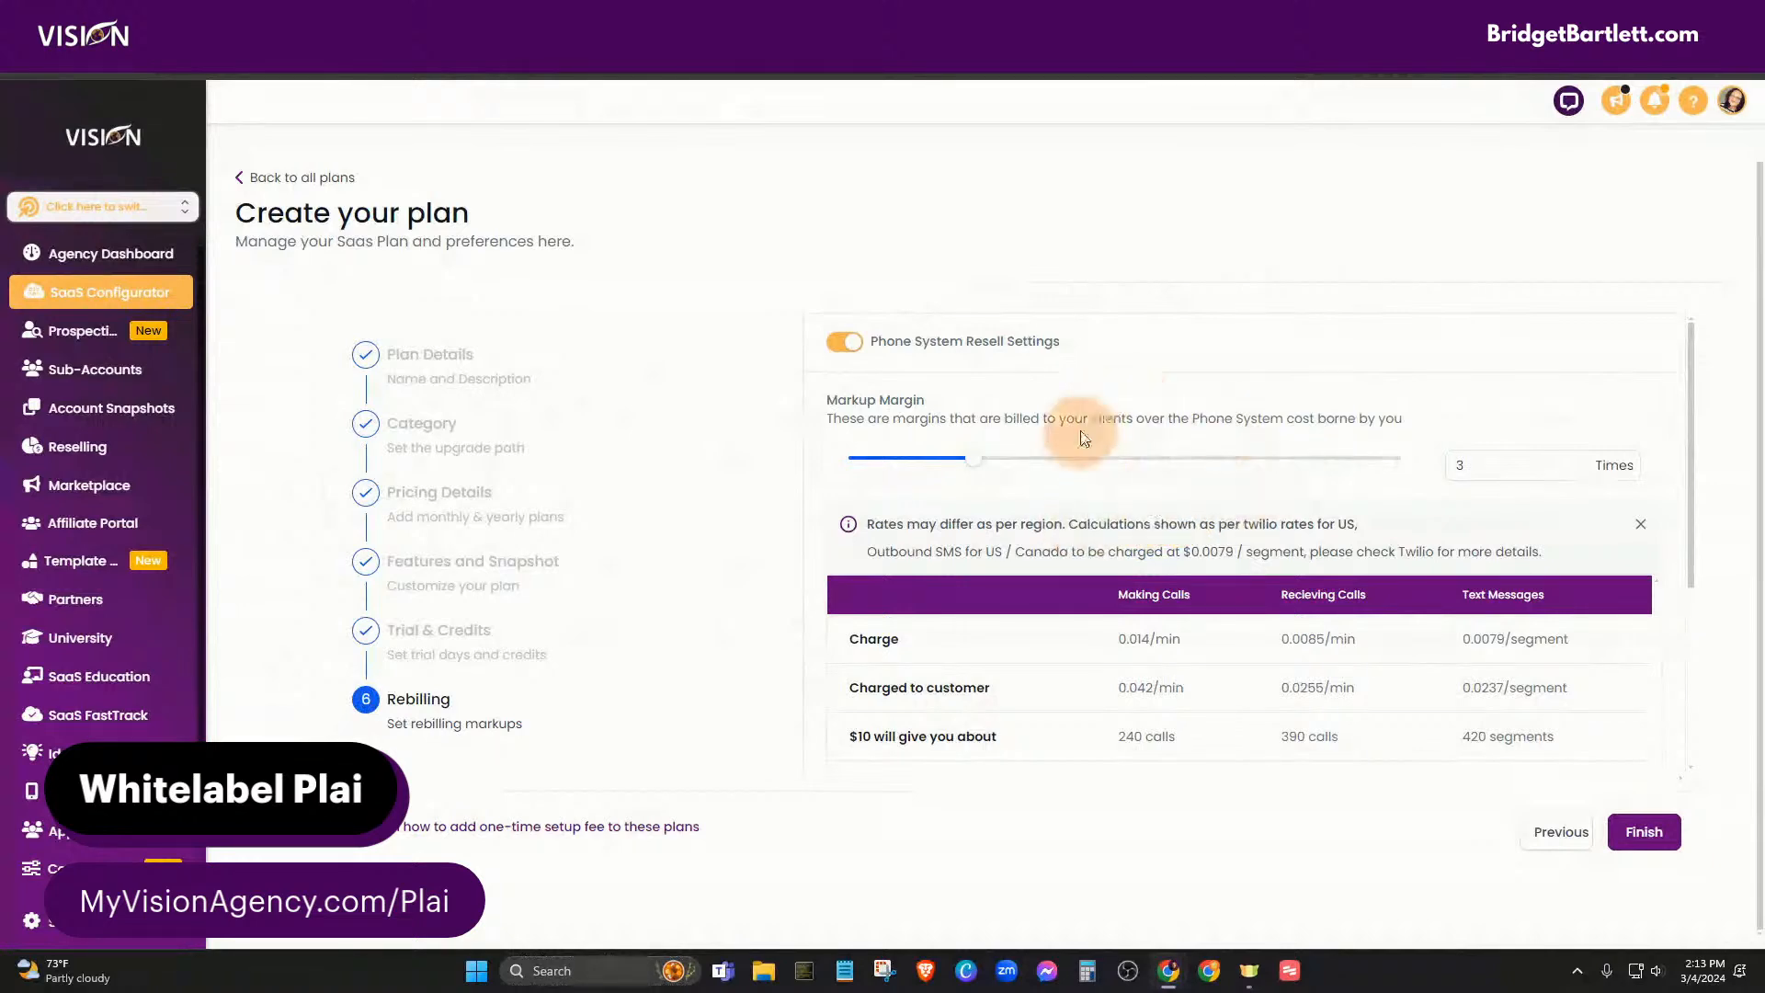
{"action": "scroll", "coordinate": [1195, 496], "scroll_direction": "down", "scroll_amount": 3}
{"action": "scroll", "coordinate": [1091, 599], "scroll_direction": "down", "scroll_amount": 2}
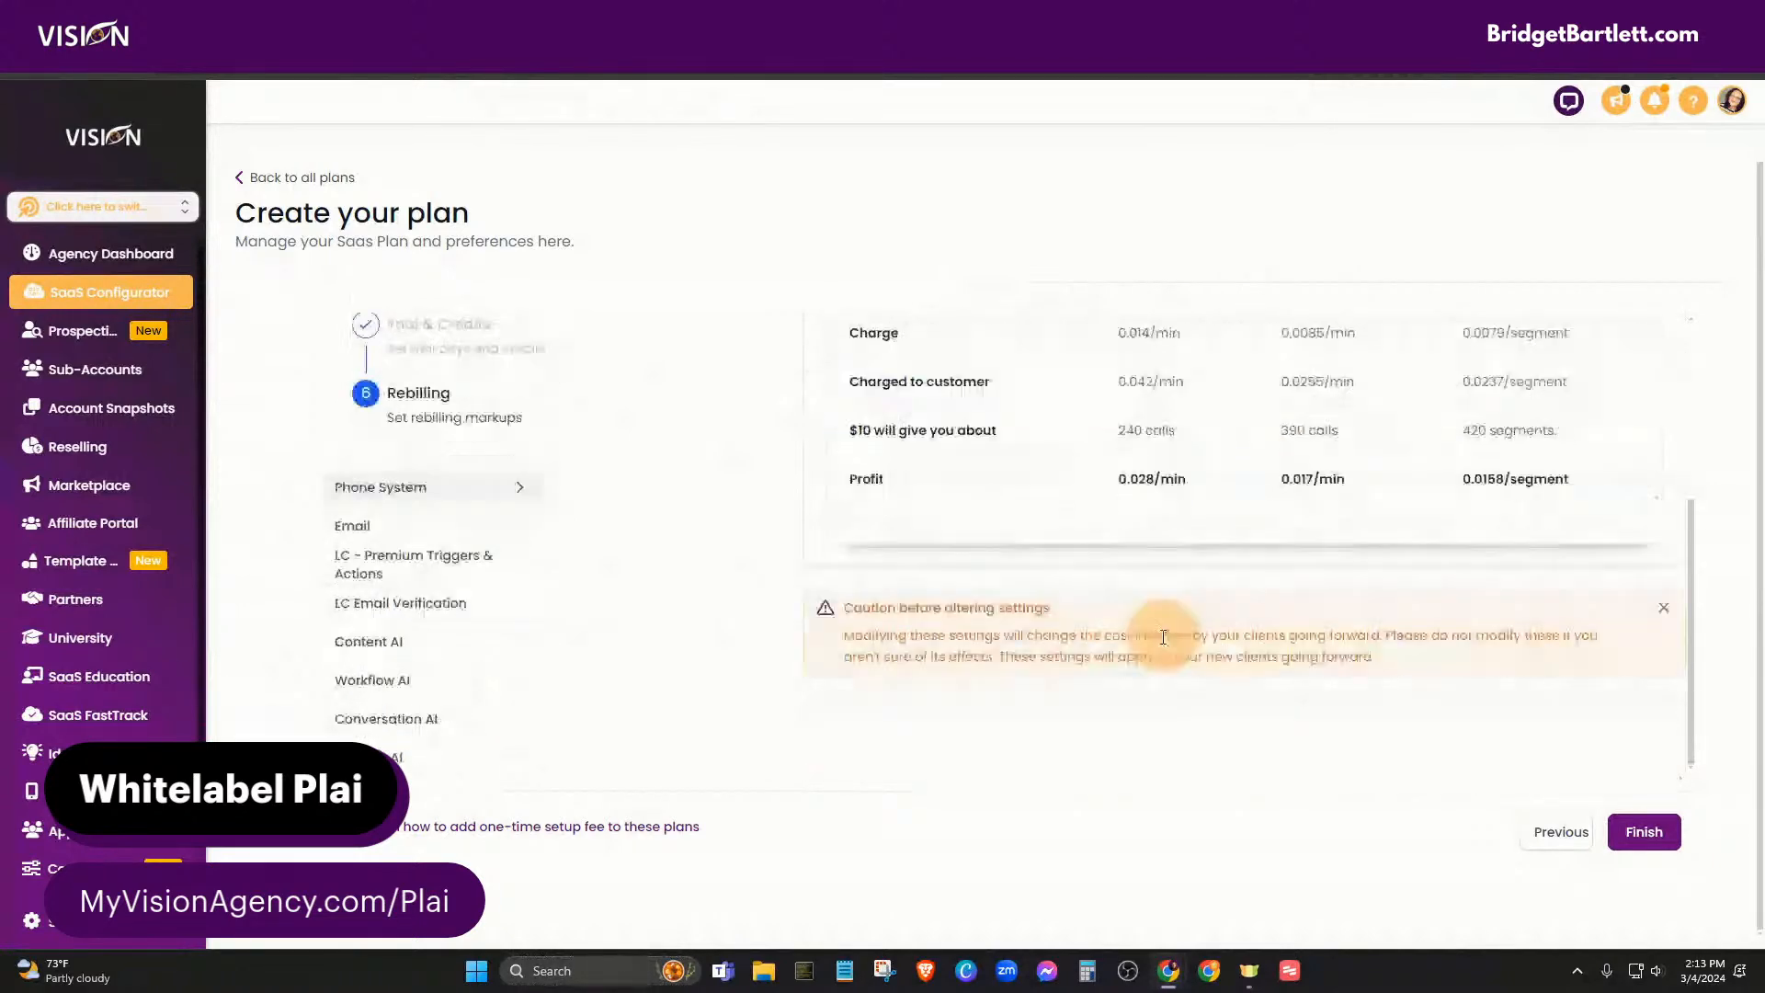
{"action": "scroll", "coordinate": [1000, 449], "scroll_direction": "up", "scroll_amount": 1}
{"action": "scroll", "coordinate": [1138, 511], "scroll_direction": "up", "scroll_amount": 3}
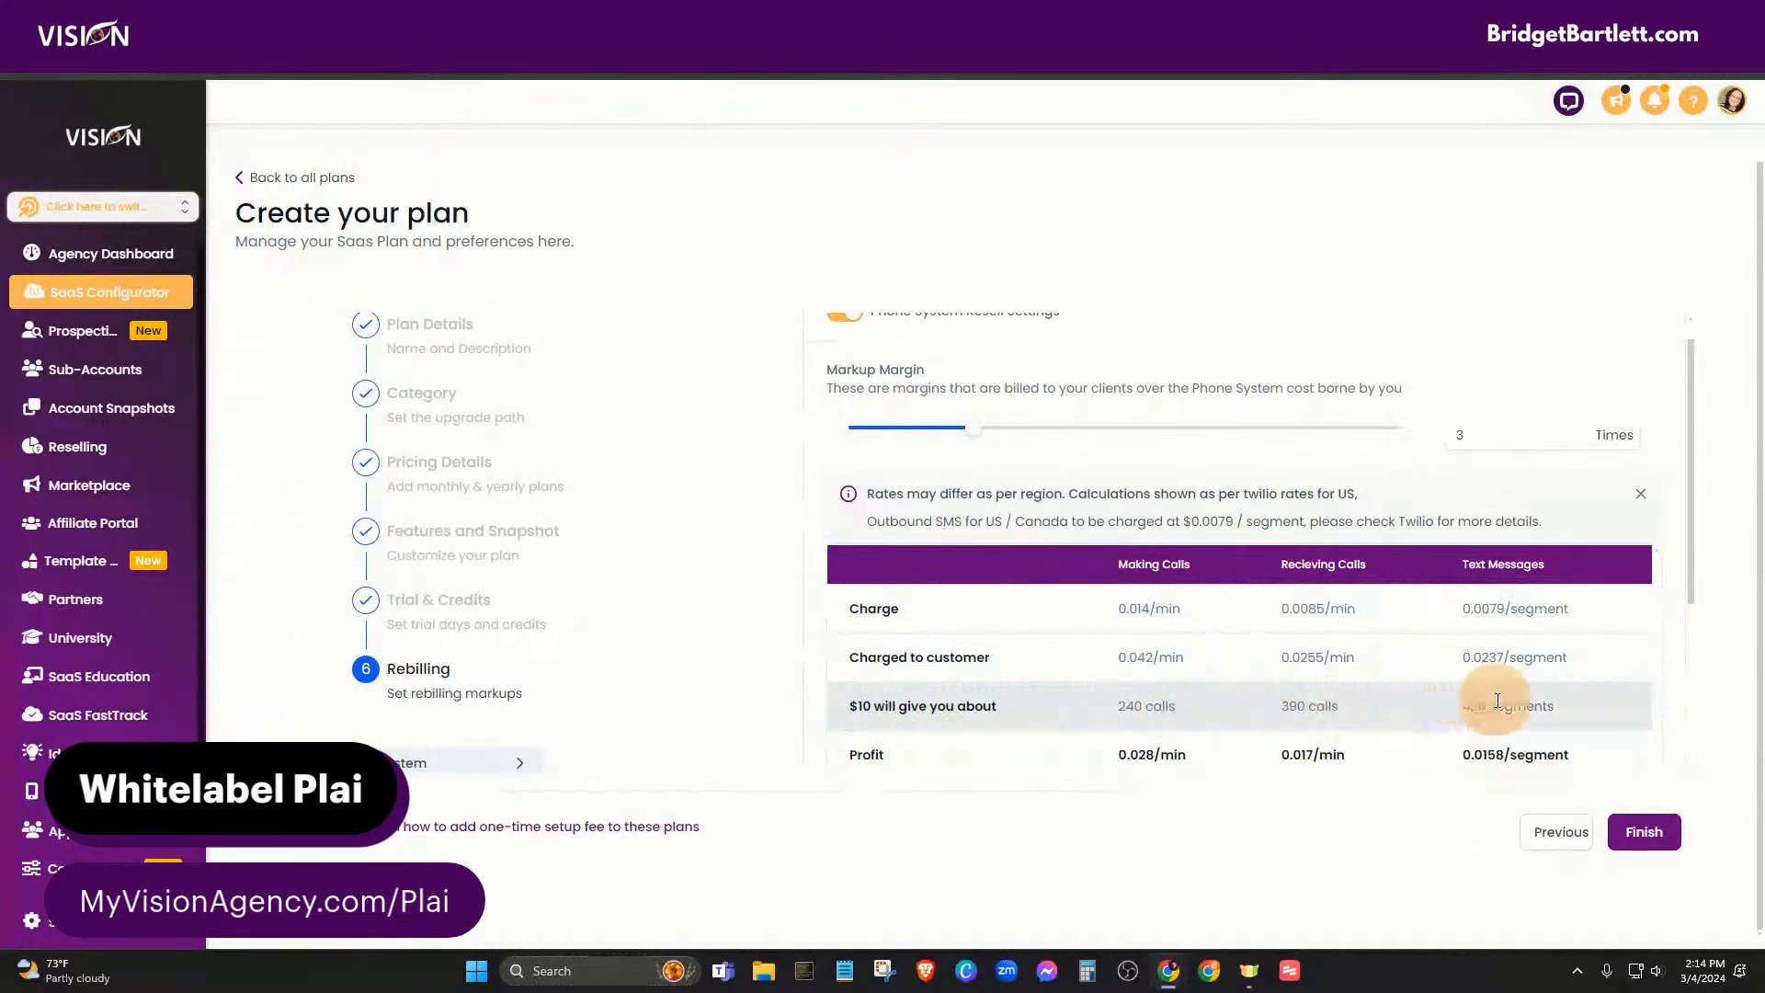
{"action": "scroll", "coordinate": [1470, 680], "scroll_direction": "down", "scroll_amount": 1}
{"action": "scroll", "coordinate": [1443, 674], "scroll_direction": "down", "scroll_amount": 2}
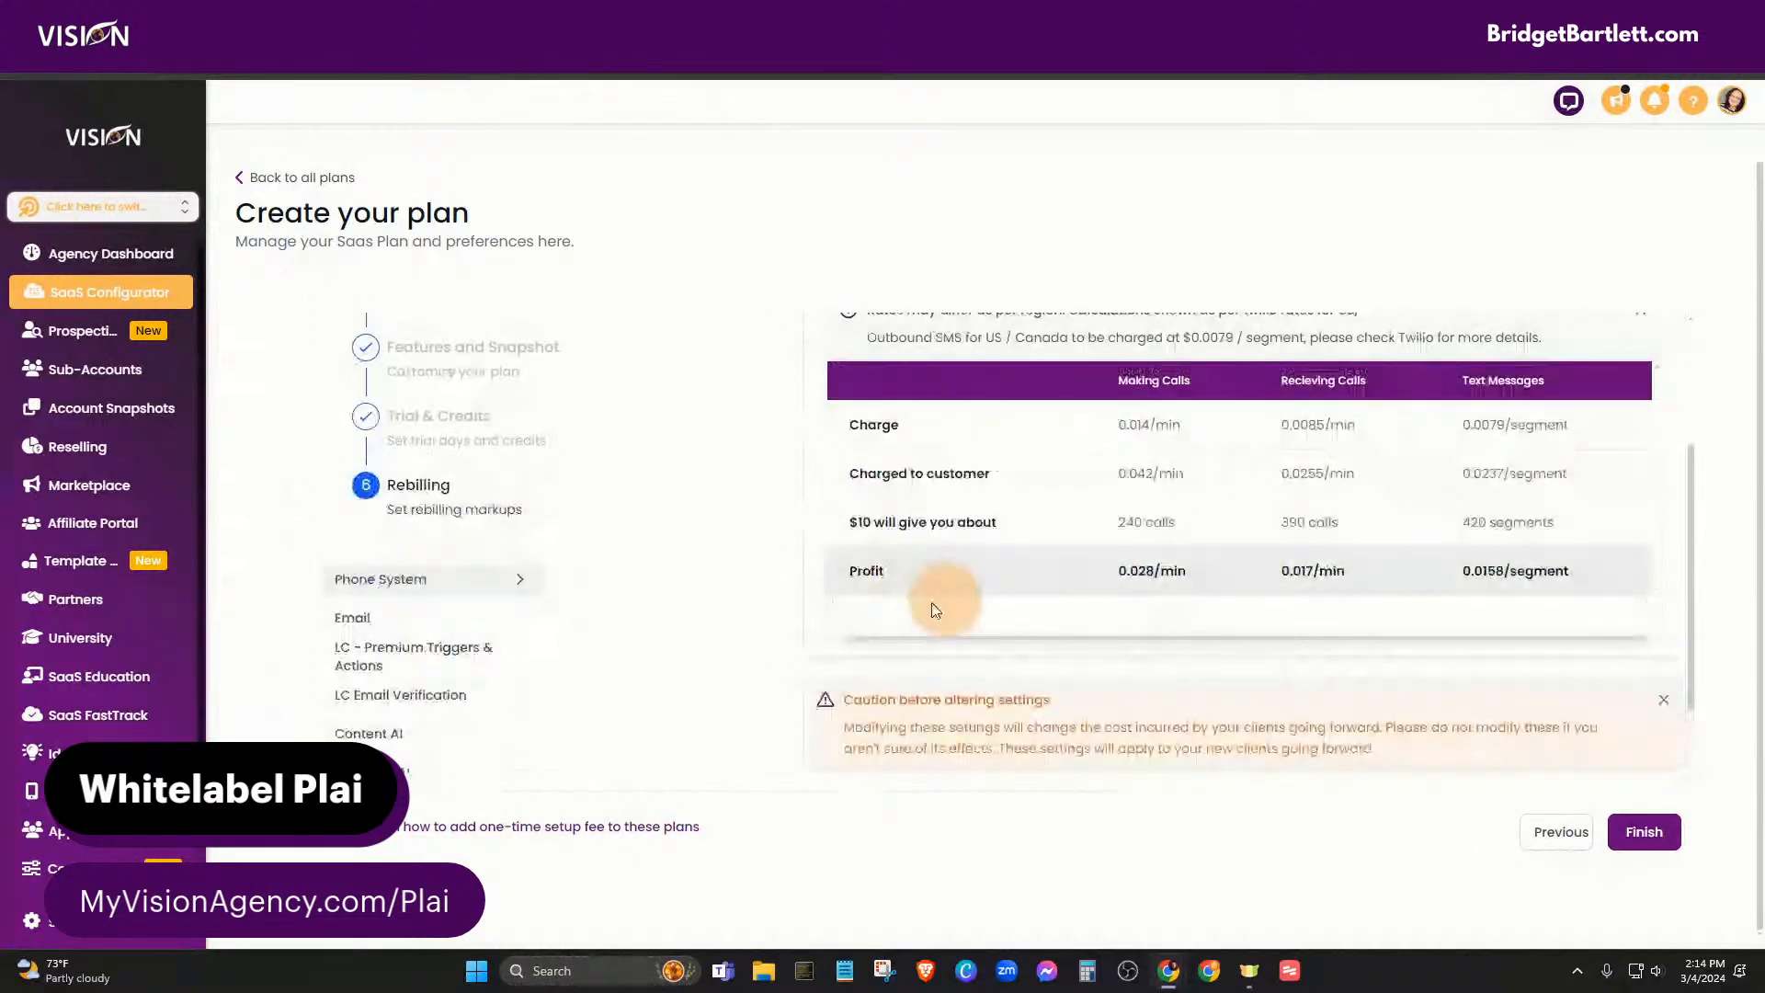
{"action": "scroll", "coordinate": [1267, 616], "scroll_direction": "up", "scroll_amount": 2}
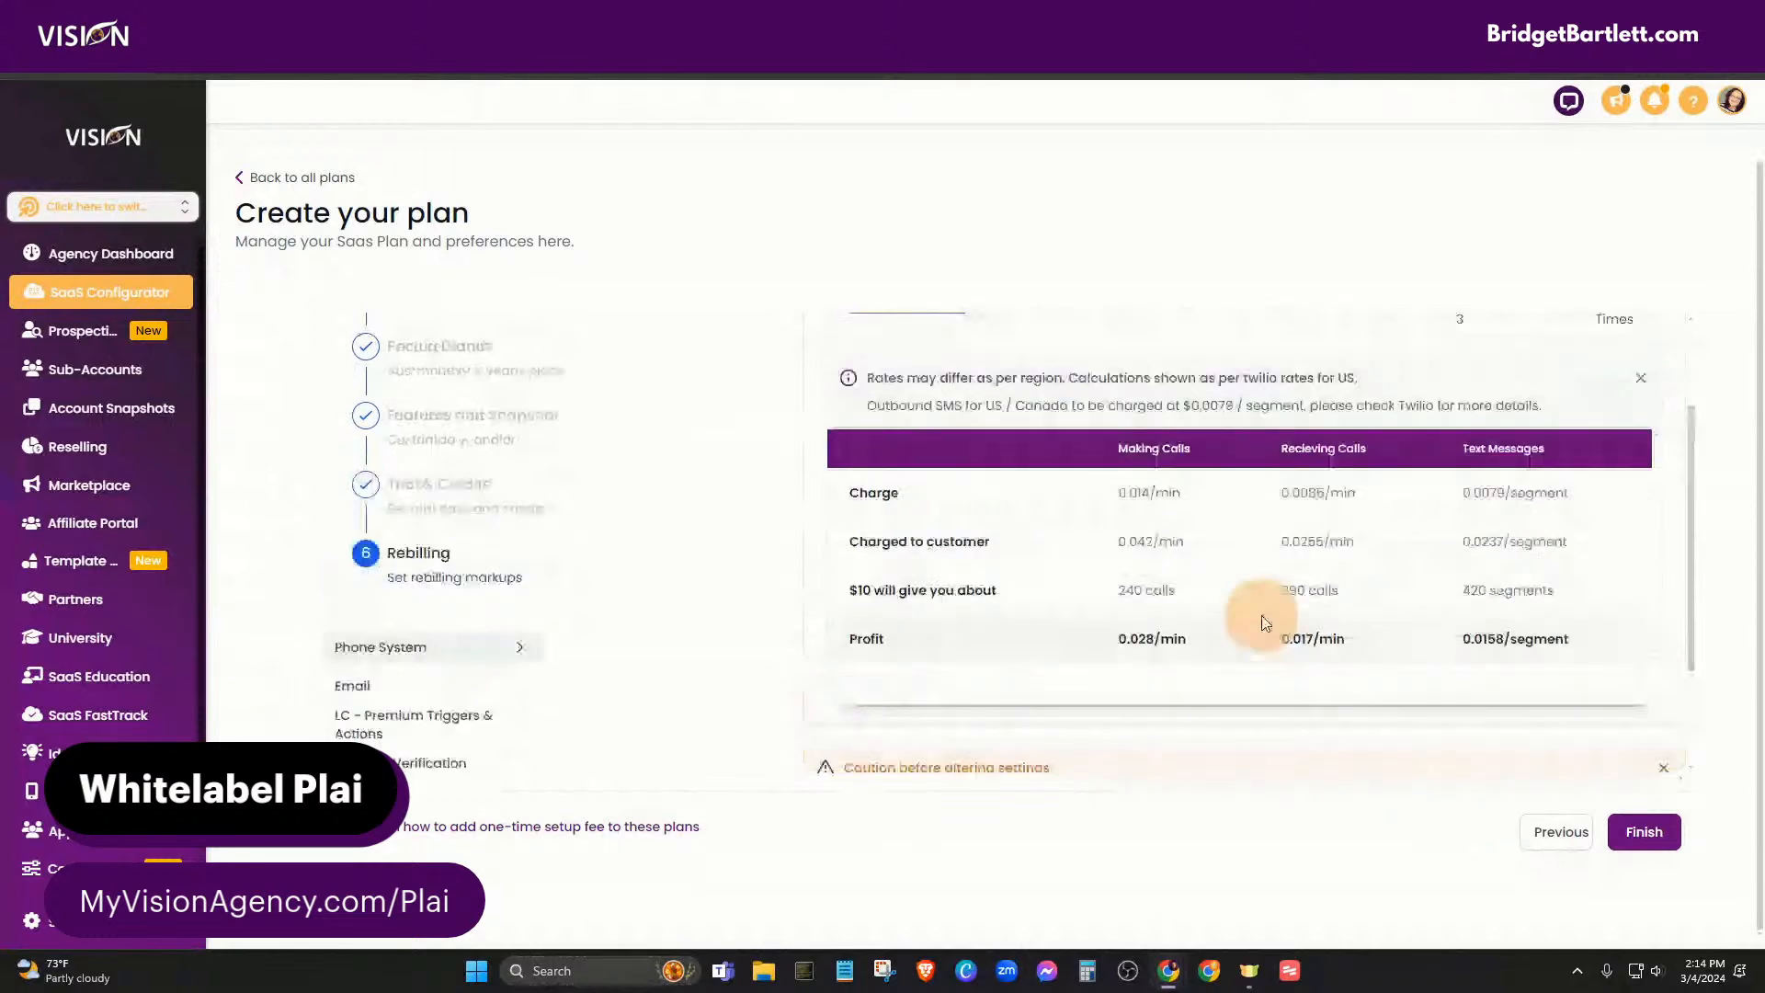
- Try a Phone System markup of about 6.5x, then settle back at 3x
{"action": "left_click_drag", "start_coordinate": [972, 428], "coordinate": [1182, 443]}
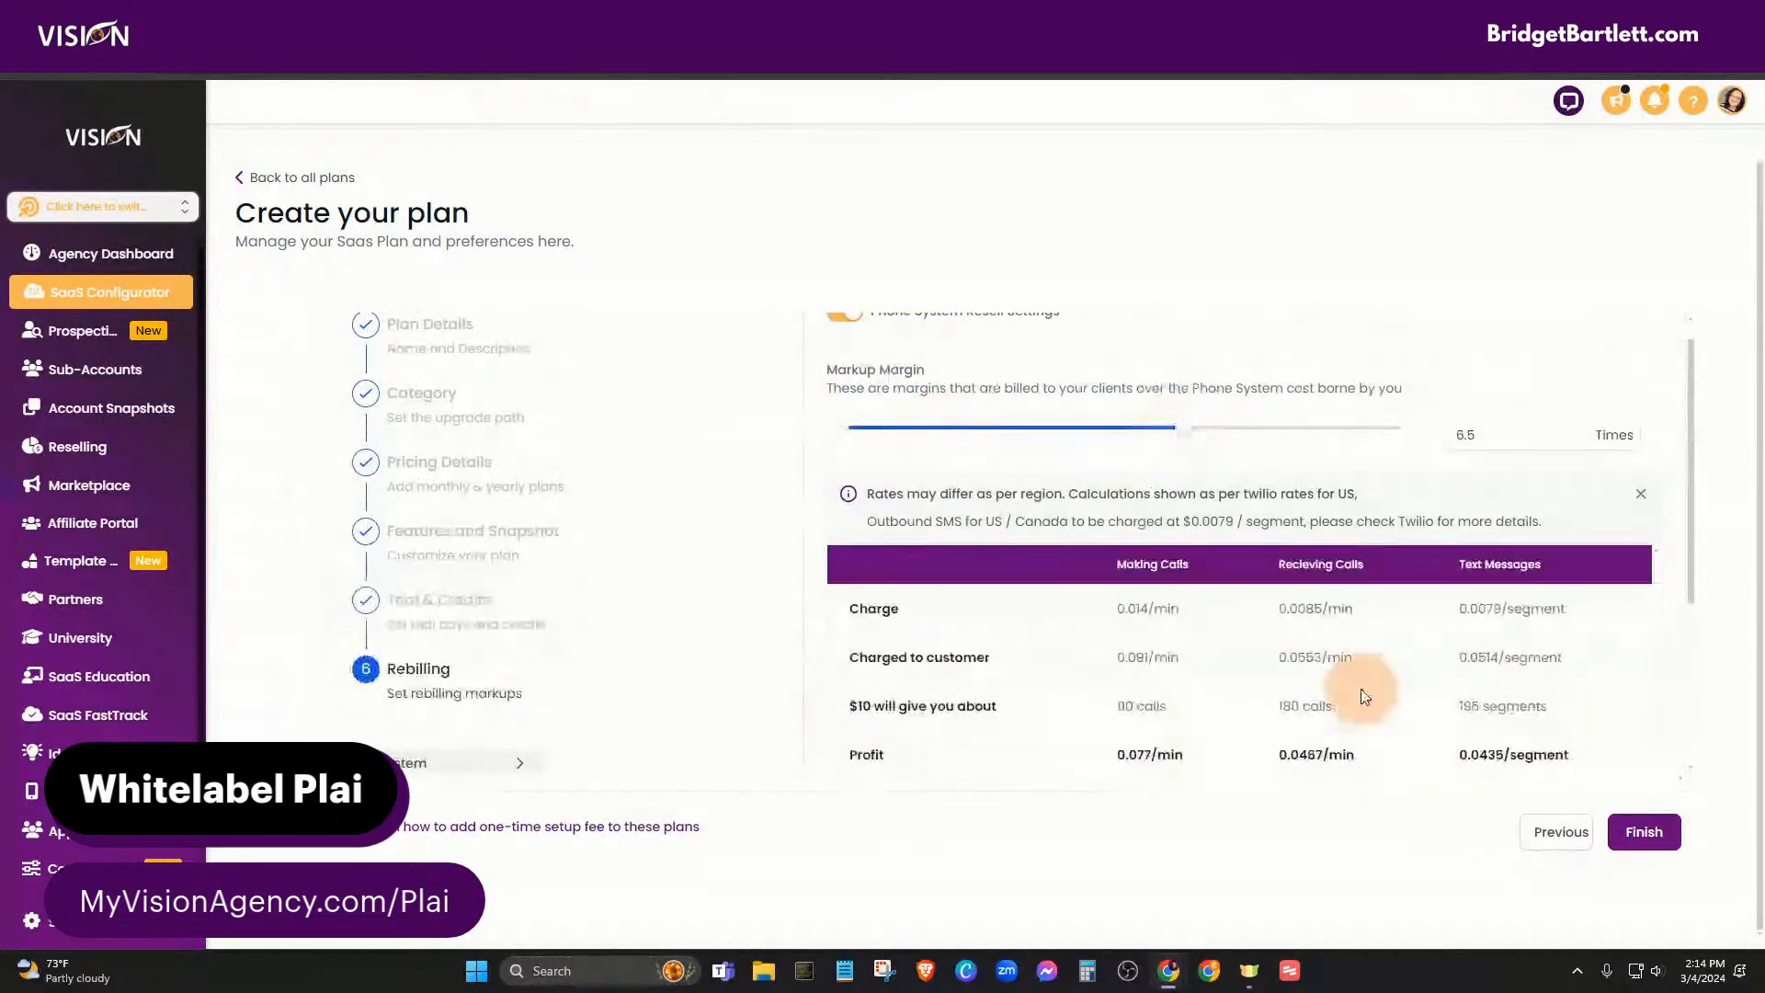
{"action": "scroll", "coordinate": [1221, 654], "scroll_direction": "down", "scroll_amount": 1}
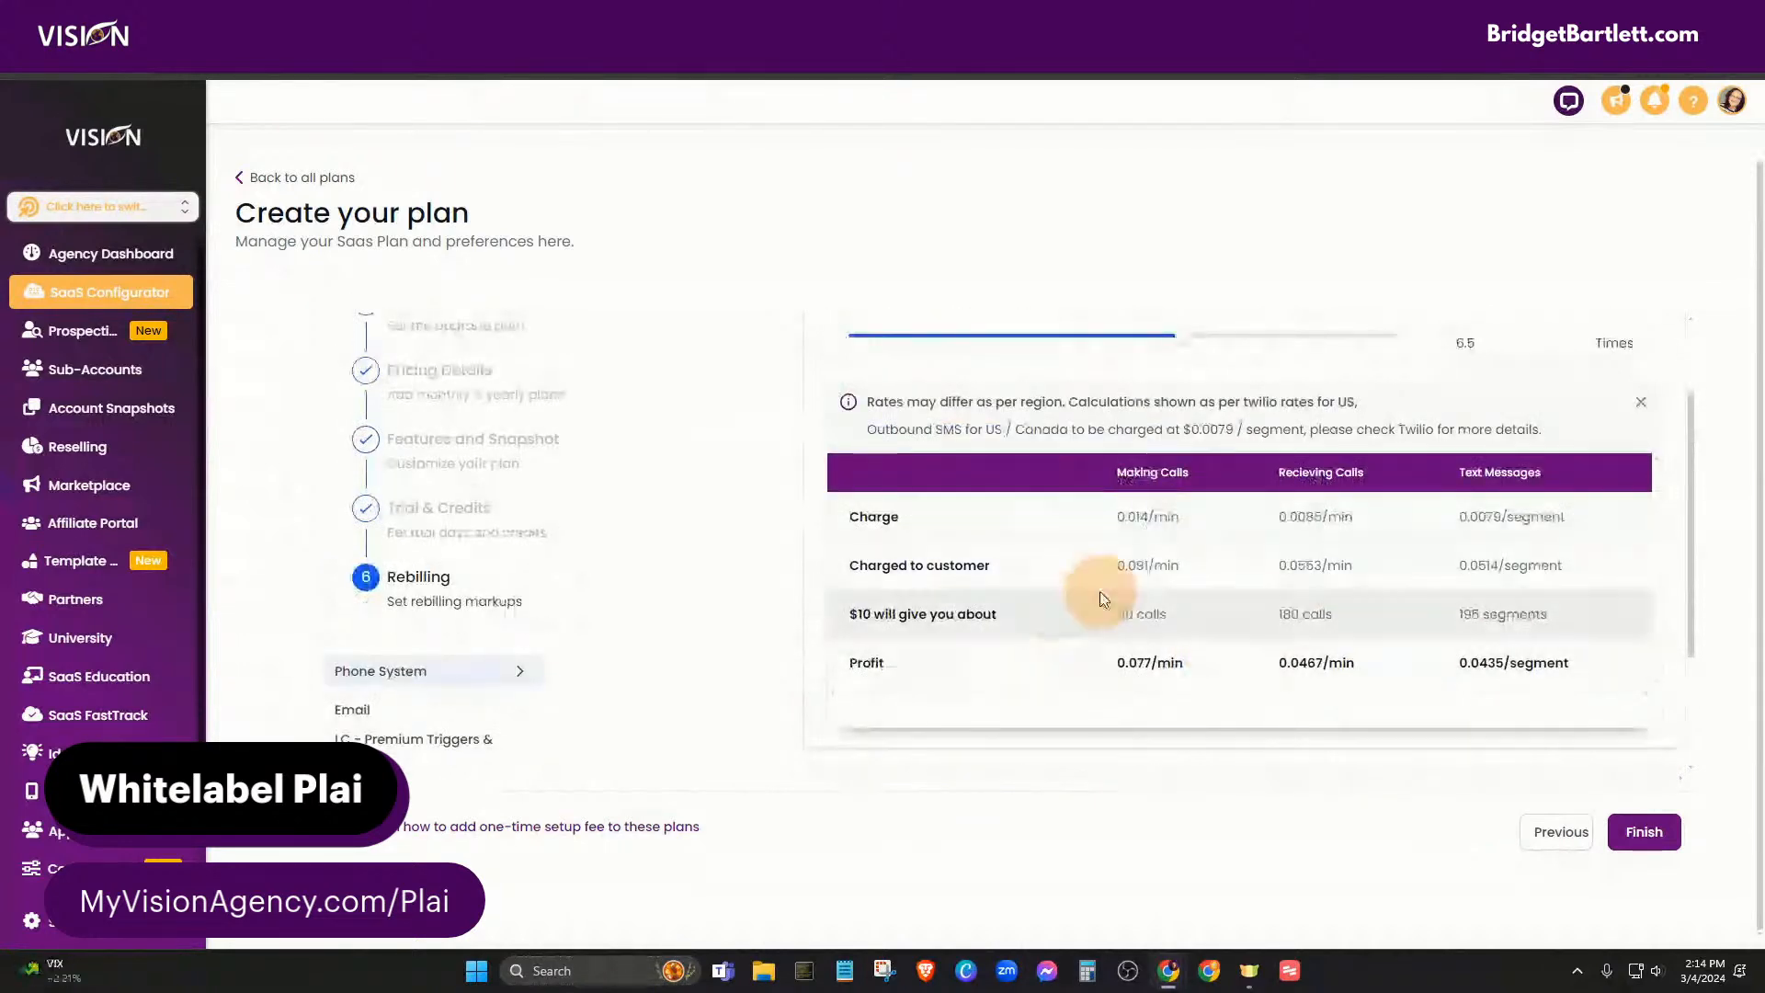
{"action": "mouse_move", "coordinate": [1182, 343]}
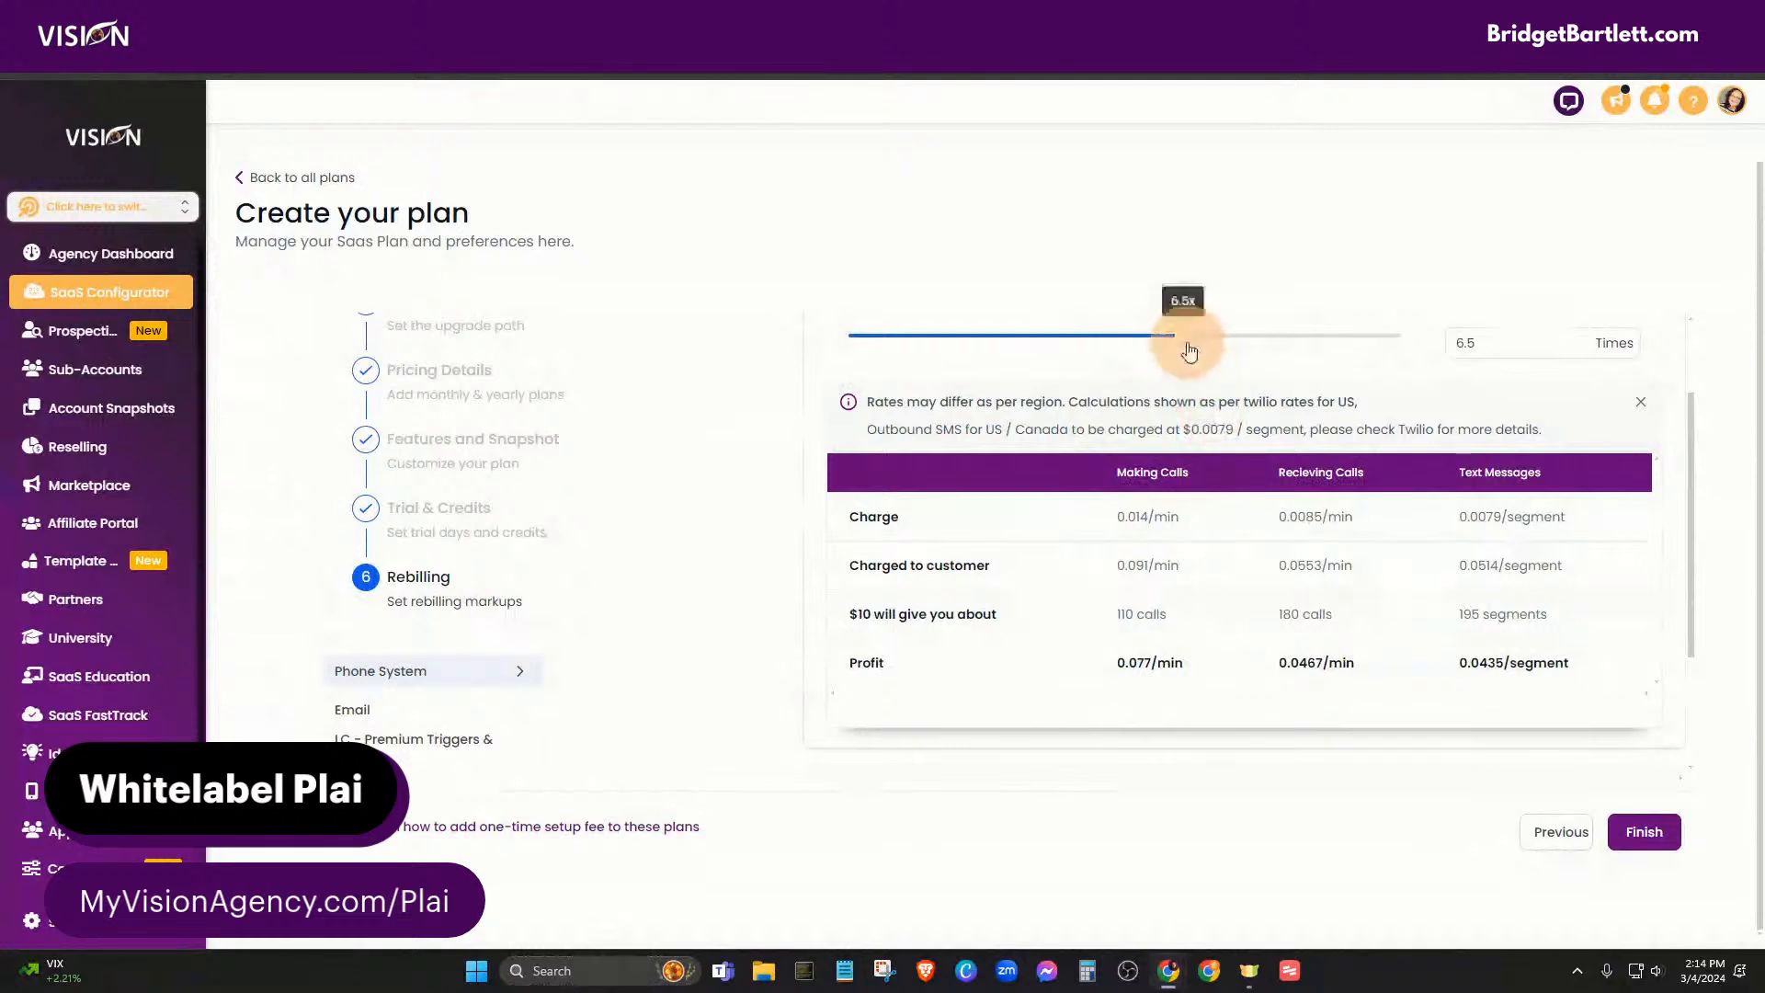
{"action": "left_click_drag", "start_coordinate": [1183, 343], "coordinate": [974, 335]}
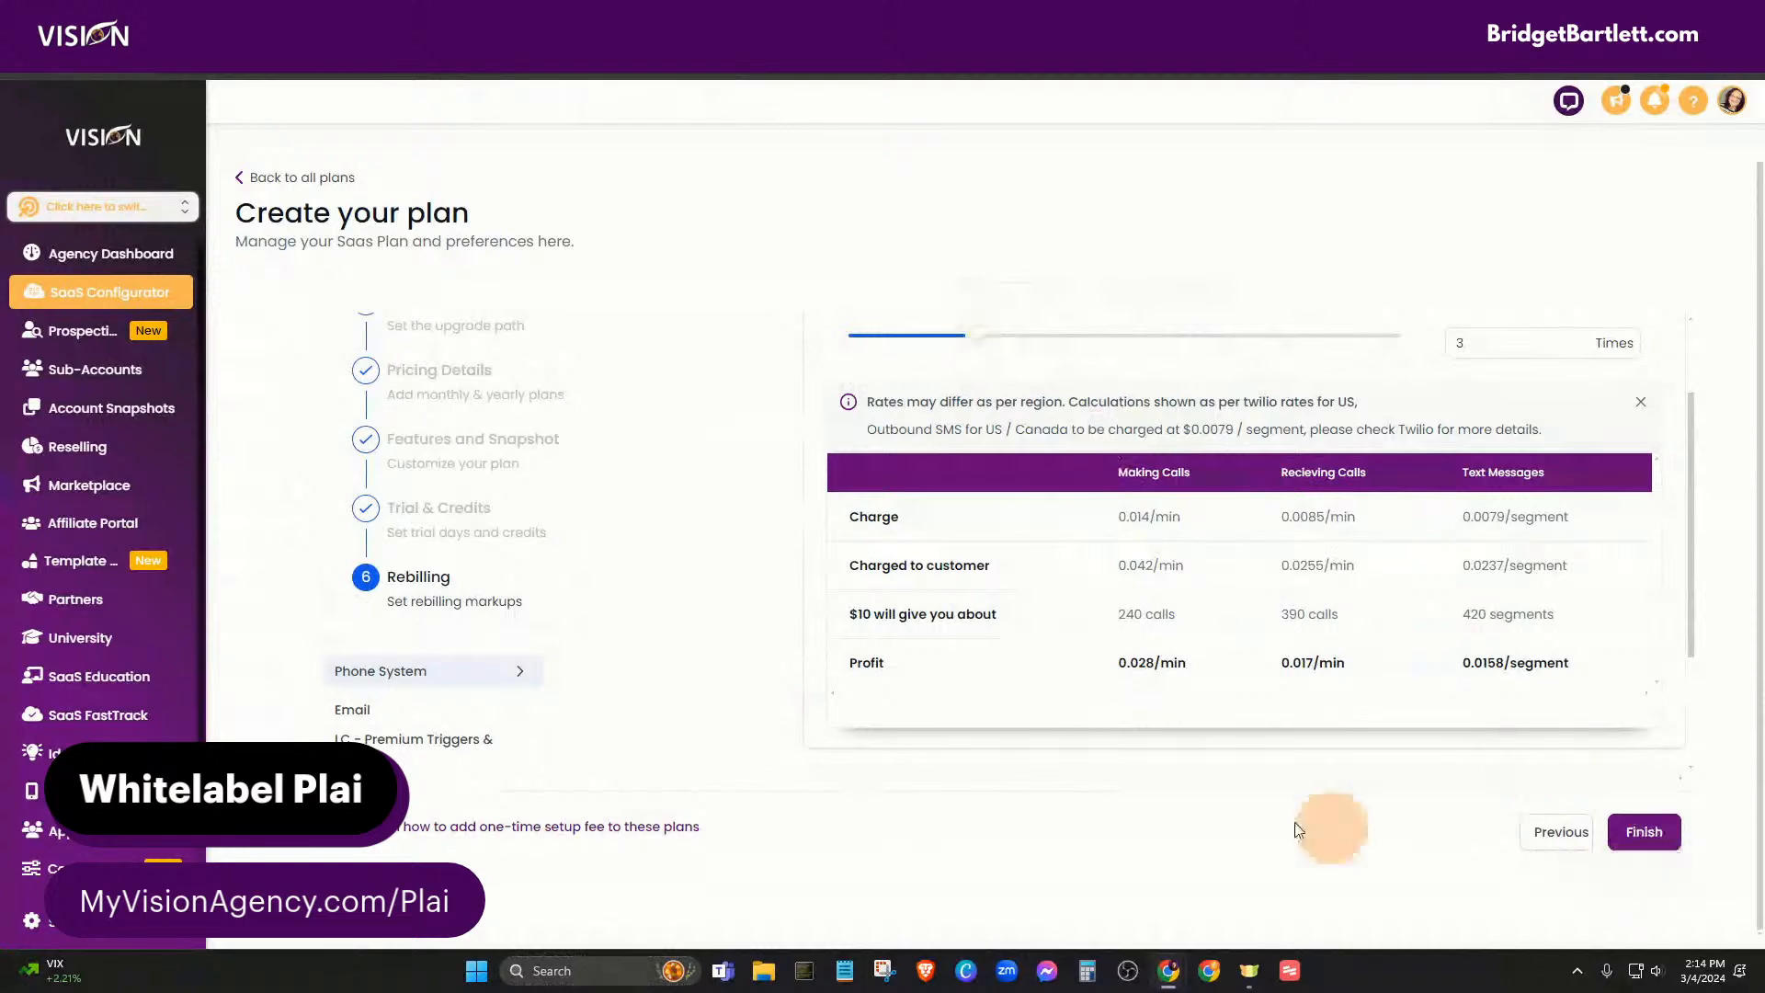
- Set the Email markup margin to 3x, charging $0.002 per email for $0.0014 profit
{"action": "scroll", "coordinate": [515, 625], "scroll_direction": "down", "scroll_amount": 2}
{"action": "left_click", "coordinate": [366, 540]}
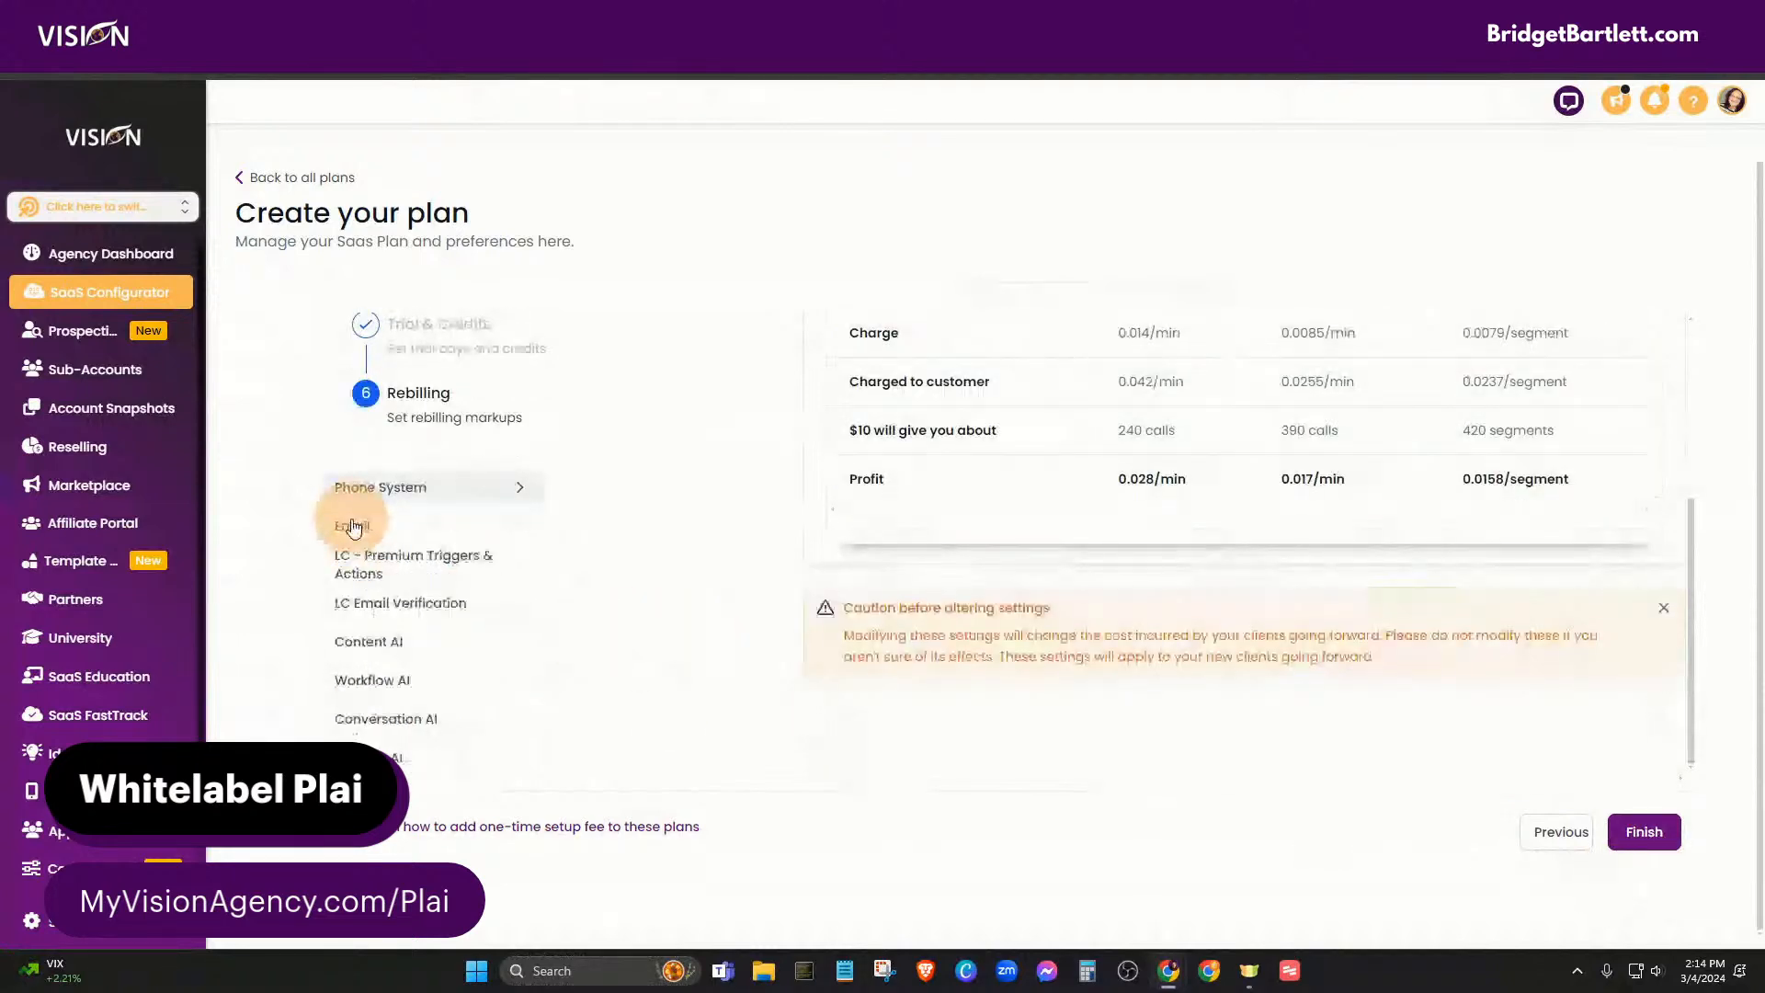
{"action": "scroll", "coordinate": [915, 611], "scroll_direction": "up", "scroll_amount": 3}
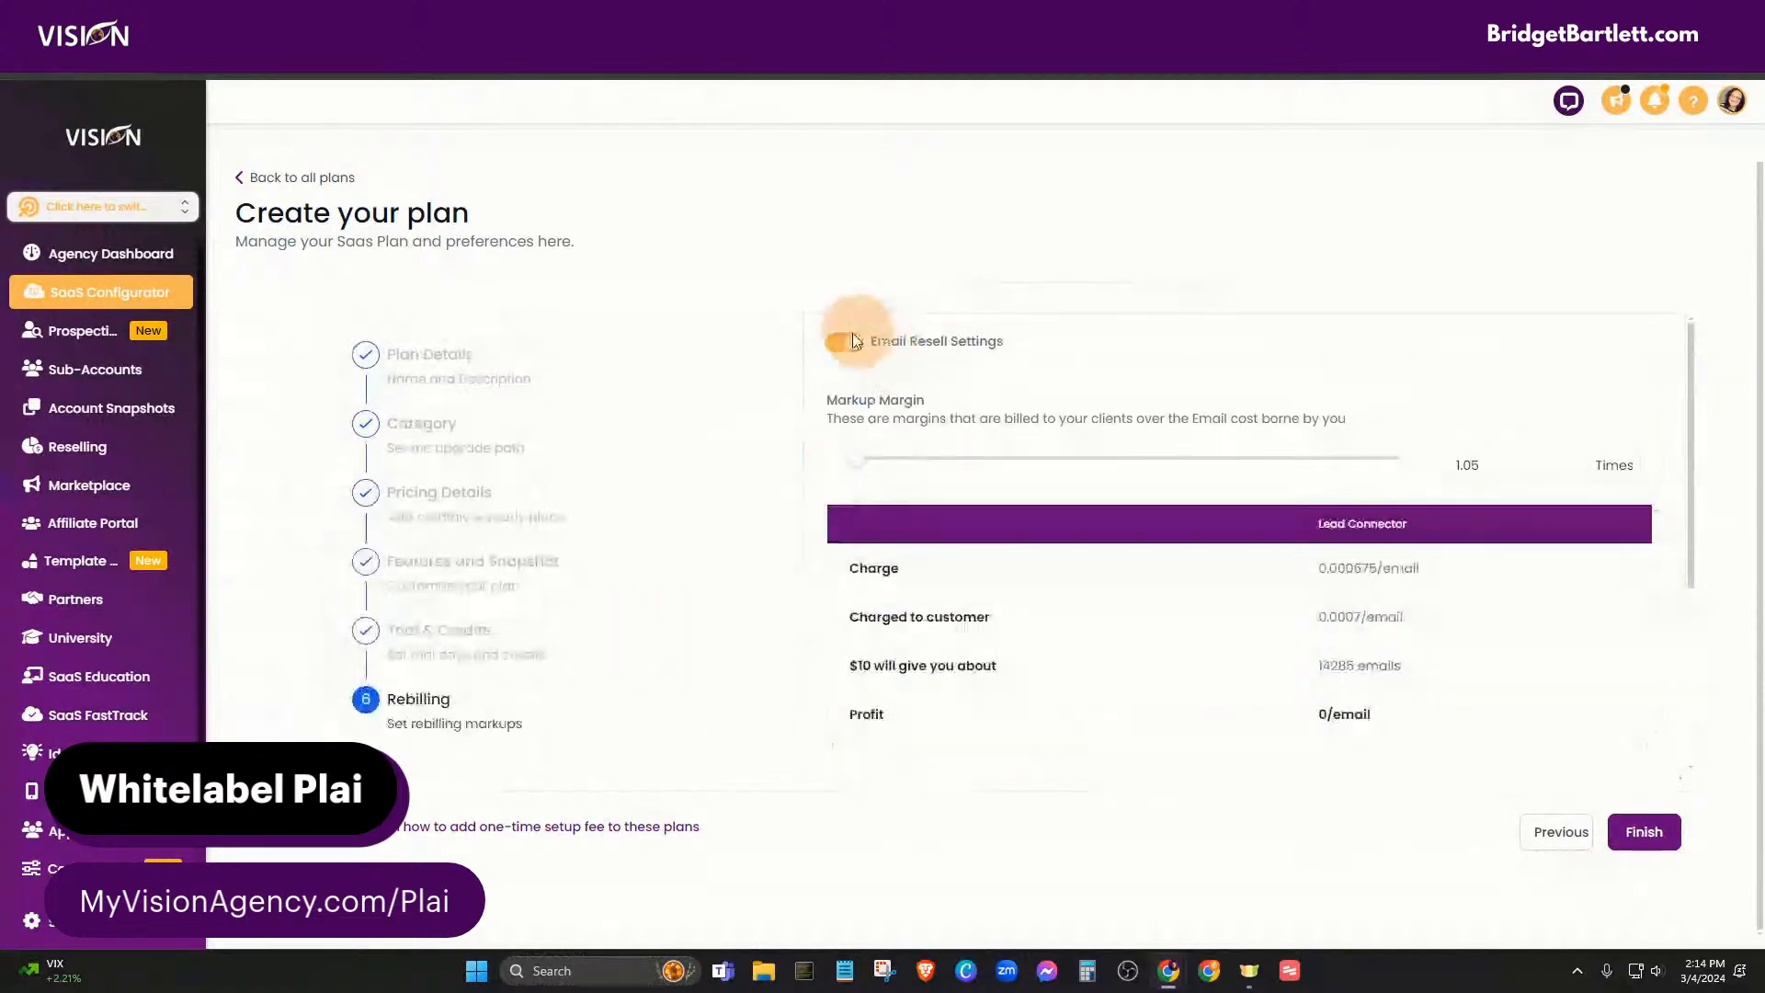
{"action": "mouse_move", "coordinate": [868, 467]}
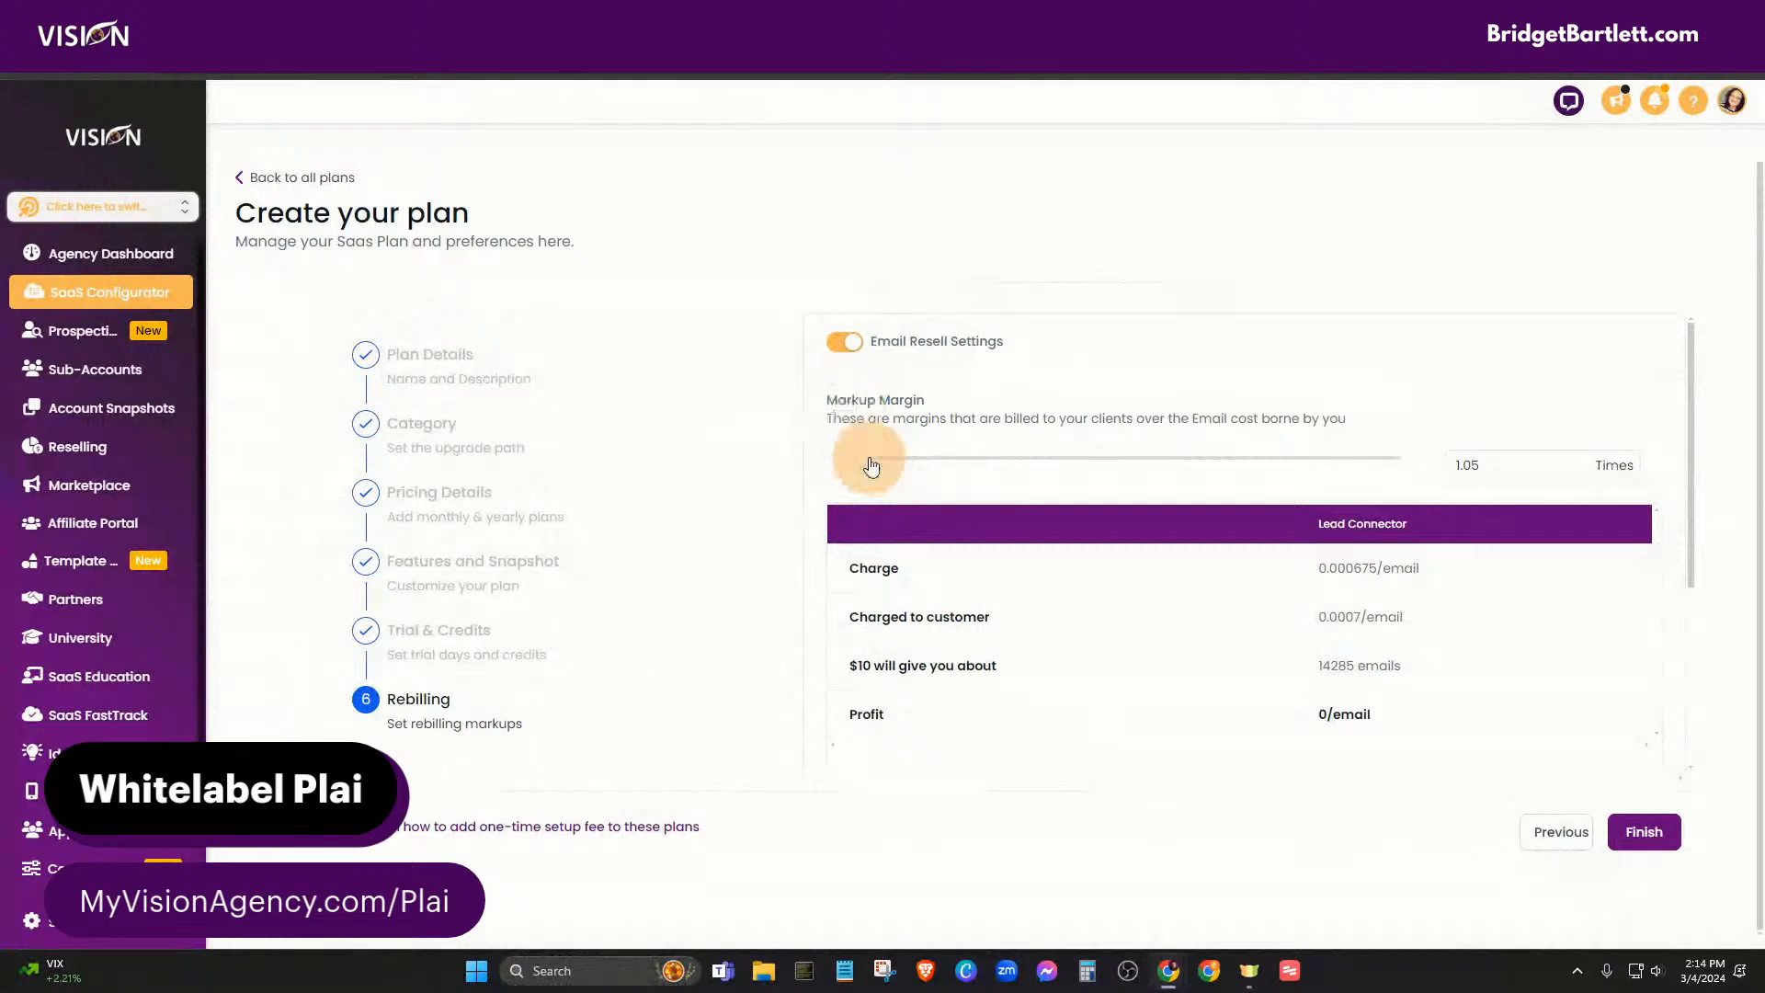
{"action": "left_click_drag", "start_coordinate": [871, 466], "coordinate": [976, 466]}
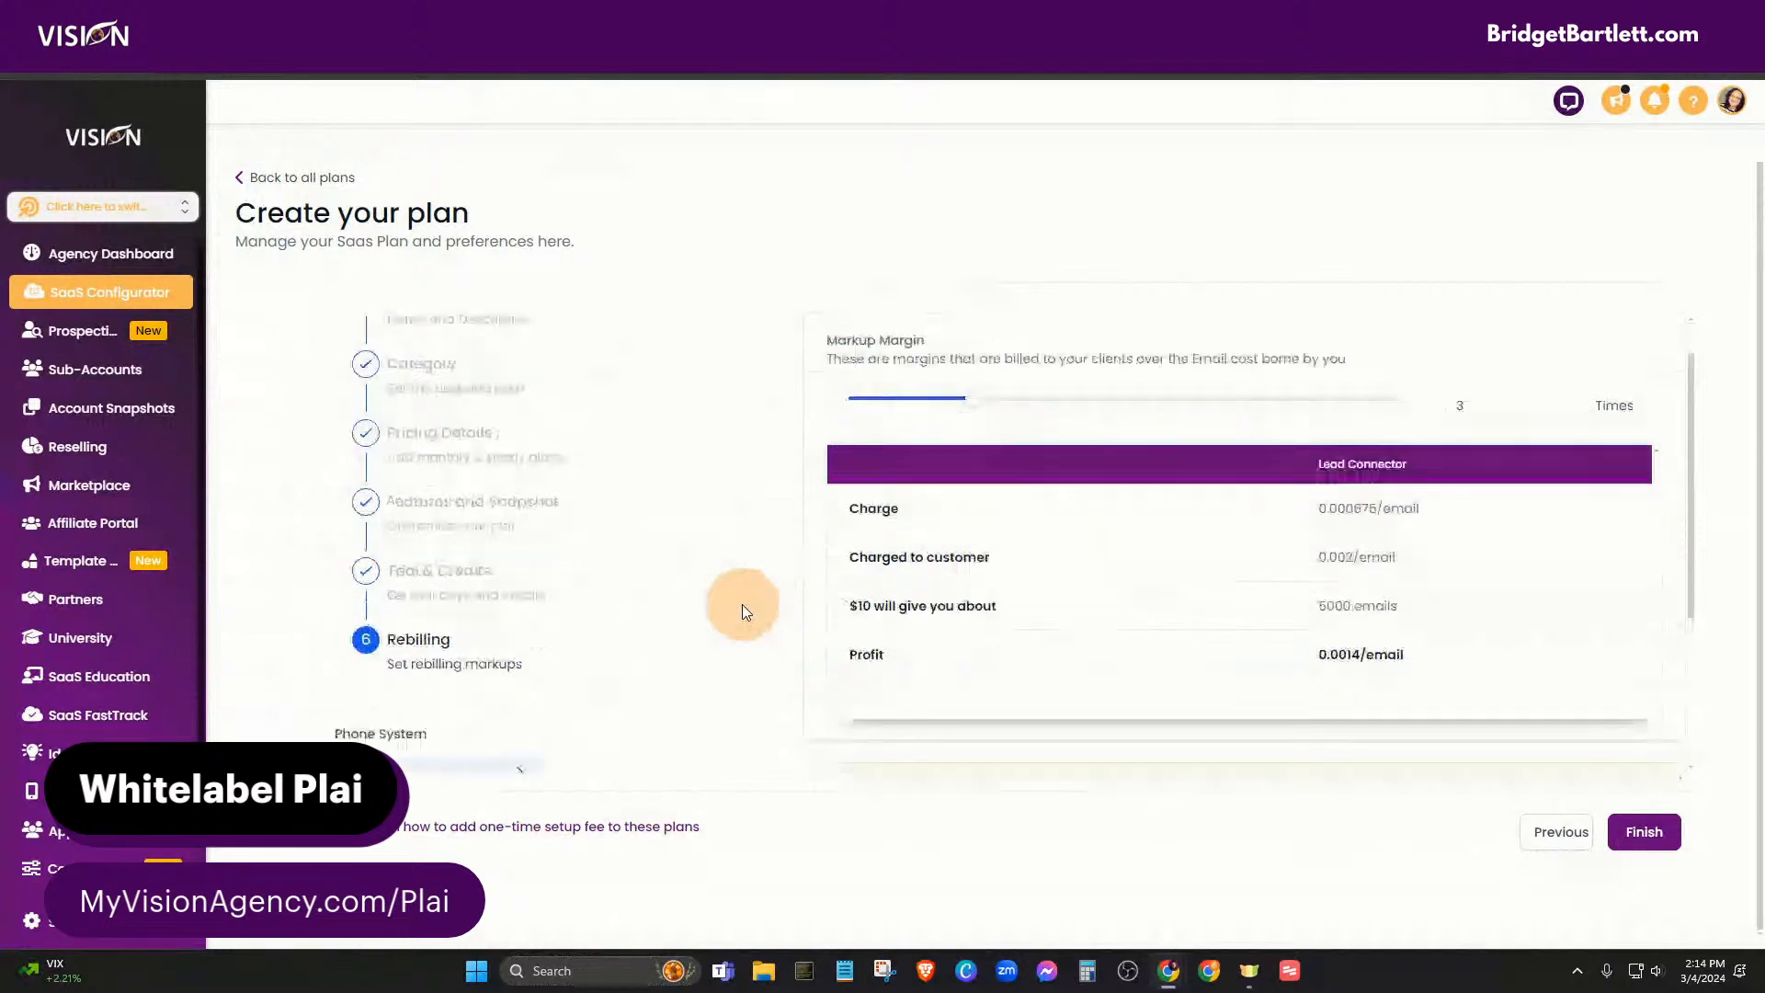
{"action": "scroll", "coordinate": [742, 606], "scroll_direction": "down", "scroll_amount": 3}
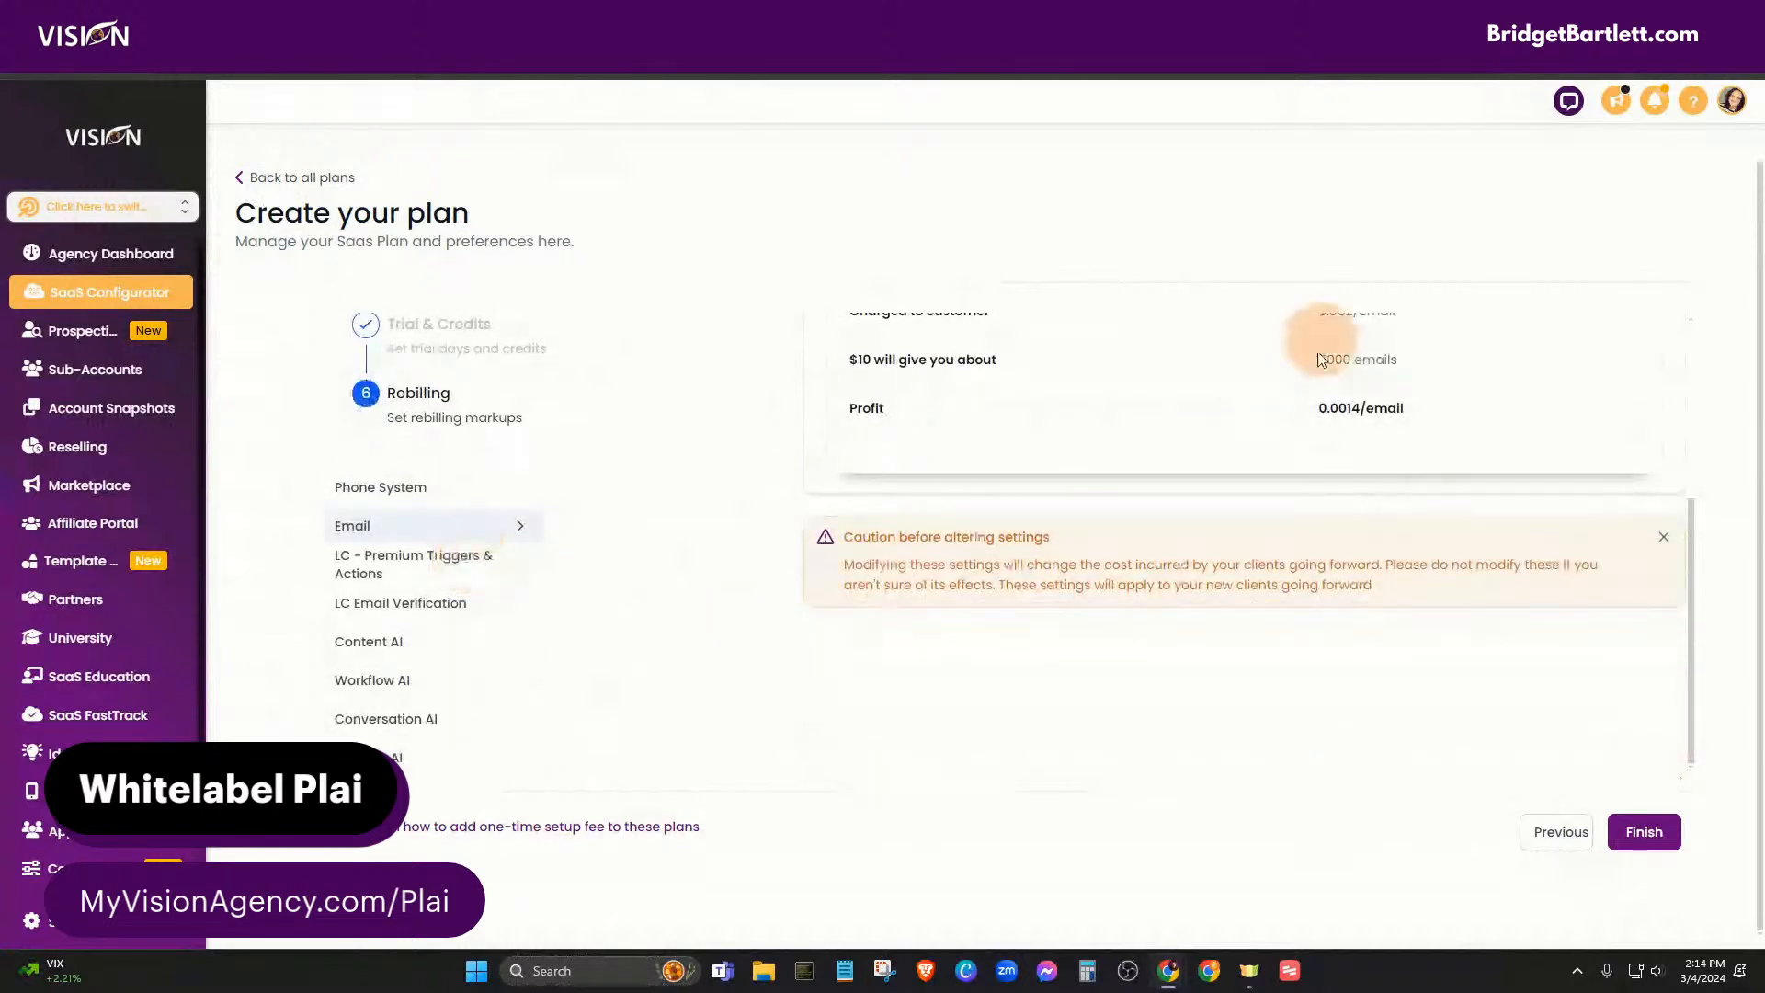
{"action": "scroll", "coordinate": [1259, 550], "scroll_direction": "up", "scroll_amount": 3}
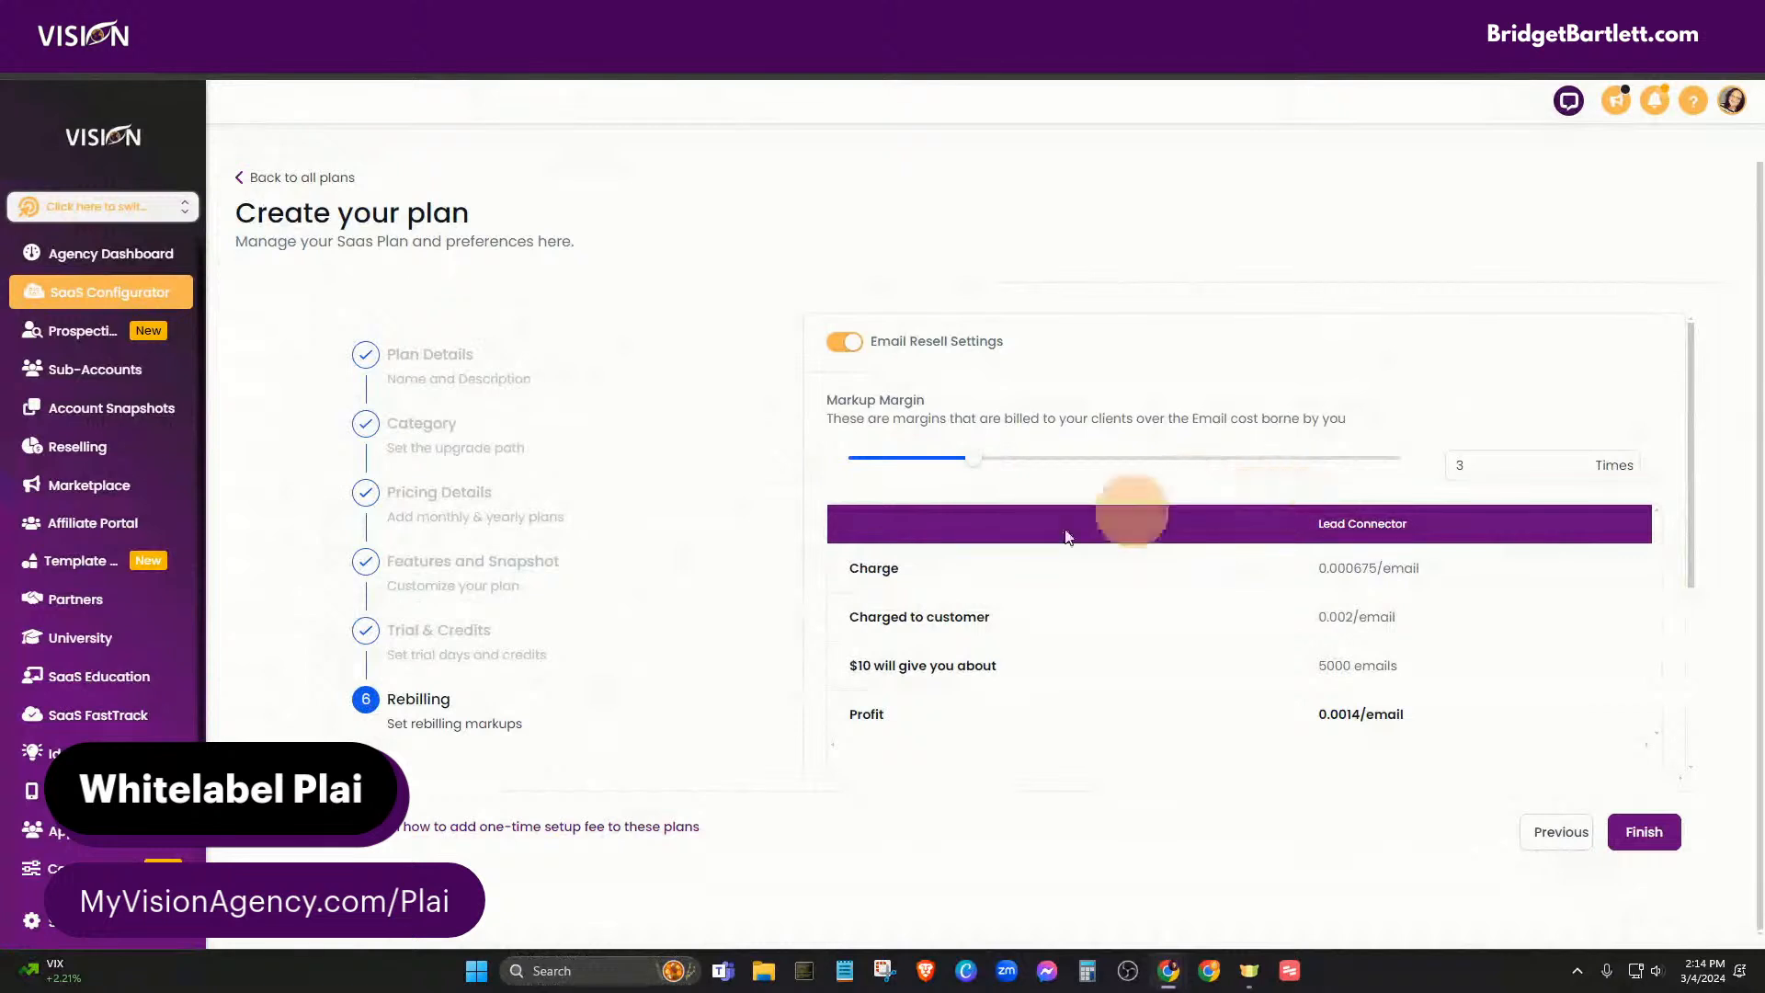
{"action": "scroll", "coordinate": [634, 703], "scroll_direction": "down", "scroll_amount": 3}
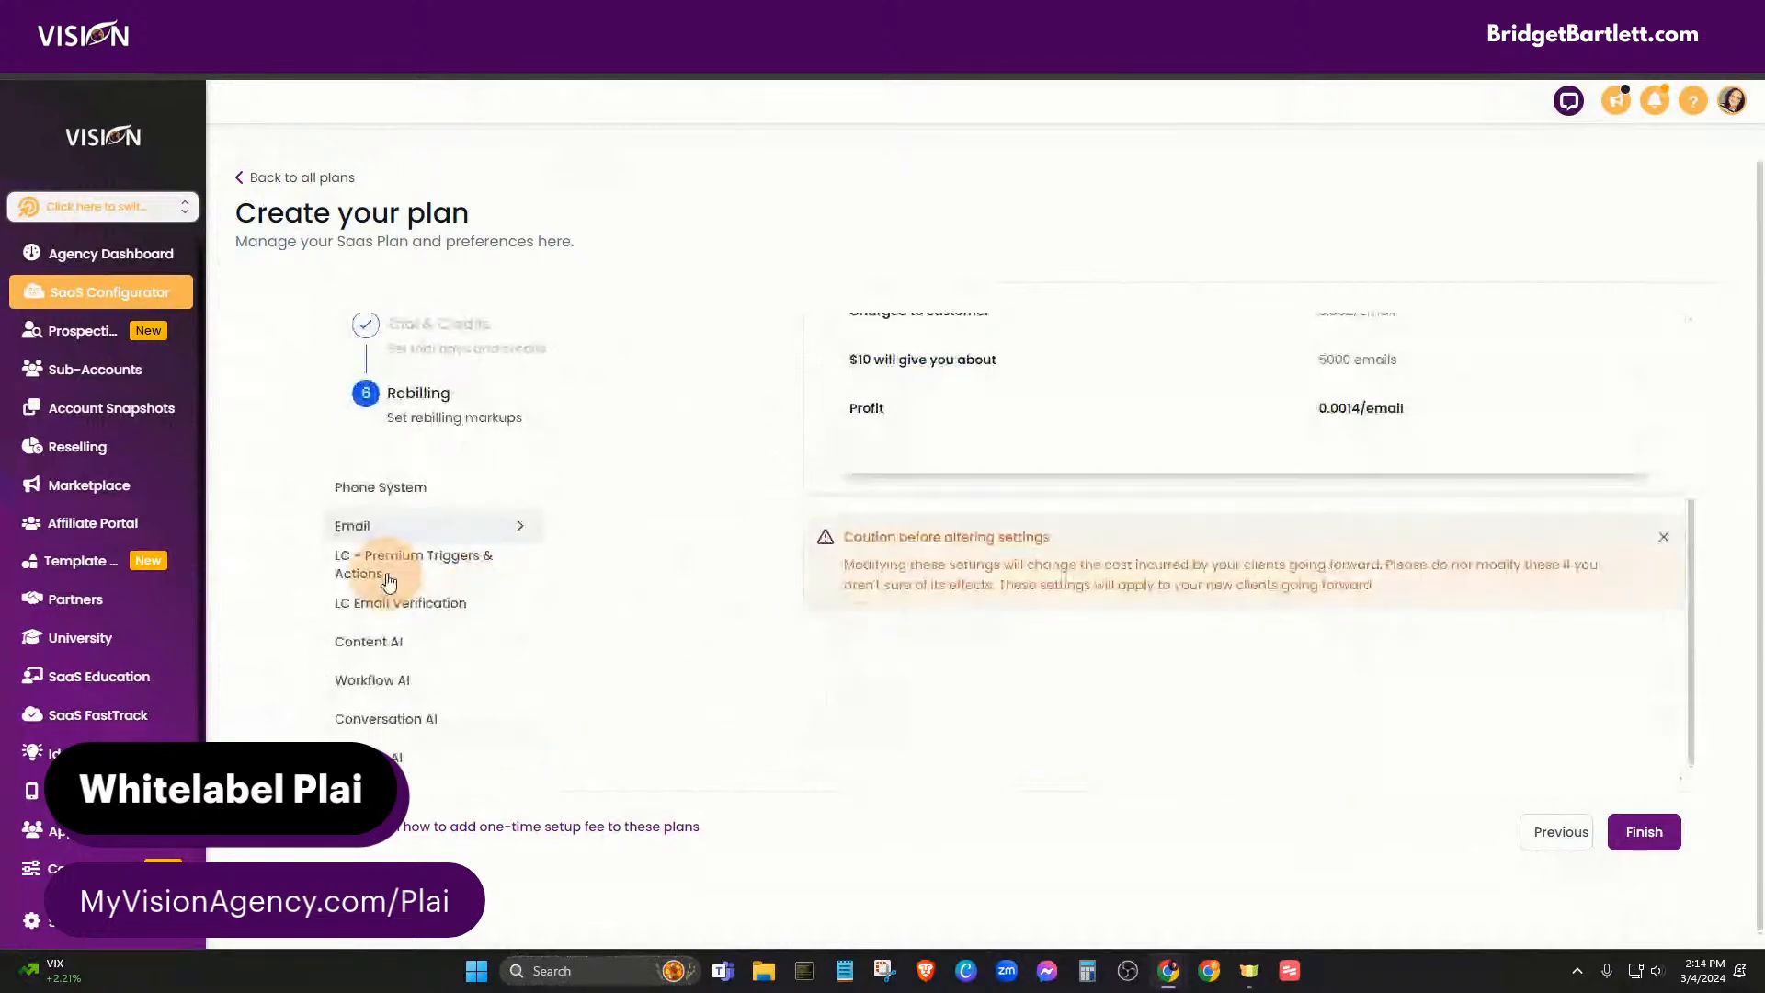
- Set the Premium Triggers & Actions, Email Verification and Content AI markup margins each to 3x
{"action": "left_click", "coordinate": [386, 571]}
{"action": "scroll", "coordinate": [634, 680], "scroll_direction": "up", "scroll_amount": 3}
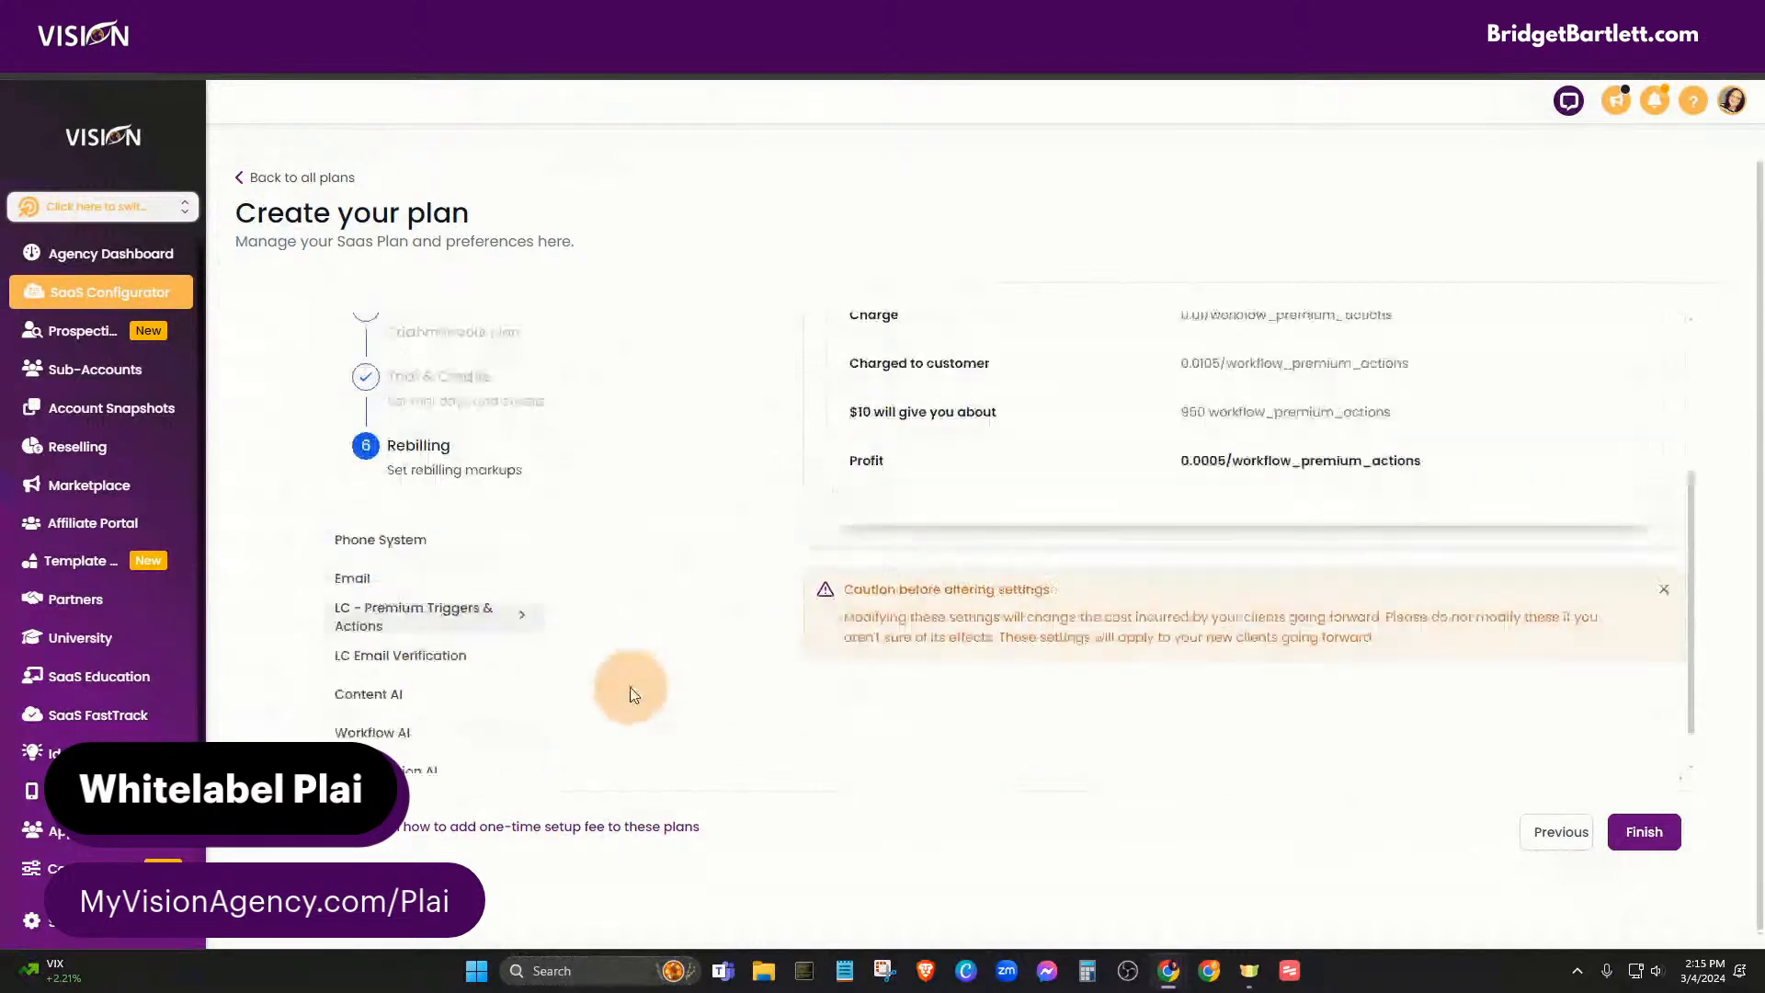
{"action": "left_click_drag", "start_coordinate": [851, 458], "coordinate": [969, 460]}
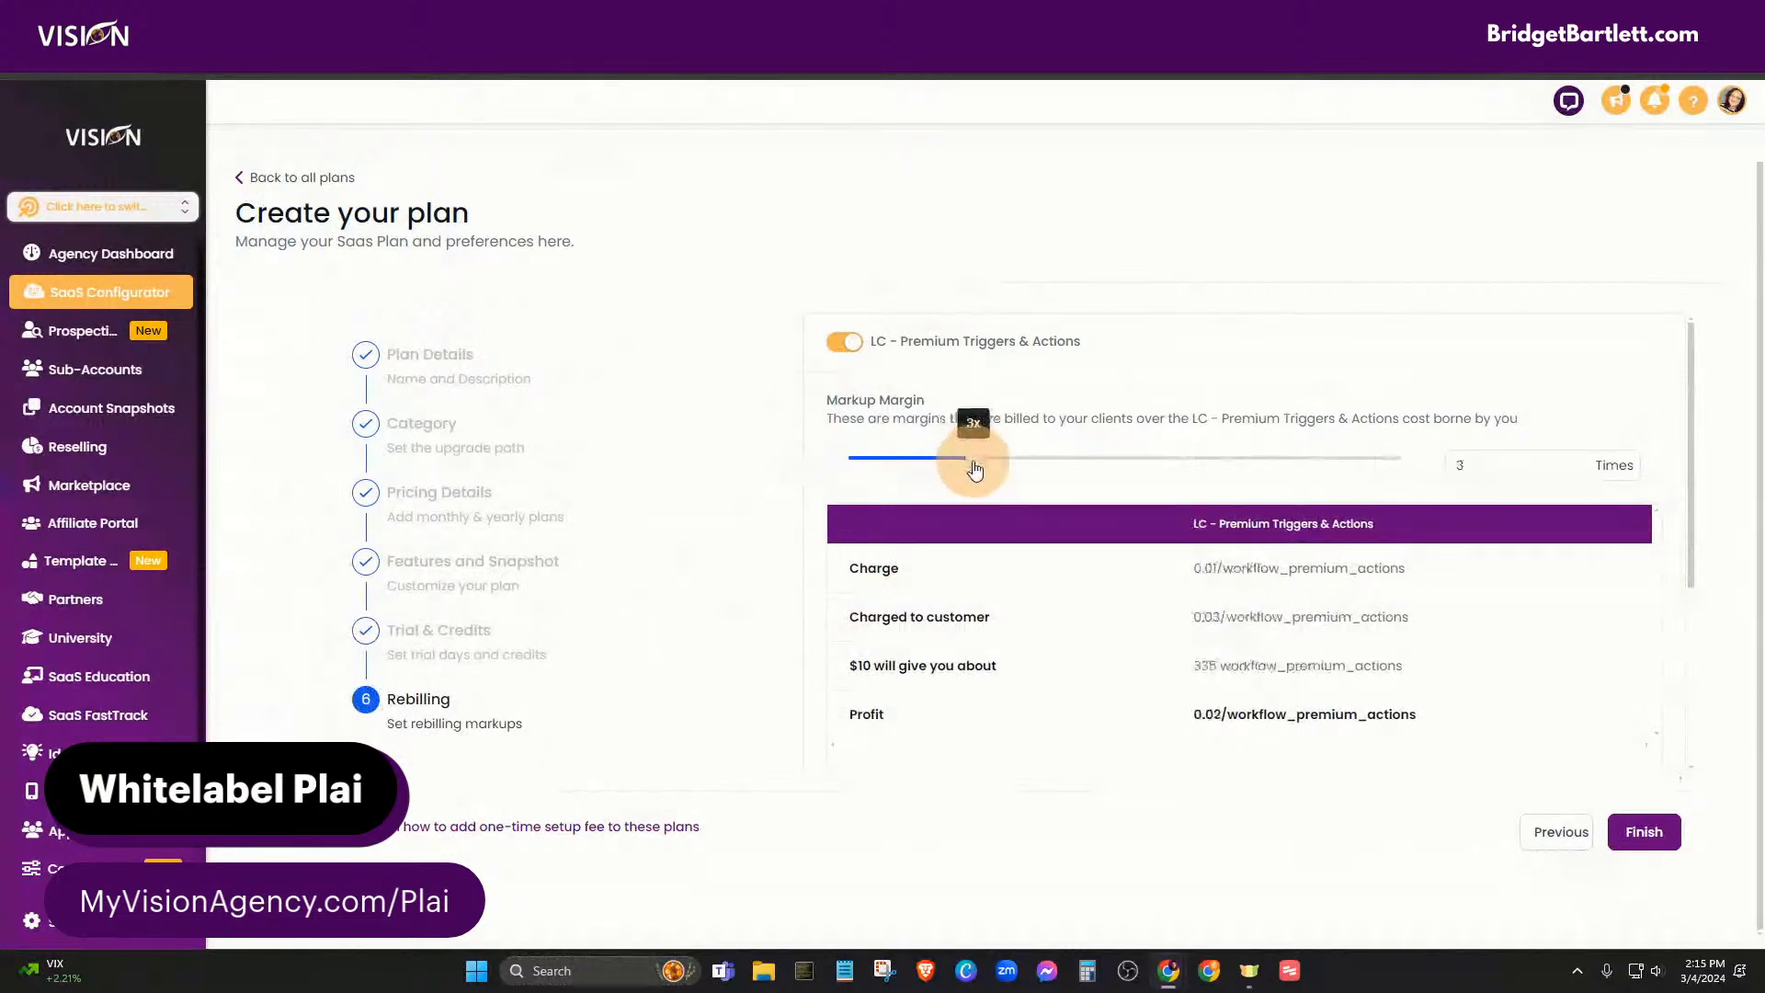
{"action": "scroll", "coordinate": [610, 678], "scroll_direction": "down", "scroll_amount": 3}
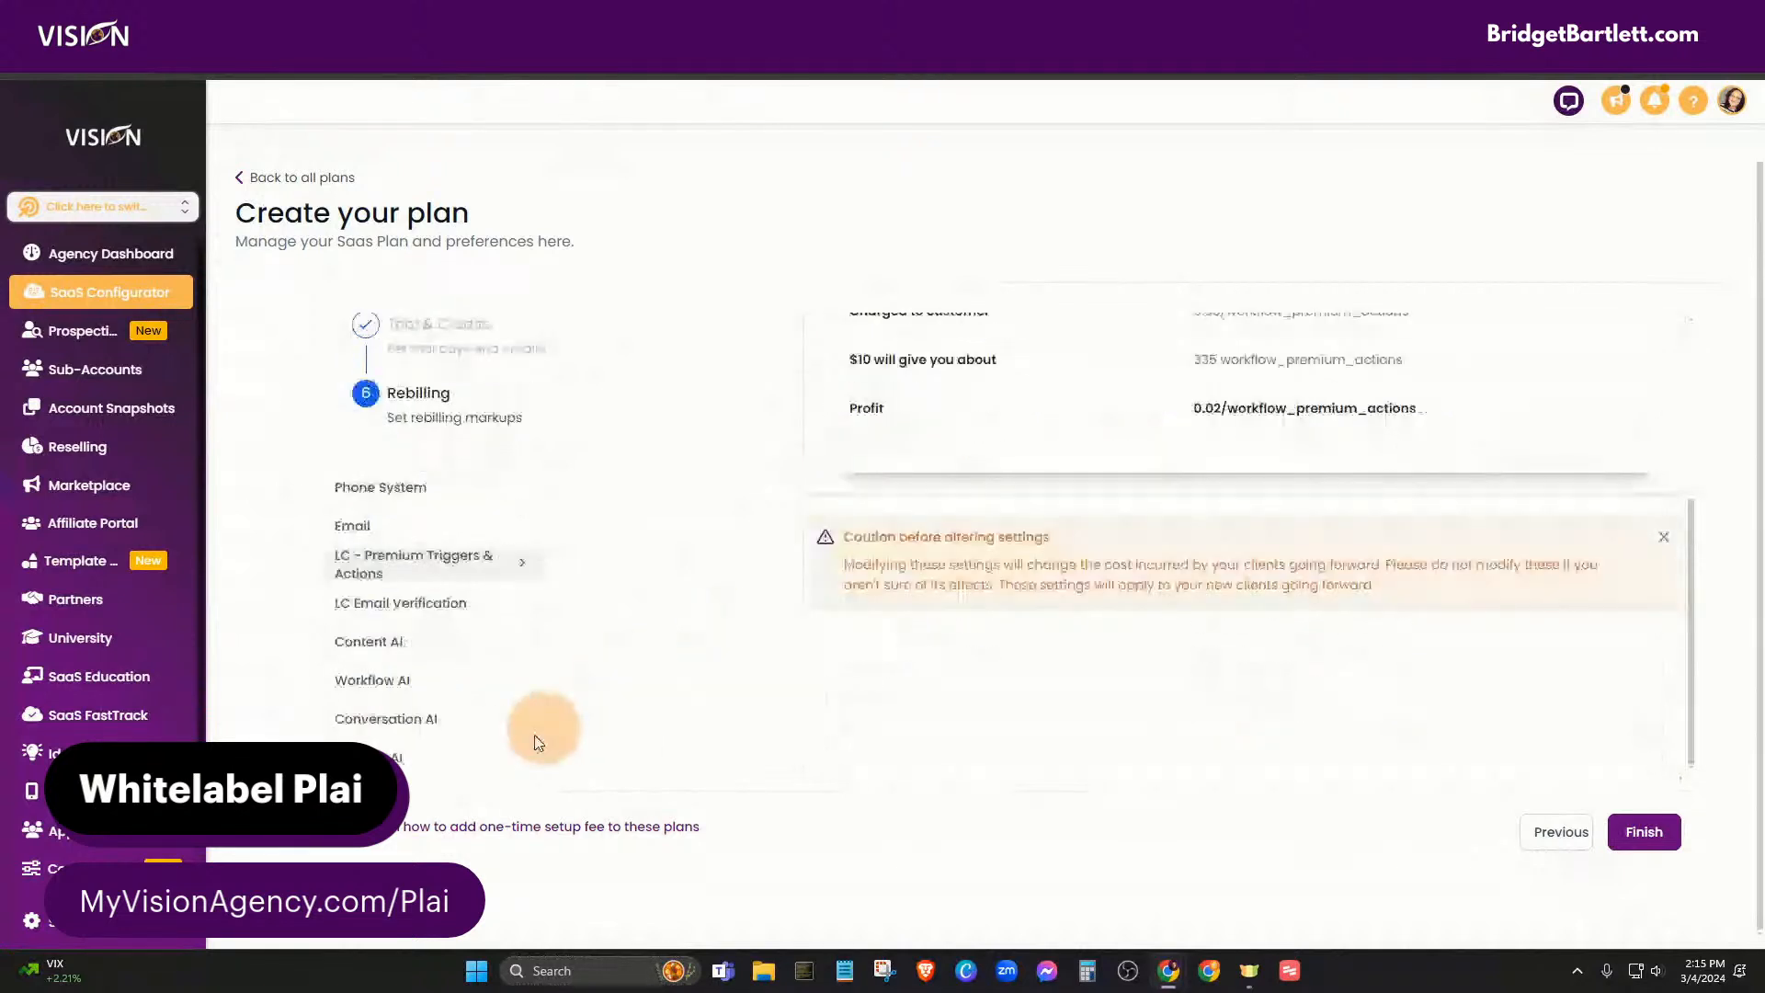
{"action": "left_click", "coordinate": [361, 603]}
{"action": "scroll", "coordinate": [899, 646], "scroll_direction": "up", "scroll_amount": 3}
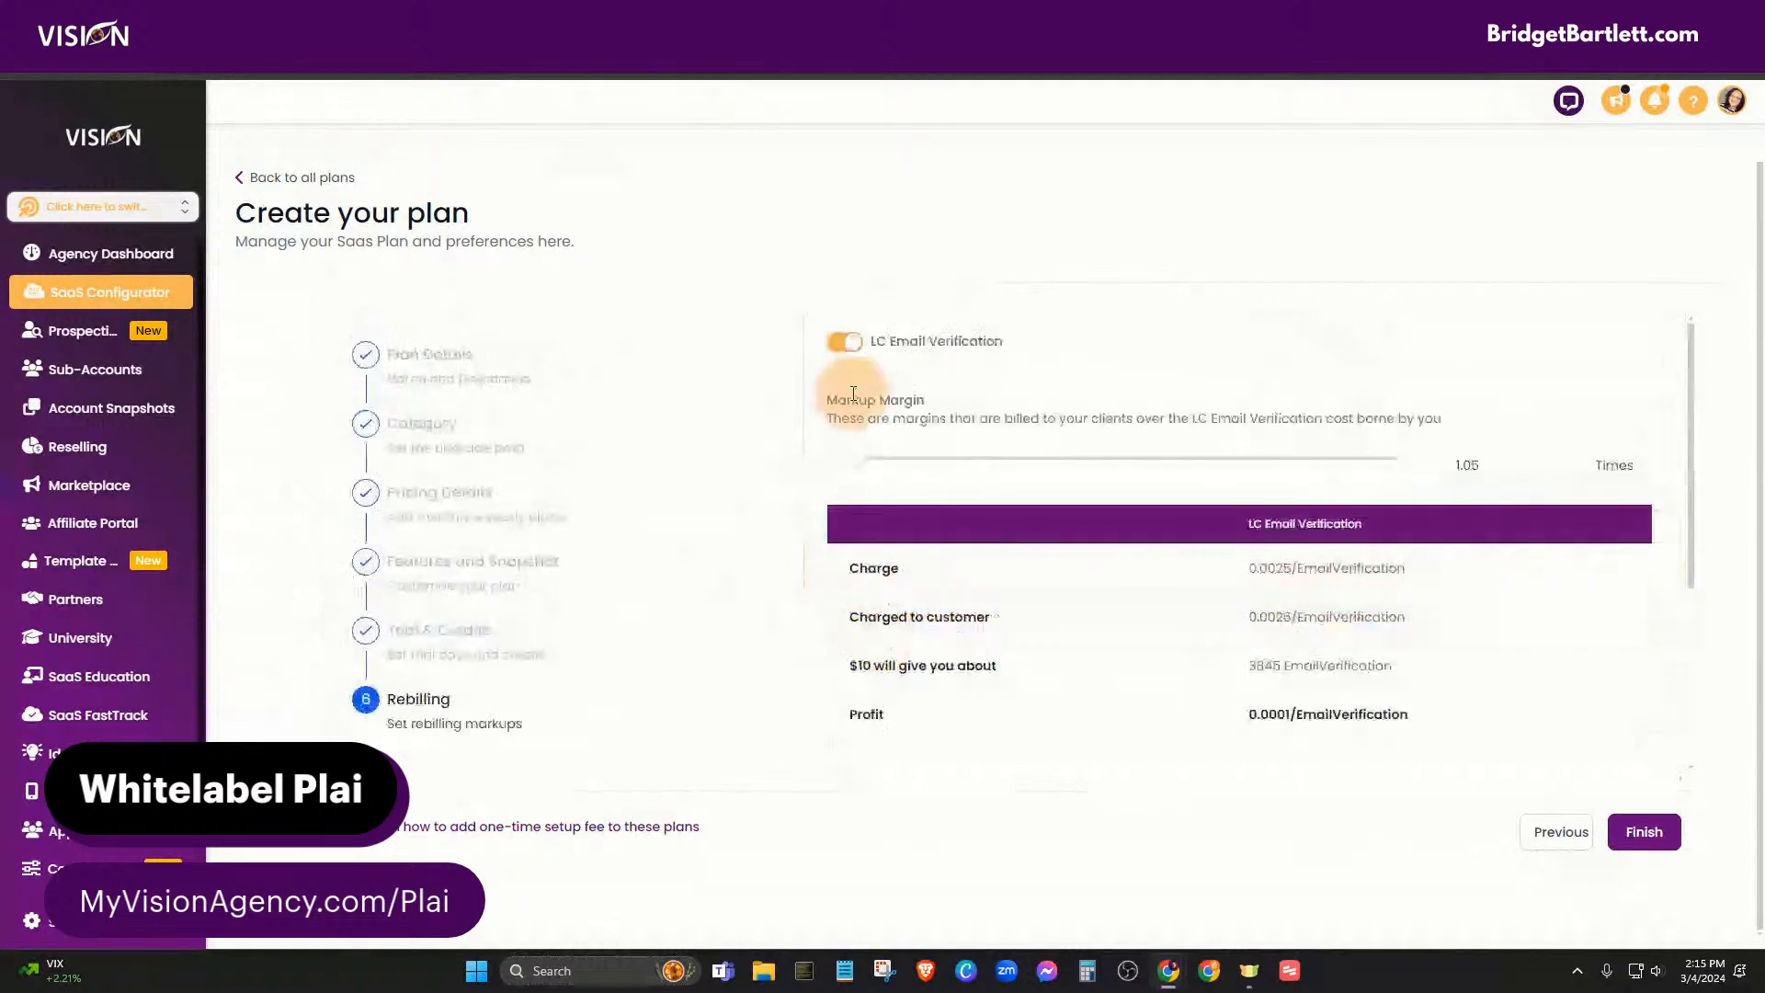
{"action": "left_click_drag", "start_coordinate": [850, 452], "coordinate": [971, 461]}
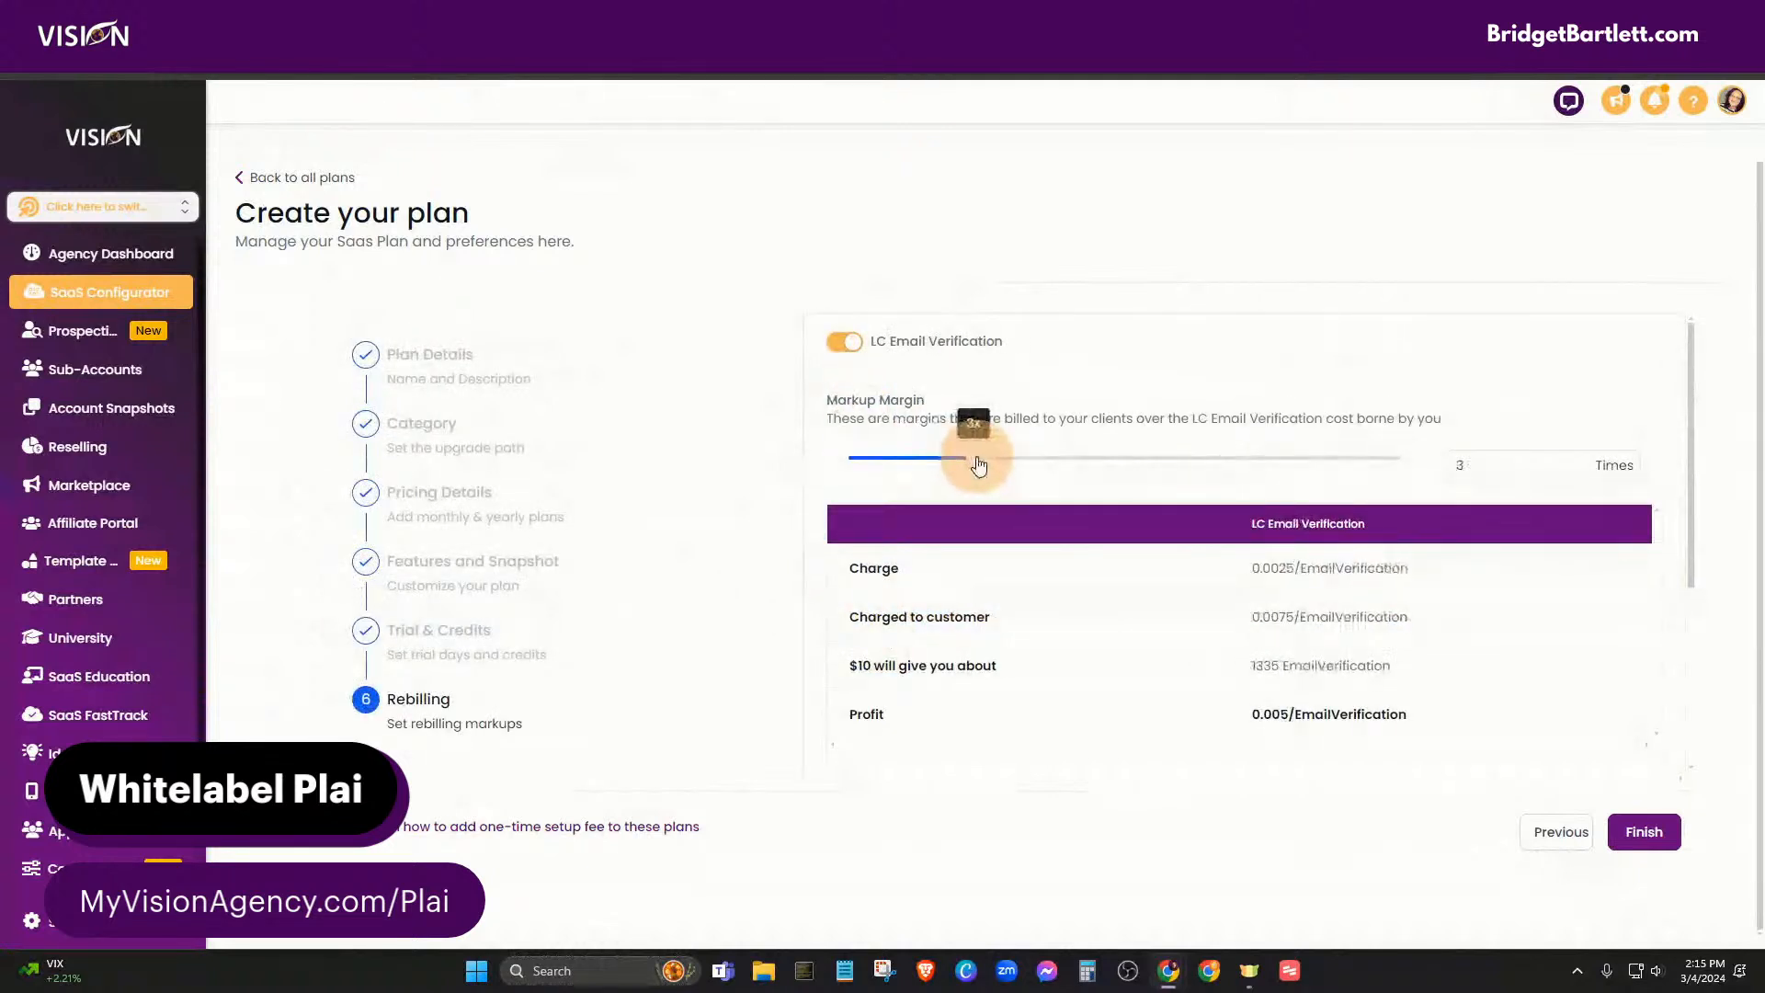
{"action": "scroll", "coordinate": [644, 639], "scroll_direction": "down", "scroll_amount": 3}
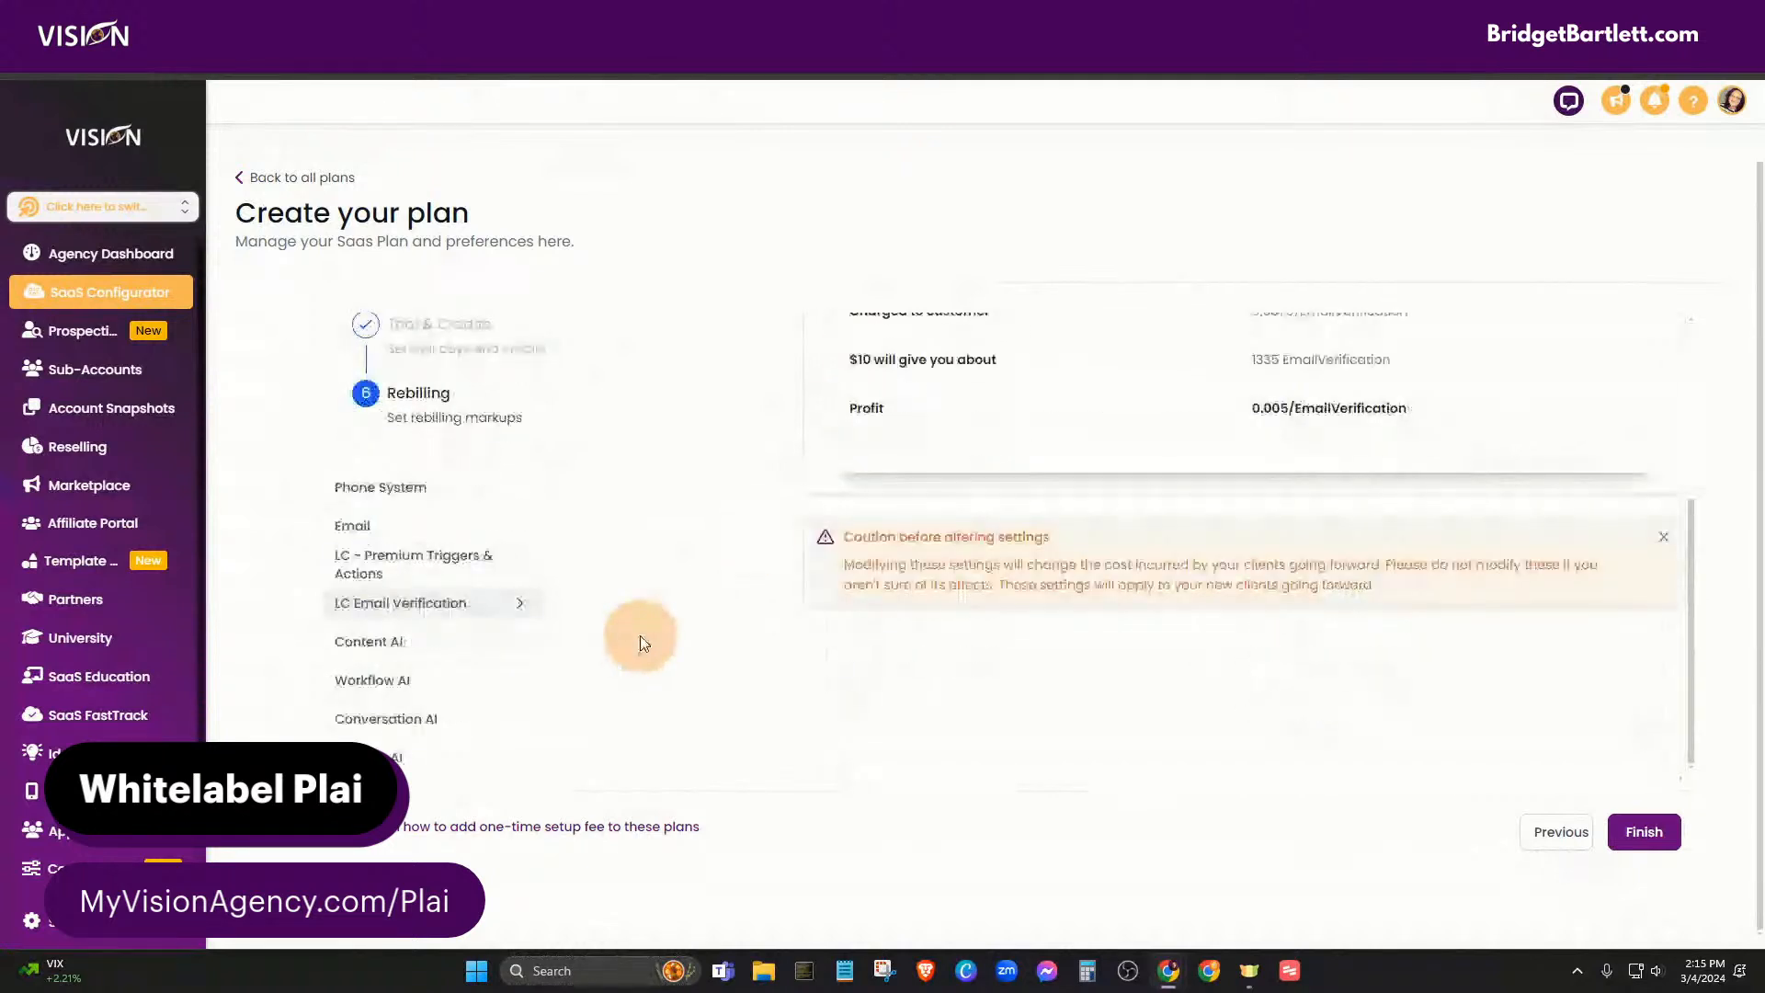
{"action": "left_click", "coordinate": [368, 641]}
{"action": "scroll", "coordinate": [995, 642], "scroll_direction": "up", "scroll_amount": 3}
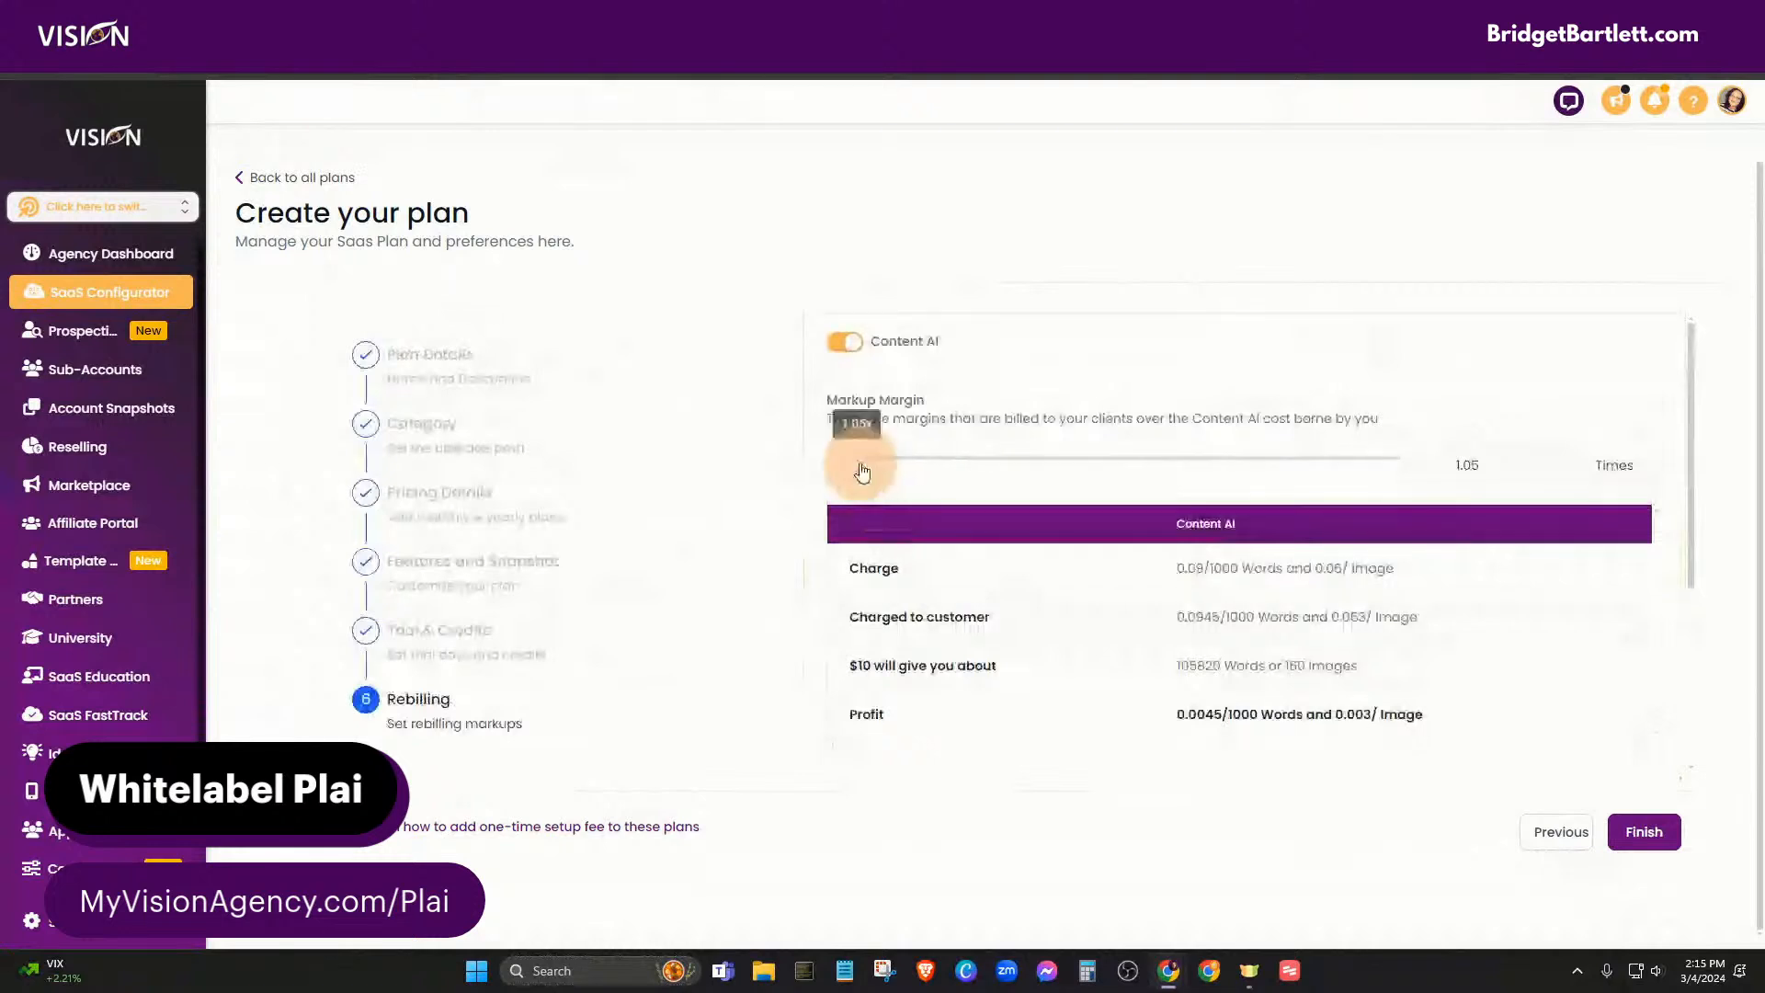
{"action": "left_click_drag", "start_coordinate": [859, 465], "coordinate": [975, 469]}
{"action": "scroll", "coordinate": [851, 732], "scroll_direction": "down", "scroll_amount": 3}
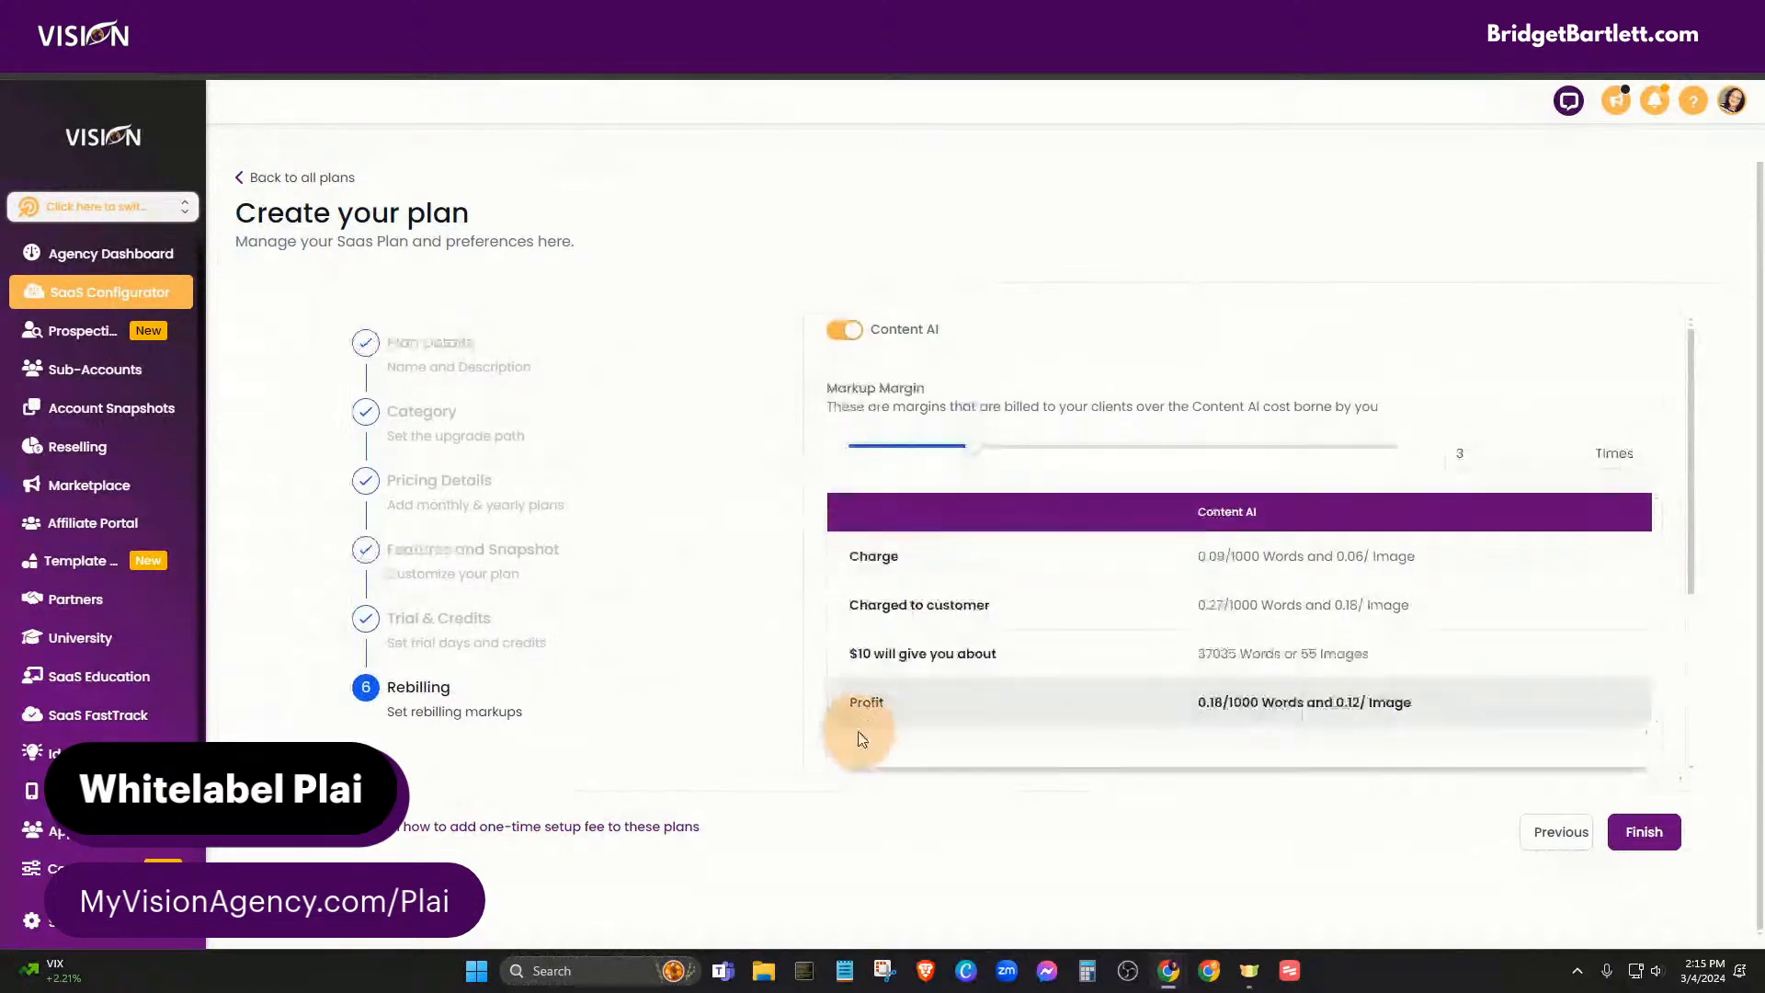
- Set the Workflow AI, Conversation AI and Reviews AI markup margins each to 3x
{"action": "left_click", "coordinate": [407, 689]}
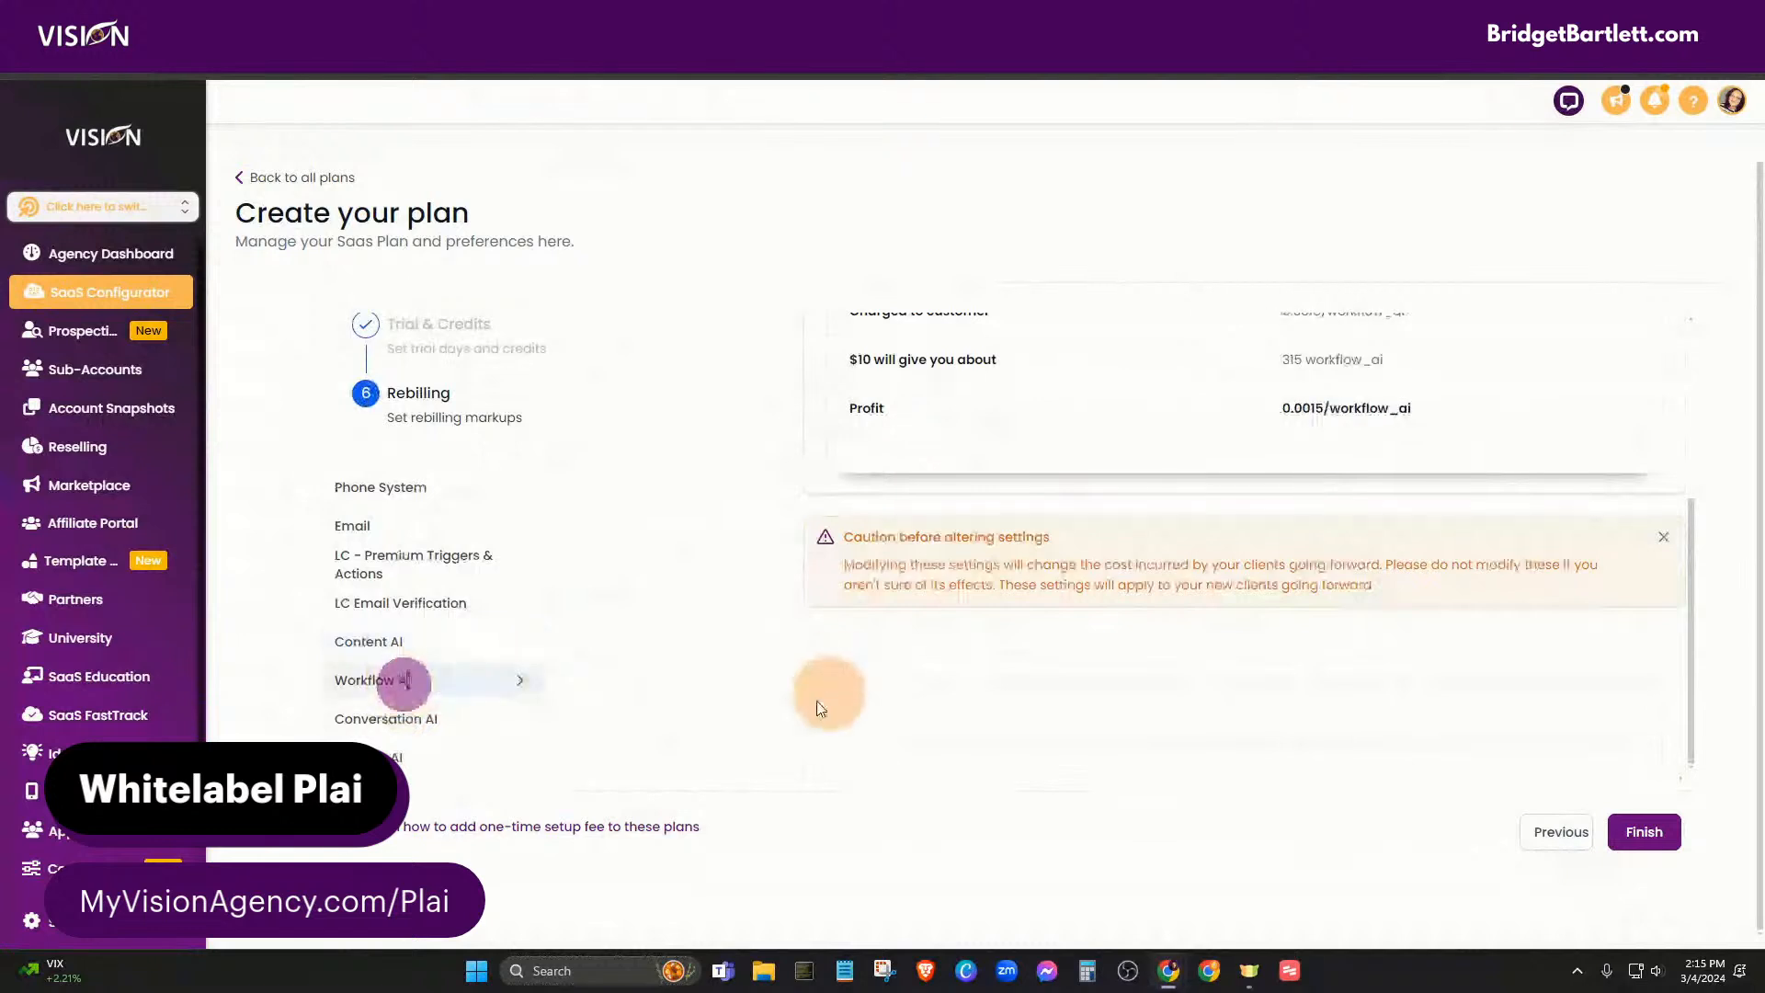
{"action": "scroll", "coordinate": [709, 756], "scroll_direction": "up", "scroll_amount": 3}
{"action": "left_click_drag", "start_coordinate": [867, 452], "coordinate": [975, 464]}
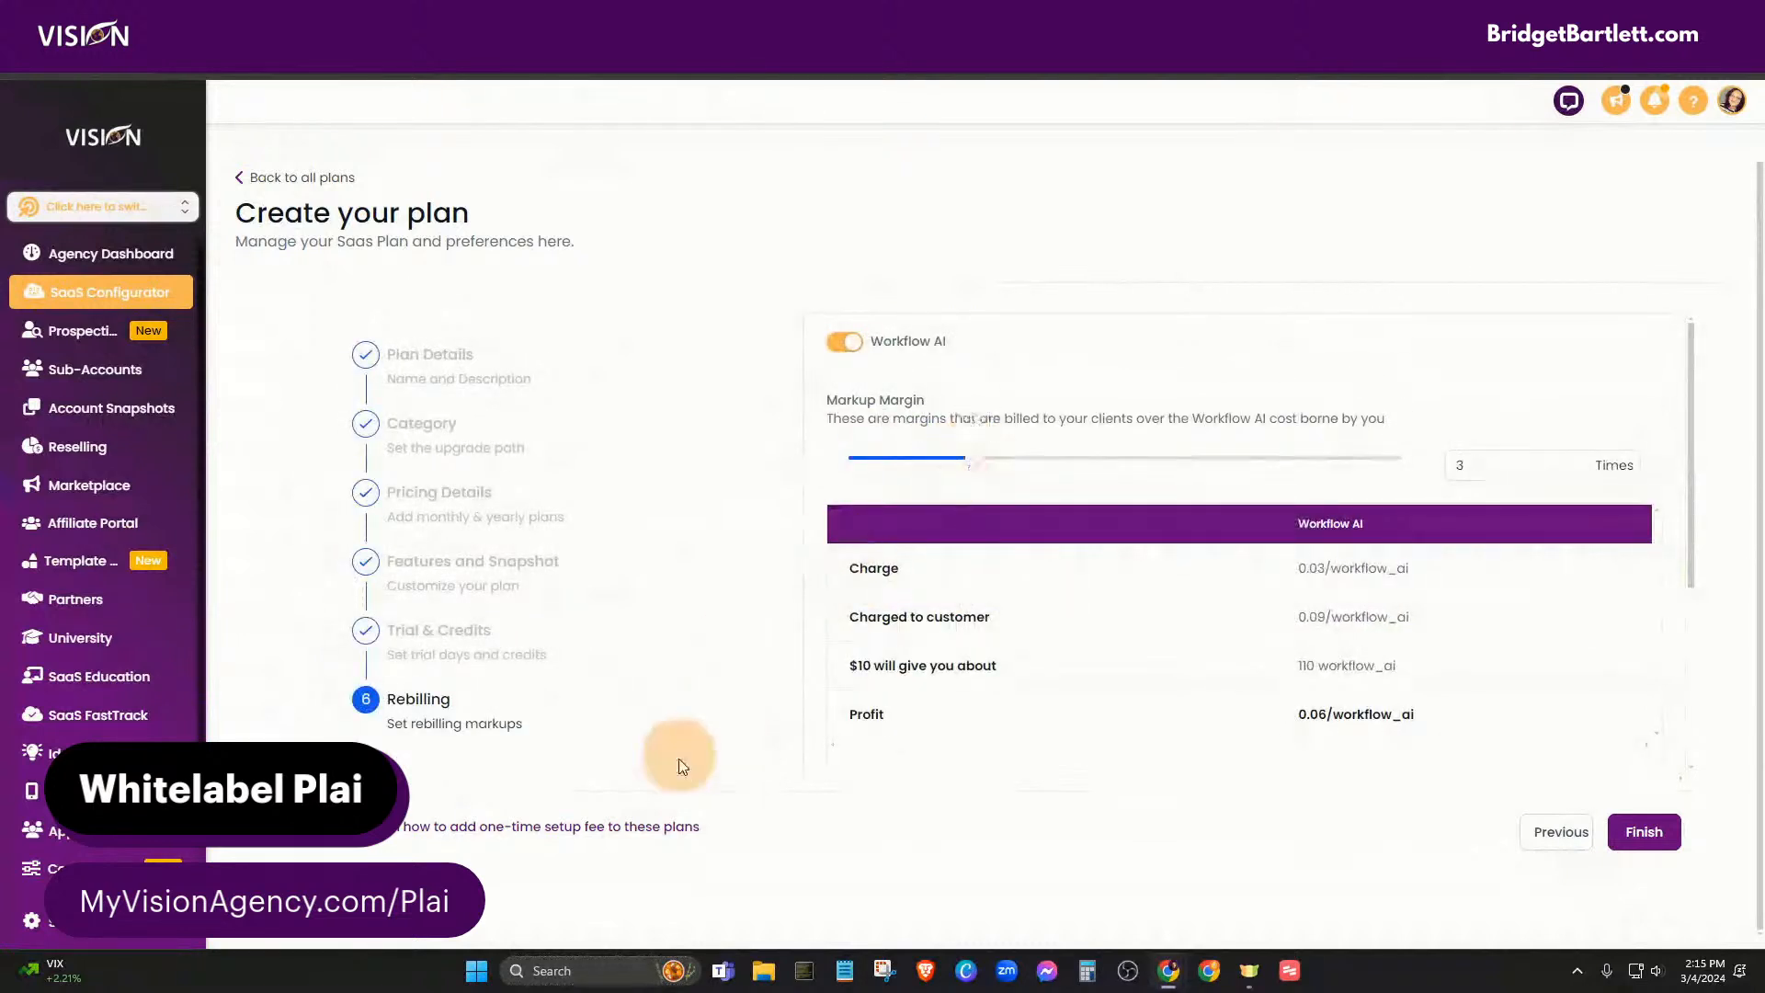
{"action": "scroll", "coordinate": [619, 765], "scroll_direction": "down", "scroll_amount": 3}
{"action": "left_click", "coordinate": [430, 725]}
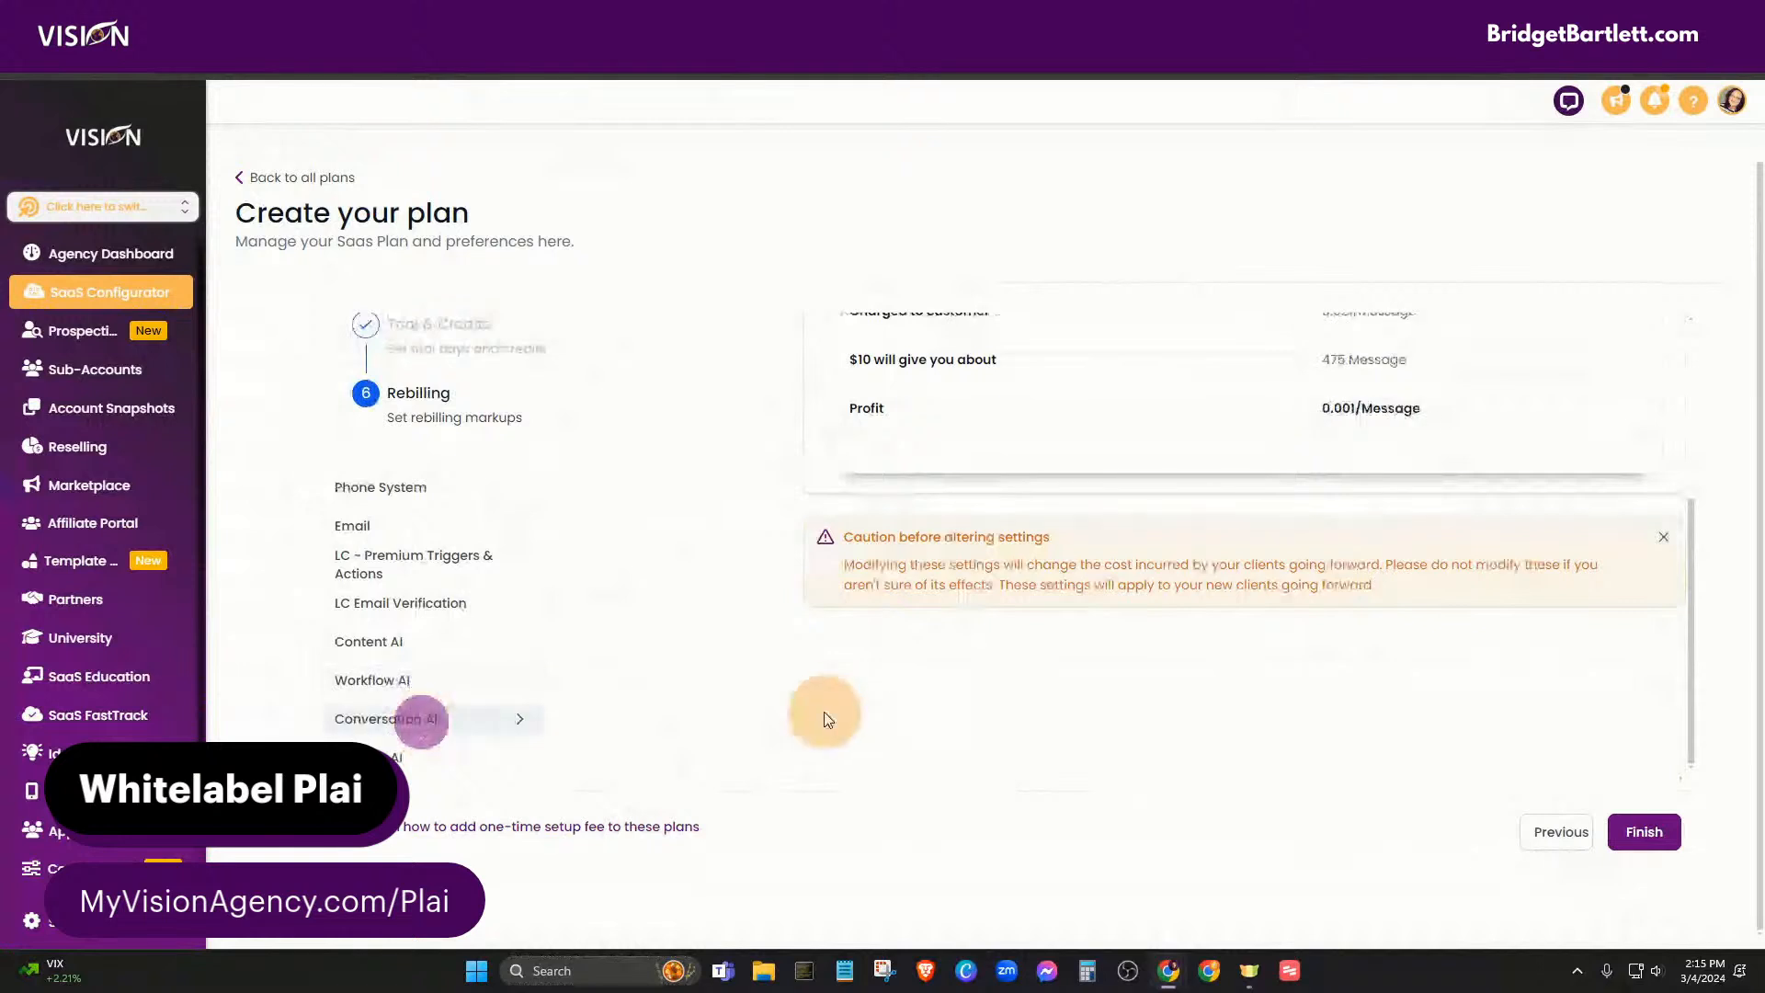
{"action": "scroll", "coordinate": [780, 732], "scroll_direction": "up", "scroll_amount": 3}
{"action": "left_click_drag", "start_coordinate": [846, 453], "coordinate": [970, 457]}
{"action": "scroll", "coordinate": [591, 697], "scroll_direction": "down", "scroll_amount": 3}
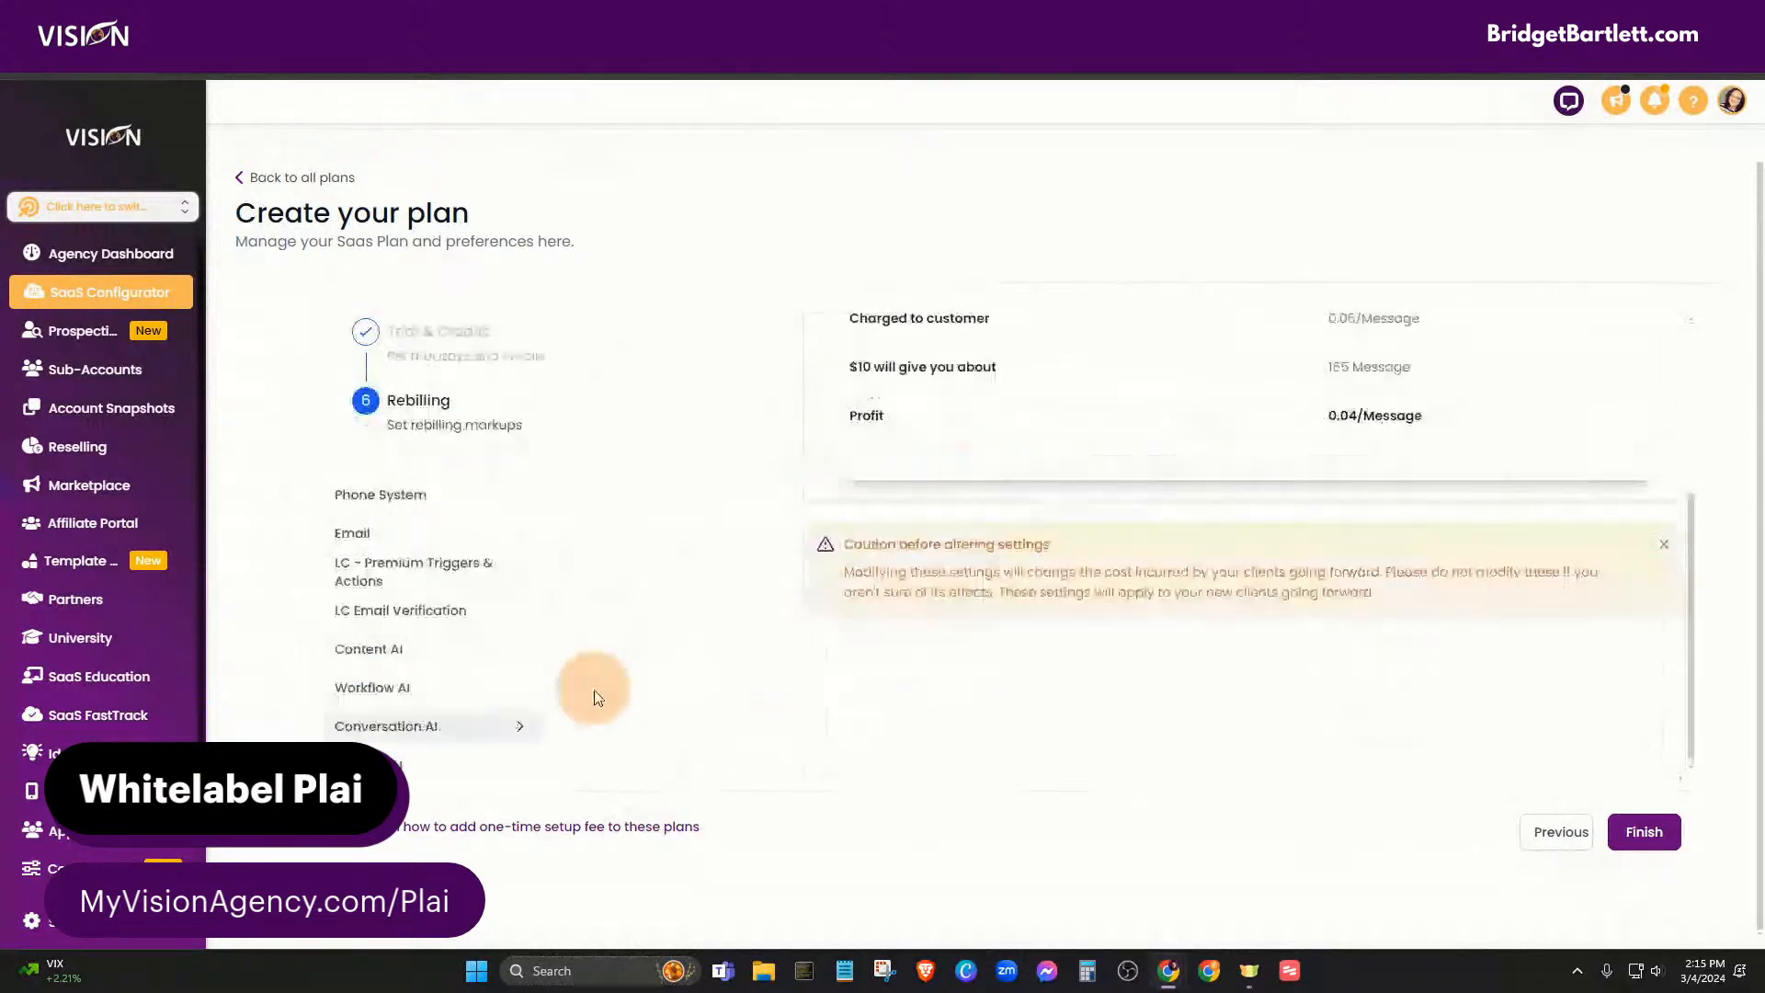
{"action": "left_click", "coordinate": [377, 755]}
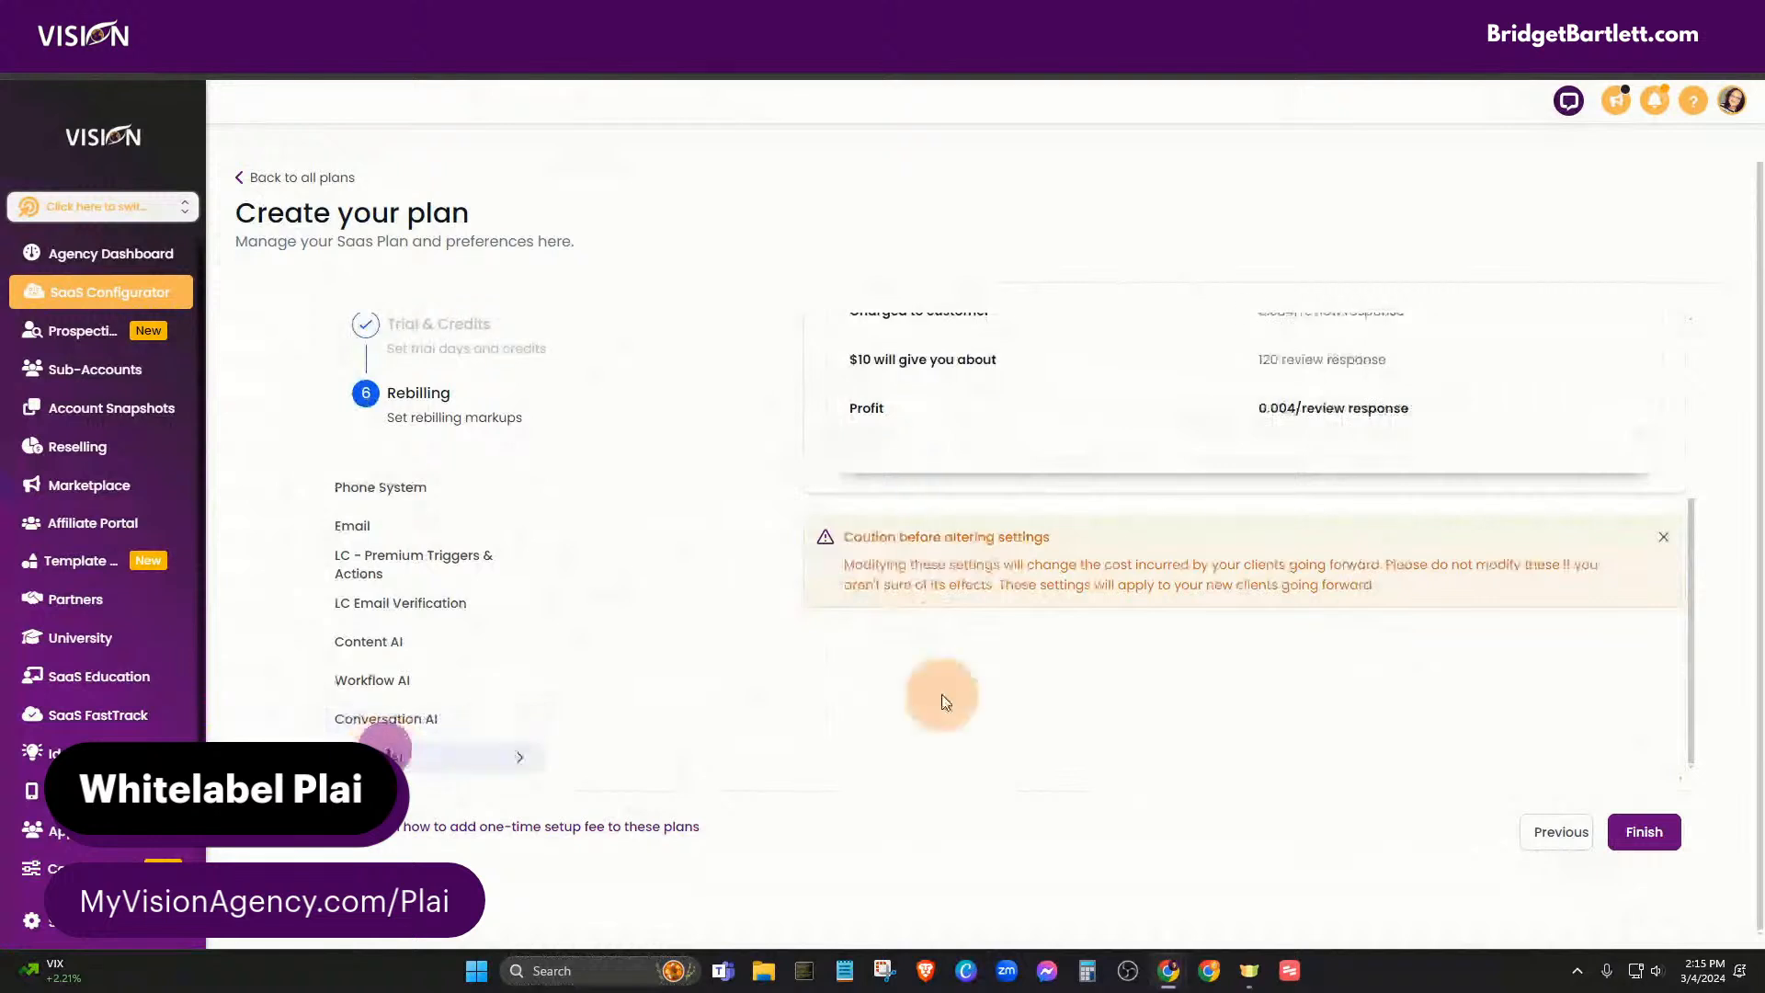
{"action": "scroll", "coordinate": [928, 703], "scroll_direction": "up", "scroll_amount": 3}
{"action": "left_click_drag", "start_coordinate": [858, 457], "coordinate": [1020, 487]}
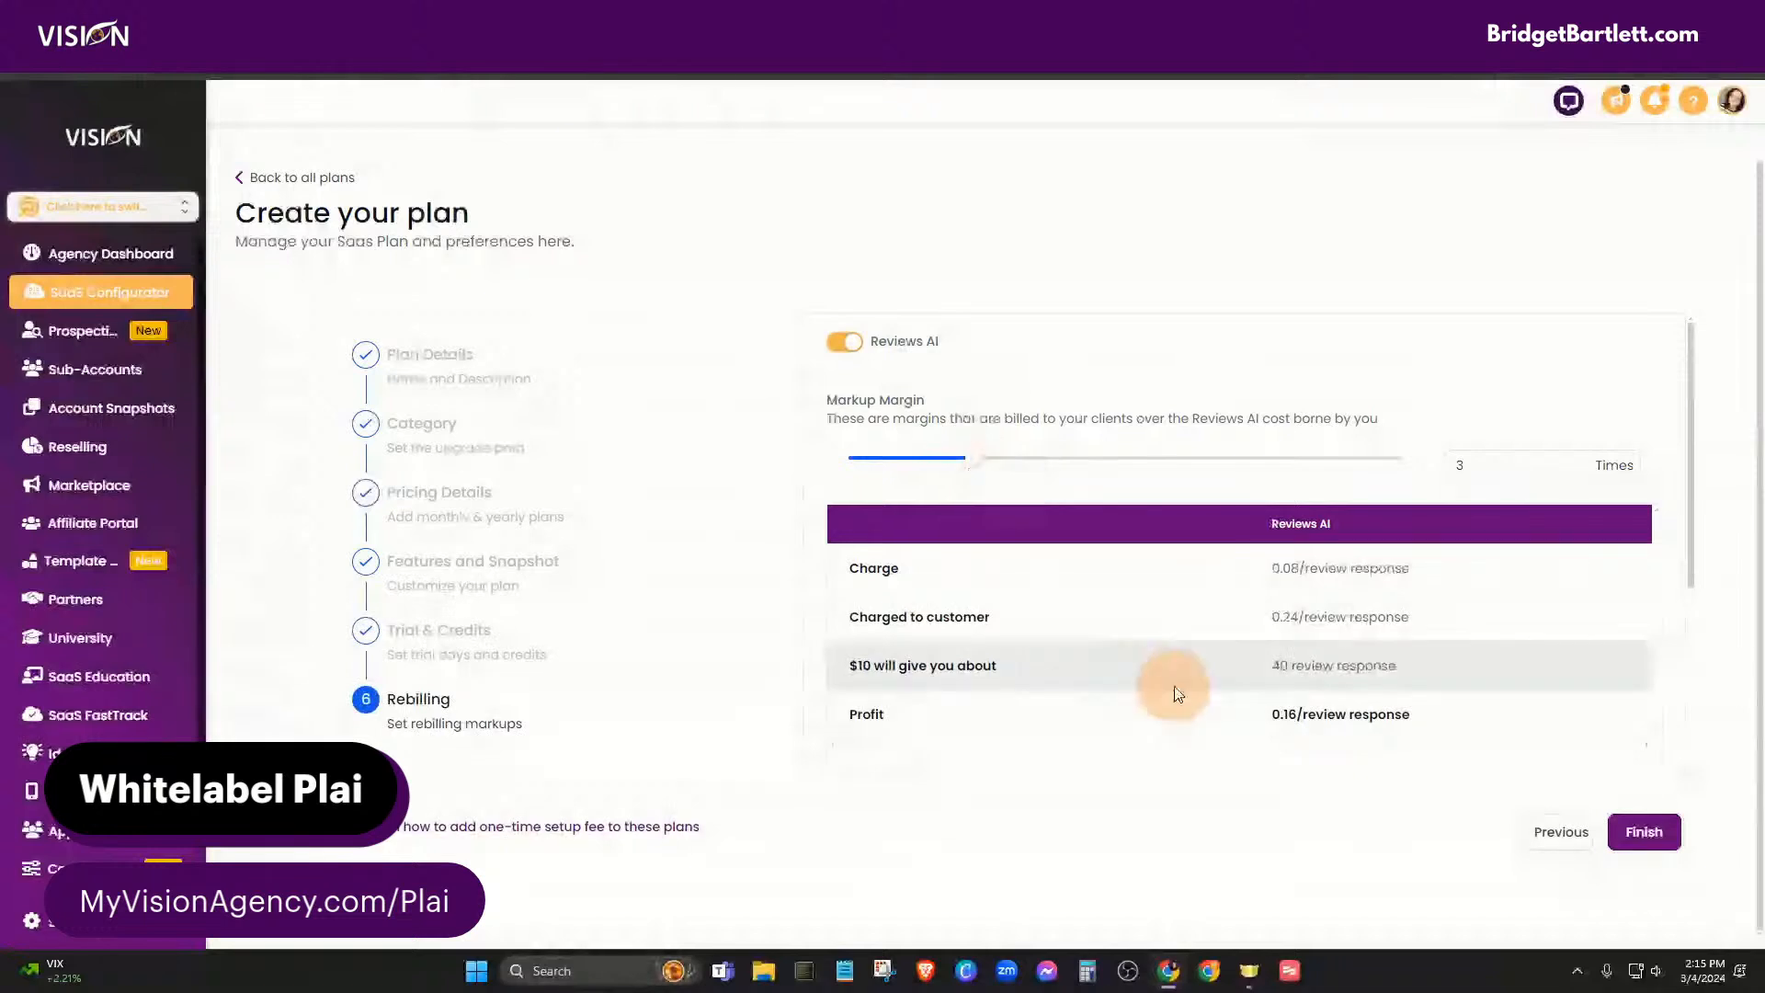
- Finish creating the plan and return to the SaaS Plans & Pricing page
{"action": "scroll", "coordinate": [1179, 694], "scroll_direction": "down", "scroll_amount": 1}
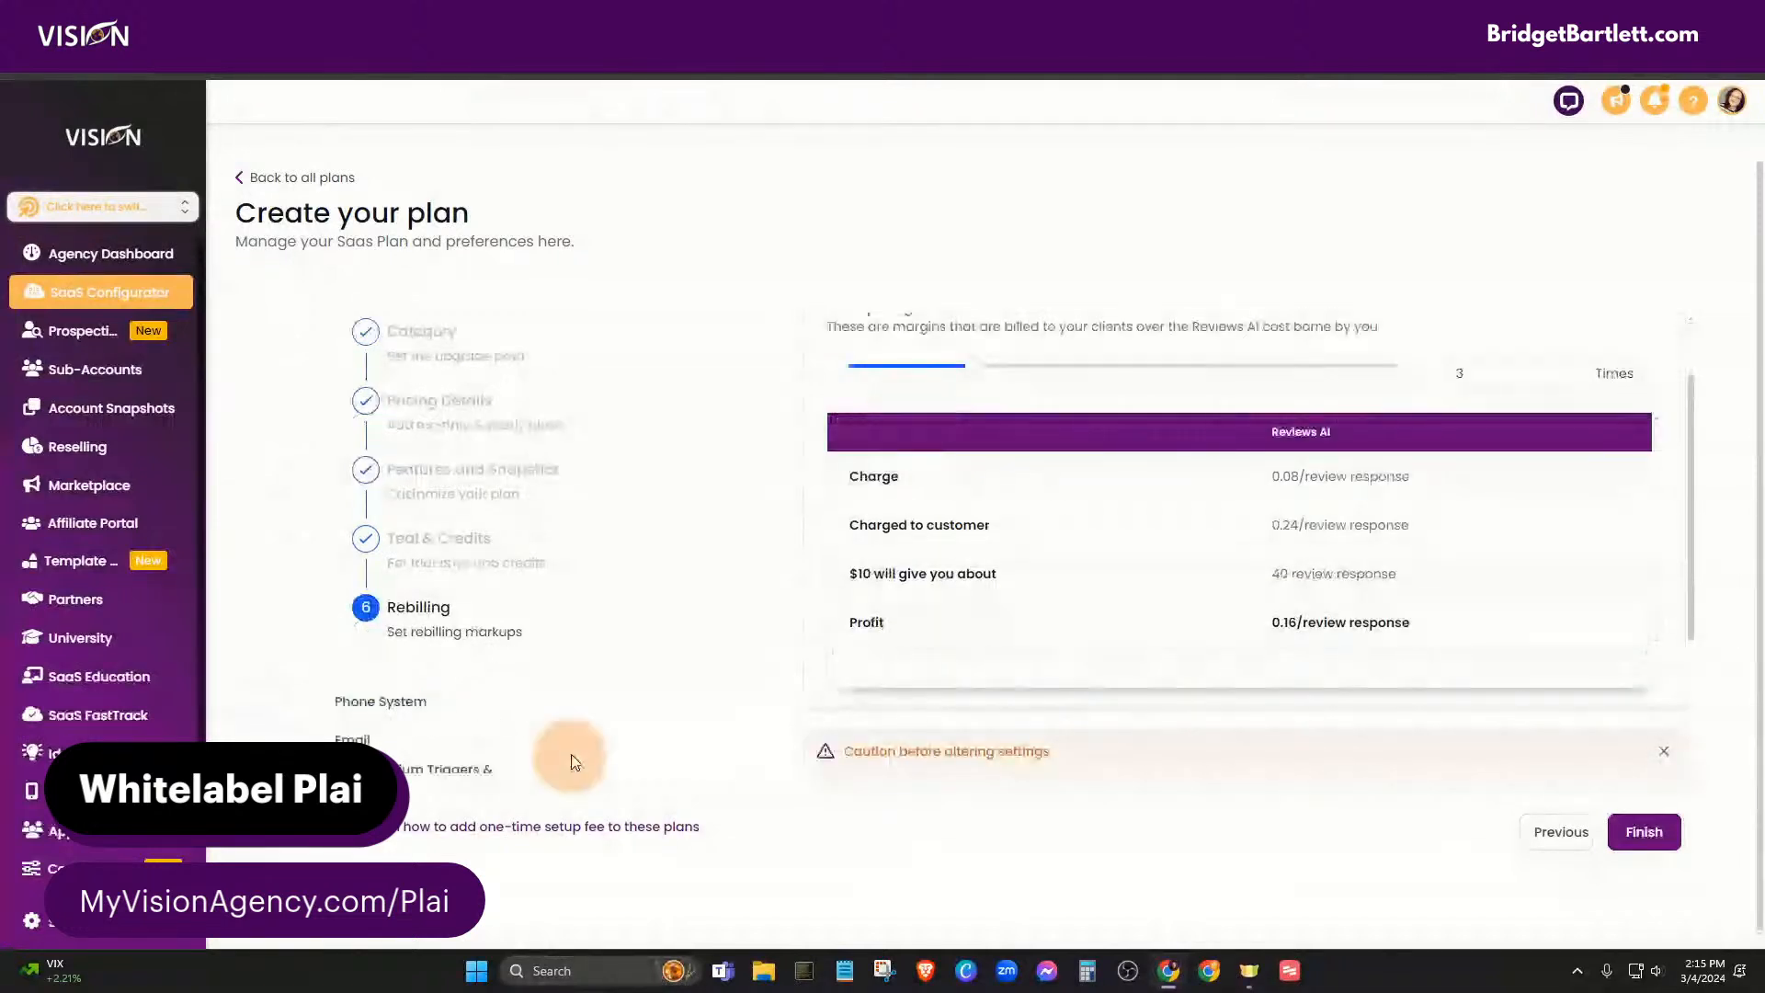
{"action": "scroll", "coordinate": [827, 662], "scroll_direction": "down", "scroll_amount": 2}
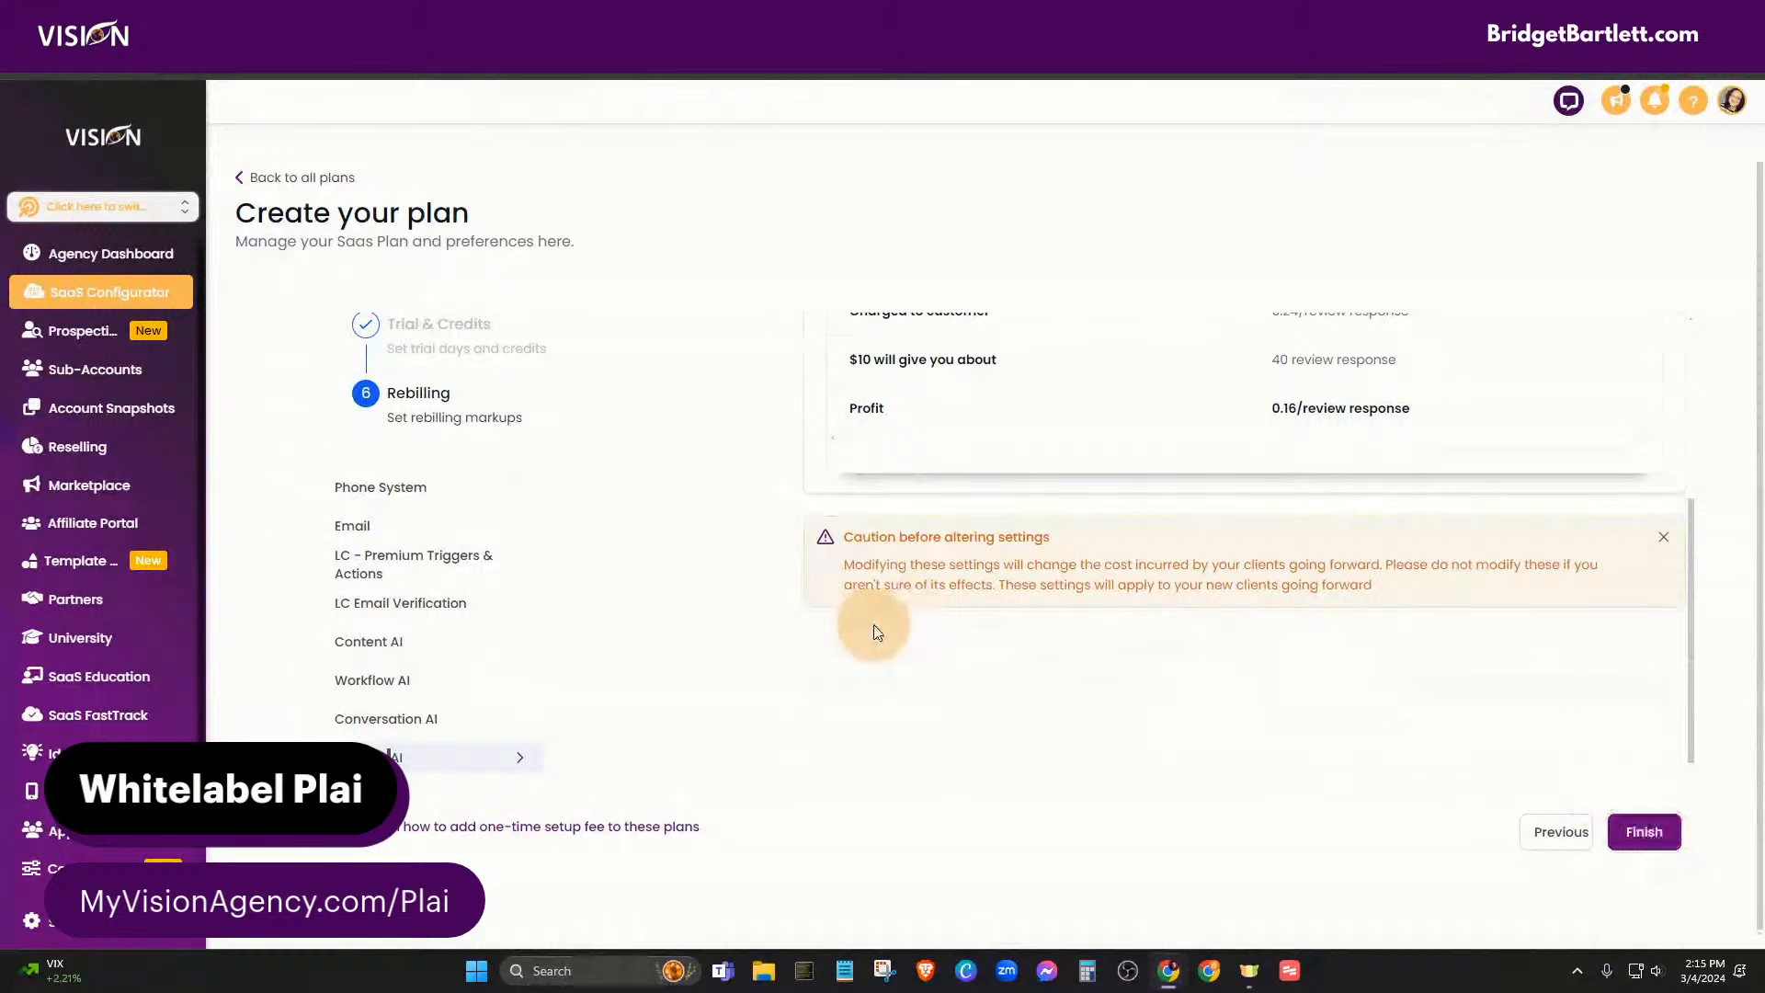
{"action": "left_click", "coordinate": [1645, 826]}
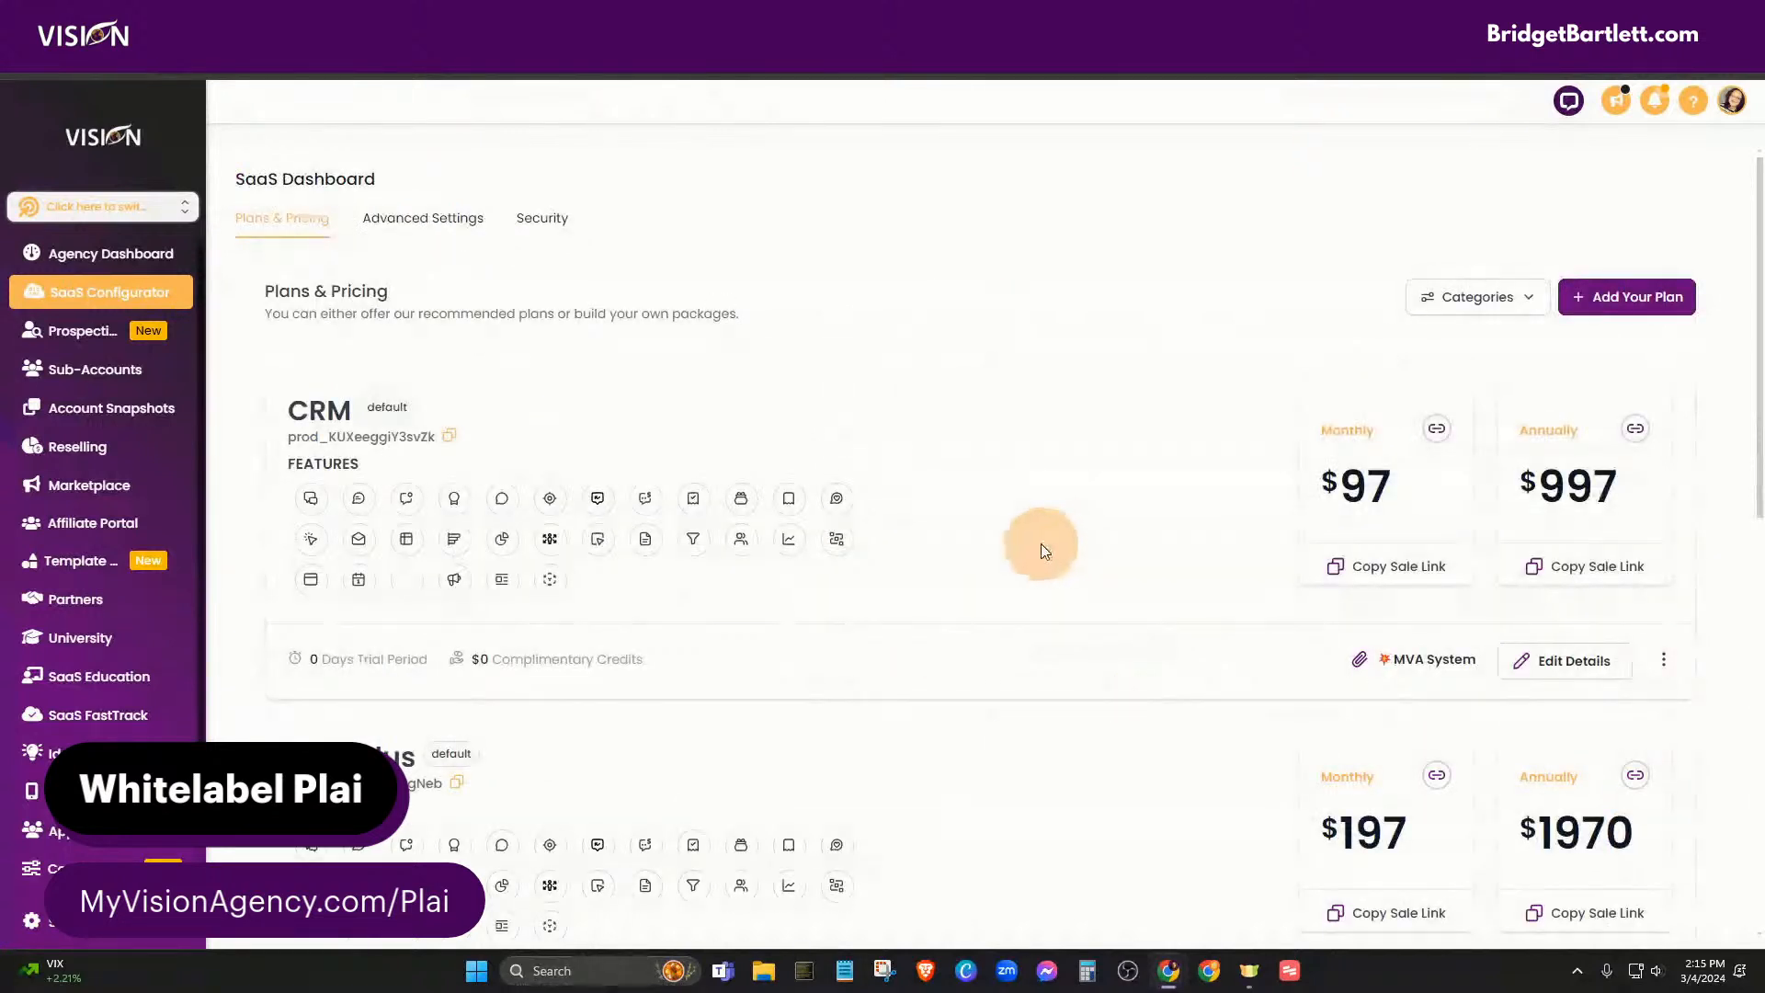
- Scroll the plans list to the A.I. Ads Basic card below CRM Pro, at $97/month and $970/year
{"action": "scroll", "coordinate": [1036, 548], "scroll_direction": "down", "scroll_amount": 1}
{"action": "scroll", "coordinate": [1033, 548], "scroll_direction": "down", "scroll_amount": 6}
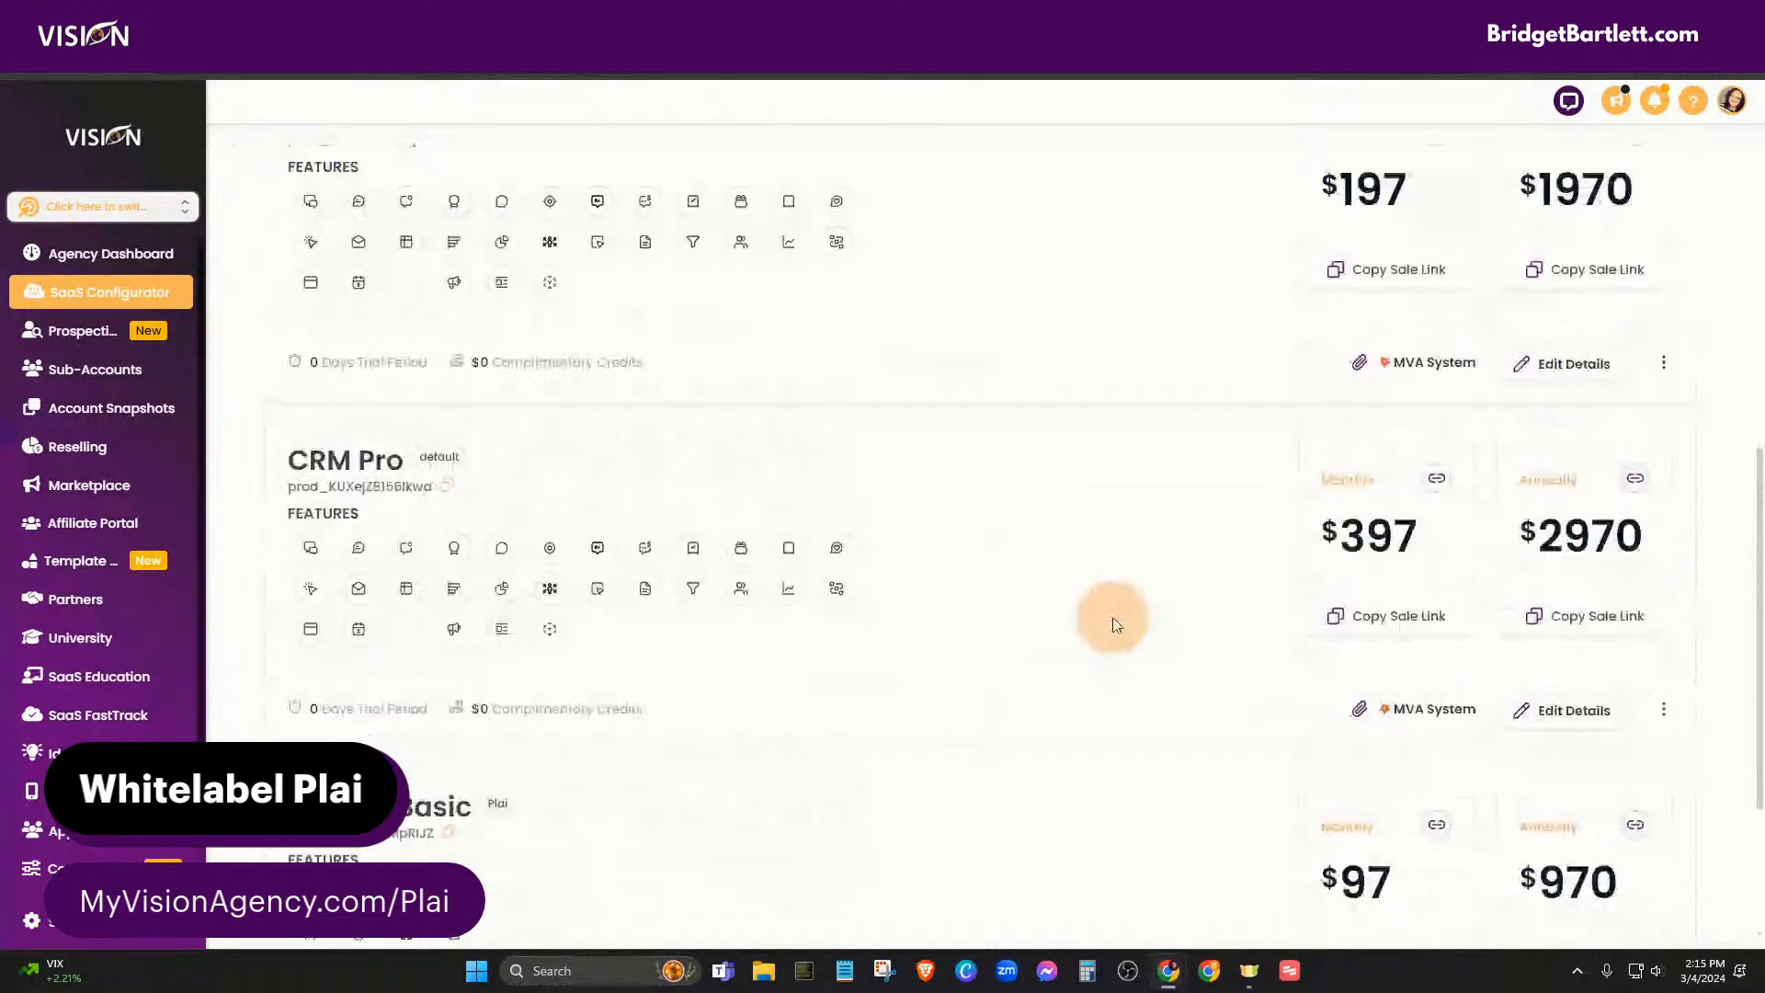
{"action": "scroll", "coordinate": [1114, 624], "scroll_direction": "down", "scroll_amount": 3}
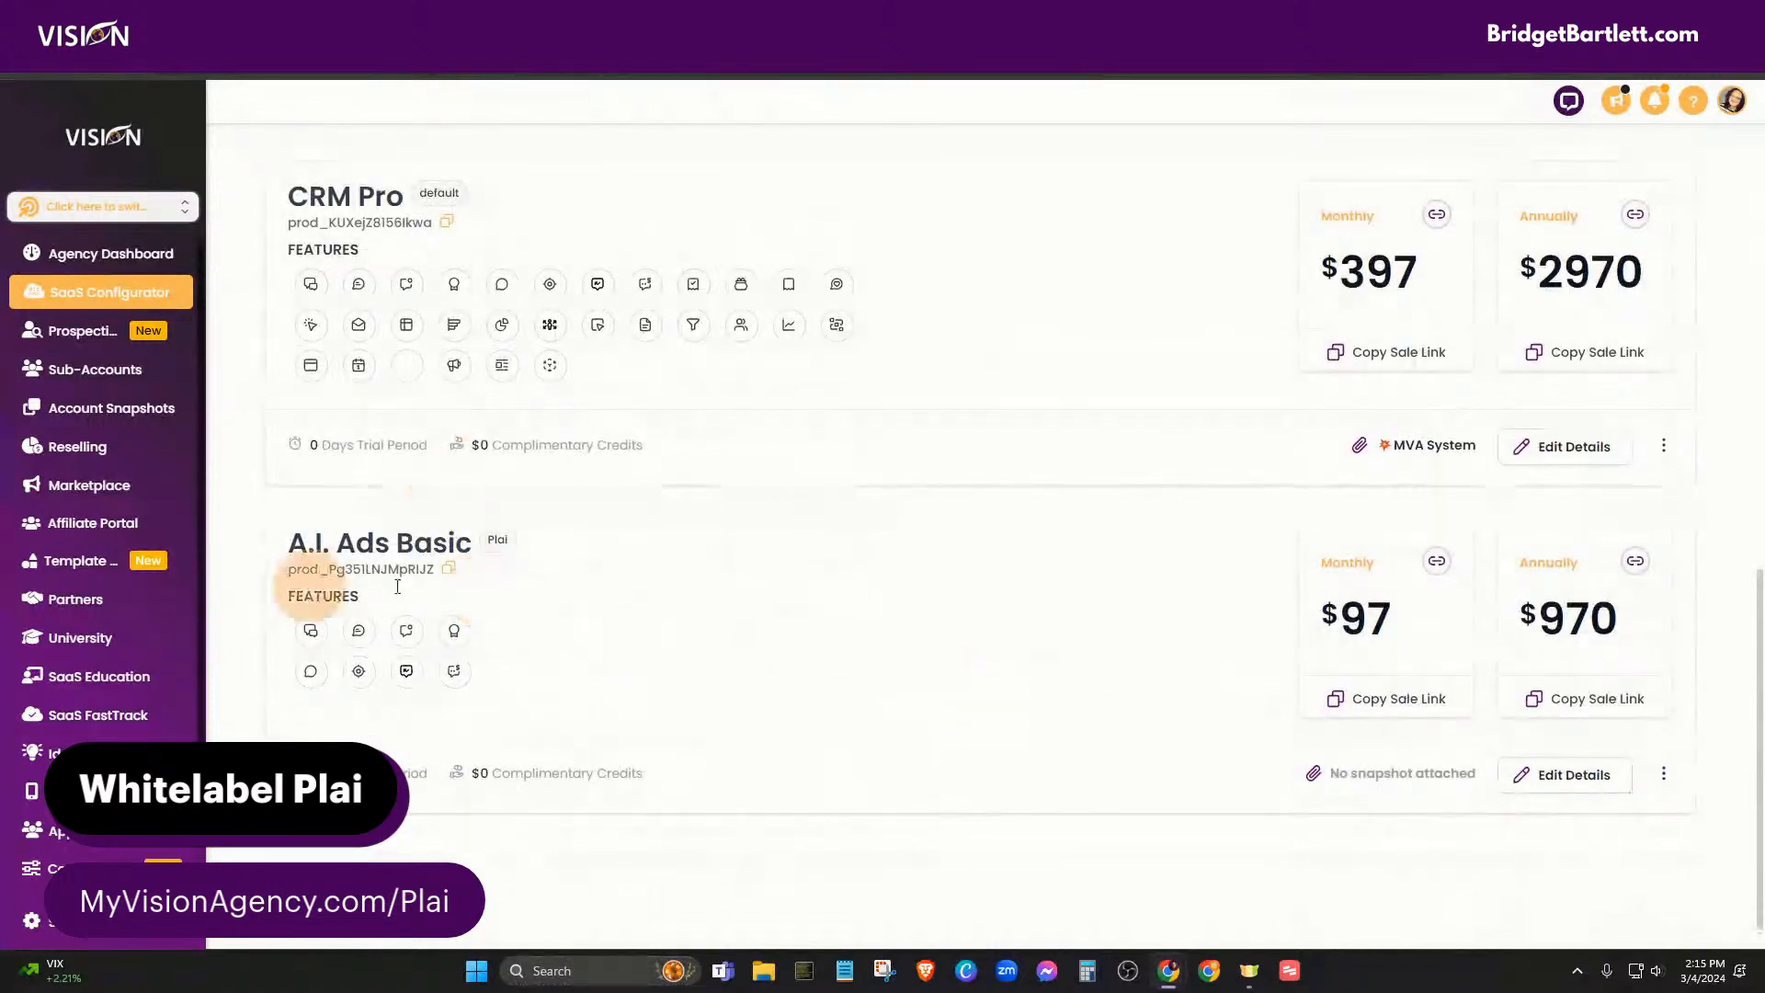
{"action": "scroll", "coordinate": [1056, 701], "scroll_direction": "up", "scroll_amount": 1}
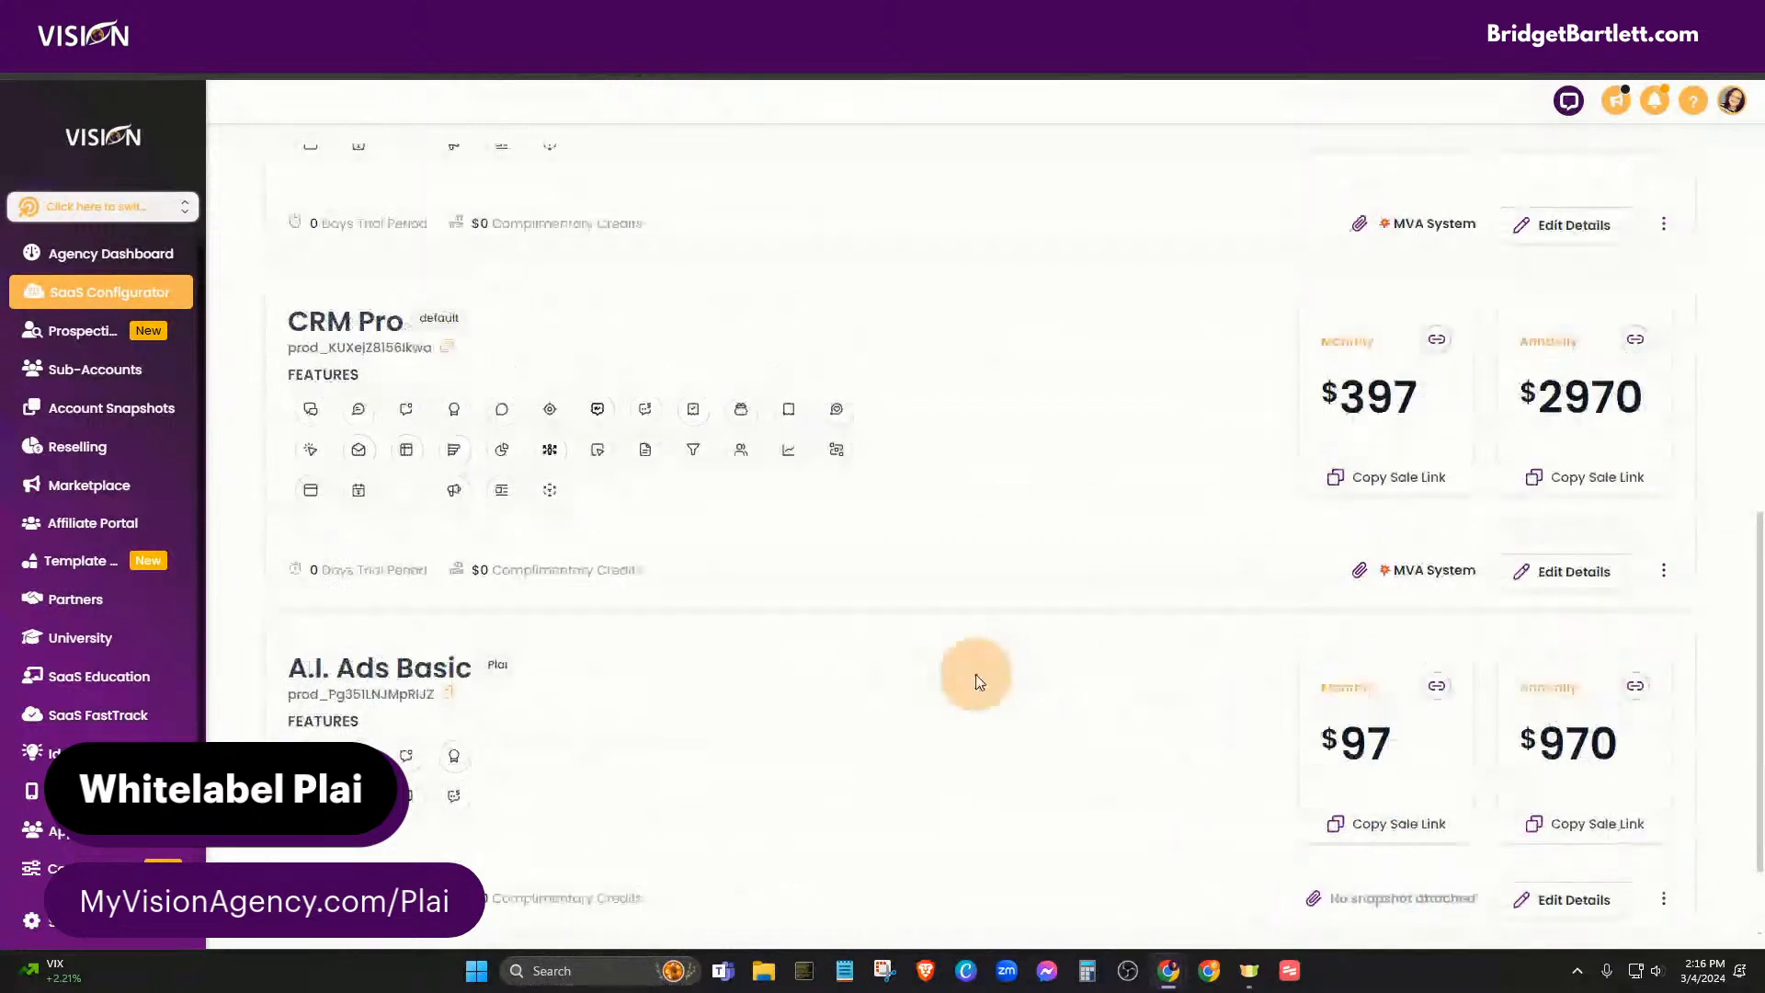
{"action": "scroll", "coordinate": [1149, 735], "scroll_direction": "down", "scroll_amount": 1}
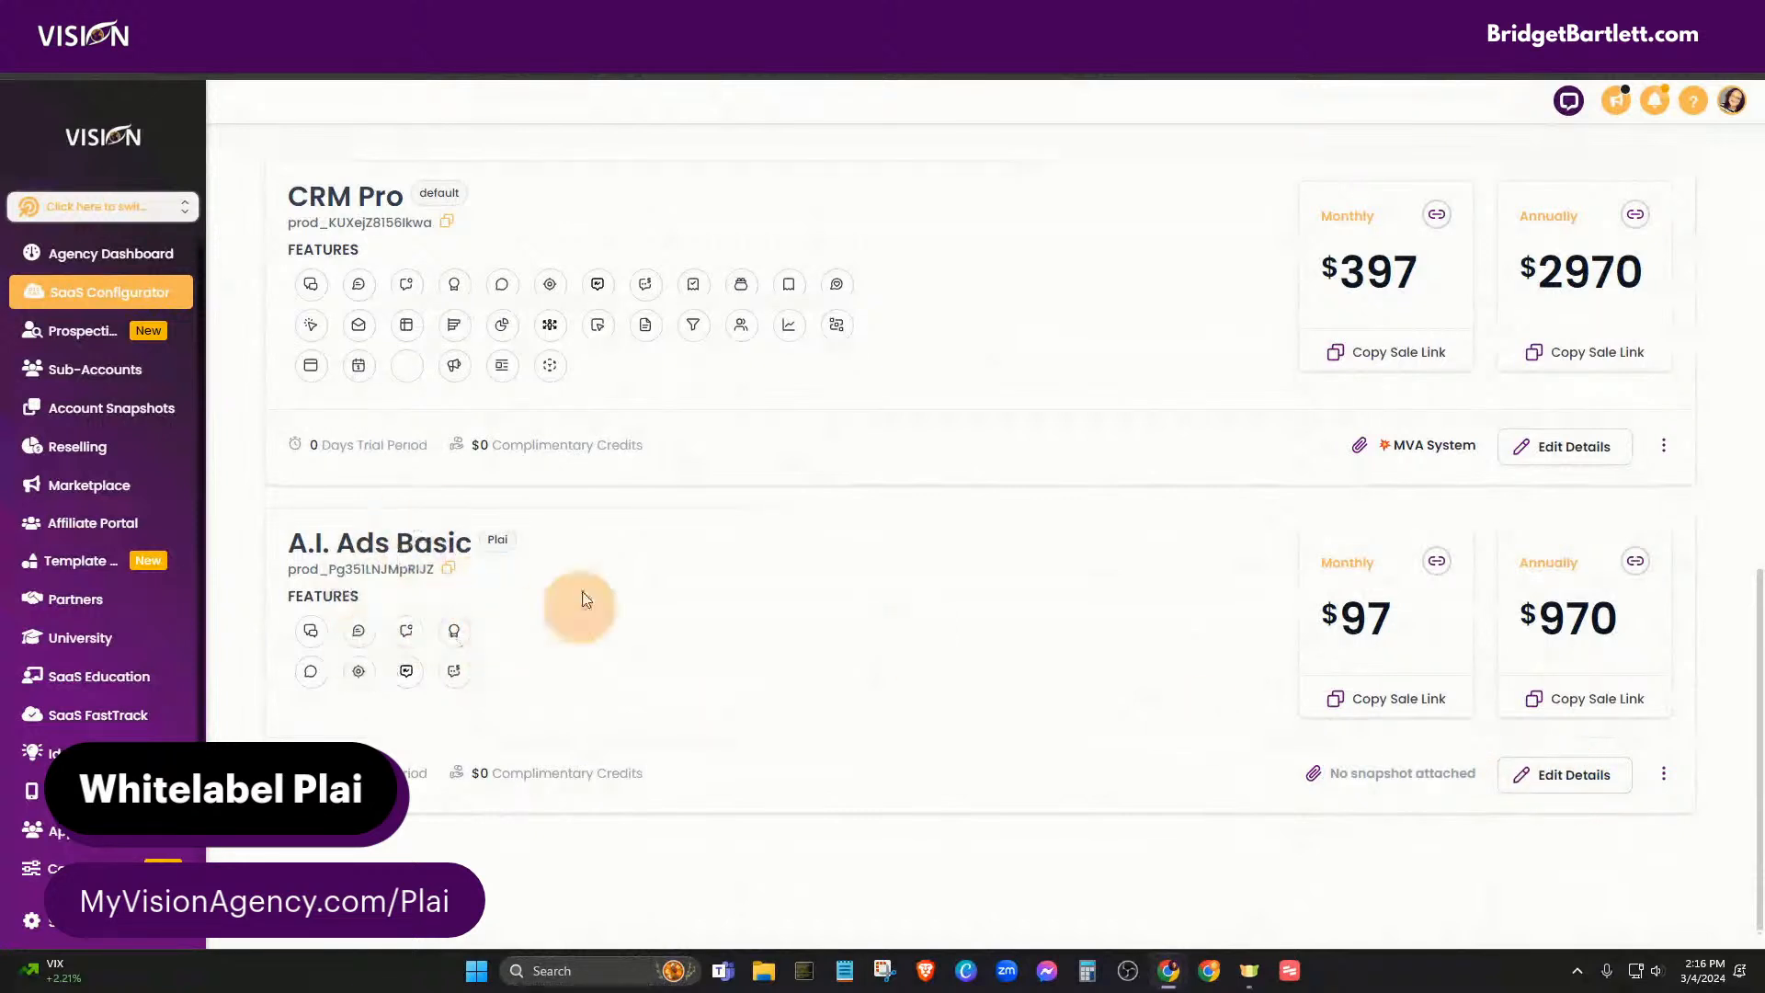
- Open the A.I. Ads Basic plan and its options menu, leaving both without changes
{"action": "left_click", "coordinate": [1577, 778]}
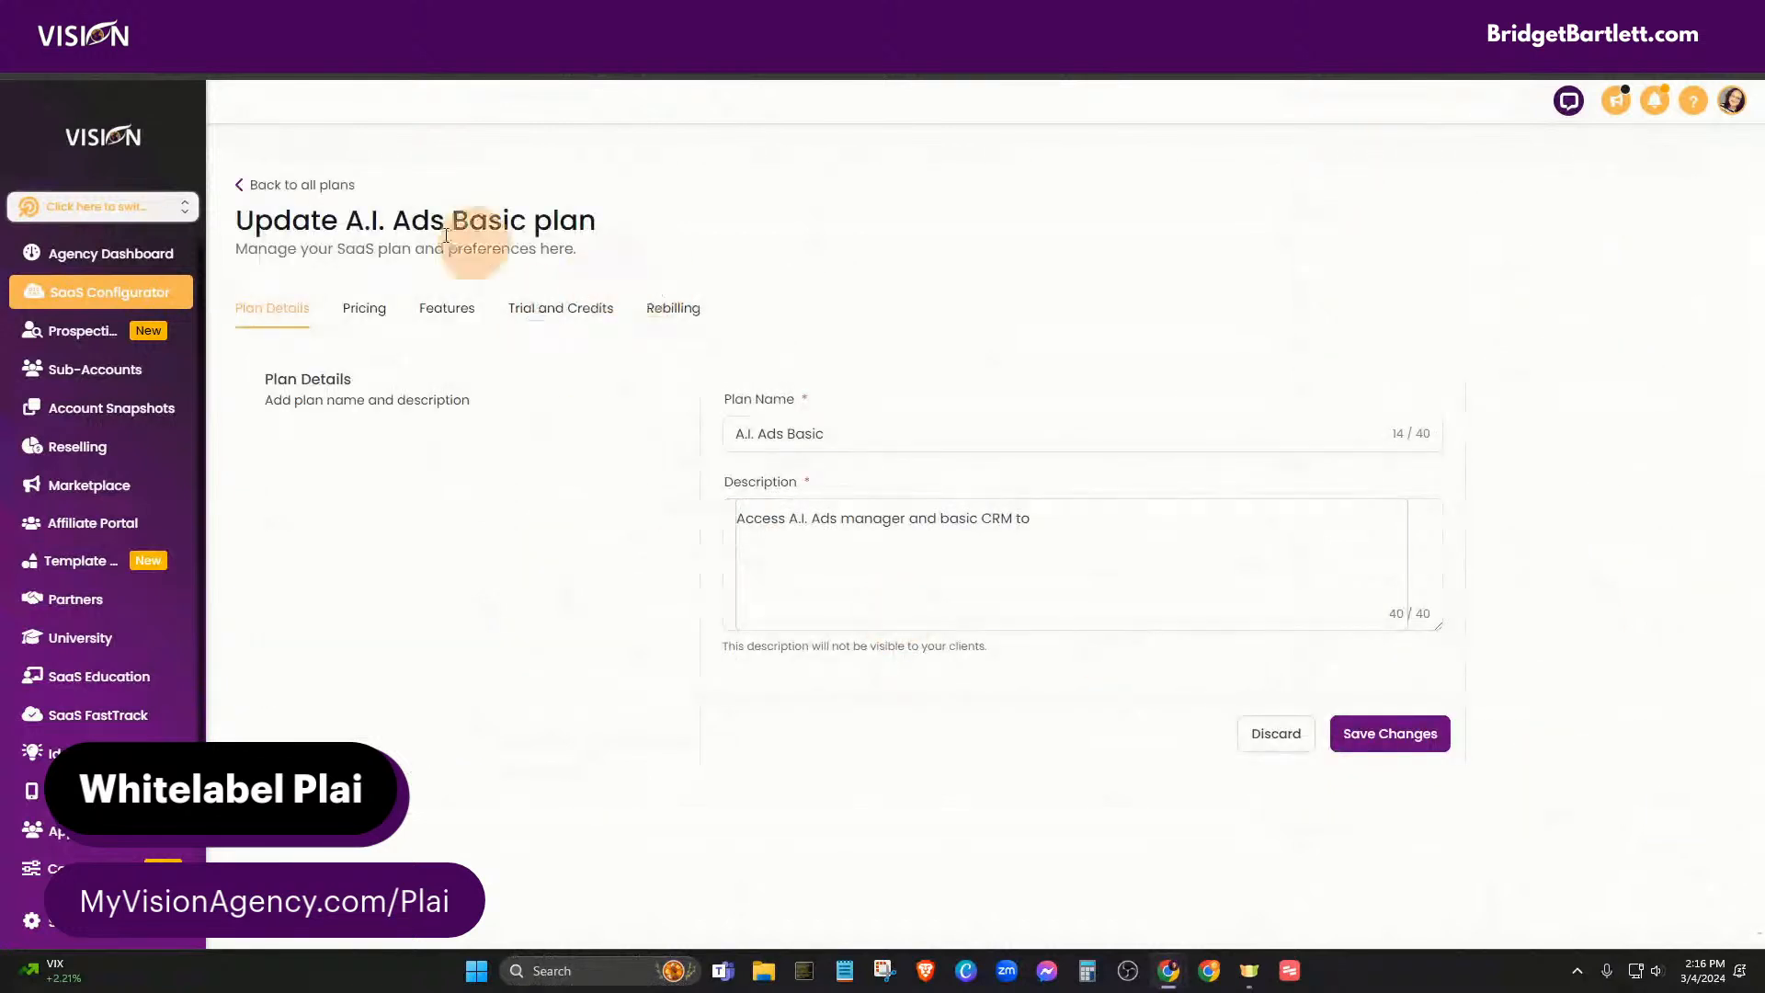
{"action": "left_click", "coordinate": [262, 185]}
{"action": "scroll", "coordinate": [1481, 809], "scroll_direction": "down", "scroll_amount": 10}
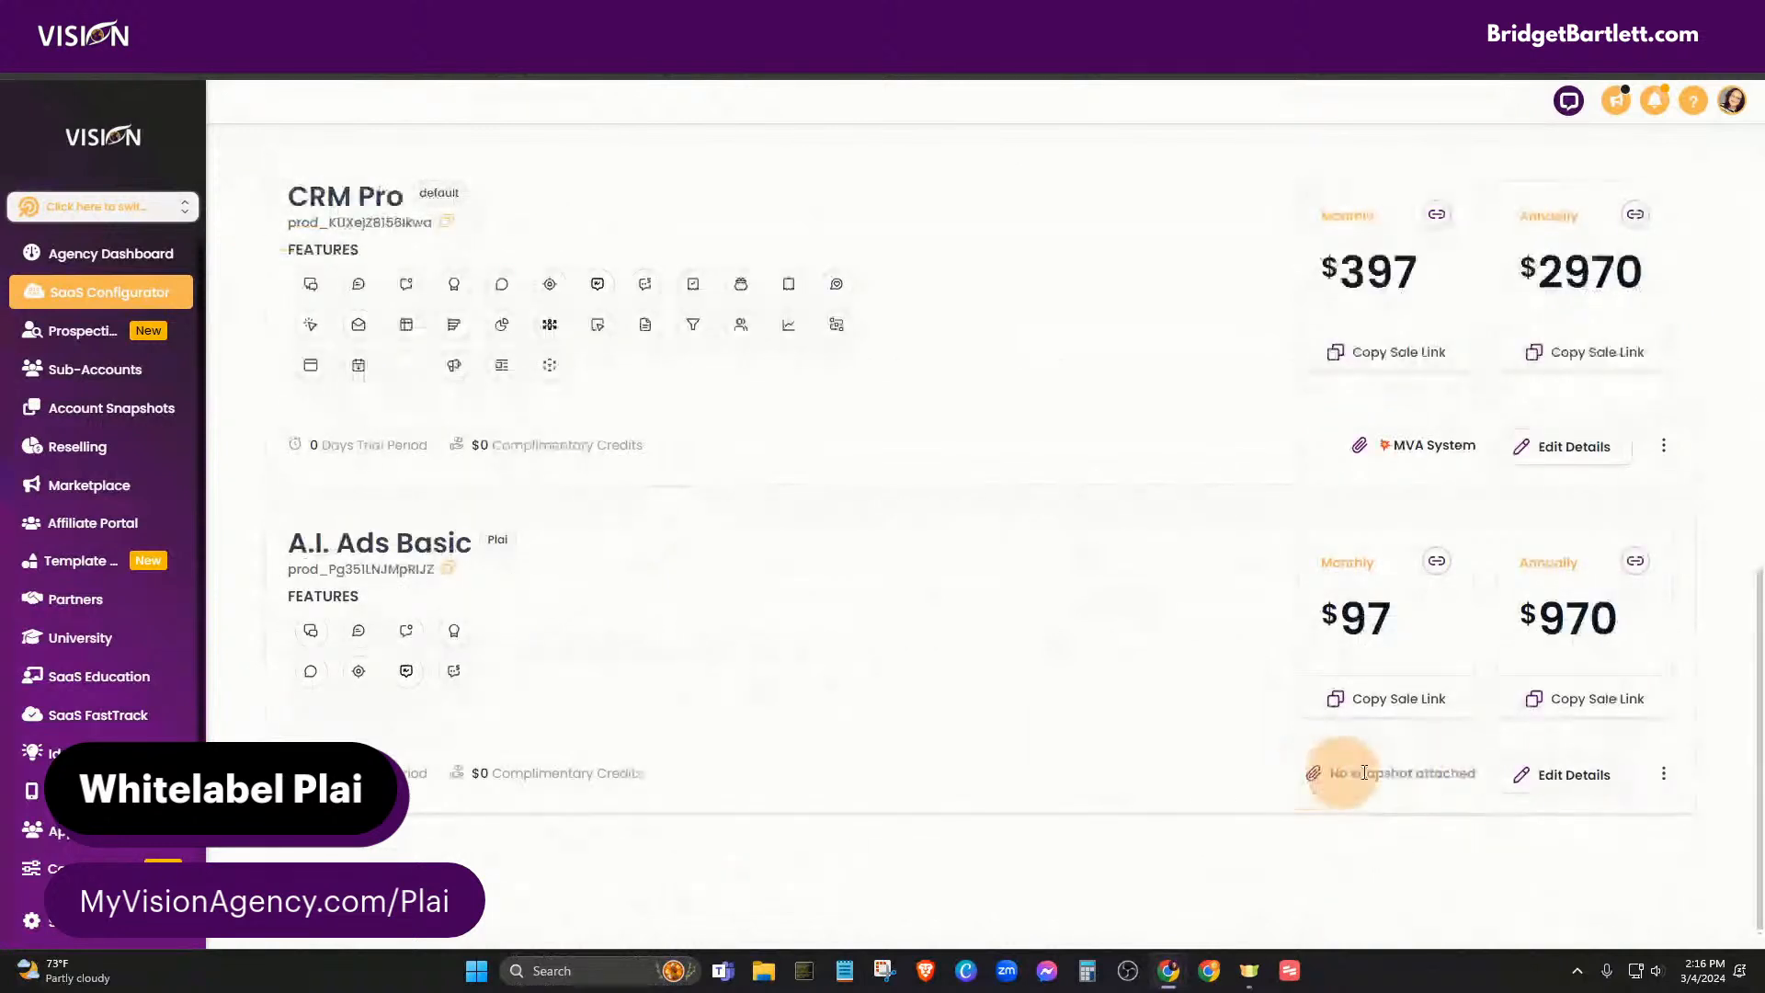
{"action": "left_click", "coordinate": [1664, 780]}
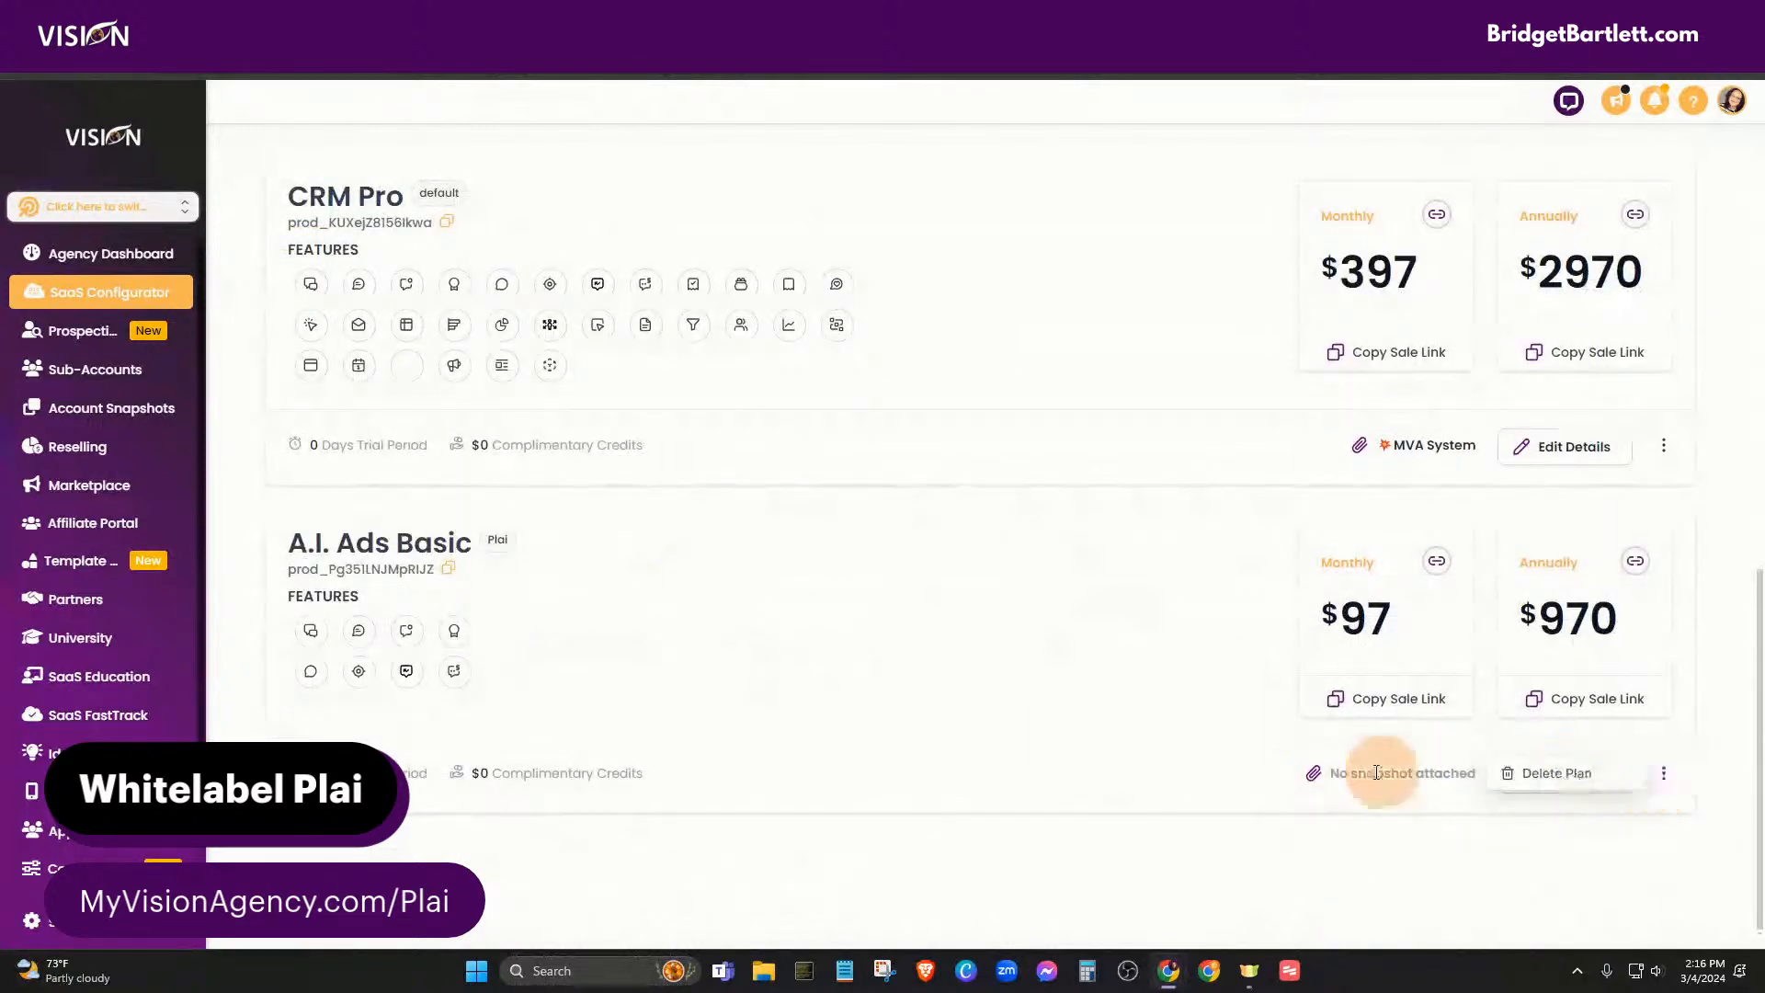
{"action": "left_click", "coordinate": [1315, 772]}
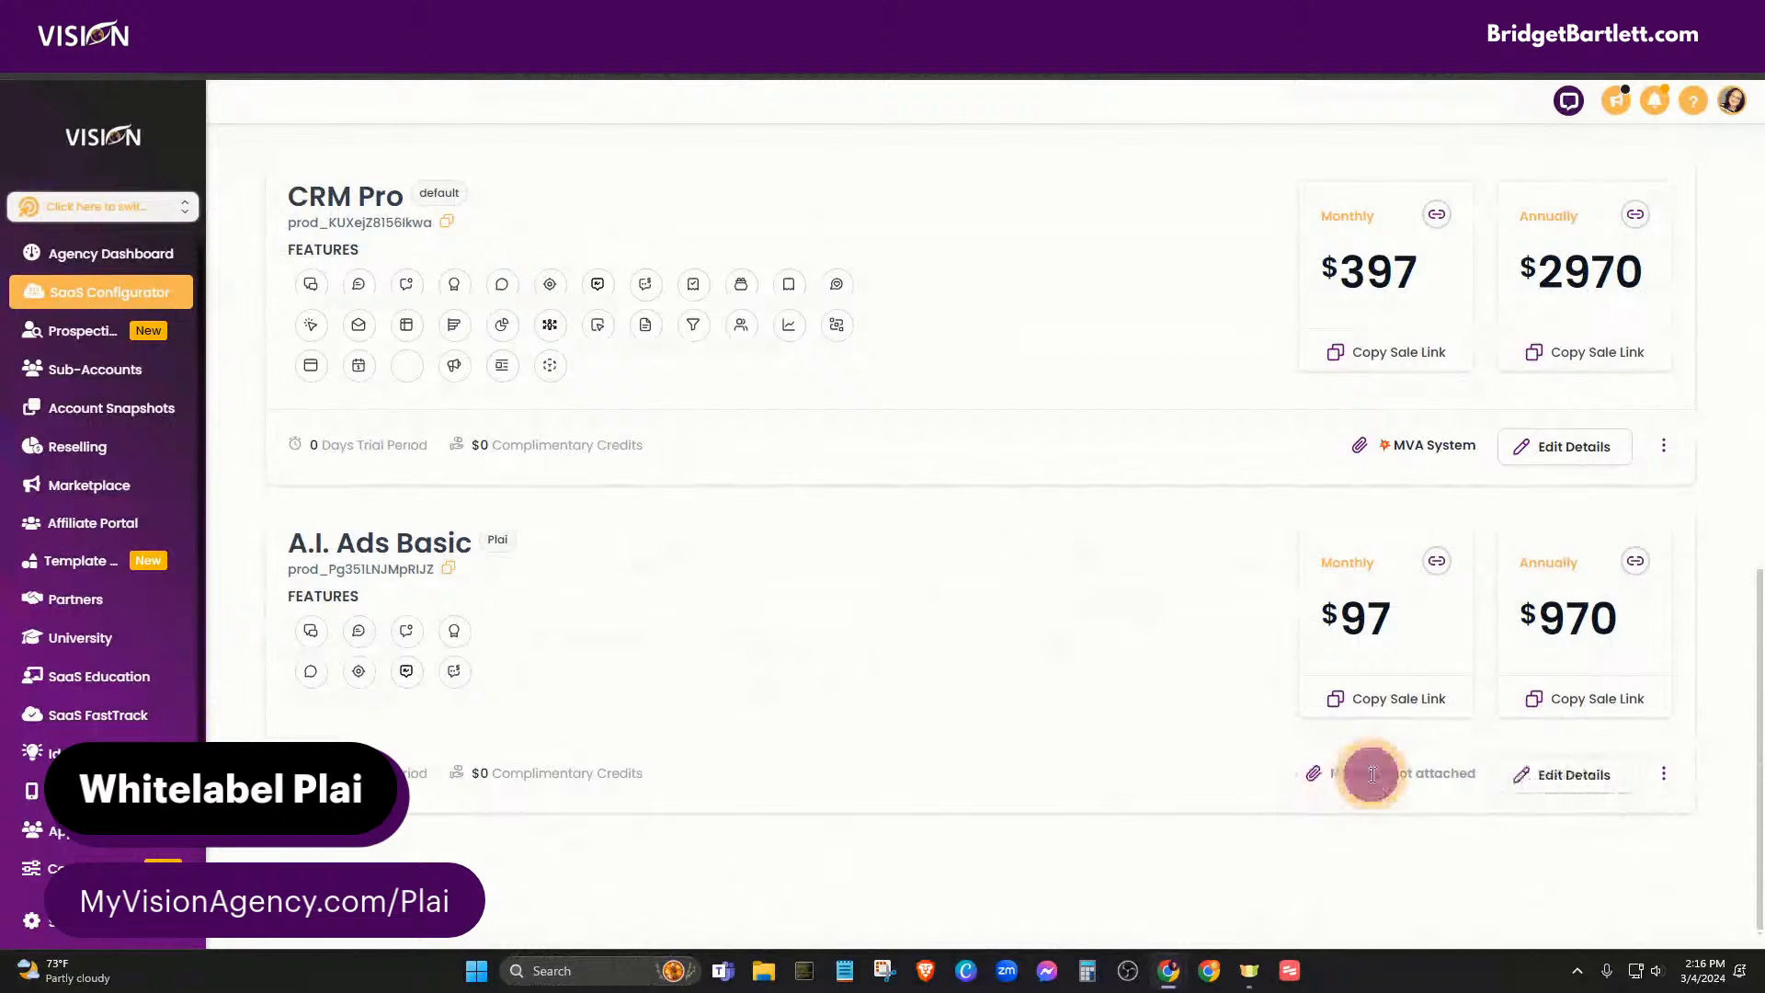
- Review the A.I. Ads Basic plan's Pricing, Features, Trial and Credits, and Rebilling settings
{"action": "left_click", "coordinate": [1597, 773]}
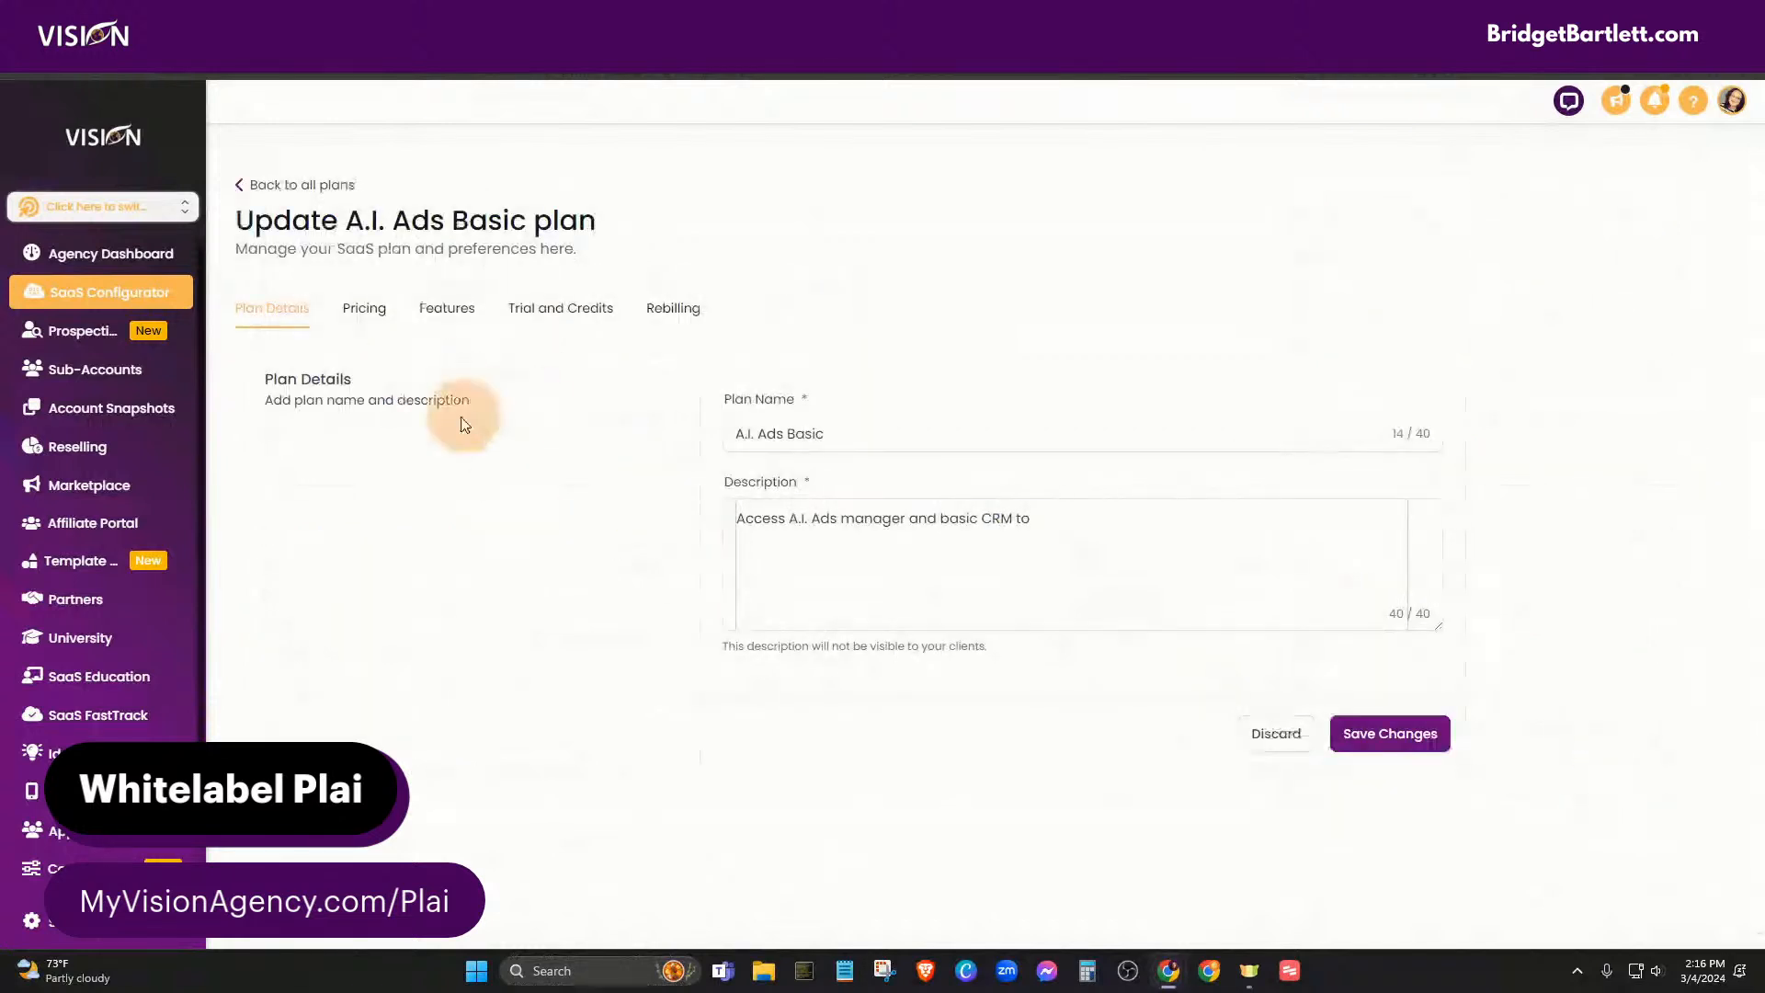
{"action": "left_click", "coordinate": [364, 307]}
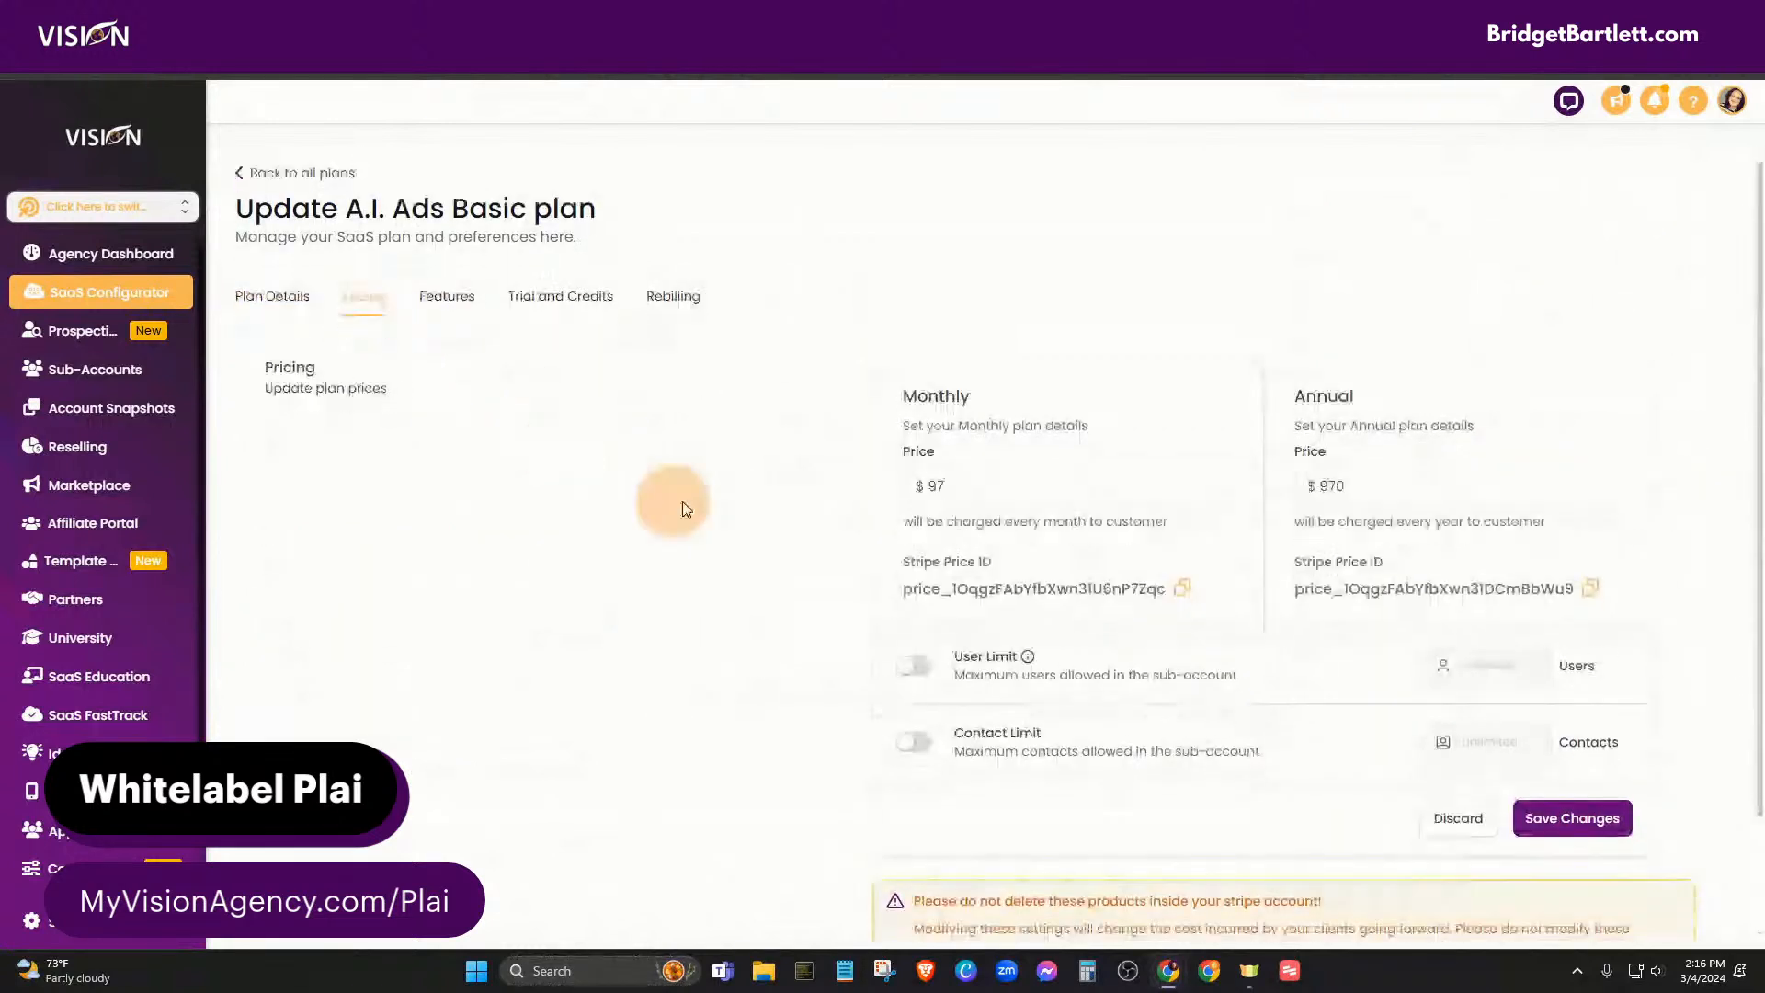
{"action": "scroll", "coordinate": [684, 503], "scroll_direction": "down", "scroll_amount": 1}
{"action": "left_click", "coordinate": [448, 161]}
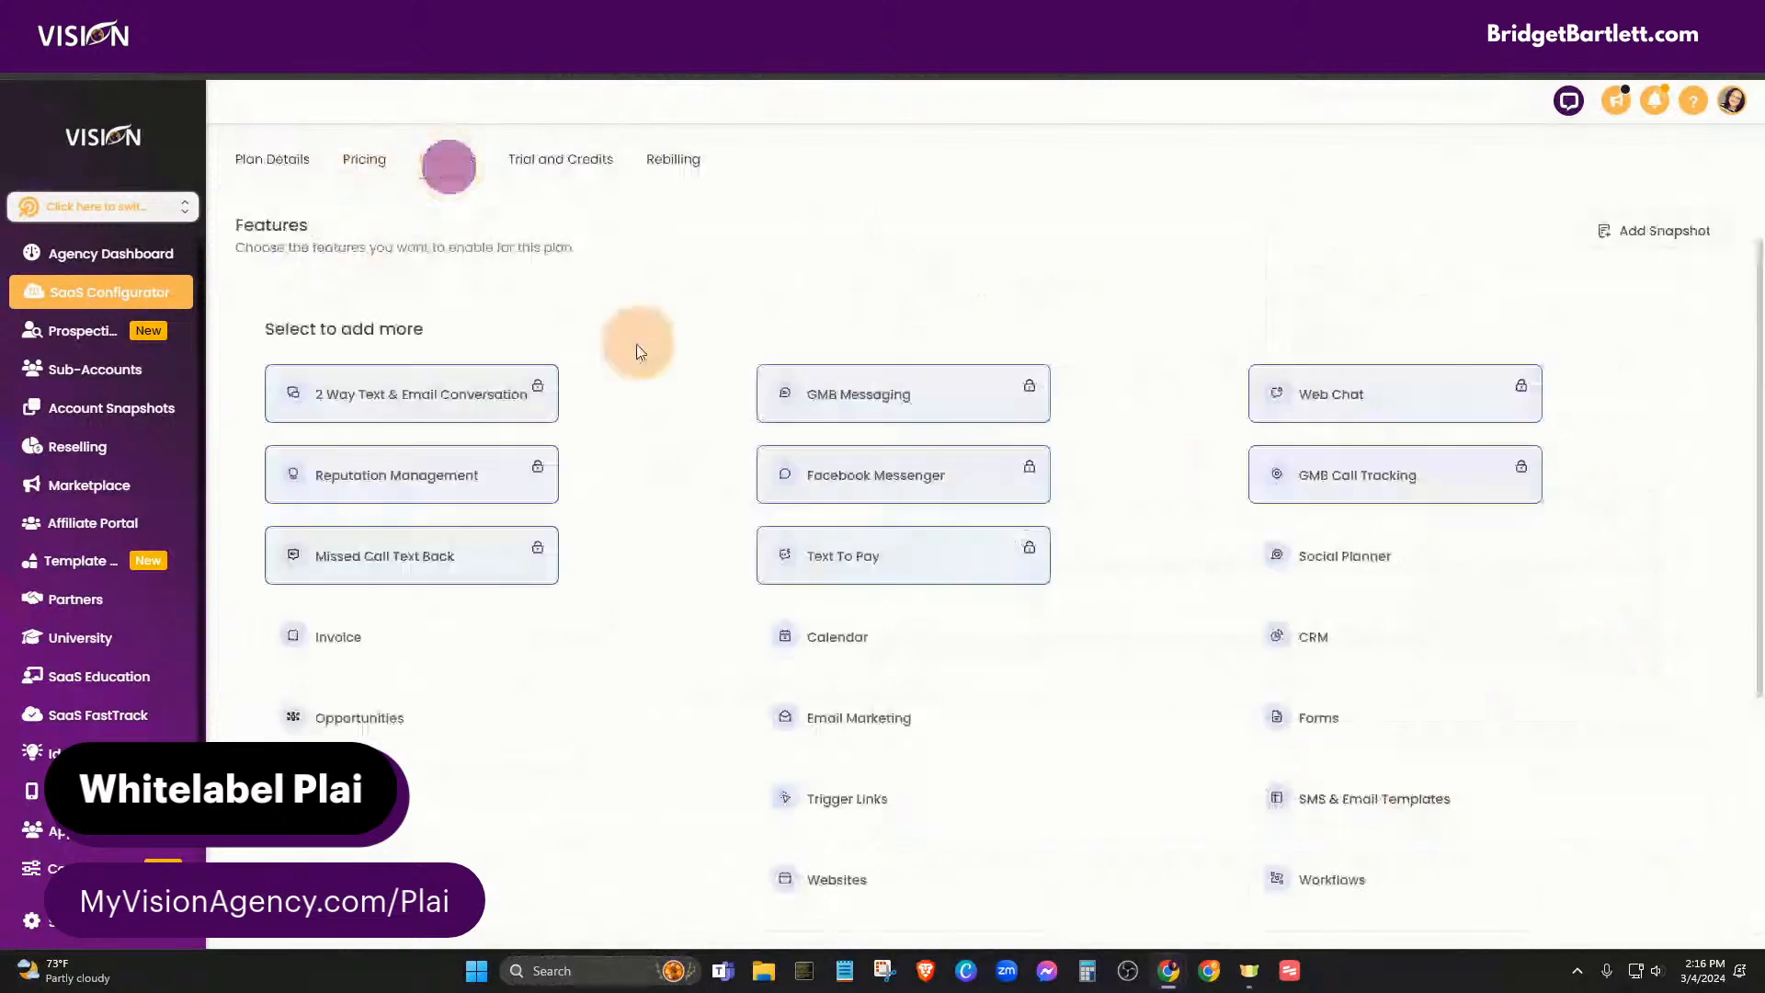
{"action": "scroll", "coordinate": [657, 432], "scroll_direction": "down", "scroll_amount": 4}
{"action": "scroll", "coordinate": [643, 469], "scroll_direction": "up", "scroll_amount": 6}
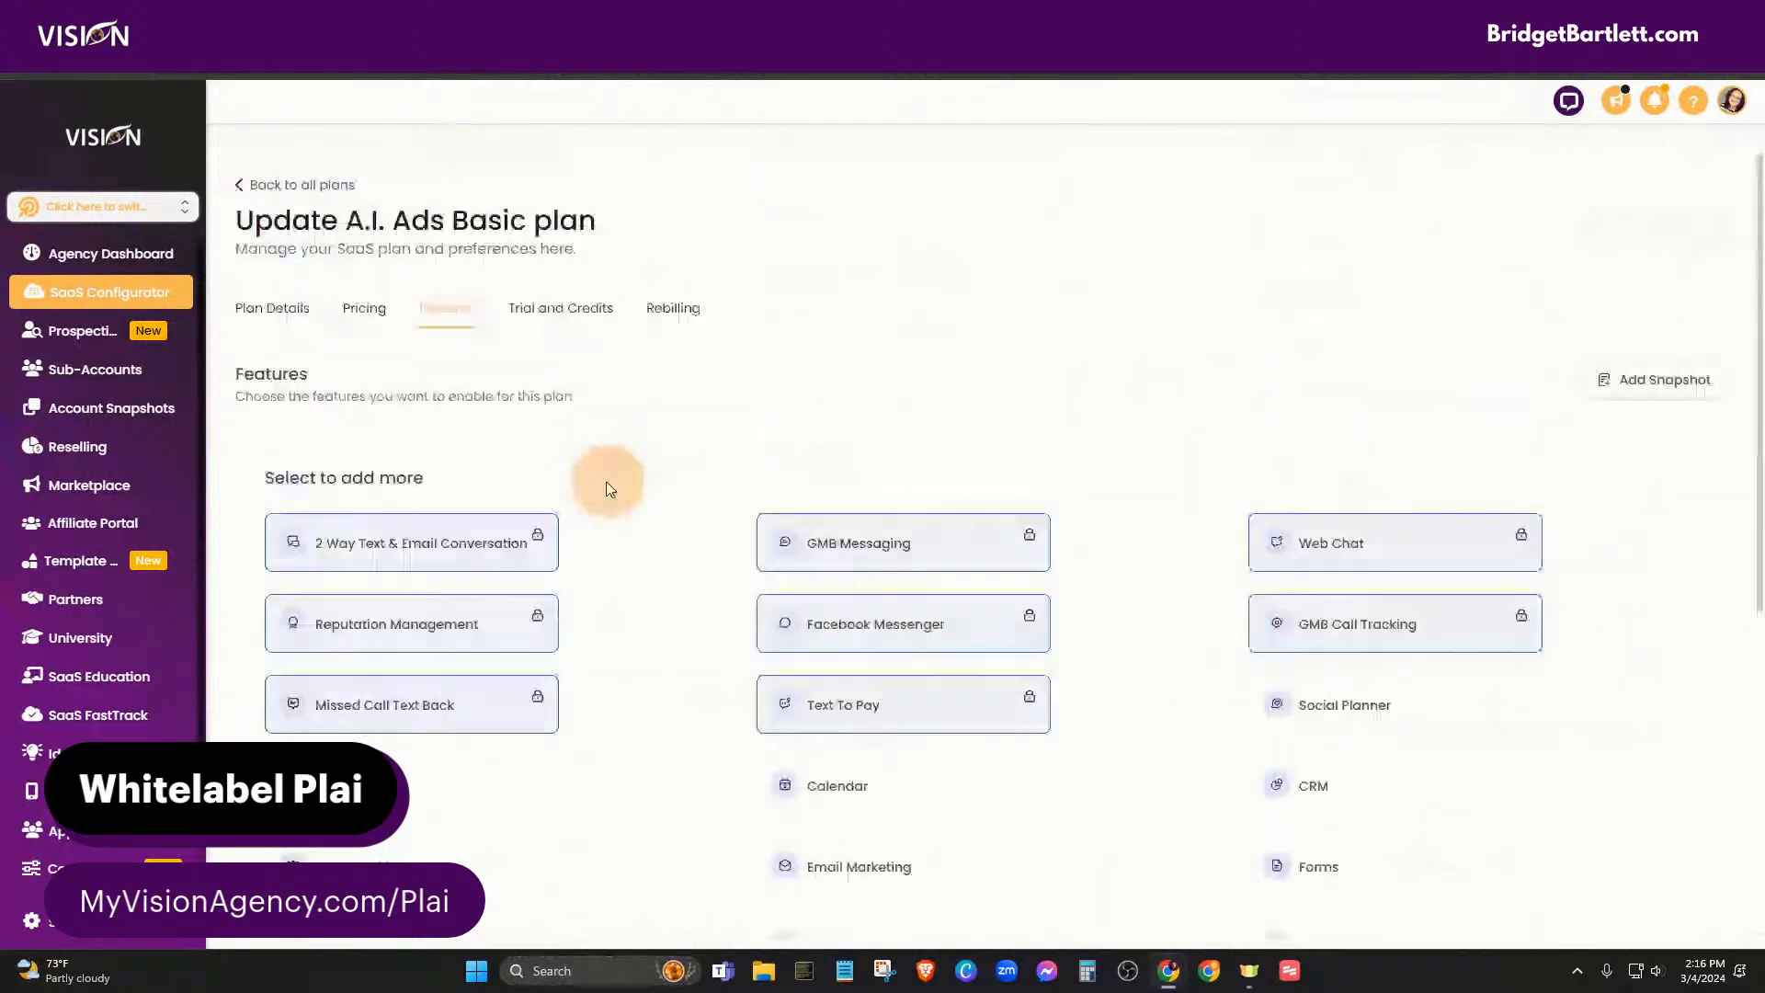
{"action": "left_click", "coordinate": [558, 308]}
{"action": "scroll", "coordinate": [689, 571], "scroll_direction": "down", "scroll_amount": 1}
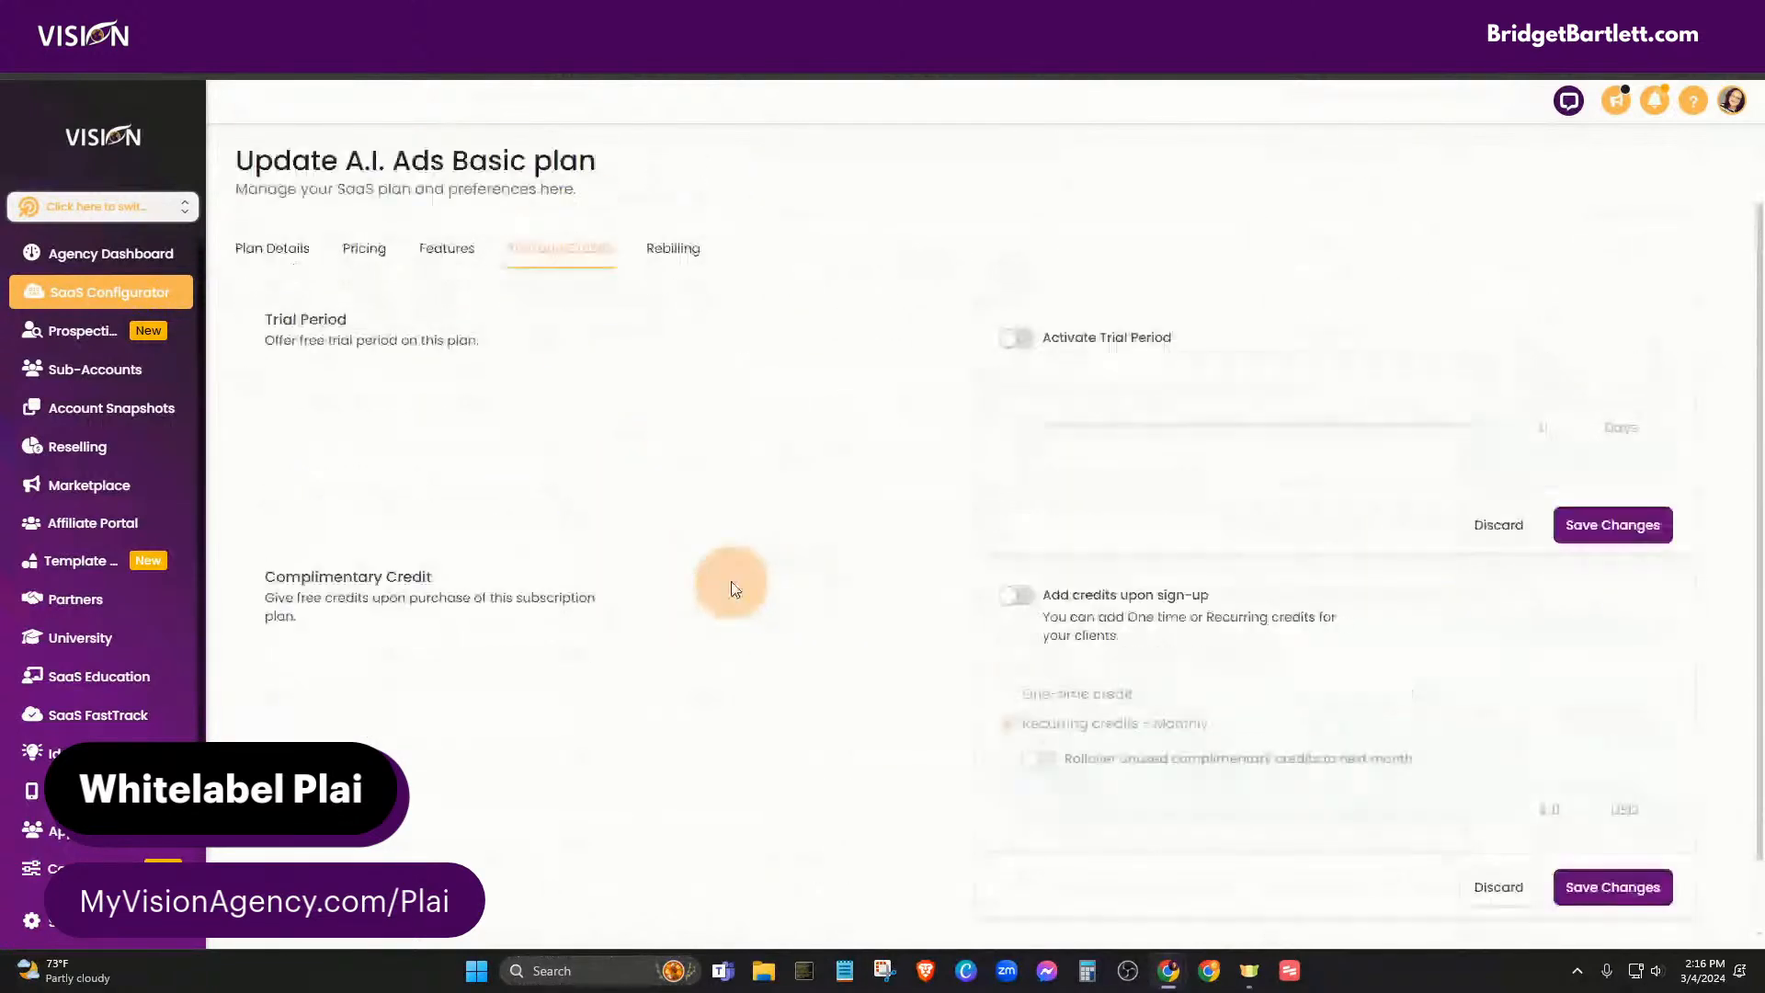
{"action": "scroll", "coordinate": [707, 441], "scroll_direction": "up", "scroll_amount": 1}
{"action": "left_click", "coordinate": [675, 303]}
{"action": "scroll", "coordinate": [643, 634], "scroll_direction": "down", "scroll_amount": 3}
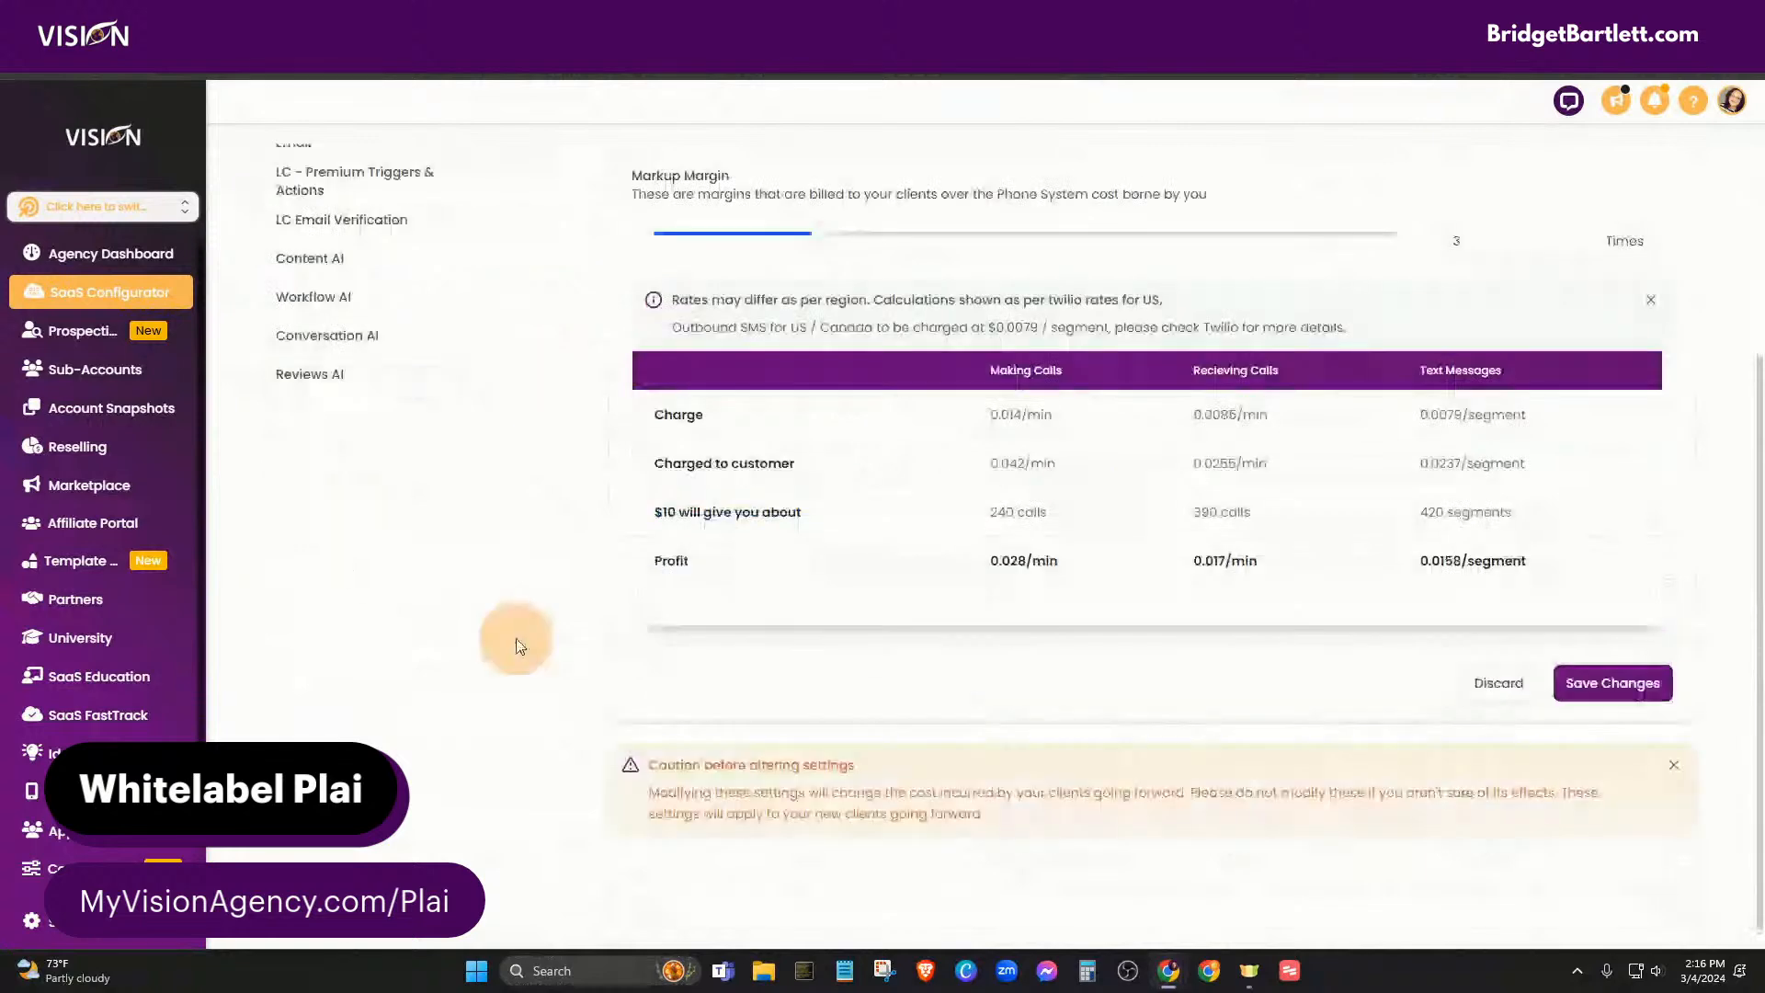
{"action": "scroll", "coordinate": [450, 689], "scroll_direction": "up", "scroll_amount": 3}
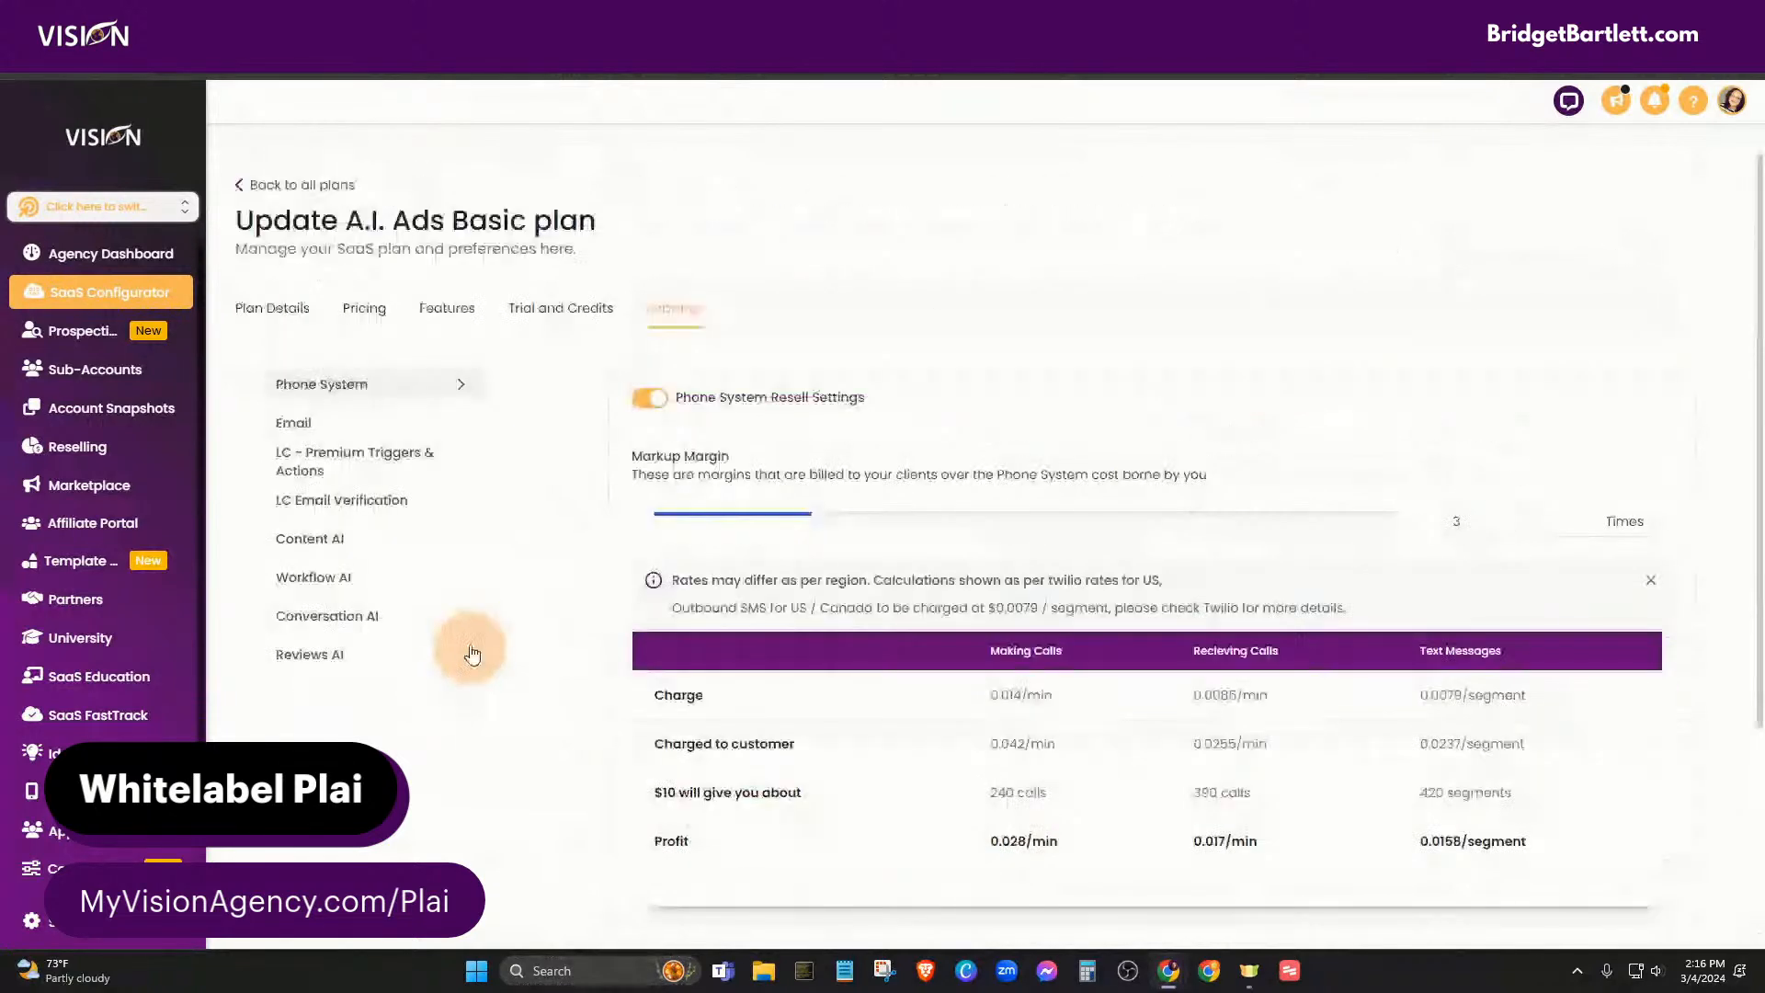
- Go back to all plans and reload the page to see the refreshed A.I. Ads Basic card
{"action": "left_click", "coordinate": [303, 184]}
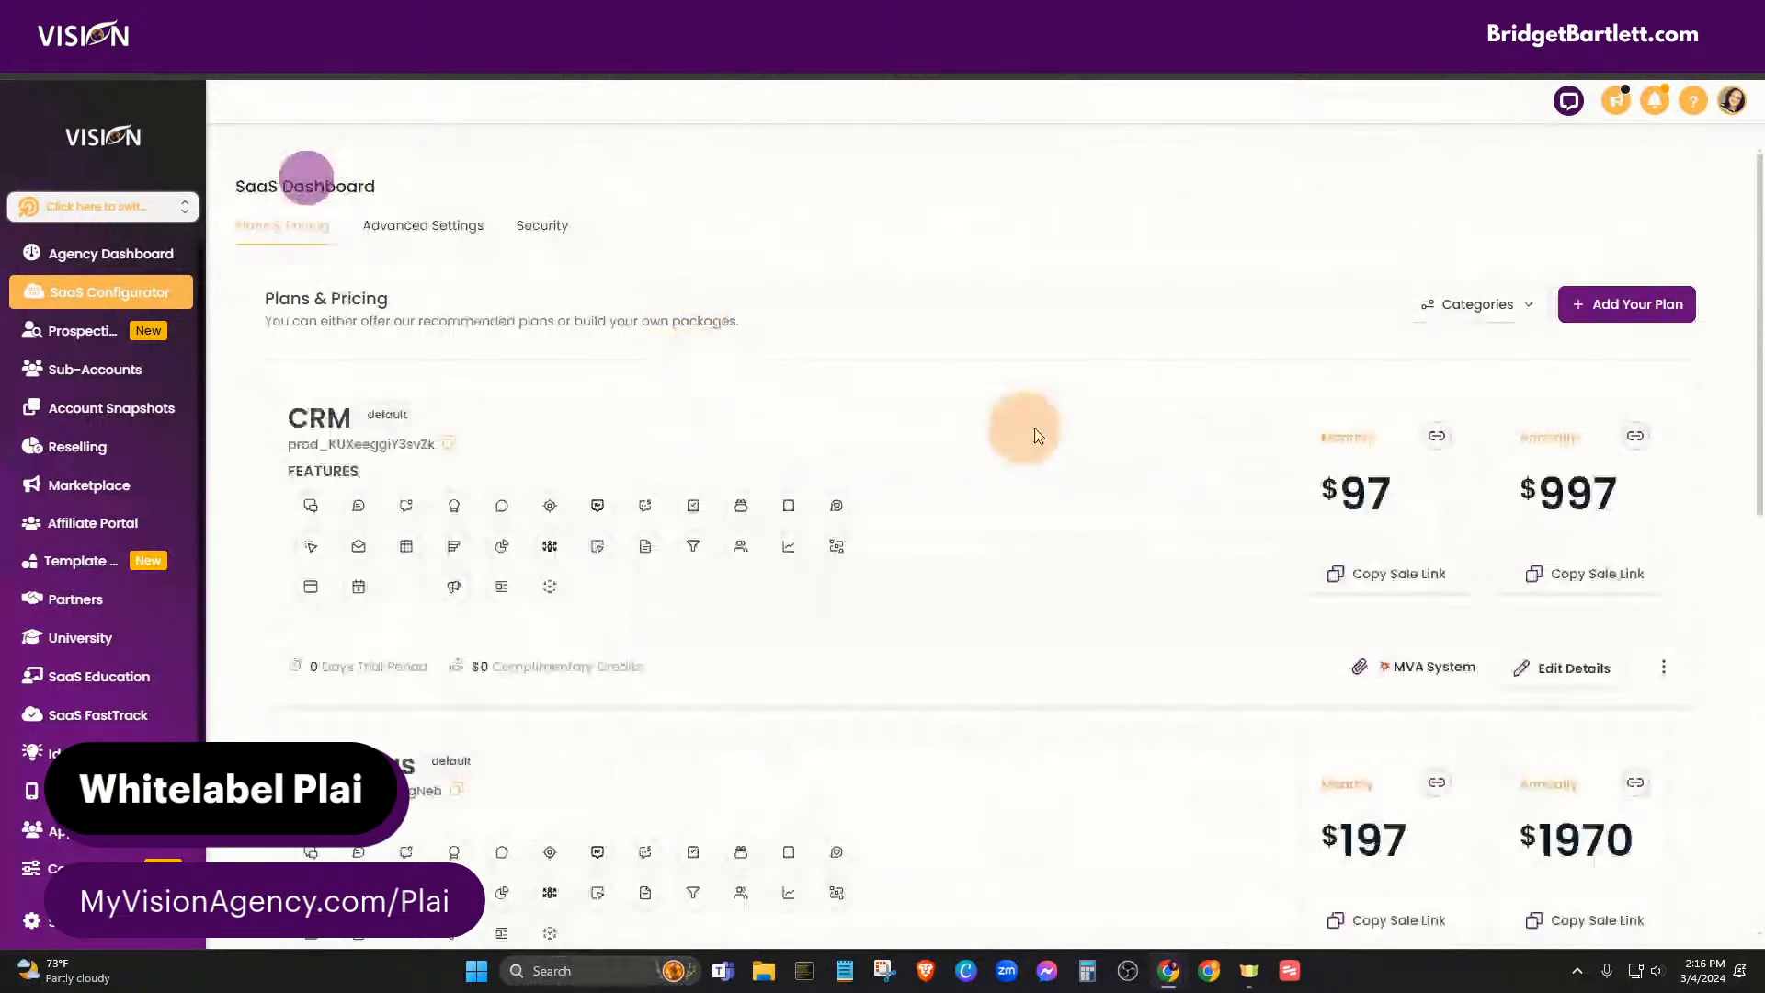
{"action": "scroll", "coordinate": [1079, 548], "scroll_direction": "down", "scroll_amount": 10}
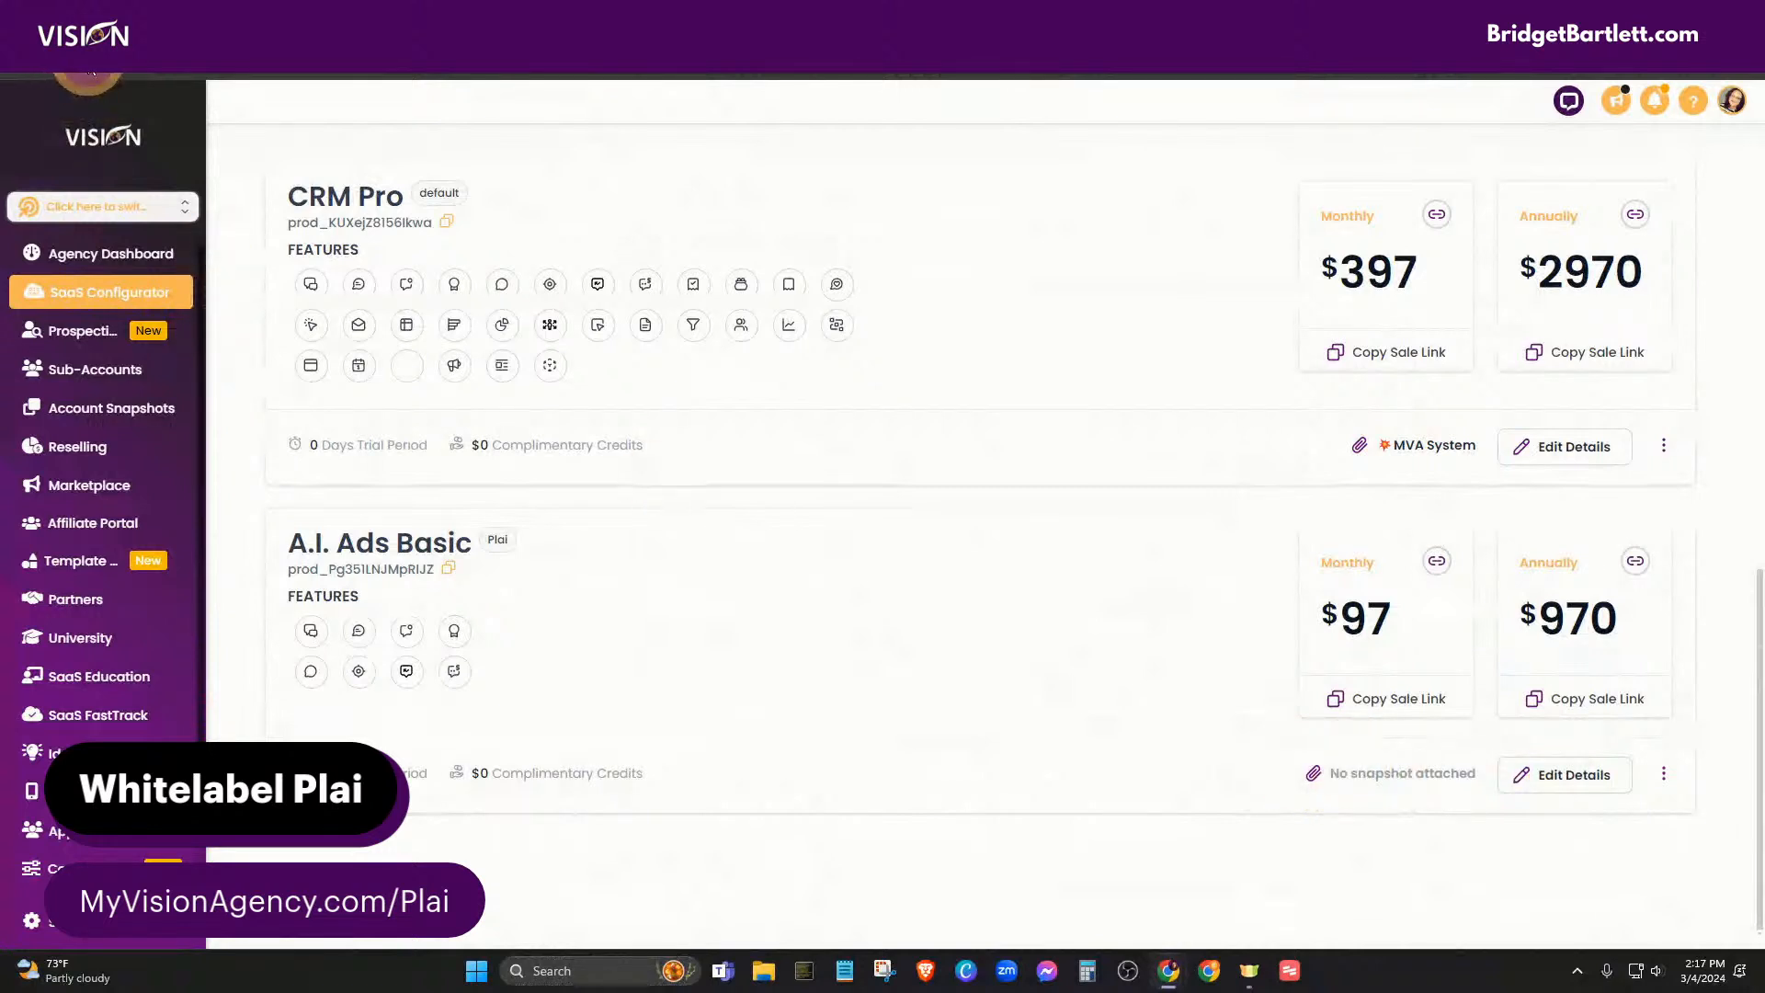
{"action": "left_click", "coordinate": [87, 60]}
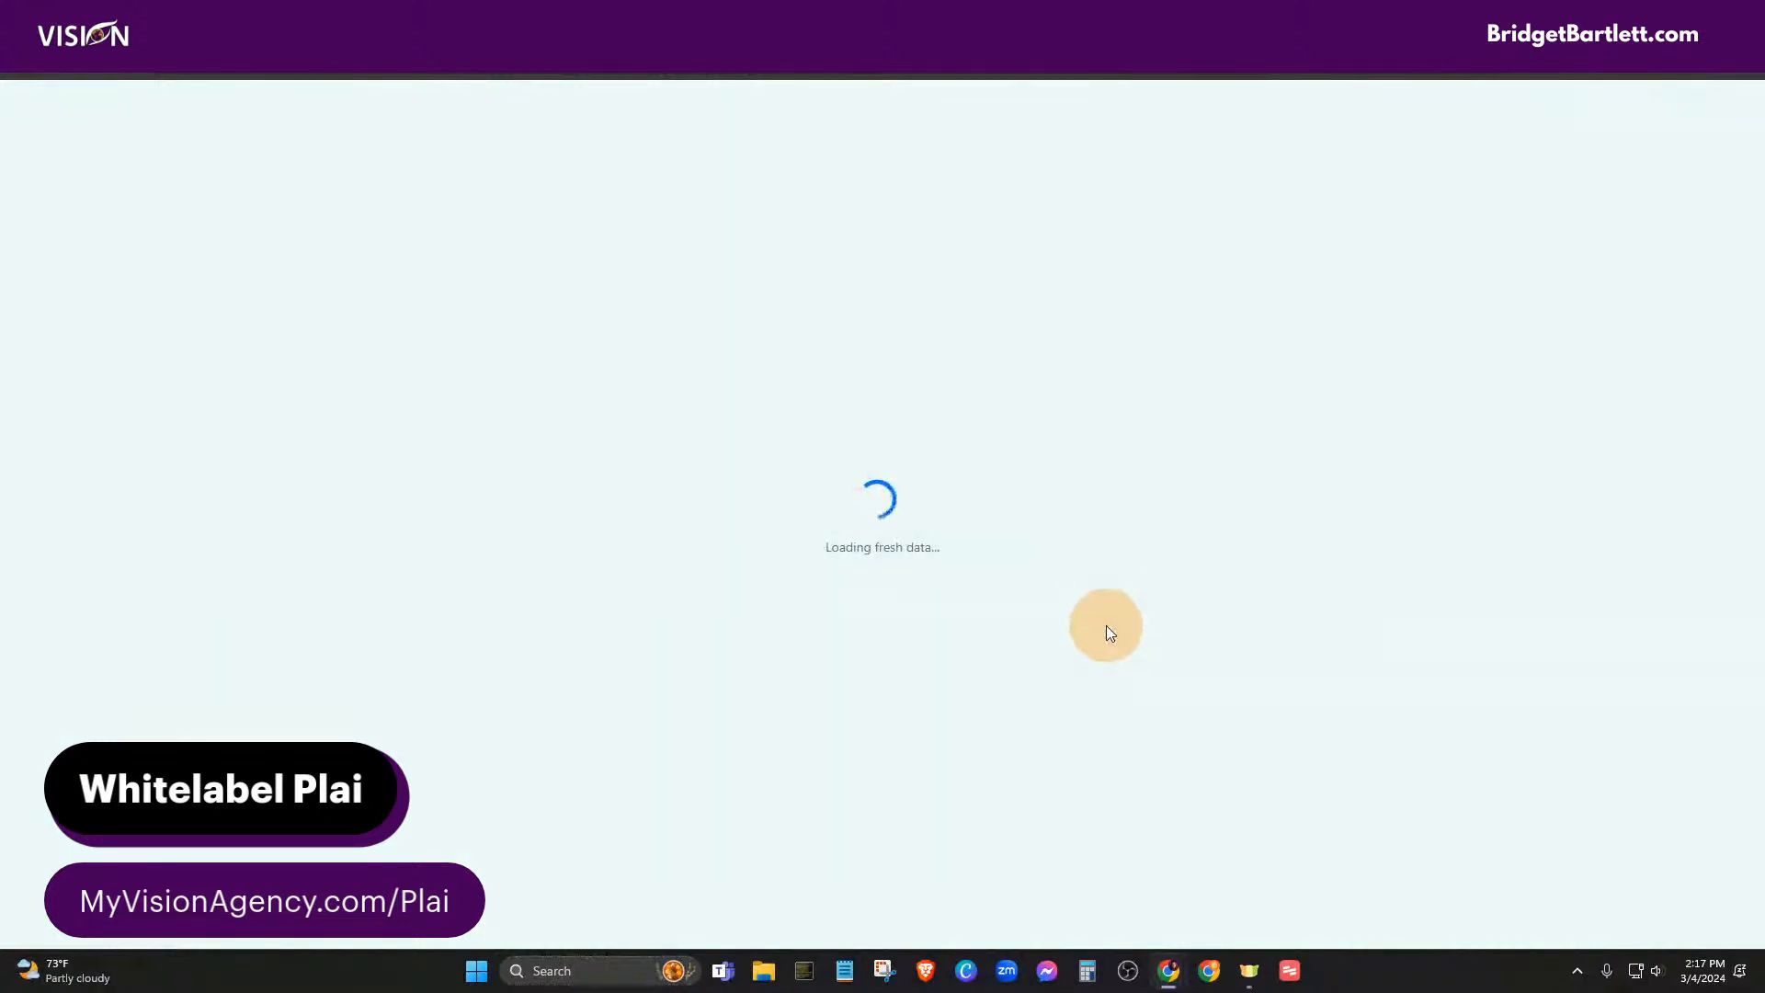
{"action": "scroll", "coordinate": [1186, 726], "scroll_direction": "down", "scroll_amount": 8}
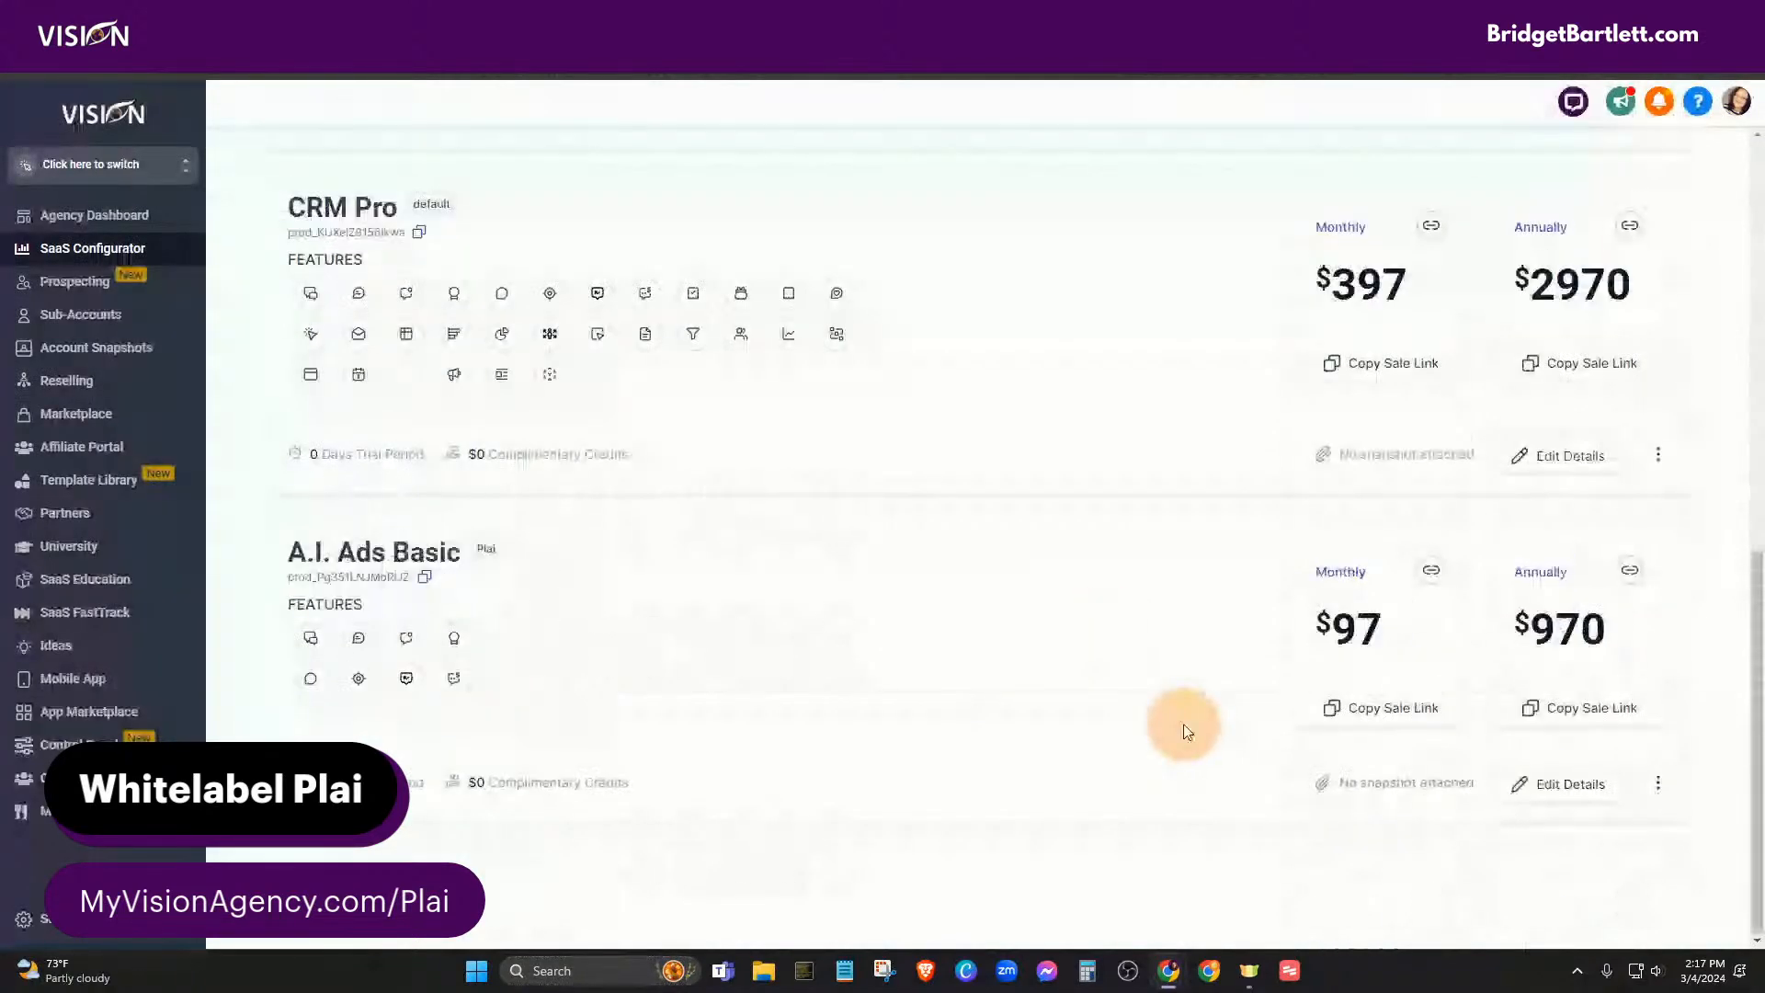
{"action": "left_click", "coordinate": [1315, 802]}
{"action": "left_click", "coordinate": [1354, 800]}
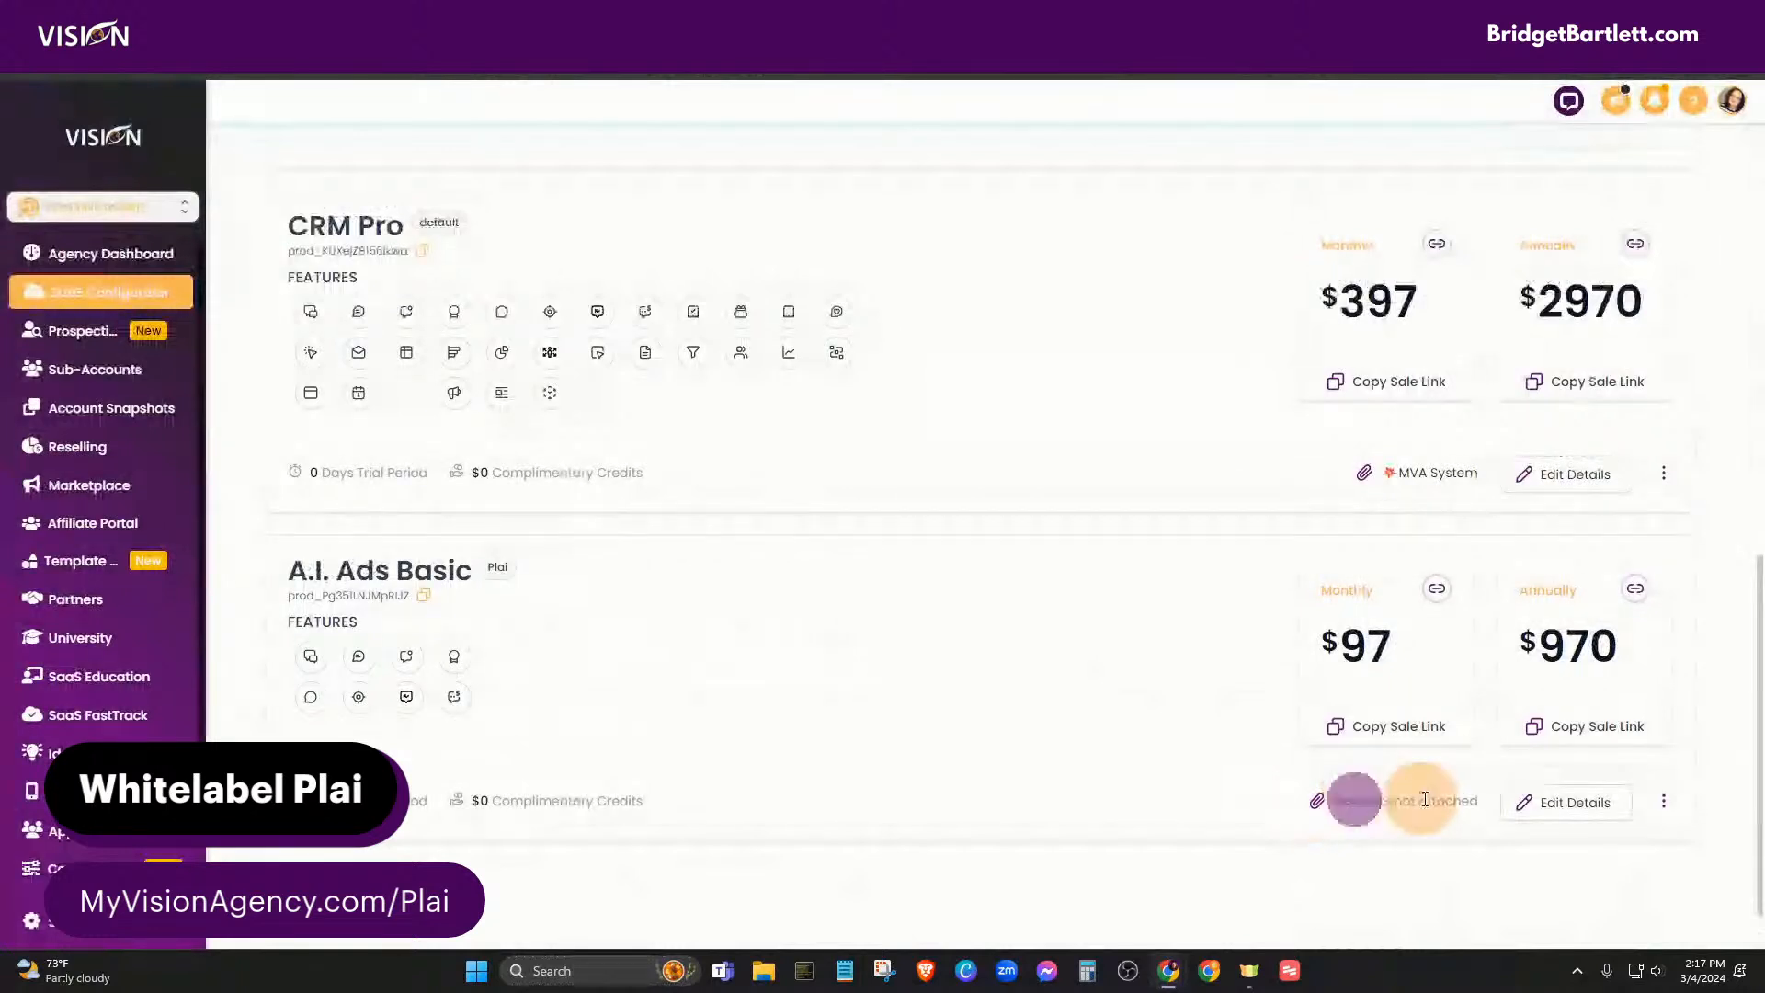
- Attach the MVA System snapshot in A.I. Ads Basic's Features settings, then return to all plans
{"action": "left_click", "coordinate": [1579, 801]}
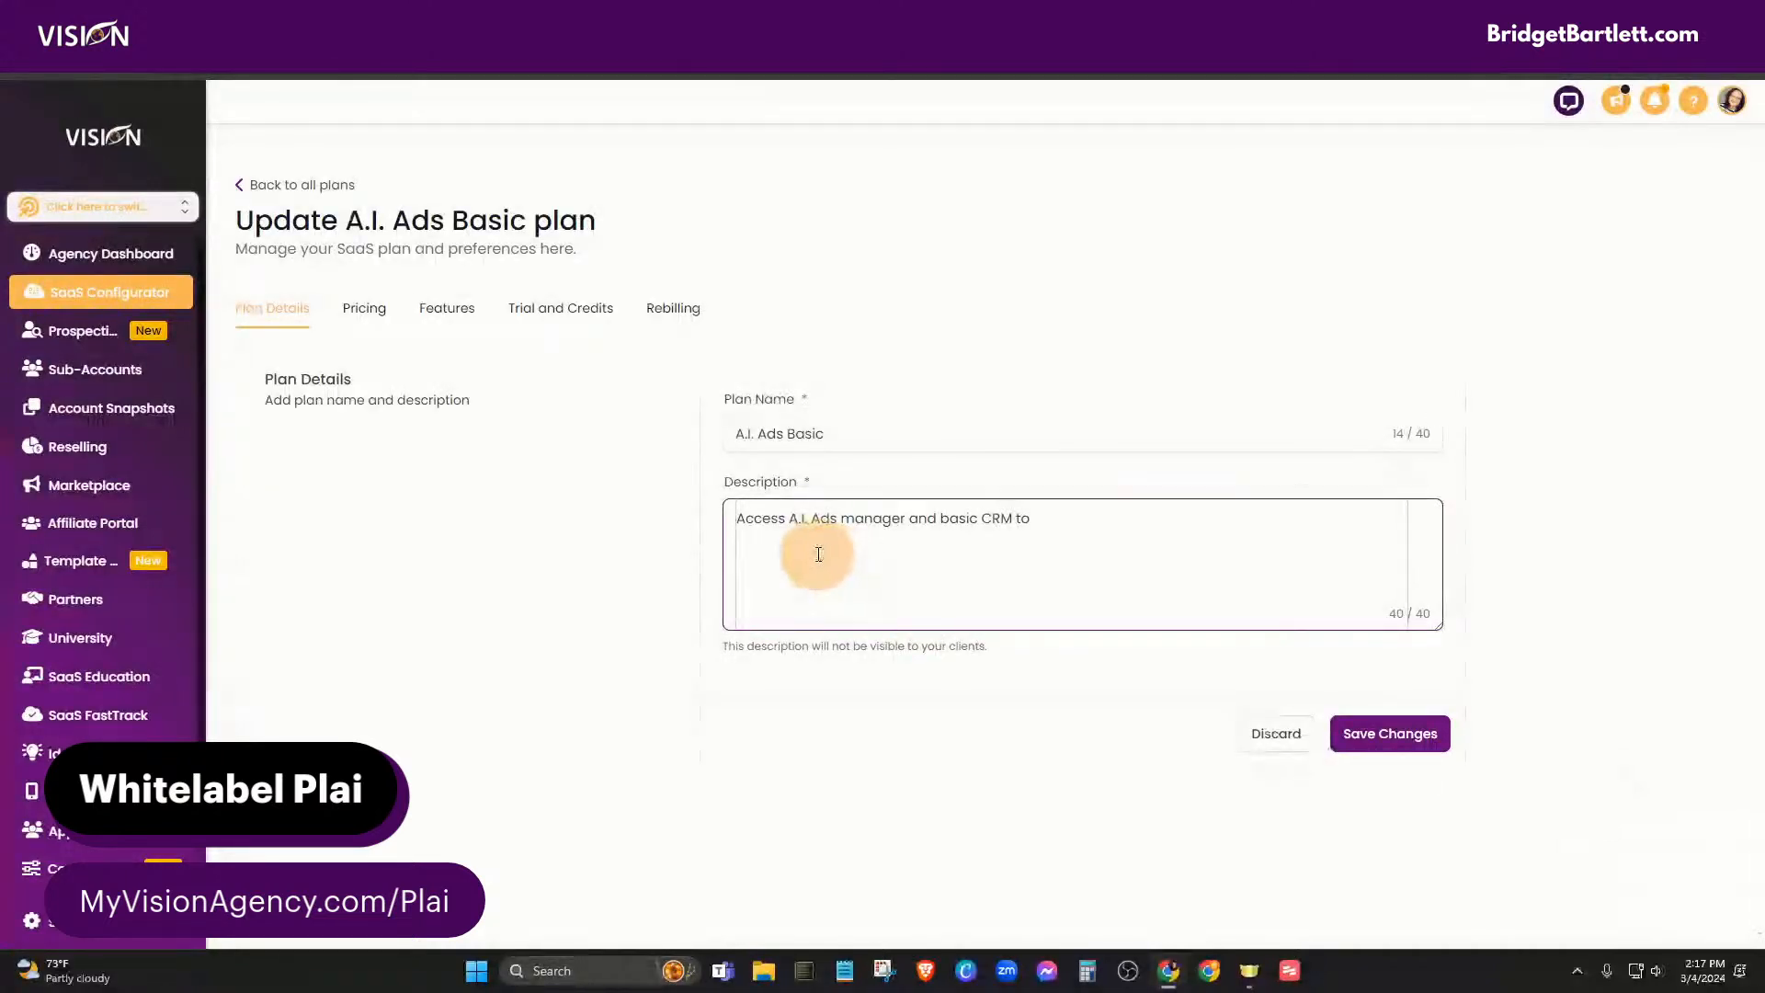
{"action": "left_click", "coordinate": [445, 310]}
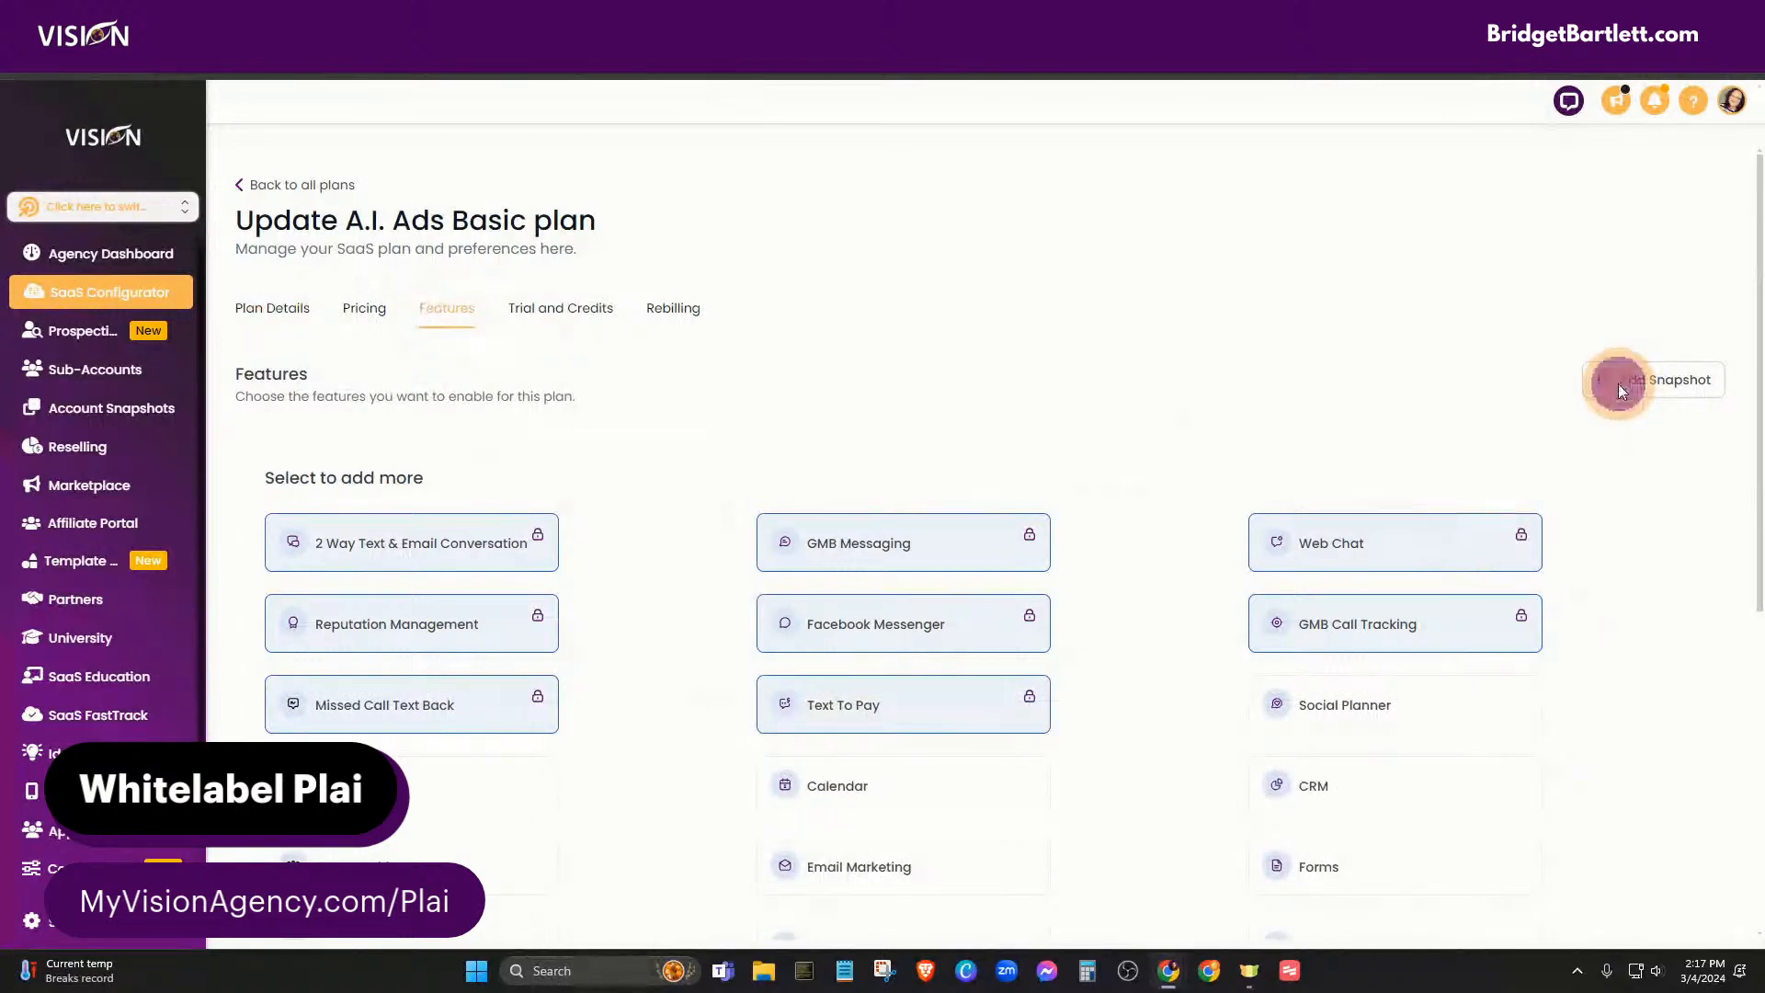
{"action": "left_click", "coordinate": [1617, 384]}
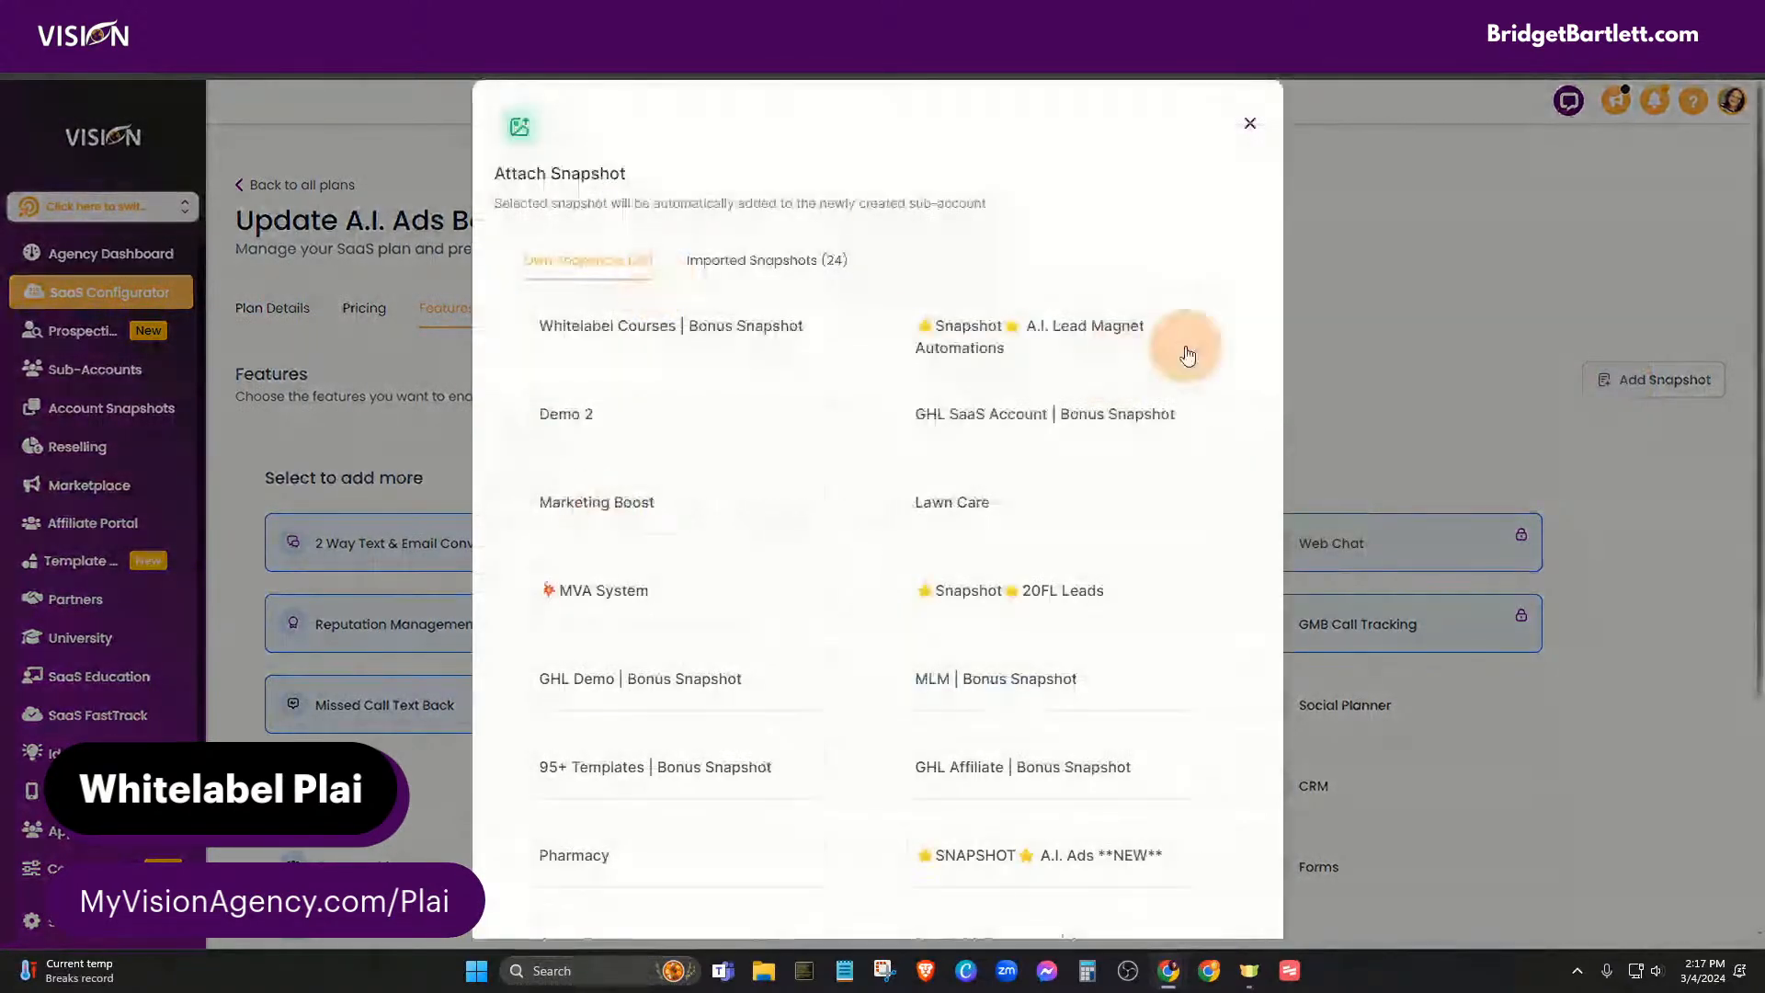
{"action": "left_click", "coordinate": [612, 592]}
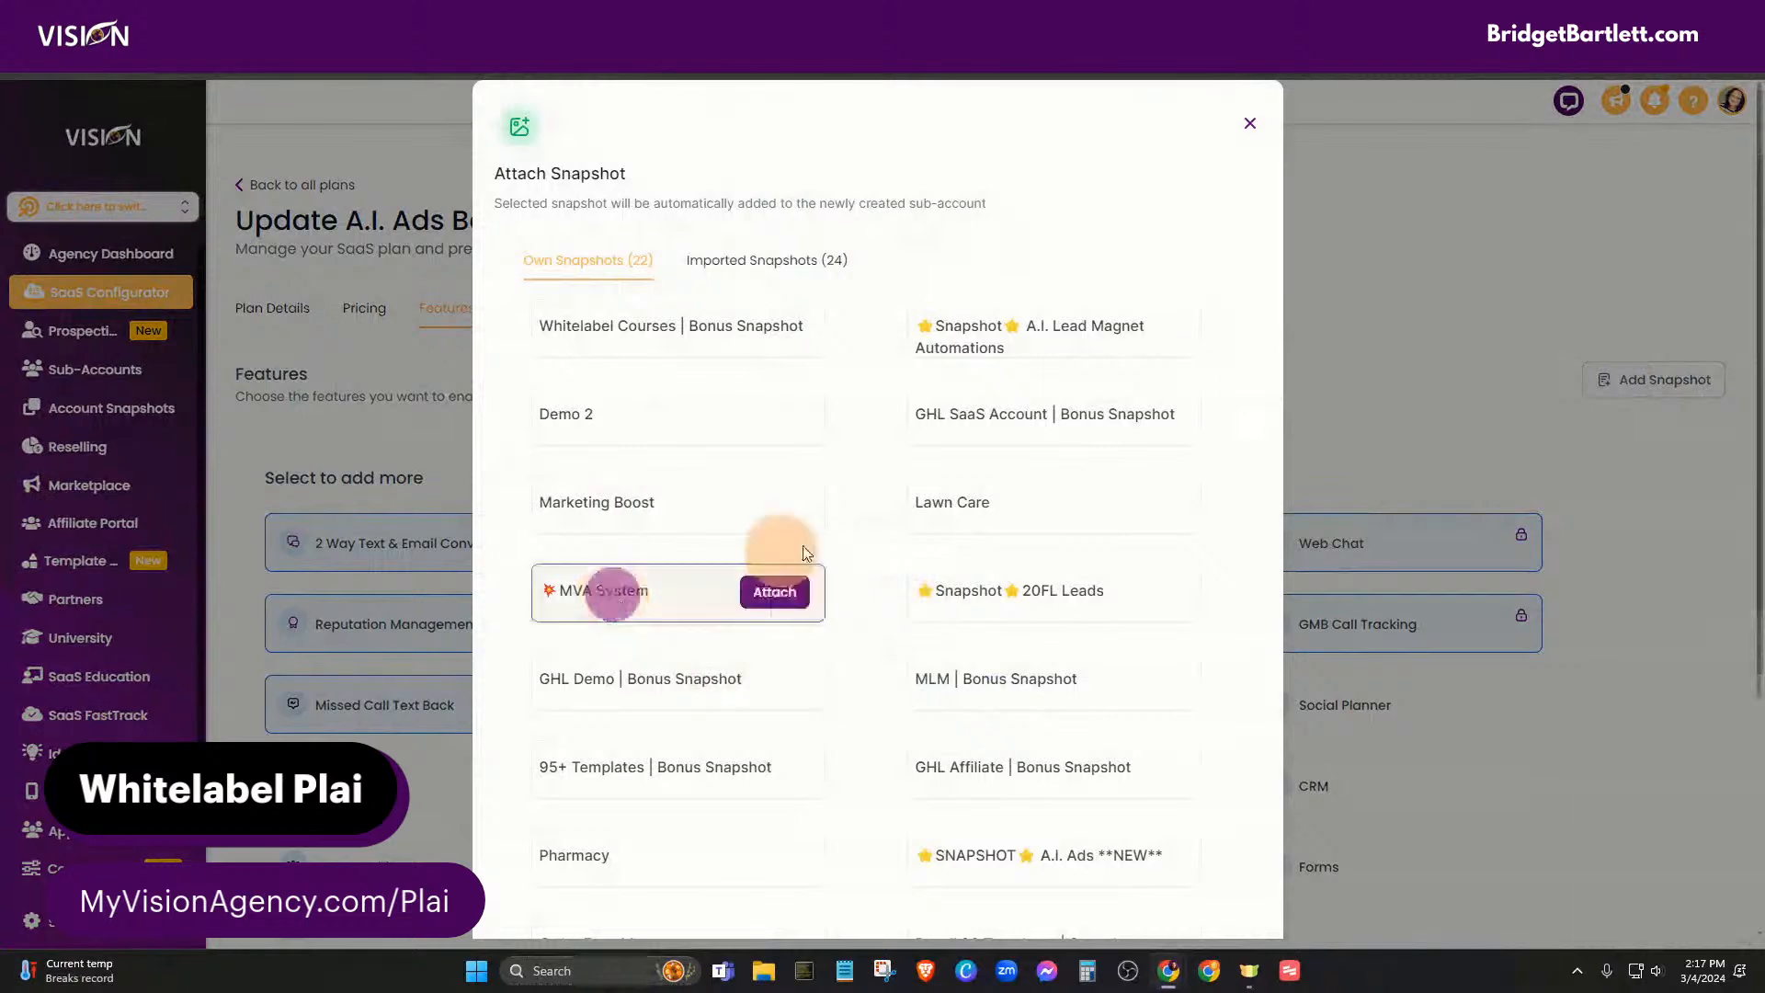
{"action": "left_click", "coordinate": [781, 591]}
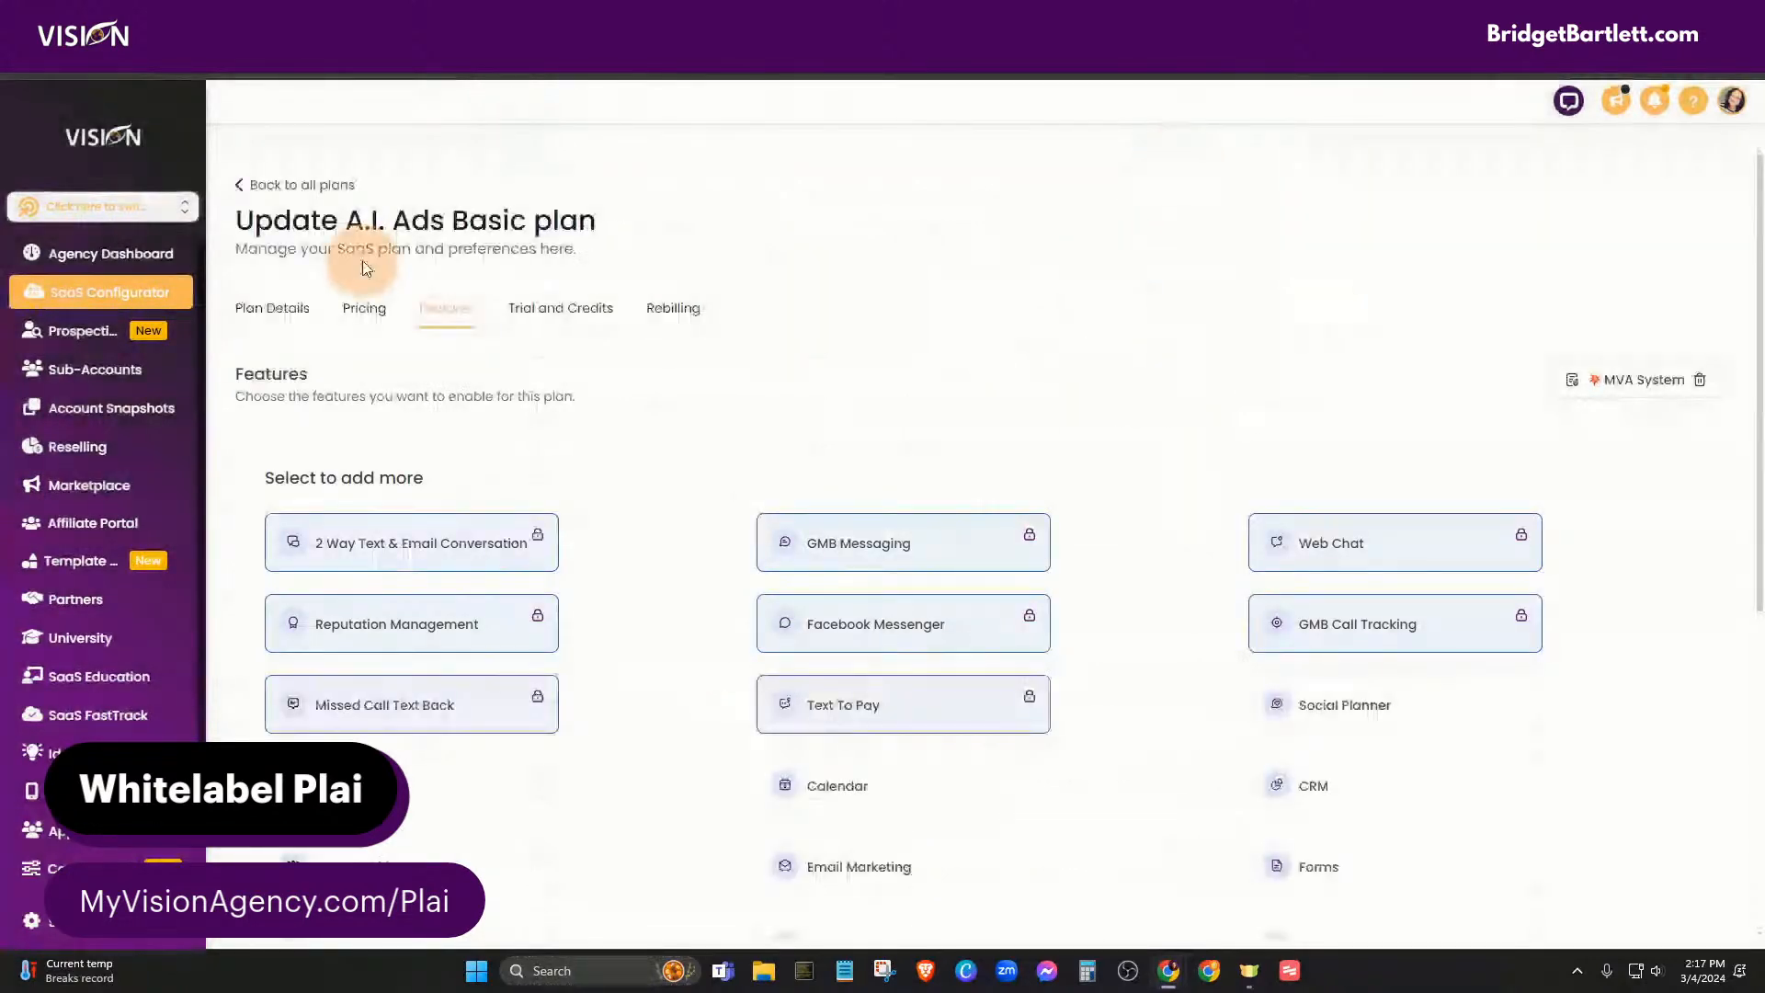
{"action": "left_click", "coordinate": [278, 184]}
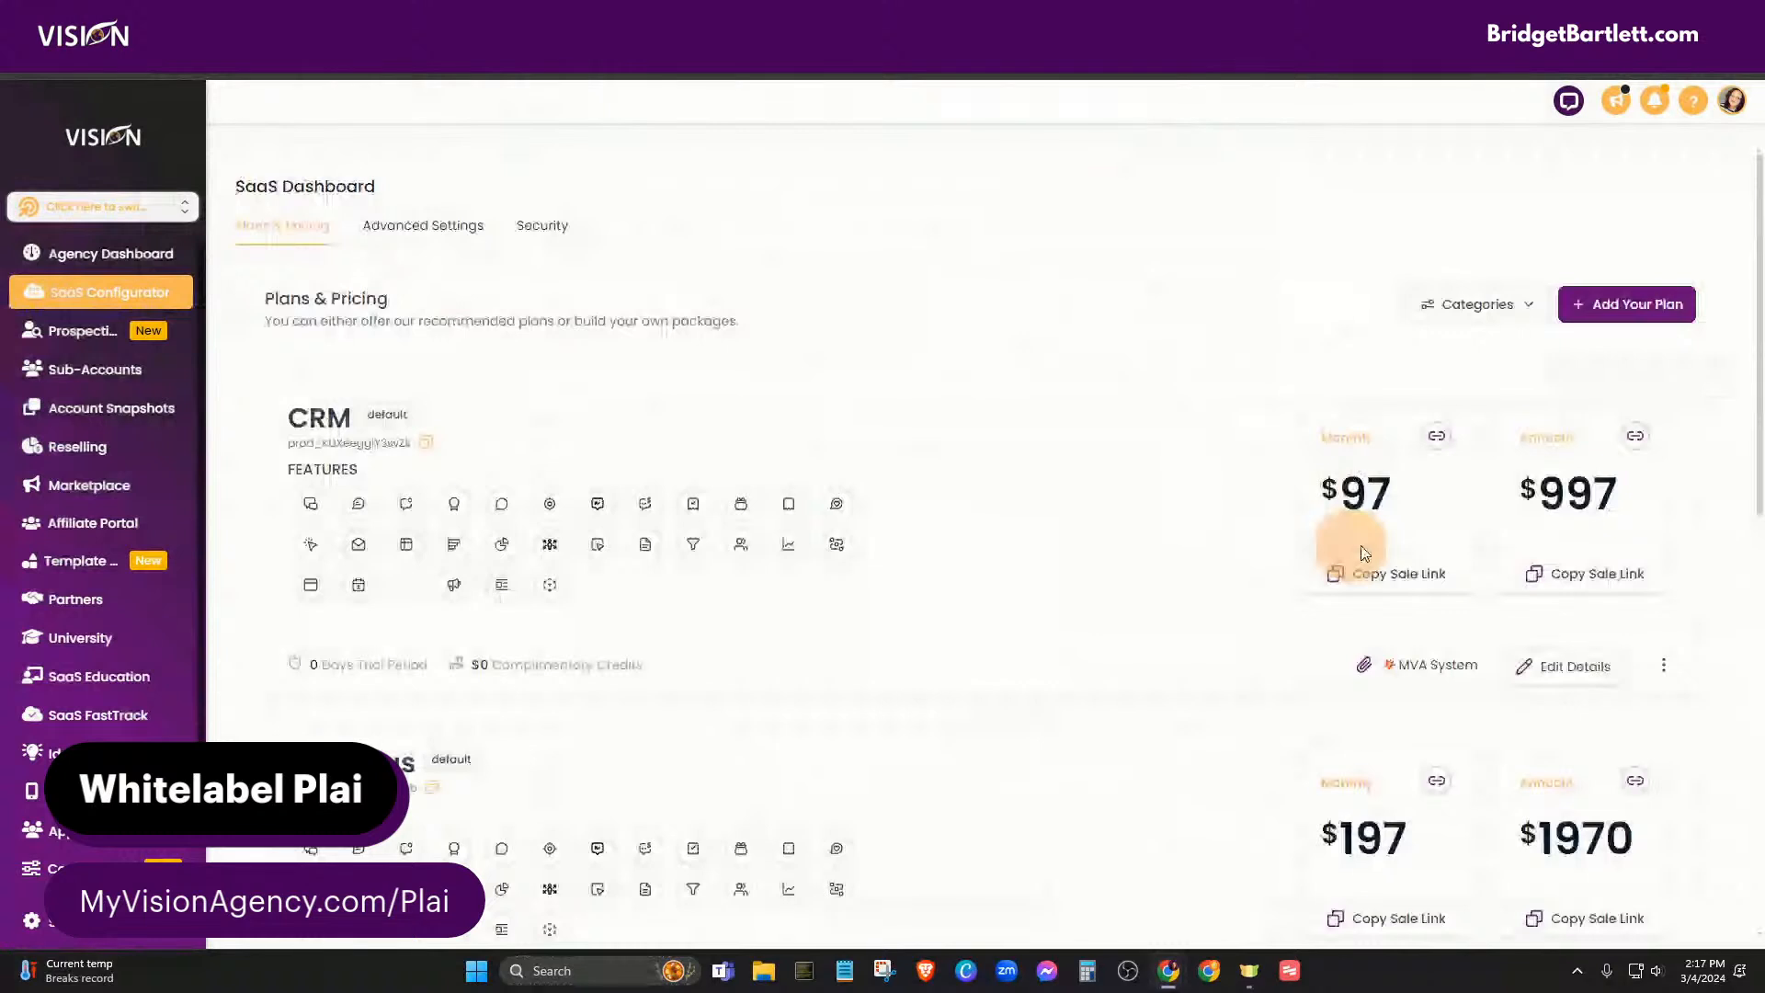
{"action": "scroll", "coordinate": [1117, 746], "scroll_direction": "down", "scroll_amount": 10}
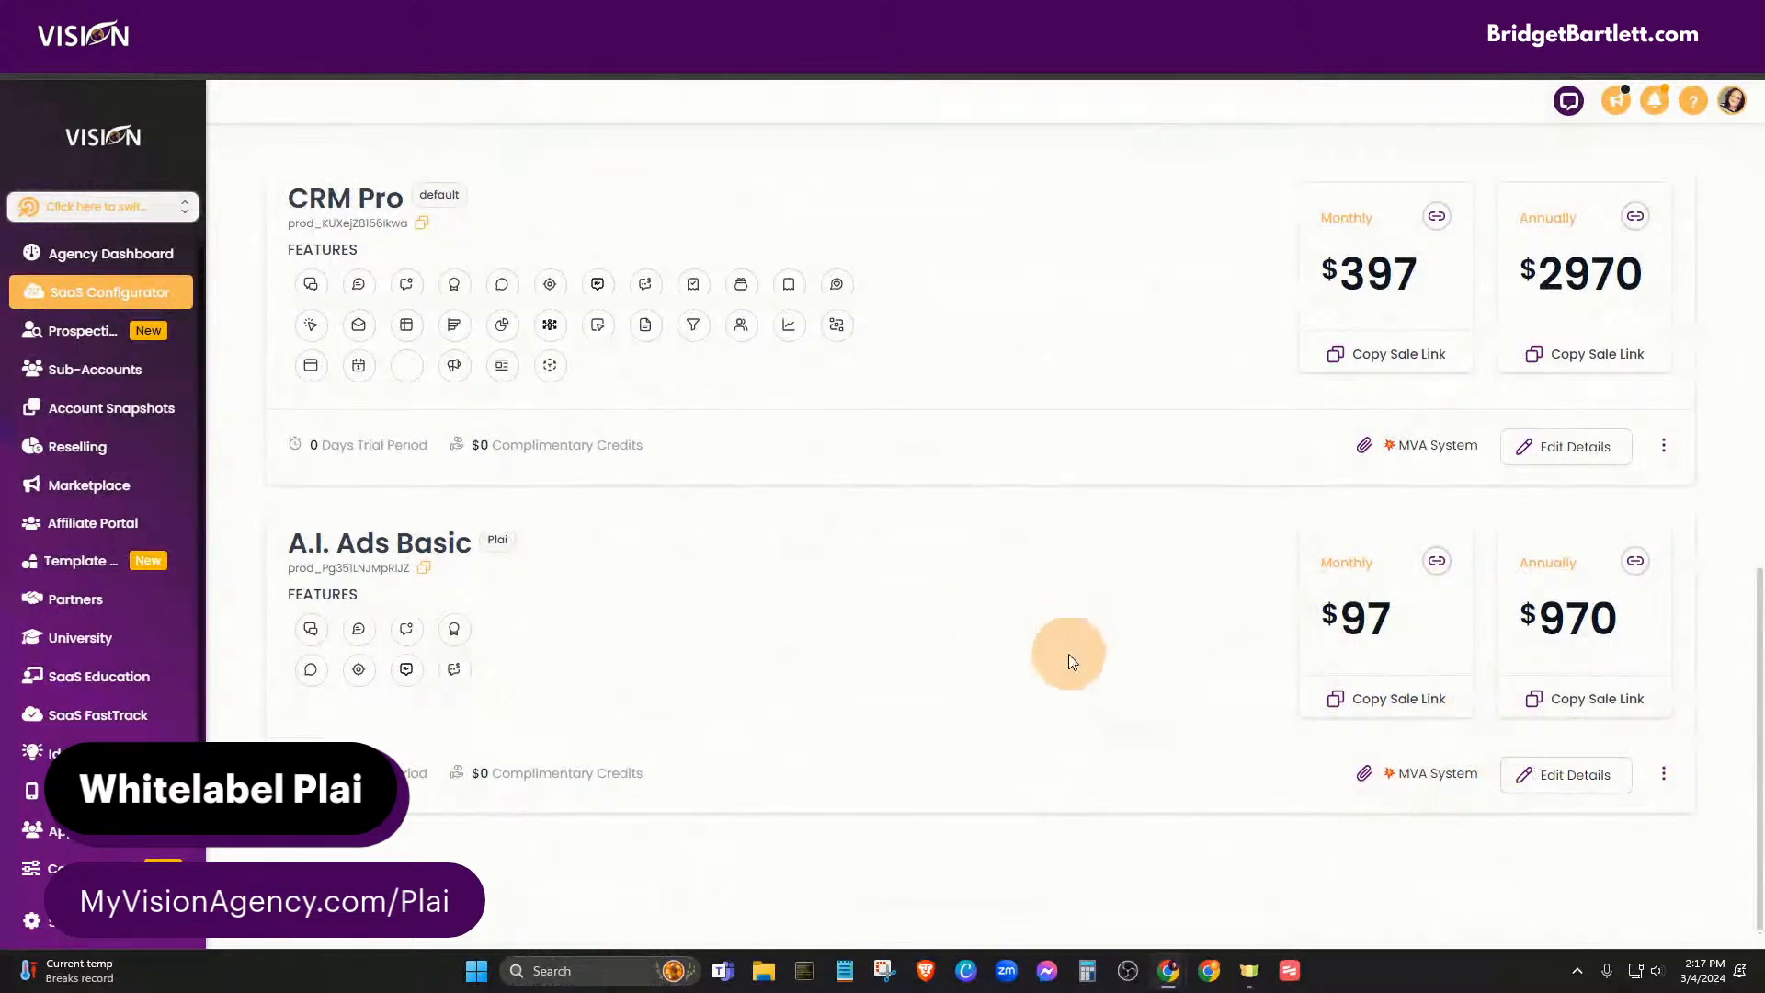
{"action": "scroll", "coordinate": [1068, 659], "scroll_direction": "up", "scroll_amount": 10}
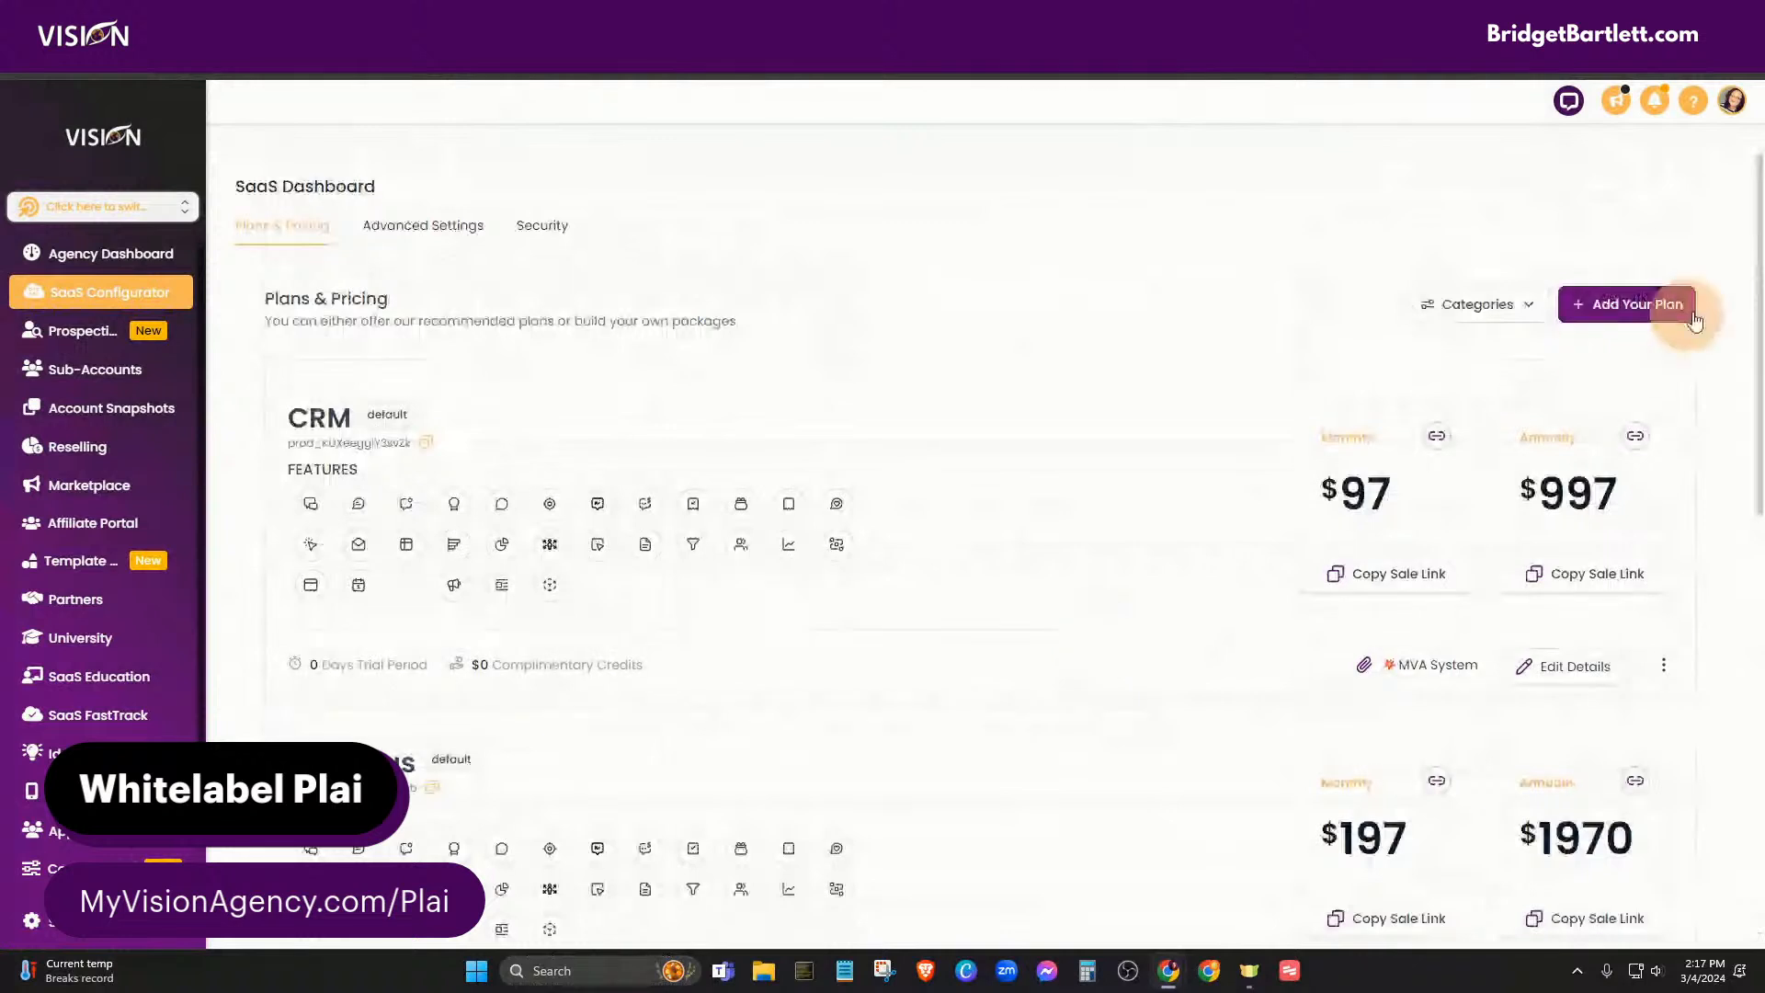
- Create a plan named 'A.I. Ads Pro' described as 'access to A.I Ads manager and full crm'
{"action": "left_click", "coordinate": [1645, 312]}
{"action": "left_click", "coordinate": [970, 410]}
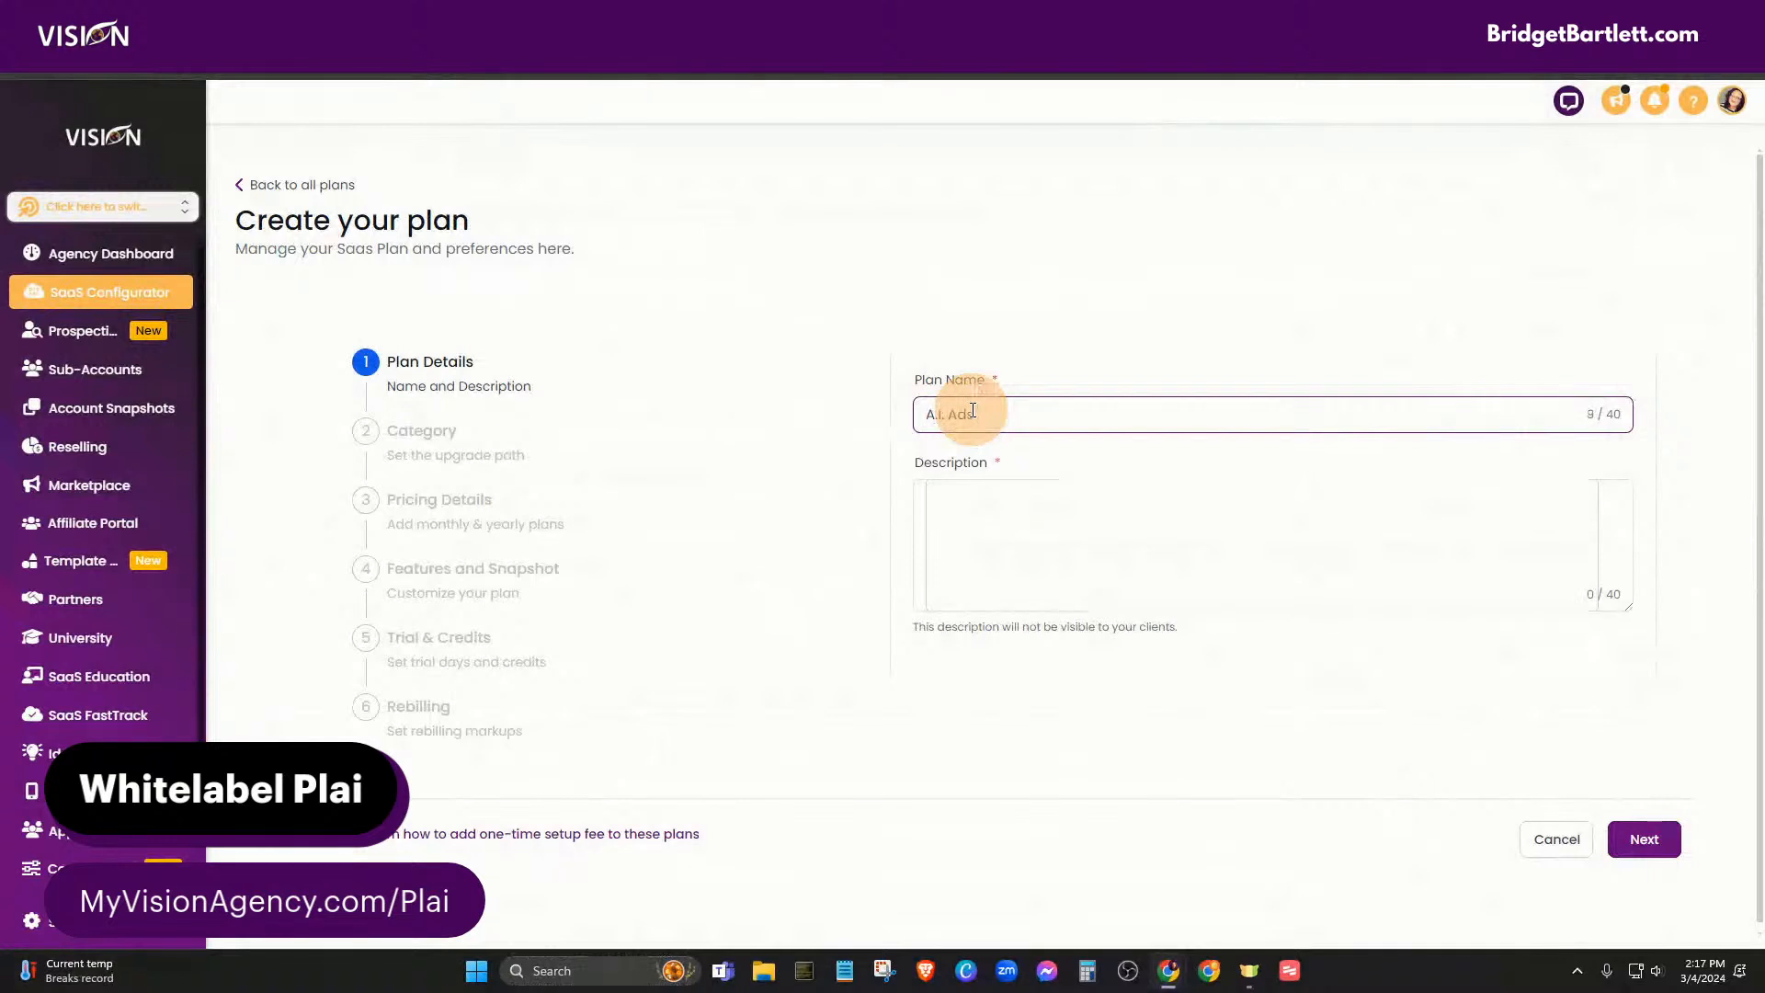
{"action": "left_click", "coordinate": [986, 505]}
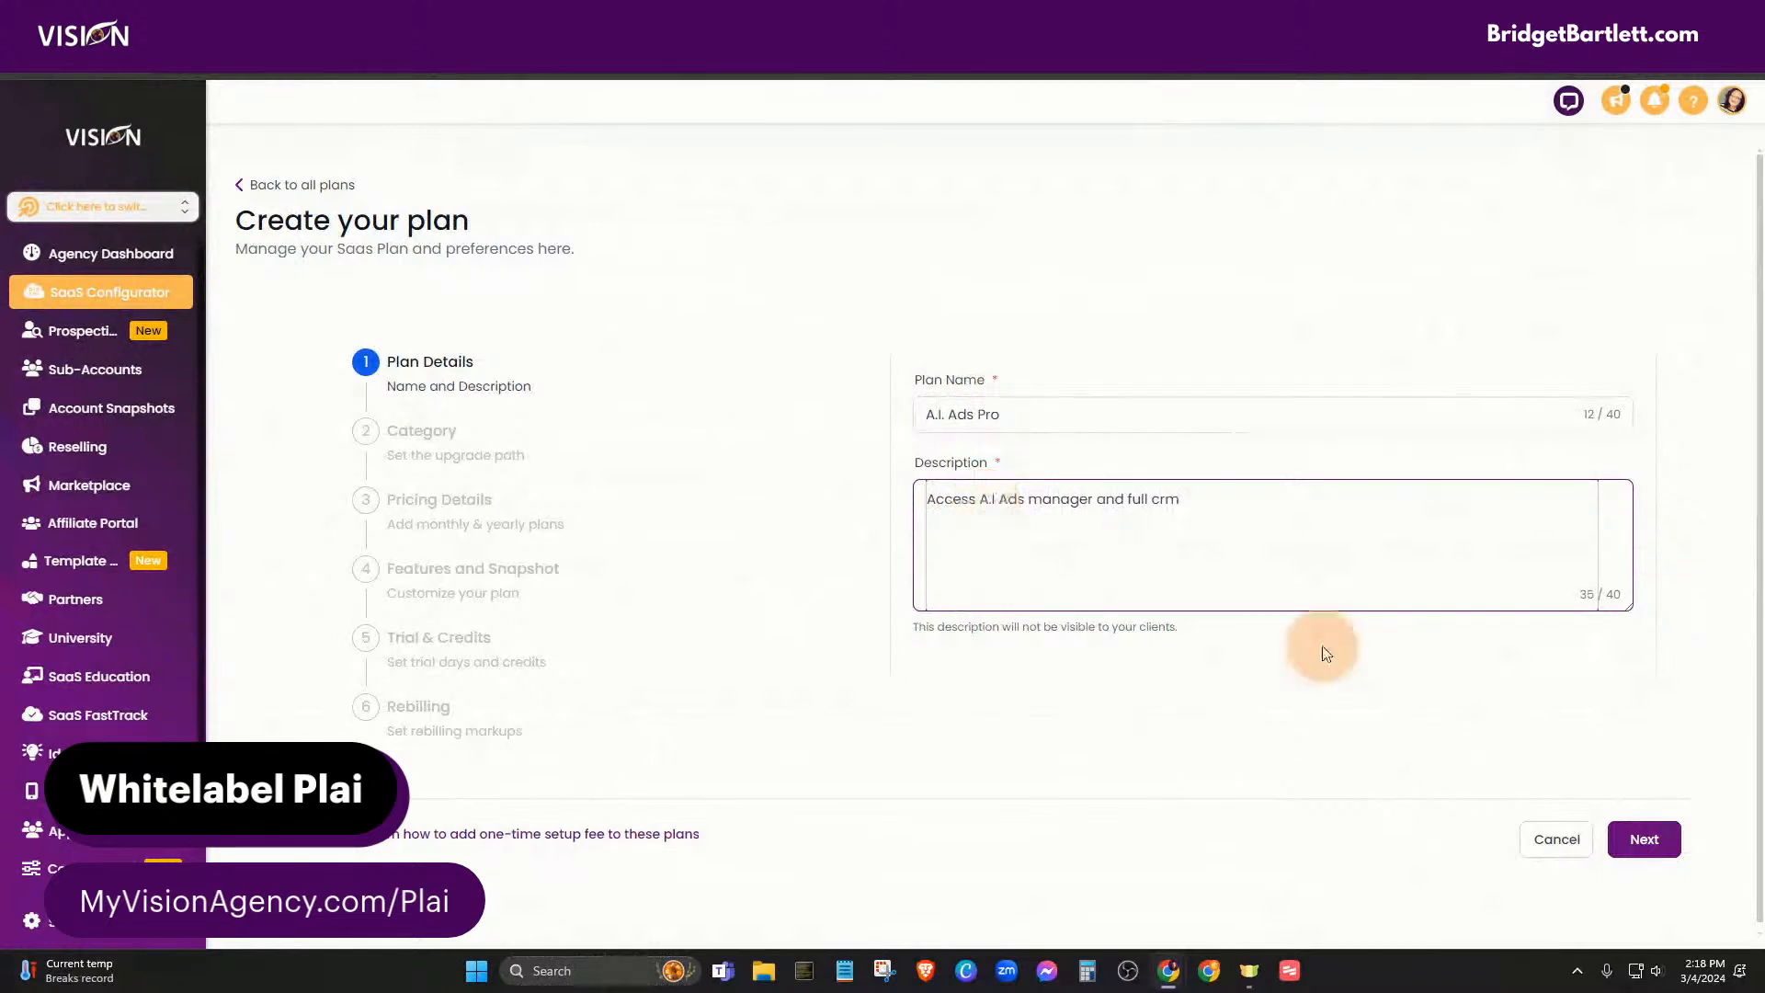
{"action": "left_click", "coordinate": [1643, 838]}
- Put the A.I. Ads Pro plan in the Plai (USD) category
{"action": "left_click", "coordinate": [1005, 414]}
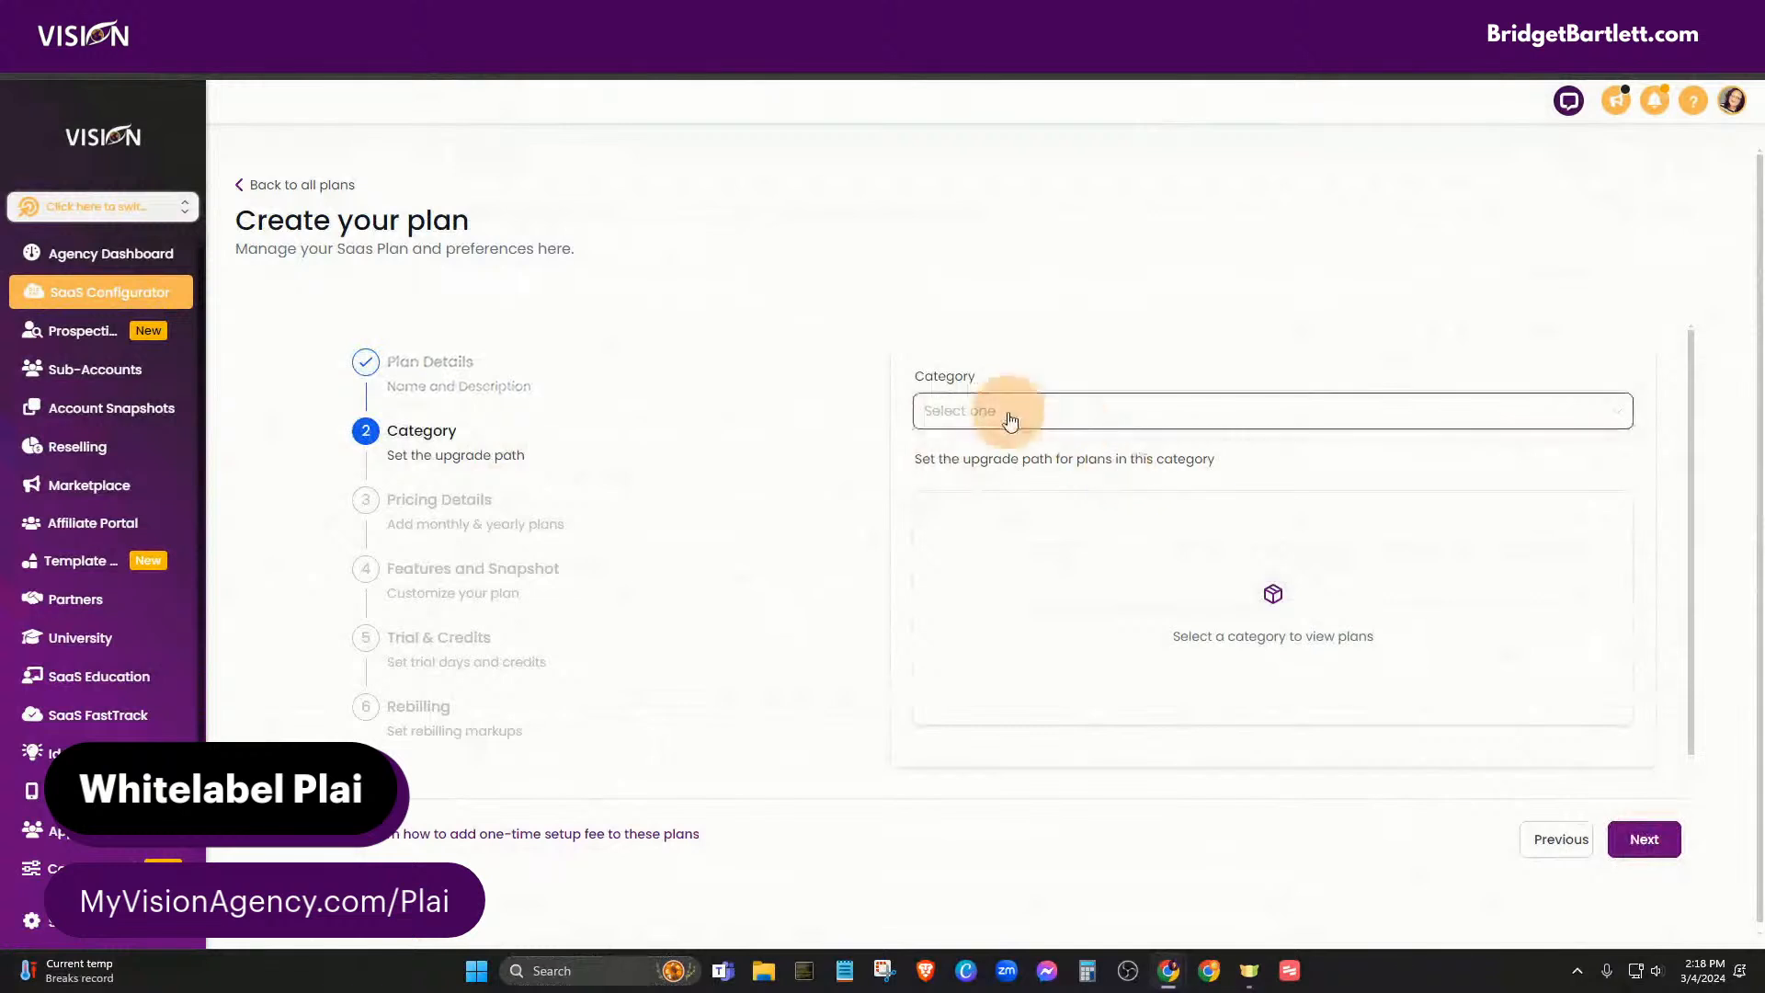
{"action": "left_click", "coordinate": [946, 512]}
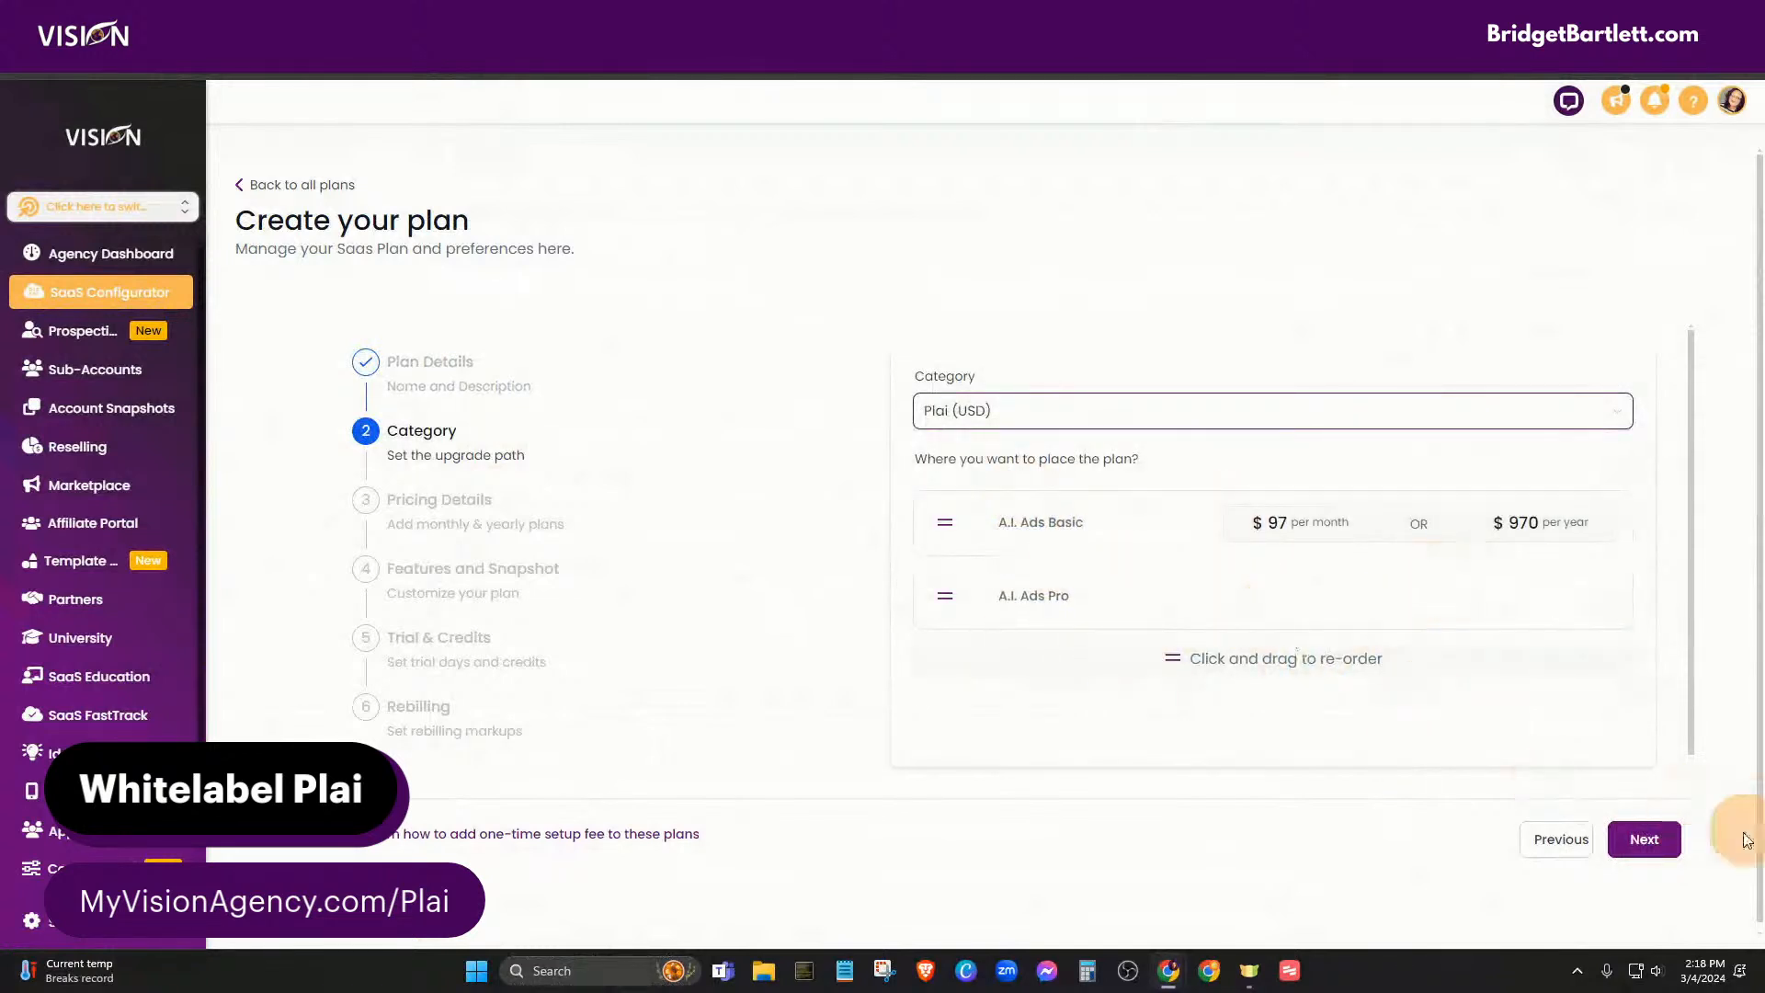
{"action": "left_click", "coordinate": [1645, 838]}
- Set the monthly price to 197 and the annual price to 1970, using a calculator
{"action": "left_click", "coordinate": [939, 487]}
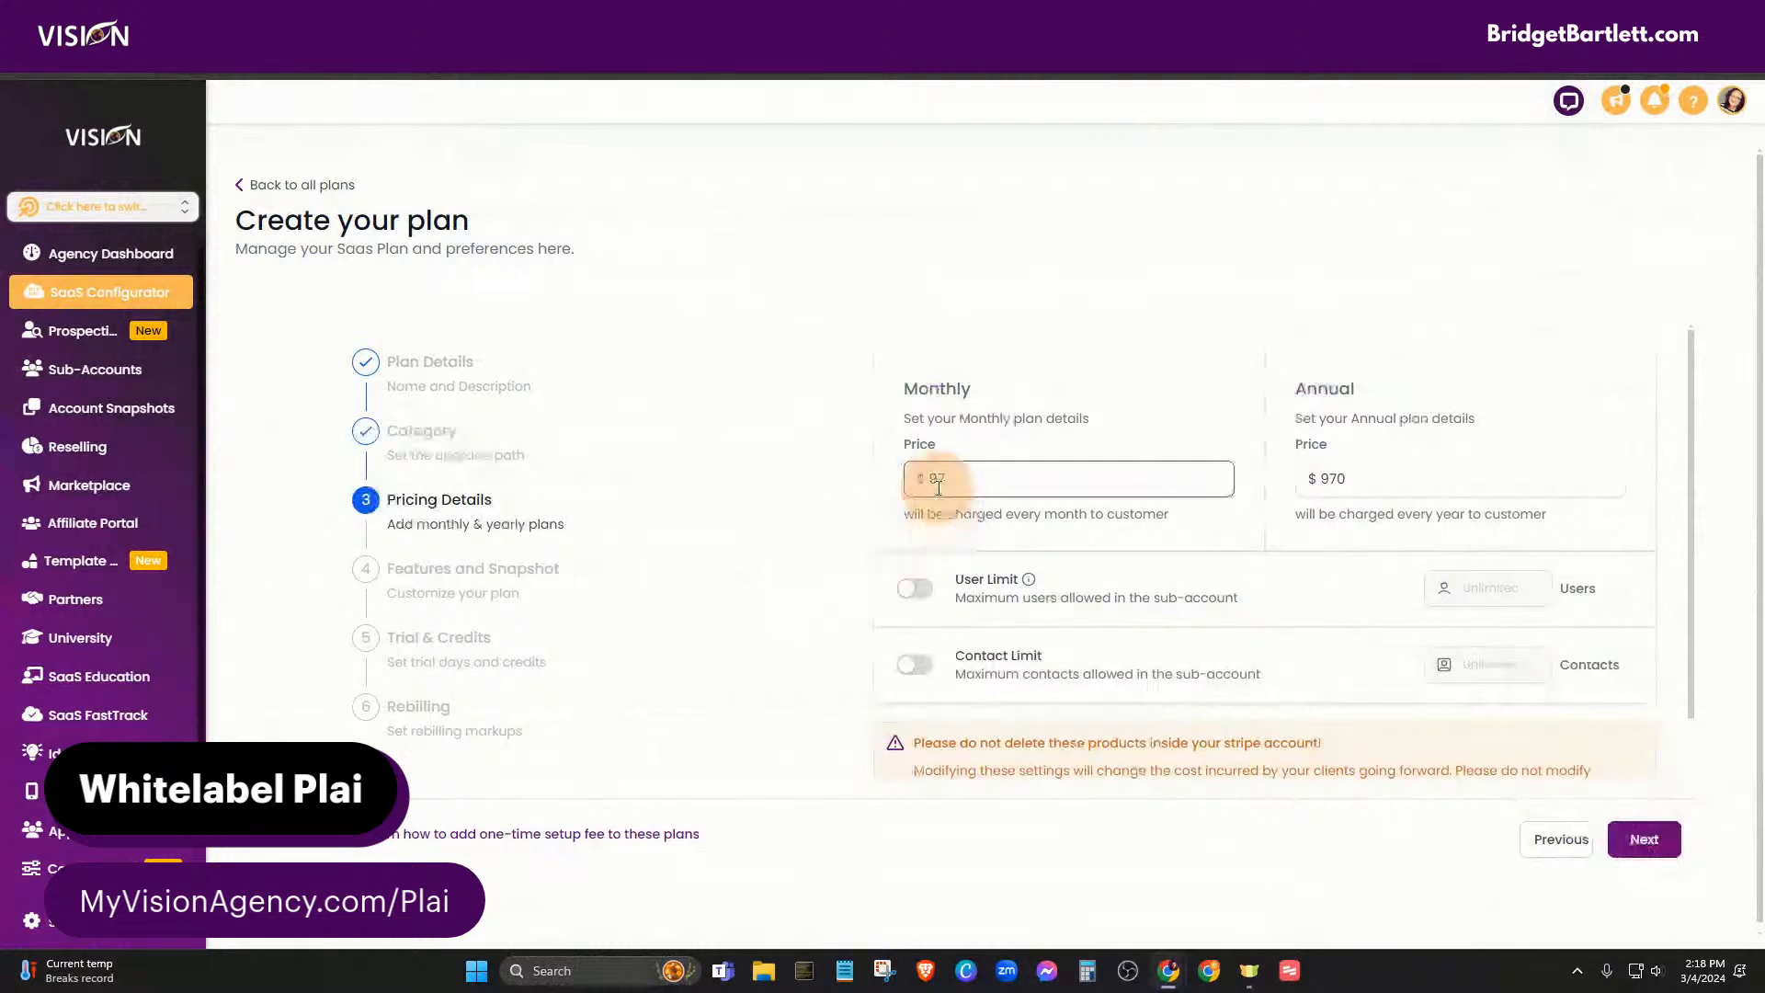
{"action": "left_click", "coordinate": [940, 481]}
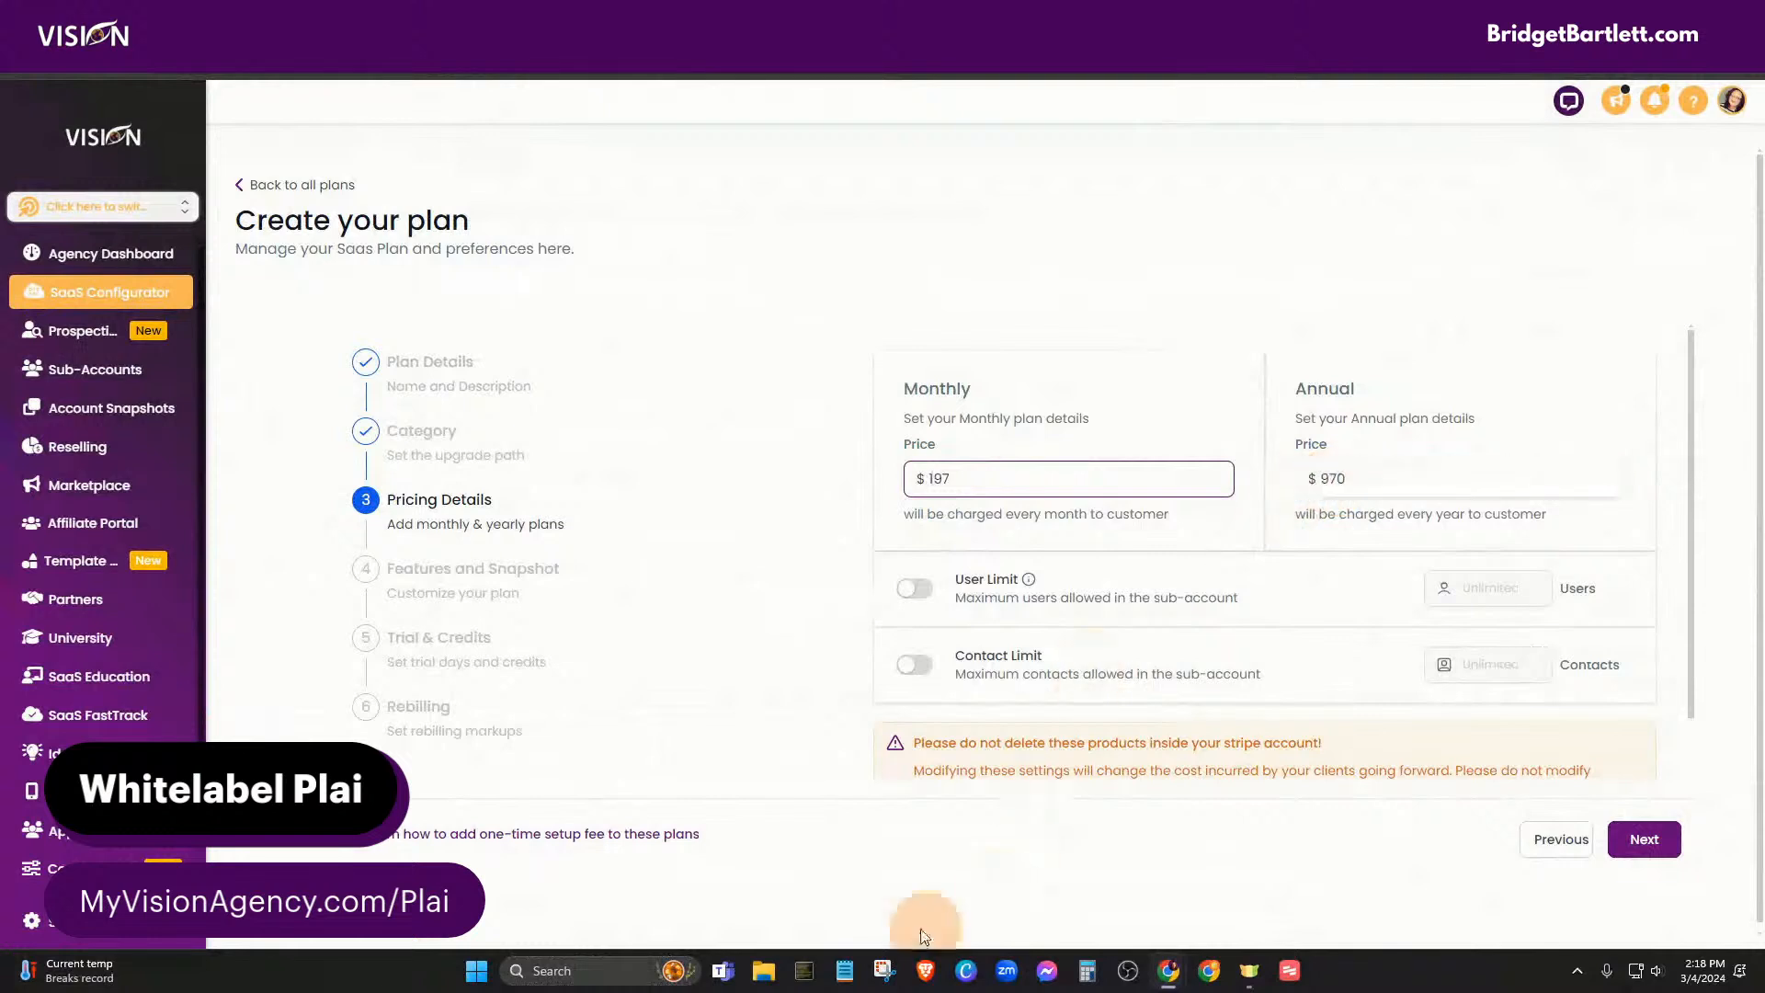
{"action": "left_click", "coordinate": [1072, 950]}
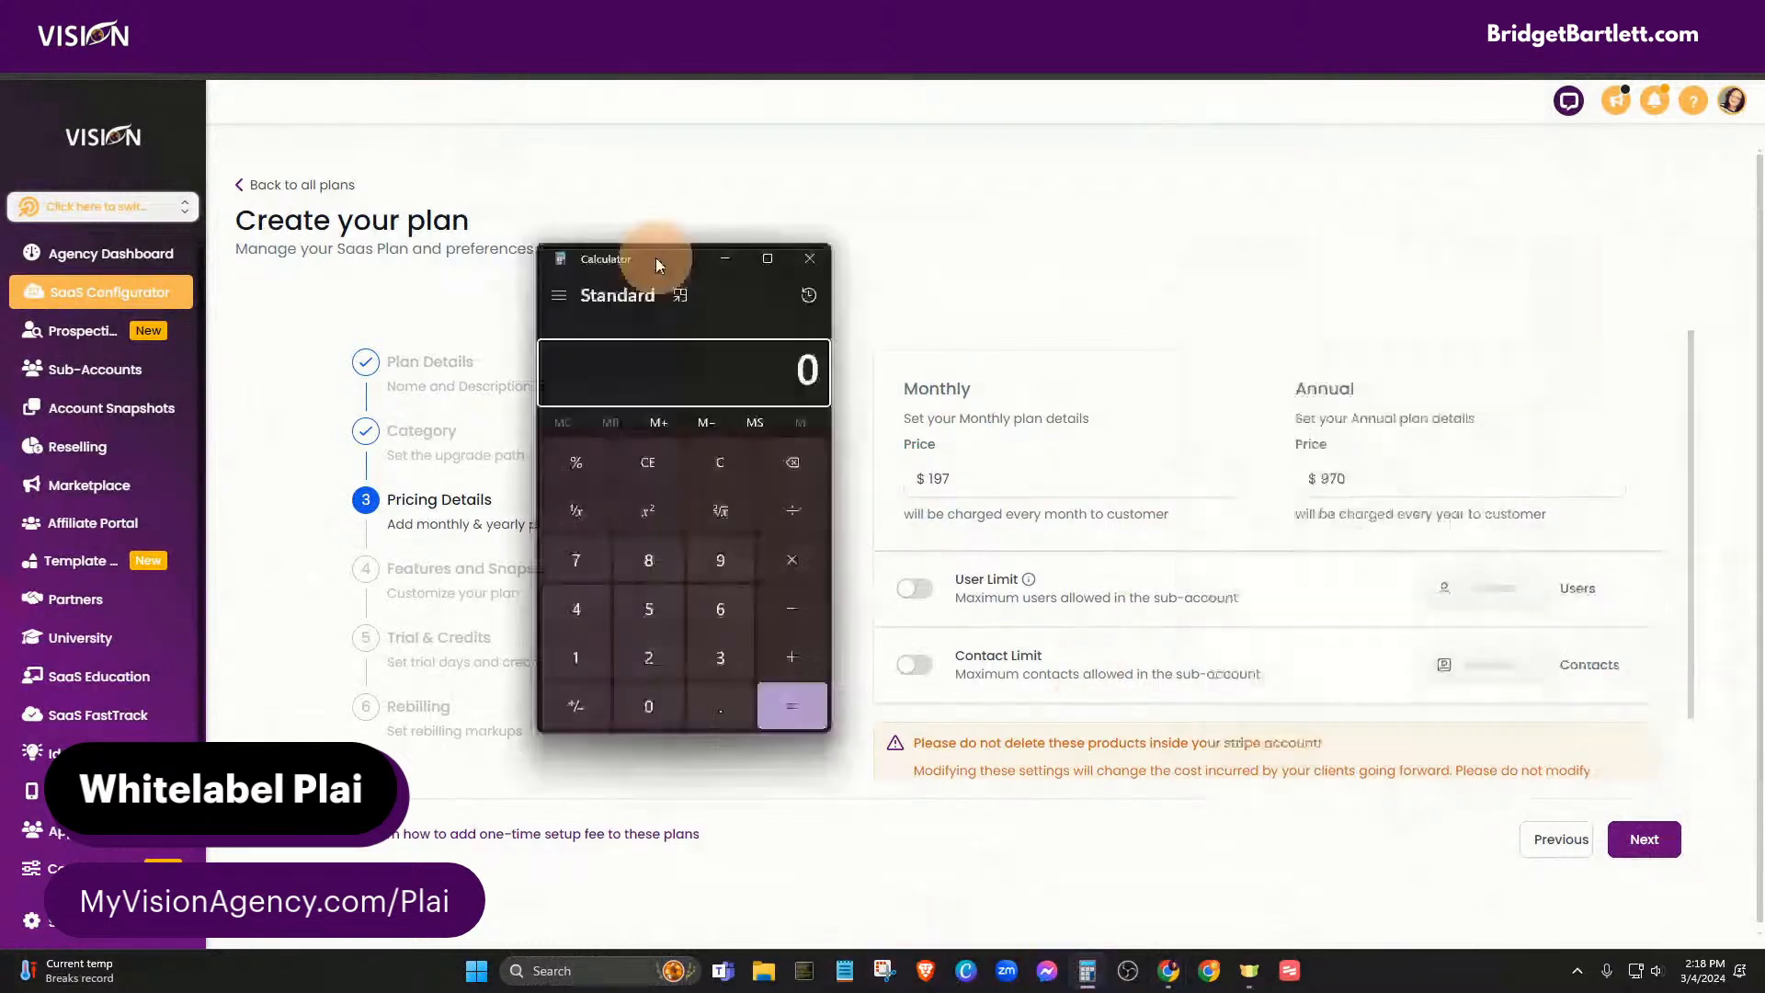
{"action": "left_click", "coordinate": [591, 642]}
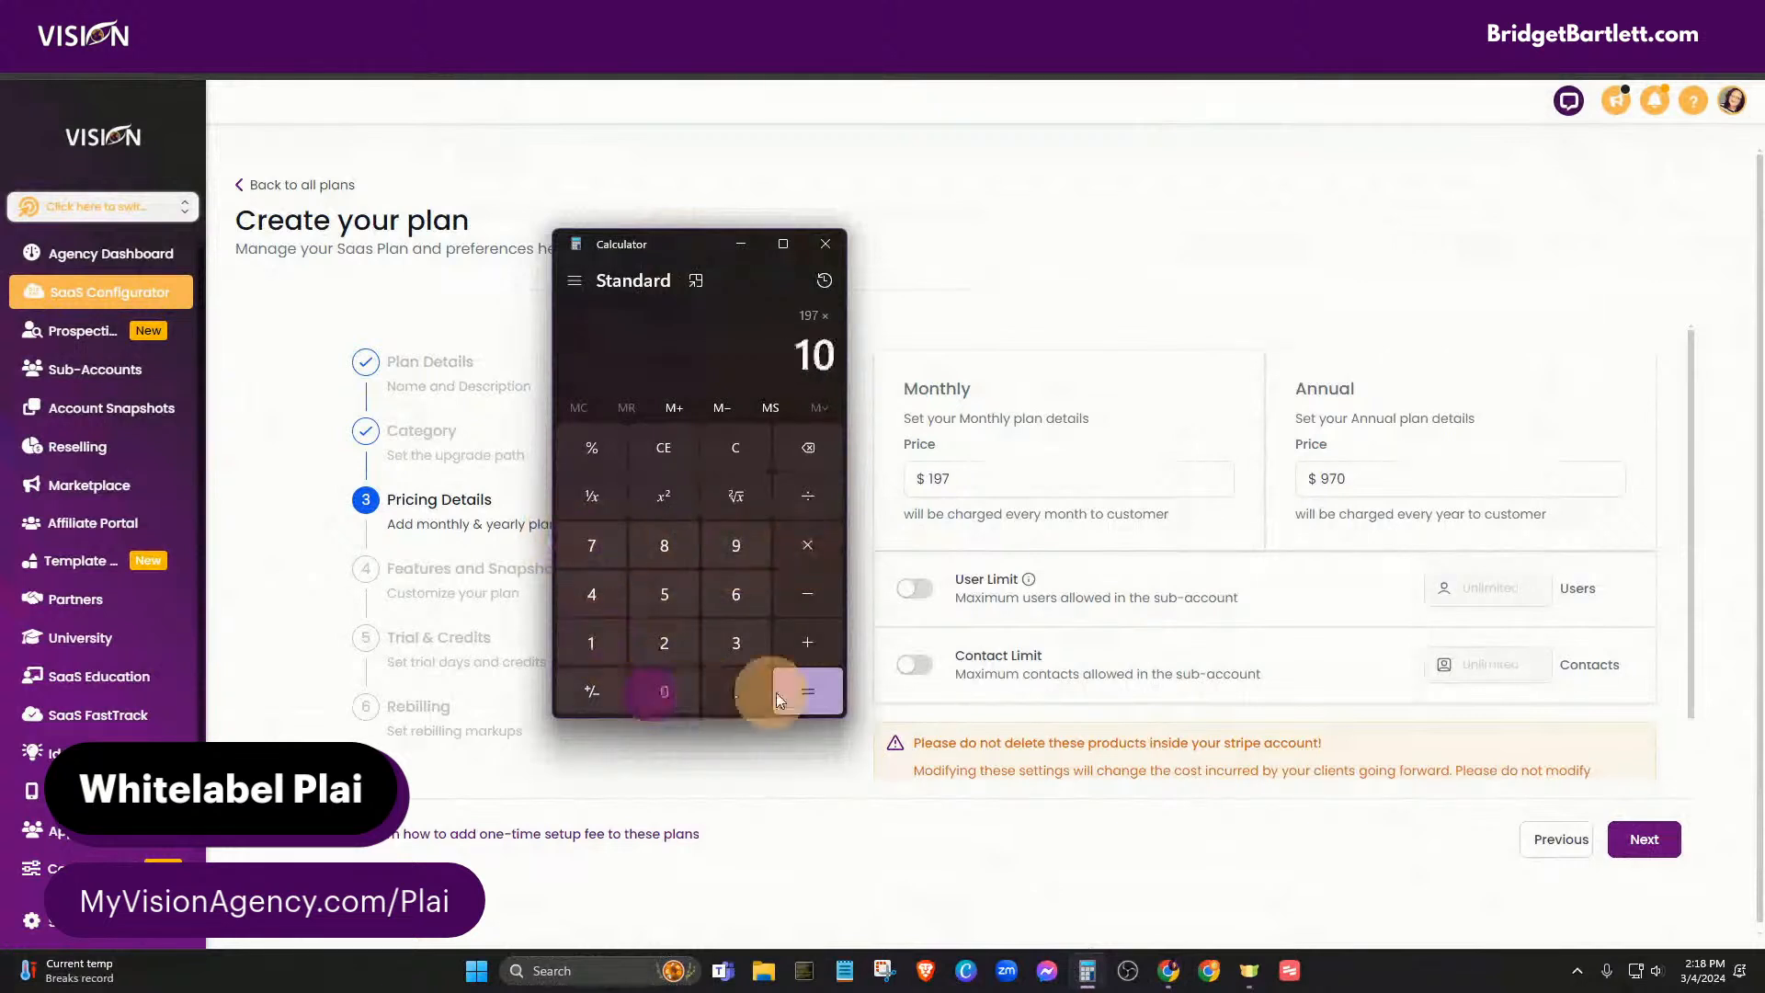
{"action": "left_click", "coordinate": [1333, 477]}
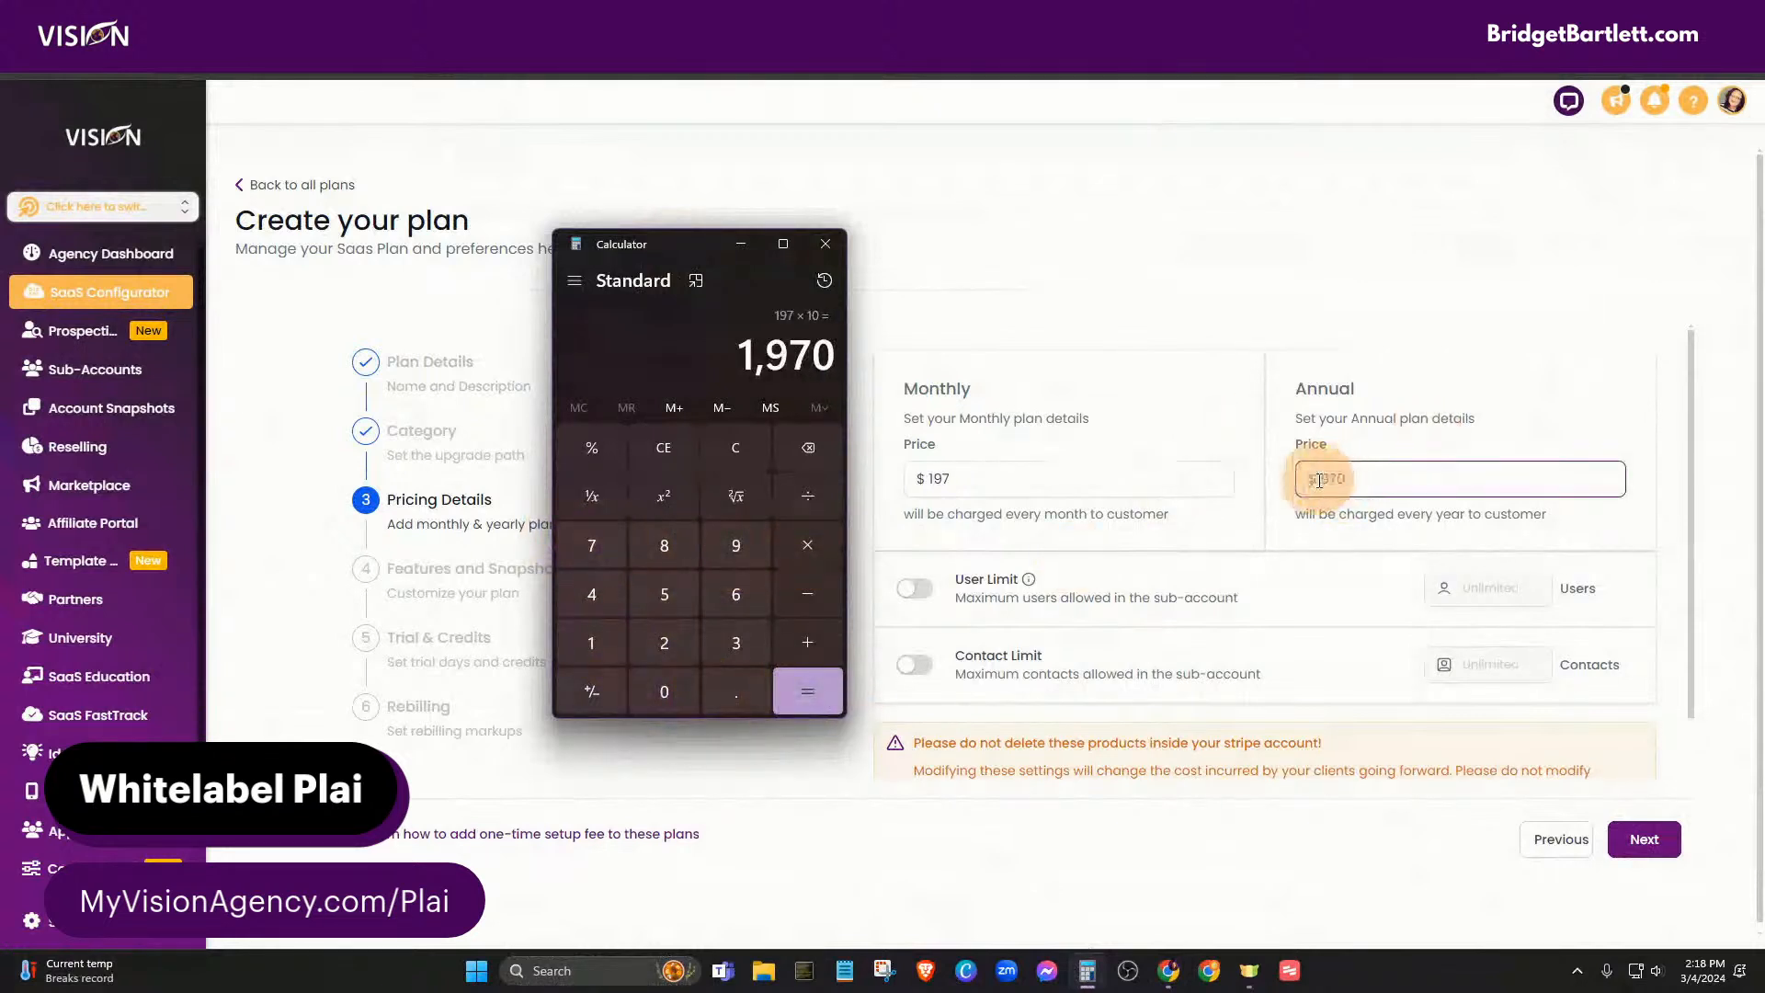
{"action": "left_click", "coordinate": [1319, 479]}
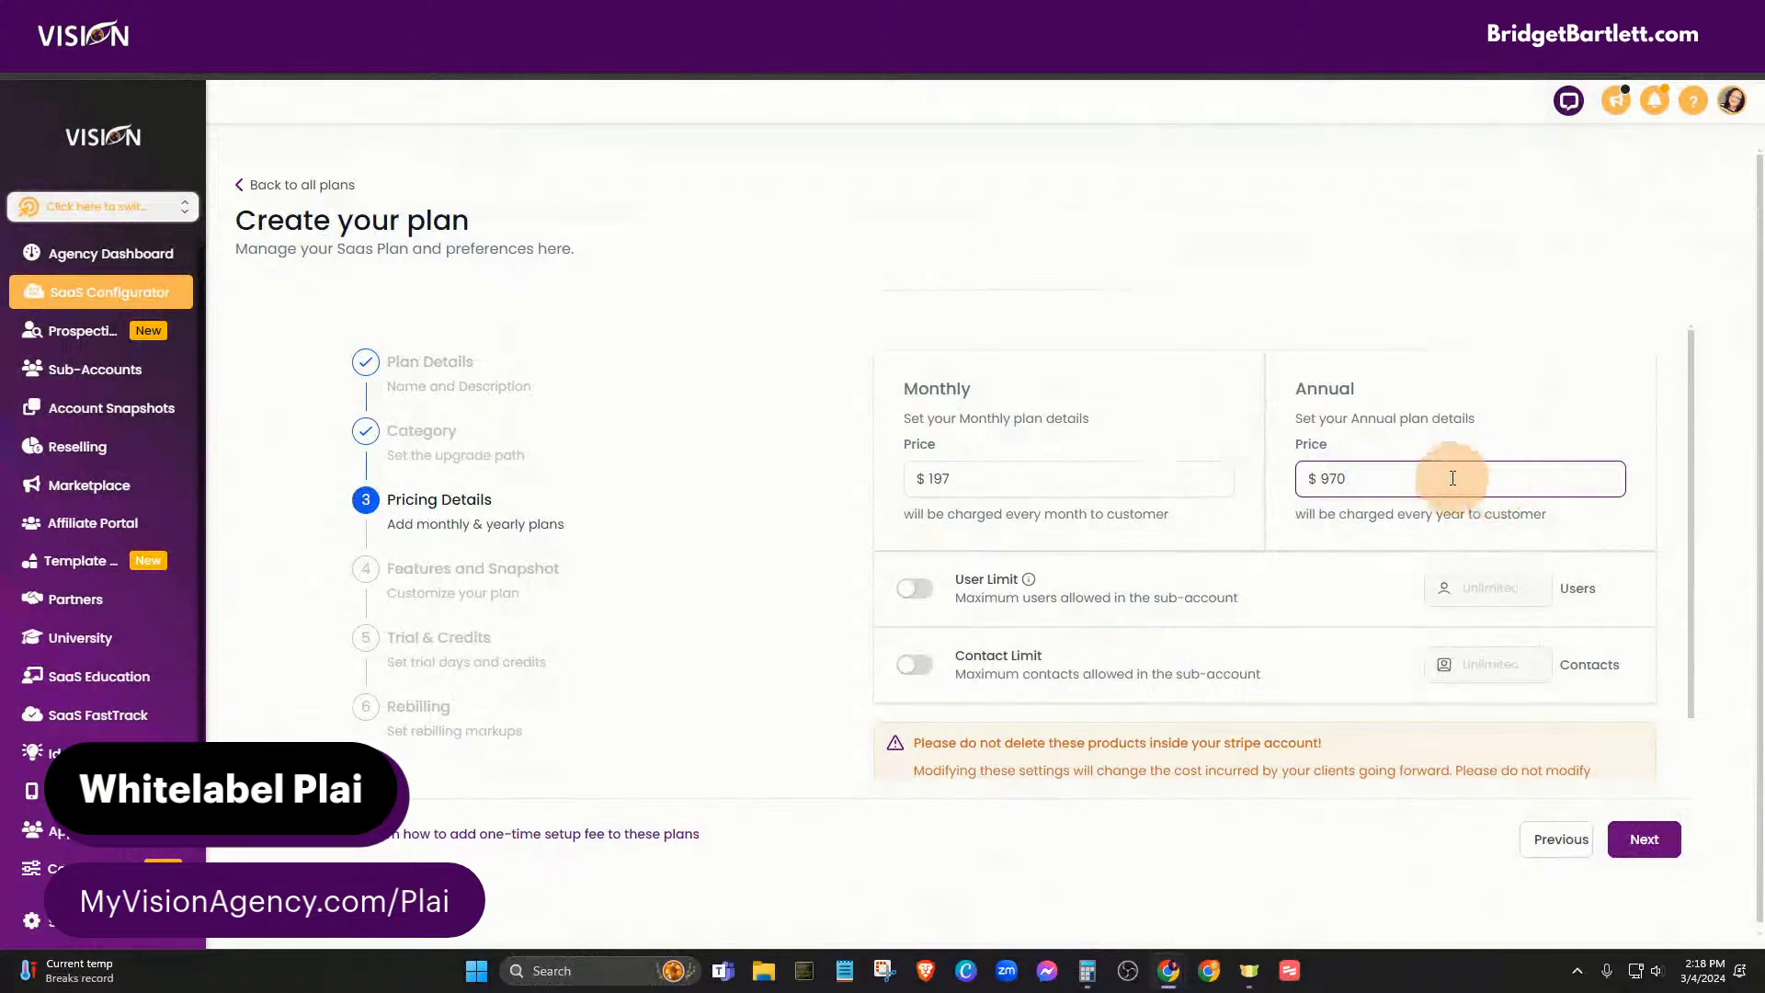
{"action": "left_click", "coordinate": [1324, 482]}
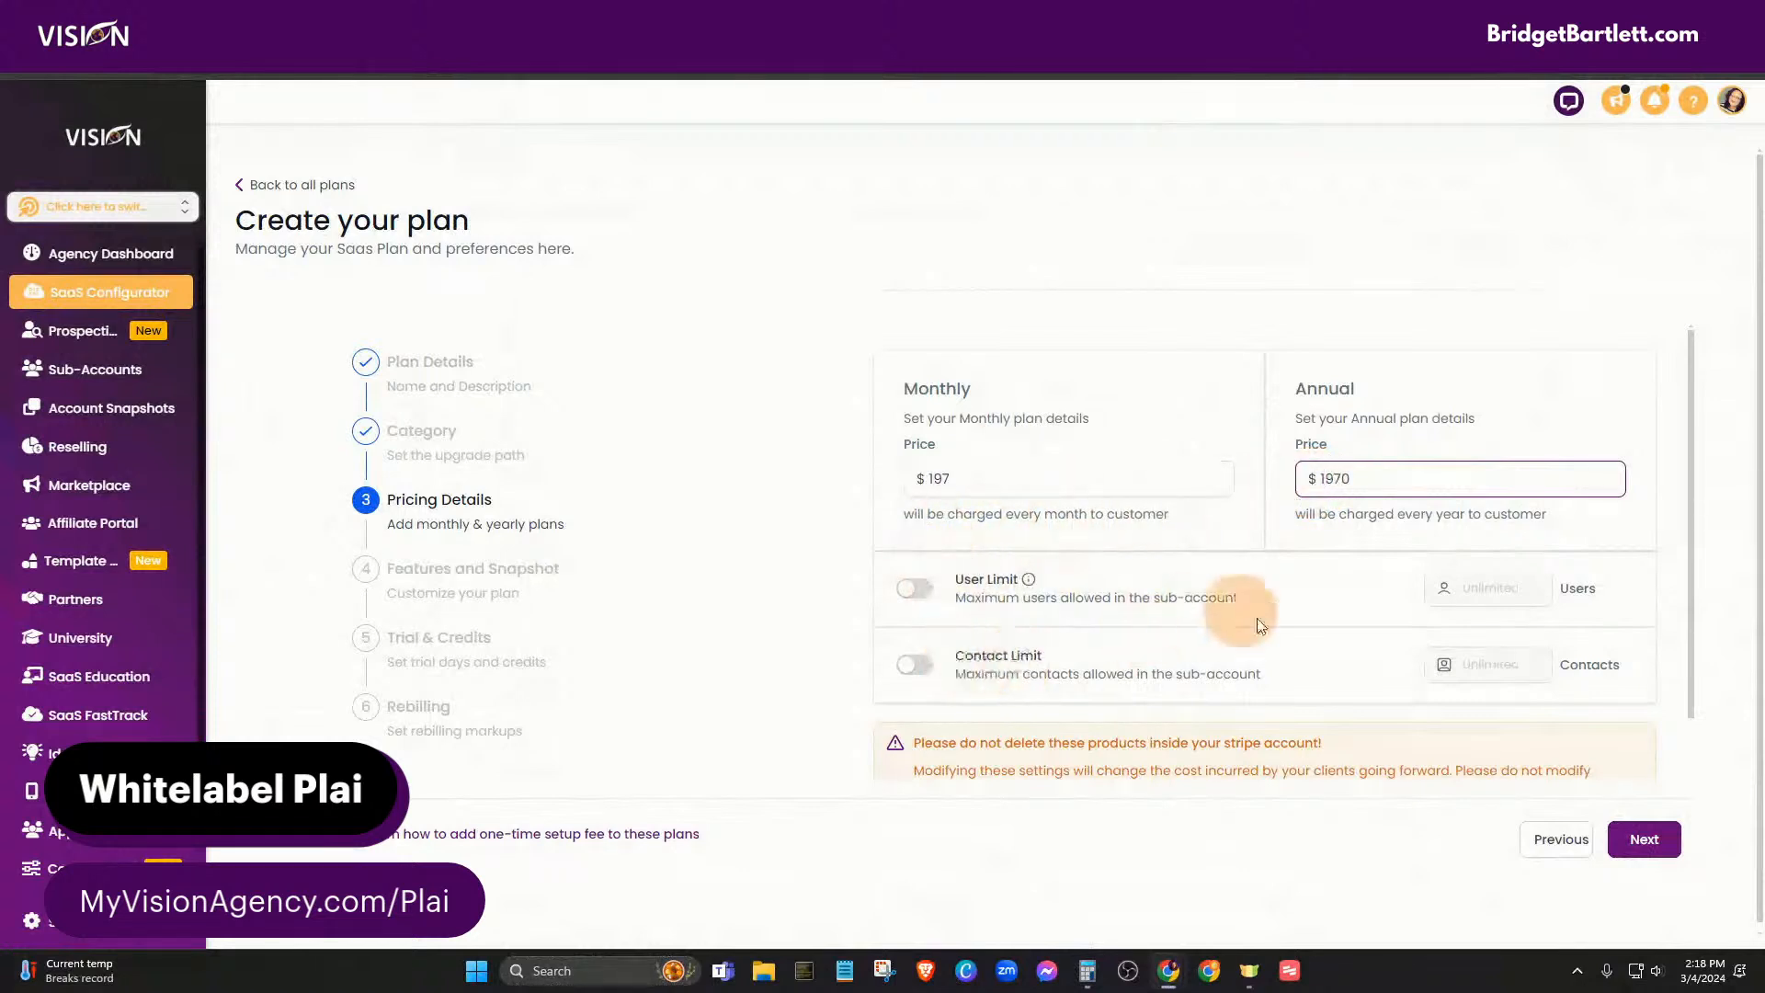
{"action": "scroll", "coordinate": [1260, 736], "scroll_direction": "down", "scroll_amount": 1}
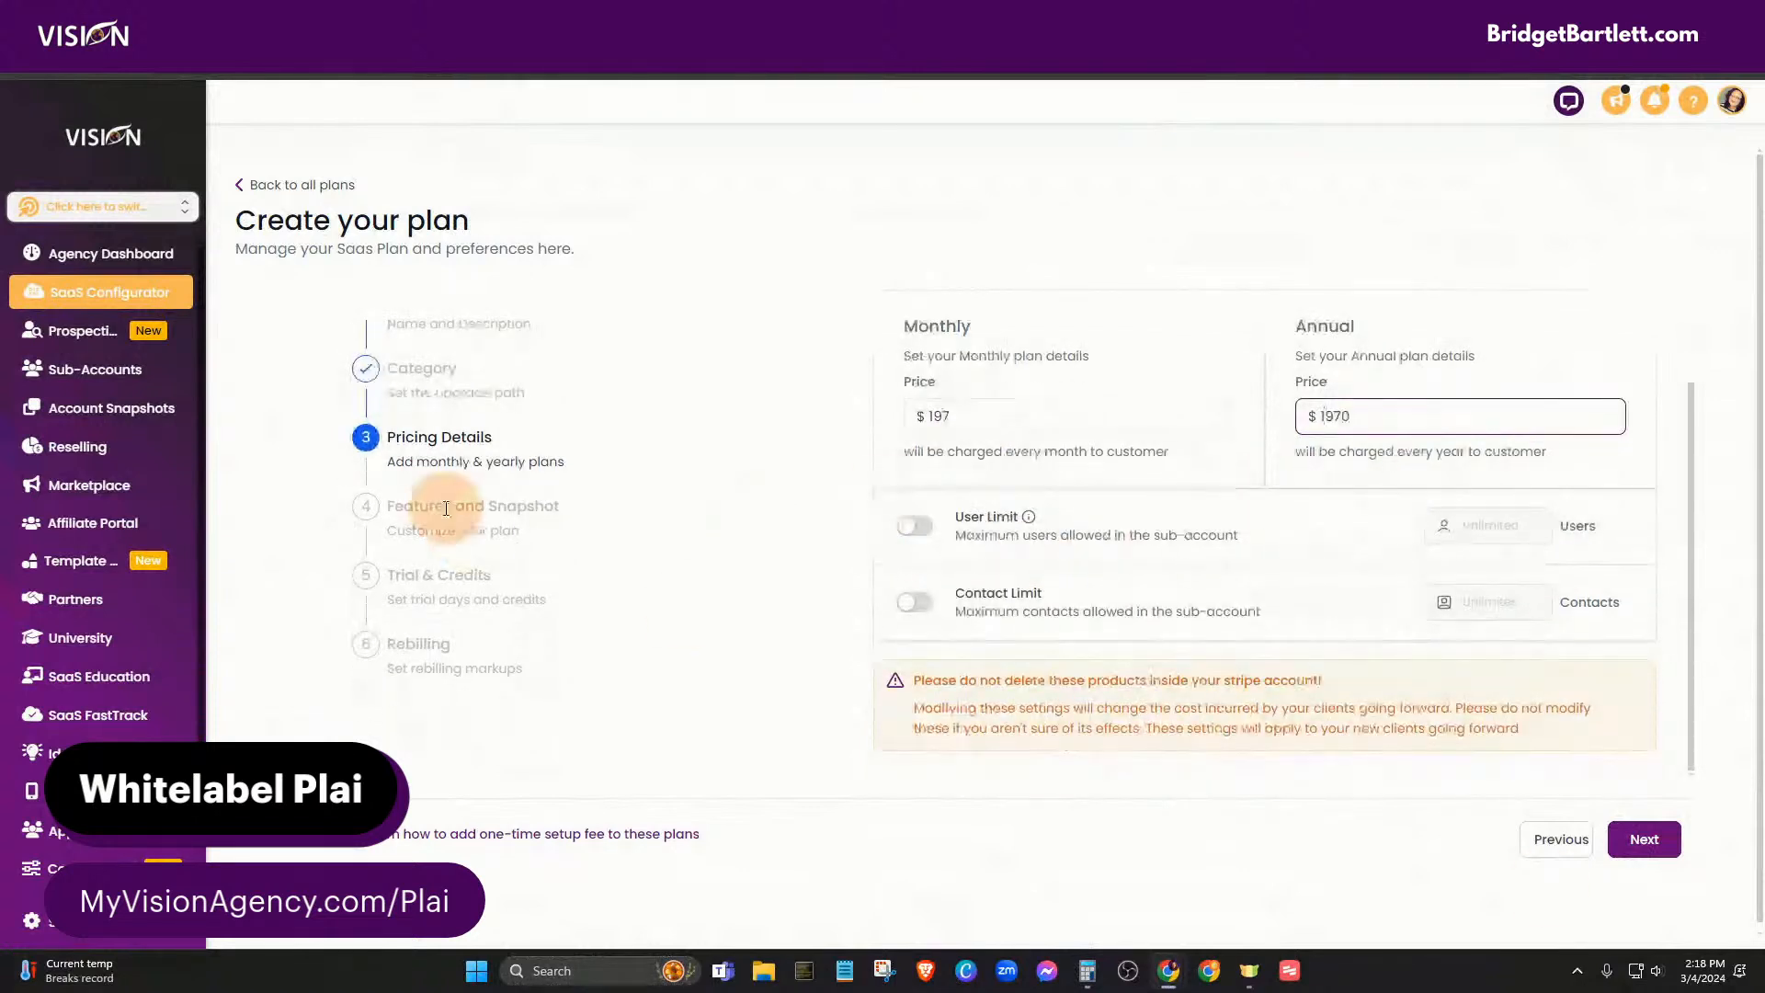
- Add Social Planner, Invoice, Calendar, CRM, Opportunities, Email Marketing, Surveys, Forms, Trigger Links, Templates, Websites and Funnels
{"action": "left_click", "coordinate": [1642, 838]}
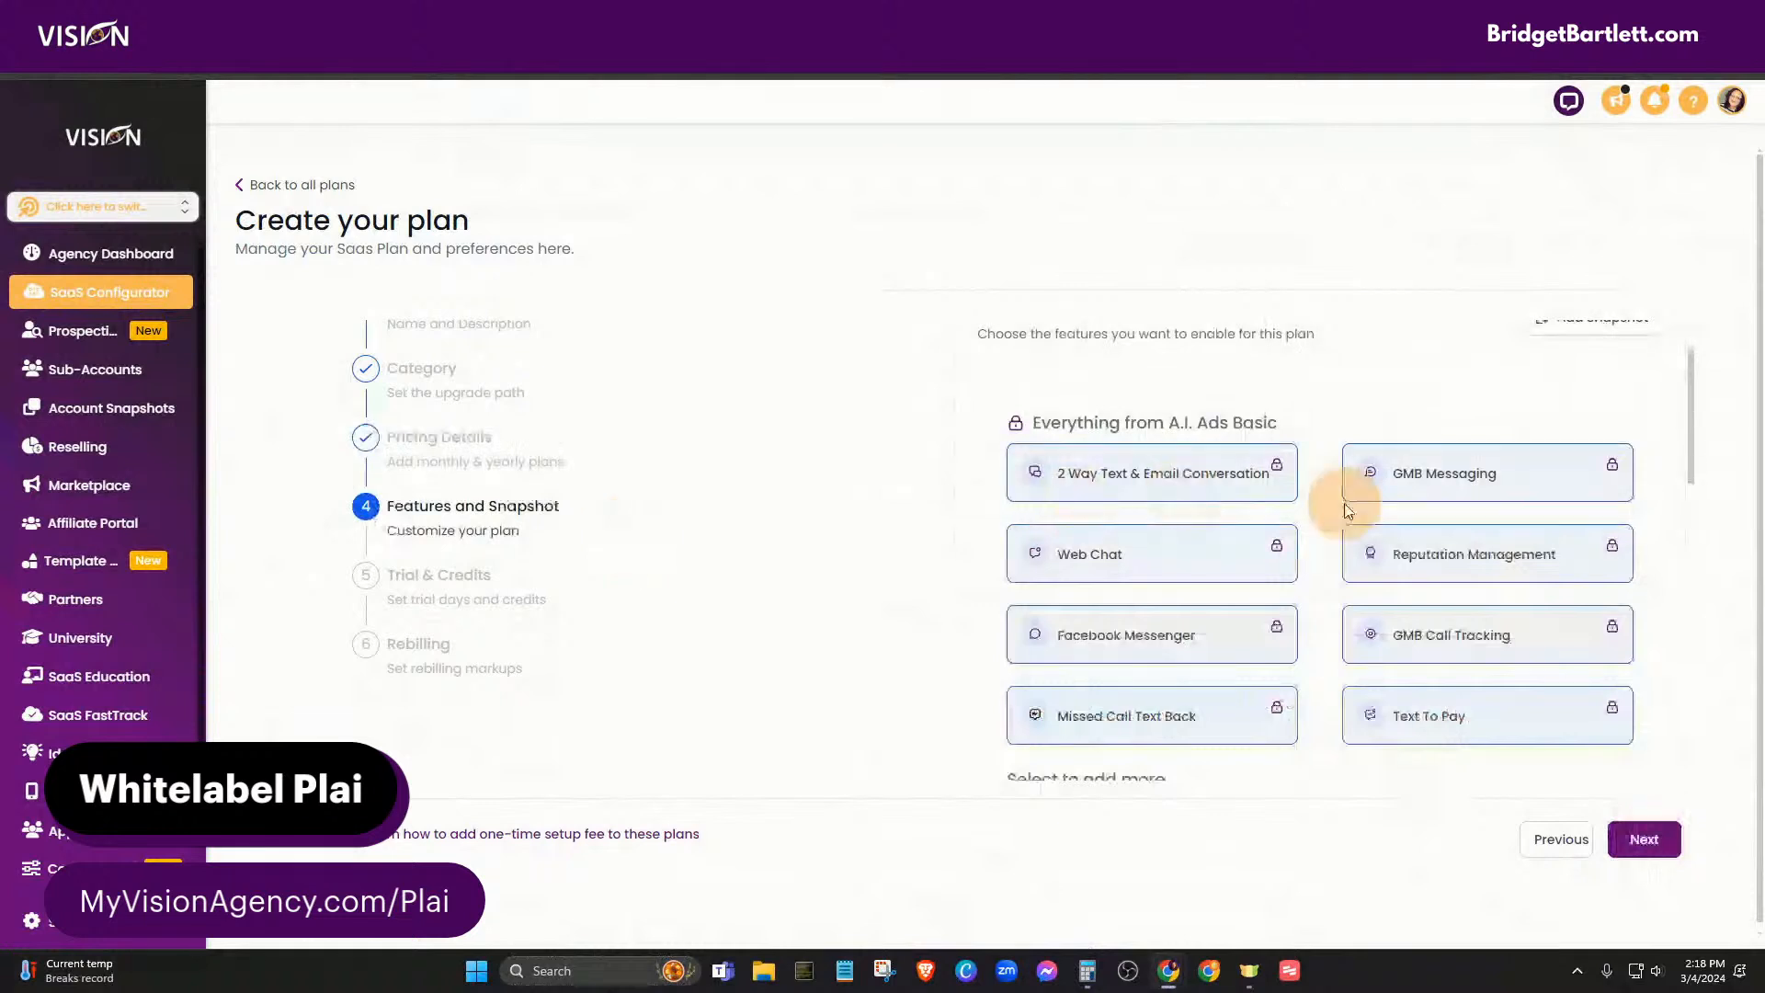
{"action": "scroll", "coordinate": [1339, 501], "scroll_direction": "down", "scroll_amount": 3}
{"action": "left_click", "coordinate": [1183, 675]}
{"action": "left_click", "coordinate": [1462, 660]}
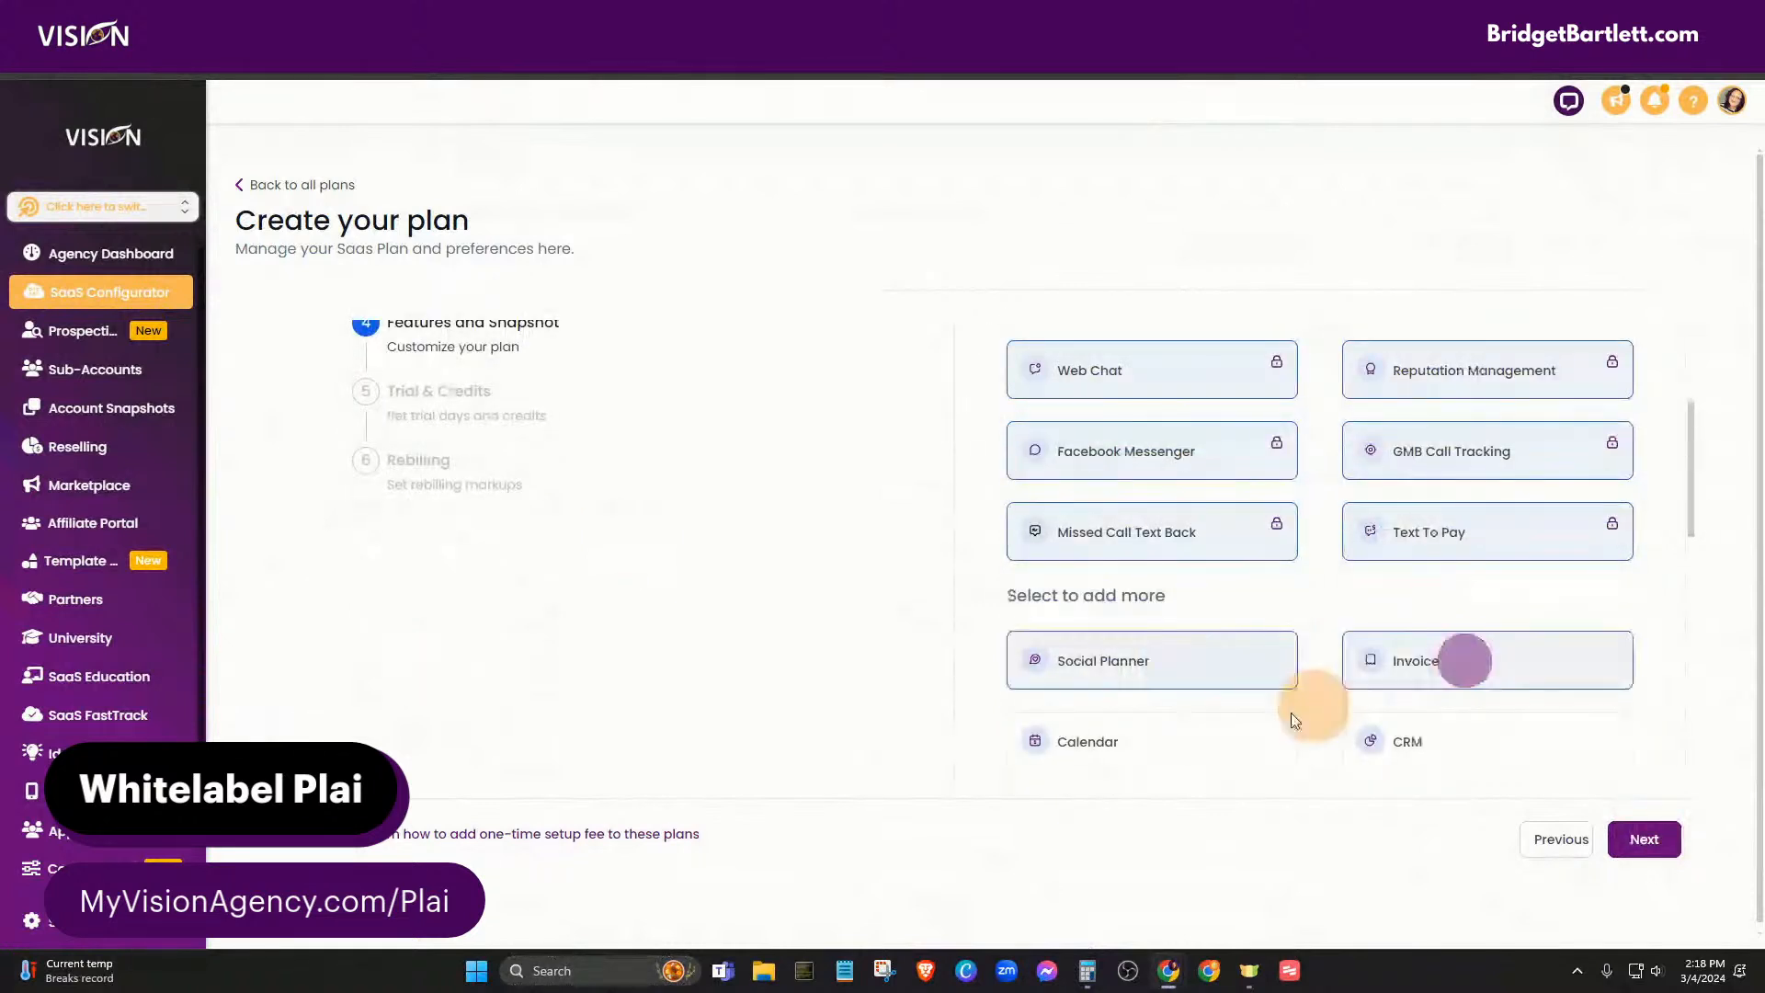
{"action": "left_click", "coordinate": [1210, 741]}
{"action": "left_click", "coordinate": [1419, 741]}
{"action": "scroll", "coordinate": [1409, 741], "scroll_direction": "down", "scroll_amount": 1}
{"action": "scroll", "coordinate": [1409, 741], "scroll_direction": "down", "scroll_amount": 5}
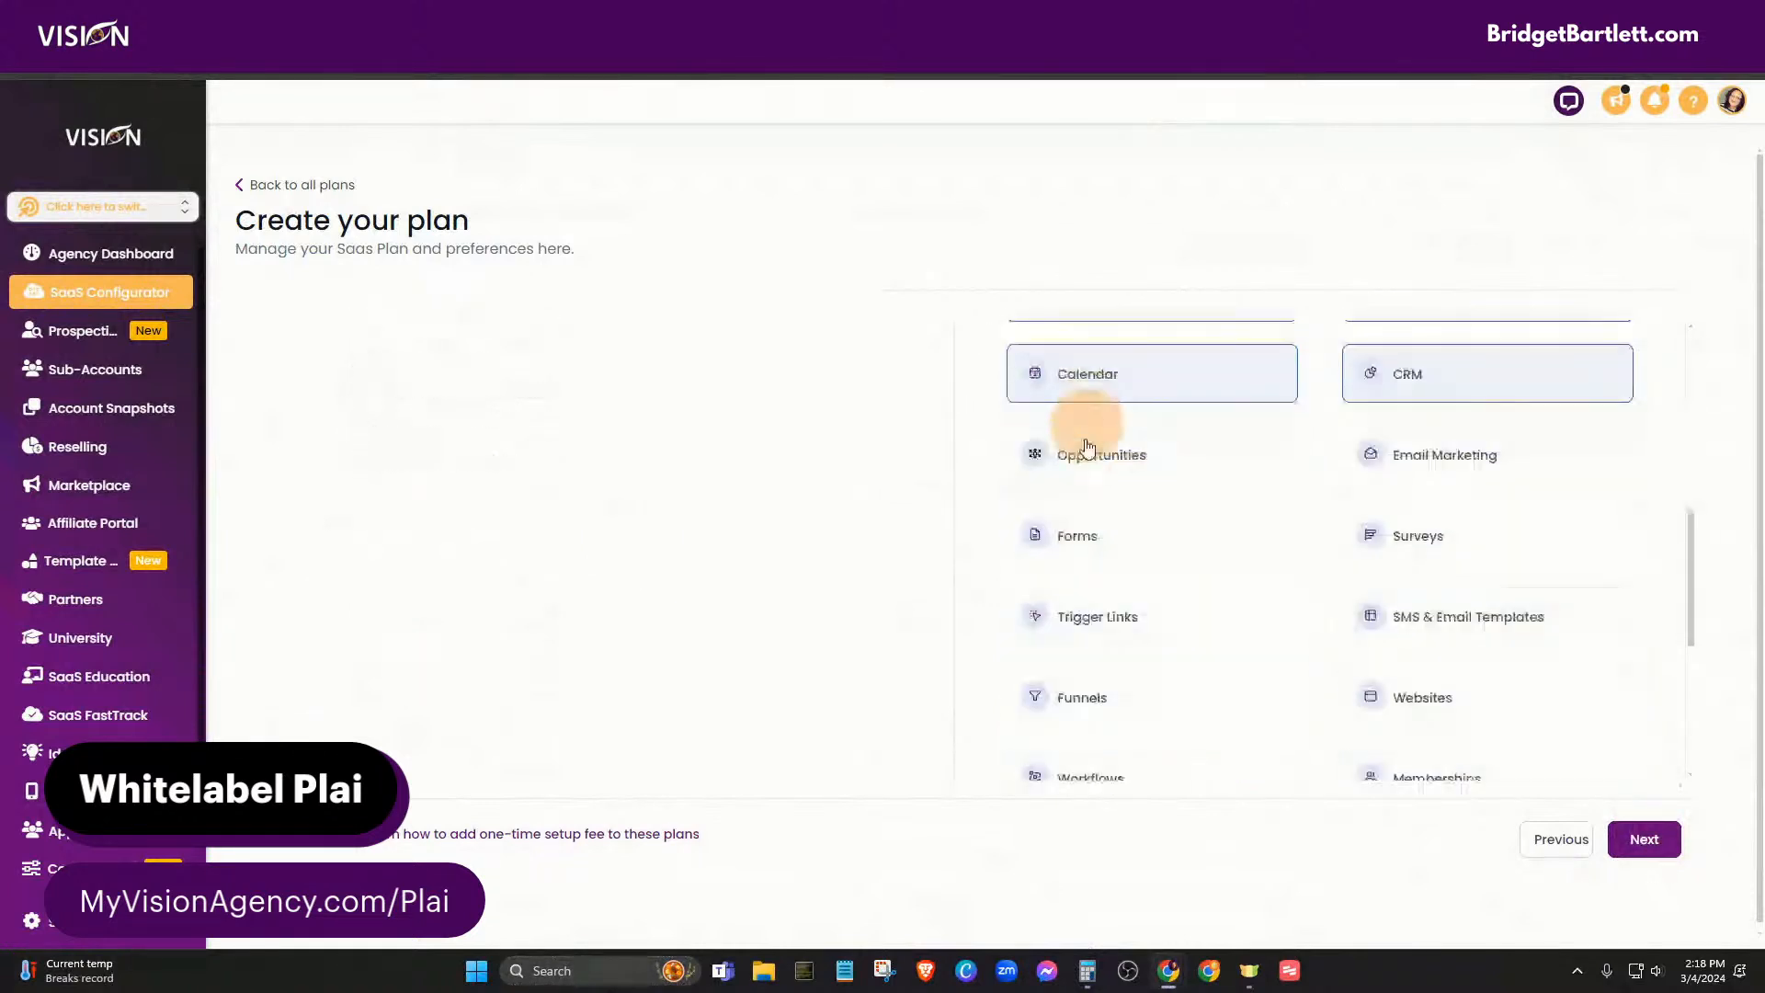
{"action": "left_click", "coordinate": [1076, 453]}
{"action": "left_click", "coordinate": [1374, 455]}
{"action": "left_click", "coordinate": [1417, 538]}
{"action": "left_click", "coordinate": [1198, 557]}
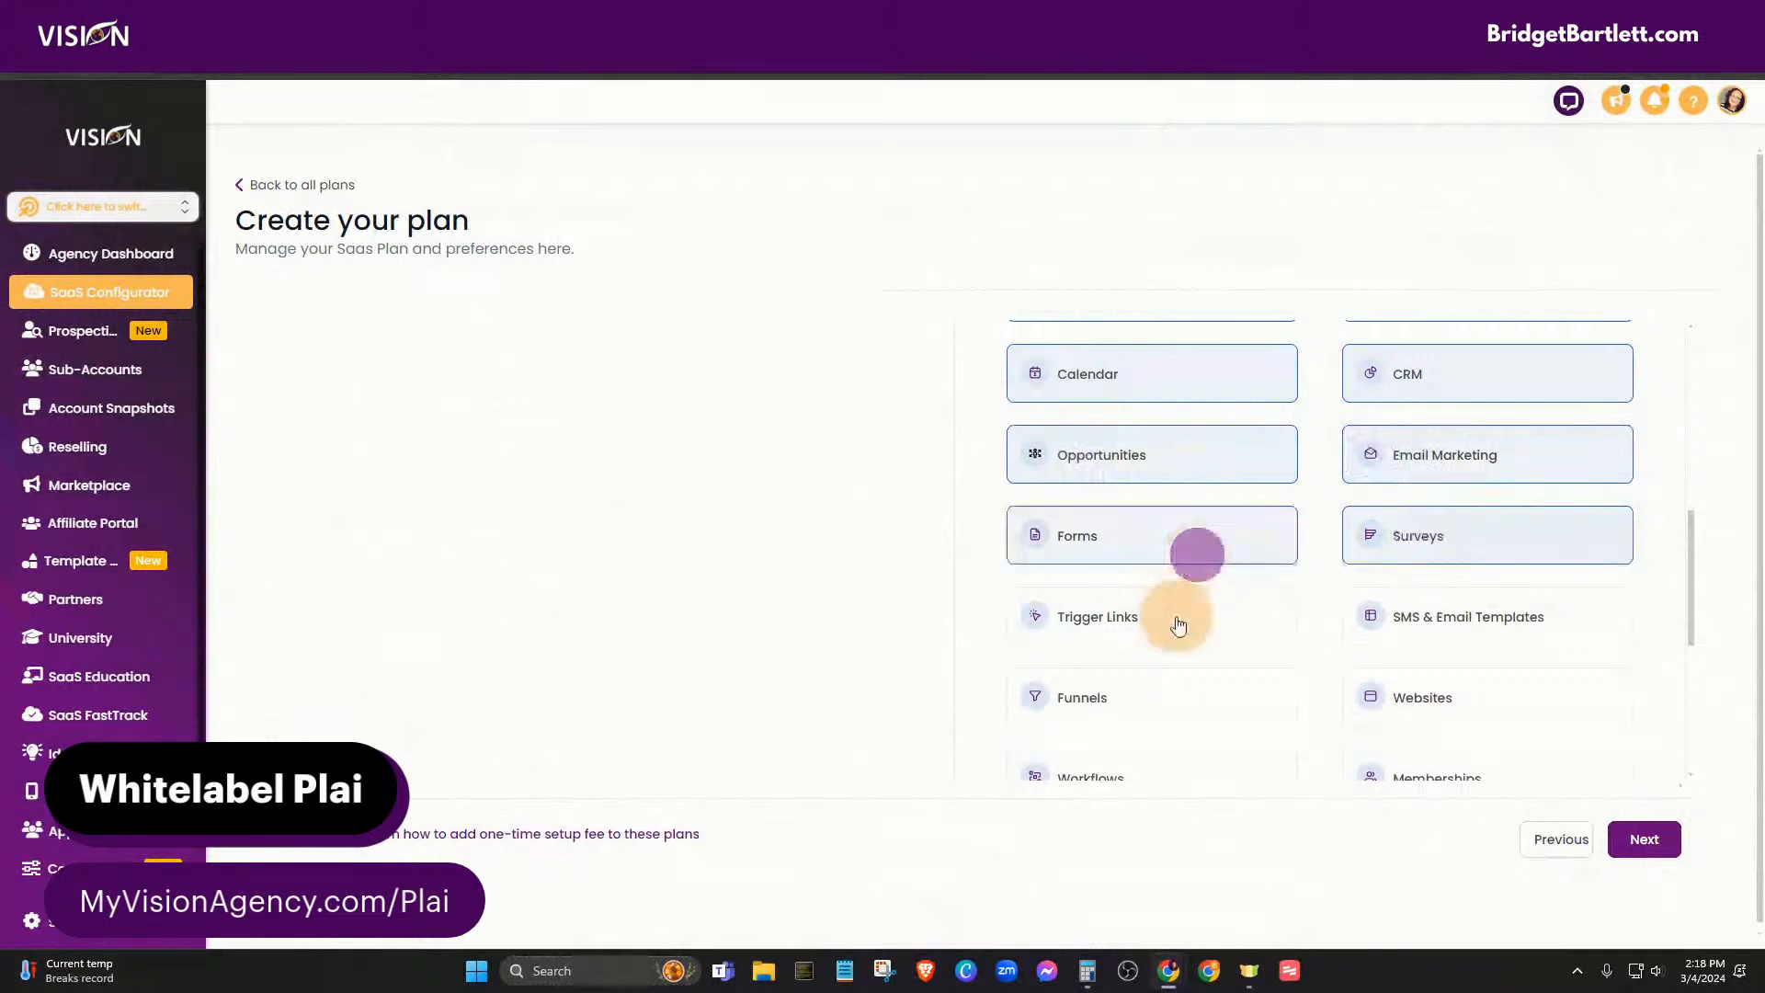
{"action": "left_click", "coordinate": [1177, 616]}
{"action": "left_click", "coordinate": [1415, 625]}
{"action": "left_click", "coordinate": [1492, 702]}
{"action": "left_click", "coordinate": [1214, 703]}
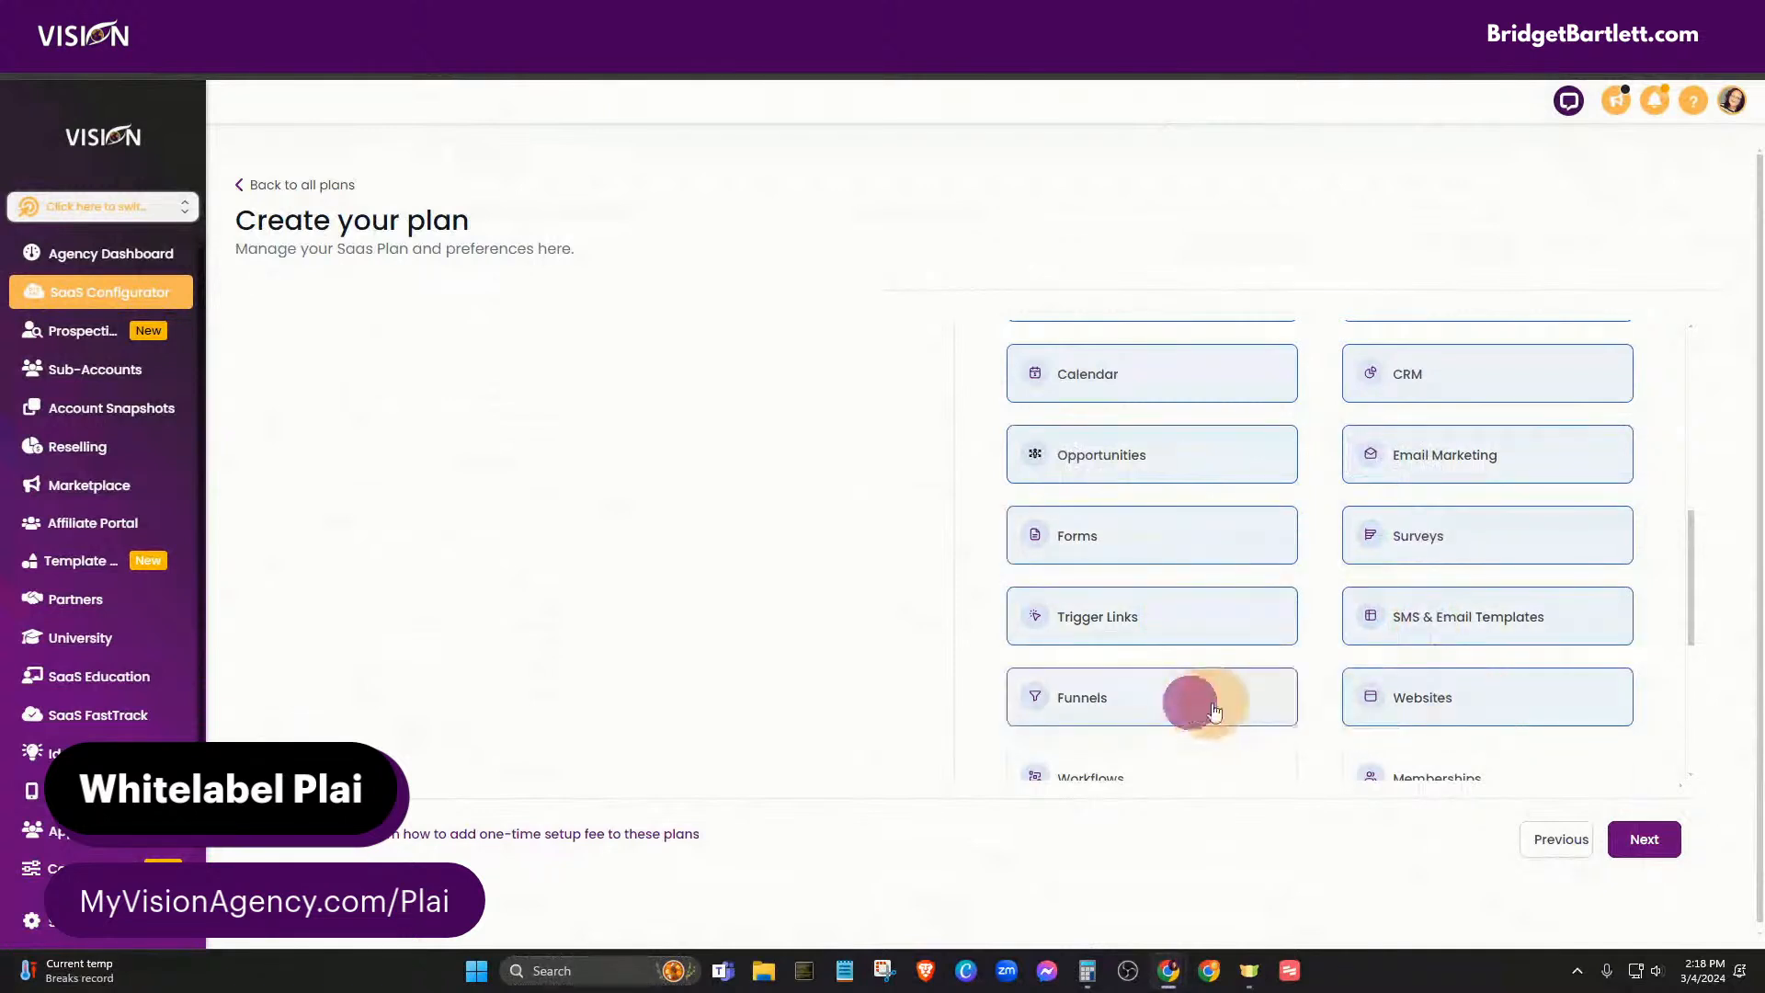
- Add Workflows, Memberships, Triggers, All Reporting, Campaigns, Blogs, Proposals & Estimates and Affiliate Manager
{"action": "scroll", "coordinate": [1186, 703], "scroll_direction": "down", "scroll_amount": 4}
{"action": "left_click", "coordinate": [1064, 505]}
{"action": "left_click", "coordinate": [1425, 510]}
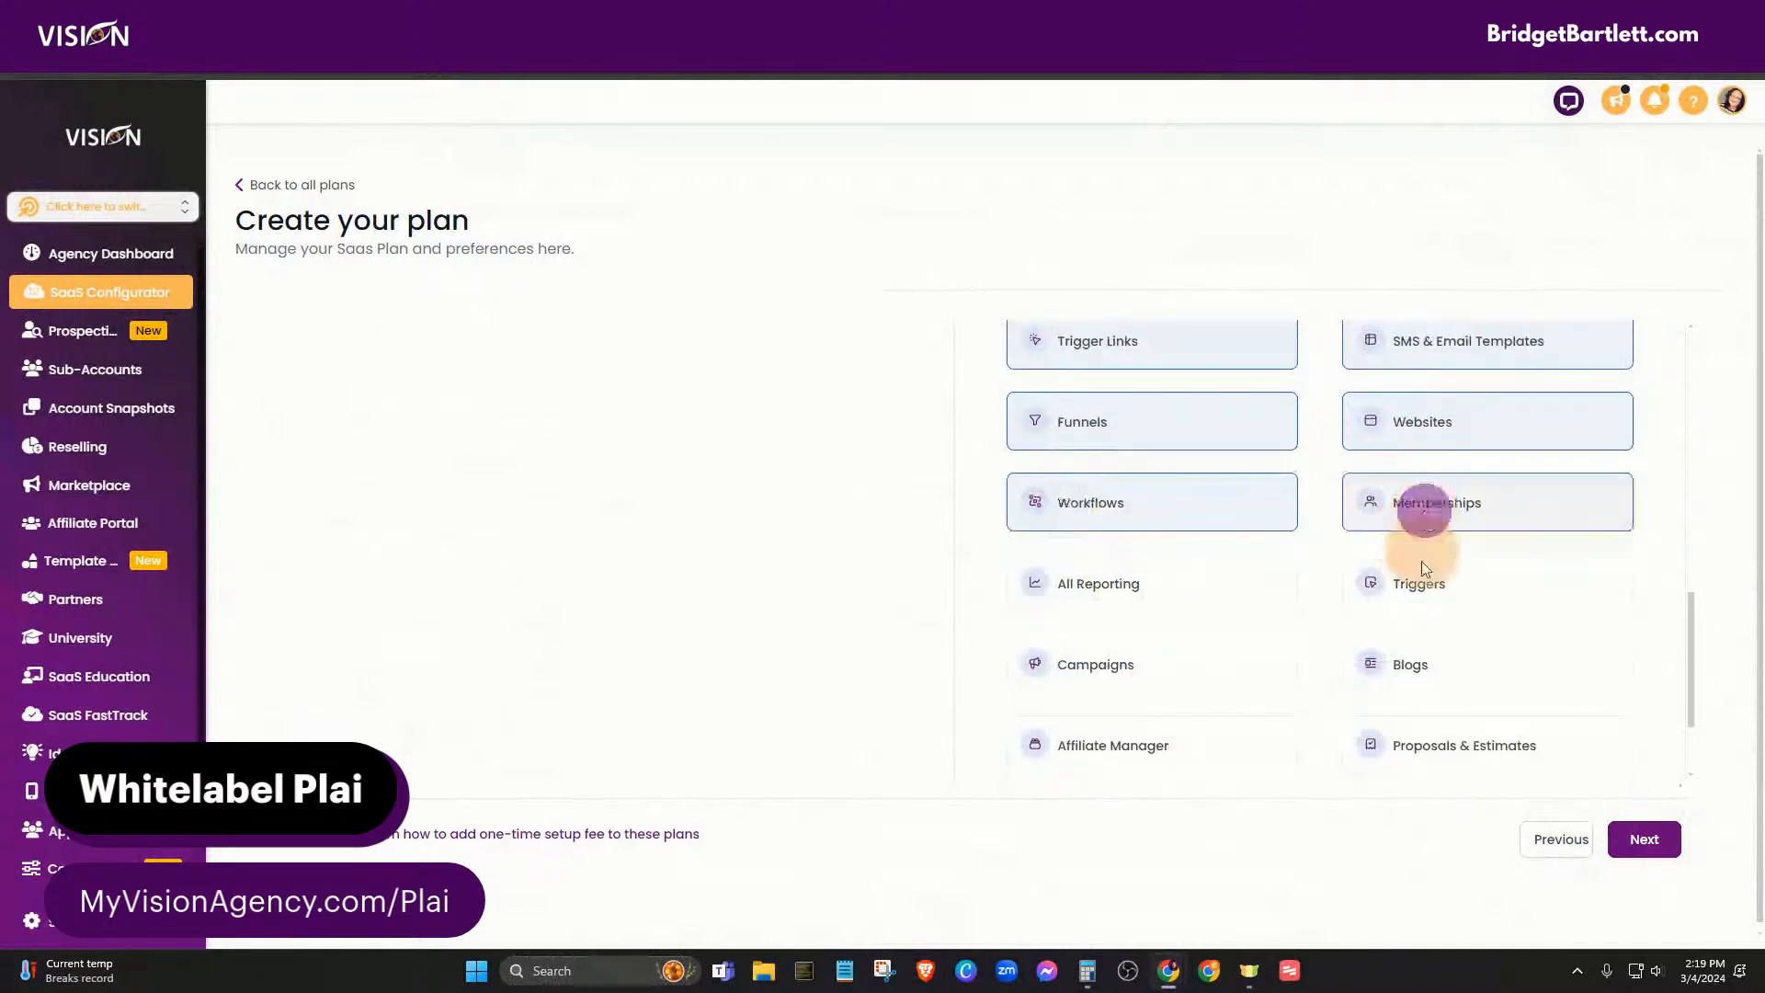
{"action": "left_click", "coordinate": [1418, 588]}
{"action": "left_click", "coordinate": [1194, 590]}
{"action": "left_click", "coordinate": [1164, 663]}
{"action": "left_click", "coordinate": [1452, 684]}
{"action": "left_click", "coordinate": [1457, 749]}
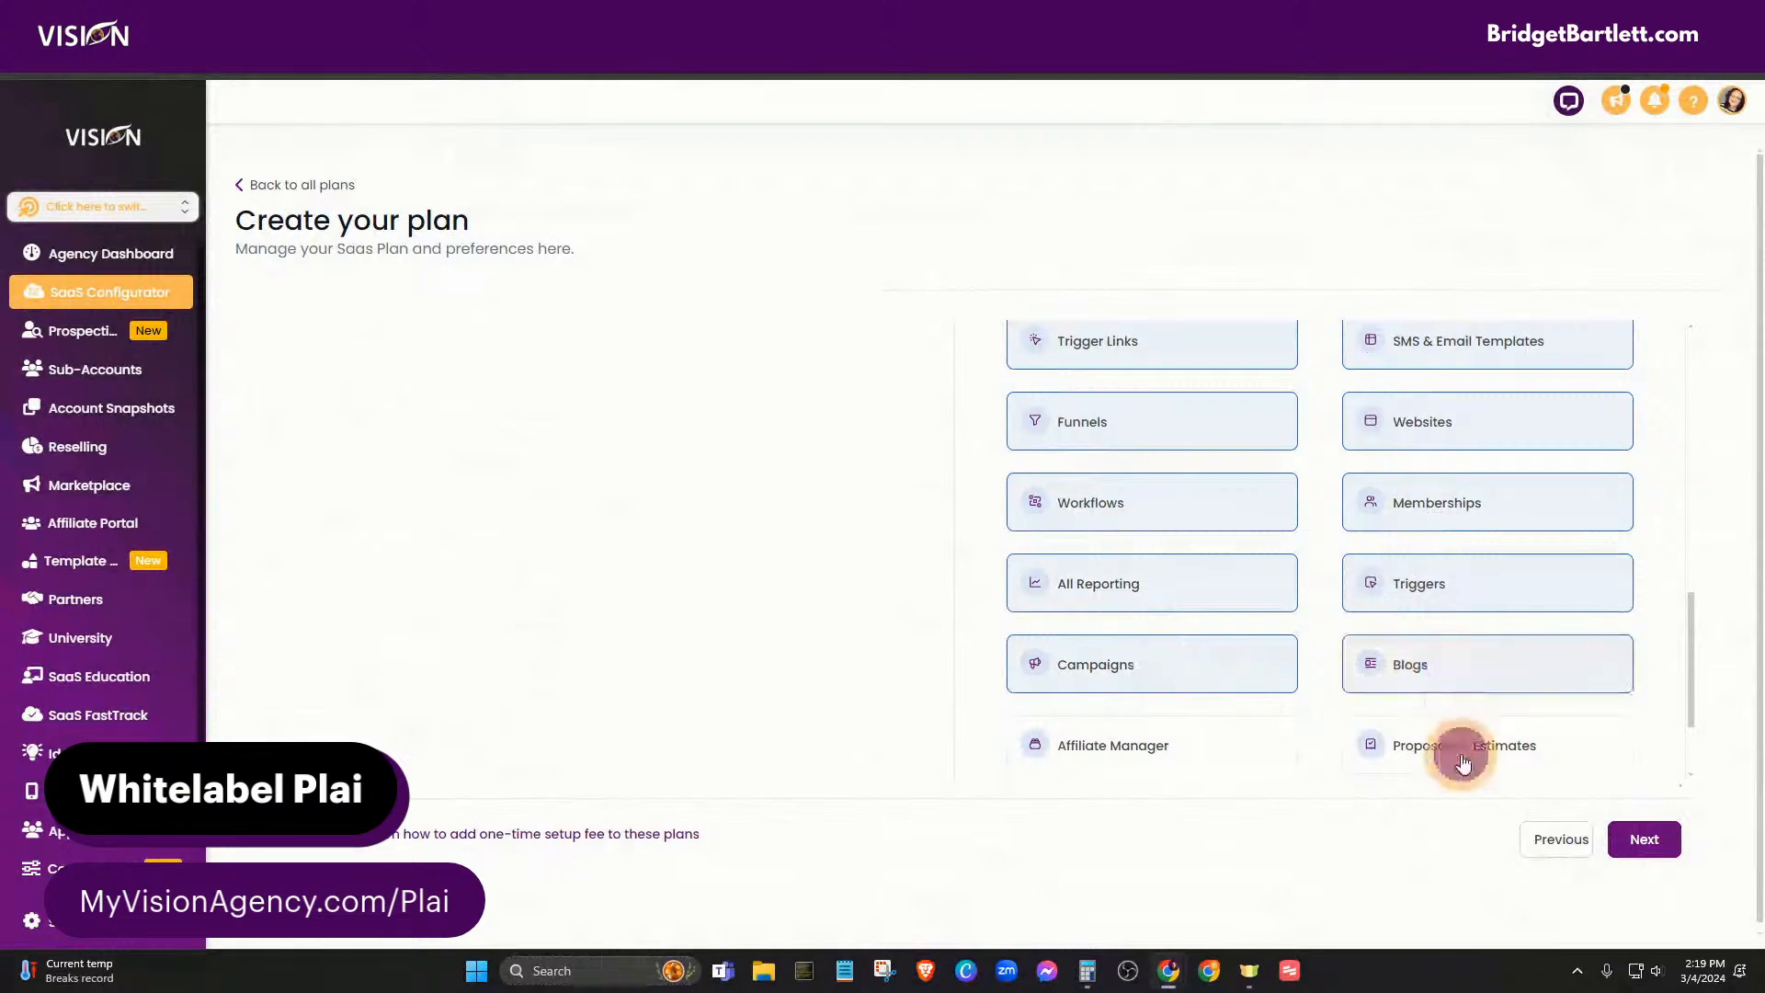
{"action": "left_click", "coordinate": [1160, 746]}
{"action": "scroll", "coordinate": [1247, 738], "scroll_direction": "down", "scroll_amount": 3}
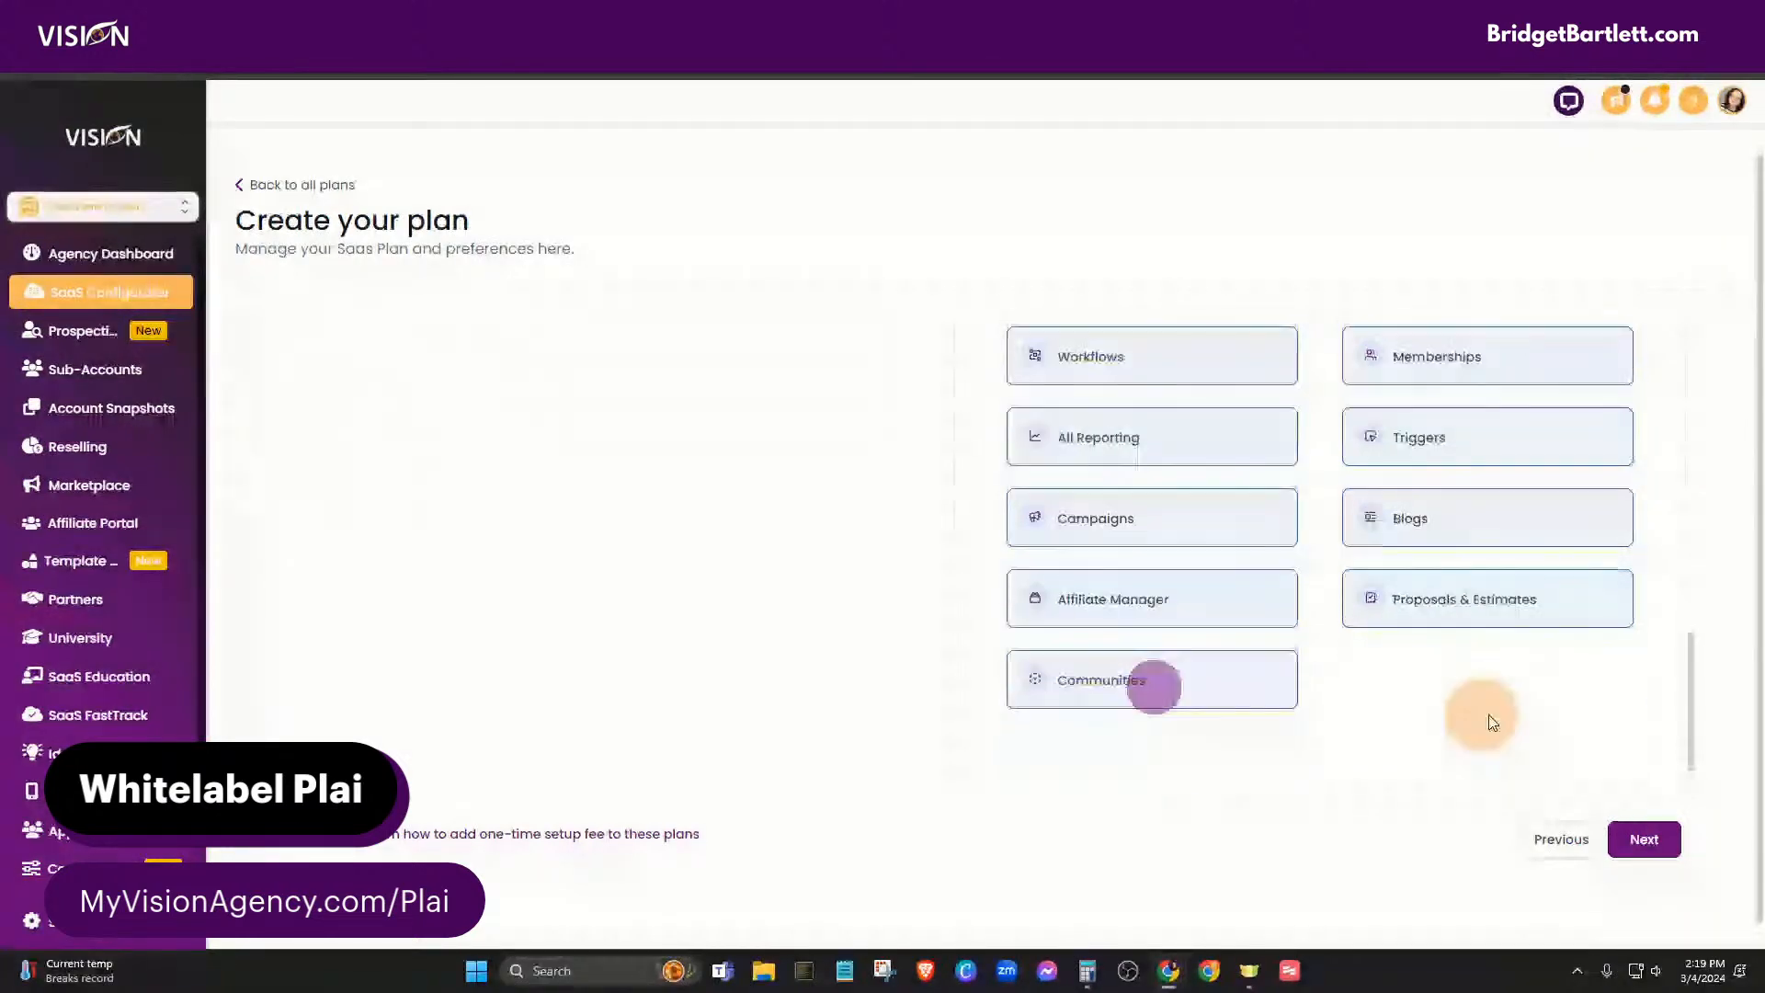
{"action": "scroll", "coordinate": [1623, 834], "scroll_direction": "down", "scroll_amount": 1}
{"action": "scroll", "coordinate": [1388, 602], "scroll_direction": "up", "scroll_amount": 10}
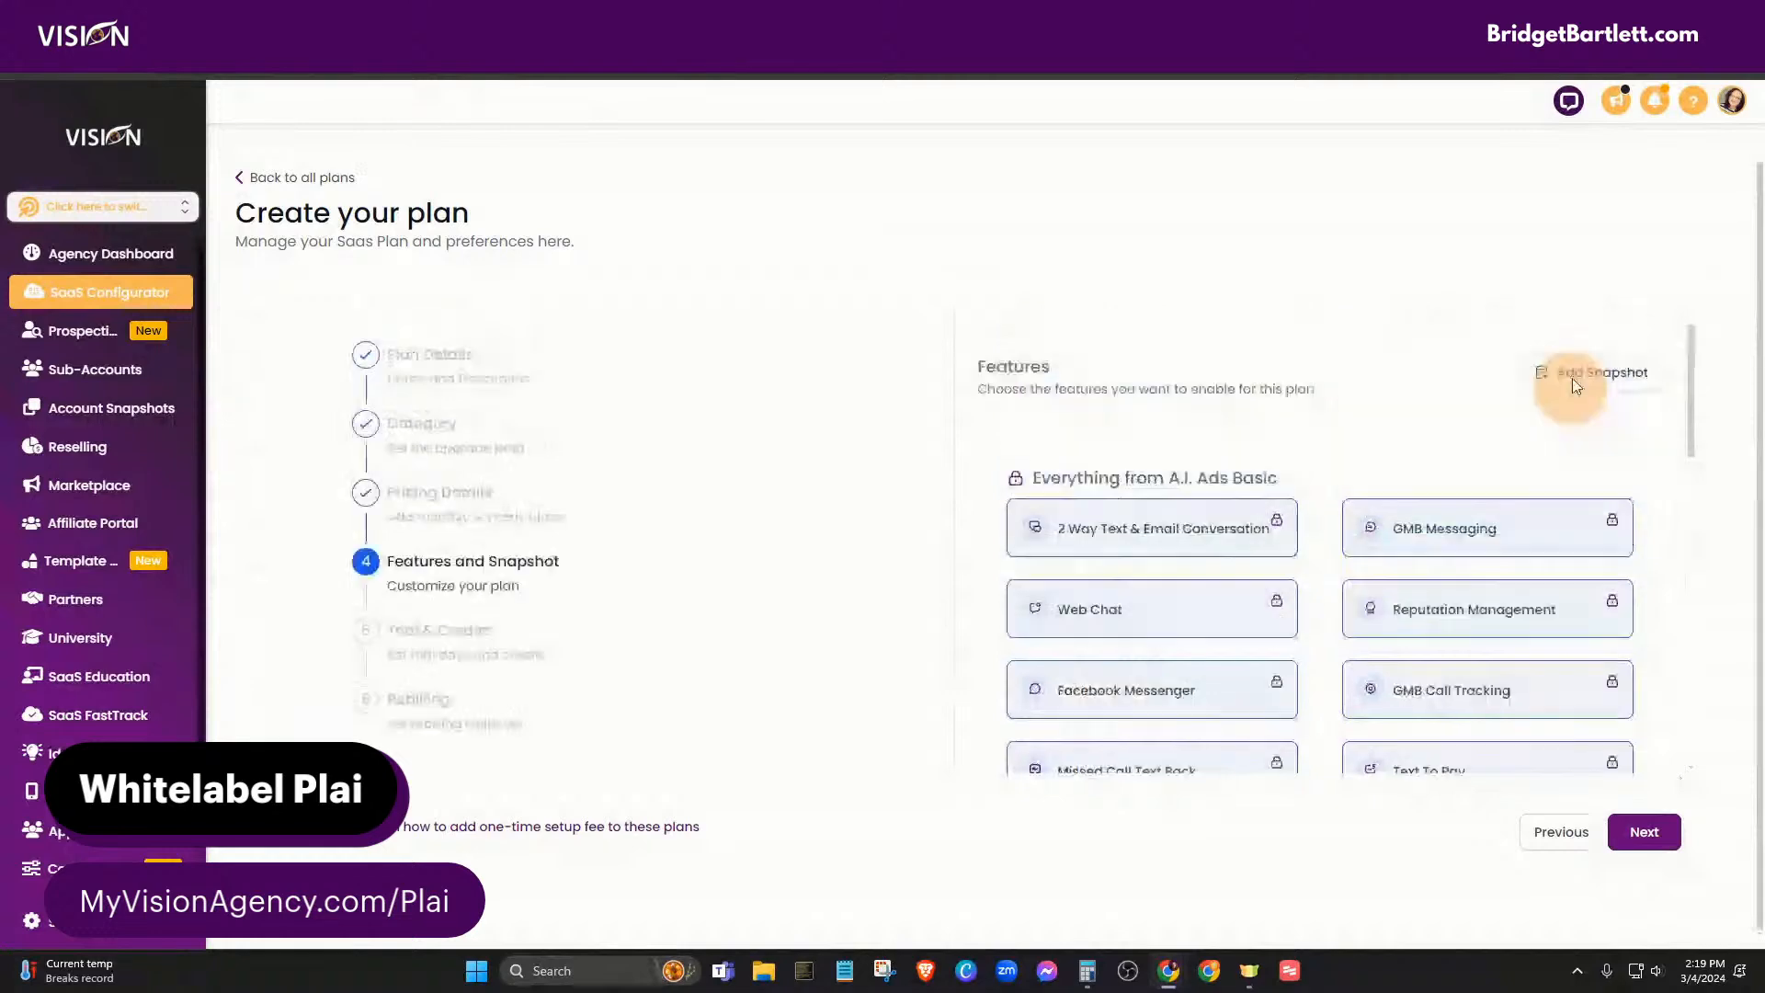
- Attach the MVA System snapshot to the plan and advance to Trial & Credits
{"action": "left_click", "coordinate": [1574, 377]}
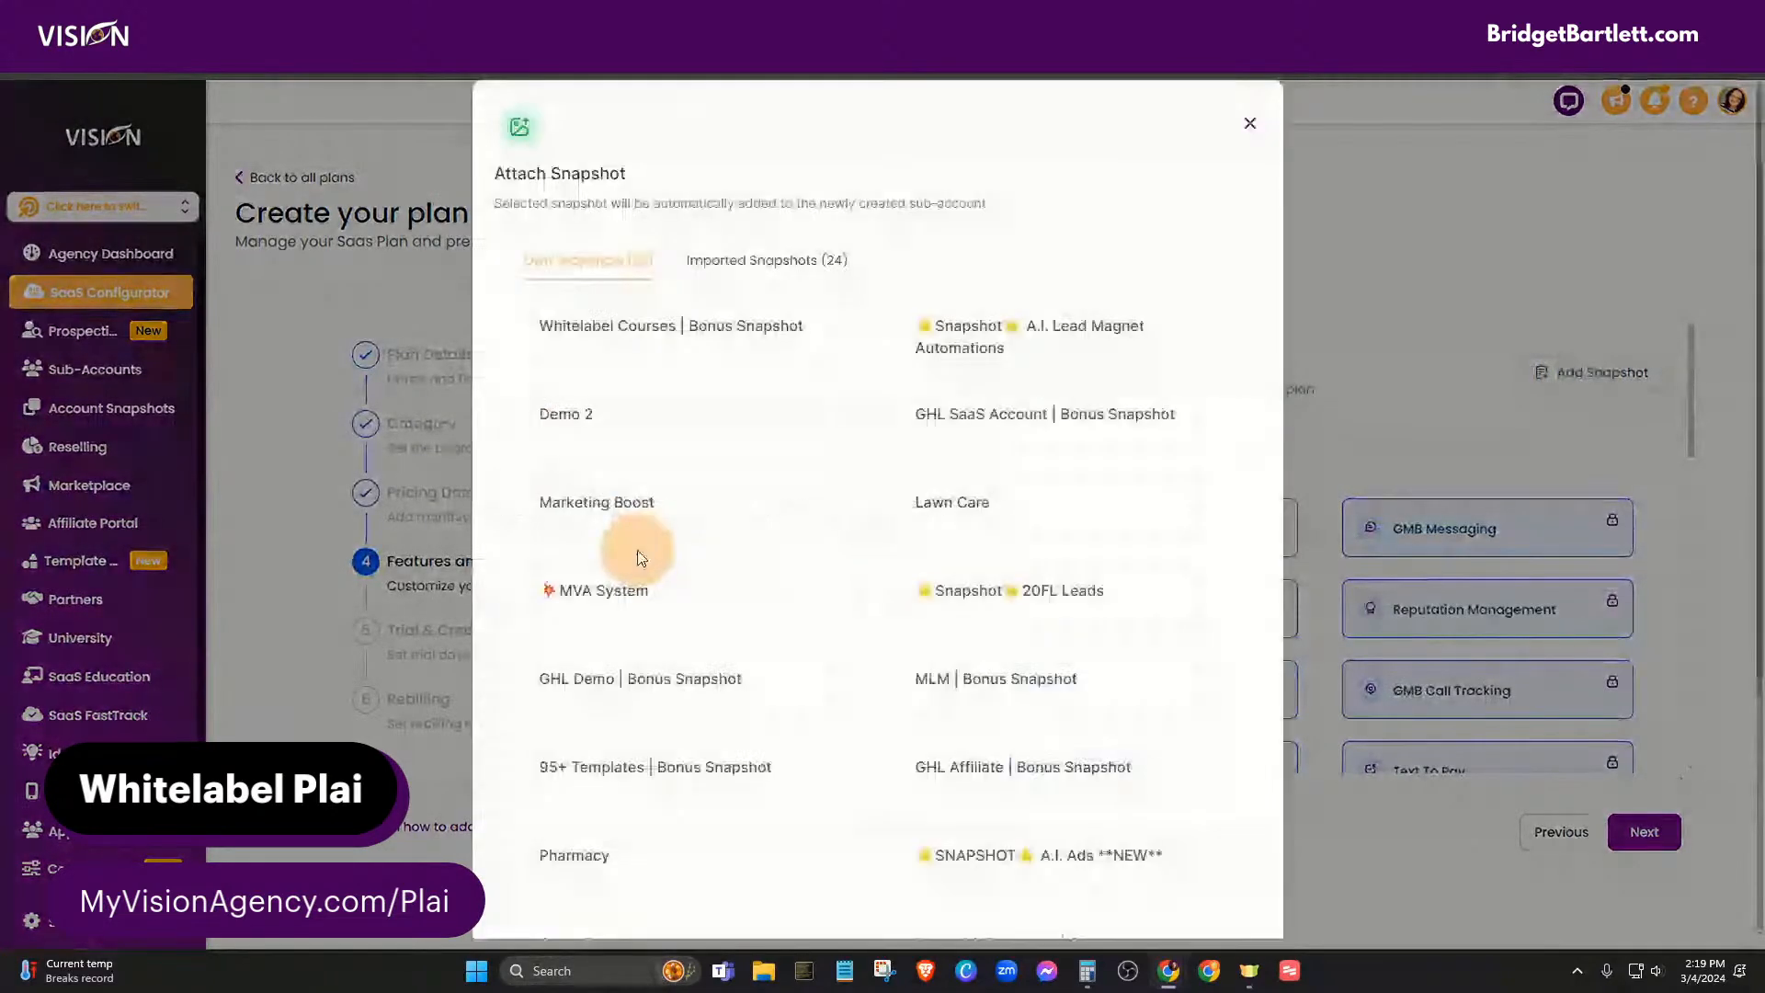
{"action": "left_click", "coordinate": [633, 593]}
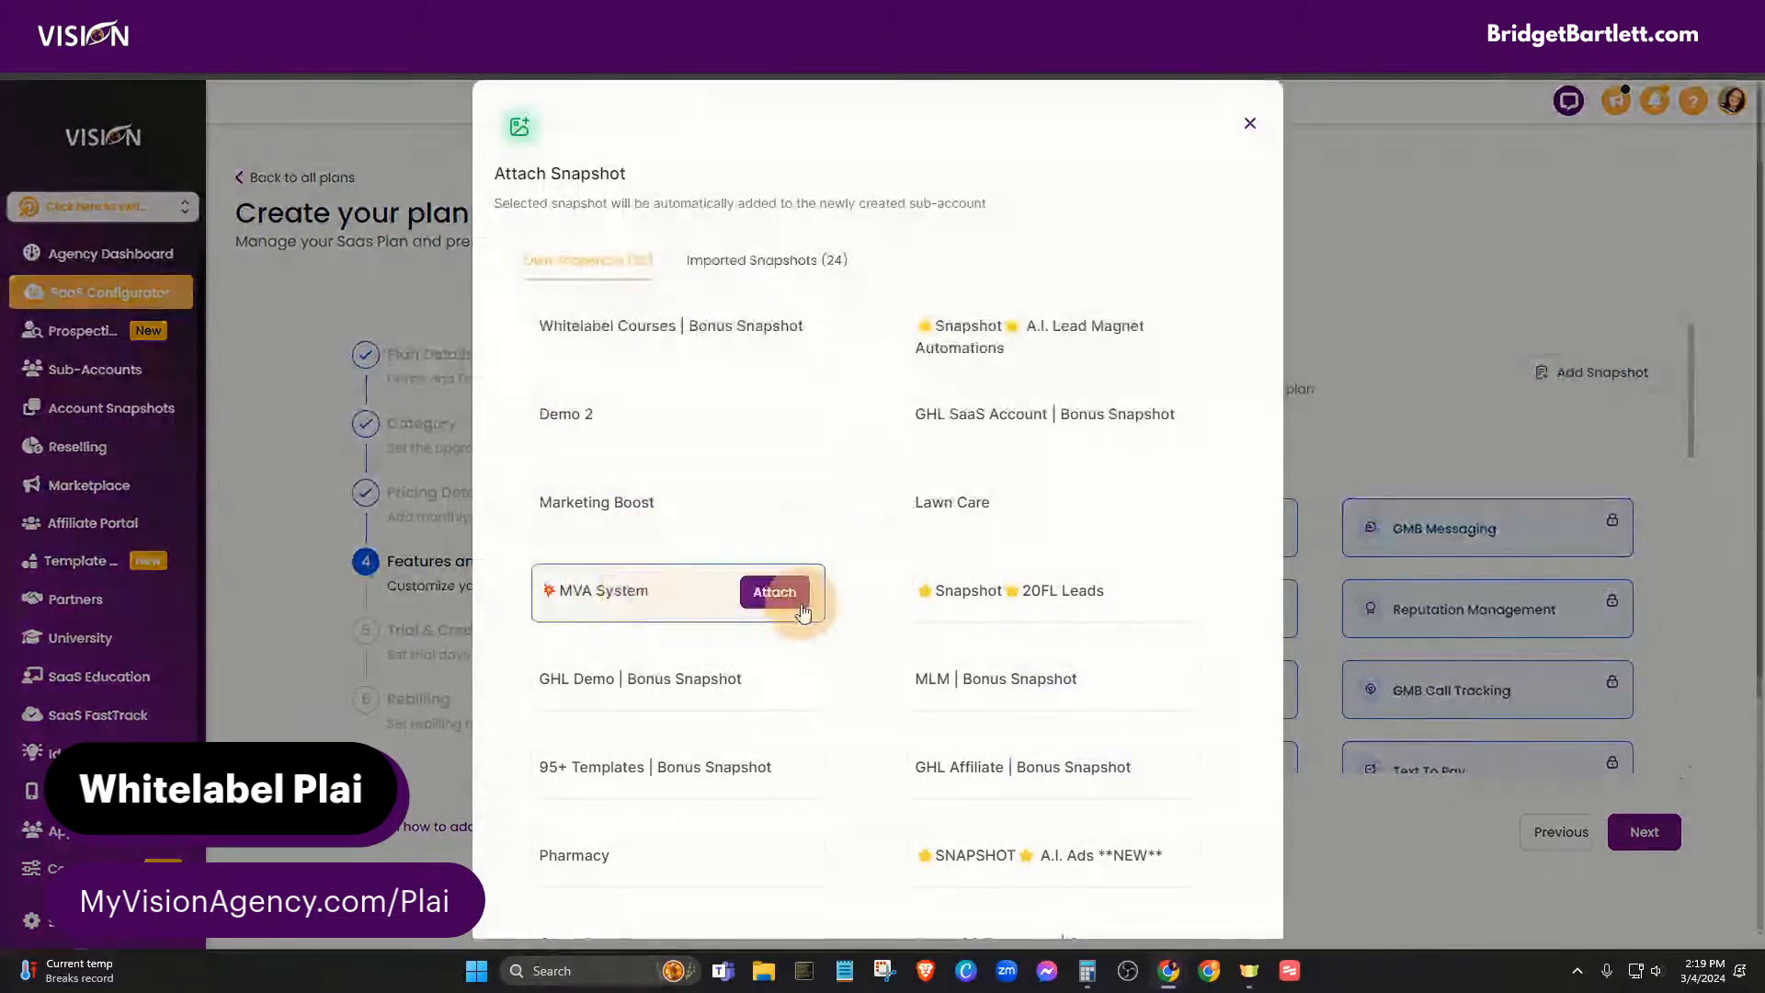
{"action": "left_click", "coordinate": [775, 592]}
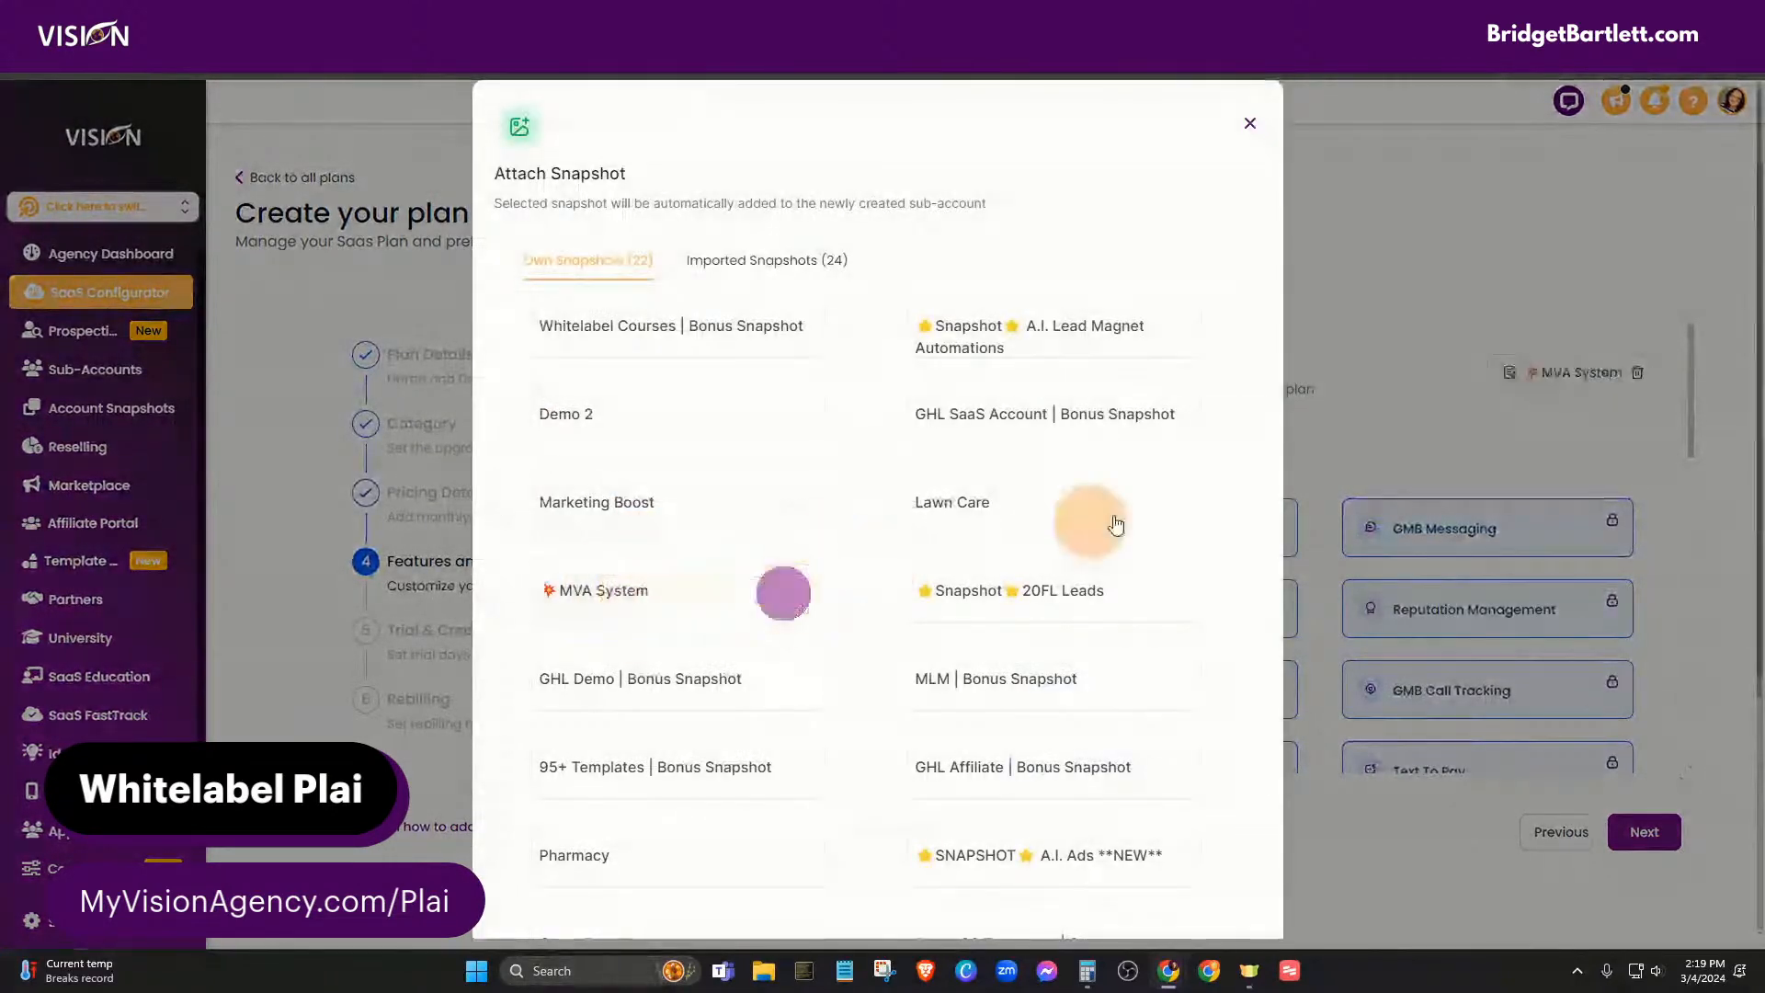
{"action": "left_click", "coordinate": [1252, 125]}
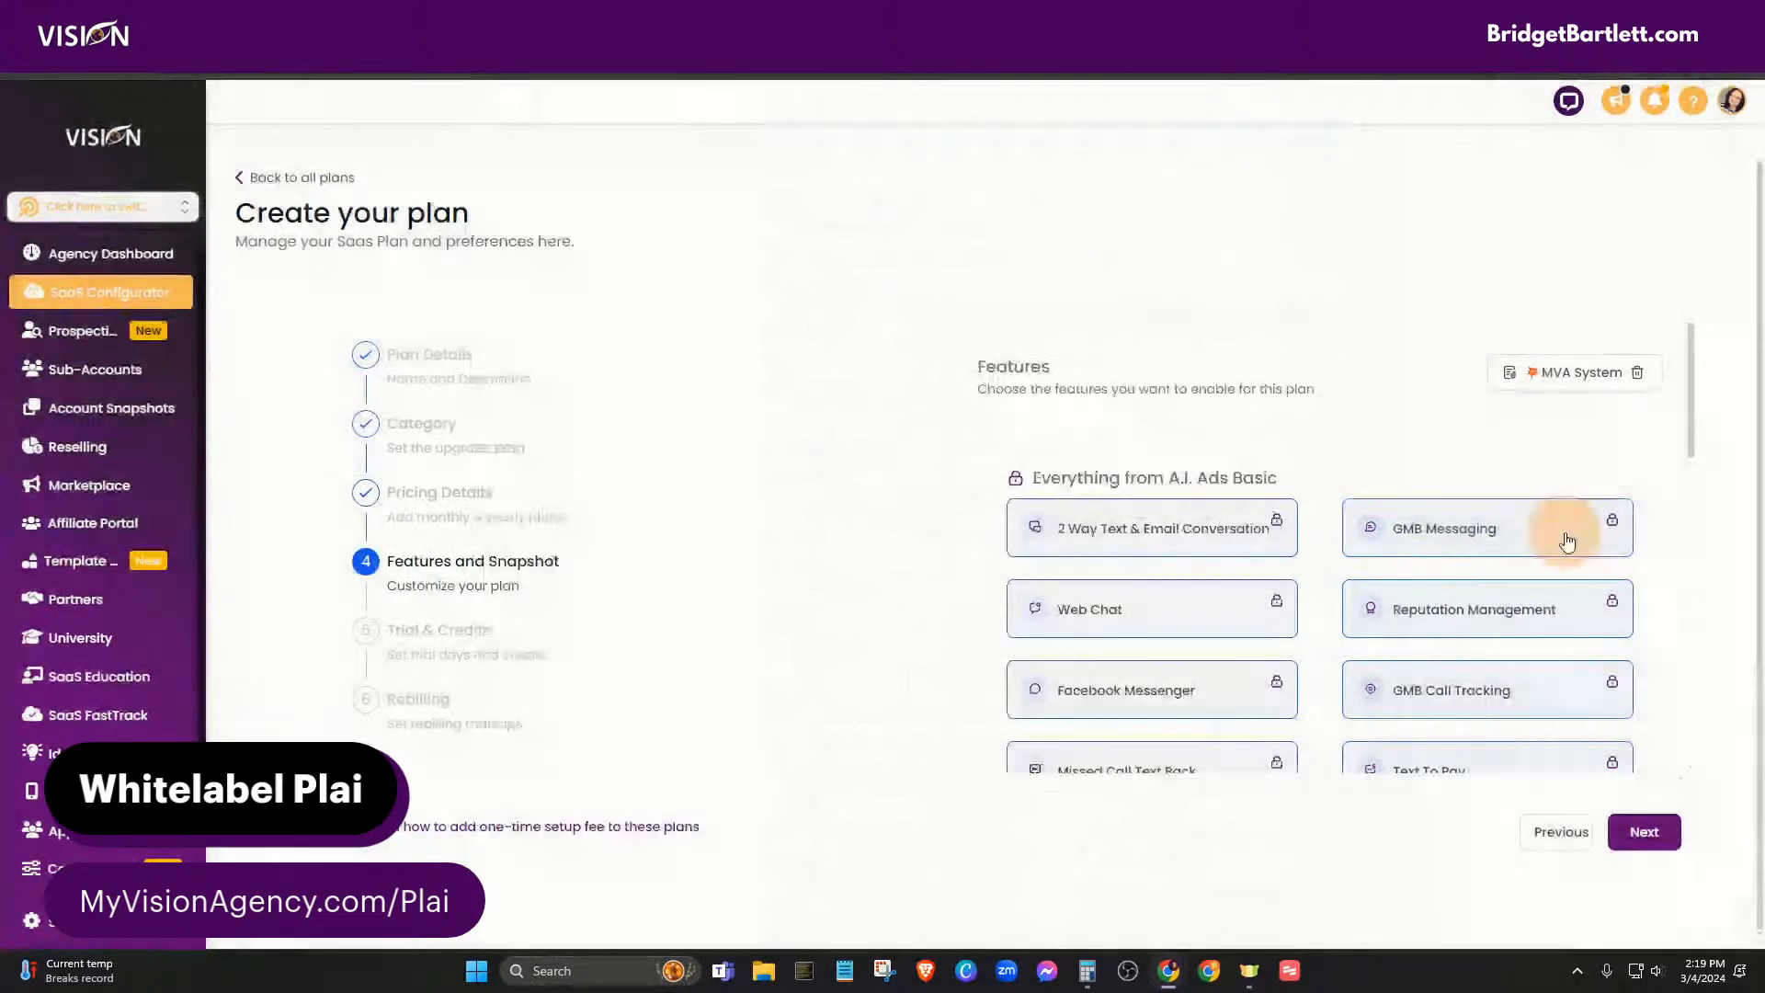
{"action": "scroll", "coordinate": [1434, 702], "scroll_direction": "down", "scroll_amount": 10}
{"action": "left_click", "coordinate": [1642, 831]}
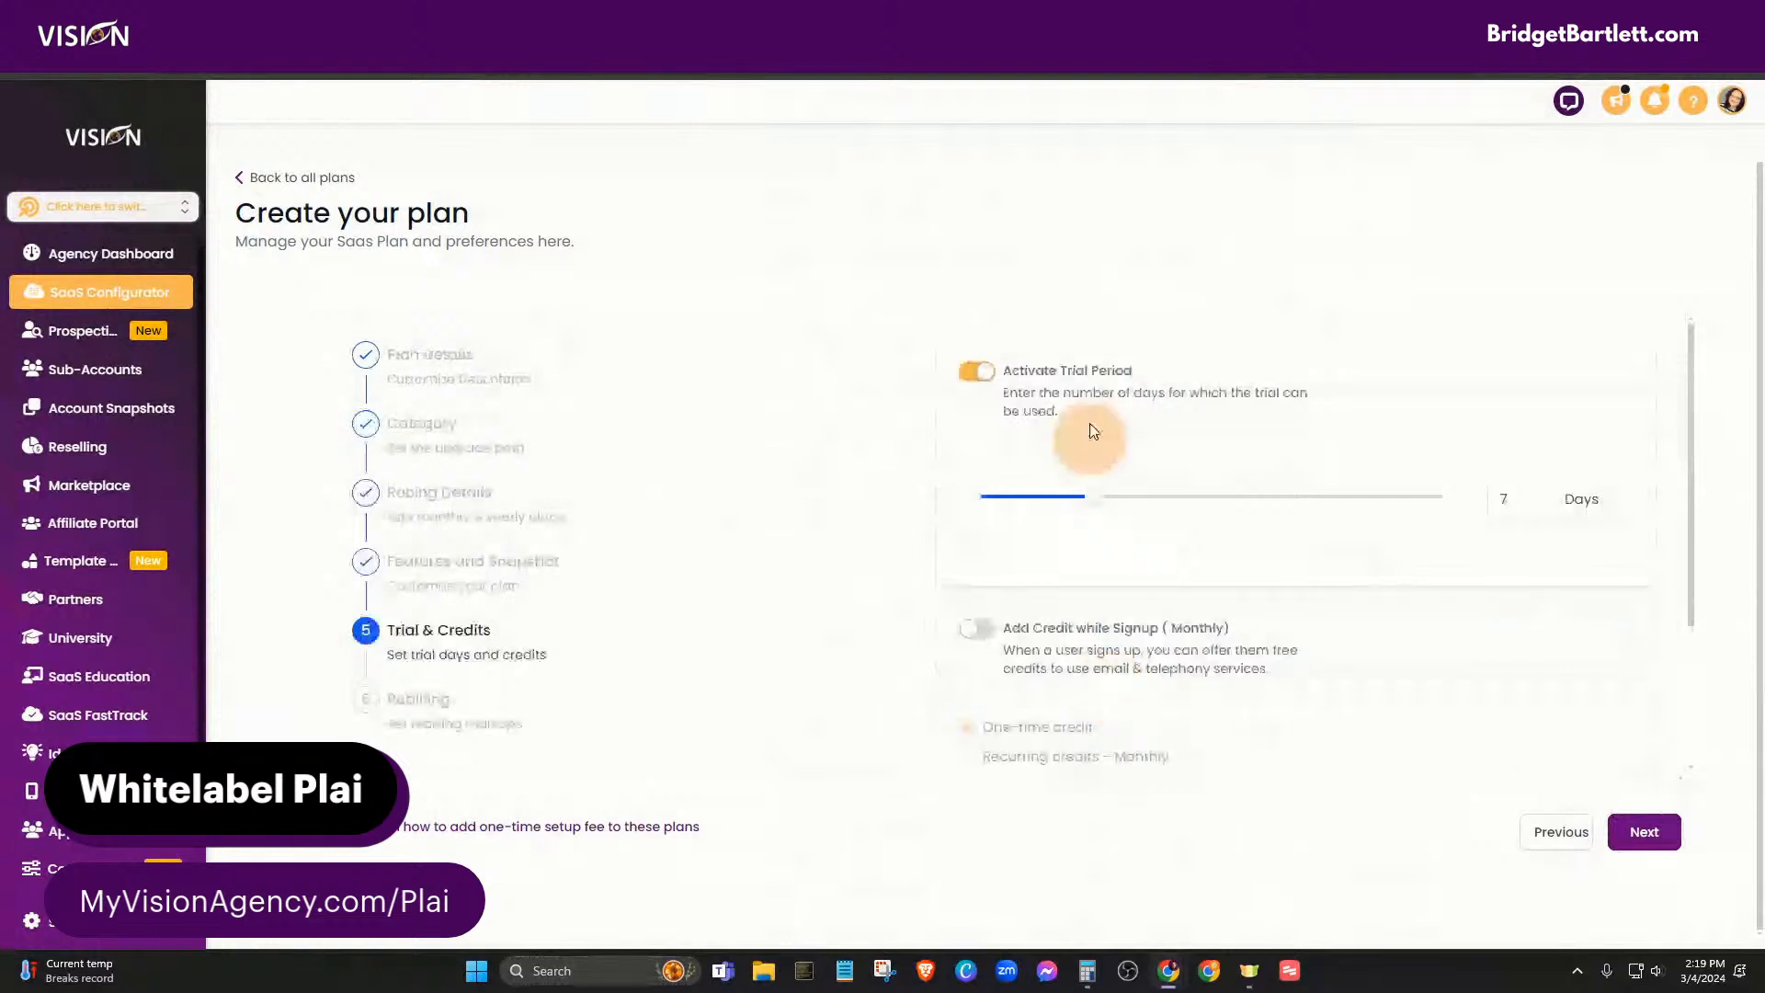
- Switch off Activate Trial Period so the A.I. Ads Pro plan has no 7-day trial
{"action": "left_click", "coordinate": [977, 372]}
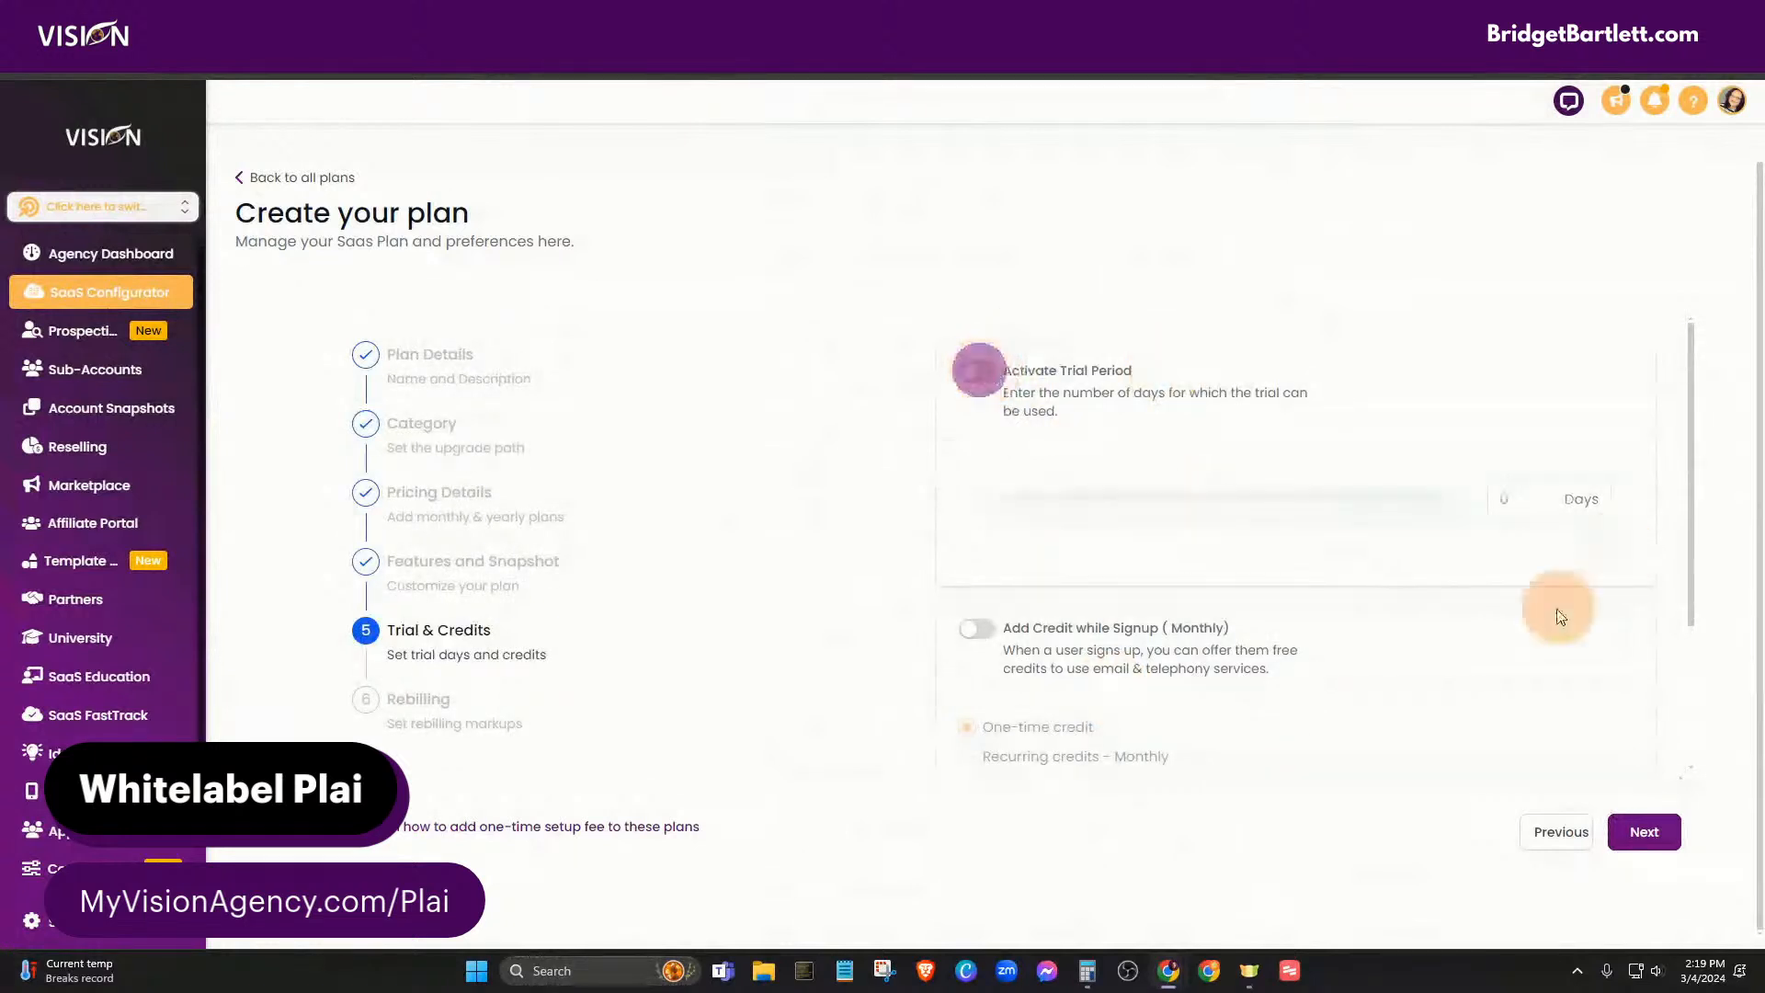
{"action": "scroll", "coordinate": [1195, 625], "scroll_direction": "down", "scroll_amount": 2}
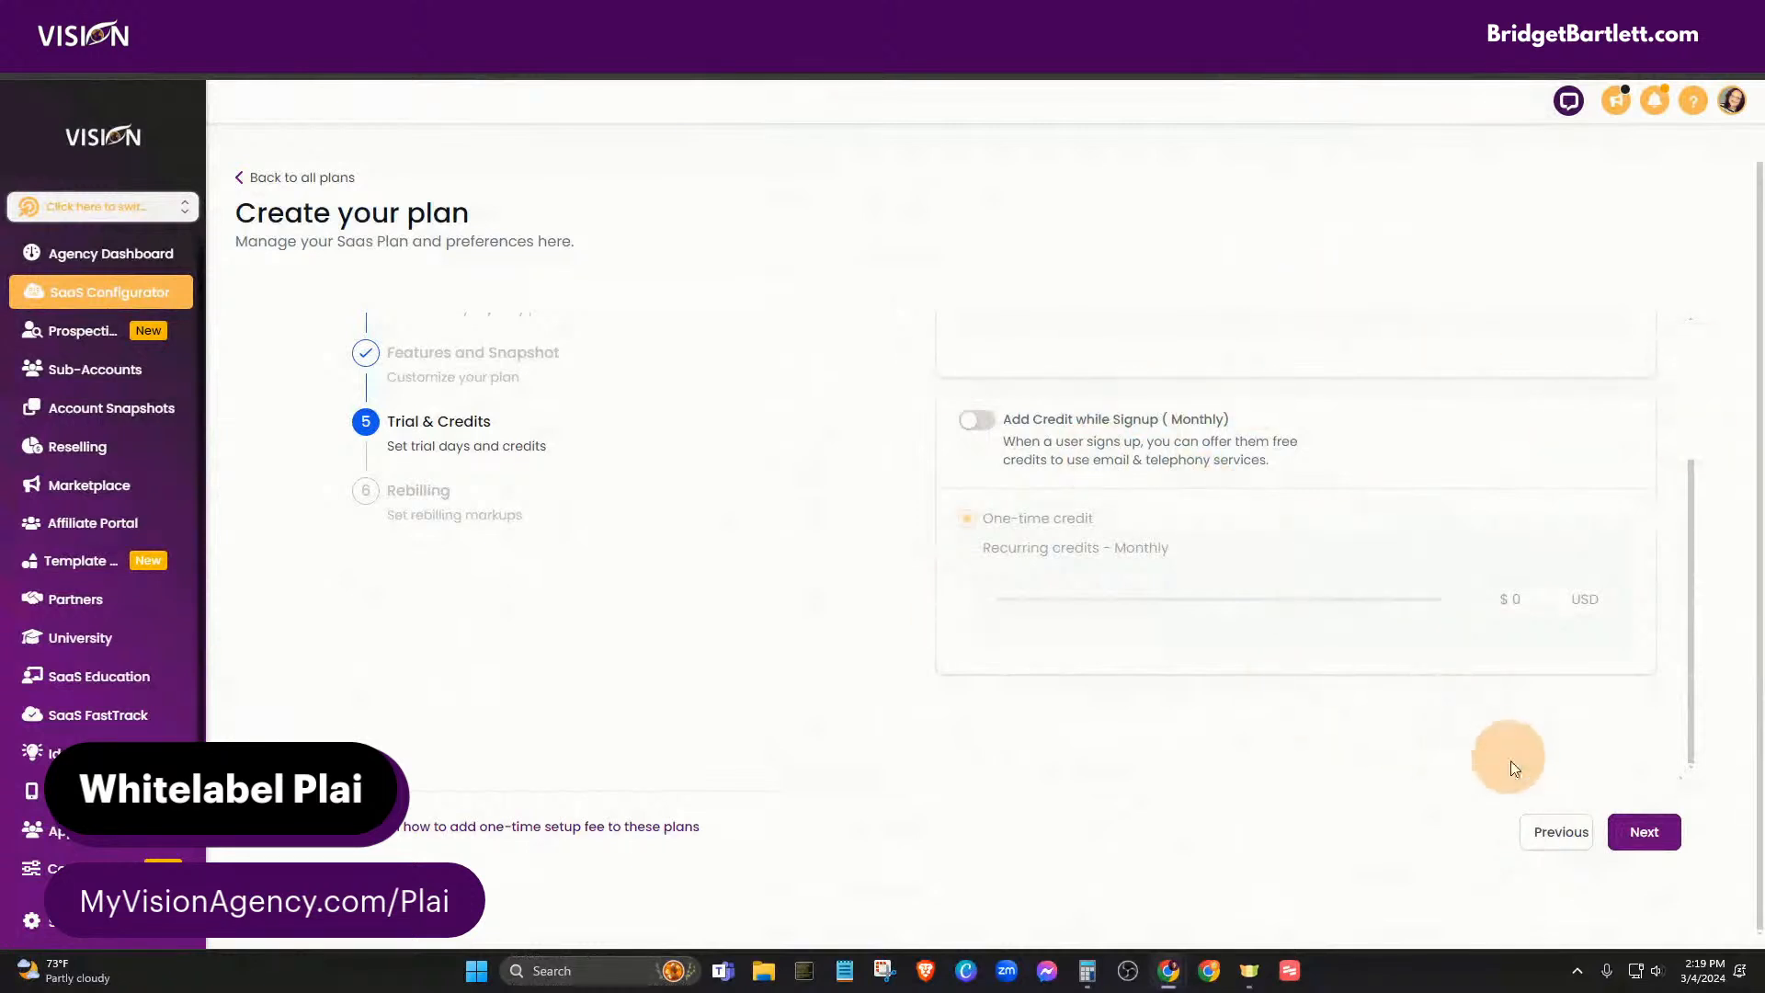
- On the Rebilling step, raise the phone system and Email markup margins to about 3 times
{"action": "left_click", "coordinate": [1638, 835]}
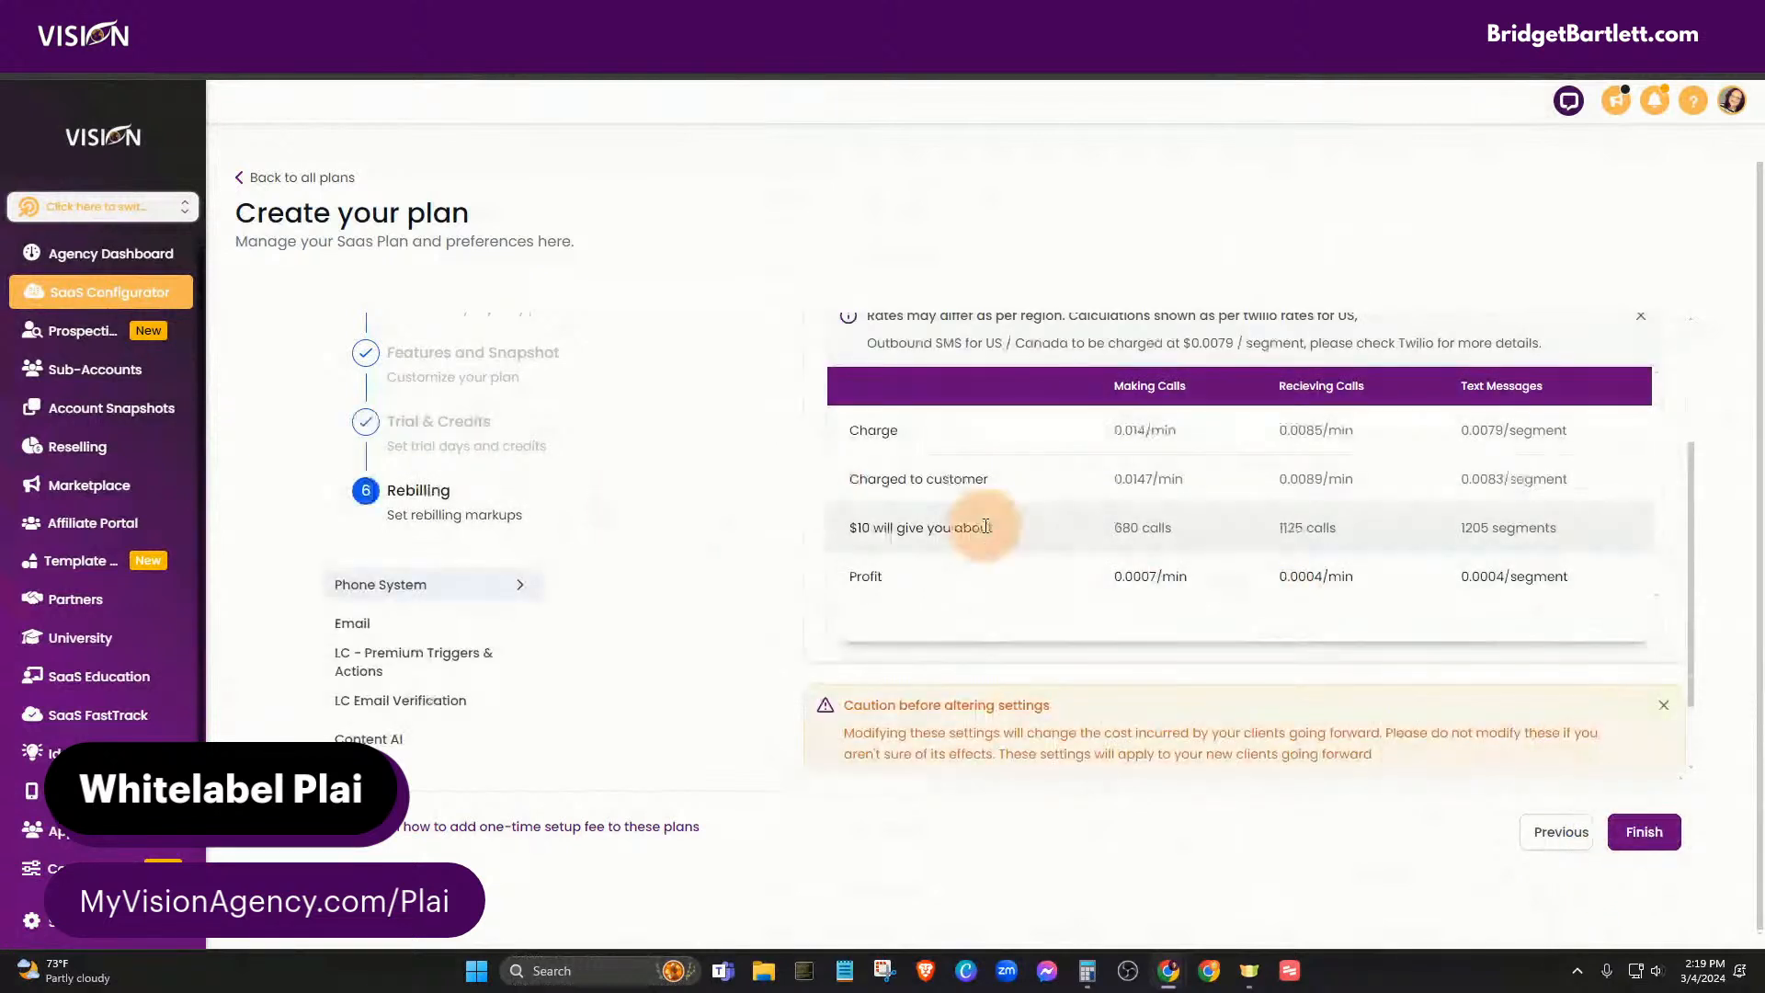
{"action": "scroll", "coordinate": [1166, 650], "scroll_direction": "up", "scroll_amount": 3}
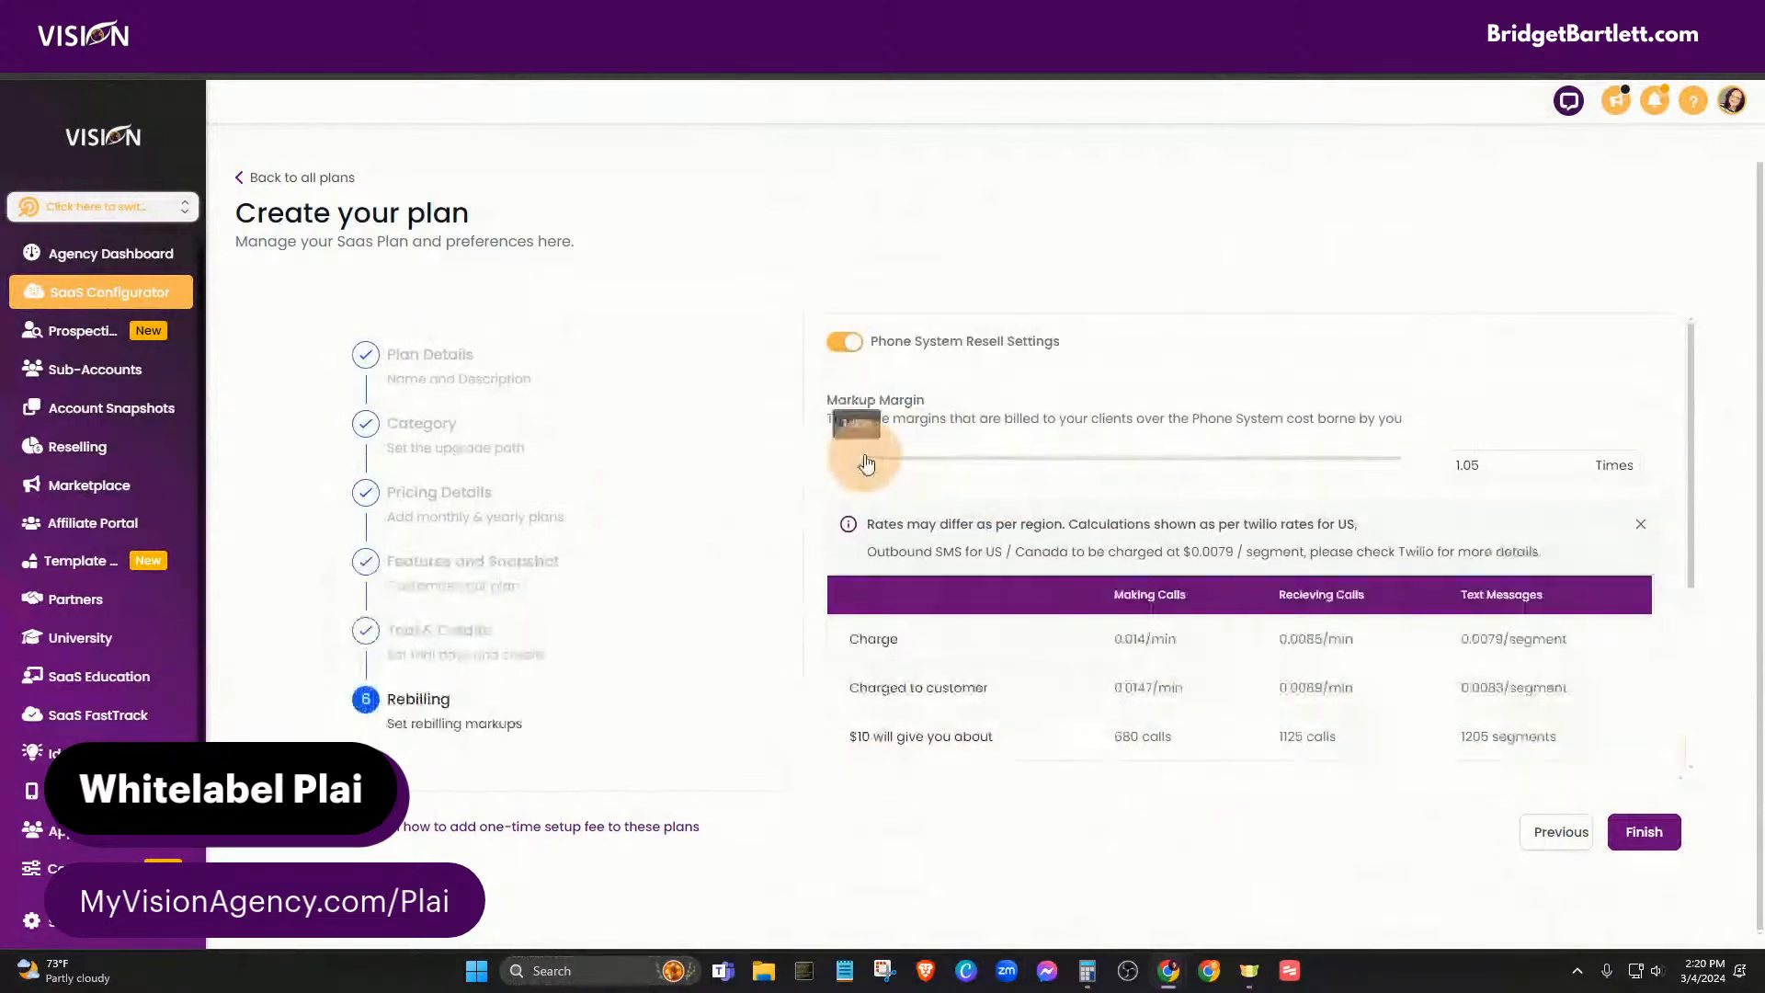
{"action": "left_click_drag", "start_coordinate": [865, 462], "coordinate": [977, 461]}
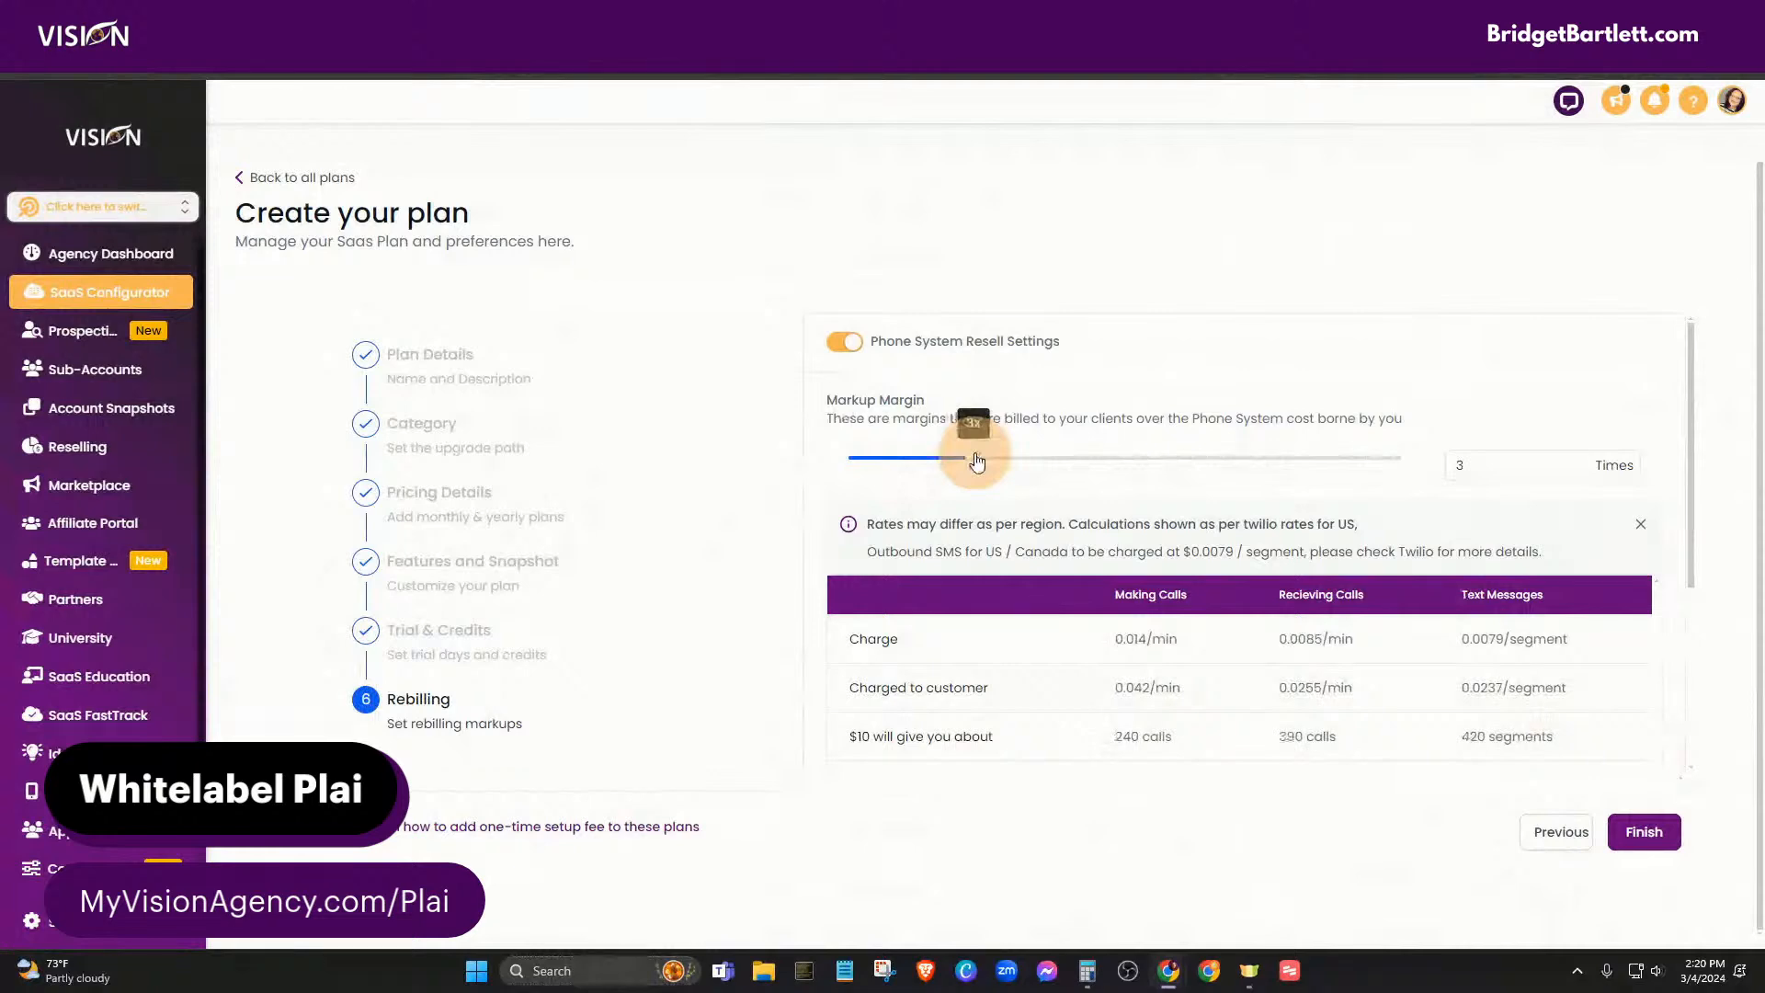
{"action": "scroll", "coordinate": [836, 575], "scroll_direction": "down", "scroll_amount": 5}
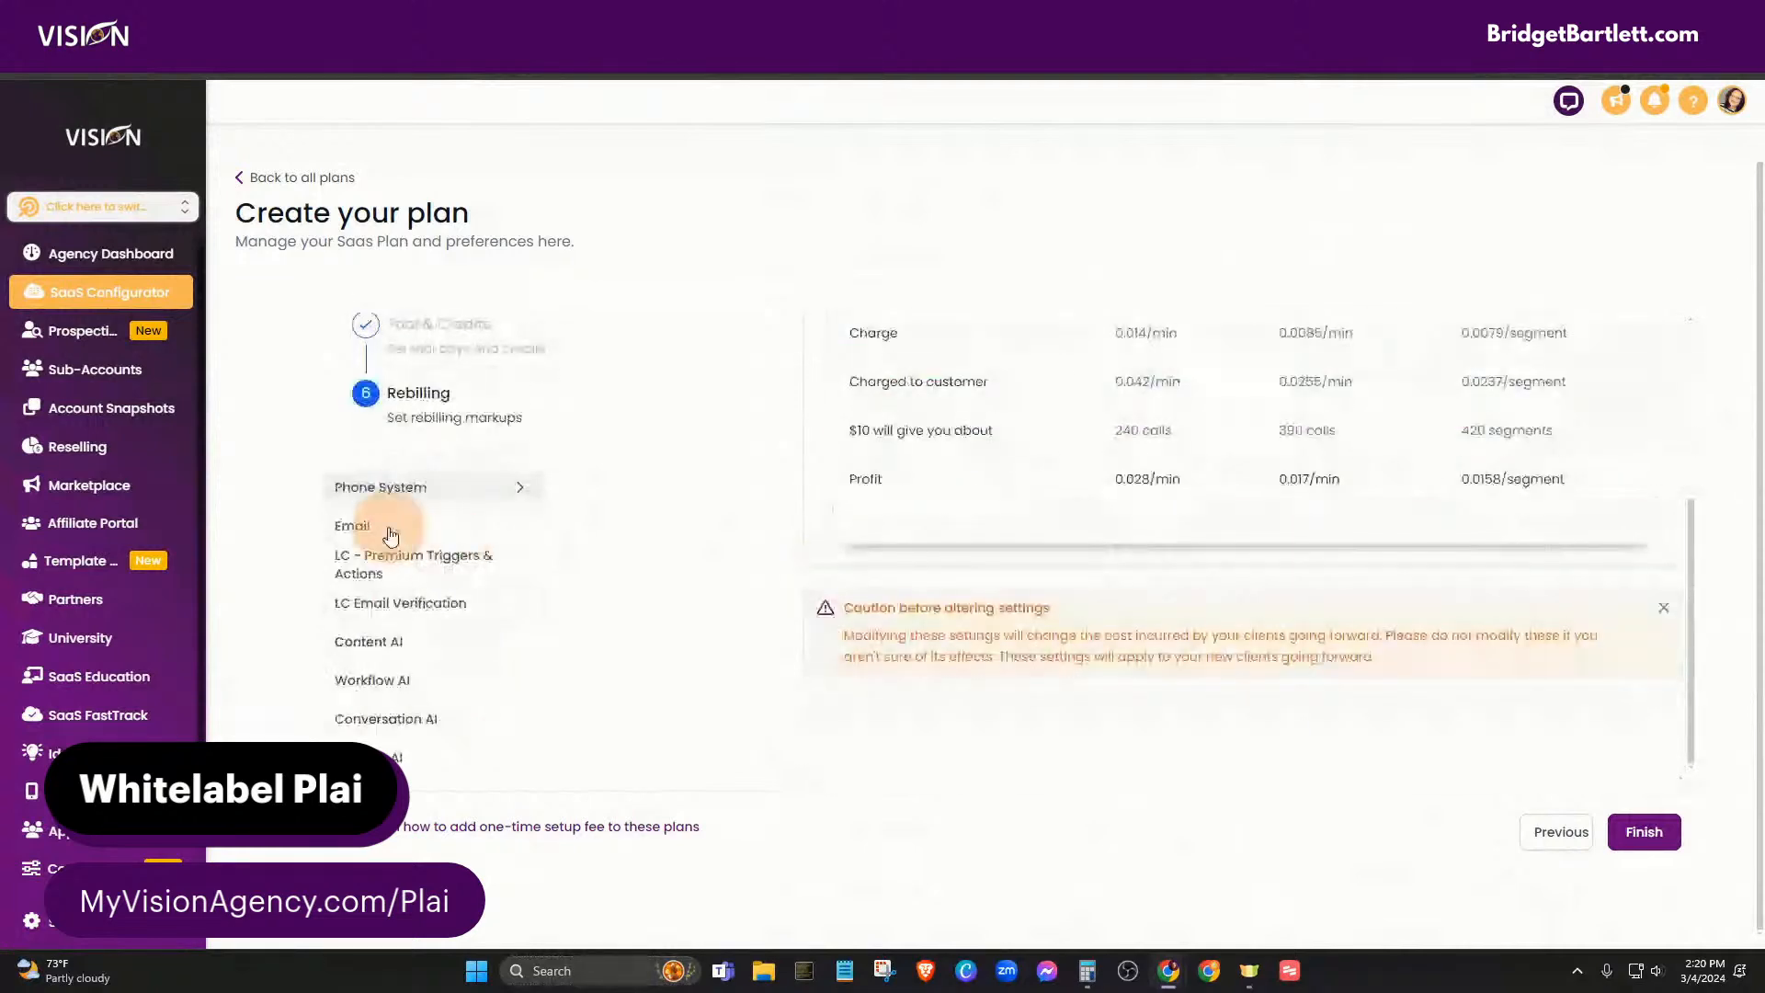
{"action": "left_click", "coordinate": [390, 529]}
{"action": "scroll", "coordinate": [1057, 516], "scroll_direction": "up", "scroll_amount": 5}
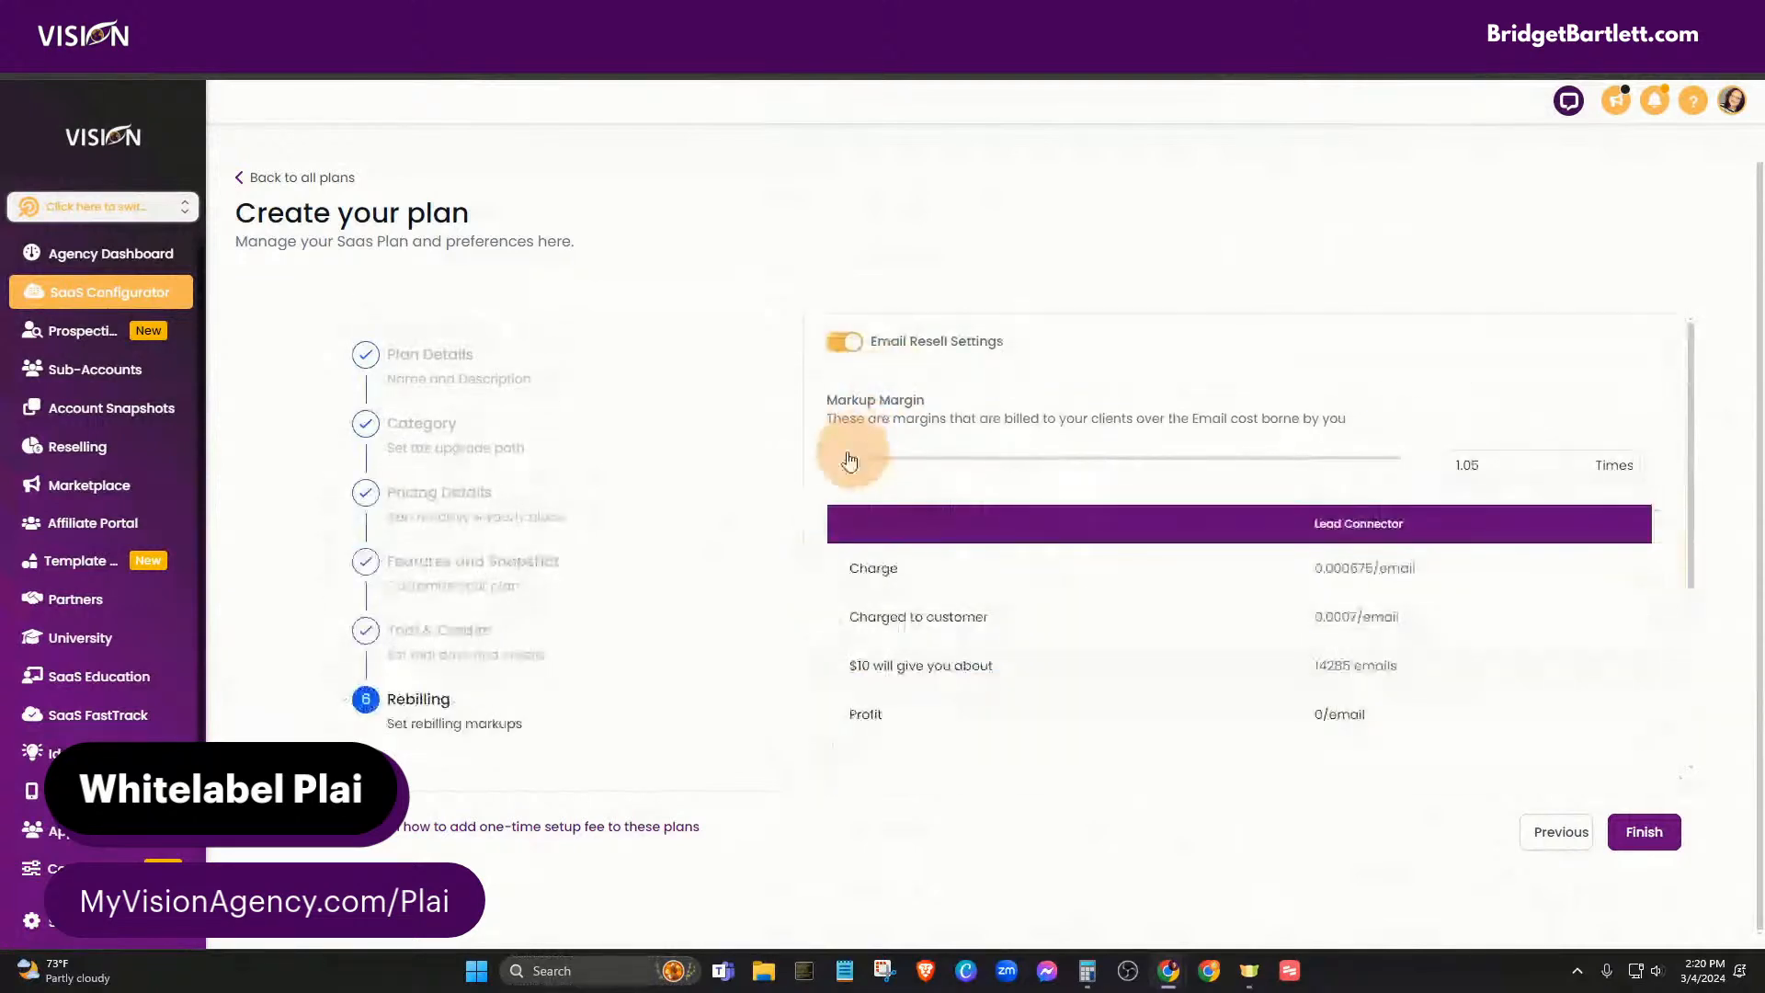
{"action": "left_click_drag", "start_coordinate": [849, 460], "coordinate": [965, 459]}
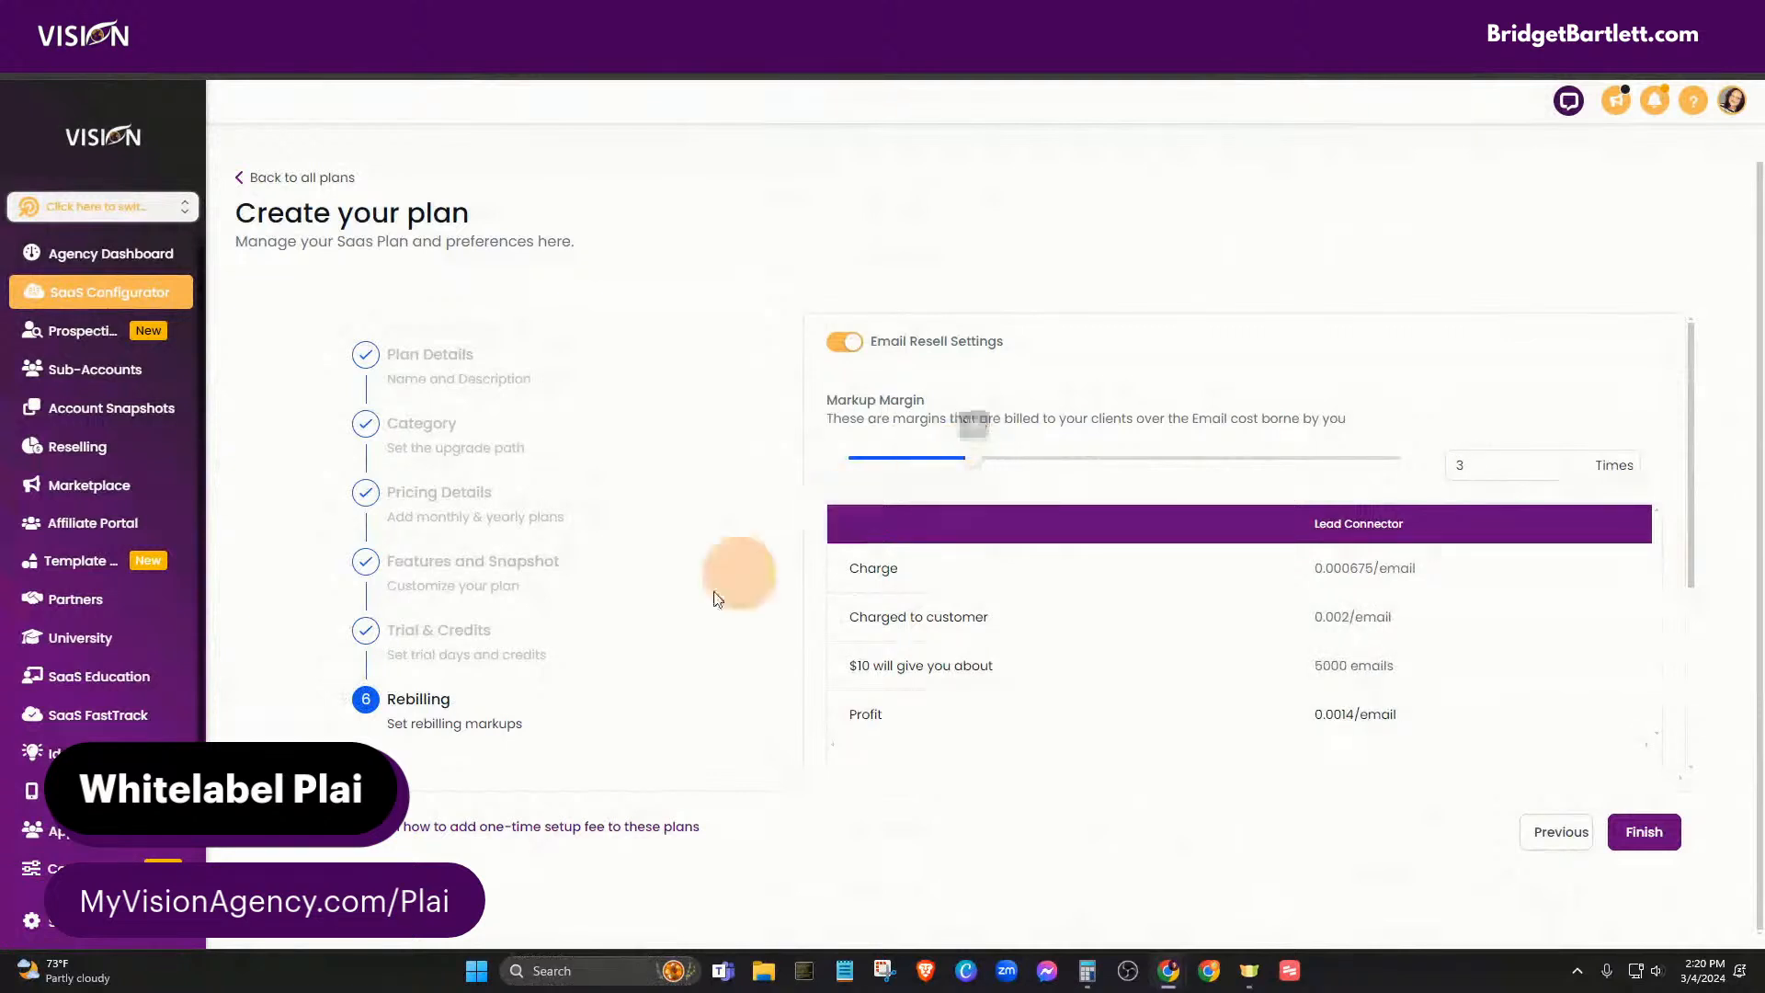
- Raise the Premium Triggers & Actions markup to about 3, Email Verification to 2.7, and adjust Content AI
{"action": "scroll", "coordinate": [646, 658], "scroll_direction": "down", "scroll_amount": 2}
{"action": "scroll", "coordinate": [645, 661], "scroll_direction": "down", "scroll_amount": 3}
{"action": "left_click", "coordinate": [443, 563]}
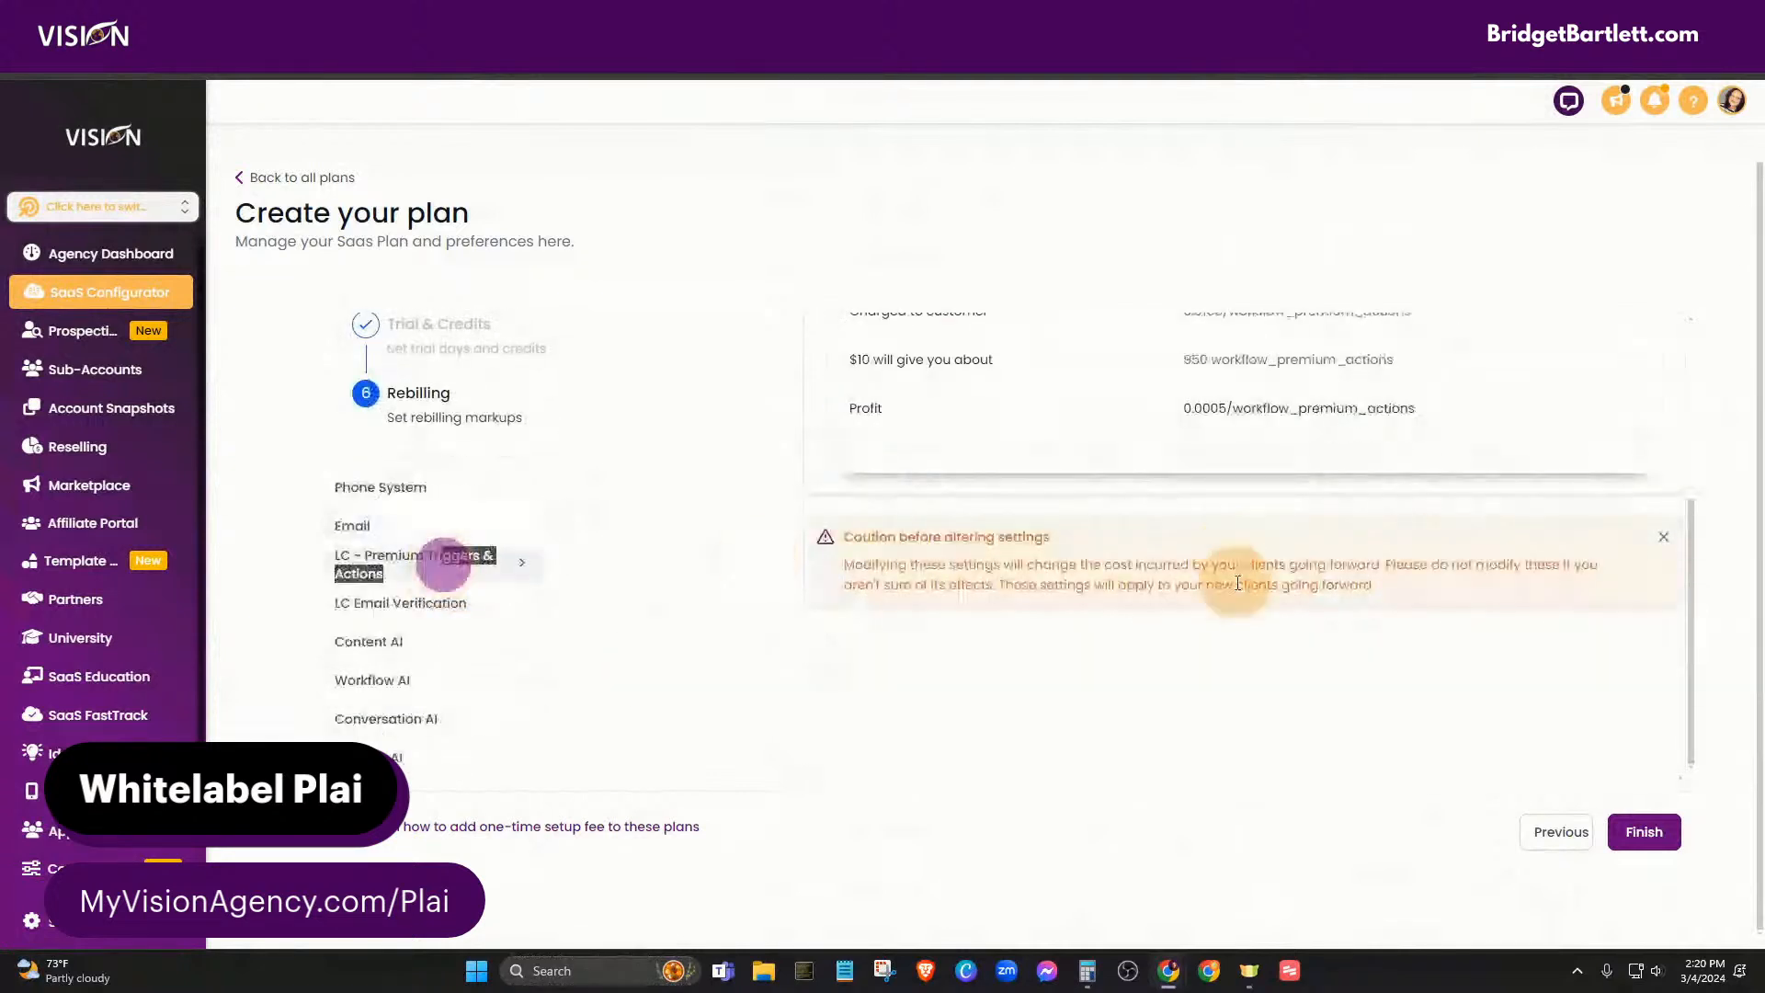
{"action": "left_click_drag", "start_coordinate": [851, 452], "coordinate": [973, 461]}
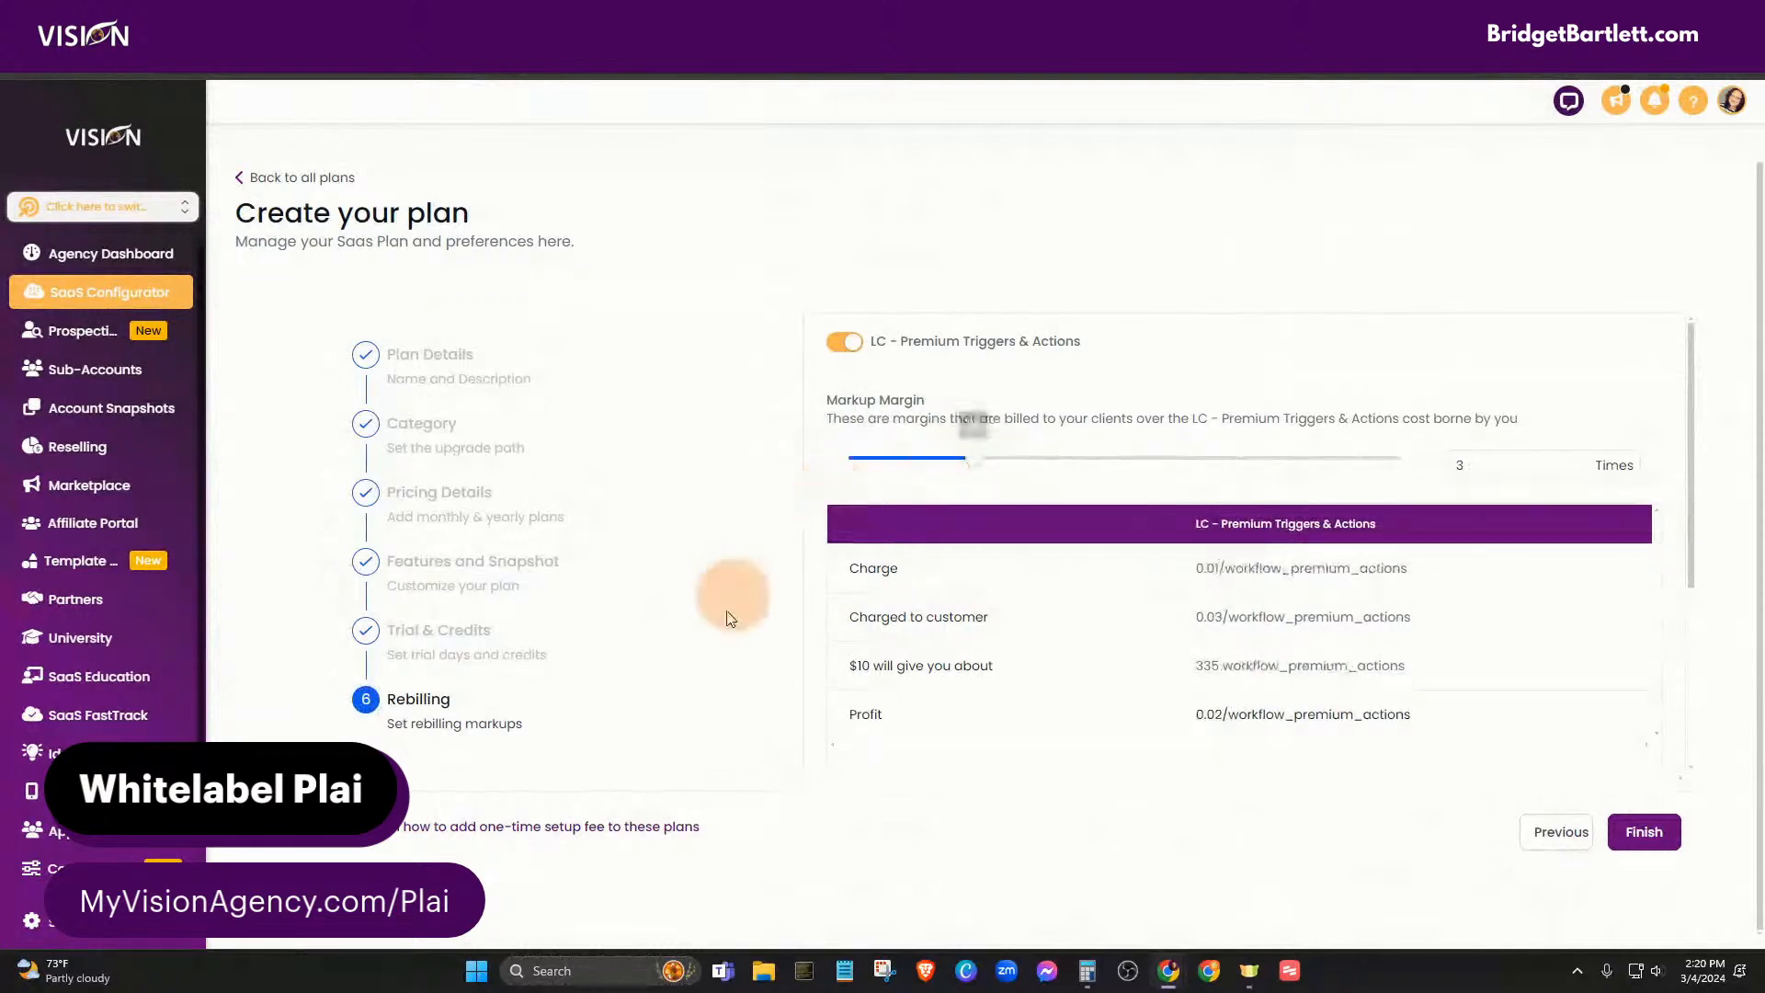
{"action": "scroll", "coordinate": [642, 708], "scroll_direction": "down", "scroll_amount": 5}
{"action": "left_click", "coordinate": [397, 607]}
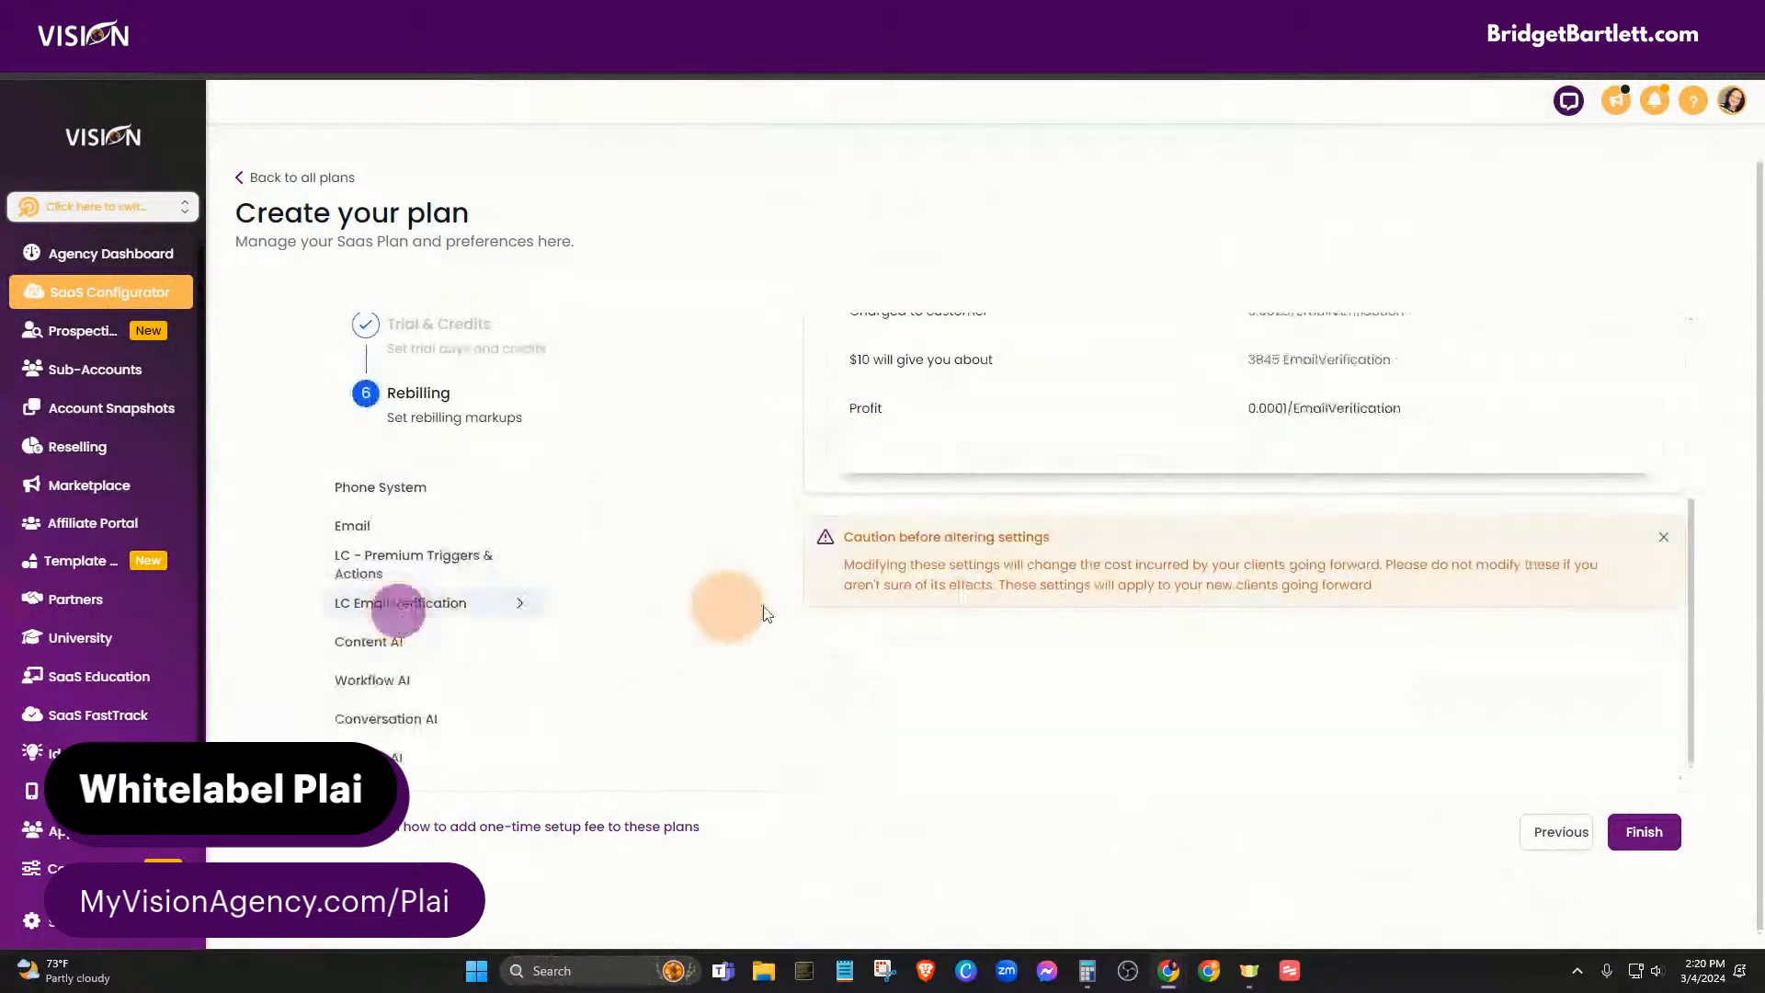
{"action": "left_click_drag", "start_coordinate": [851, 457], "coordinate": [972, 471]}
{"action": "scroll", "coordinate": [660, 800], "scroll_direction": "down", "scroll_amount": 3}
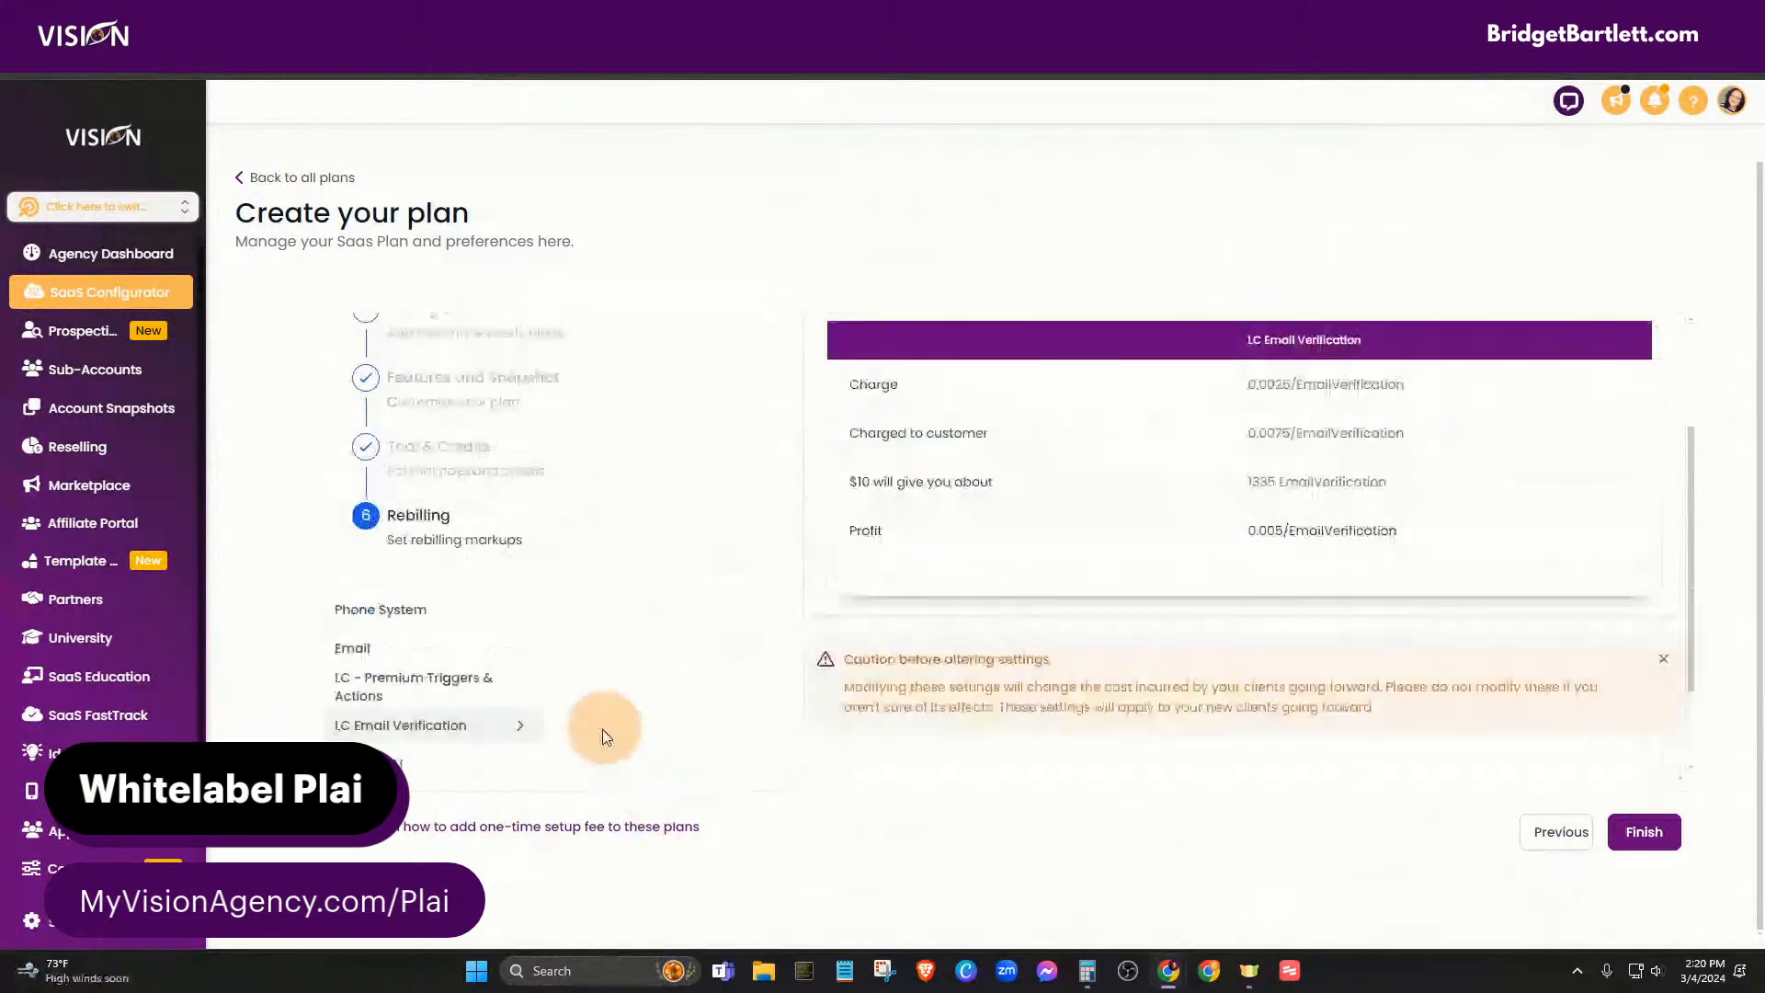
{"action": "left_click", "coordinate": [418, 640]}
{"action": "scroll", "coordinate": [1112, 670], "scroll_direction": "up", "scroll_amount": 5}
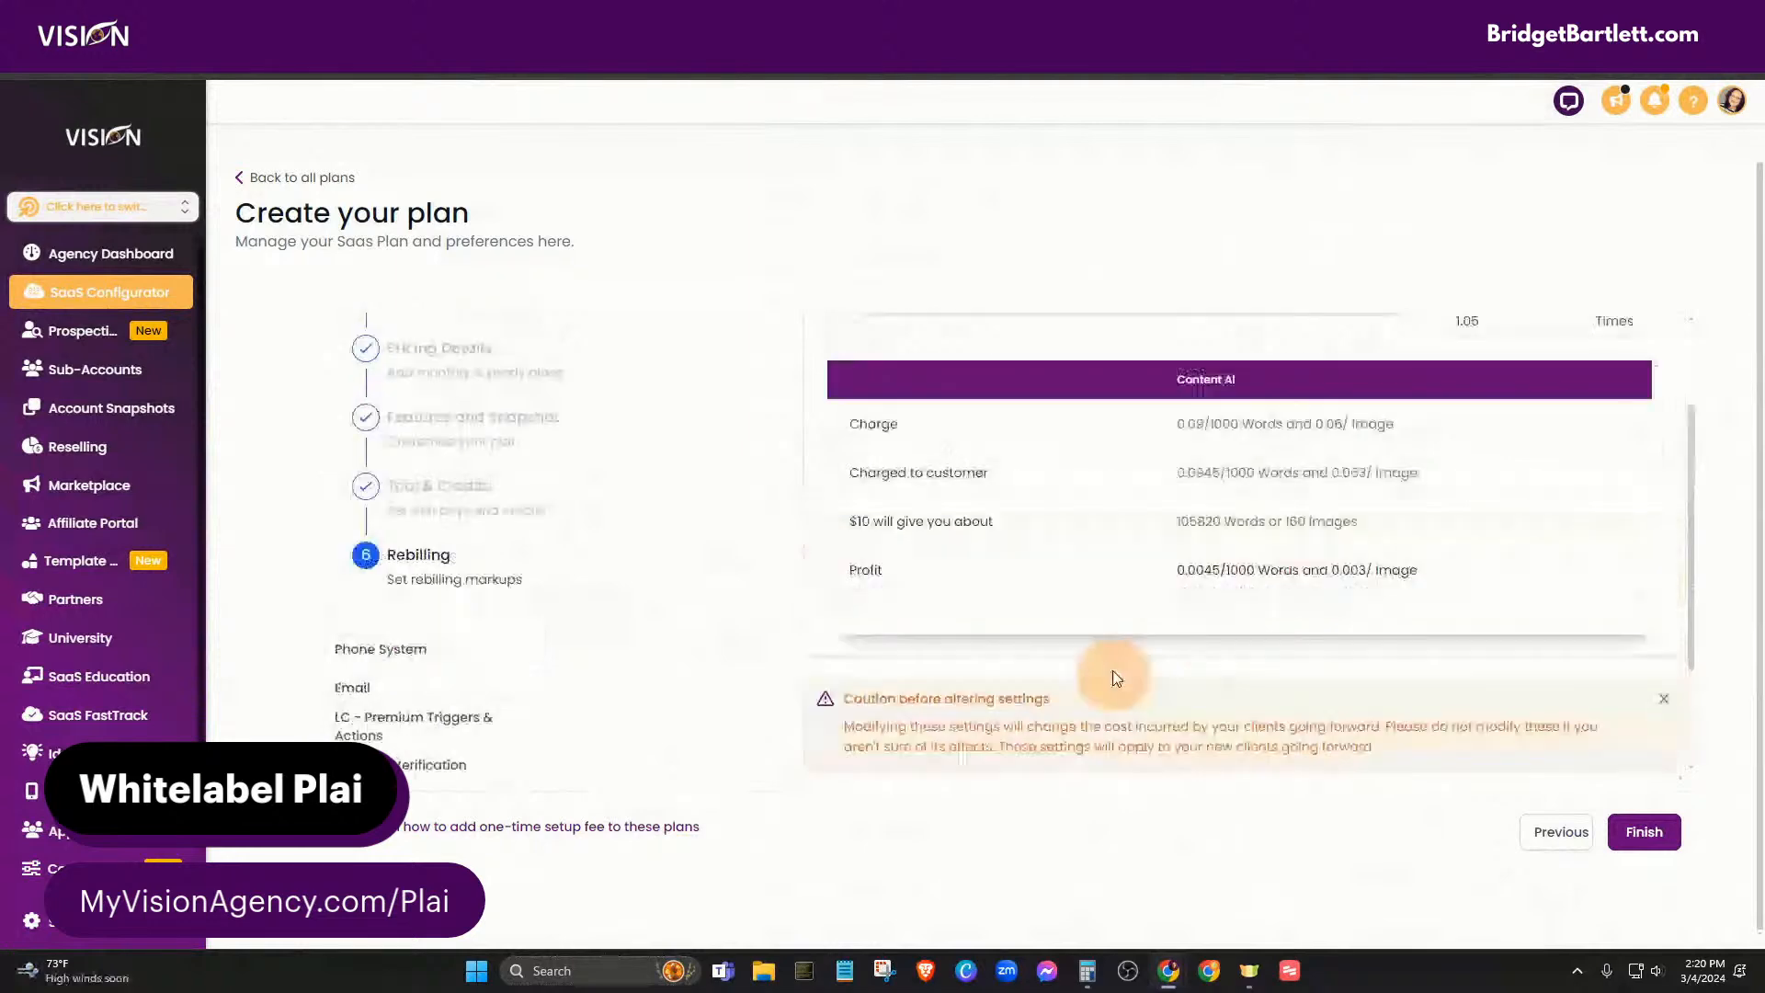
{"action": "left_click_drag", "start_coordinate": [867, 423], "coordinate": [969, 441]}
- Set Workflow AI, Conversation AI and review-response AI markups to 3 times, then finish the plan
{"action": "scroll", "coordinate": [611, 720], "scroll_direction": "down", "scroll_amount": 3}
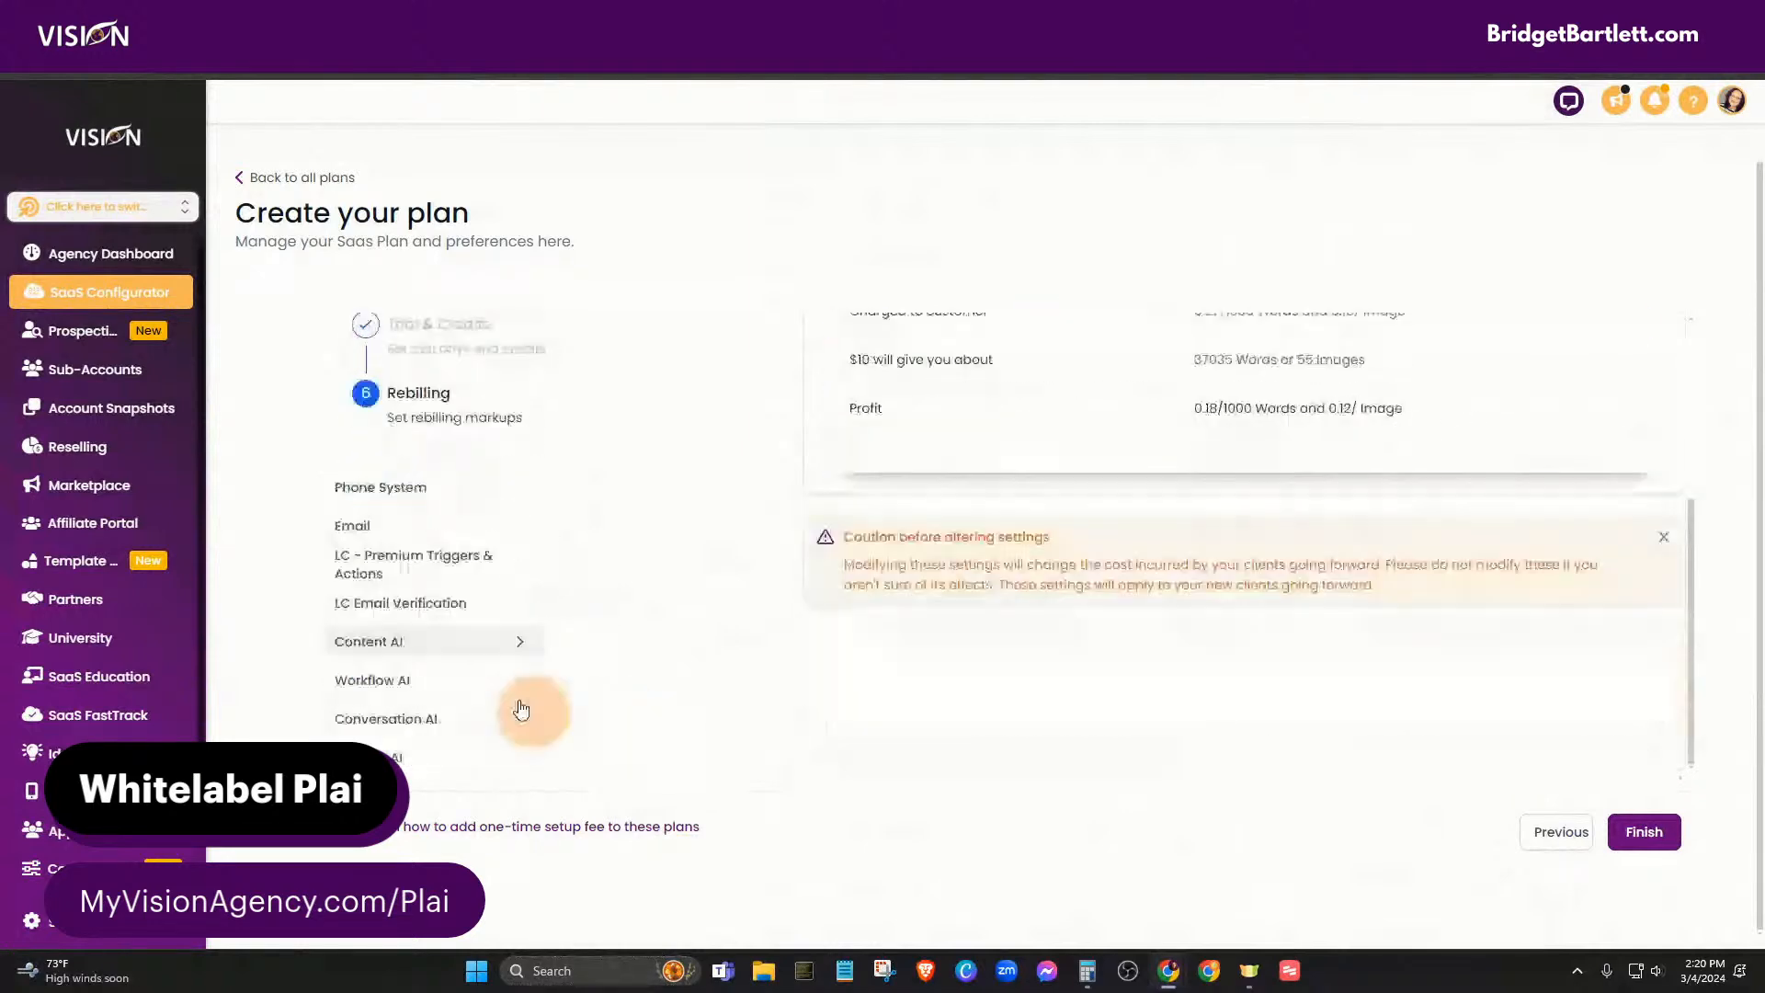
{"action": "left_click", "coordinate": [386, 680]}
{"action": "scroll", "coordinate": [1085, 703], "scroll_direction": "up", "scroll_amount": 3}
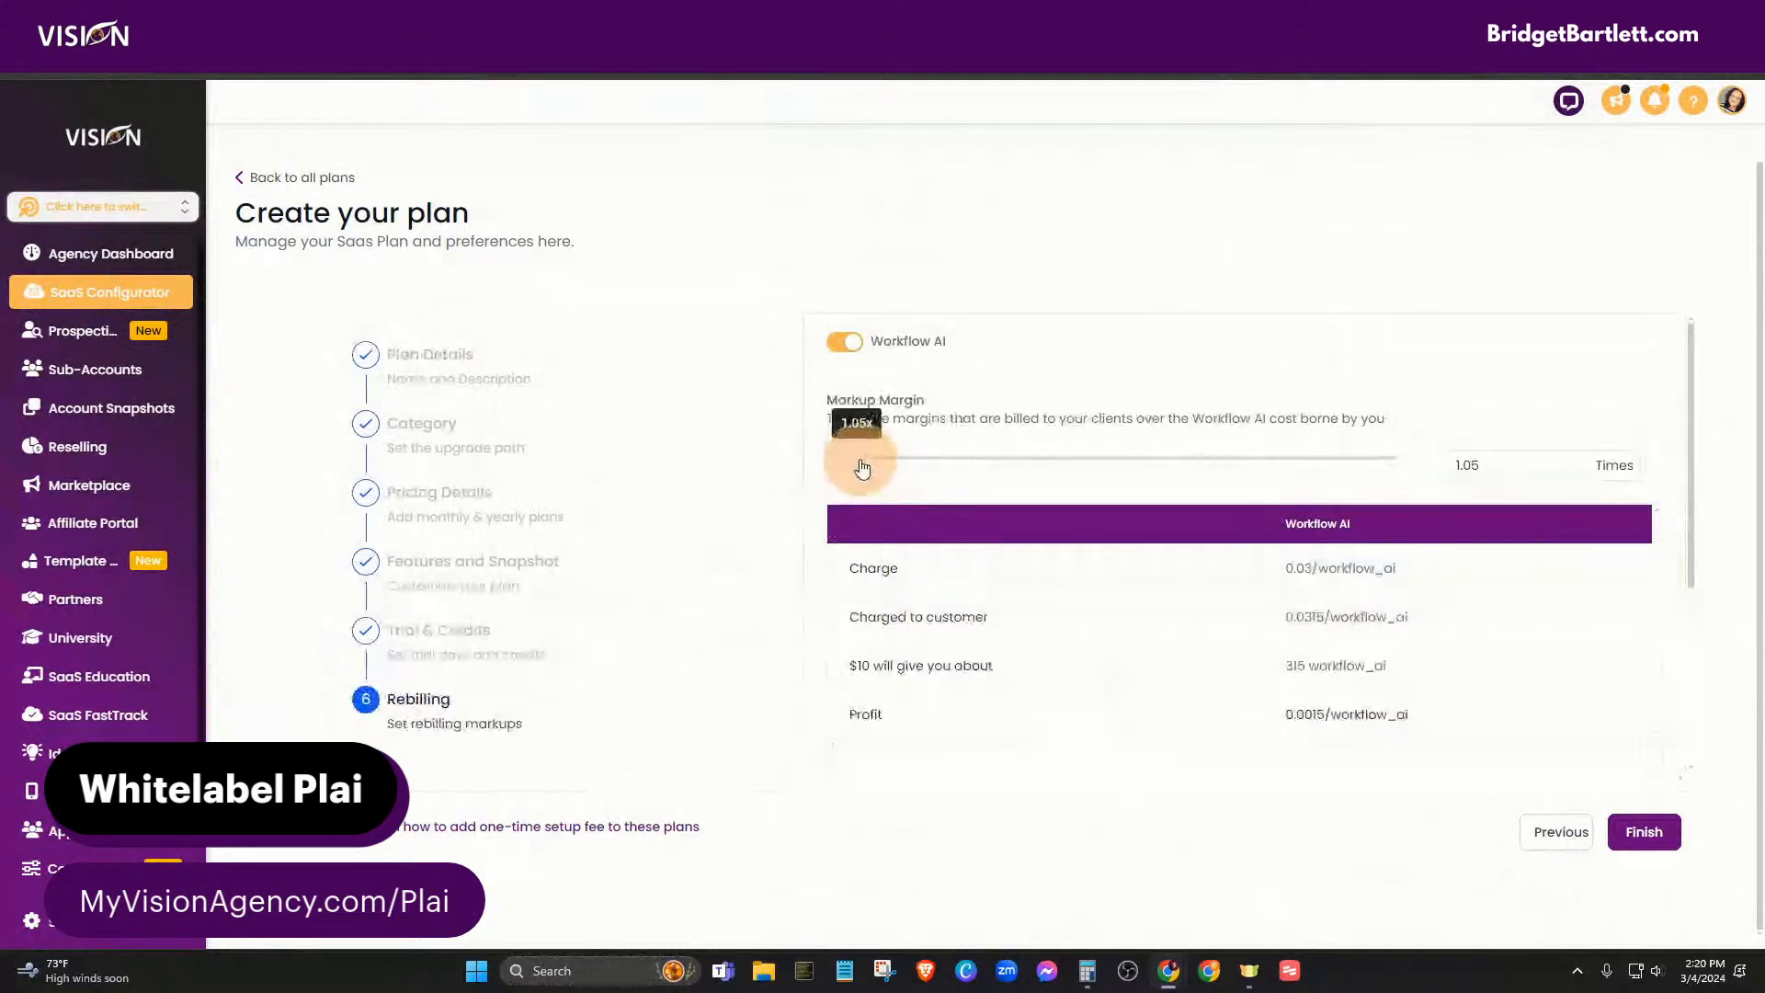
{"action": "left_click_drag", "start_coordinate": [855, 458], "coordinate": [972, 458]}
{"action": "scroll", "coordinate": [619, 709], "scroll_direction": "down", "scroll_amount": 3}
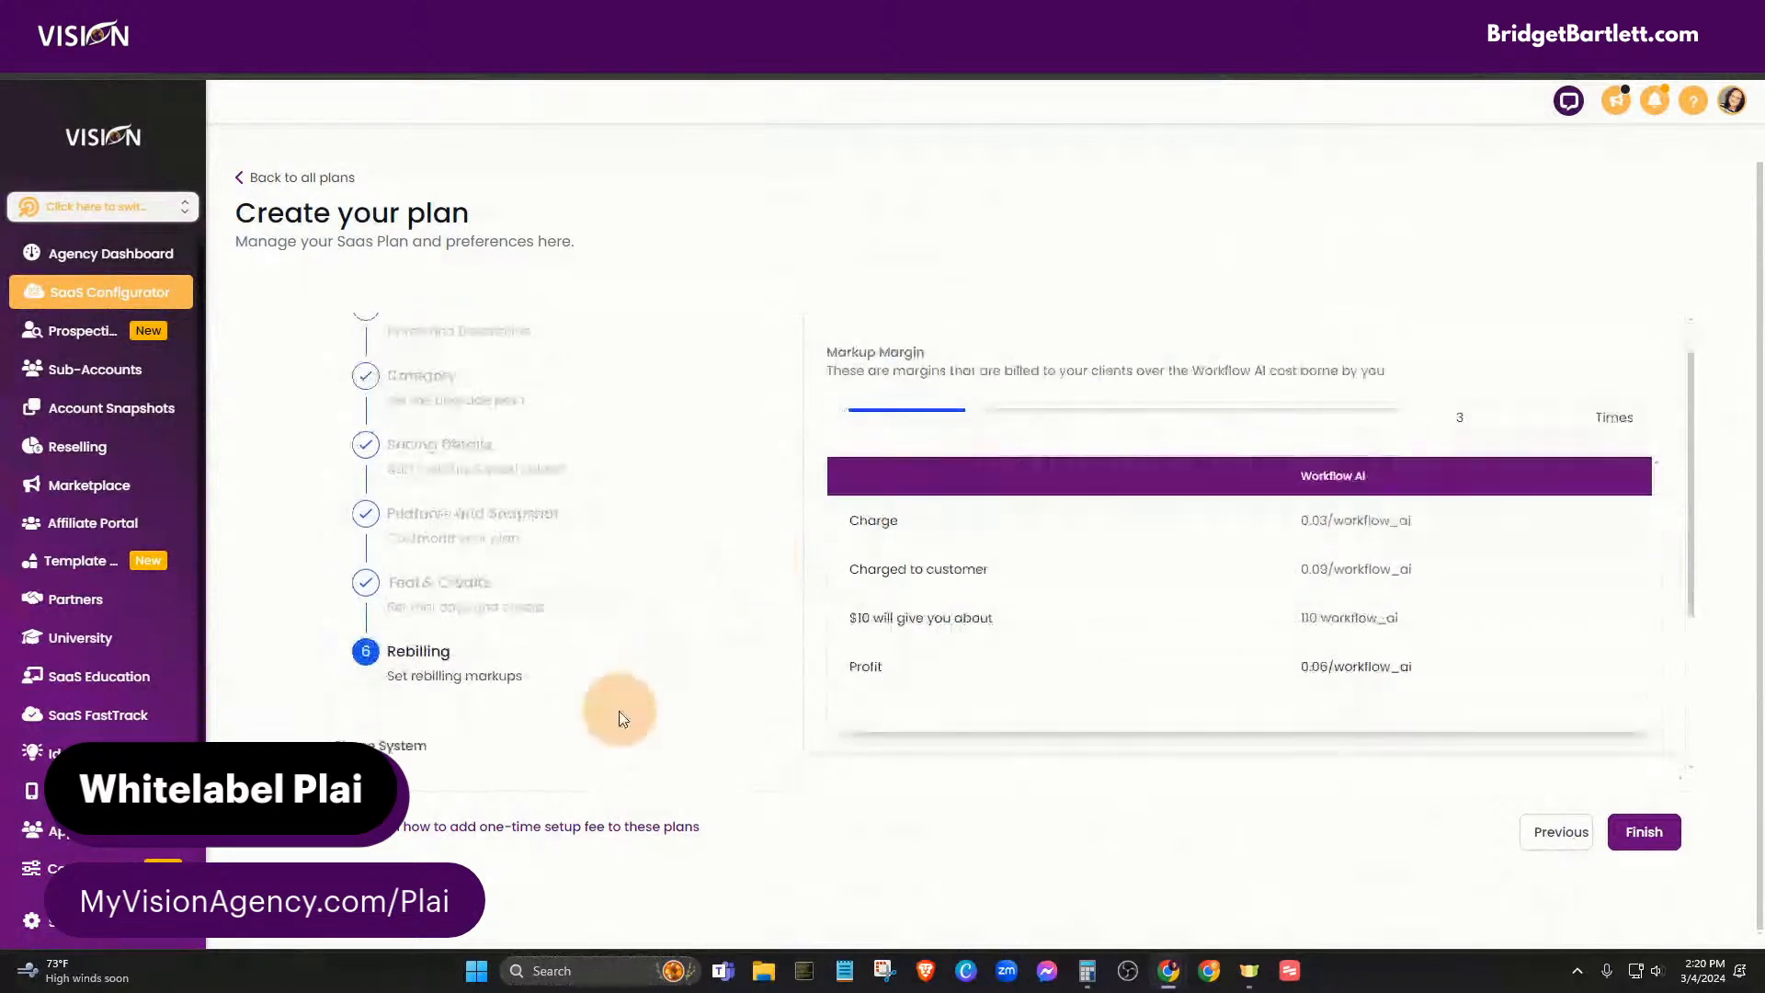
{"action": "left_click", "coordinate": [465, 719]}
{"action": "scroll", "coordinate": [977, 472], "scroll_direction": "up", "scroll_amount": 3}
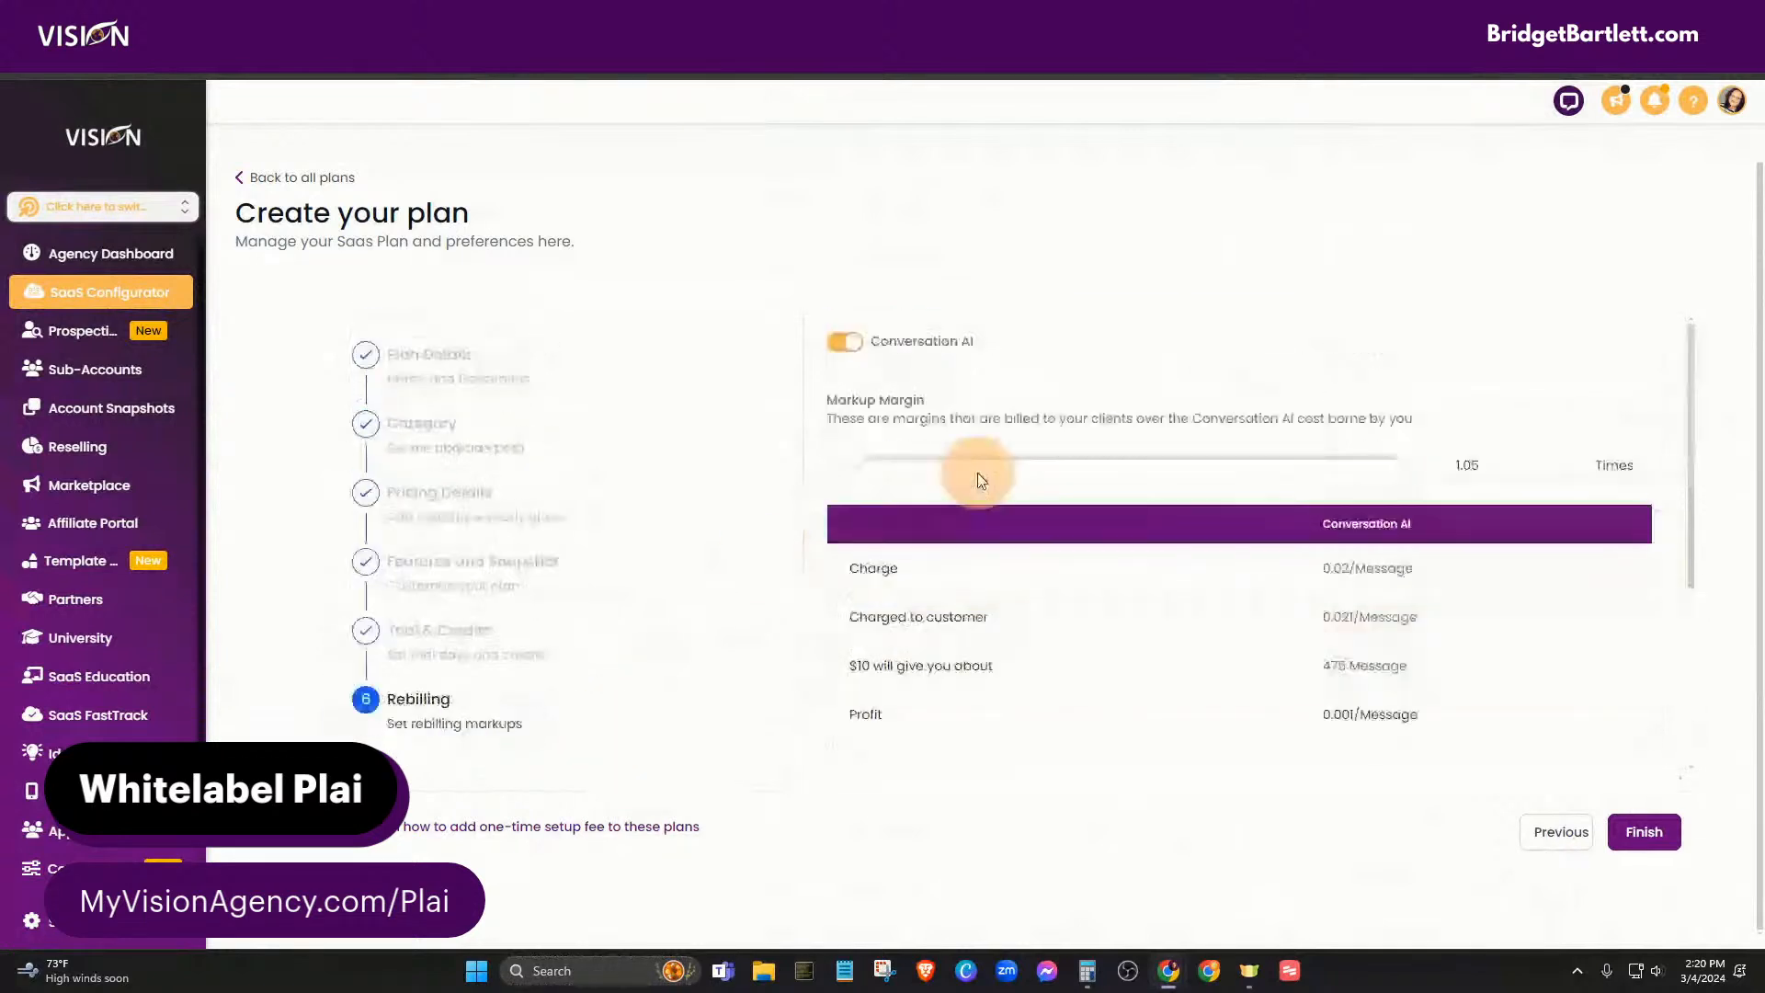
{"action": "left_click_drag", "start_coordinate": [862, 462], "coordinate": [977, 463]}
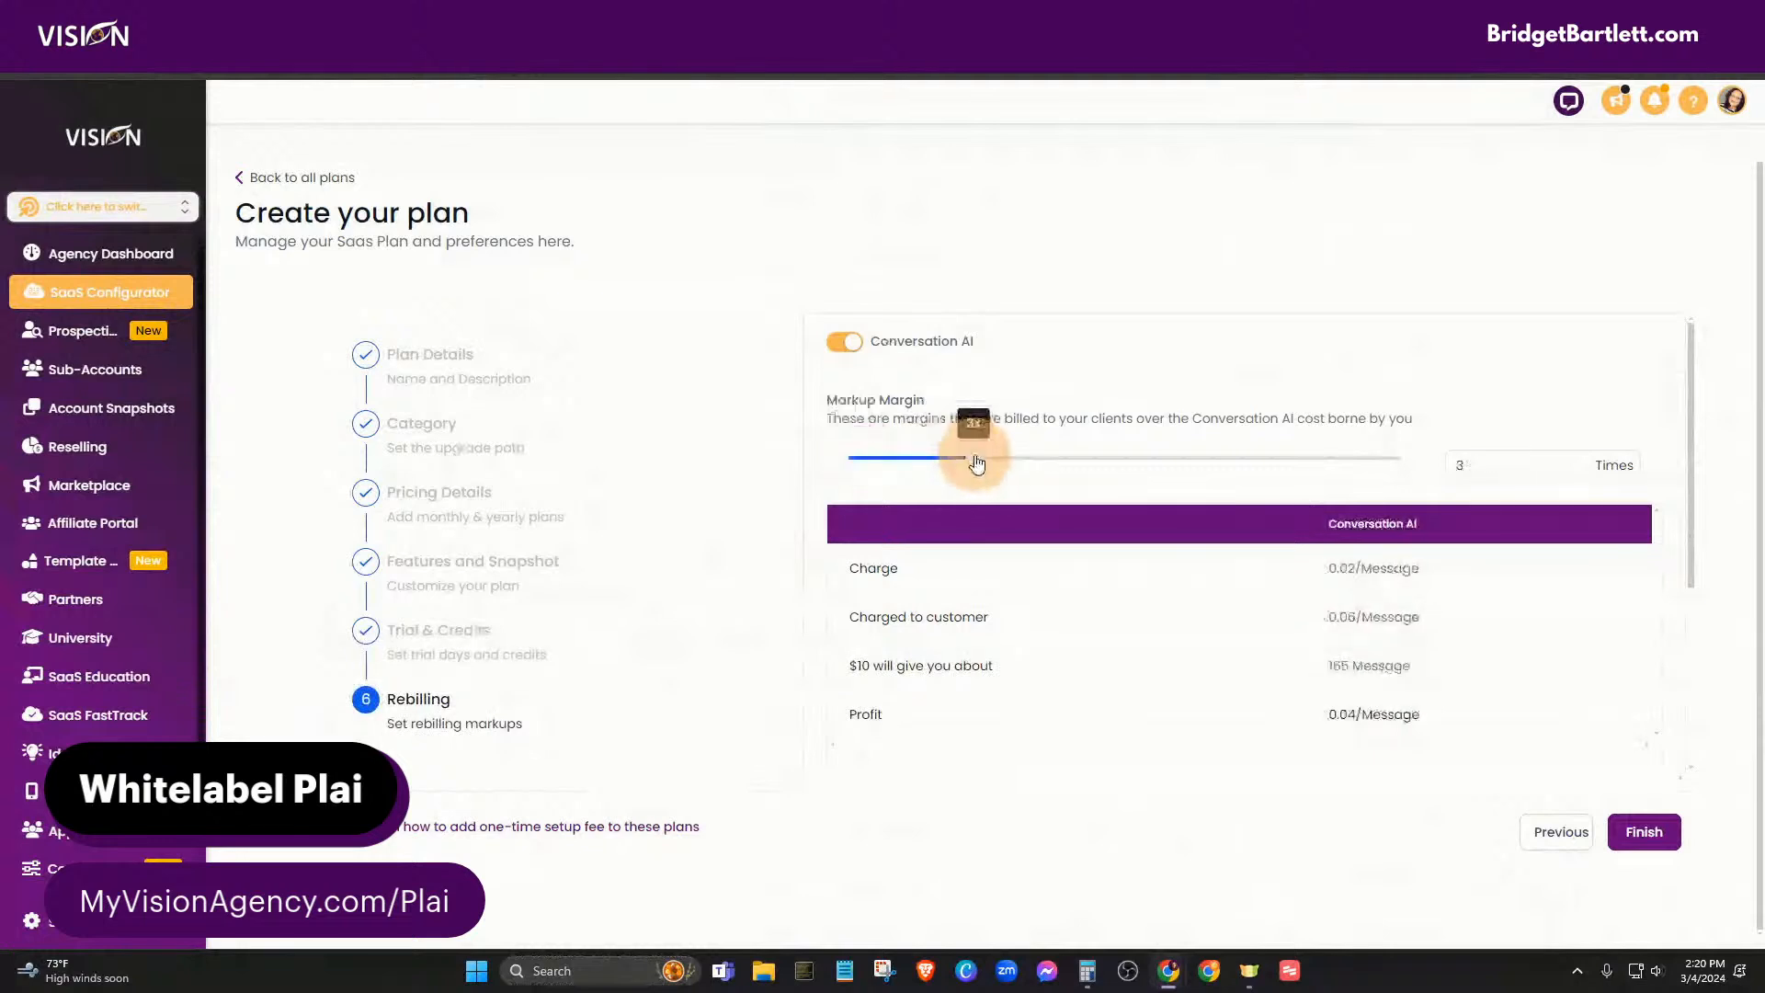
{"action": "scroll", "coordinate": [603, 733], "scroll_direction": "down", "scroll_amount": 3}
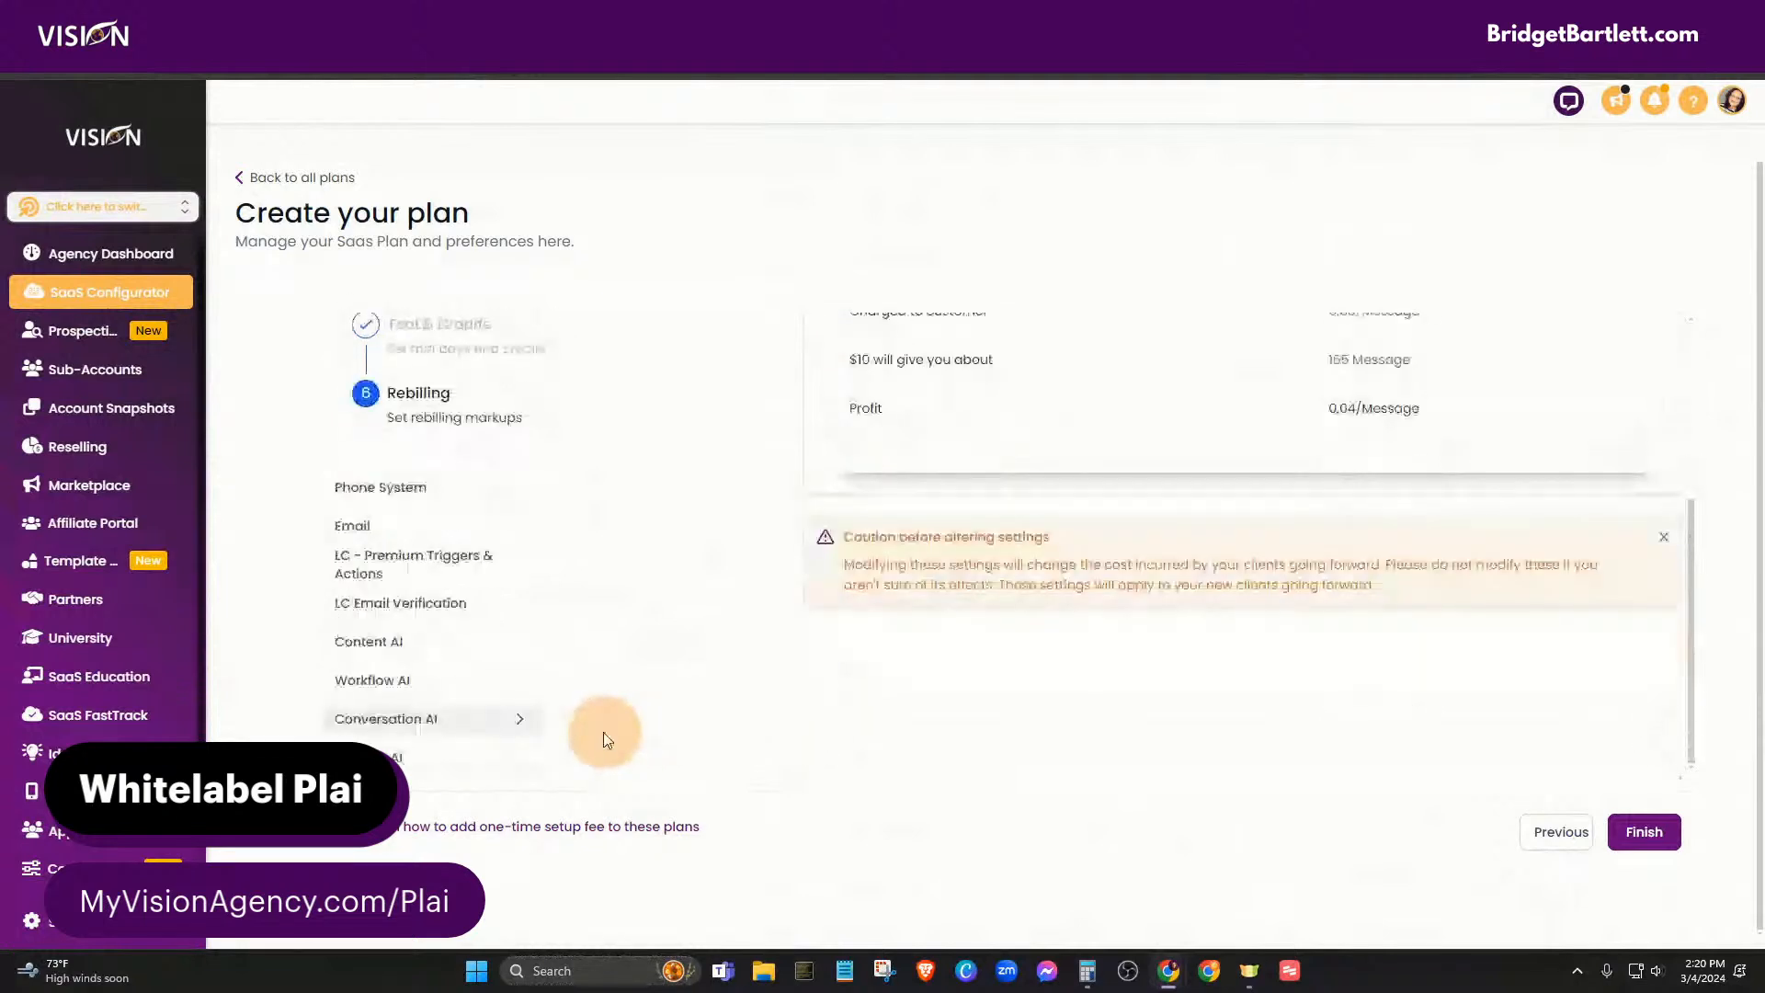
{"action": "left_click", "coordinate": [405, 759]}
{"action": "scroll", "coordinate": [1268, 725], "scroll_direction": "up", "scroll_amount": 3}
{"action": "left_click_drag", "start_coordinate": [862, 457], "coordinate": [942, 469]}
{"action": "left_click_drag", "start_coordinate": [960, 469], "coordinate": [974, 468]}
{"action": "scroll", "coordinate": [1160, 681], "scroll_direction": "down", "scroll_amount": 3}
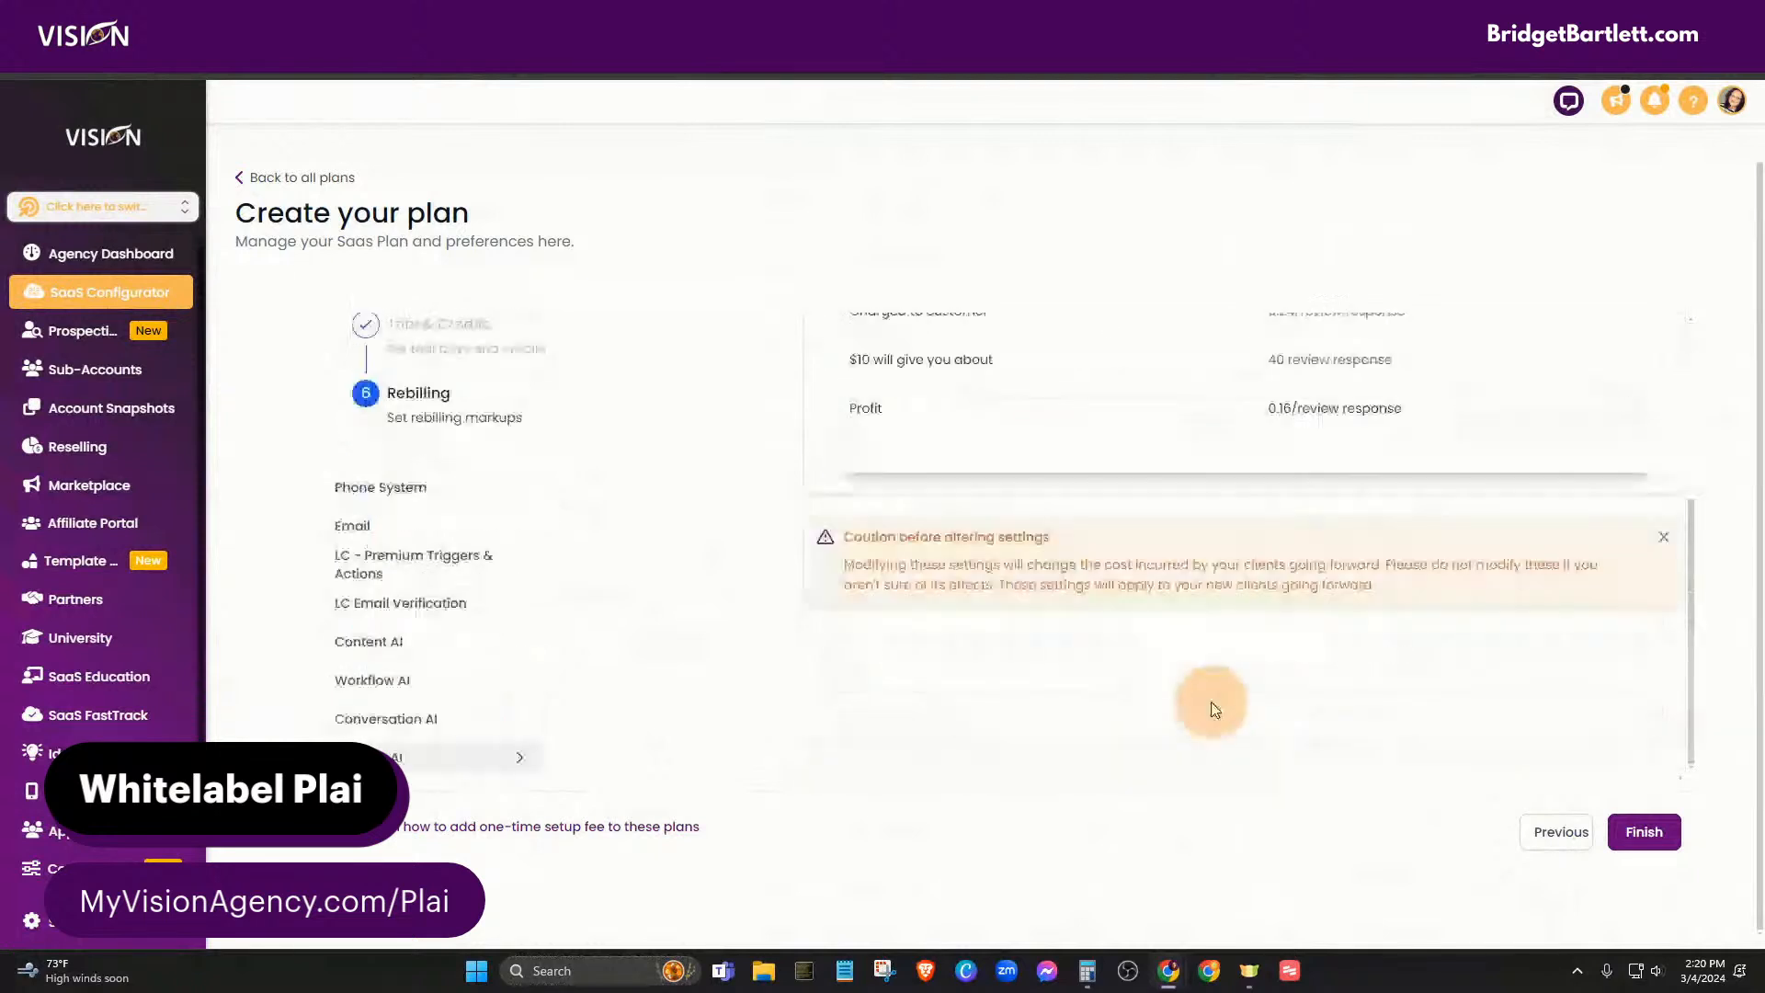
{"action": "left_click", "coordinate": [1643, 831]}
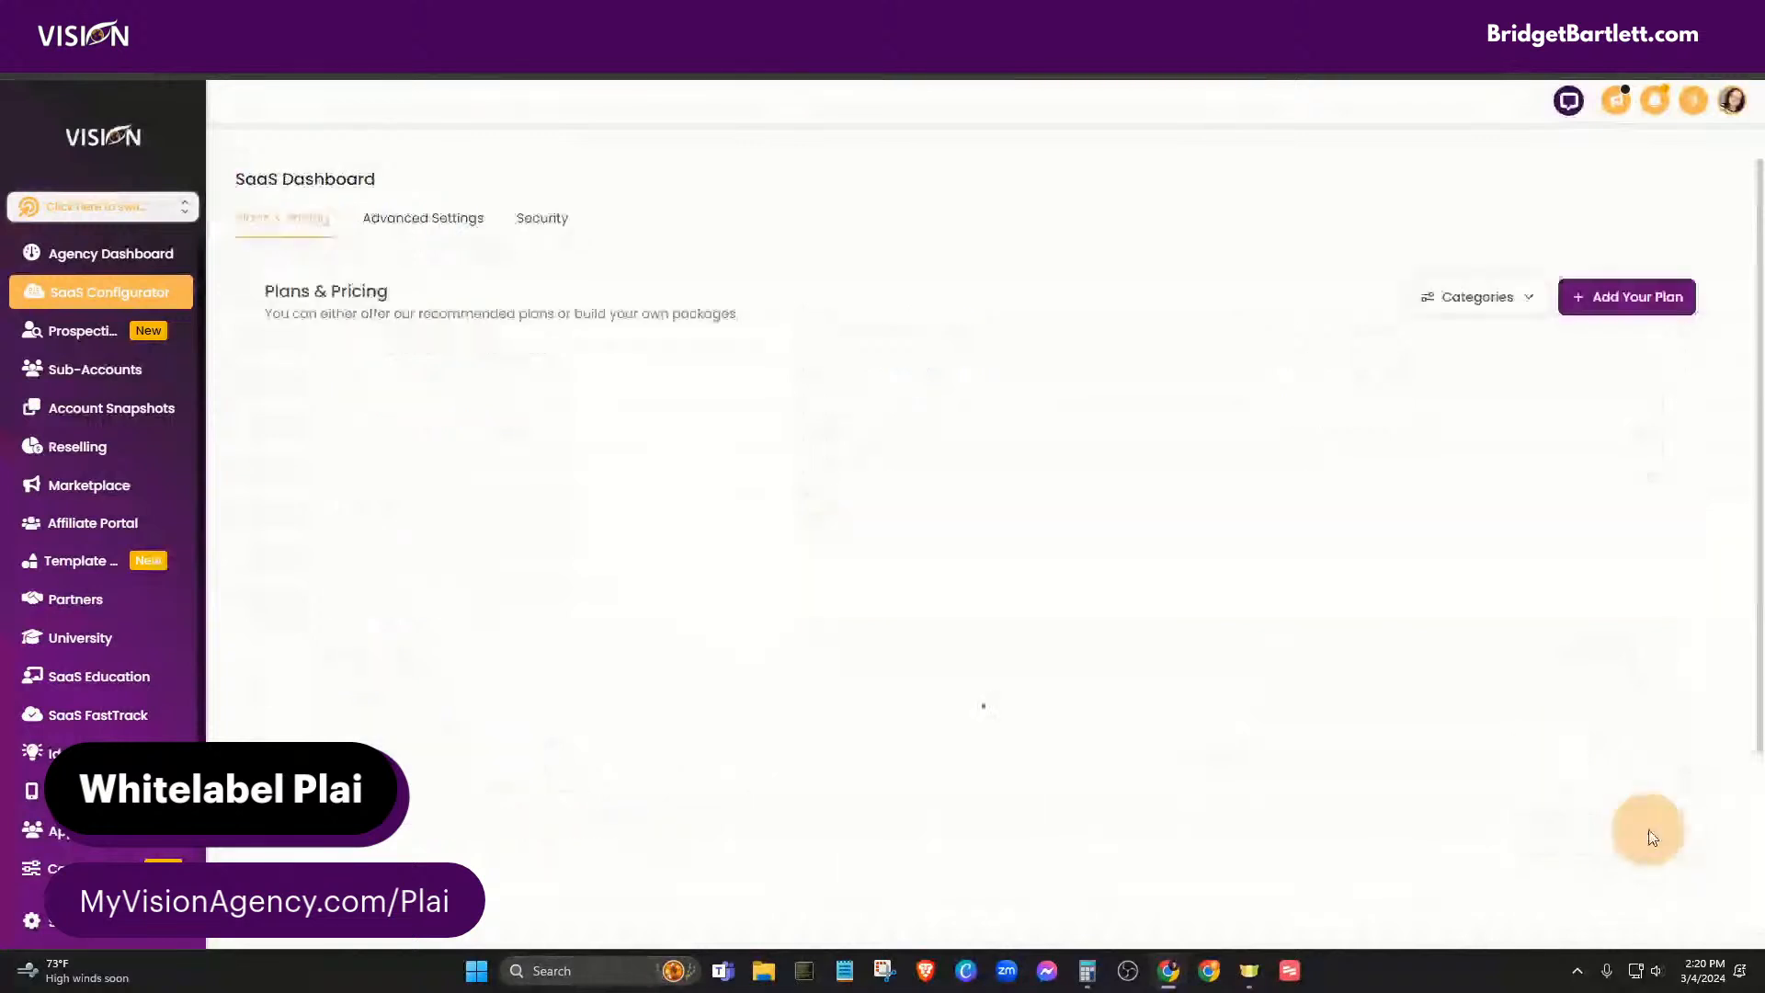
- Find A.I. Ads Basic in the Plans & Pricing list and open its Edit Details
{"action": "scroll", "coordinate": [1116, 581], "scroll_direction": "down", "scroll_amount": 6}
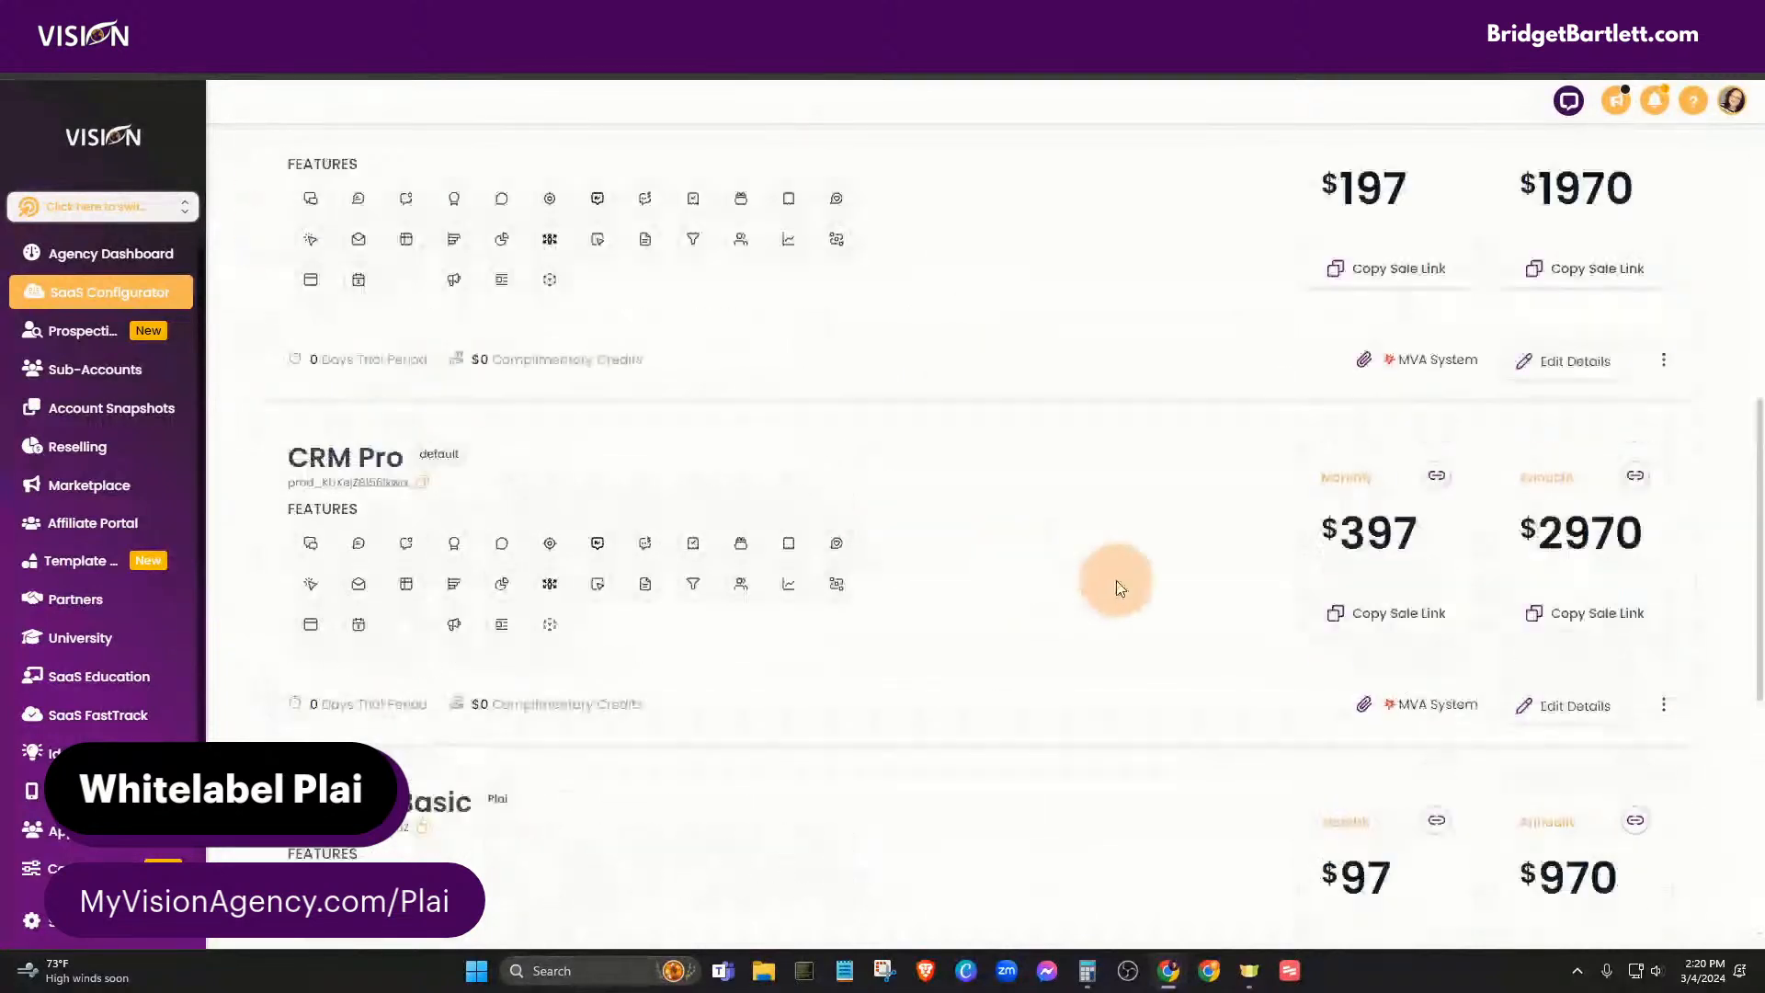
{"action": "scroll", "coordinate": [1120, 588], "scroll_direction": "down", "scroll_amount": 5}
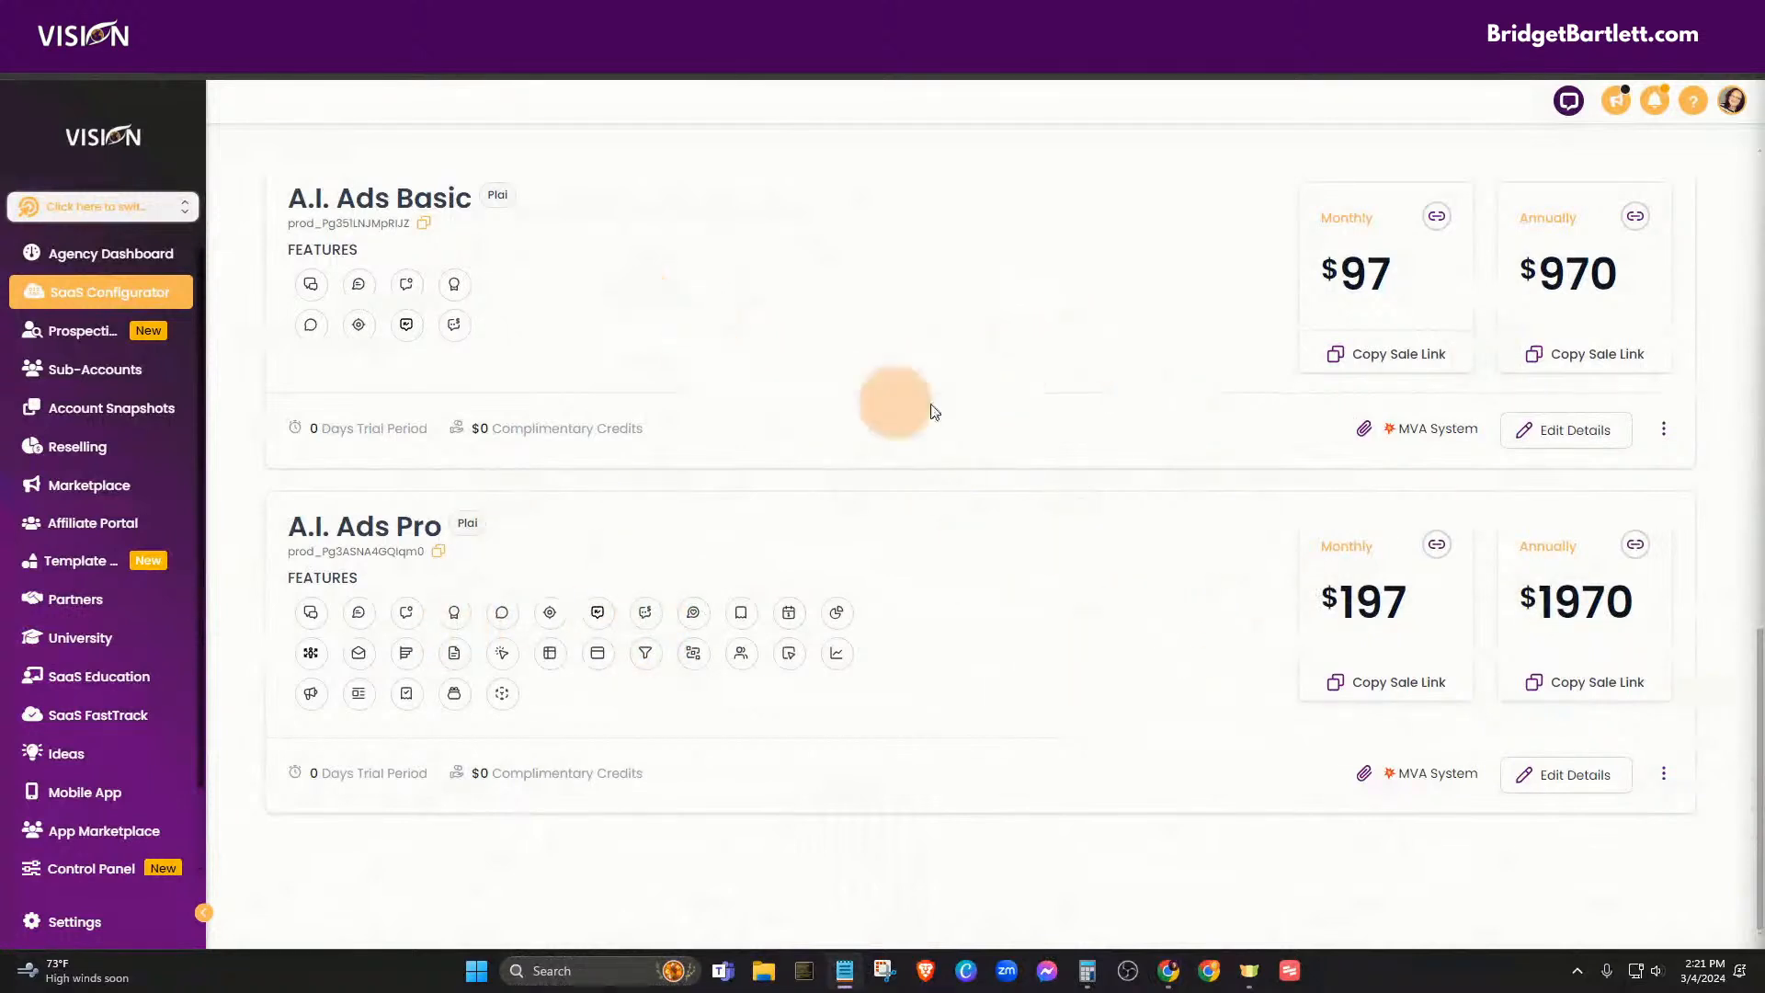
{"action": "scroll", "coordinate": [958, 441], "scroll_direction": "up", "scroll_amount": 1}
{"action": "scroll", "coordinate": [919, 439], "scroll_direction": "up", "scroll_amount": 2}
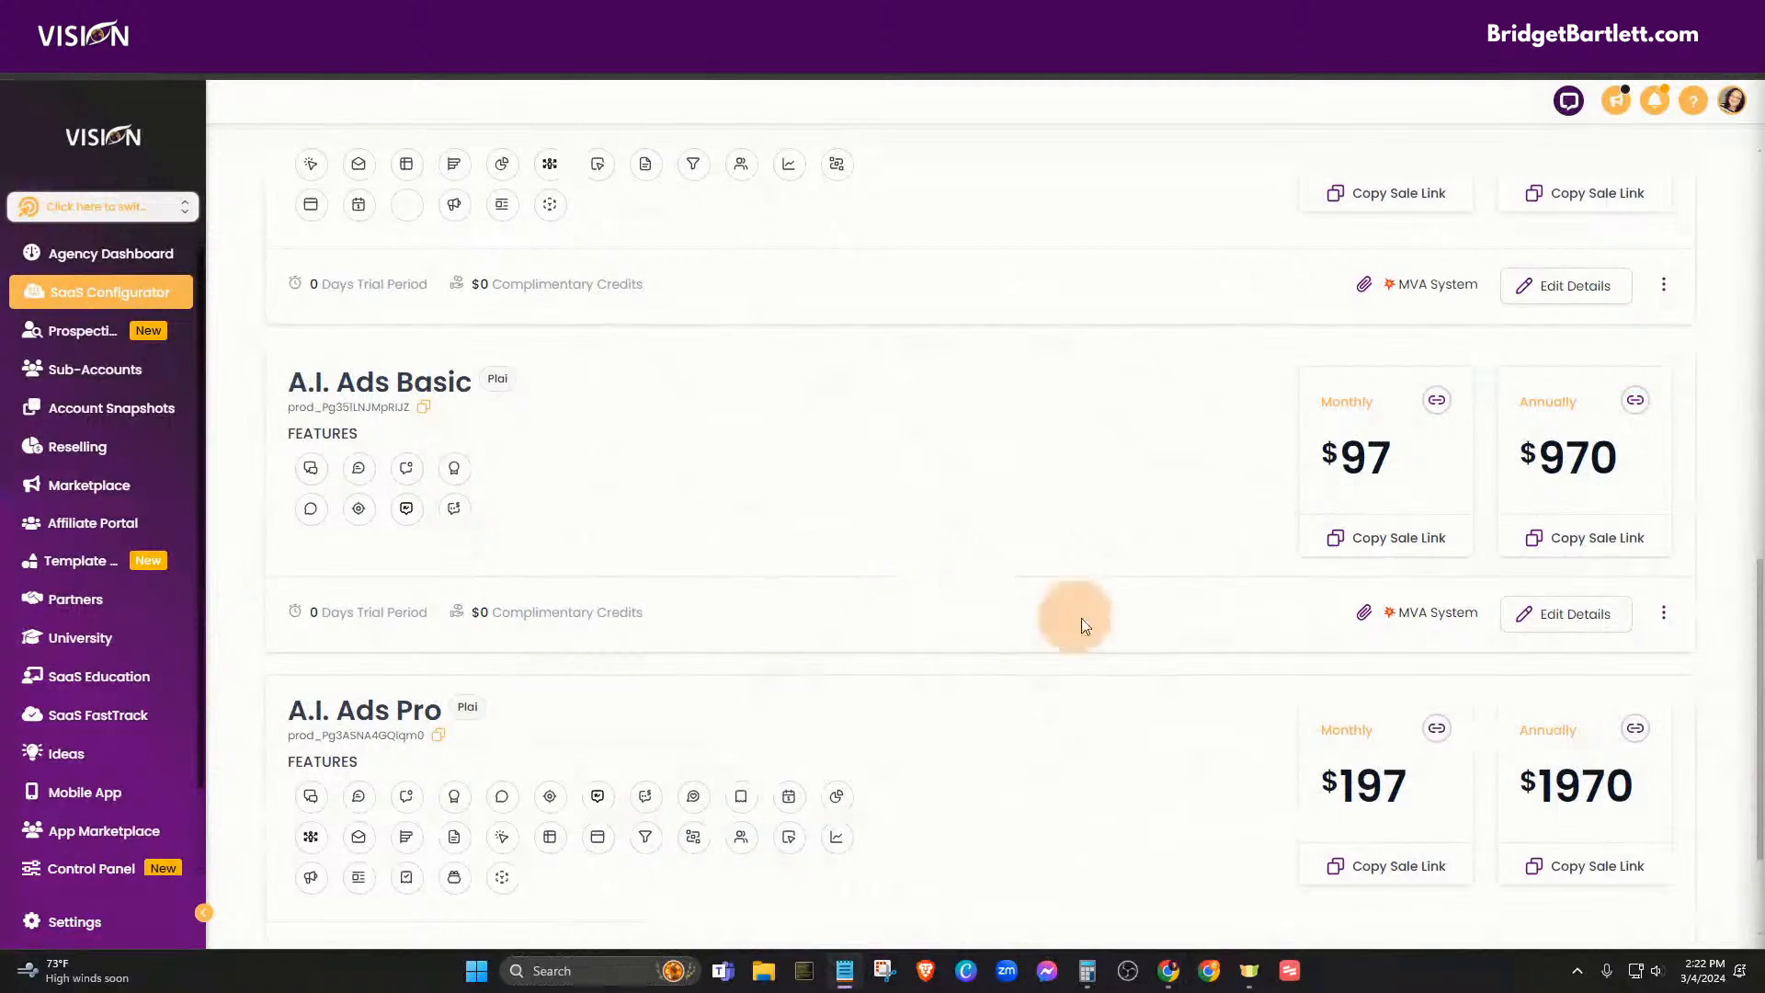
{"action": "left_click", "coordinate": [1560, 612]}
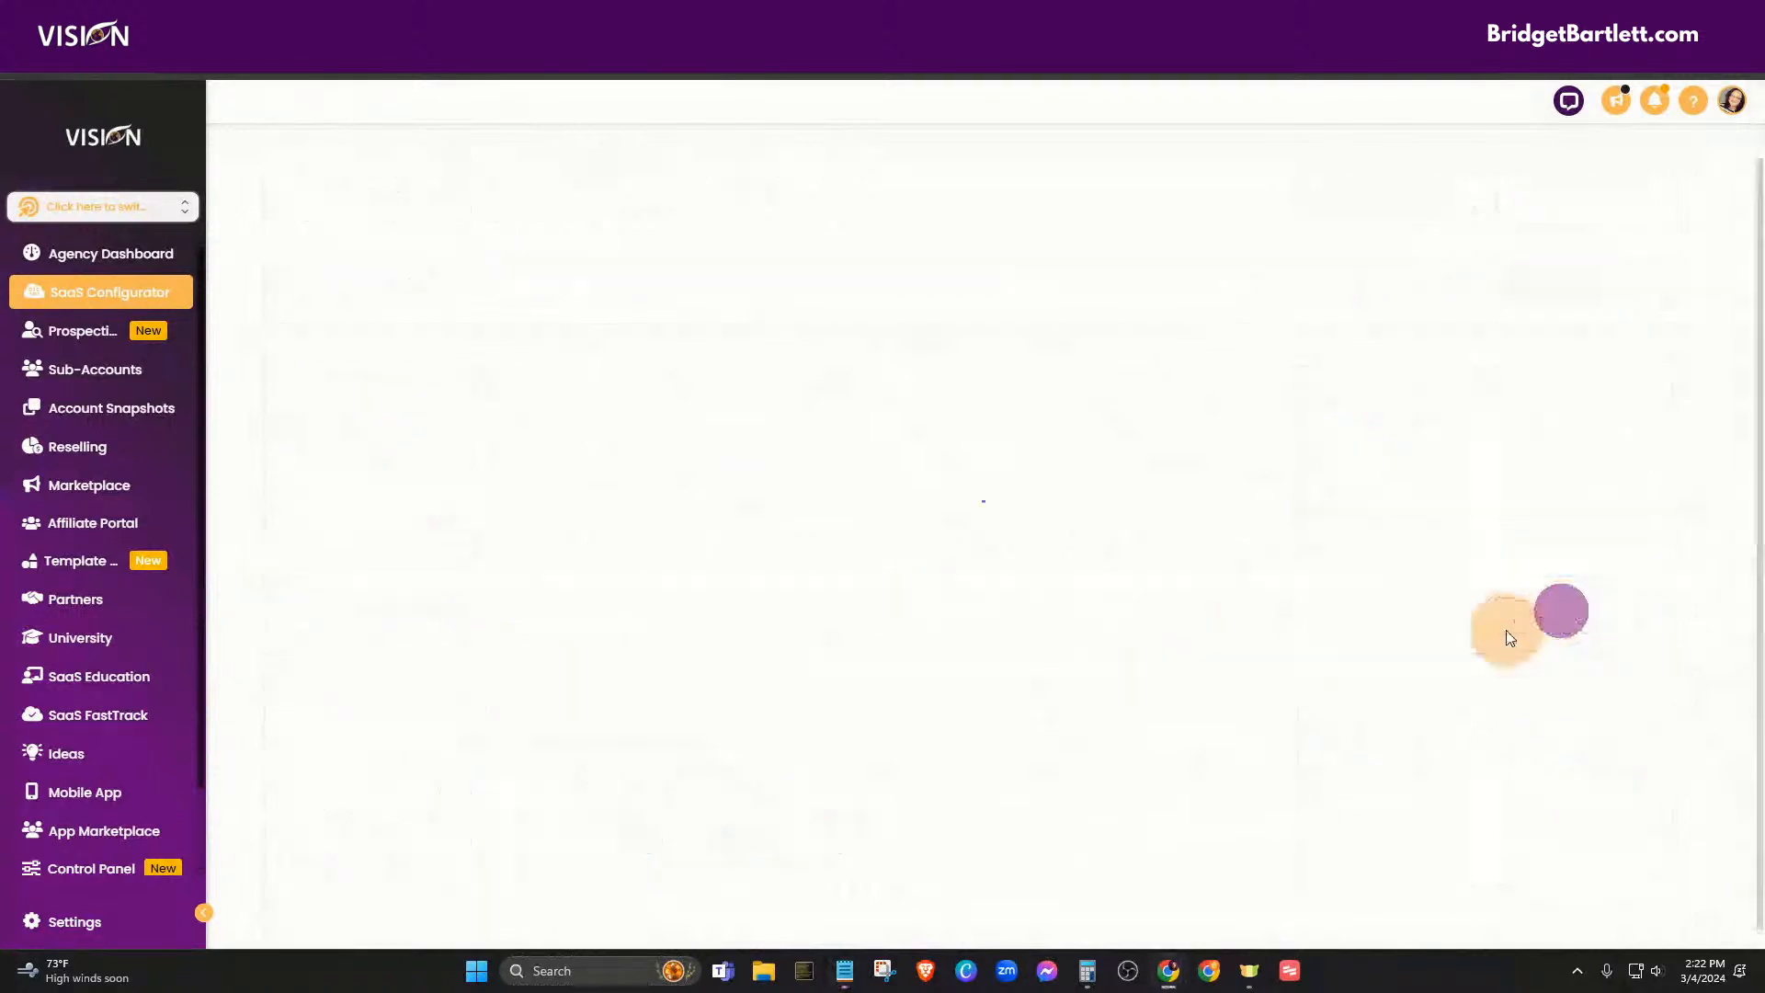
- Copy both A.I. Ads Basic Stripe price IDs, monthly and annual, from Pricing, then go back to all plans
{"action": "left_click", "coordinate": [364, 310]}
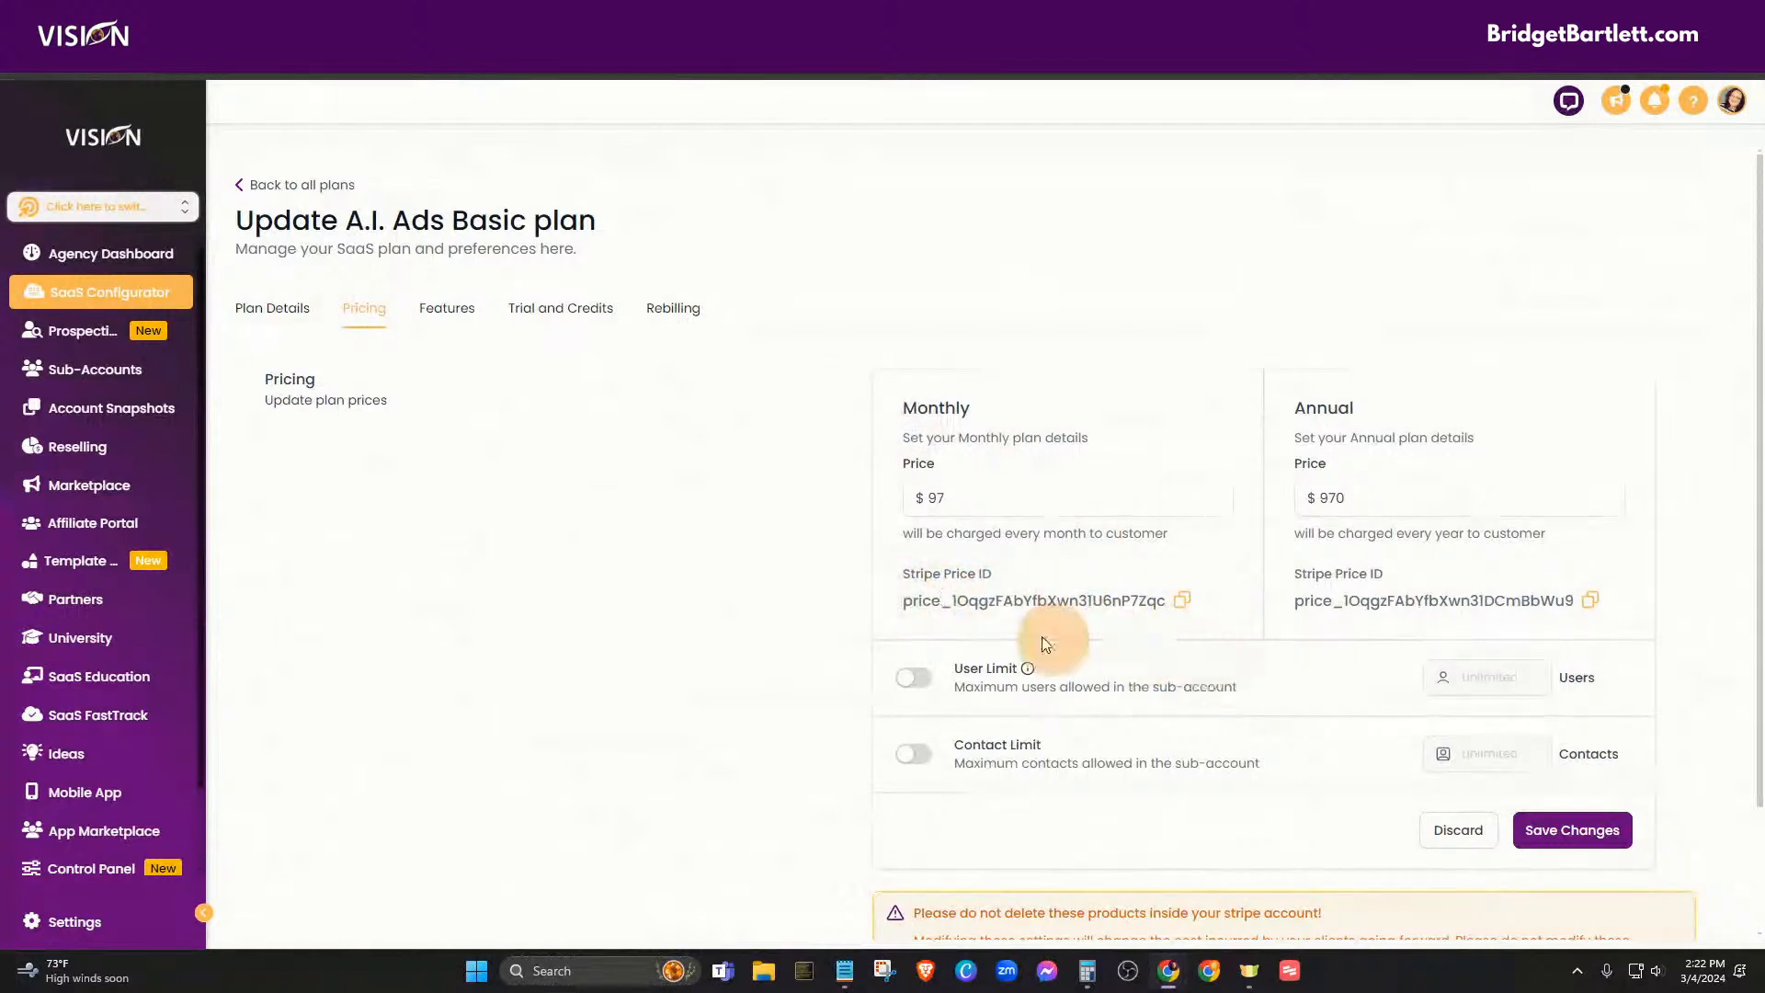
{"action": "left_click", "coordinate": [1183, 603]}
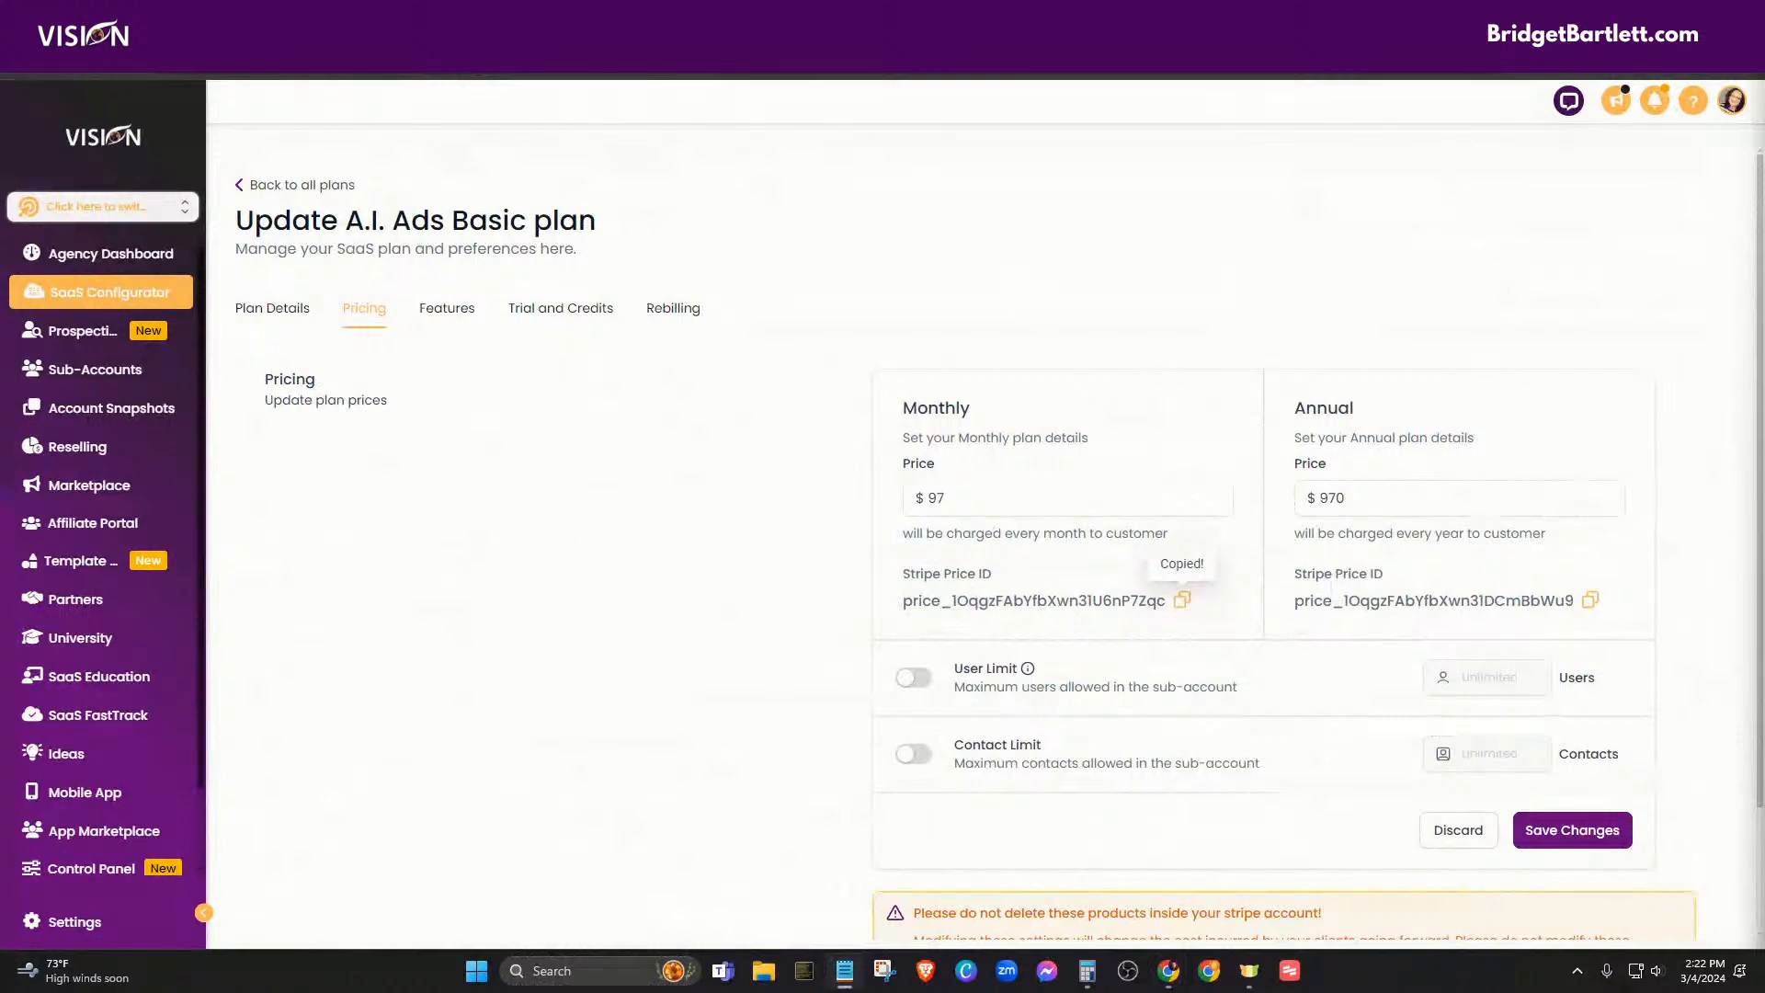
{"action": "left_click", "coordinate": [1591, 599]}
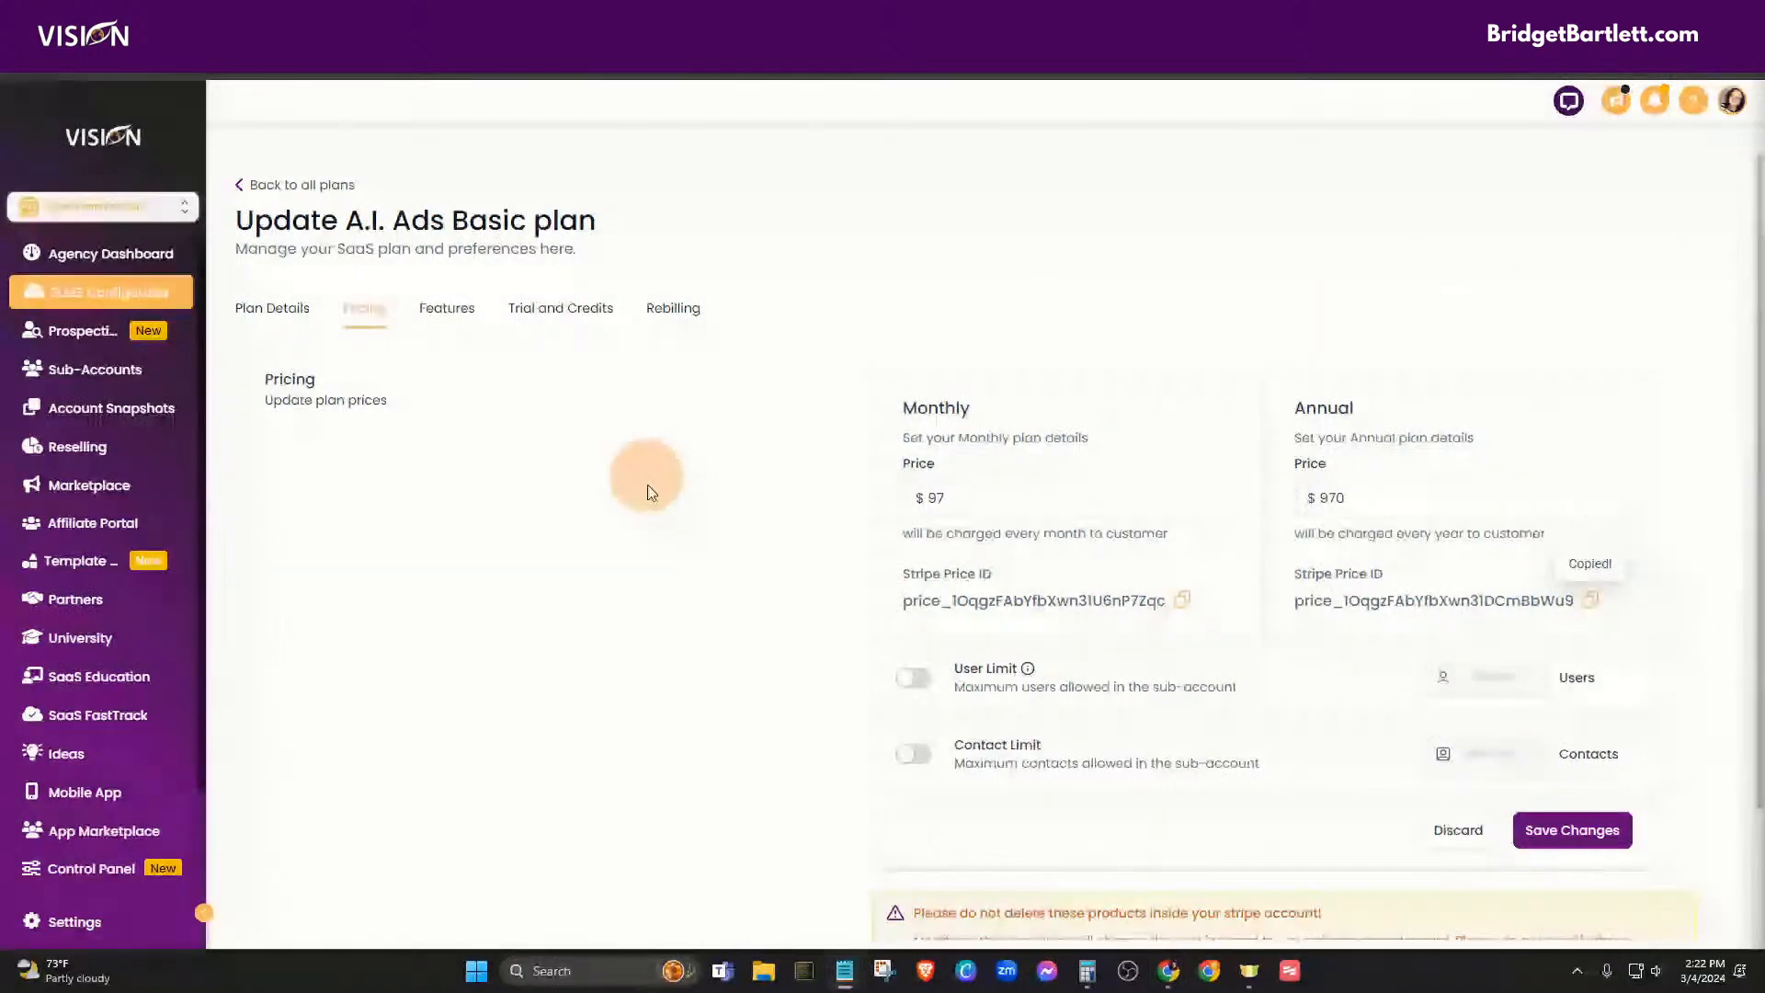
{"action": "left_click", "coordinate": [266, 184]}
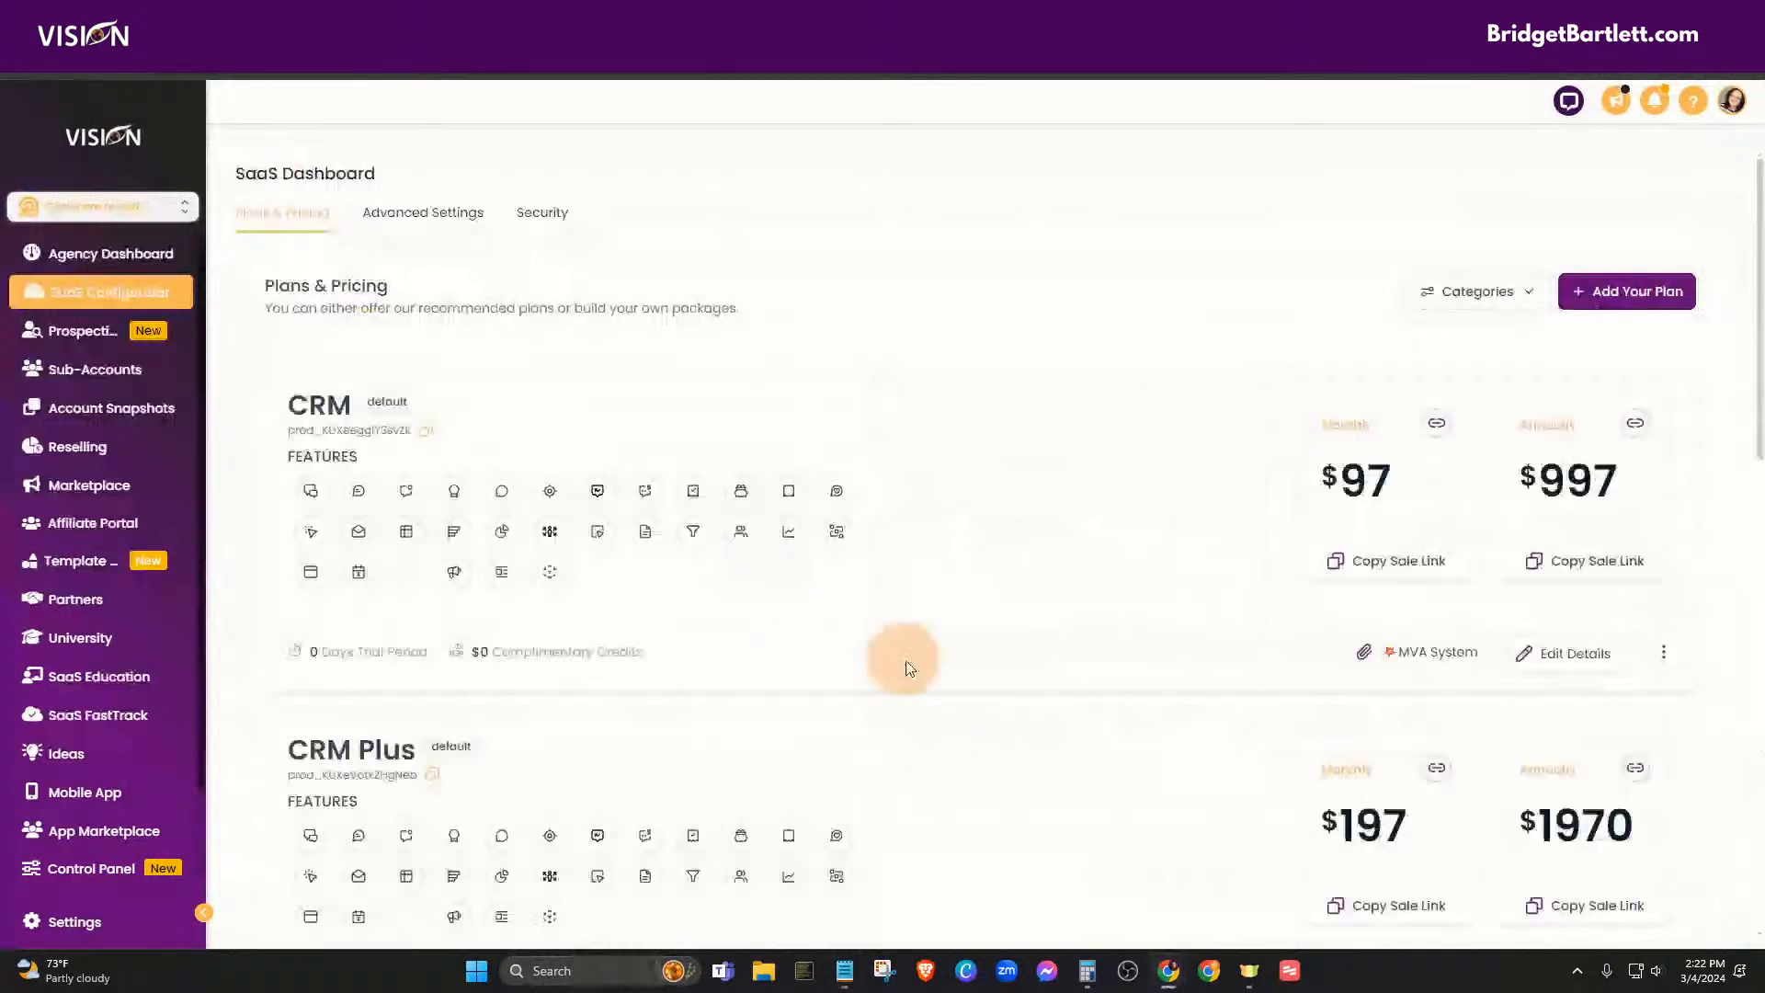
- Copy A.I. Ads Pro's monthly and annual Stripe price IDs from Pricing, then go to the Funnels tab
{"action": "scroll", "coordinate": [991, 827], "scroll_direction": "down", "scroll_amount": 10}
{"action": "left_click", "coordinate": [1562, 774]}
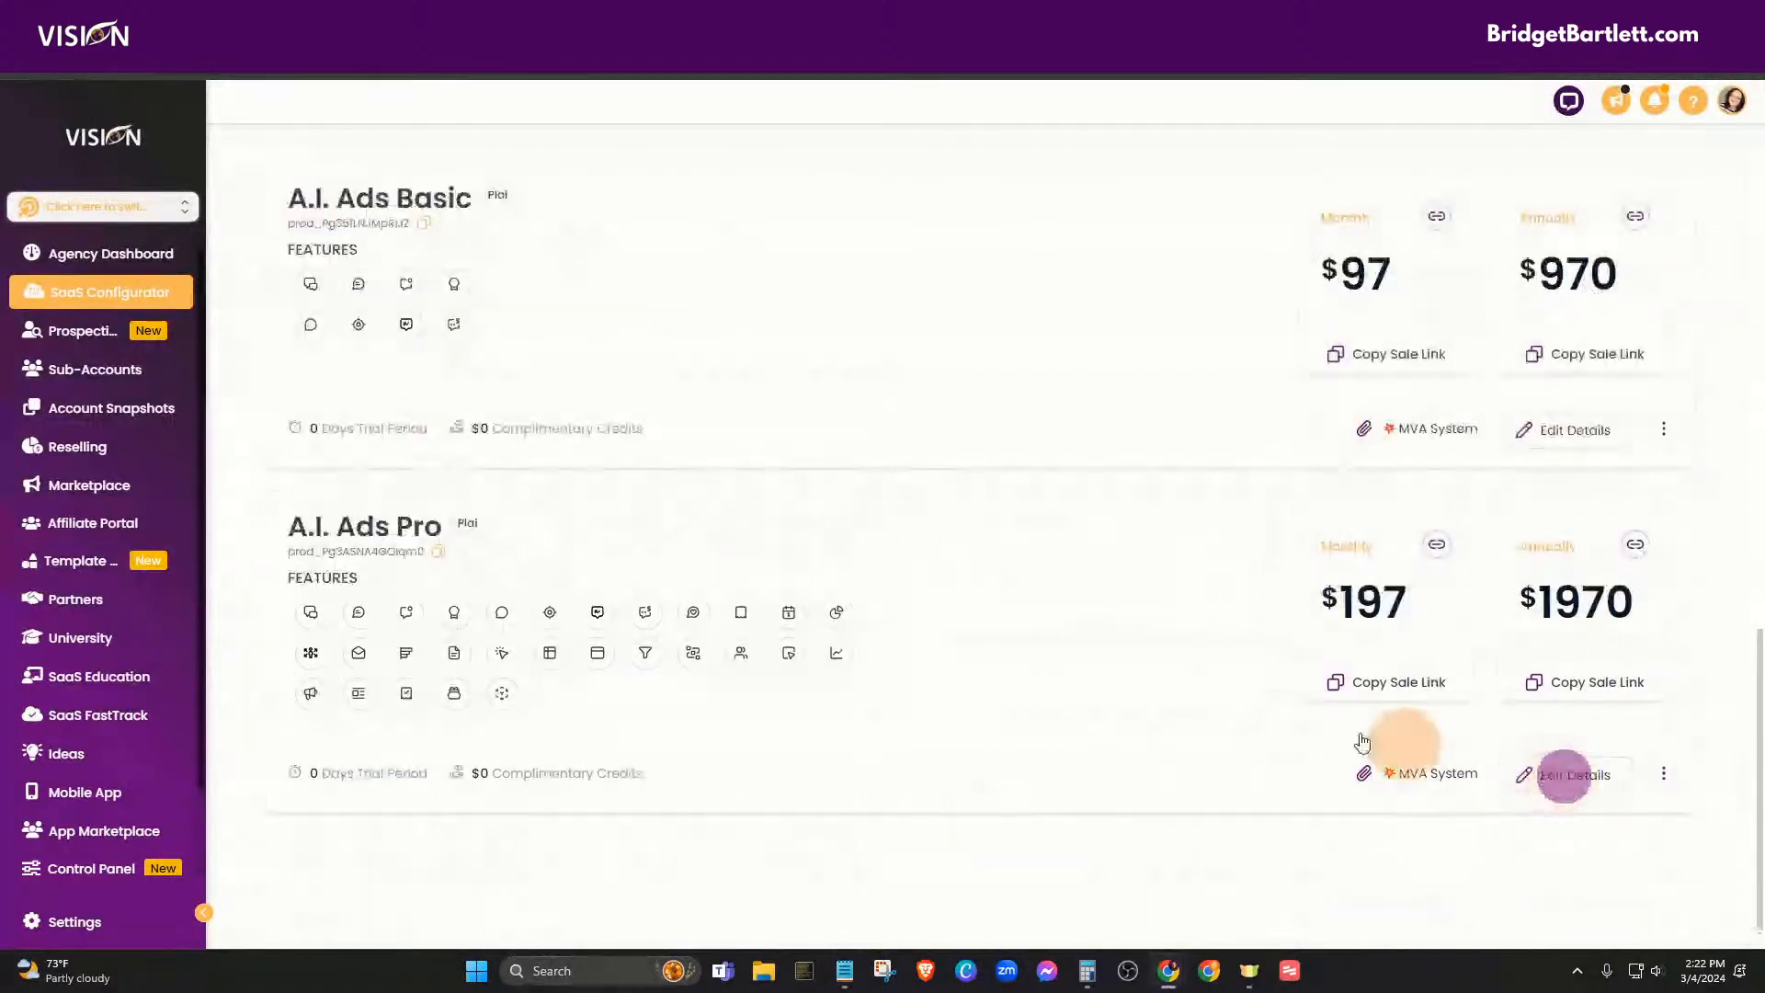
{"action": "left_click", "coordinate": [367, 309]}
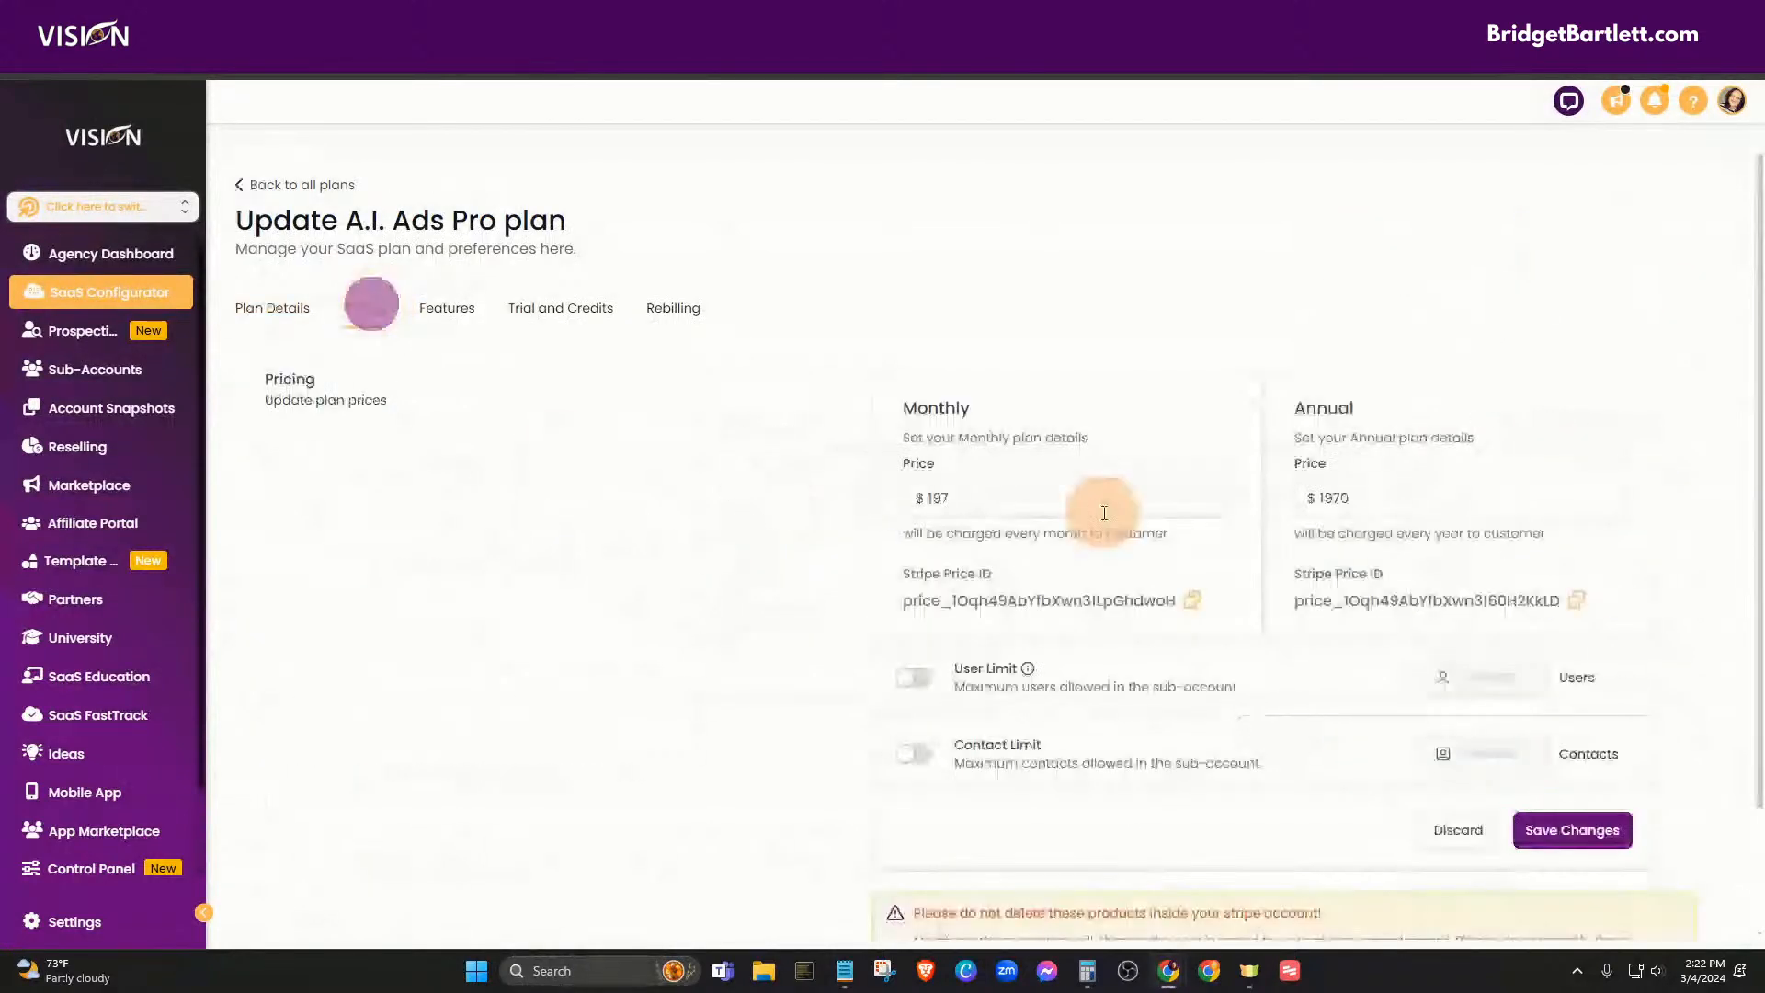
{"action": "left_click", "coordinate": [1192, 602]}
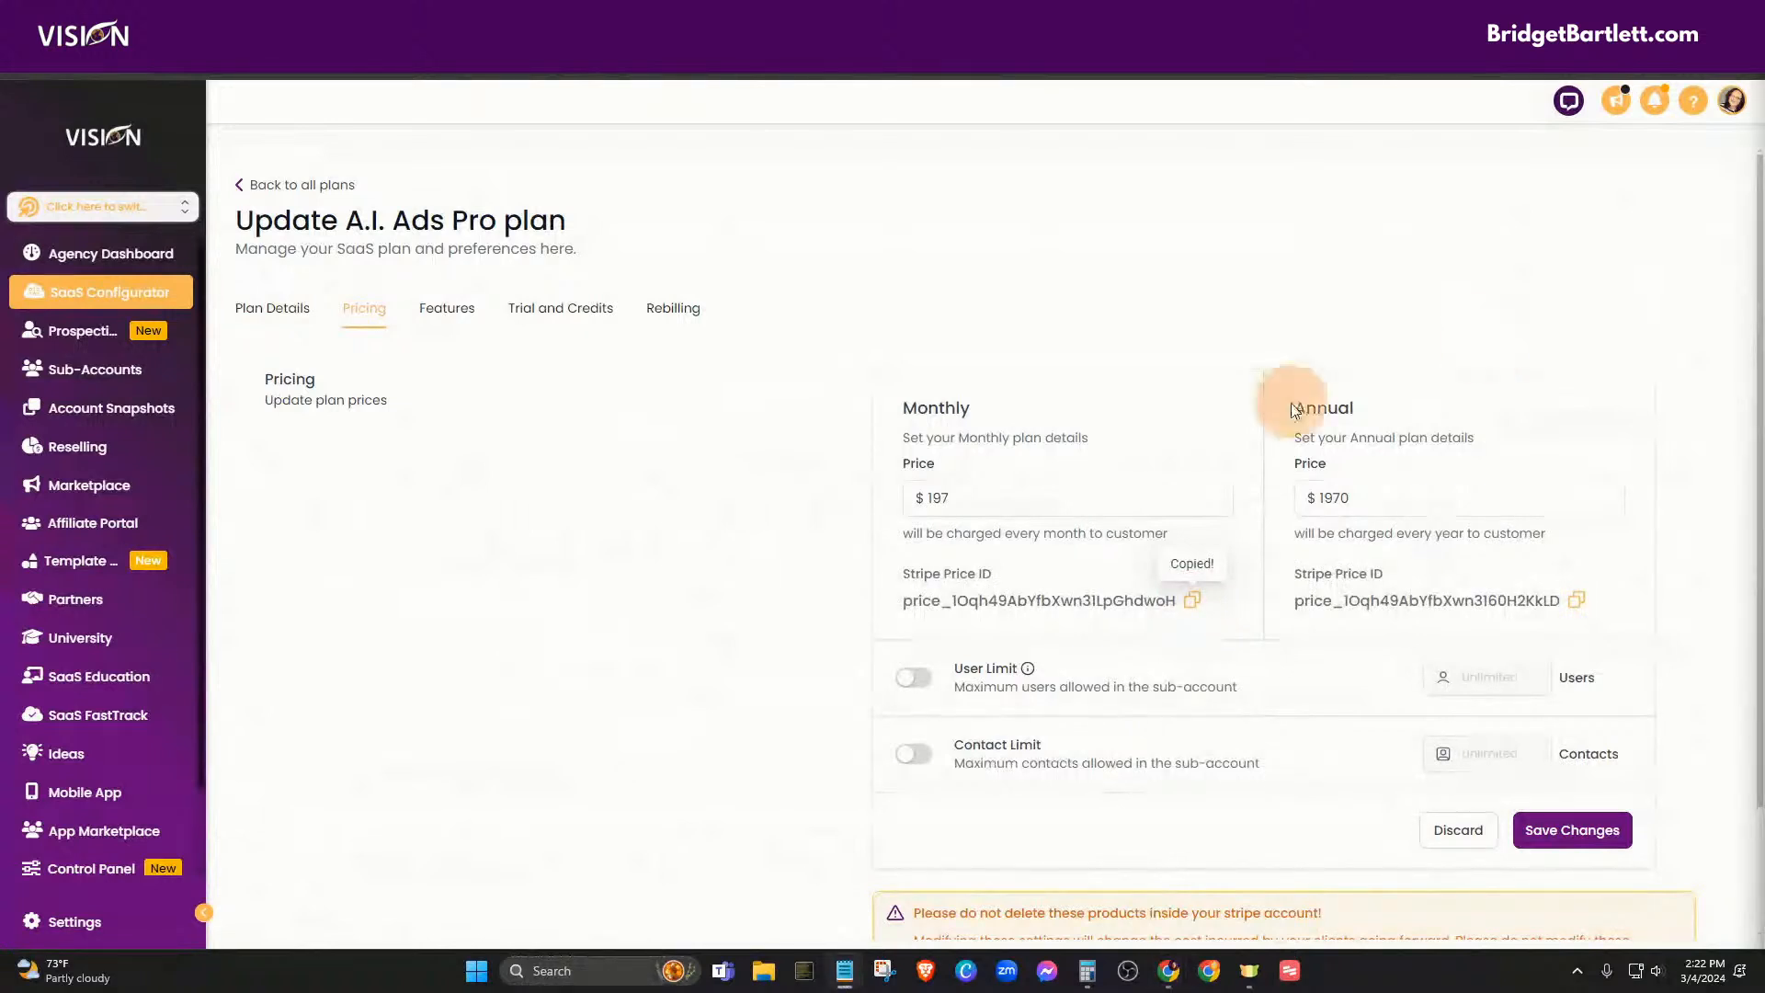
{"action": "left_click", "coordinate": [1577, 599]}
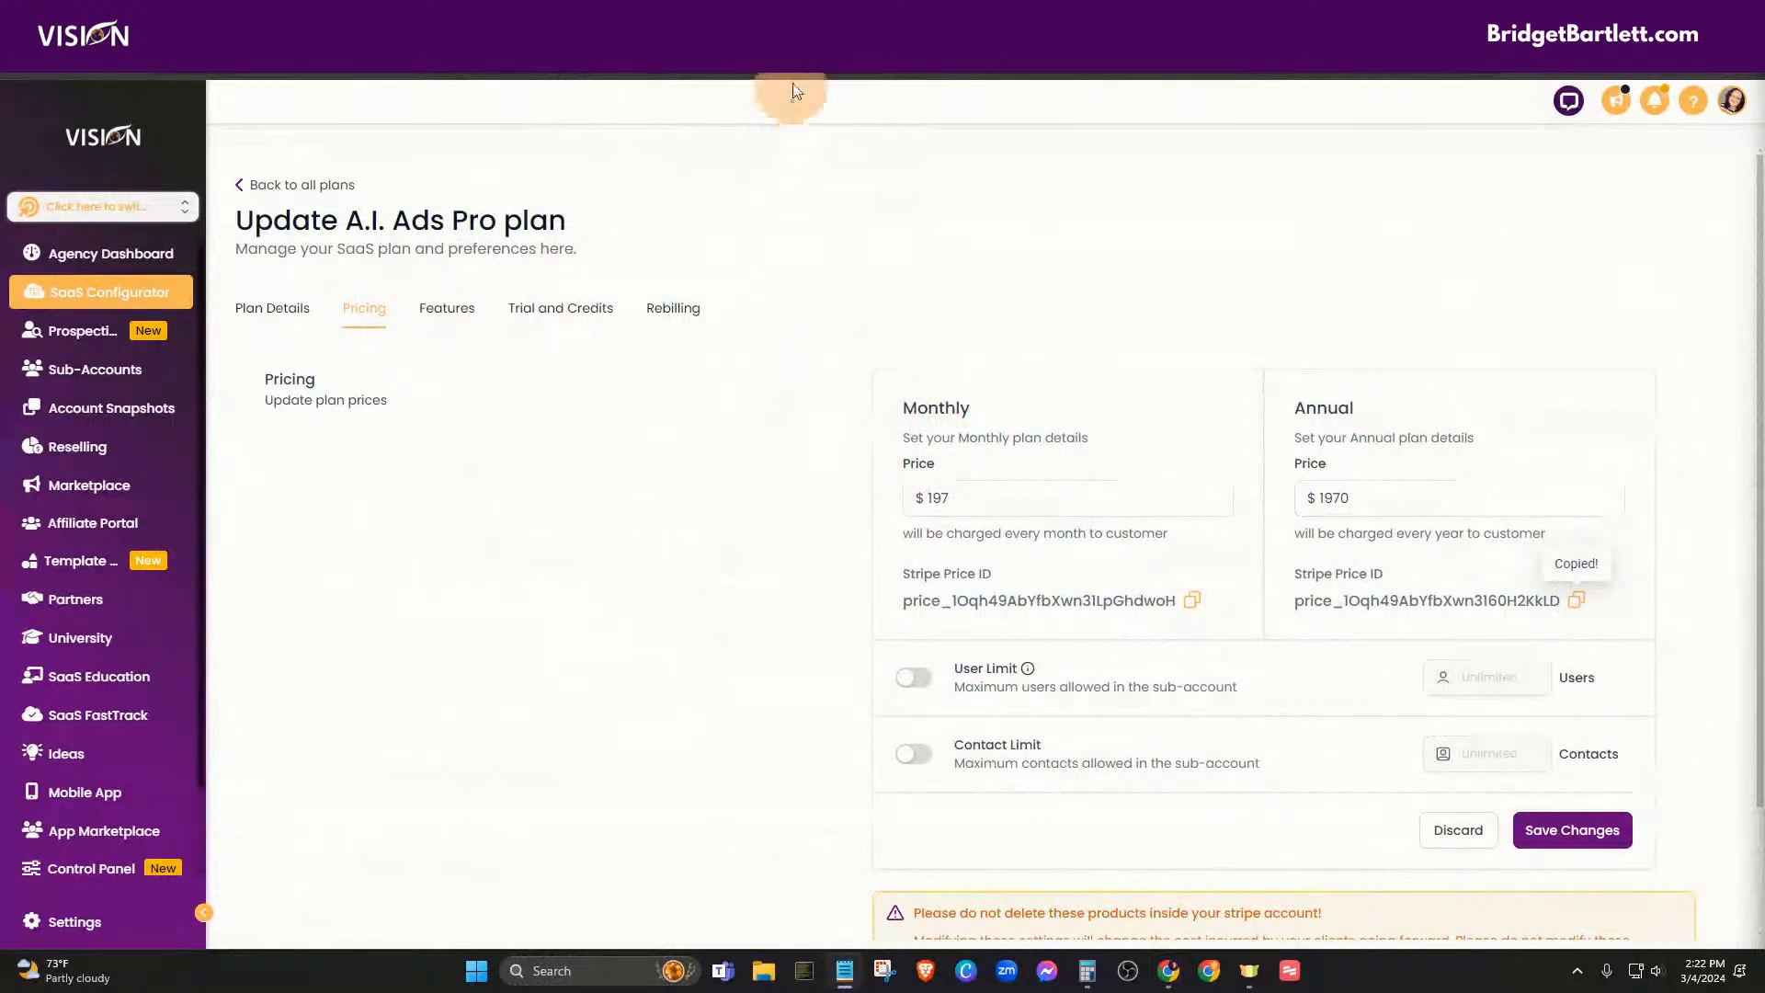
{"action": "left_click", "coordinate": [772, 19]}
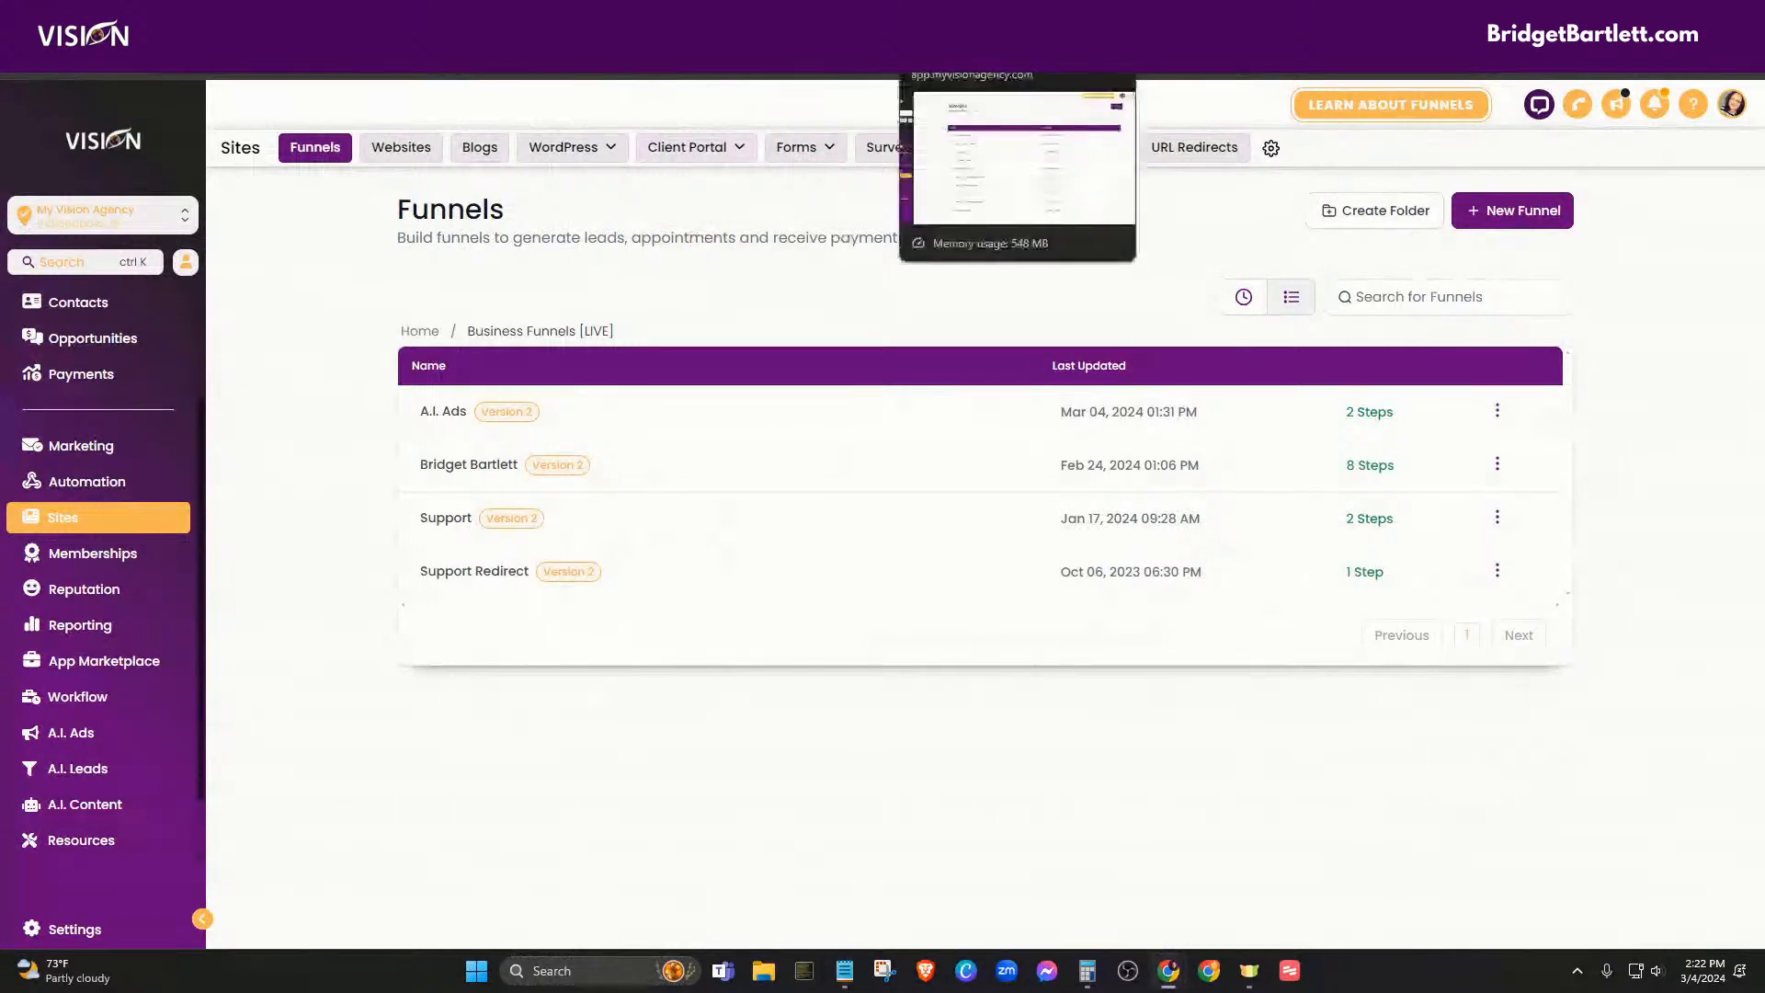
- Move the Funnels tab into its own window and bring the Payments > Products window onto the screen
{"action": "left_click", "coordinate": [965, 19]}
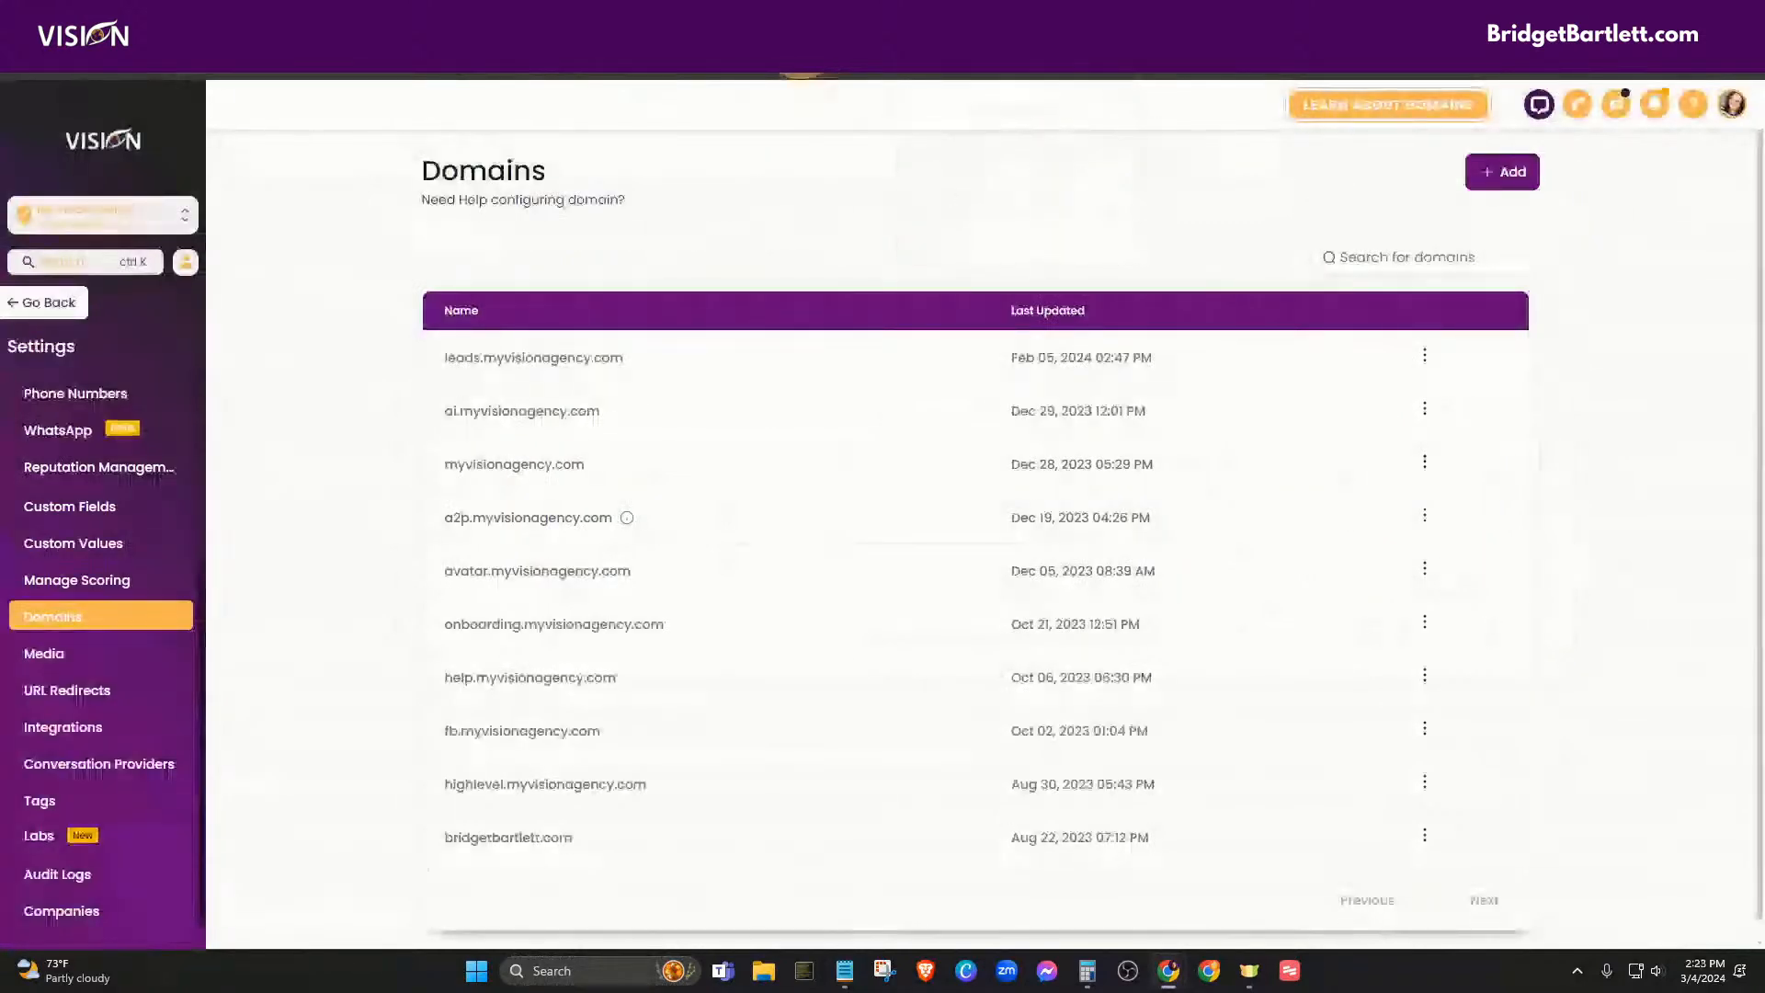
{"action": "left_click", "coordinate": [809, 18]}
{"action": "left_click", "coordinate": [643, 19]}
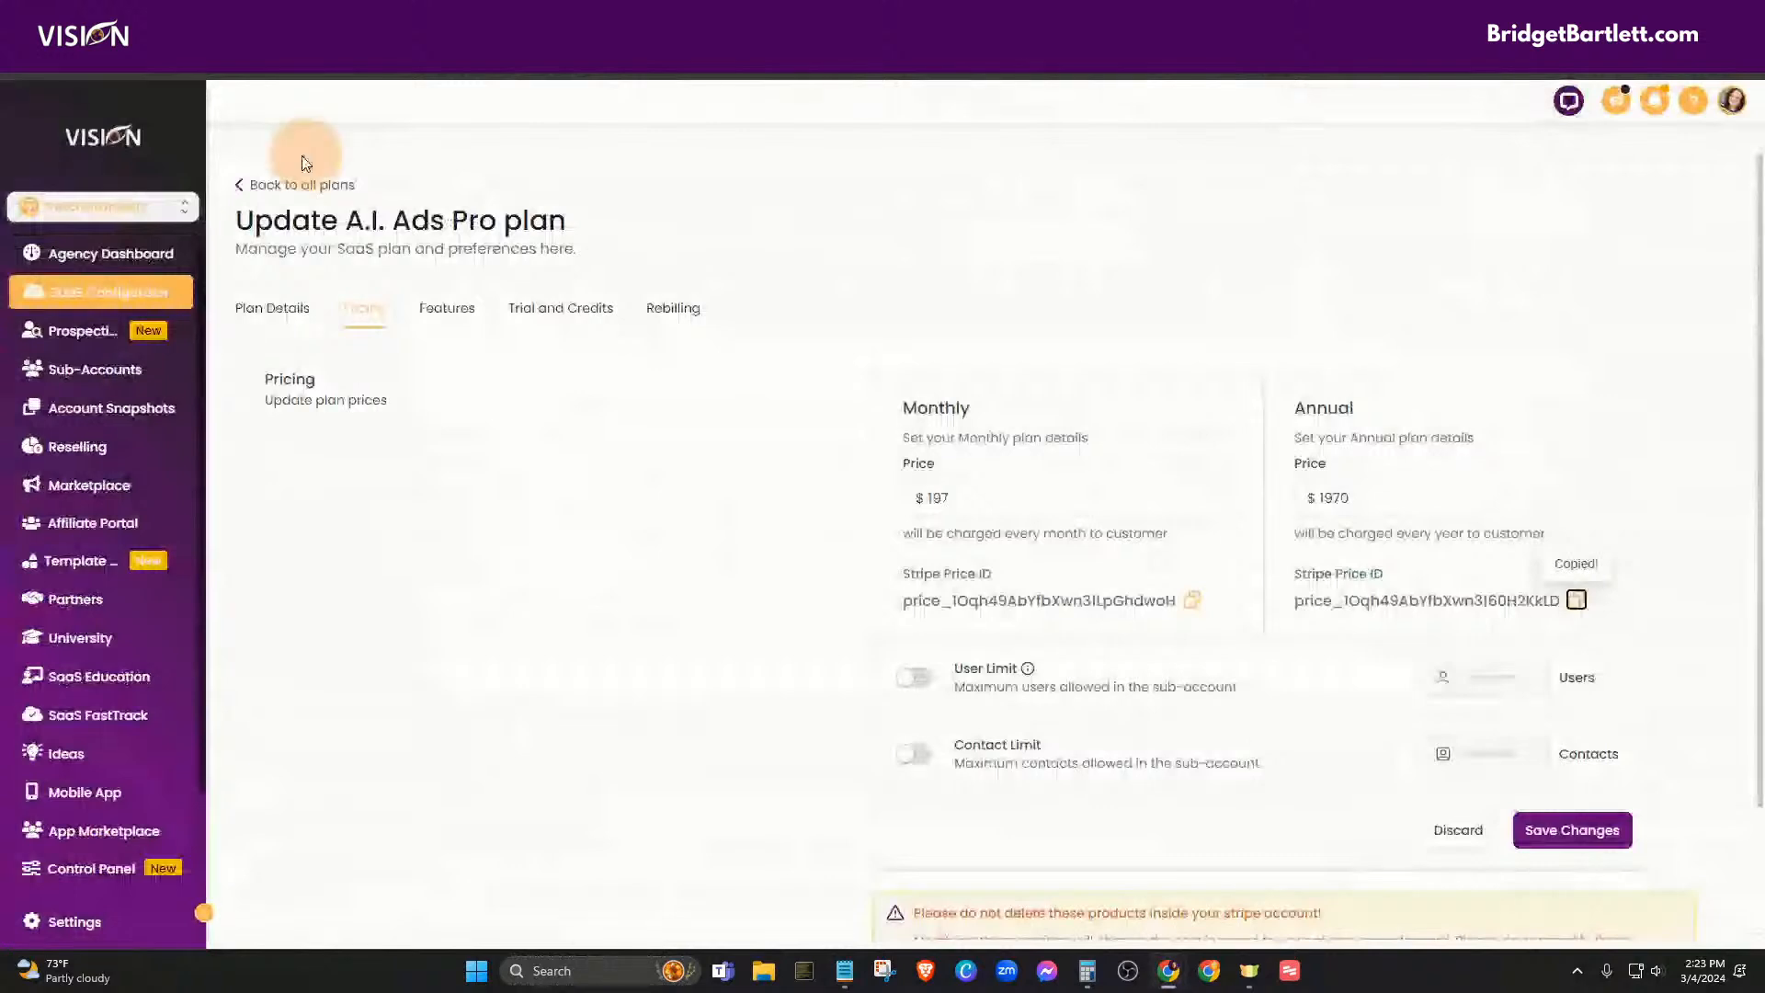
{"action": "left_click", "coordinate": [809, 19]}
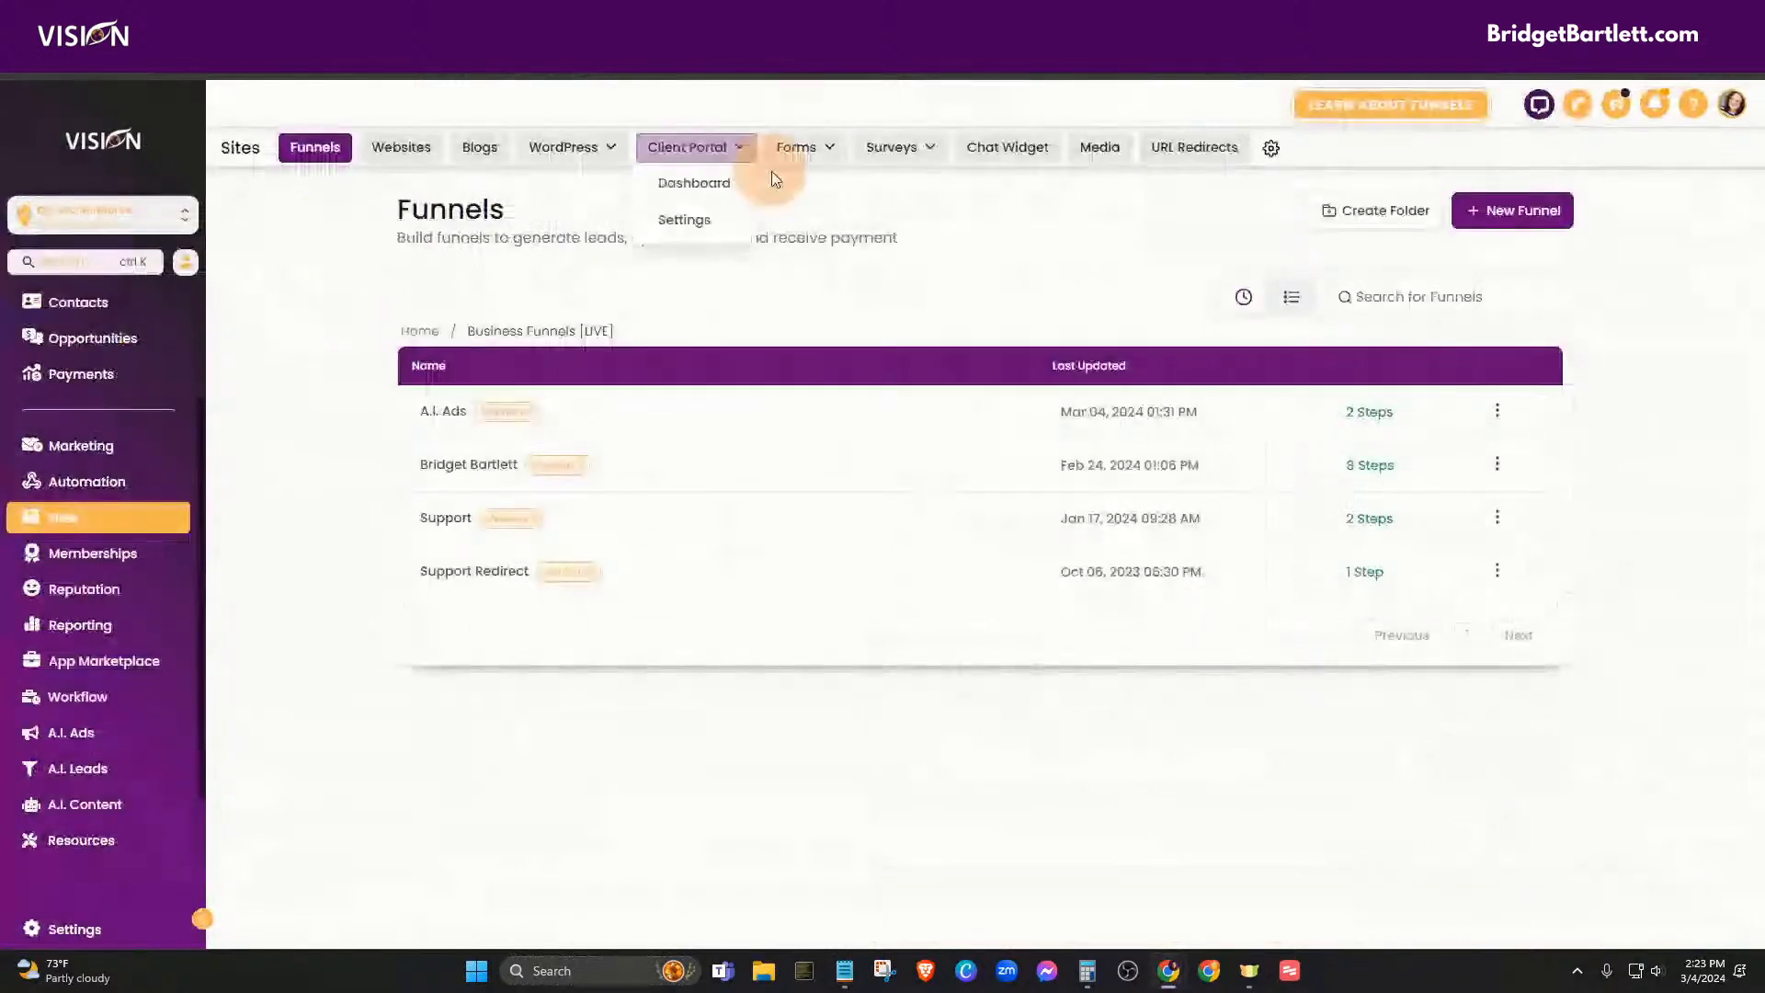
{"action": "scroll", "coordinate": [33, 570], "scroll_direction": "up", "scroll_amount": 1}
{"action": "scroll", "coordinate": [33, 570], "scroll_direction": "up", "scroll_amount": 1}
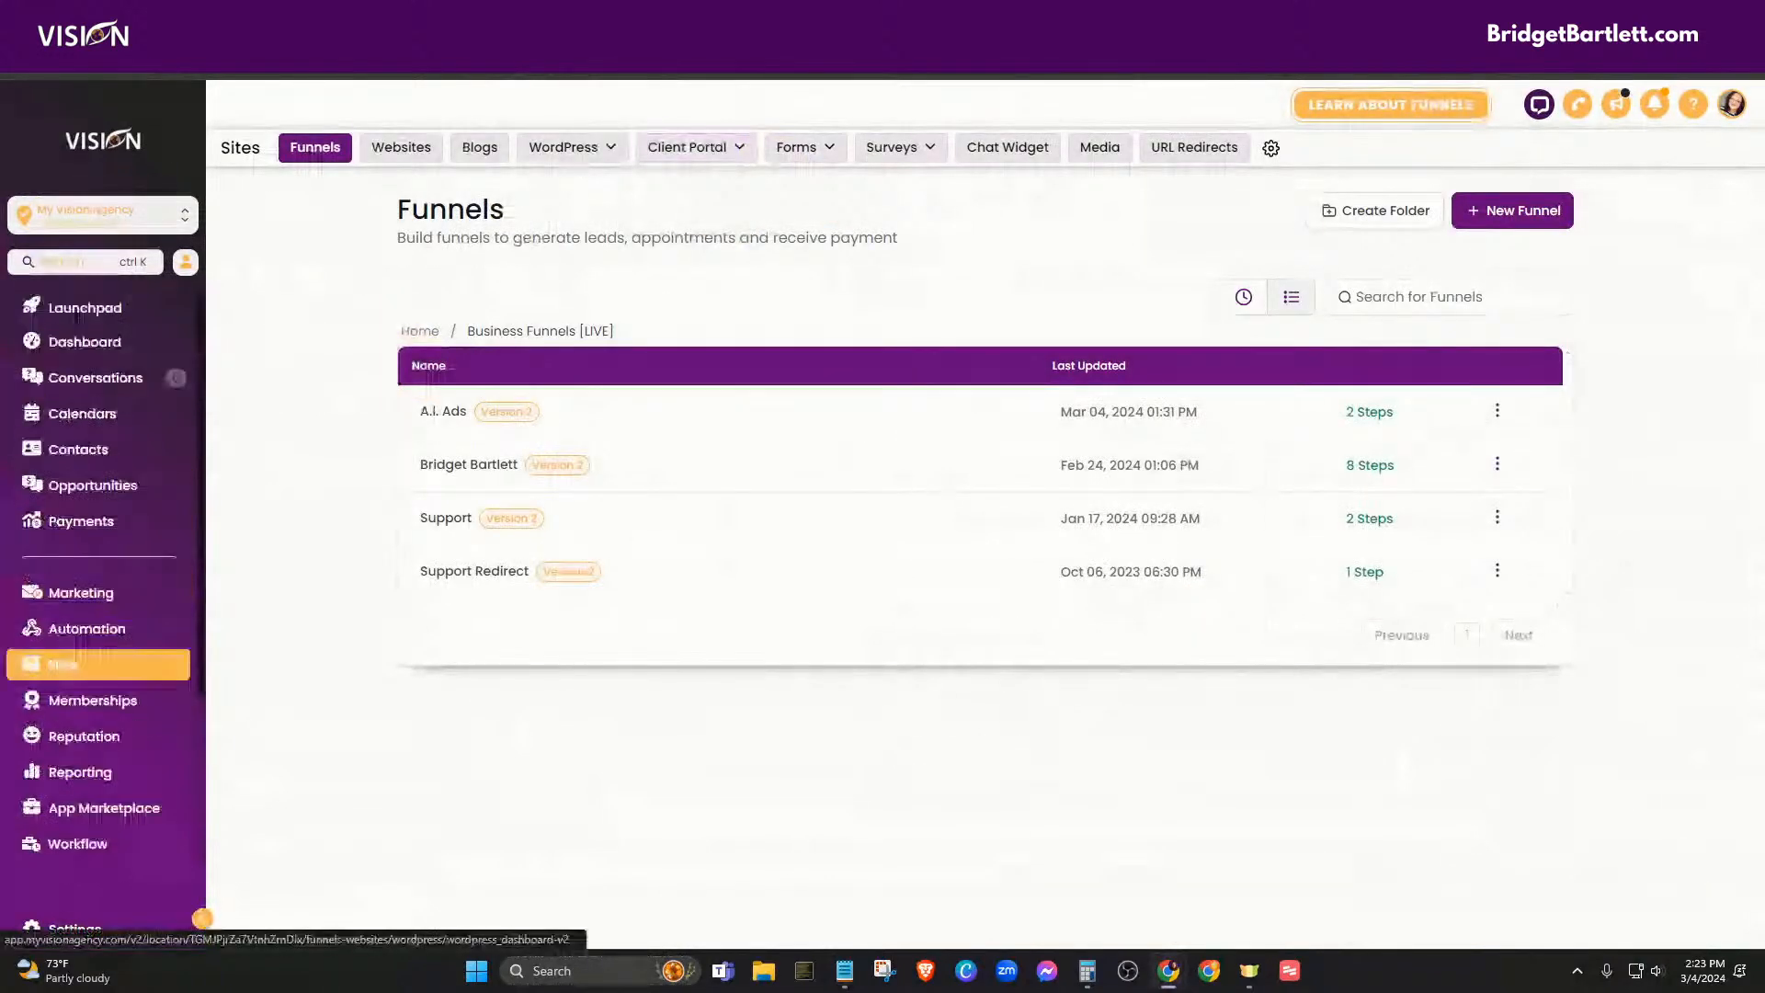
{"action": "left_click_drag", "start_coordinate": [808, 18], "coordinate": [1755, 317]}
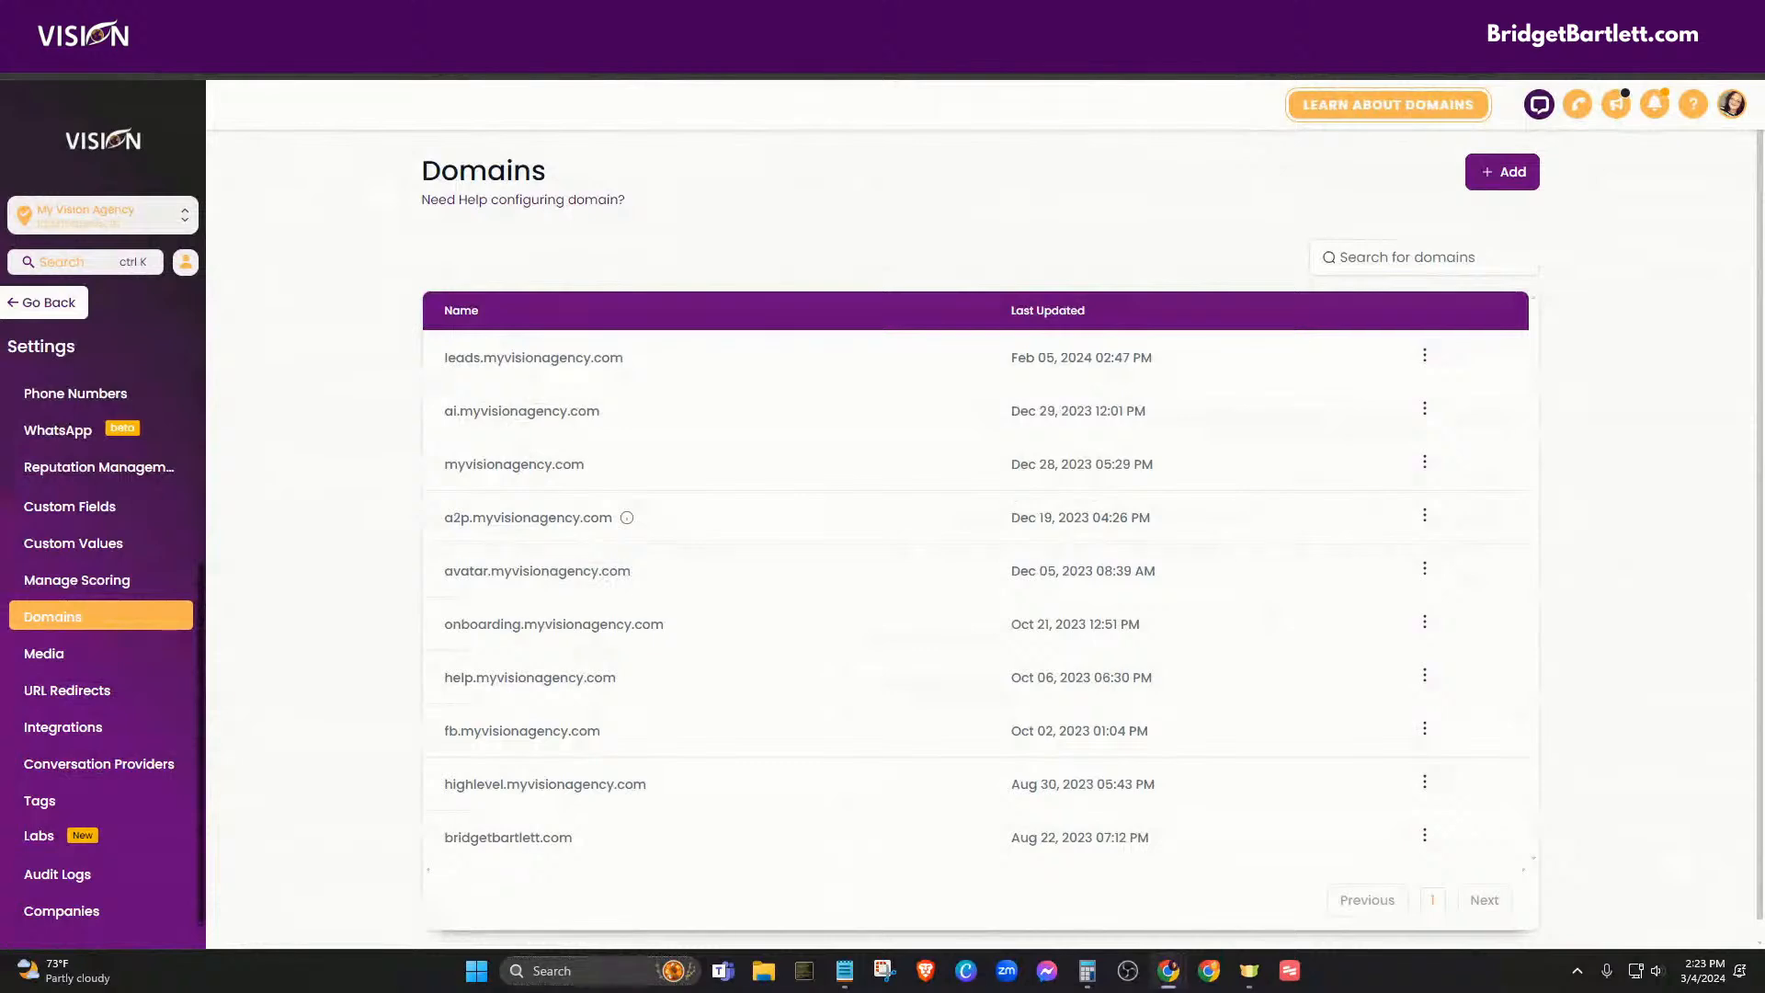
{"action": "left_click_drag", "start_coordinate": [1764, 128], "coordinate": [803, 75]}
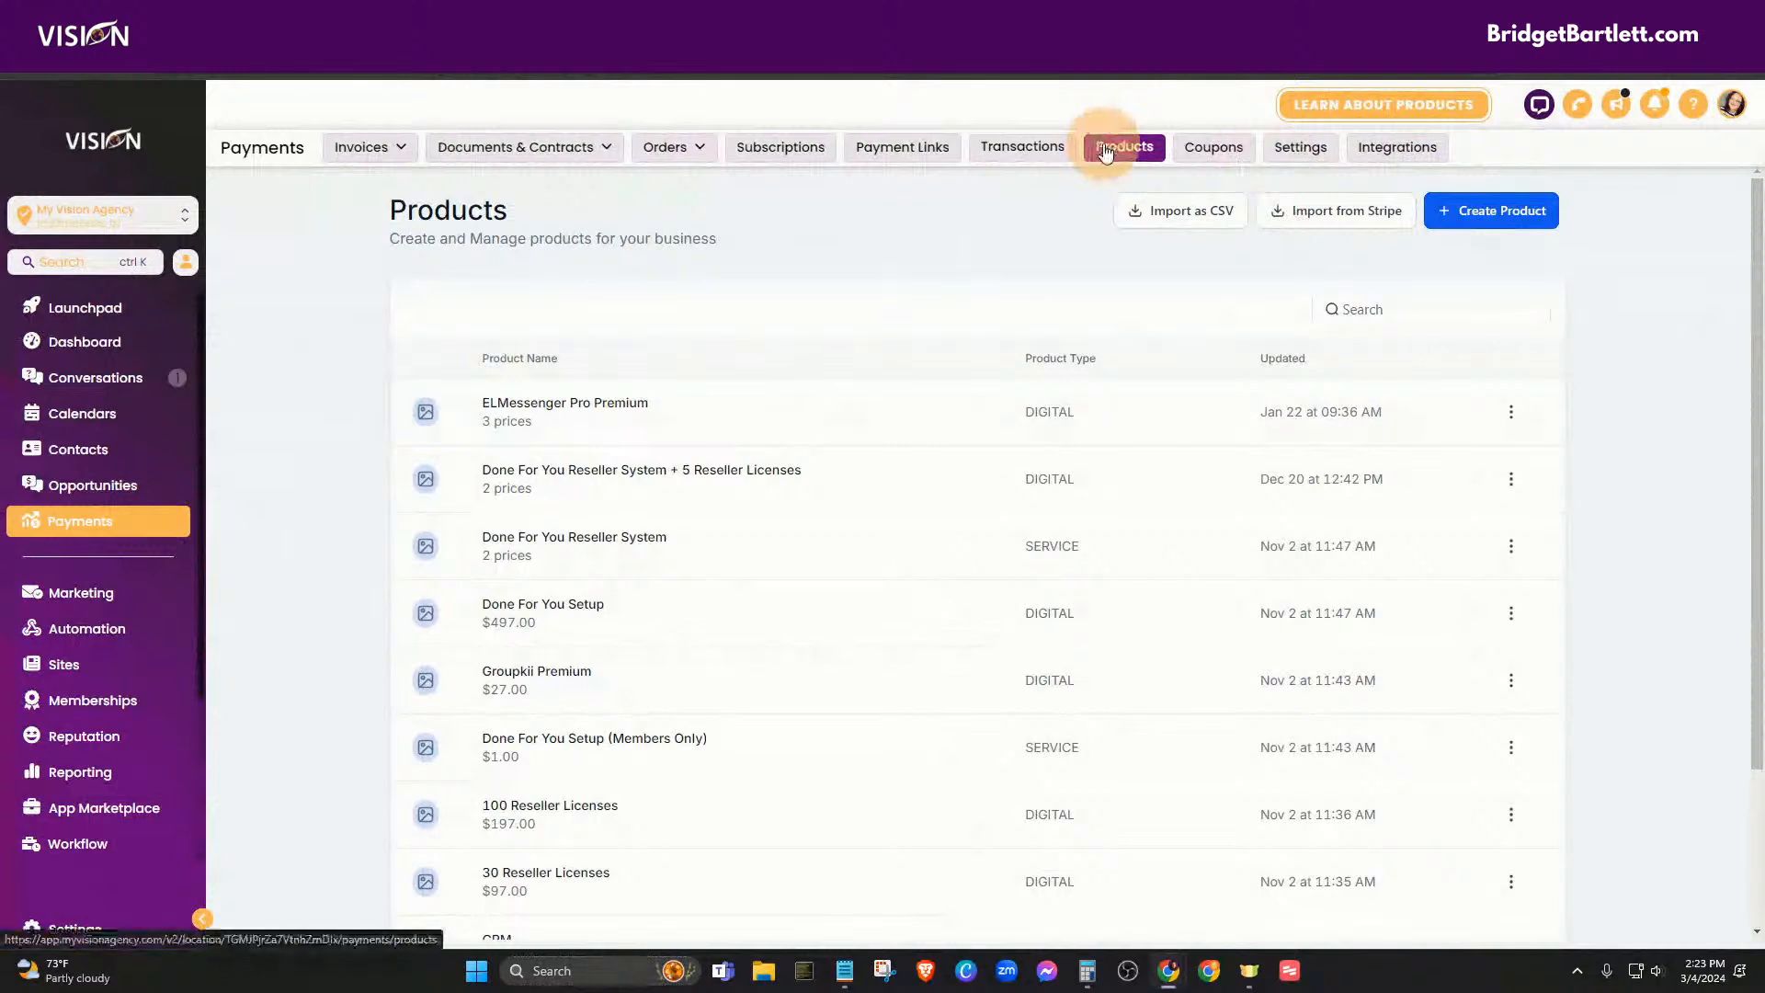
- Import from Stripe by pasting the monthly price ID and choosing the $97.00 month AGENCY PLAN price
{"action": "left_click", "coordinate": [1335, 214]}
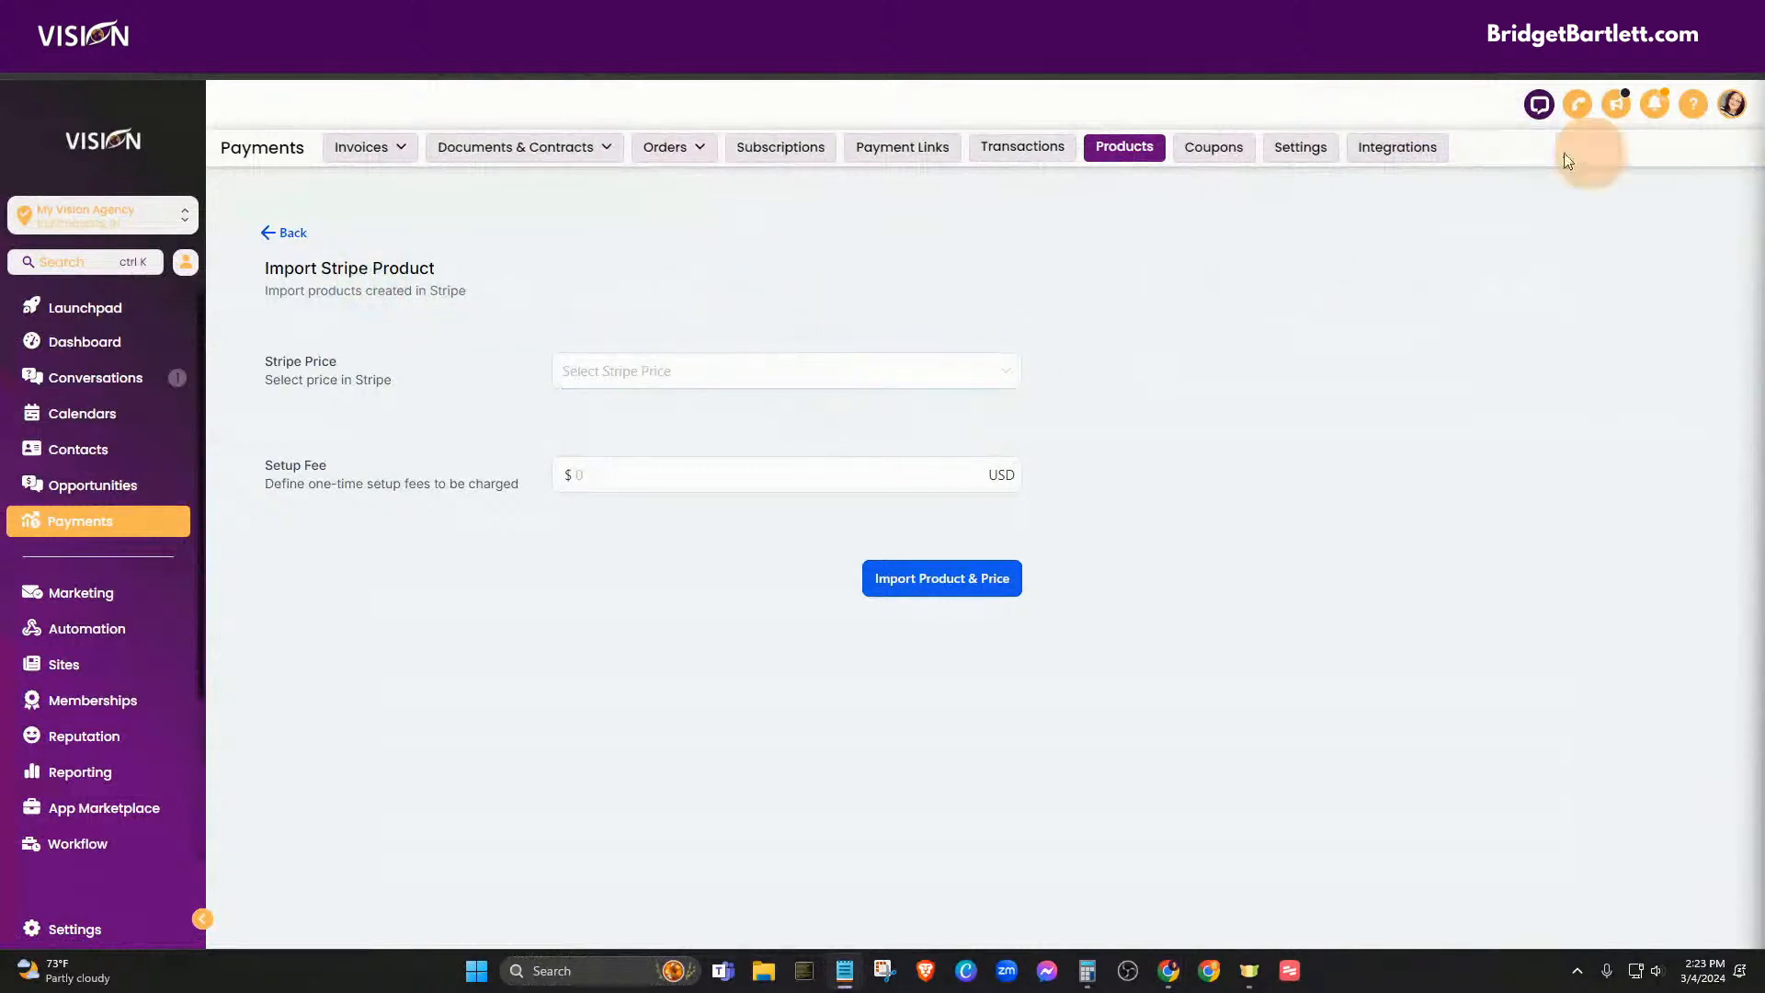
{"action": "left_click", "coordinate": [625, 381]}
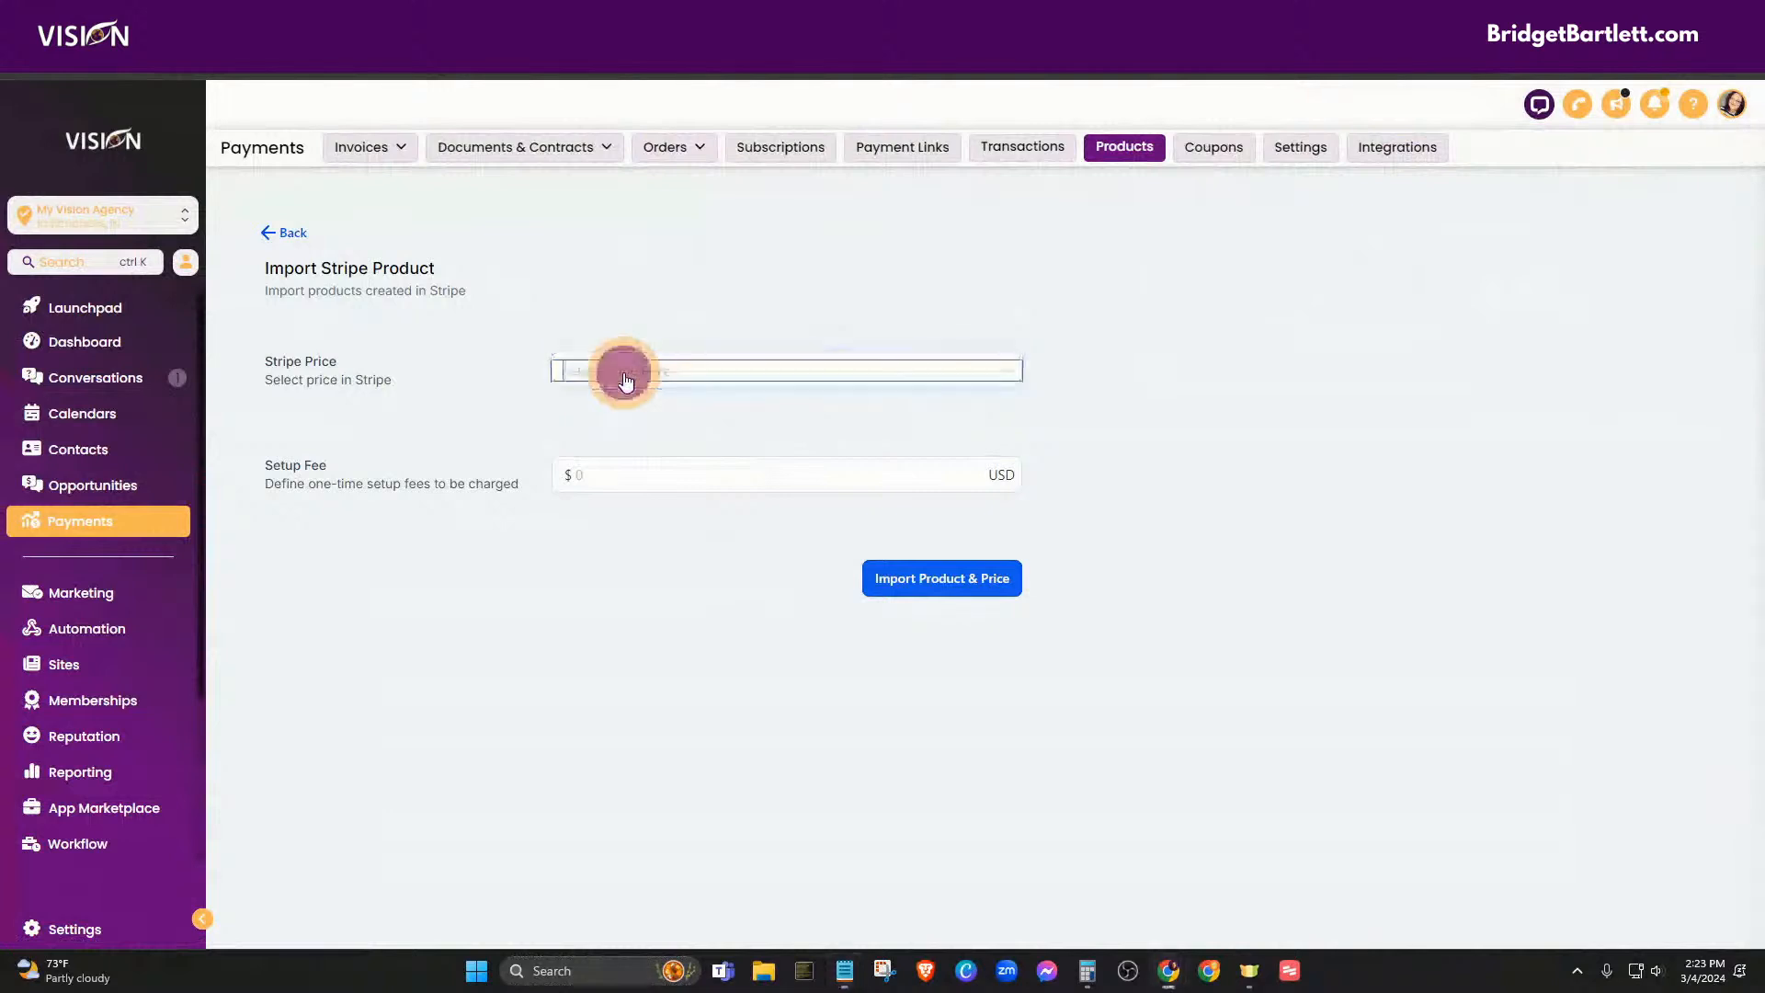
{"action": "left_click", "coordinate": [583, 318]}
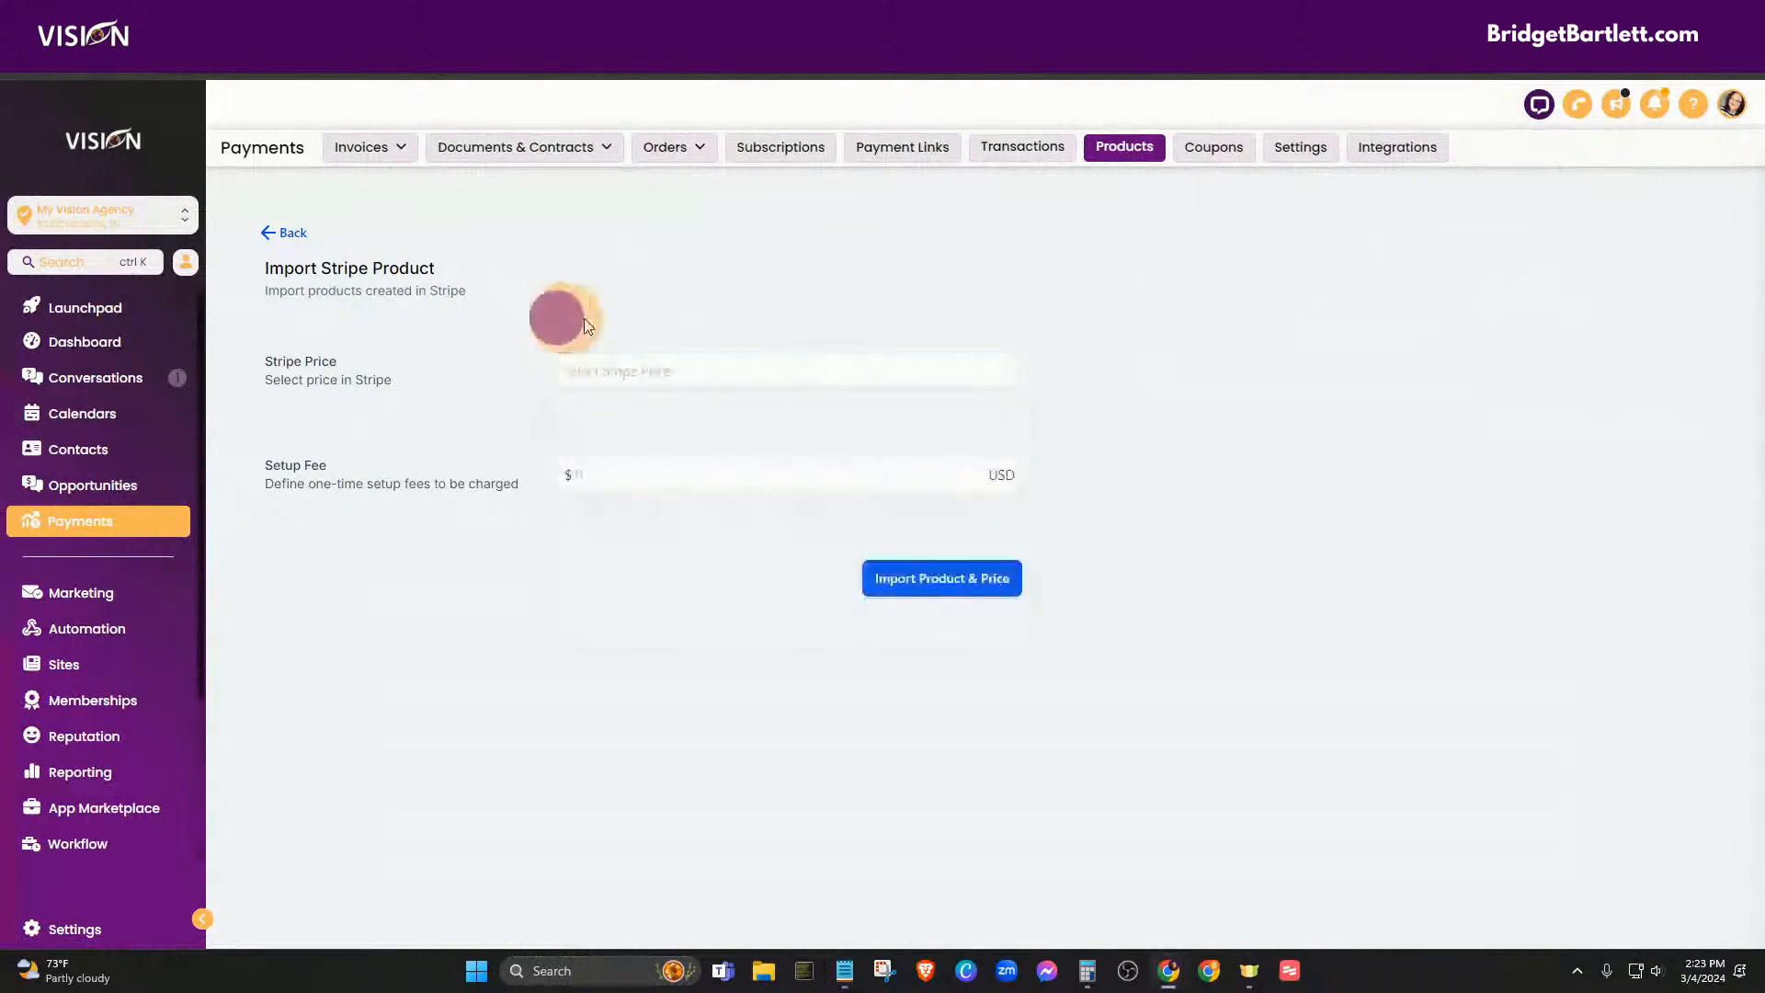
{"action": "left_click", "coordinate": [609, 372]}
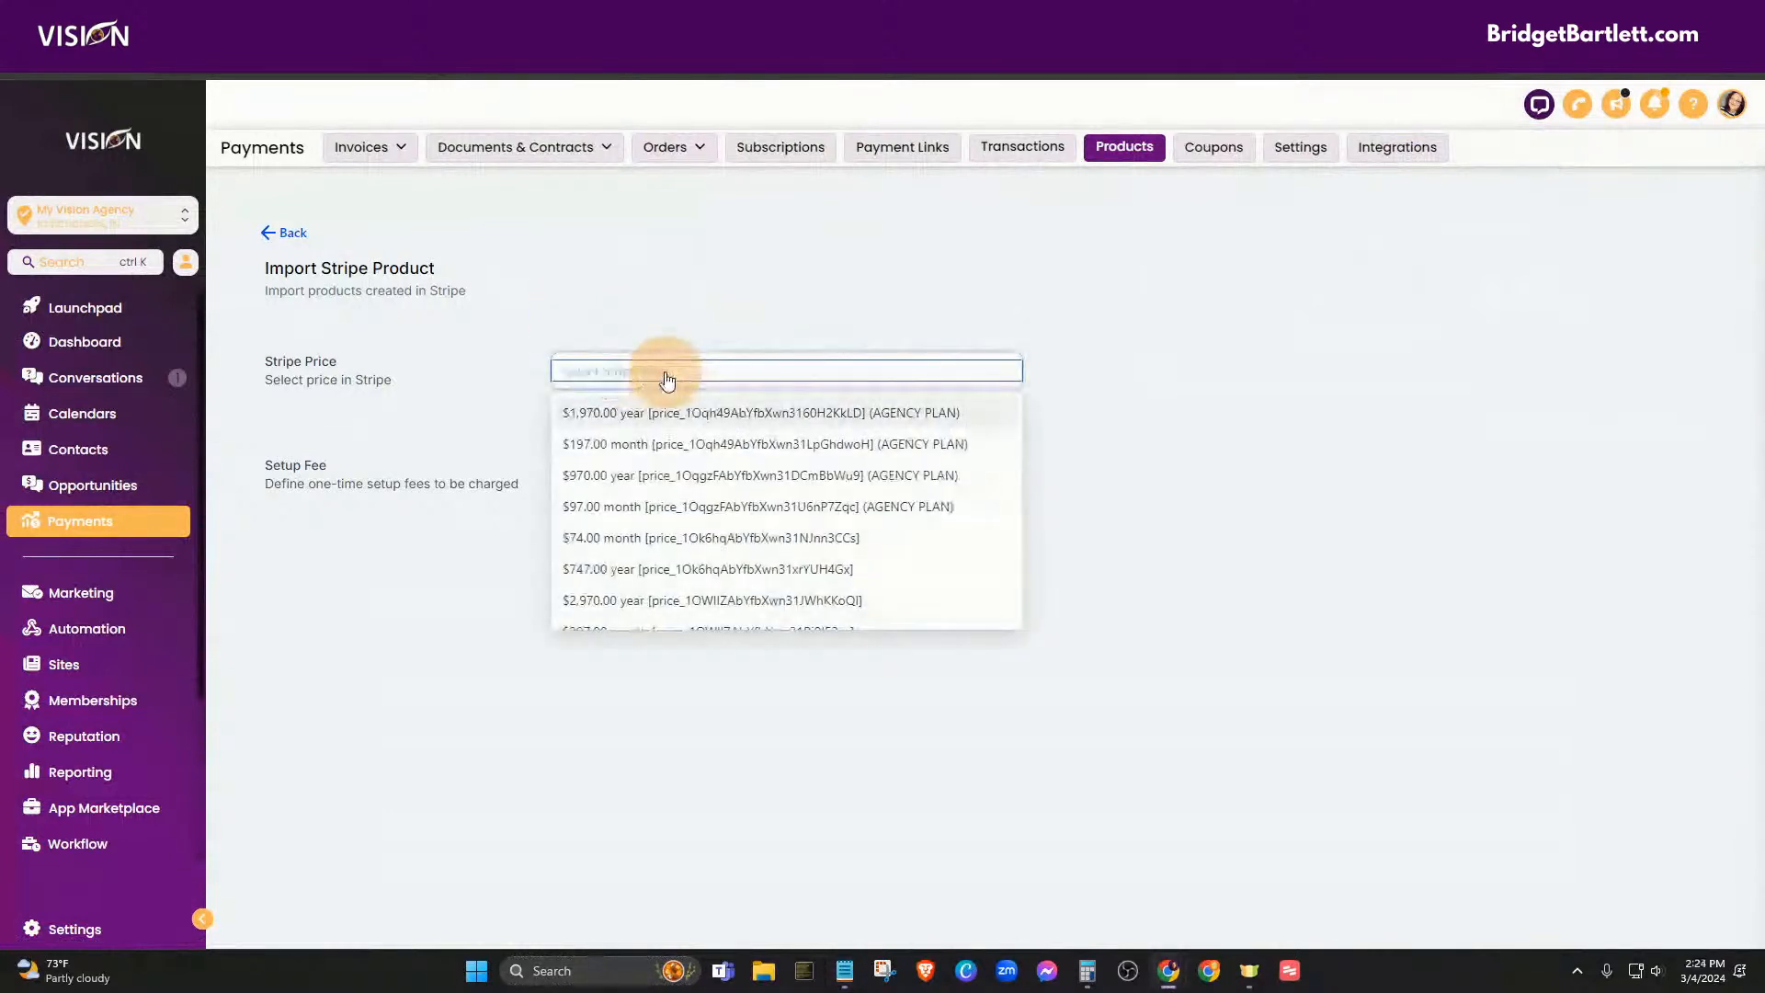
{"action": "type", "text": "price_1OqgzFAbYfbXwn31U6nP7Zqc"}
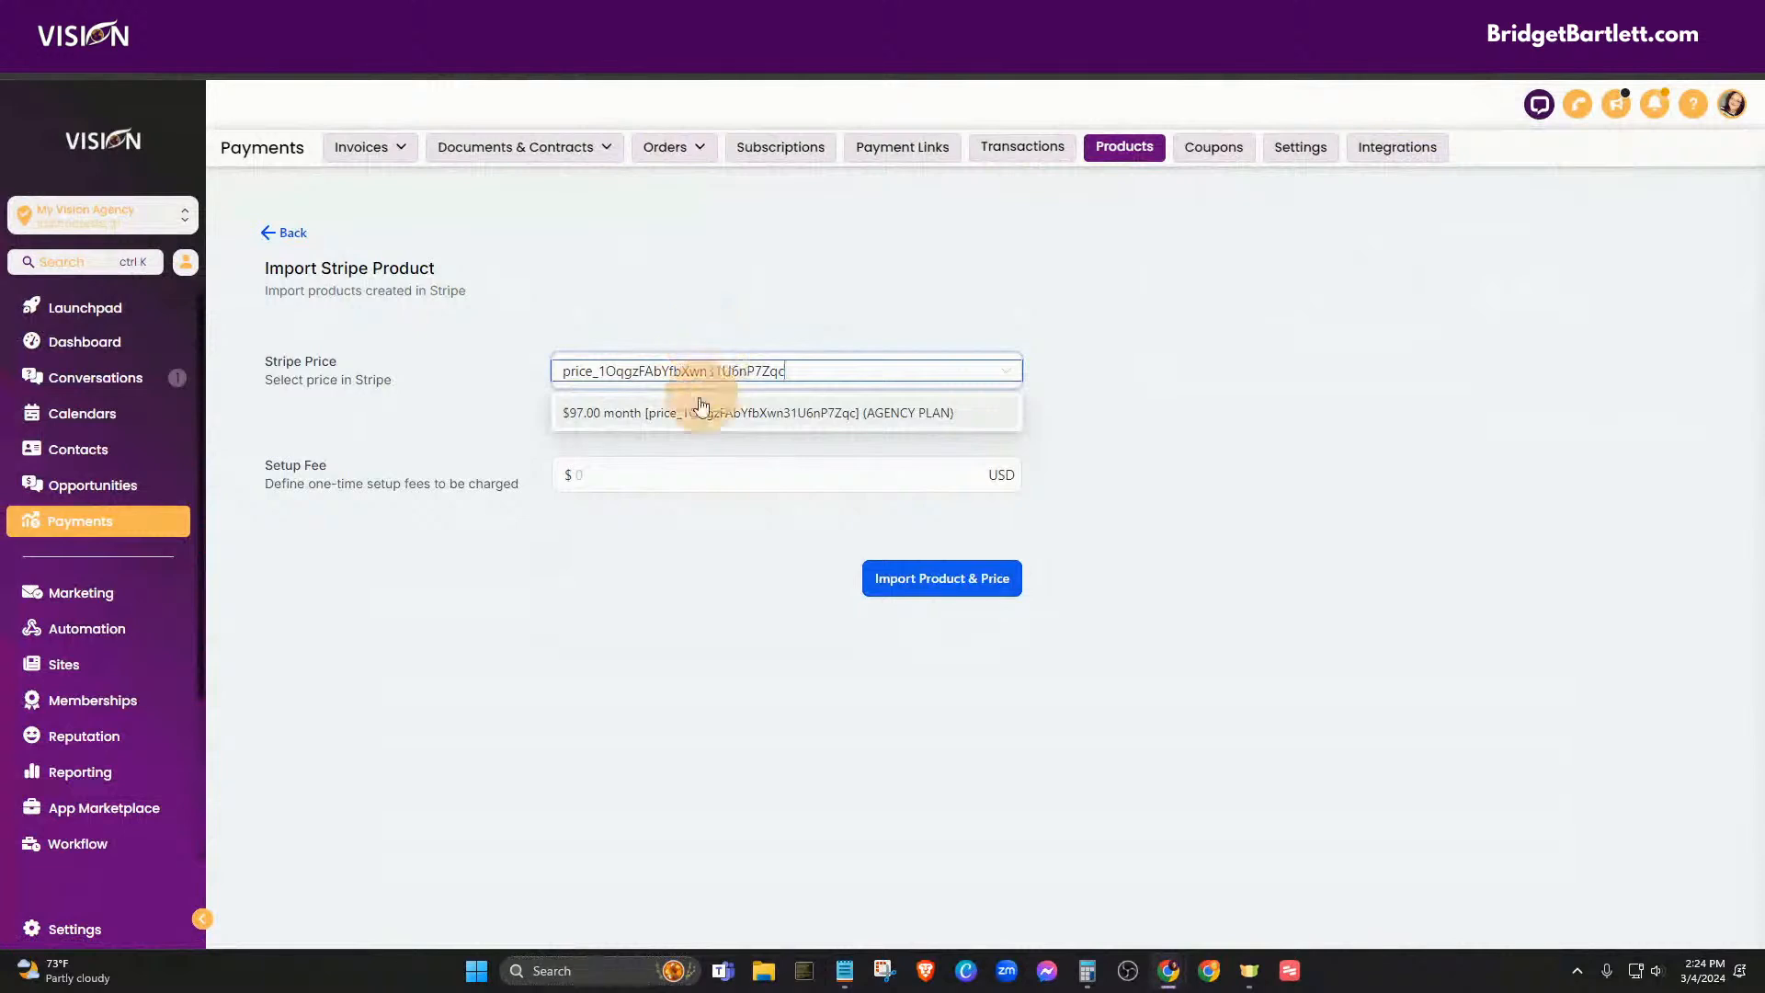
{"action": "left_click", "coordinate": [642, 413]}
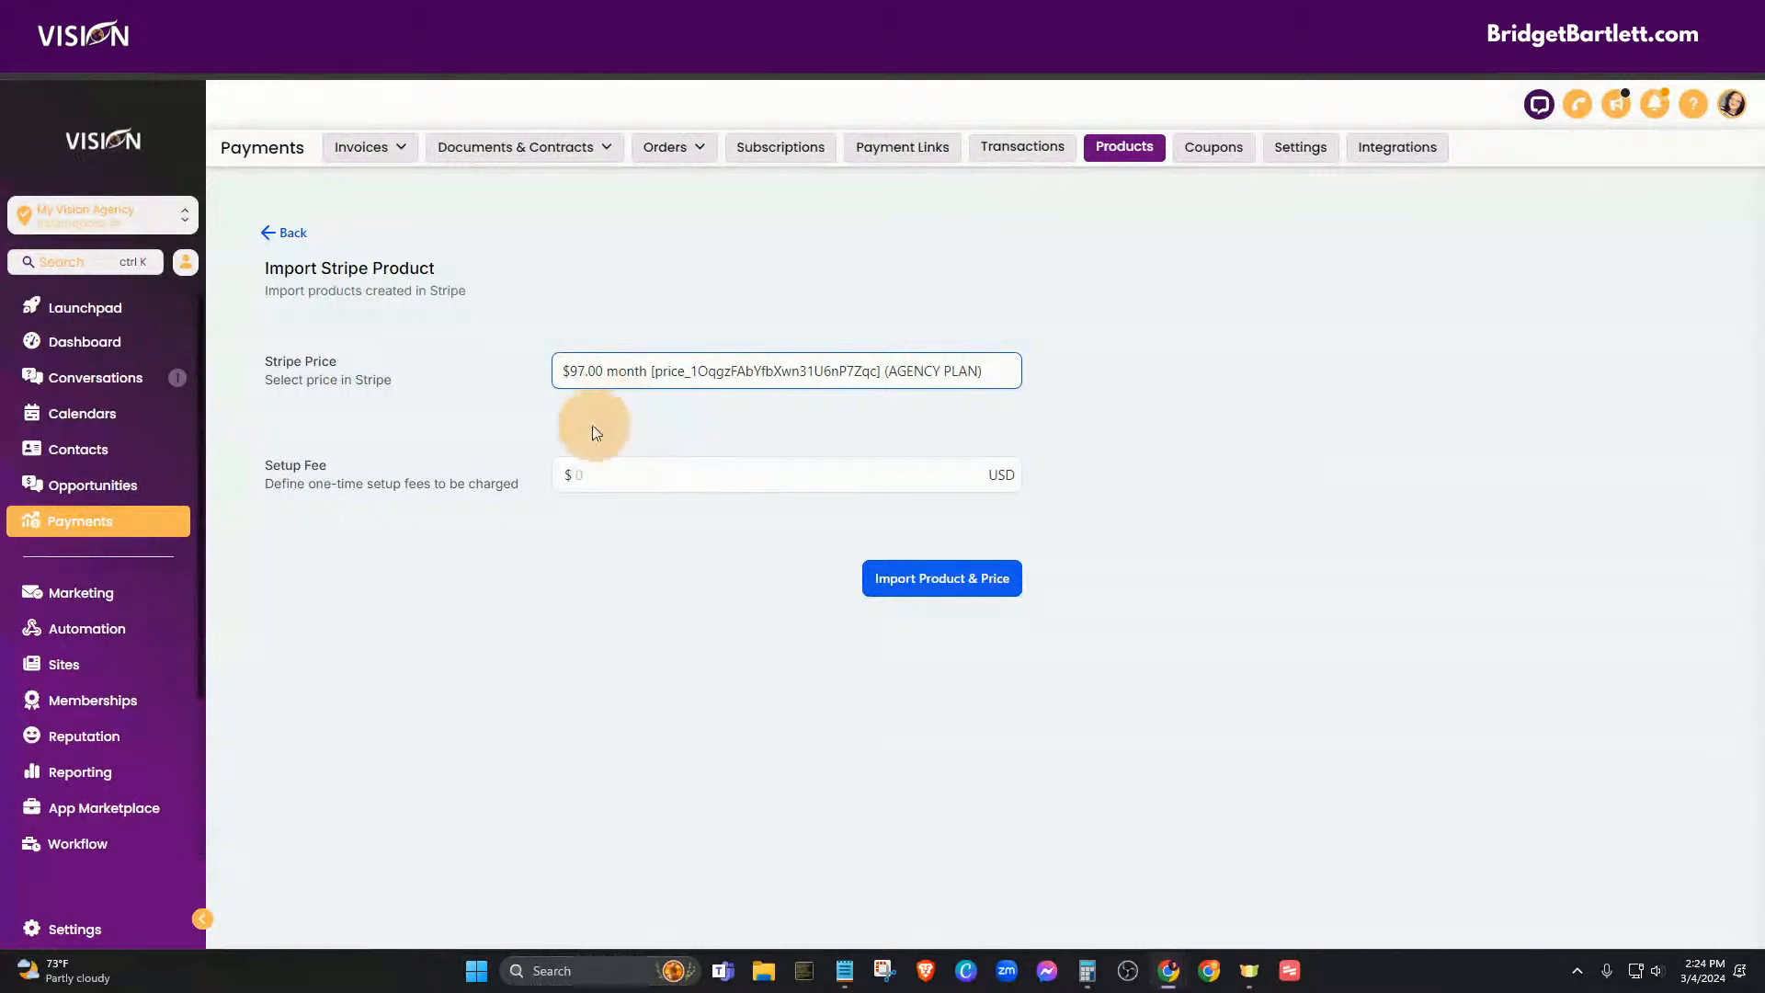
{"action": "left_click", "coordinate": [589, 465]}
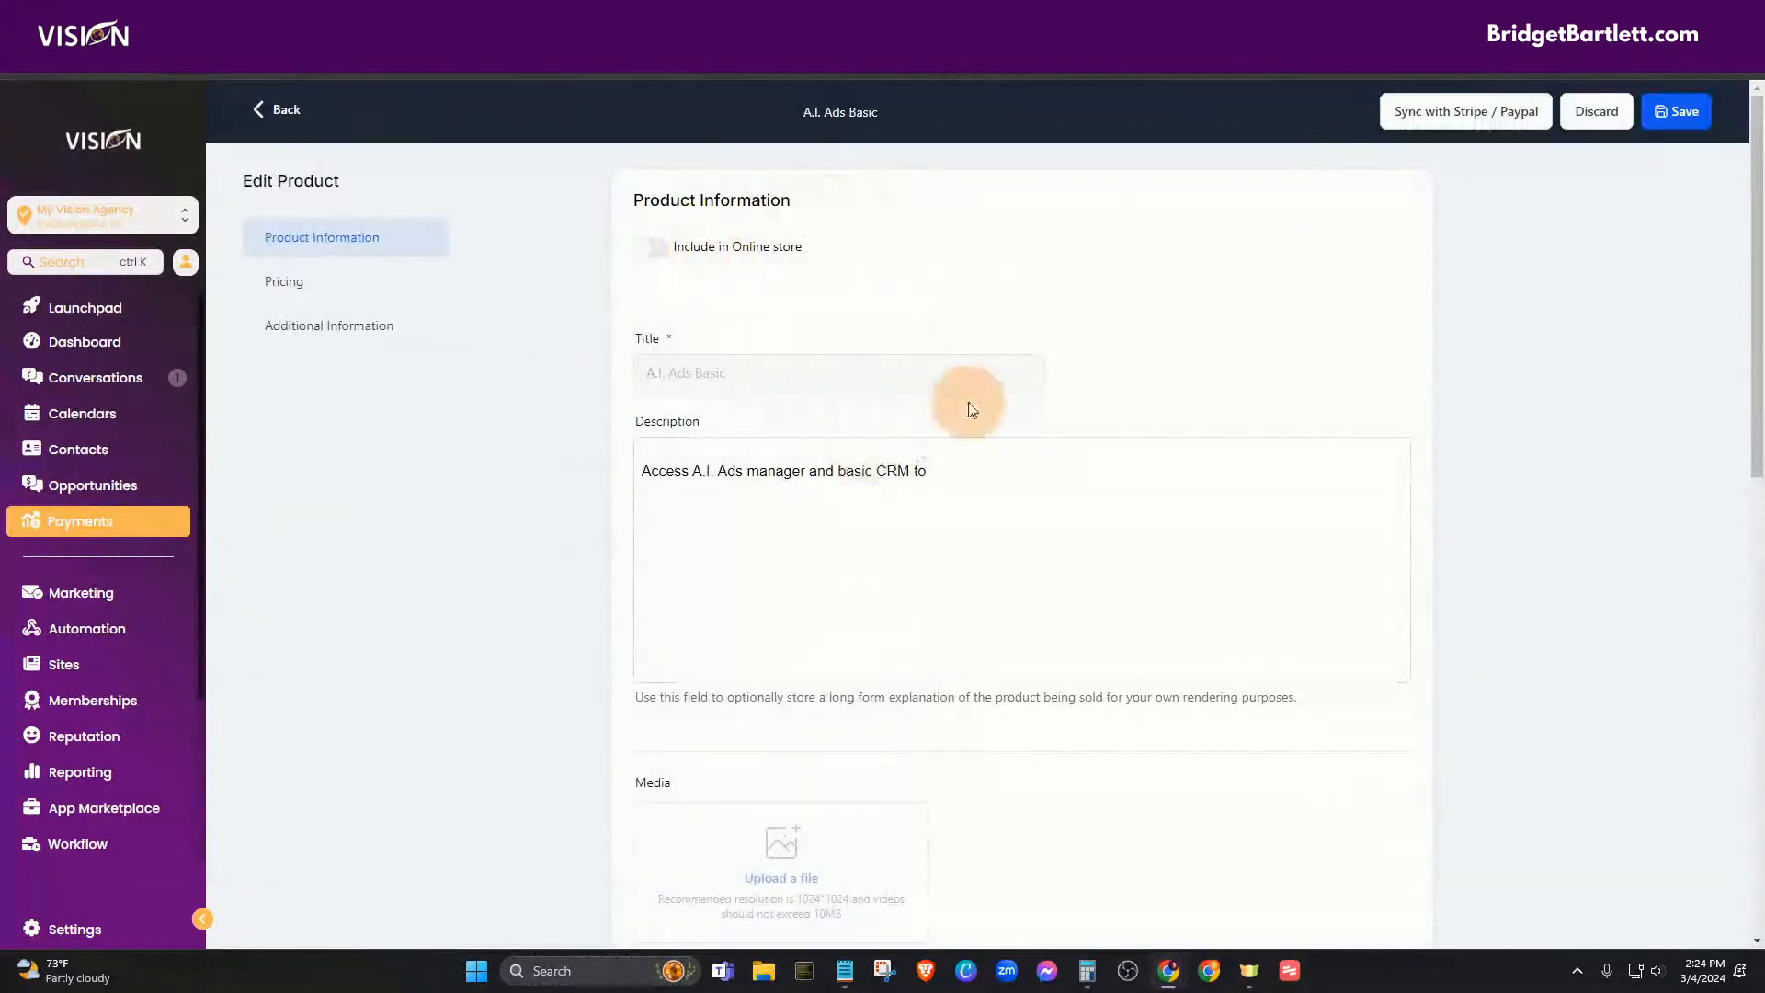
- Sync the A.I. Ads Basic product with Stripe / Paypal and go back to the Products list
{"action": "scroll", "coordinate": [1002, 527], "scroll_direction": "down", "scroll_amount": 2}
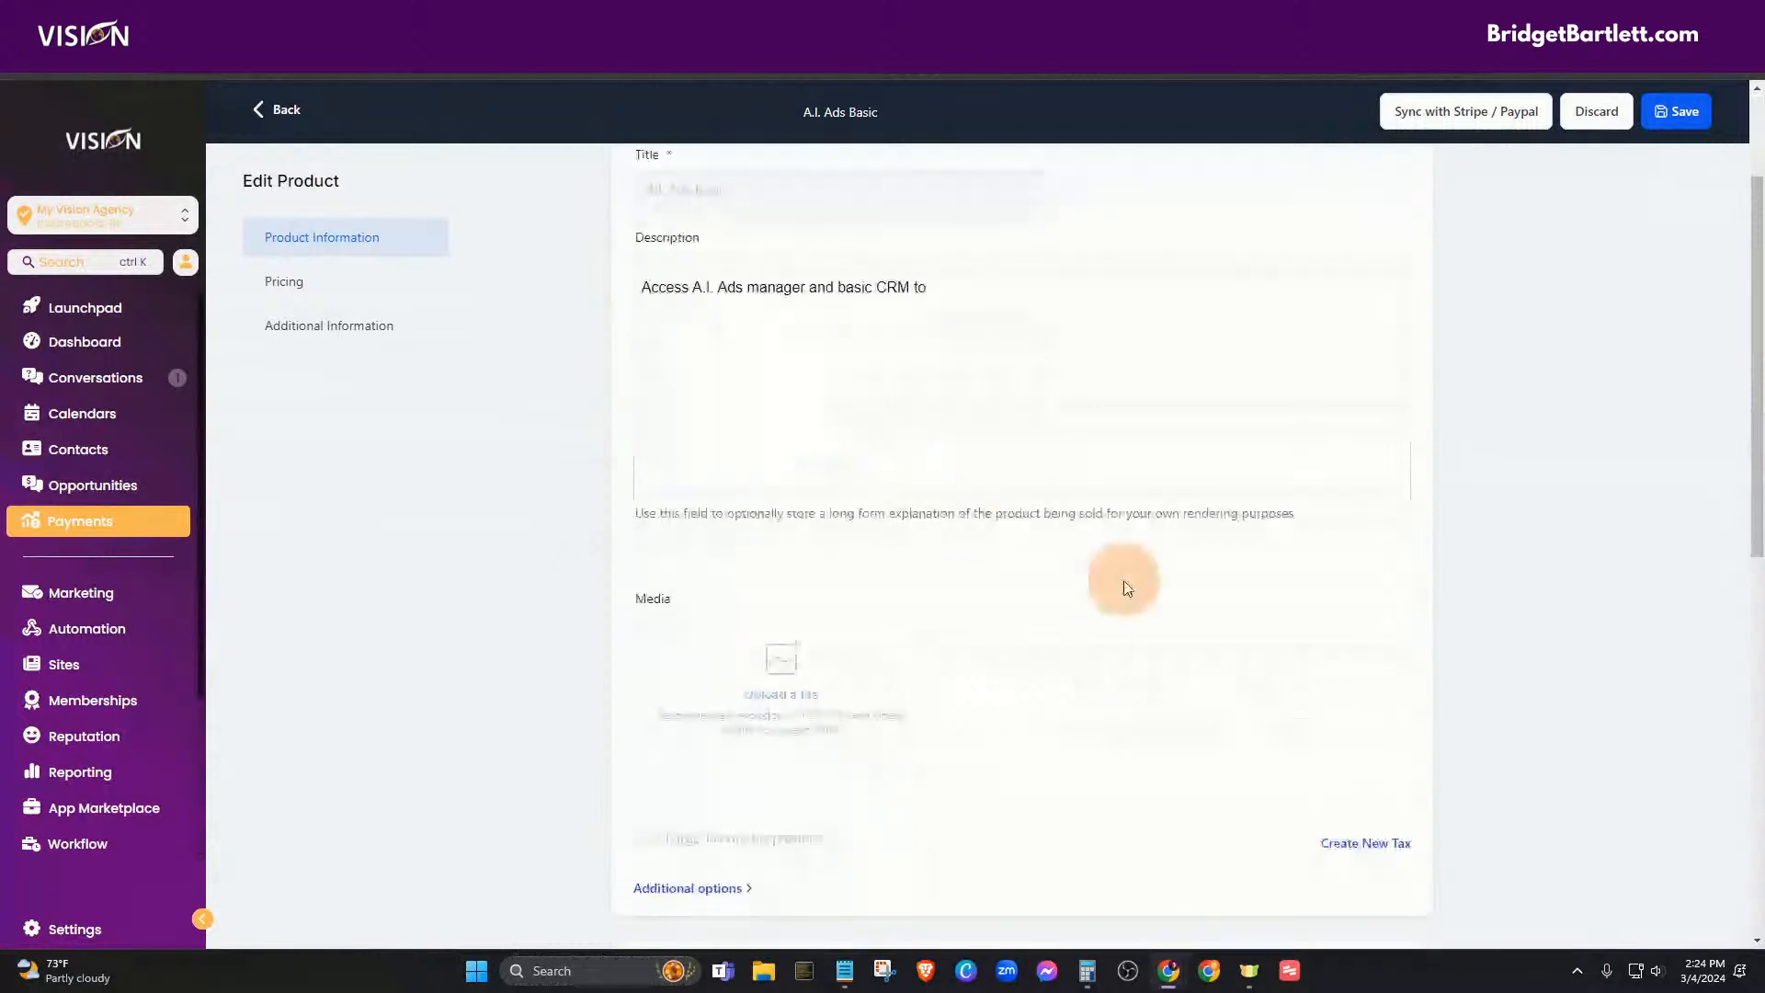
{"action": "scroll", "coordinate": [1039, 755], "scroll_direction": "down", "scroll_amount": 1}
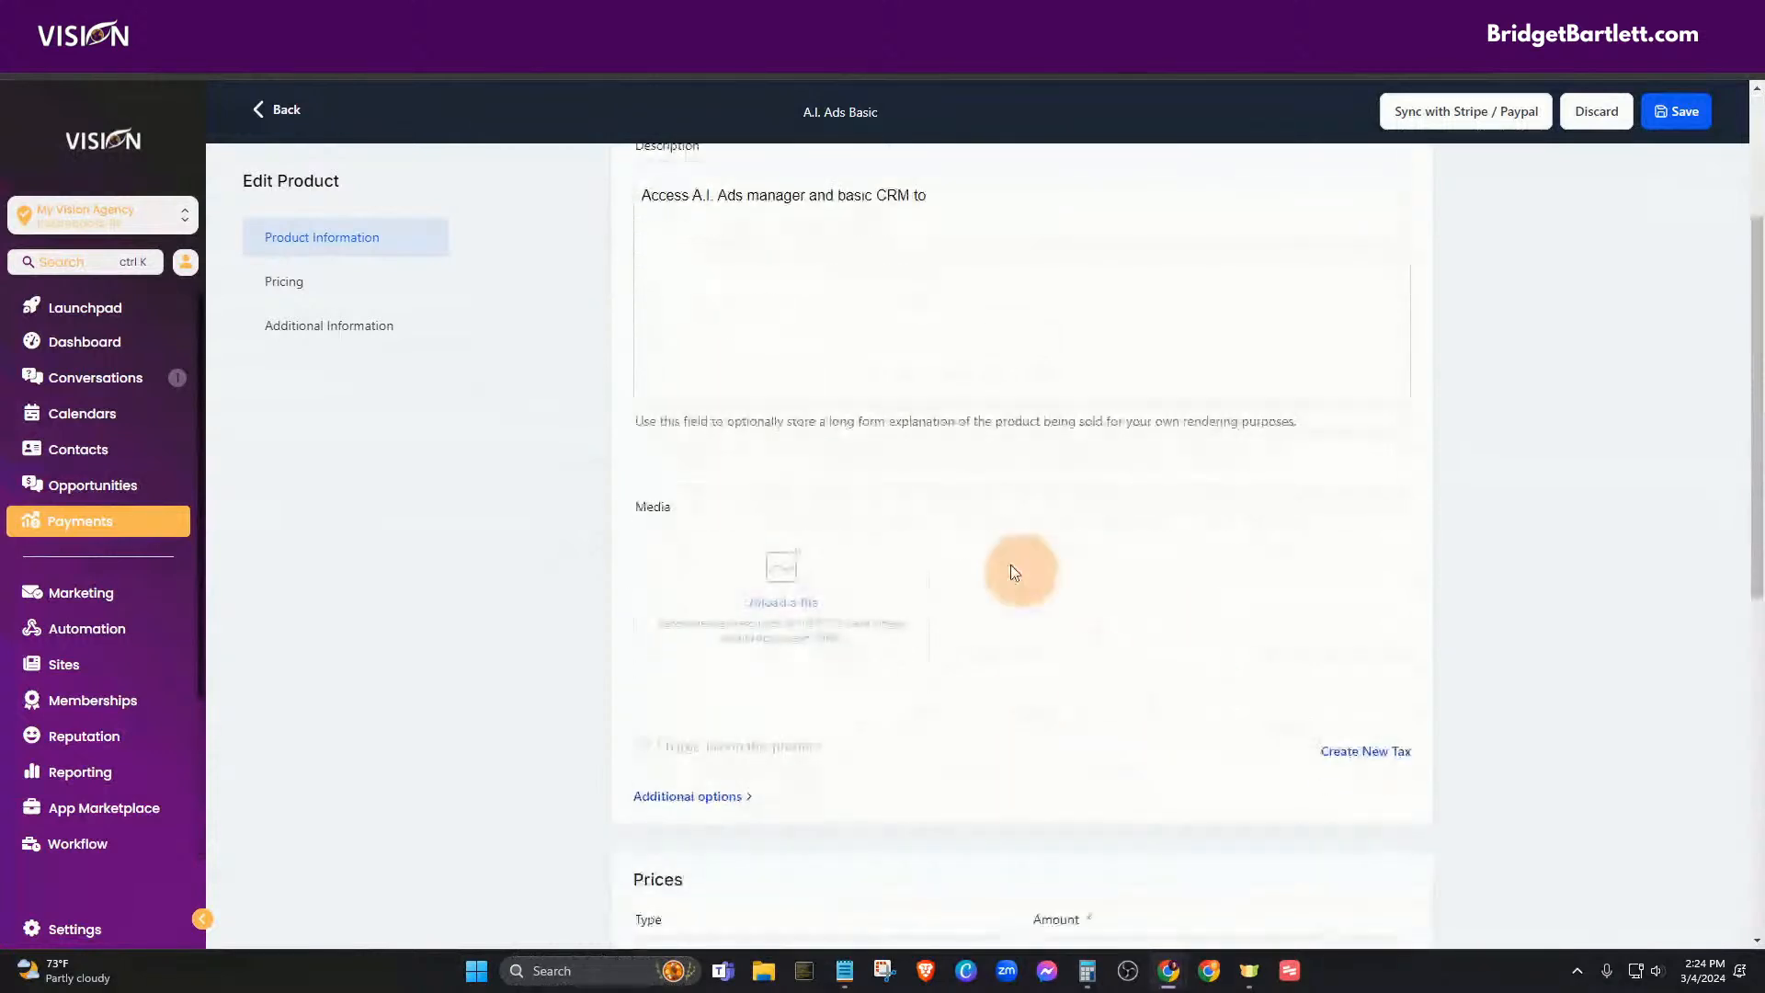
{"action": "scroll", "coordinate": [1051, 701], "scroll_direction": "down", "scroll_amount": 4}
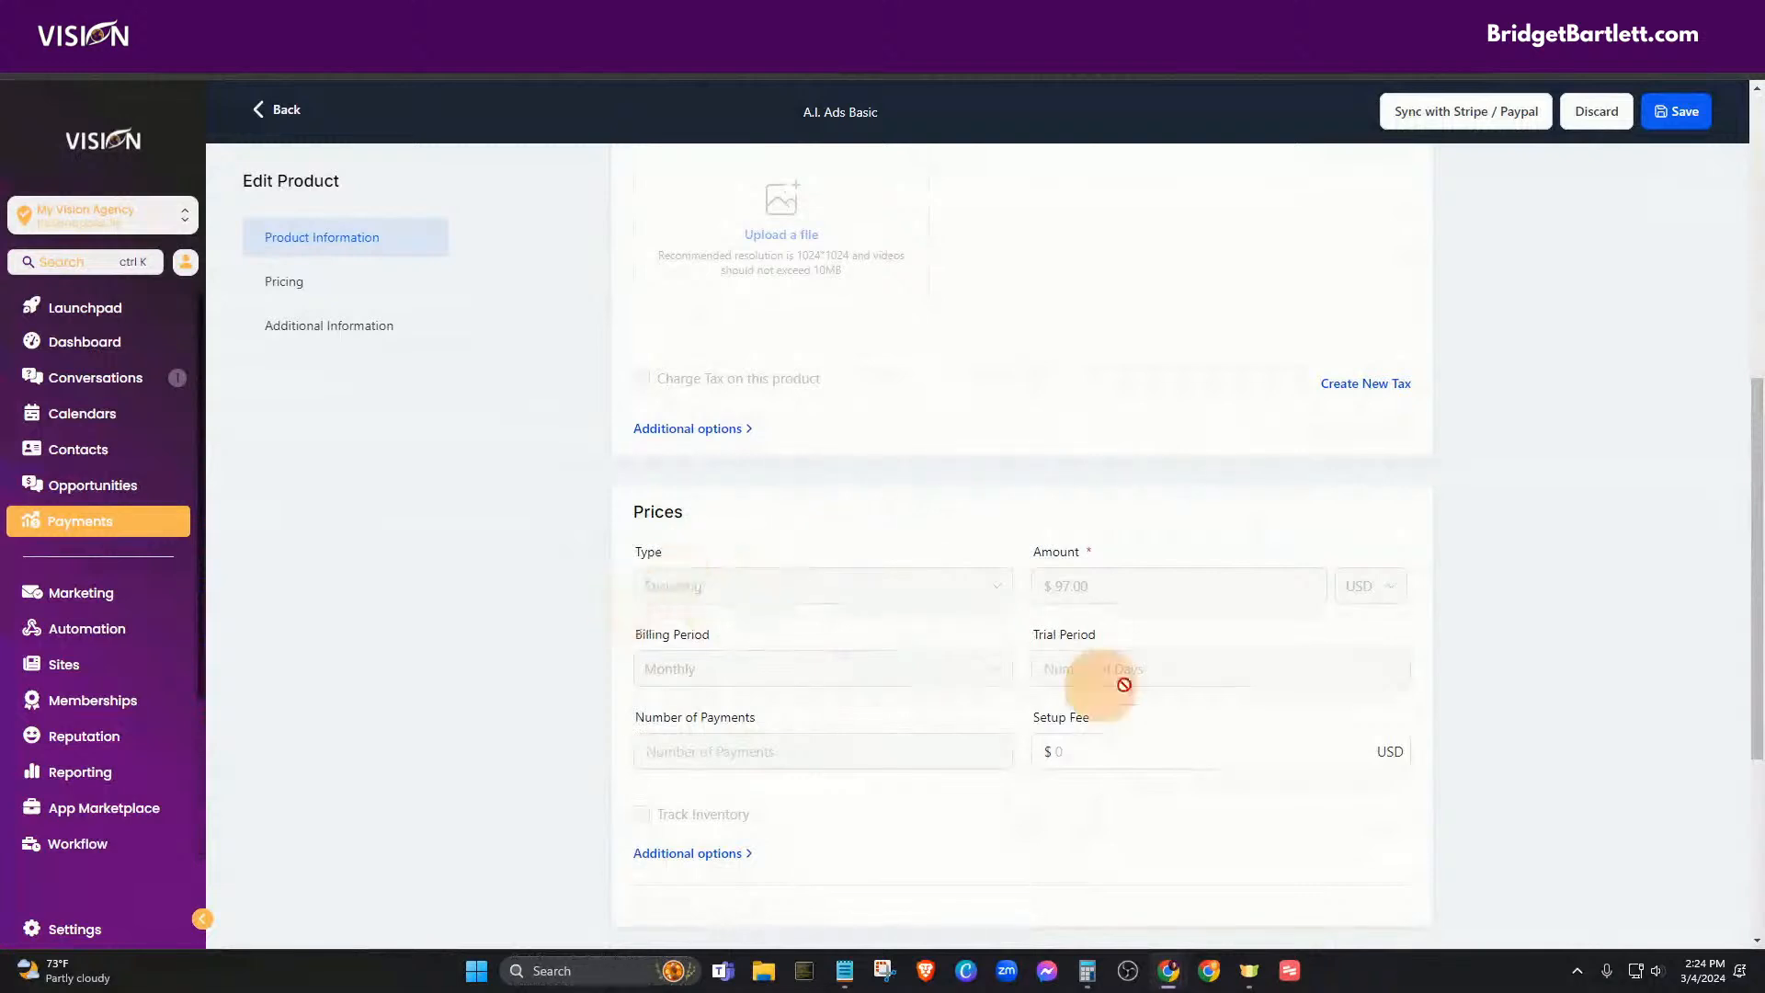
{"action": "scroll", "coordinate": [919, 827], "scroll_direction": "down", "scroll_amount": 3}
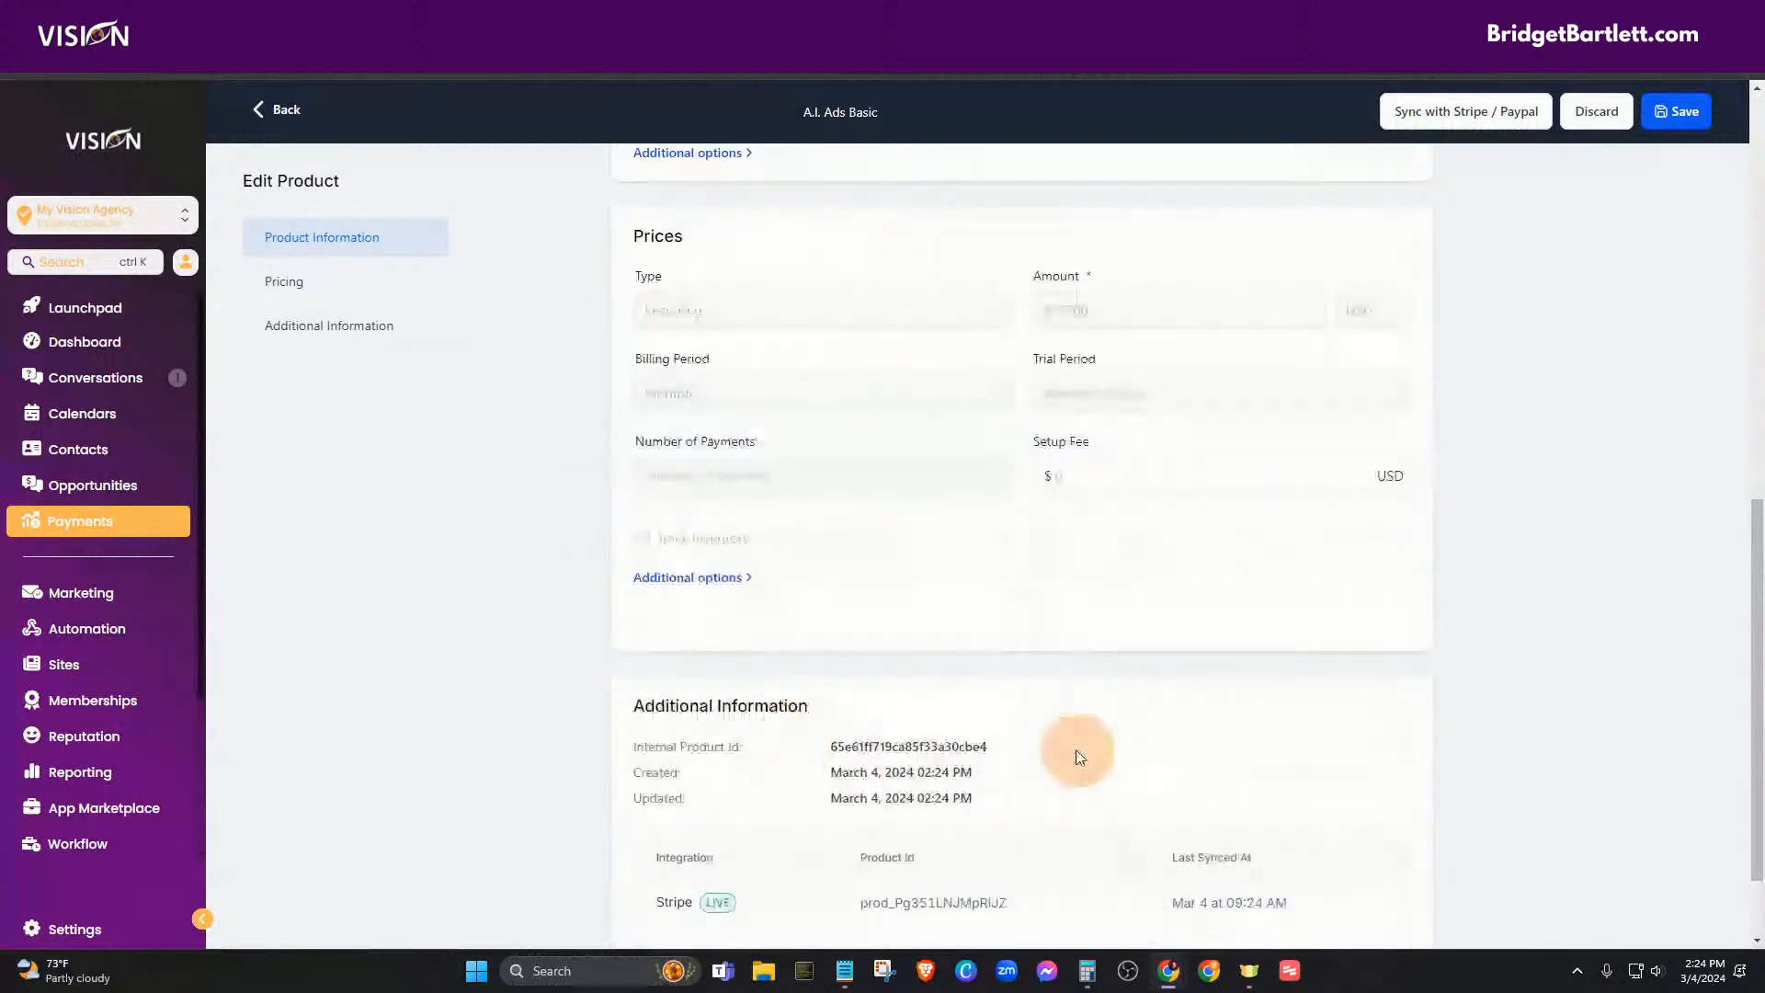
{"action": "scroll", "coordinate": [1022, 693], "scroll_direction": "up", "scroll_amount": 6}
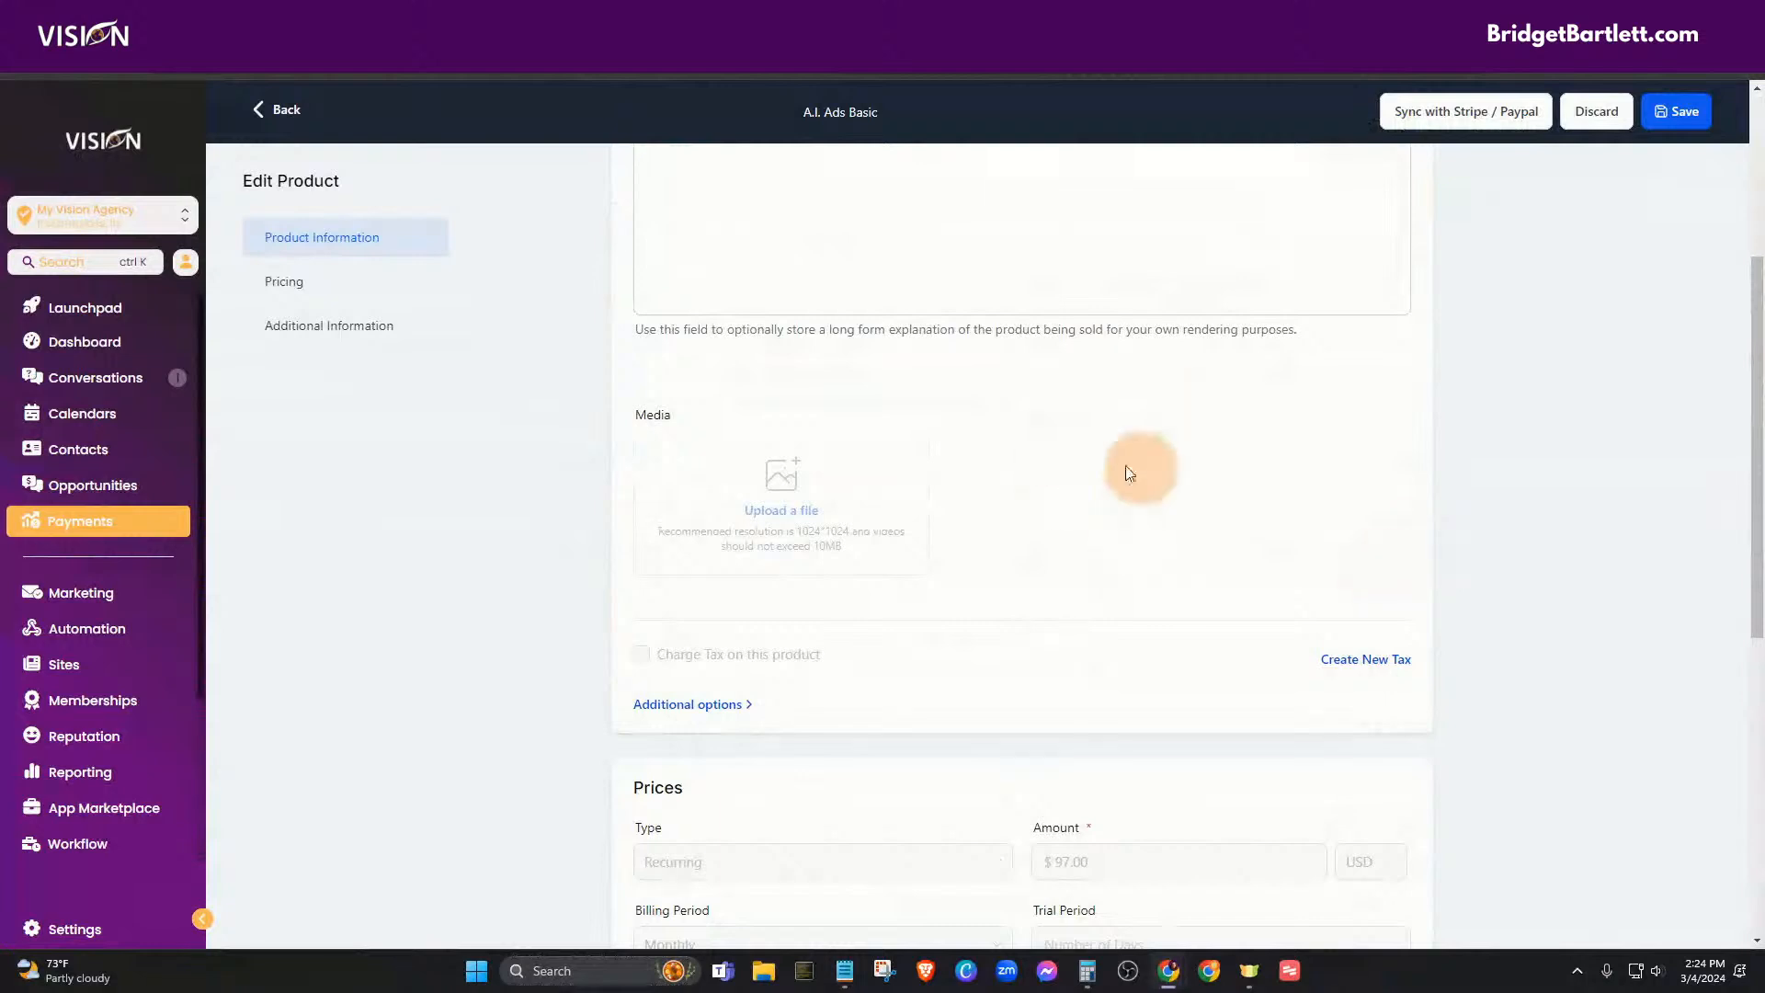
{"action": "left_click", "coordinate": [1461, 119]}
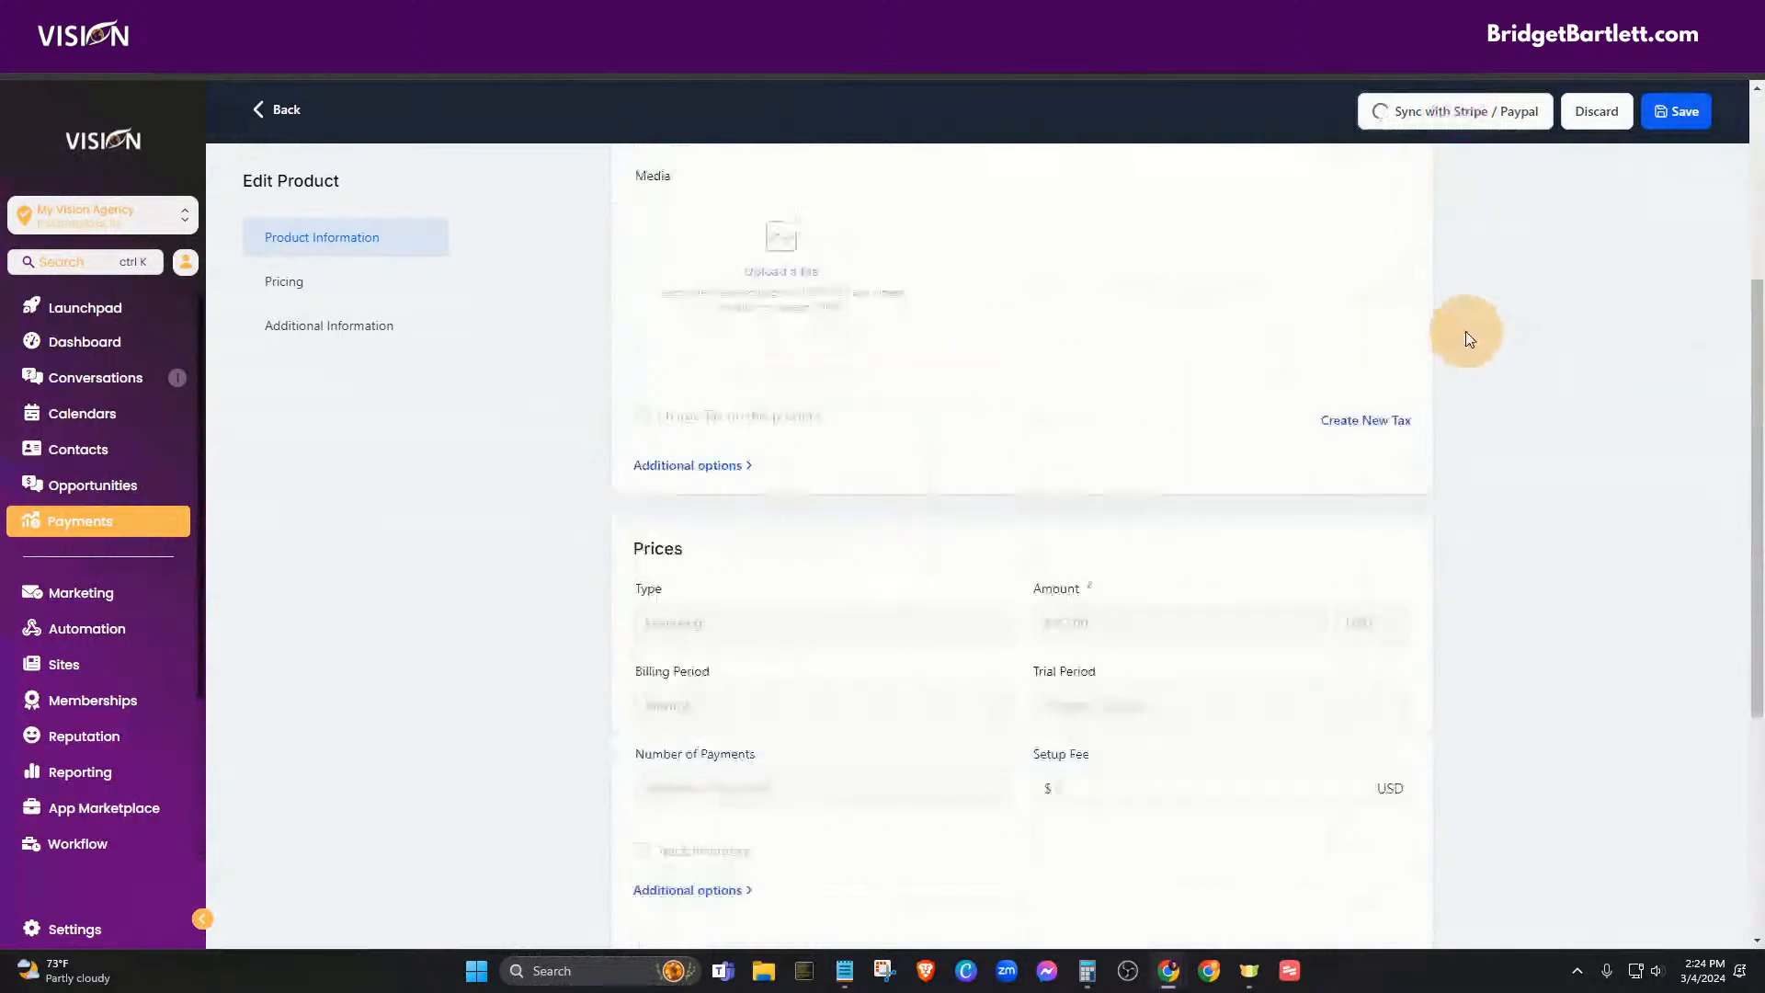
{"action": "left_click", "coordinate": [1671, 115]}
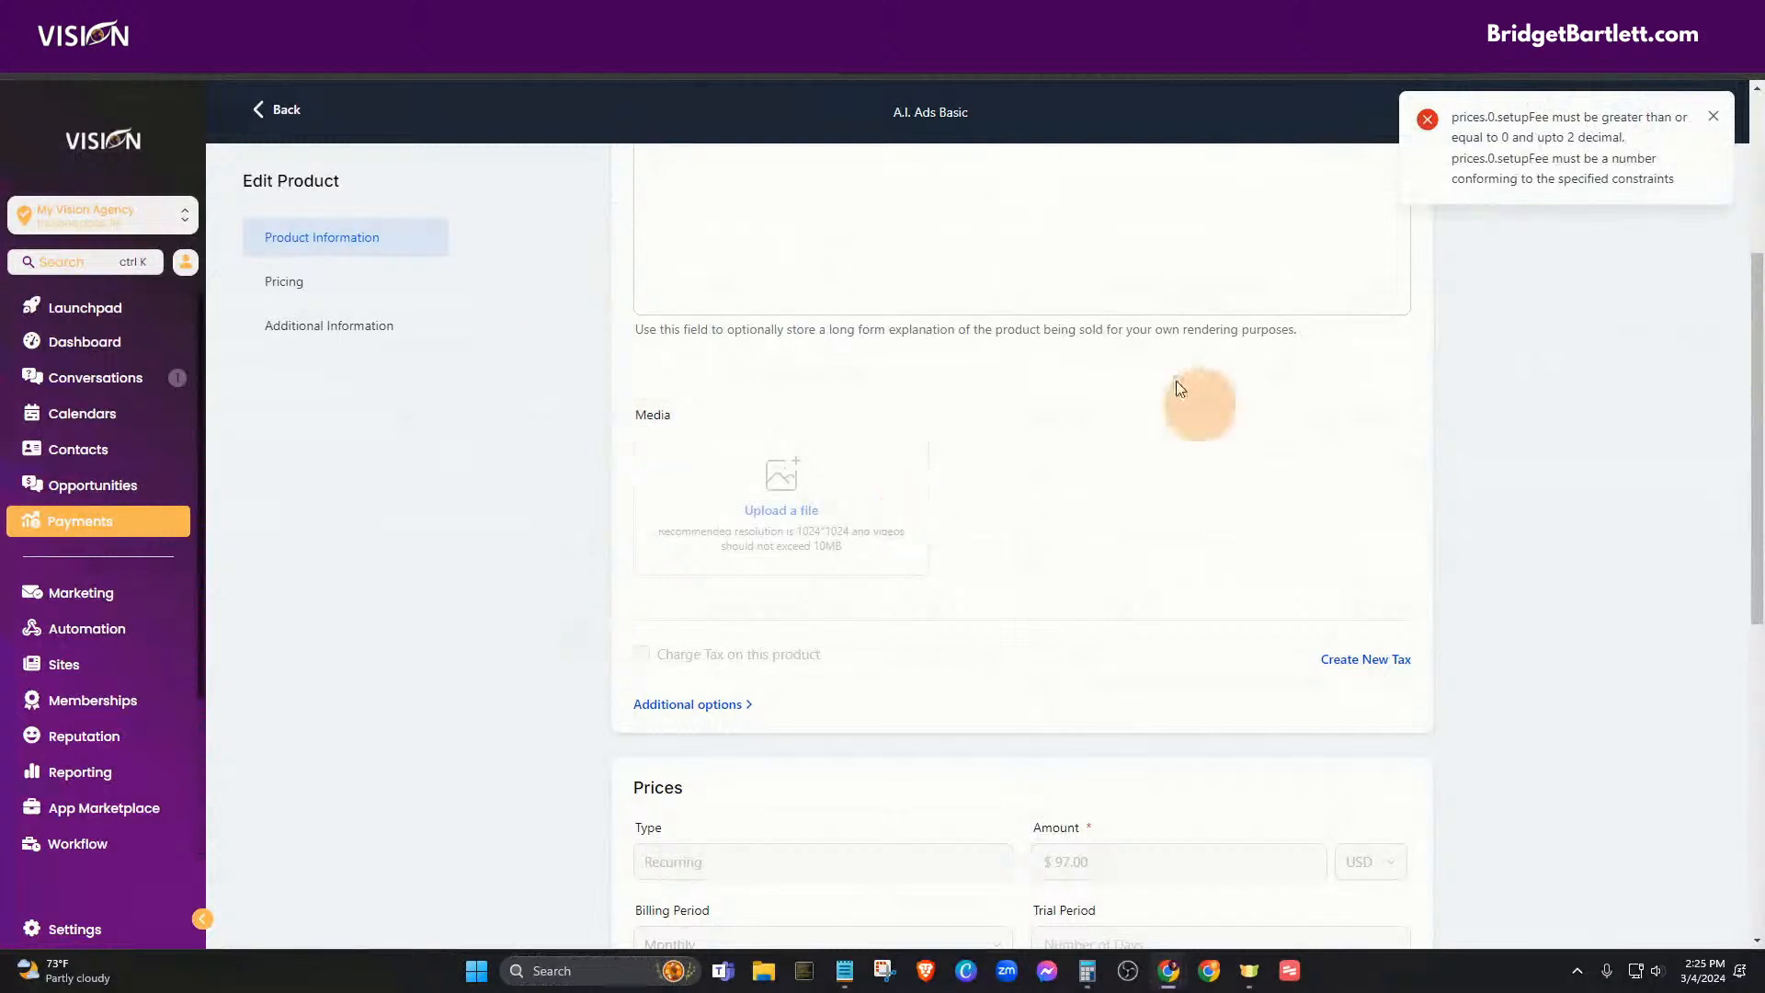
{"action": "scroll", "coordinate": [491, 368], "scroll_direction": "up", "scroll_amount": 5}
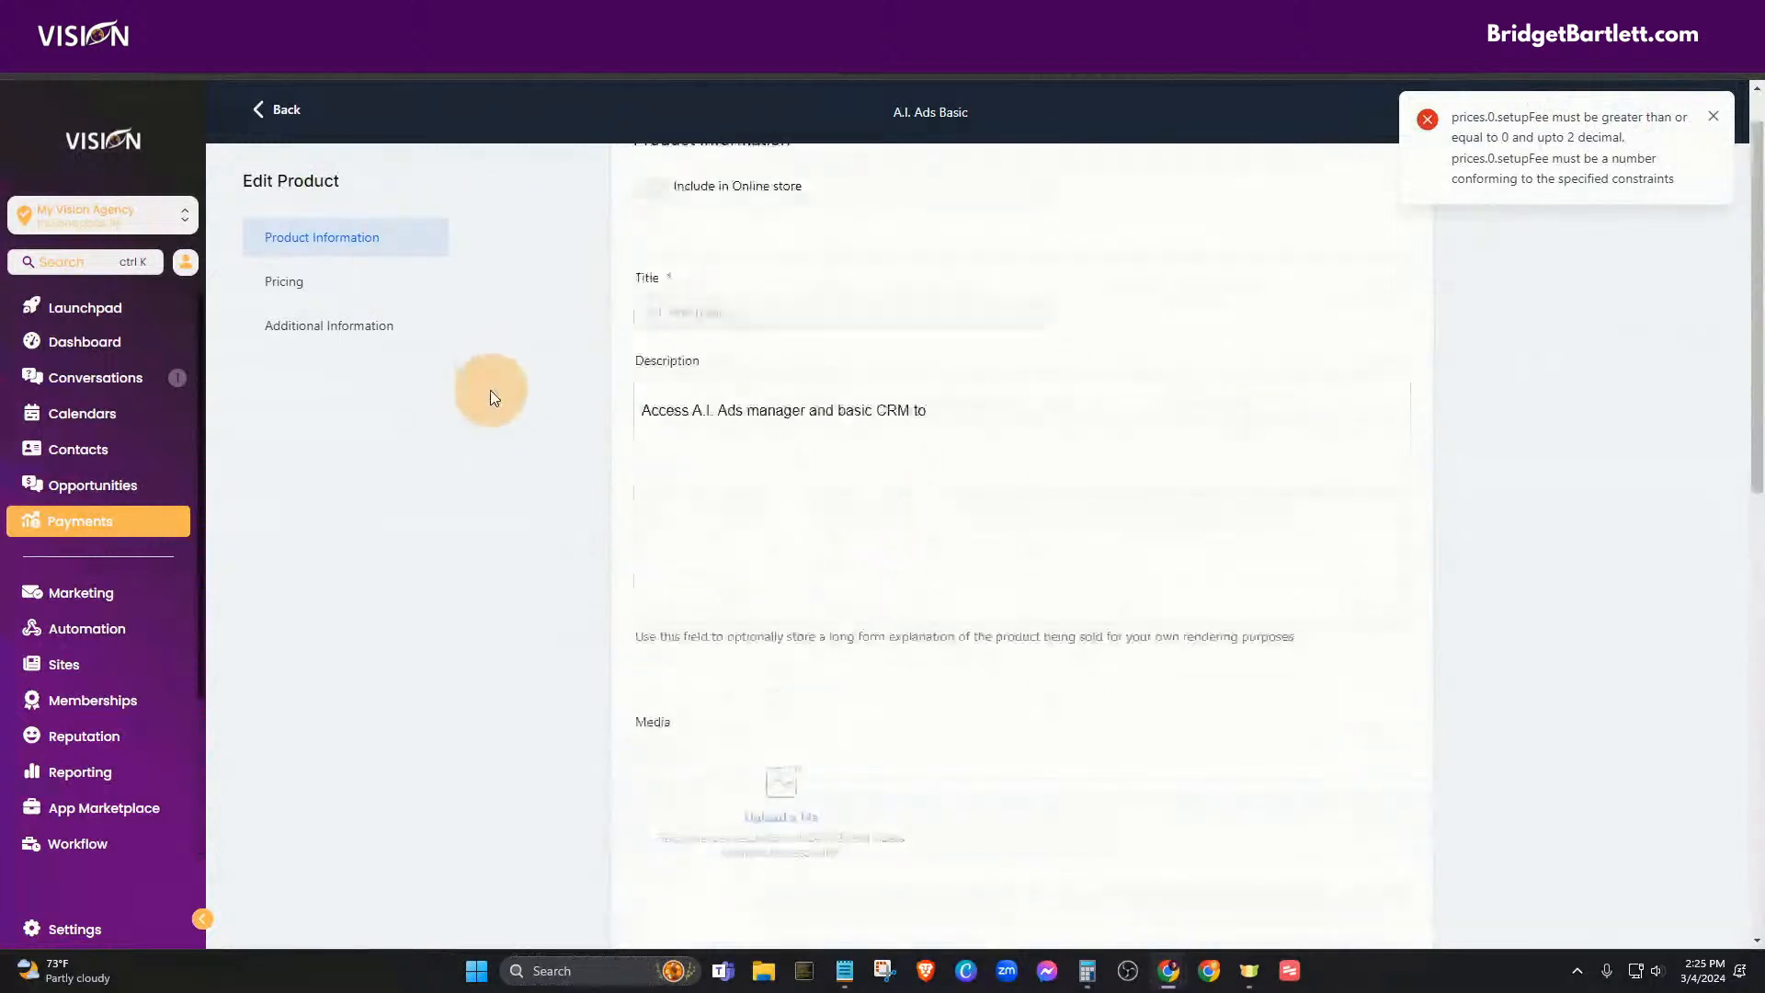
{"action": "left_click", "coordinate": [281, 108]}
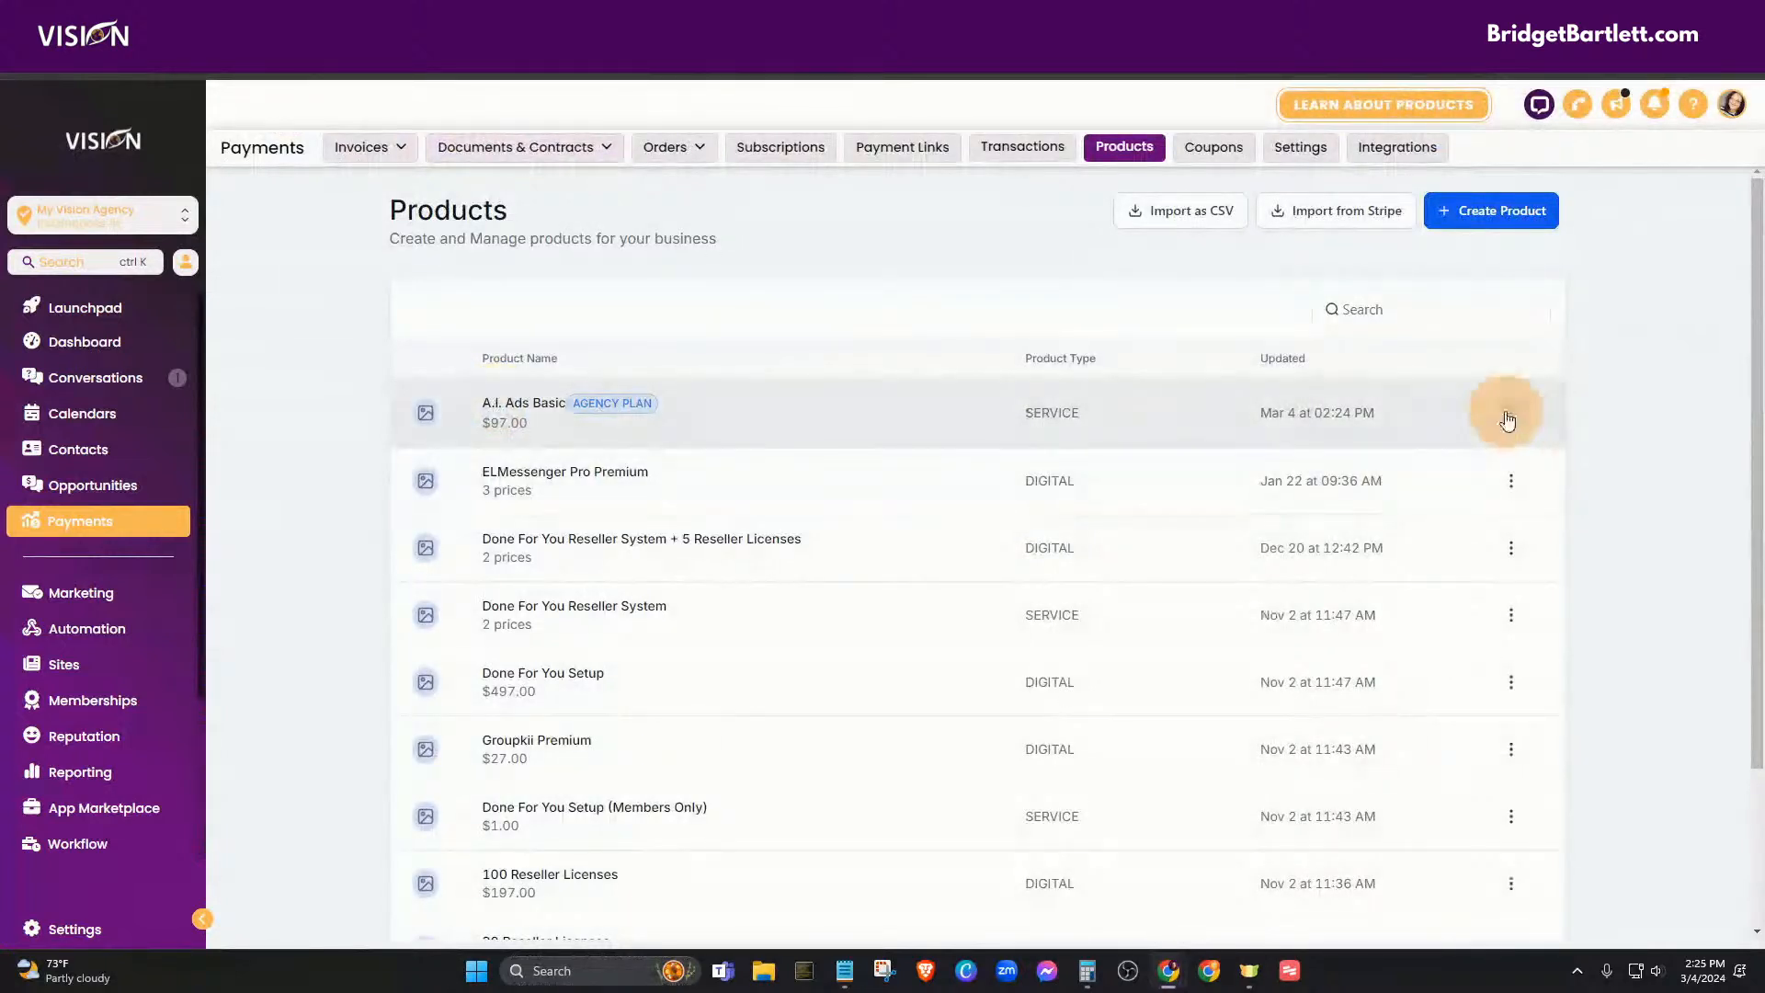
- Import from Stripe by pasting the yearly price ID and choosing the $970.00 year AGENCY PLAN price
{"action": "left_click", "coordinate": [1476, 213]}
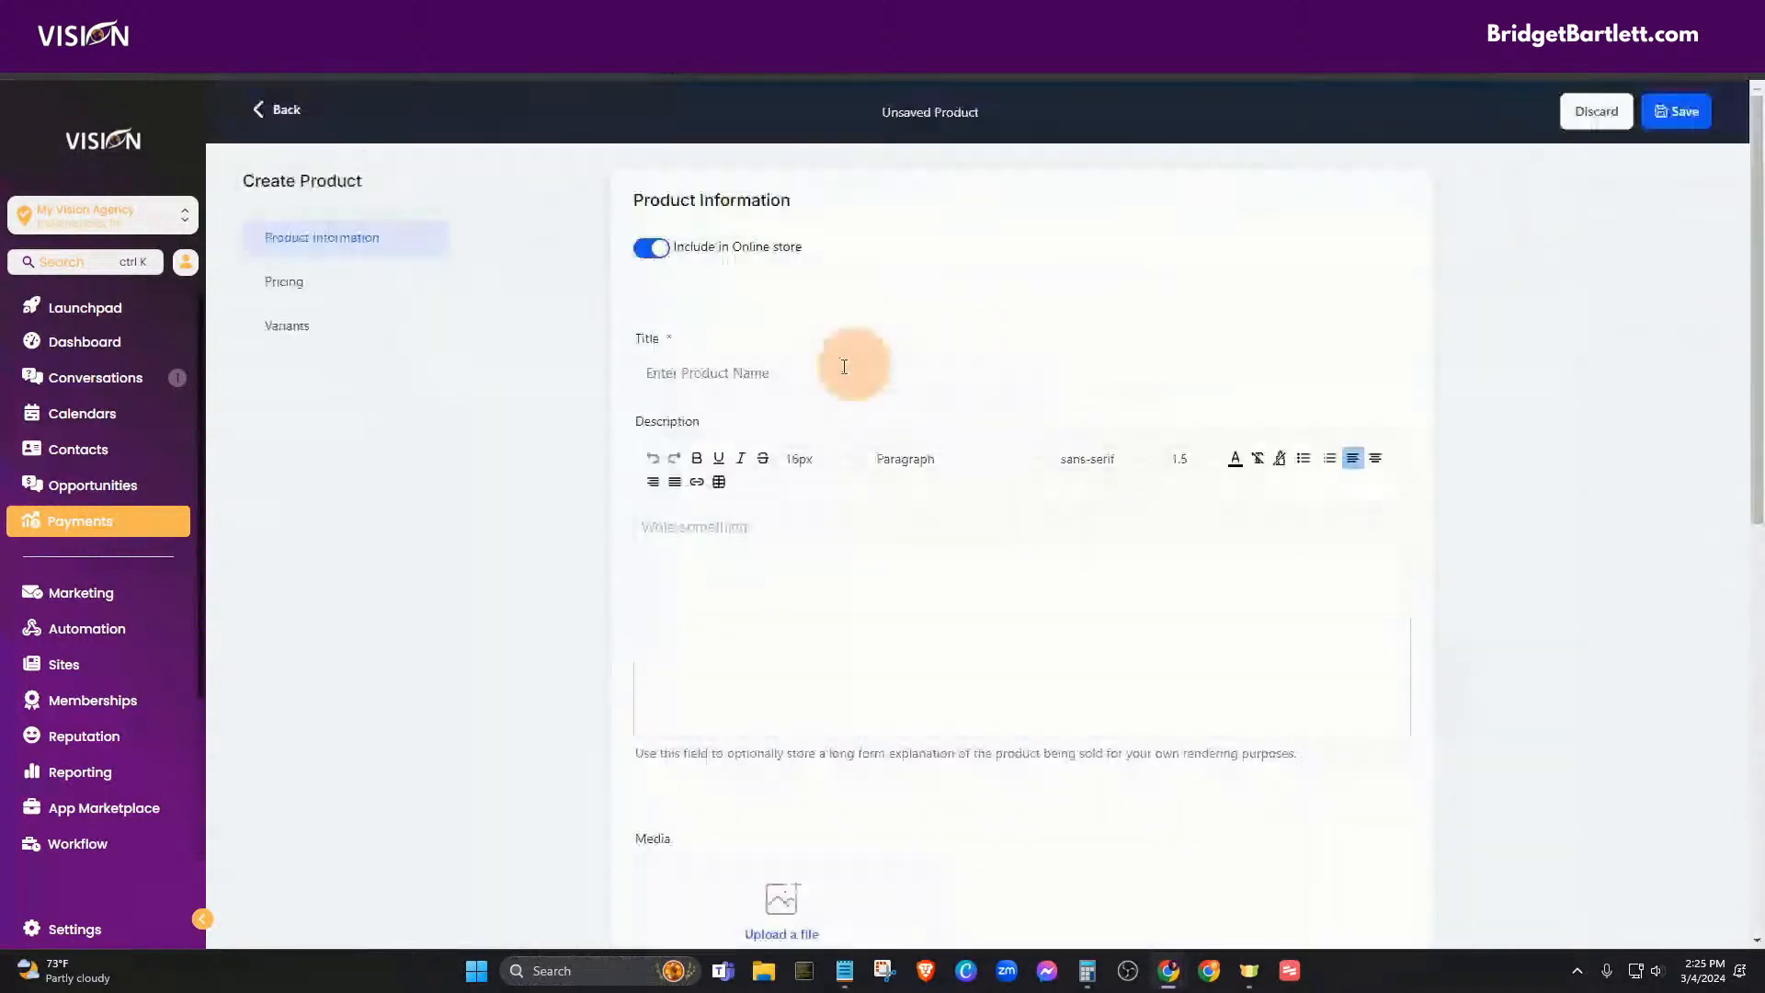
{"action": "left_click", "coordinate": [281, 108]}
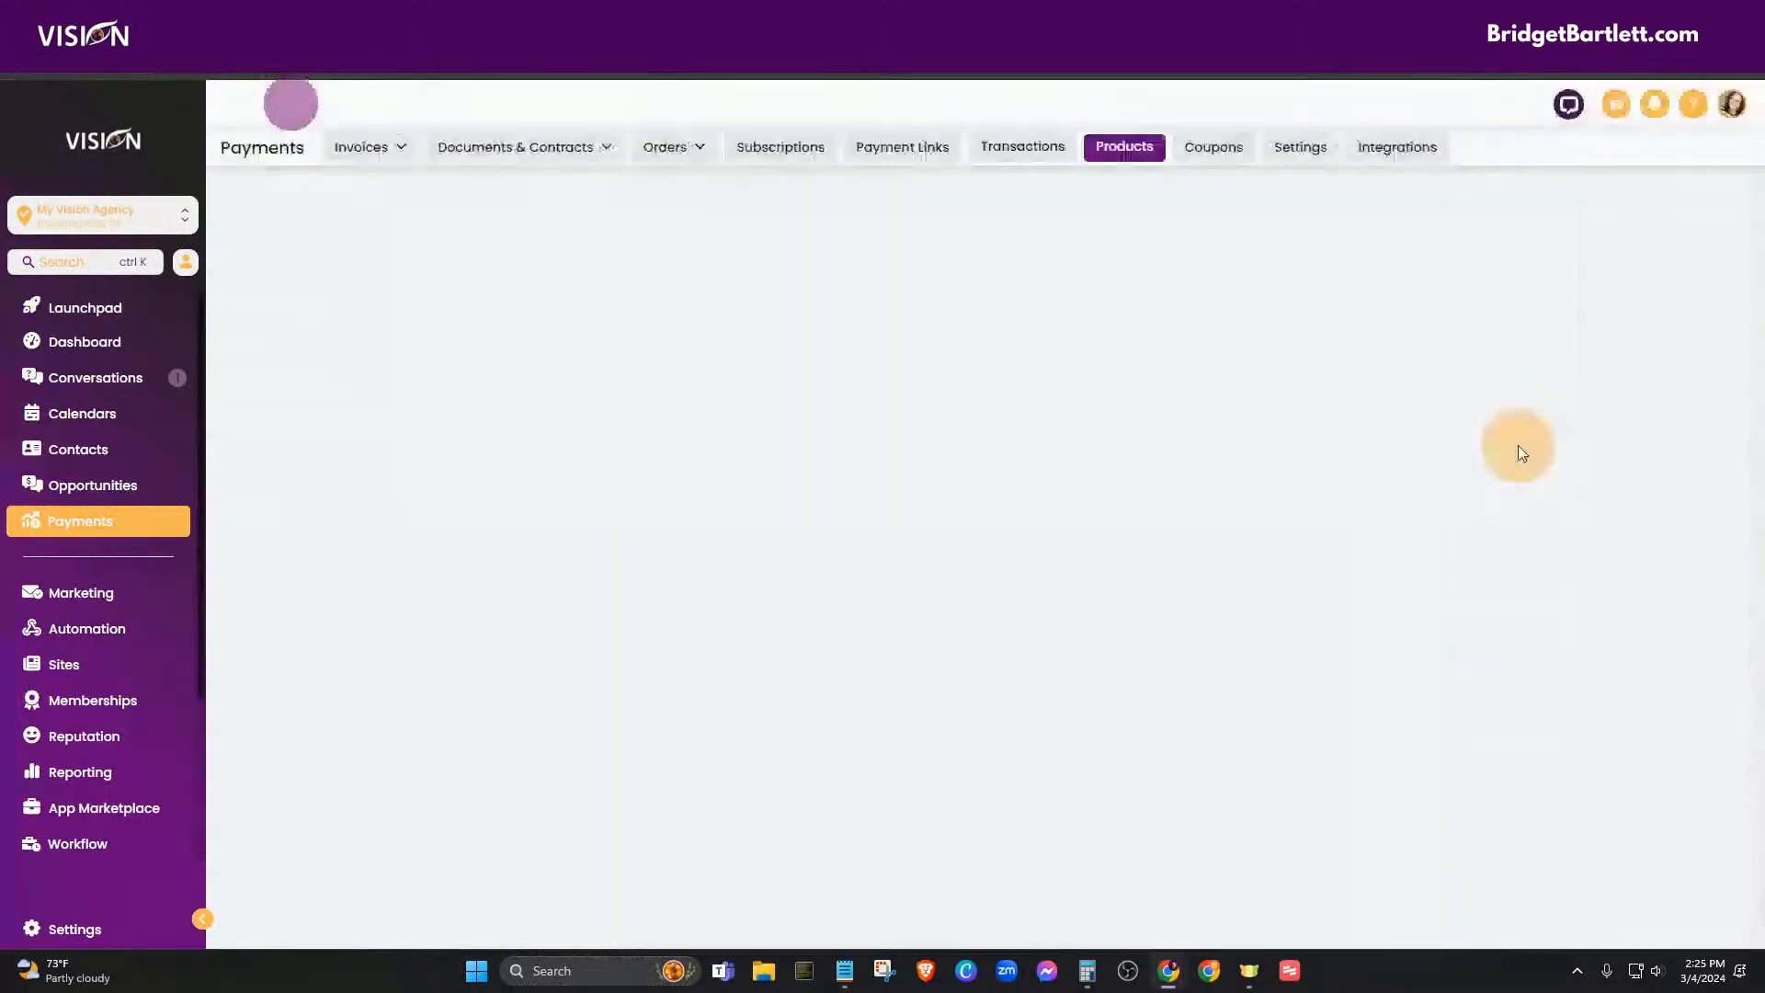
{"action": "left_click", "coordinate": [1327, 211]}
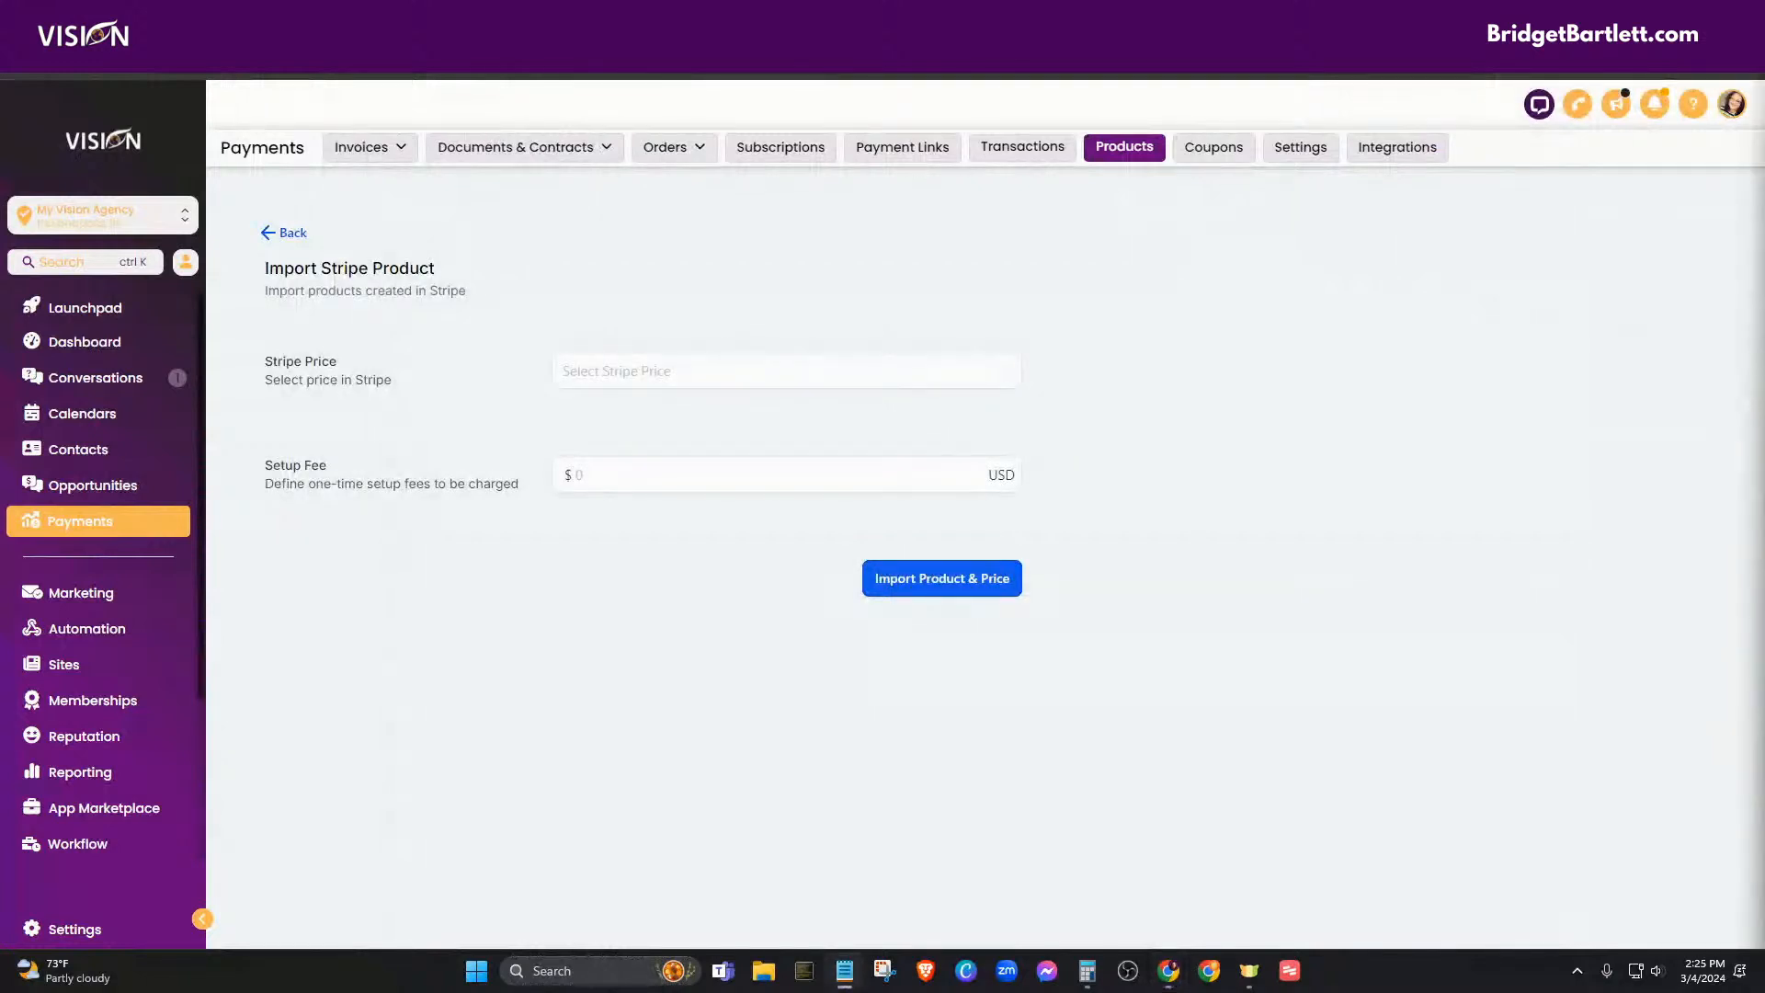
{"action": "left_click", "coordinate": [602, 368]}
{"action": "type", "text": "price_1OqgzFAbYfbXwn31DCmBbWu9"}
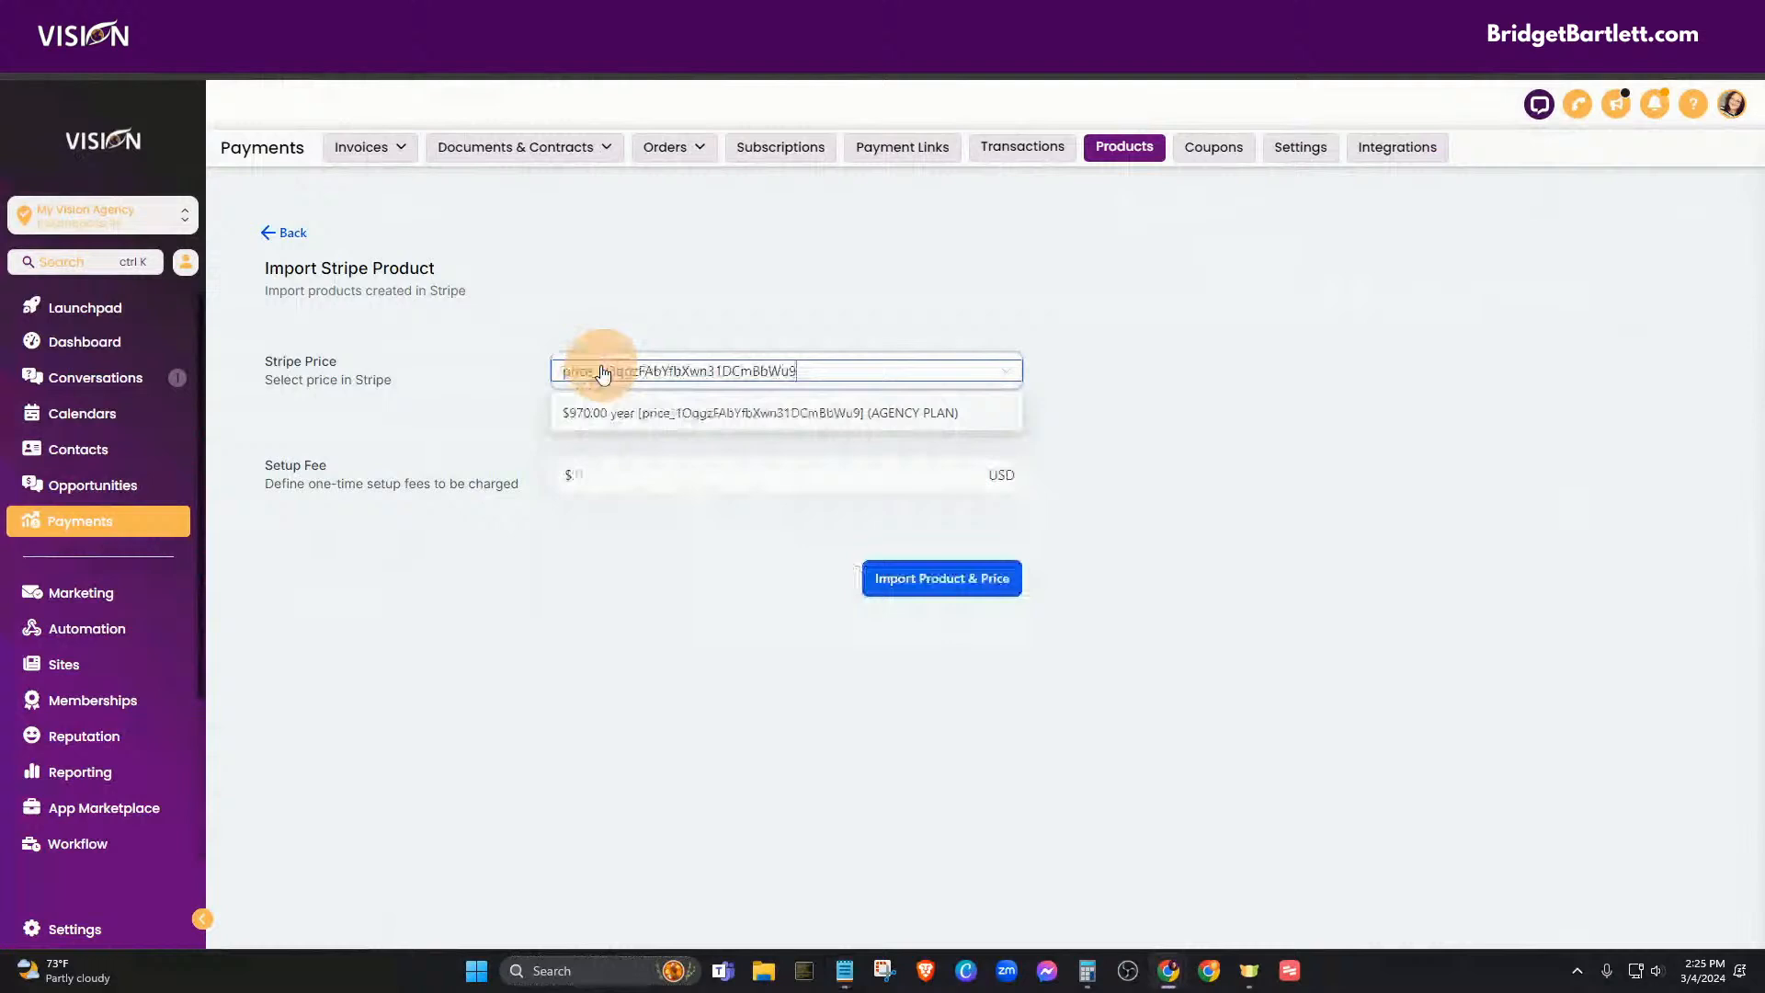
{"action": "left_click", "coordinate": [609, 414]}
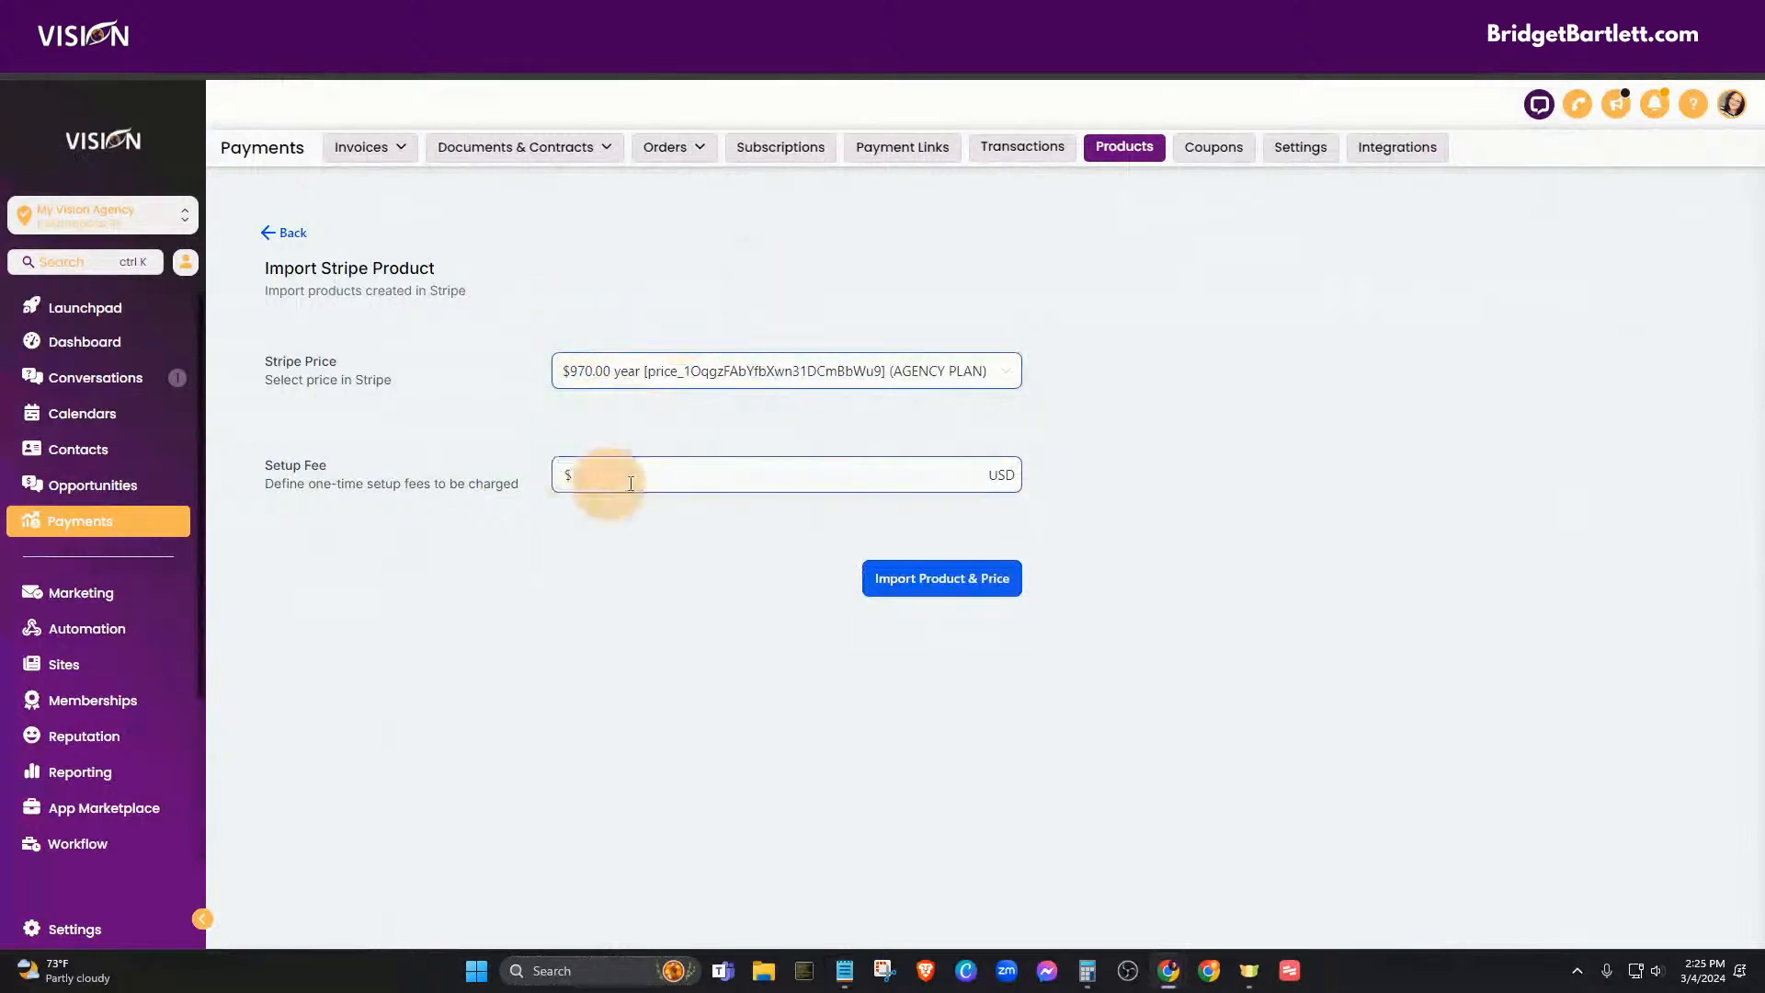
{"action": "left_click", "coordinate": [933, 578]}
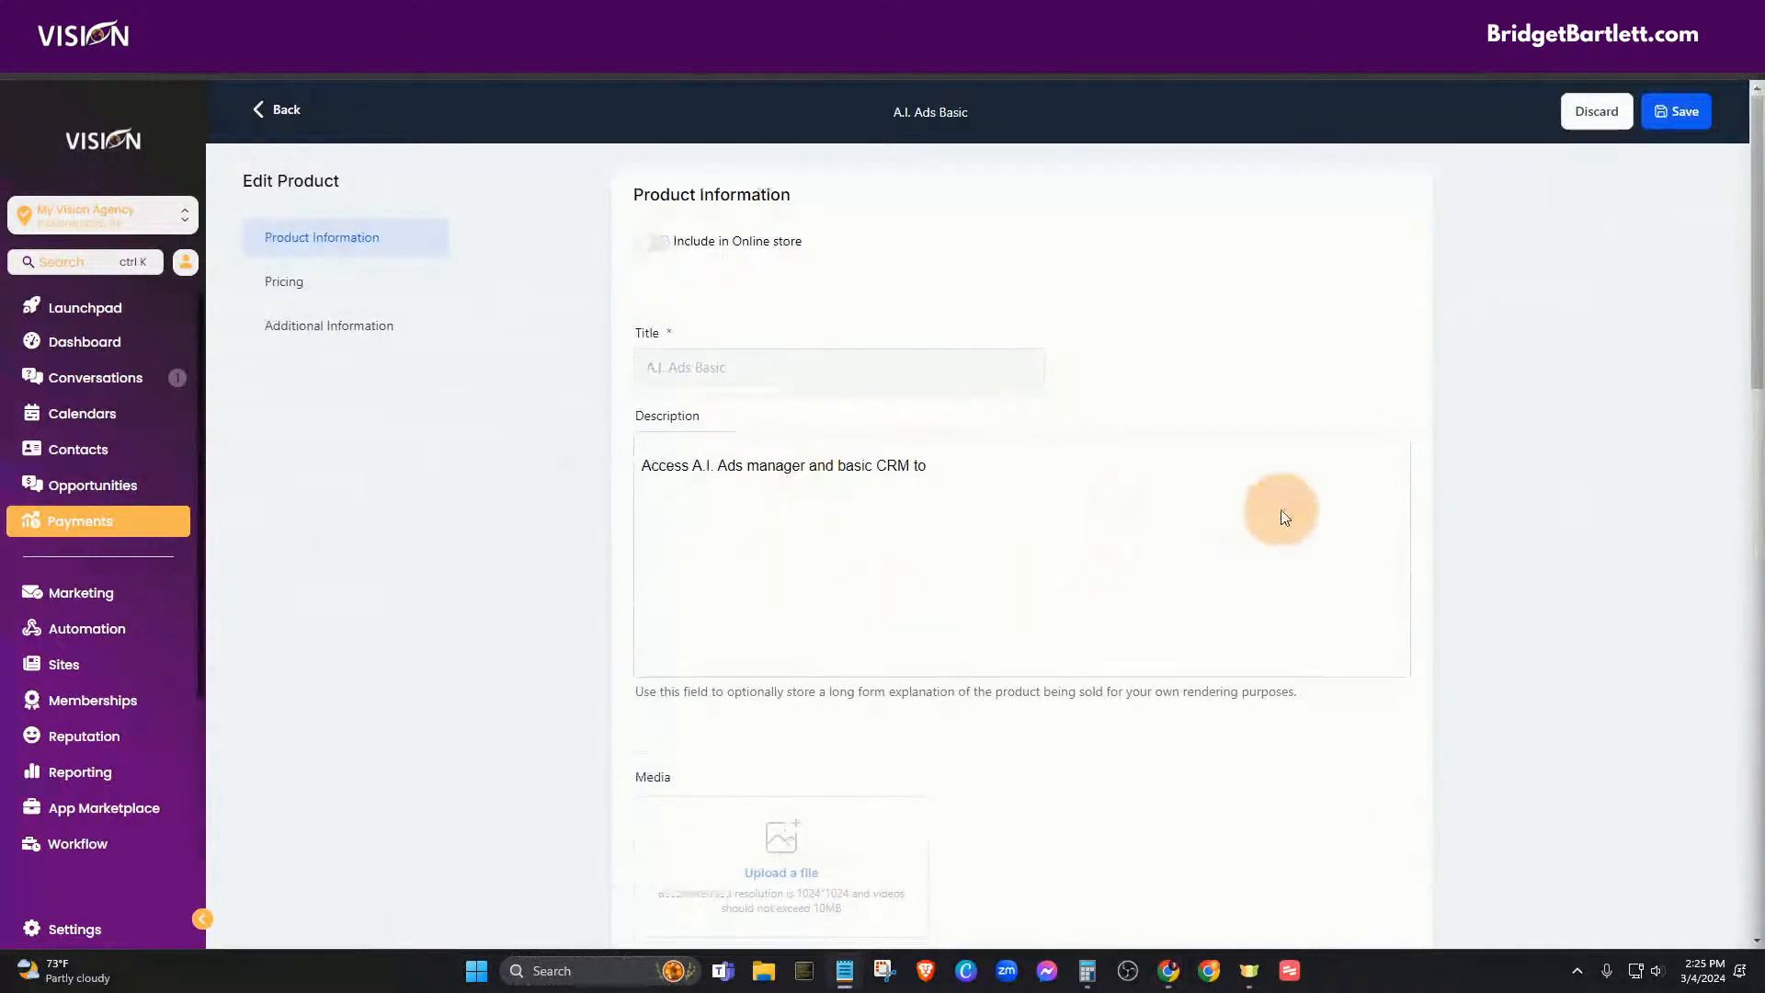
- Save A.I. Ads Basic with both prices, clearing the setup fee error, then return to Products
{"action": "scroll", "coordinate": [1280, 508], "scroll_direction": "down", "scroll_amount": 10}
{"action": "scroll", "coordinate": [978, 753], "scroll_direction": "down", "scroll_amount": 5}
{"action": "left_click", "coordinate": [1373, 899]}
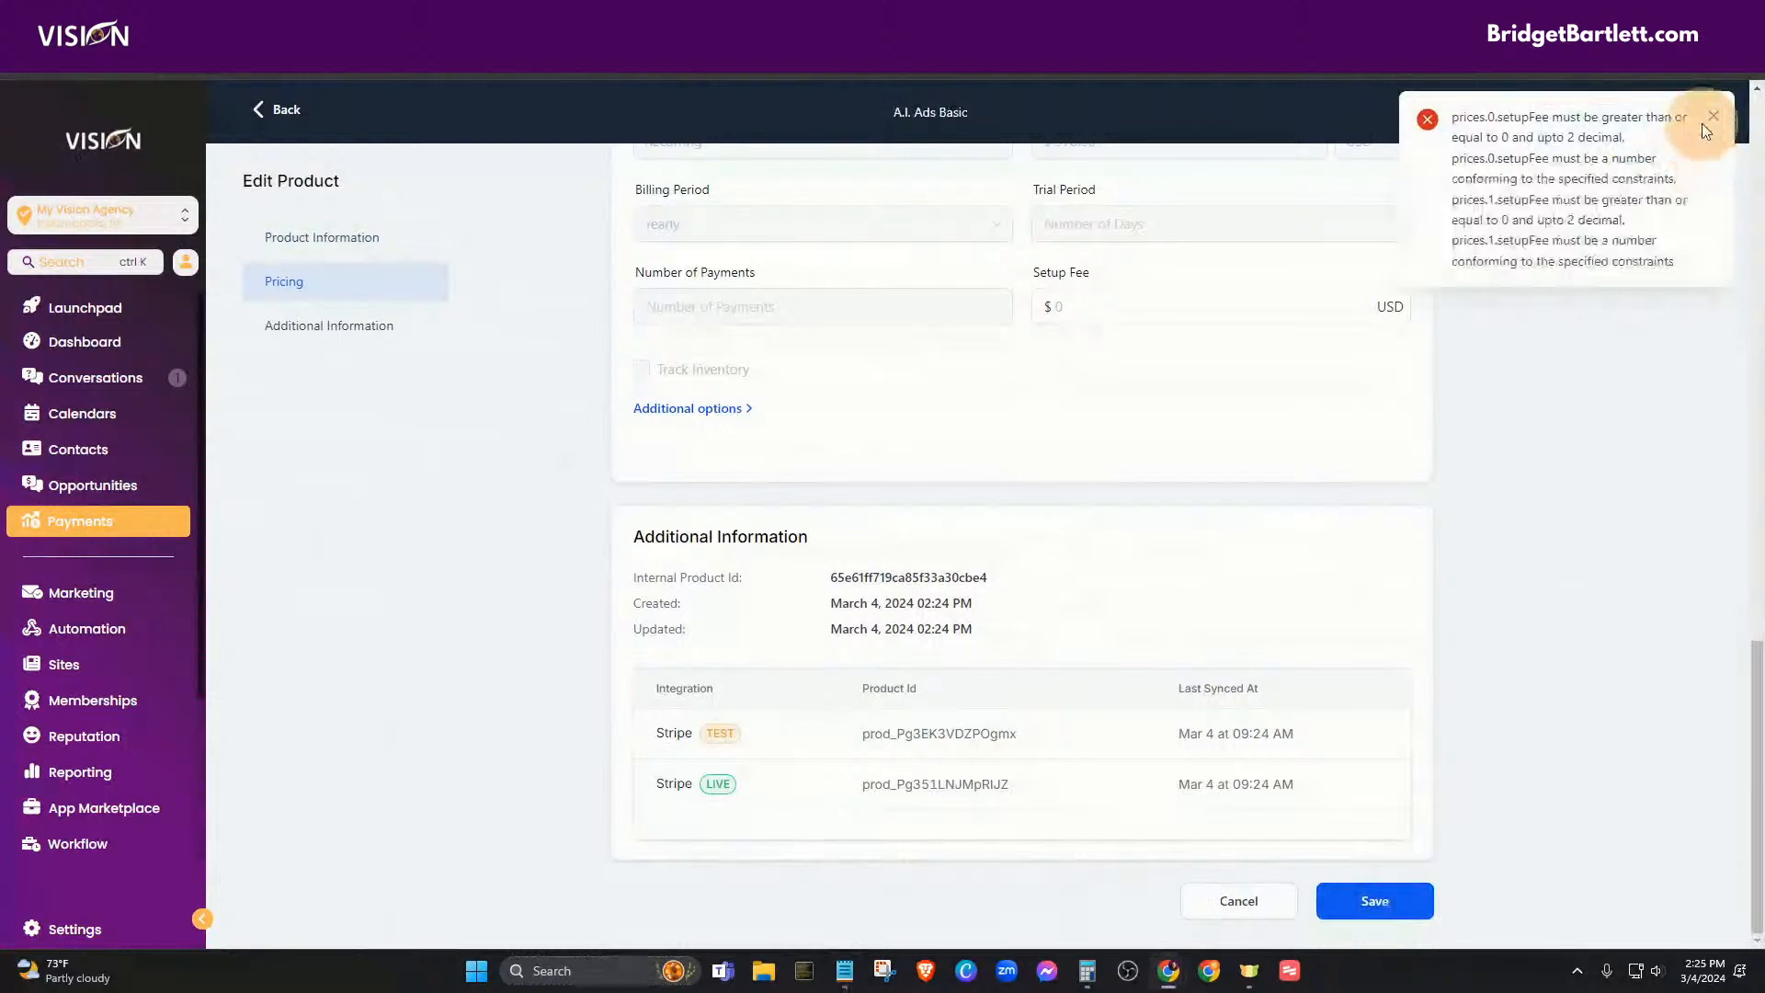
{"action": "left_click", "coordinate": [1701, 126]}
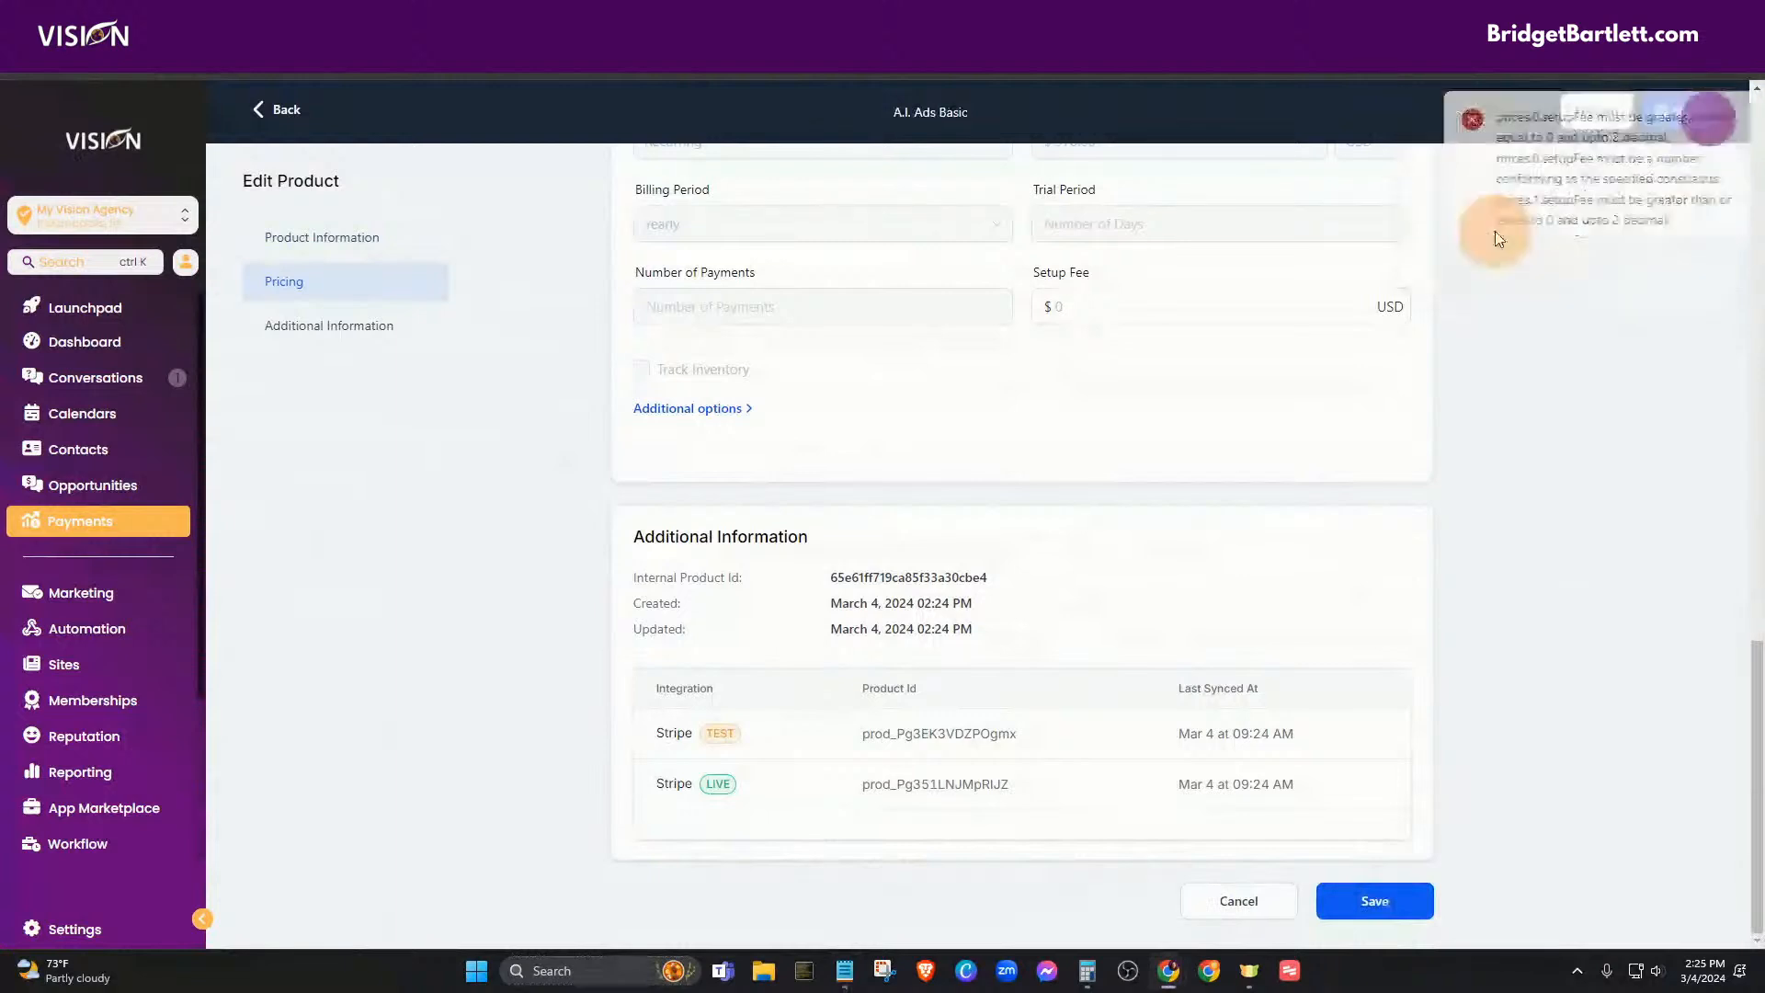
{"action": "left_click", "coordinate": [1373, 892]}
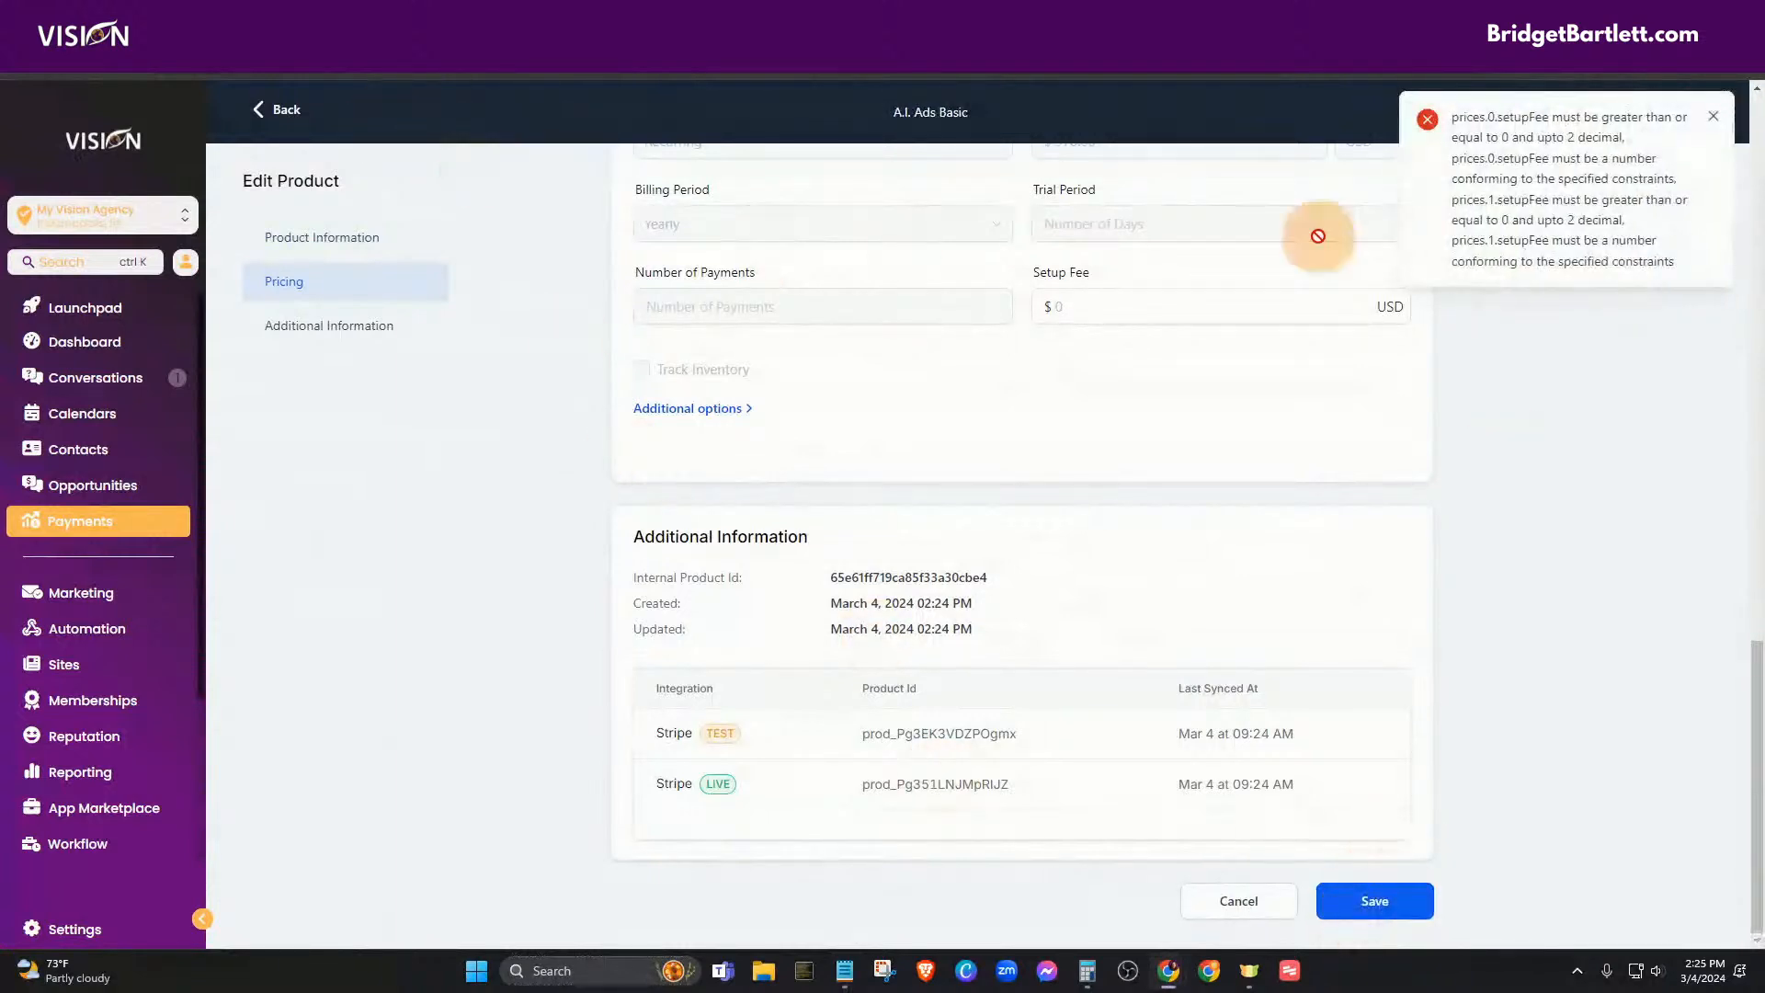
{"action": "scroll", "coordinate": [945, 681], "scroll_direction": "up", "scroll_amount": 8}
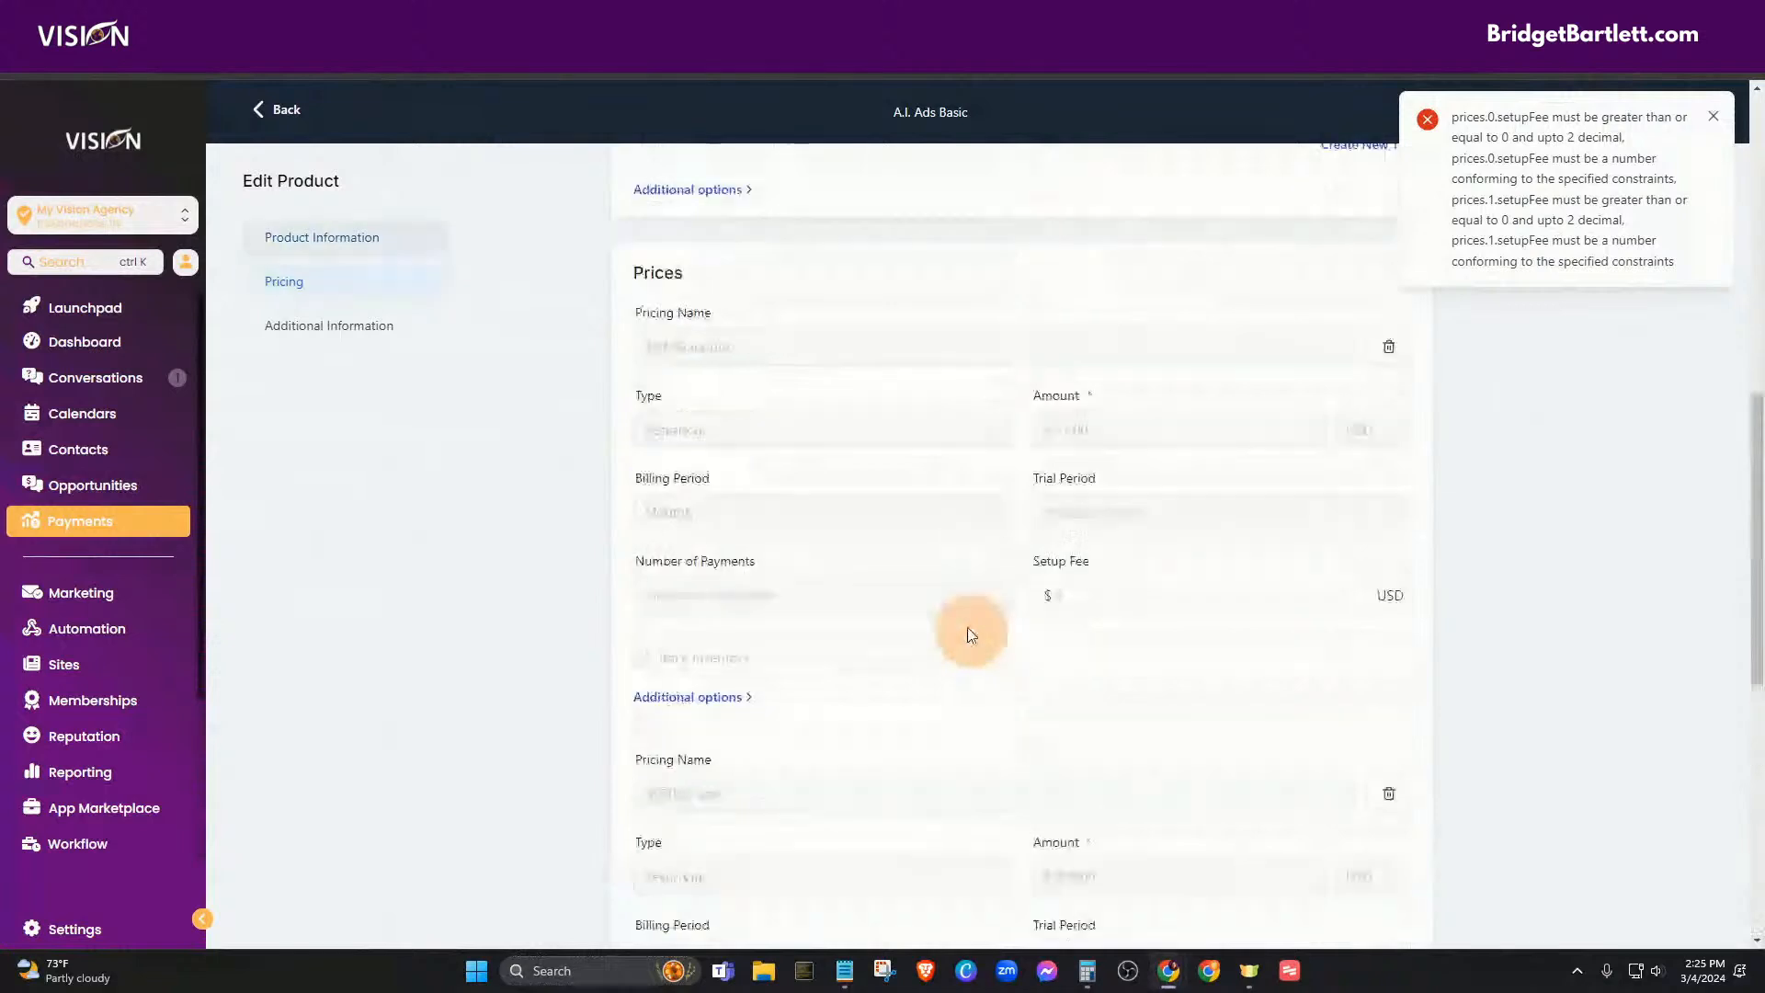
{"action": "scroll", "coordinate": [970, 634], "scroll_direction": "up", "scroll_amount": 8}
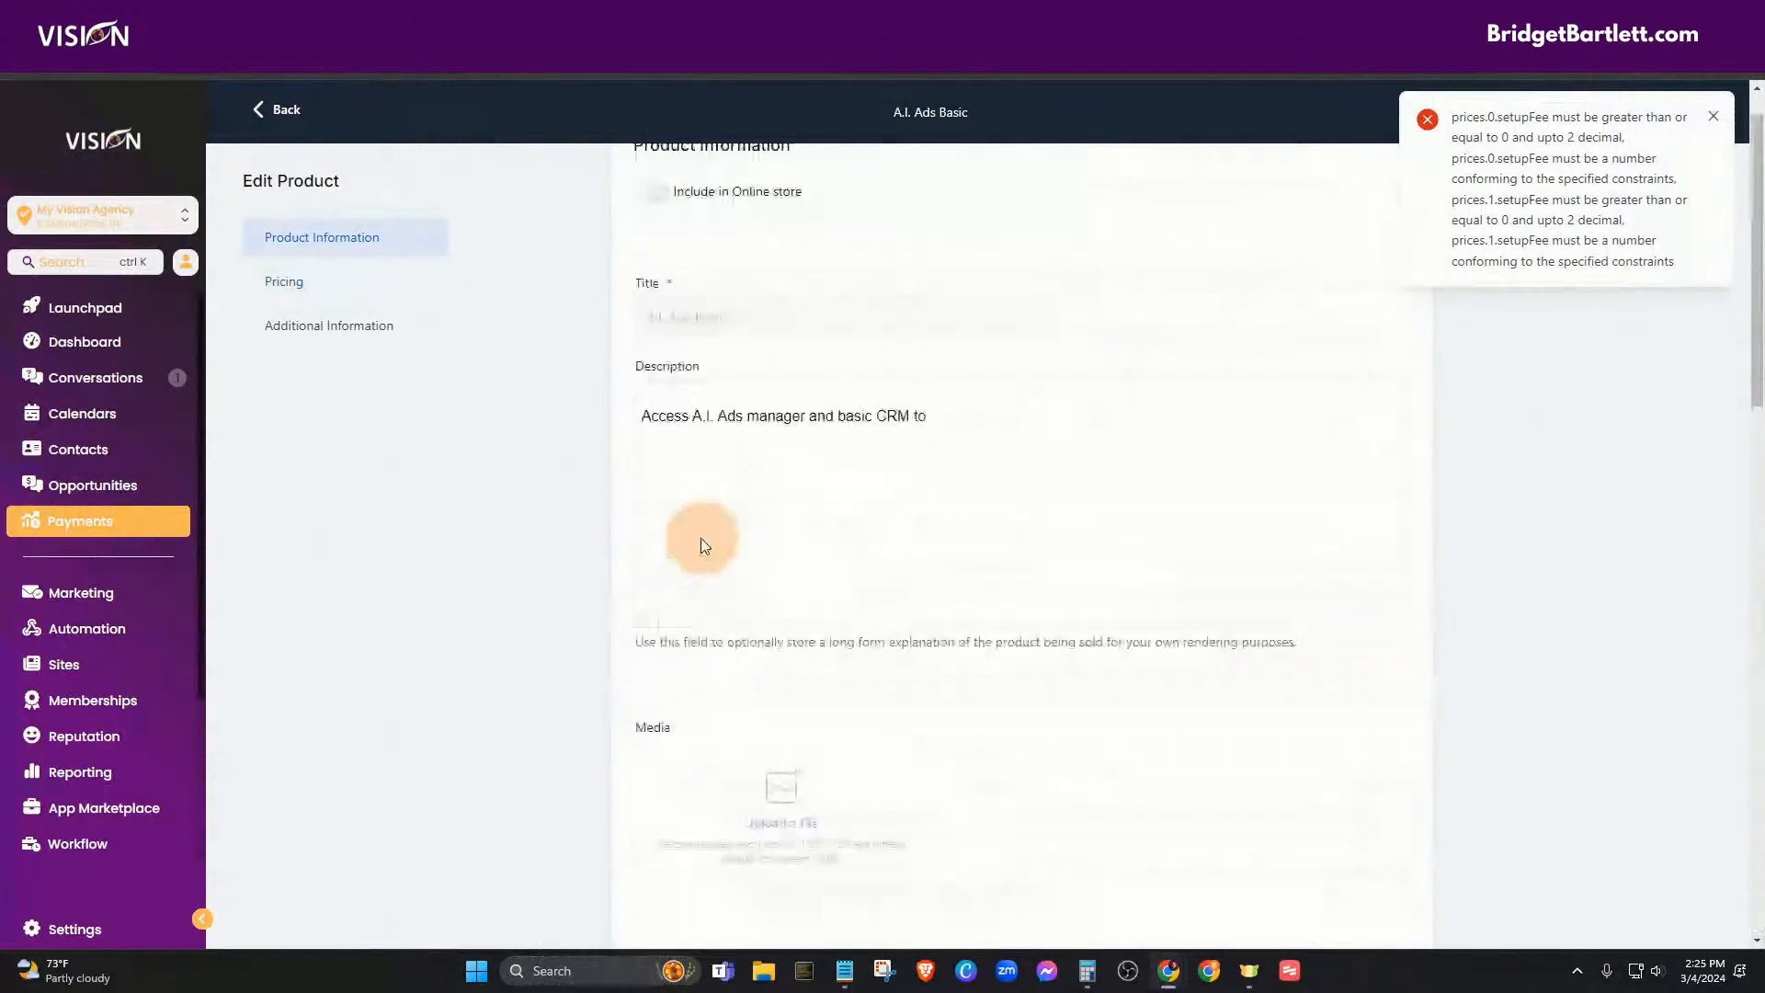
{"action": "left_click", "coordinate": [278, 112]}
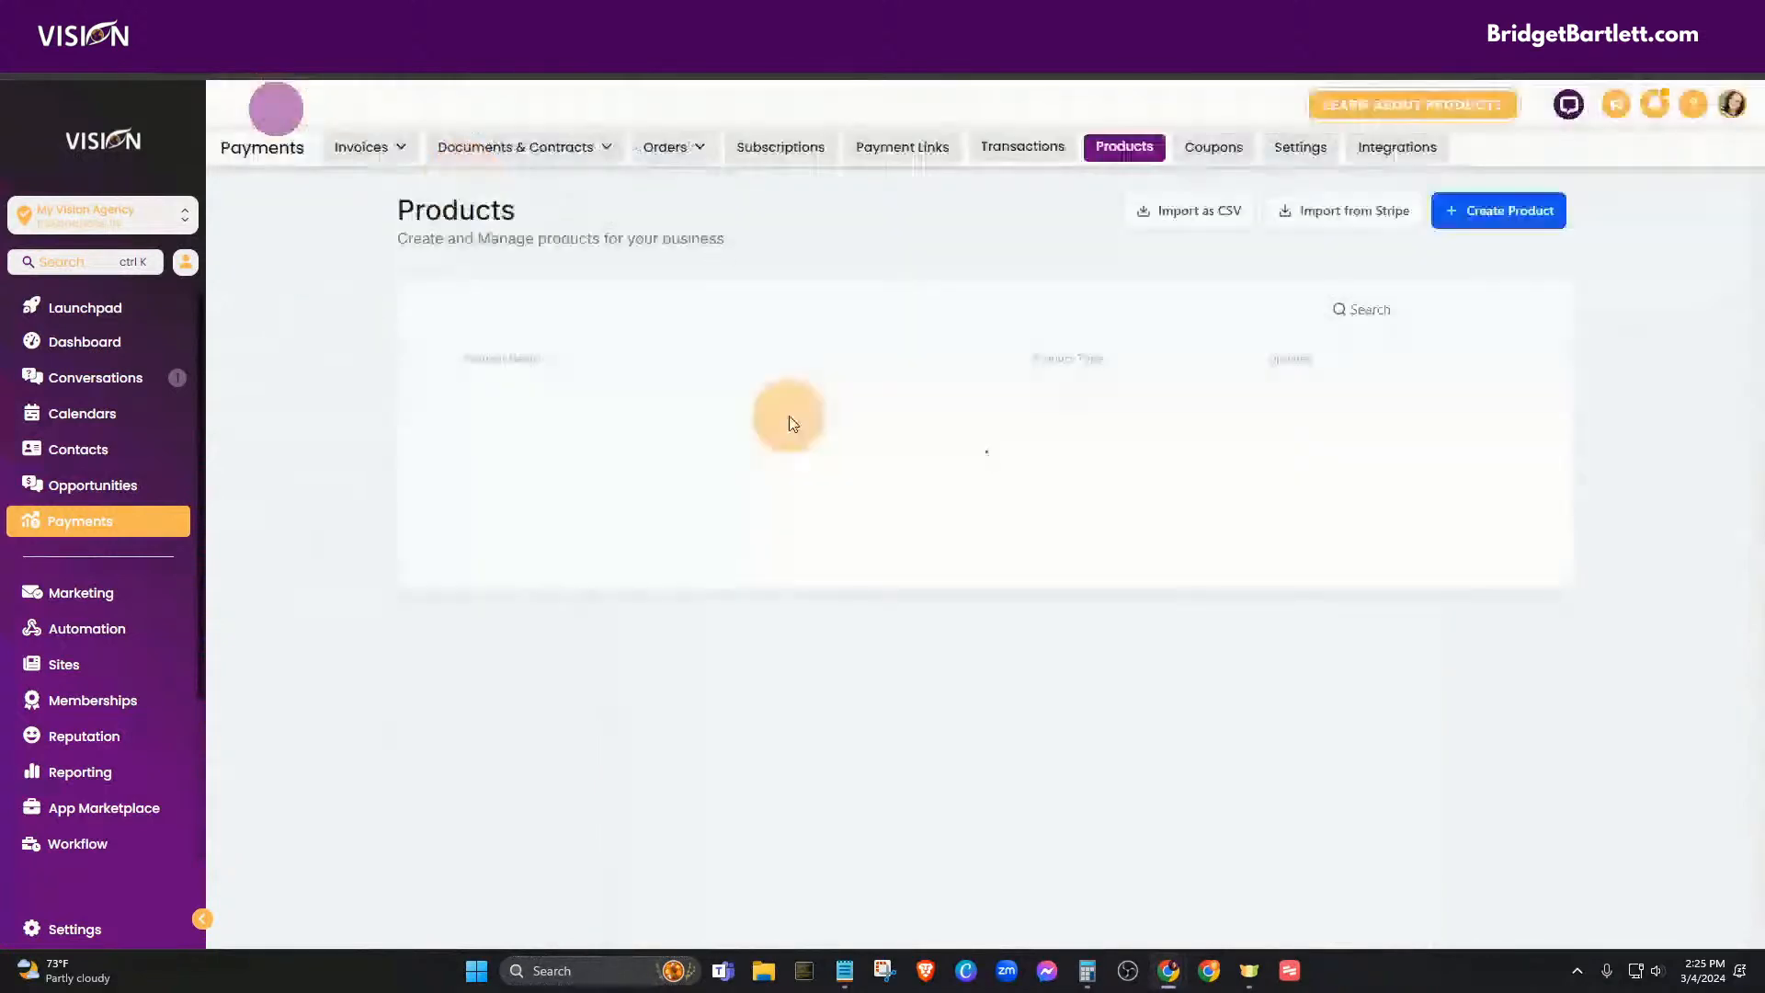
- Start another Stripe import and paste a price ID, then abandon it and go back to Products
{"action": "left_click", "coordinate": [1325, 211]}
{"action": "left_click", "coordinate": [631, 372]}
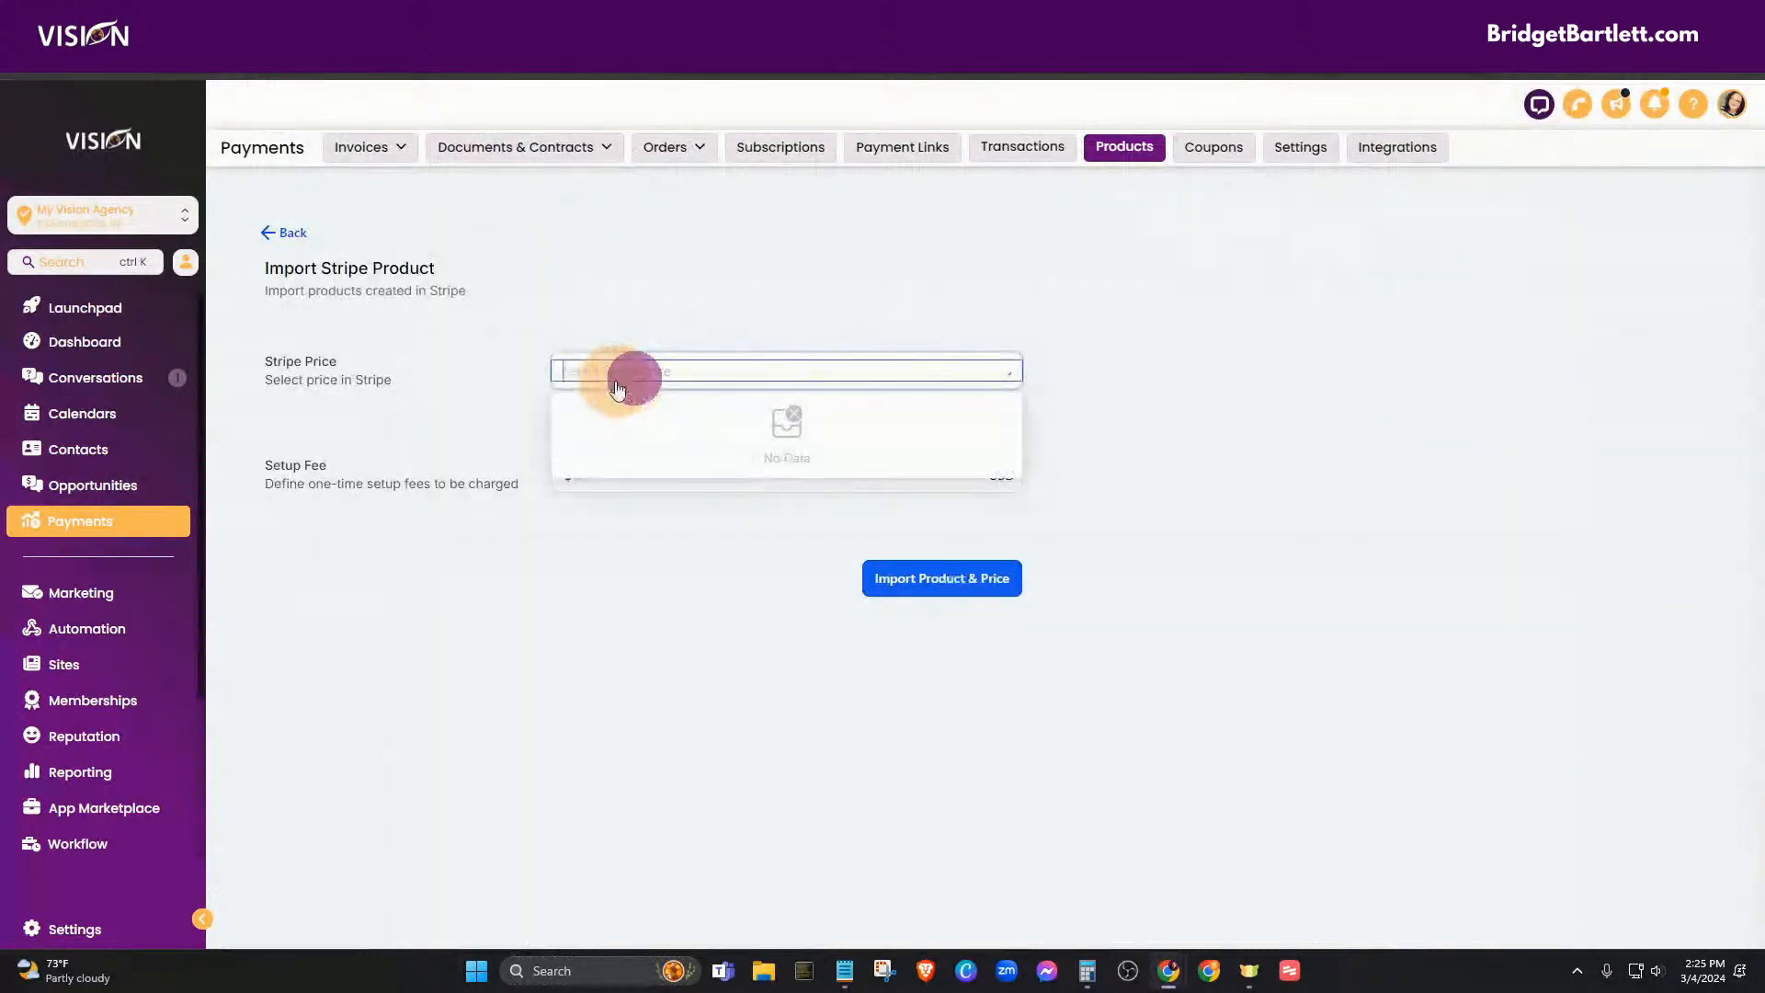
{"action": "key", "text": "alt+Tab"}
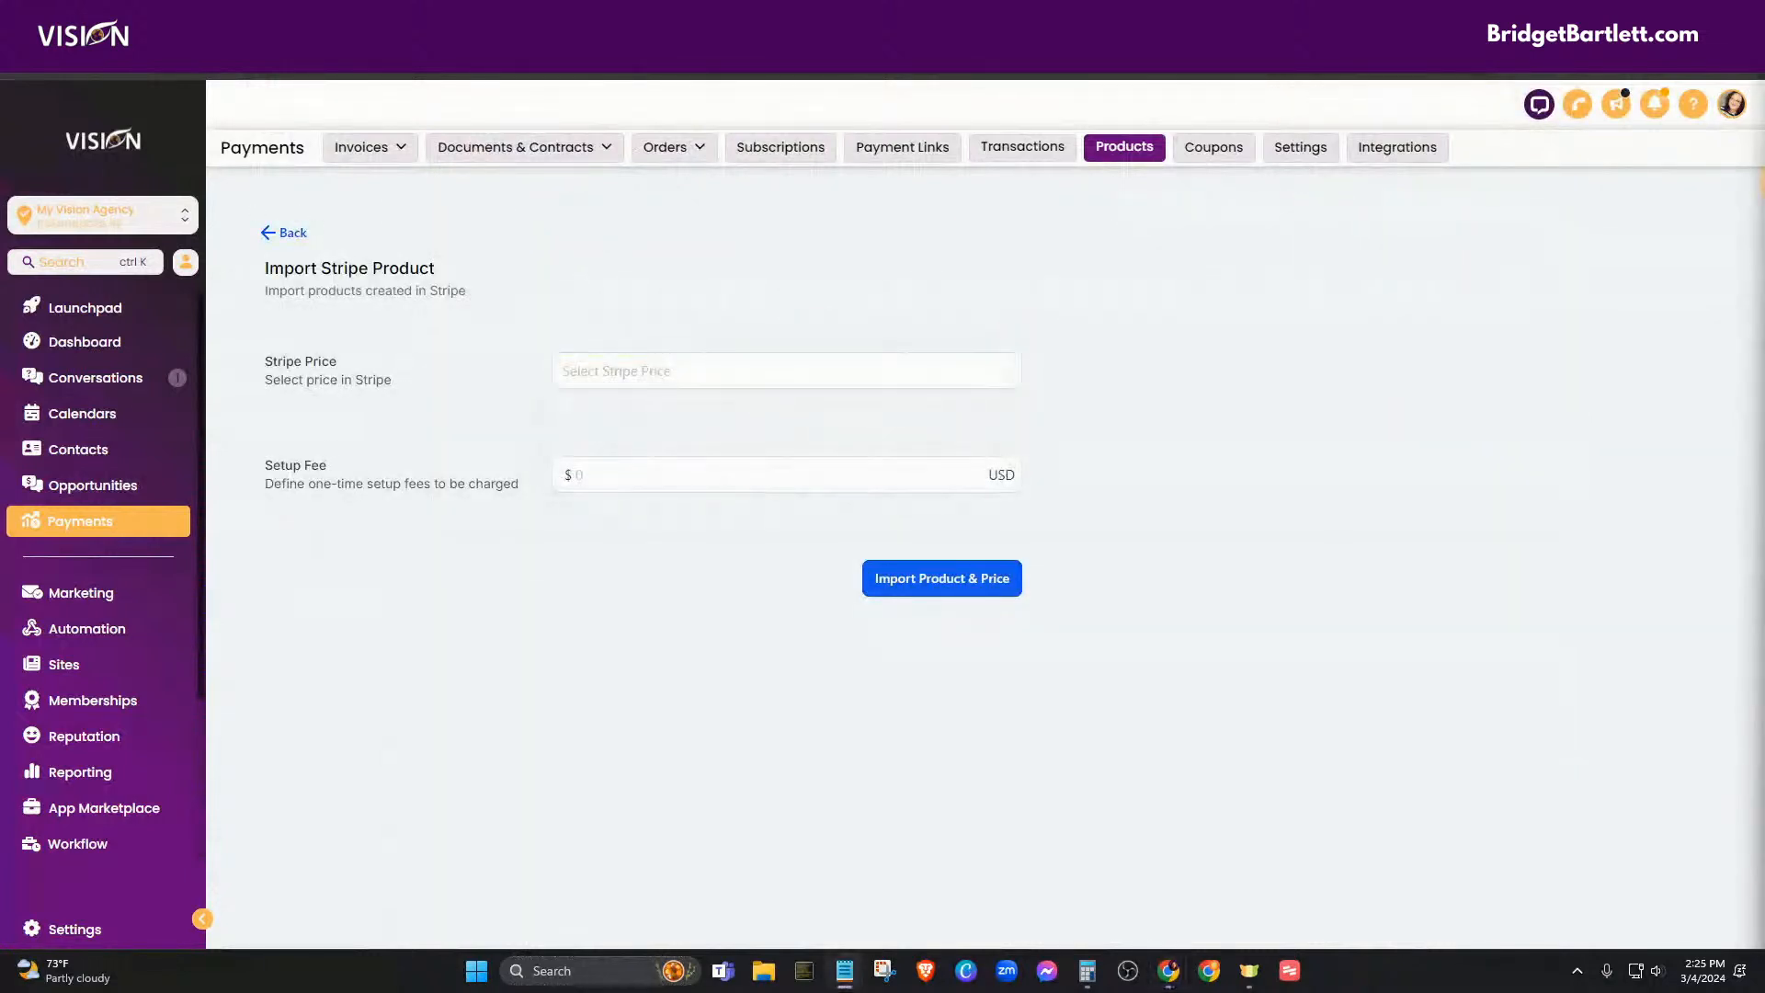
{"action": "left_click", "coordinate": [642, 378]}
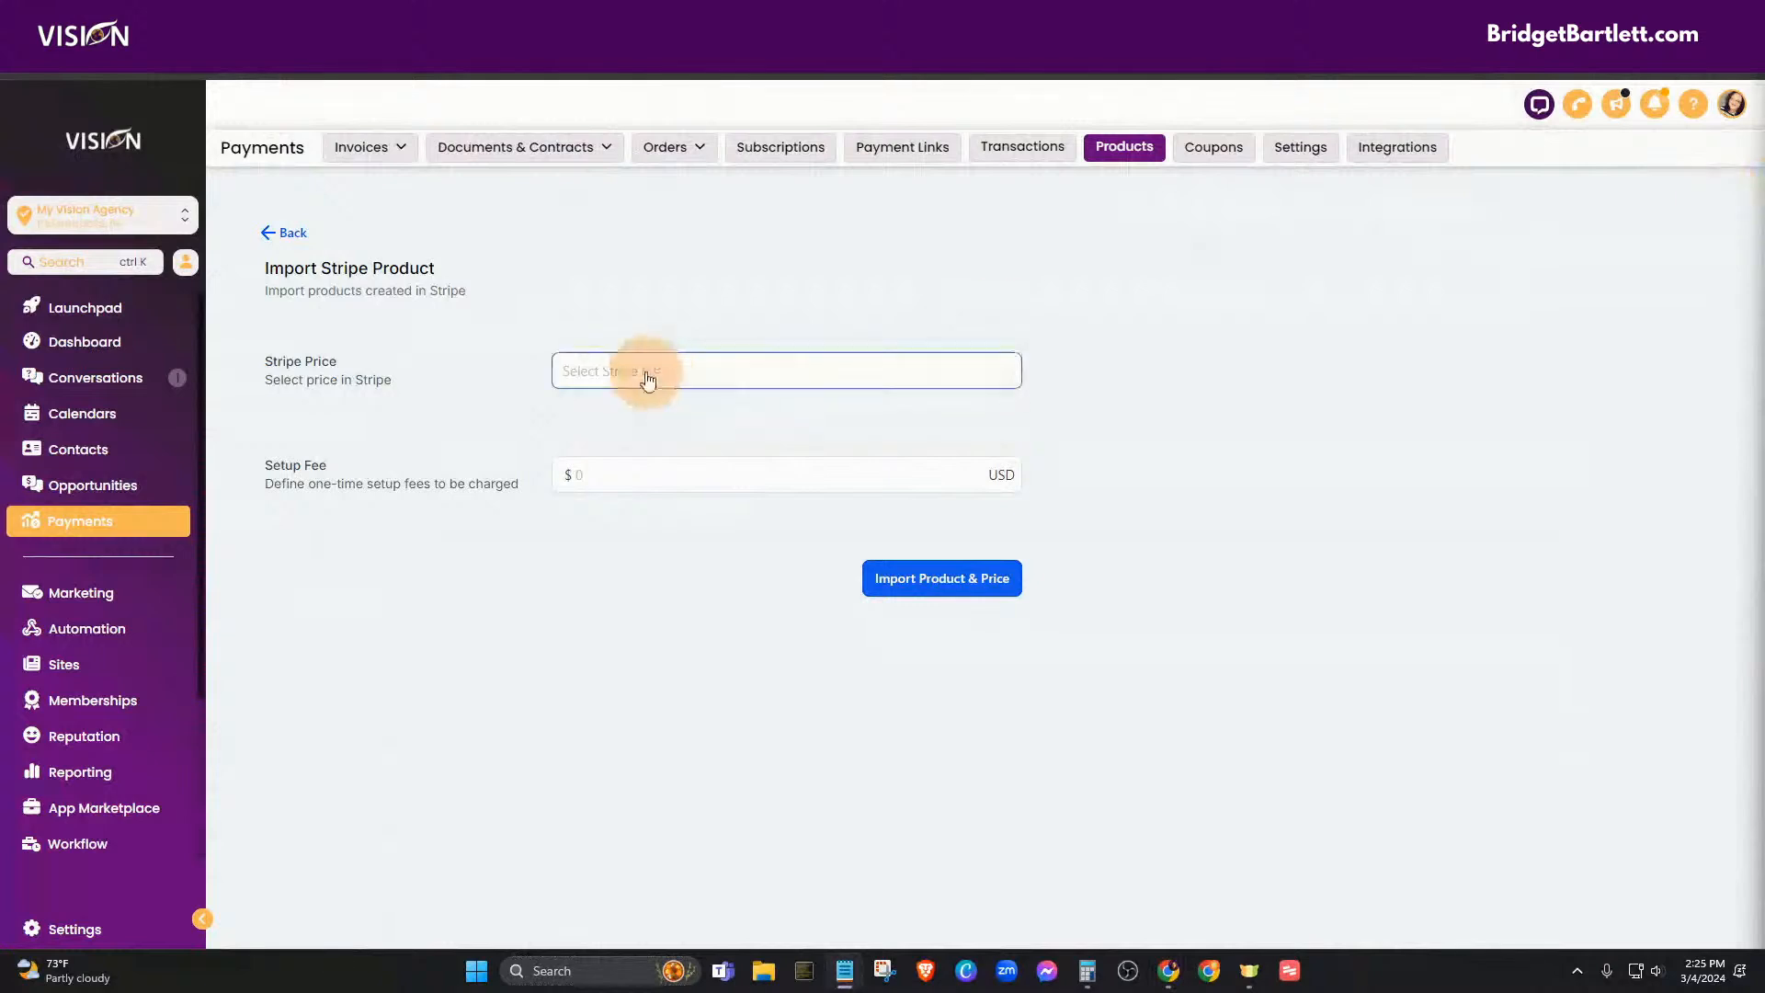
{"action": "type", "text": "price_1OqgzFAbYfbXwn31DCmBbWu9"}
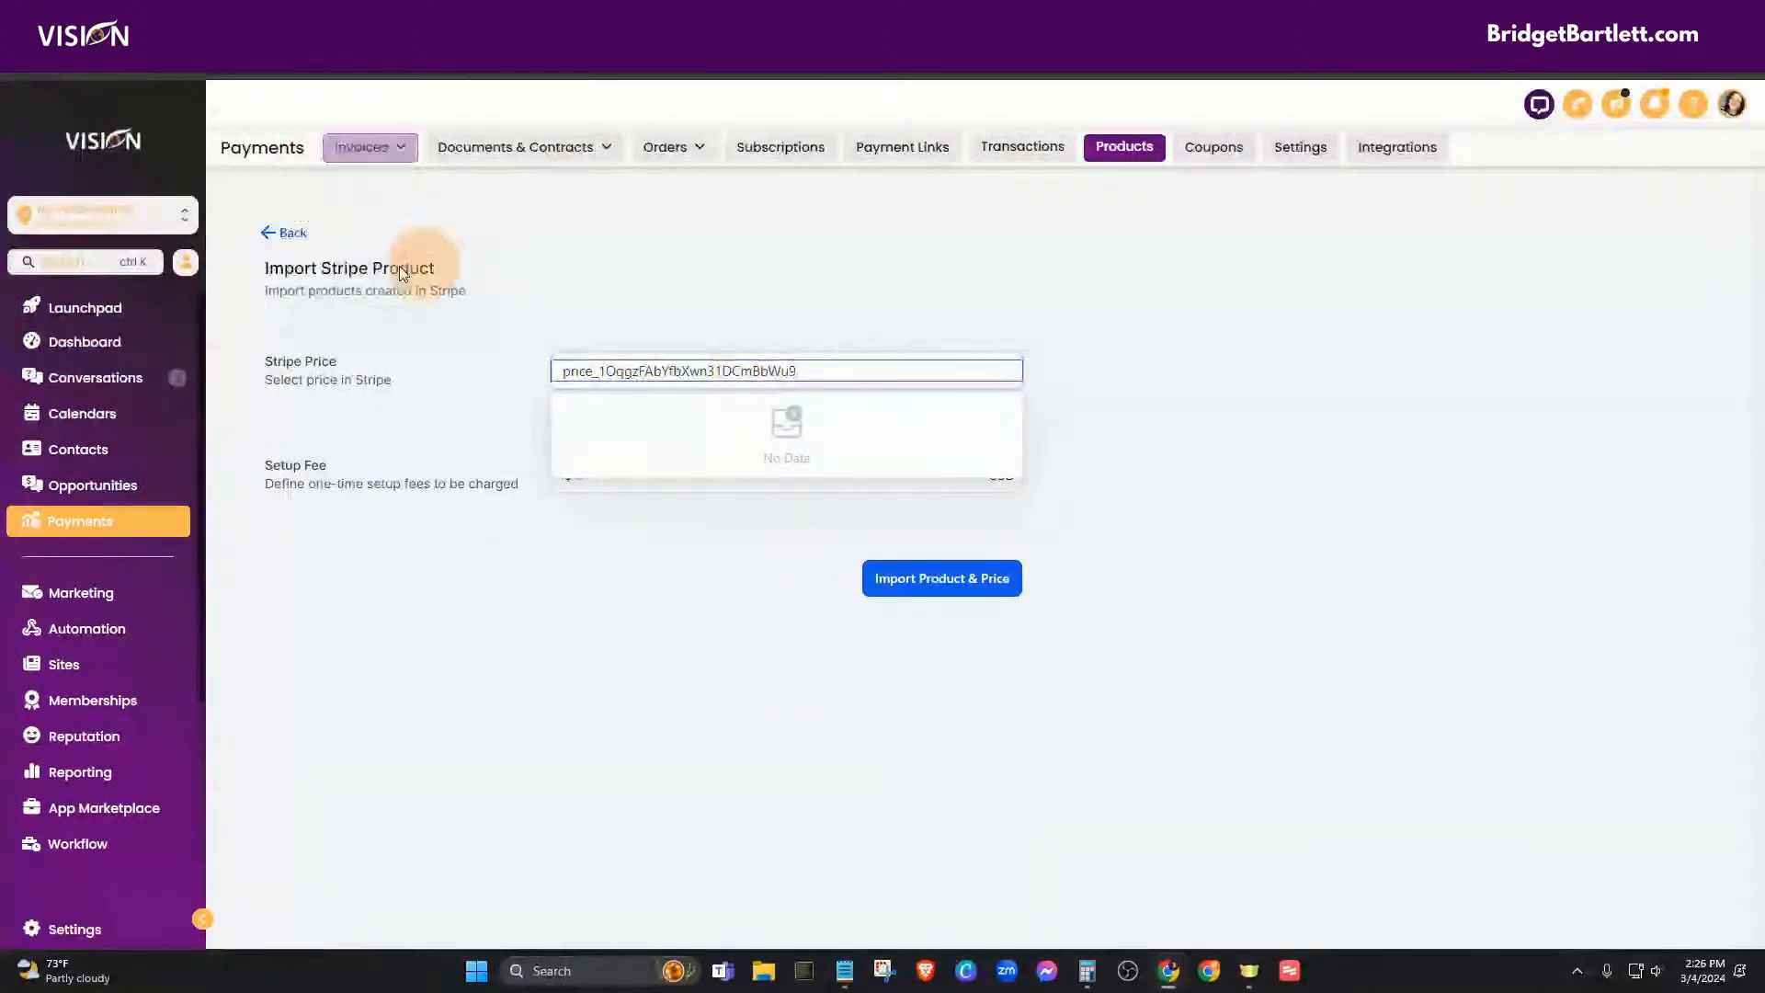
{"action": "left_click", "coordinate": [272, 240]}
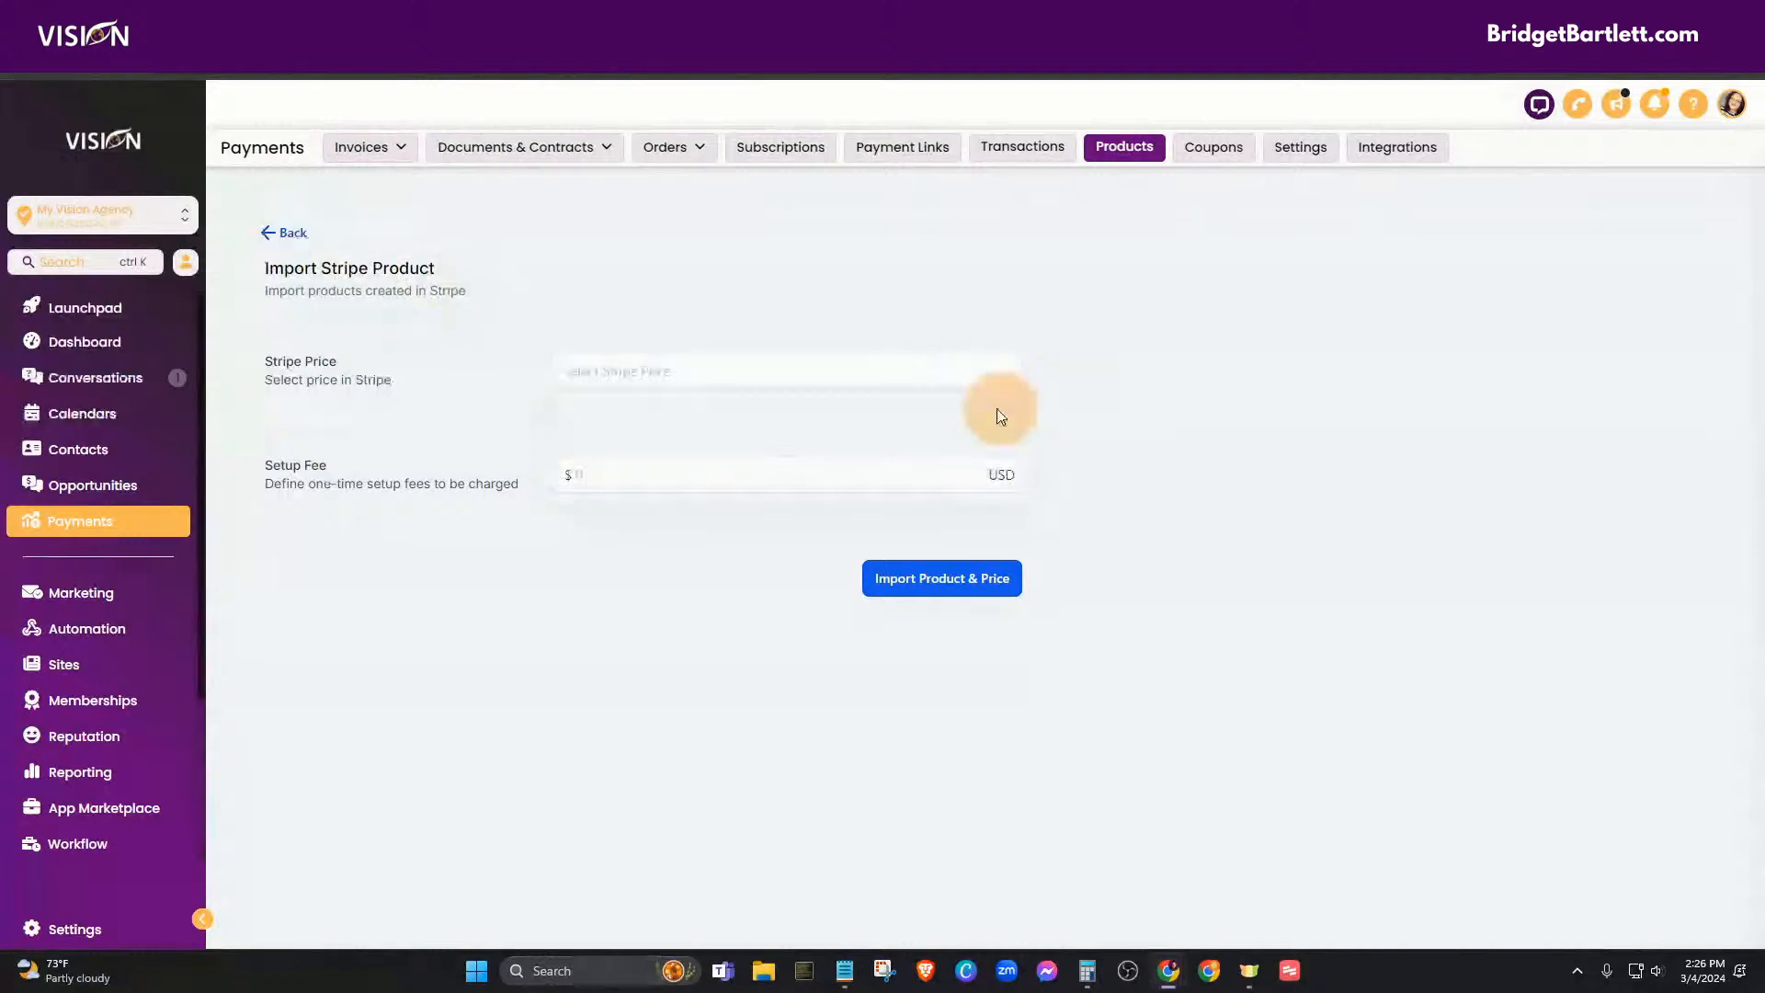
{"action": "left_click", "coordinate": [291, 236]}
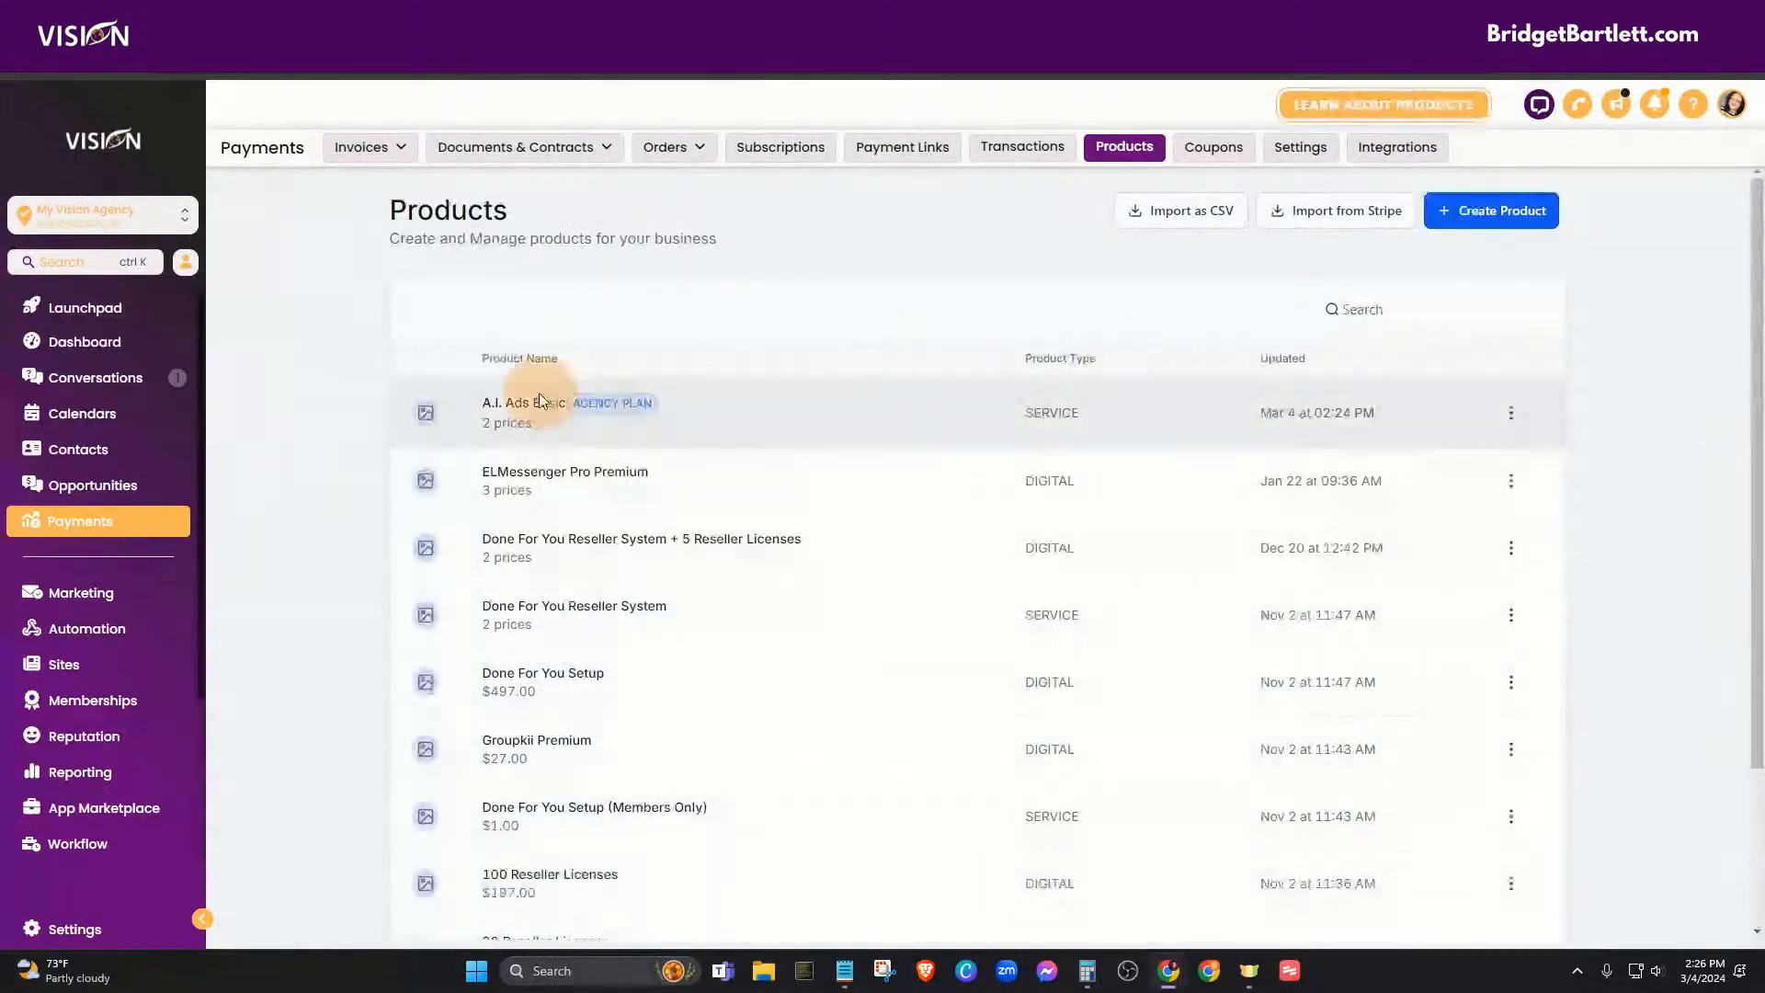
{"action": "left_click", "coordinate": [536, 406]}
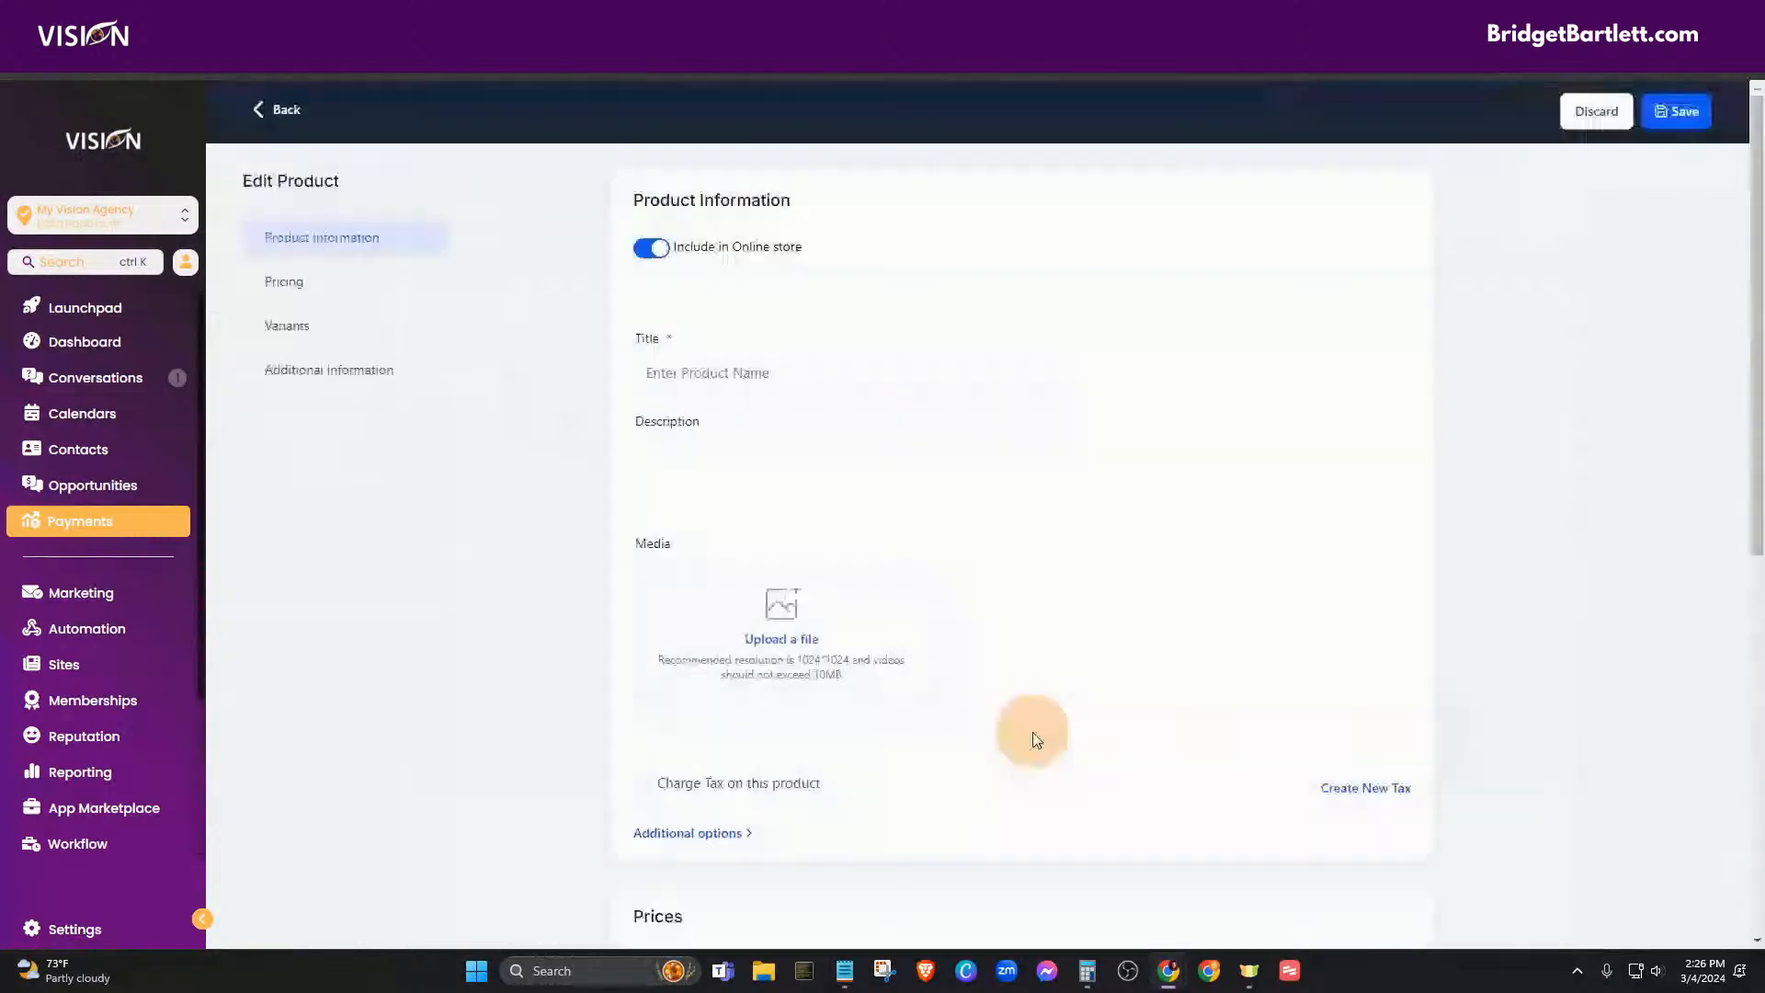
{"action": "scroll", "coordinate": [1039, 721], "scroll_direction": "down", "scroll_amount": 14}
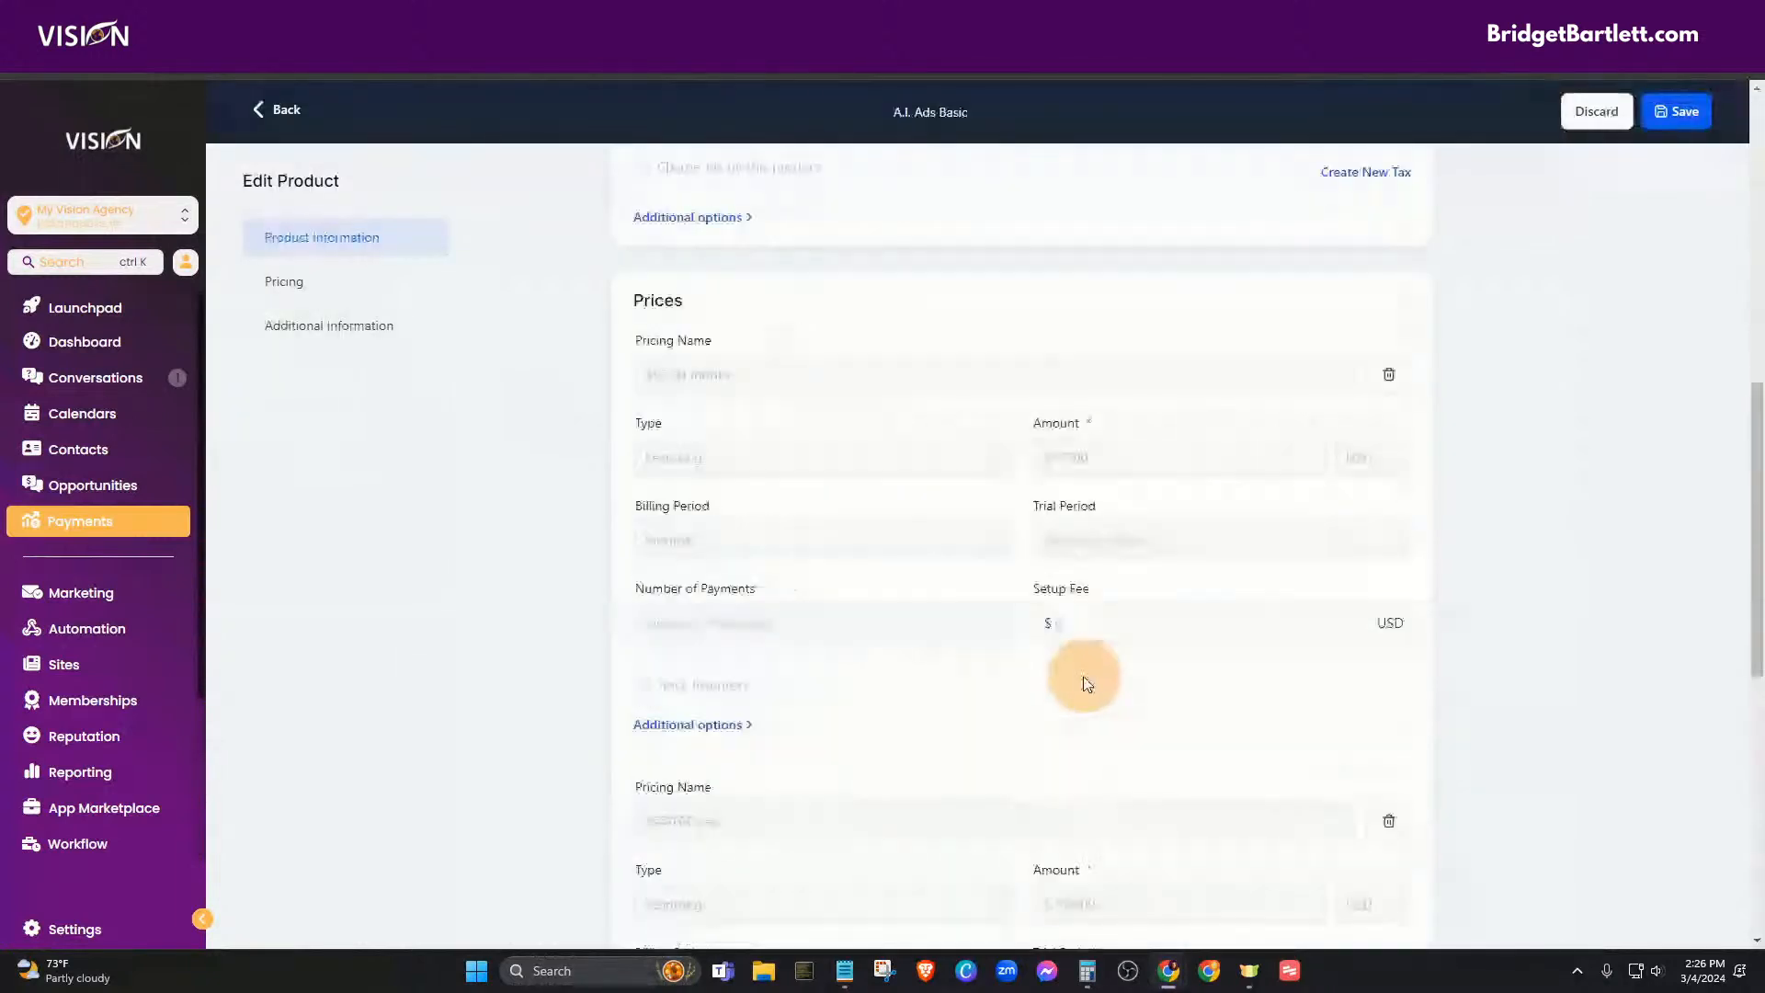
{"action": "scroll", "coordinate": [1099, 749], "scroll_direction": "down", "scroll_amount": 3}
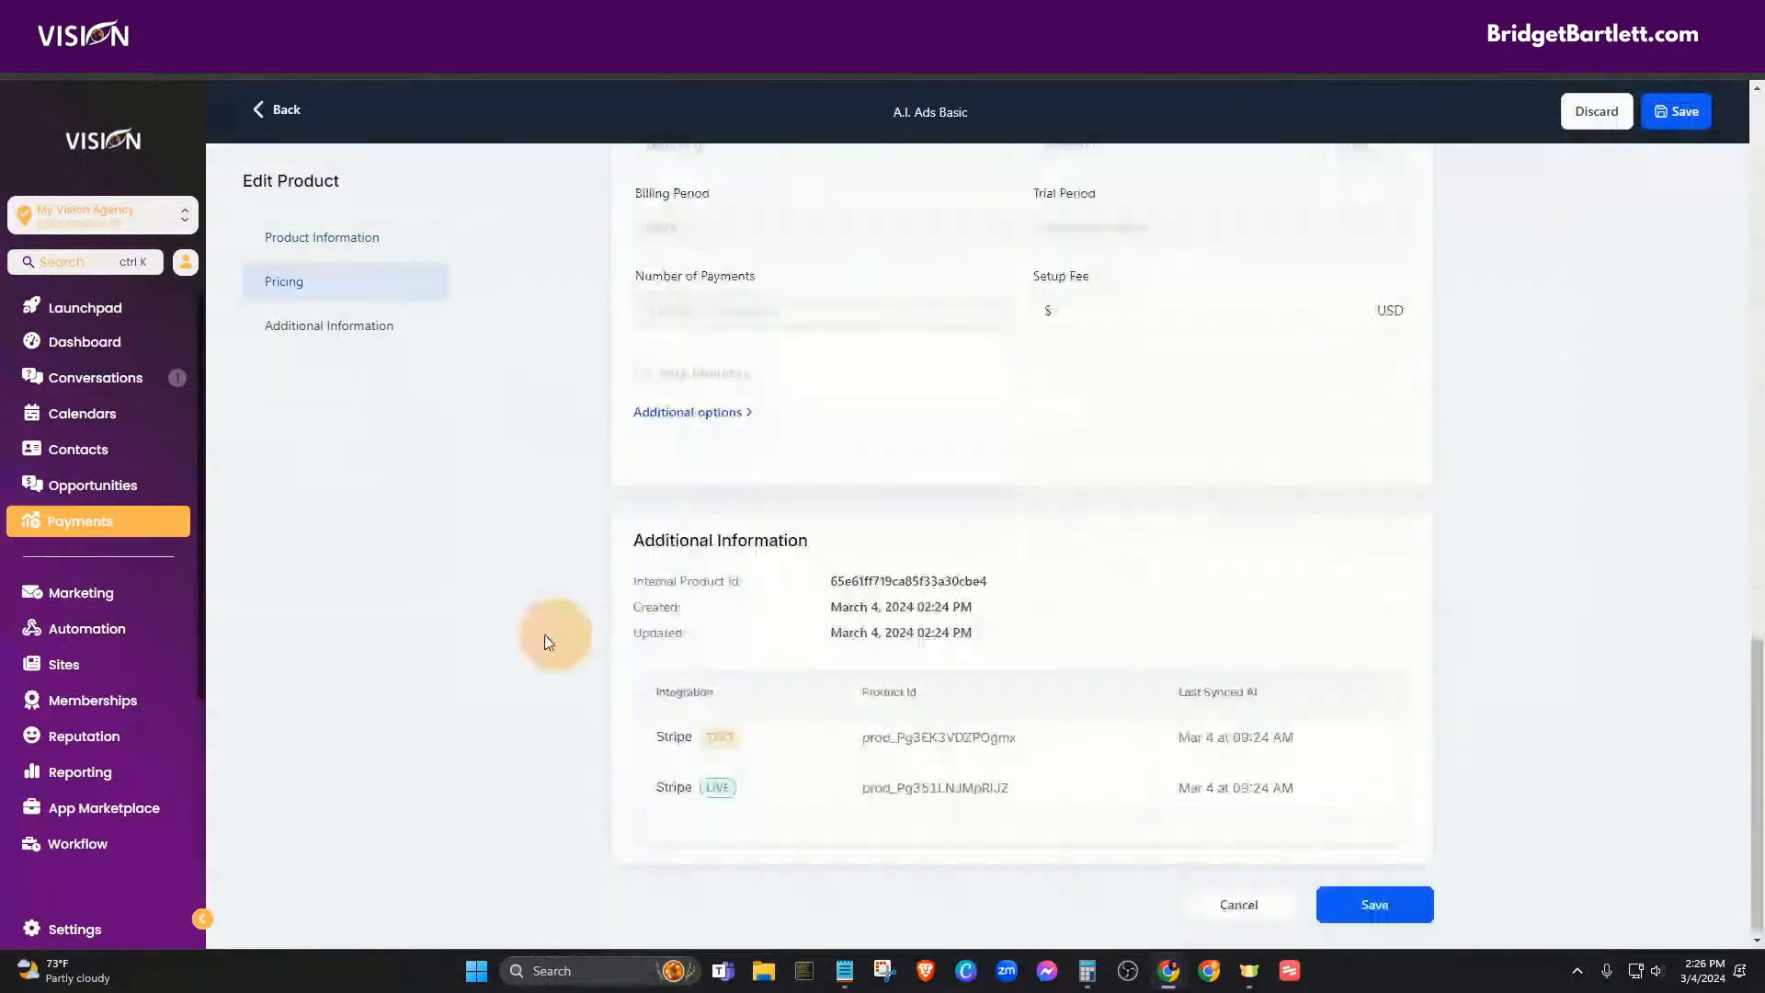
{"action": "scroll", "coordinate": [533, 685], "scroll_direction": "up", "scroll_amount": 7}
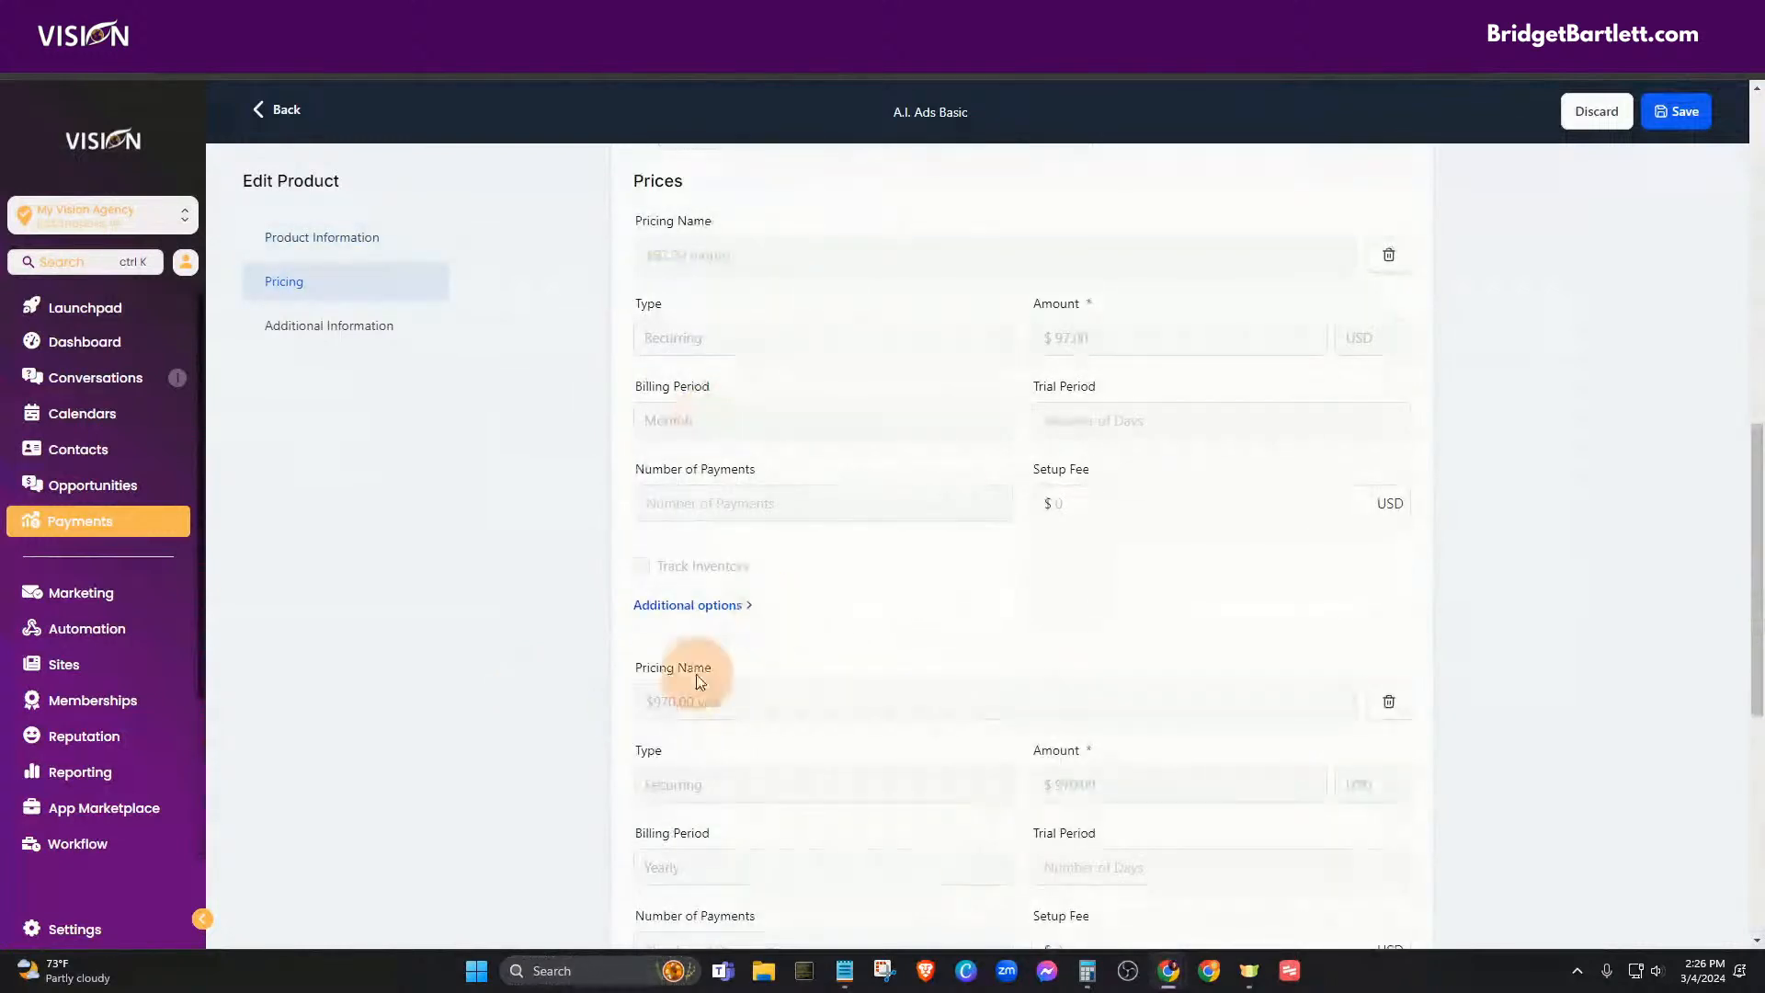
{"action": "scroll", "coordinate": [878, 765], "scroll_direction": "up", "scroll_amount": 7}
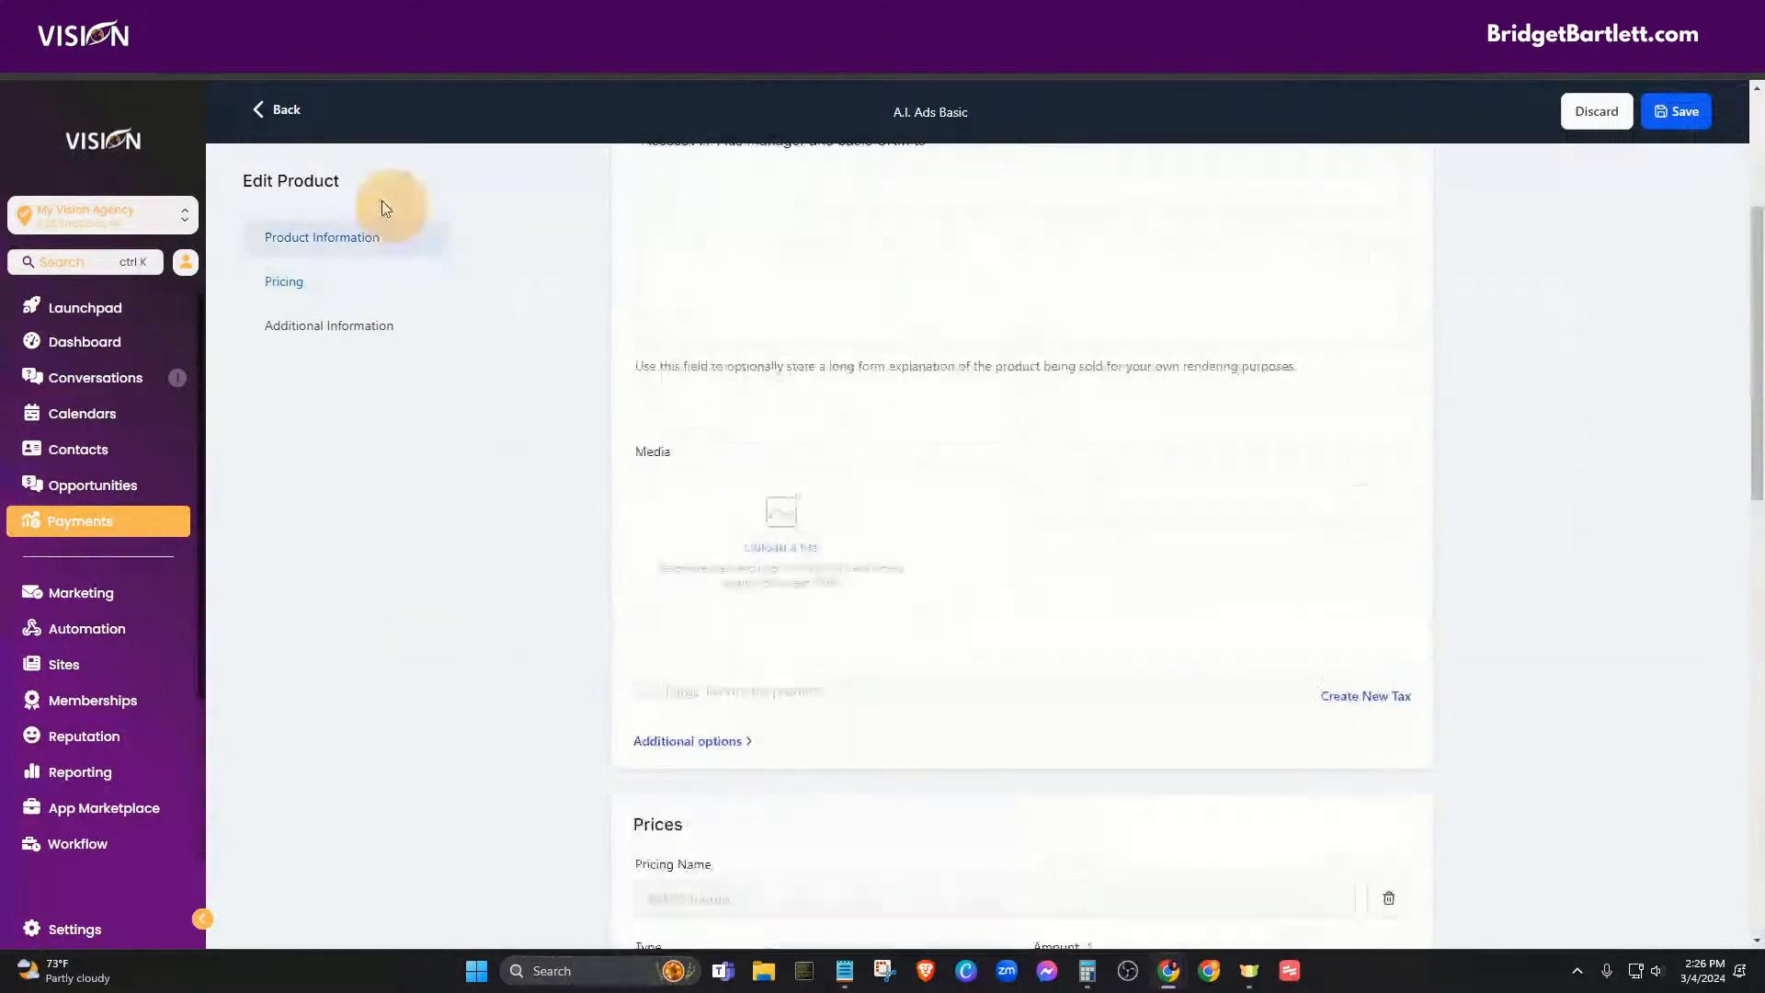
{"action": "left_click", "coordinate": [1679, 111]}
{"action": "left_click", "coordinate": [276, 111]}
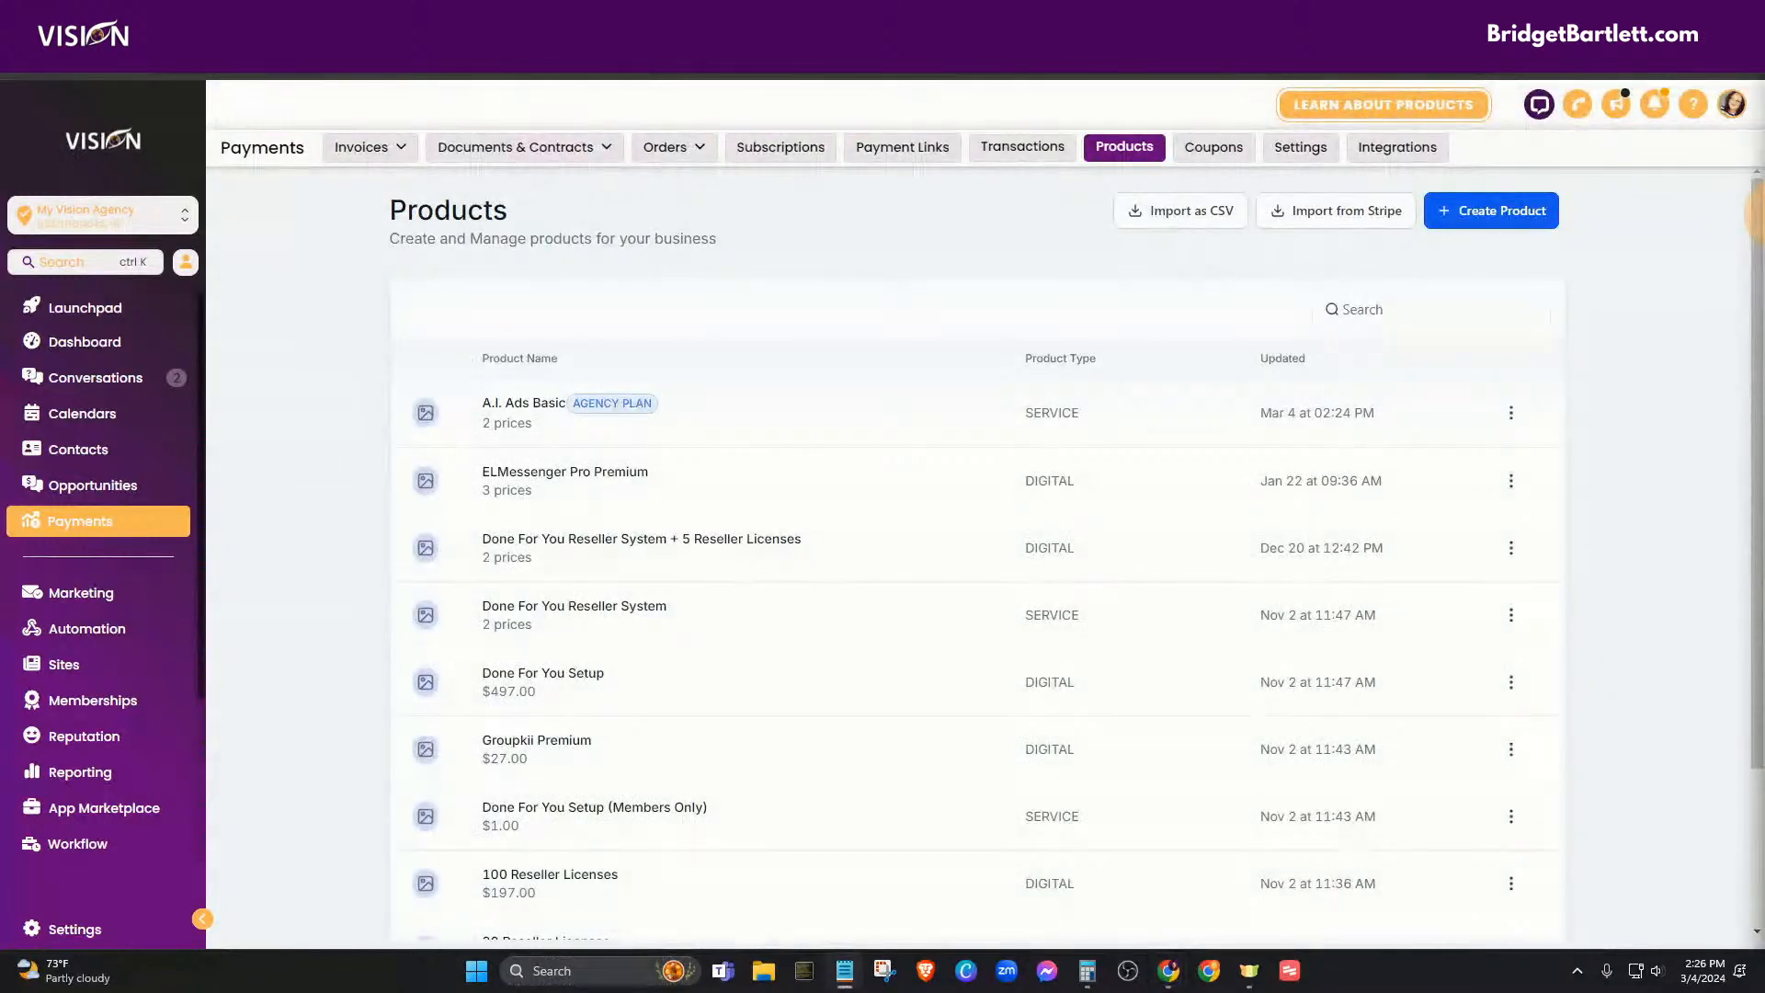
- Import A.I. Ads Pro's $197.00 monthly AGENCY PLAN price from Stripe, then sync and save it
{"action": "left_click", "coordinate": [1340, 211]}
{"action": "left_click", "coordinate": [656, 373]}
{"action": "type", "text": "price_1Oqh49AbYfbXwn31LpGhdwoH"}
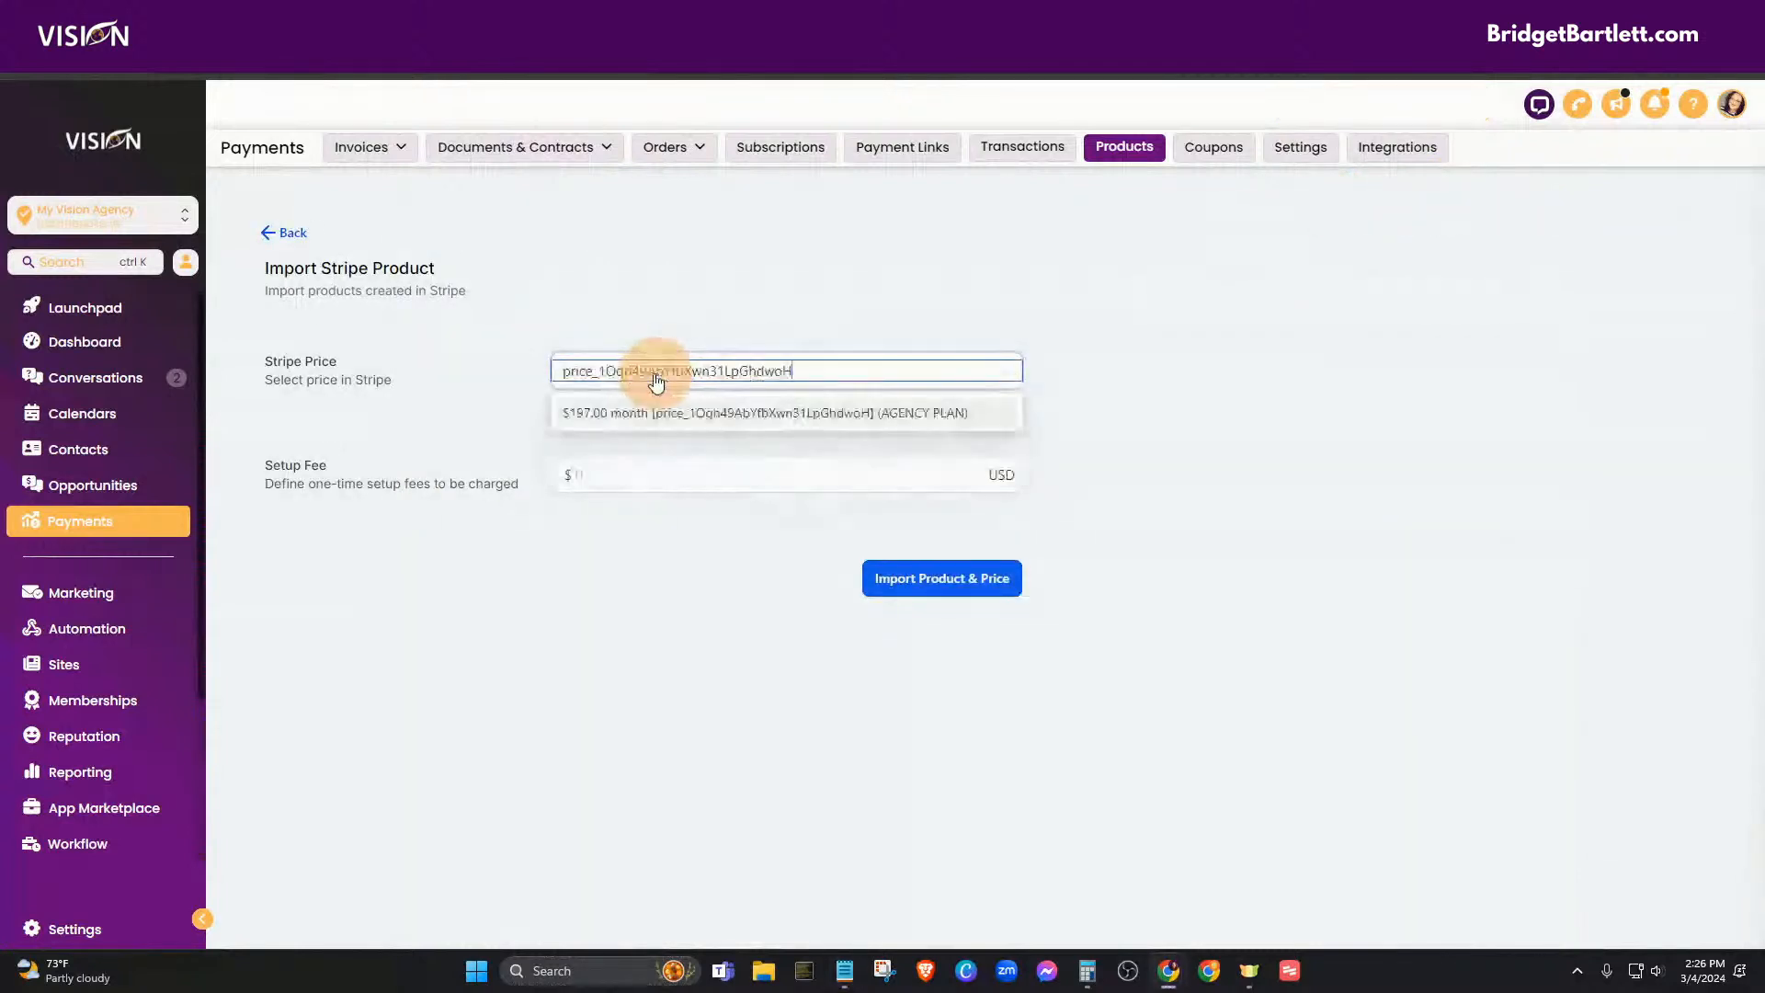
{"action": "left_click", "coordinate": [603, 414]}
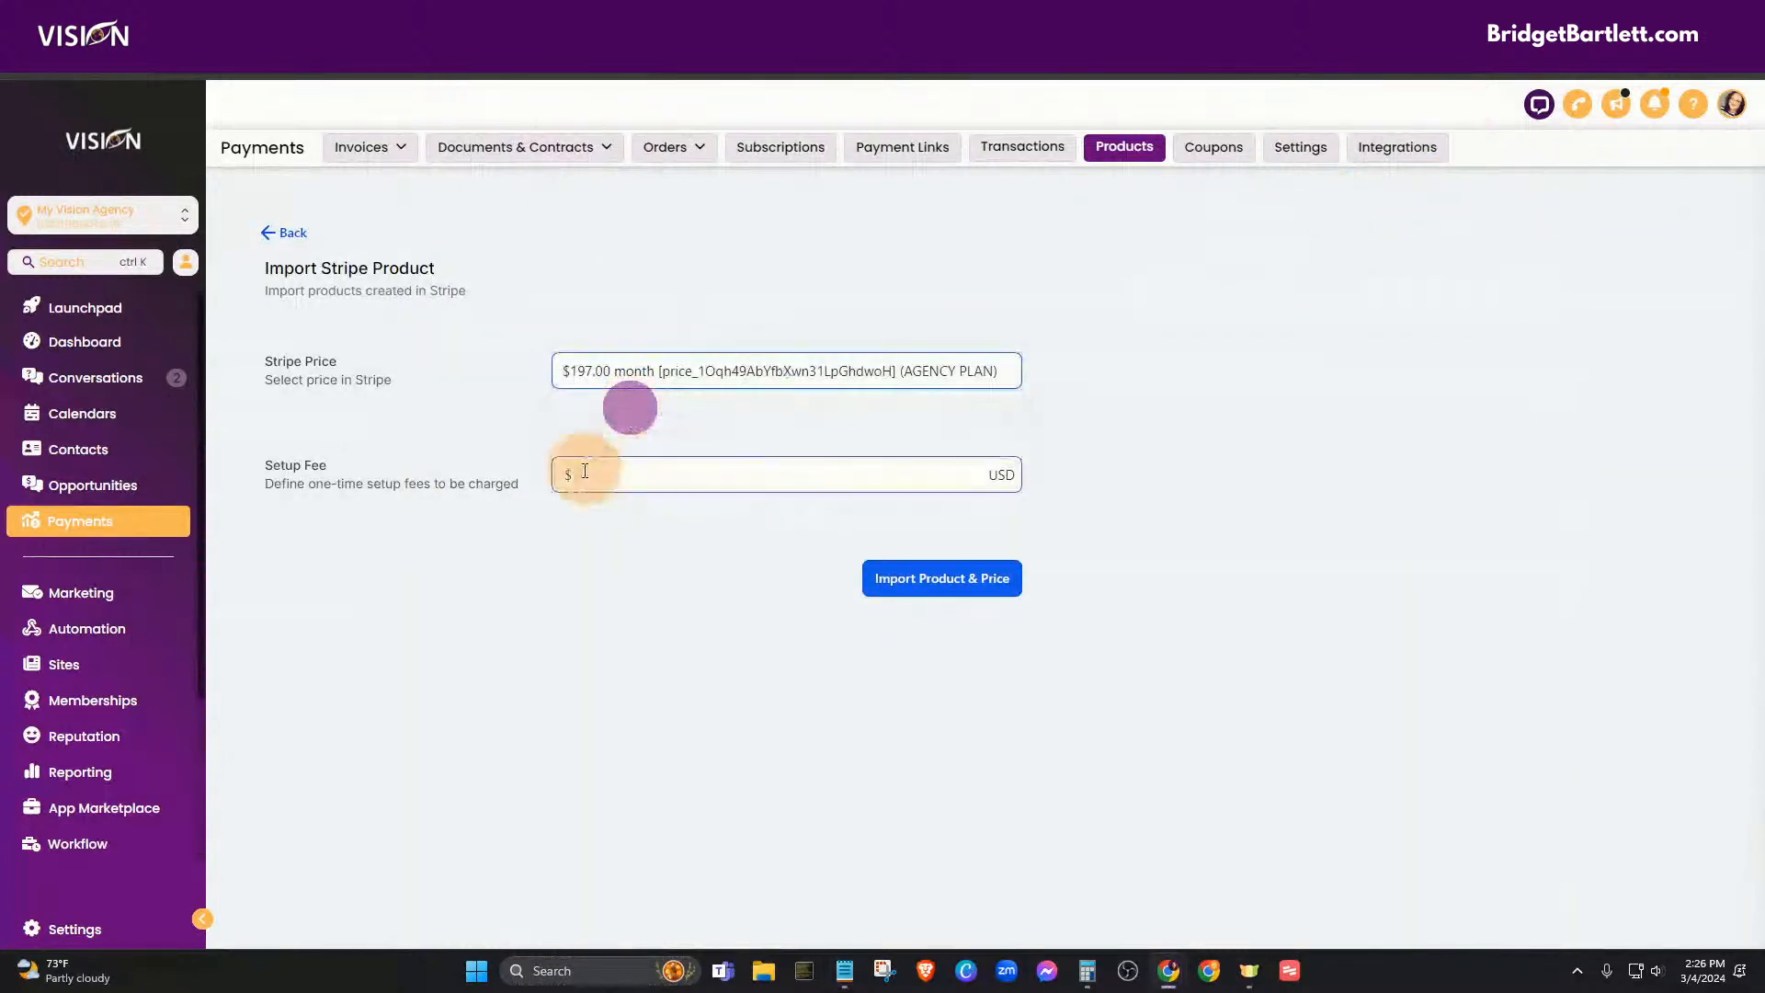
{"action": "left_click", "coordinate": [961, 597]}
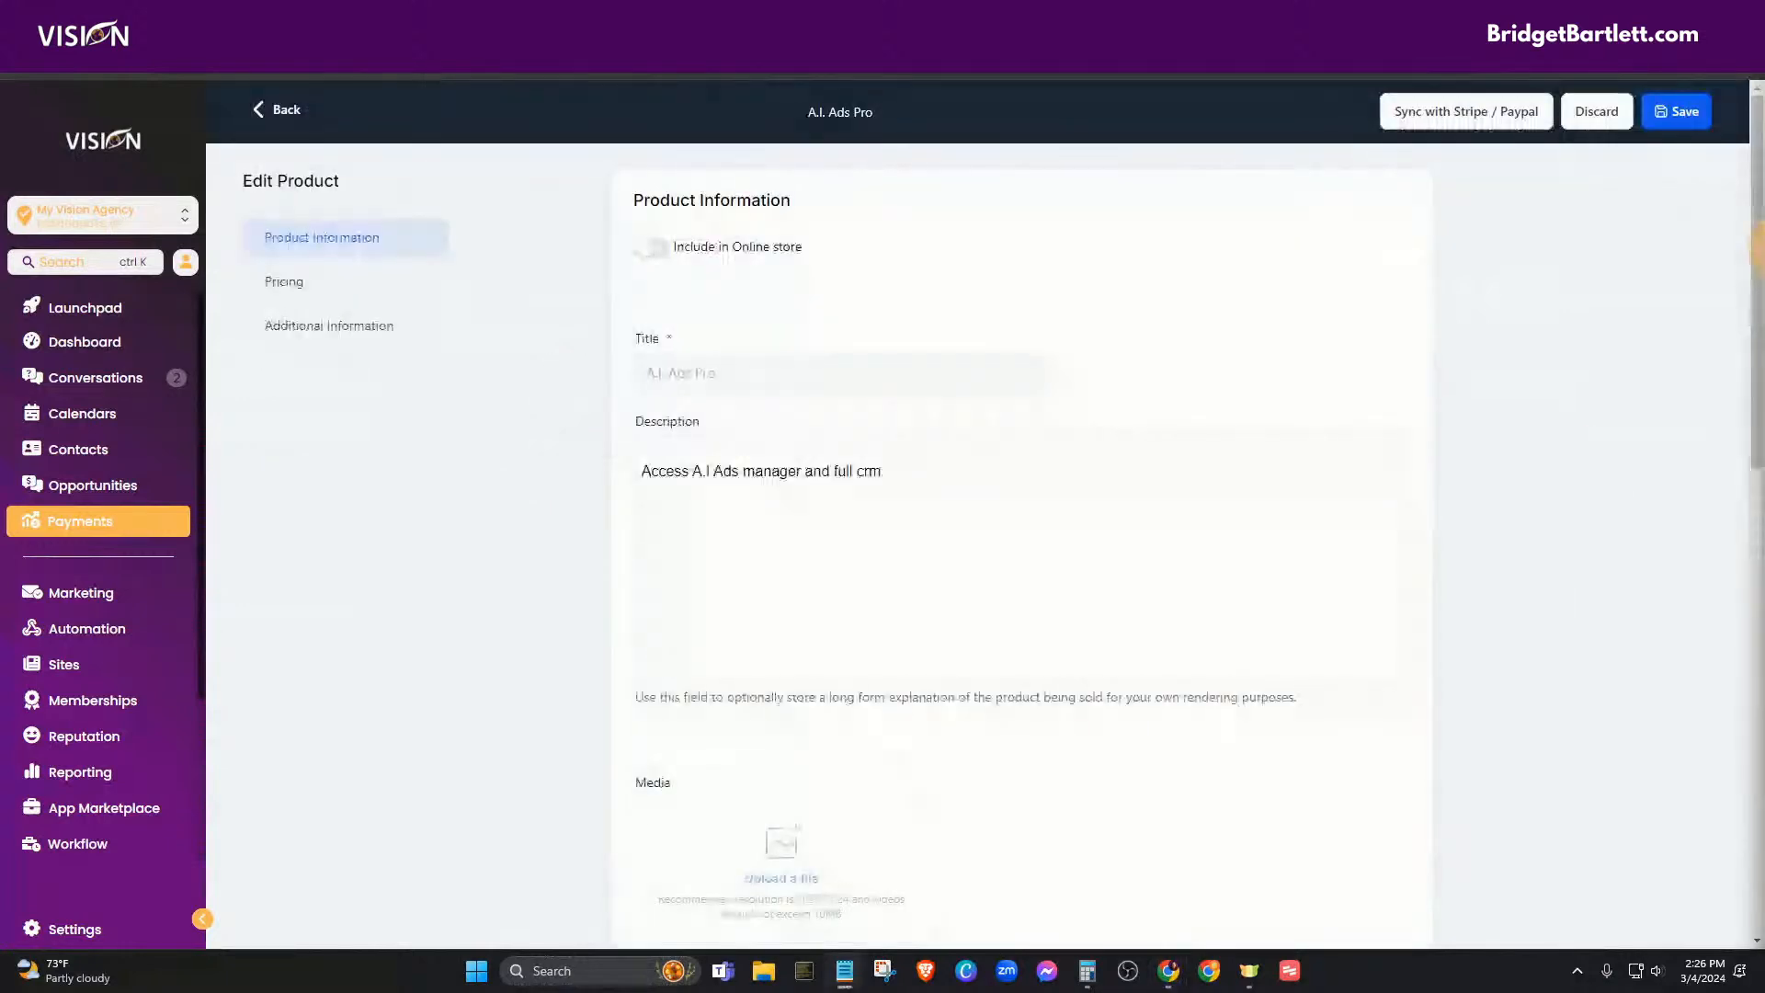
{"action": "scroll", "coordinate": [1017, 524], "scroll_direction": "down", "scroll_amount": 5}
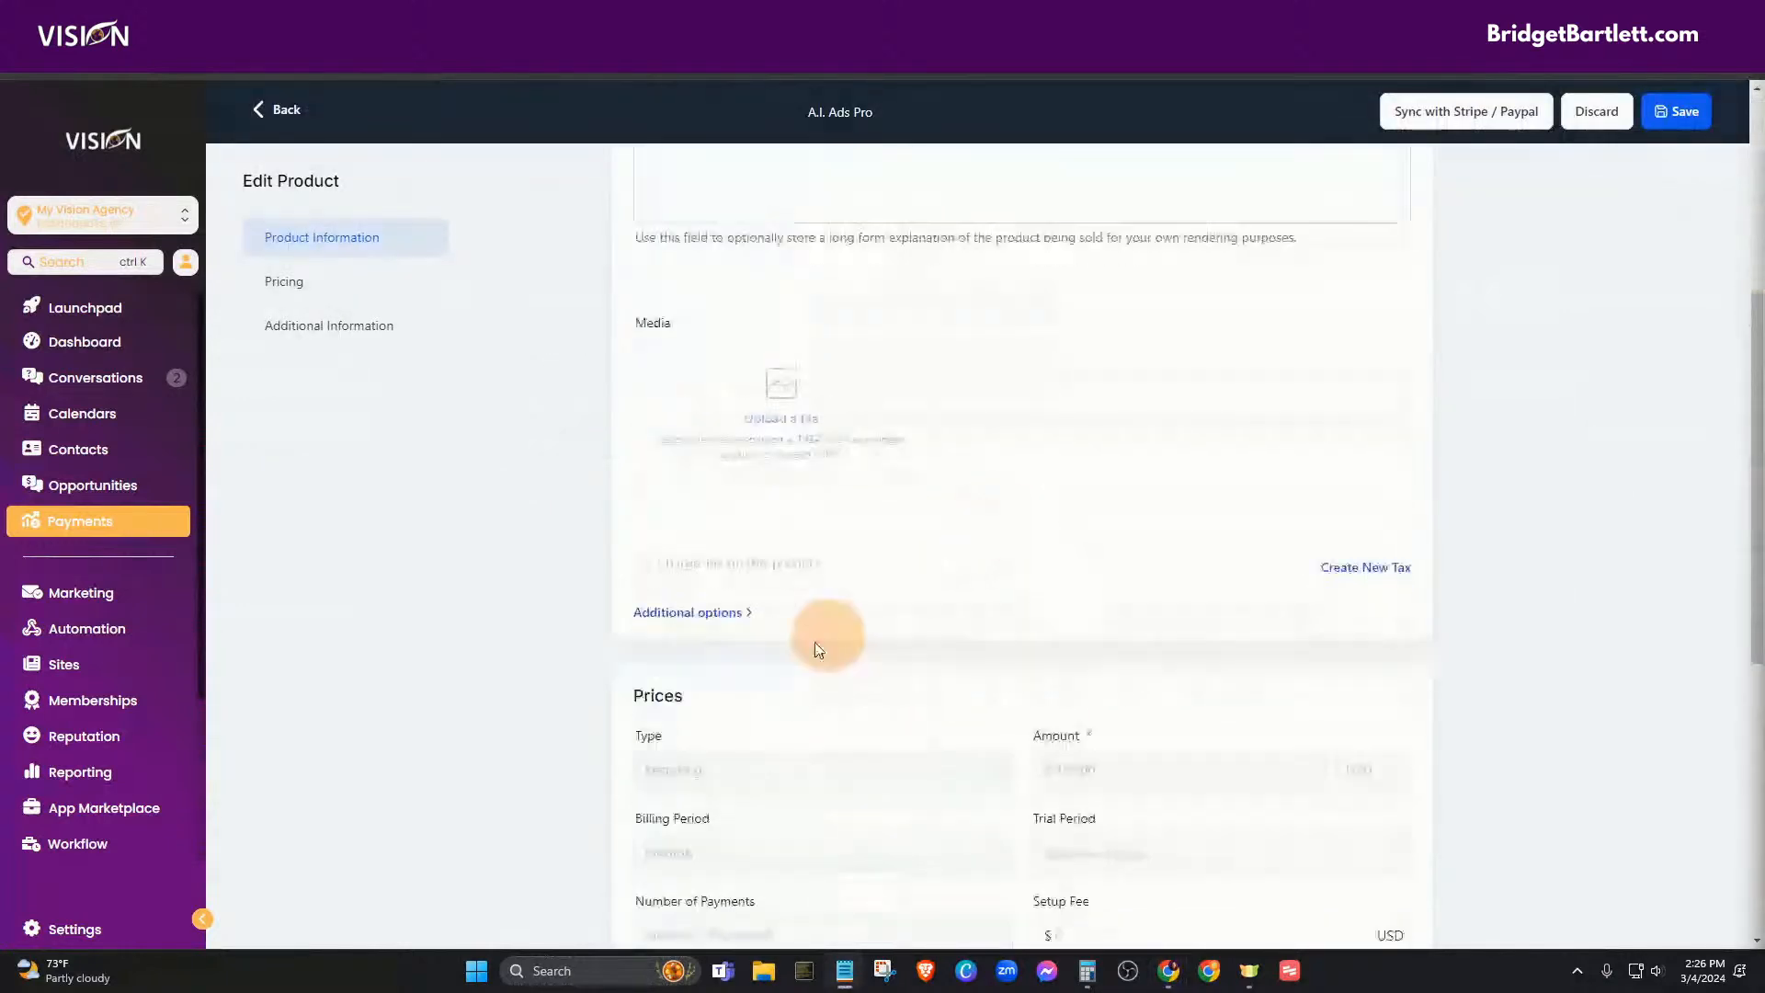
{"action": "scroll", "coordinate": [740, 395], "scroll_direction": "down", "scroll_amount": 7}
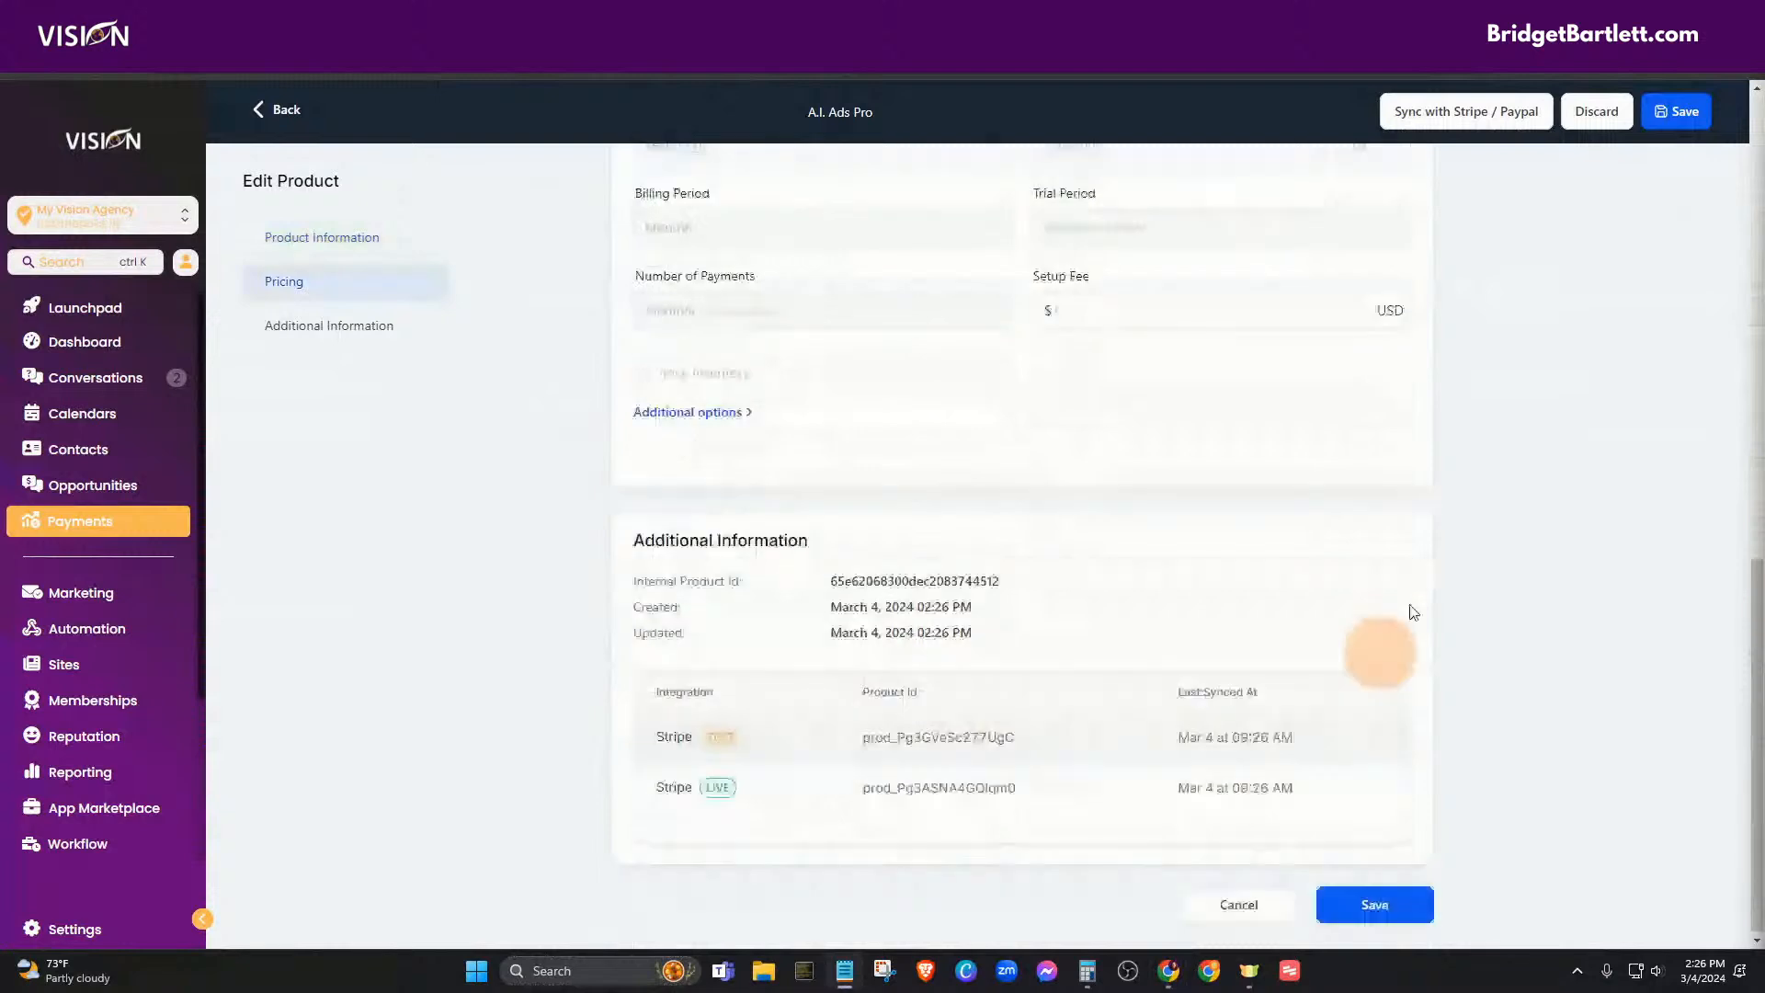
{"action": "left_click", "coordinate": [1408, 111]}
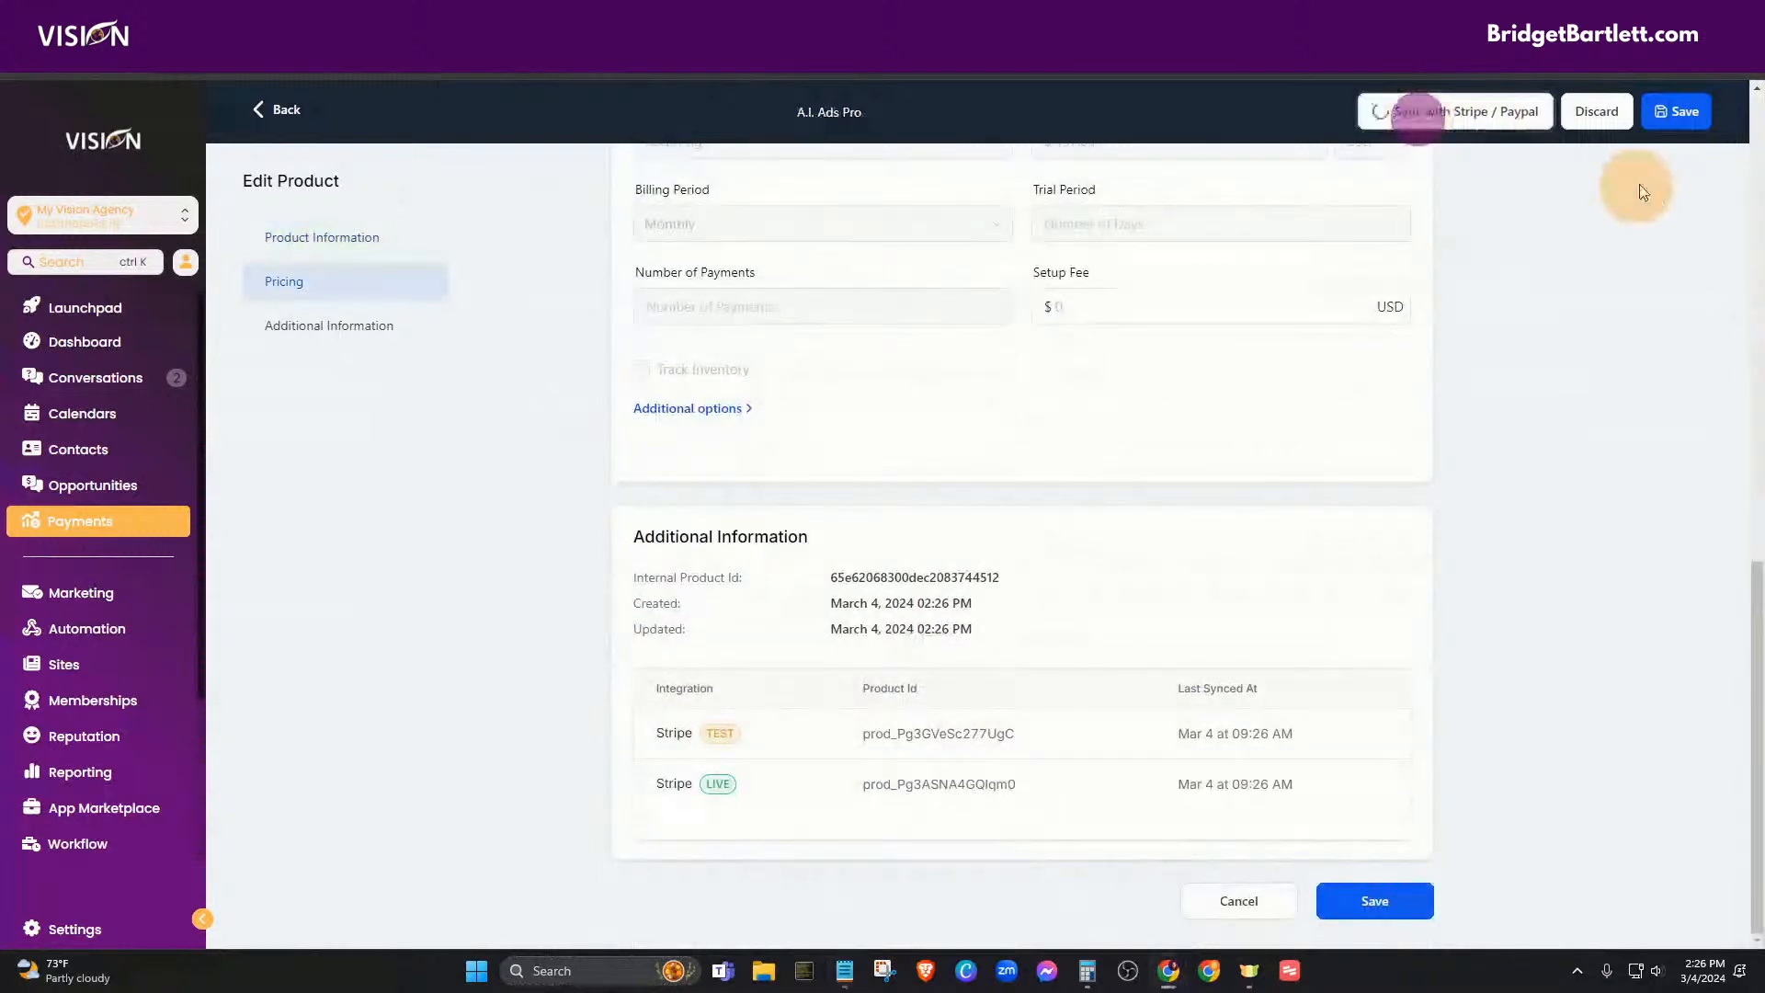
{"action": "left_click", "coordinate": [1714, 116]}
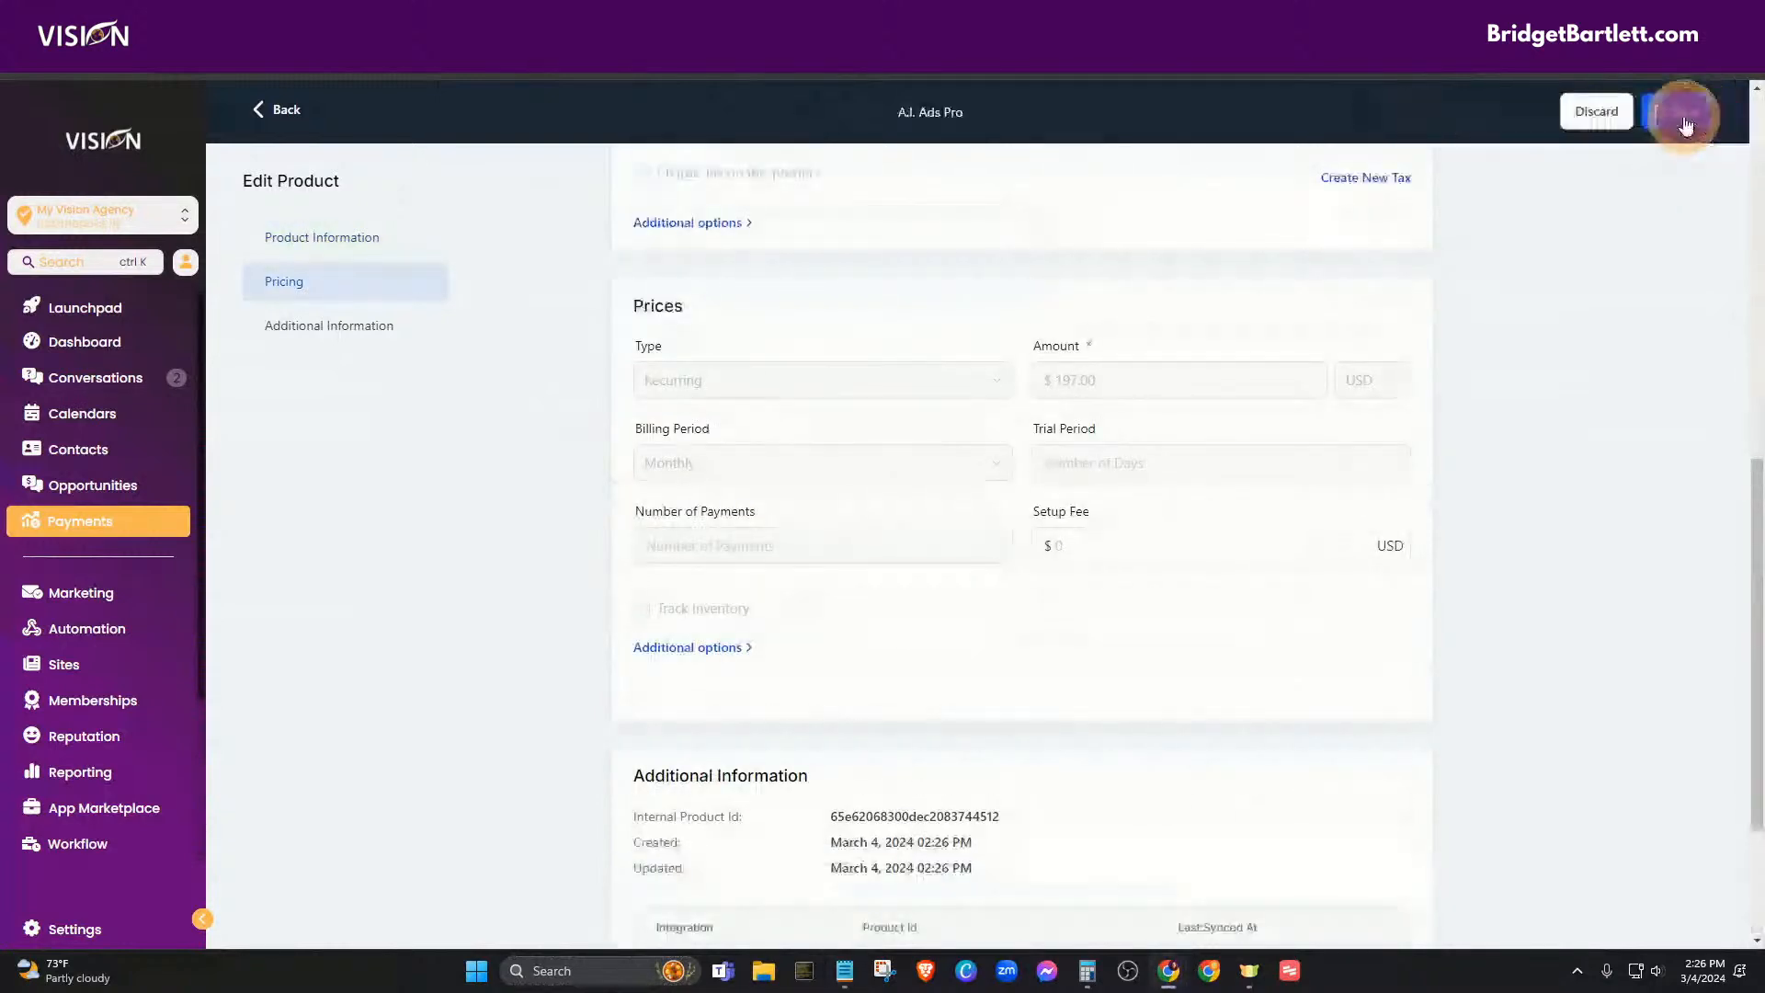
{"action": "left_click", "coordinate": [1683, 118]}
{"action": "left_click", "coordinate": [292, 108]}
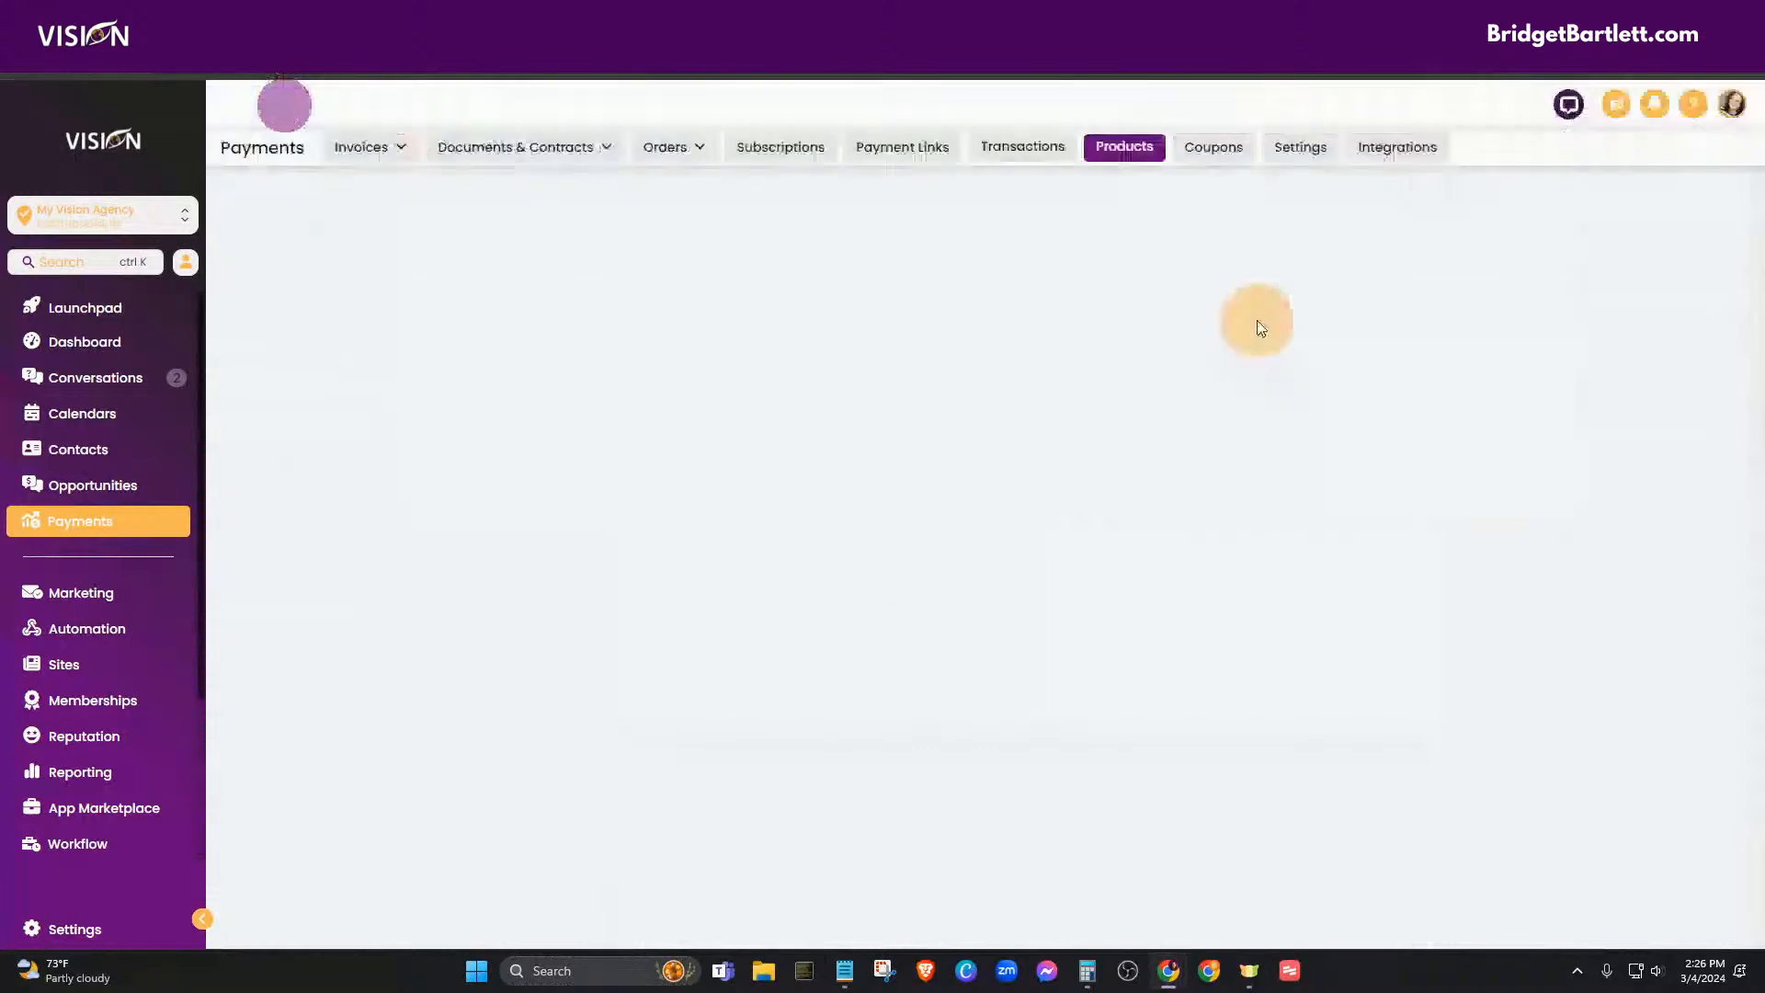
- Import the $1,970.00 yearly AGENCY PLAN price from Stripe, save, and return to Products
{"action": "left_click", "coordinate": [1354, 213]}
{"action": "left_click", "coordinate": [670, 370]}
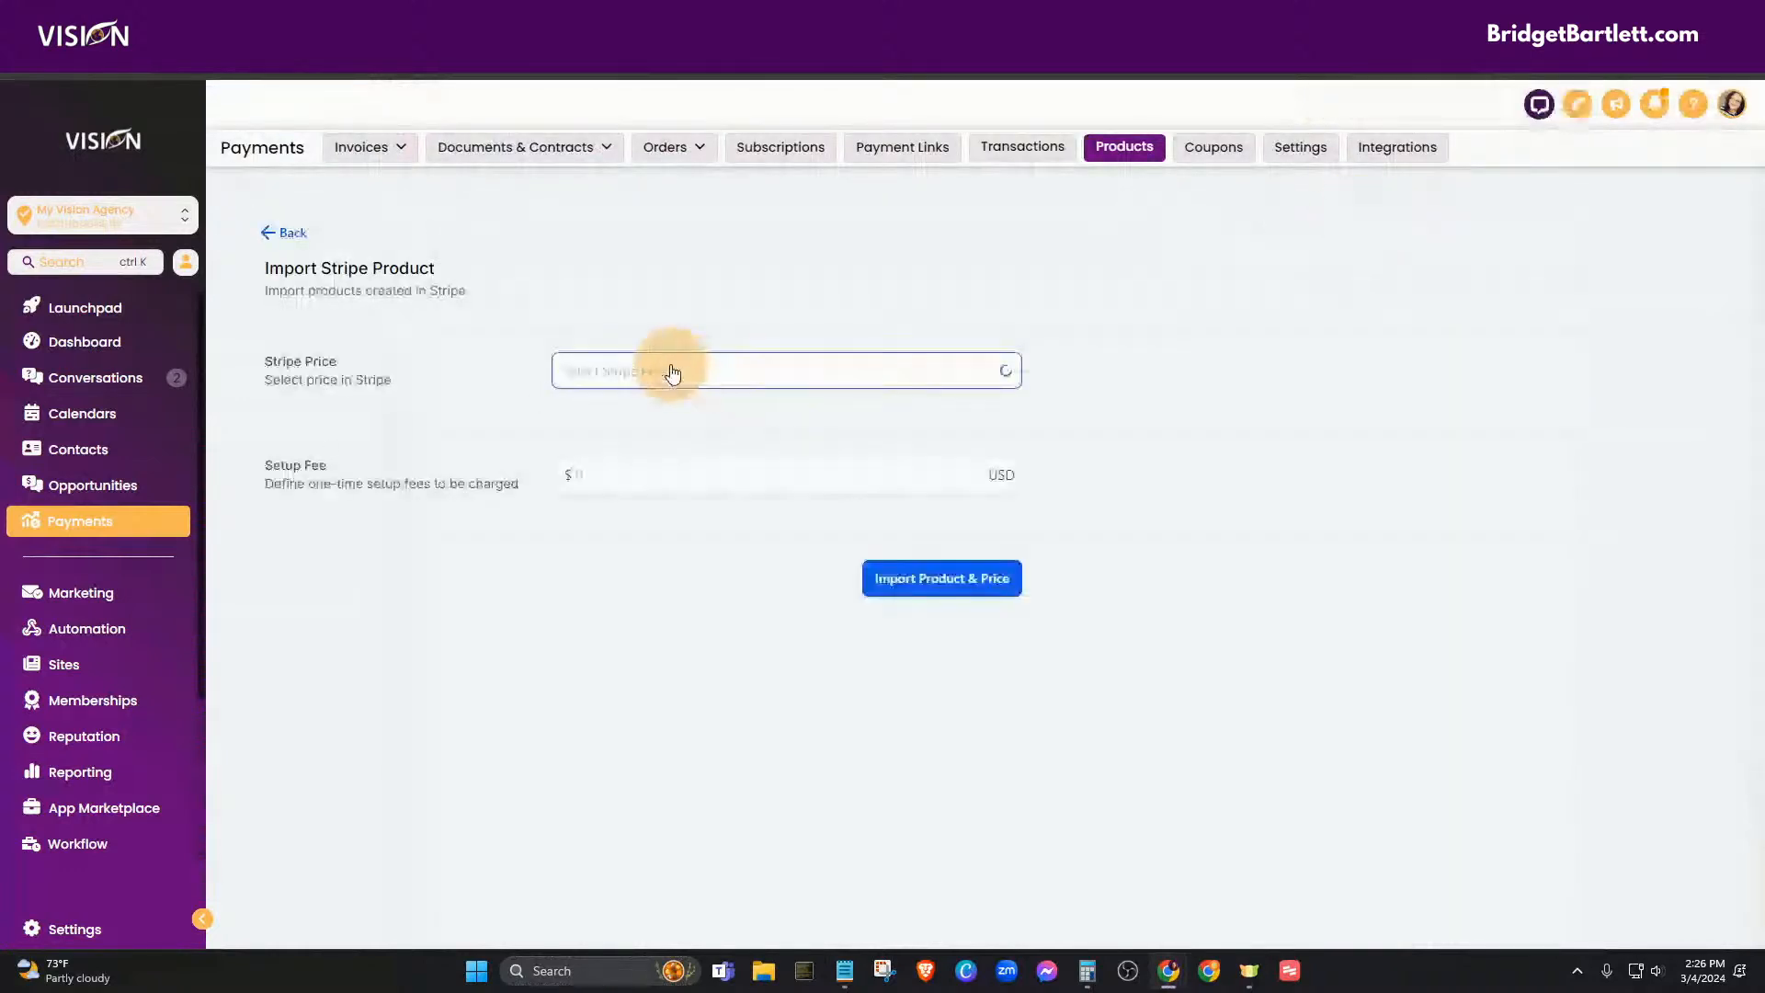
{"action": "type", "text": "price_1Oqh49AbYfbXwn3160H2KkLD"}
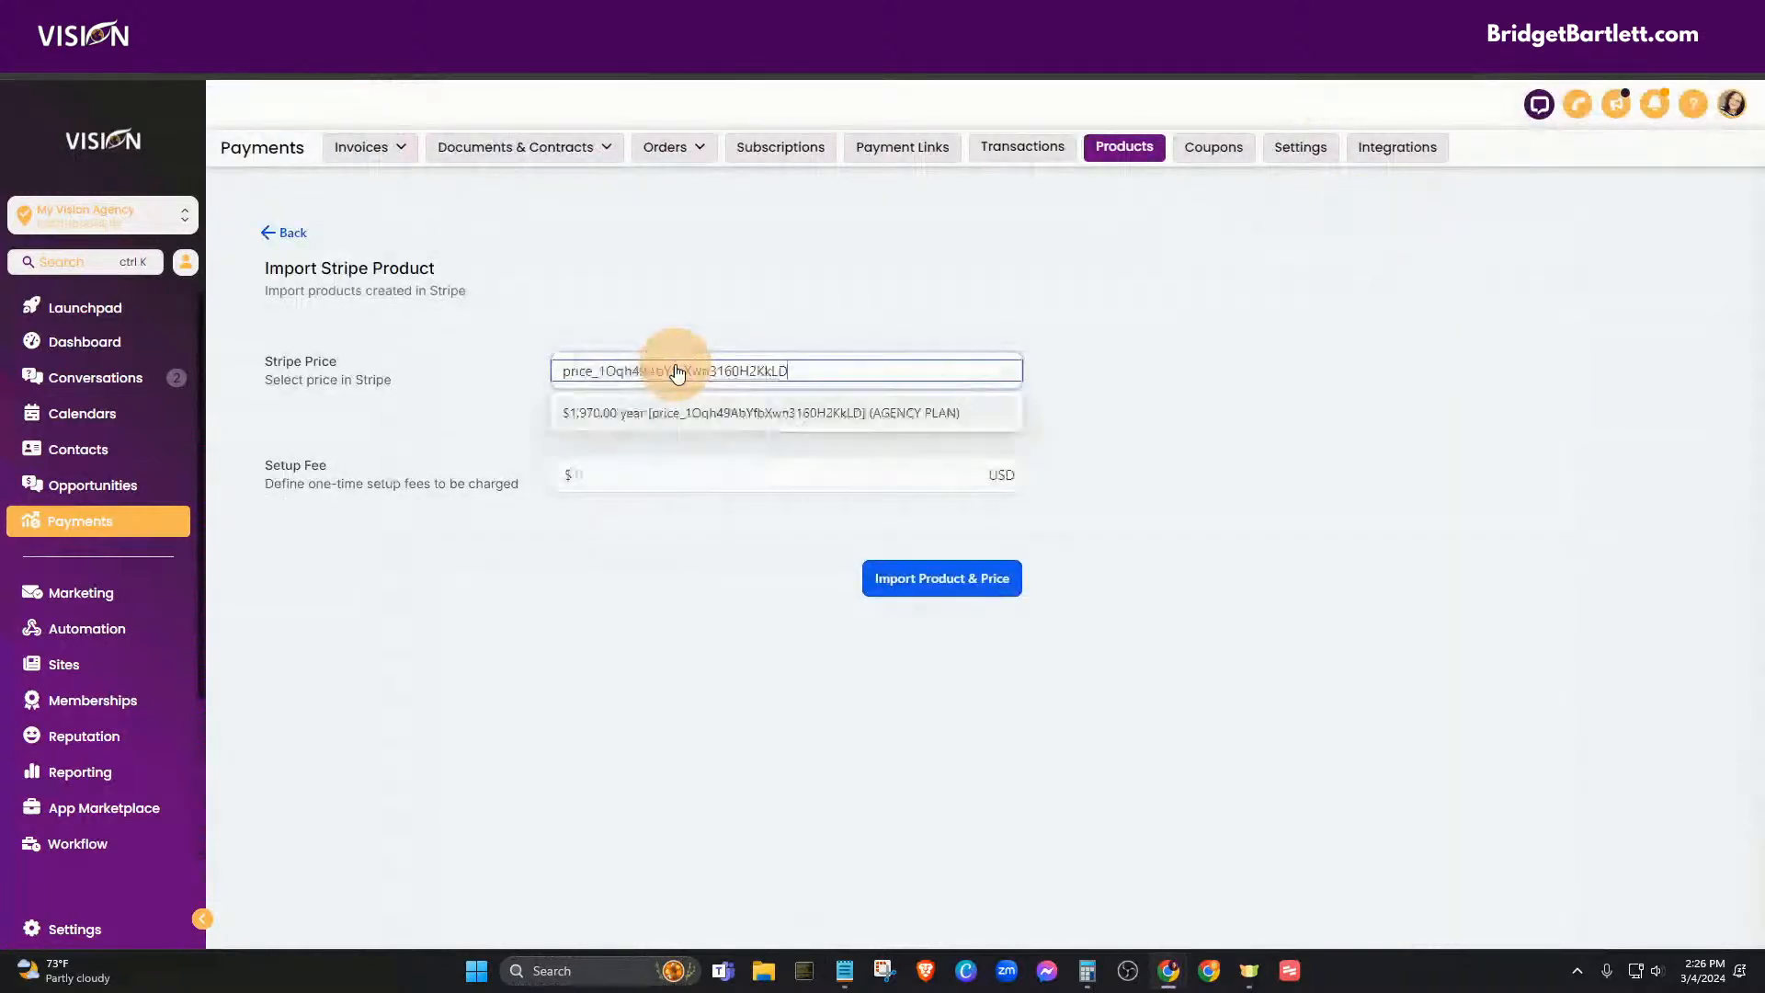
{"action": "left_click", "coordinate": [610, 411]}
{"action": "left_click", "coordinate": [938, 585]}
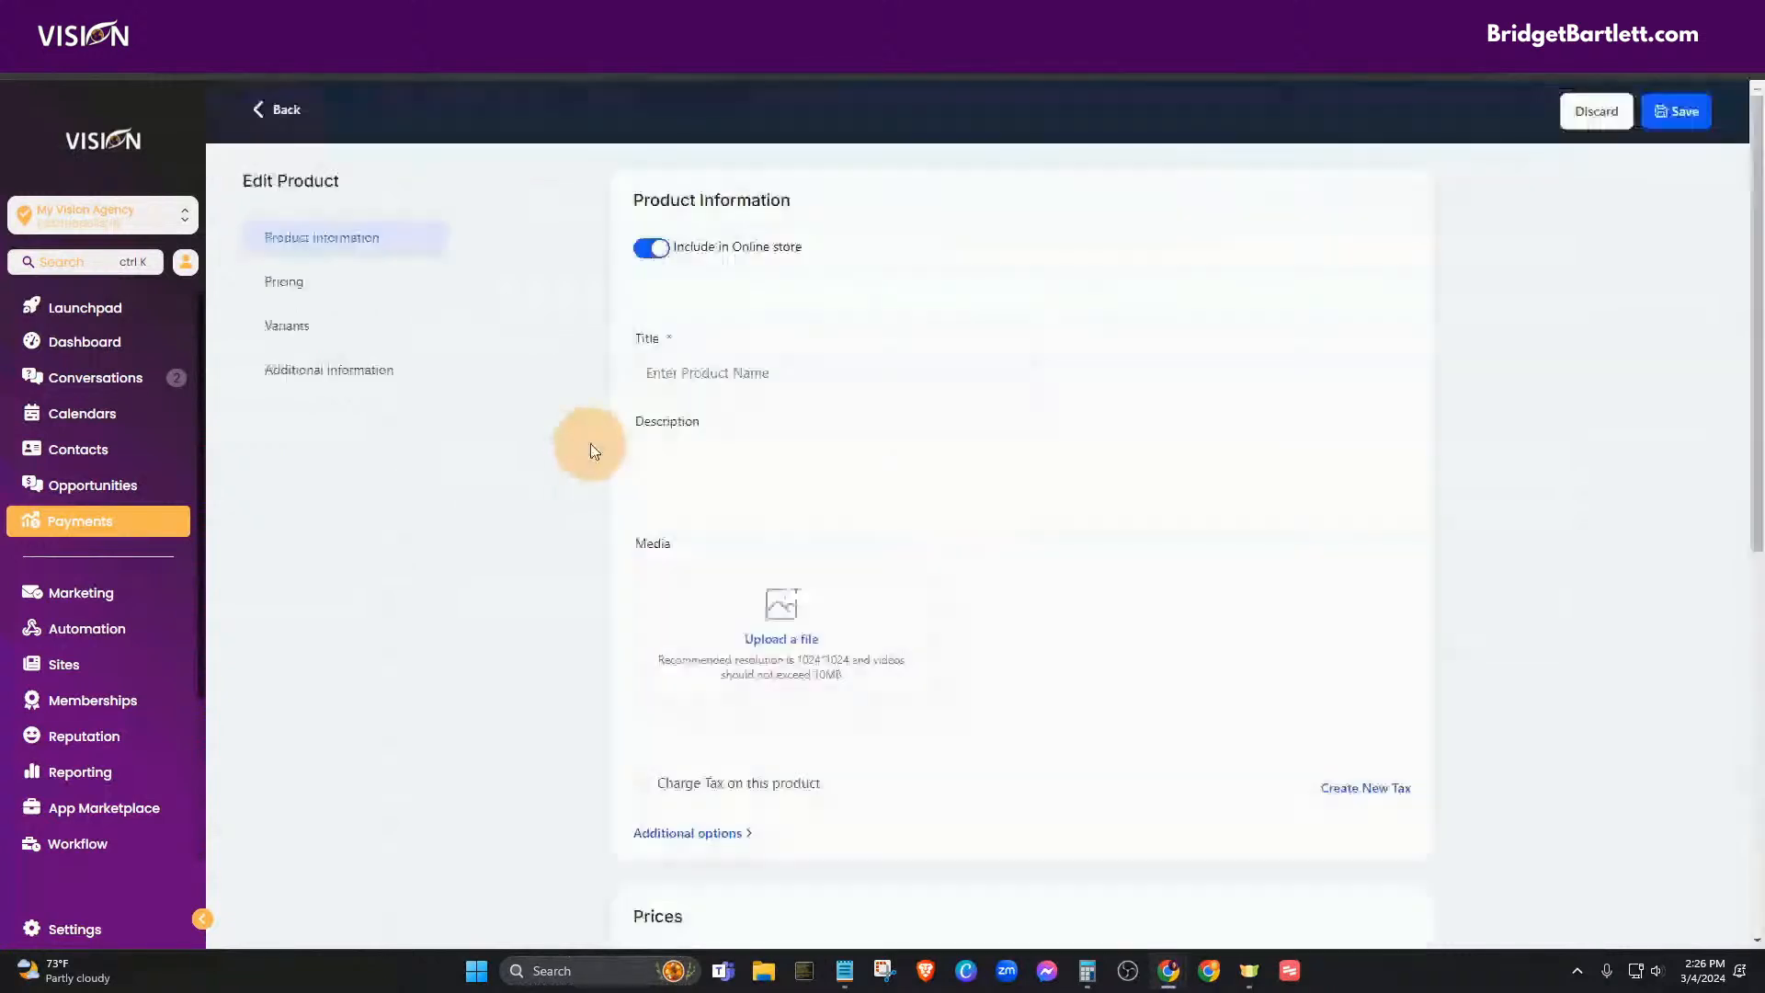
{"action": "scroll", "coordinate": [1142, 618], "scroll_direction": "down", "scroll_amount": 15}
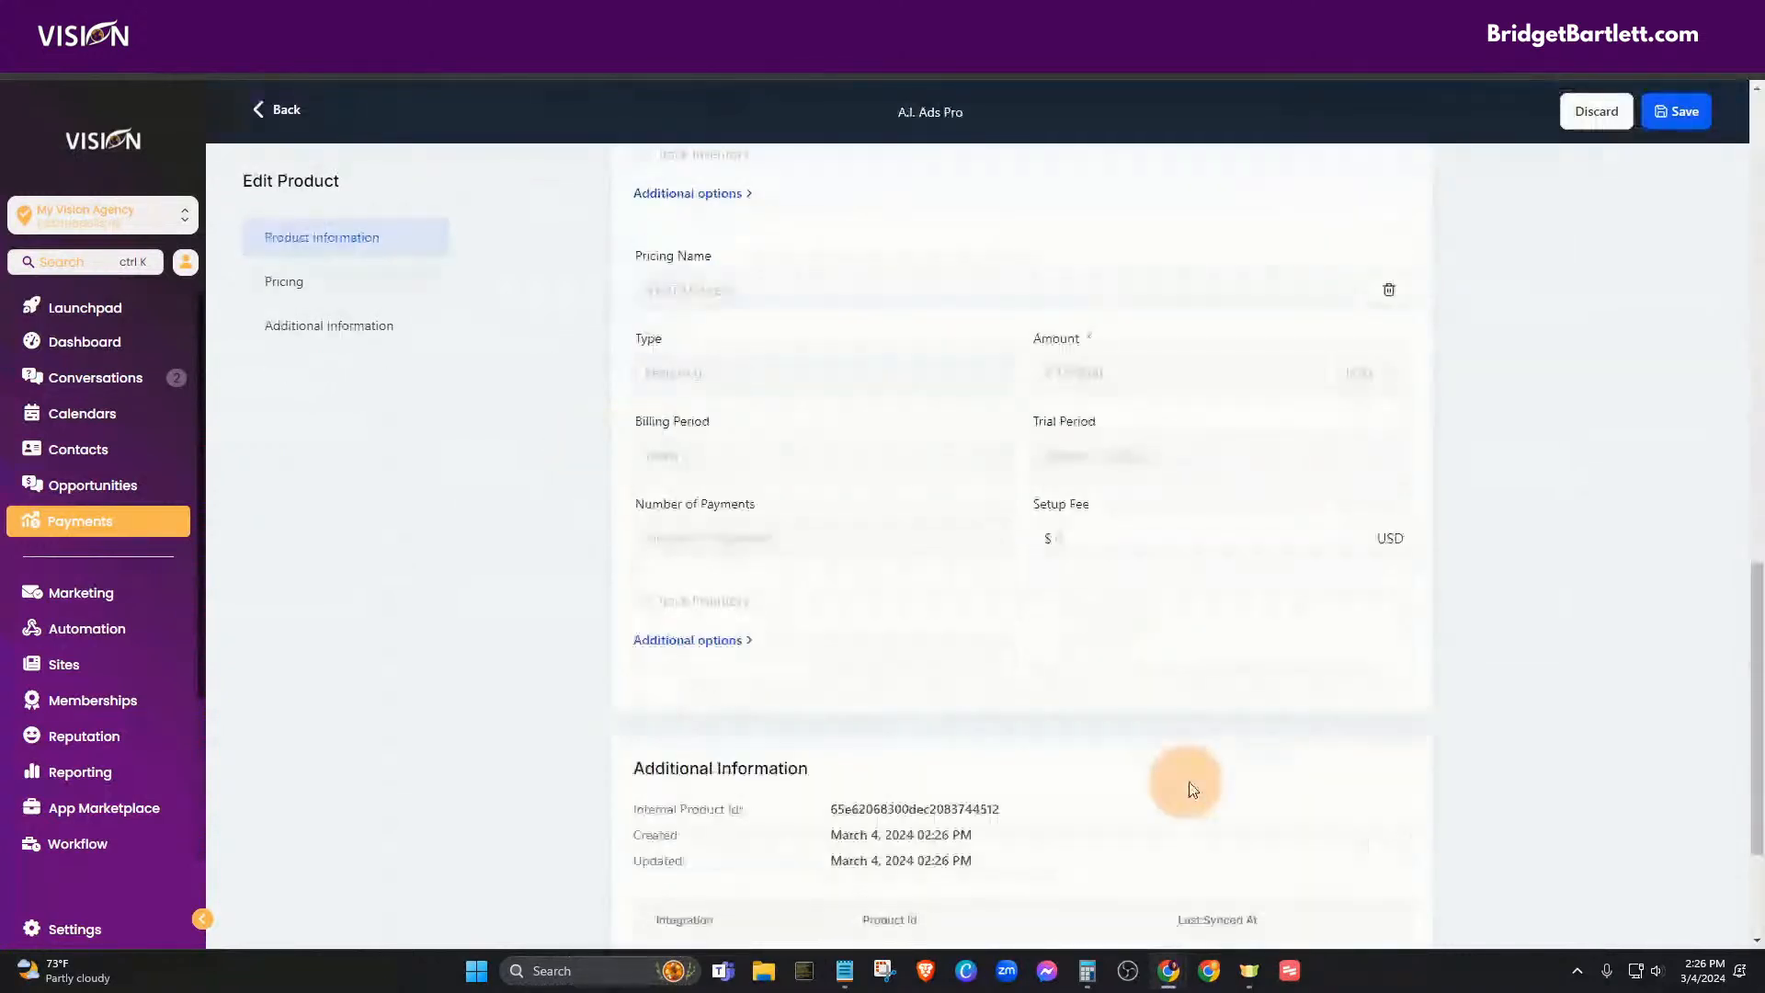
{"action": "left_click", "coordinate": [1678, 113]}
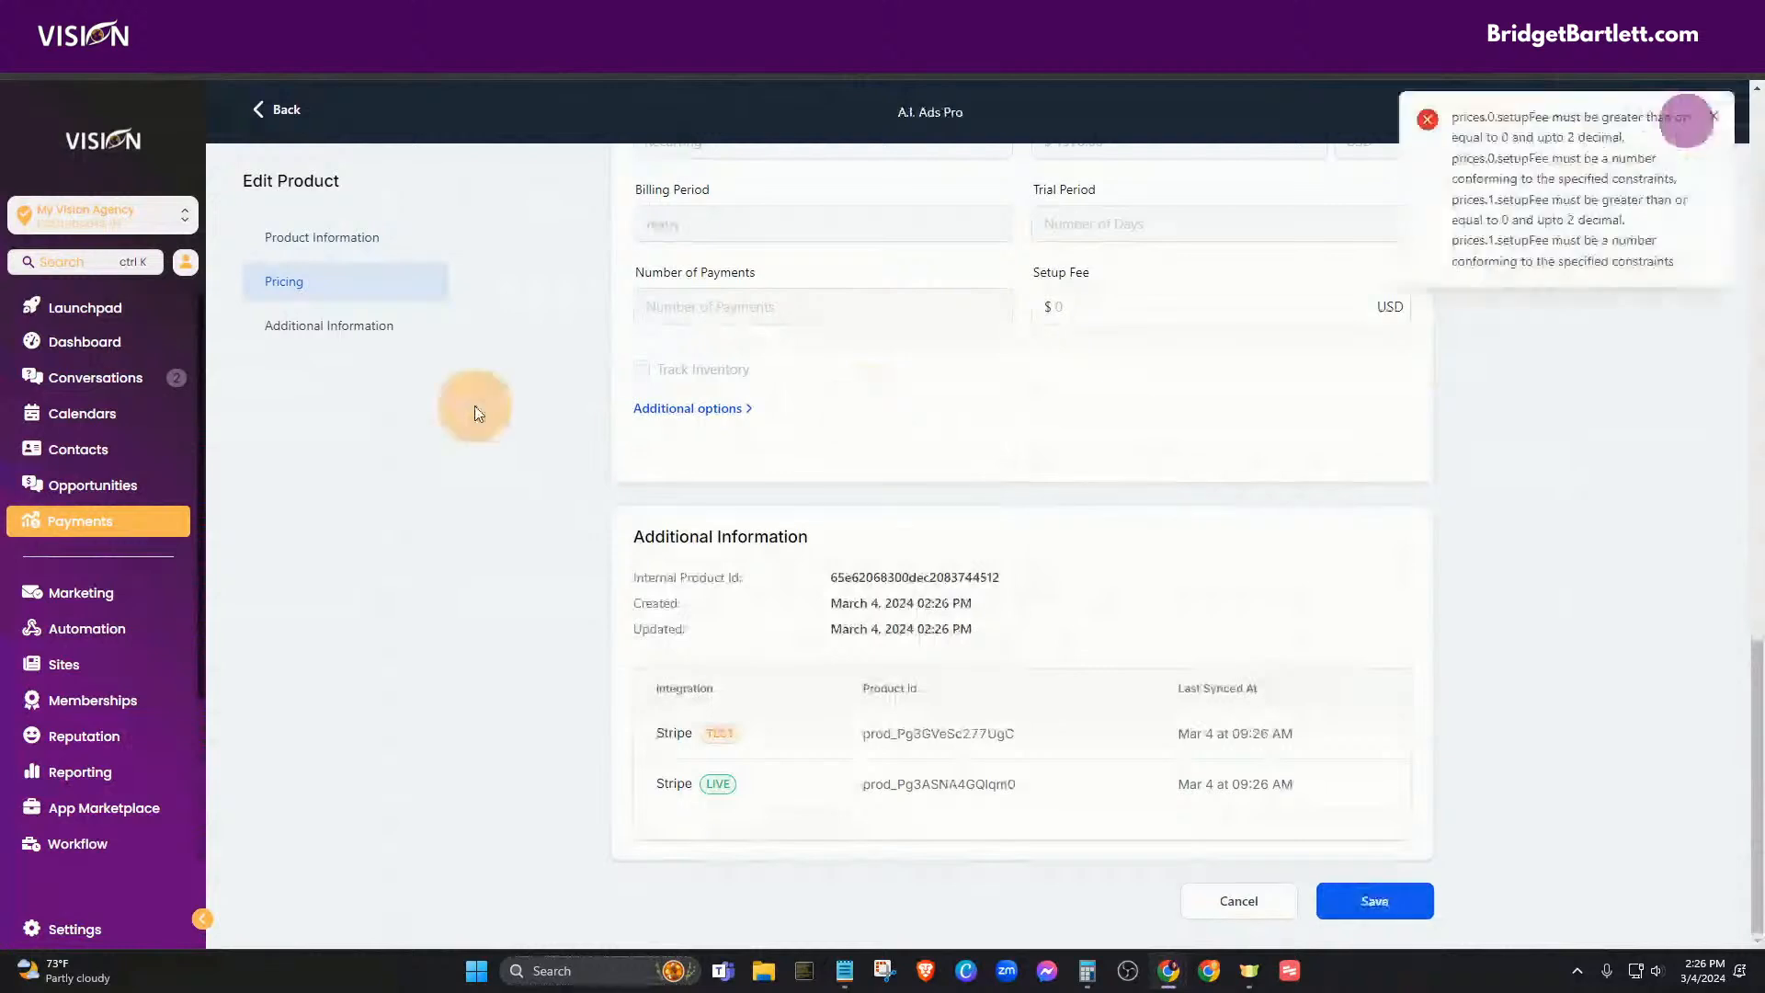
{"action": "left_click", "coordinate": [296, 119]}
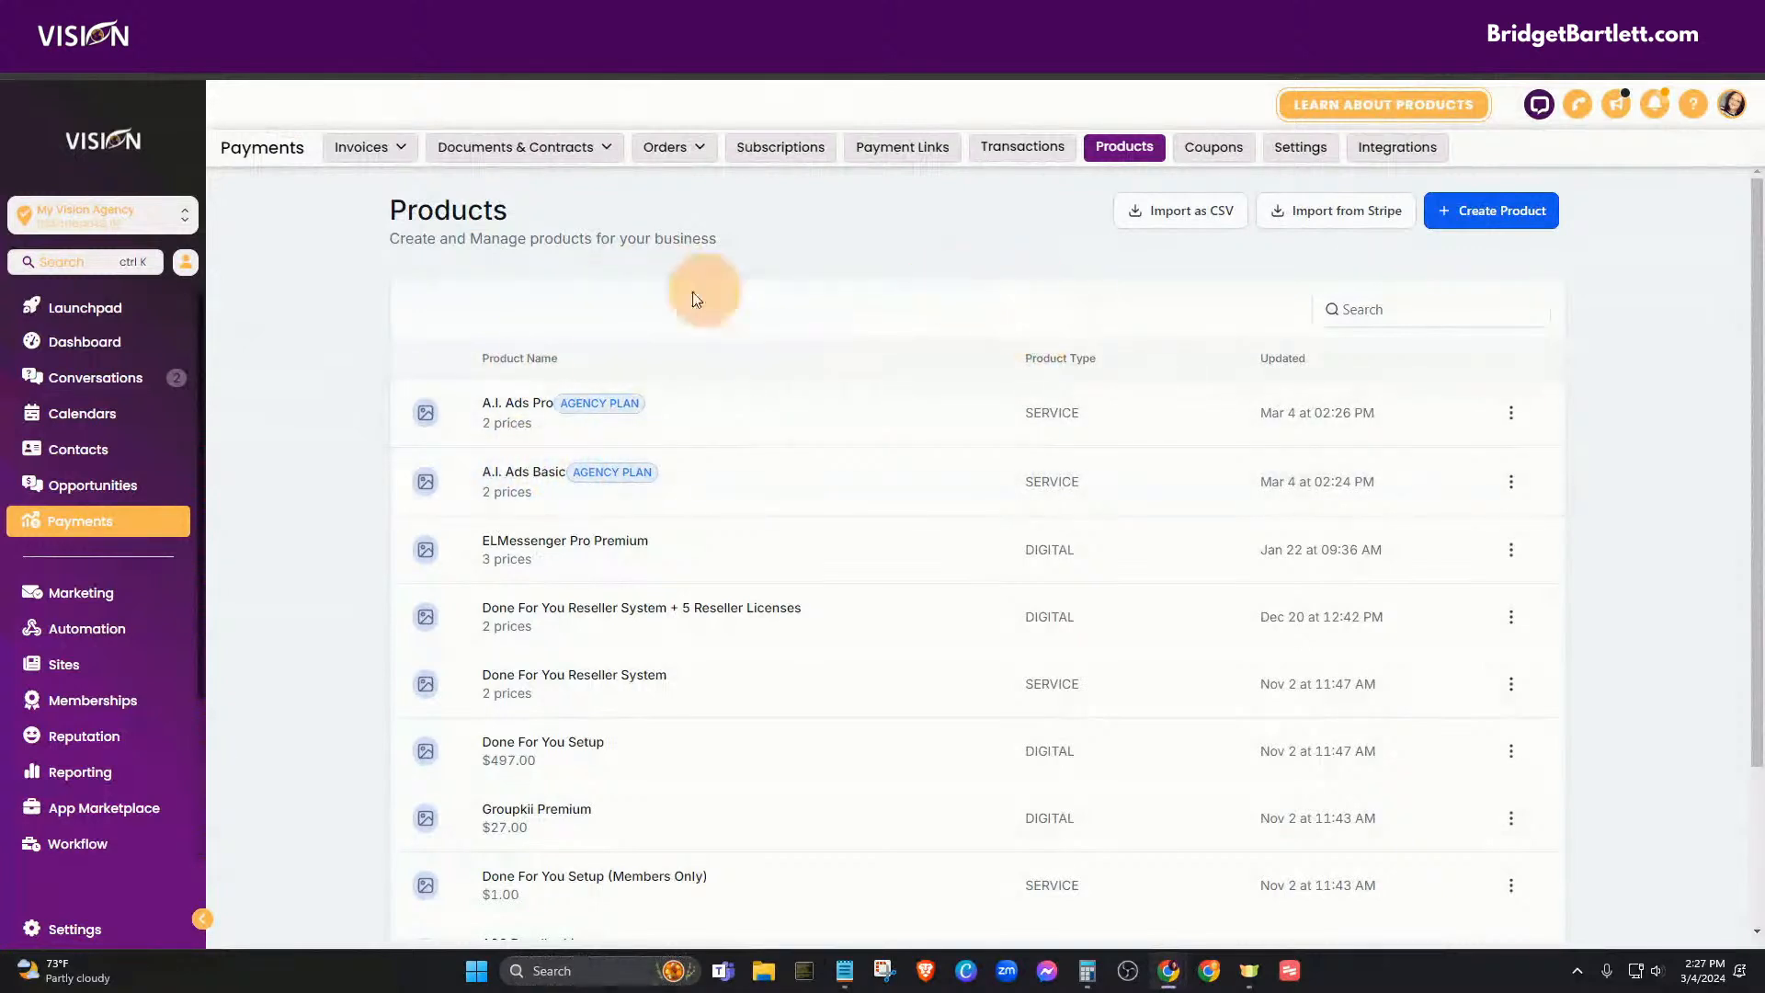
- Start a new product with a recurring price and enter 97 as the amount
{"action": "left_click", "coordinate": [1502, 213]}
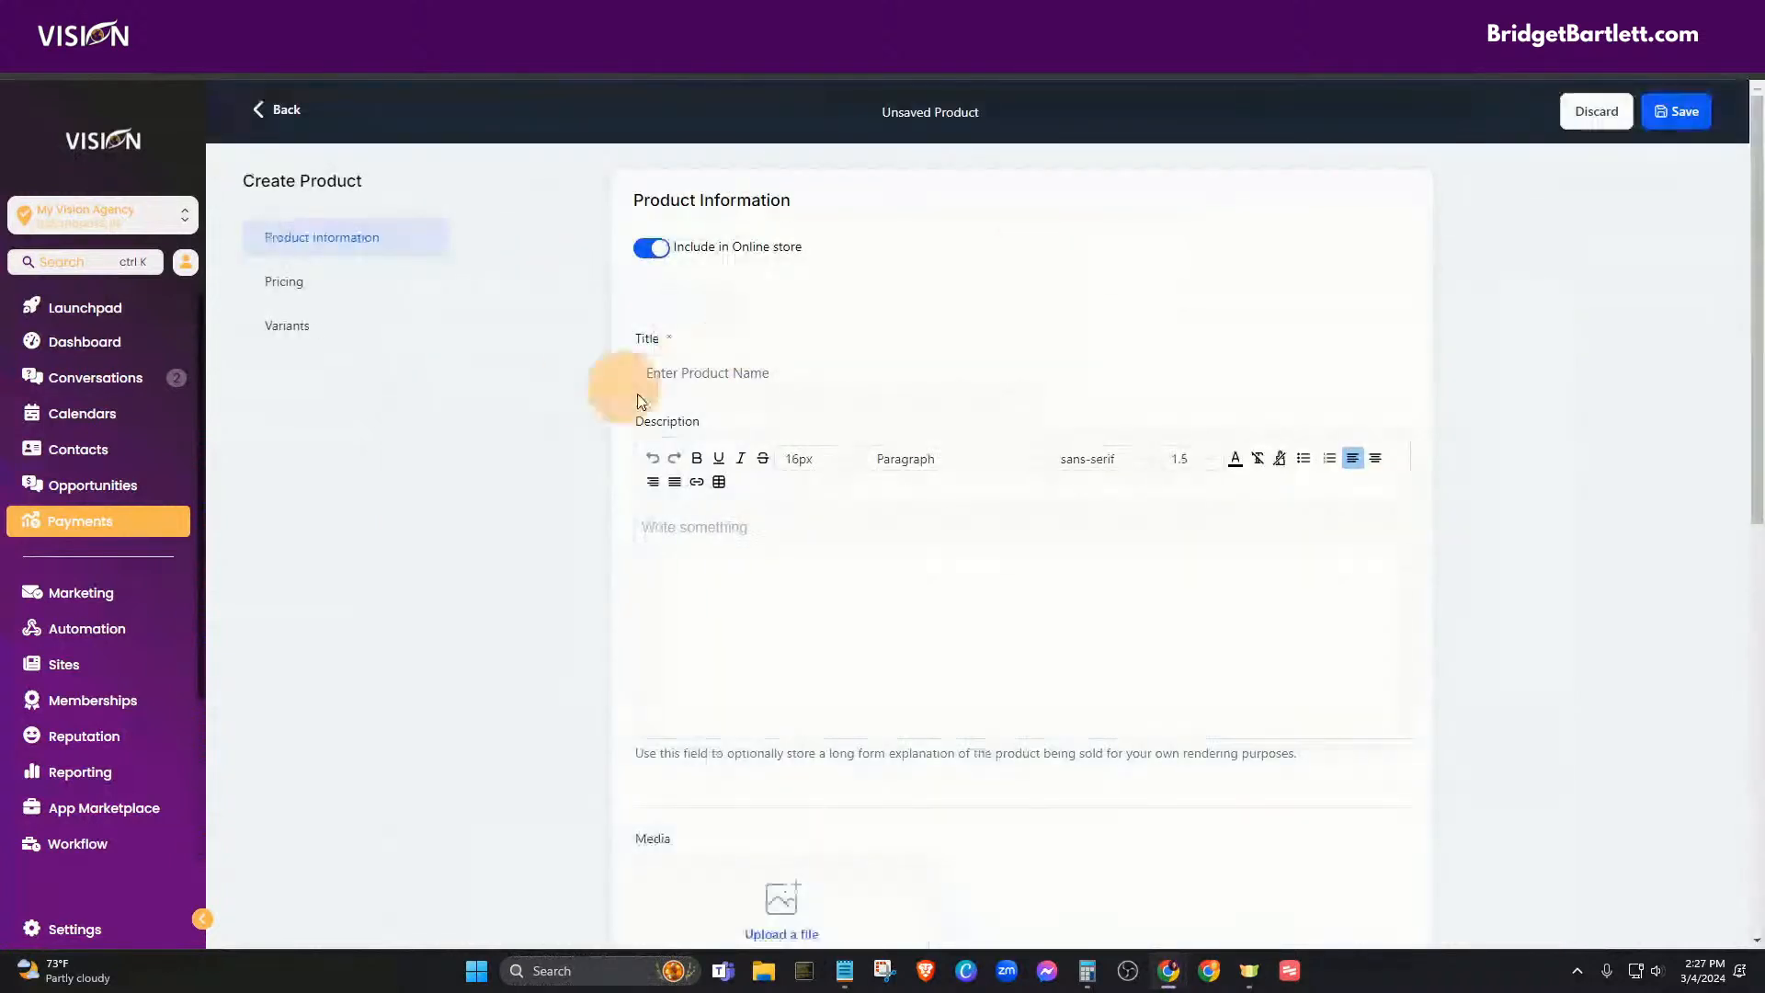
{"action": "left_click", "coordinate": [704, 378]}
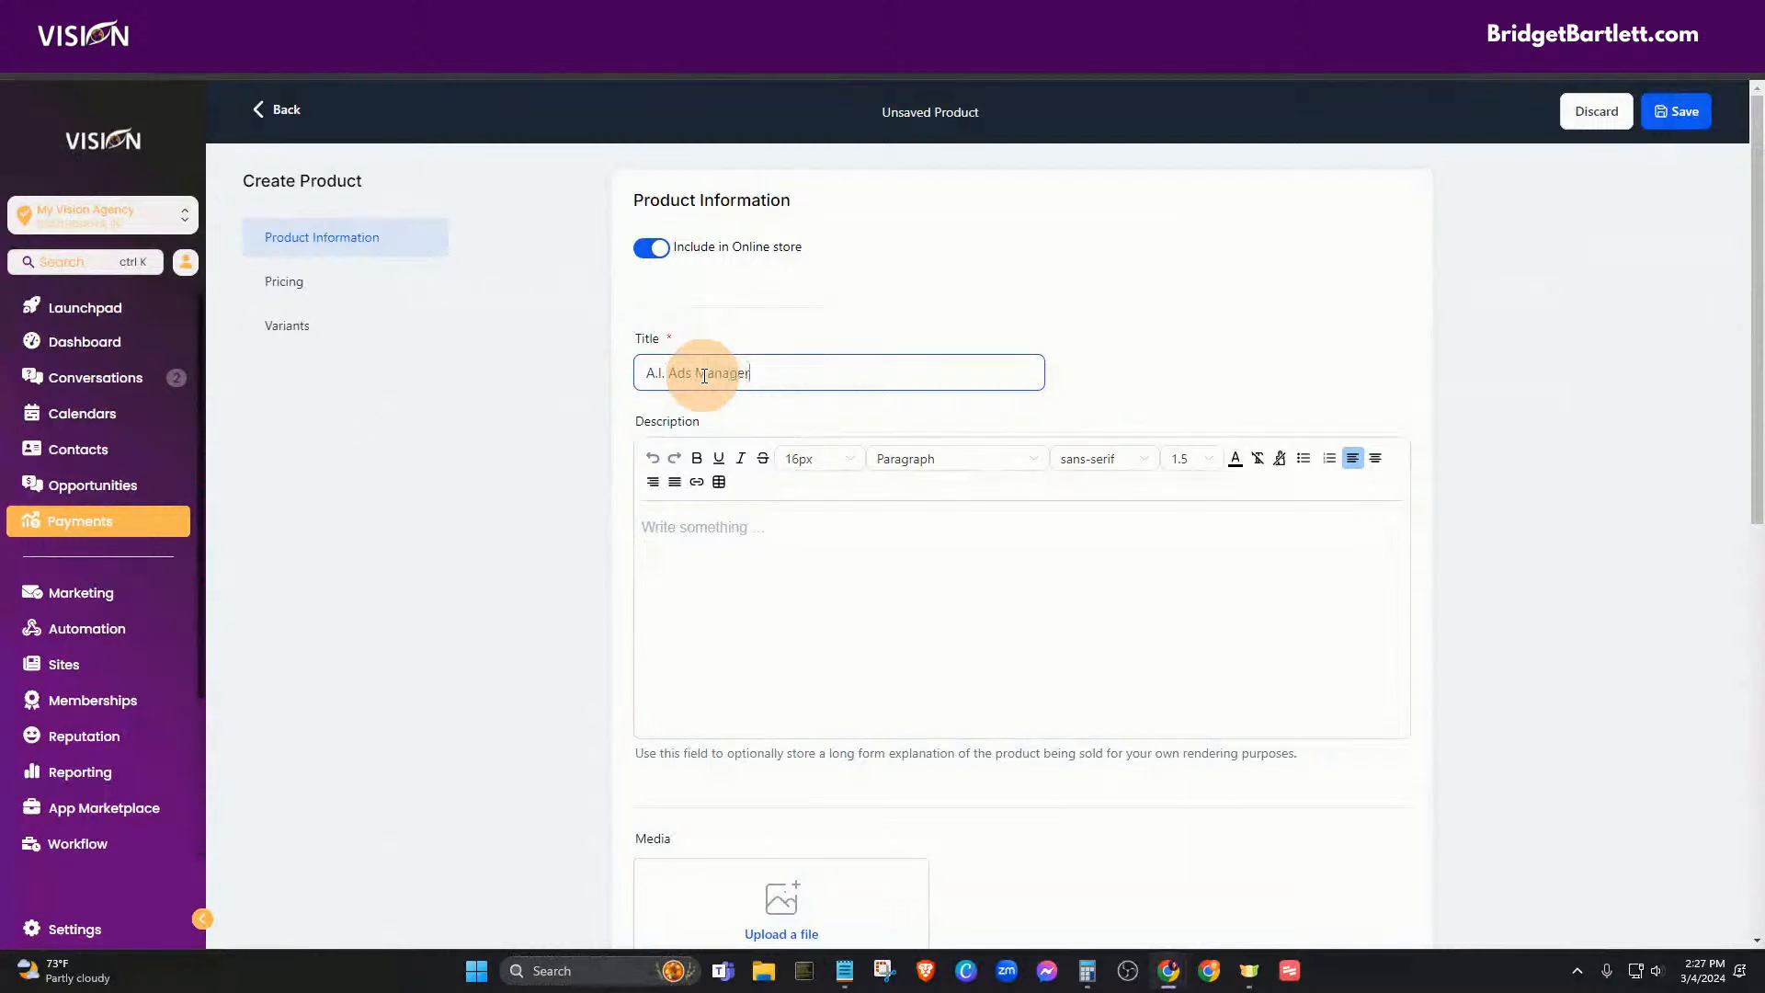
{"action": "scroll", "coordinate": [736, 581], "scroll_direction": "down", "scroll_amount": 1}
{"action": "scroll", "coordinate": [735, 581], "scroll_direction": "down", "scroll_amount": 8}
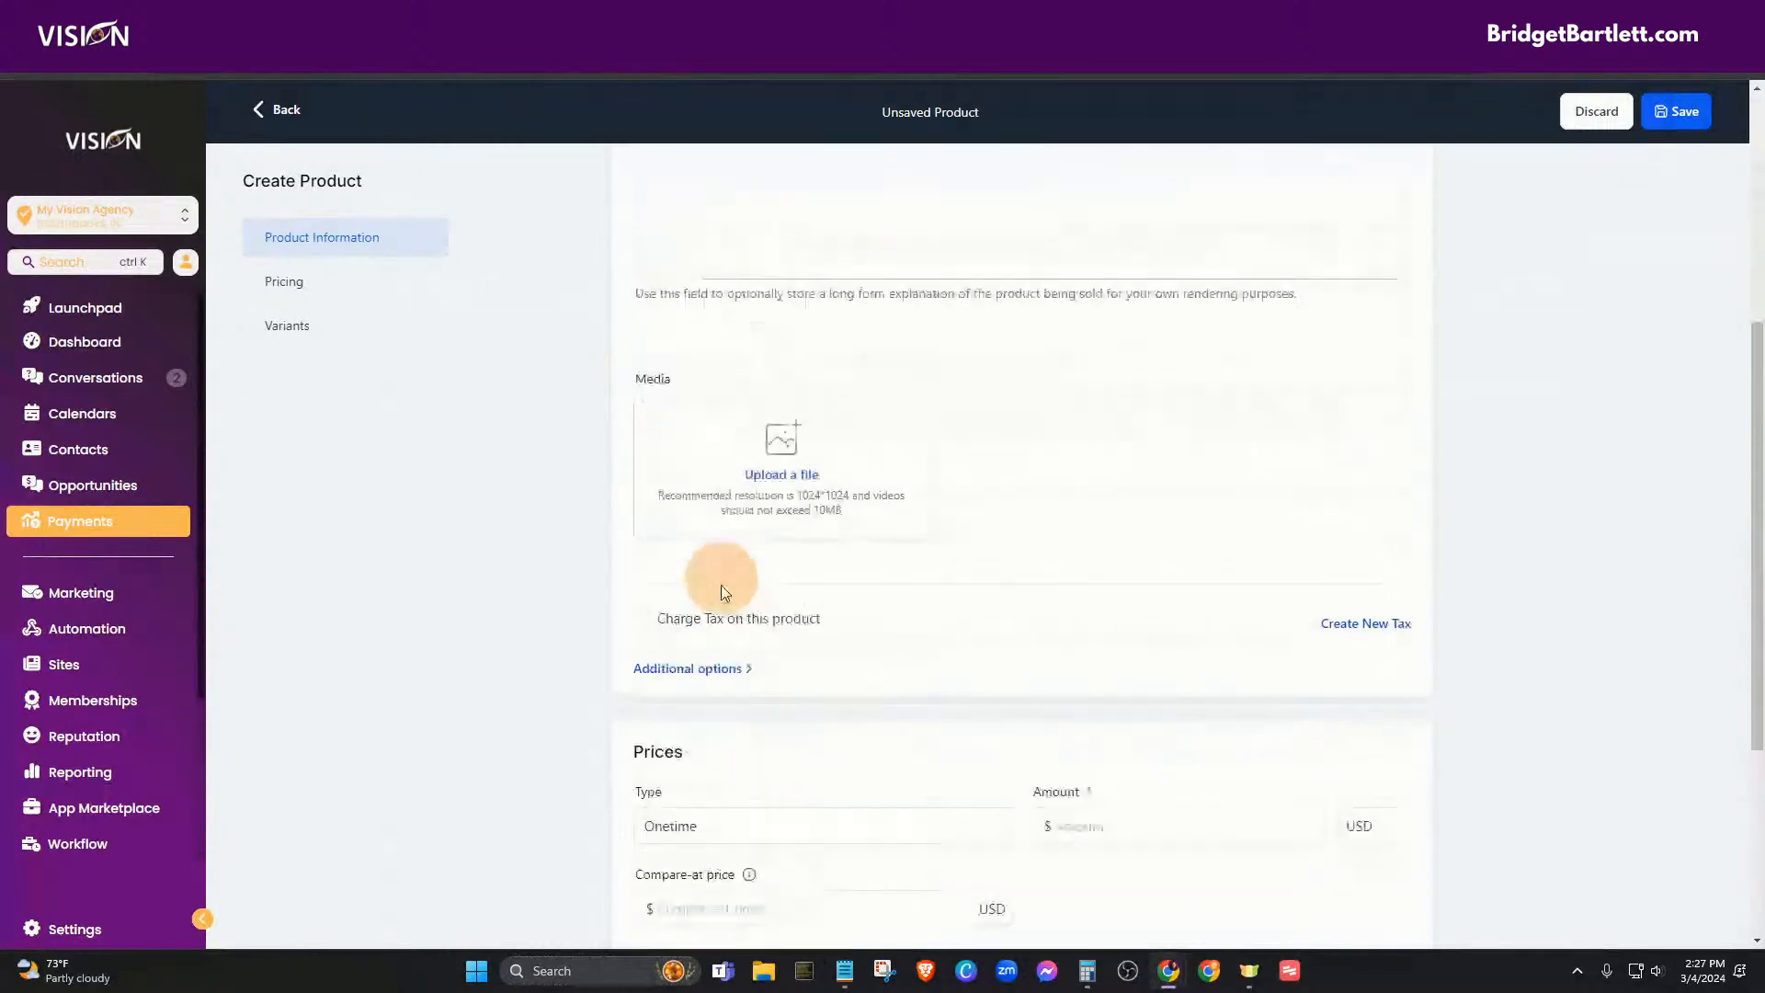
{"action": "left_click", "coordinate": [653, 460]}
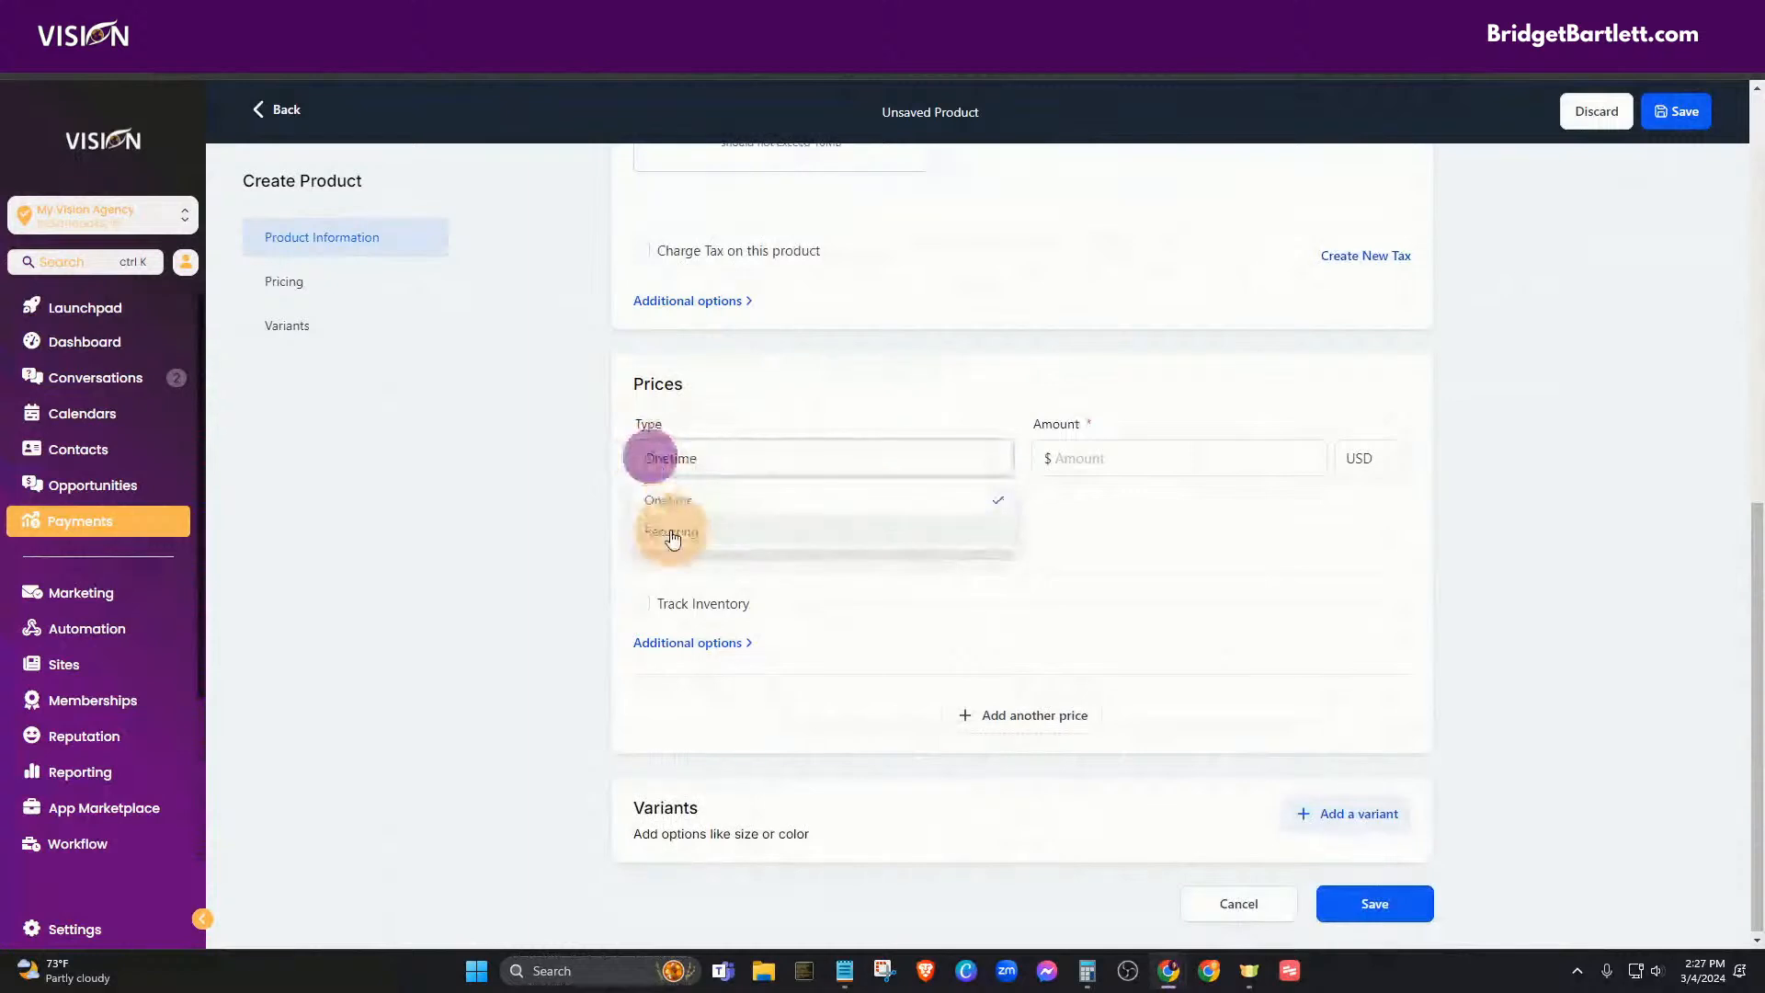
{"action": "left_click", "coordinate": [670, 524]}
{"action": "left_click", "coordinate": [1085, 460]}
{"action": "type", "text": "97"}
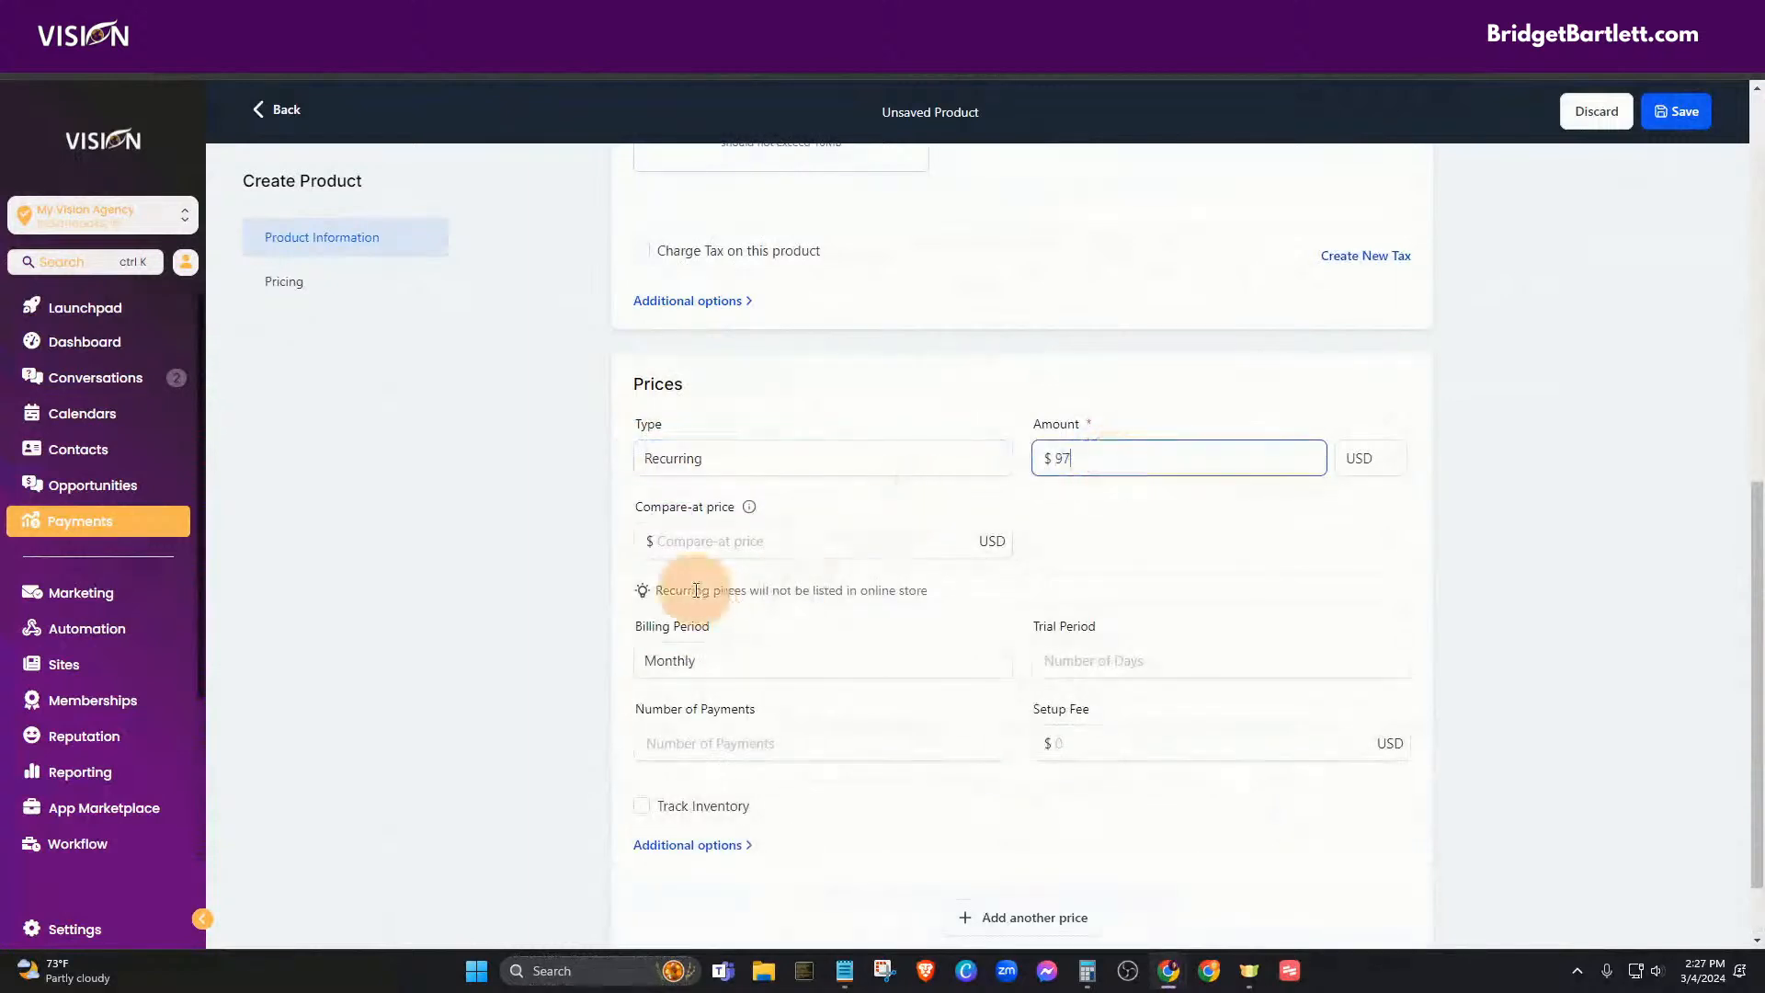
- Scroll back through the unsaved product form and leave it for the Products list
{"action": "scroll", "coordinate": [834, 638], "scroll_direction": "down", "scroll_amount": 1}
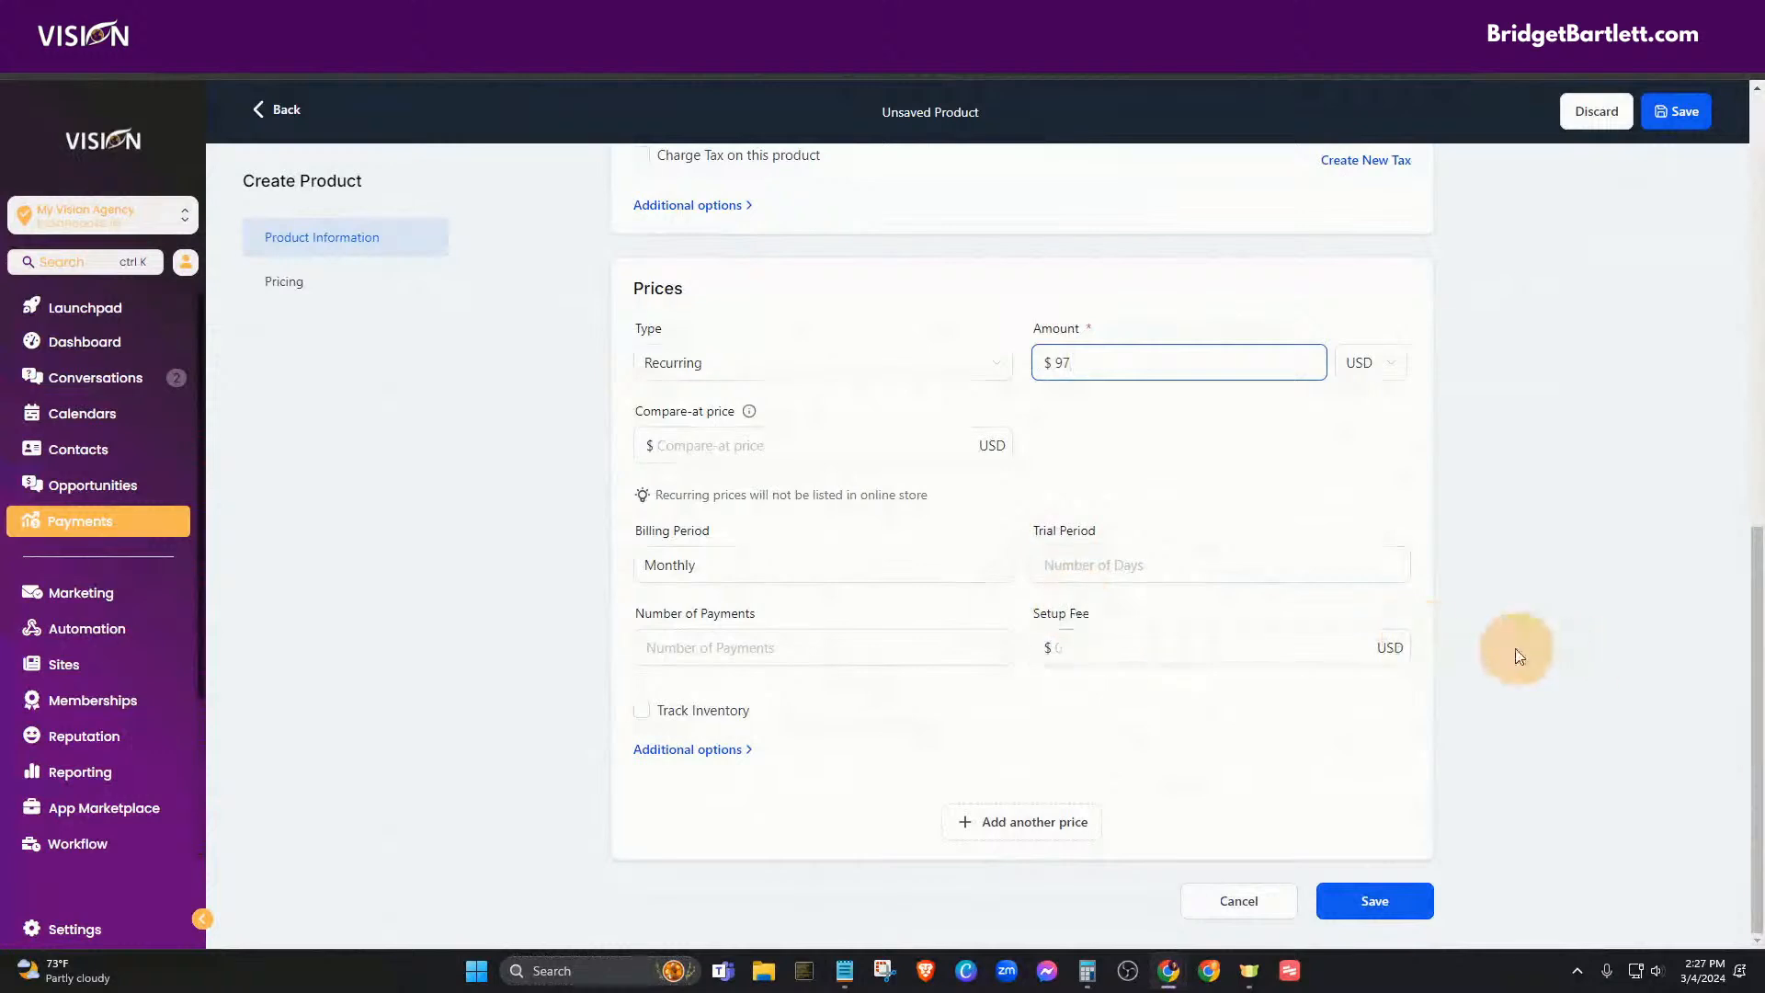
{"action": "scroll", "coordinate": [1489, 648], "scroll_direction": "up", "scroll_amount": 5}
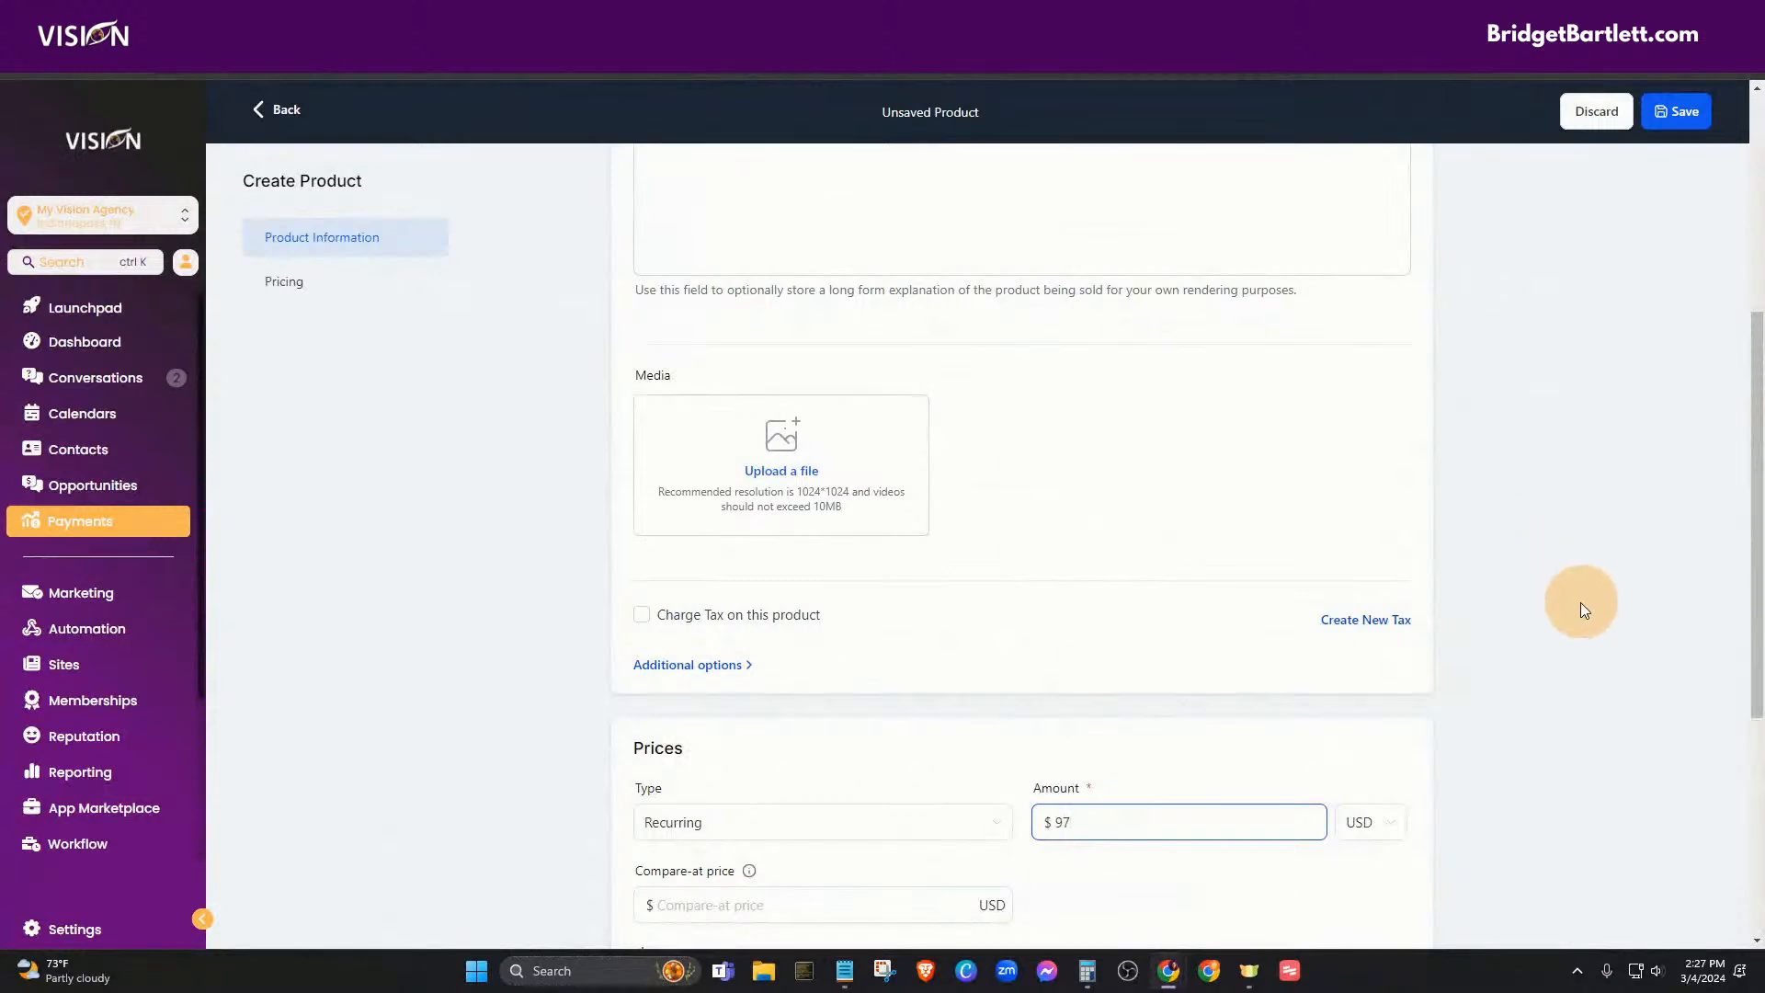
{"action": "scroll", "coordinate": [1543, 692], "scroll_direction": "up", "scroll_amount": 2}
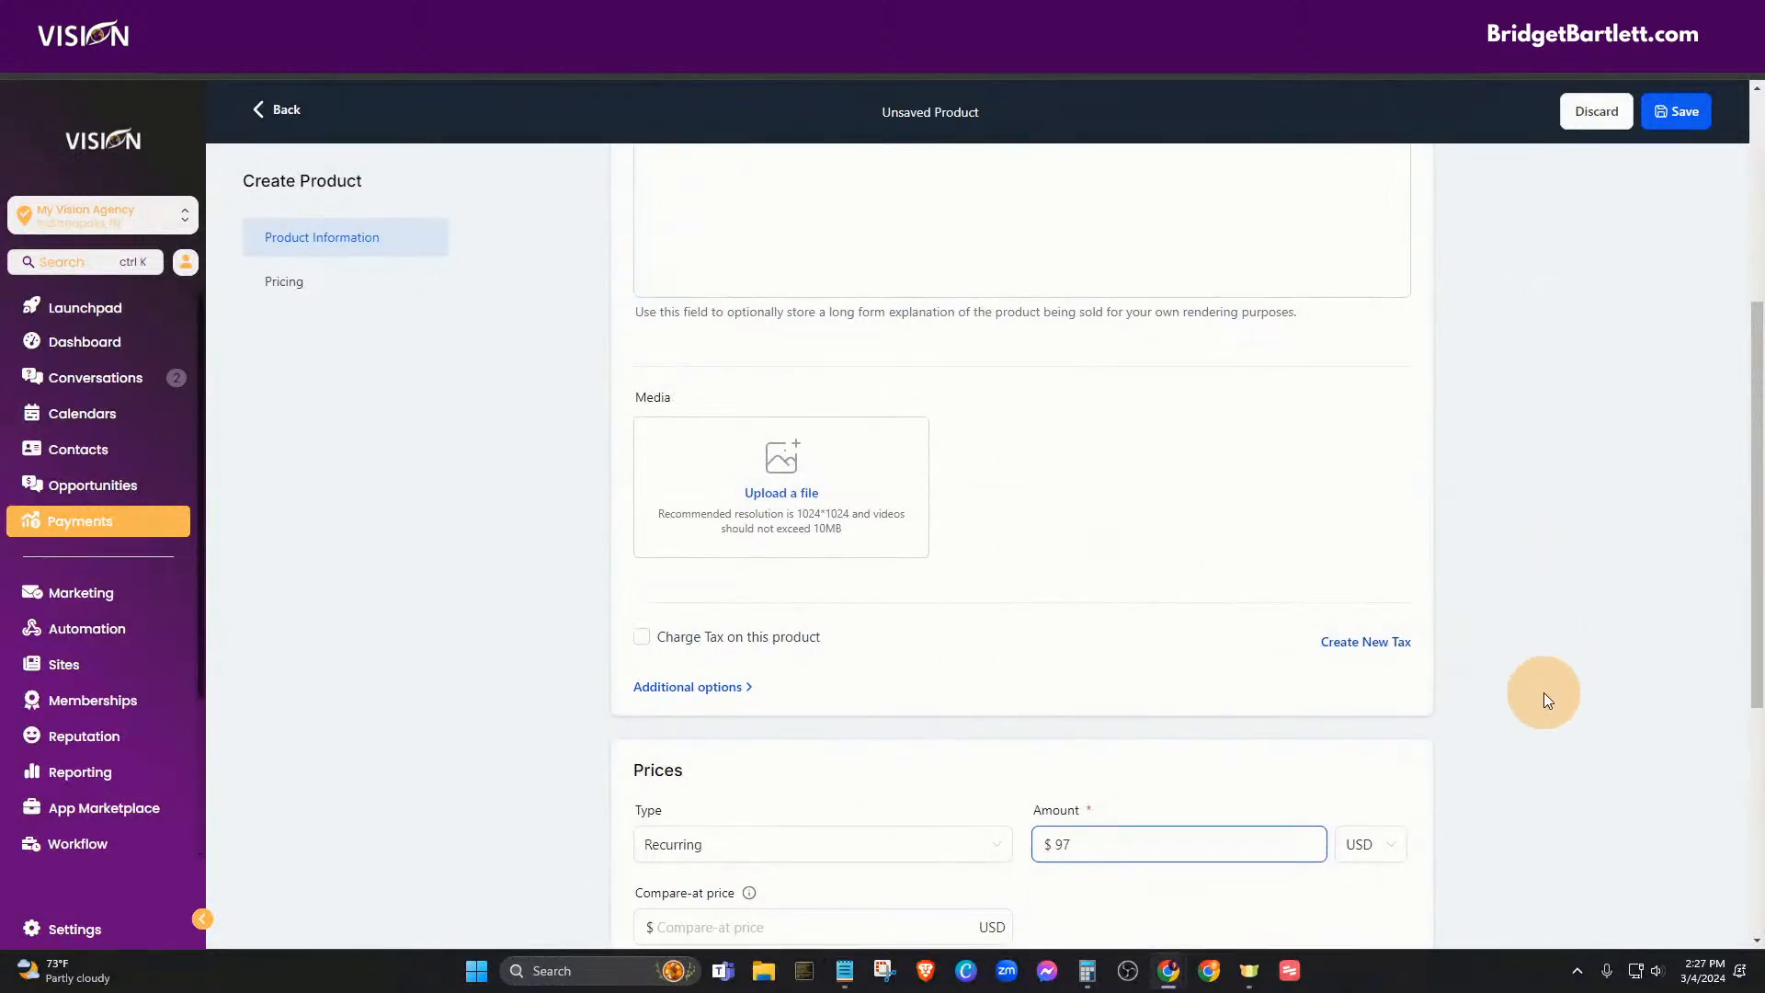
{"action": "scroll", "coordinate": [1544, 697], "scroll_direction": "up", "scroll_amount": 1}
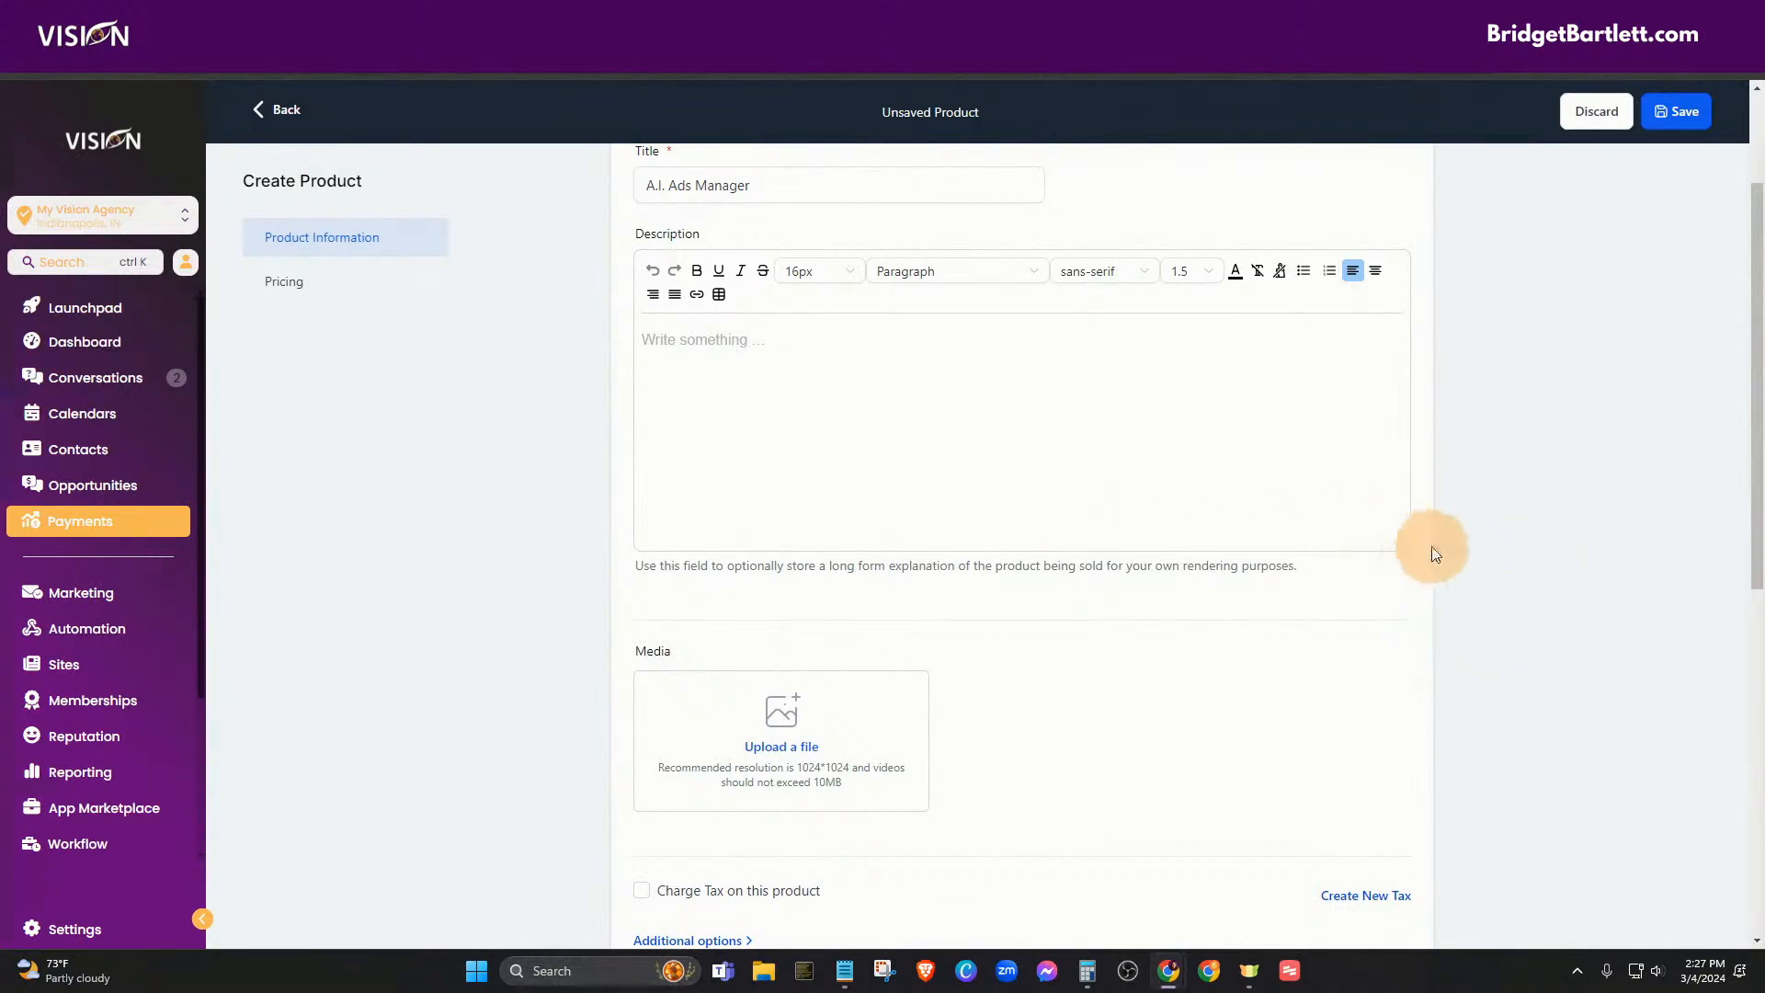
{"action": "scroll", "coordinate": [1469, 635], "scroll_direction": "up", "scroll_amount": 2}
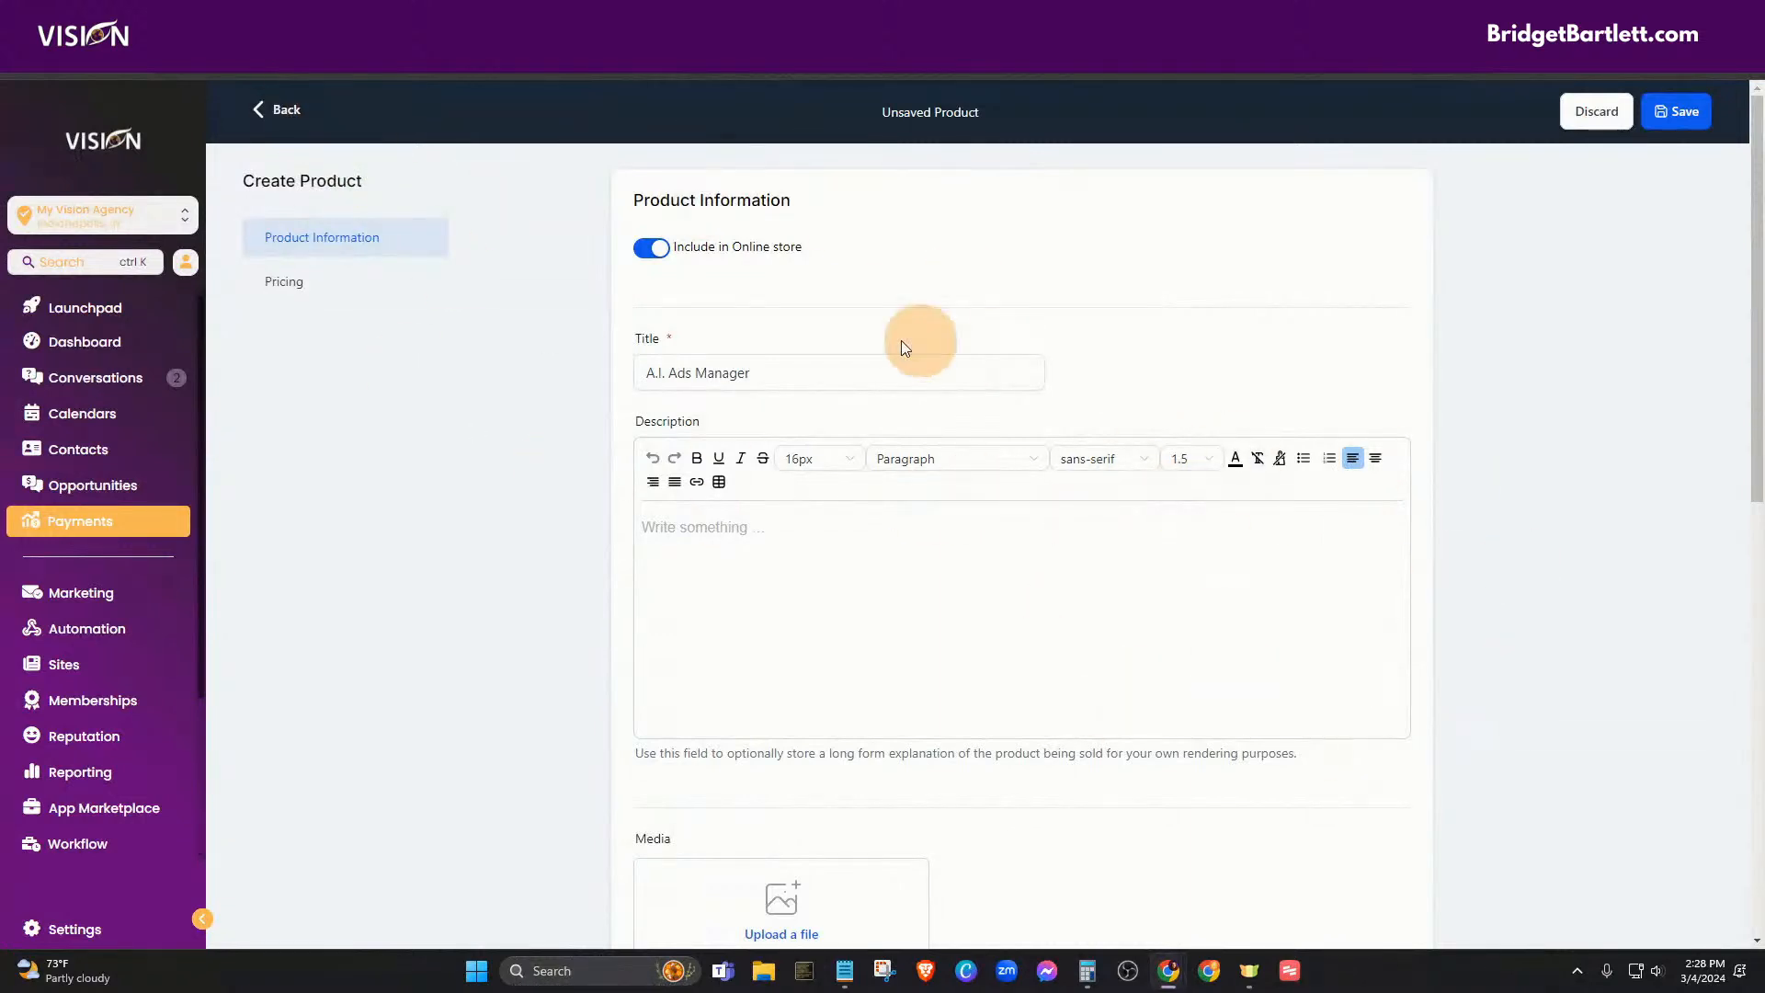
{"action": "left_click", "coordinate": [281, 109]}
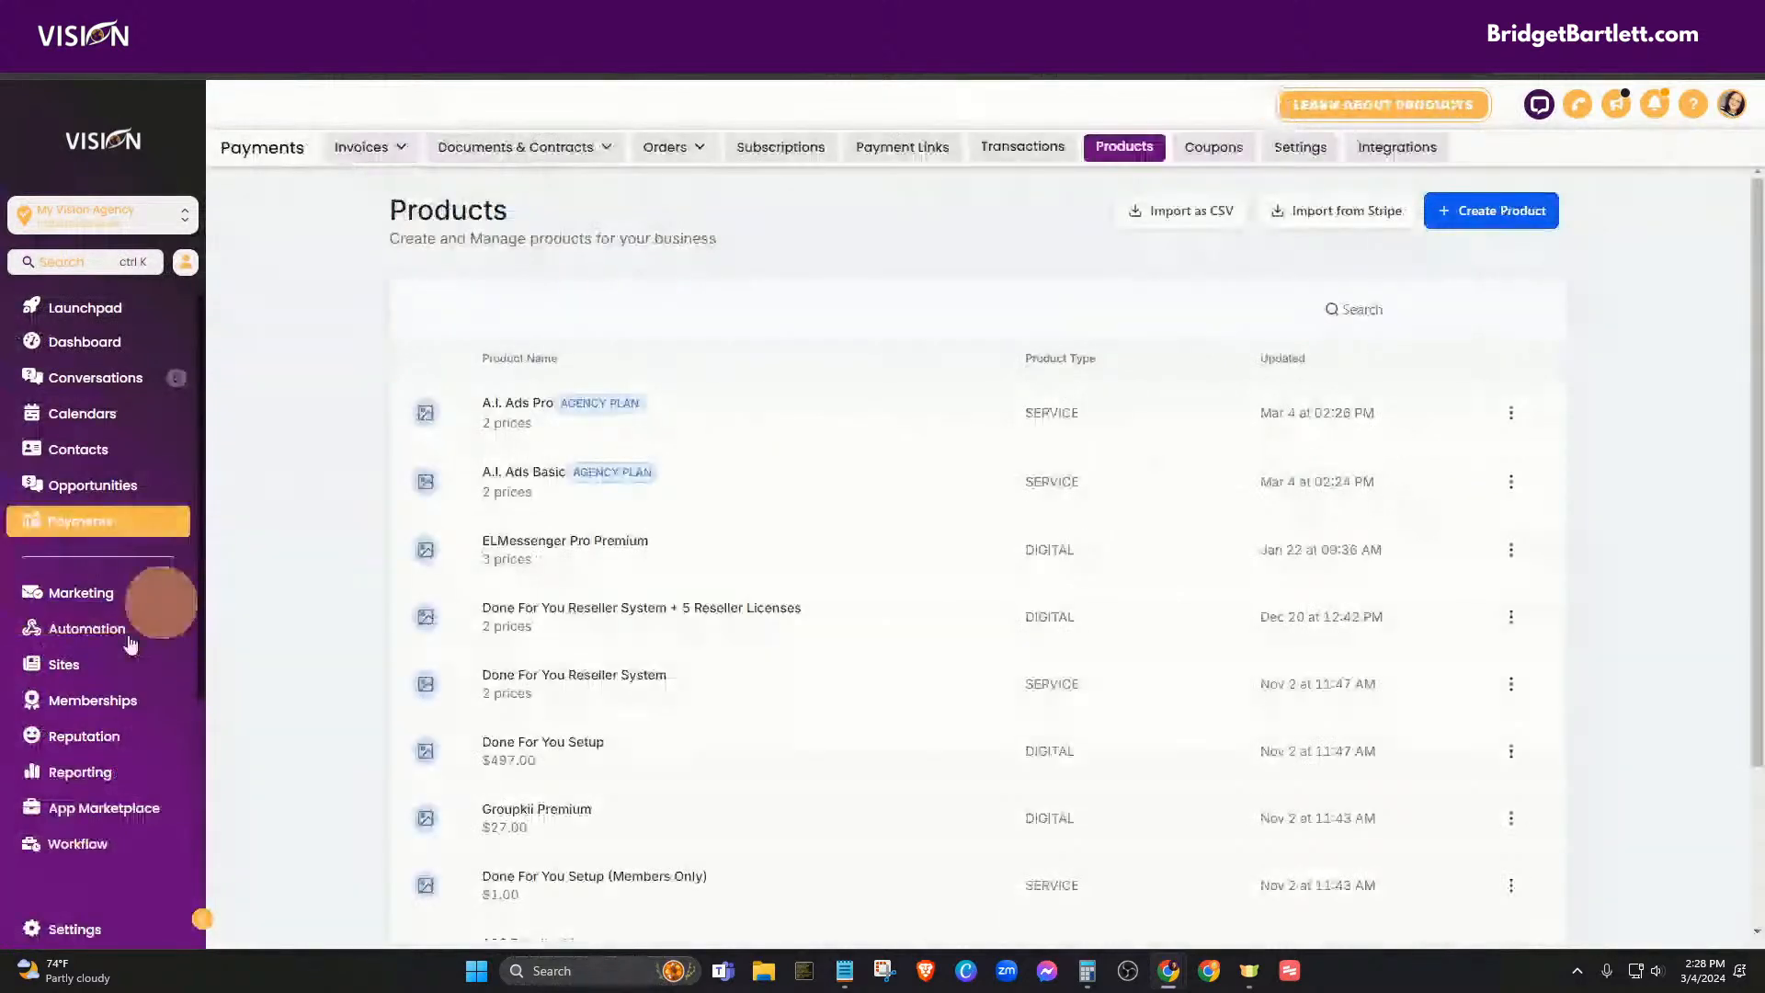
- Open Sites > Business Funnels [LIVE] > A.I. Ads funnel and view its live Home page
{"action": "left_click", "coordinate": [138, 663]}
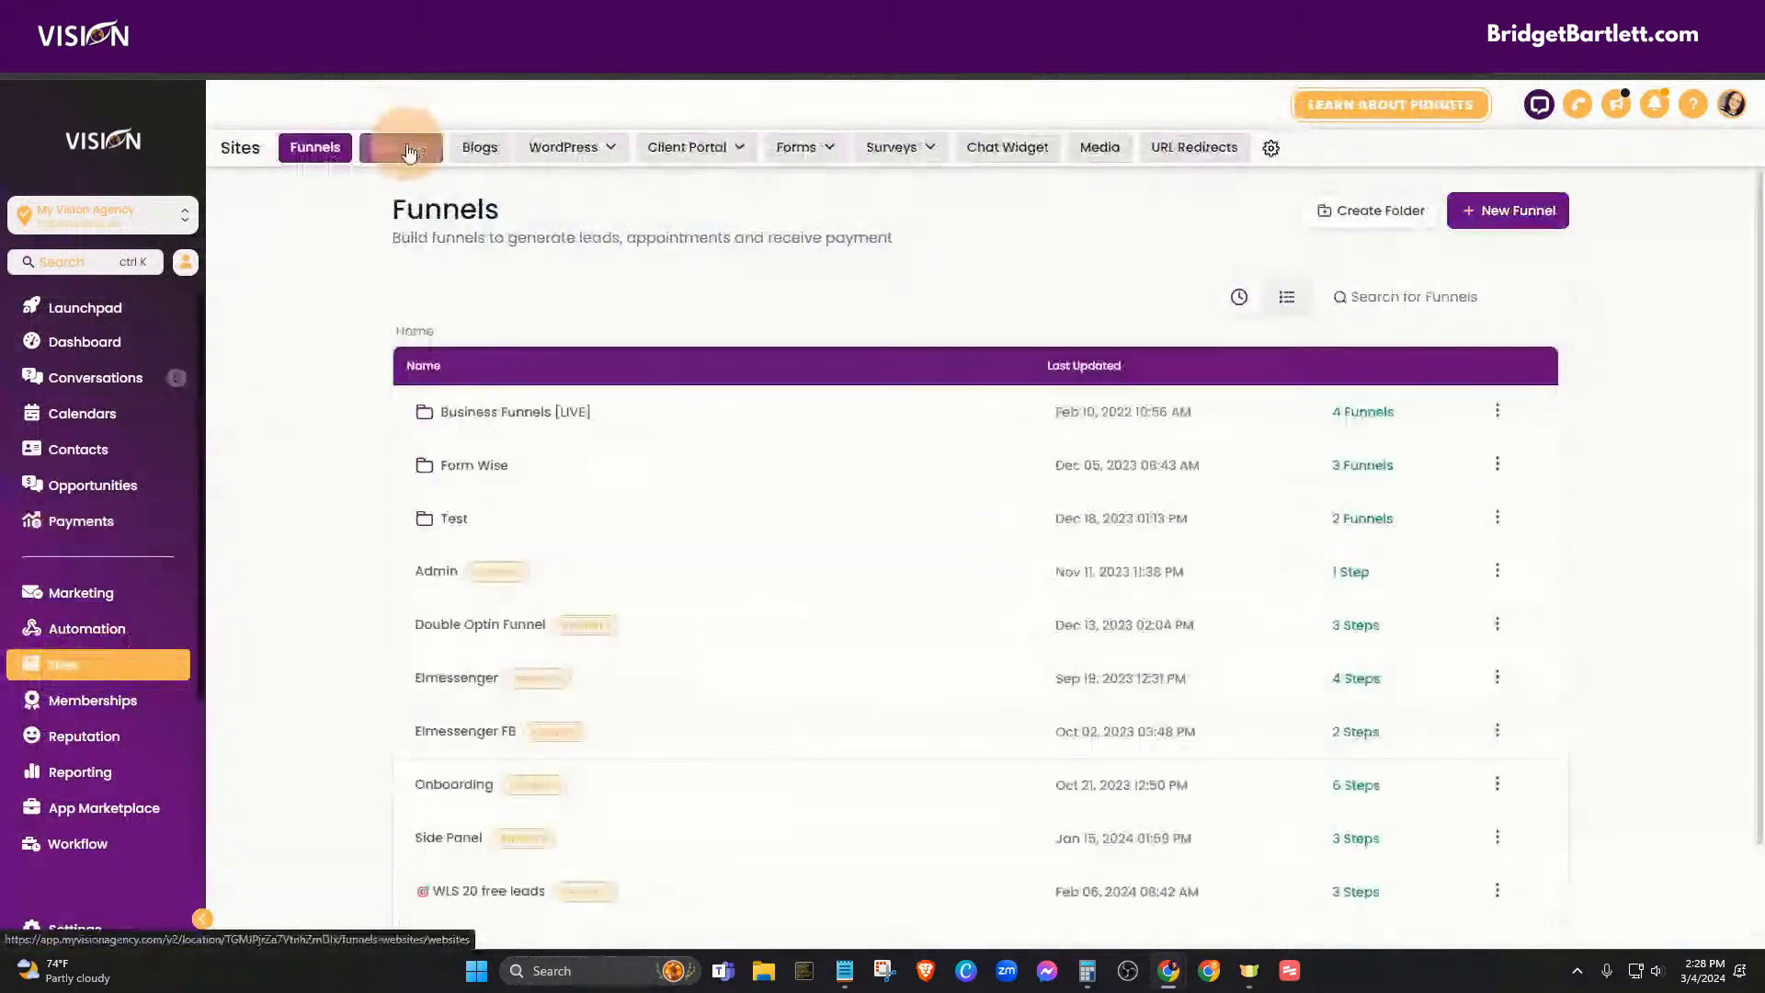
{"action": "left_click", "coordinate": [475, 428]}
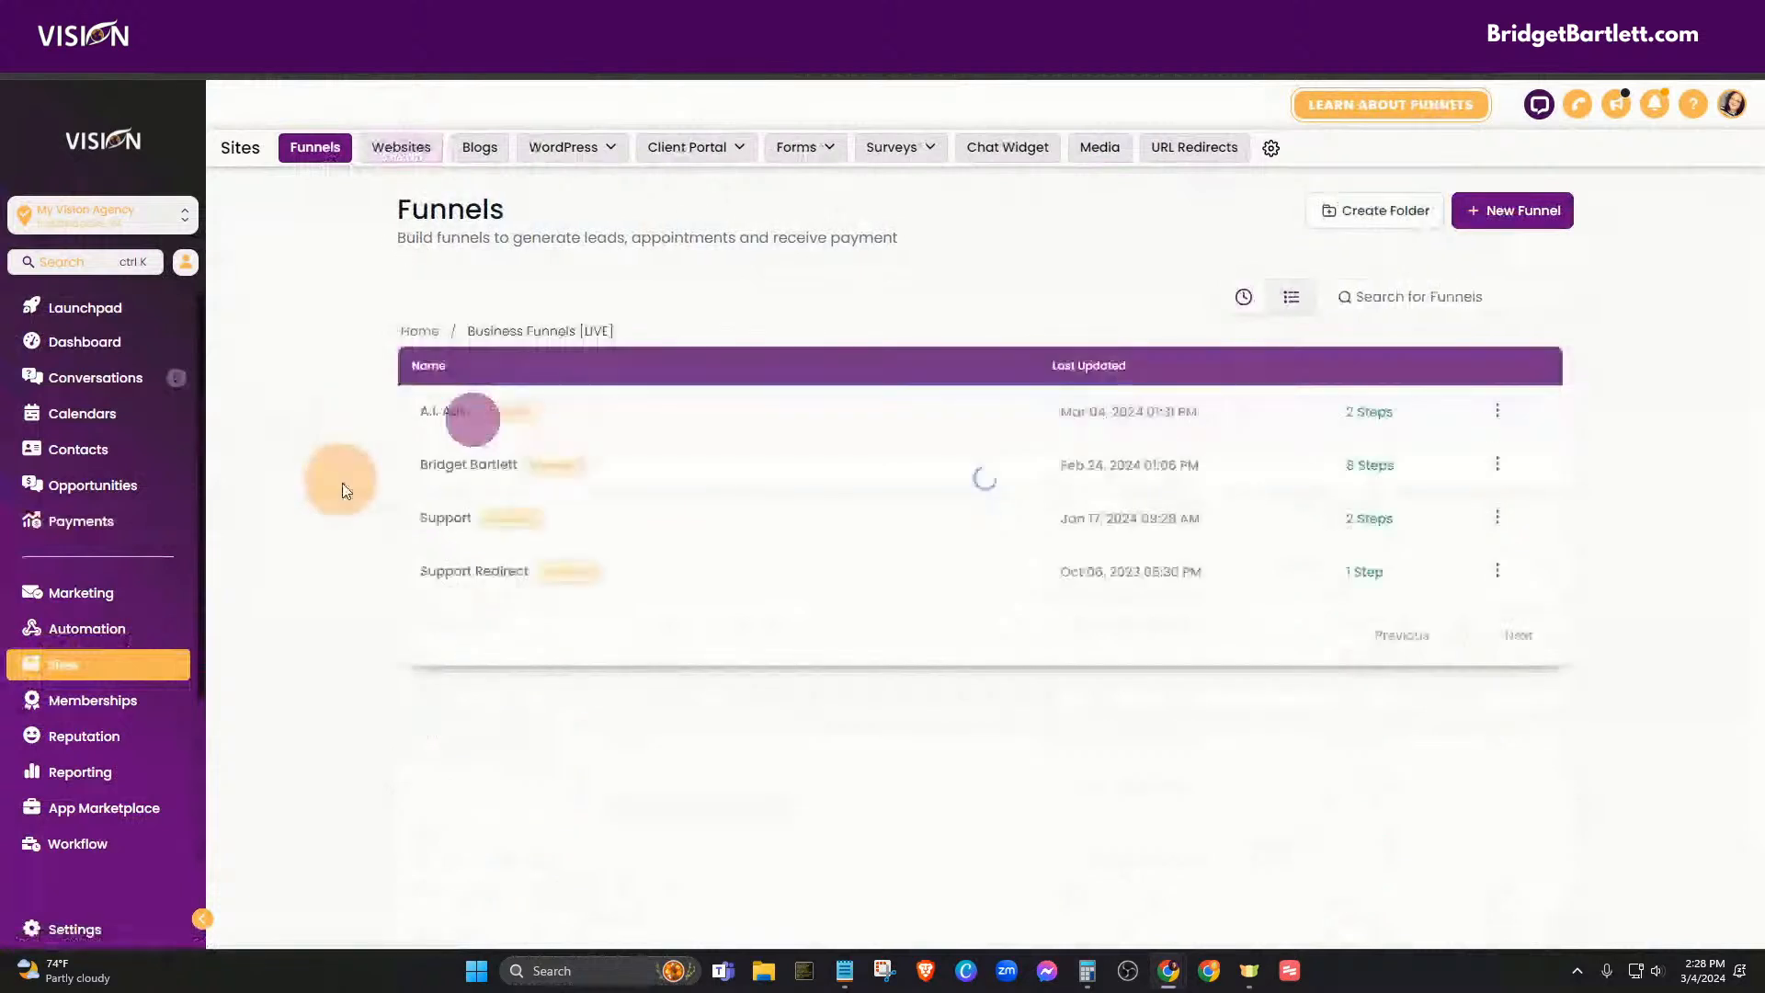
{"action": "left_click", "coordinate": [500, 395]}
{"action": "left_click", "coordinate": [464, 360]}
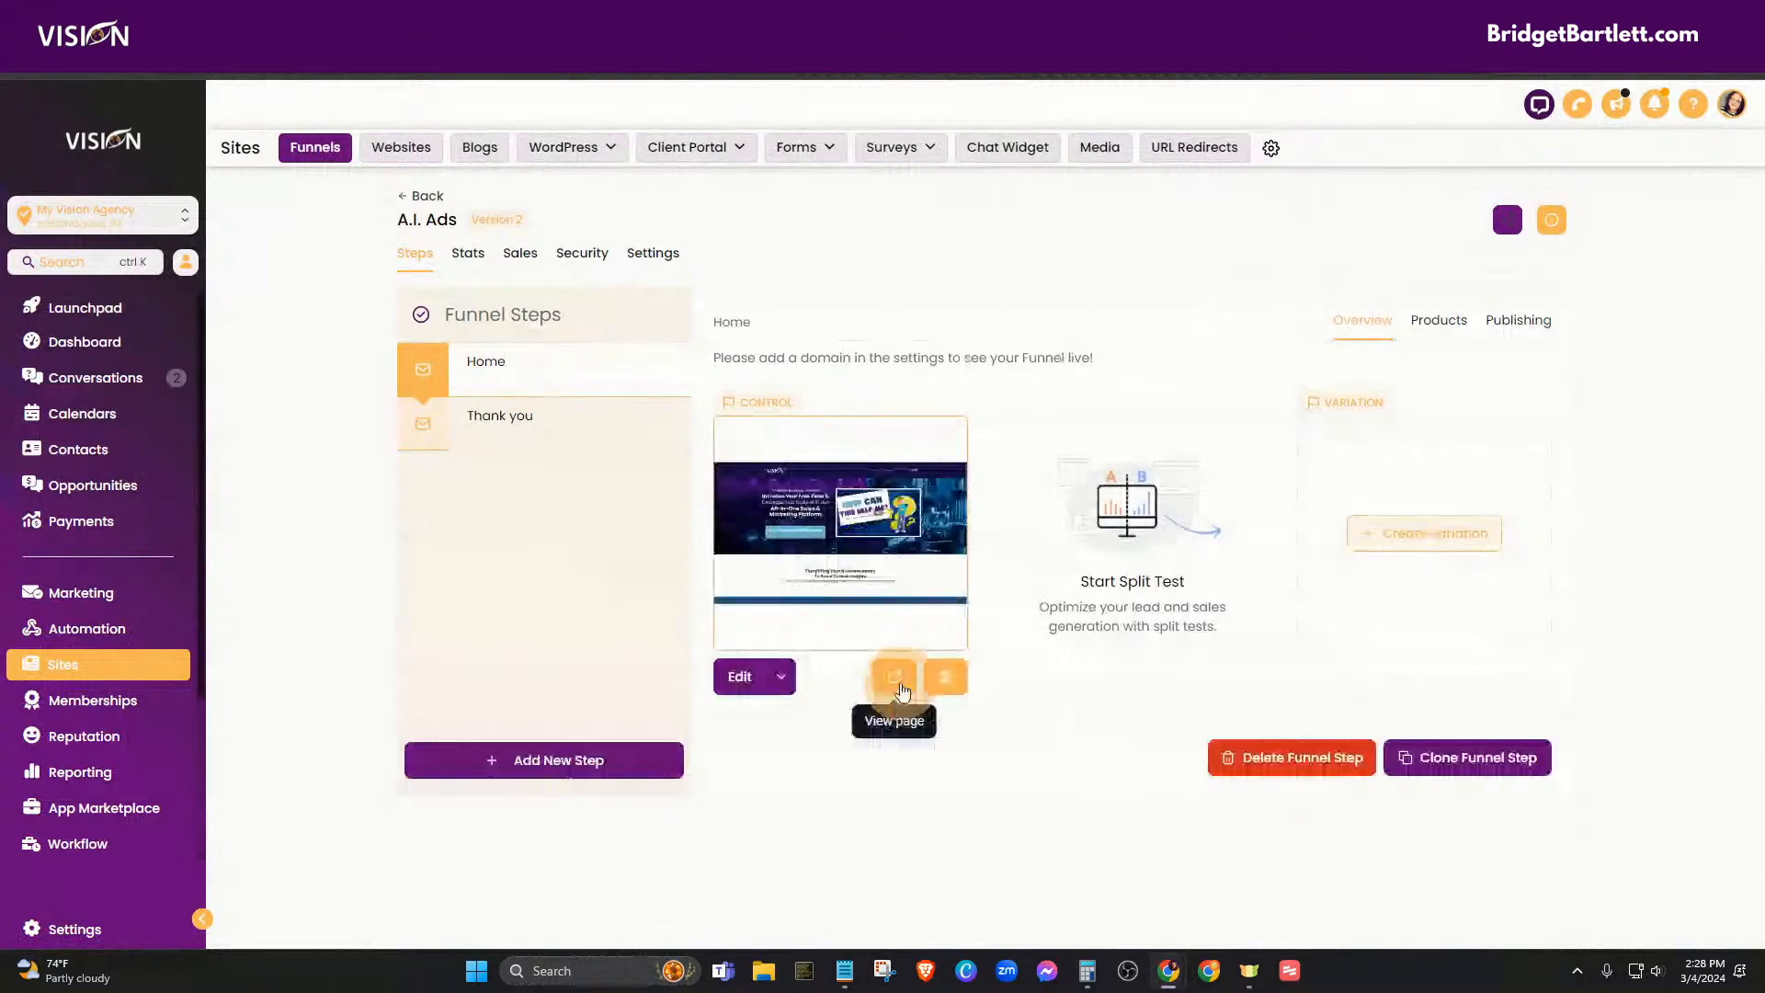
{"action": "left_click", "coordinate": [894, 677]}
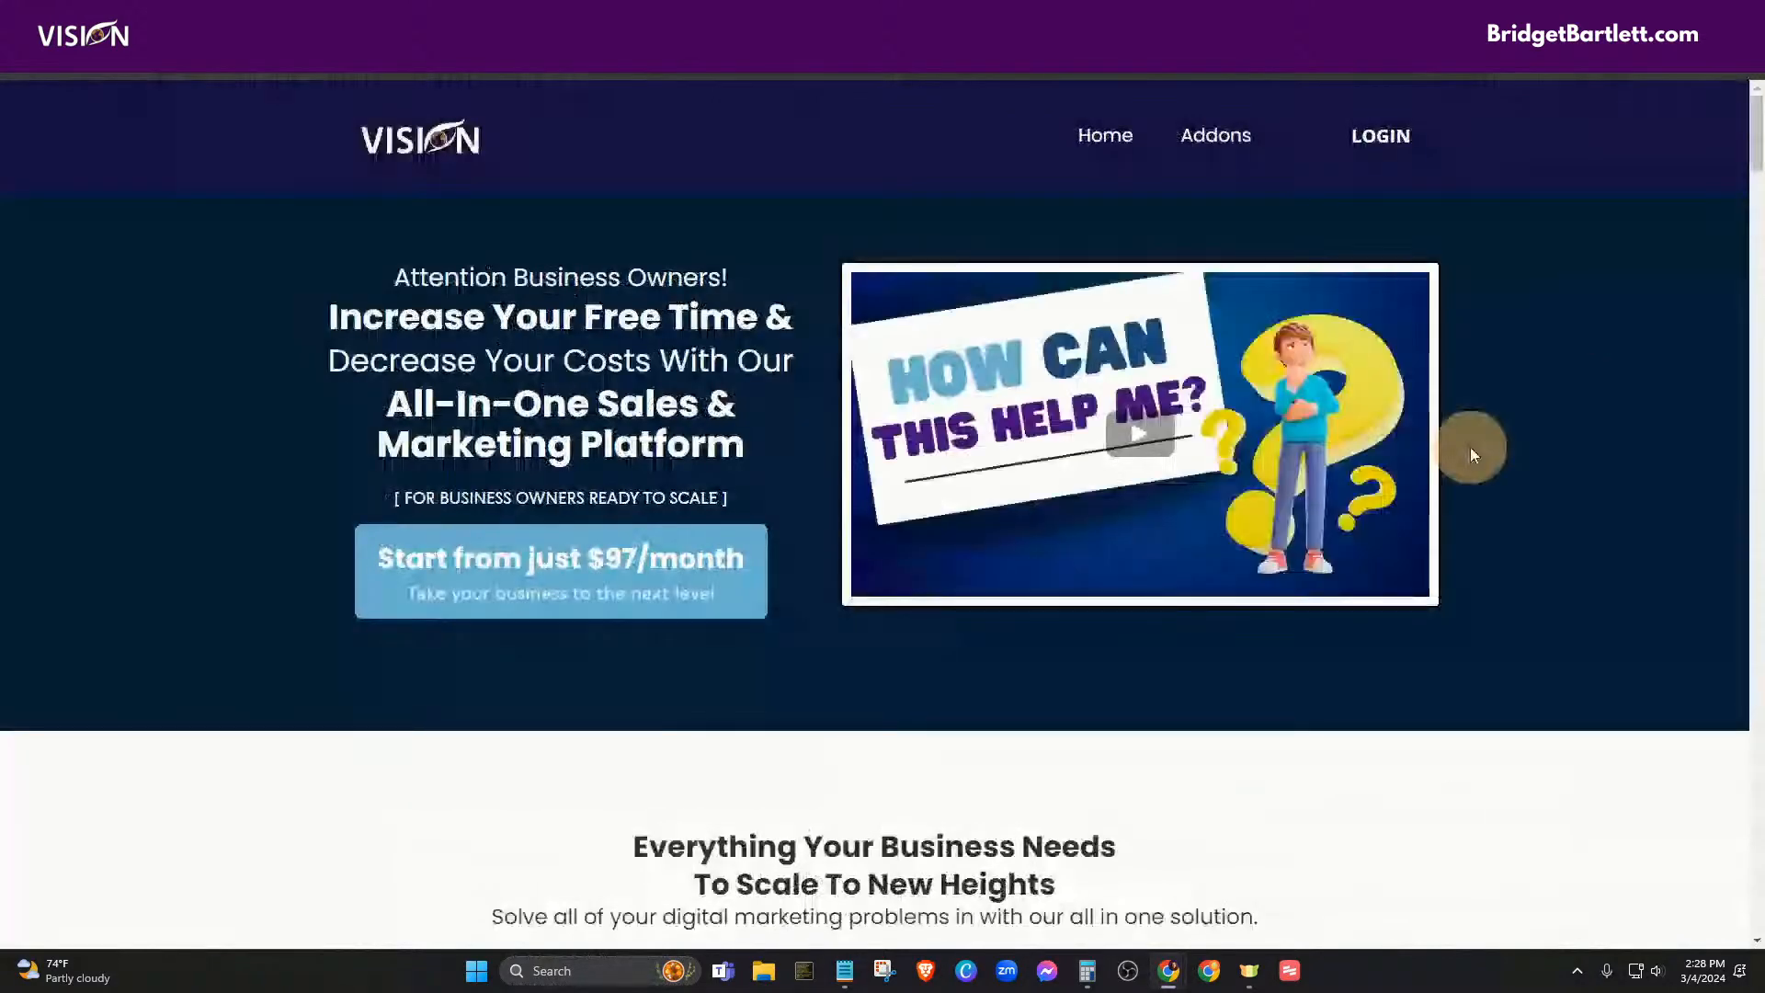
- Scroll the A.I. Ads Home page down to the pricing cards: A.I. Ads + PRO $197, Basic $97
{"action": "scroll", "coordinate": [1518, 470], "scroll_direction": "down", "scroll_amount": 1}
{"action": "scroll", "coordinate": [1518, 471], "scroll_direction": "down", "scroll_amount": 10}
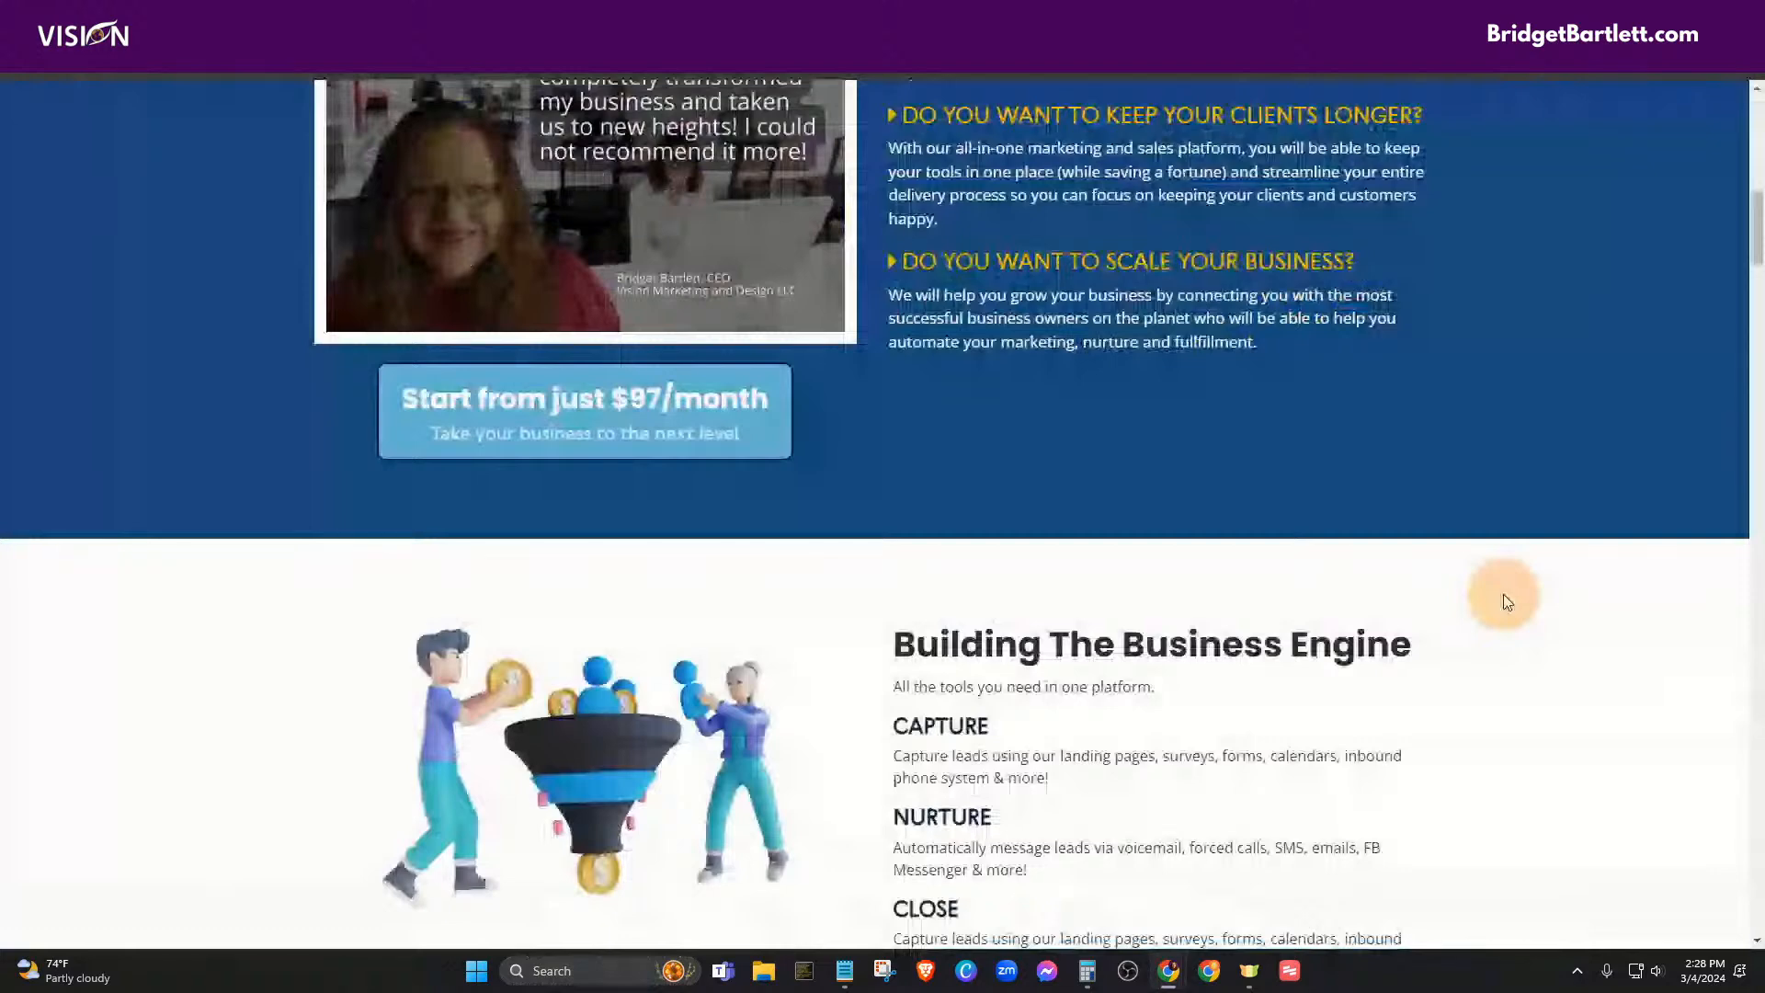
{"action": "scroll", "coordinate": [1530, 603], "scroll_direction": "down", "scroll_amount": 8}
{"action": "scroll", "coordinate": [1556, 605], "scroll_direction": "down", "scroll_amount": 7}
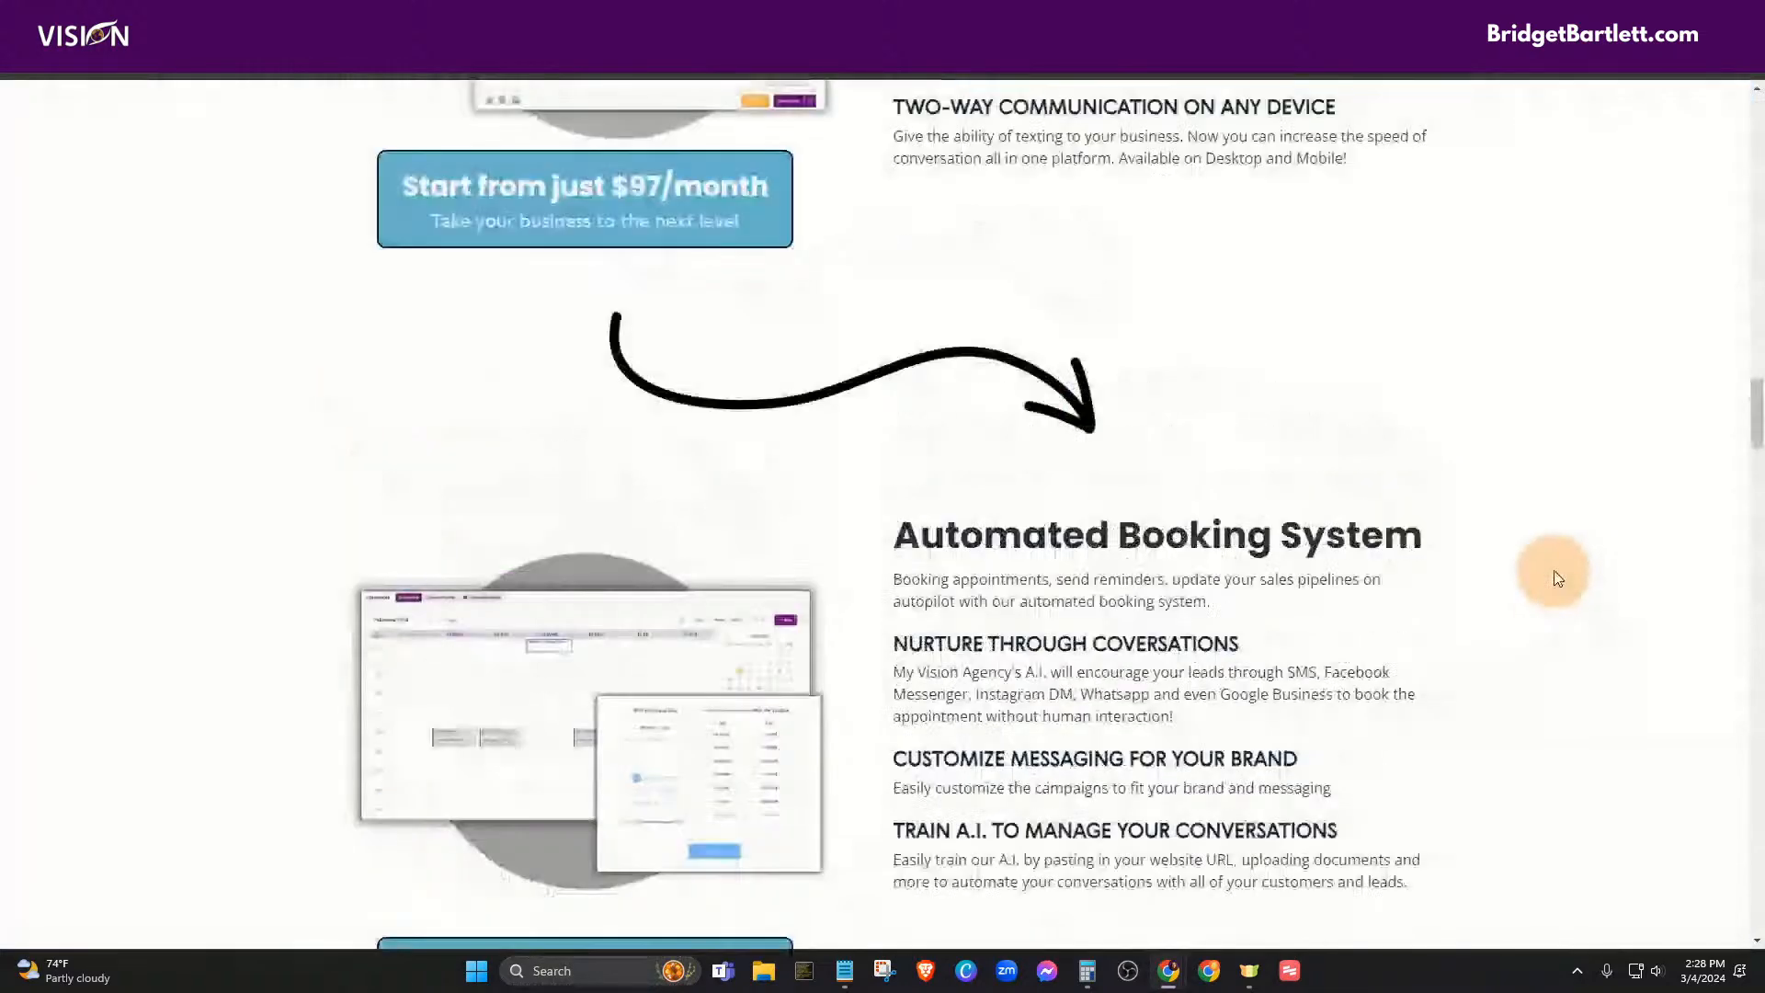
{"action": "scroll", "coordinate": [1556, 578], "scroll_direction": "up", "scroll_amount": 7}
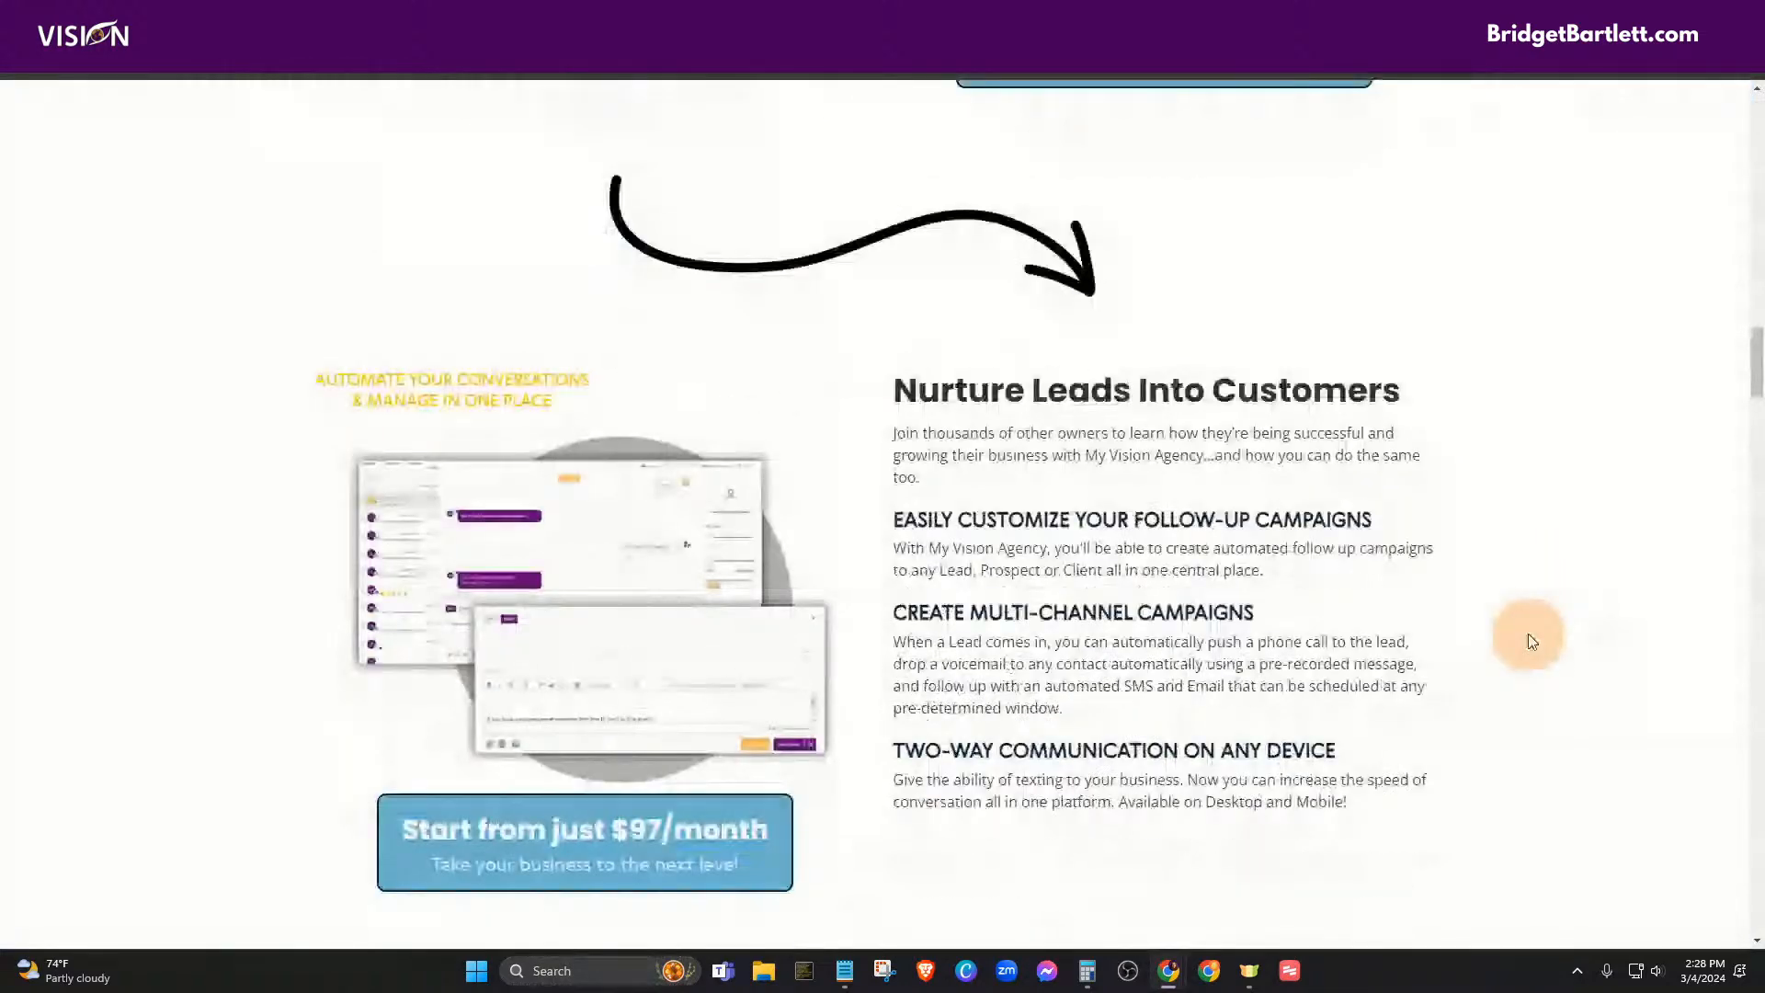
{"action": "scroll", "coordinate": [1595, 650], "scroll_direction": "up", "scroll_amount": 2}
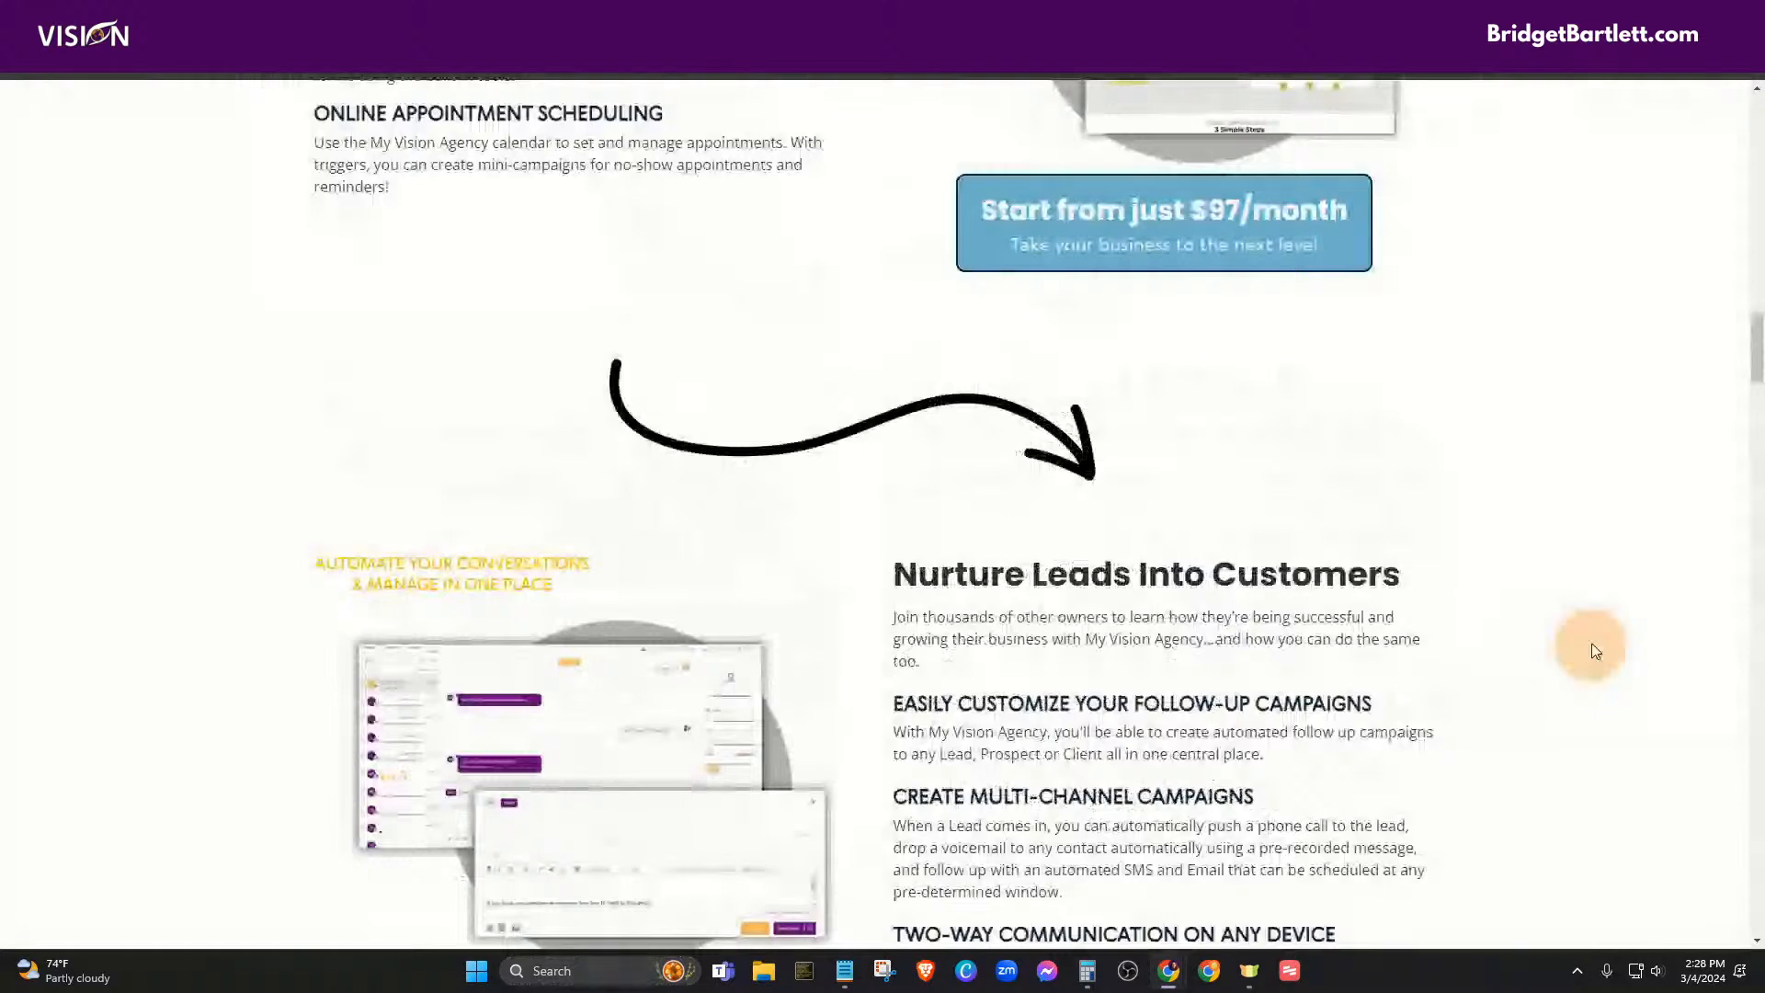
{"action": "scroll", "coordinate": [1591, 658], "scroll_direction": "down", "scroll_amount": 1}
{"action": "scroll", "coordinate": [1588, 665], "scroll_direction": "down", "scroll_amount": 8}
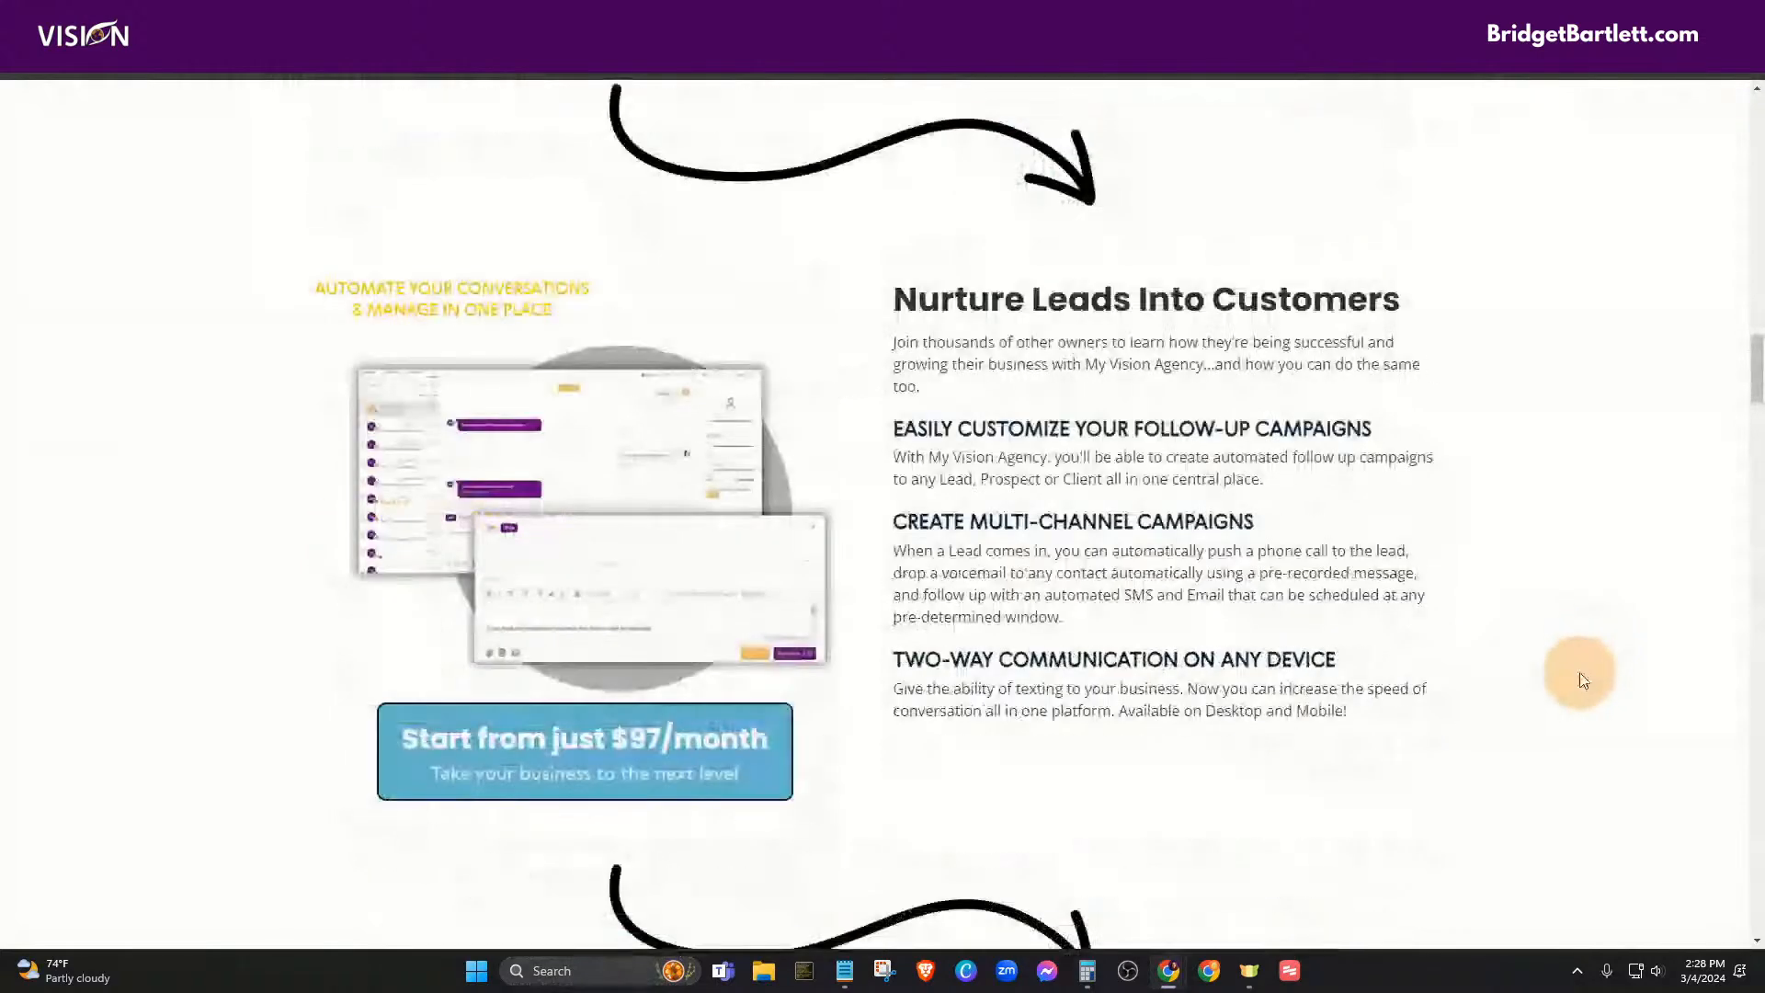
{"action": "scroll", "coordinate": [1577, 684], "scroll_direction": "down", "scroll_amount": 1}
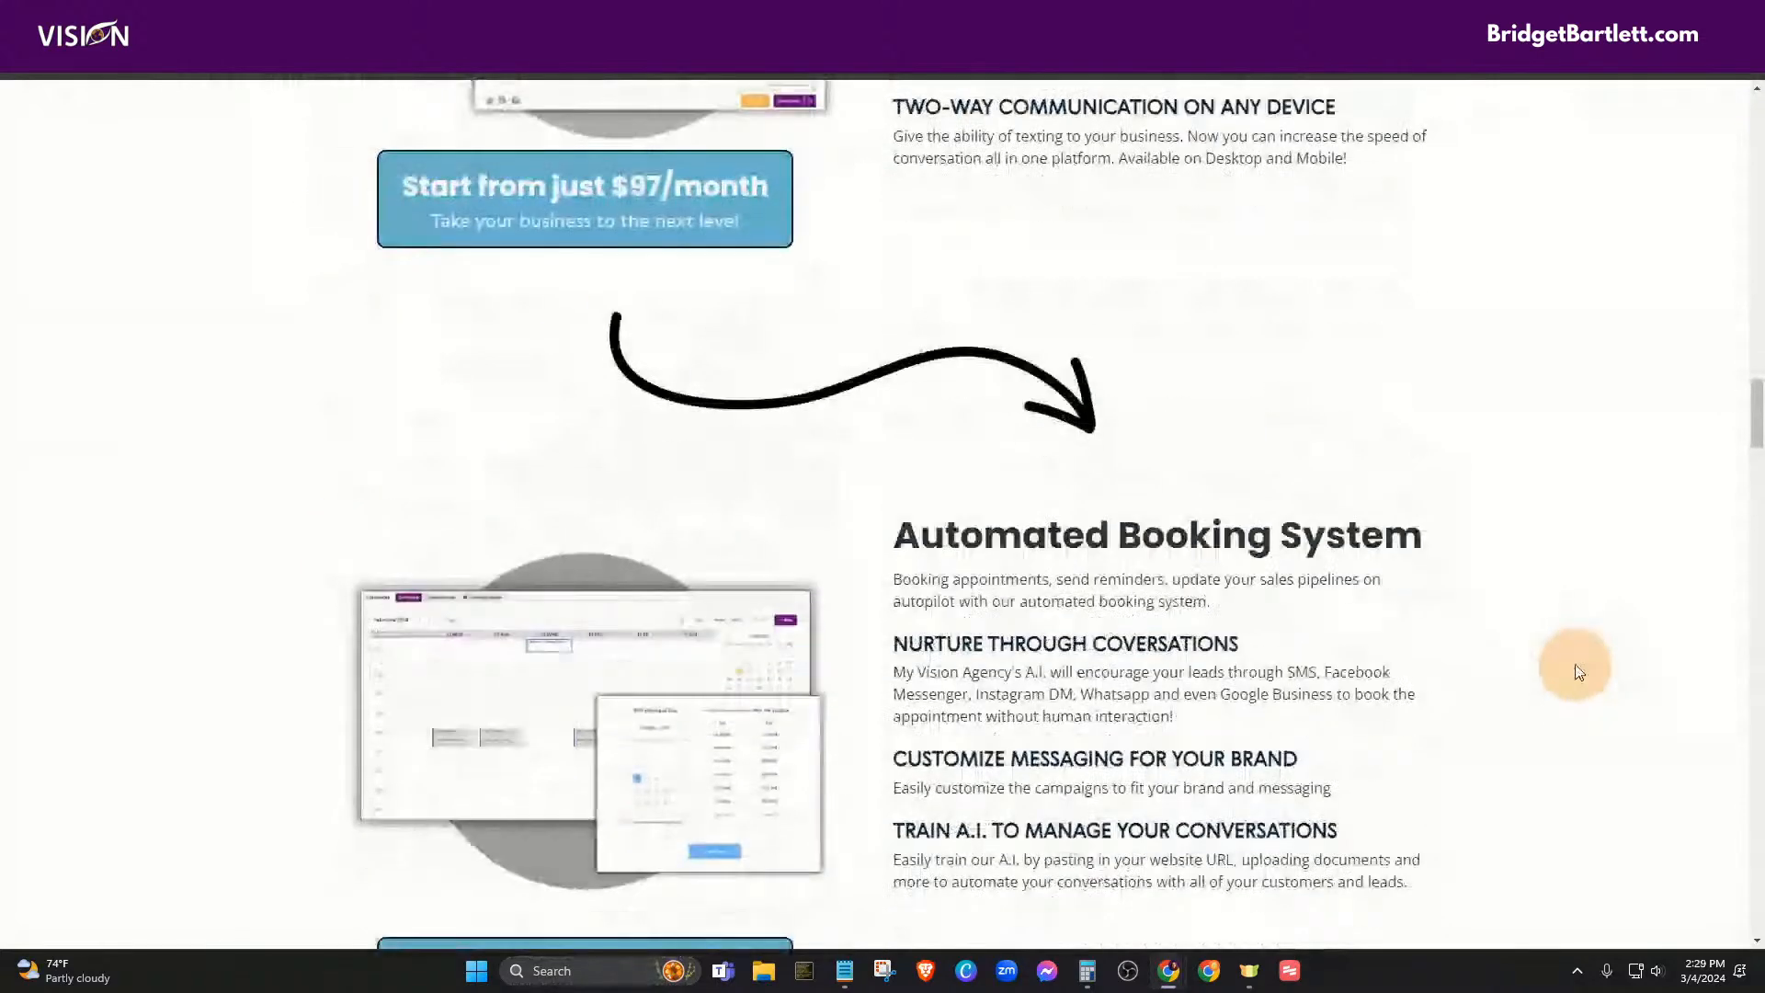
{"action": "scroll", "coordinate": [1579, 671], "scroll_direction": "down", "scroll_amount": 4}
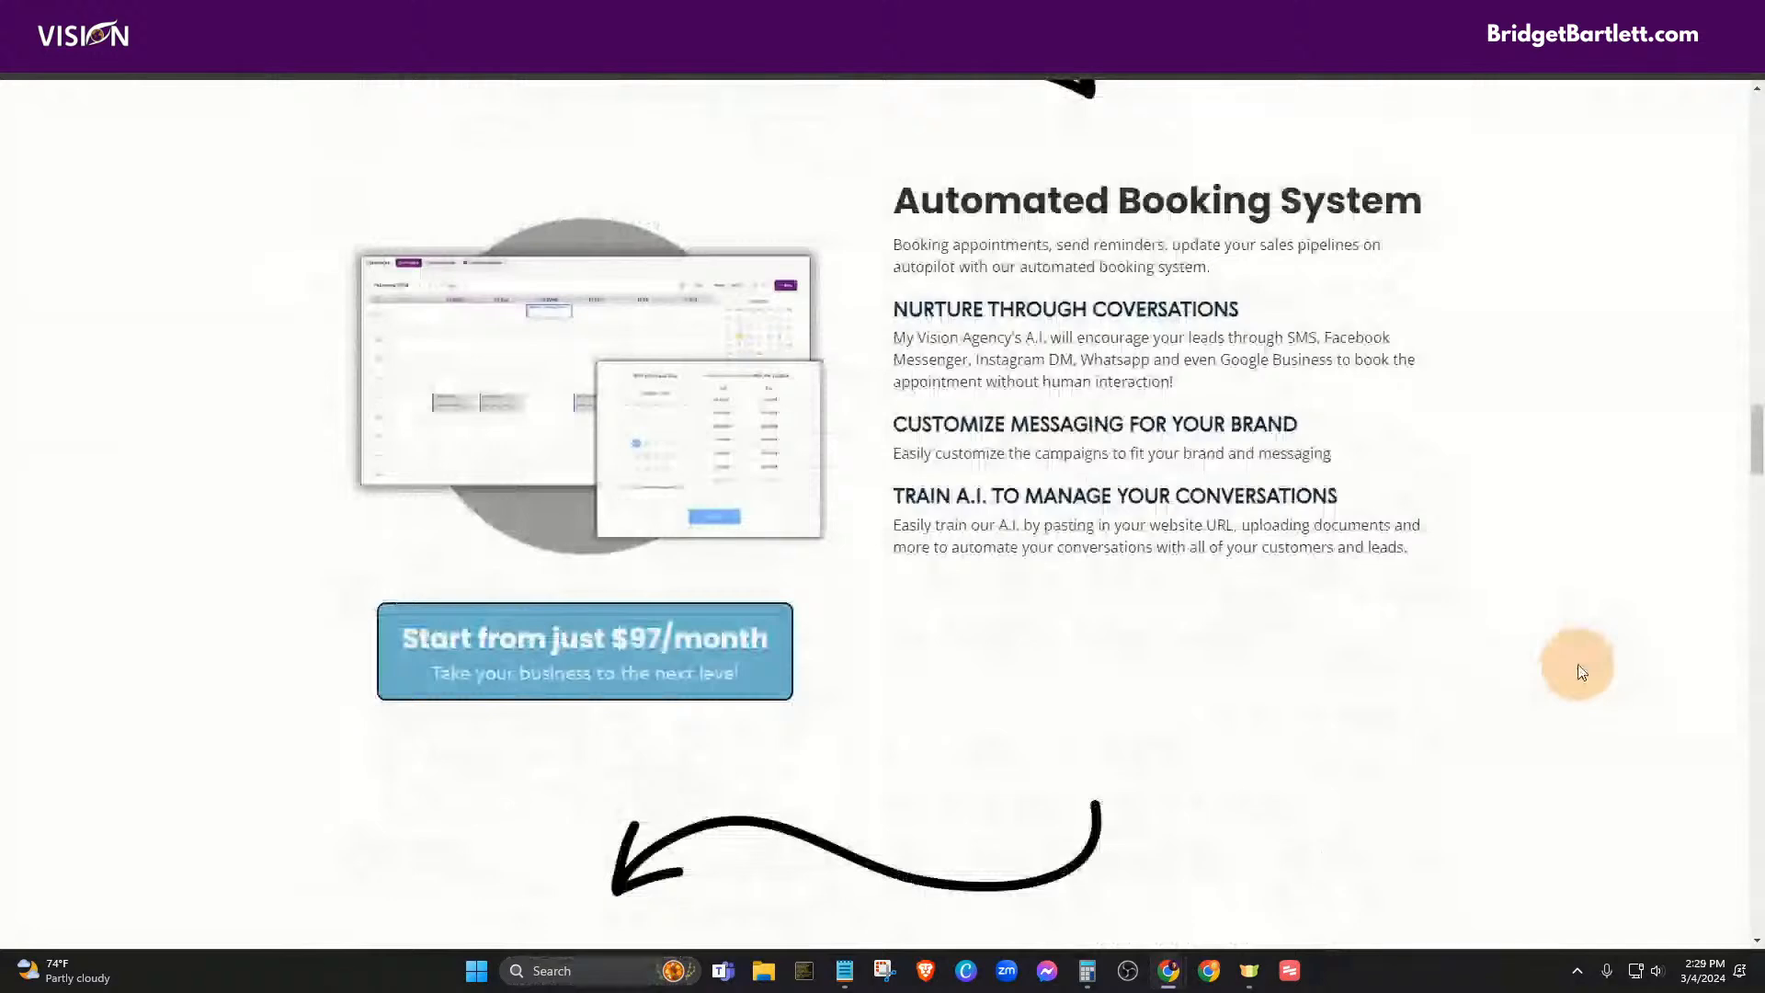
{"action": "scroll", "coordinate": [1579, 672], "scroll_direction": "down", "scroll_amount": 1}
{"action": "scroll", "coordinate": [1572, 672], "scroll_direction": "down", "scroll_amount": 2}
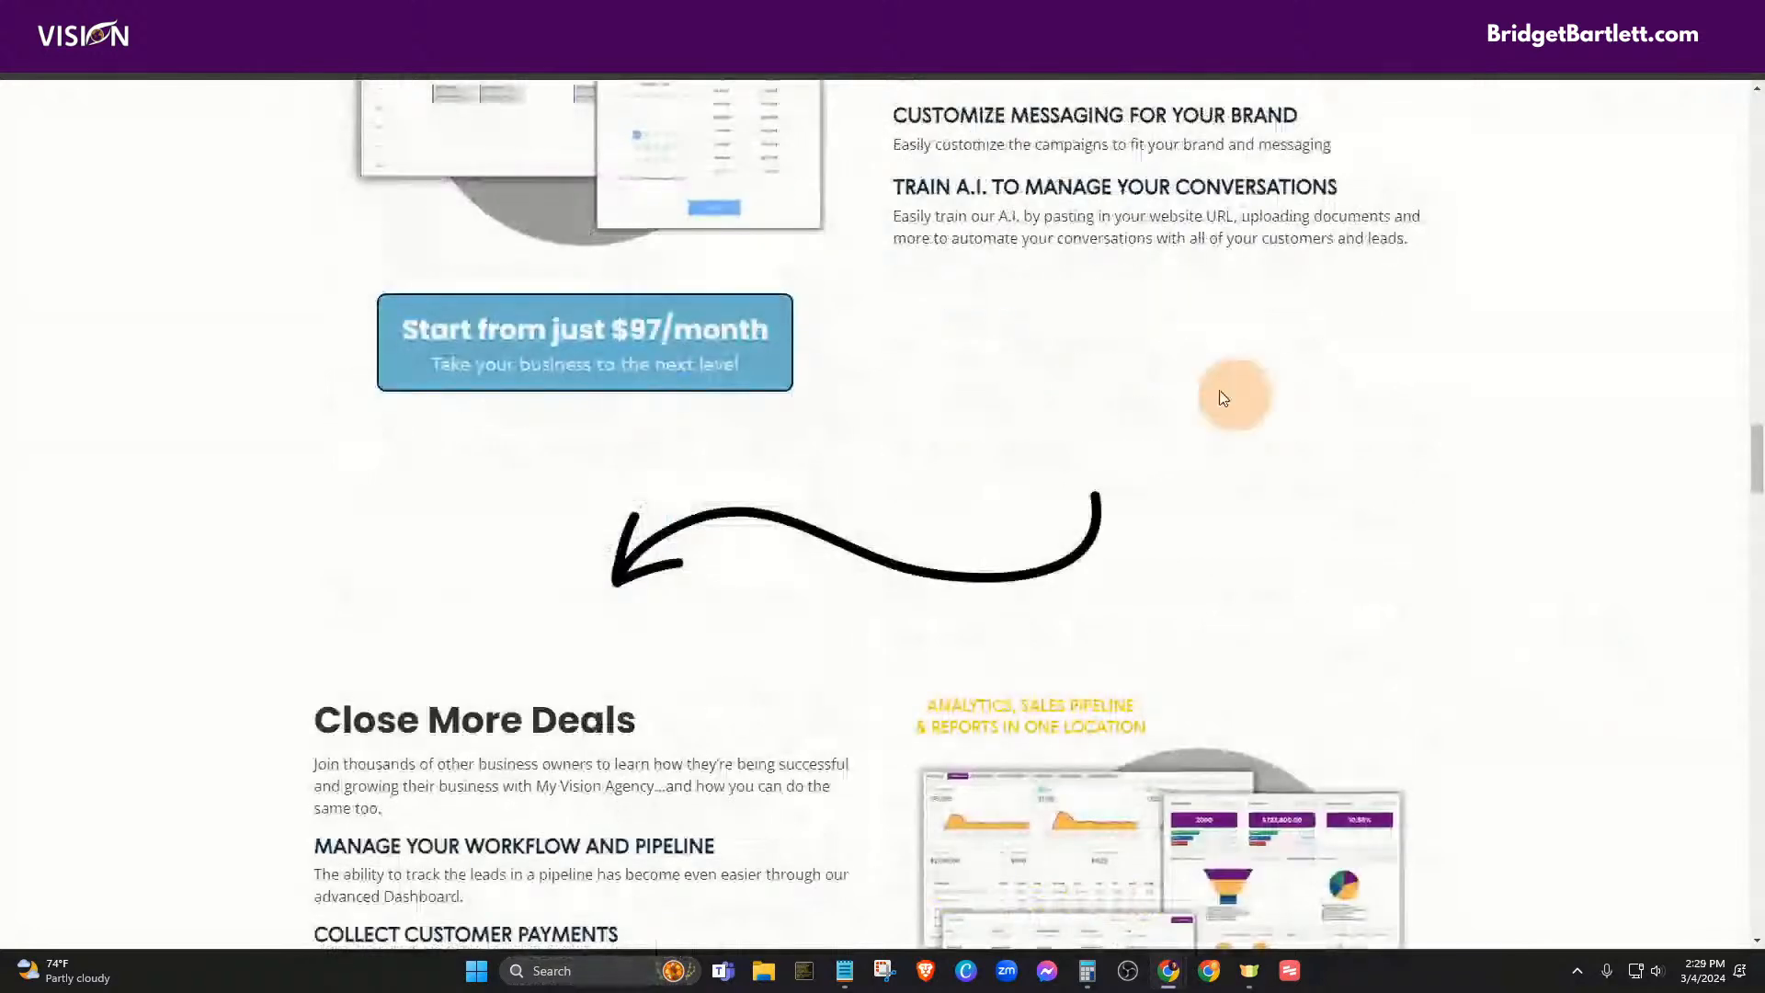
{"action": "scroll", "coordinate": [1532, 537], "scroll_direction": "down", "scroll_amount": 4}
{"action": "scroll", "coordinate": [1533, 537], "scroll_direction": "down", "scroll_amount": 6}
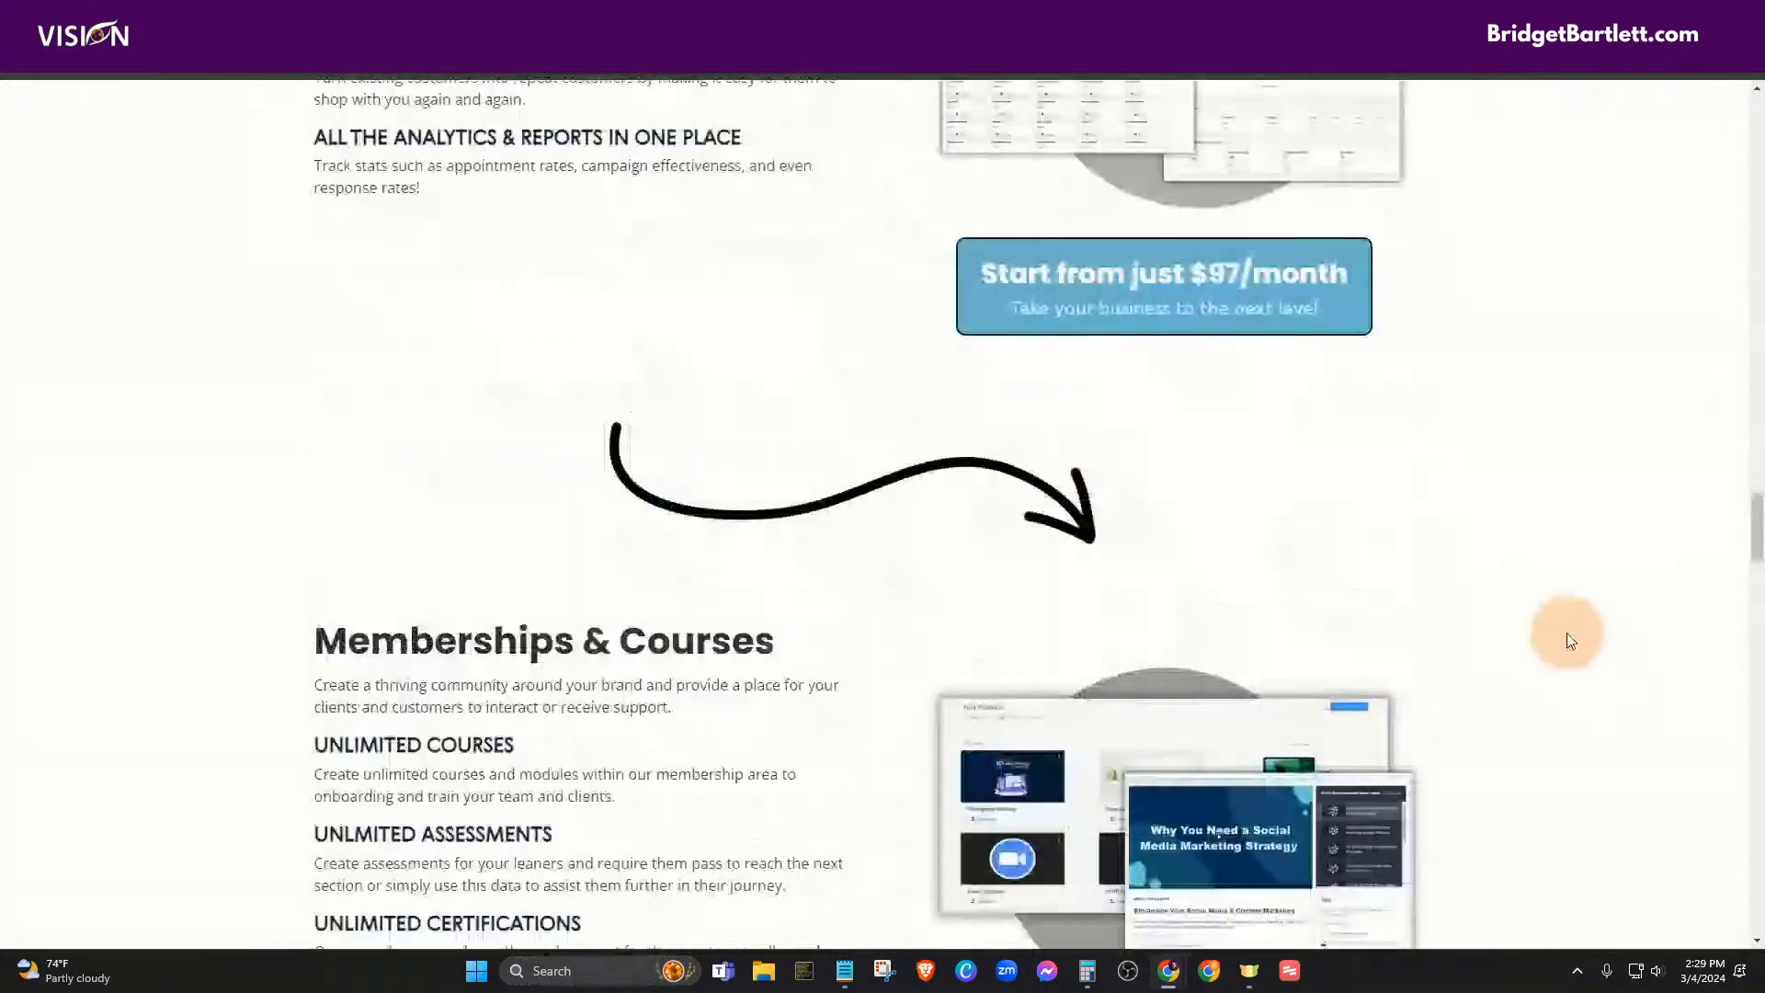
{"action": "scroll", "coordinate": [1581, 642], "scroll_direction": "down", "scroll_amount": 5}
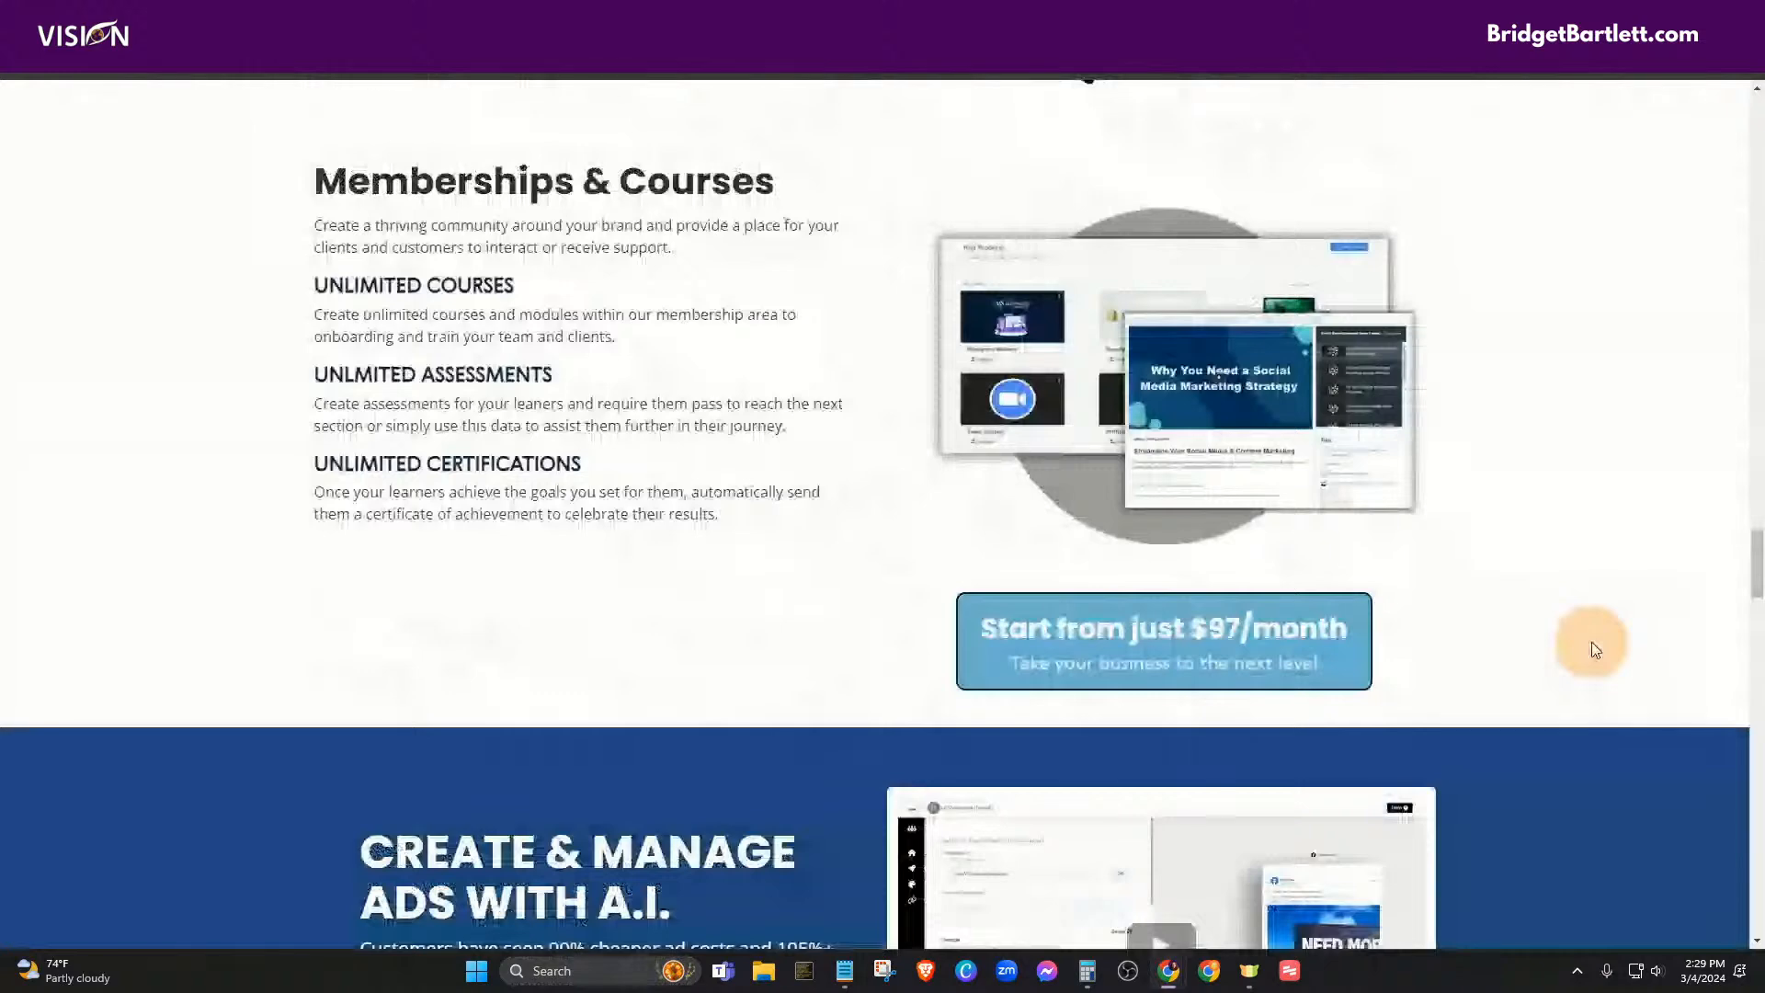
{"action": "scroll", "coordinate": [1591, 644], "scroll_direction": "down", "scroll_amount": 6}
{"action": "scroll", "coordinate": [1592, 651], "scroll_direction": "down", "scroll_amount": 1}
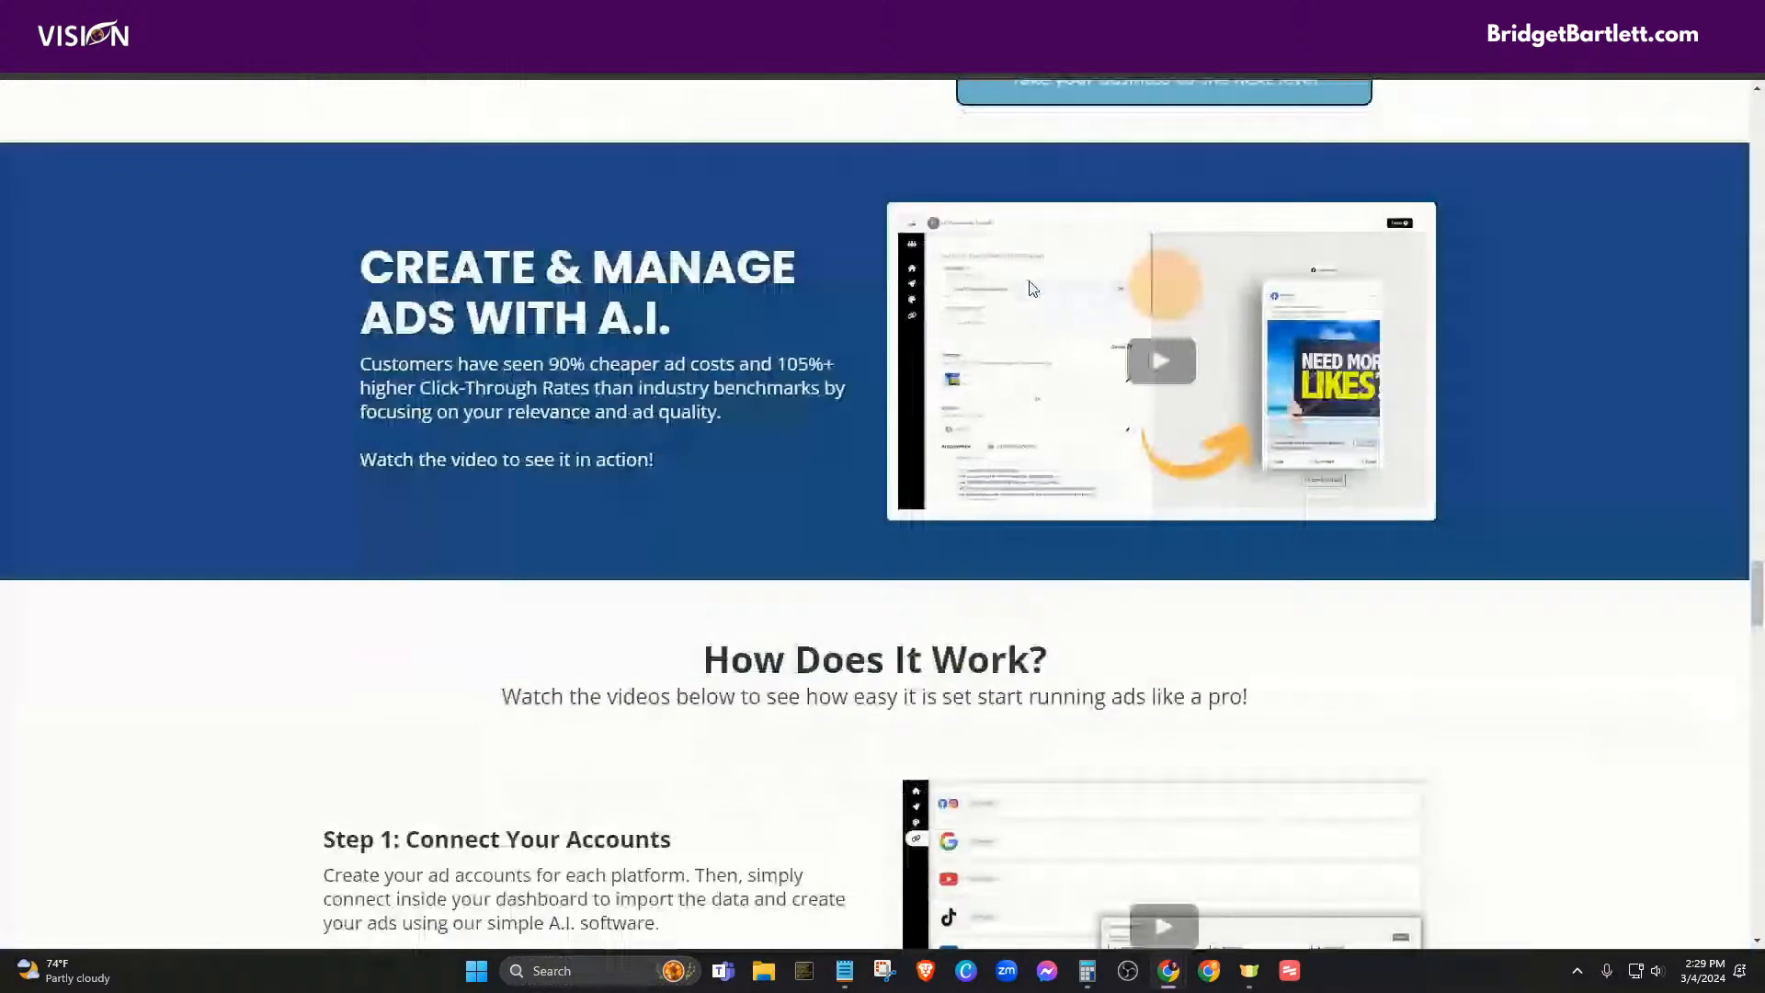
{"action": "scroll", "coordinate": [1625, 680], "scroll_direction": "down", "scroll_amount": 1}
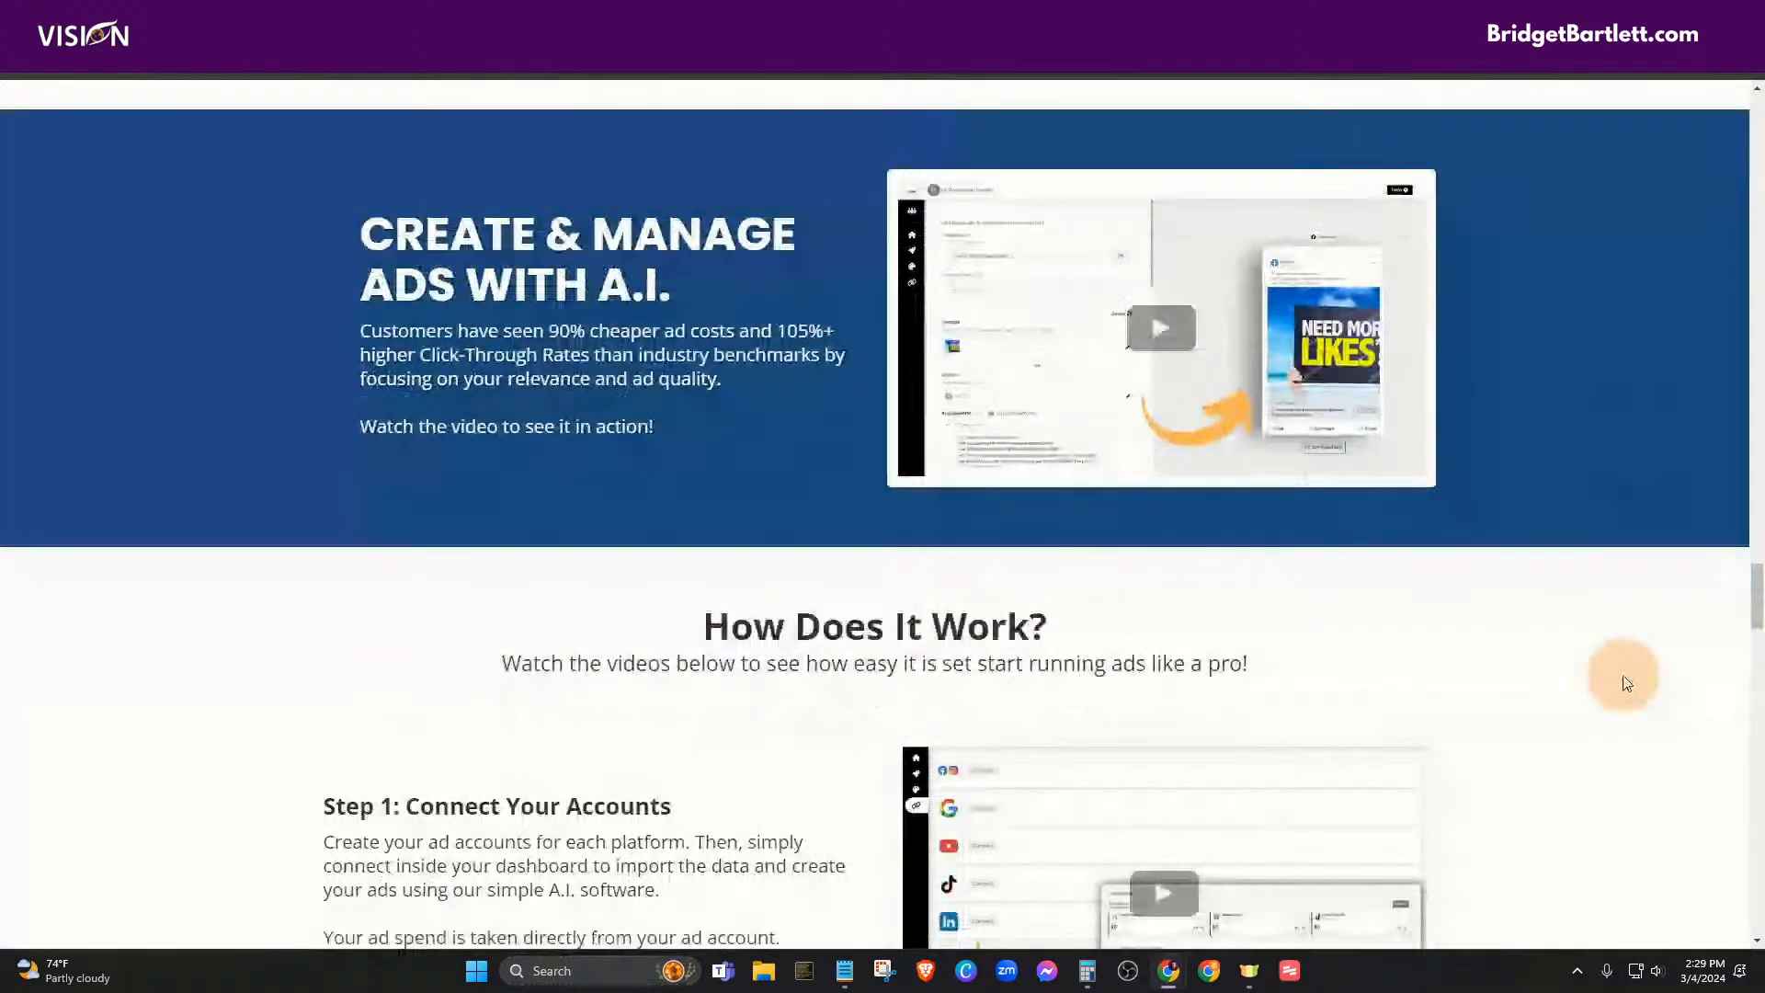
{"action": "scroll", "coordinate": [1593, 500], "scroll_direction": "down", "scroll_amount": 4}
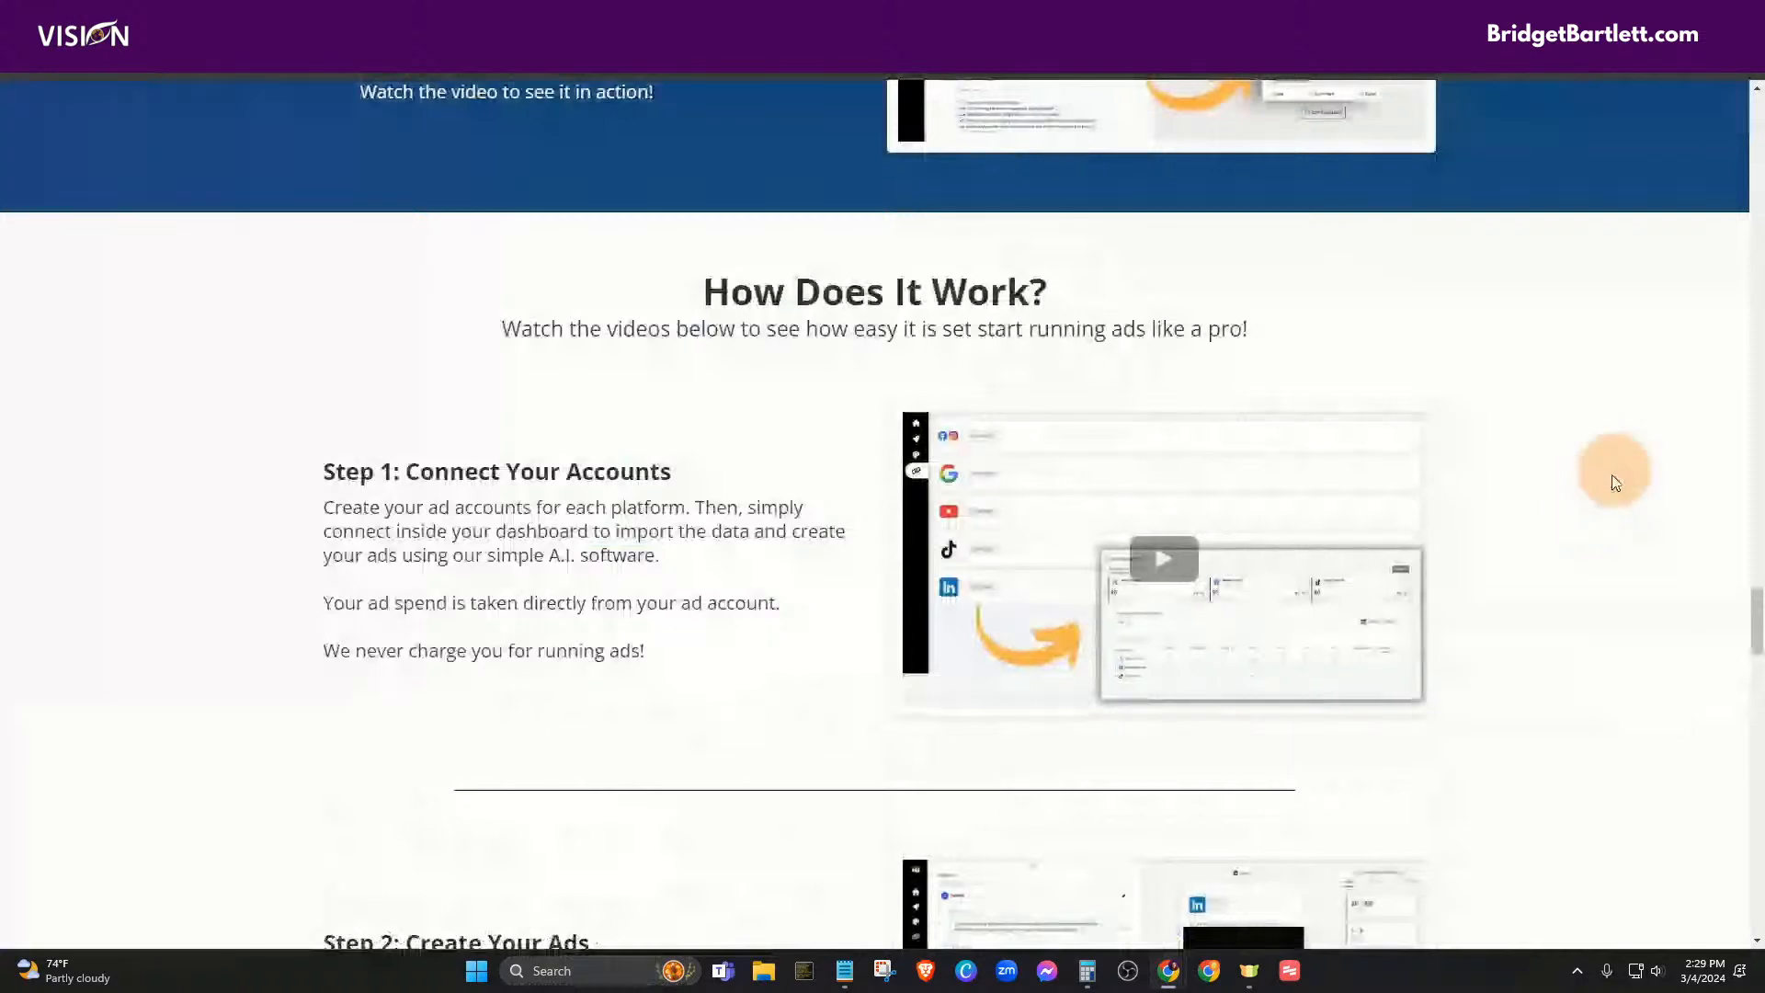
{"action": "scroll", "coordinate": [1622, 566], "scroll_direction": "down", "scroll_amount": 1}
{"action": "scroll", "coordinate": [1625, 575], "scroll_direction": "down", "scroll_amount": 1}
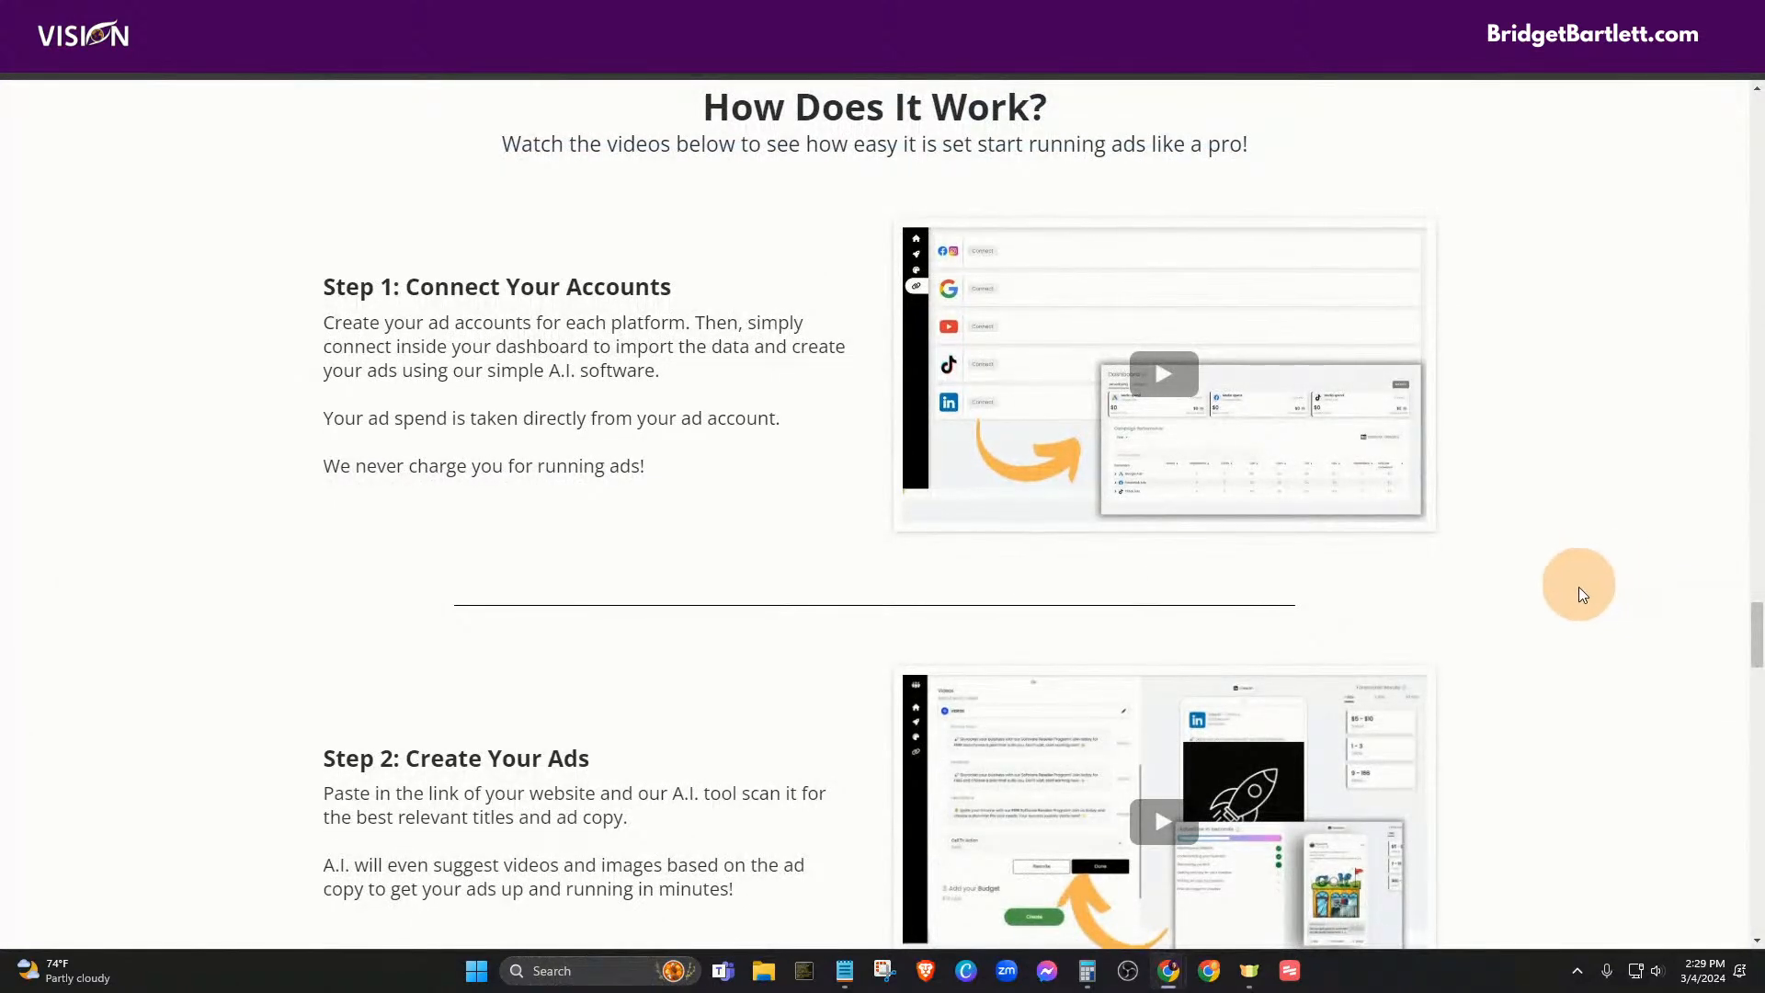
{"action": "scroll", "coordinate": [1579, 587], "scroll_direction": "down", "scroll_amount": 5}
{"action": "scroll", "coordinate": [1590, 613], "scroll_direction": "down", "scroll_amount": 10}
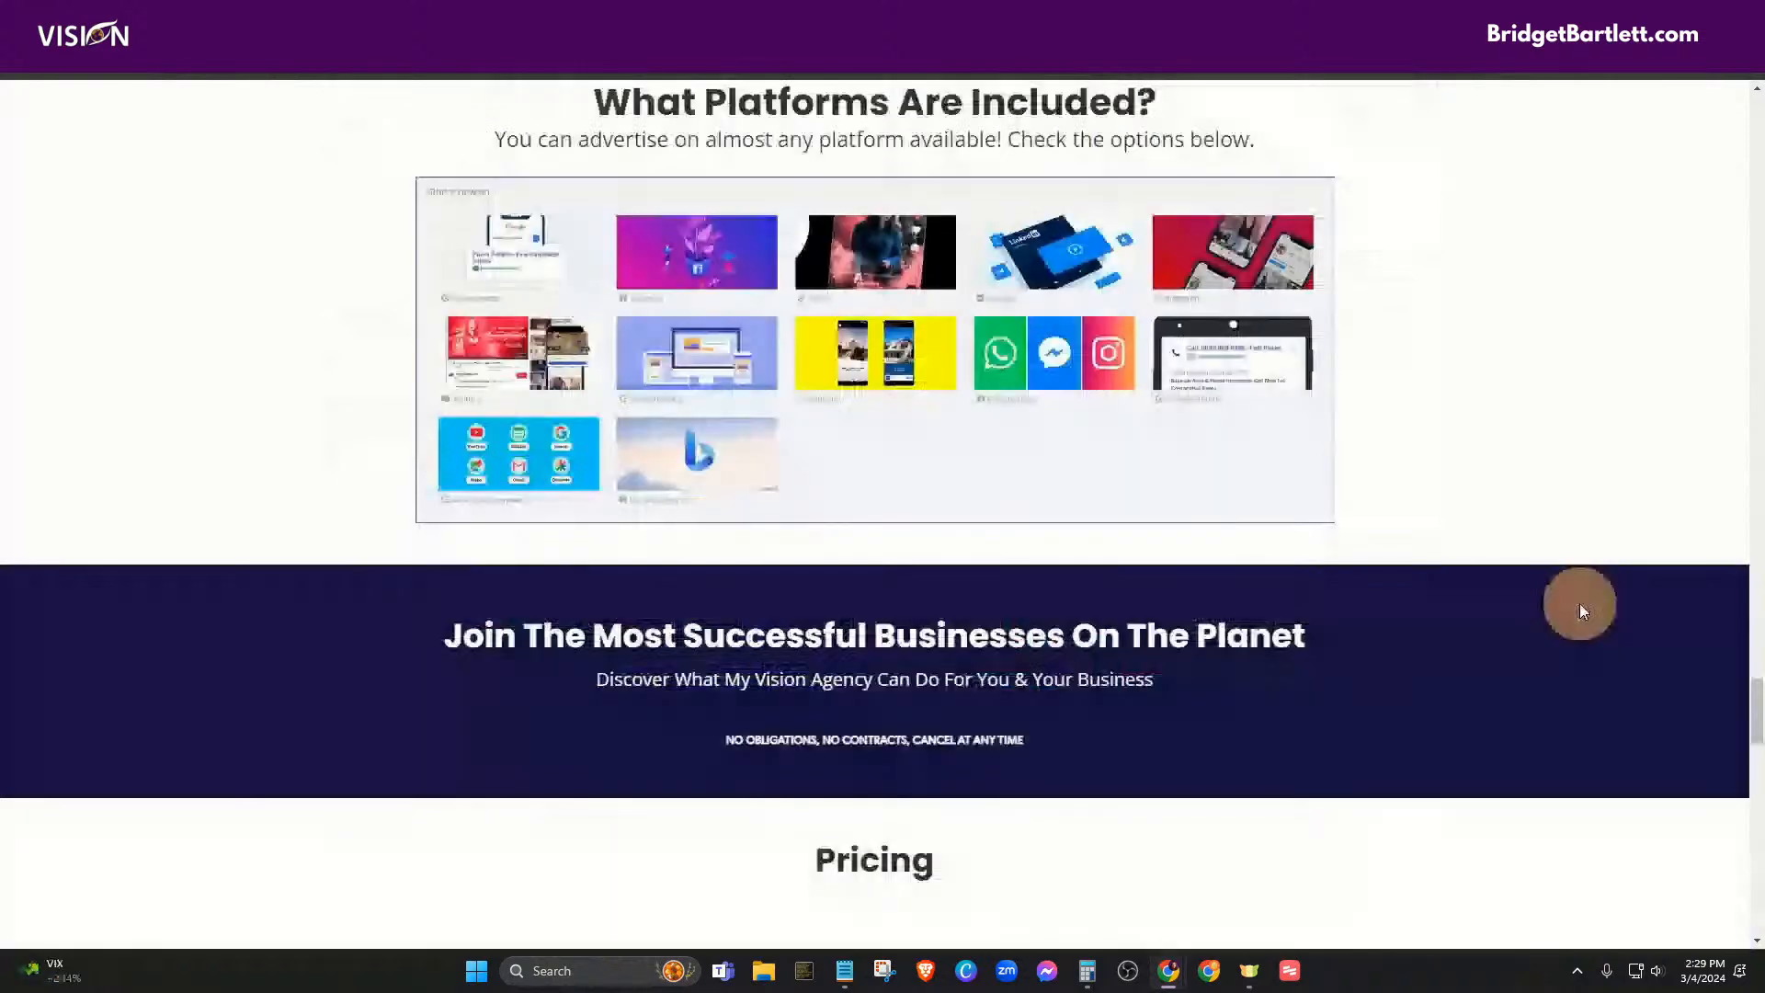
{"action": "scroll", "coordinate": [1554, 618], "scroll_direction": "down", "scroll_amount": 4}
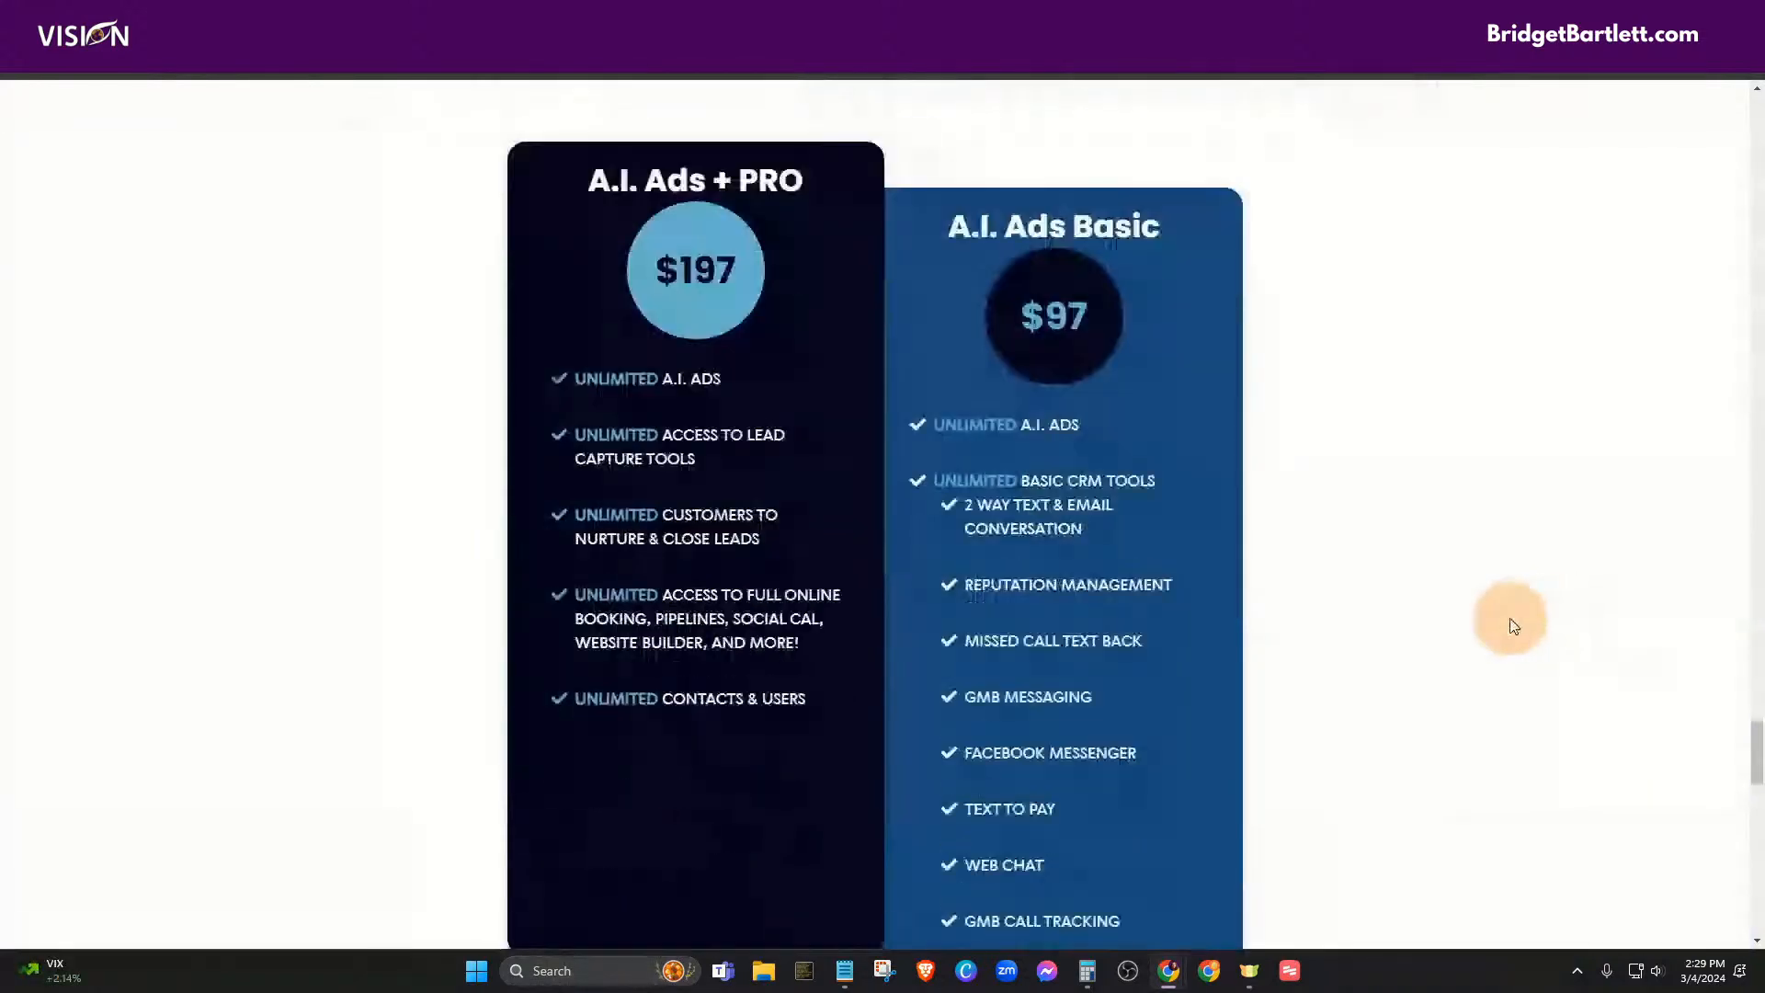
{"action": "scroll", "coordinate": [1466, 633], "scroll_direction": "down", "scroll_amount": 1}
{"action": "scroll", "coordinate": [1462, 633], "scroll_direction": "down", "scroll_amount": 1}
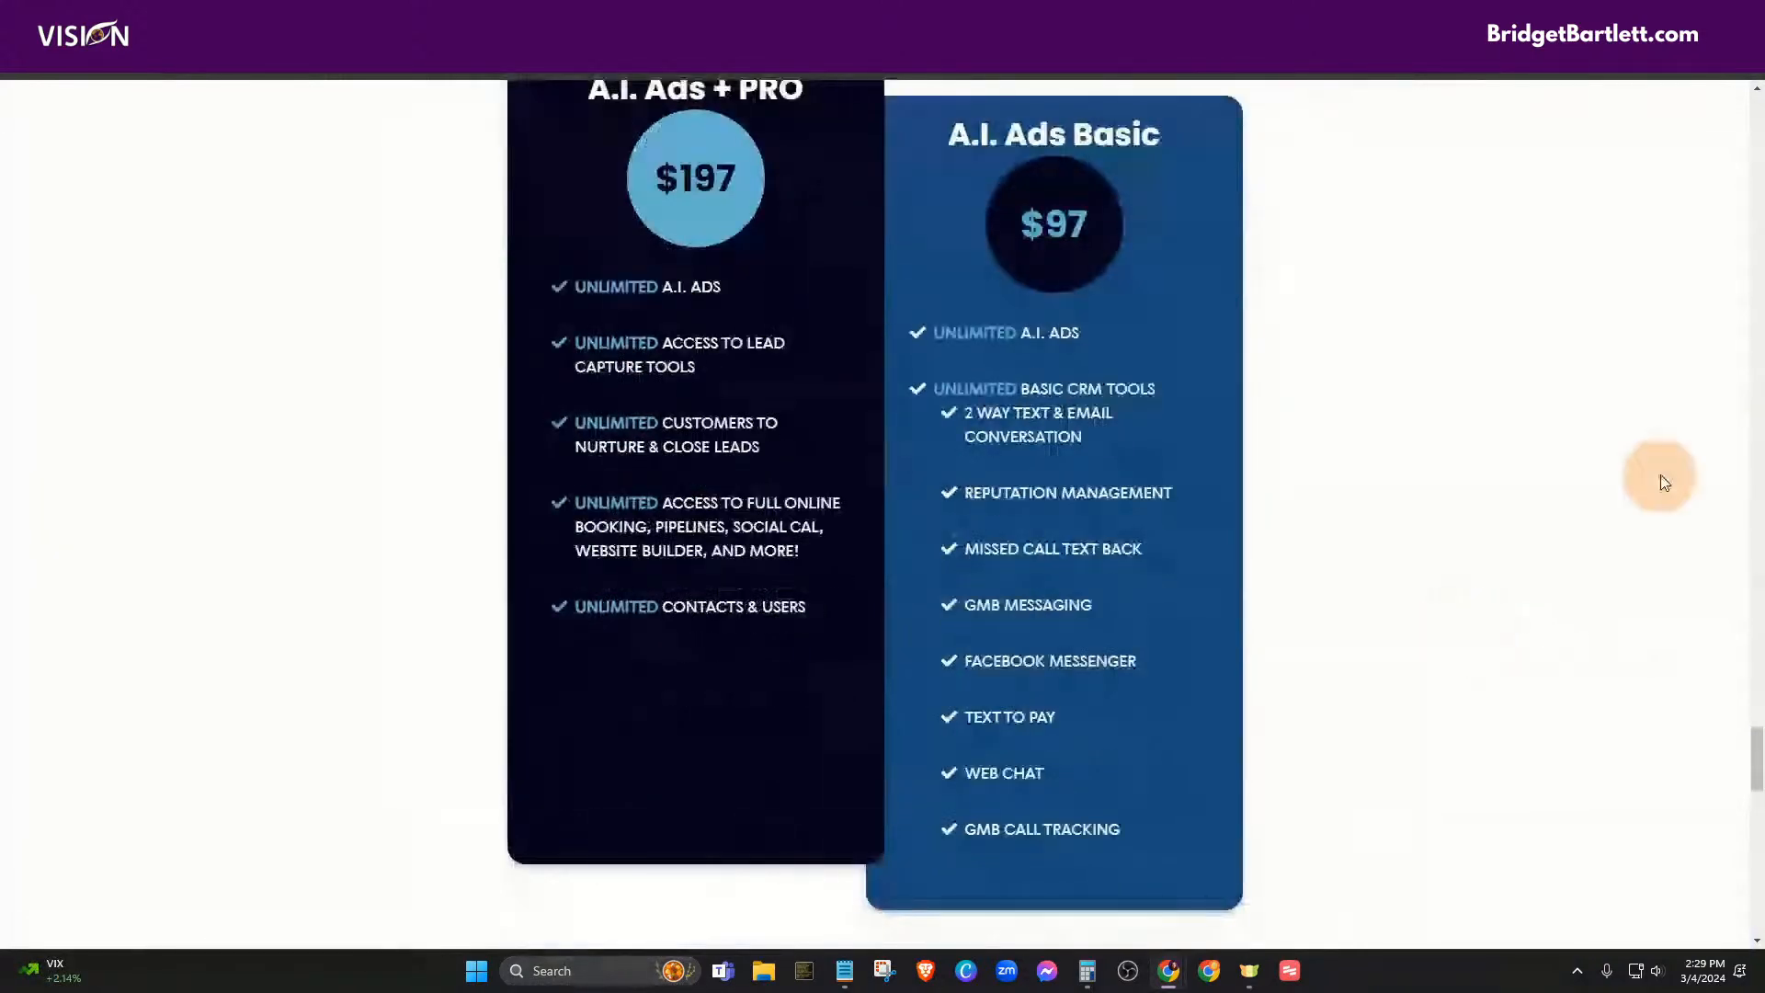
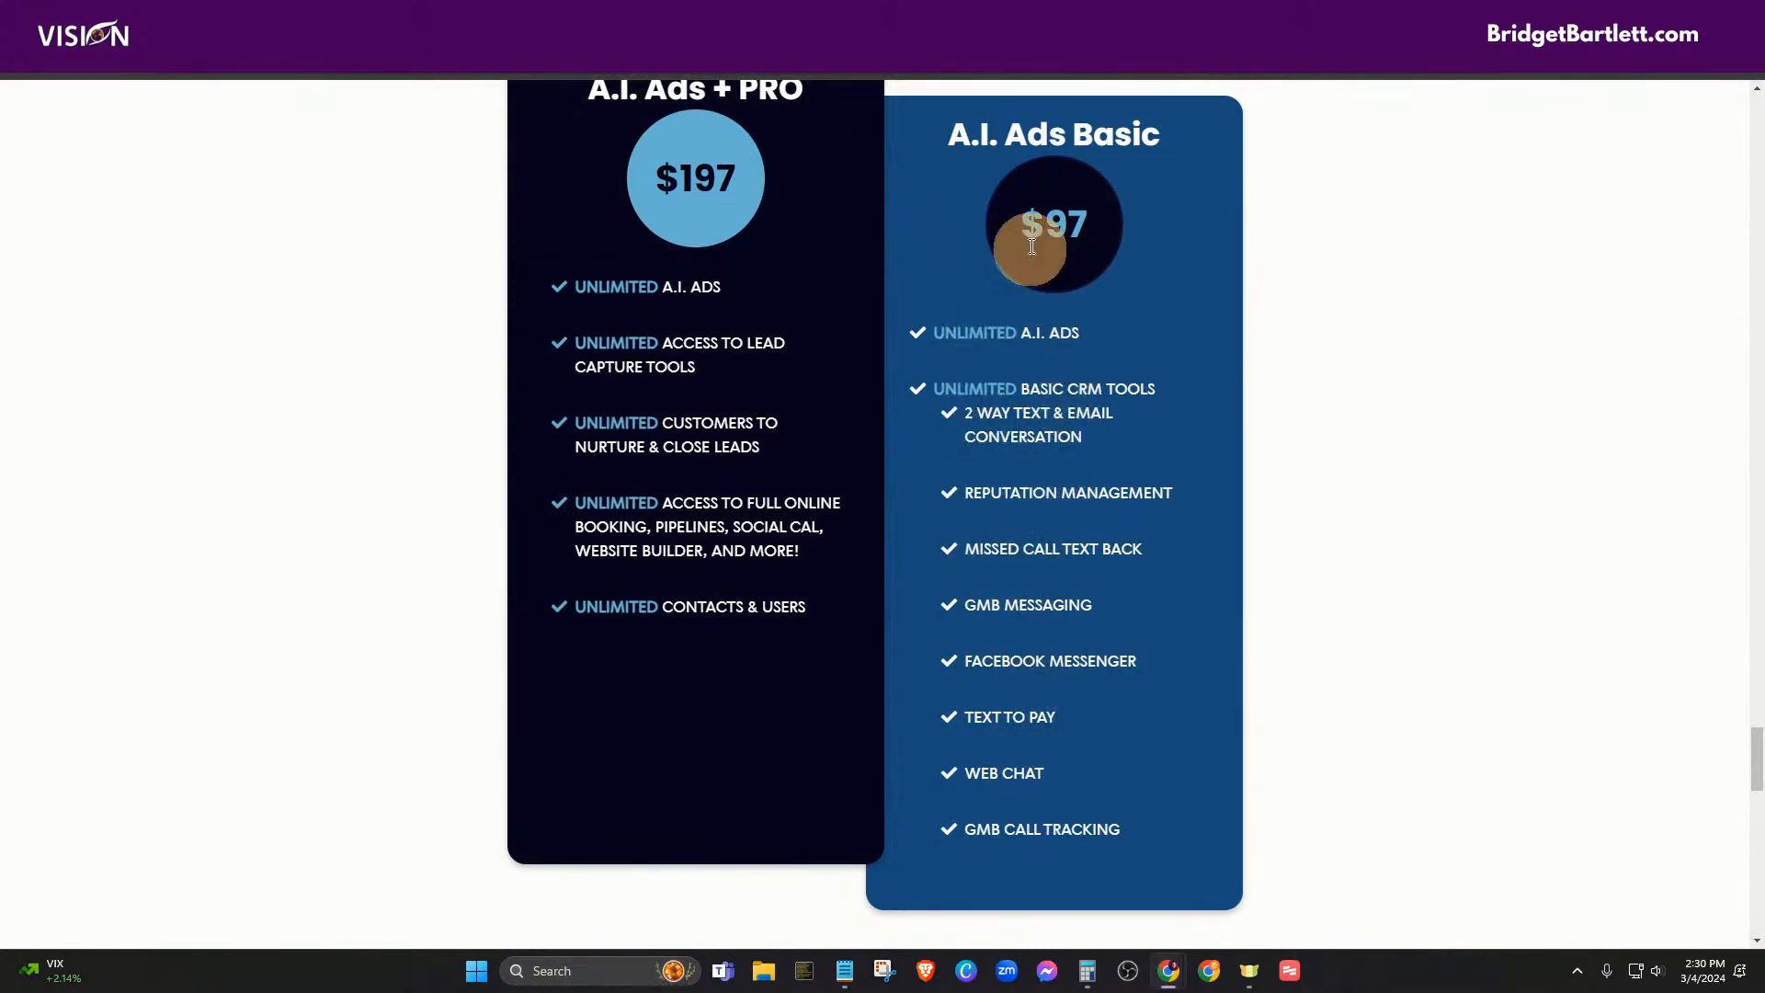
- Scroll up the Automation Workflow List to the draft 'Update Commission' workflow
{"action": "scroll", "coordinate": [699, 407], "scroll_direction": "up", "scroll_amount": 1}
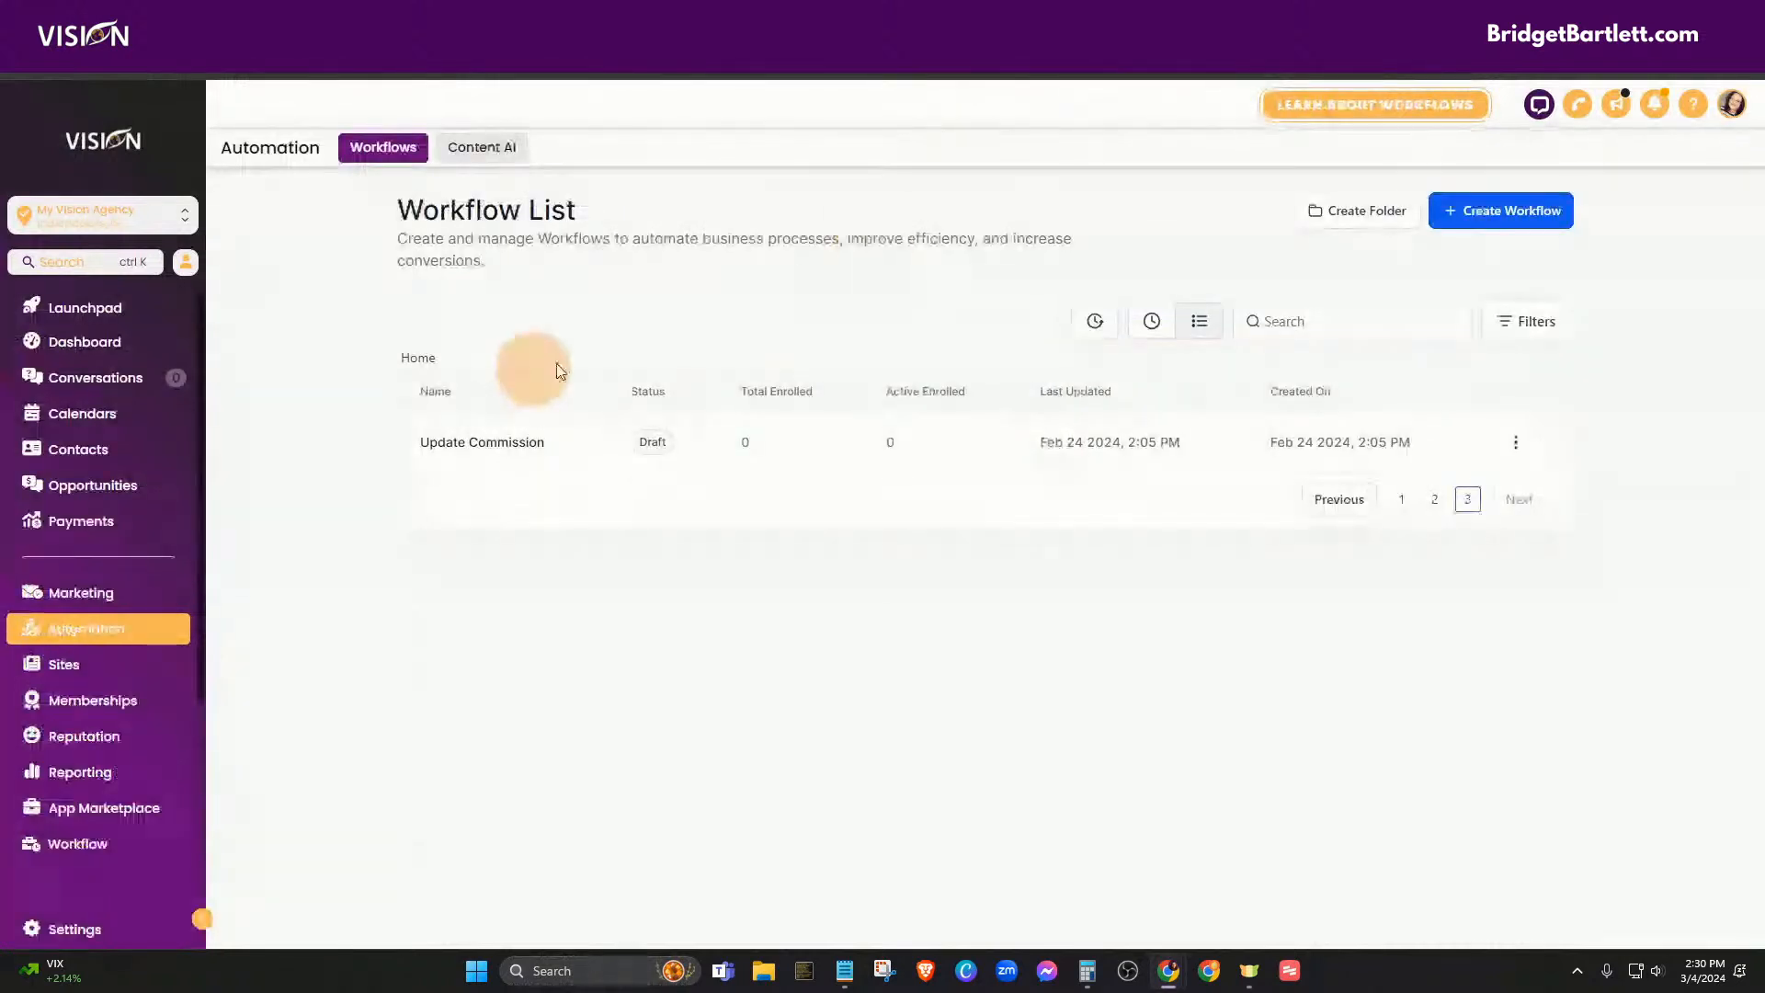
- Start a workflow from scratch, title it 'A.I. Ad + CRM Plans', and save it
{"action": "left_click", "coordinate": [1490, 225]}
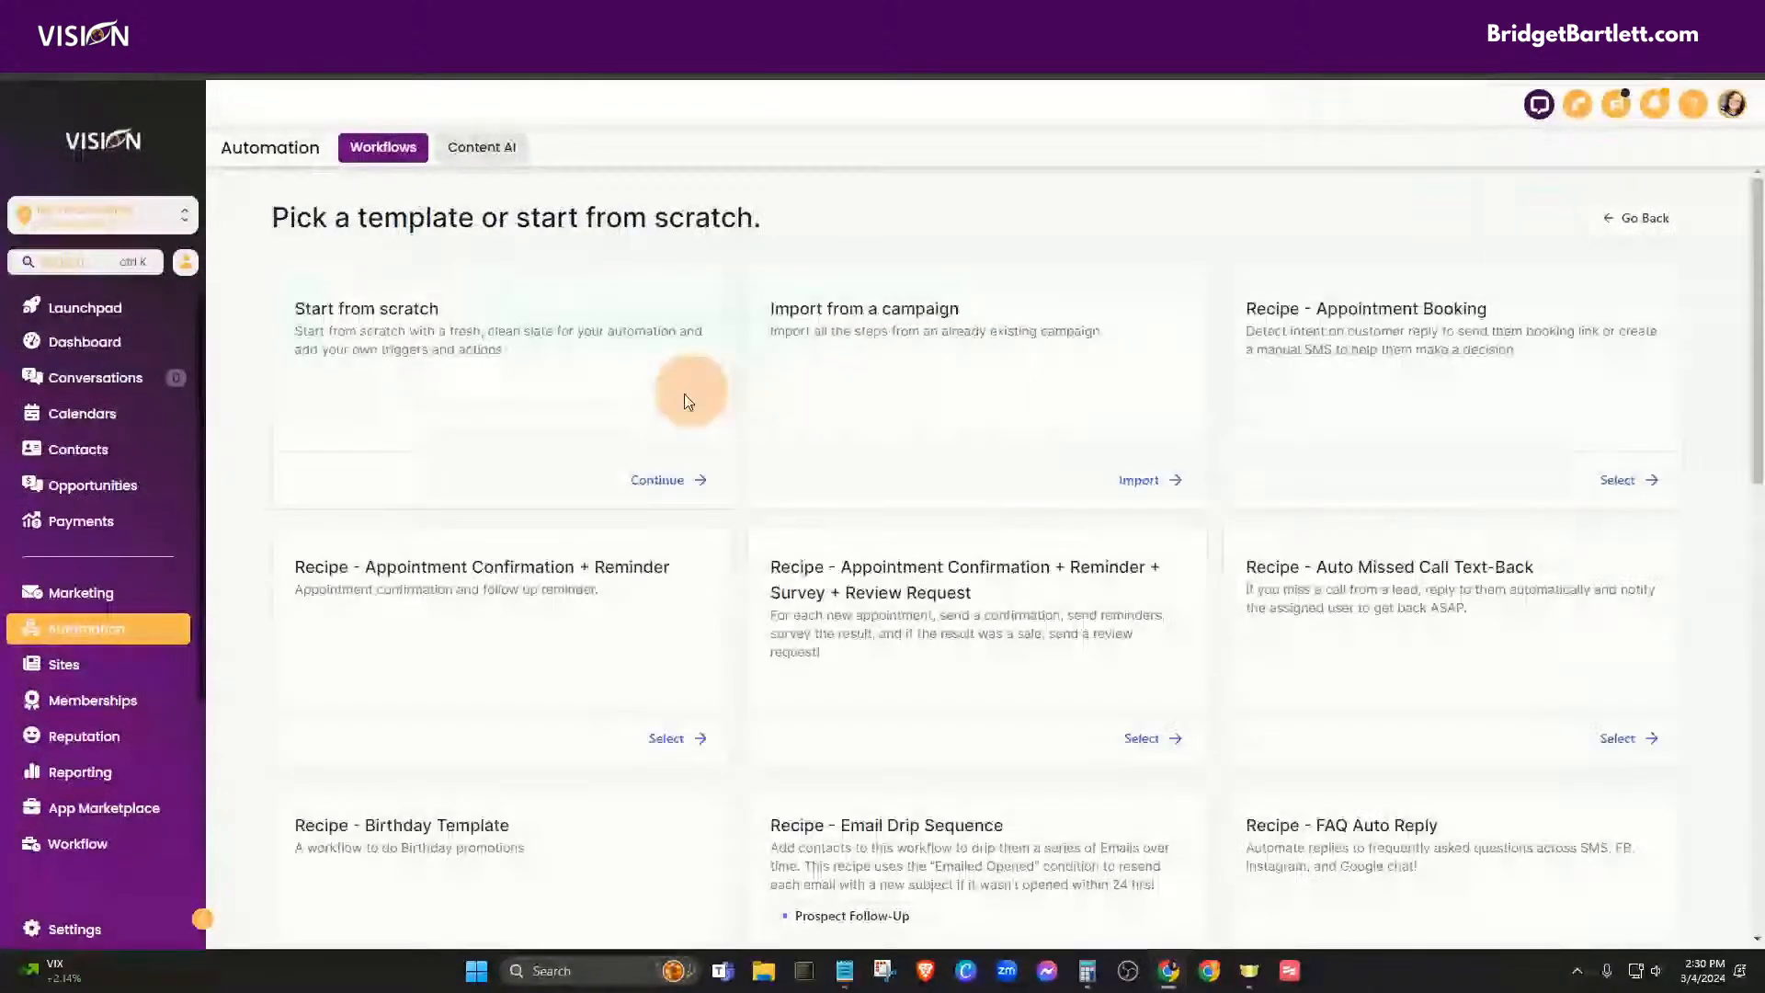
{"action": "left_click", "coordinate": [676, 476]}
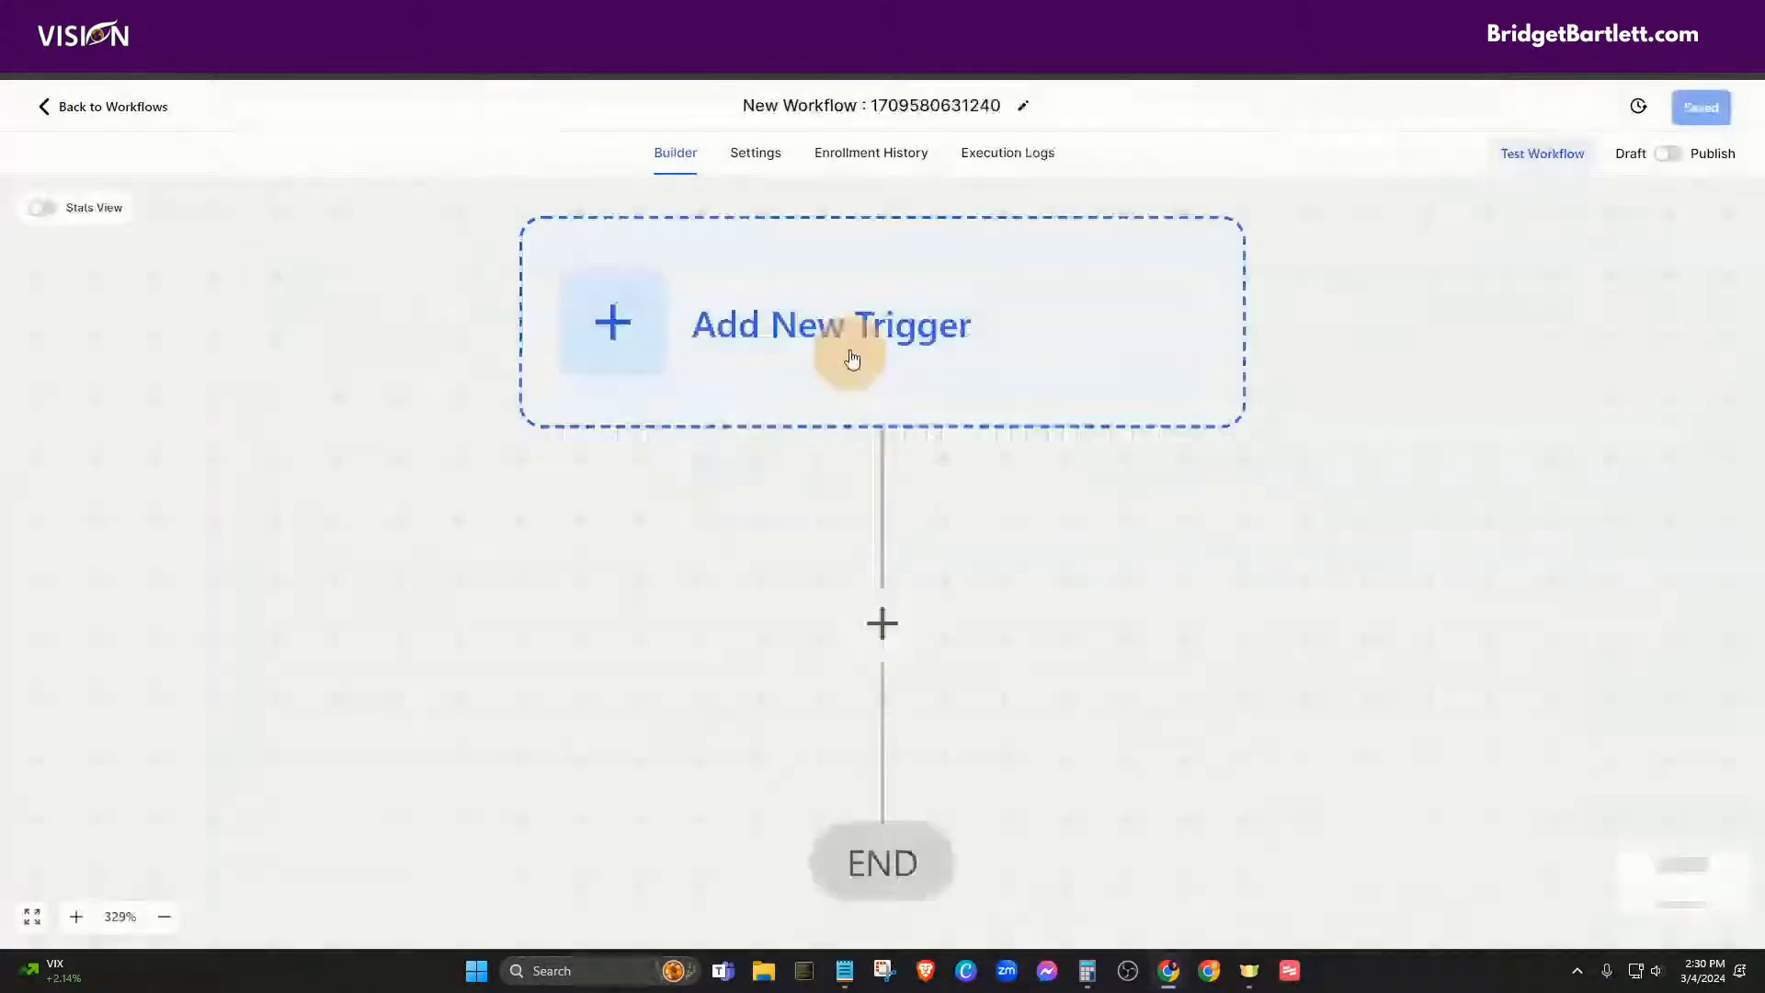
{"action": "left_click_drag", "start_coordinate": [747, 105], "coordinate": [1030, 129]}
{"action": "type", "text": "A.I."}
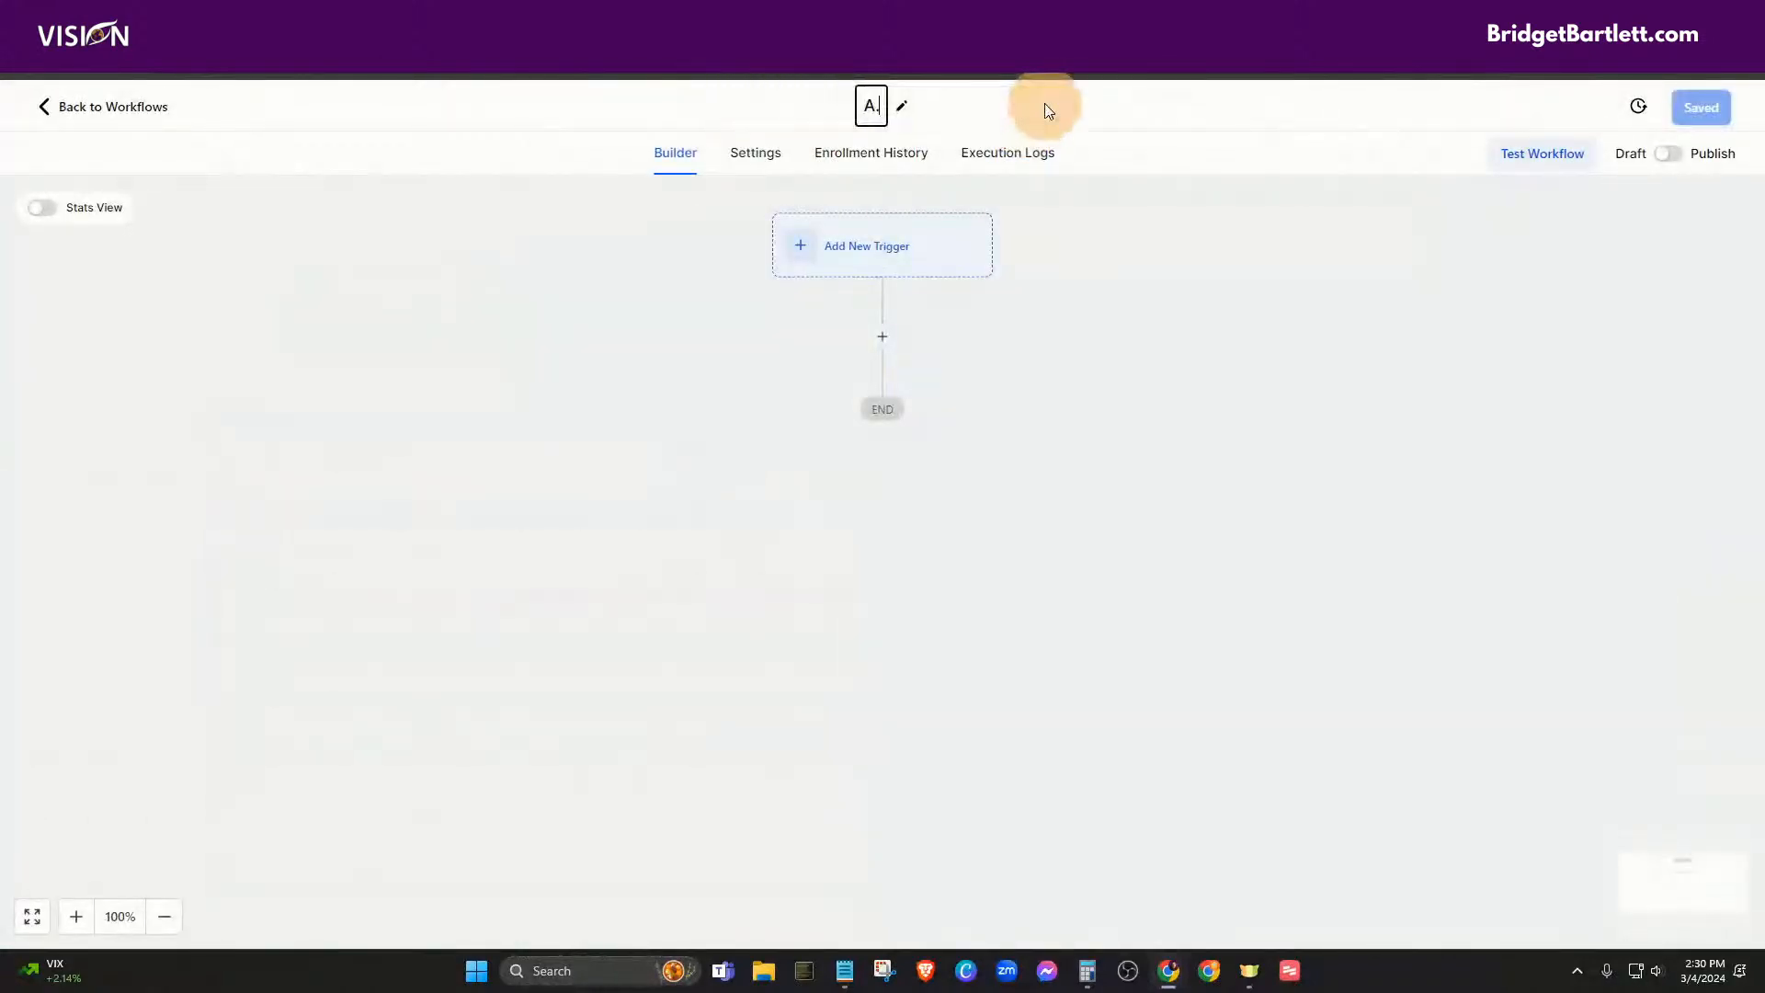
{"action": "type", "text": " Ad"}
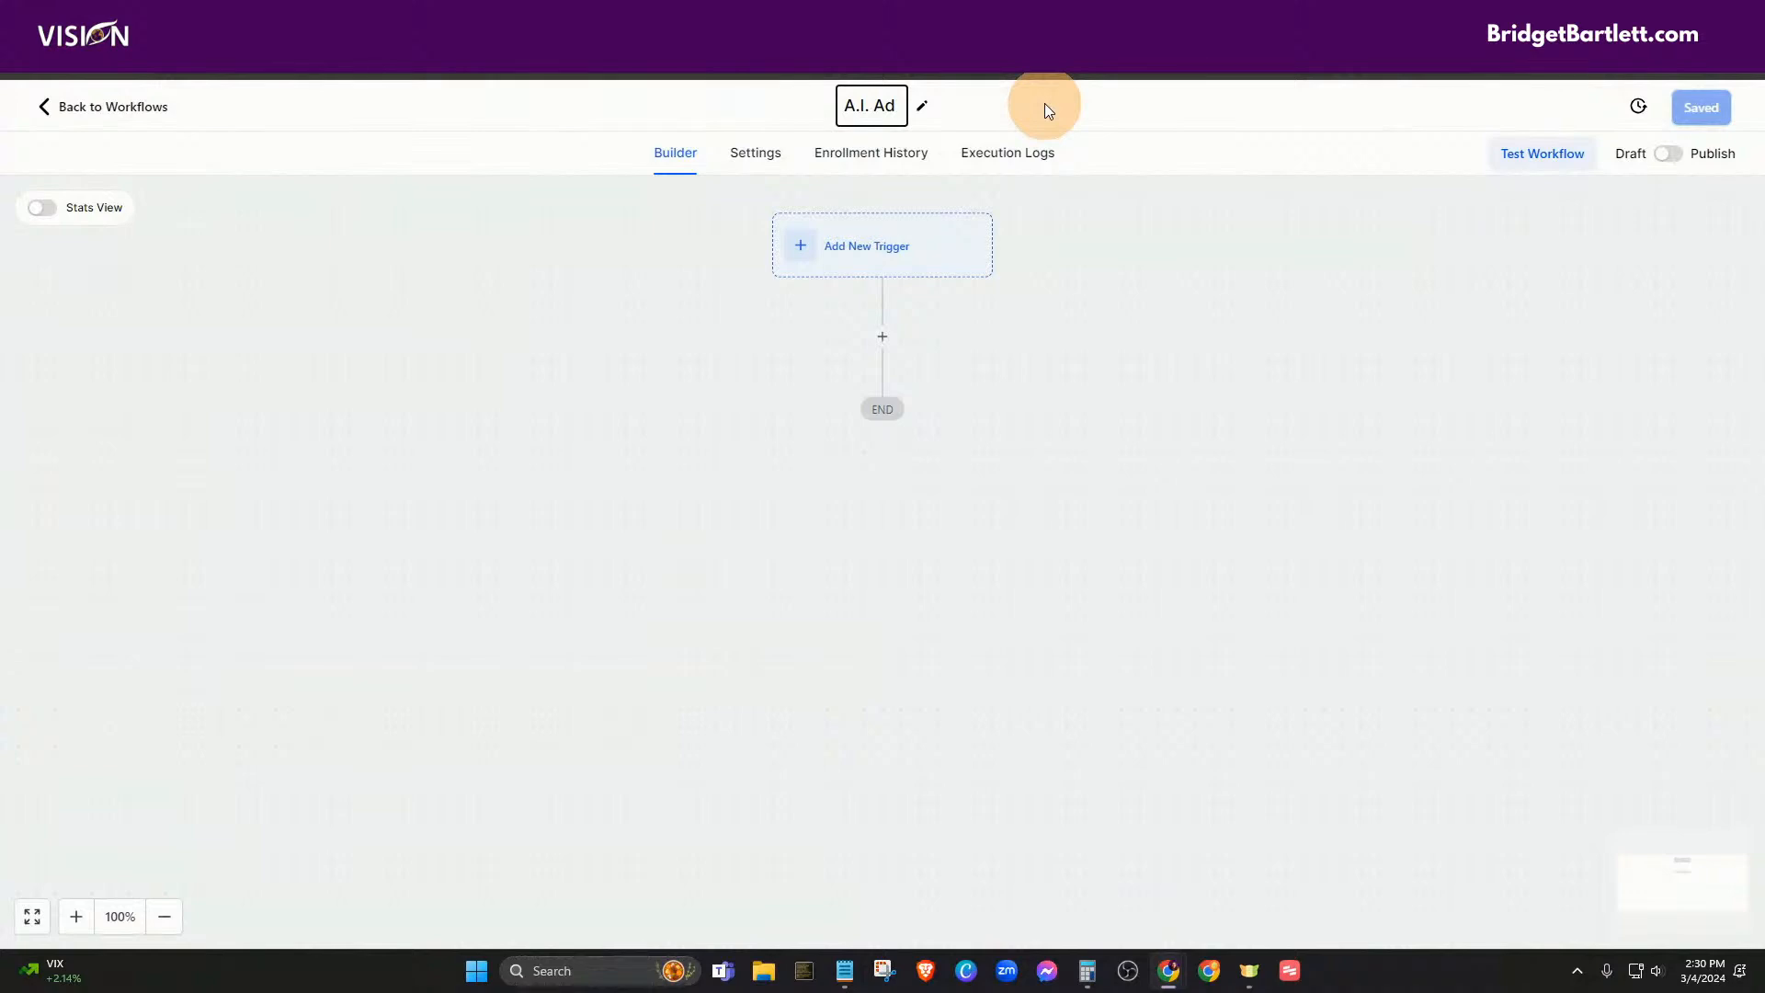
{"action": "type", "text": " + CRM "}
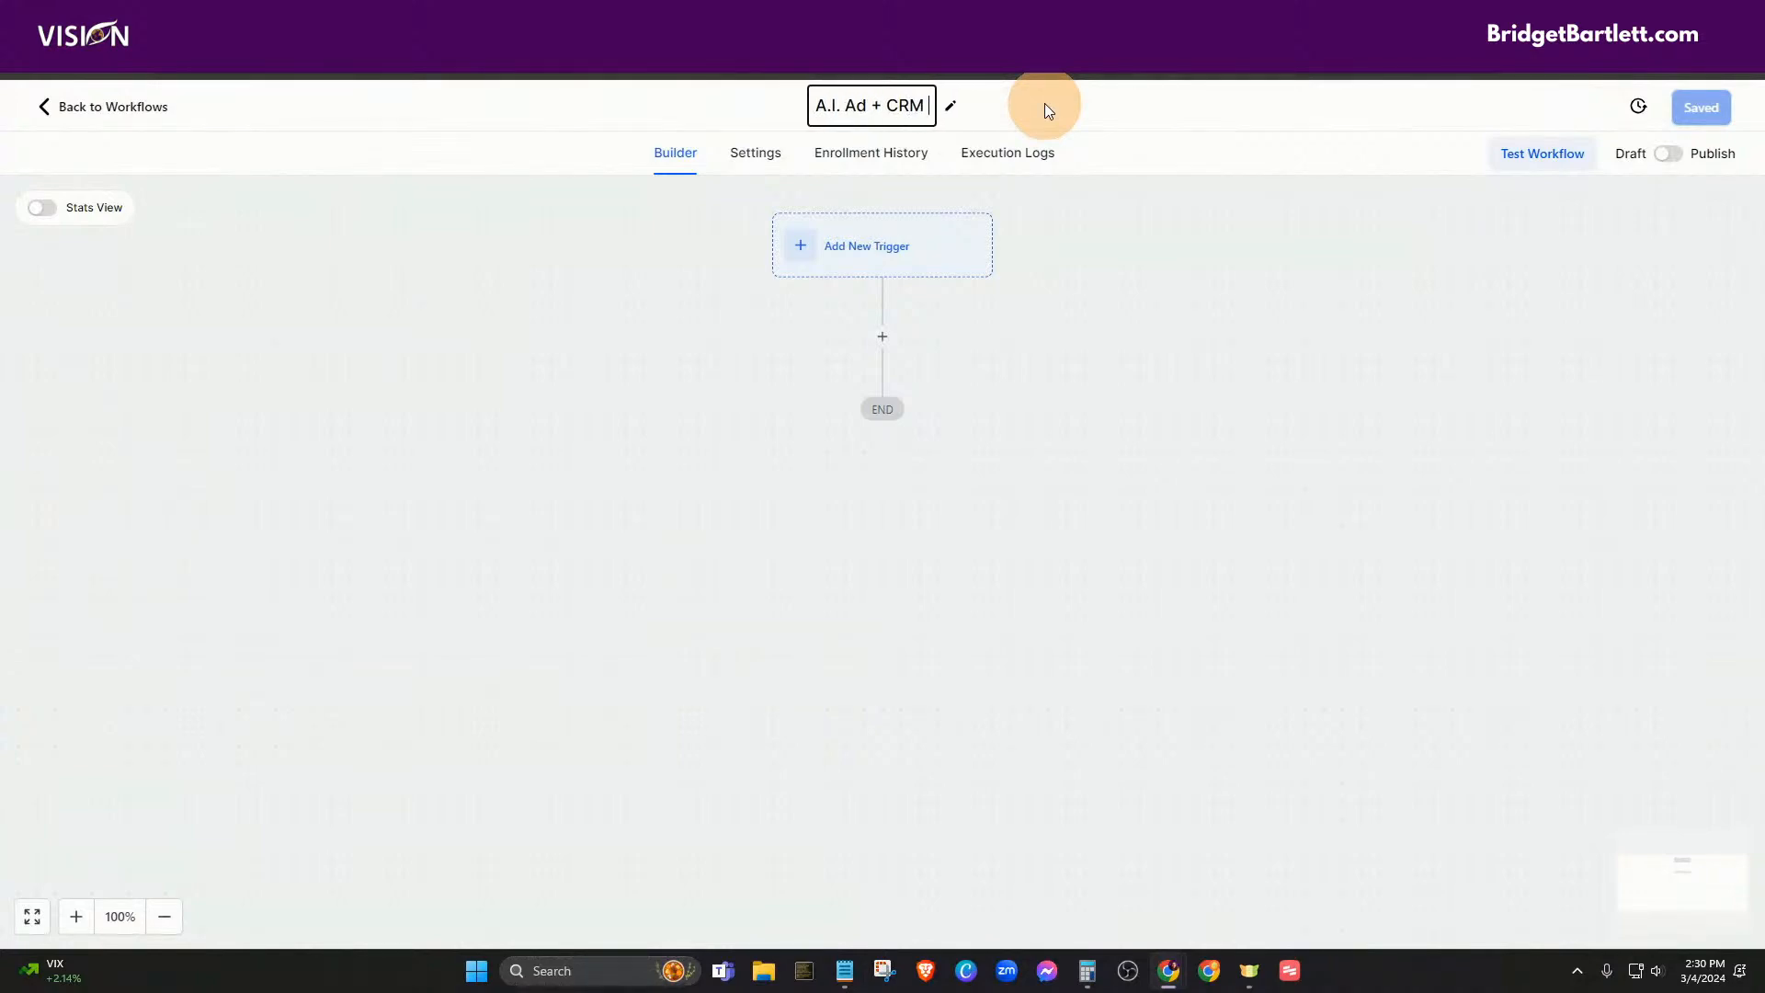
{"action": "type", "text": "Plans"}
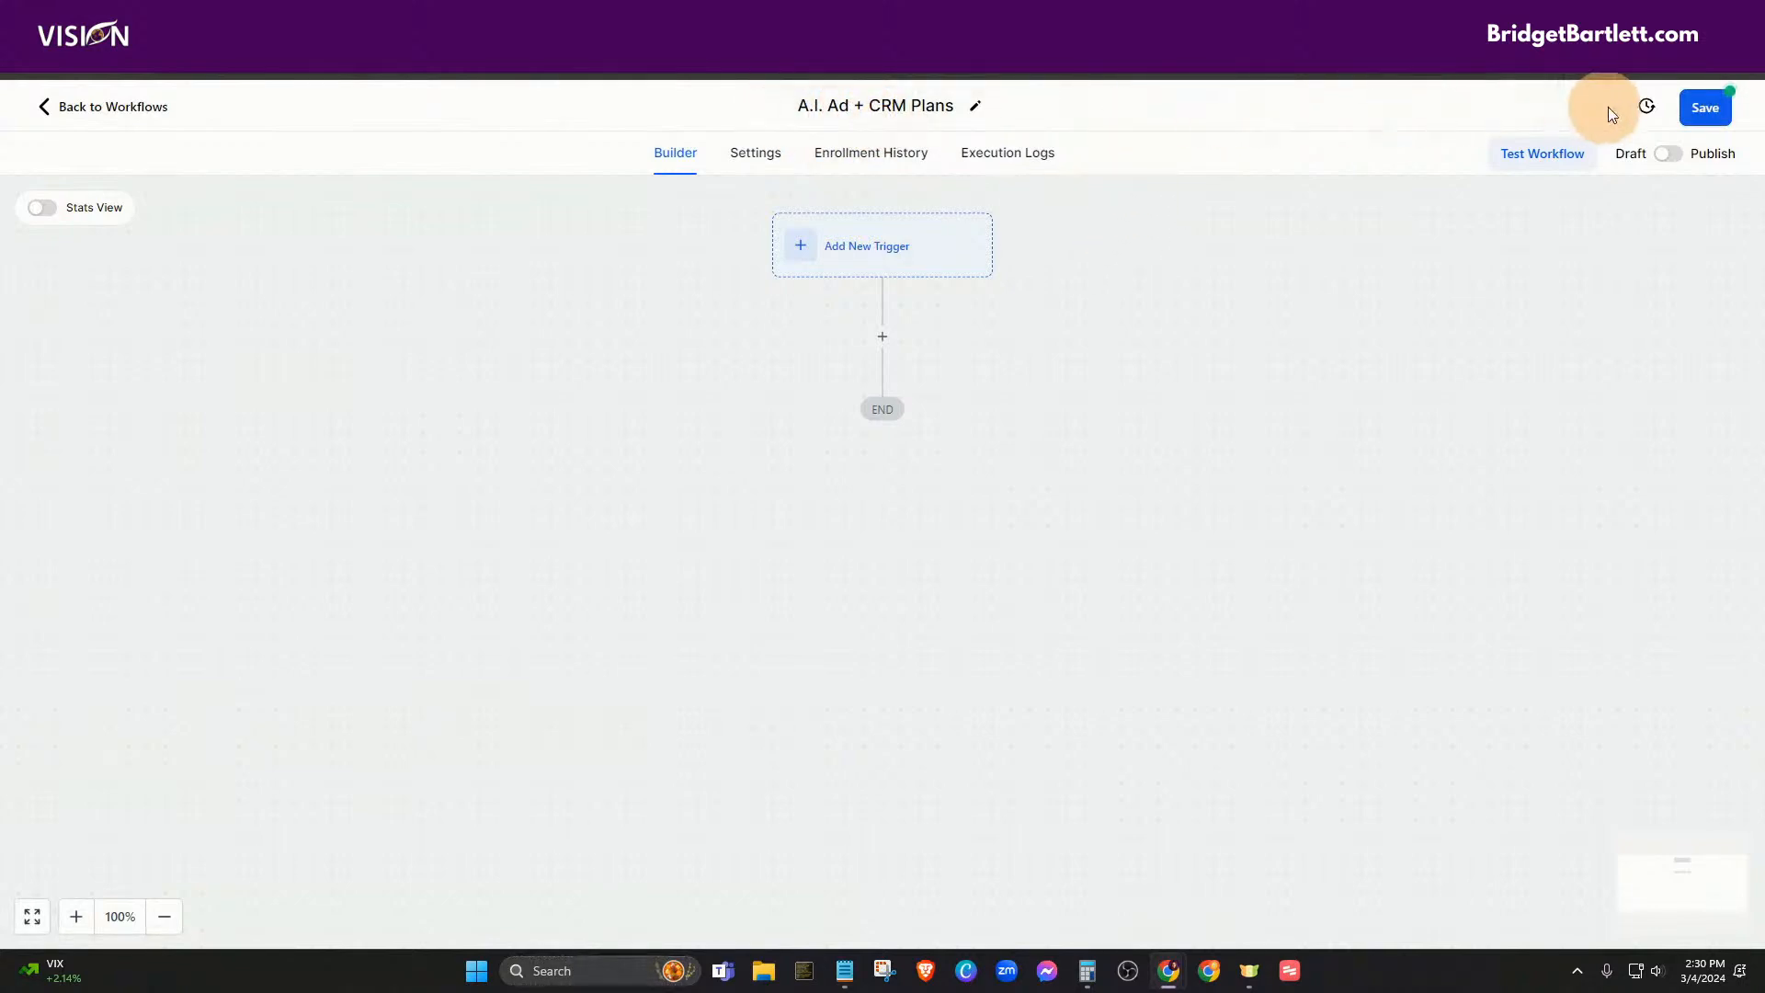
{"action": "left_click", "coordinate": [1705, 108]}
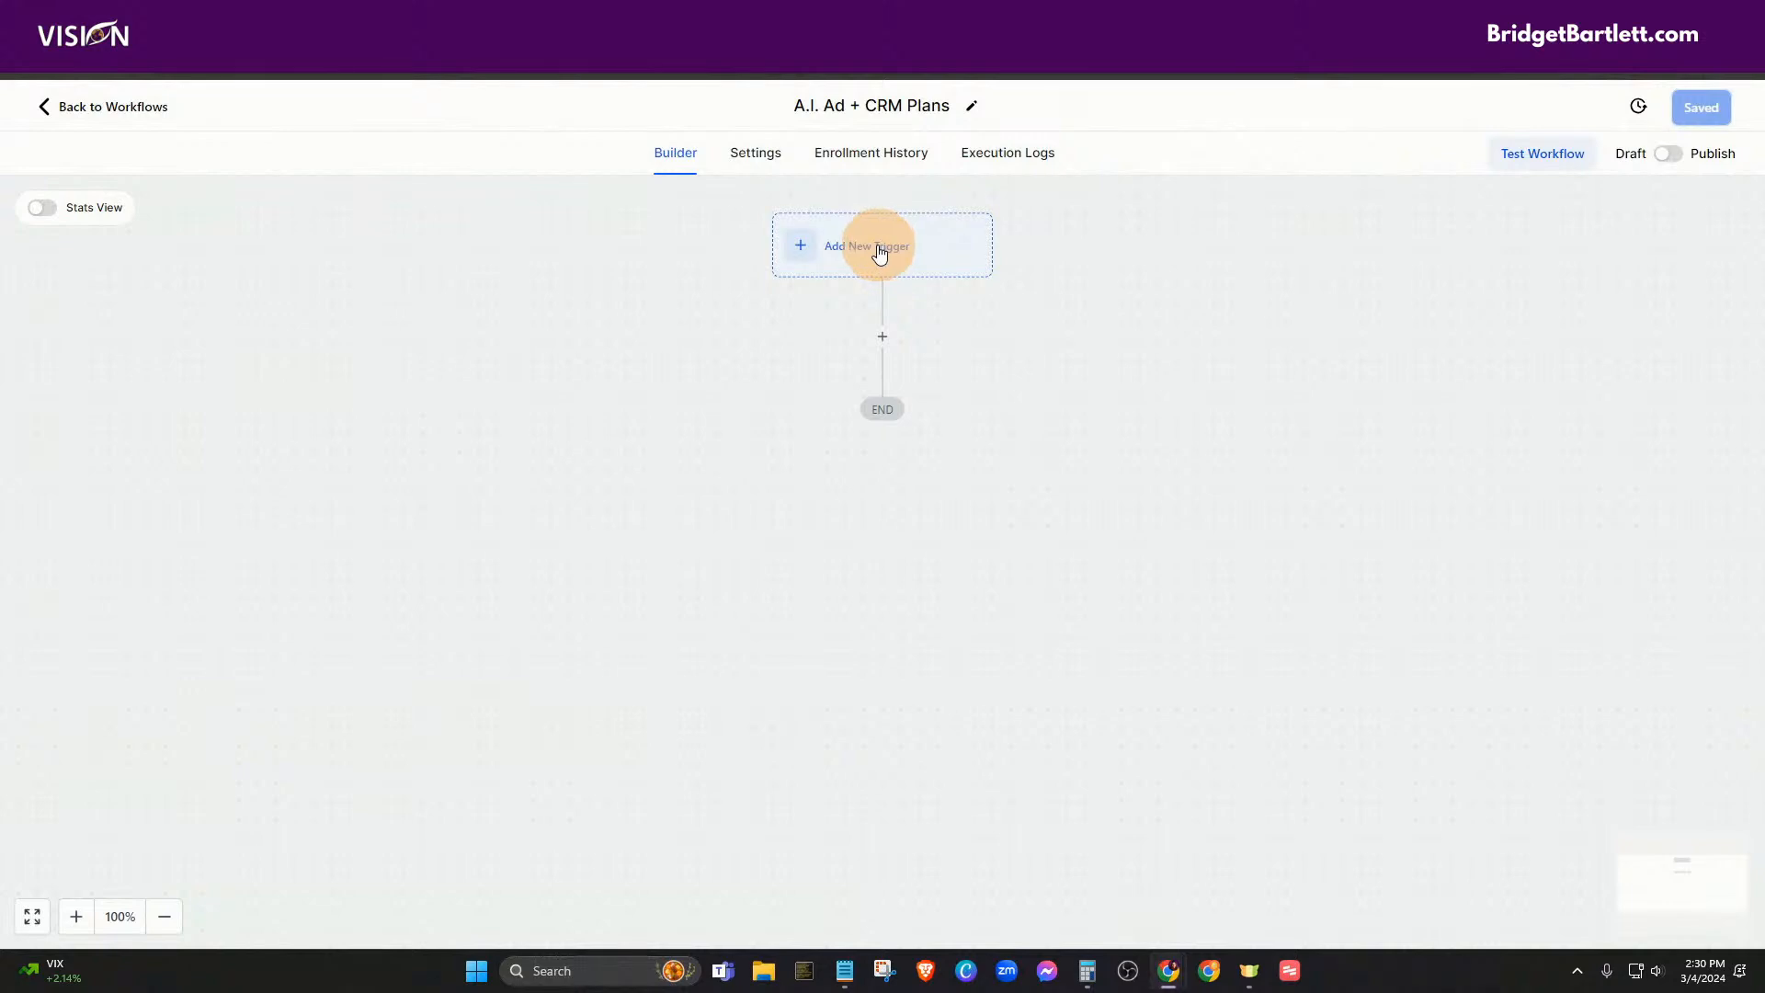
- Add an Order Submitted trigger with a Global Product filter
{"action": "left_click", "coordinate": [878, 256]}
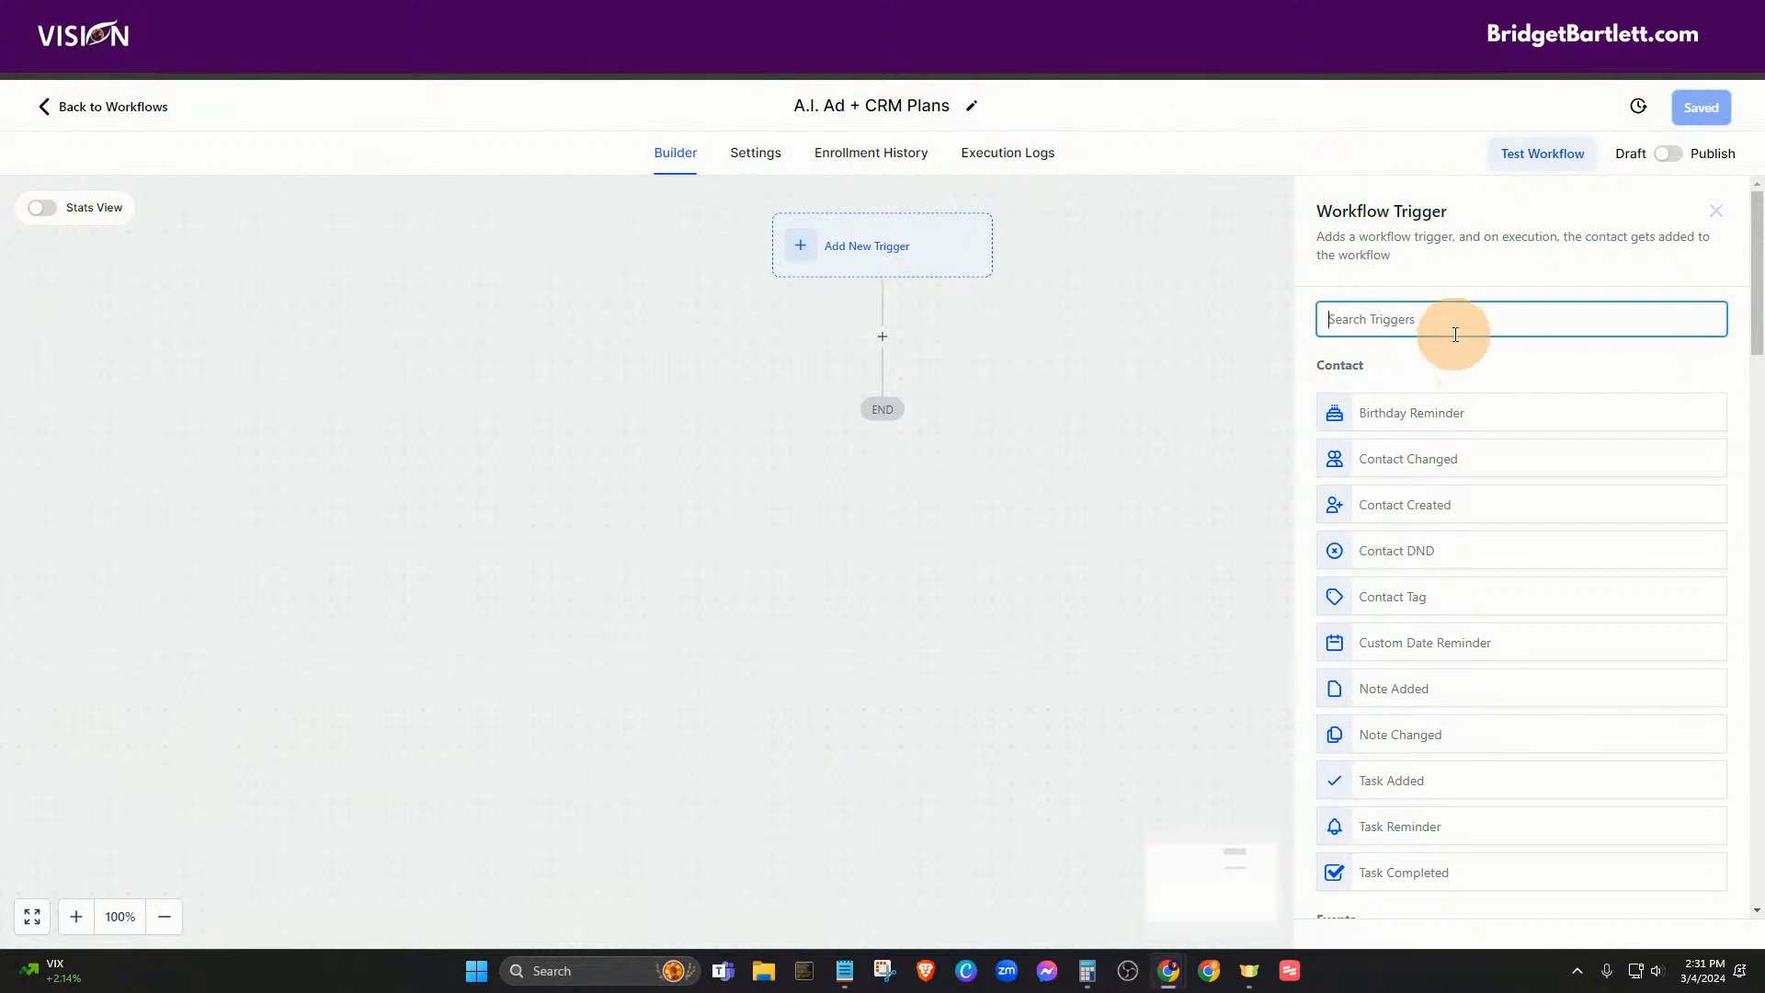
{"action": "type", "text": "ord"}
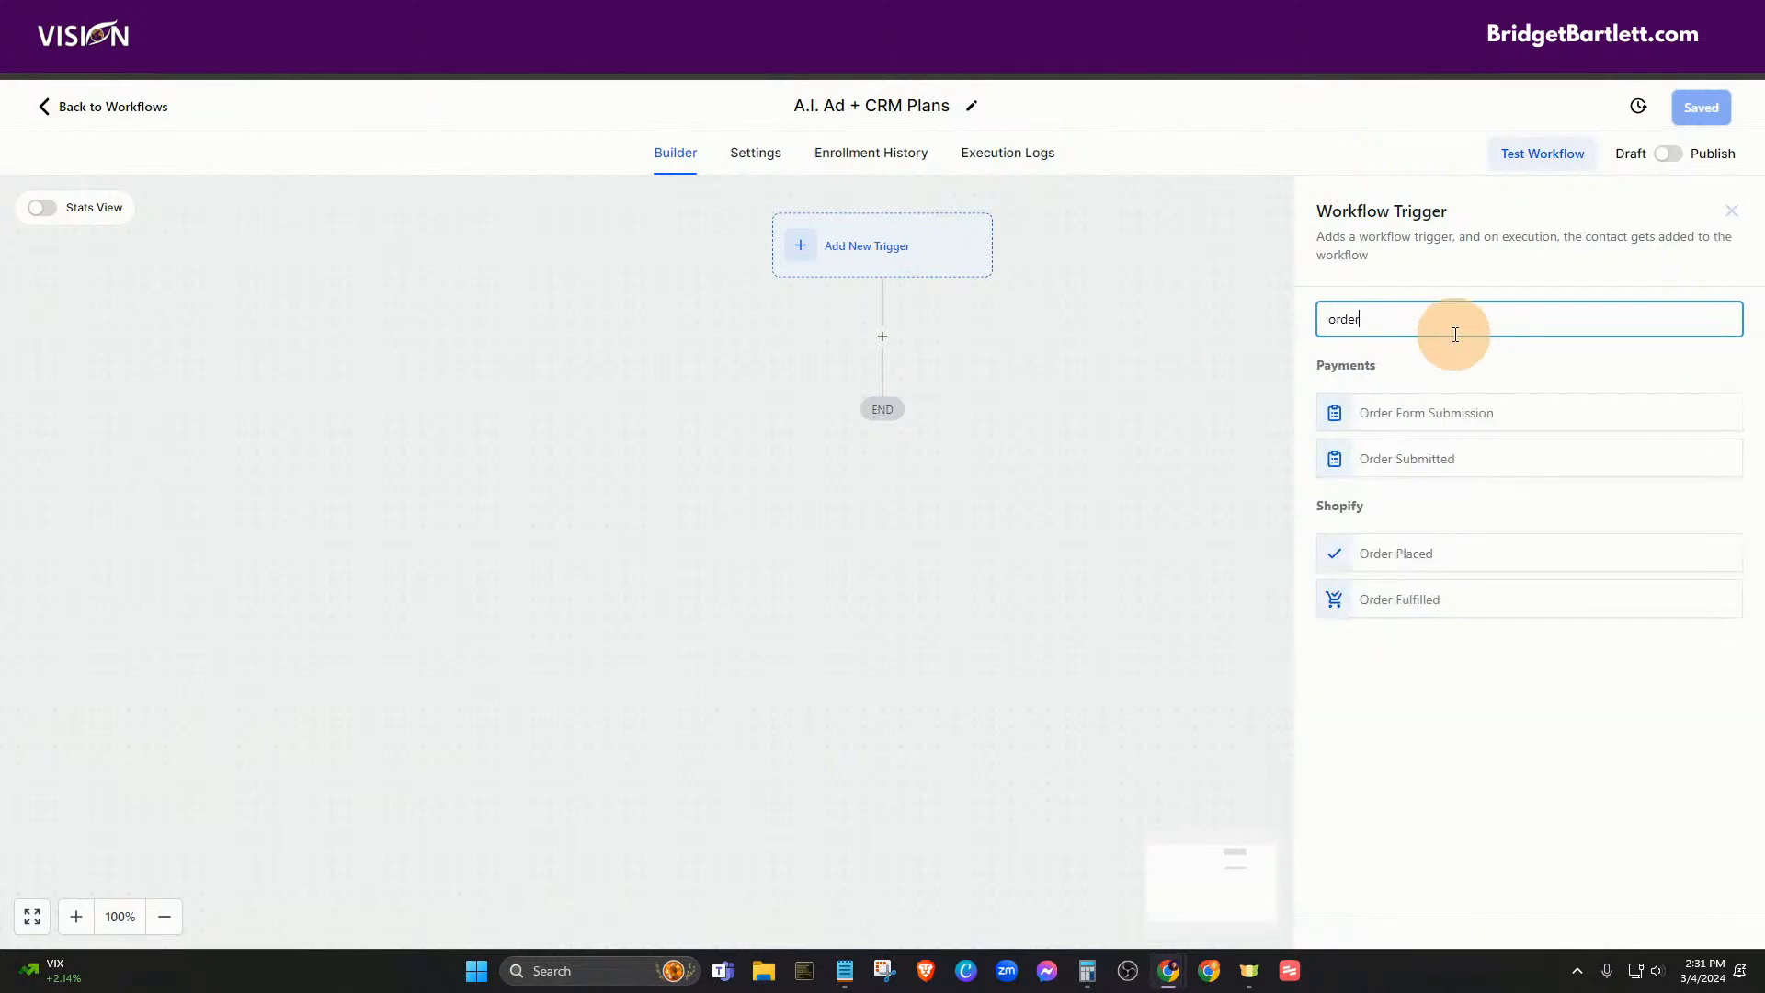
{"action": "type", "text": "er"}
{"action": "left_click", "coordinate": [1374, 464]}
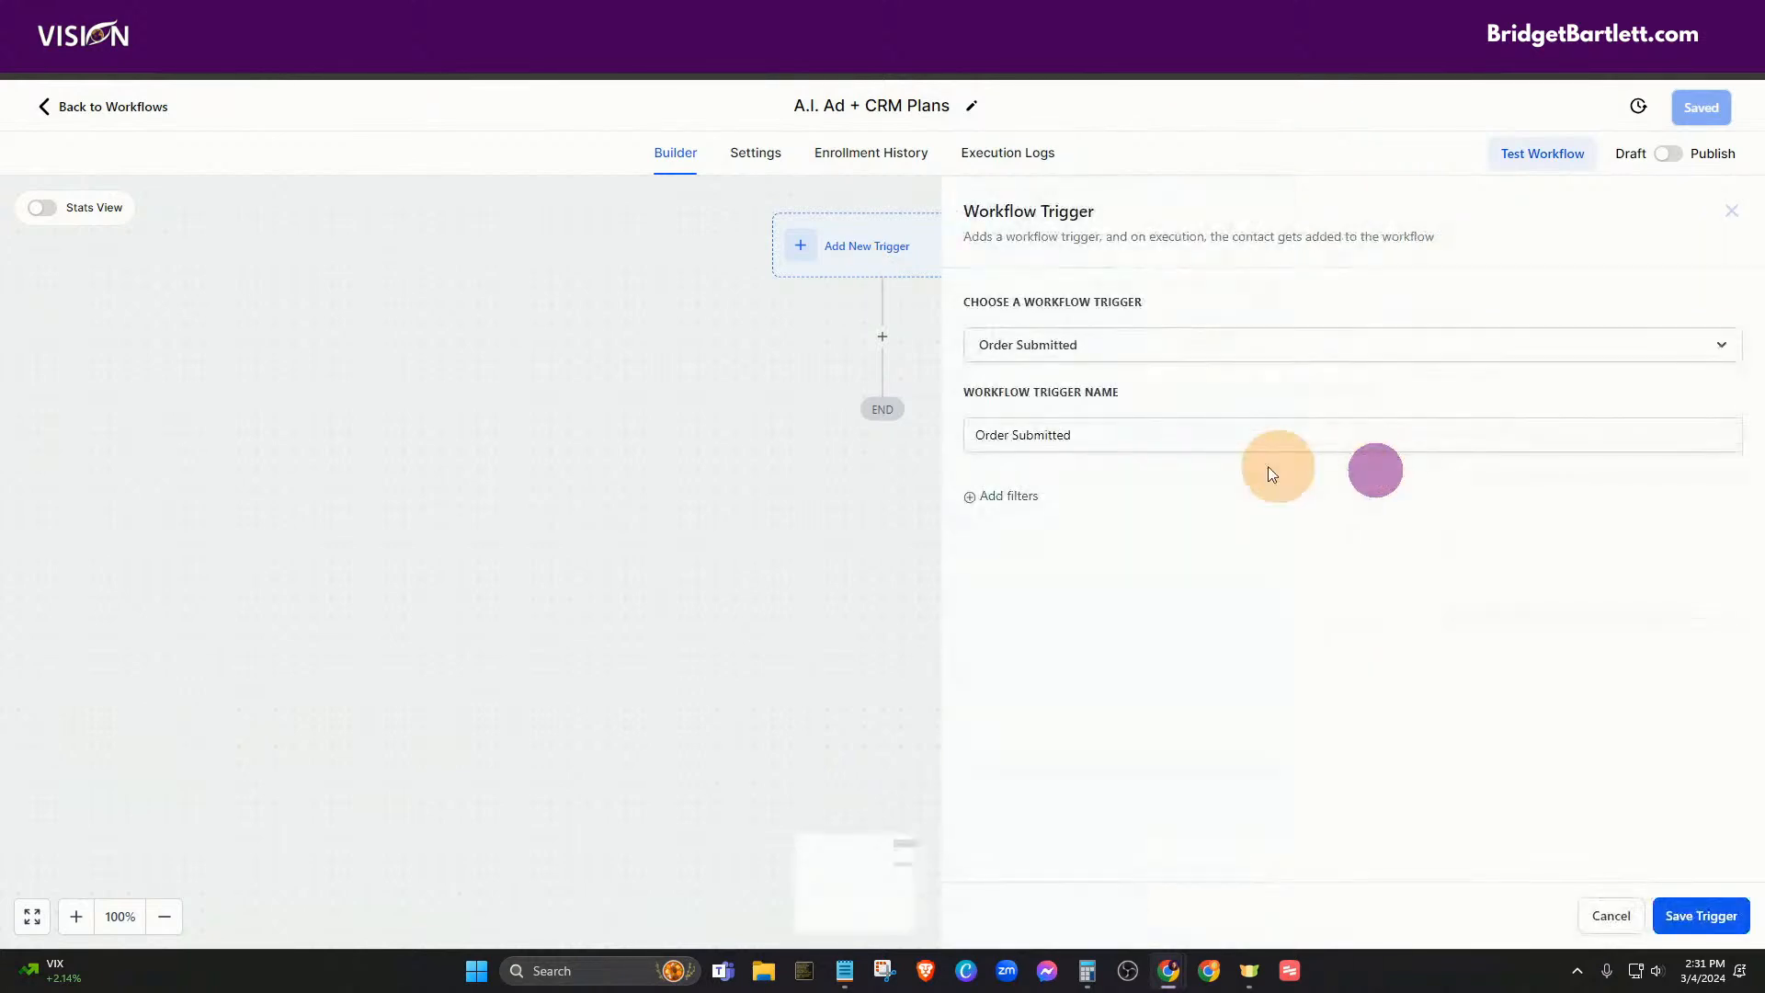
{"action": "left_click", "coordinate": [1010, 501]}
{"action": "left_click", "coordinate": [1056, 515]}
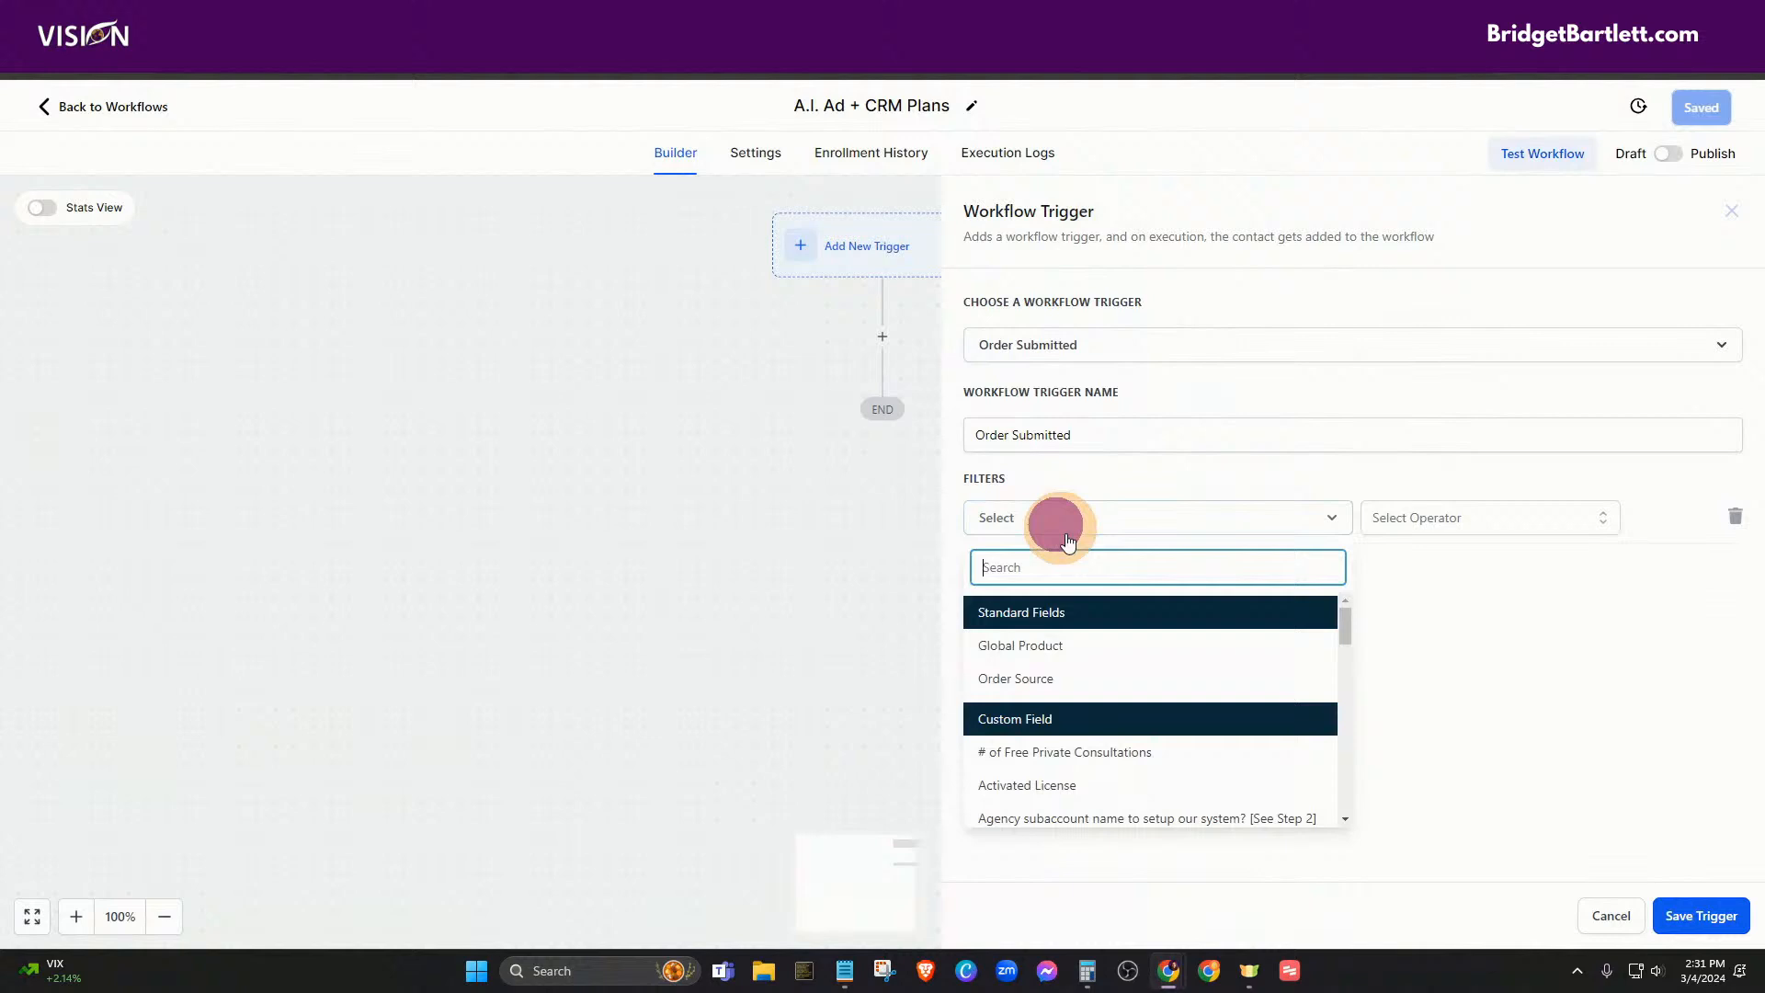
{"action": "left_click", "coordinate": [1015, 648]}
- Set the filter to Global Product Is A.I. Ads Basic and save the trigger
{"action": "left_click", "coordinate": [1402, 518]}
{"action": "left_click", "coordinate": [1384, 555]}
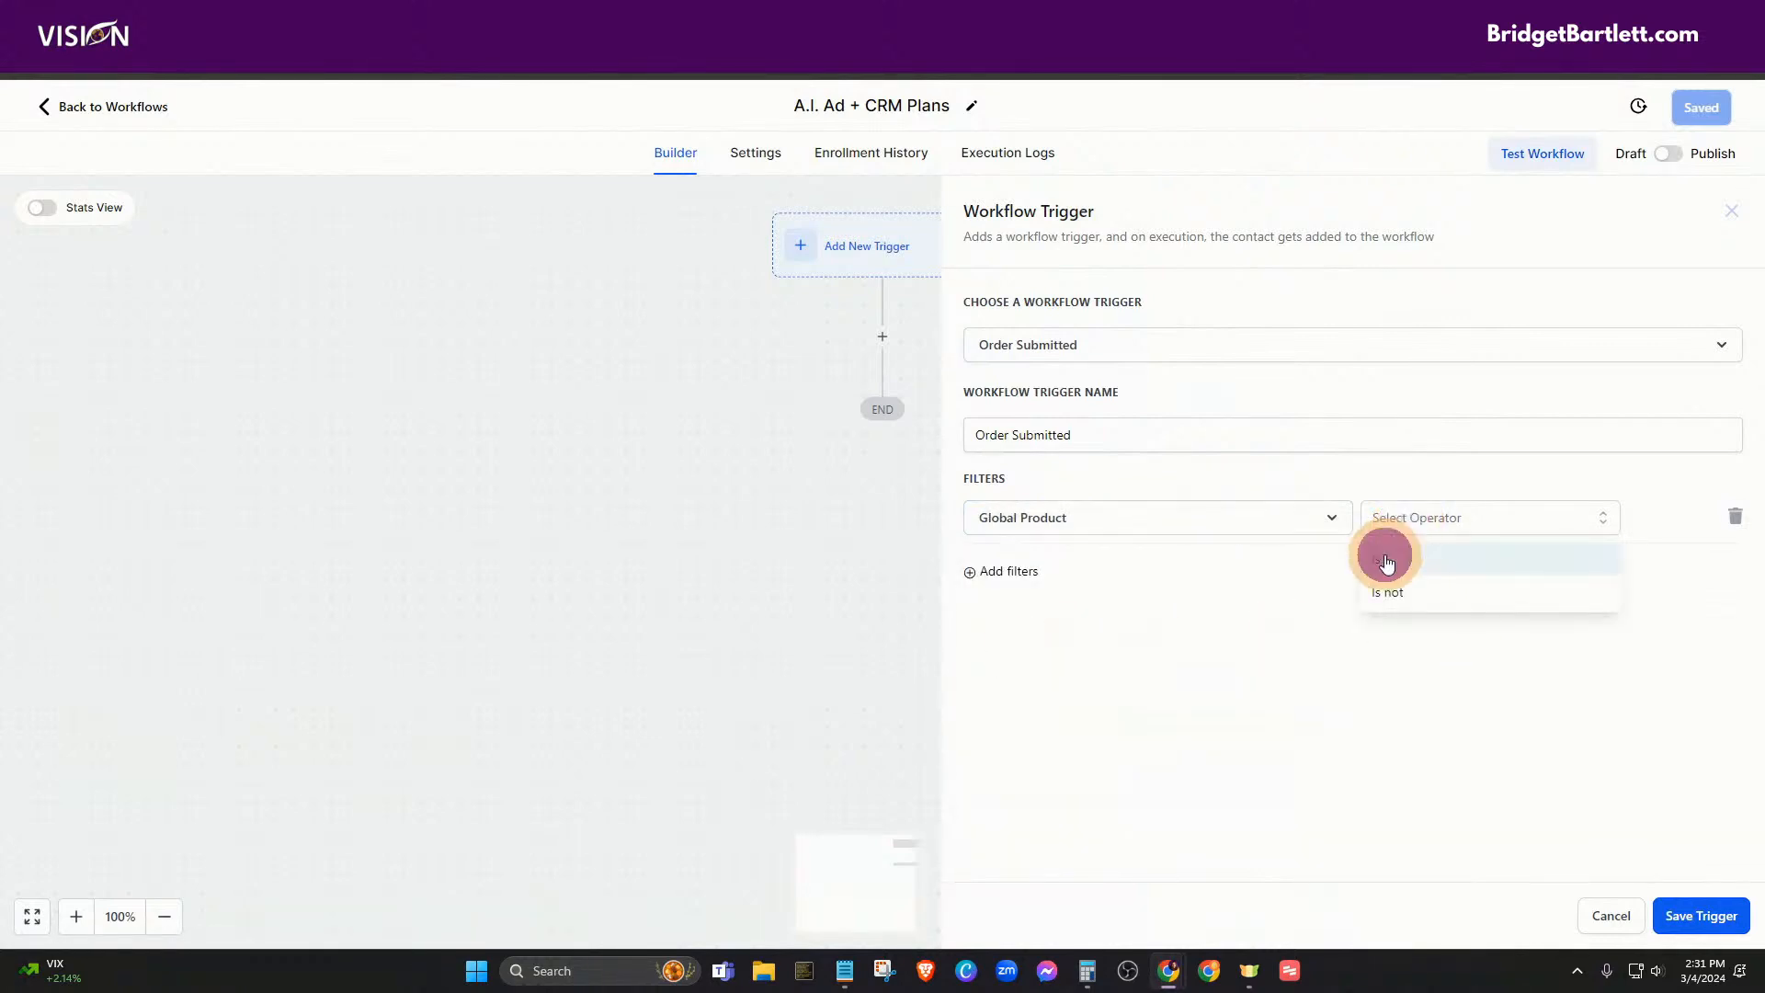
{"action": "left_click", "coordinate": [1463, 516]}
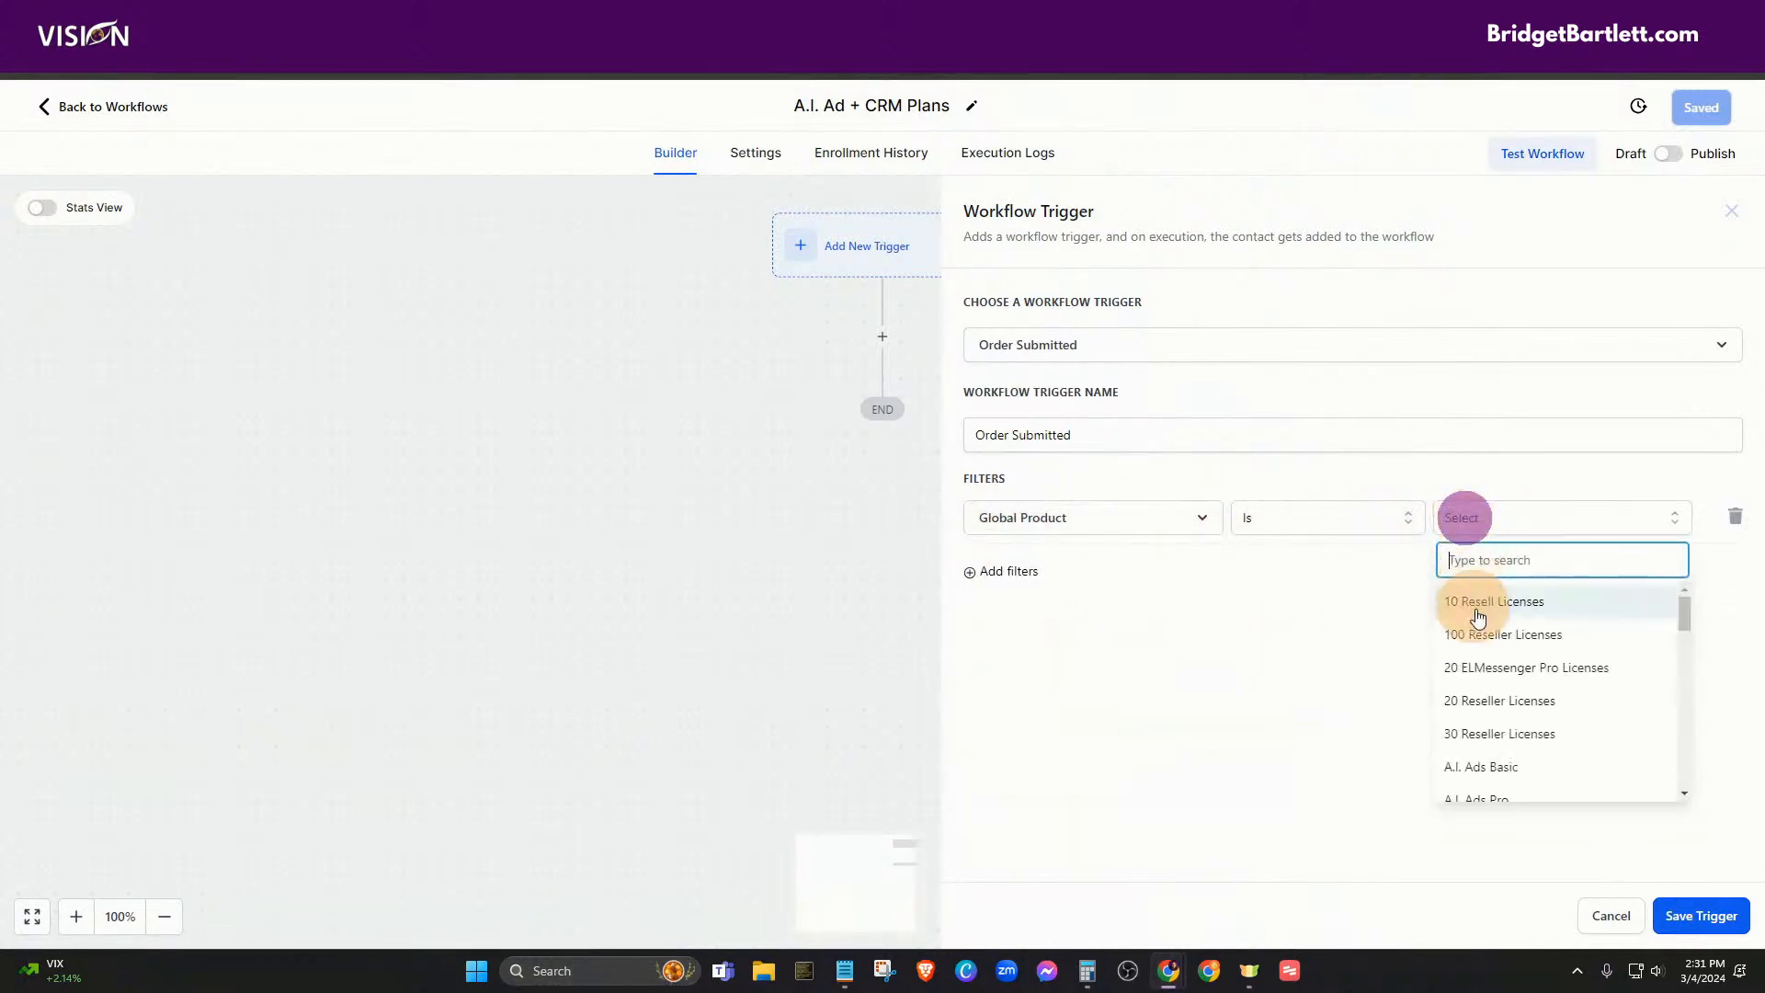
{"action": "type", "text": "agency"}
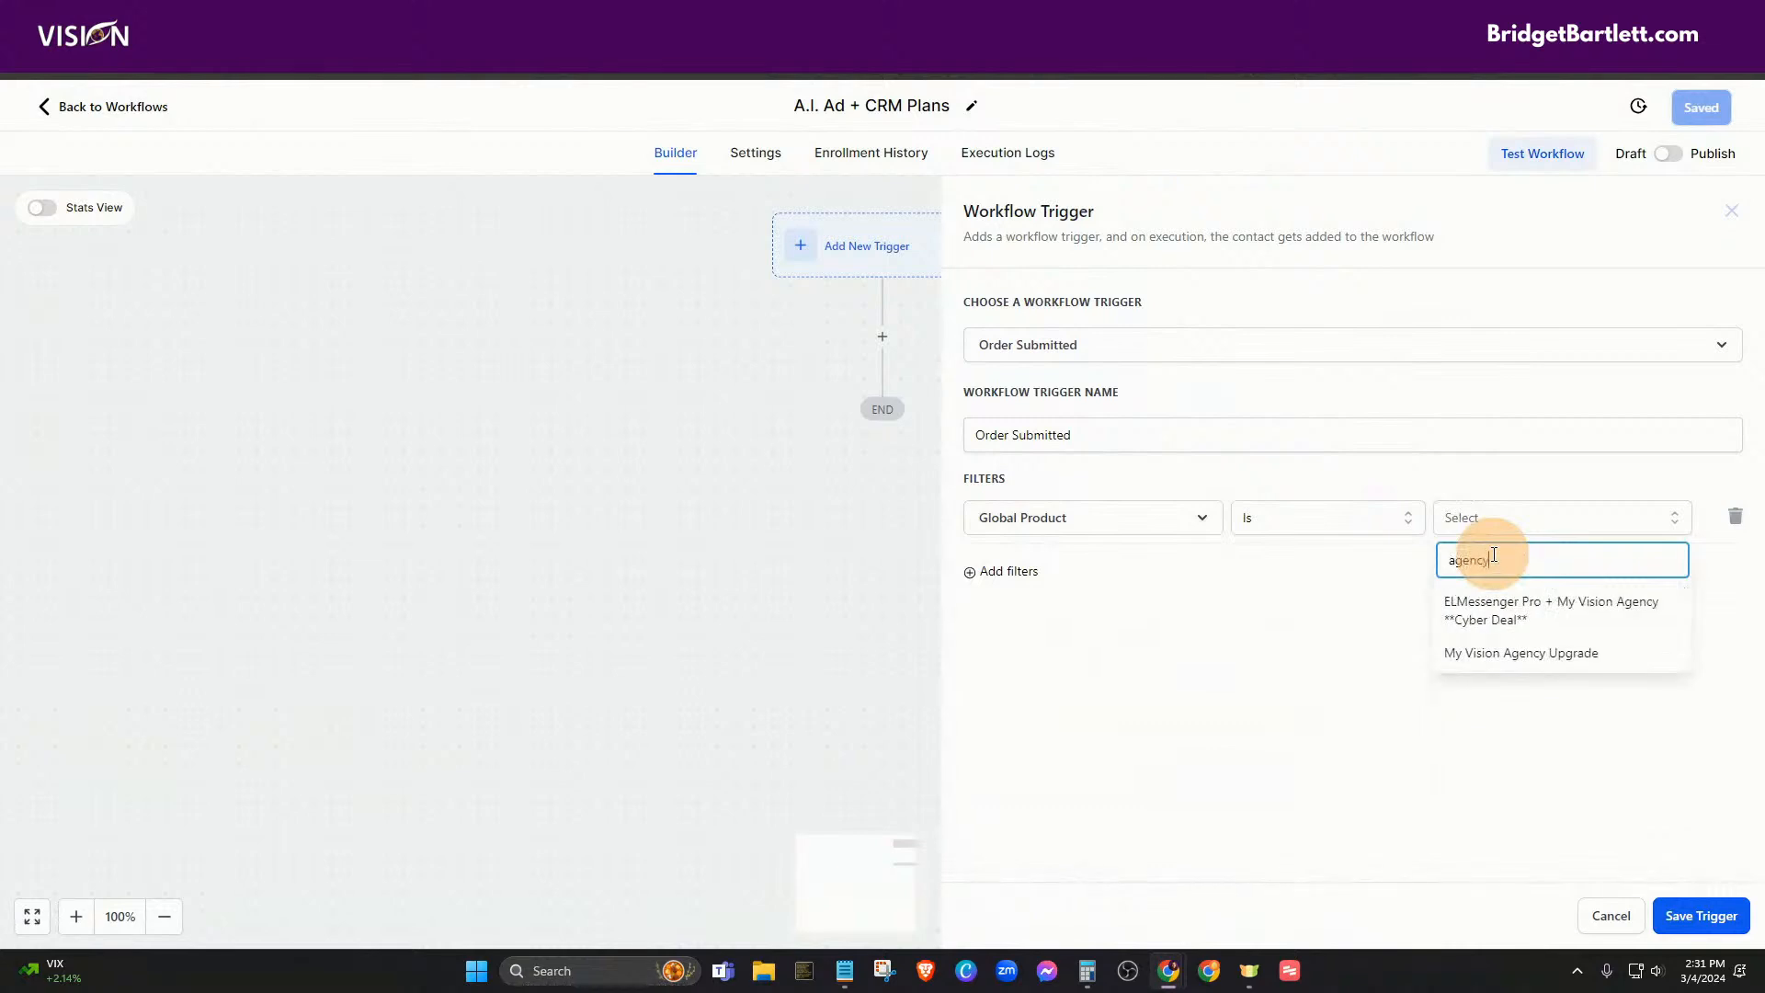
{"action": "key", "text": "BackSpace"}
{"action": "key", "text": "BackSpace"}
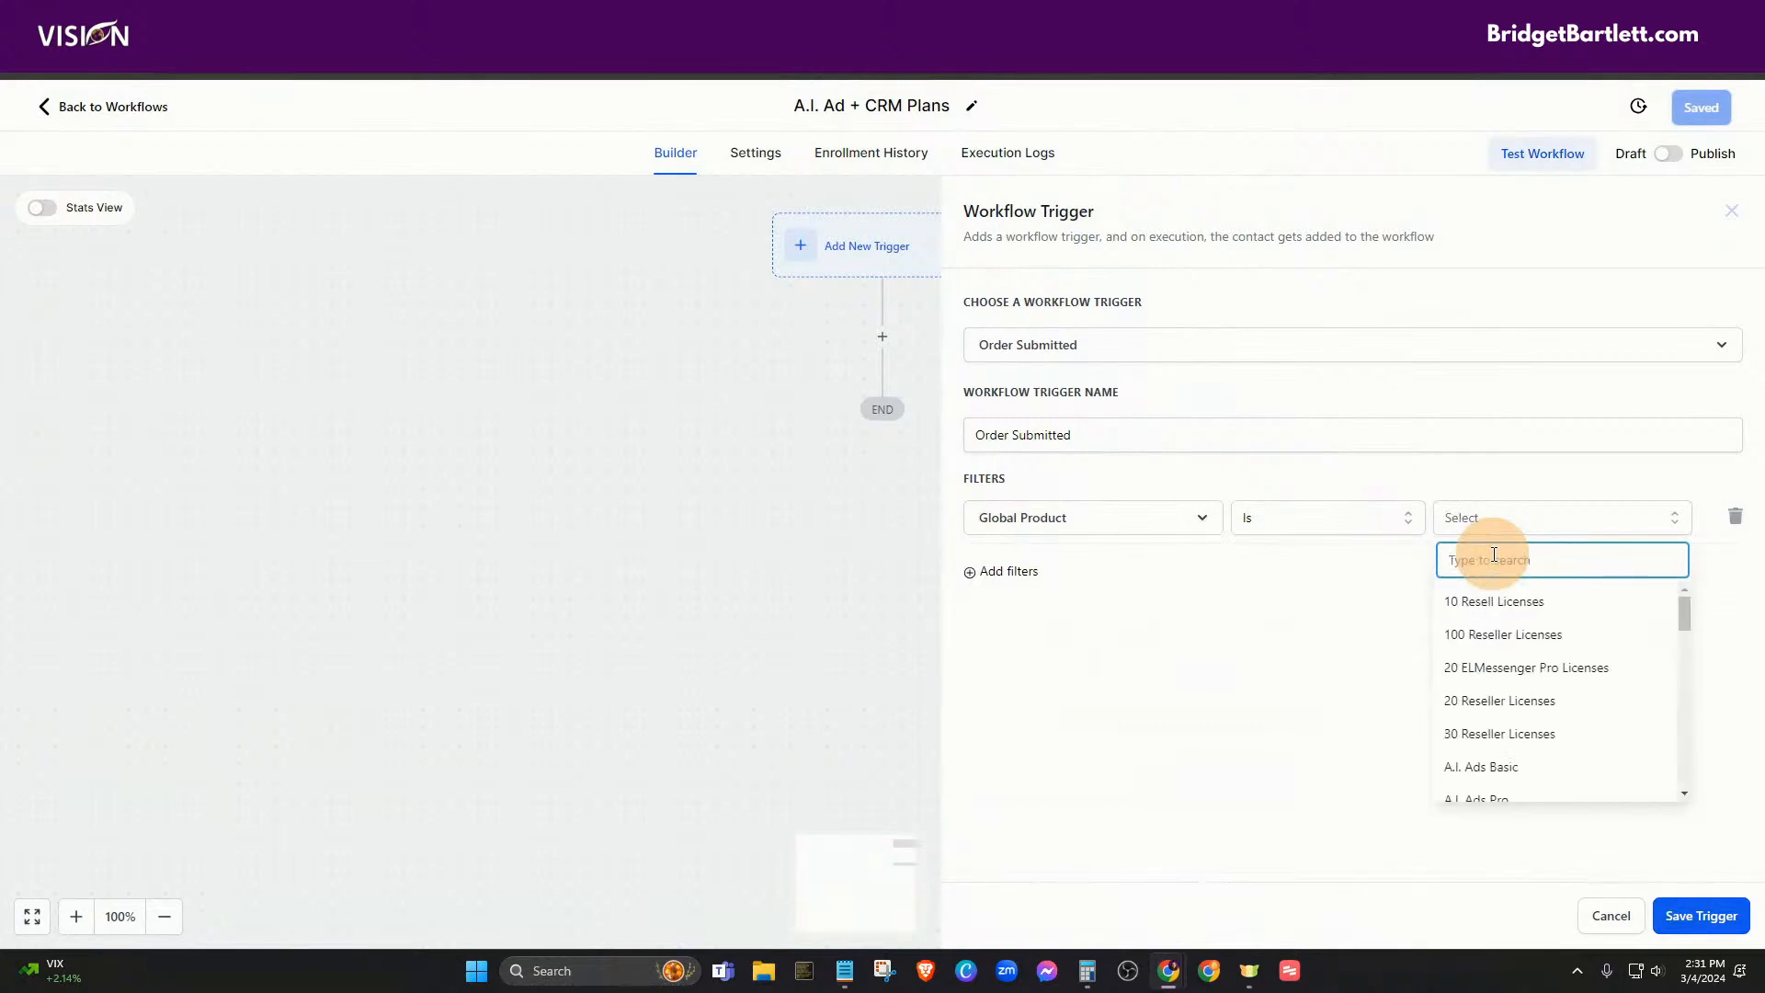
{"action": "type", "text": "a.i."}
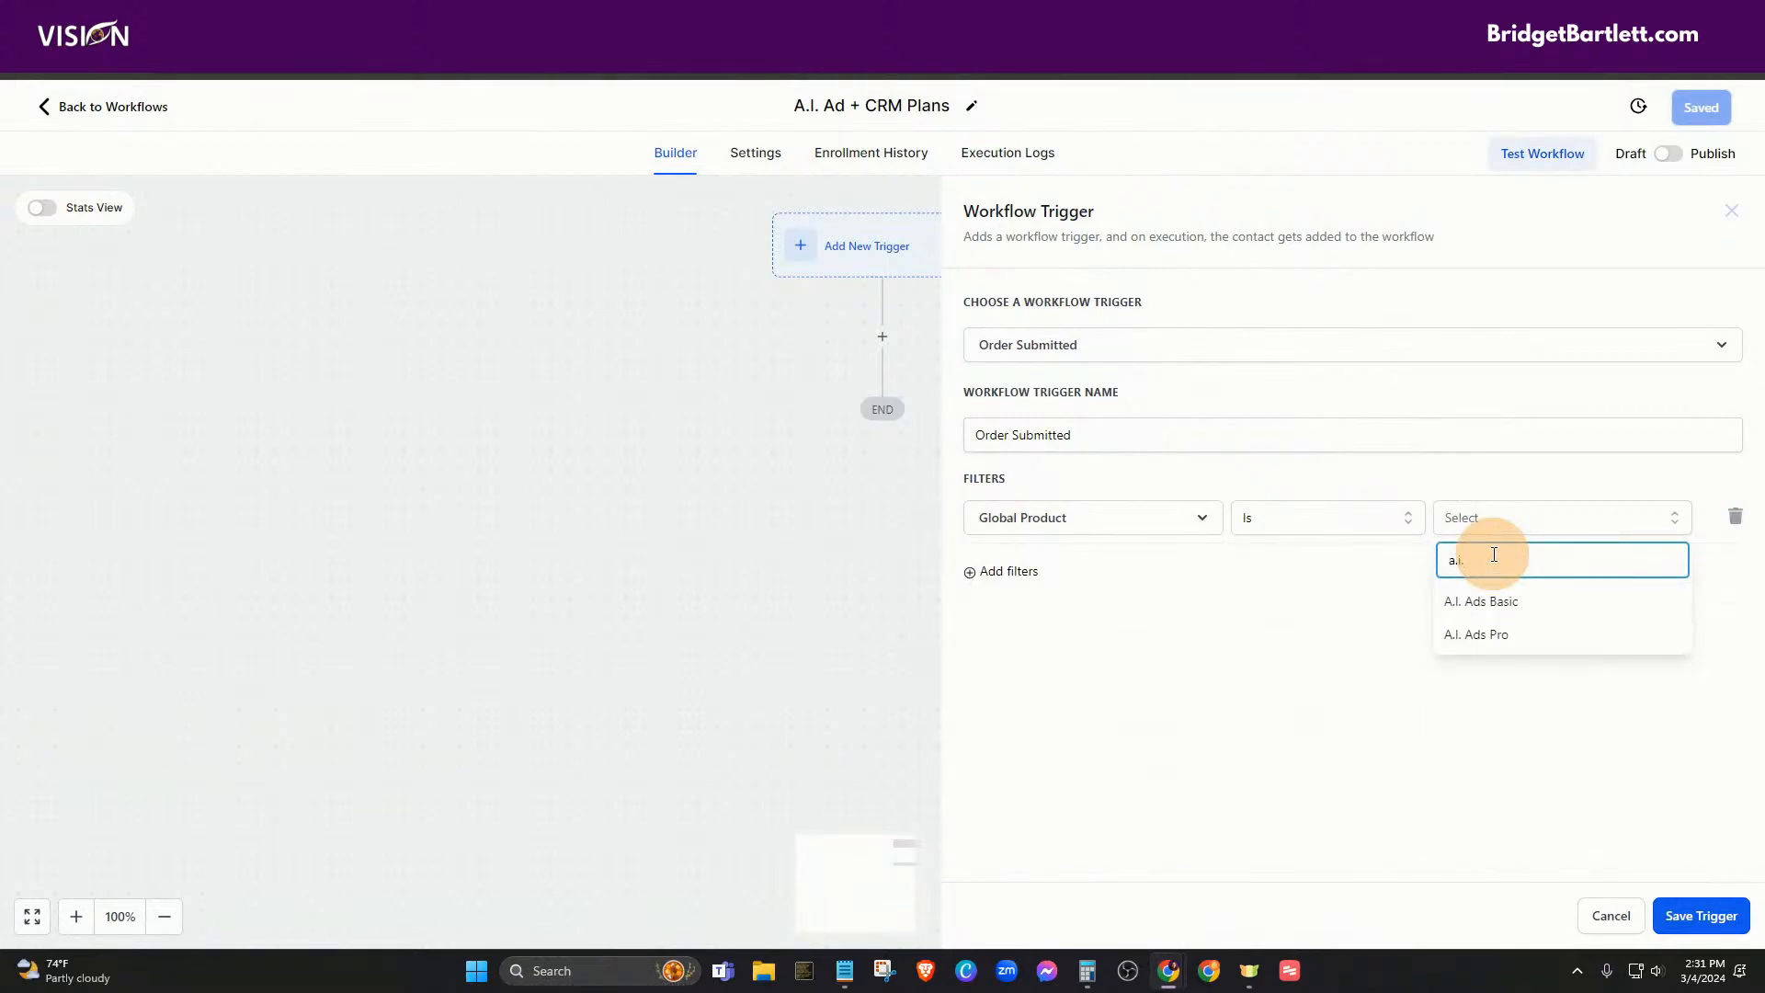
{"action": "left_click", "coordinate": [1454, 605]}
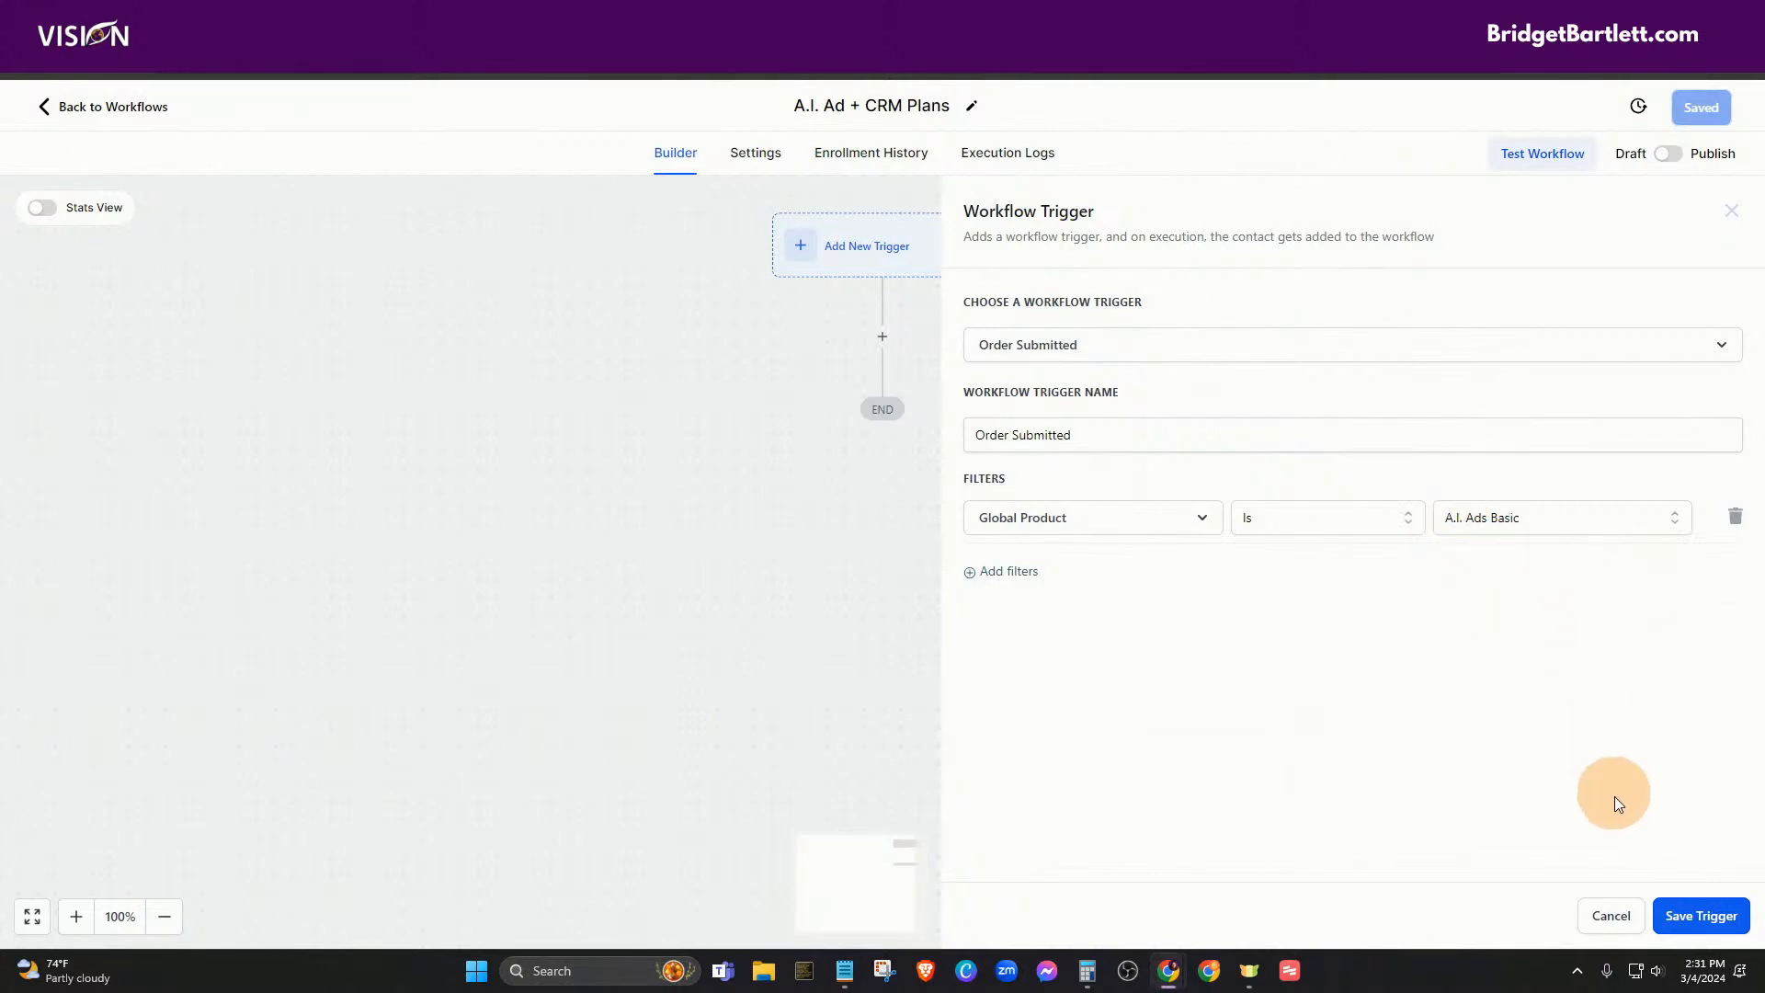
{"action": "left_click", "coordinate": [1696, 915]}
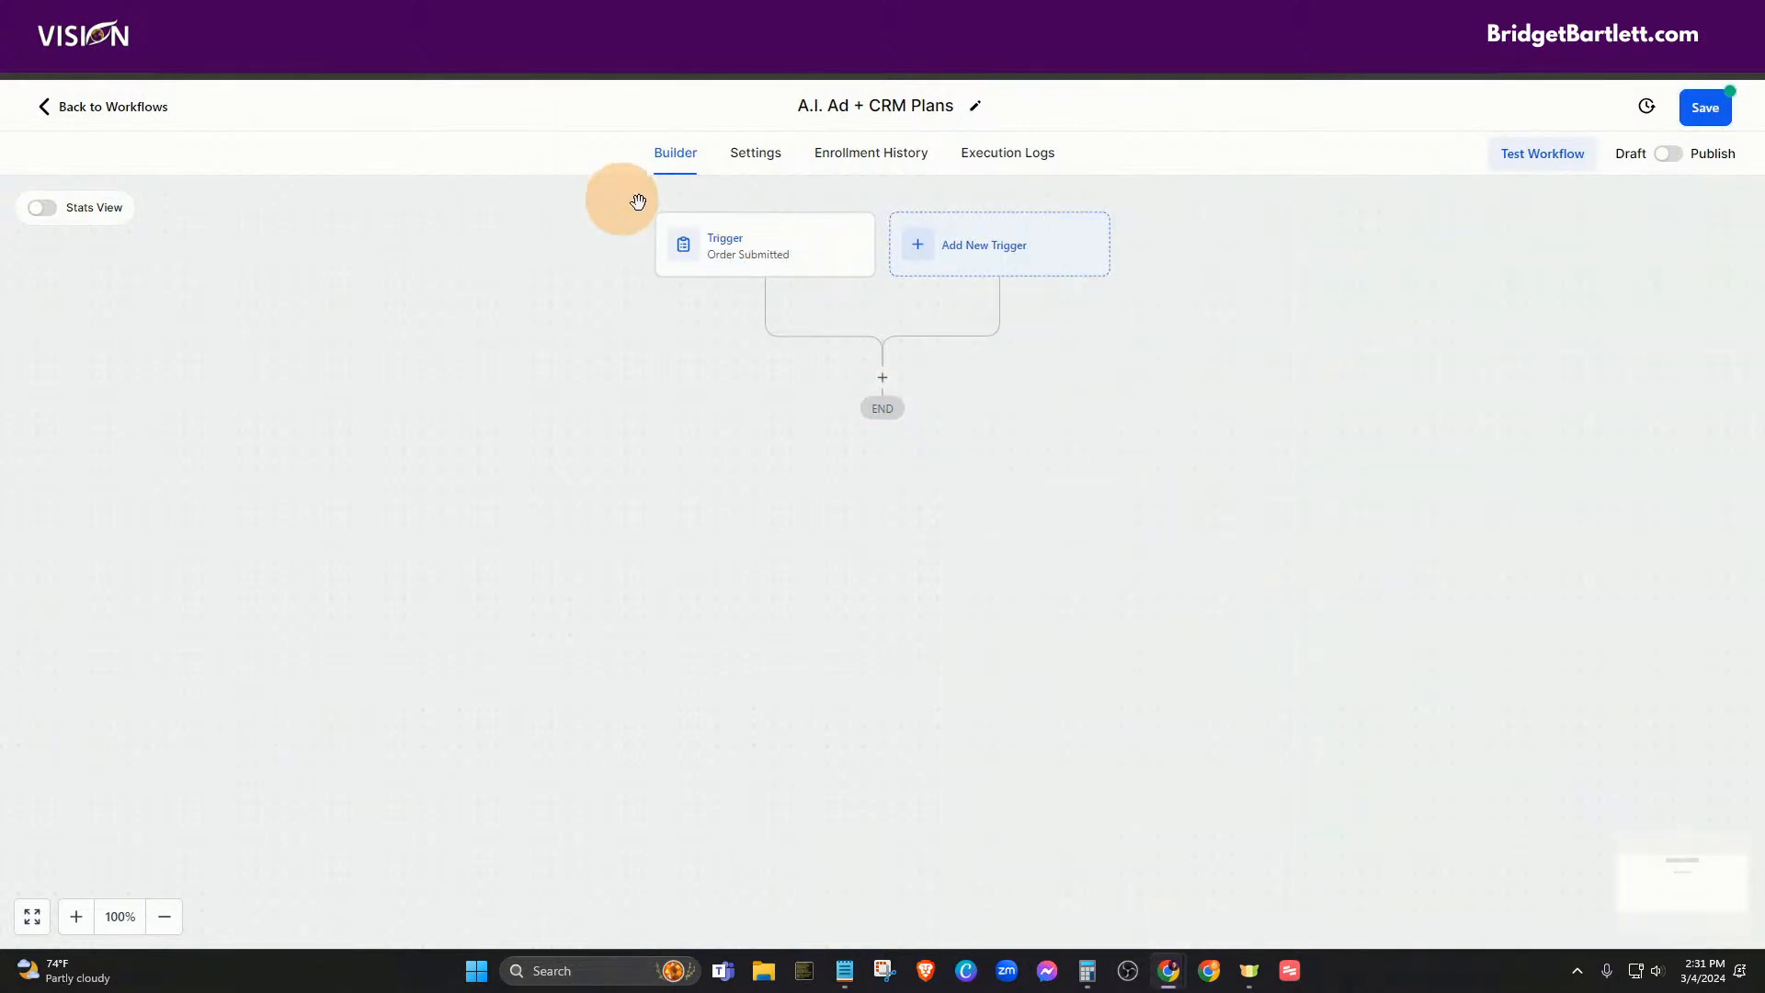
- Rename the first Order Submitted trigger to 'A.I. Basic'
{"action": "left_click", "coordinate": [728, 245]}
{"action": "left_click_drag", "start_coordinate": [1091, 432], "coordinate": [966, 438]}
{"action": "type", "text": "A.I. Basic"}
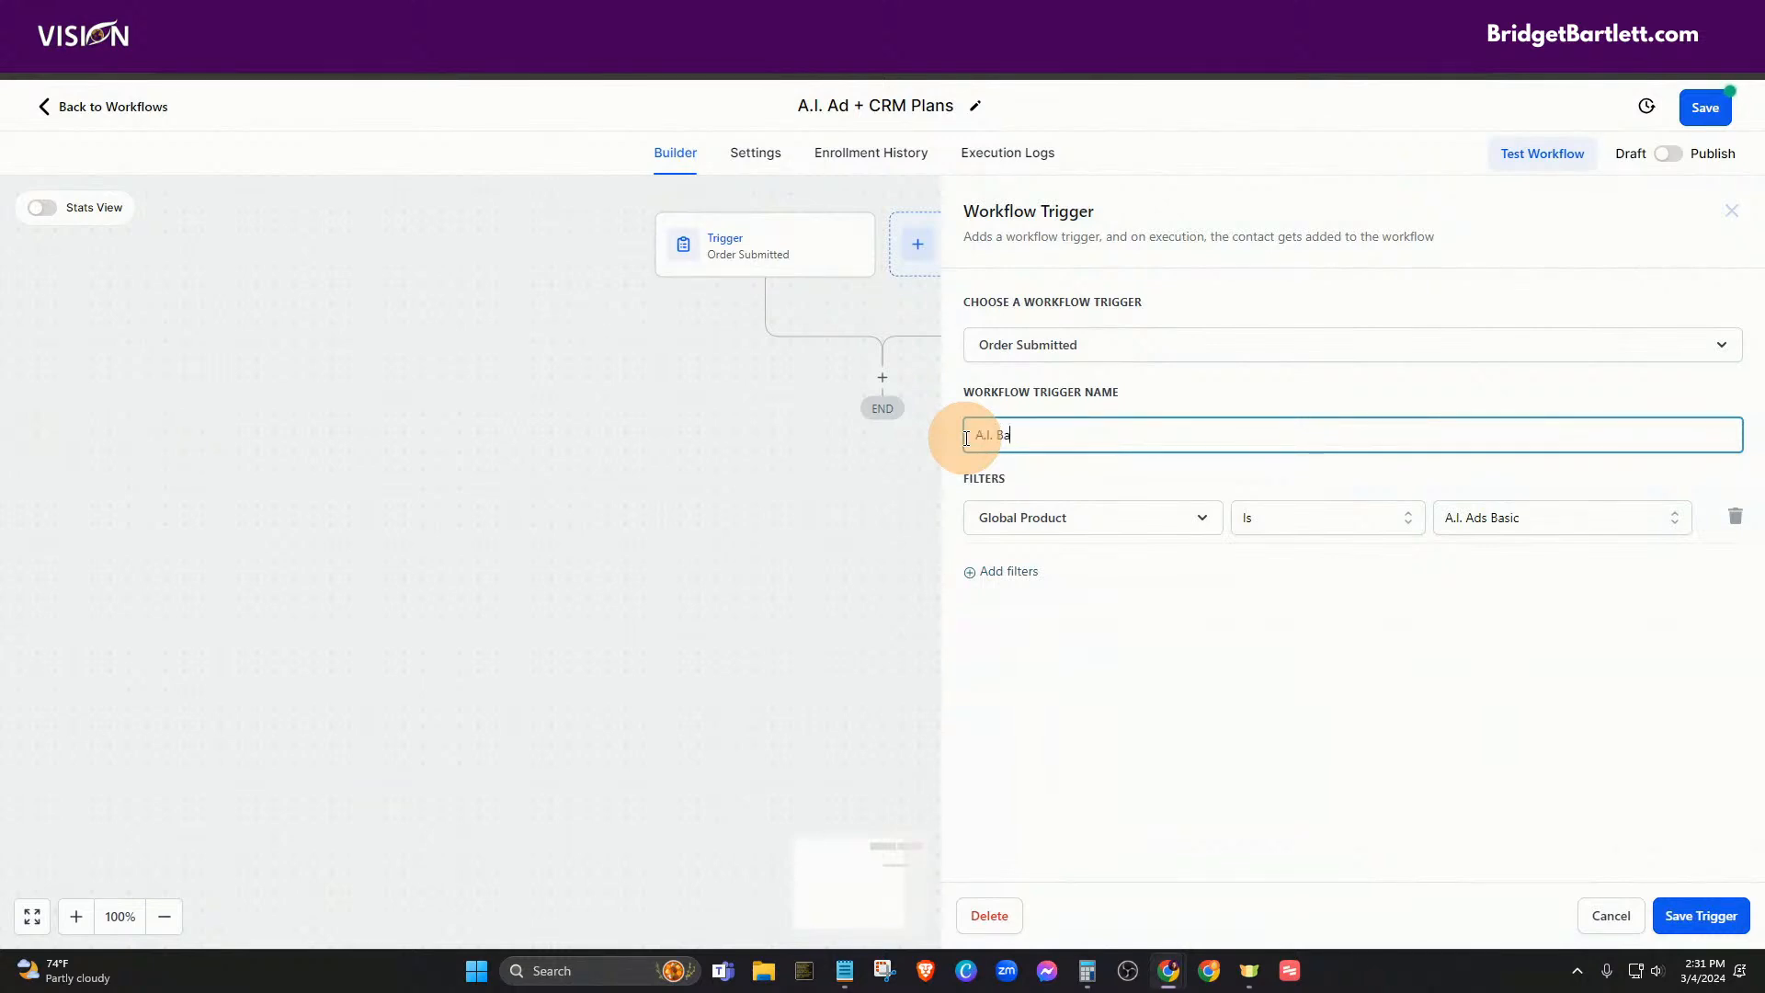
{"action": "left_click", "coordinate": [1703, 916]}
- Add a second Order Submitted trigger with a Global Product filter
{"action": "left_click", "coordinate": [970, 257]}
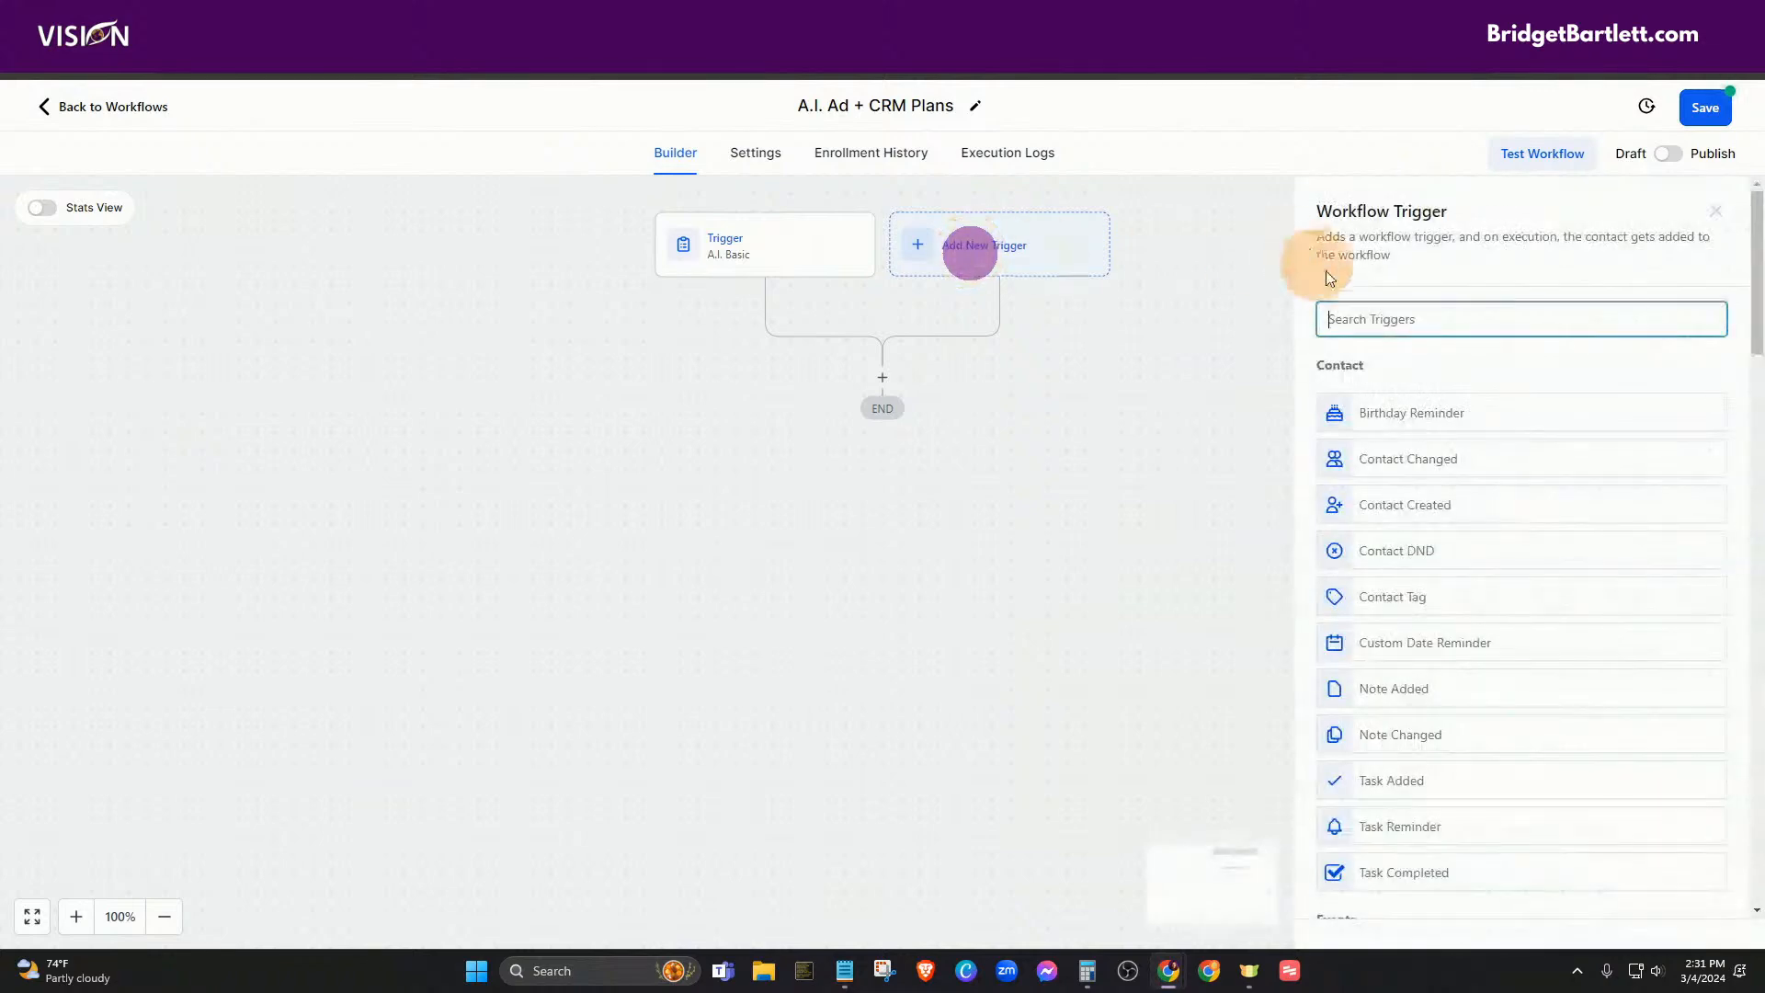
{"action": "type", "text": "order"}
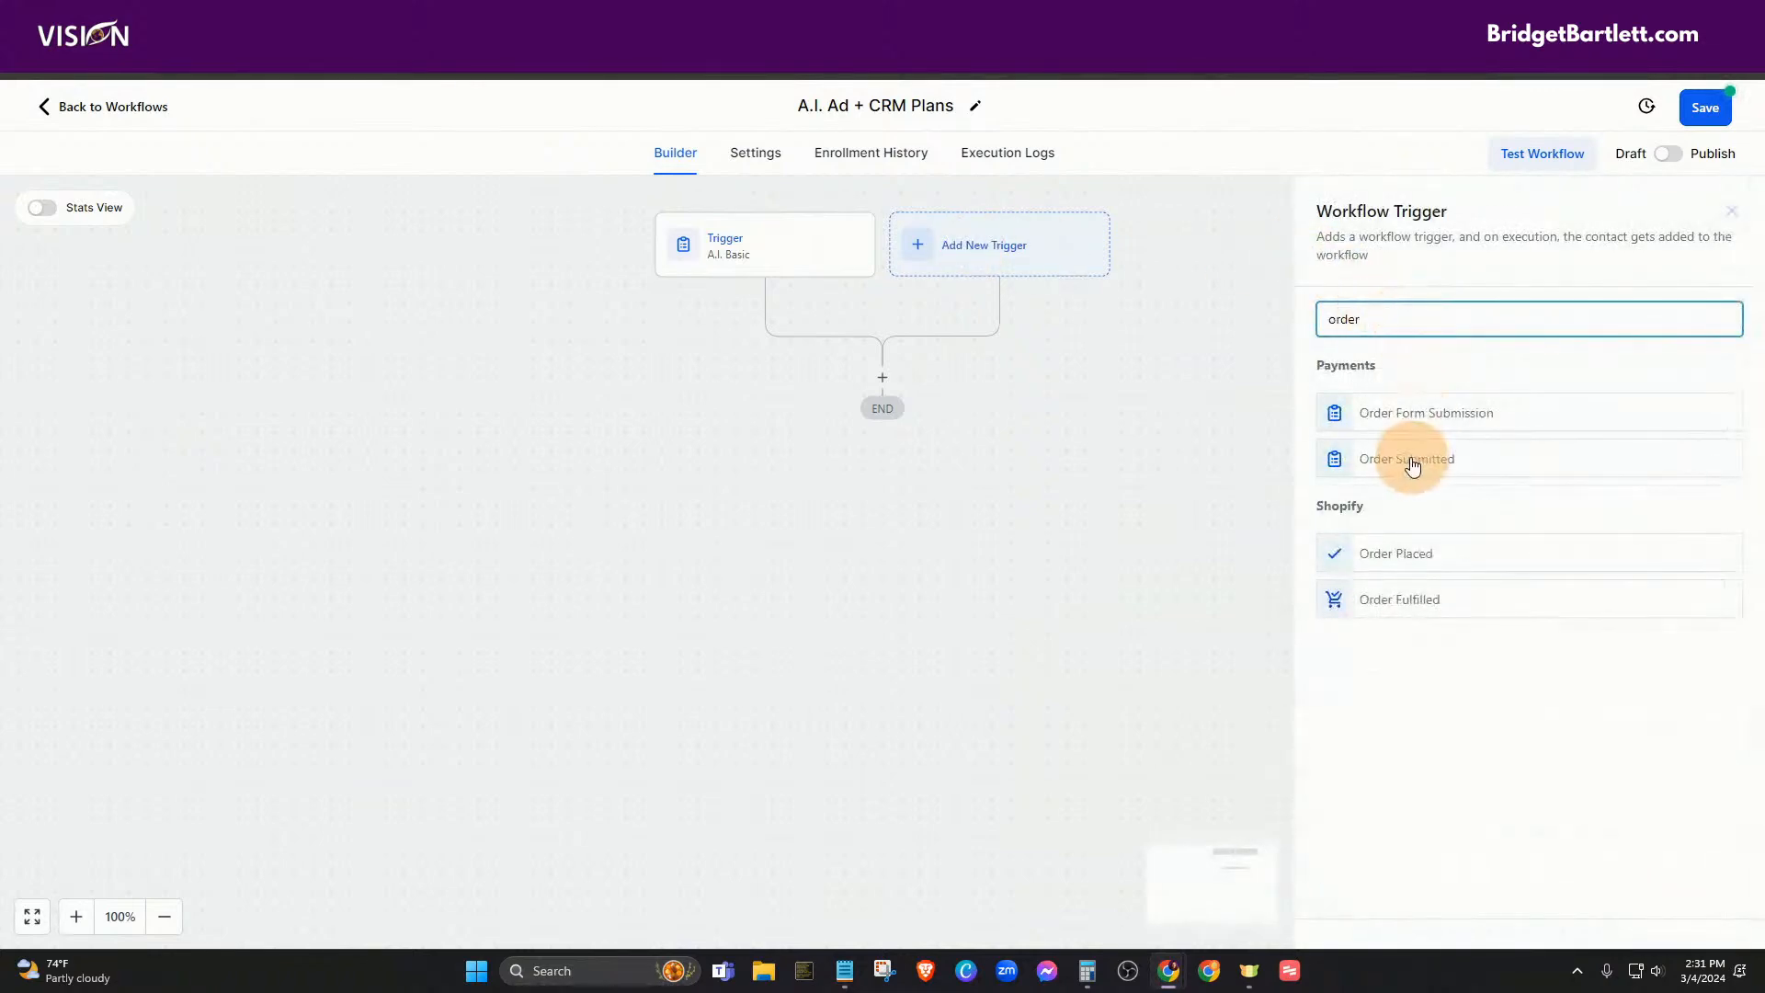
{"action": "left_click", "coordinate": [1409, 459]}
{"action": "left_click", "coordinate": [1002, 494]}
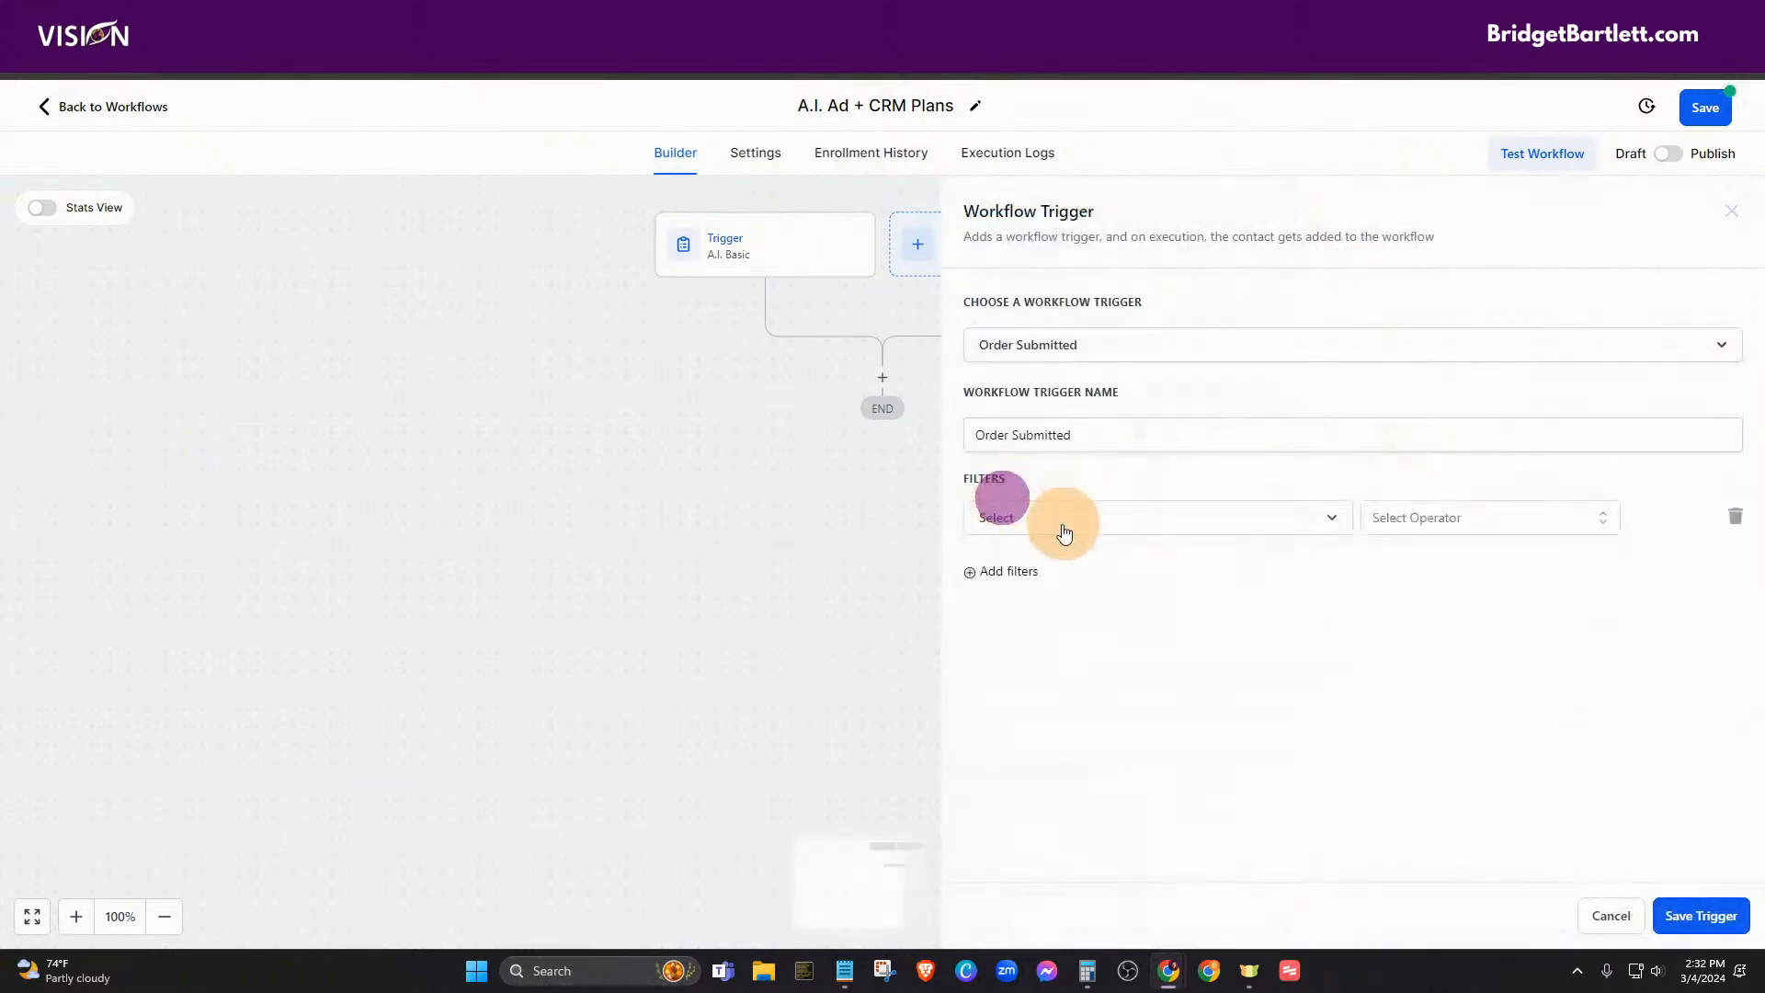
{"action": "left_click", "coordinate": [1014, 508]}
{"action": "left_click", "coordinate": [1044, 641]}
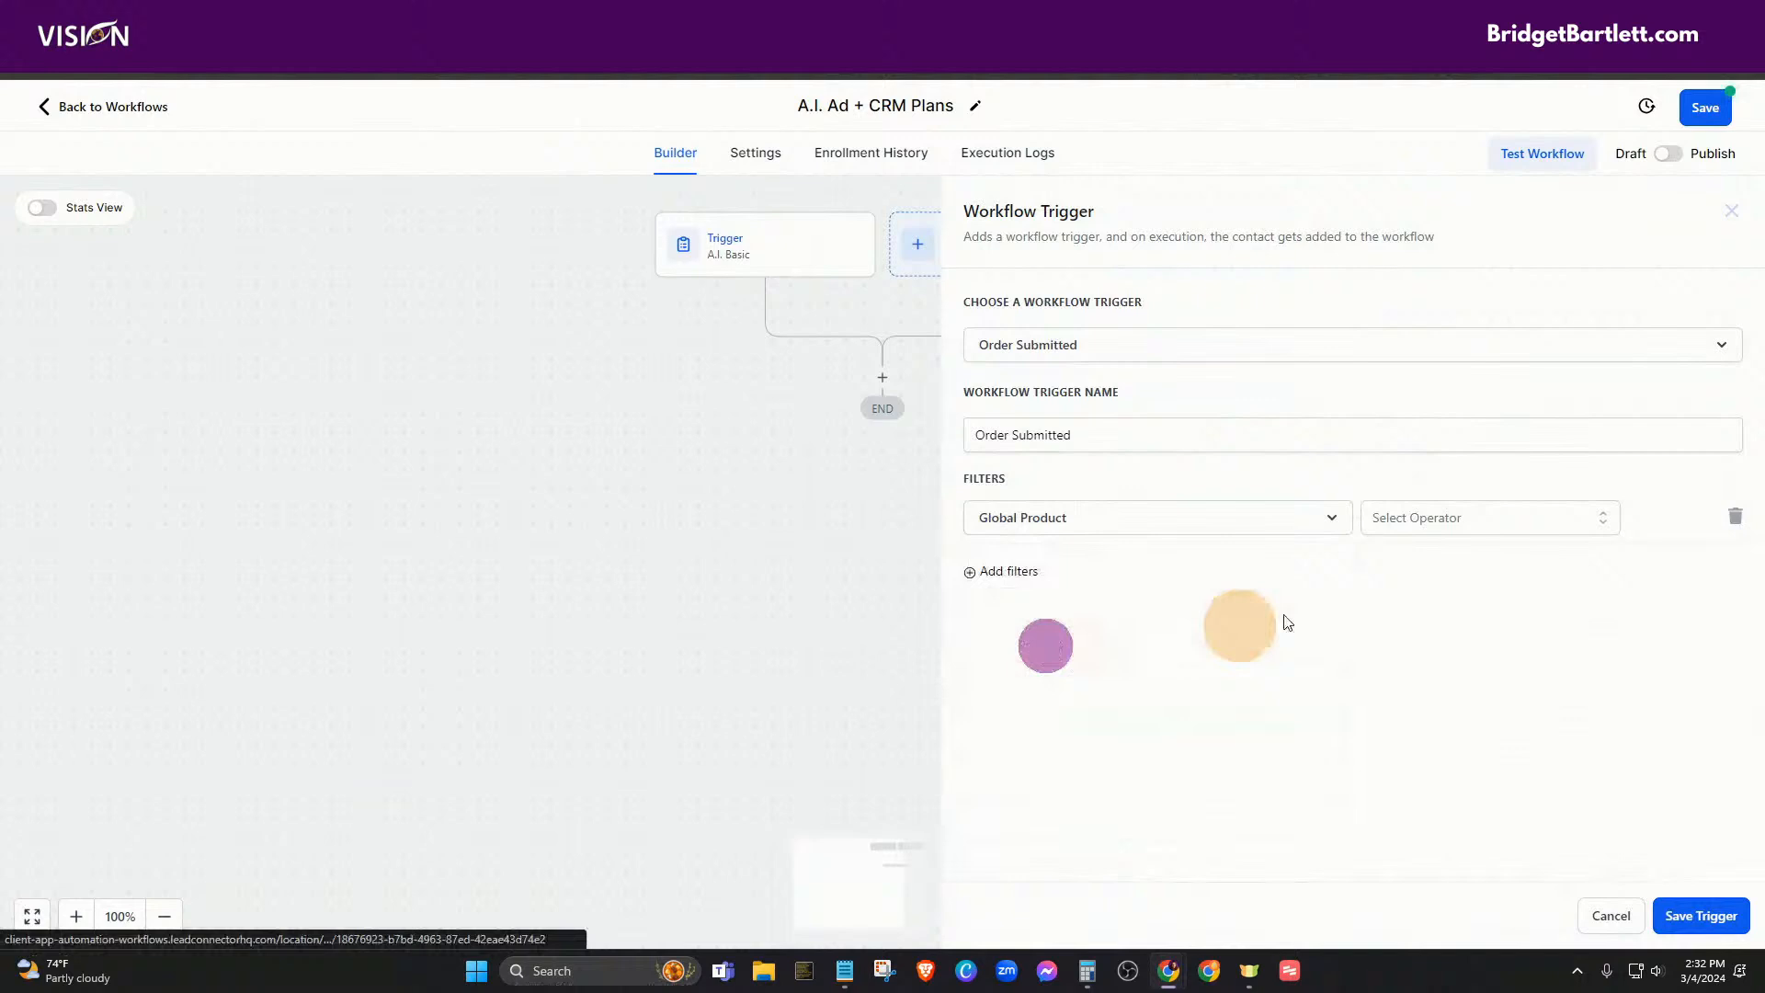
- Set the second trigger's filter to Global Product Is A.I. Ads Pro and save
{"action": "left_click", "coordinate": [1422, 532]}
{"action": "left_click", "coordinate": [1375, 563]}
{"action": "left_click", "coordinate": [1552, 528]}
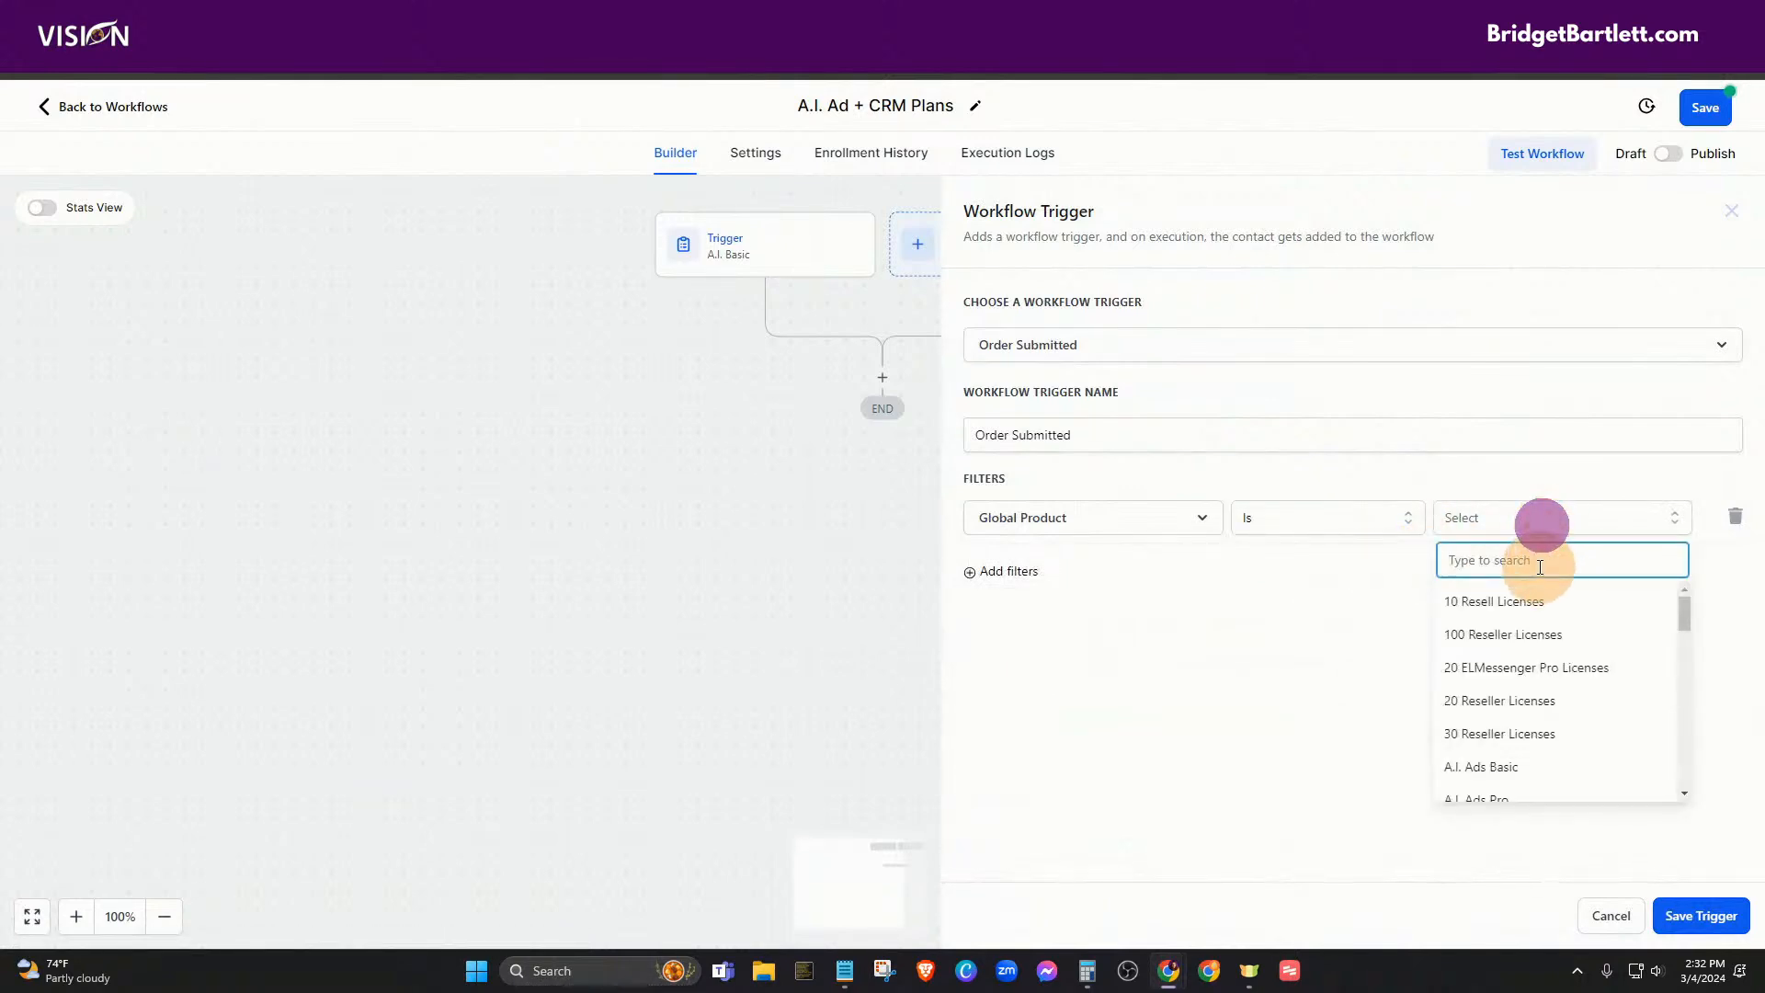
{"action": "type", "text": "ai"}
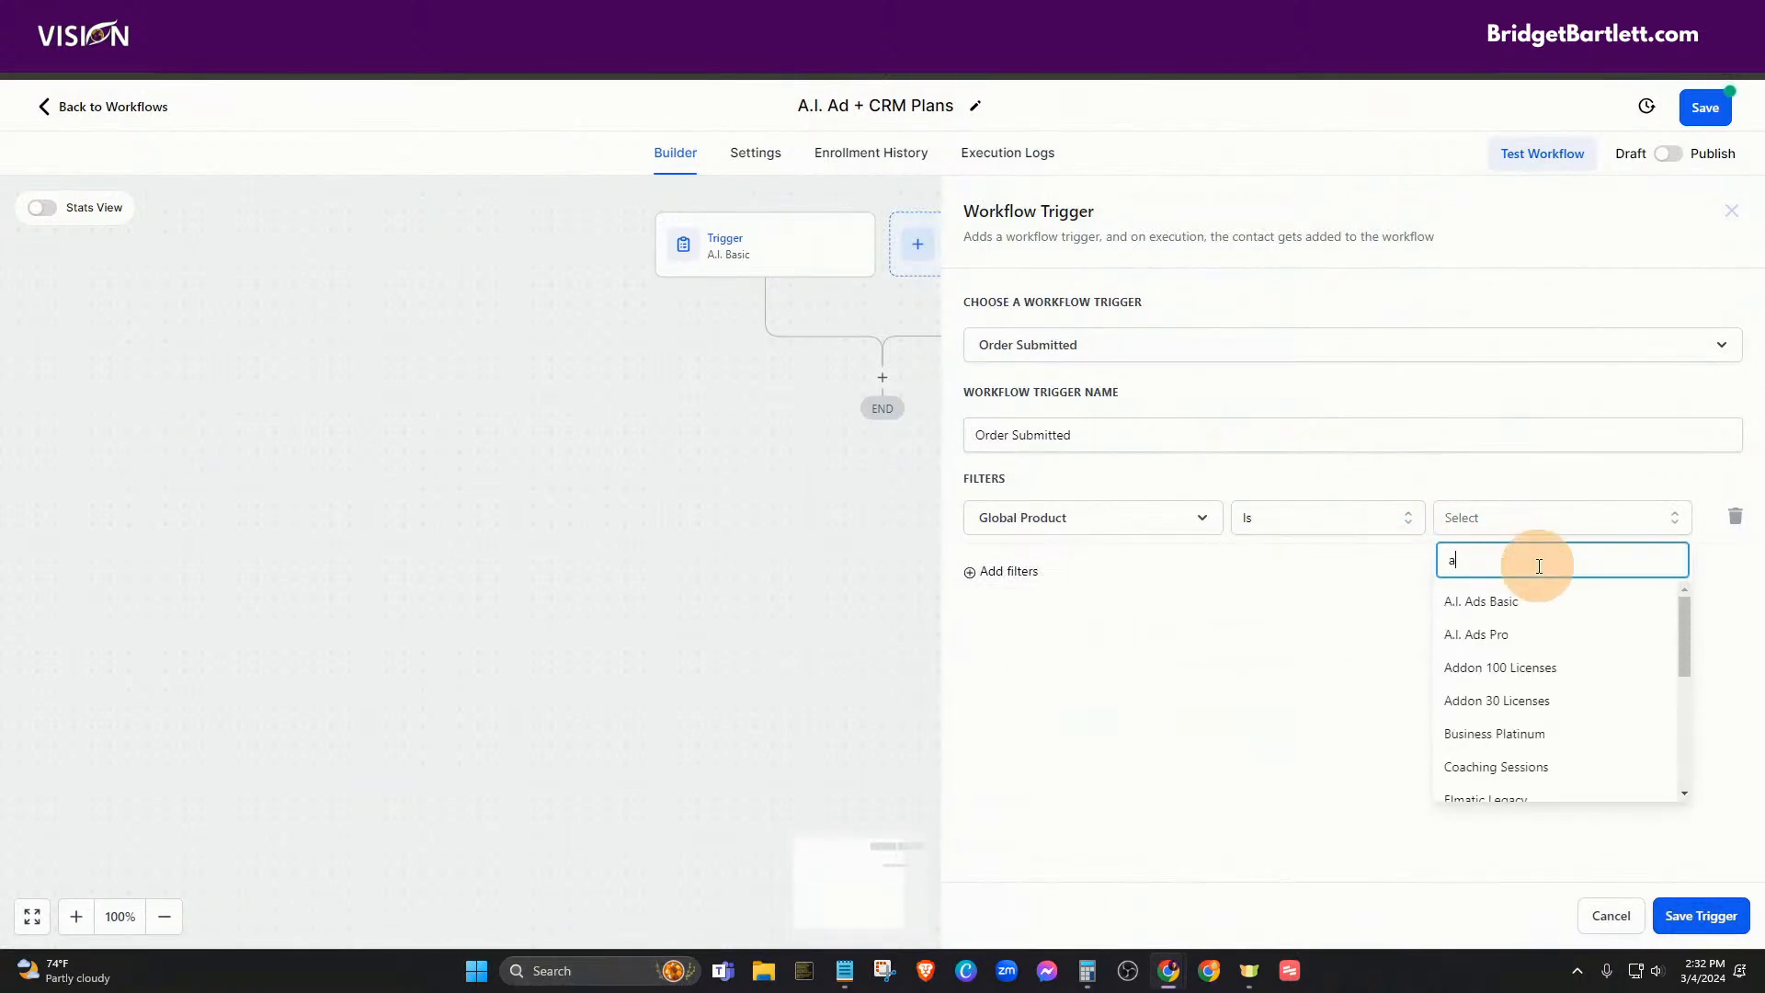
{"action": "key", "text": "BackSpace"}
{"action": "key", "text": "BackSpace"}
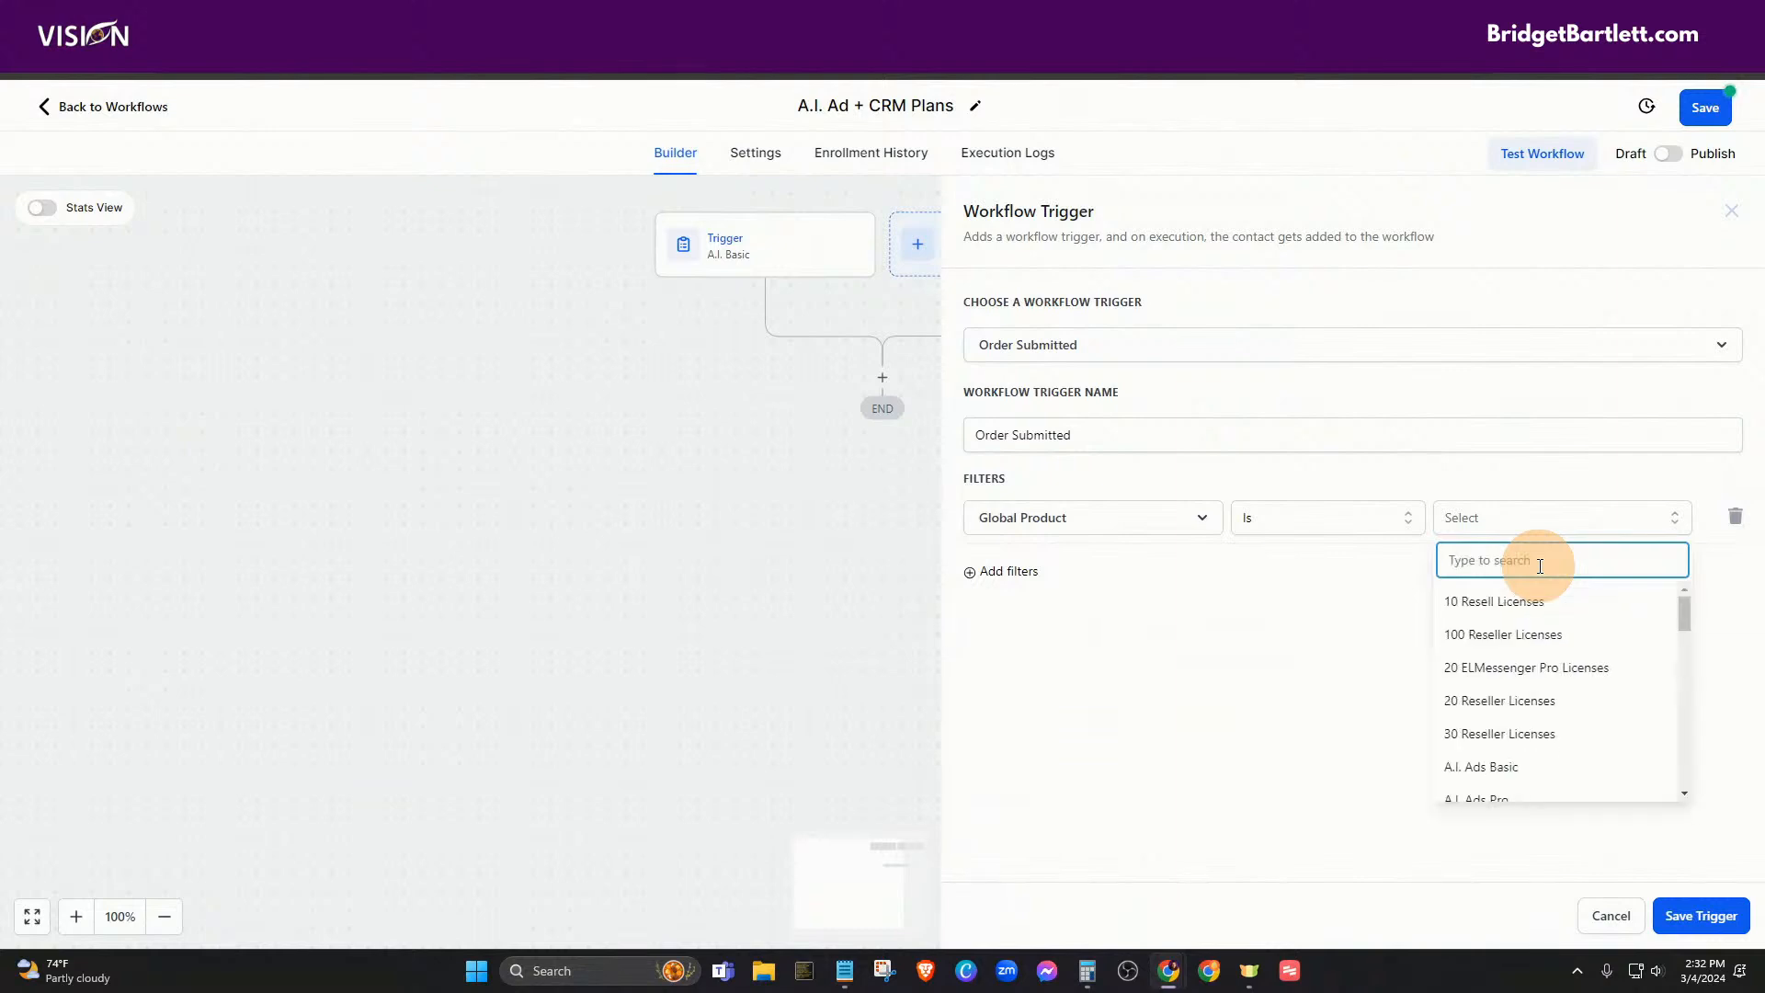
{"action": "type", "text": "pro"}
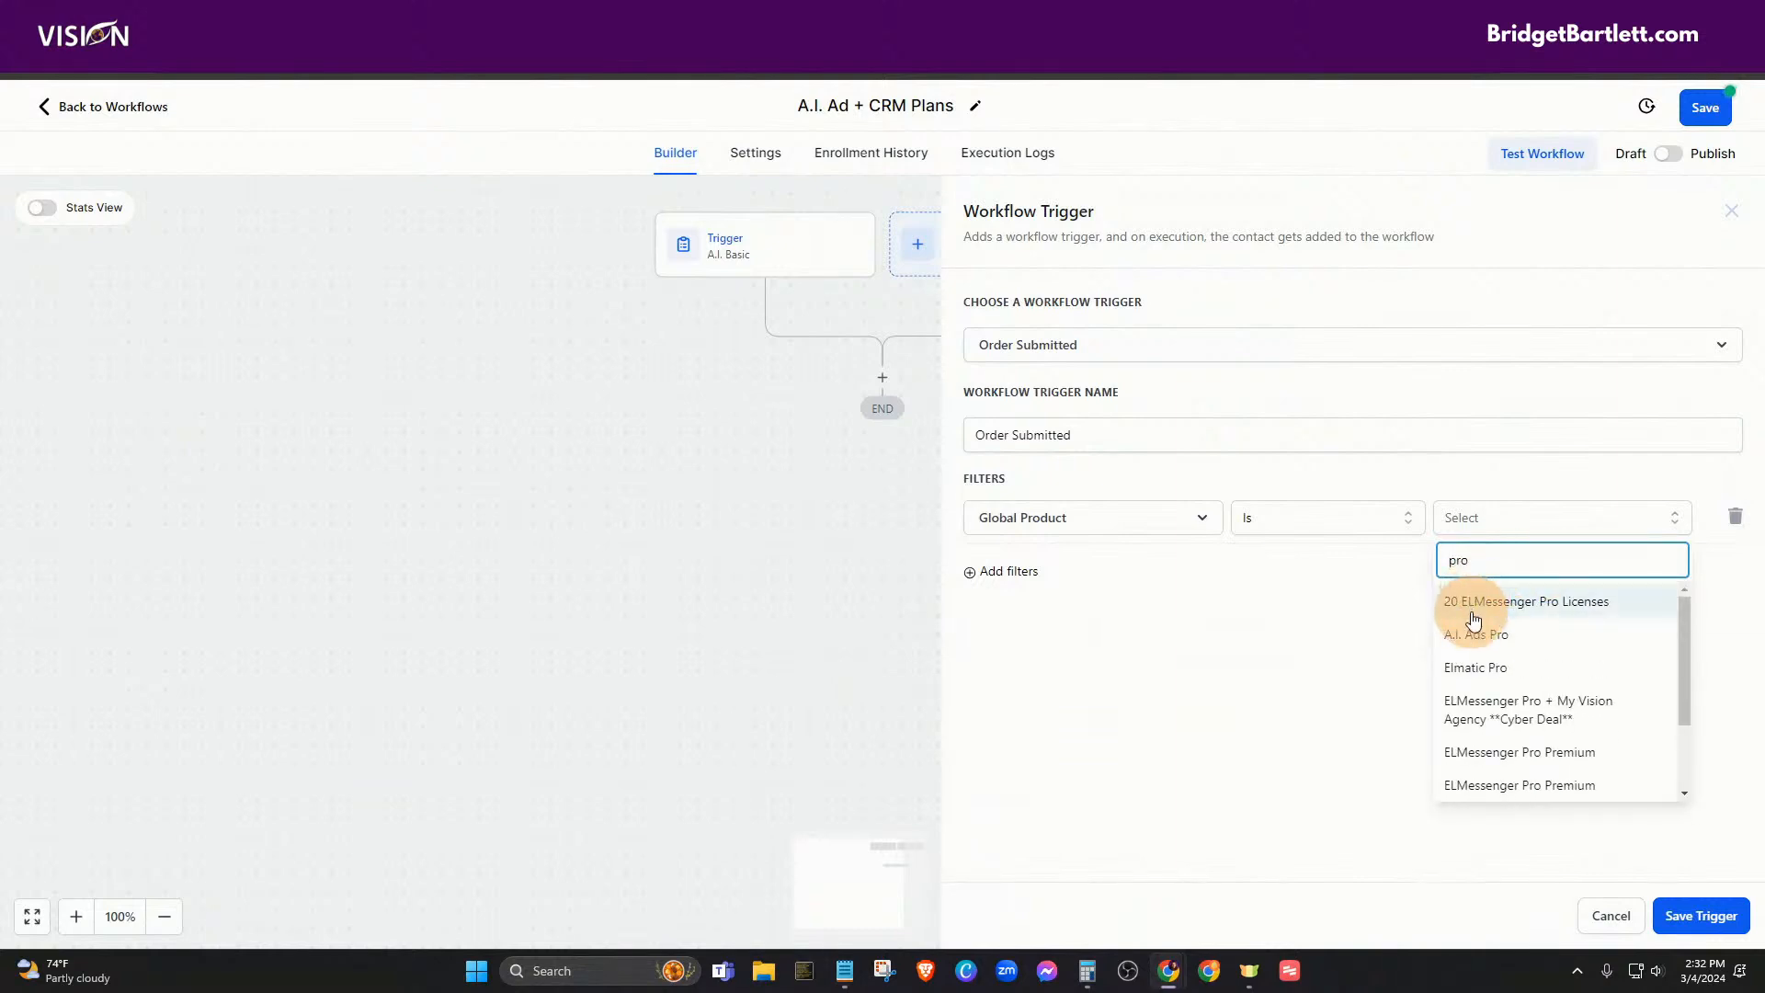
{"action": "left_click", "coordinate": [1478, 629]}
{"action": "left_click", "coordinate": [1699, 915]}
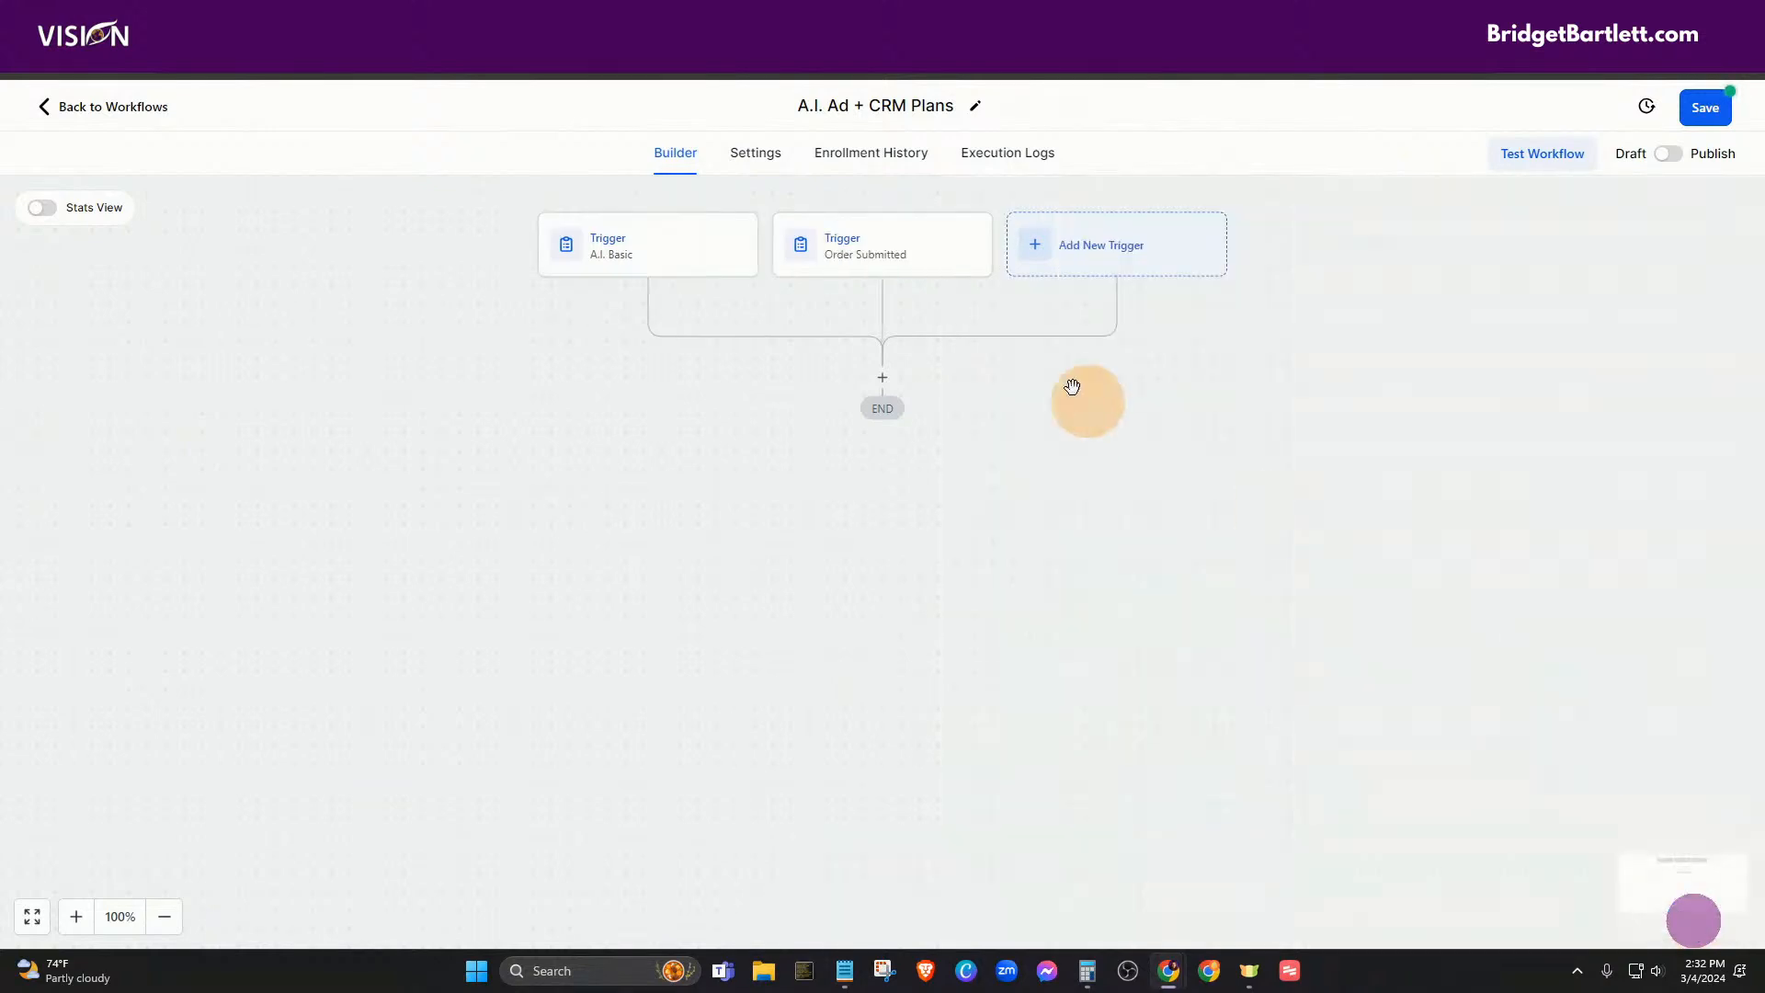
- Rename the second trigger to 'A.I. Pro'
{"action": "left_click", "coordinate": [917, 244]}
{"action": "left_click_drag", "start_coordinate": [1134, 433], "coordinate": [945, 439]}
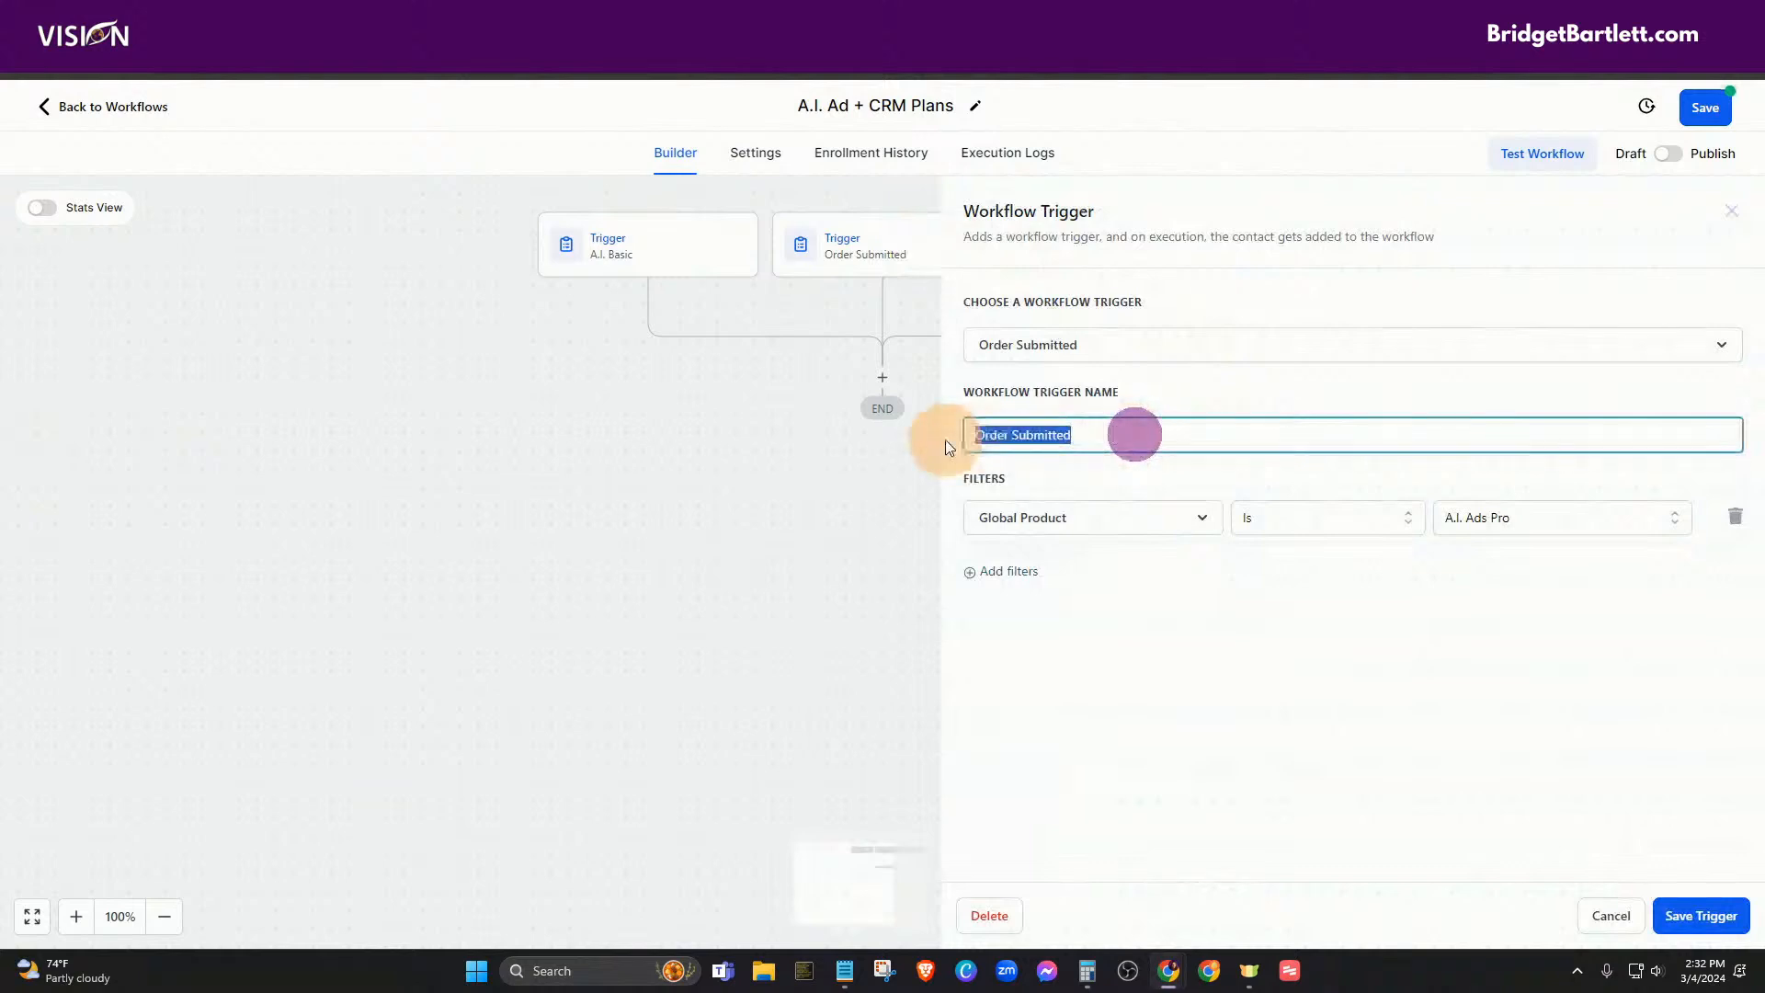
{"action": "type", "text": "A.I. "}
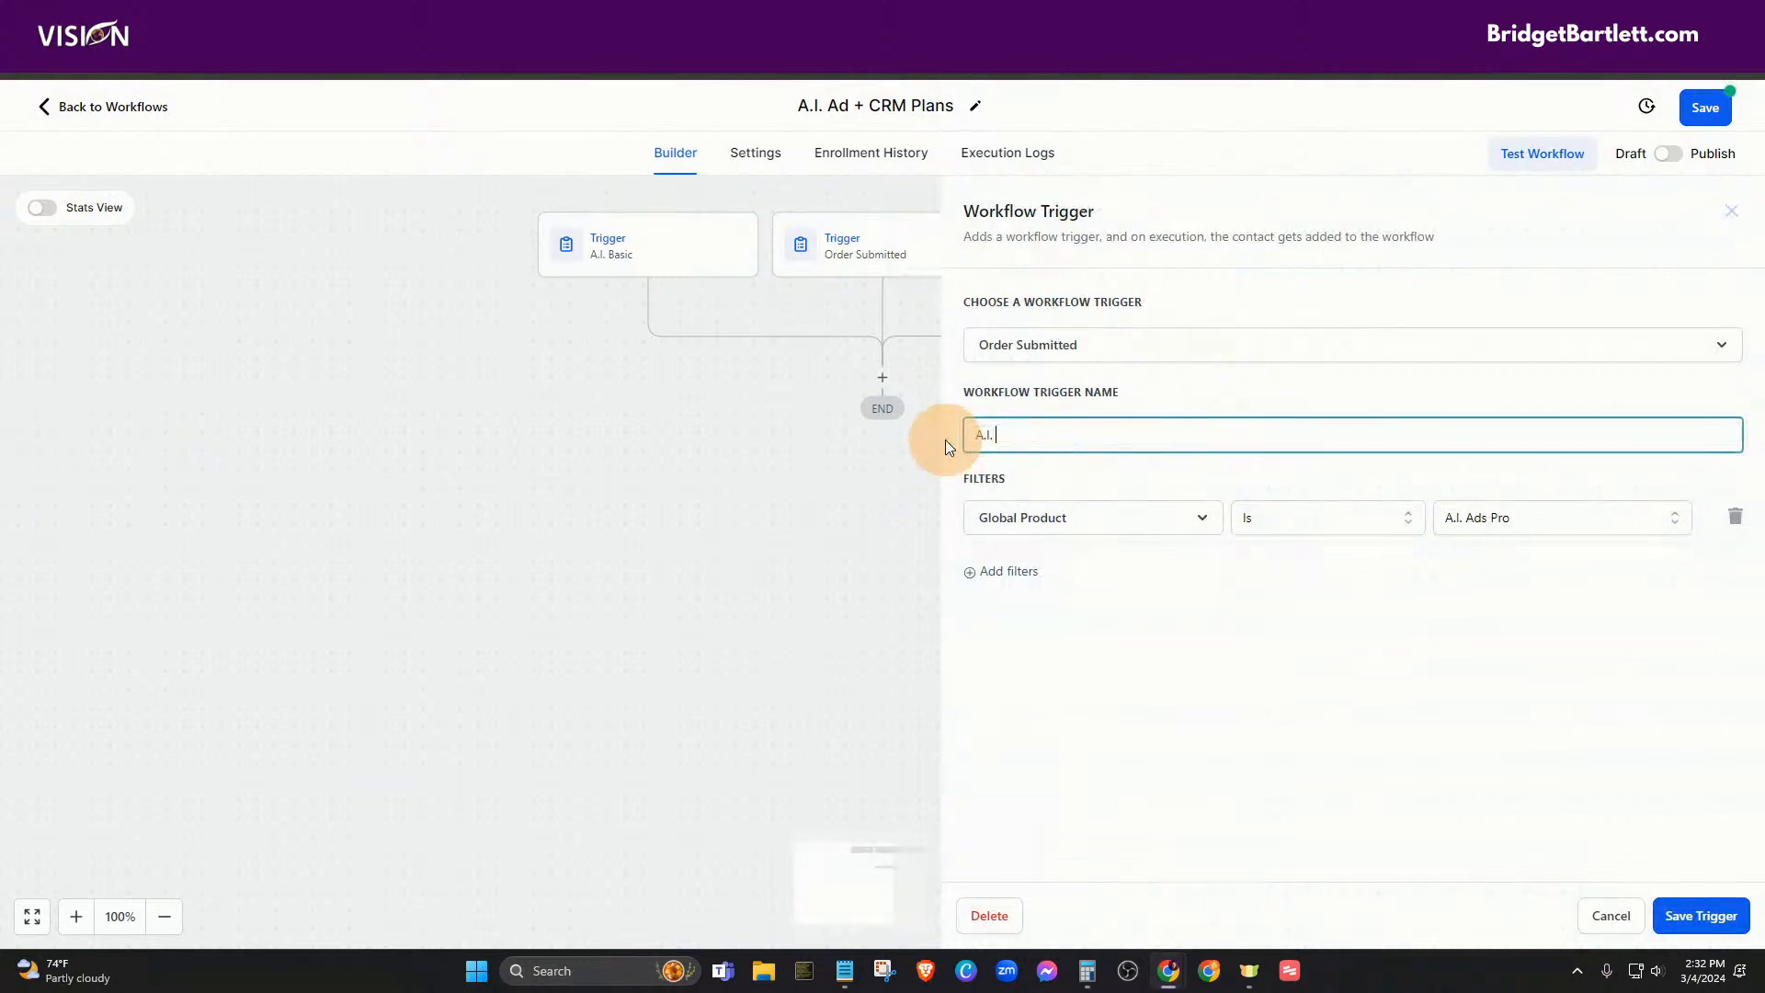
{"action": "type", "text": "Pro"}
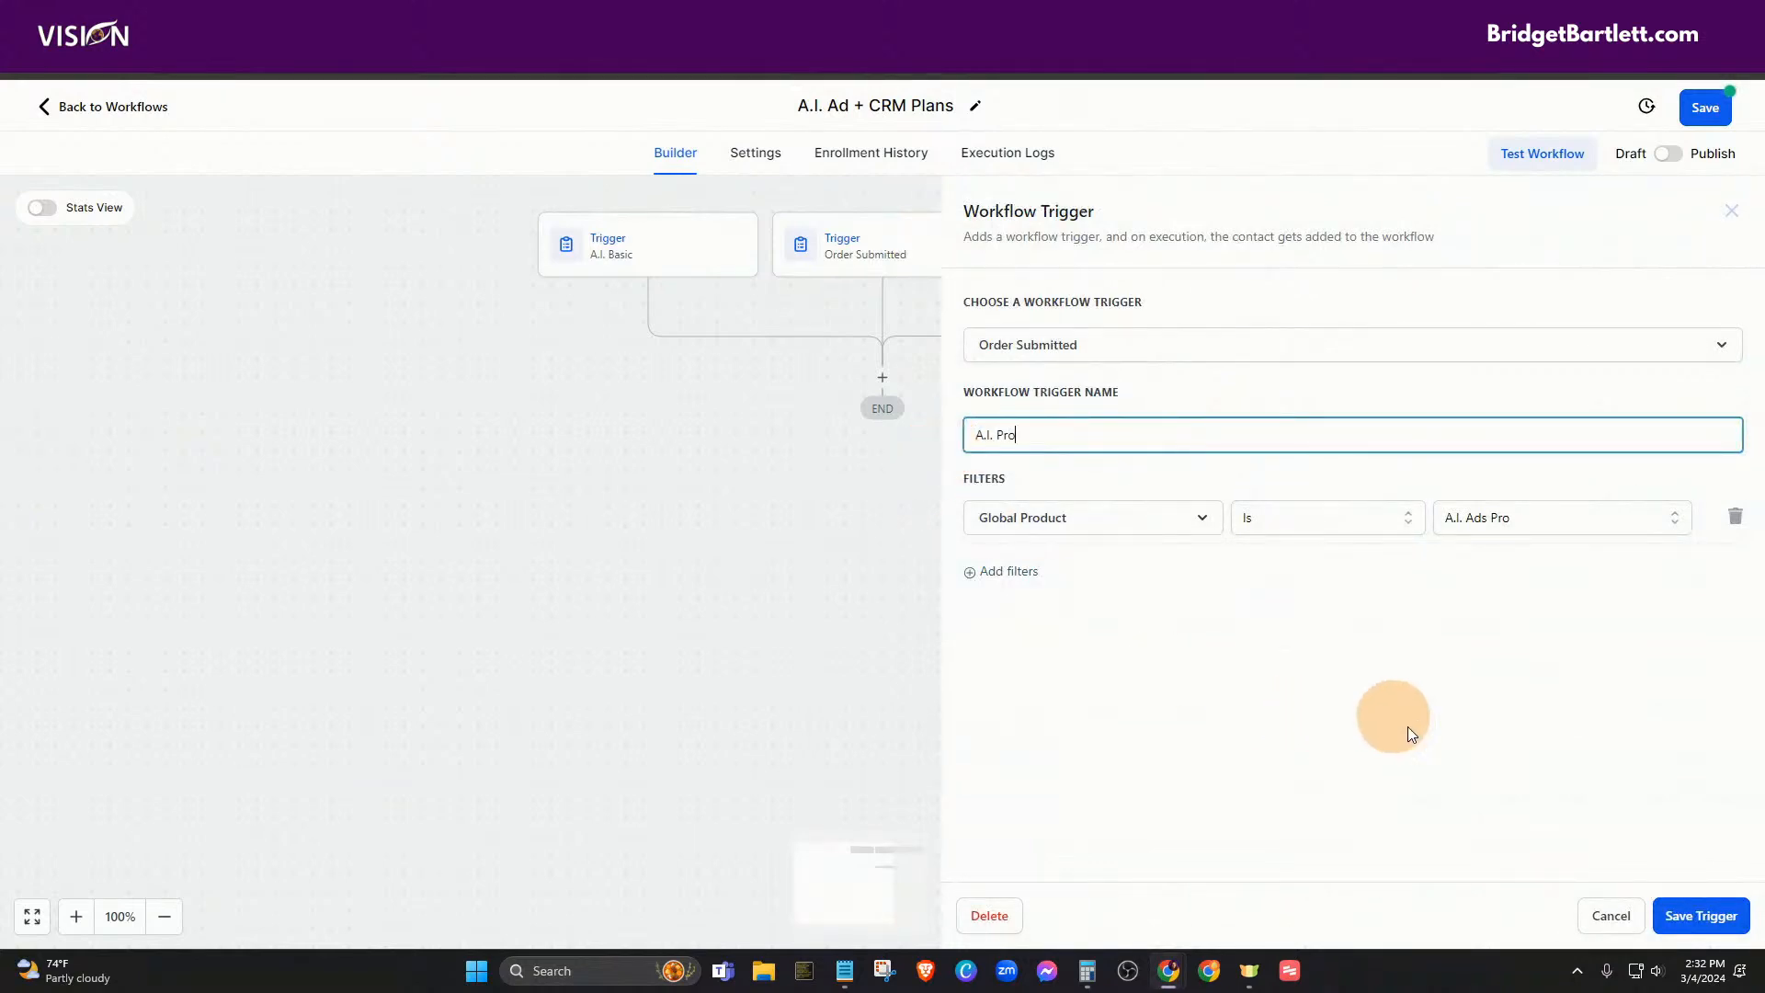
{"action": "left_click", "coordinate": [1699, 915]}
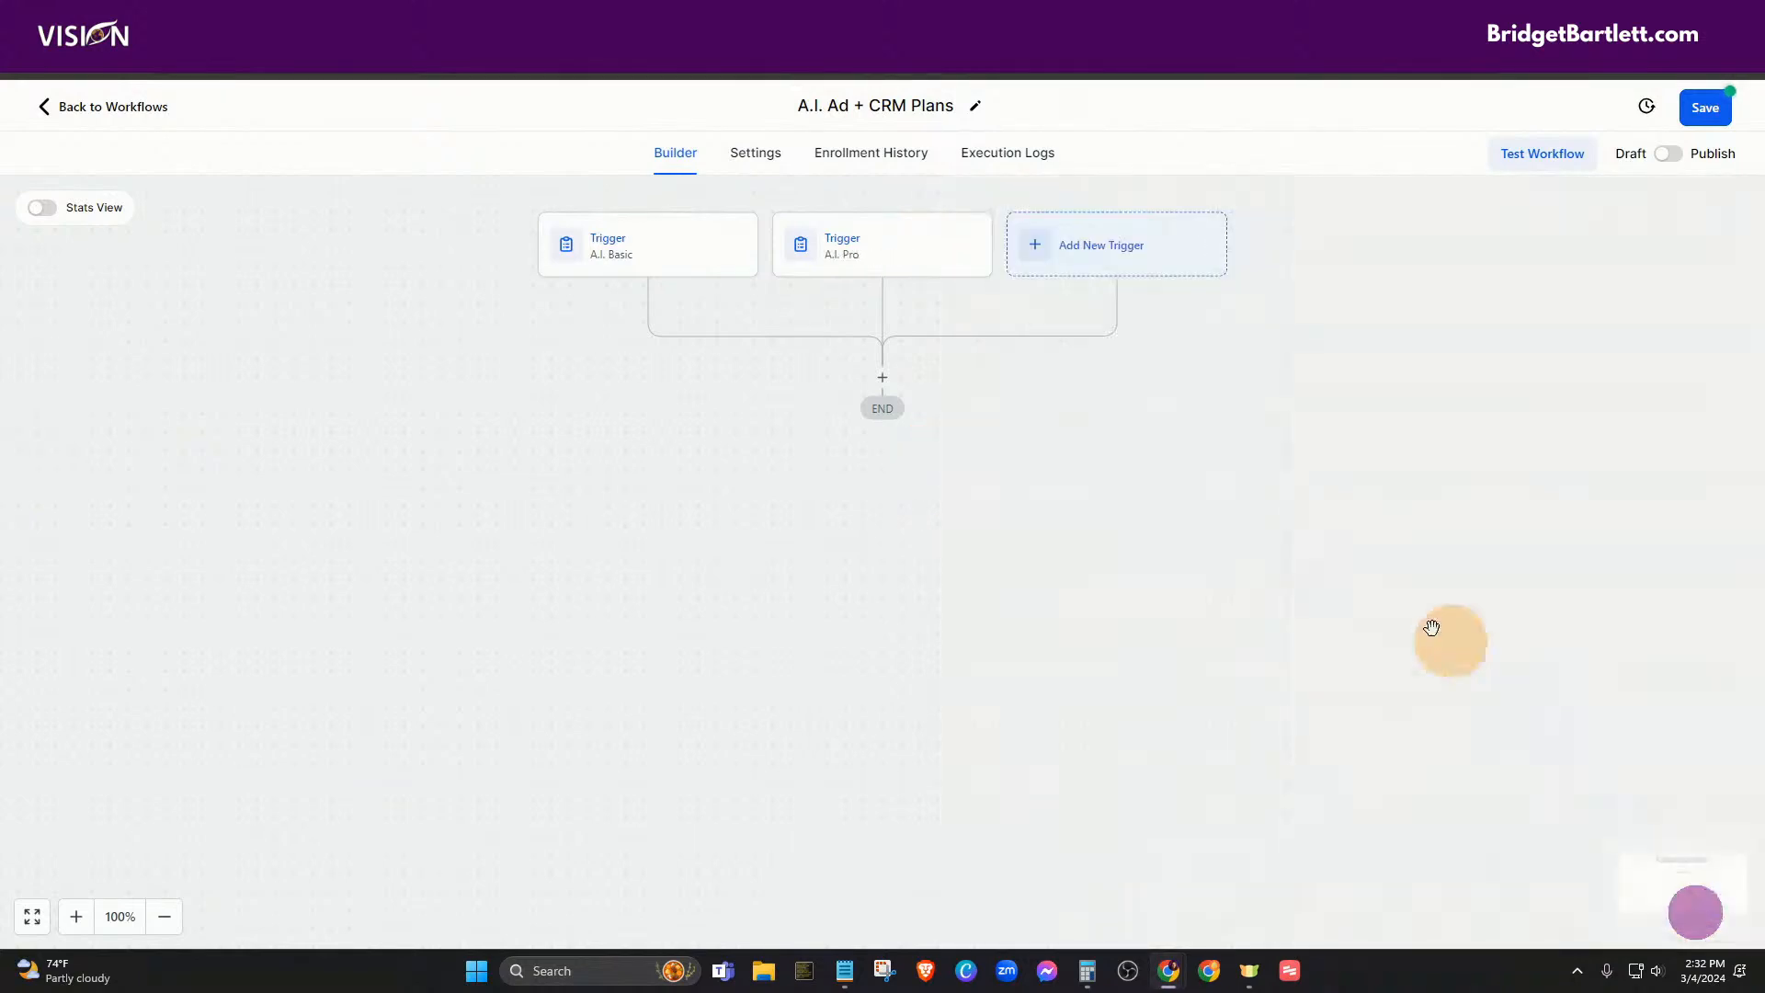
- Save the workflow and dismiss the 'Saved!' confirmation
{"action": "left_click", "coordinate": [1703, 108]}
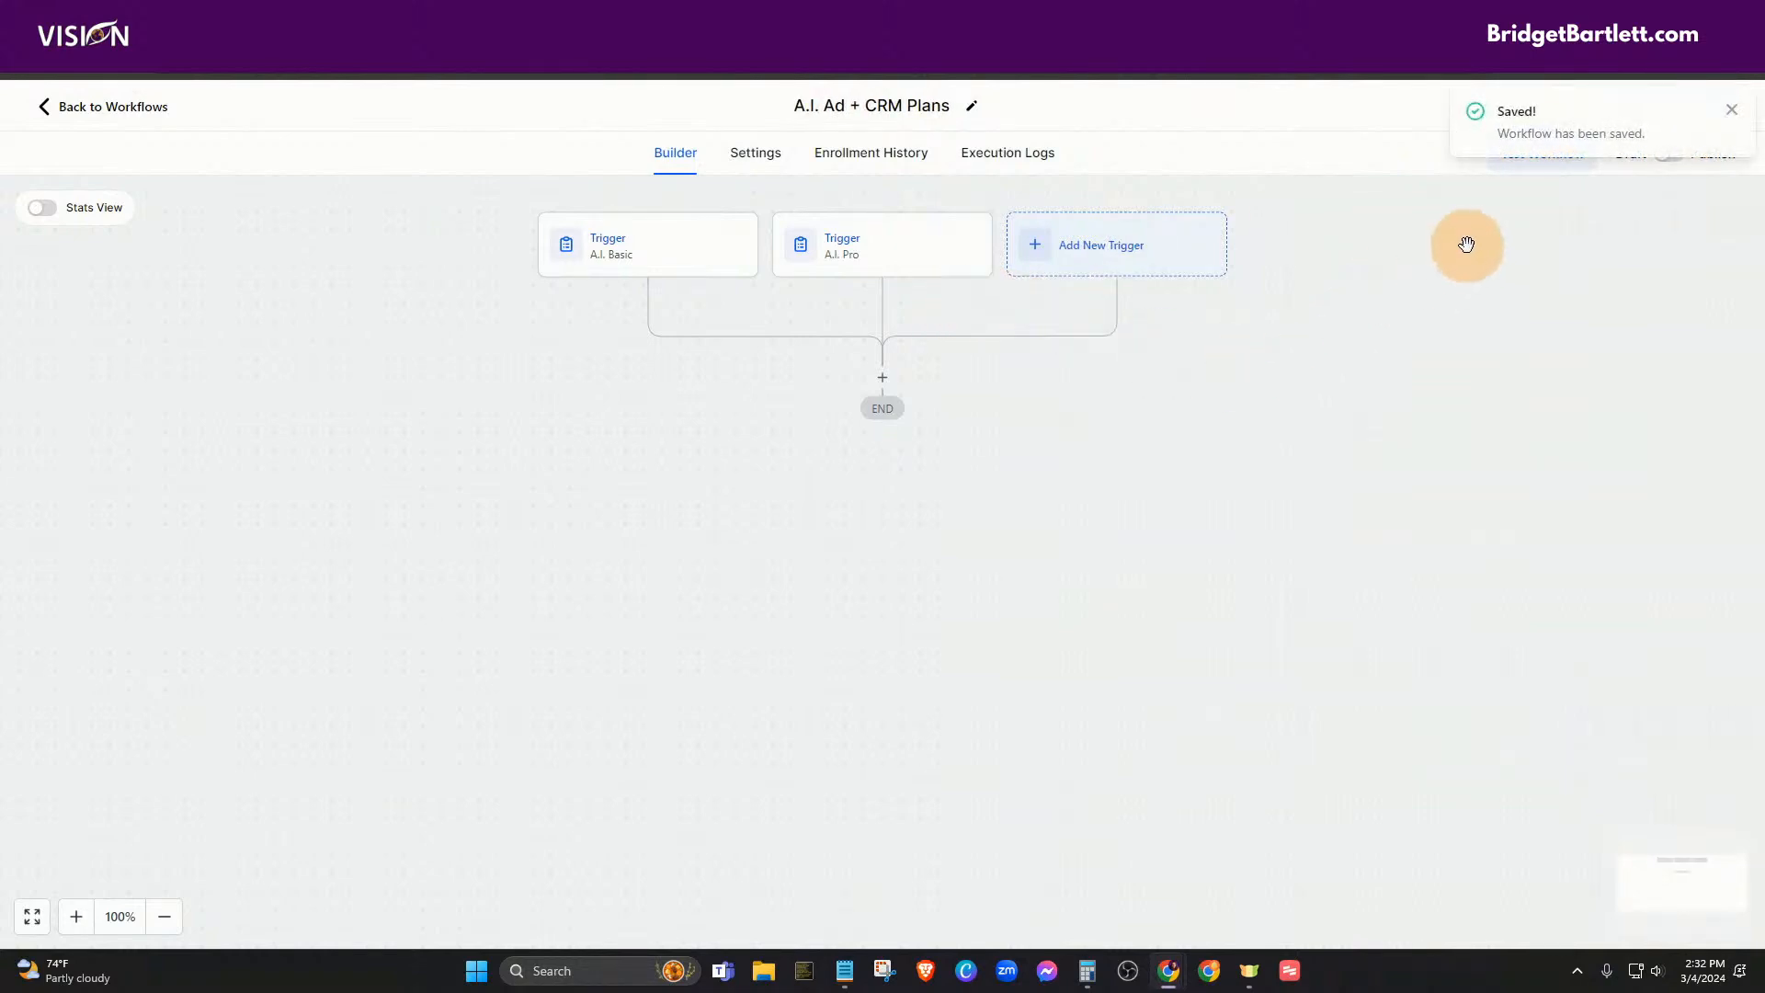
{"action": "left_click", "coordinate": [1726, 109]}
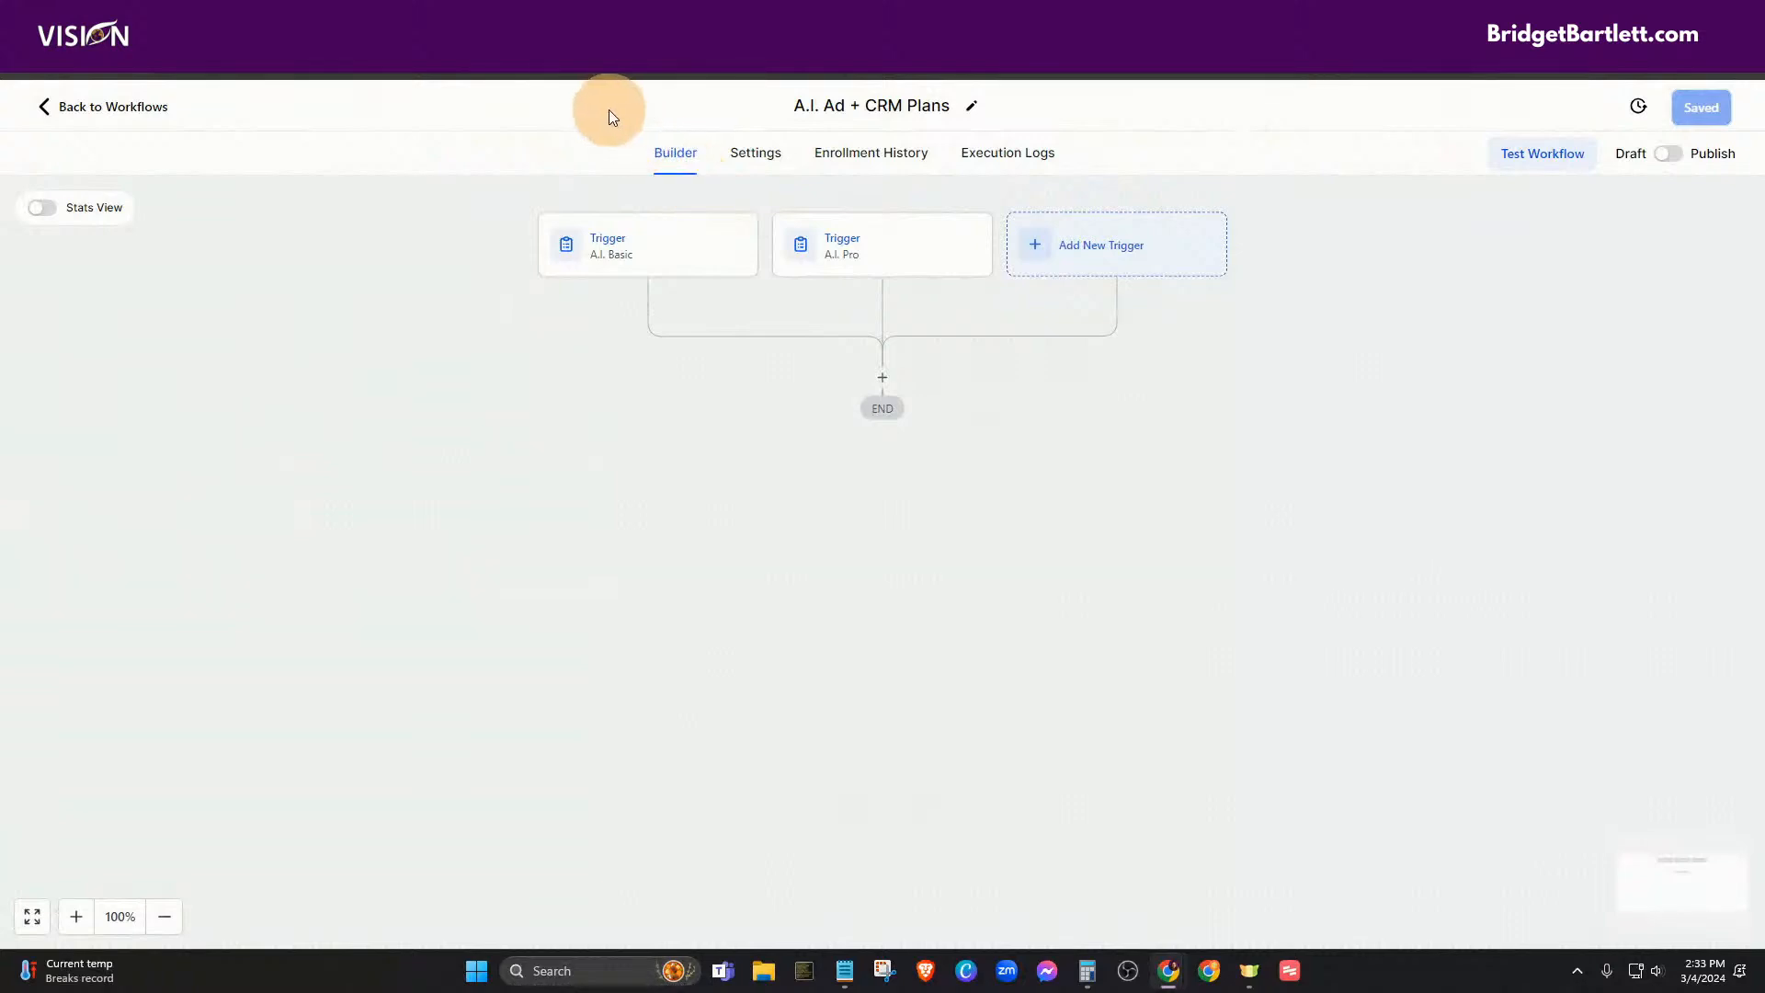
- Add an If / Else step named 'Which plan did they sign up for?'
{"action": "left_click", "coordinate": [880, 372]}
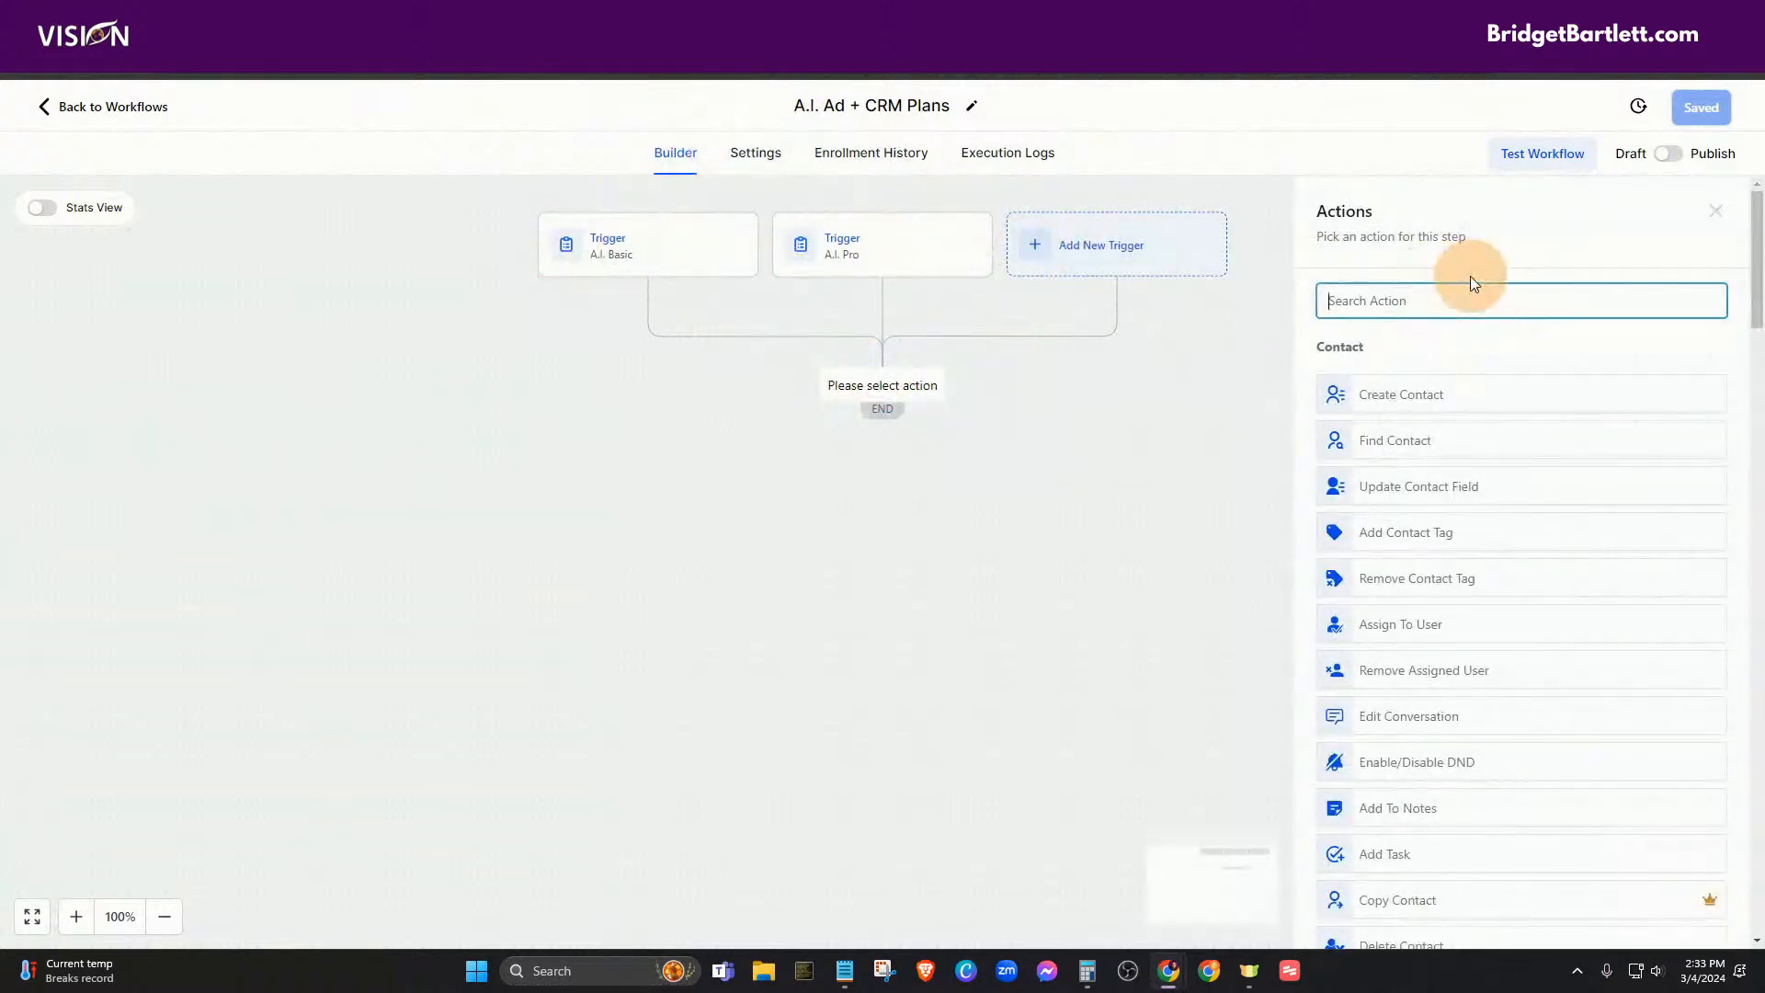
{"action": "type", "text": "if"}
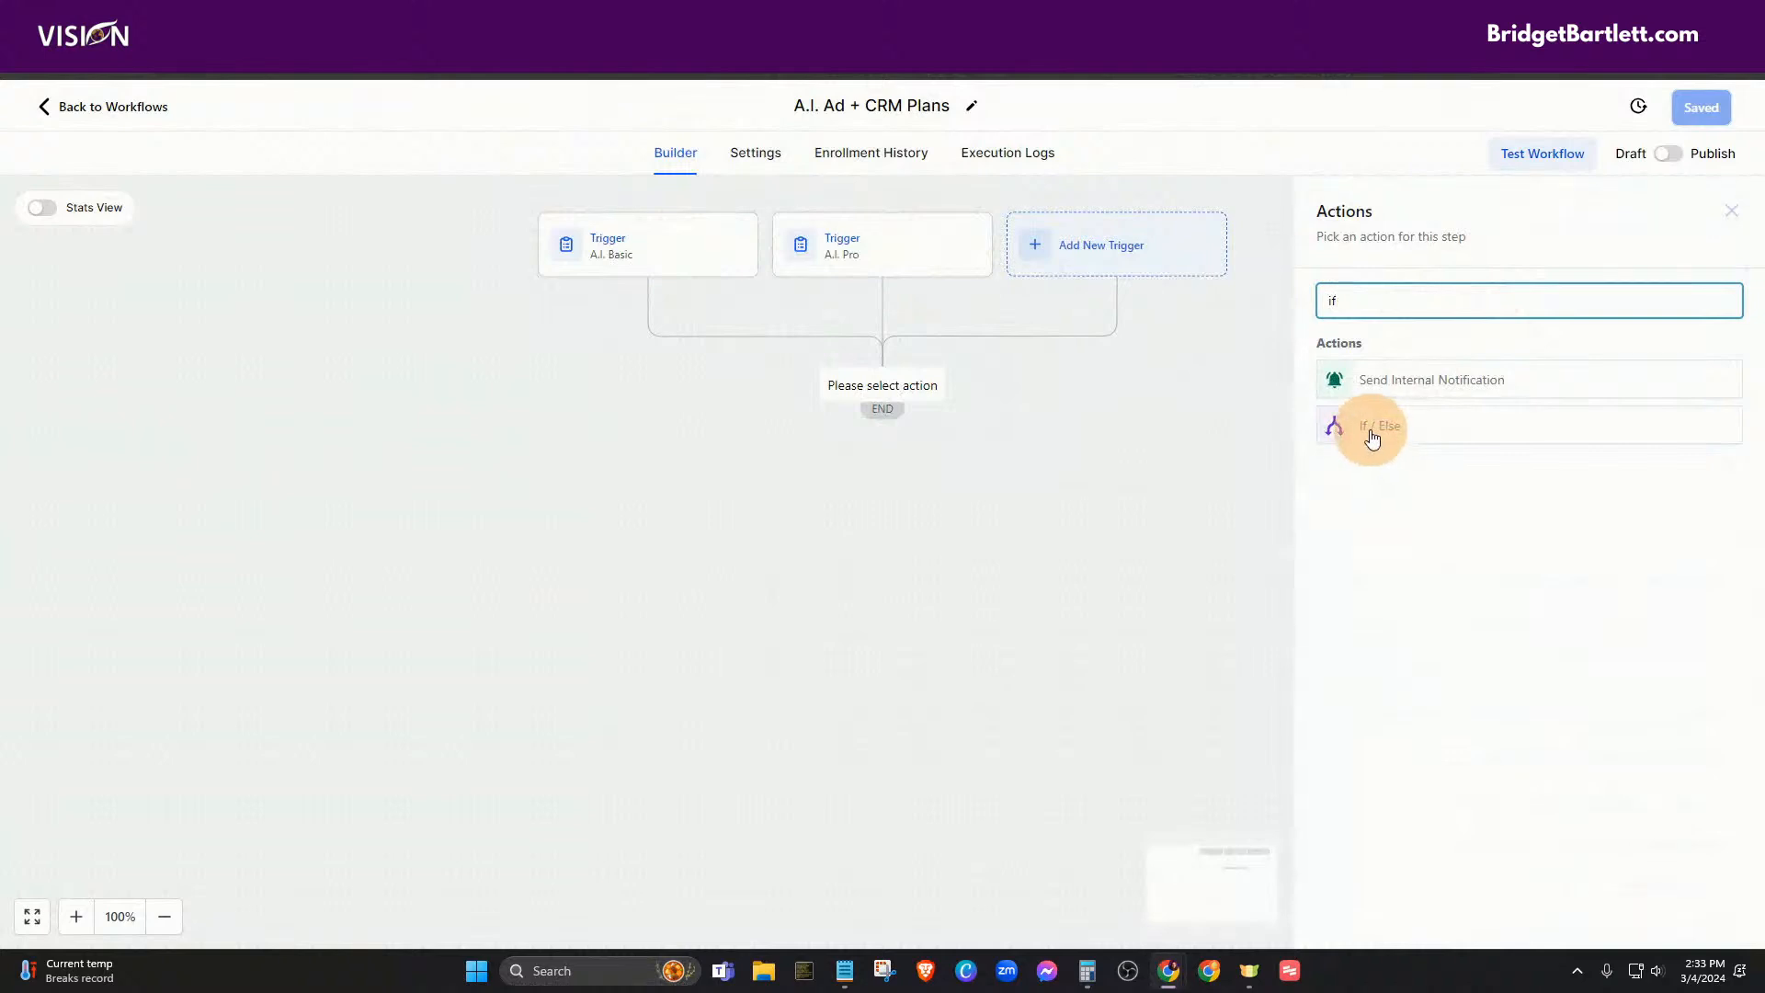
{"action": "left_click", "coordinate": [1372, 427]}
{"action": "left_click_drag", "start_coordinate": [1057, 344], "coordinate": [973, 346]}
{"action": "type", "text": "Which"}
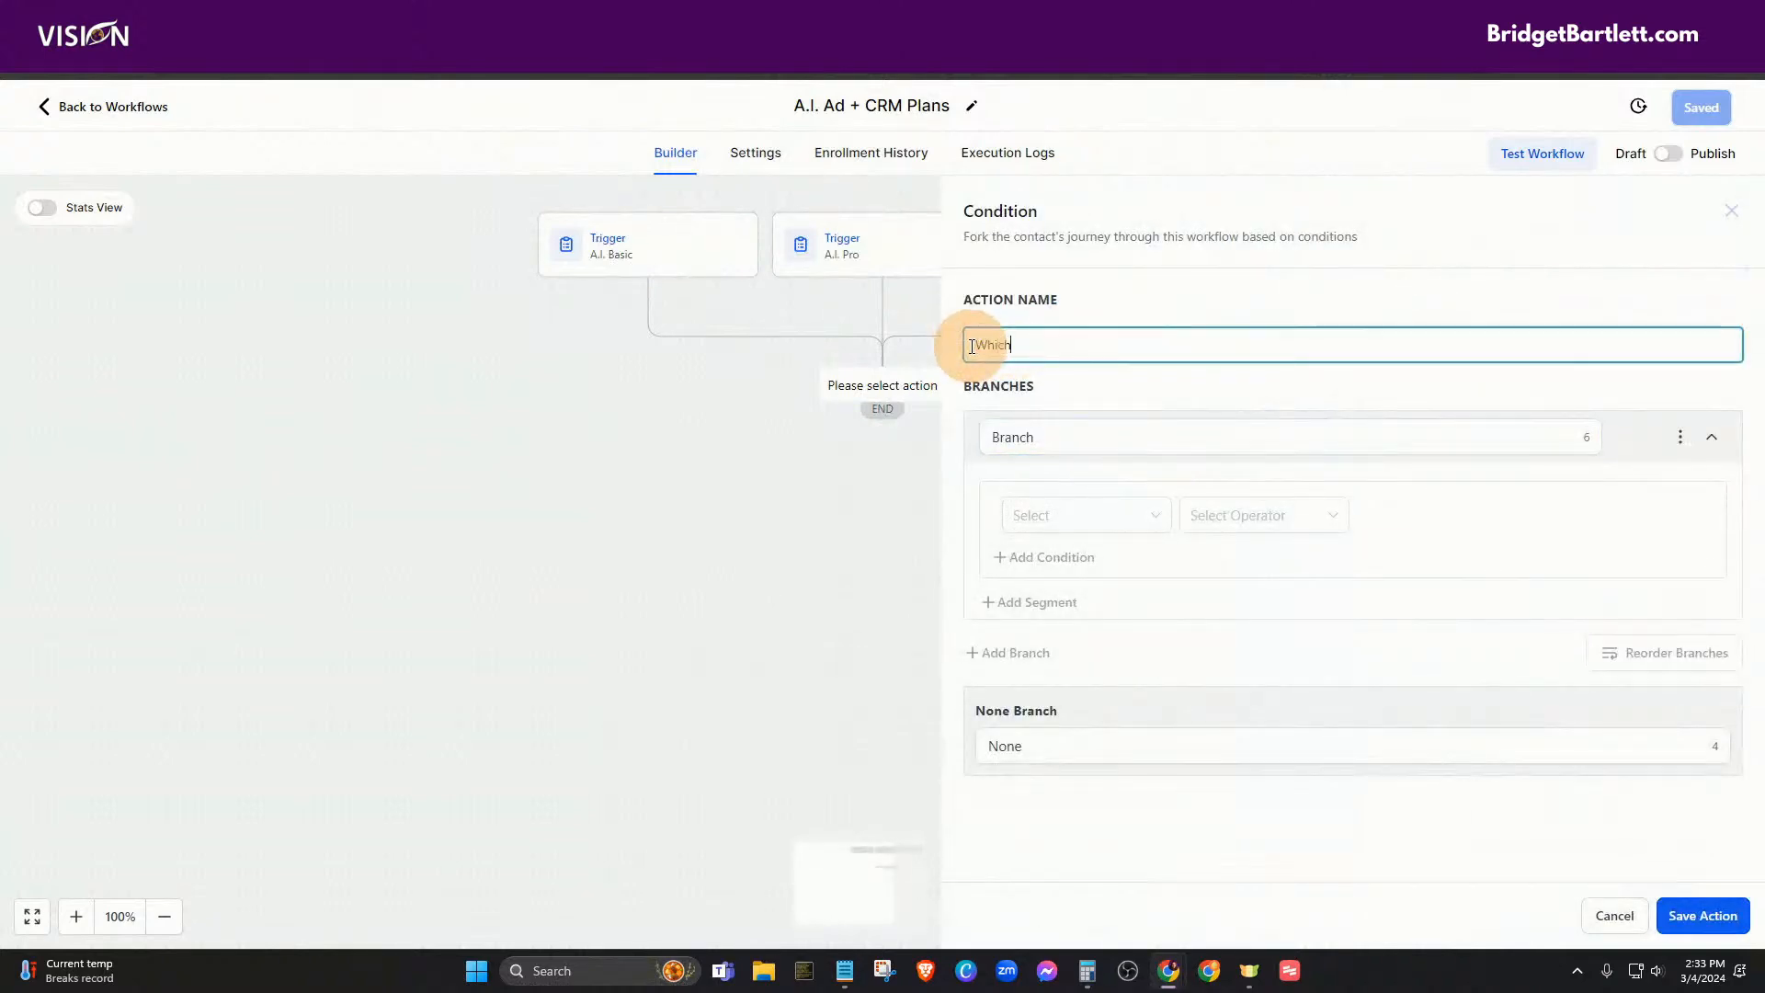
{"action": "type", "text": " plan f"}
- Name the first branch Basic with condition Workflow Trigger Is A.I. Basic
{"action": "left_click_drag", "start_coordinate": [1036, 437], "coordinate": [972, 441]}
{"action": "type", "text": "B"}
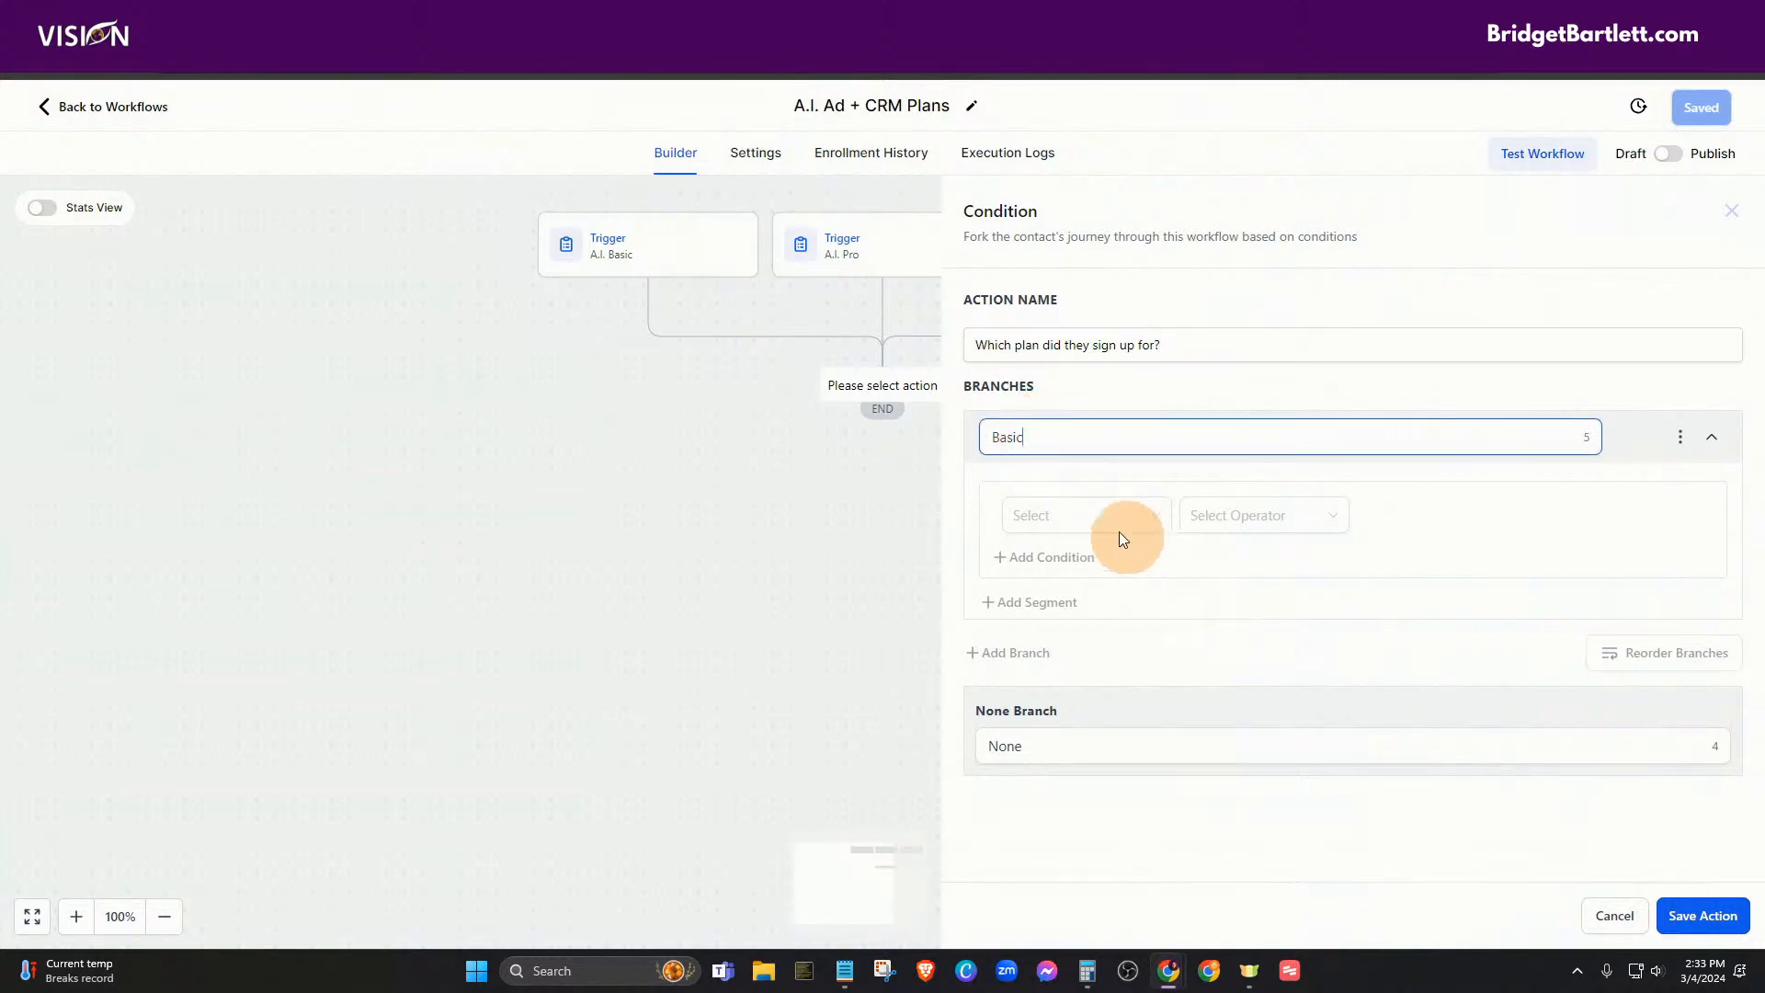
{"action": "left_click", "coordinate": [1074, 513]}
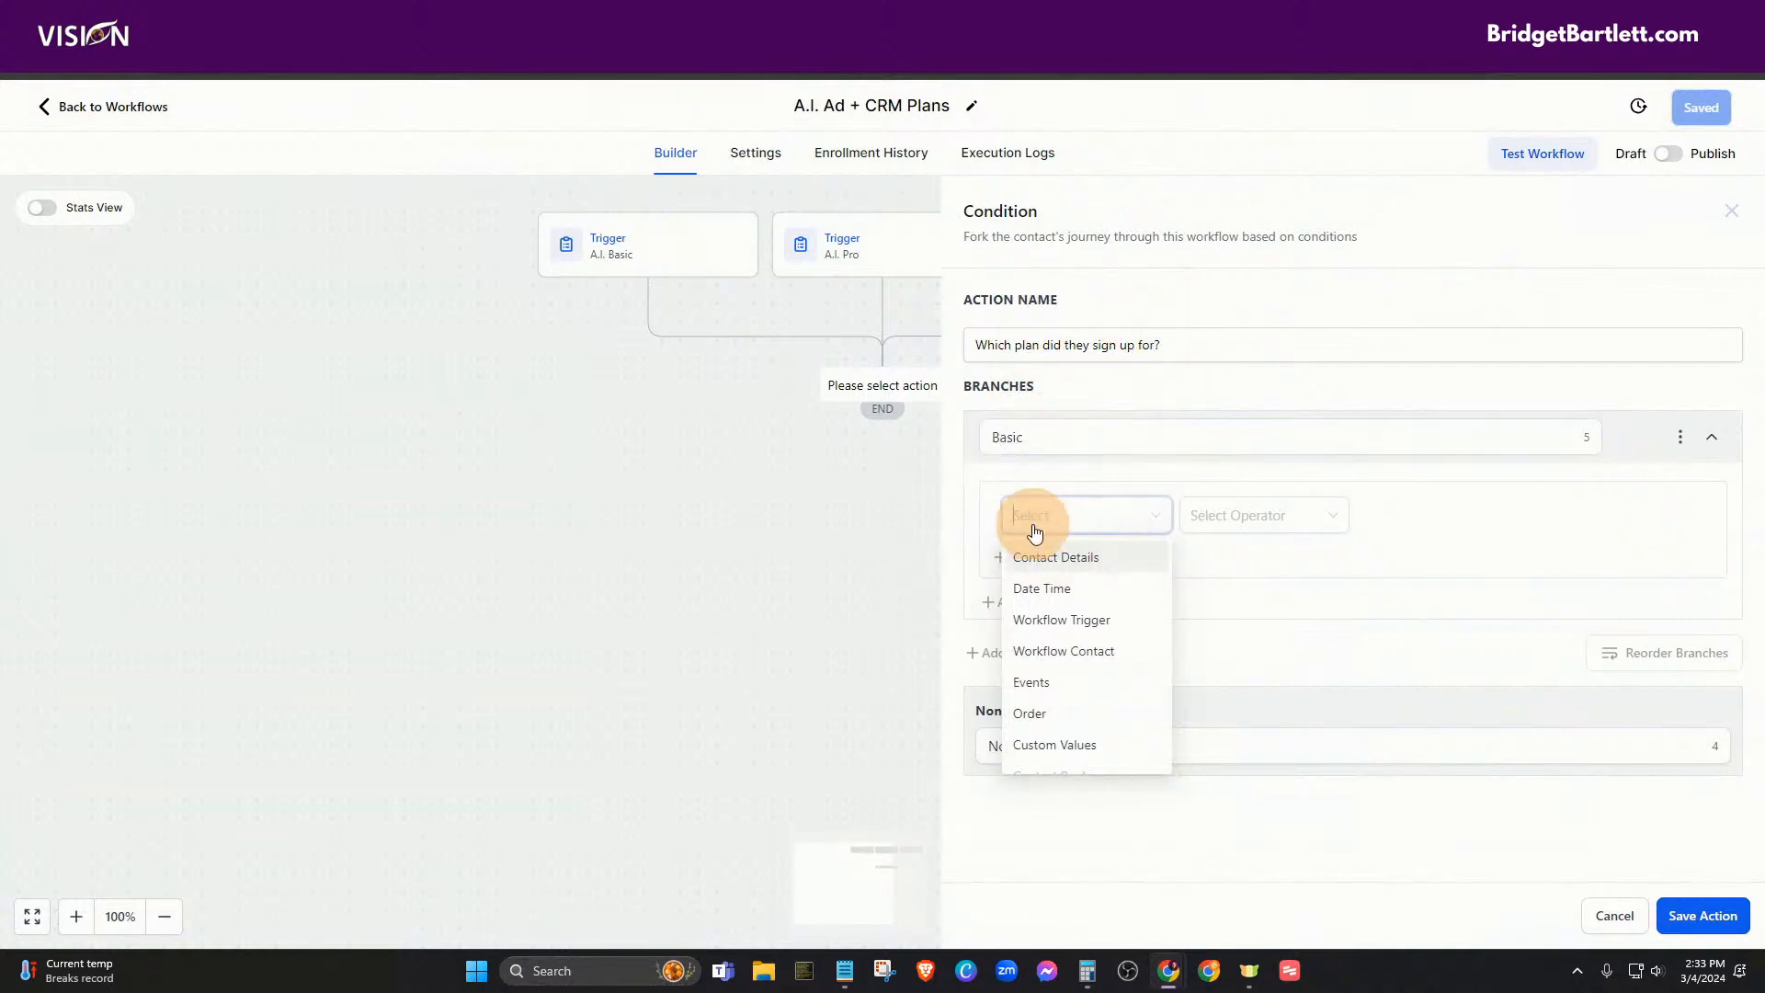
{"action": "left_click", "coordinate": [1052, 620]}
{"action": "left_click", "coordinate": [1253, 526]}
{"action": "left_click", "coordinate": [1227, 556]}
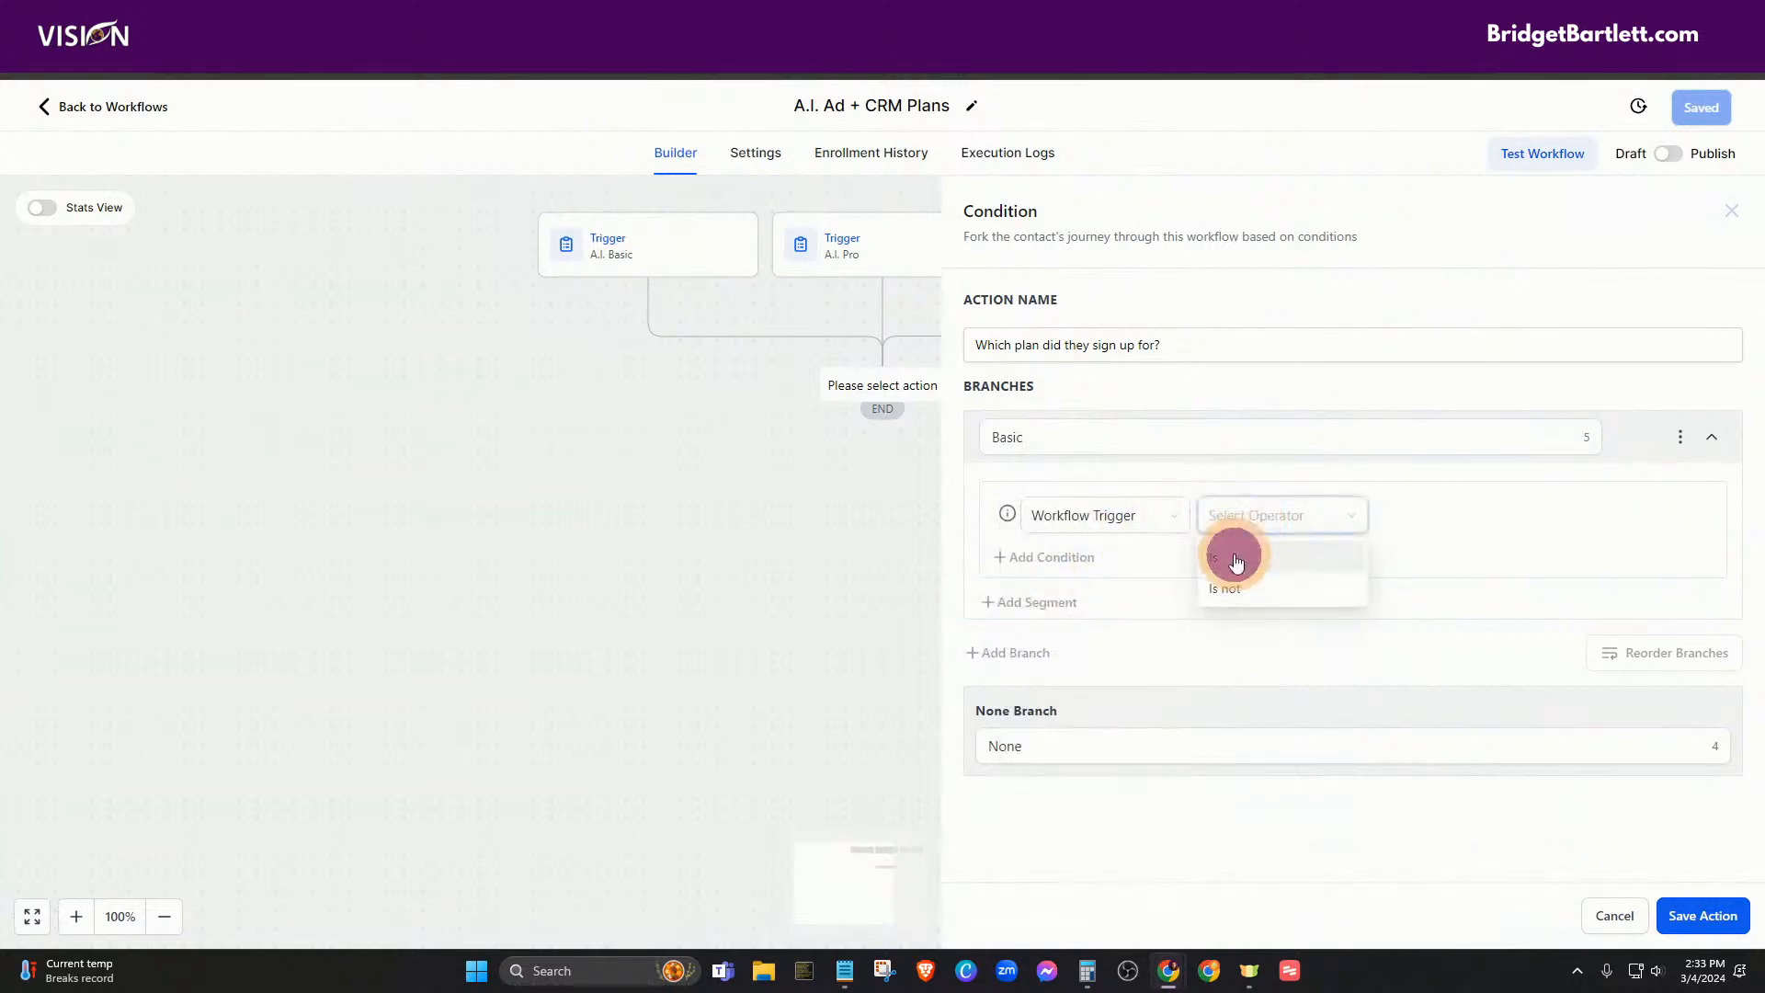
{"action": "left_click", "coordinate": [1418, 516]}
{"action": "left_click", "coordinate": [1429, 556]}
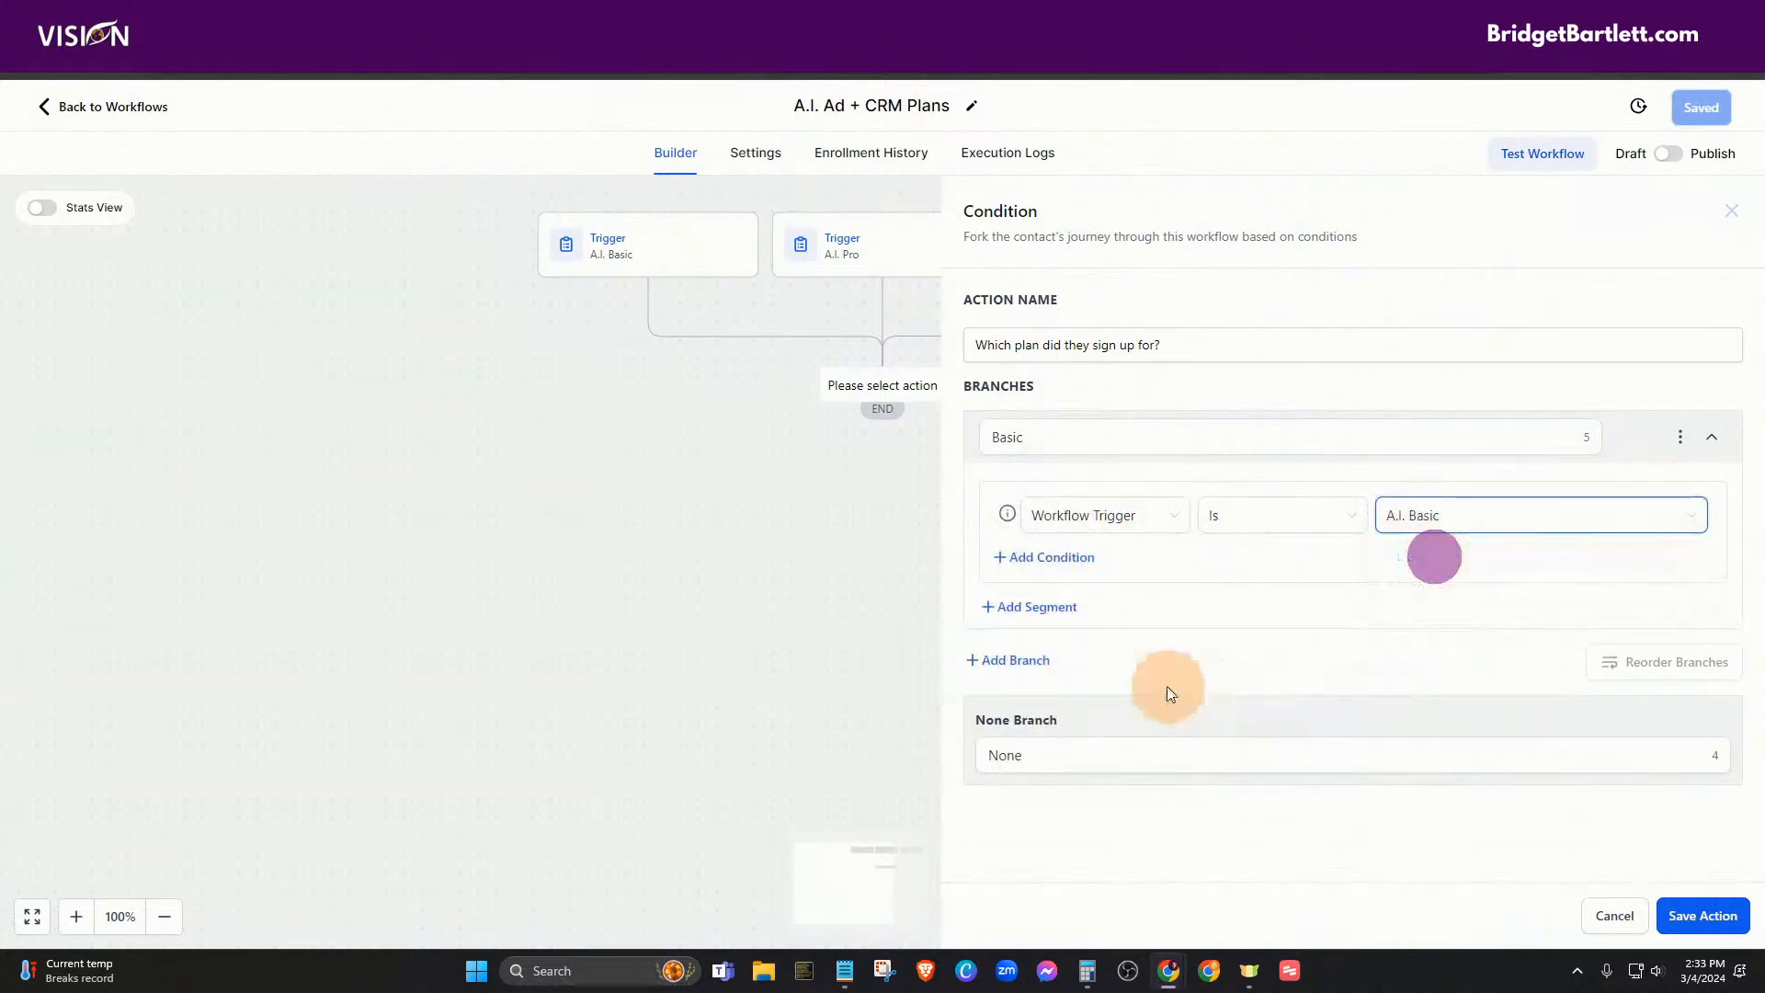
- Add a Pro branch with Workflow Trigger Is A.I. Pro and save the condition
{"action": "left_click", "coordinate": [1009, 662]}
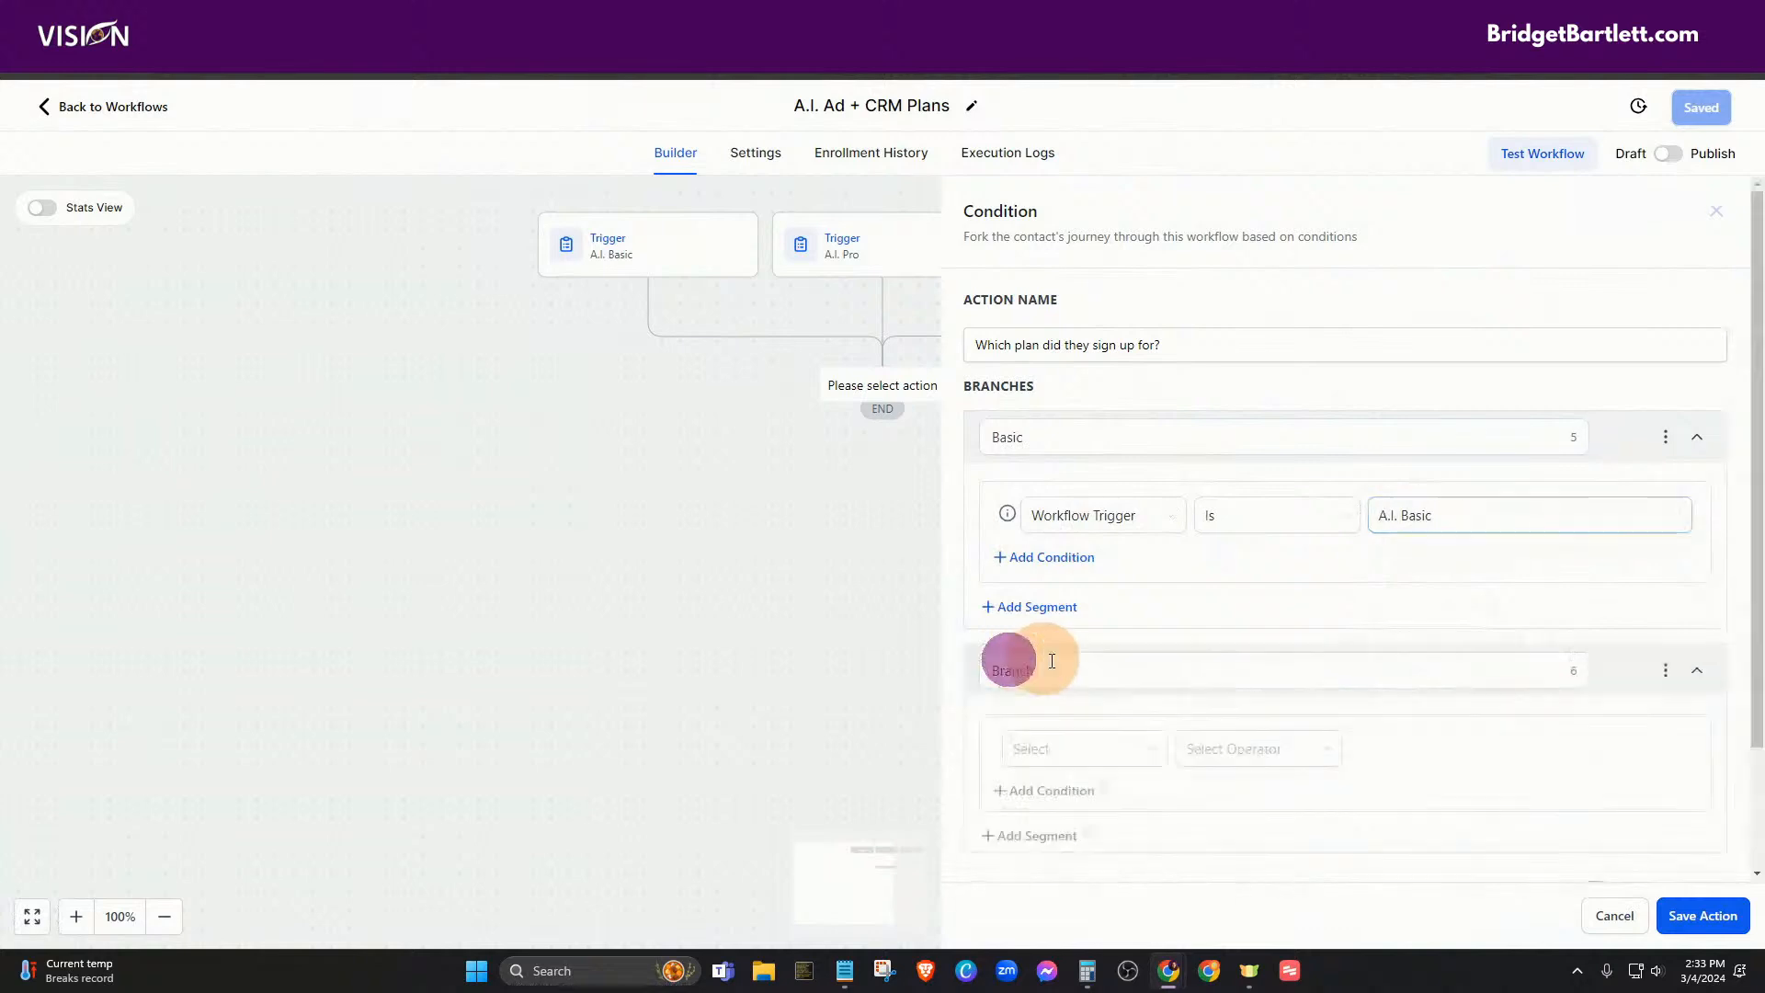
{"action": "left_click_drag", "start_coordinate": [1066, 668], "coordinate": [991, 668]}
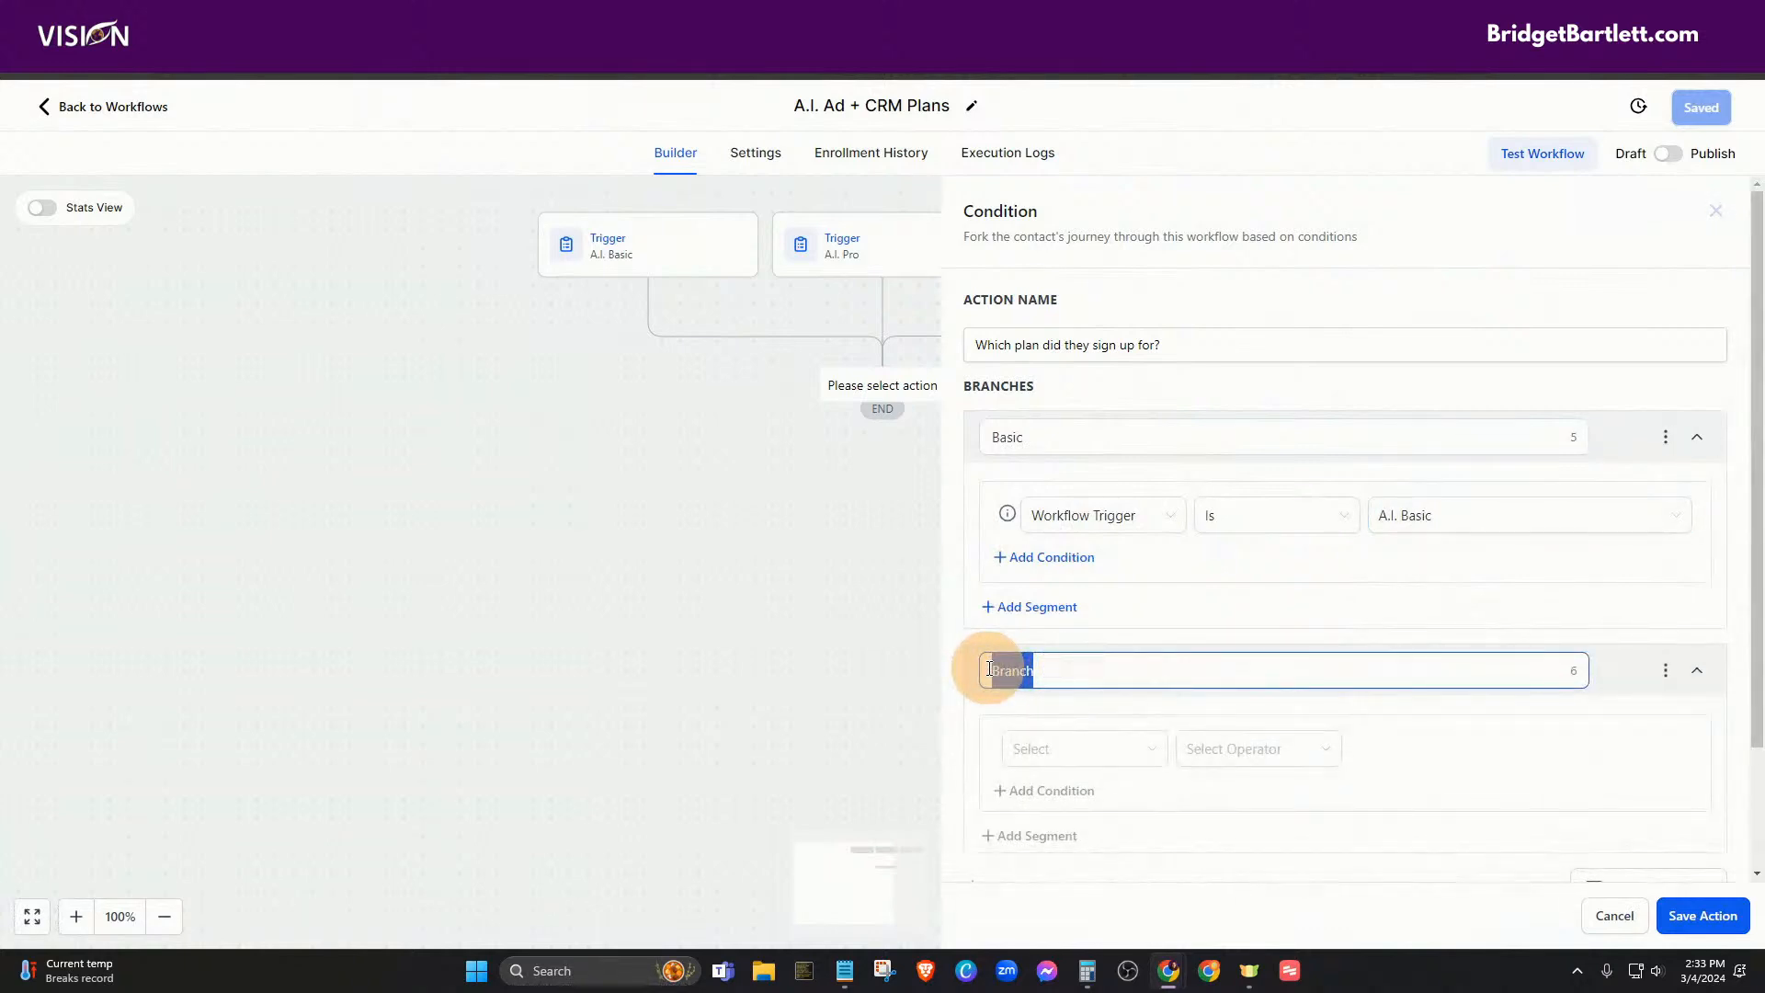
{"action": "type", "text": "Pro"}
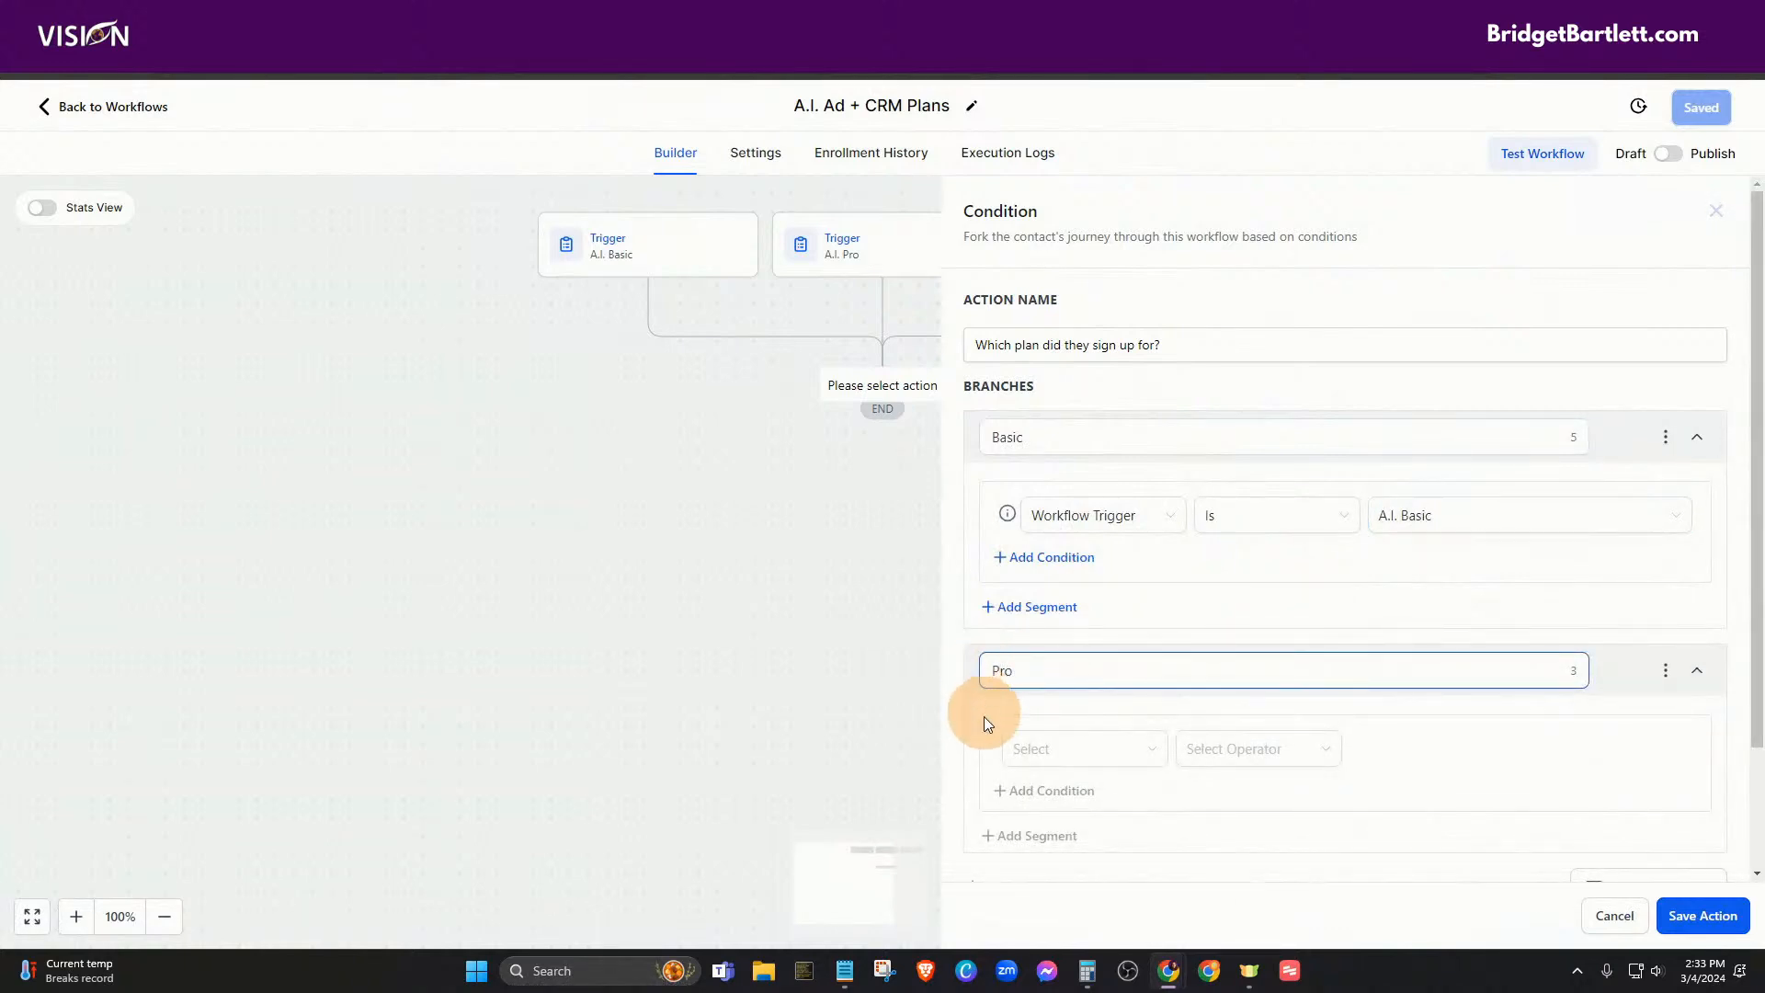
{"action": "left_click", "coordinate": [1038, 756]}
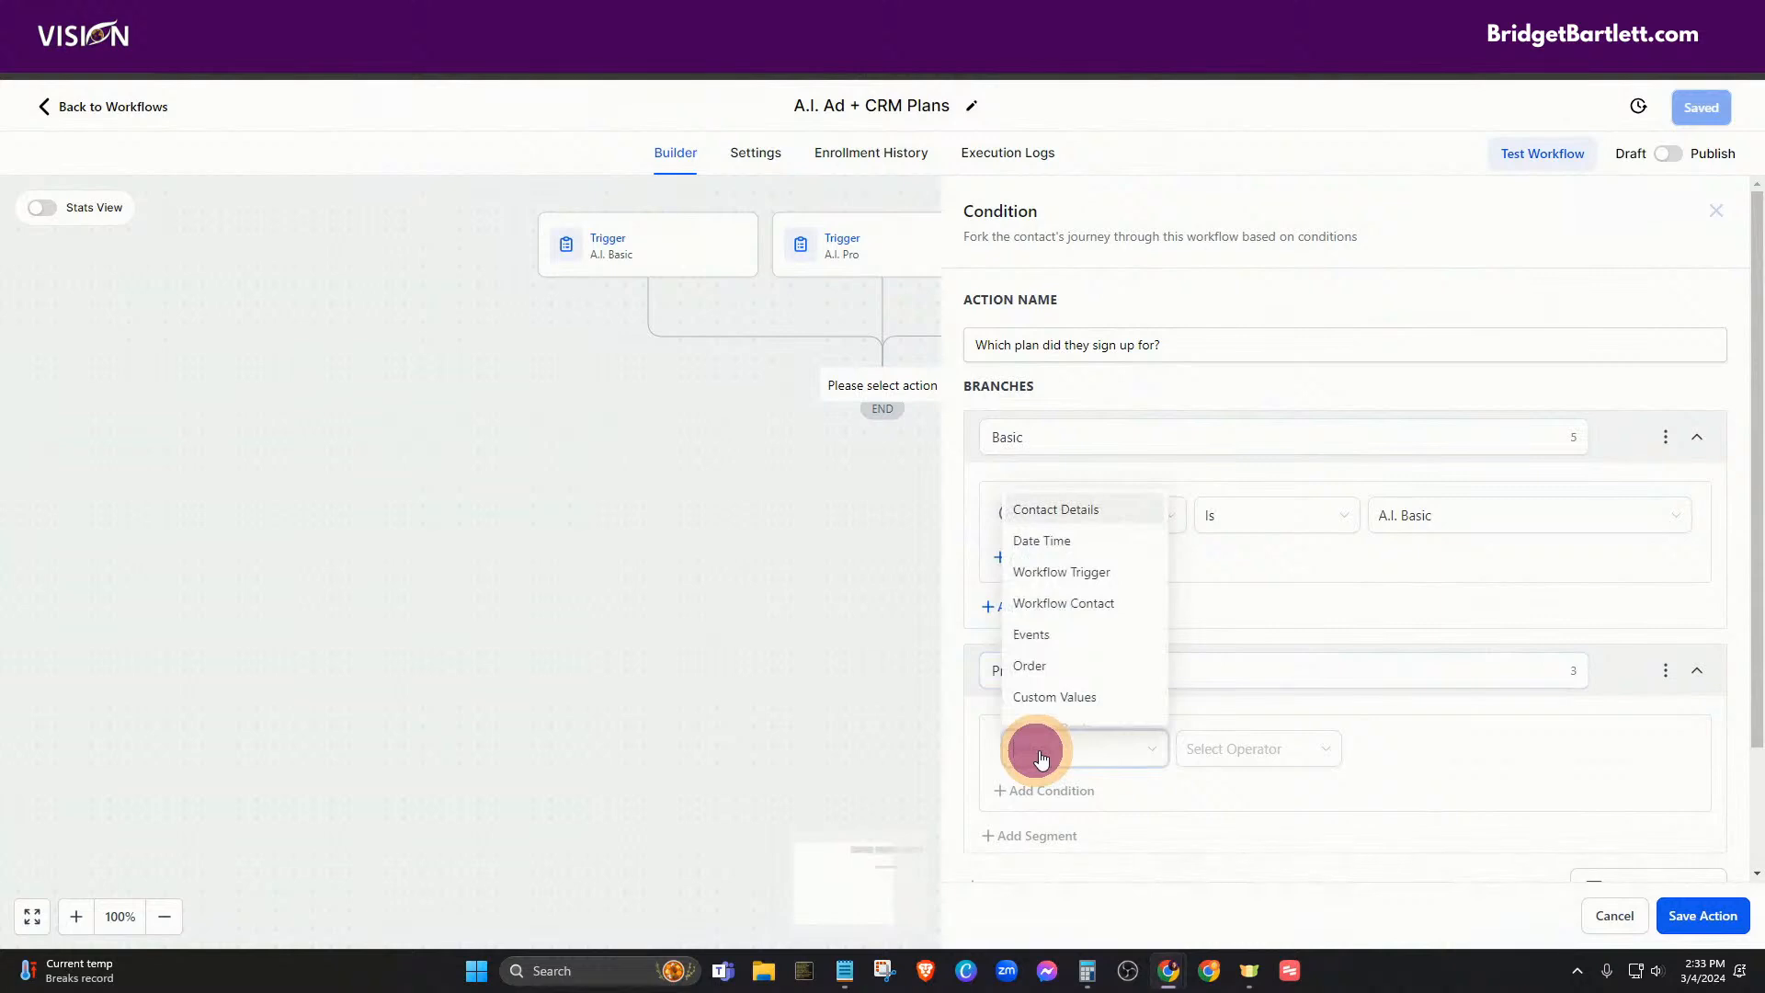
{"action": "left_click", "coordinate": [1032, 572]}
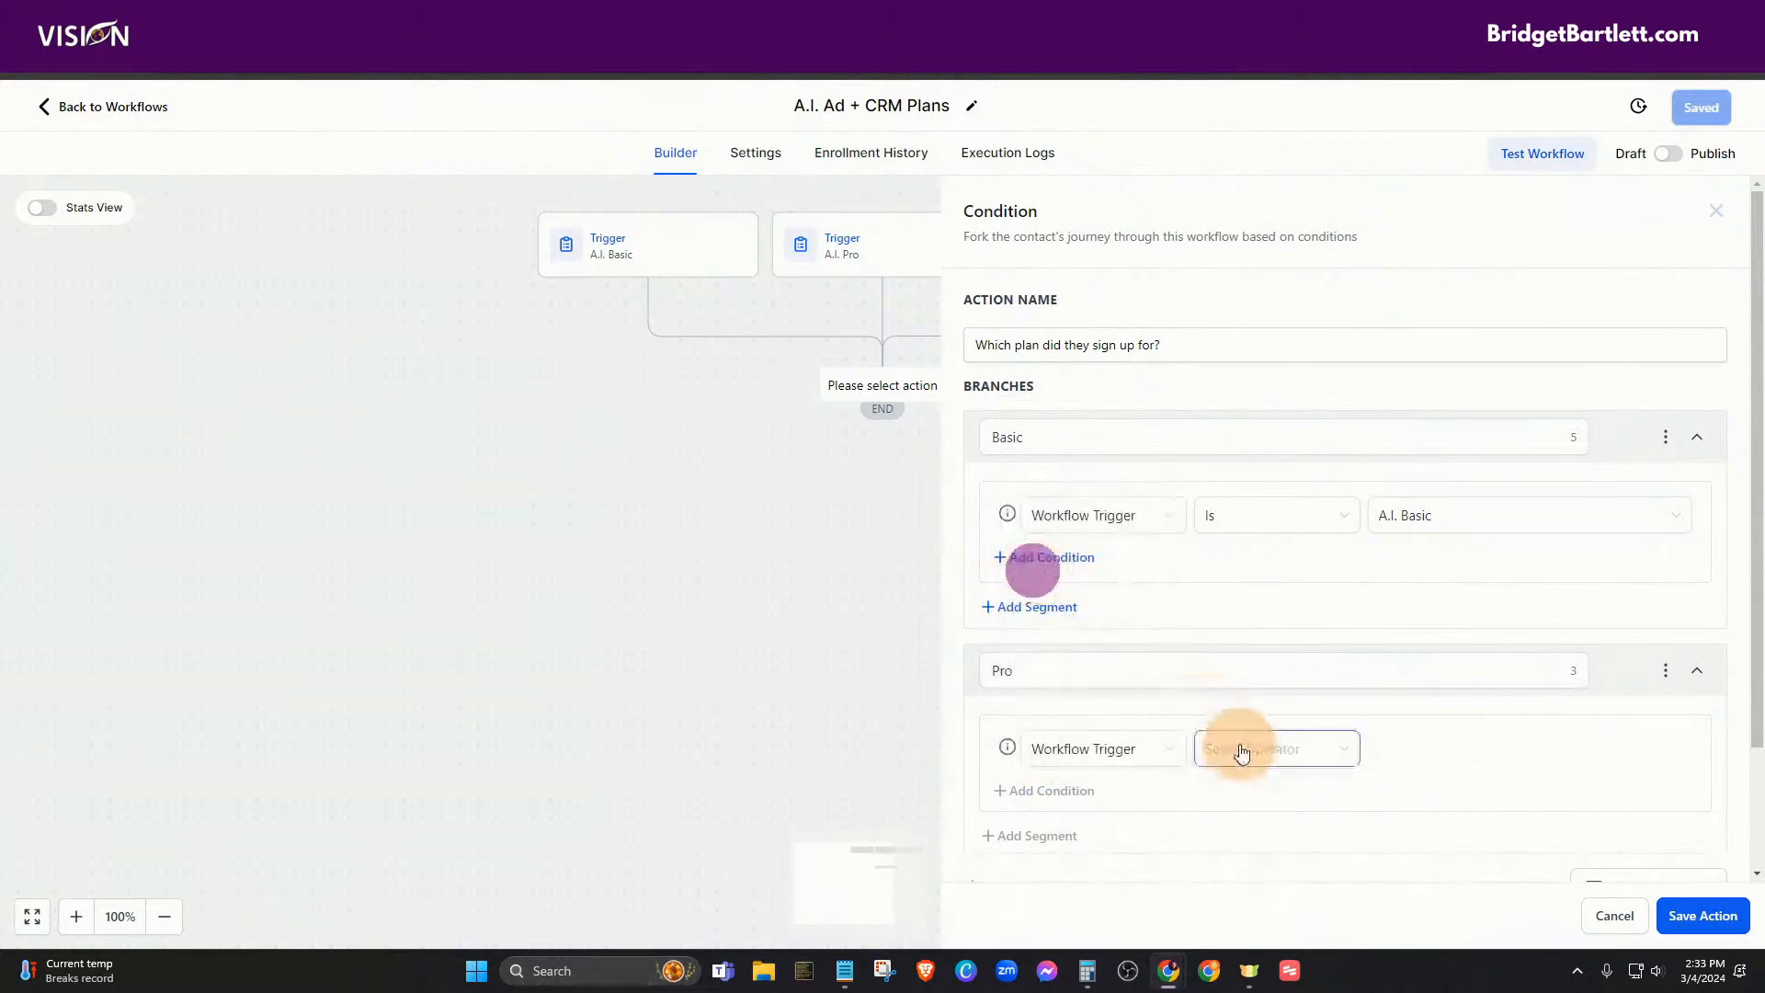
{"action": "left_click", "coordinate": [1241, 750]}
{"action": "left_click", "coordinate": [1236, 786]}
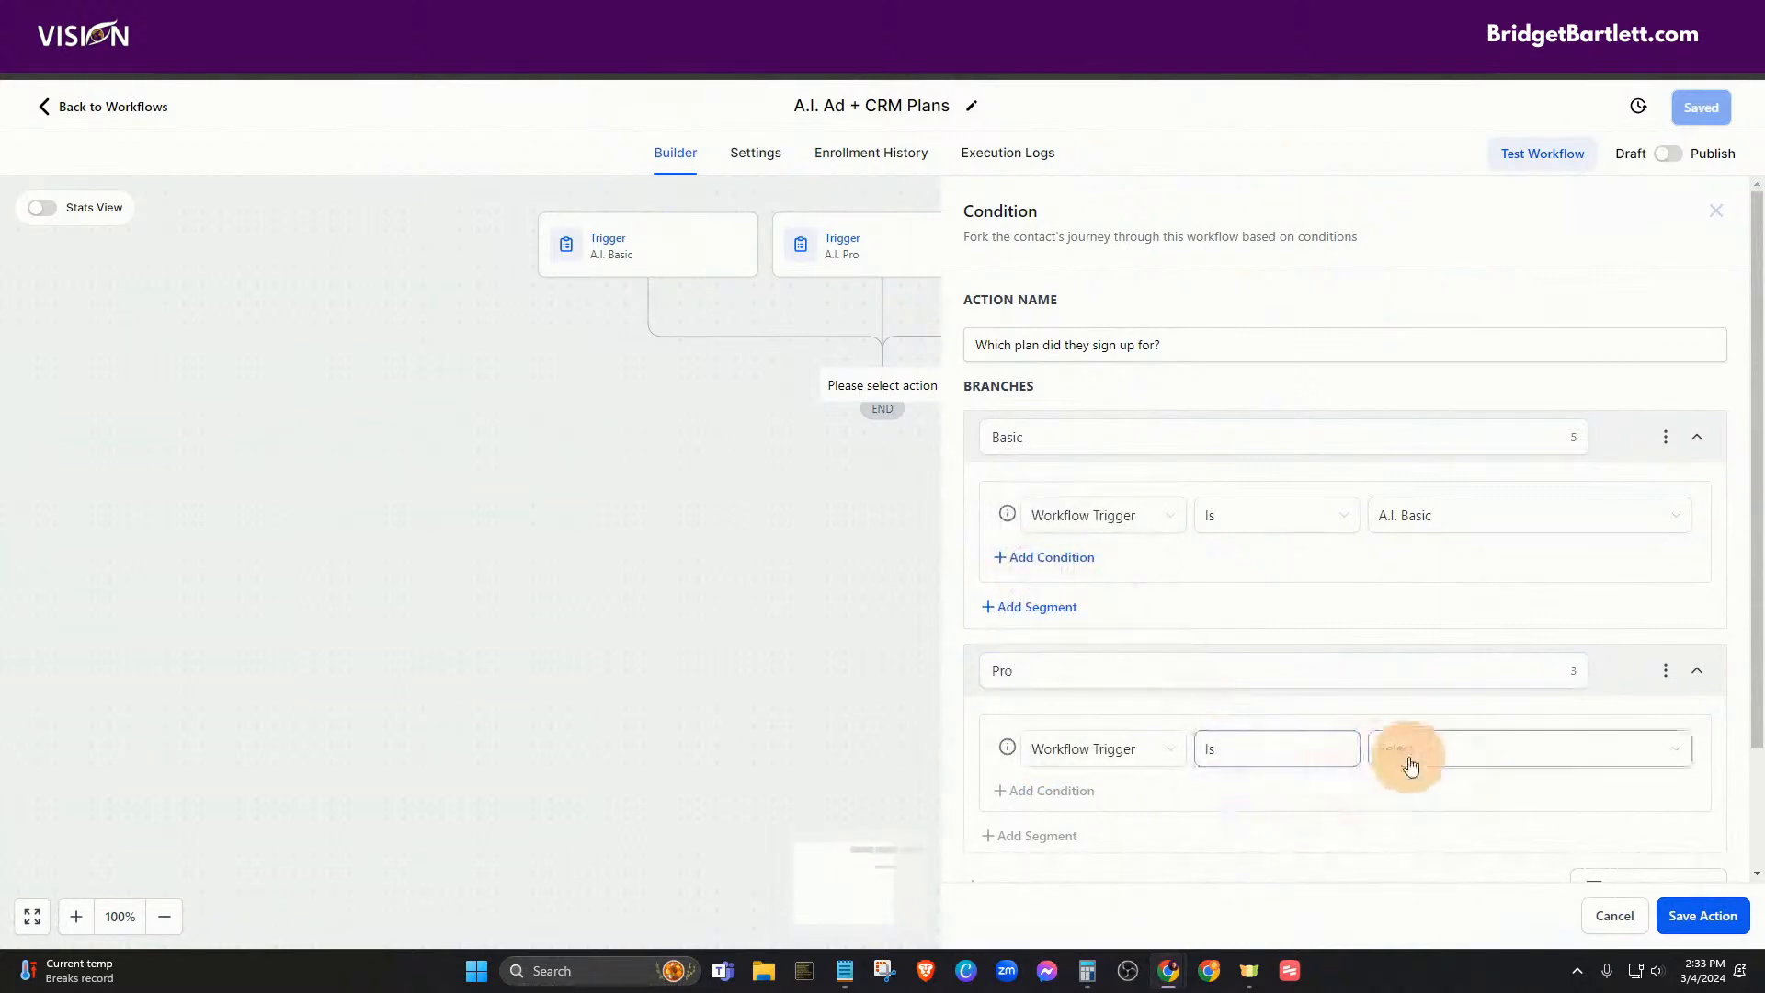
{"action": "left_click", "coordinate": [1410, 766]}
{"action": "left_click", "coordinate": [1430, 817]}
{"action": "scroll", "coordinate": [1258, 808], "scroll_direction": "down", "scroll_amount": 2}
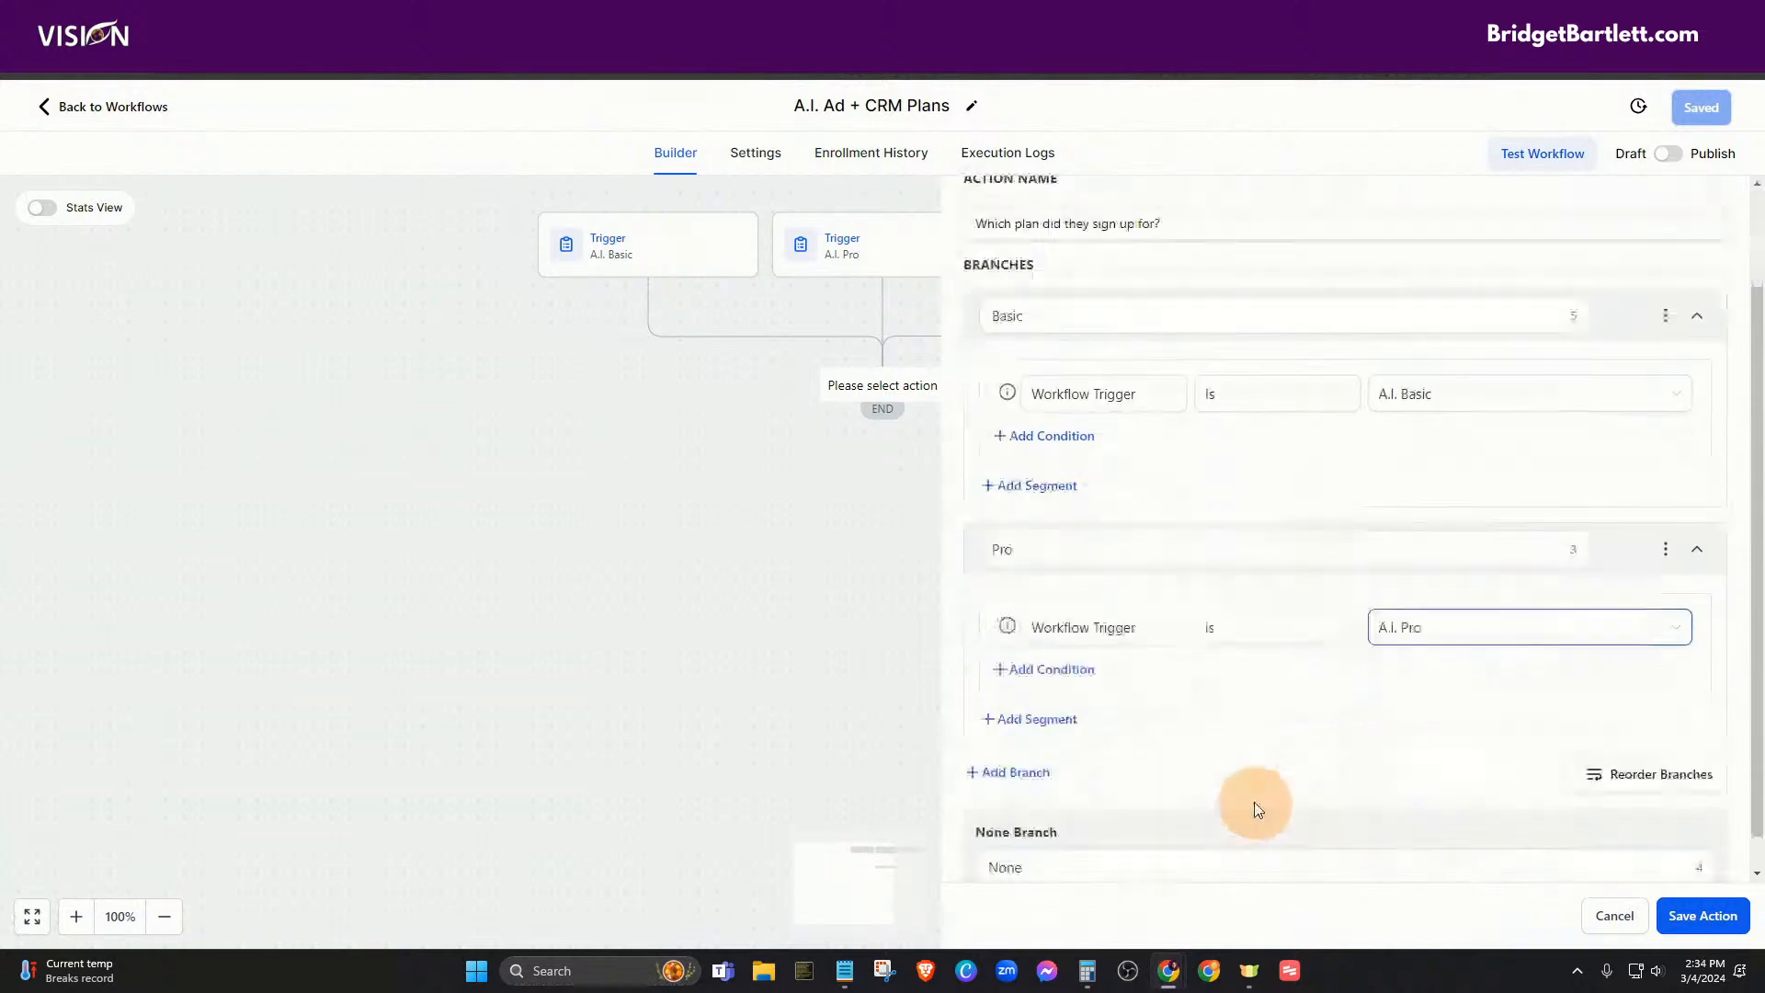
{"action": "scroll", "coordinate": [1258, 790], "scroll_direction": "down", "scroll_amount": 1}
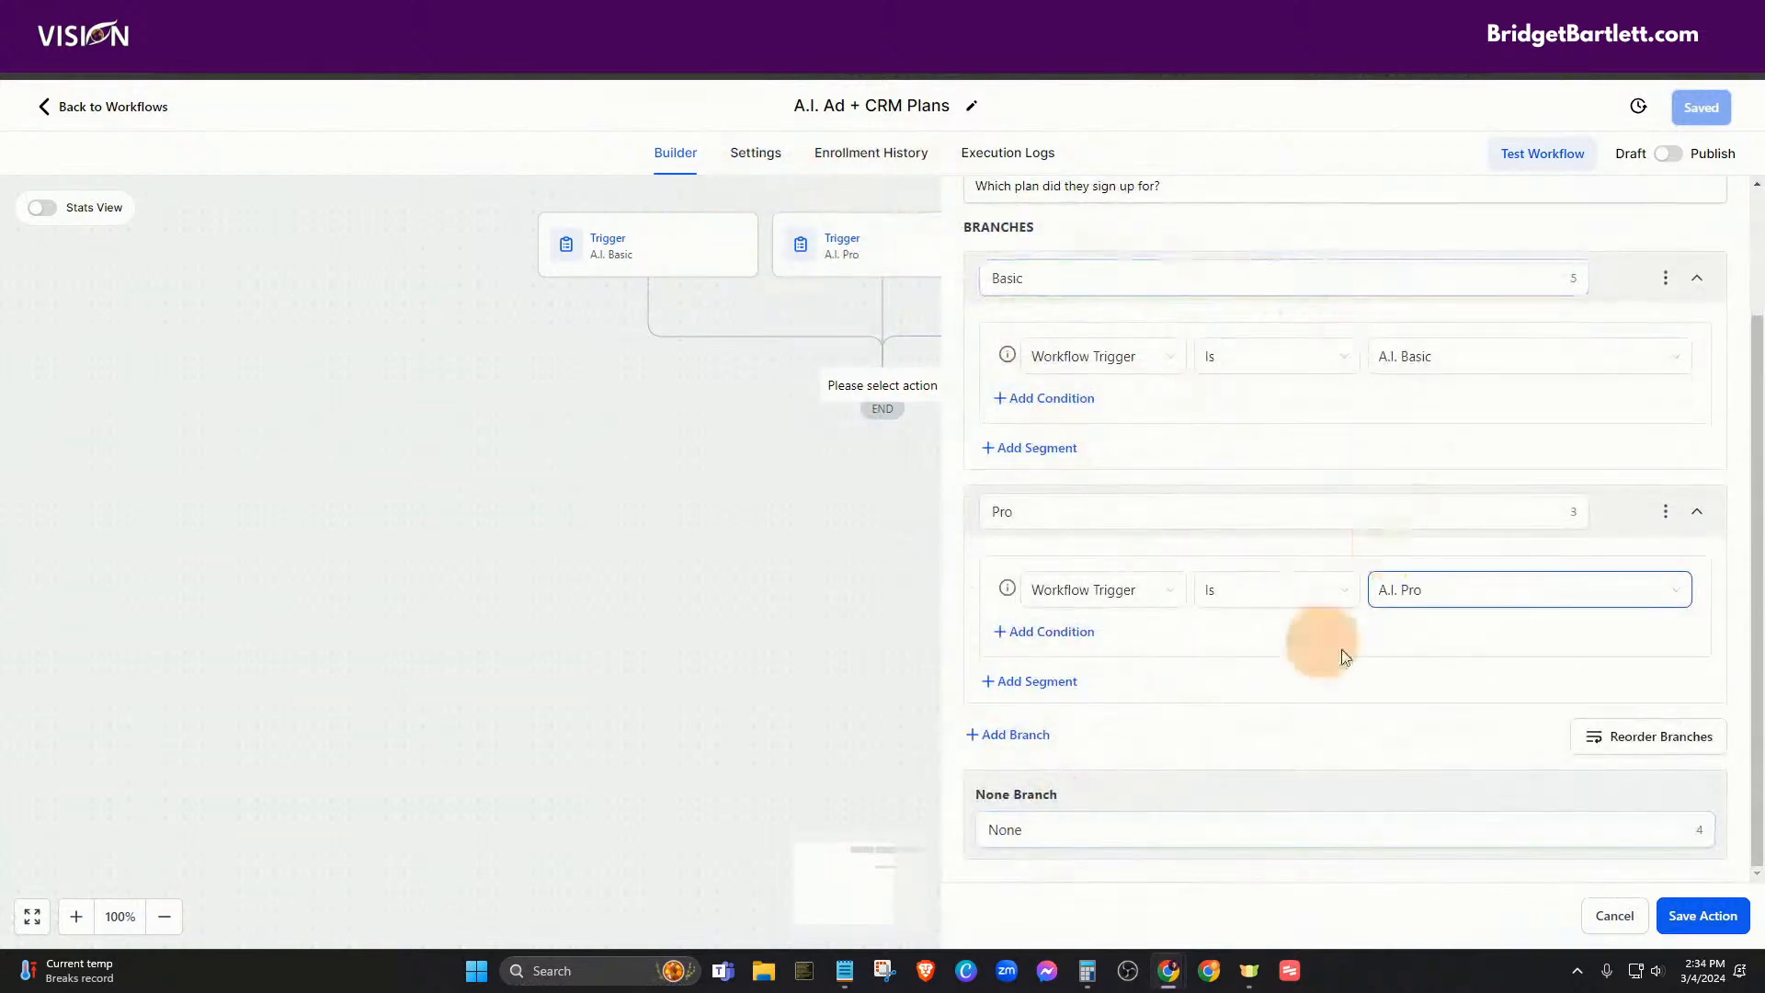
{"action": "left_click", "coordinate": [1705, 917]}
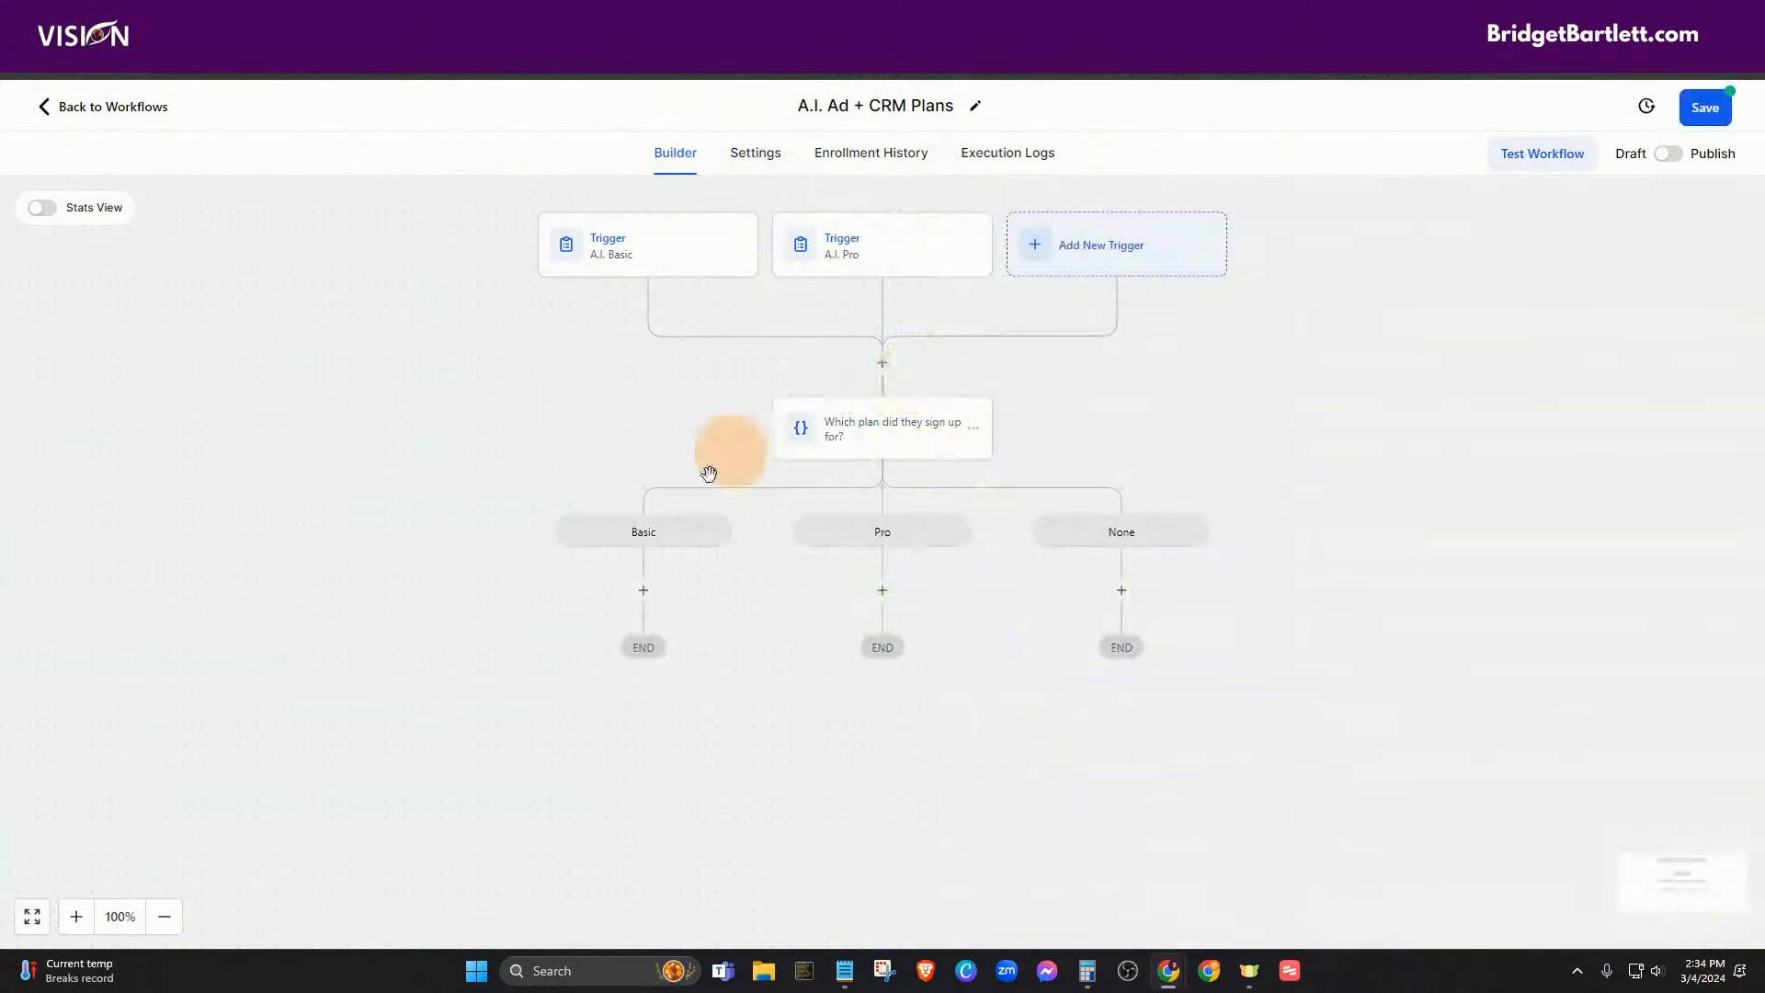
{"action": "left_click", "coordinate": [646, 593]}
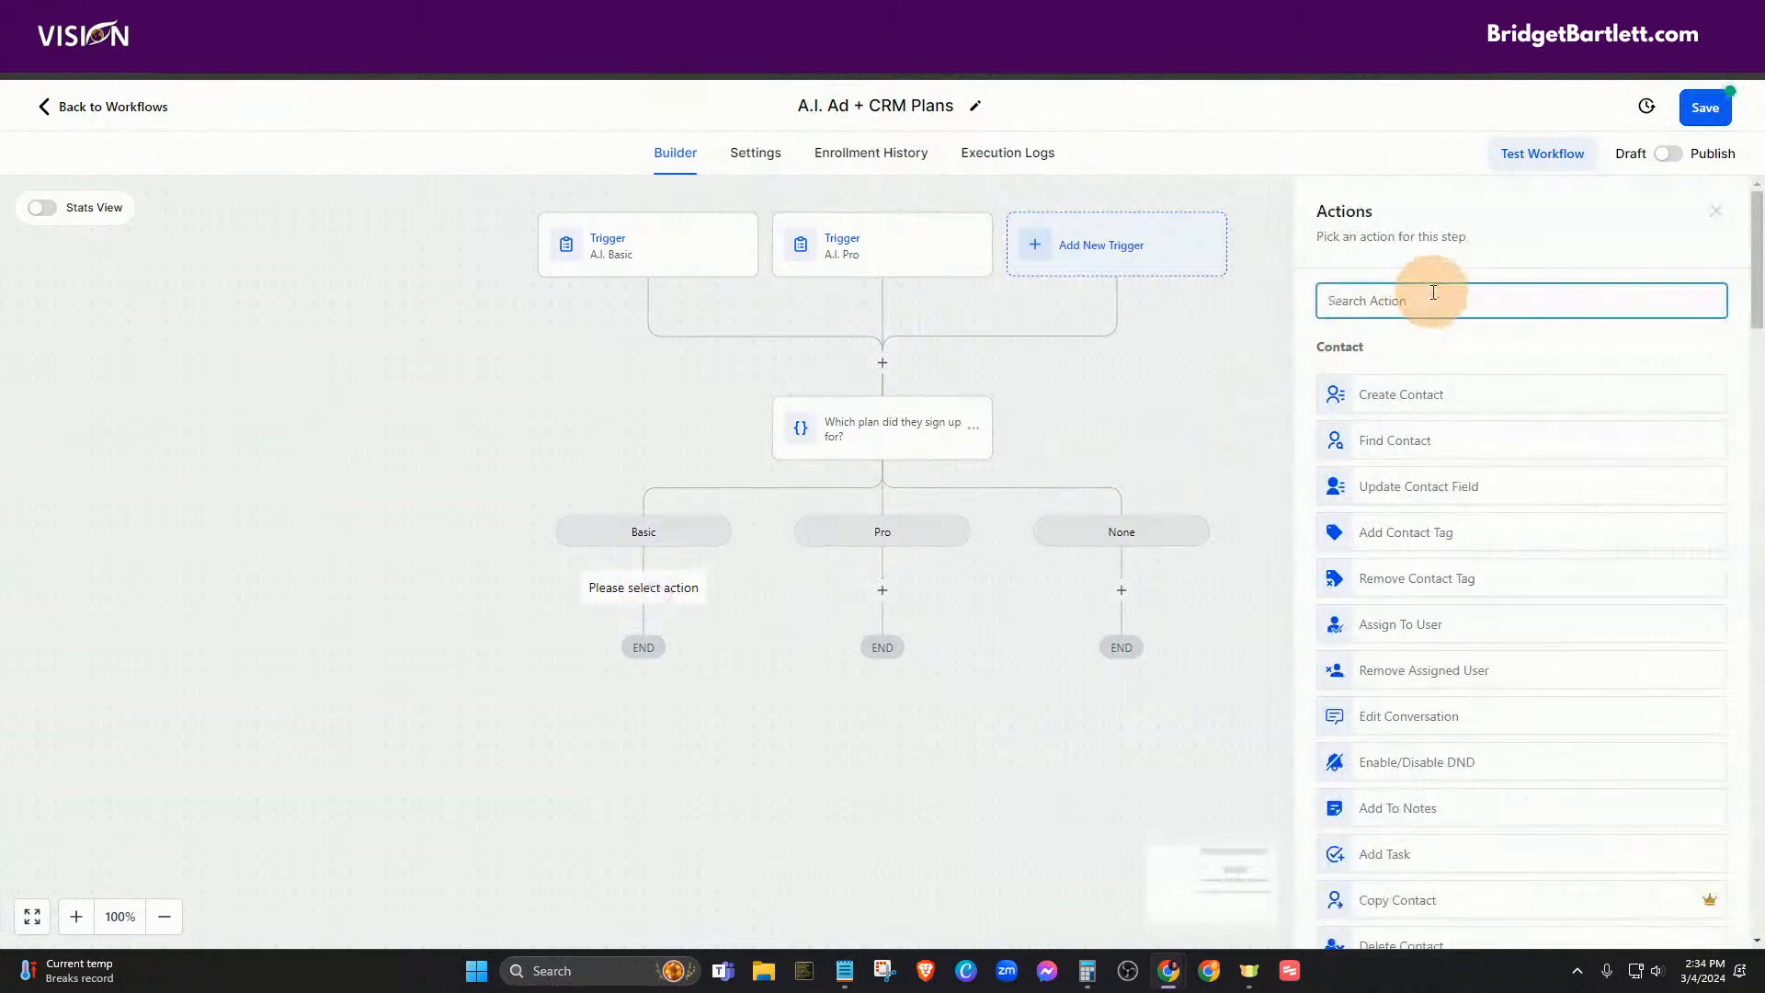
{"action": "type", "text": "tag"}
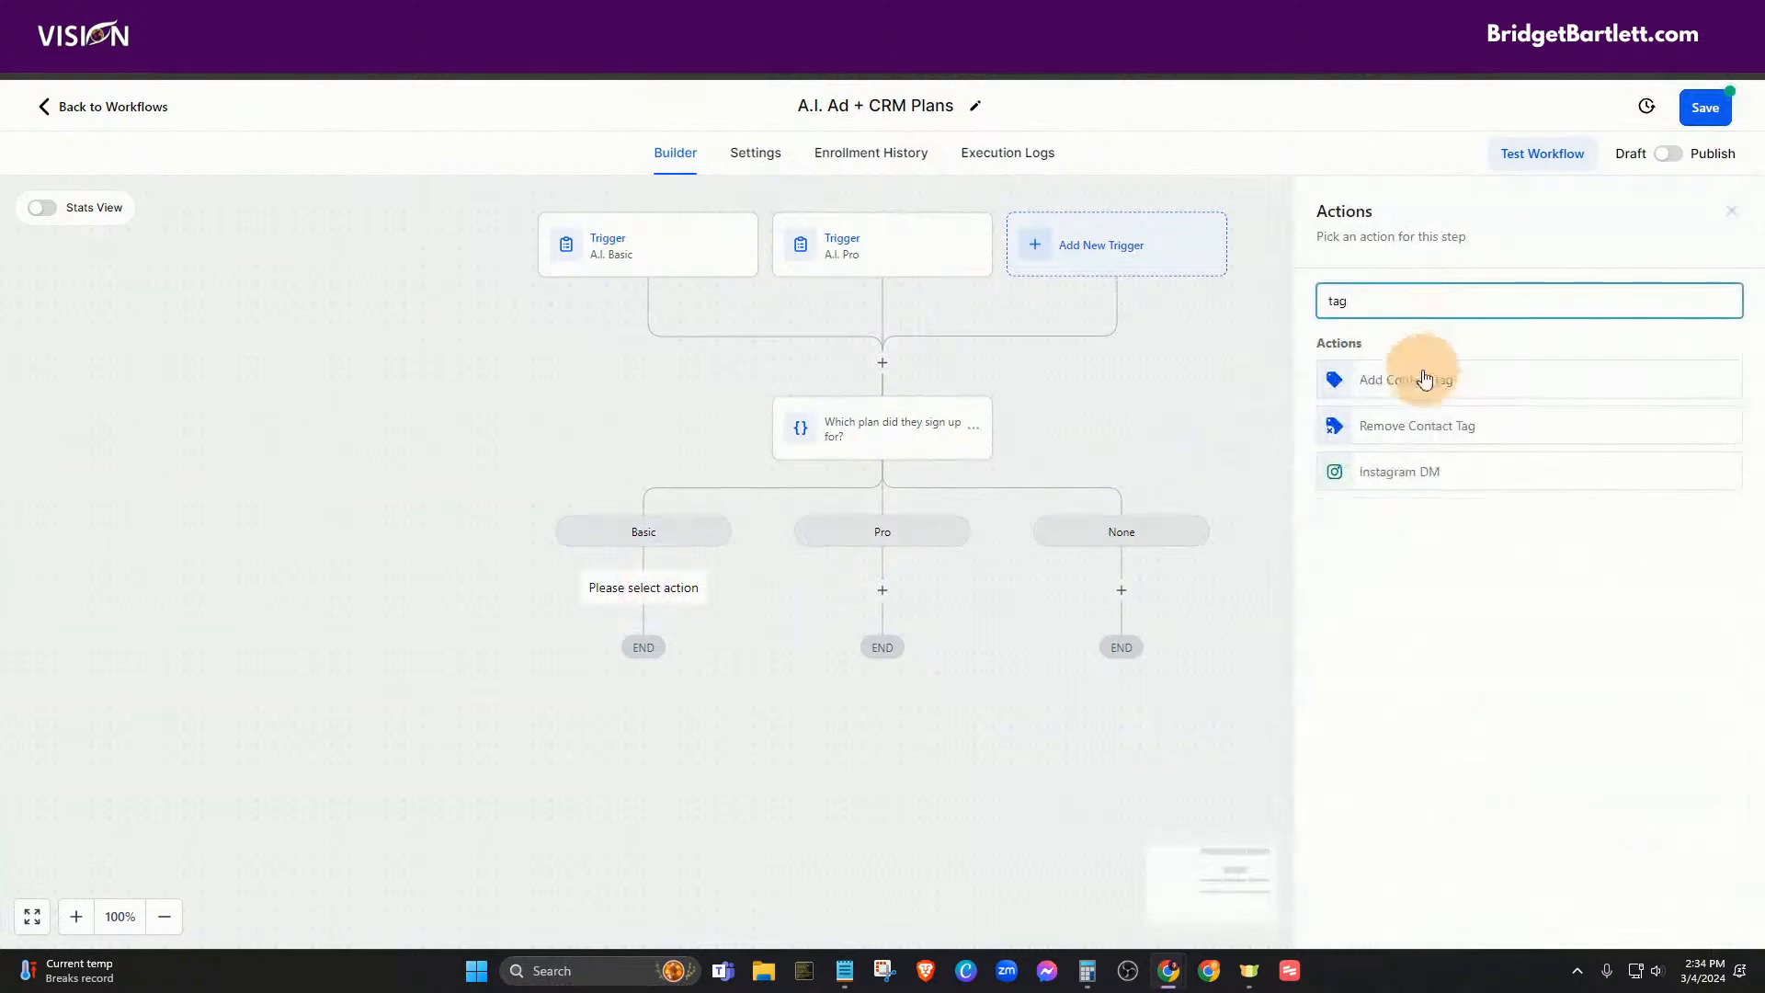
{"action": "left_click", "coordinate": [1423, 375]}
{"action": "left_click", "coordinate": [1358, 414]}
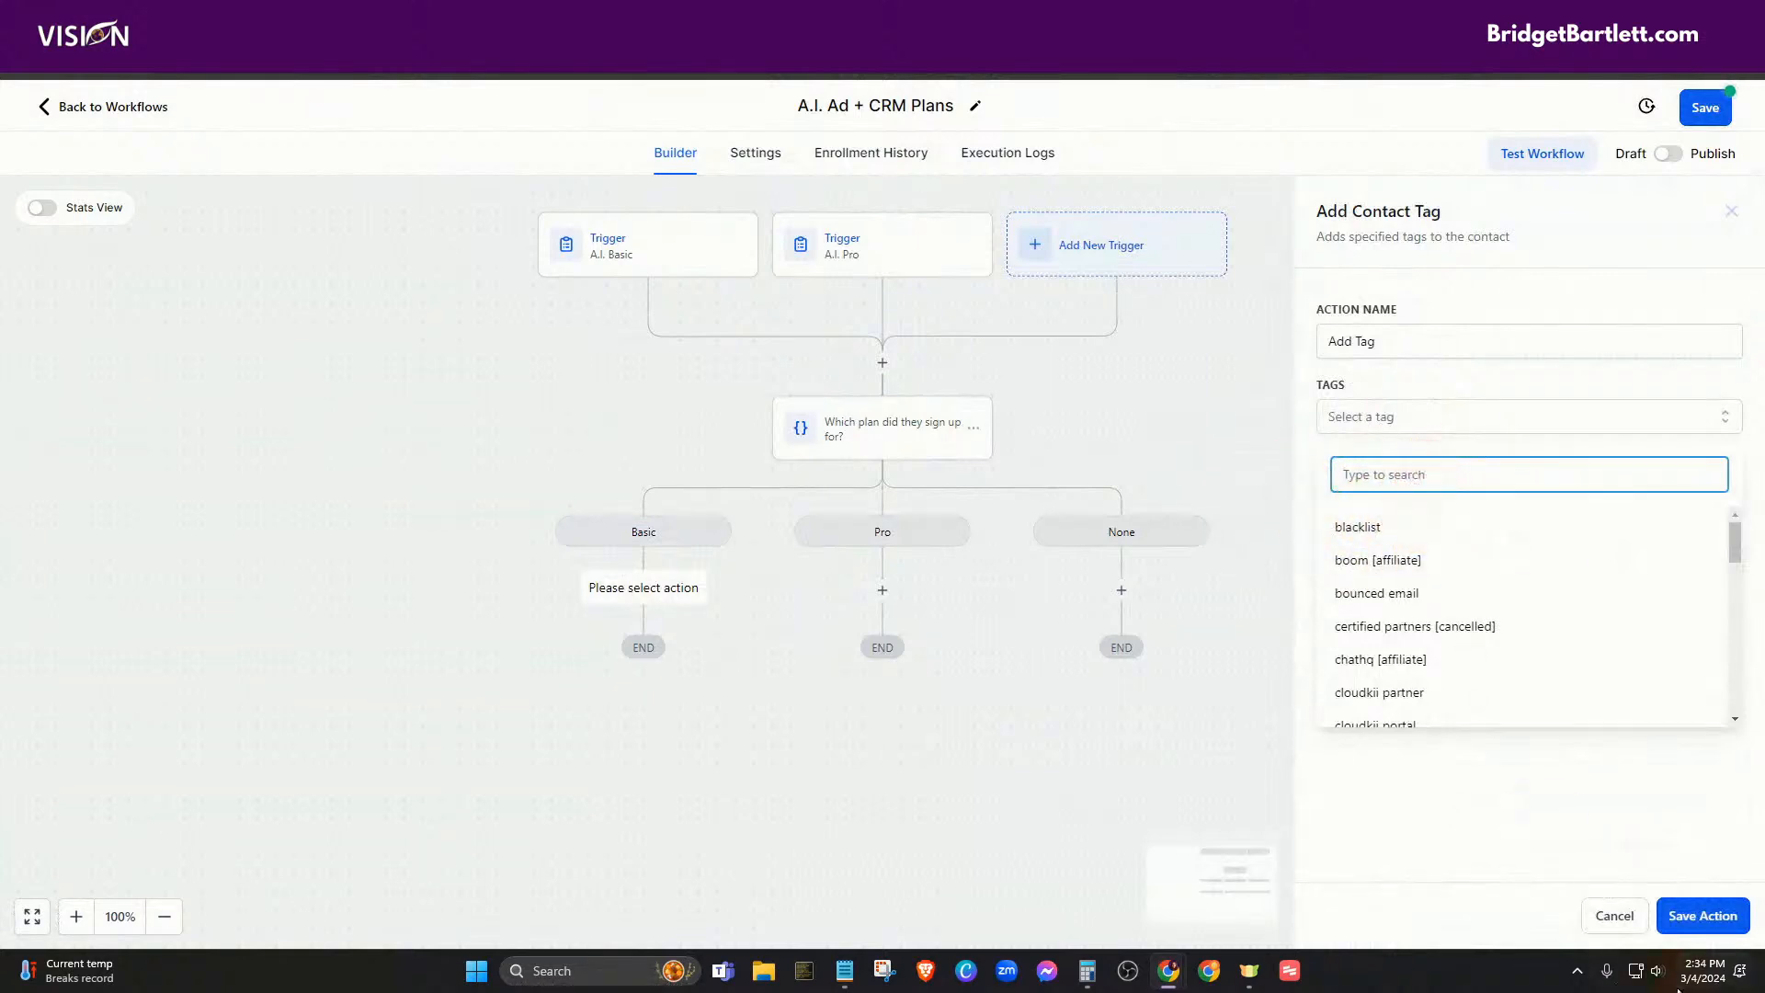
{"action": "left_click", "coordinate": [1615, 917]}
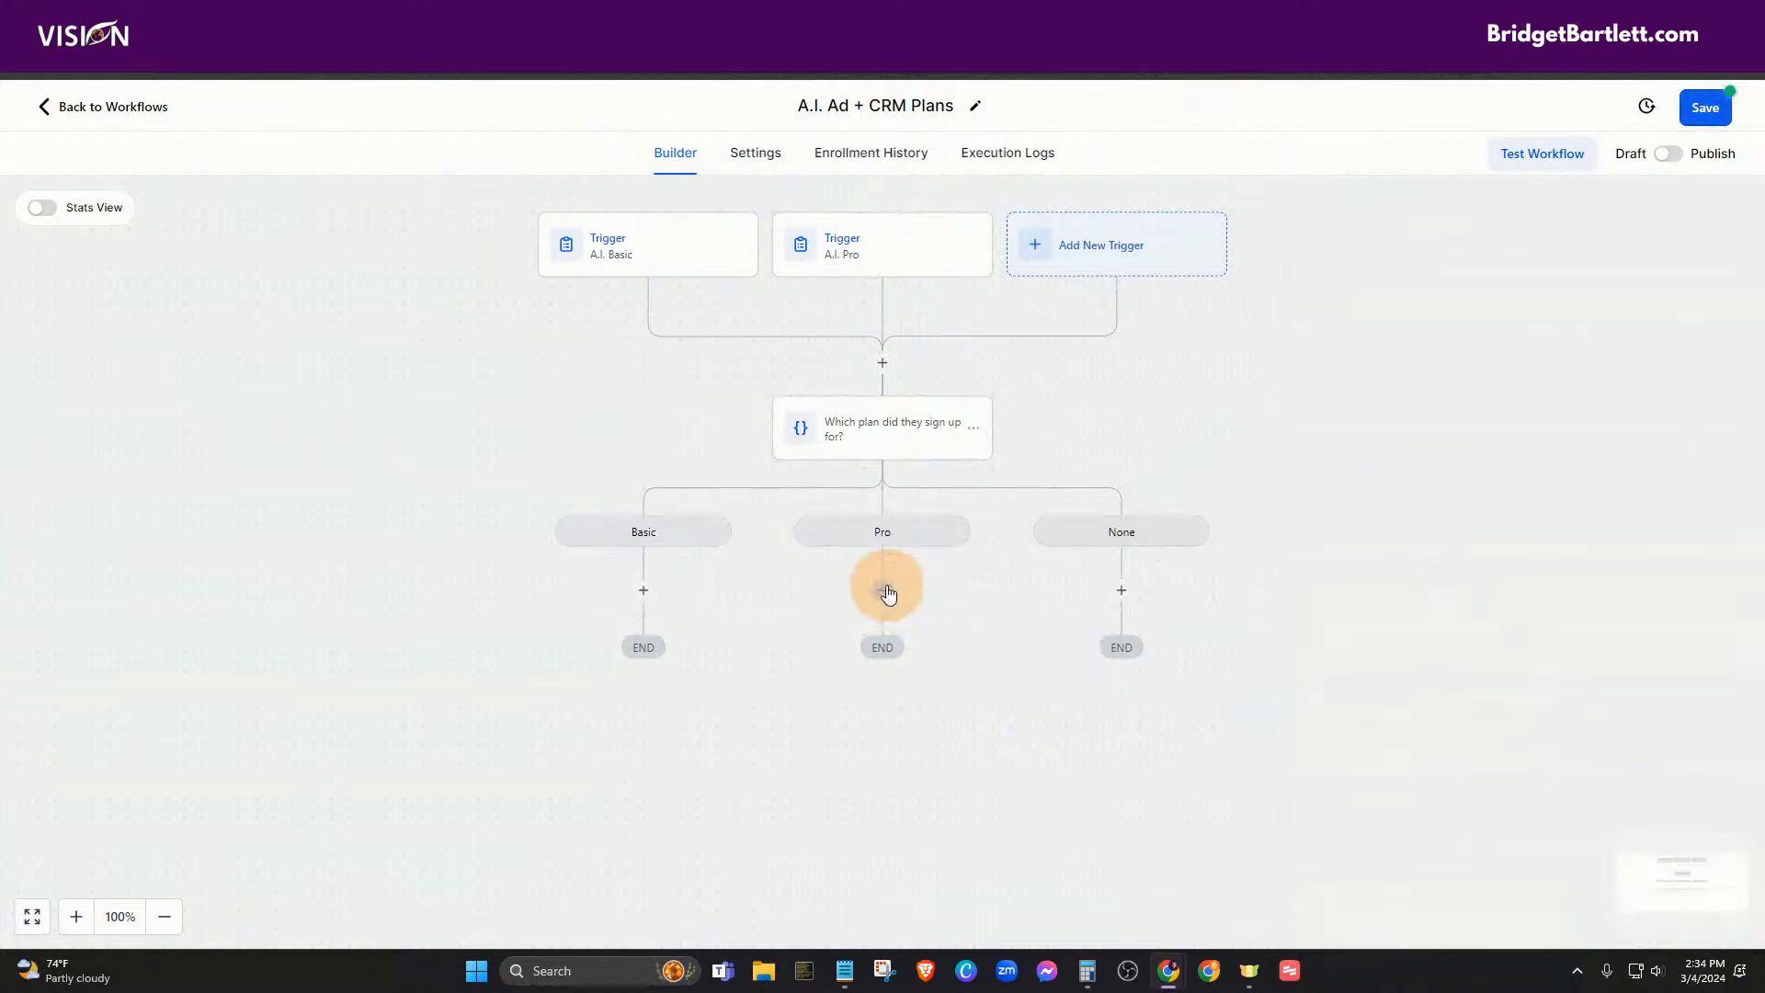
{"action": "left_click", "coordinate": [644, 593]}
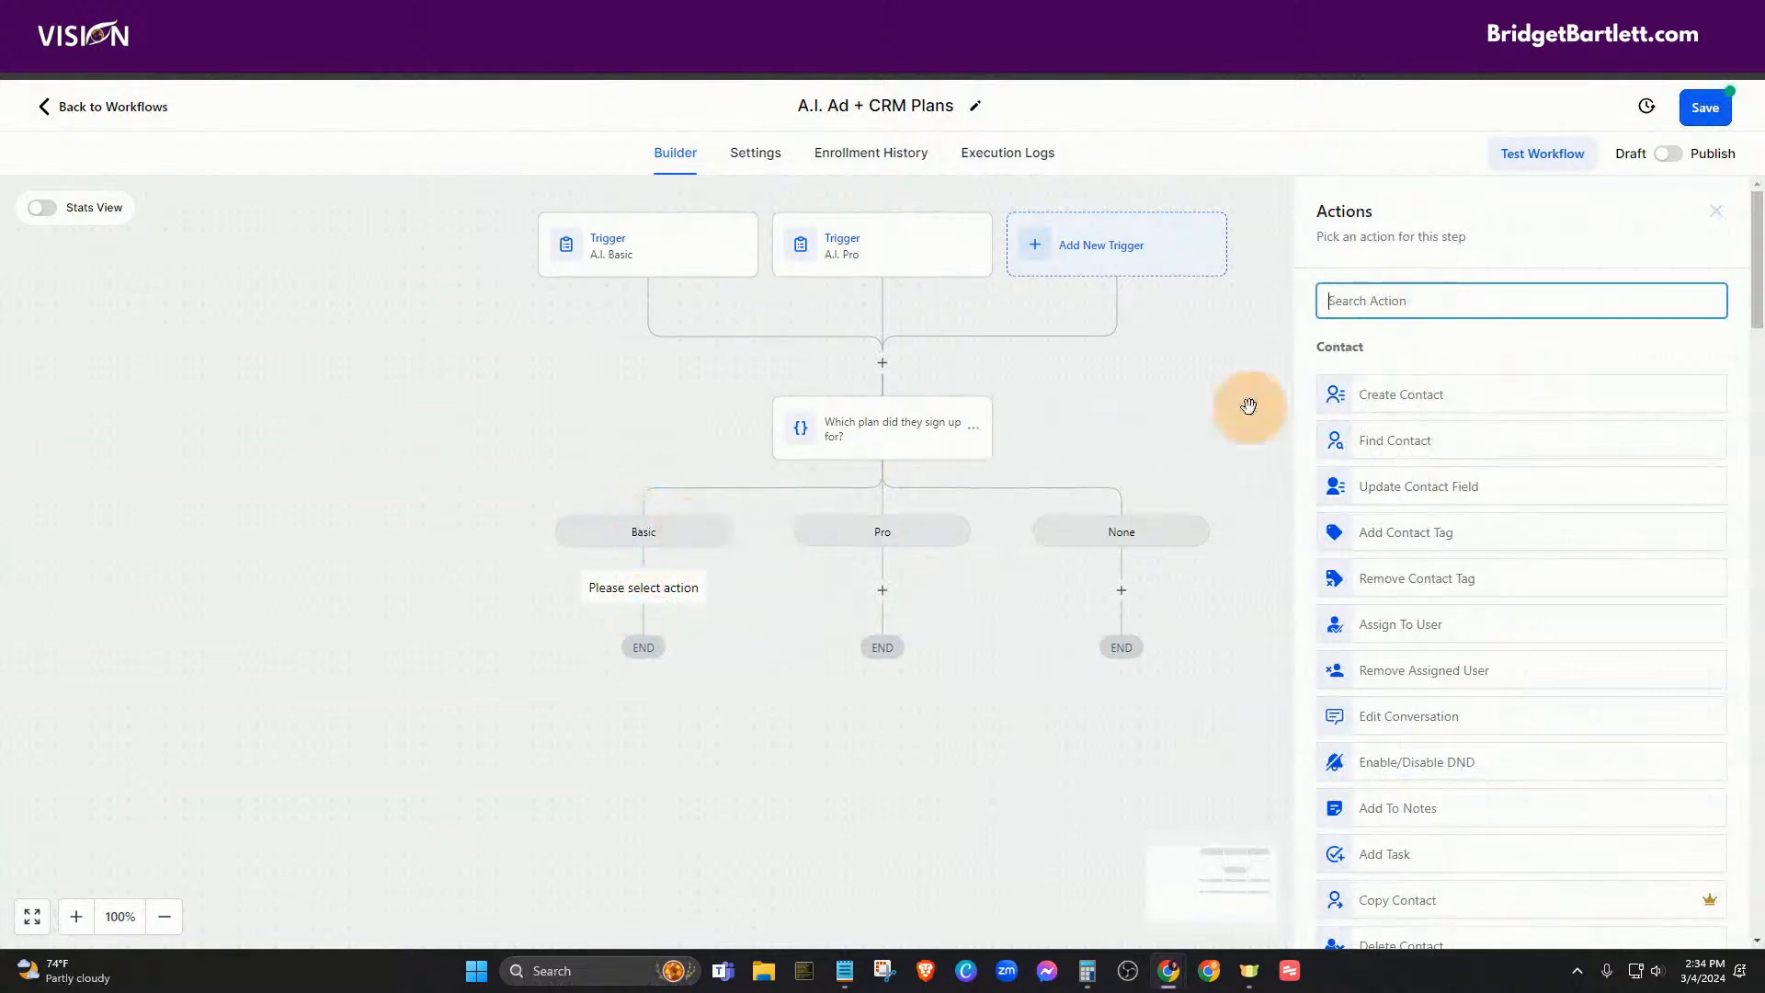
- Add a Create Or Update Opportunity action with the pipeline and Buyers stage
{"action": "type", "text": "opp"}
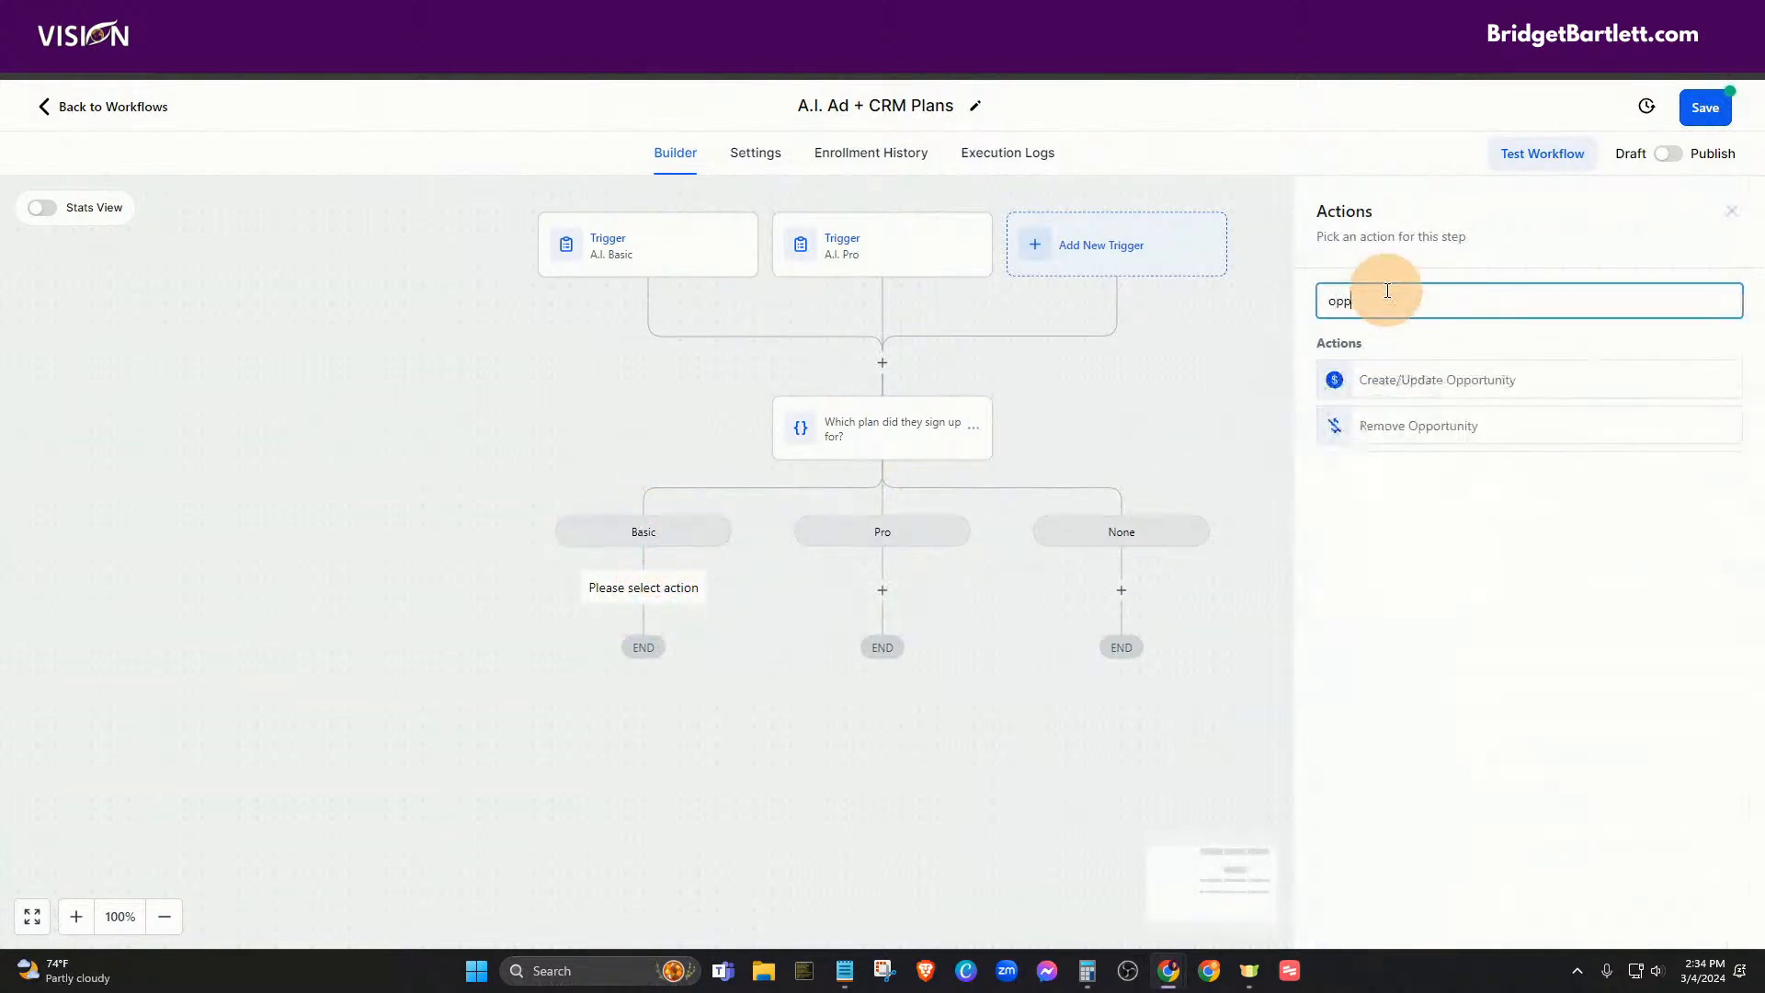
{"action": "left_click", "coordinate": [1410, 381]}
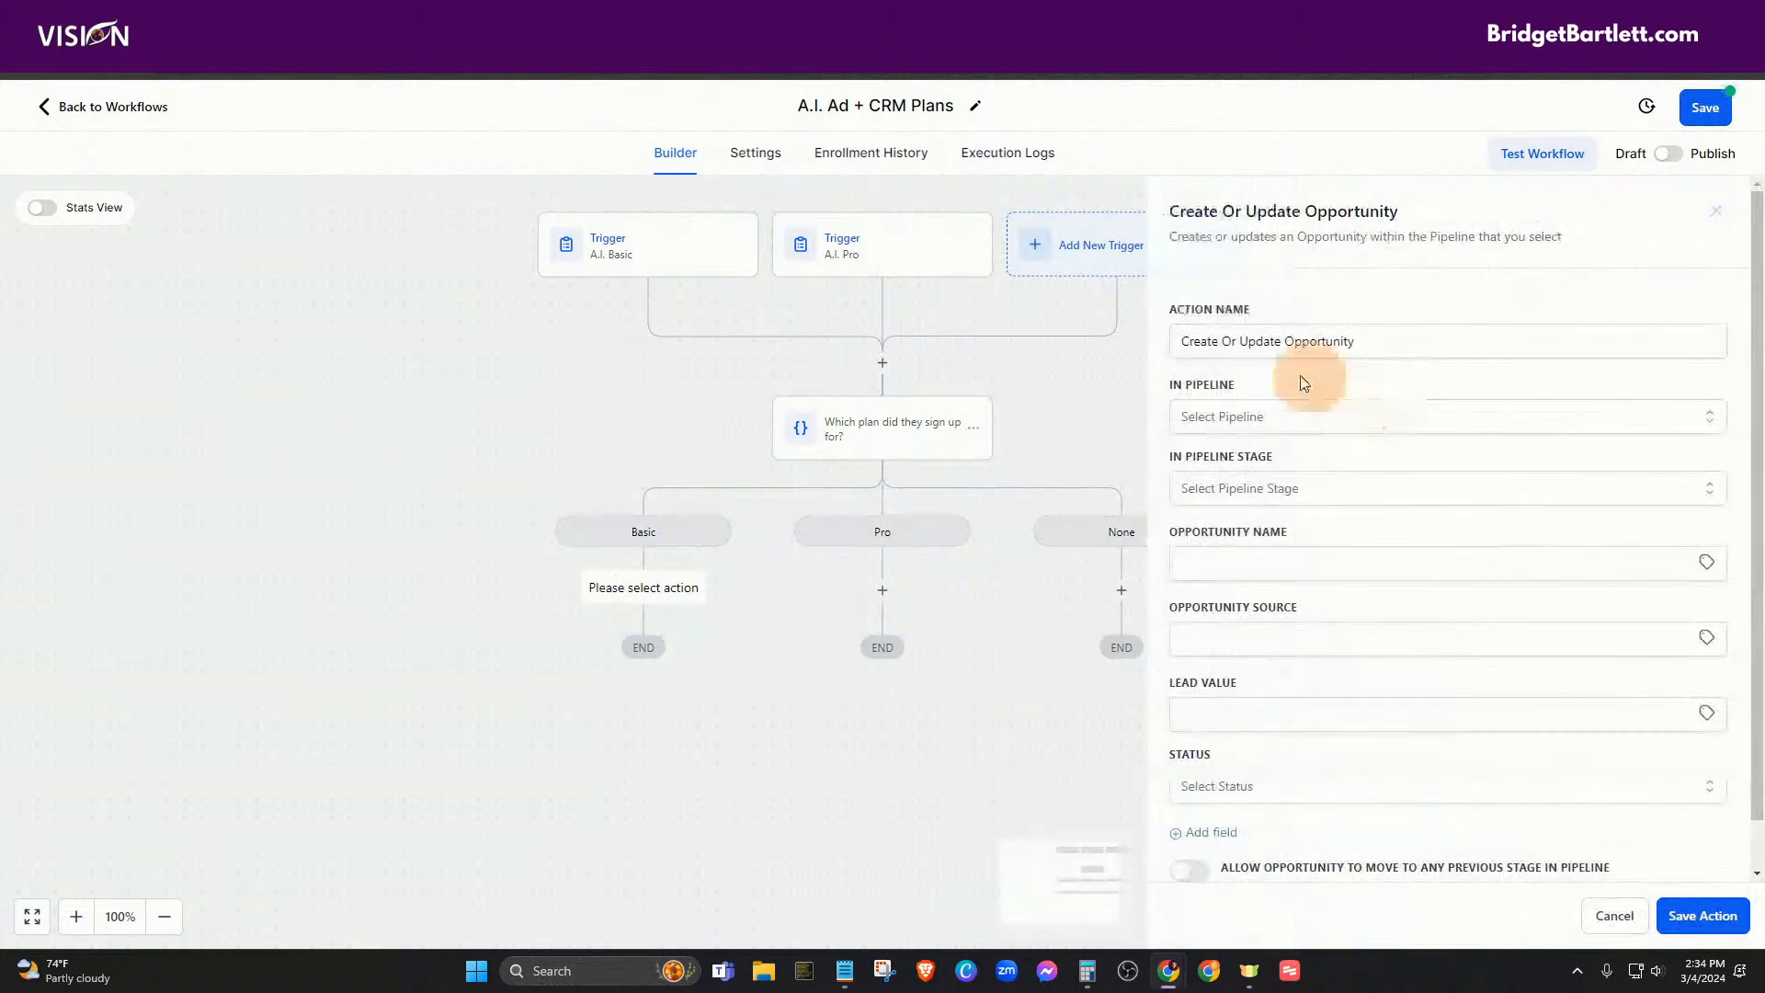
{"action": "left_click", "coordinate": [1213, 416]}
{"action": "scroll", "coordinate": [1286, 634], "scroll_direction": "down", "scroll_amount": 2}
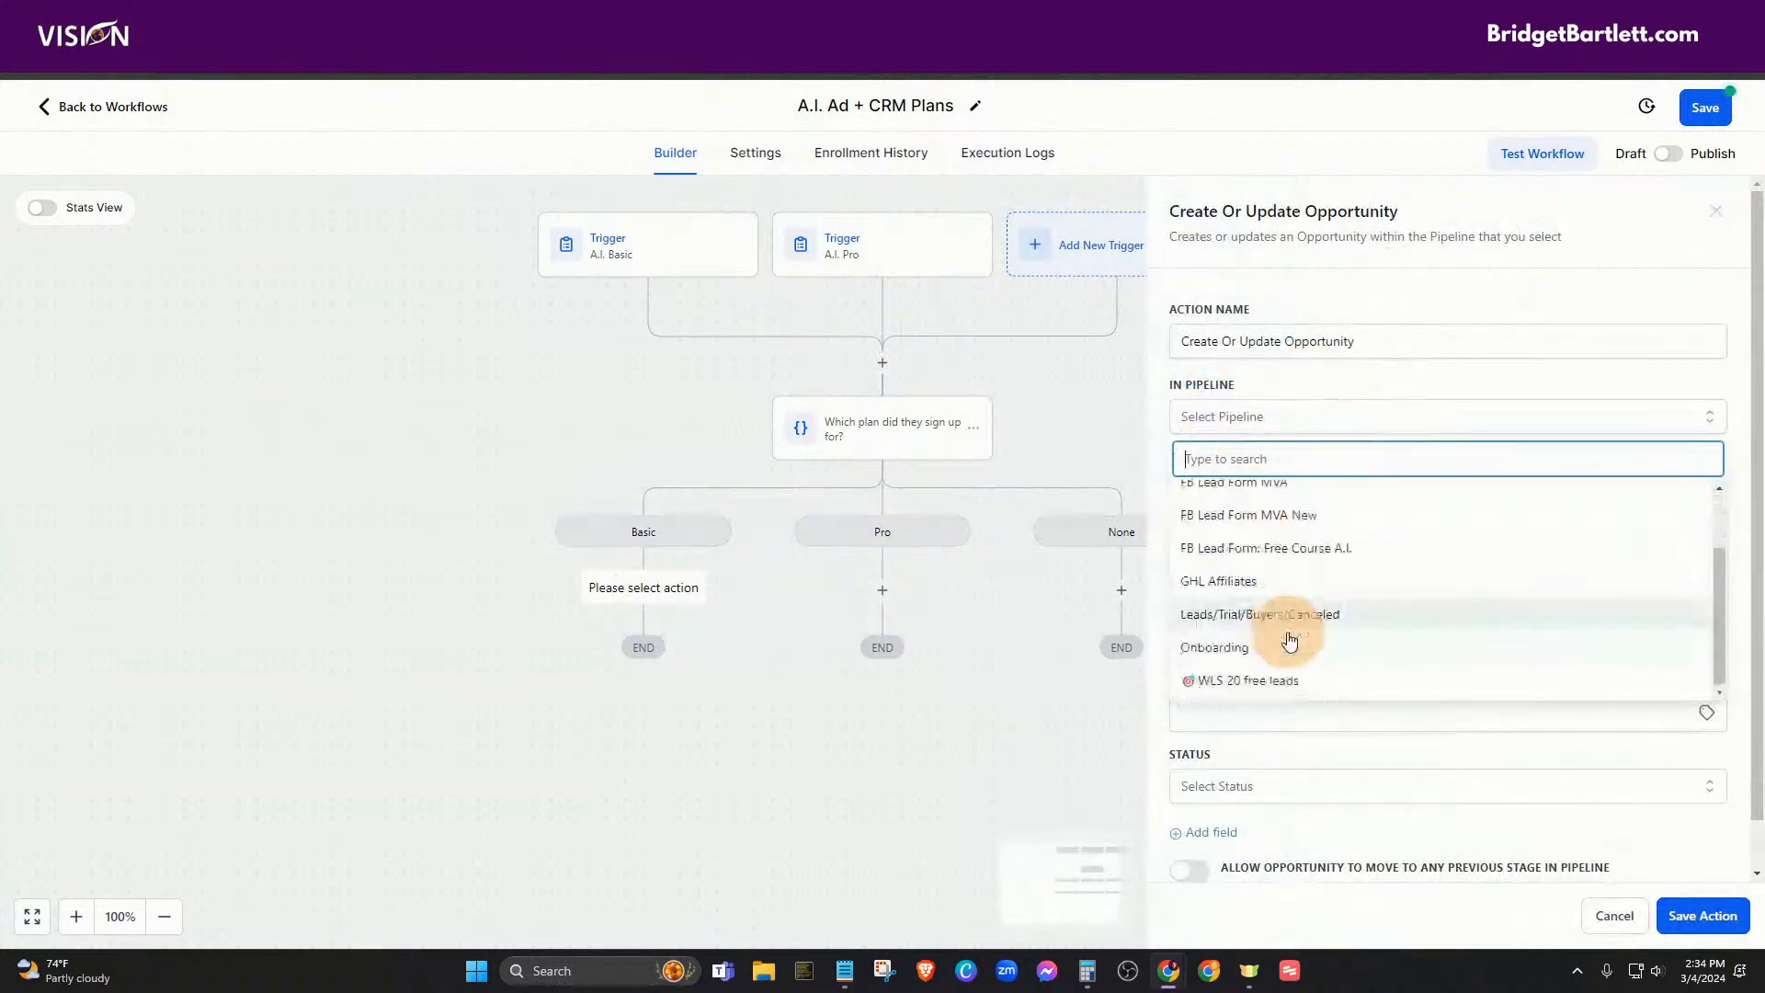
{"action": "left_click", "coordinate": [1272, 615]}
{"action": "left_click", "coordinate": [1223, 488]}
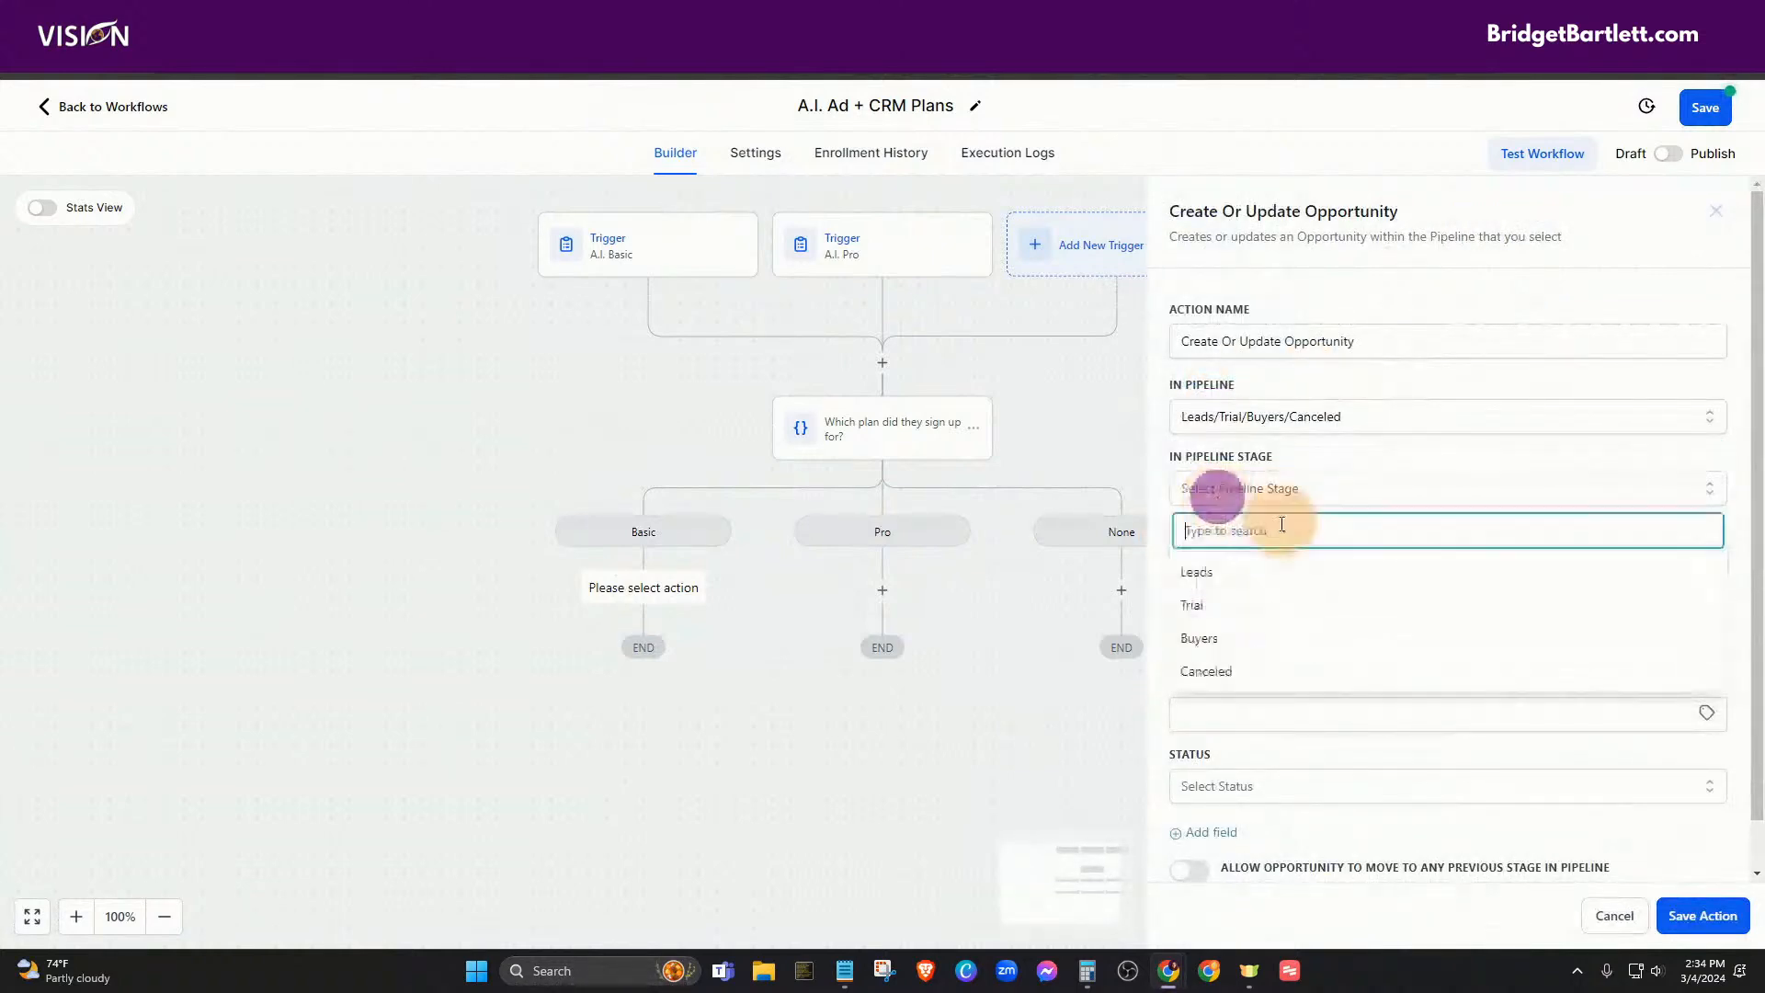
{"action": "left_click", "coordinate": [1201, 633]}
- Fill the opportunity name with {{contact.name}} and source with {{contact.source}}
{"action": "left_click", "coordinate": [1213, 567]}
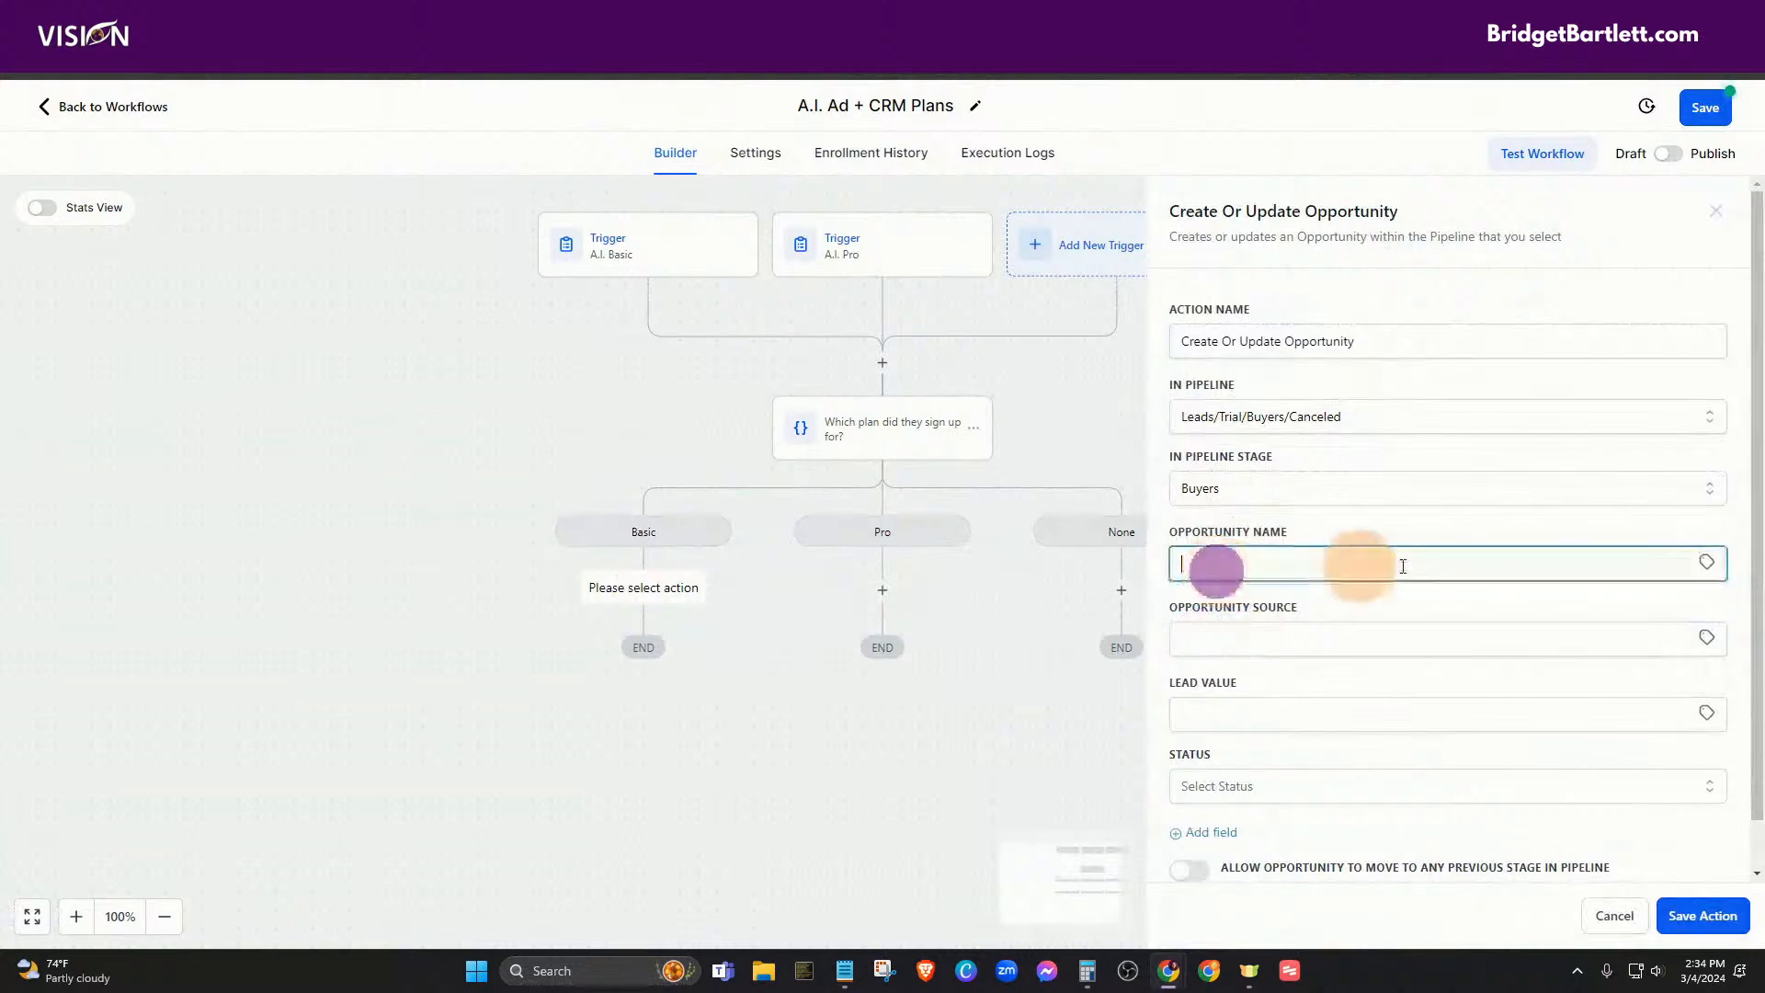
{"action": "left_click", "coordinate": [1705, 562]}
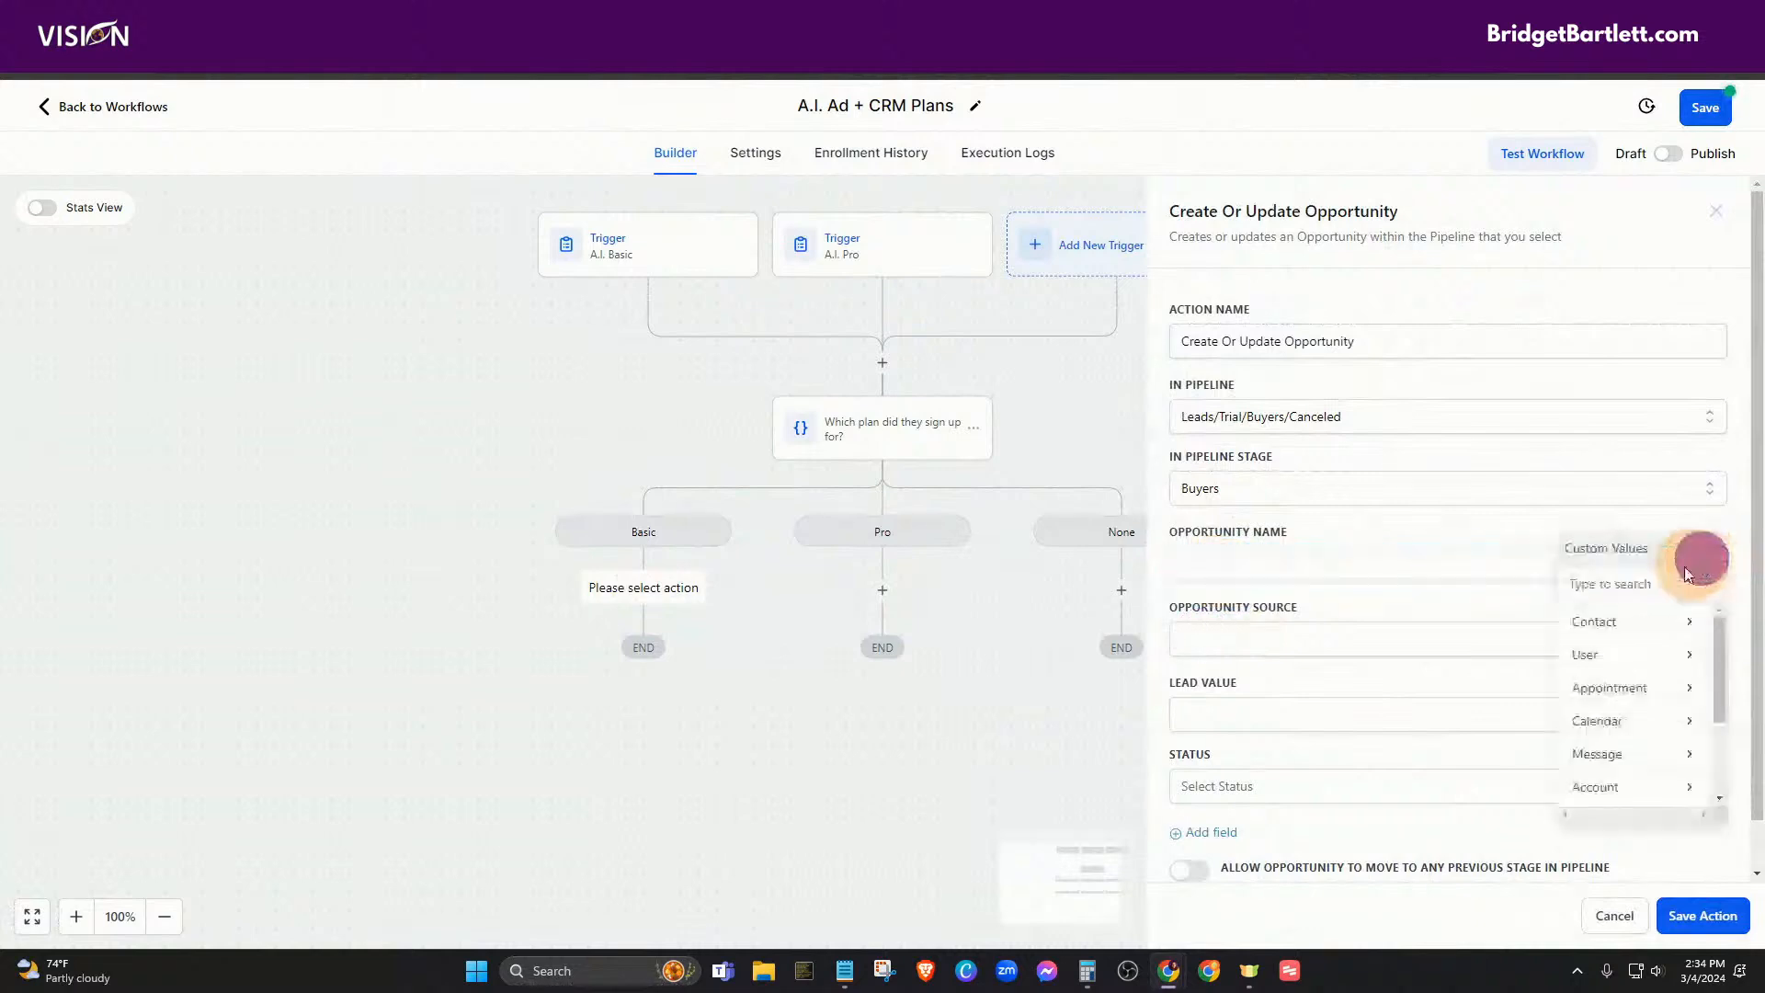
{"action": "left_click", "coordinate": [1607, 621]}
{"action": "left_click", "coordinate": [1608, 614]}
{"action": "left_click", "coordinate": [1319, 632]}
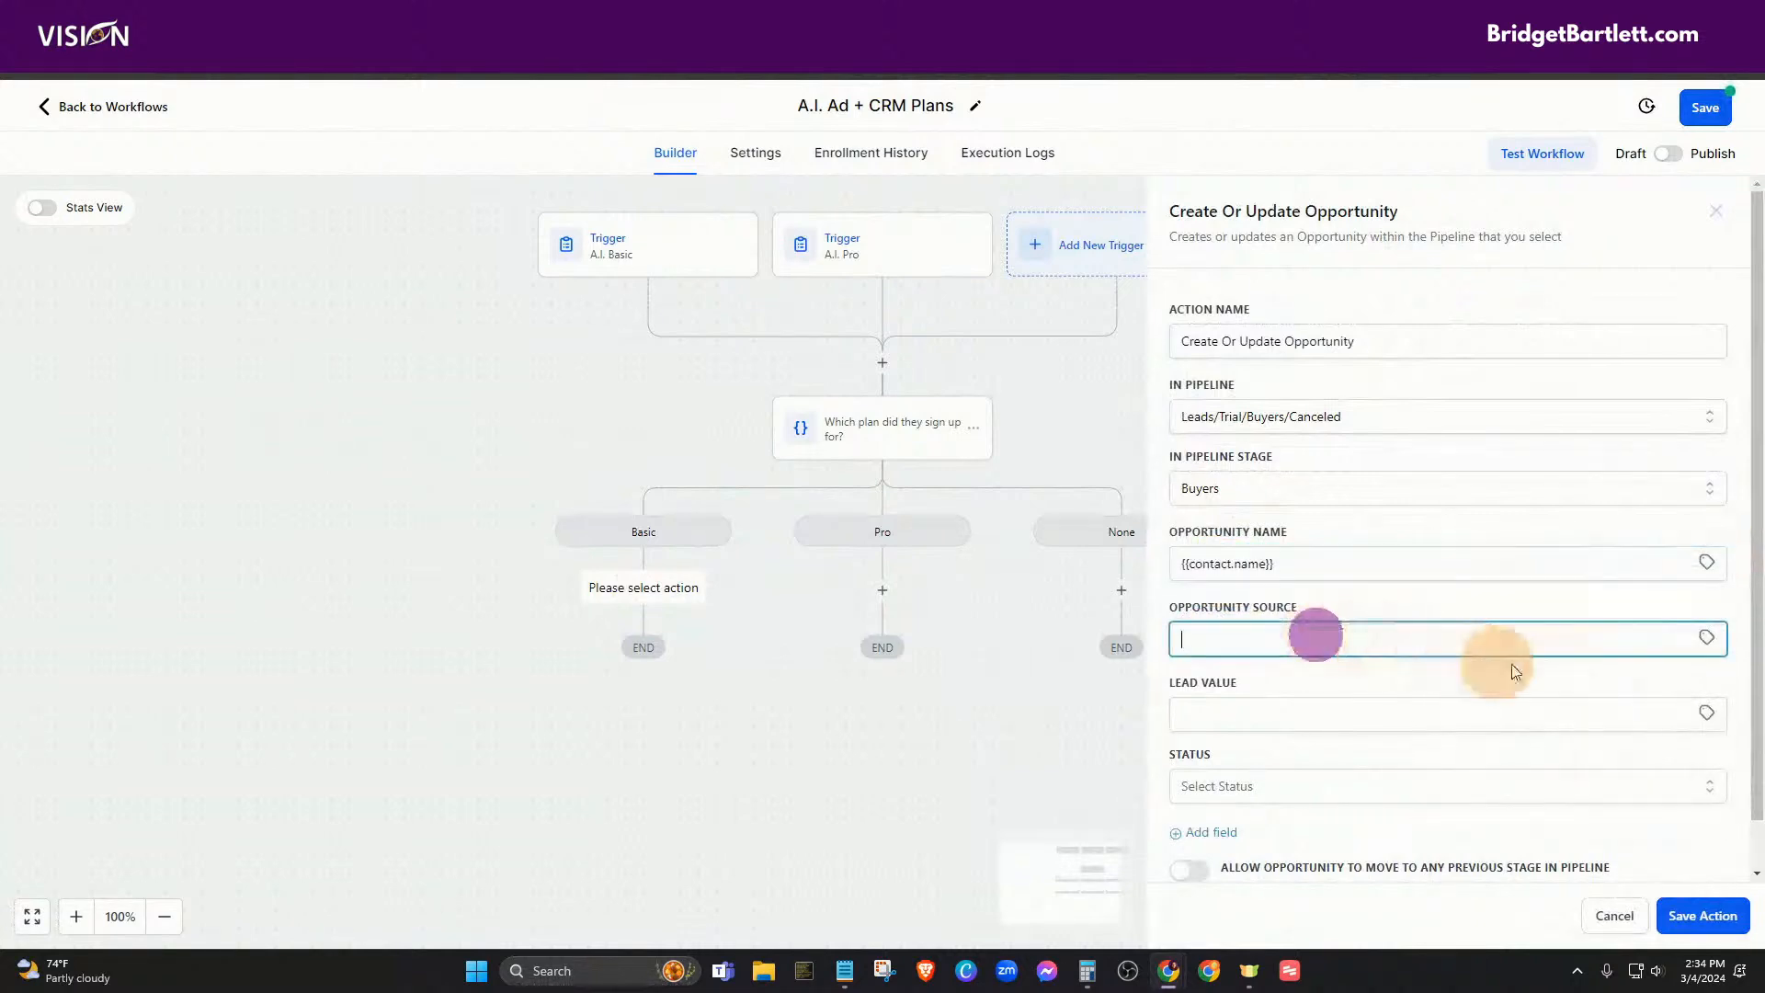
{"action": "left_click", "coordinate": [1706, 637]}
{"action": "left_click", "coordinate": [1648, 693]}
{"action": "scroll", "coordinate": [1701, 698], "scroll_direction": "down", "scroll_amount": 4}
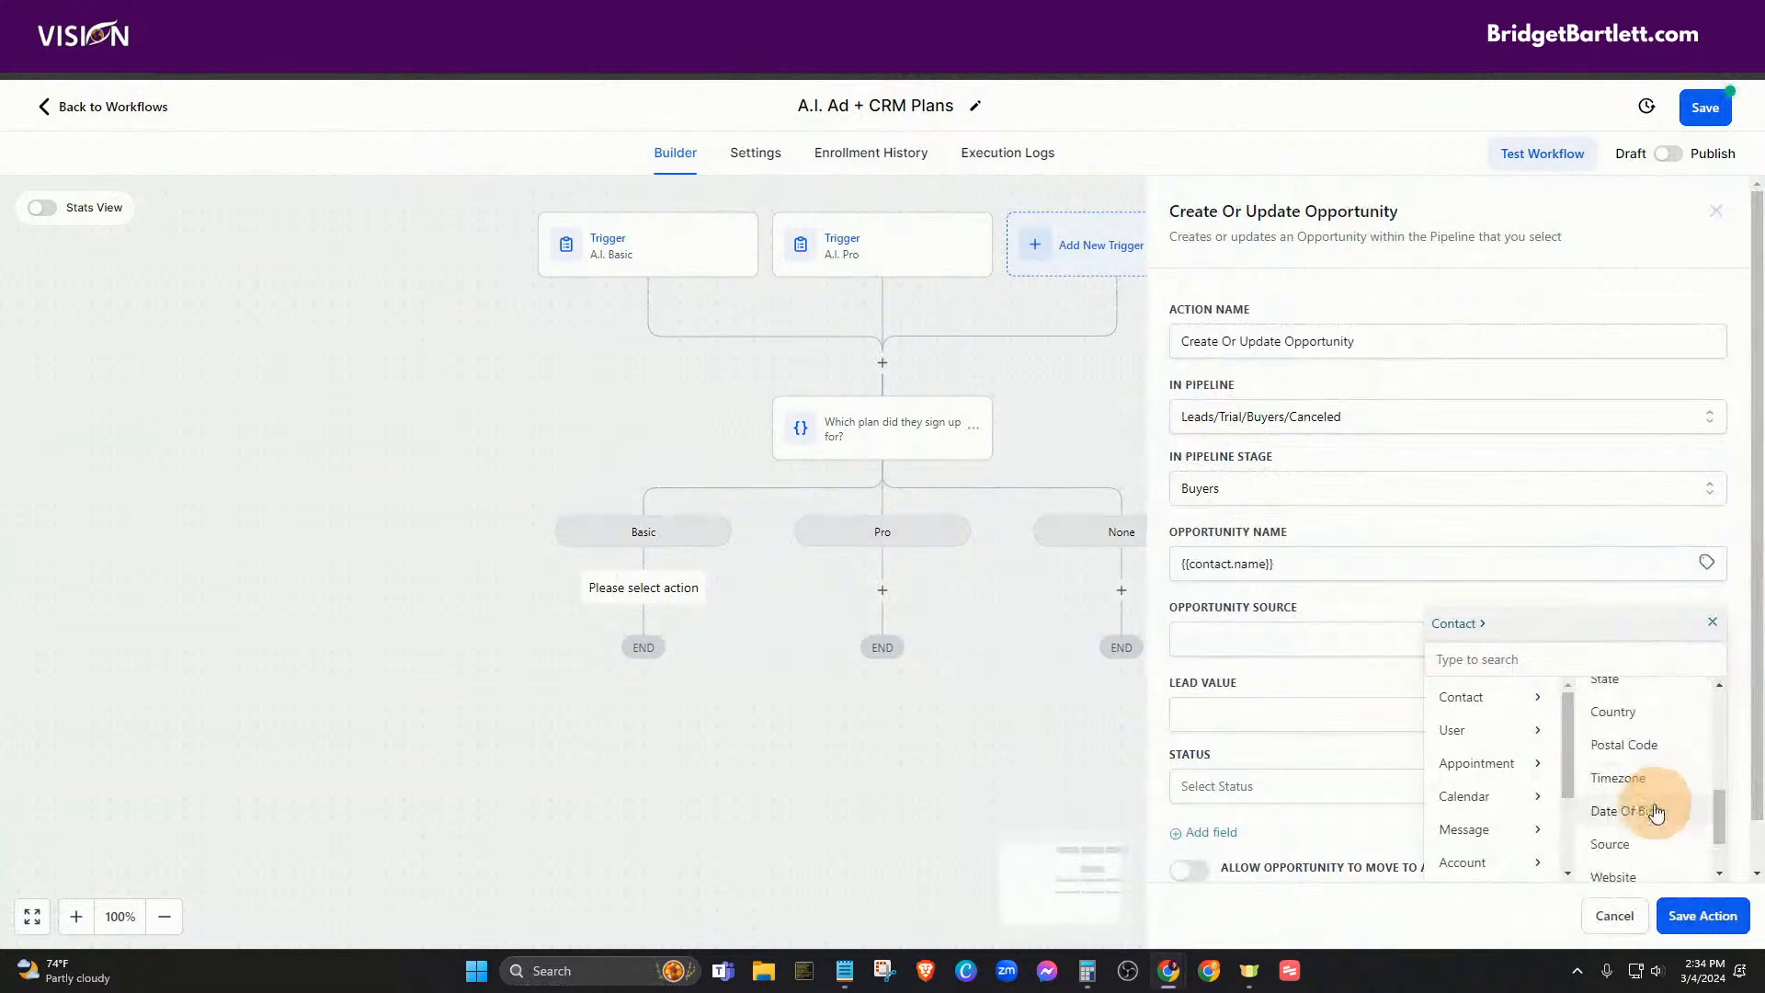
{"action": "left_click", "coordinate": [1611, 843]}
- Set the opportunity status to won and save the action
{"action": "left_click", "coordinate": [1266, 716]}
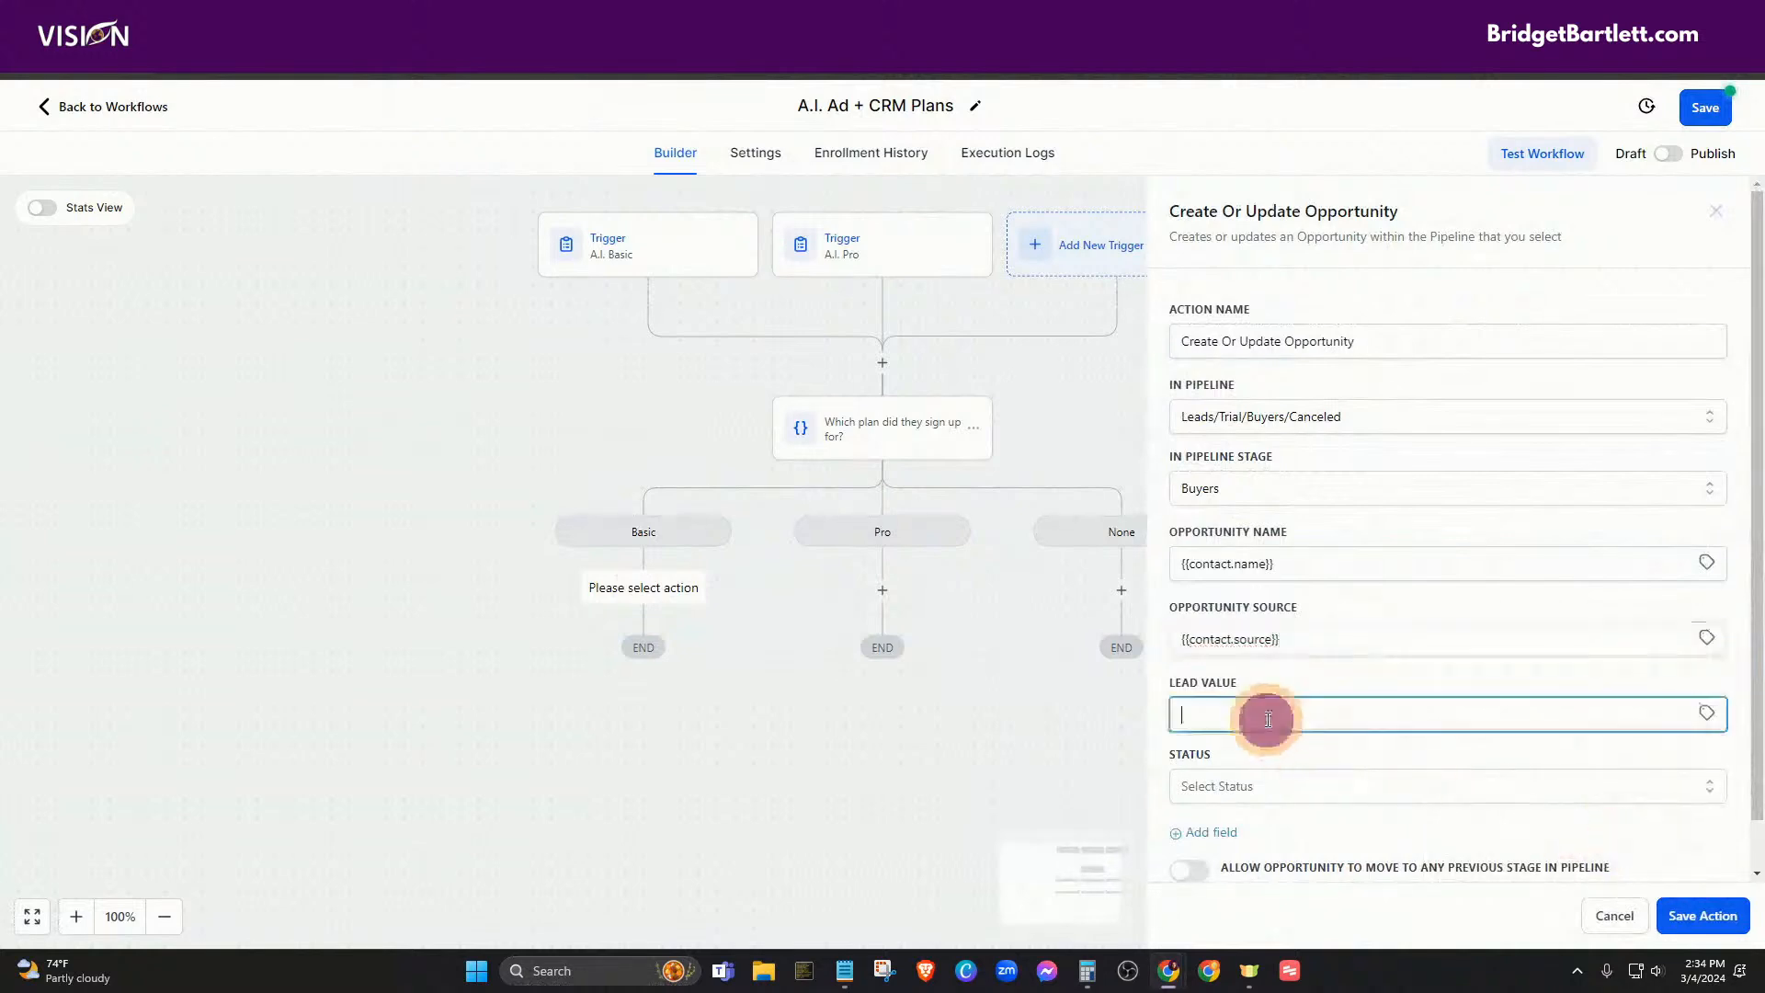
{"action": "left_click", "coordinate": [1236, 788]}
{"action": "left_click", "coordinate": [1210, 858]}
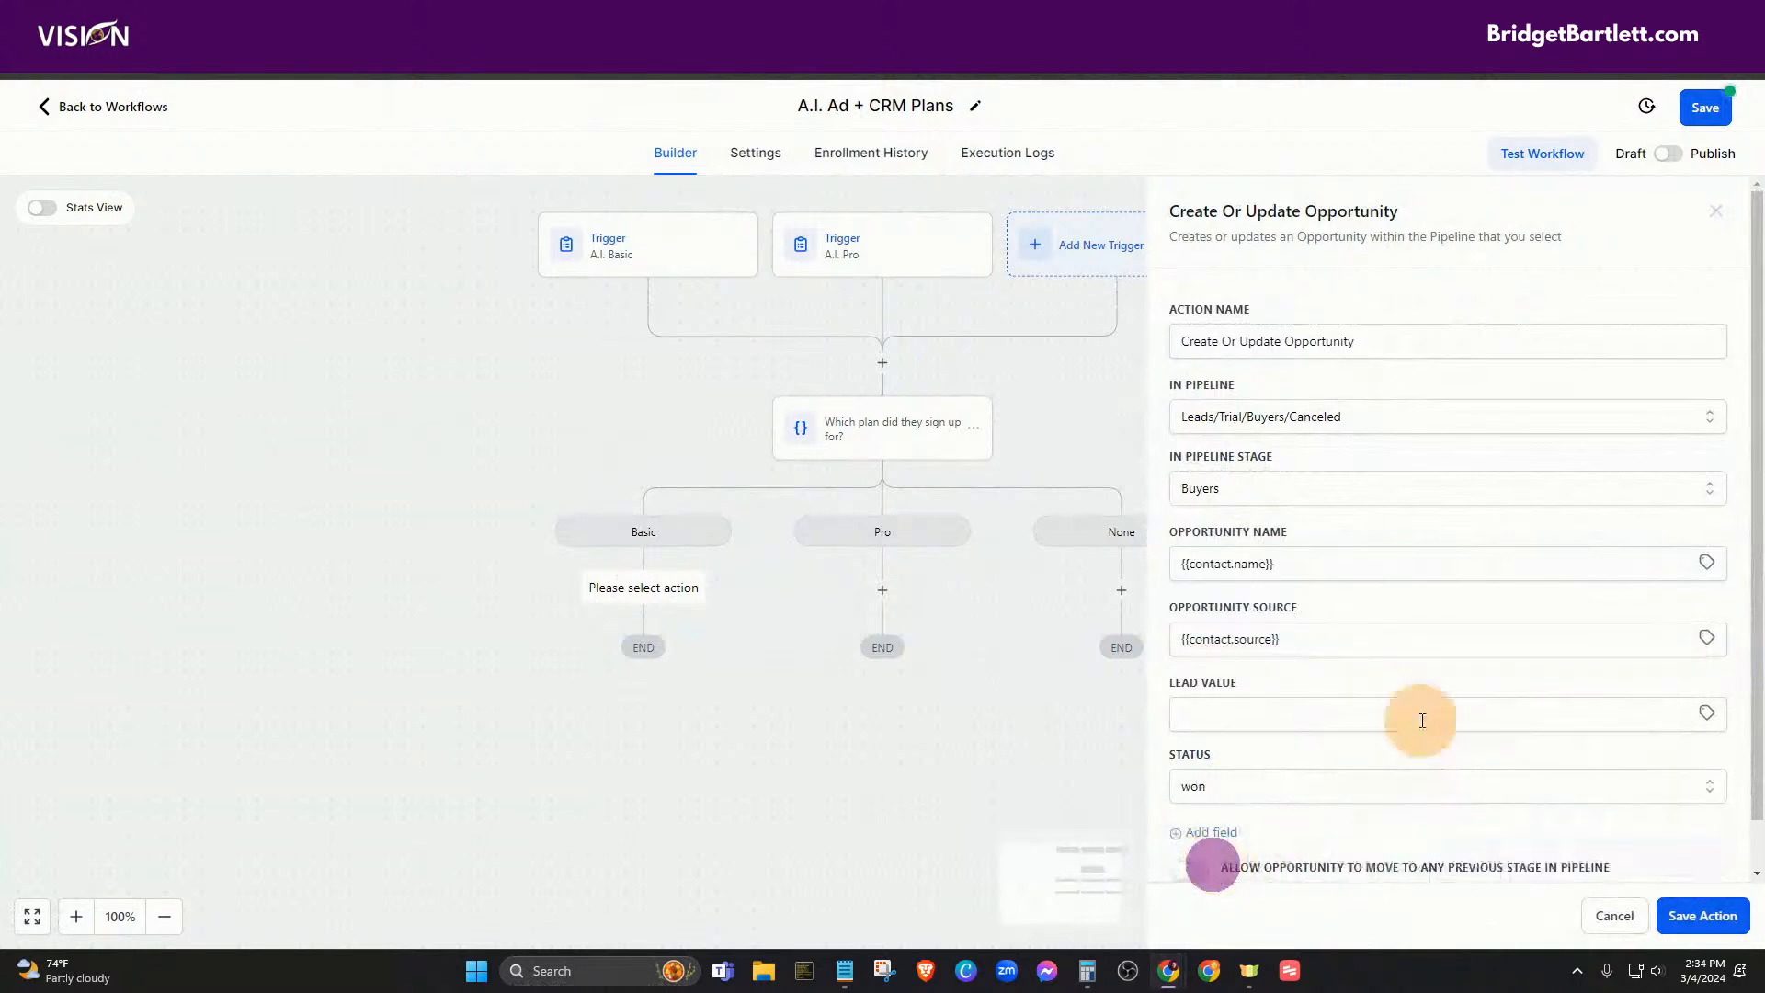
{"action": "scroll", "coordinate": [1362, 727], "scroll_direction": "down", "scroll_amount": 1}
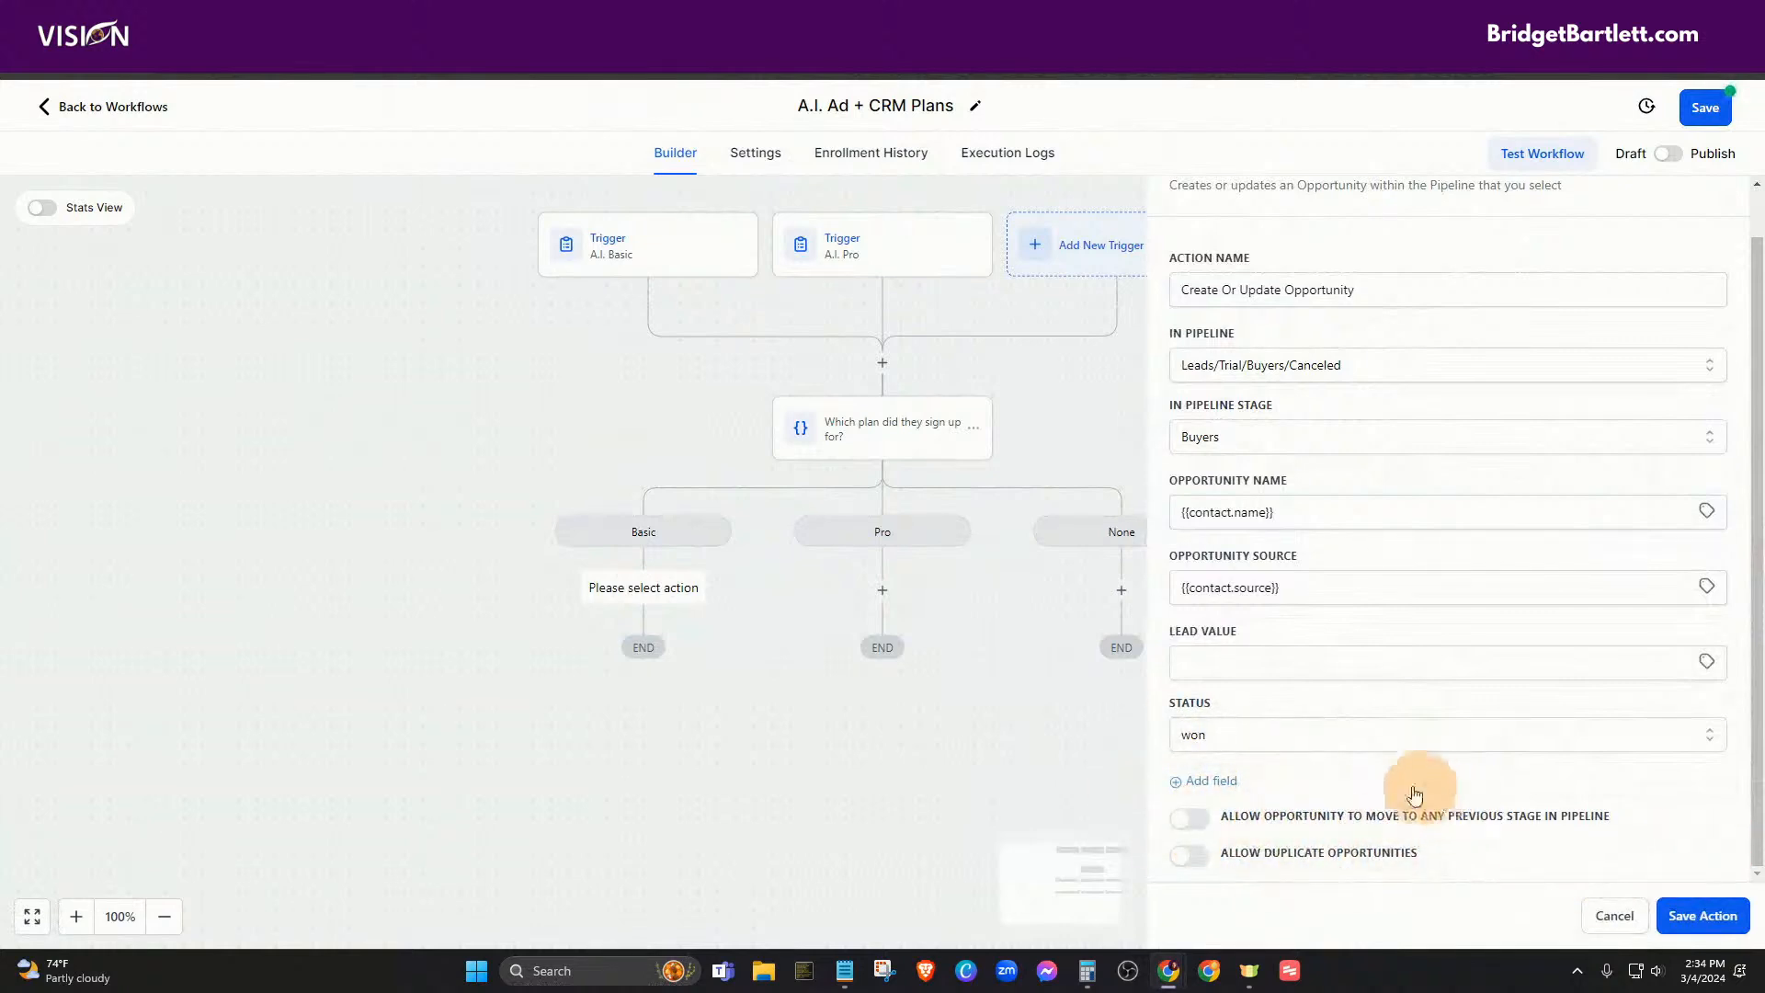
{"action": "left_click", "coordinate": [1697, 914]}
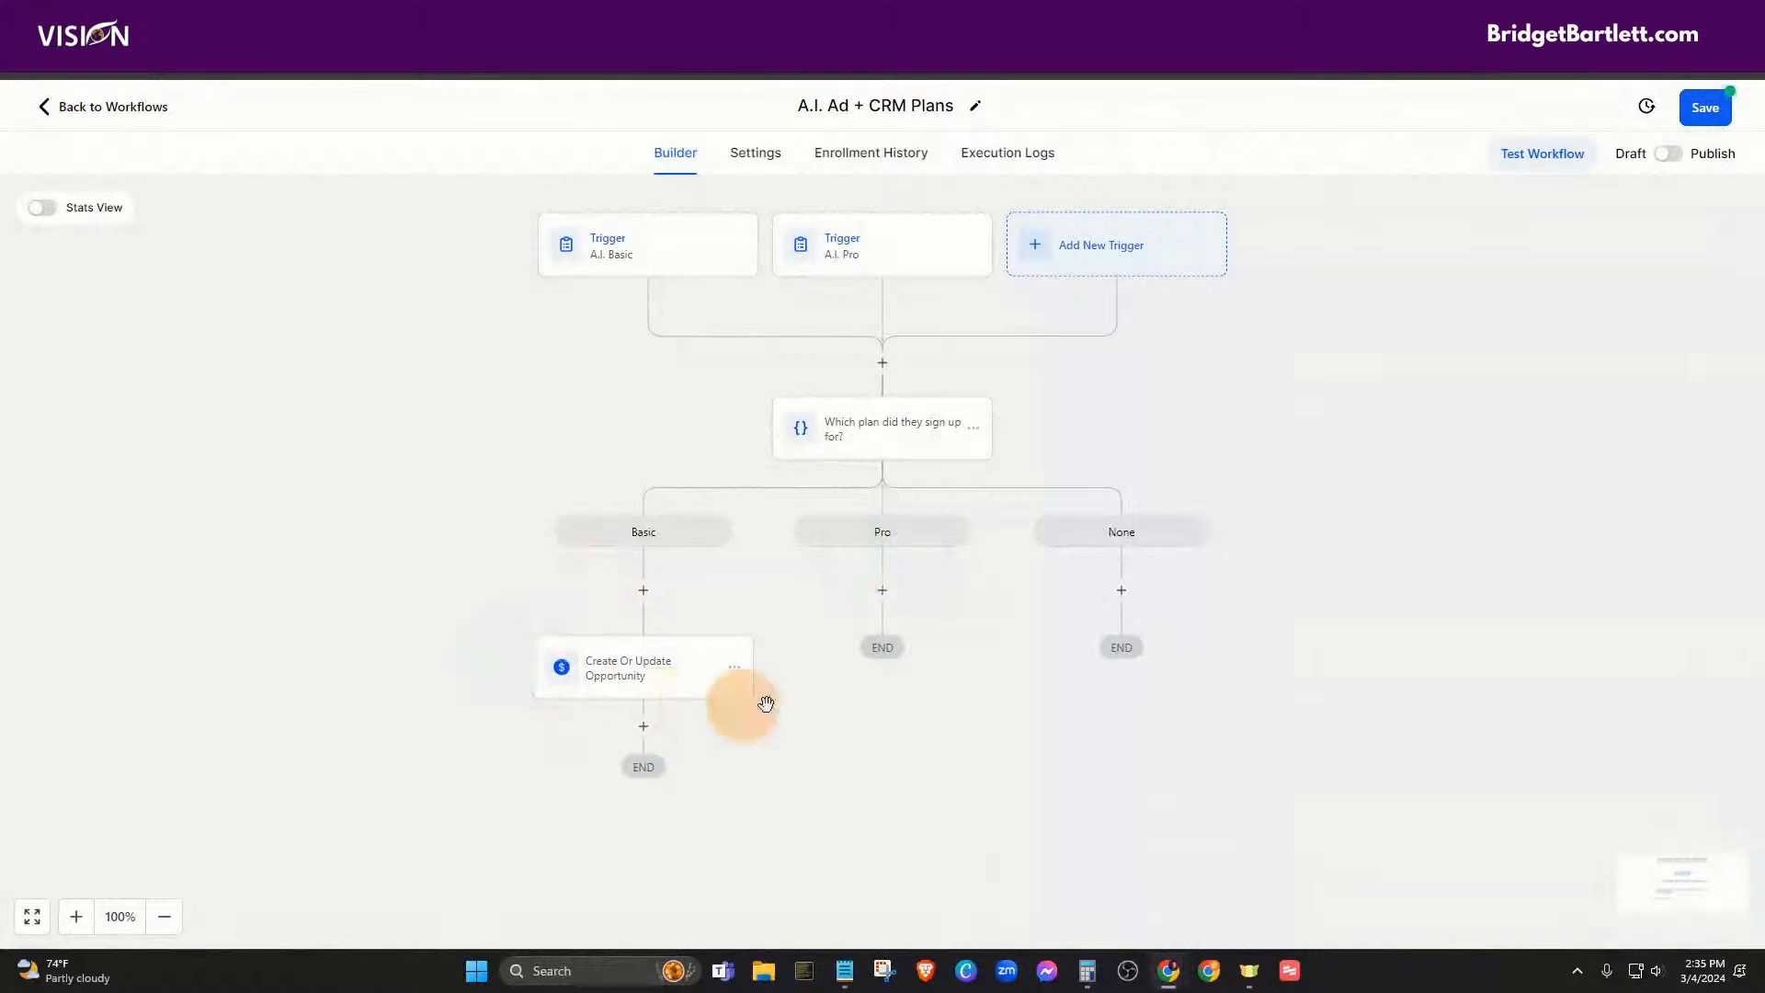
- Save the workflow, dismiss the Saved toast, and switch it from Draft to Publish
{"action": "left_click", "coordinate": [1705, 108]}
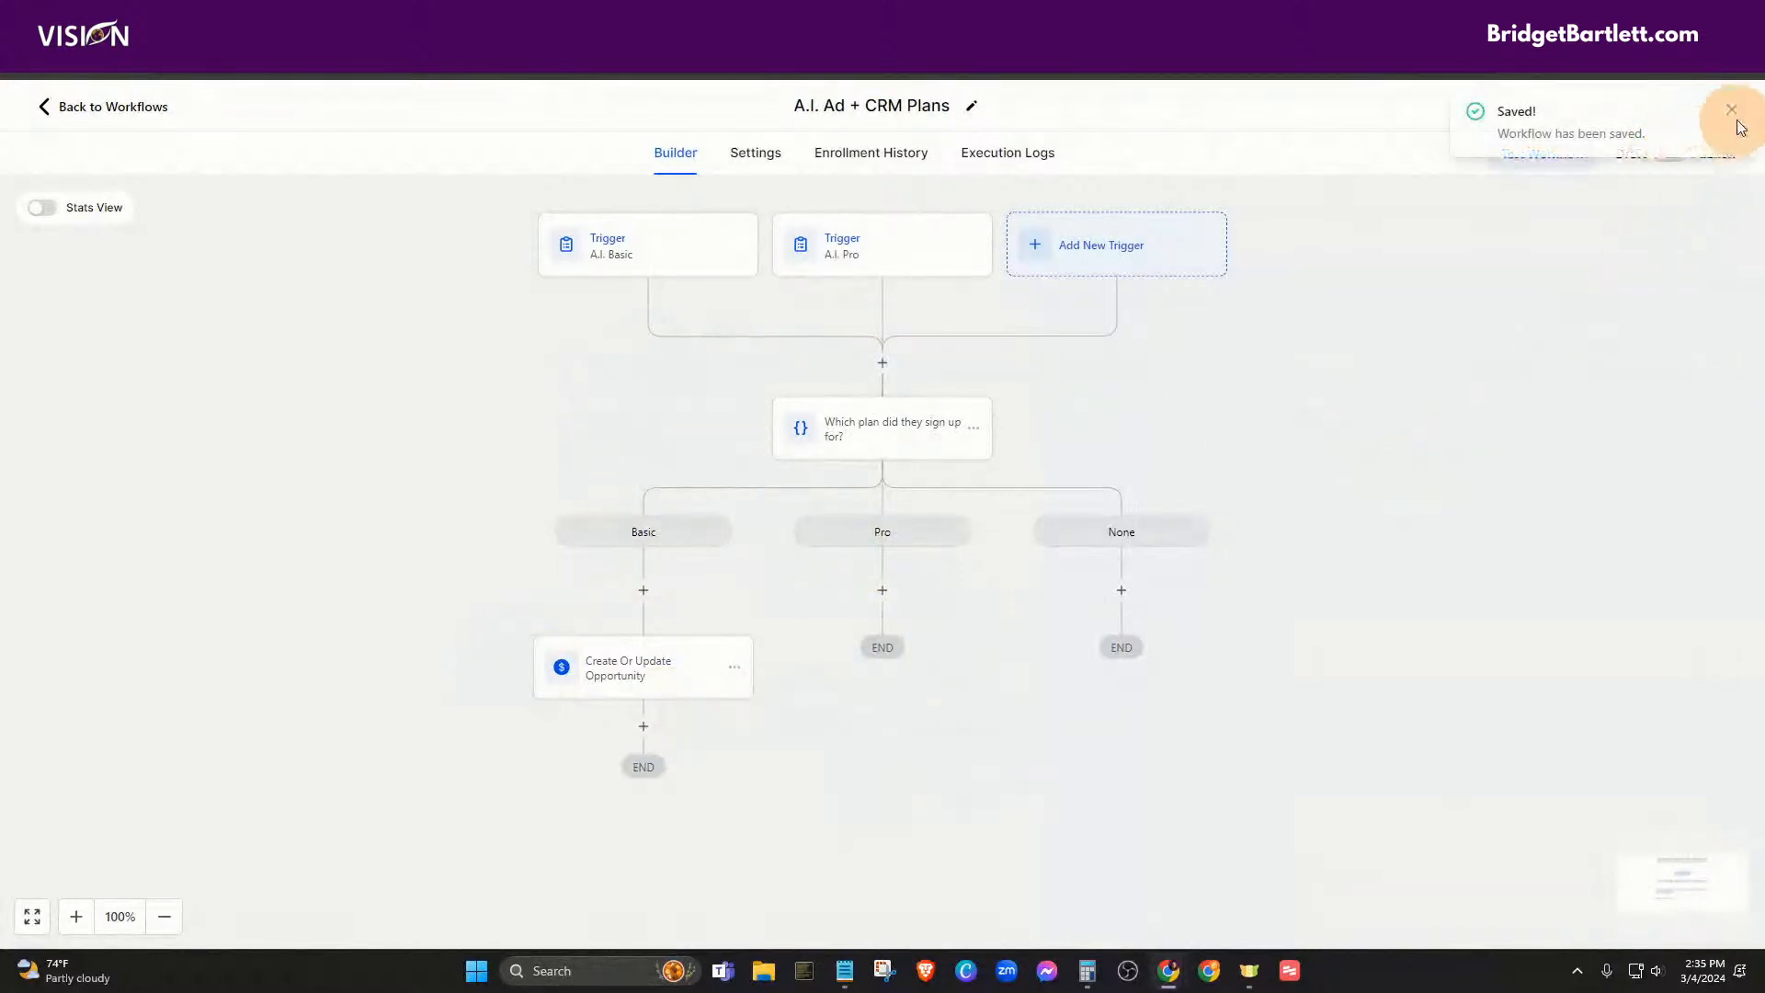
{"action": "left_click", "coordinate": [1733, 109]}
{"action": "left_click", "coordinate": [1671, 156]}
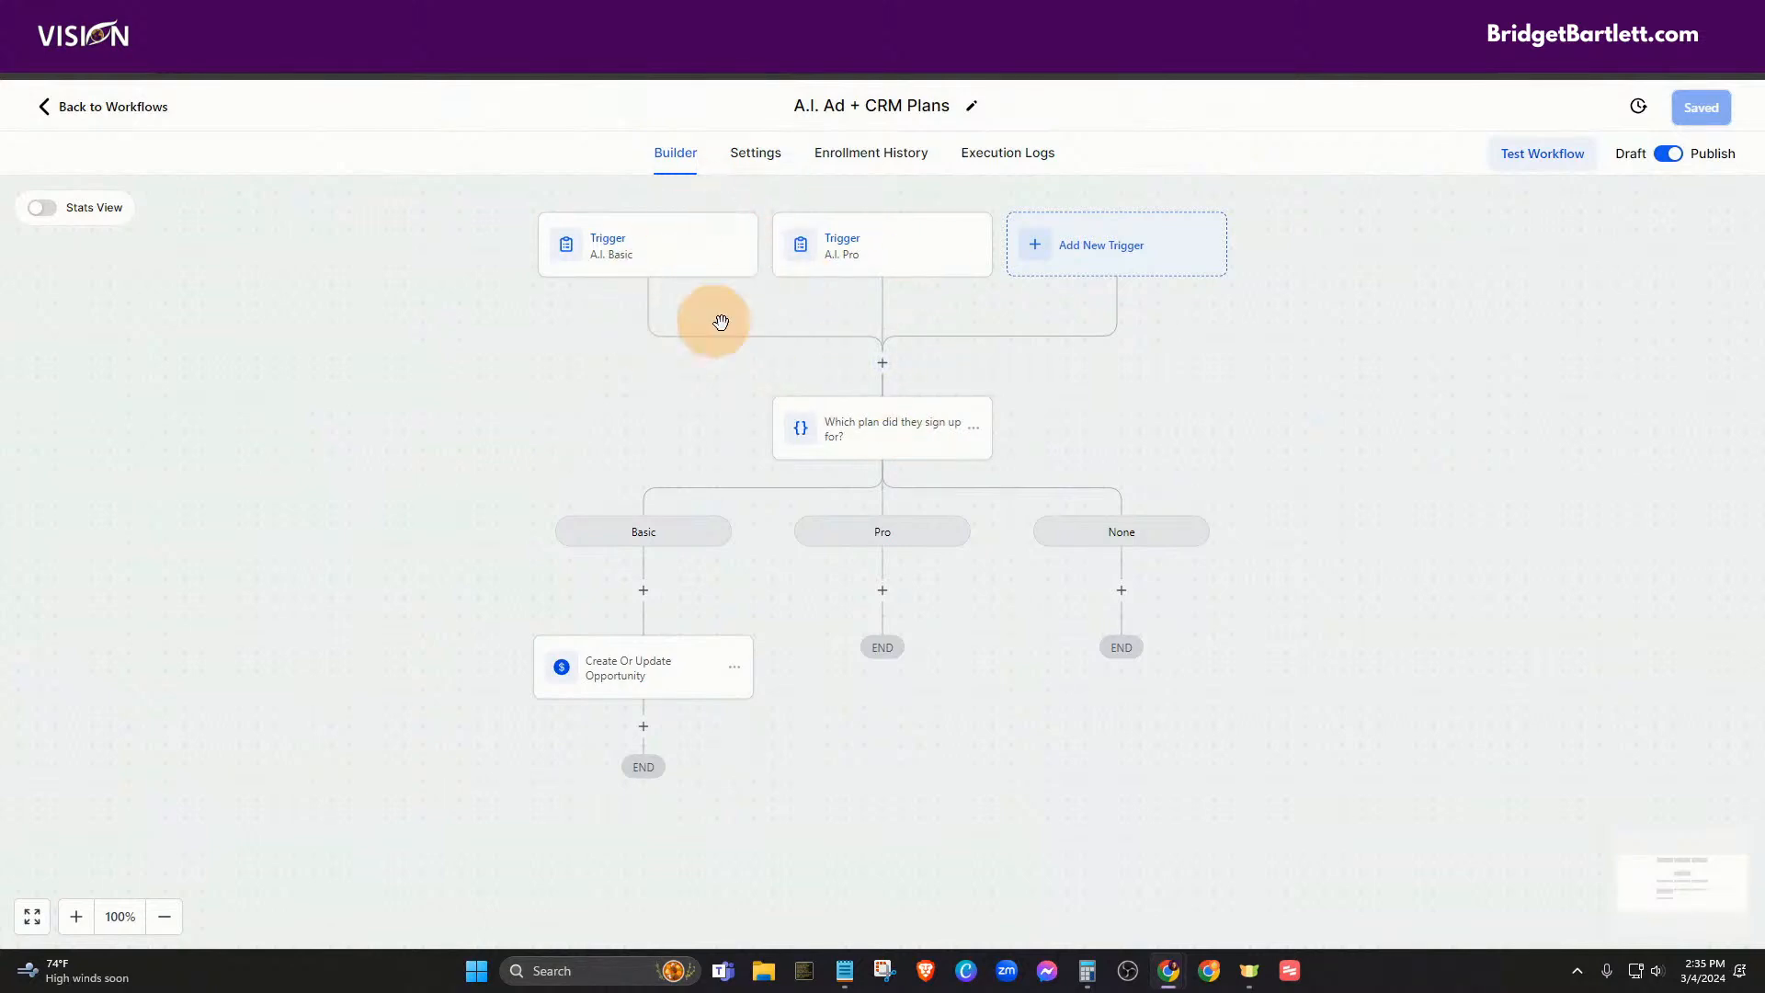
{"action": "left_click", "coordinate": [880, 368]}
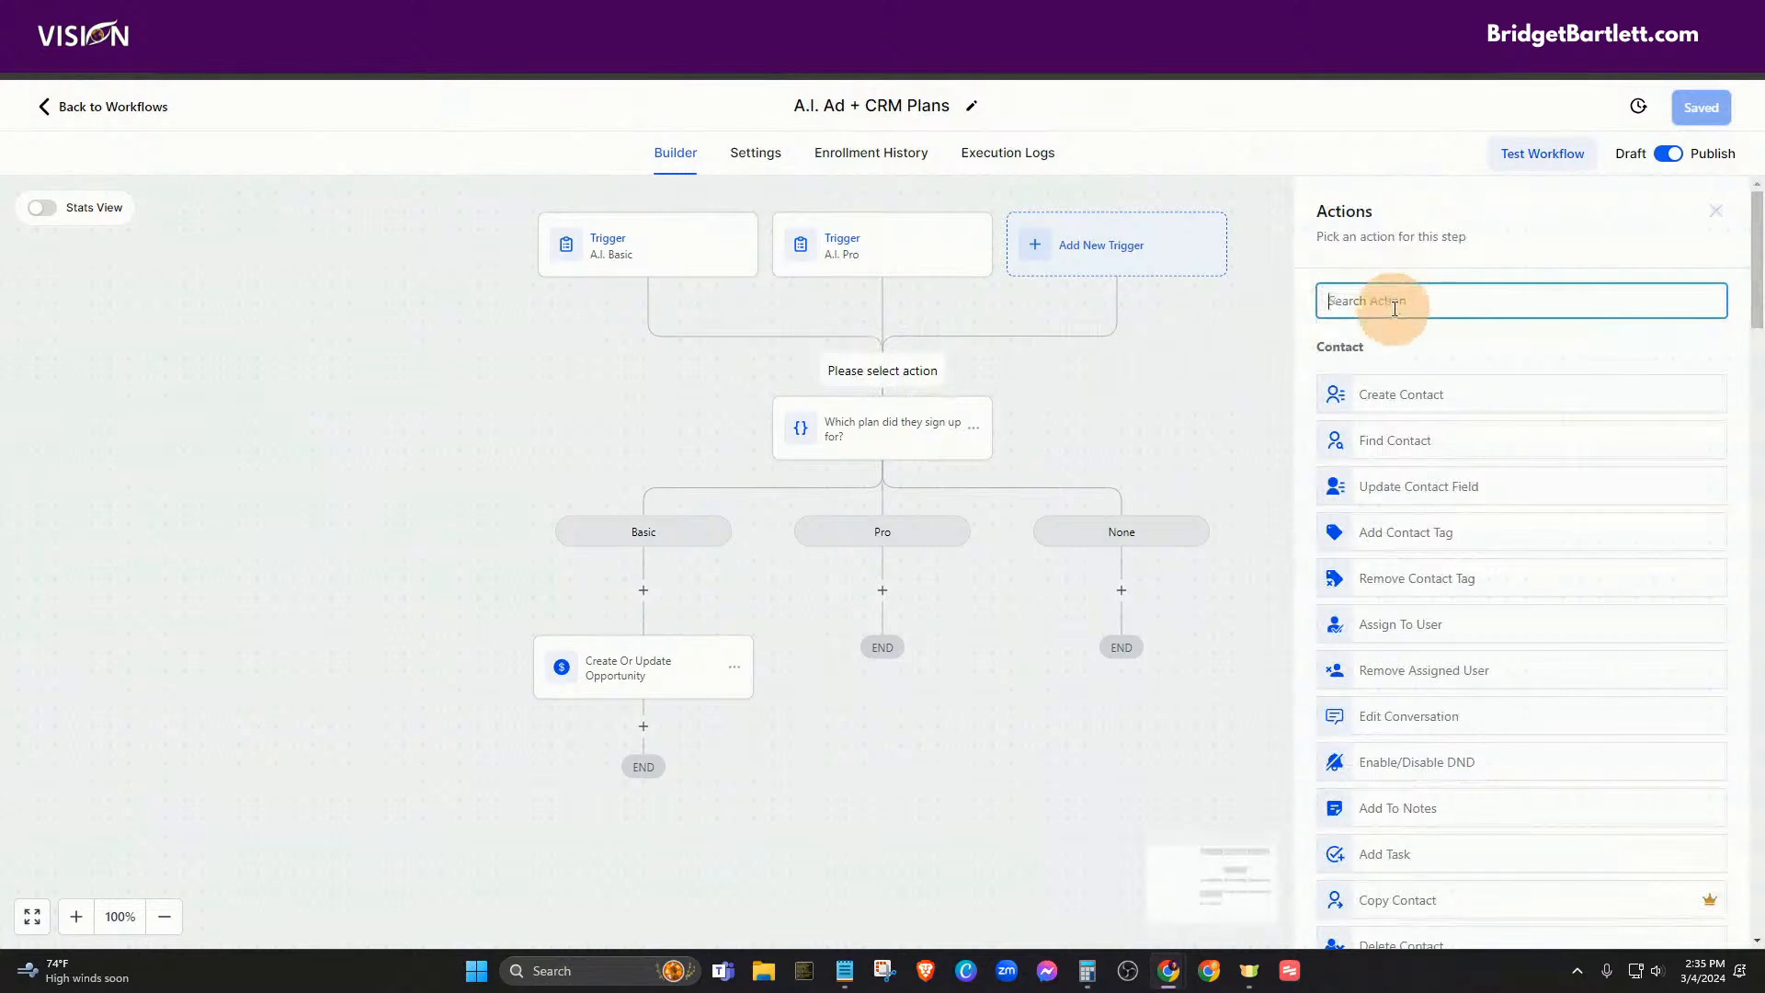
{"action": "type", "text": "not"}
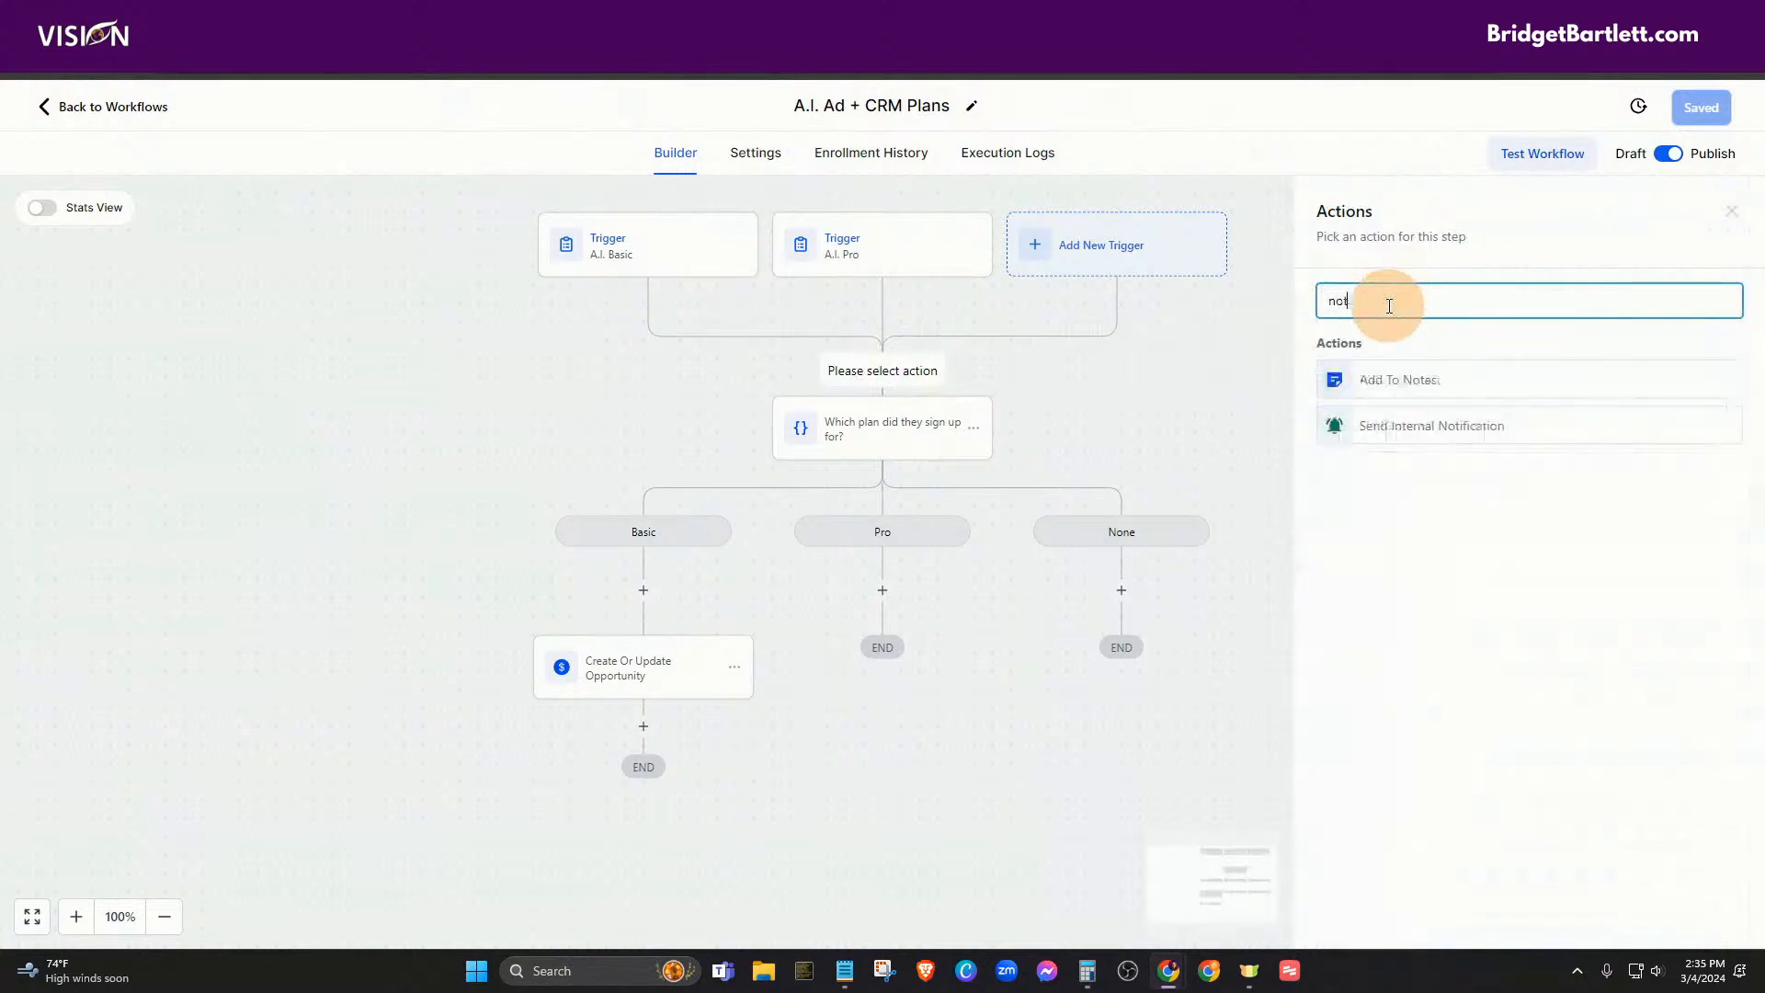
{"action": "left_click", "coordinate": [1467, 441]}
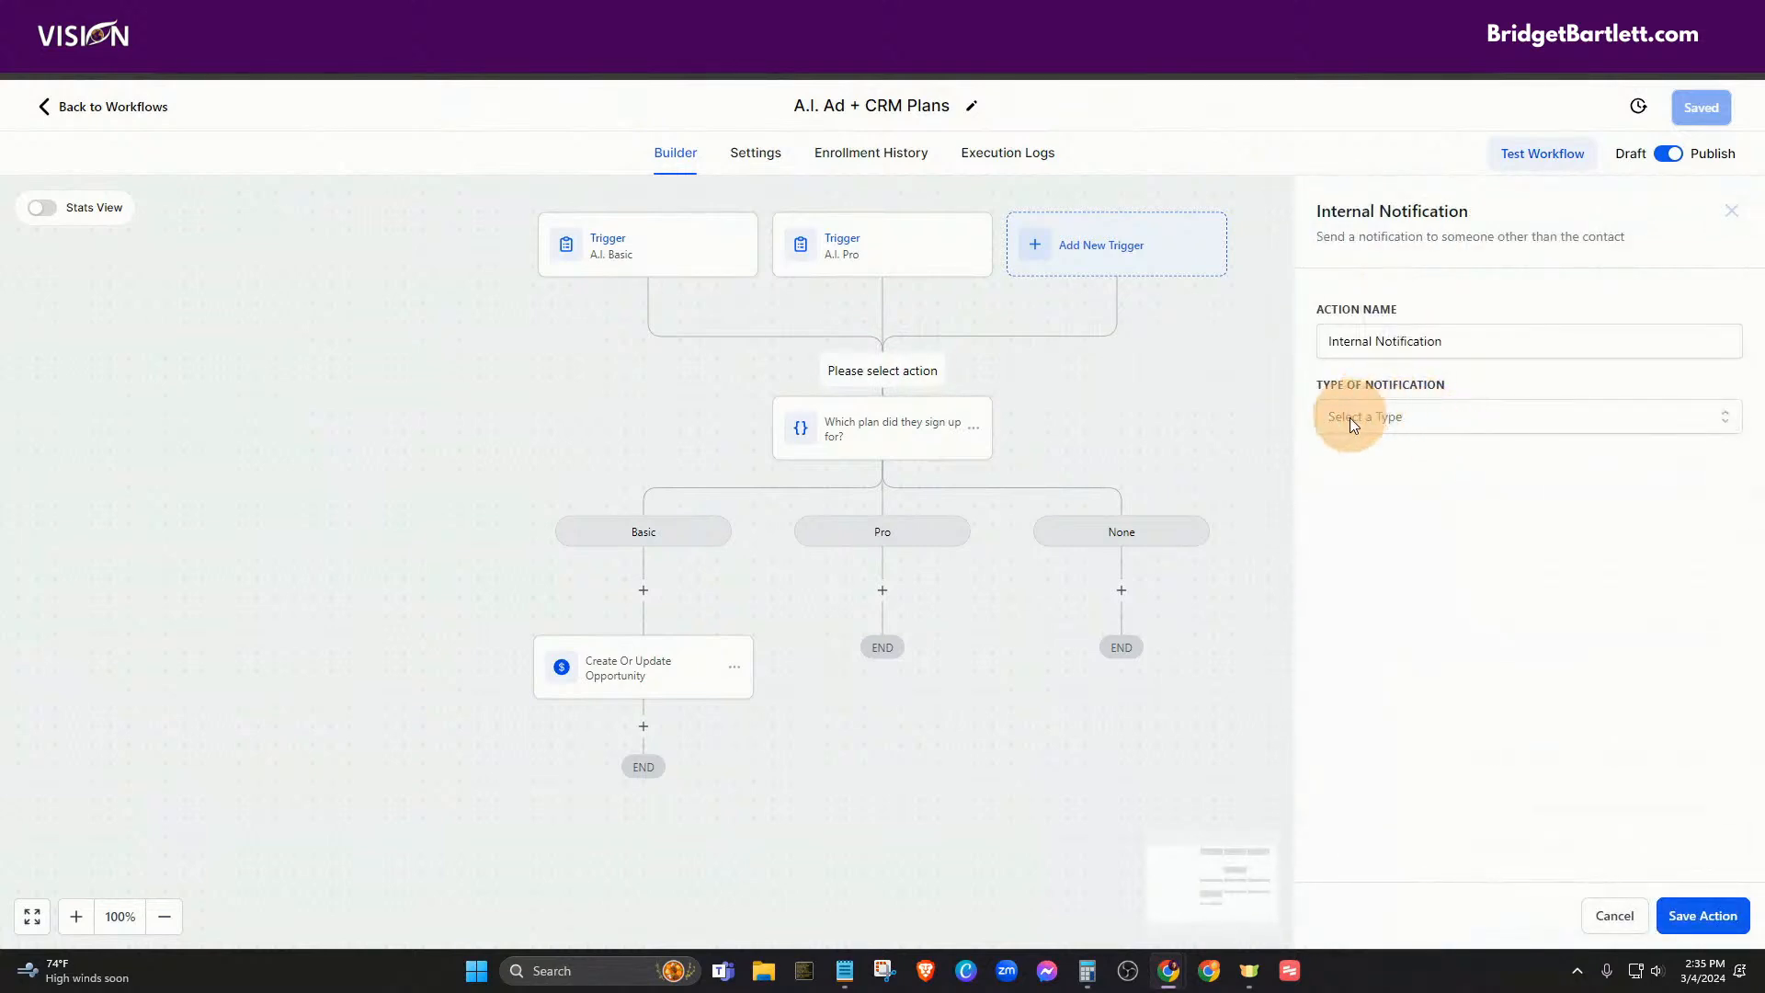
{"action": "left_click", "coordinate": [1349, 417]}
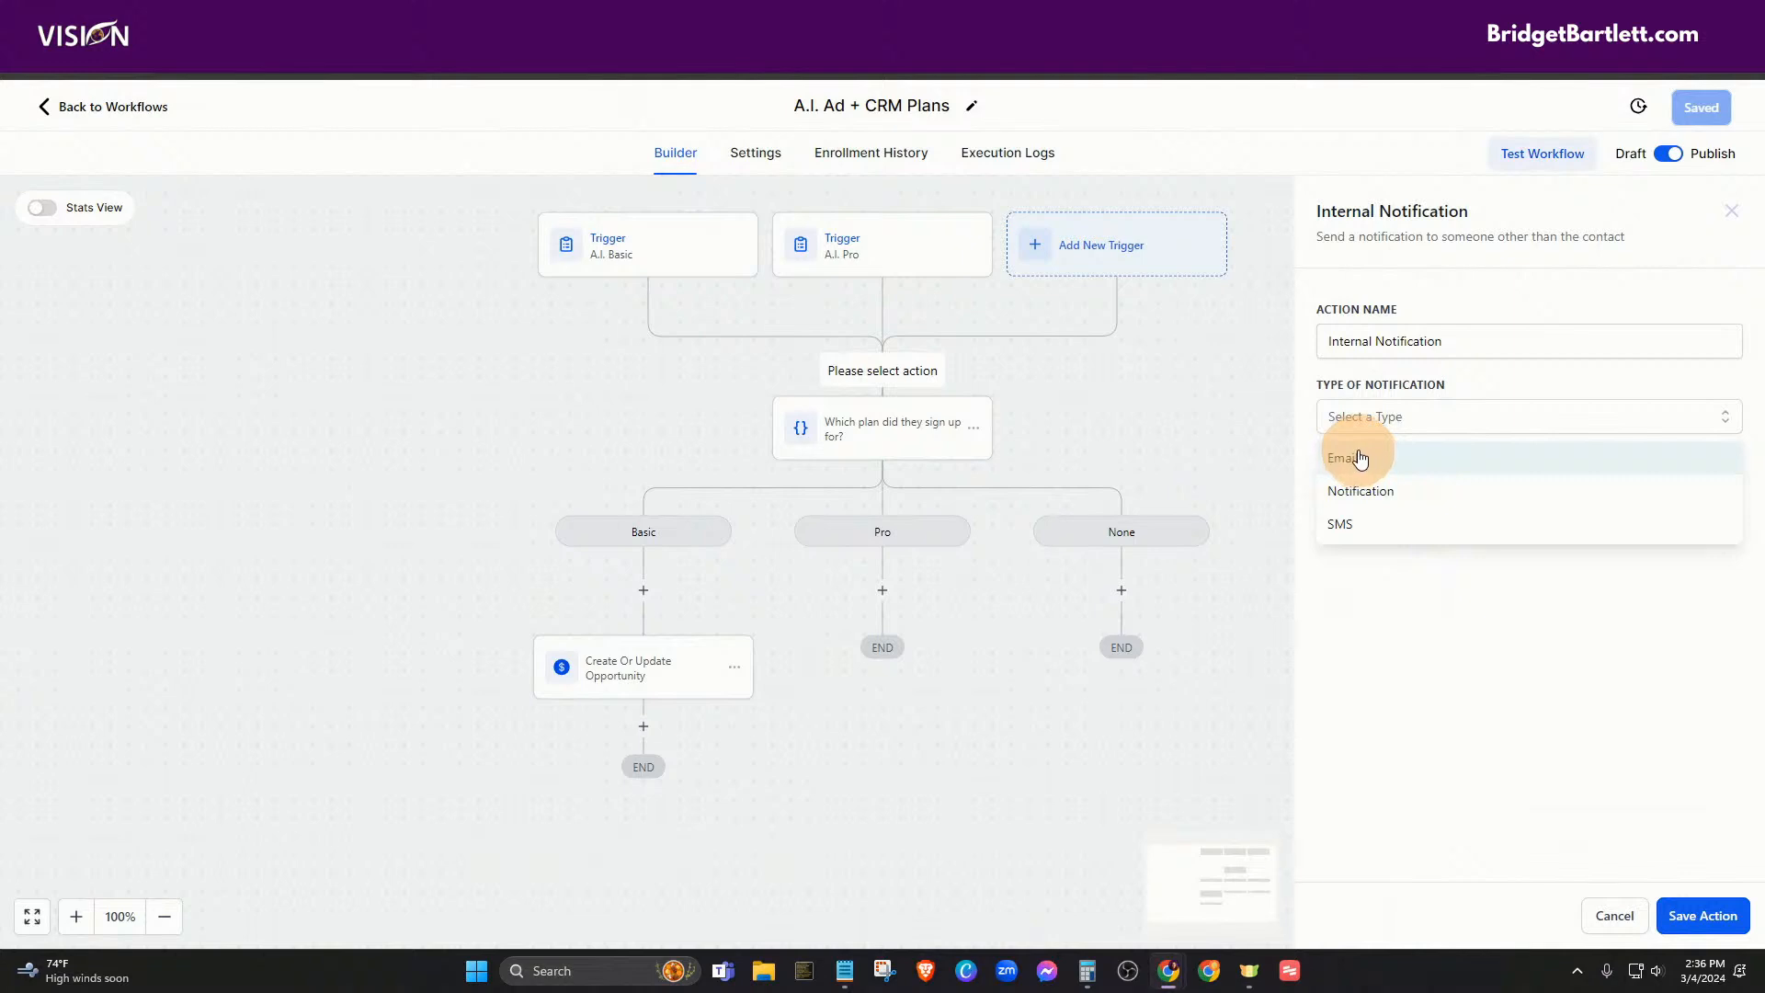
{"action": "left_click", "coordinate": [1342, 531]}
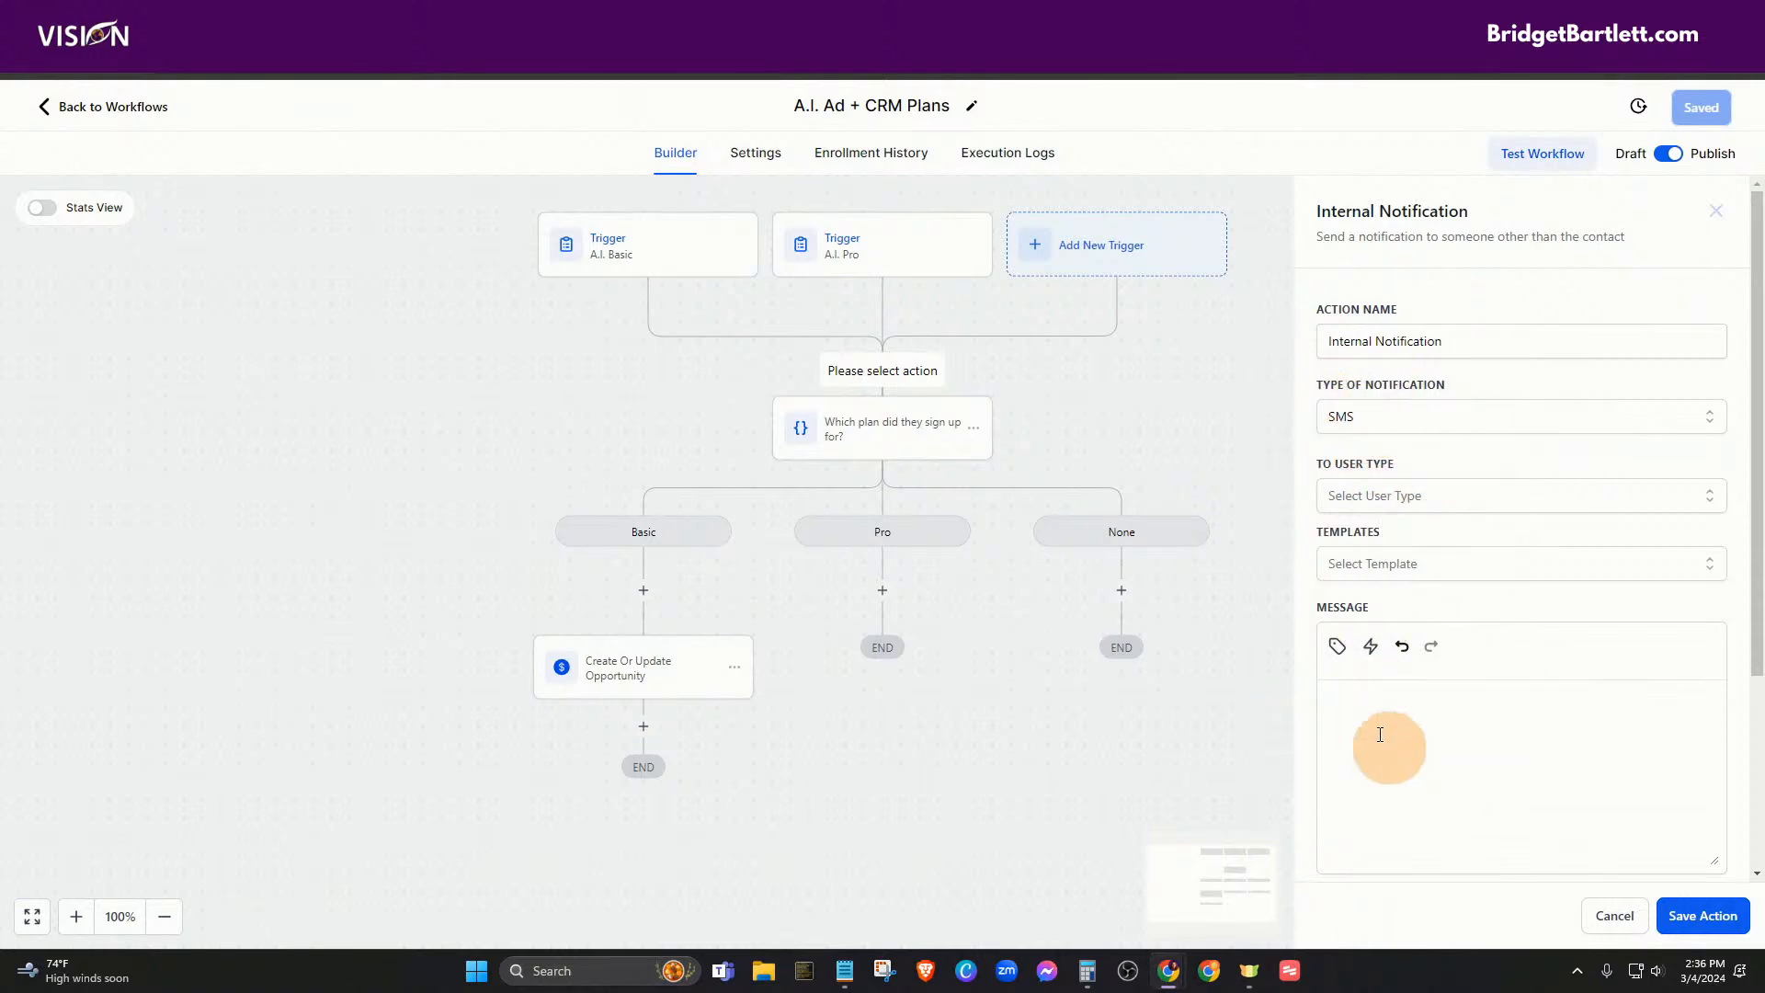
{"action": "scroll", "coordinate": [1510, 796], "scroll_direction": "down", "scroll_amount": 1}
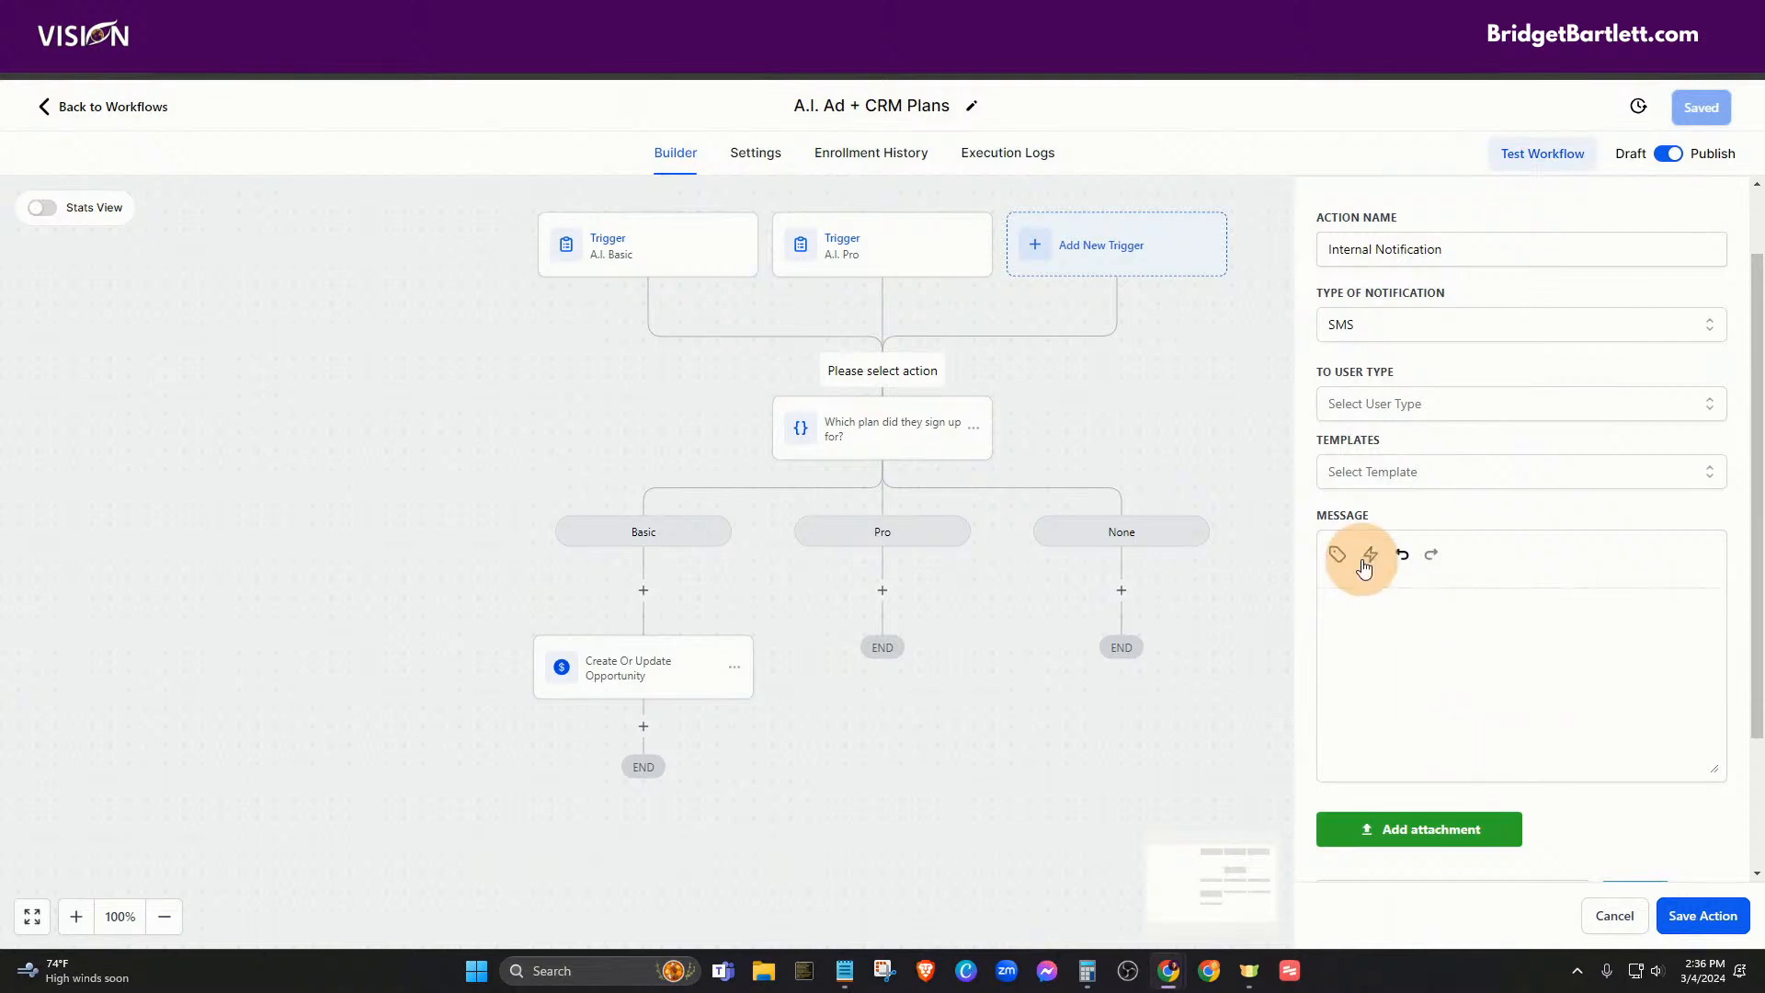
{"action": "left_click", "coordinate": [1629, 928]}
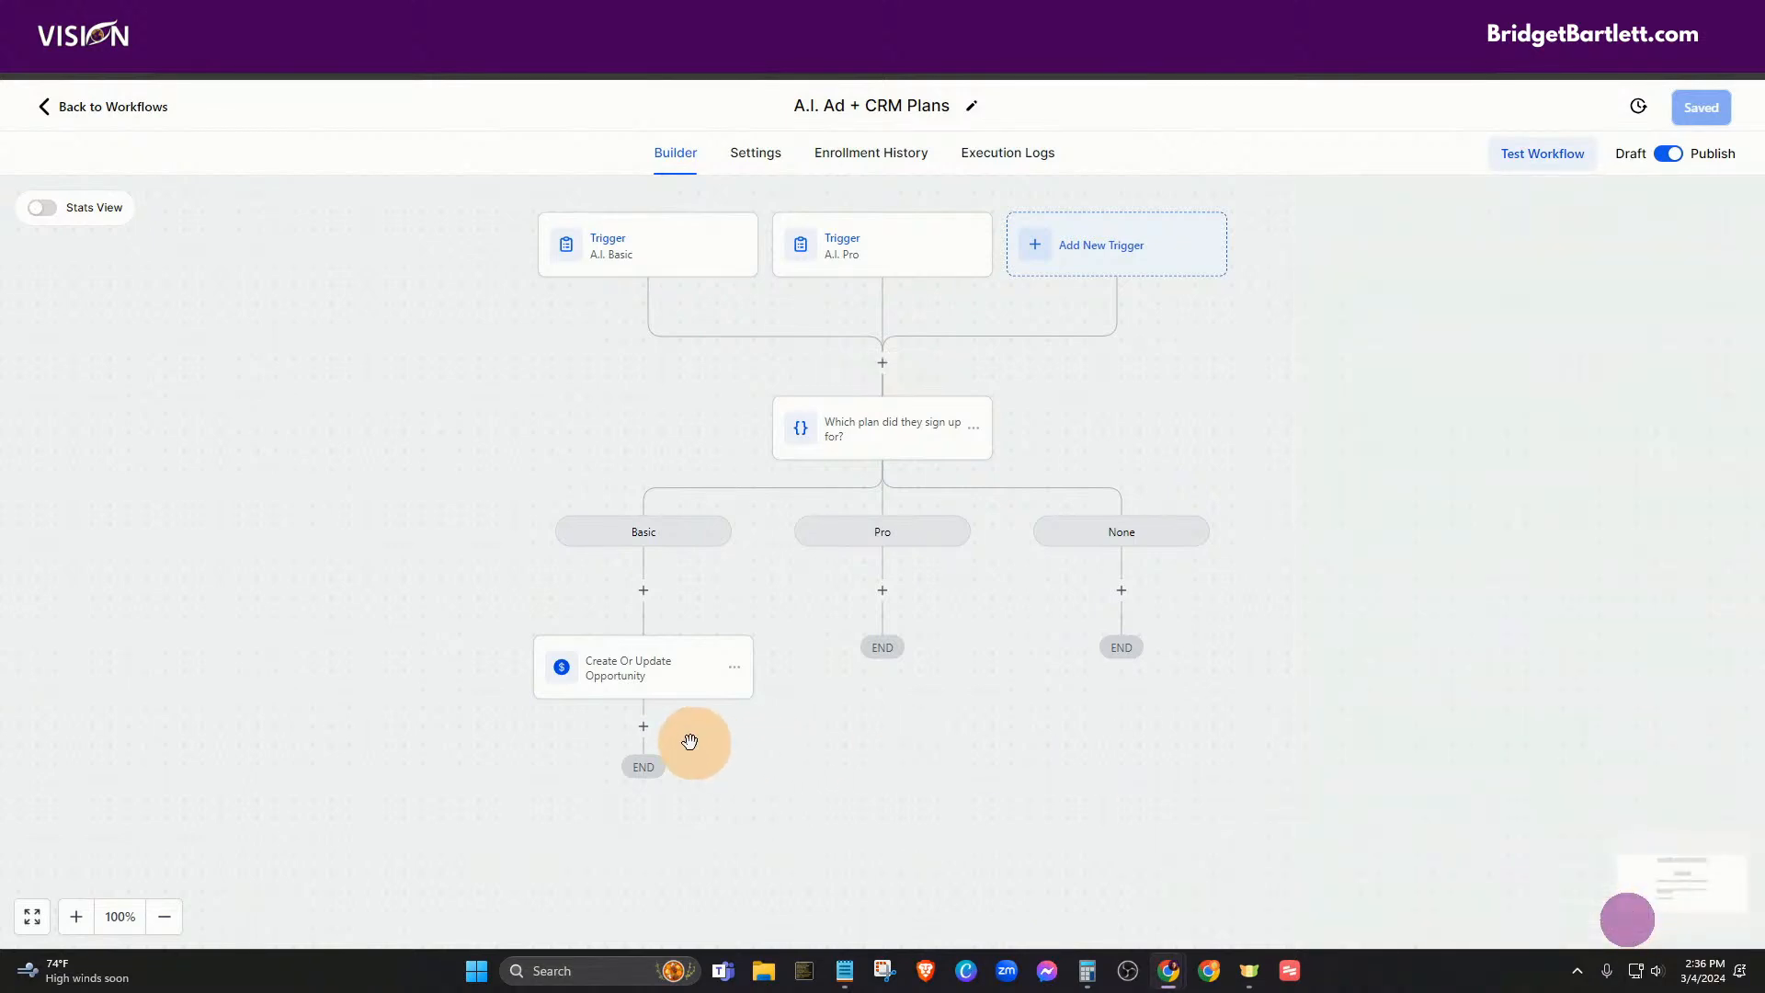
- Insert an Add Task action on the Basic branch, leaving Assign To unset
{"action": "left_click", "coordinate": [642, 593]}
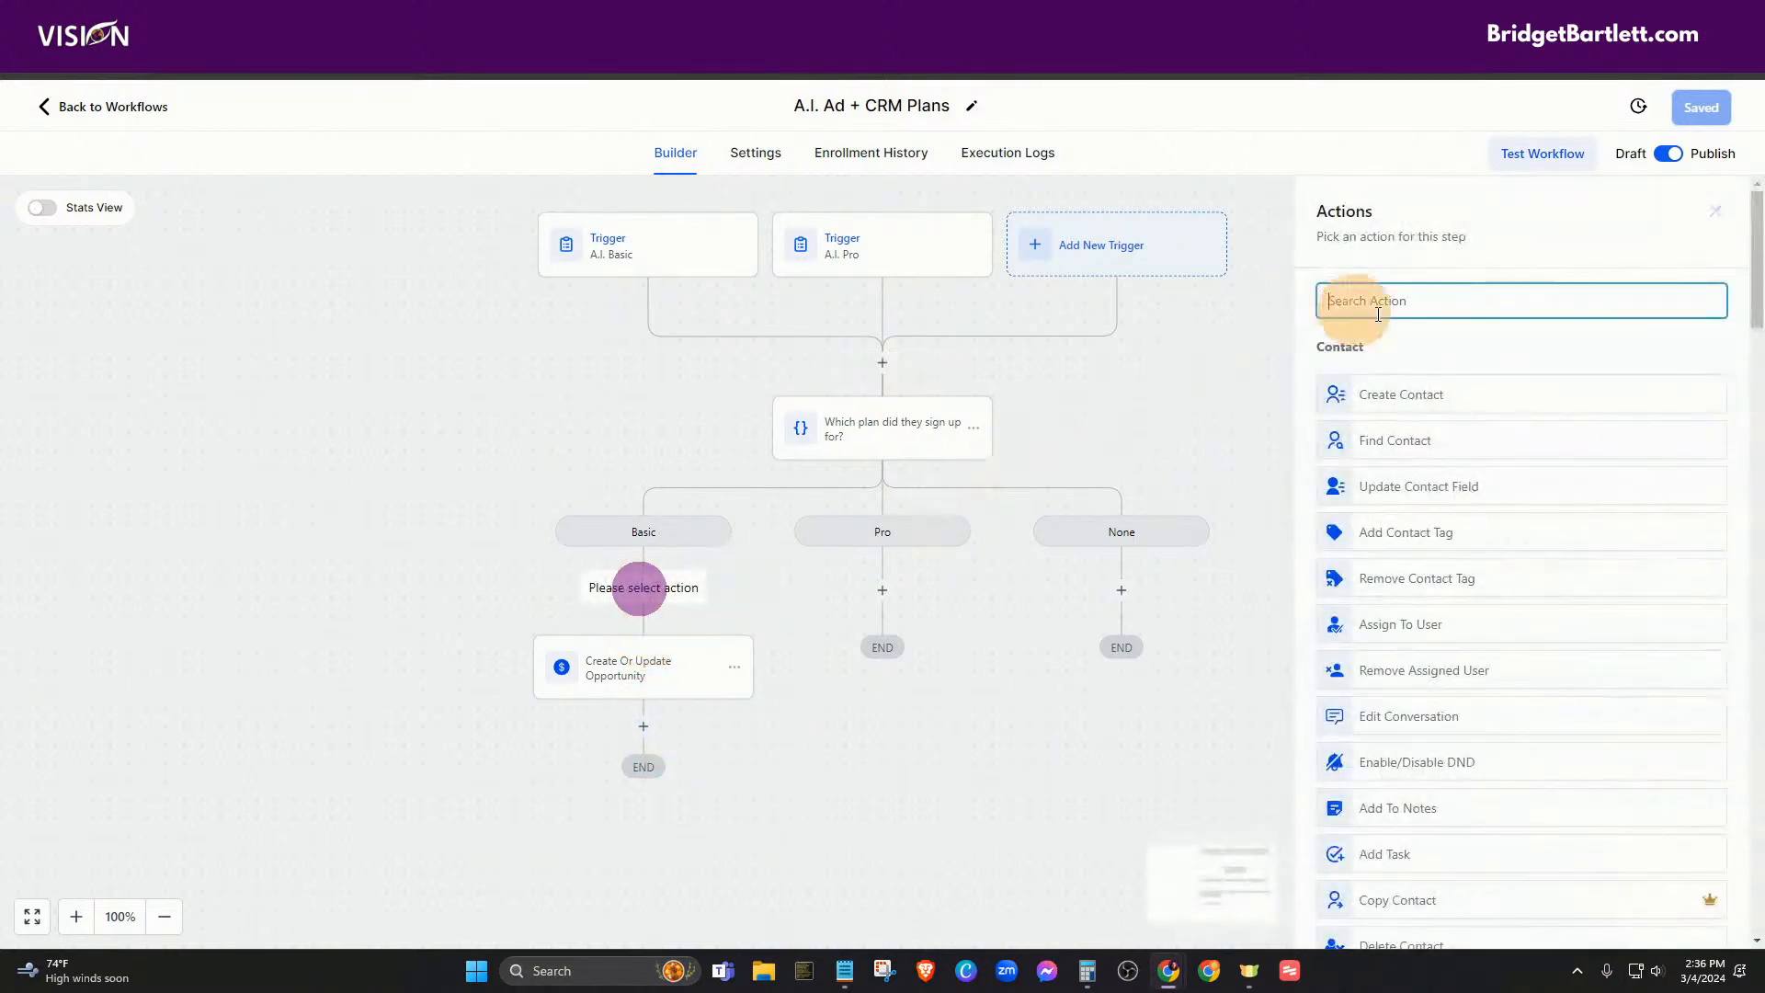
{"action": "type", "text": "task"}
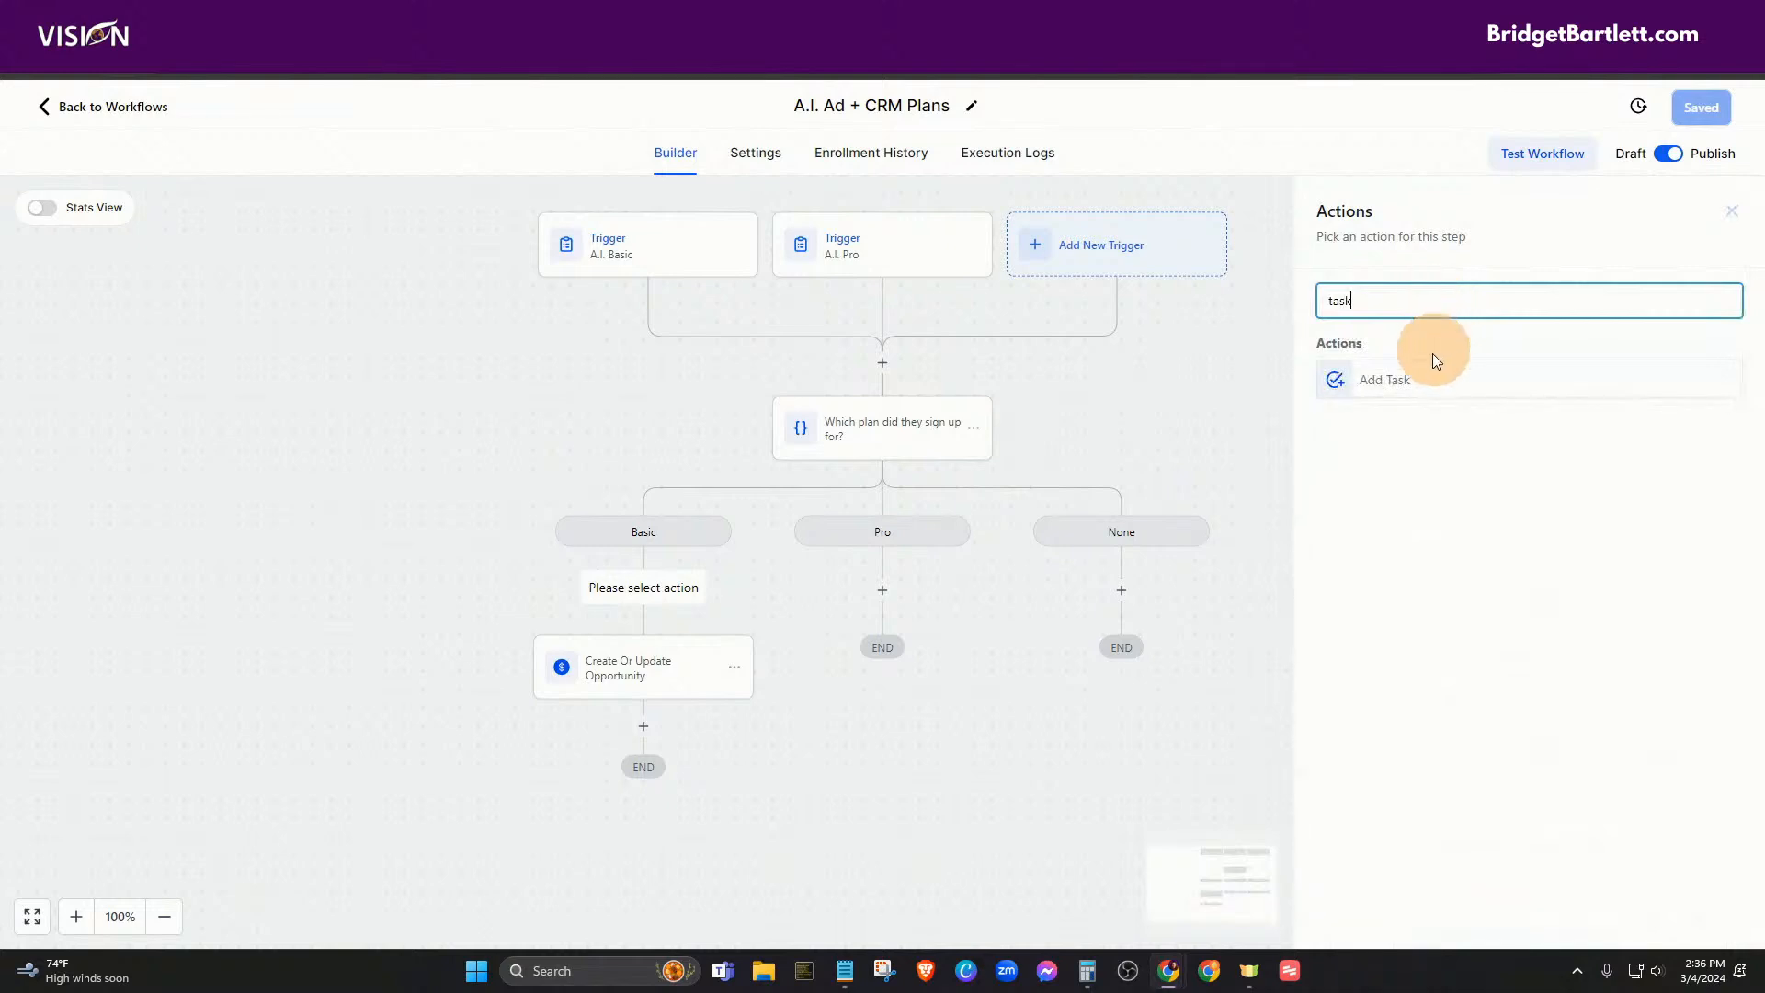
{"action": "left_click", "coordinate": [1413, 381]}
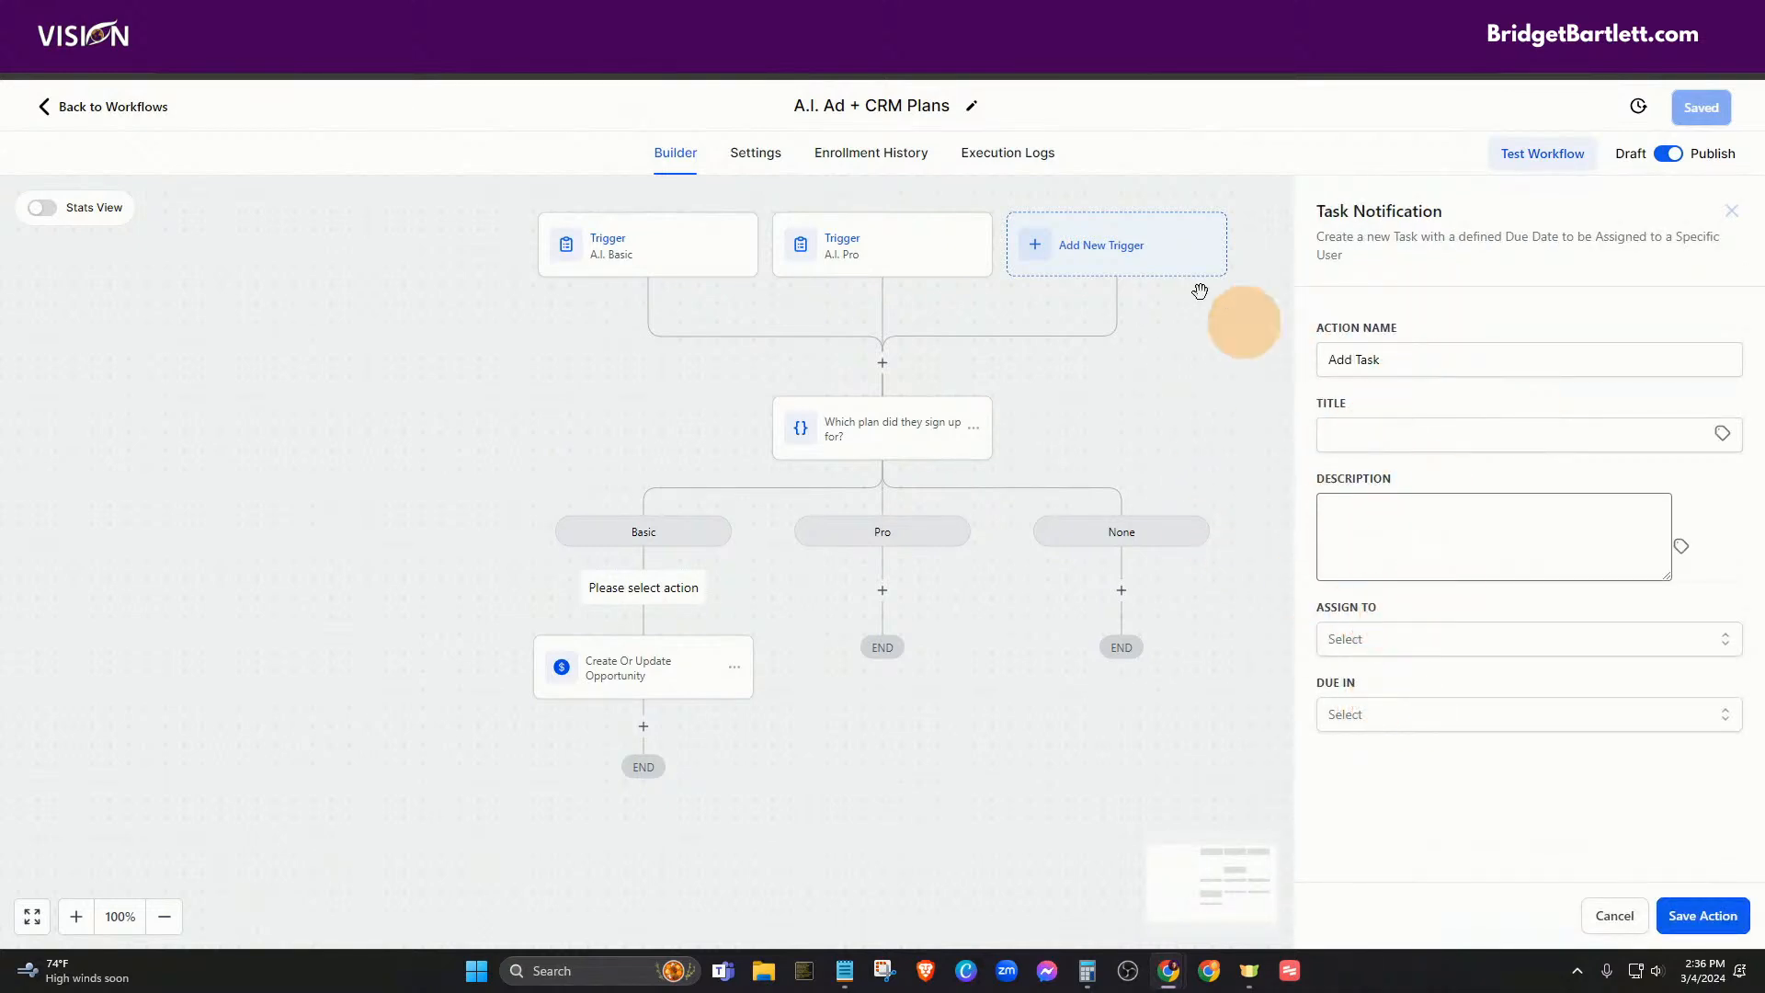
{"action": "left_click", "coordinate": [1370, 639]}
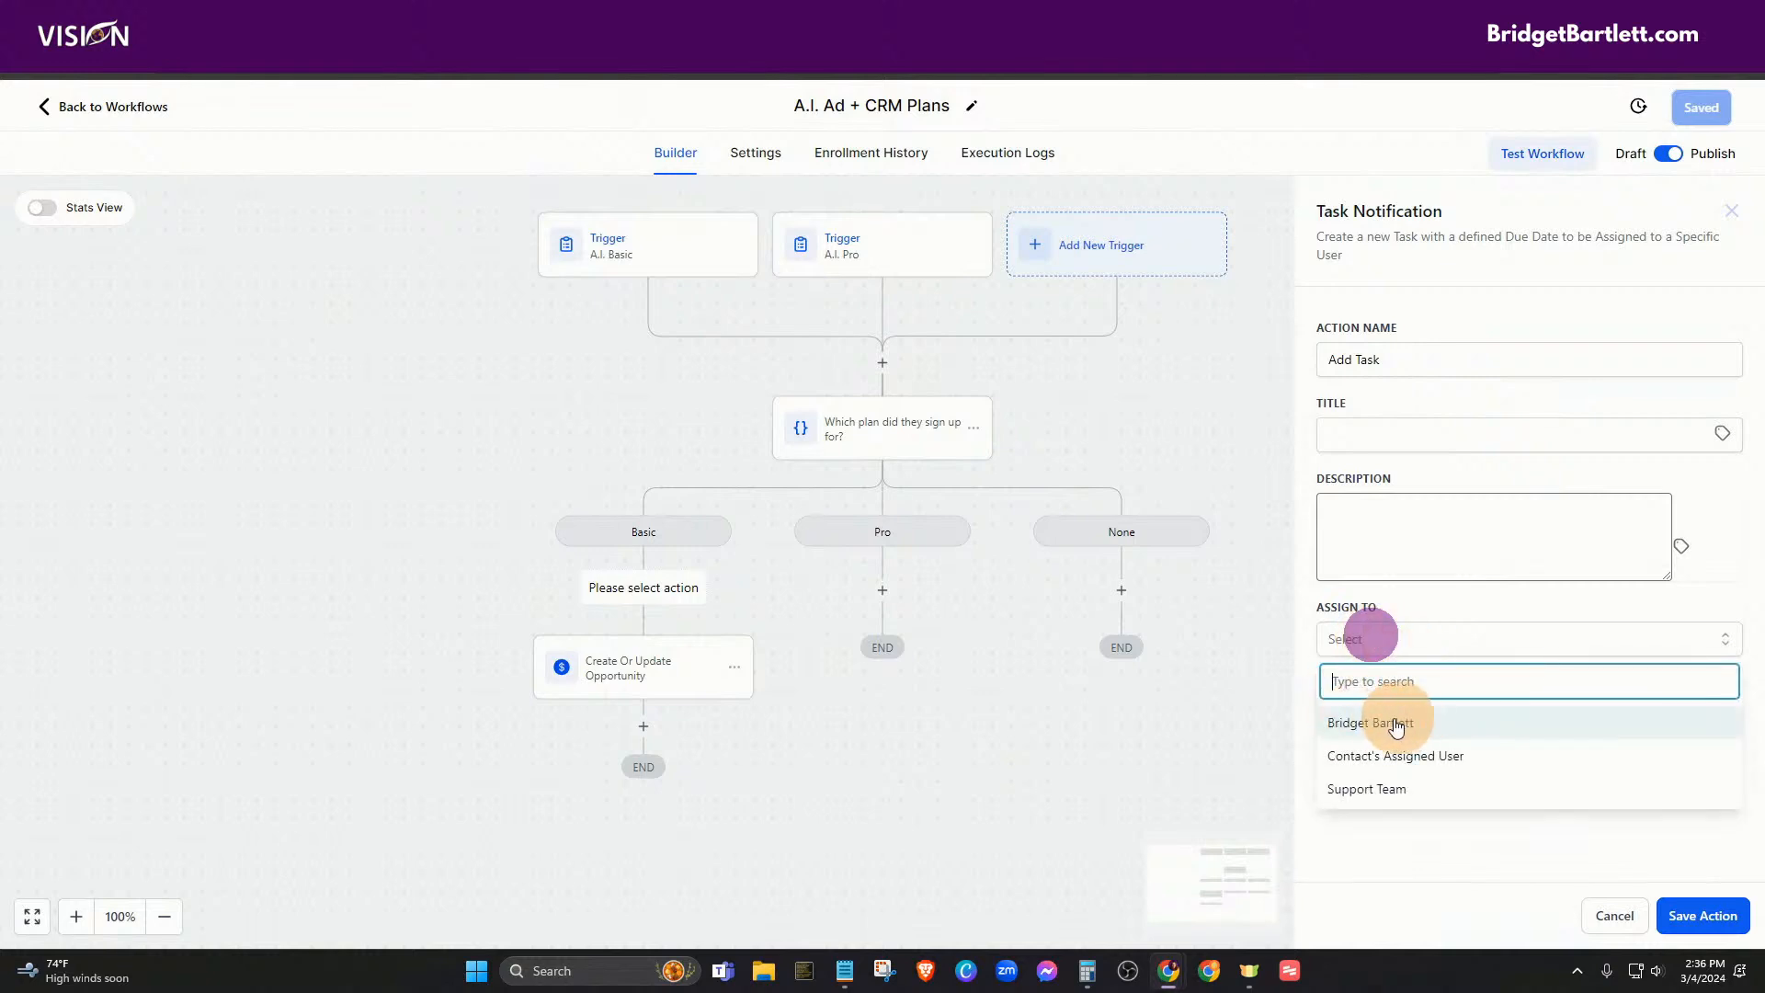
{"action": "left_click", "coordinate": [1422, 593]}
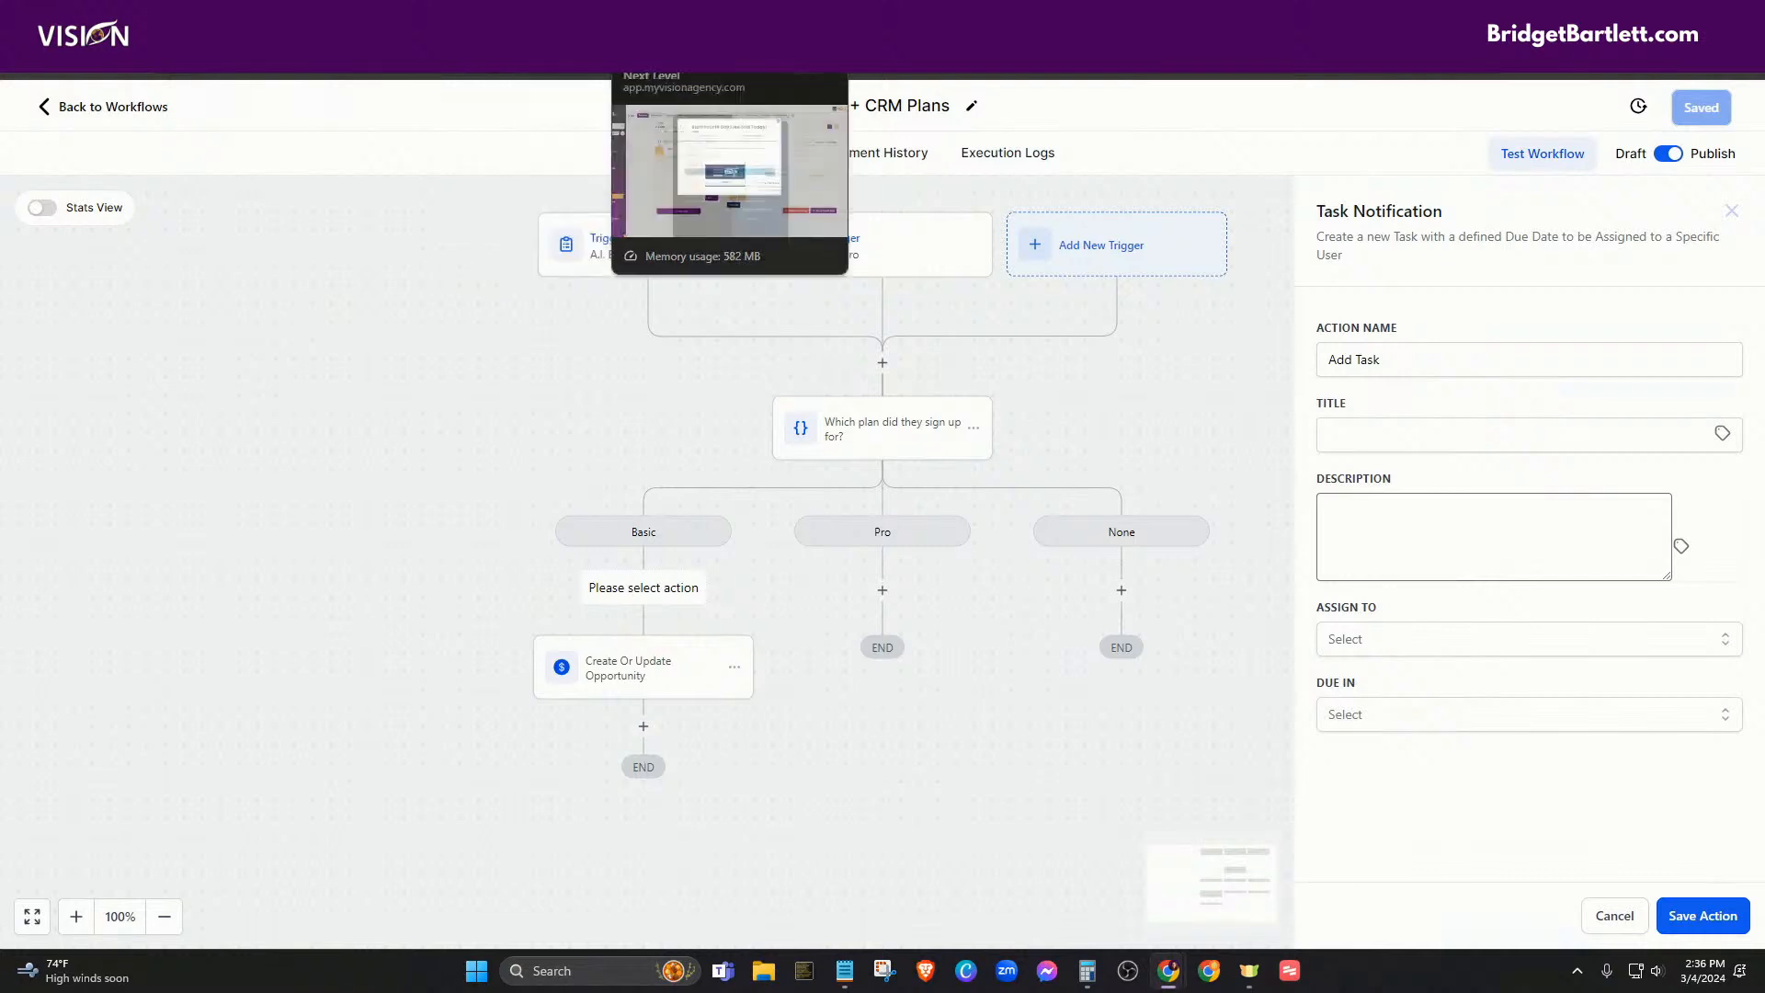
- Check the domain settings tab, then view products on the A.I. Ads Home step
{"action": "left_click", "coordinate": [714, 21]}
{"action": "left_click", "coordinate": [646, 20]}
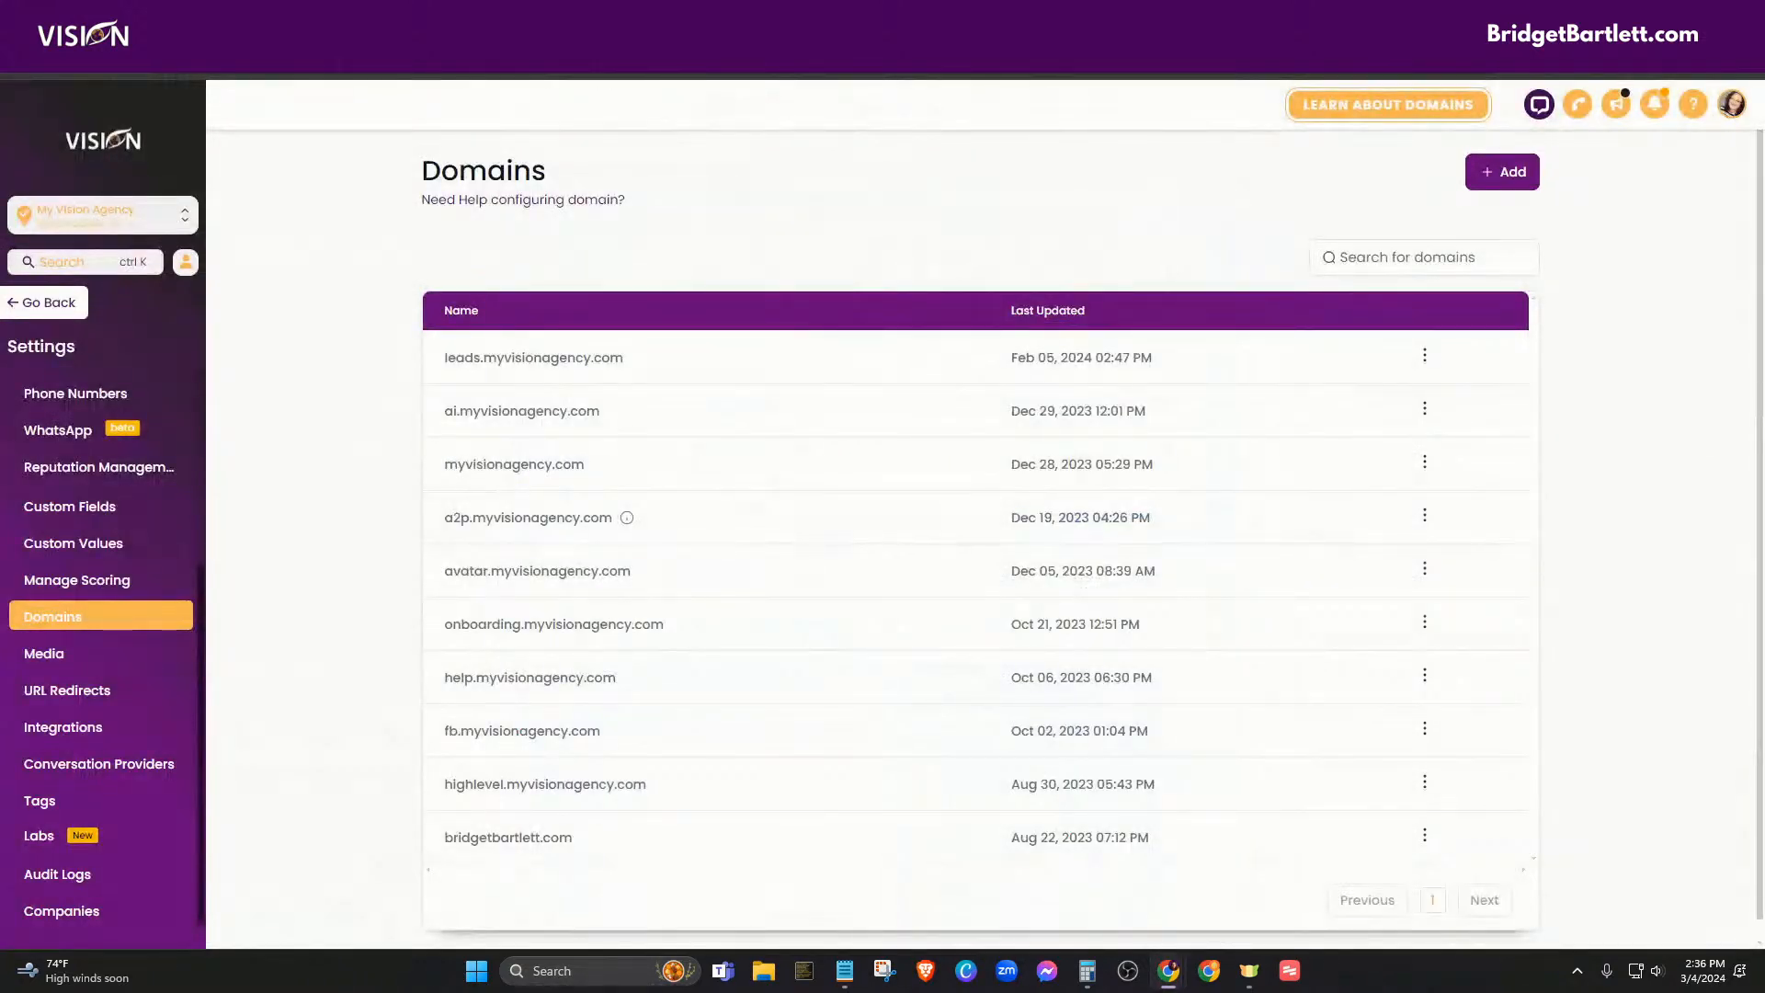
{"action": "left_click", "coordinate": [496, 21]}
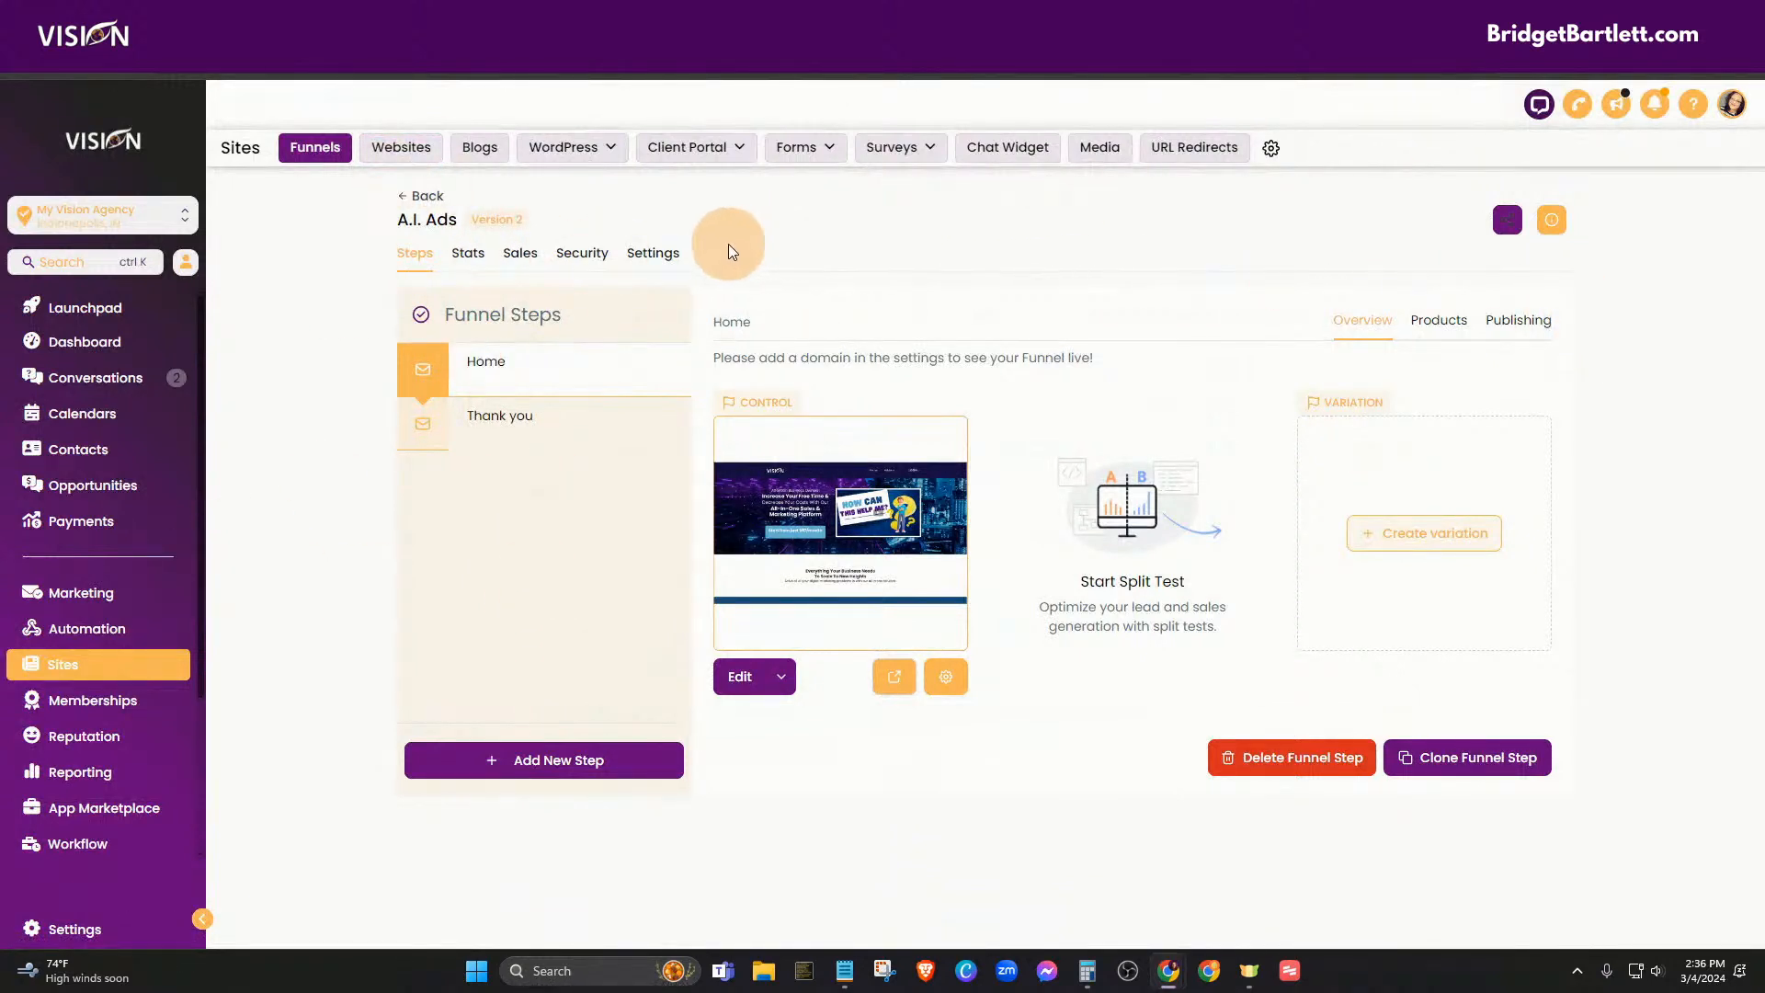
{"action": "mouse_move", "coordinate": [493, 376]}
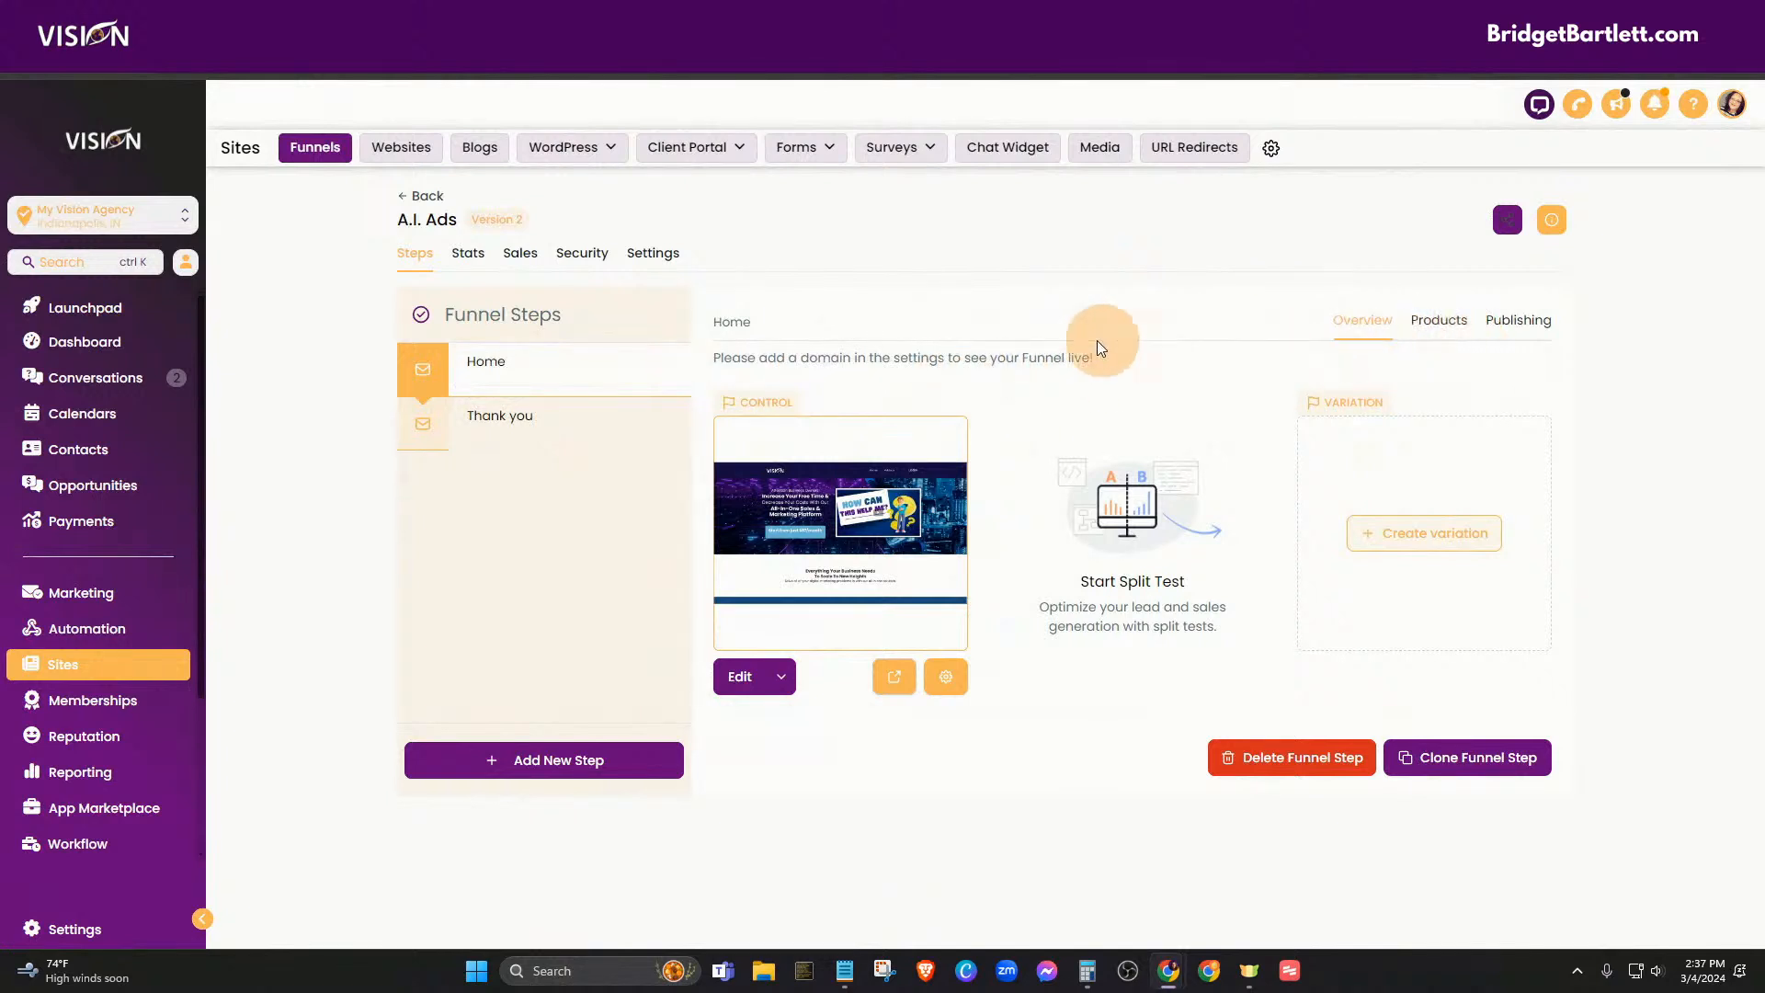
{"action": "left_click", "coordinate": [1462, 323]}
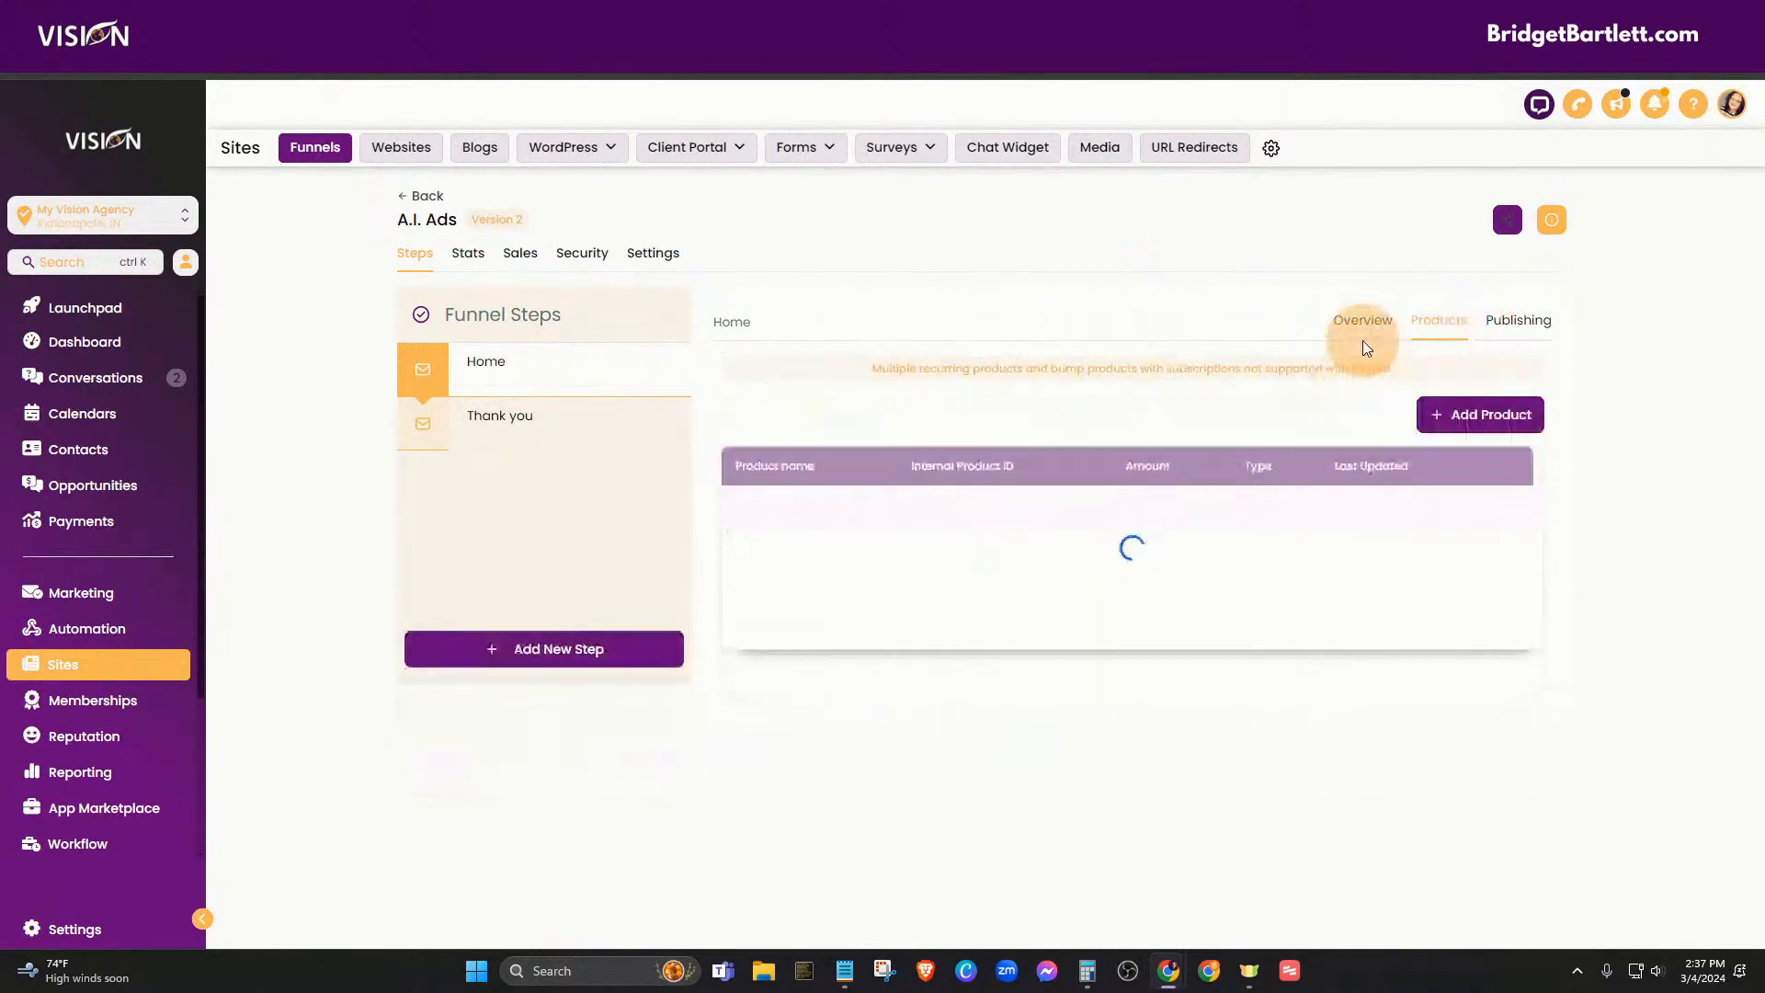
- Look at the Member page options in the Custom Menu Link For Member Agency website
{"action": "left_click", "coordinate": [396, 163]}
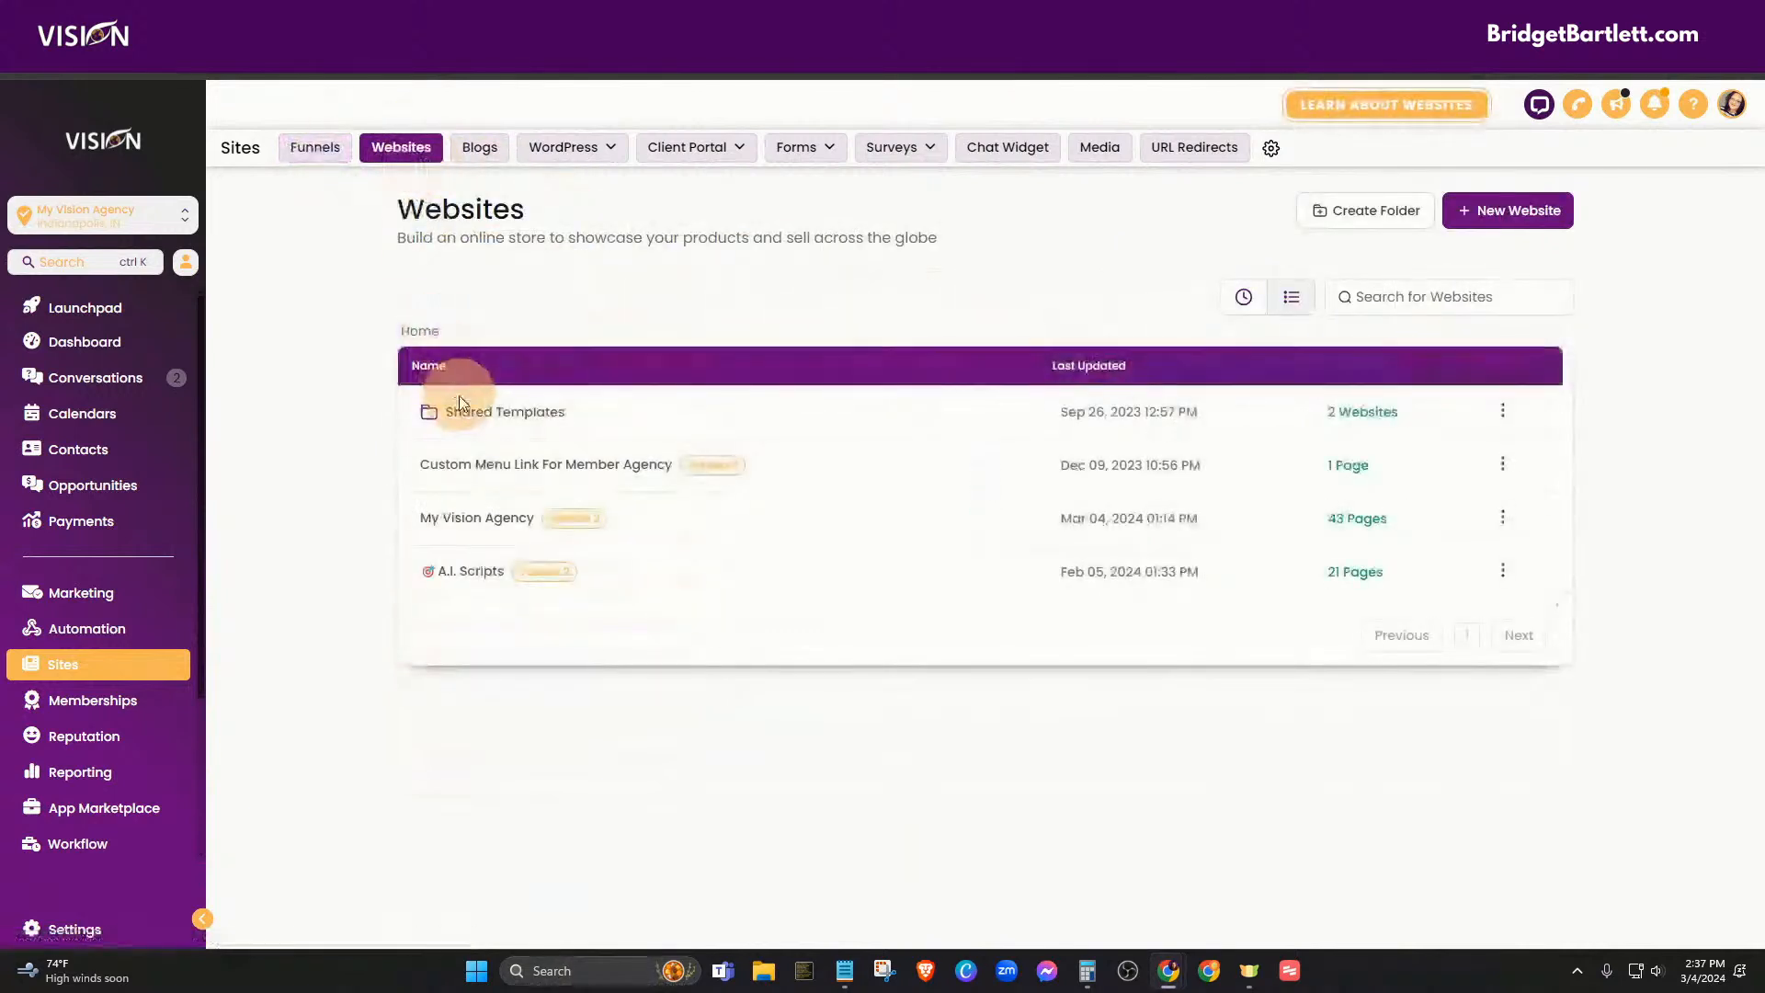
{"action": "left_click", "coordinate": [470, 470]}
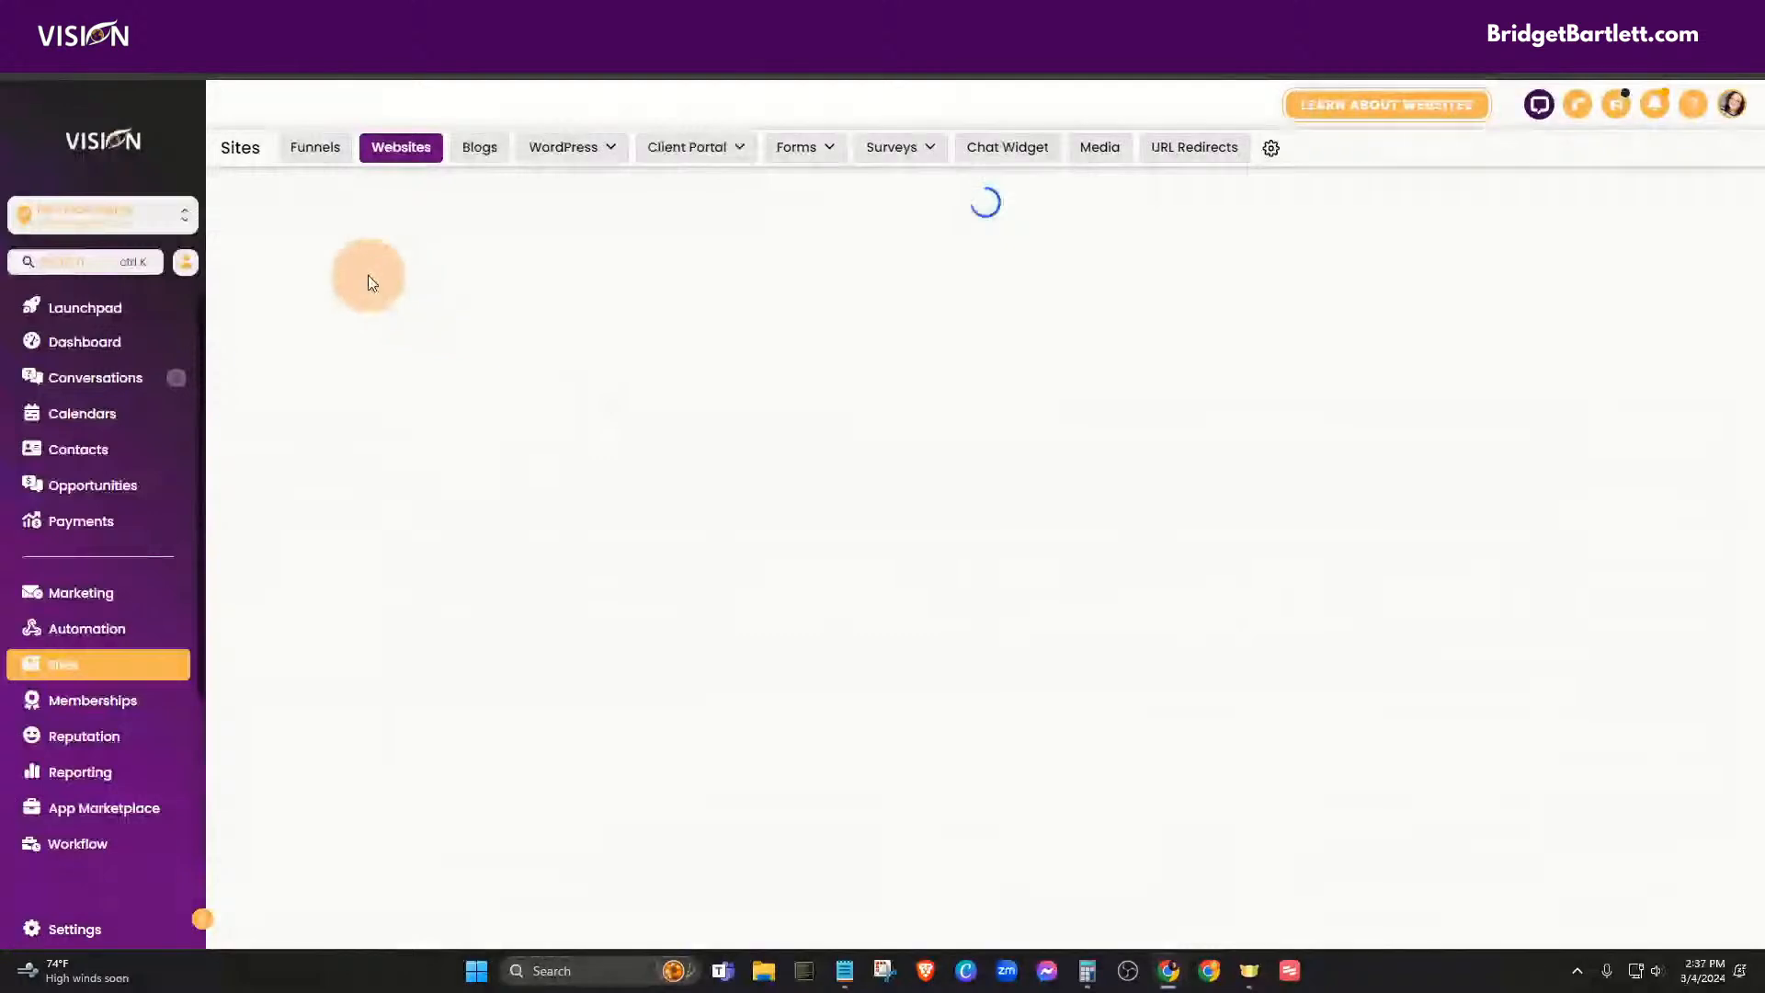
{"action": "left_click", "coordinate": [654, 365]}
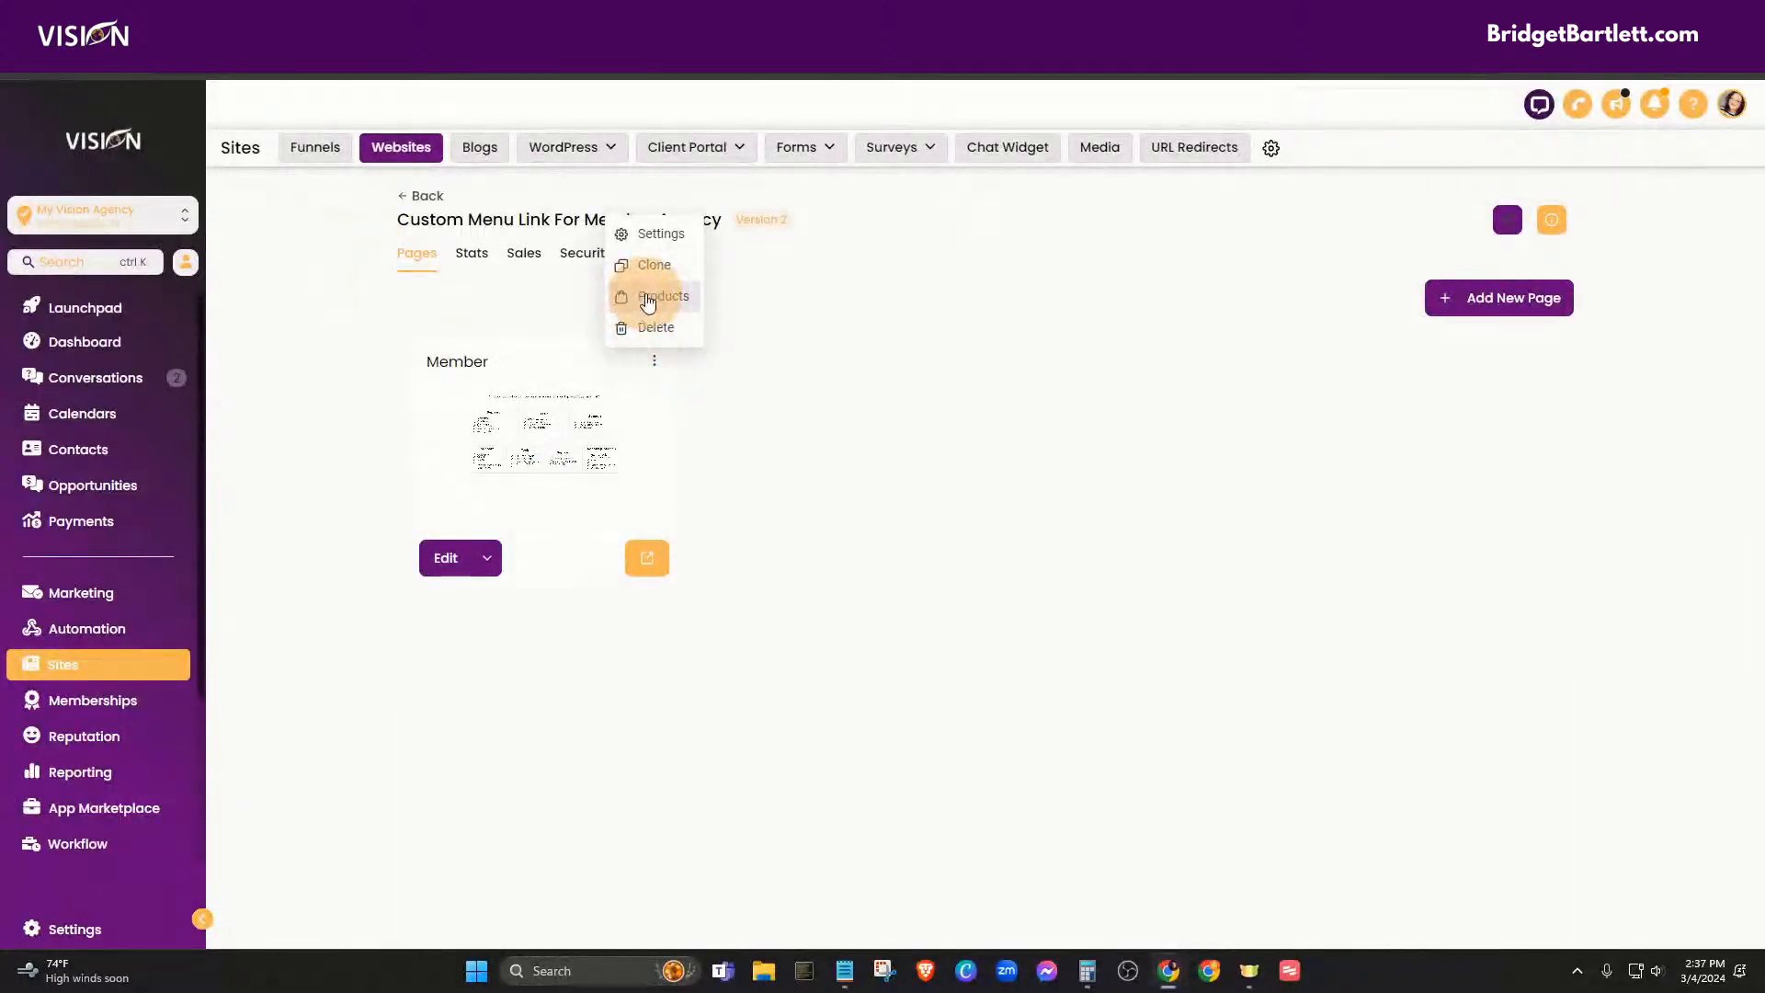
- Go to Funnels > Business Funnels [LIVE] > A.I. Ads and show the Home step's products
{"action": "left_click", "coordinate": [298, 147]}
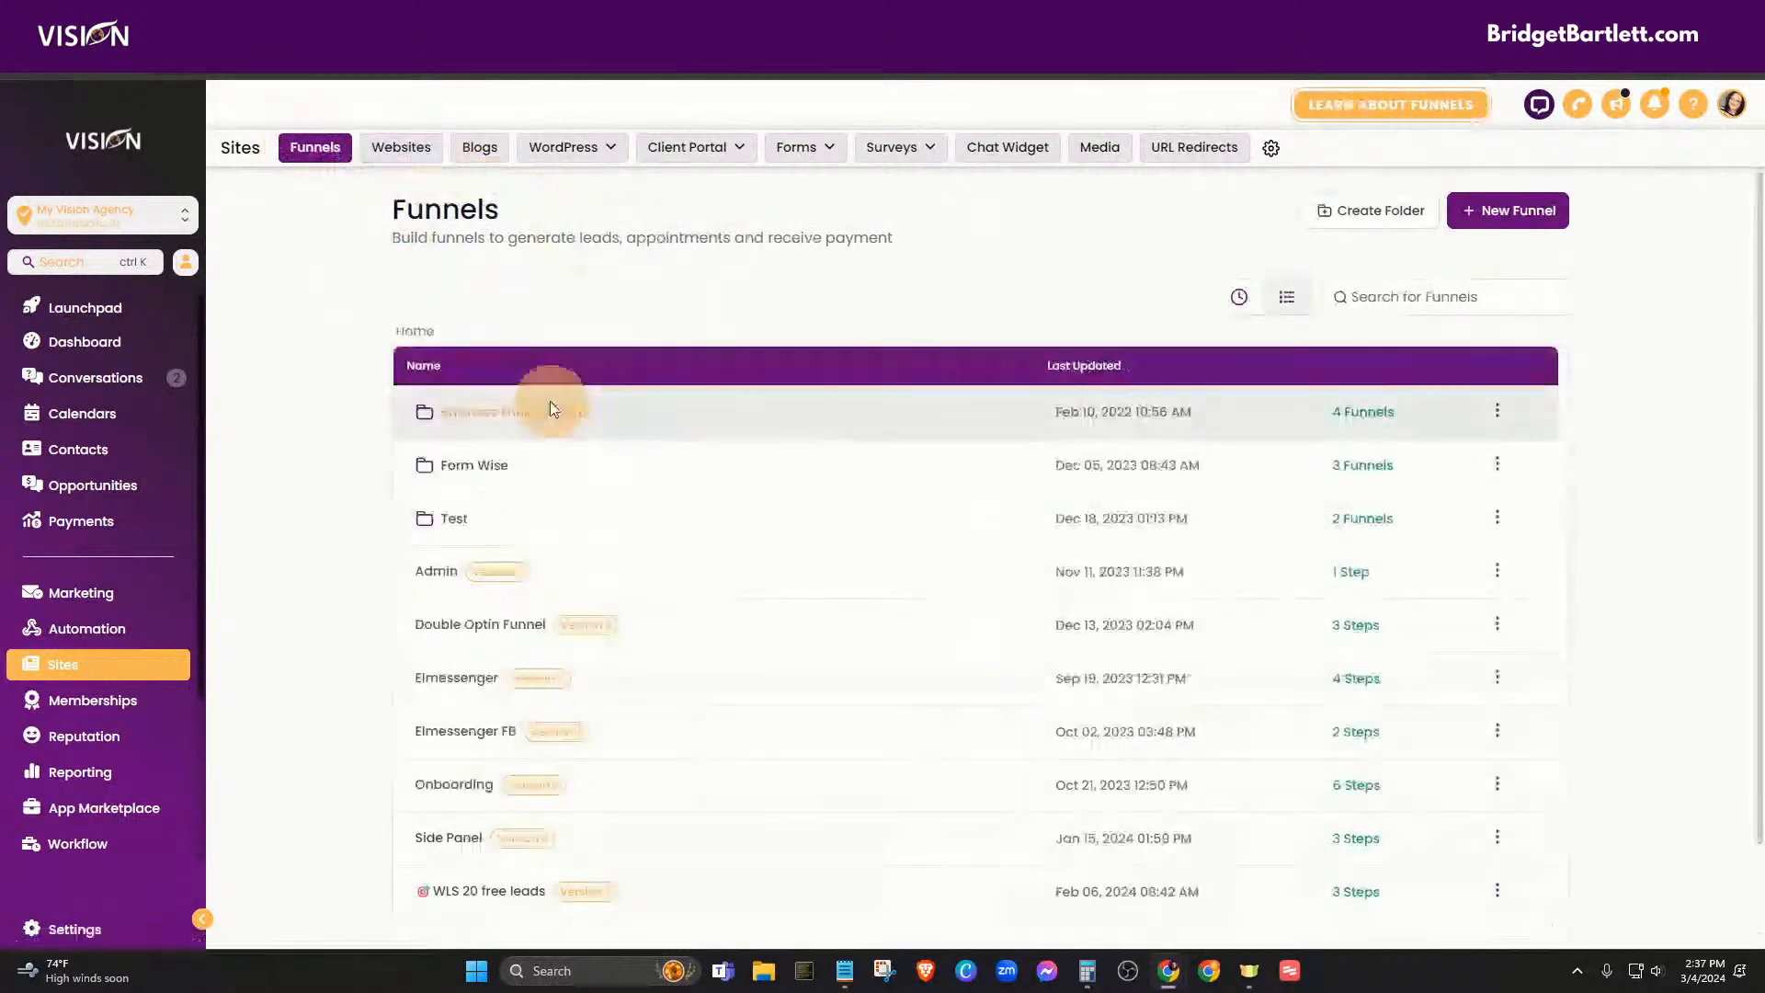
{"action": "left_click", "coordinate": [549, 414]}
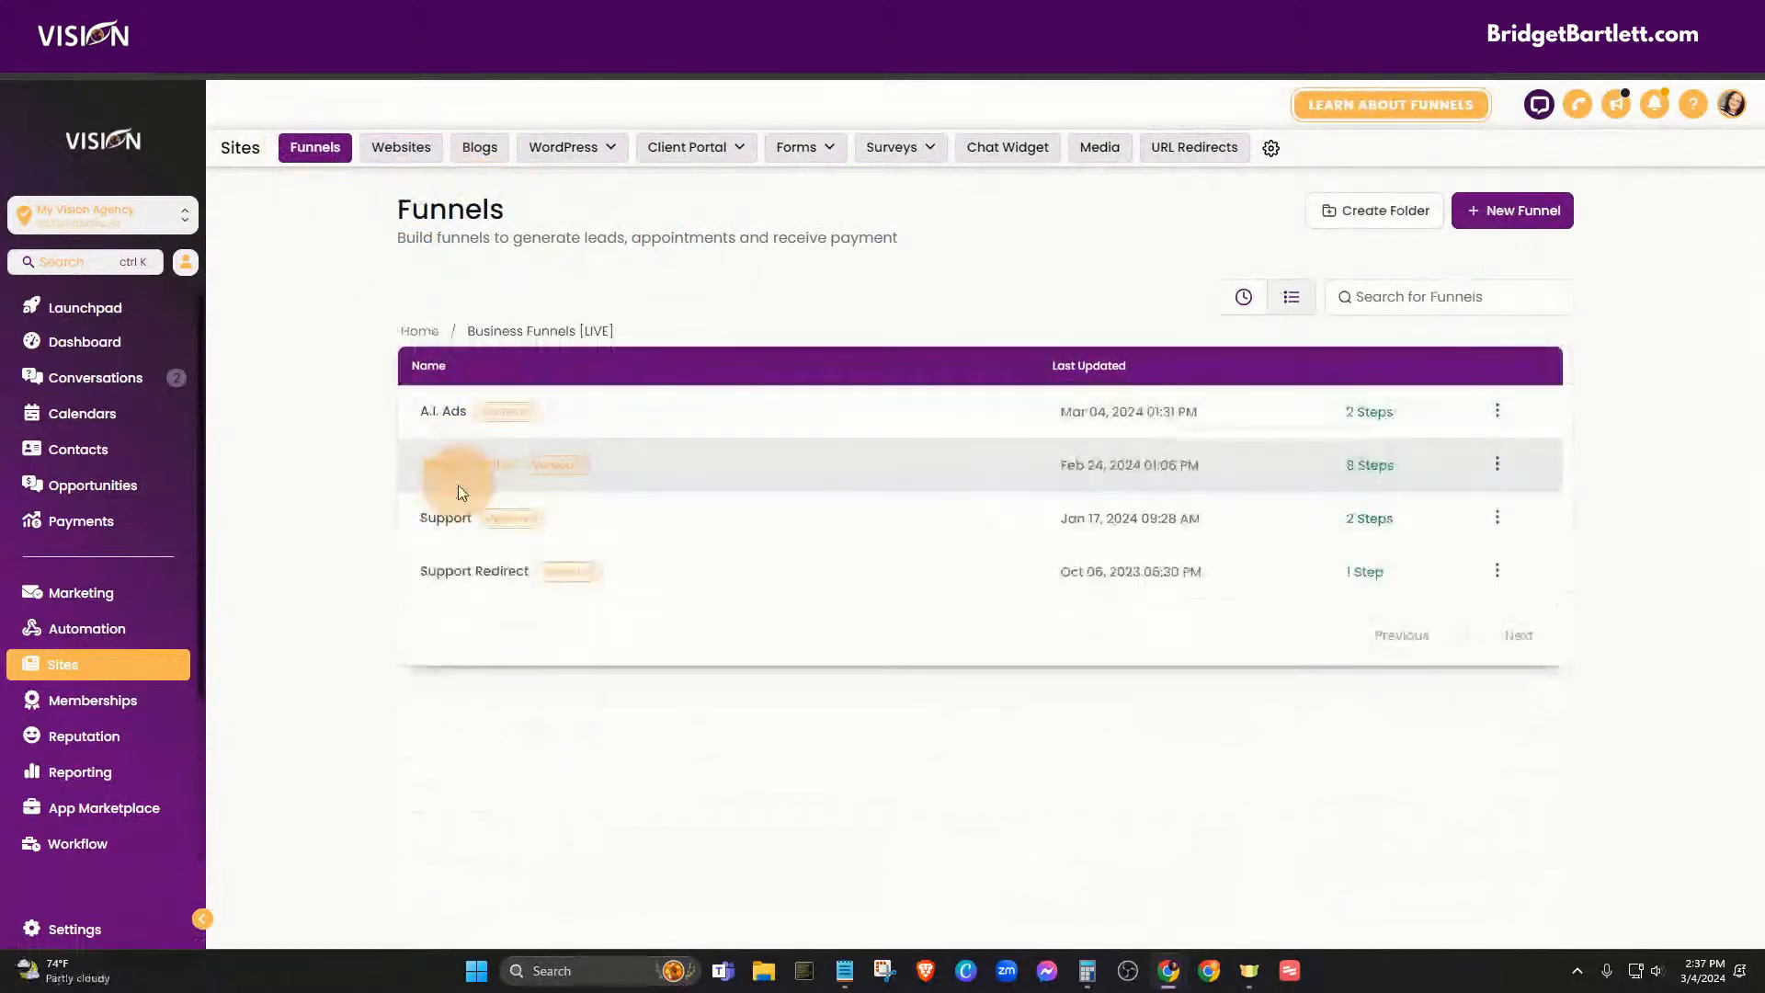
{"action": "left_click", "coordinate": [436, 409]}
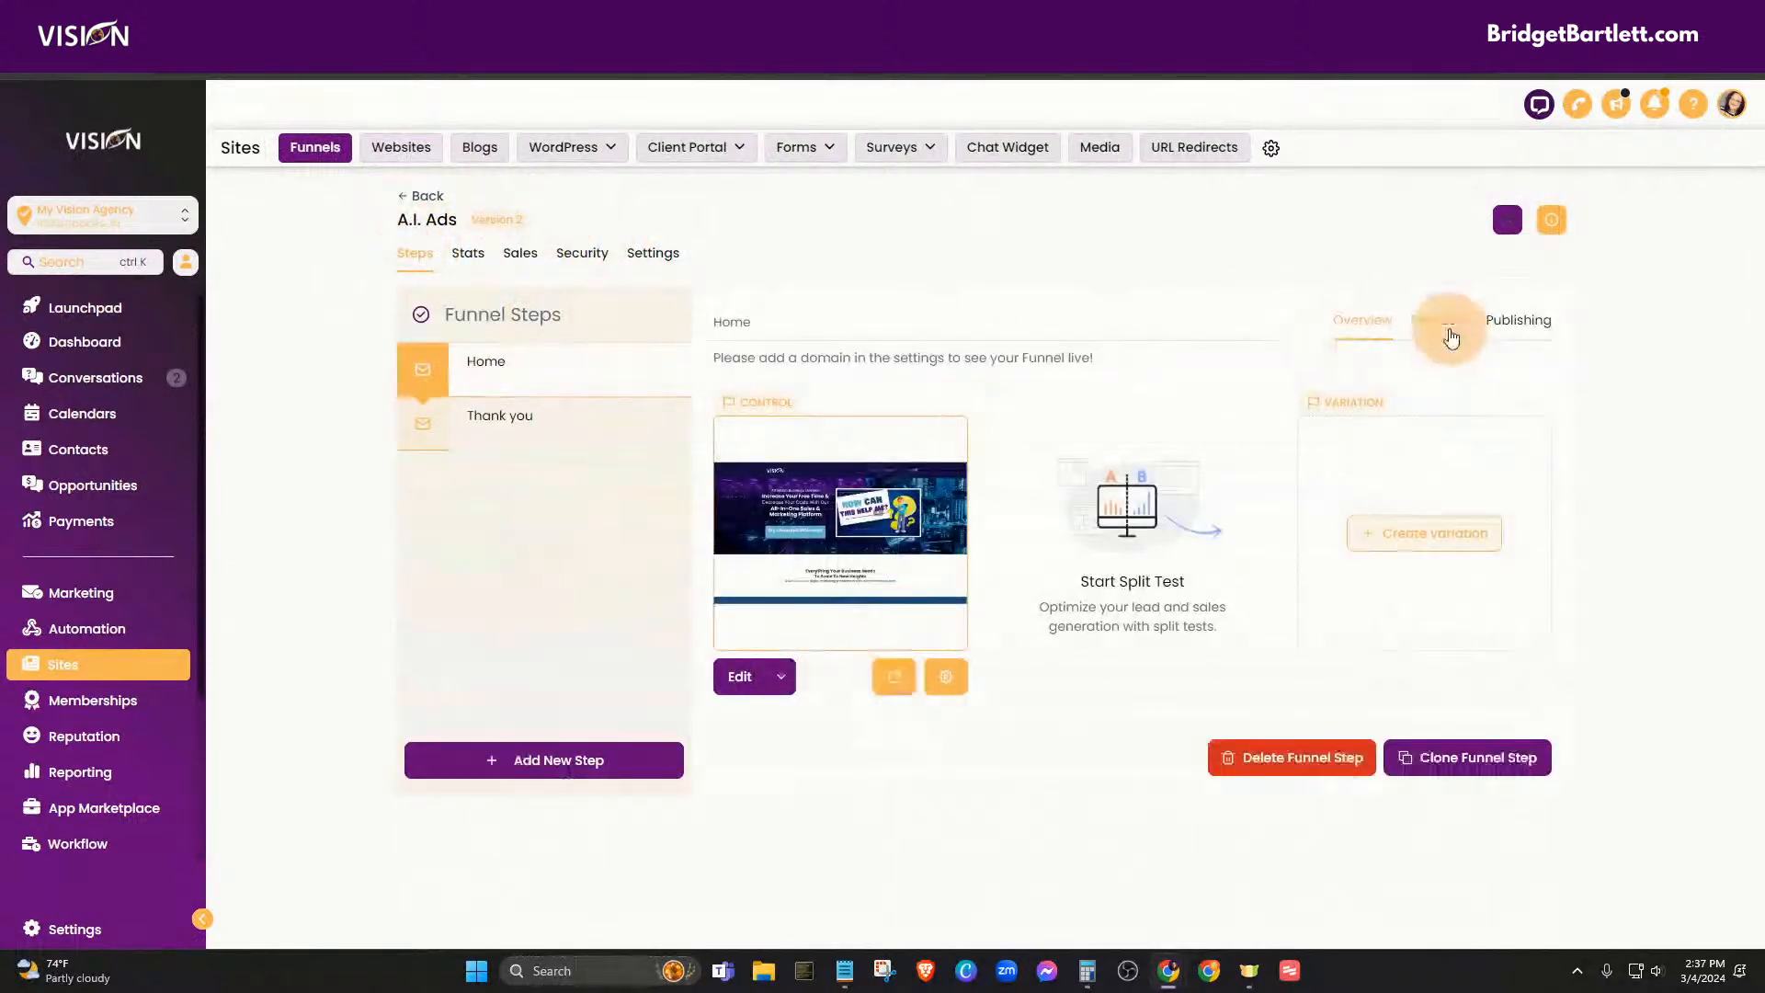
{"action": "left_click", "coordinate": [1451, 339]}
- Attach A.I. Ads Basic to the Home step at the $97.00 monthly price
{"action": "left_click", "coordinate": [1470, 414]}
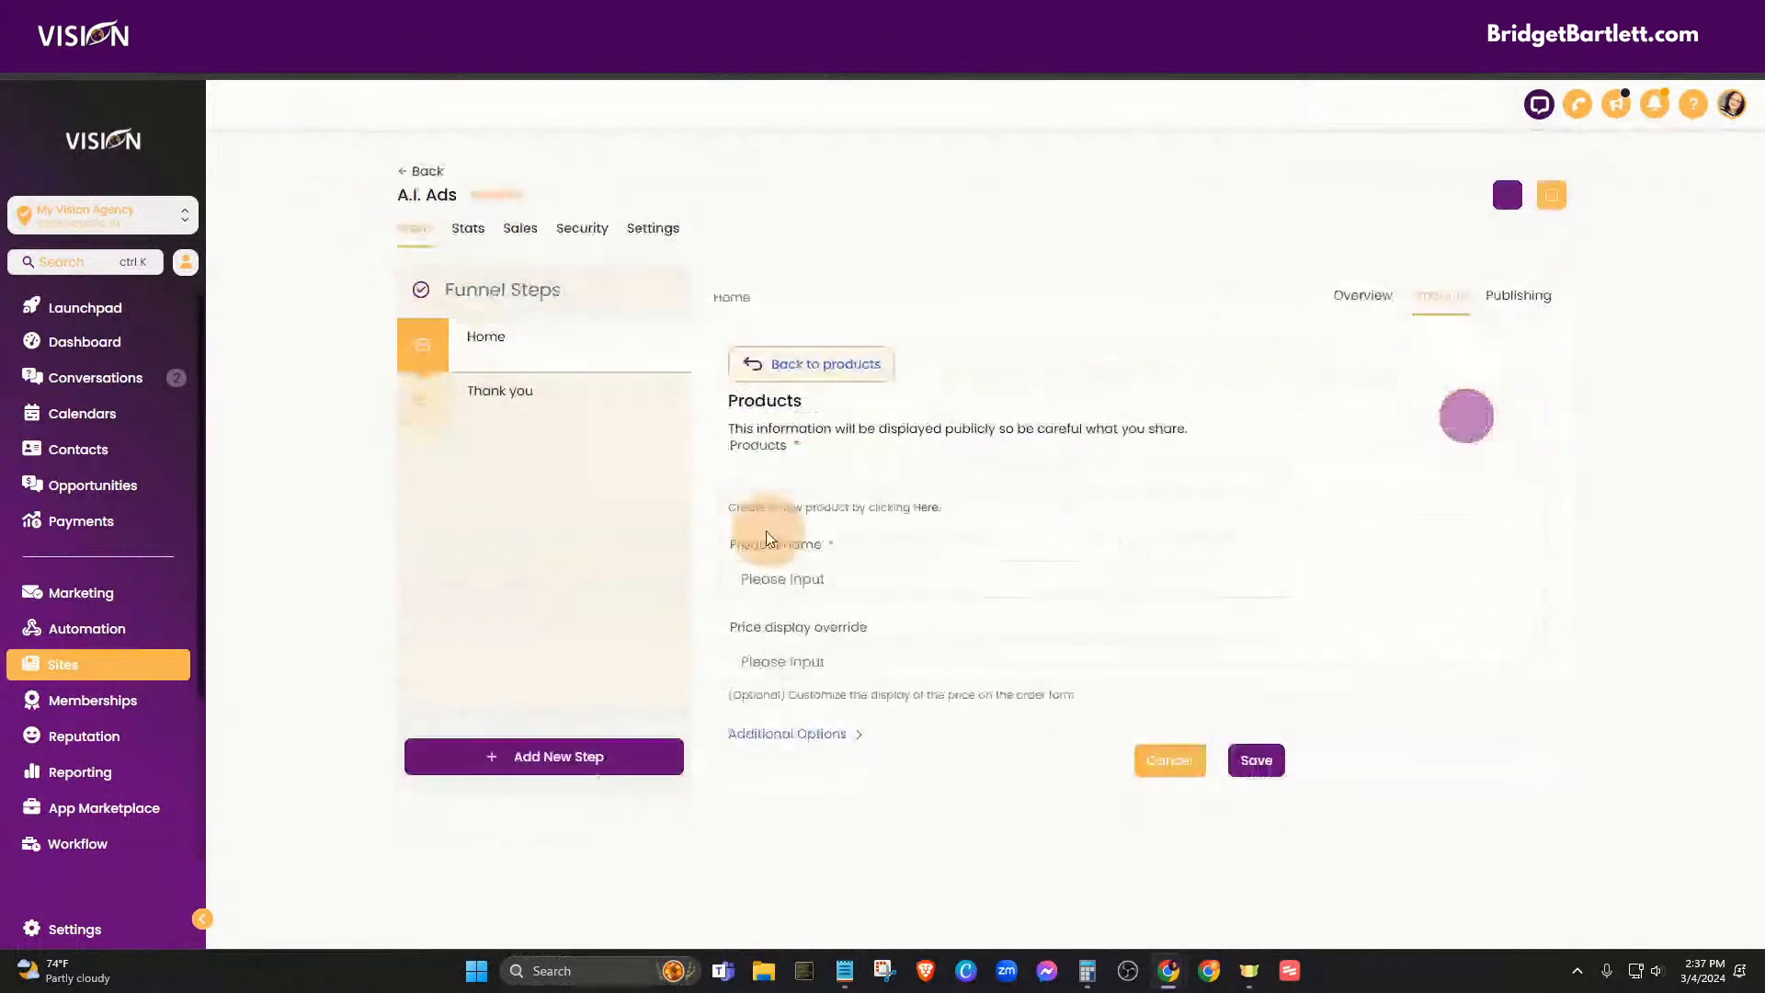
{"action": "left_click", "coordinate": [832, 476]}
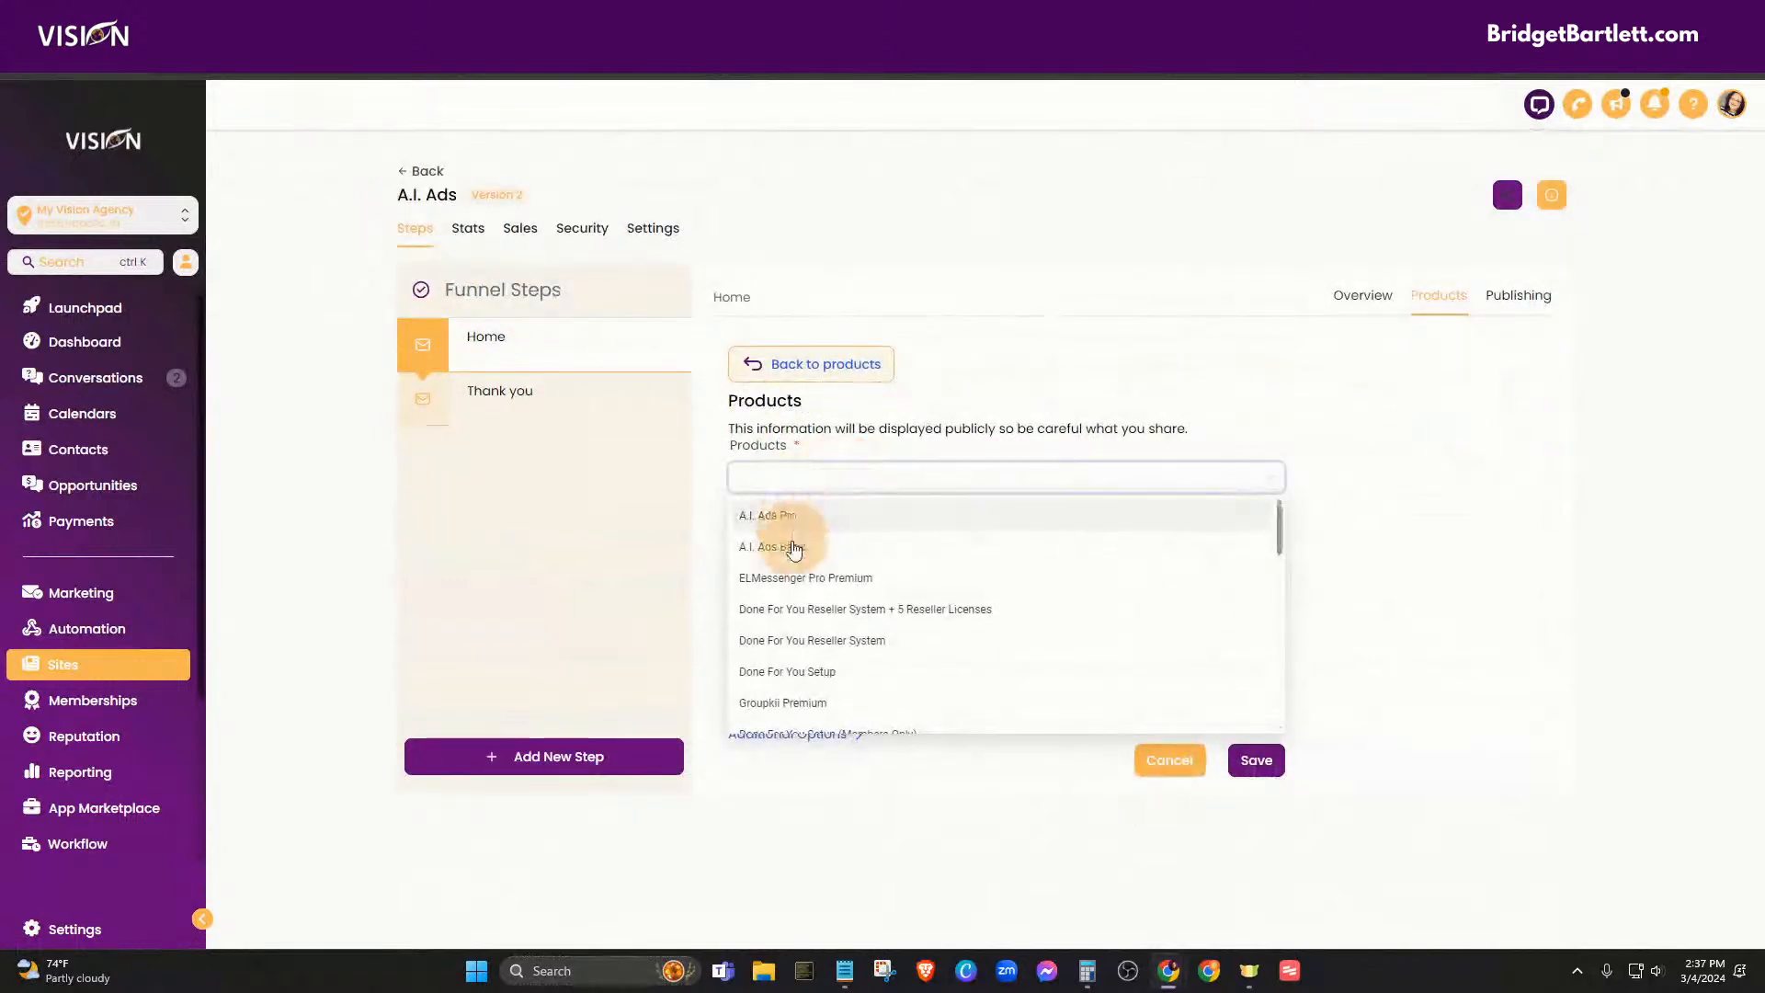
{"action": "left_click", "coordinate": [794, 548]}
{"action": "left_click", "coordinate": [798, 575]}
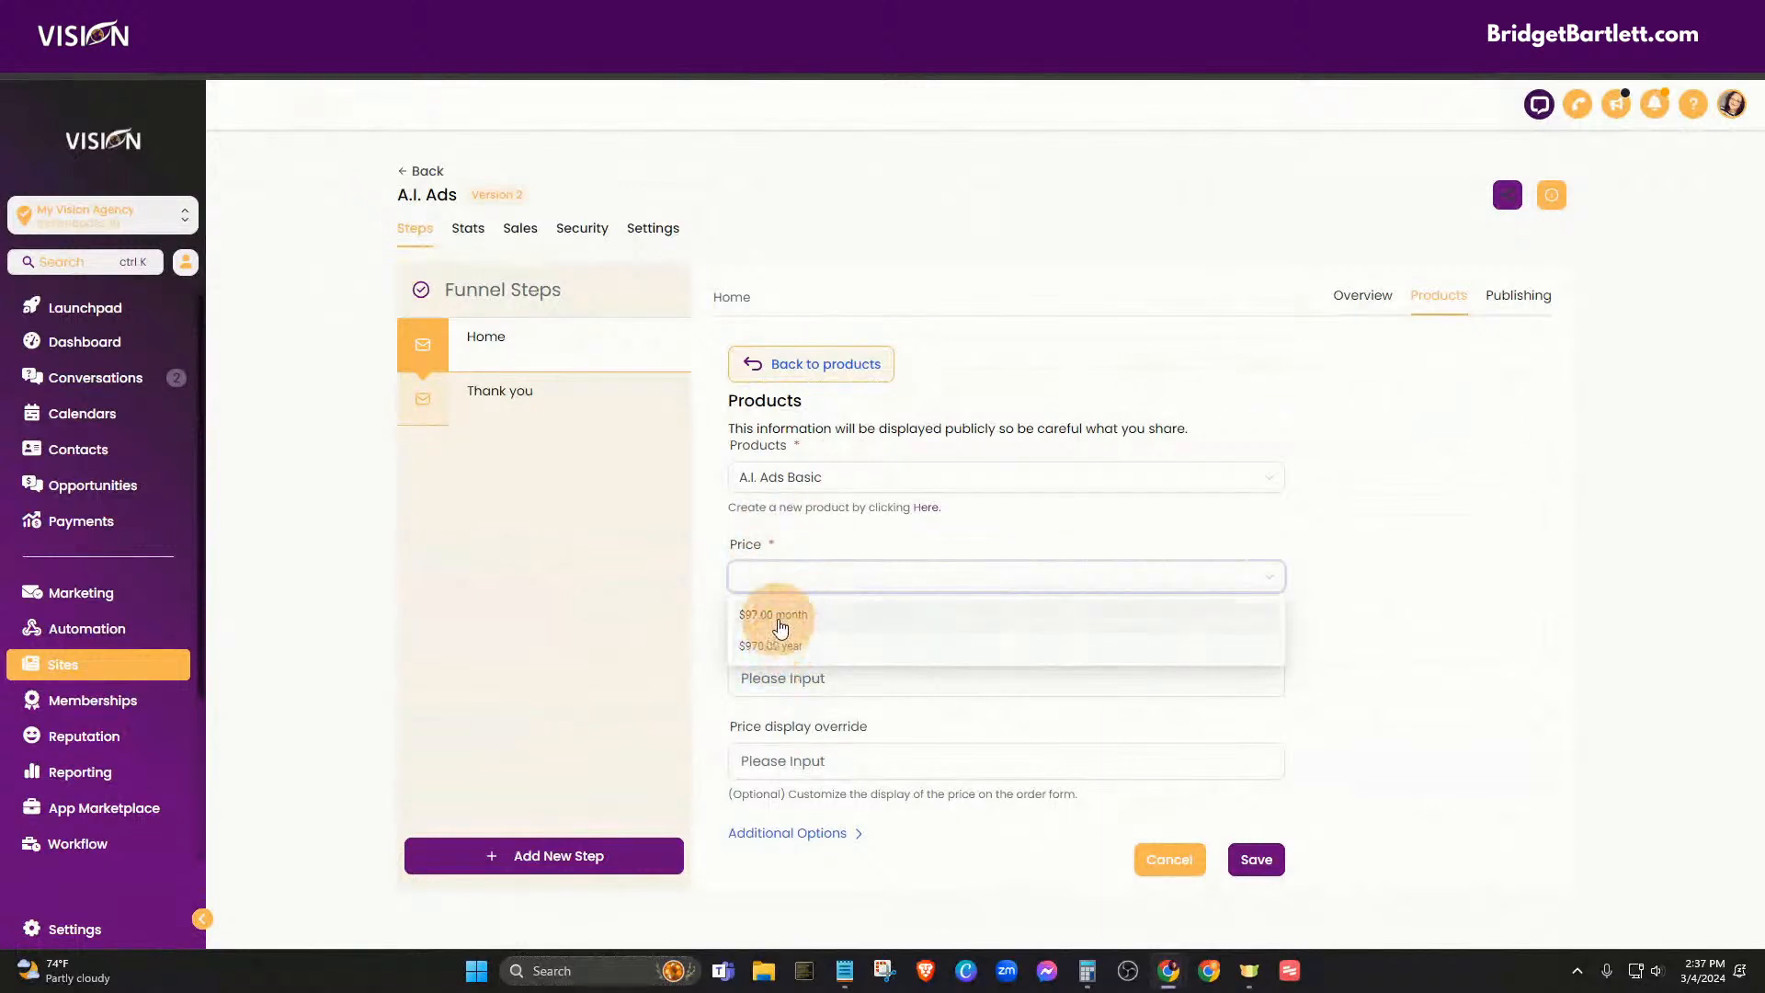
{"action": "left_click", "coordinate": [774, 614]}
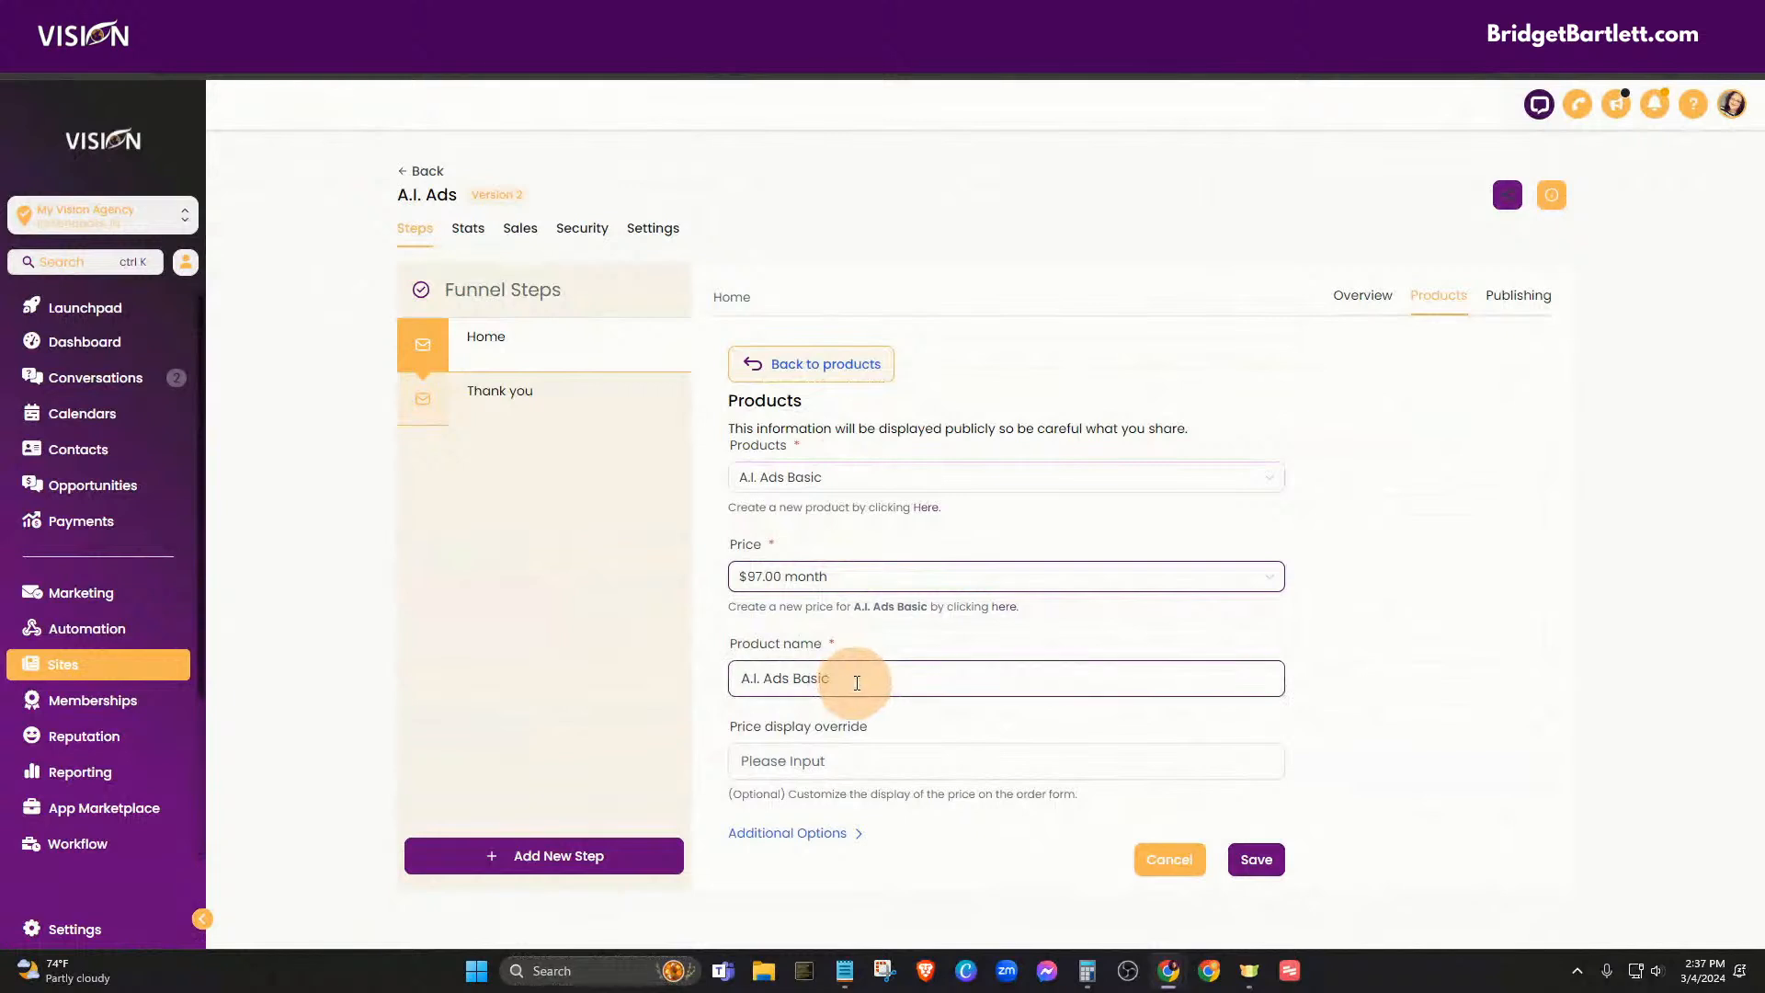
{"action": "left_click", "coordinate": [1256, 859]}
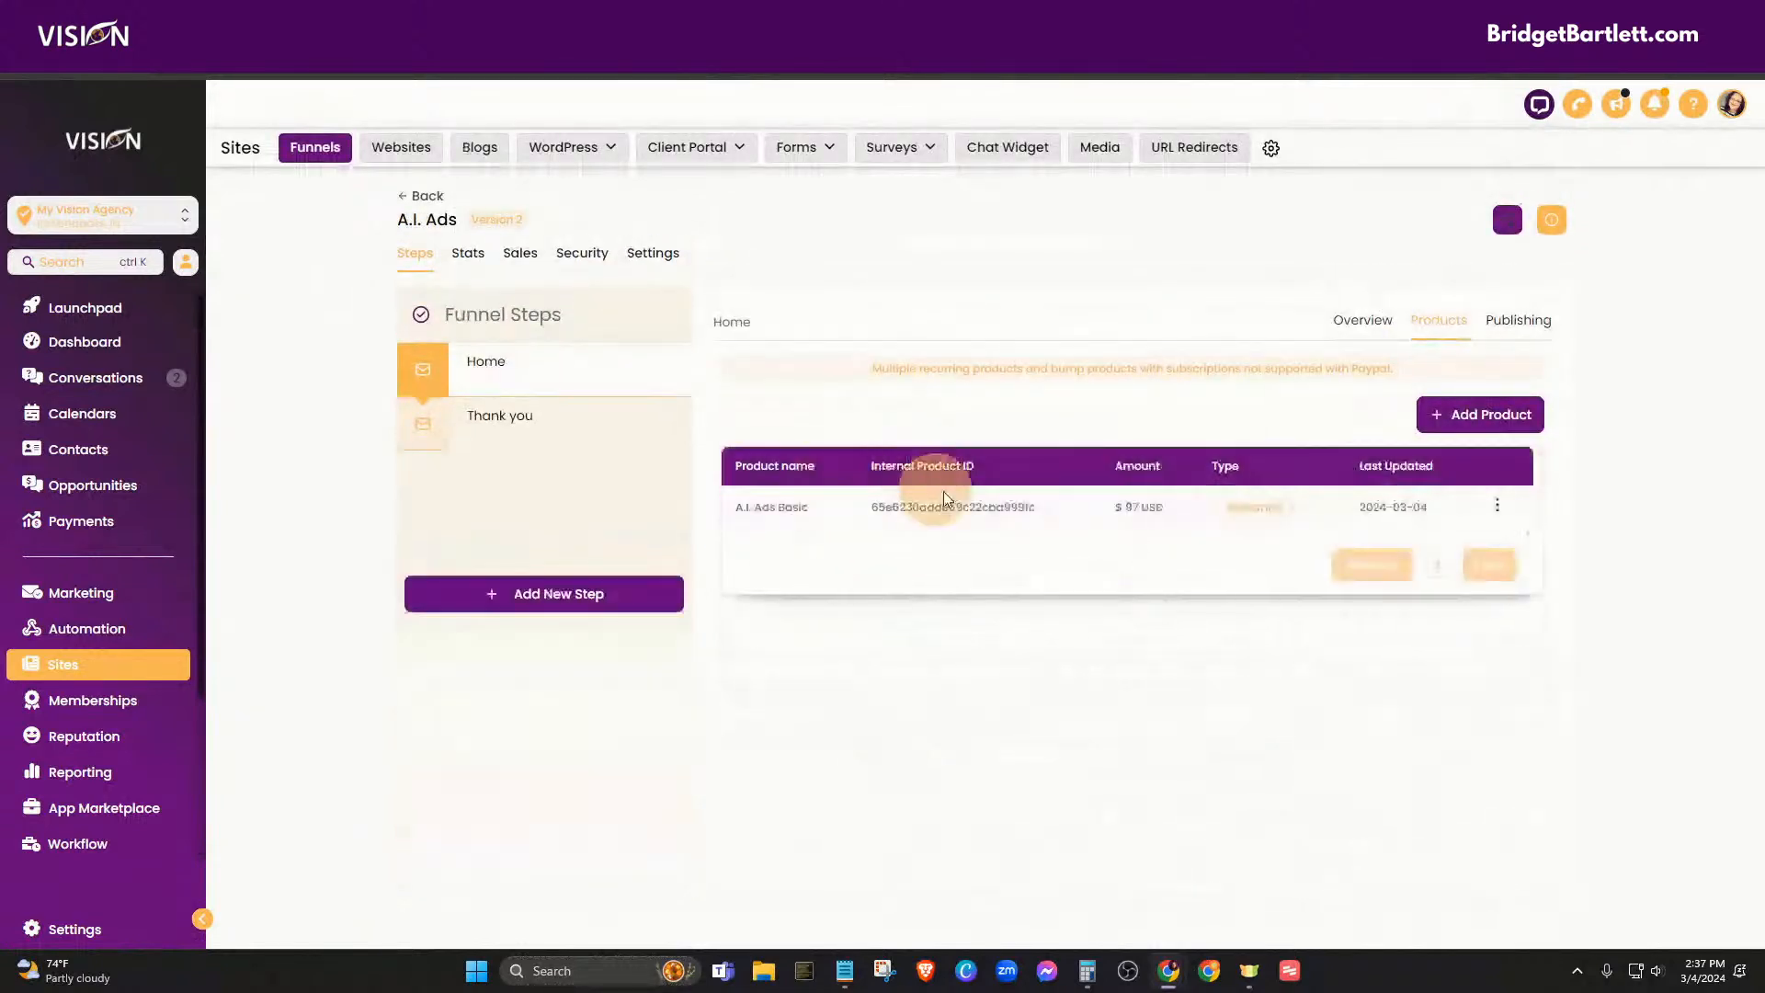
- Add A.I. Ads Basic a second time at the $970.00 yearly price
{"action": "left_click", "coordinate": [1480, 420]}
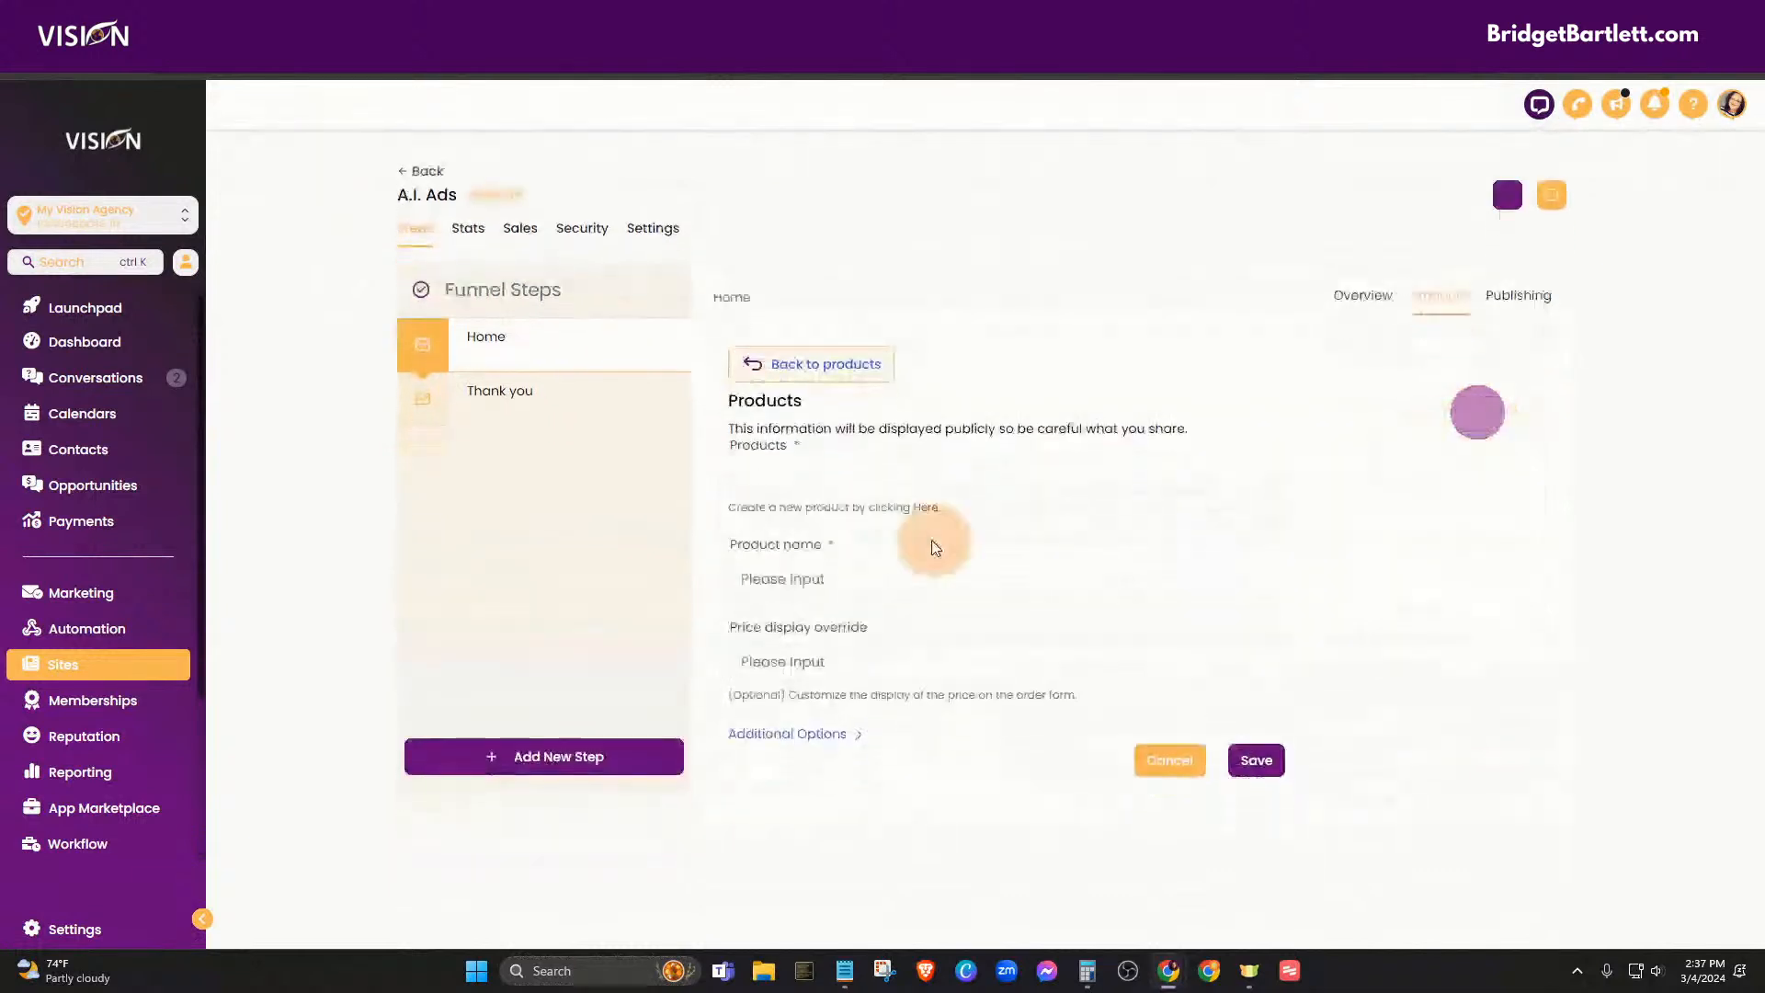
{"action": "left_click", "coordinate": [788, 475]}
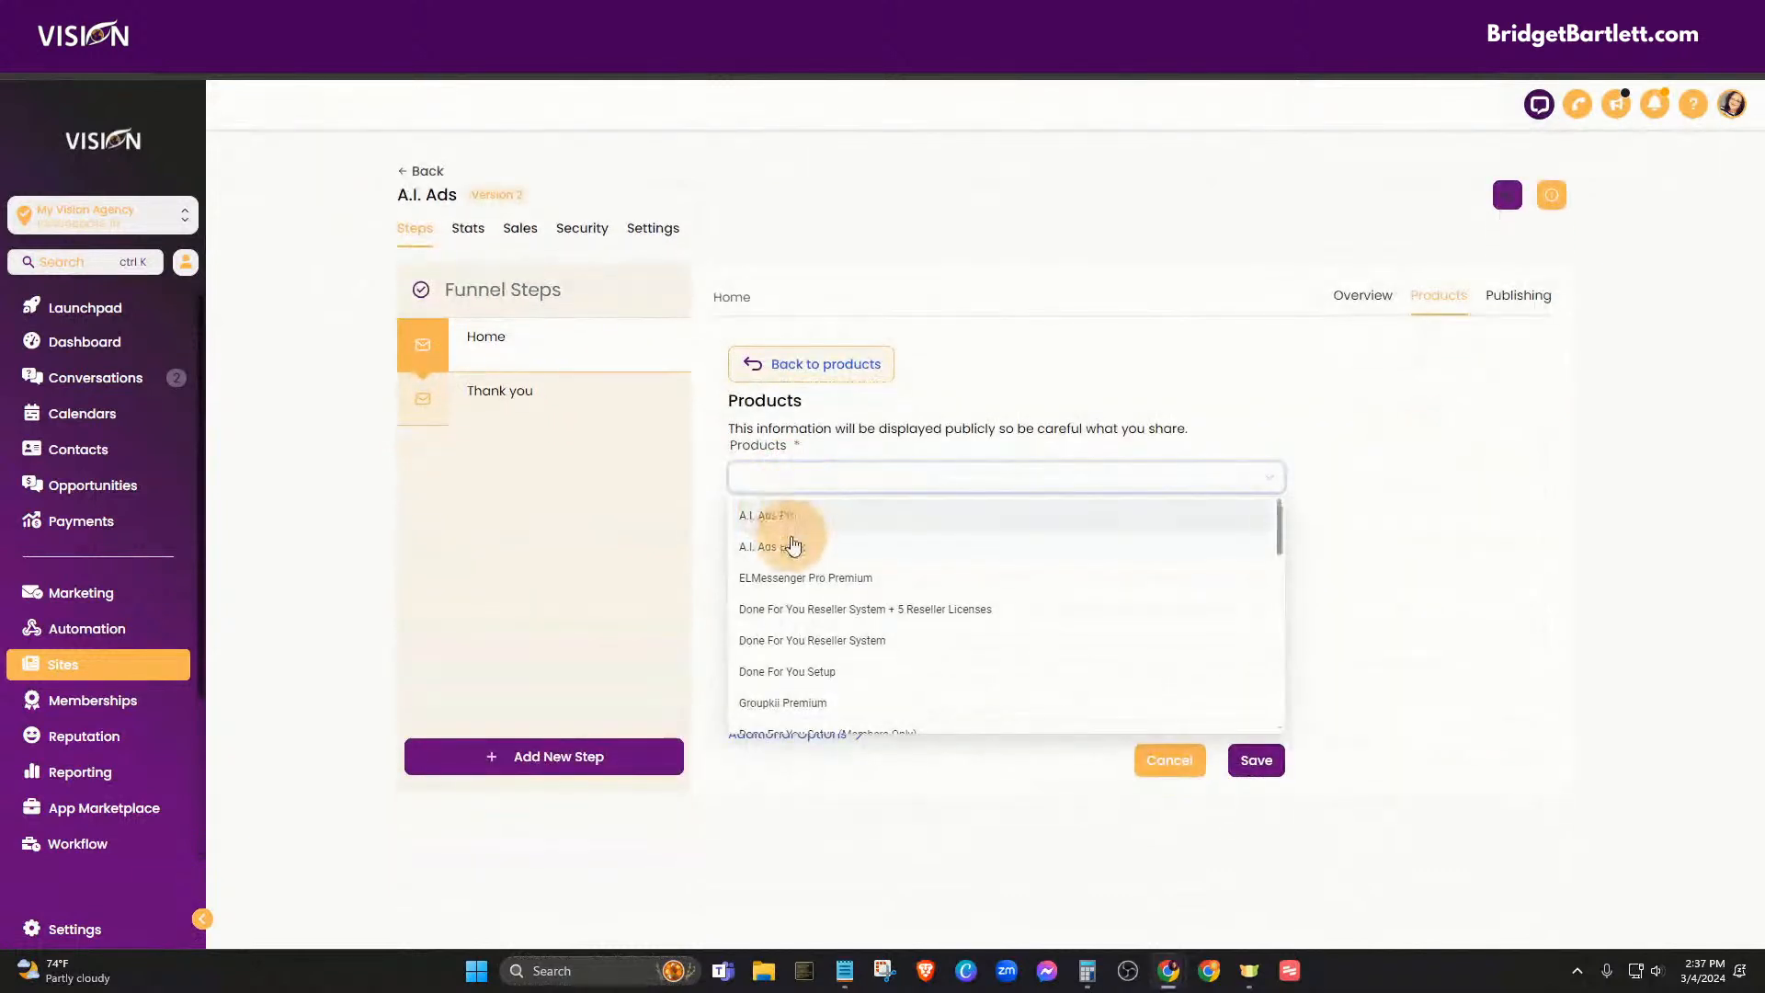
{"action": "left_click", "coordinate": [789, 542]}
{"action": "left_click", "coordinate": [827, 574]}
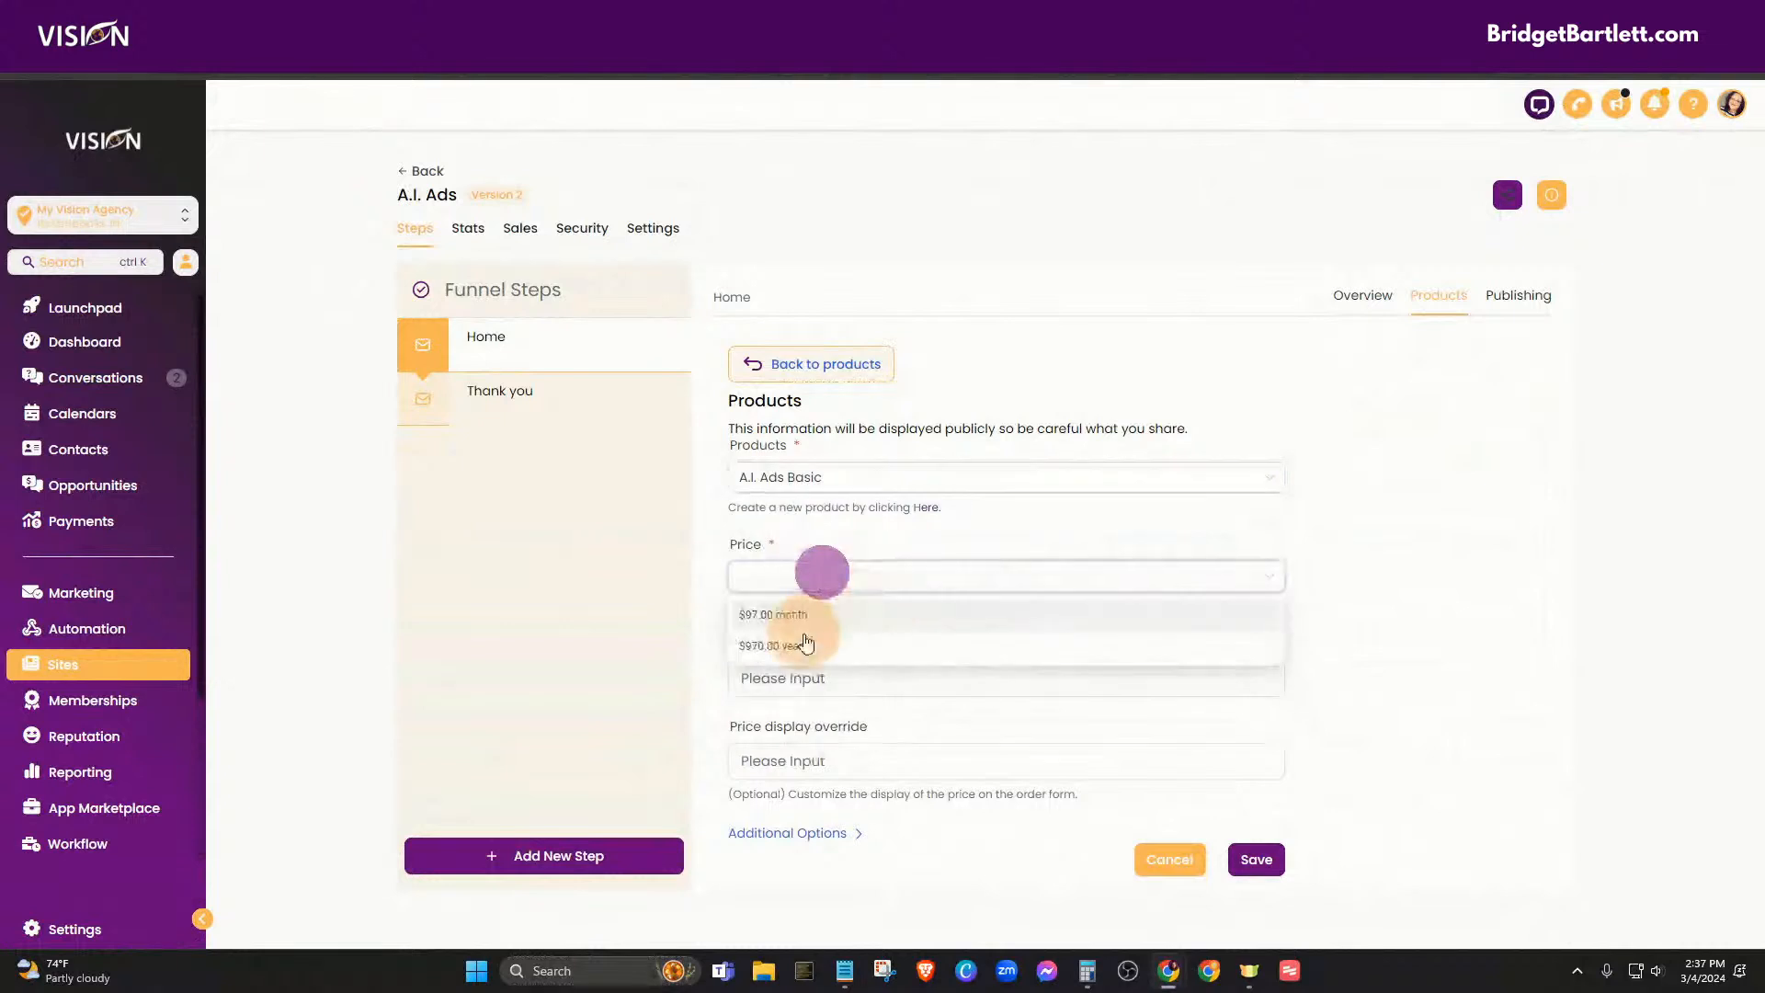
{"action": "left_click", "coordinate": [795, 636]}
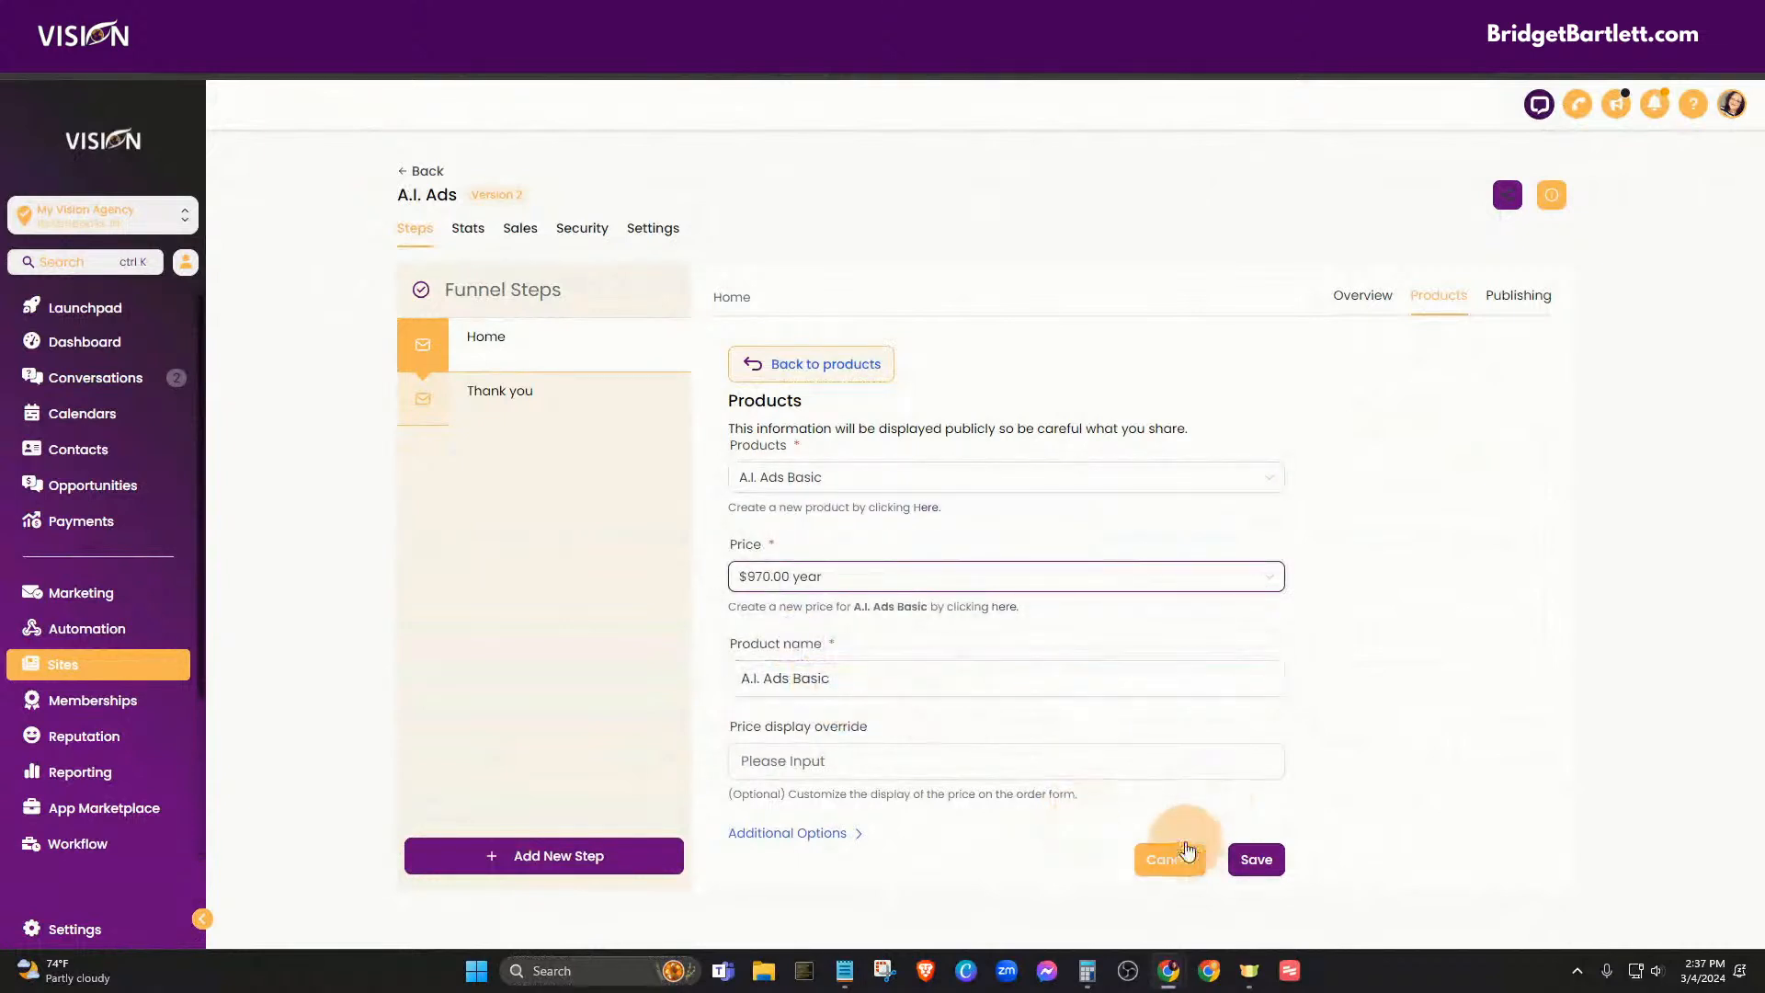
{"action": "left_click", "coordinate": [1257, 852]}
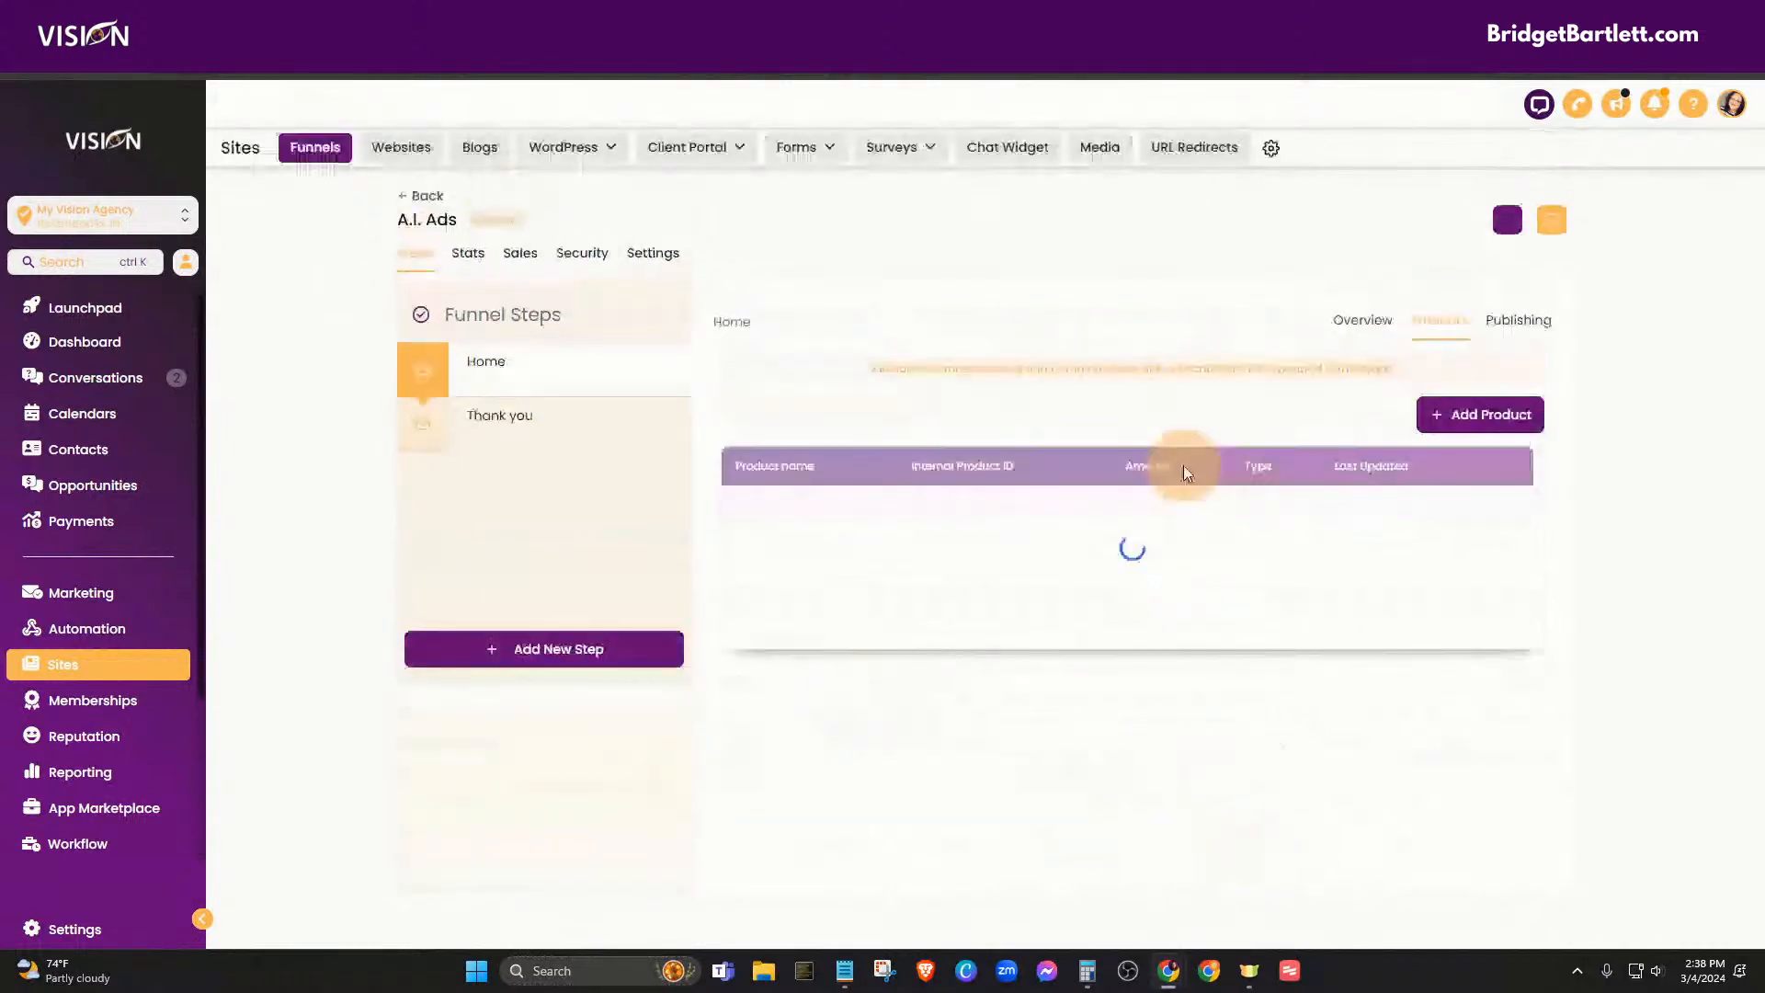
{"action": "left_click", "coordinate": [1480, 415]}
- Attach A.I. Ads Pro to the Home step at the $197.00 monthly price
{"action": "left_click", "coordinate": [748, 477]}
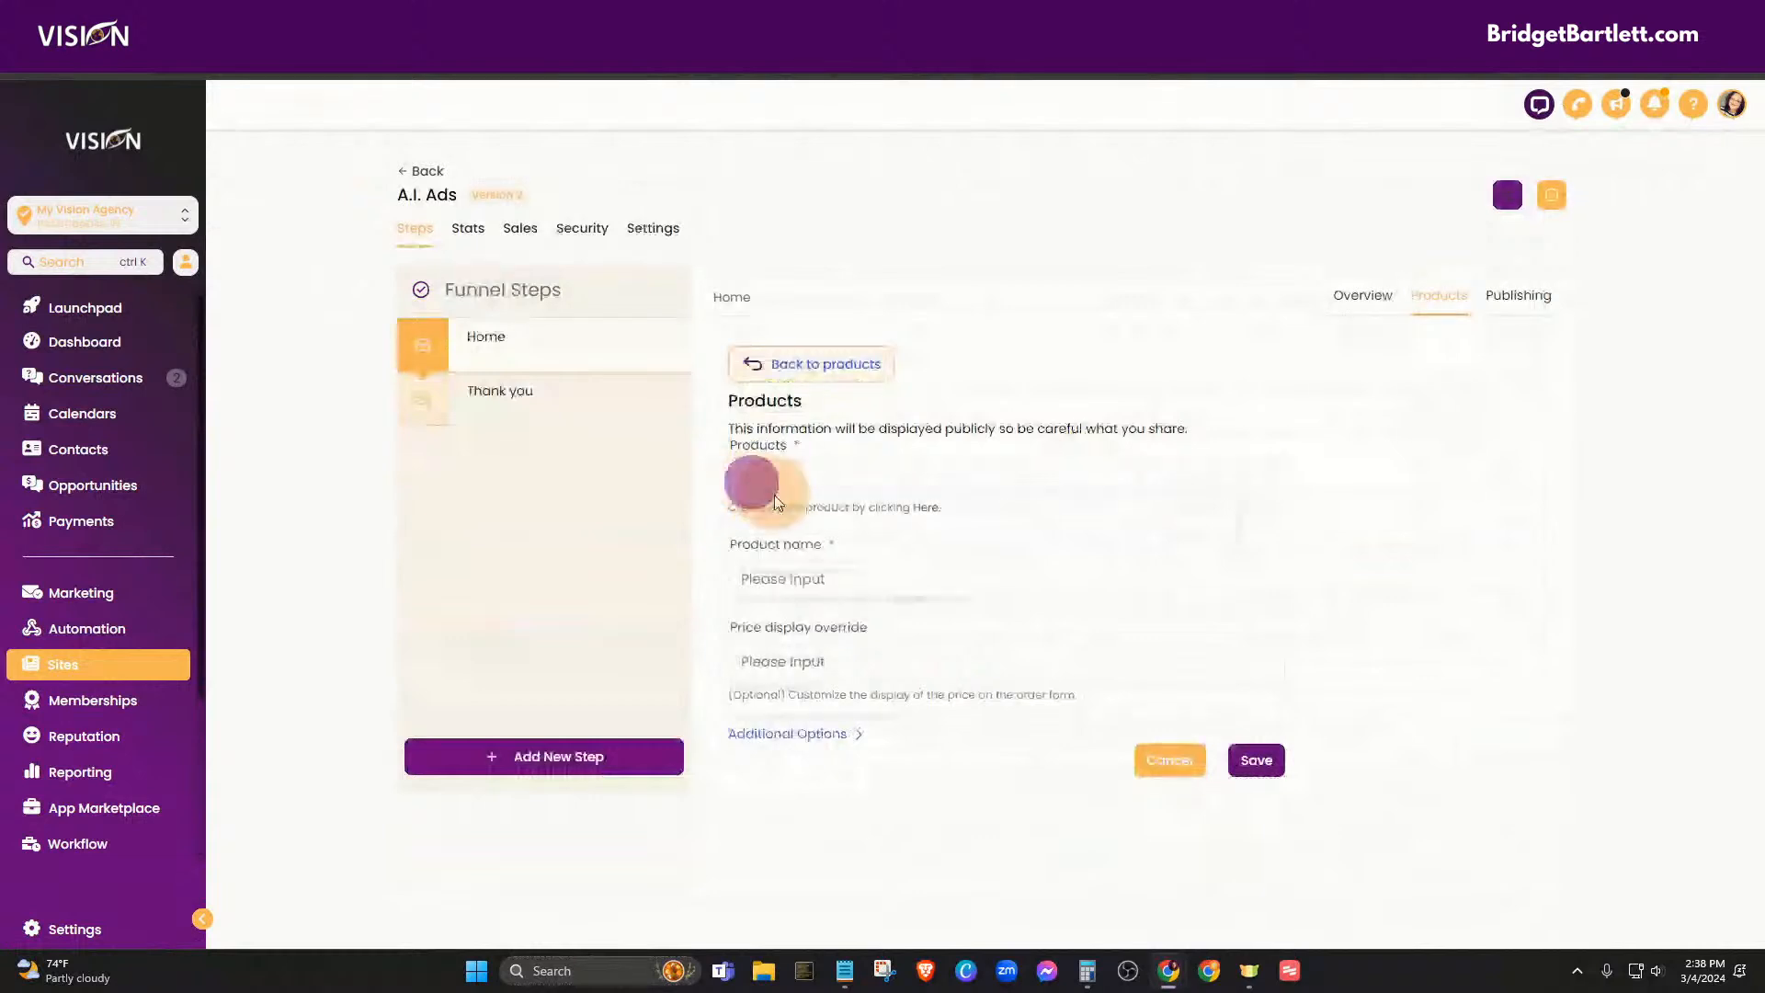
{"action": "left_click", "coordinate": [787, 516]}
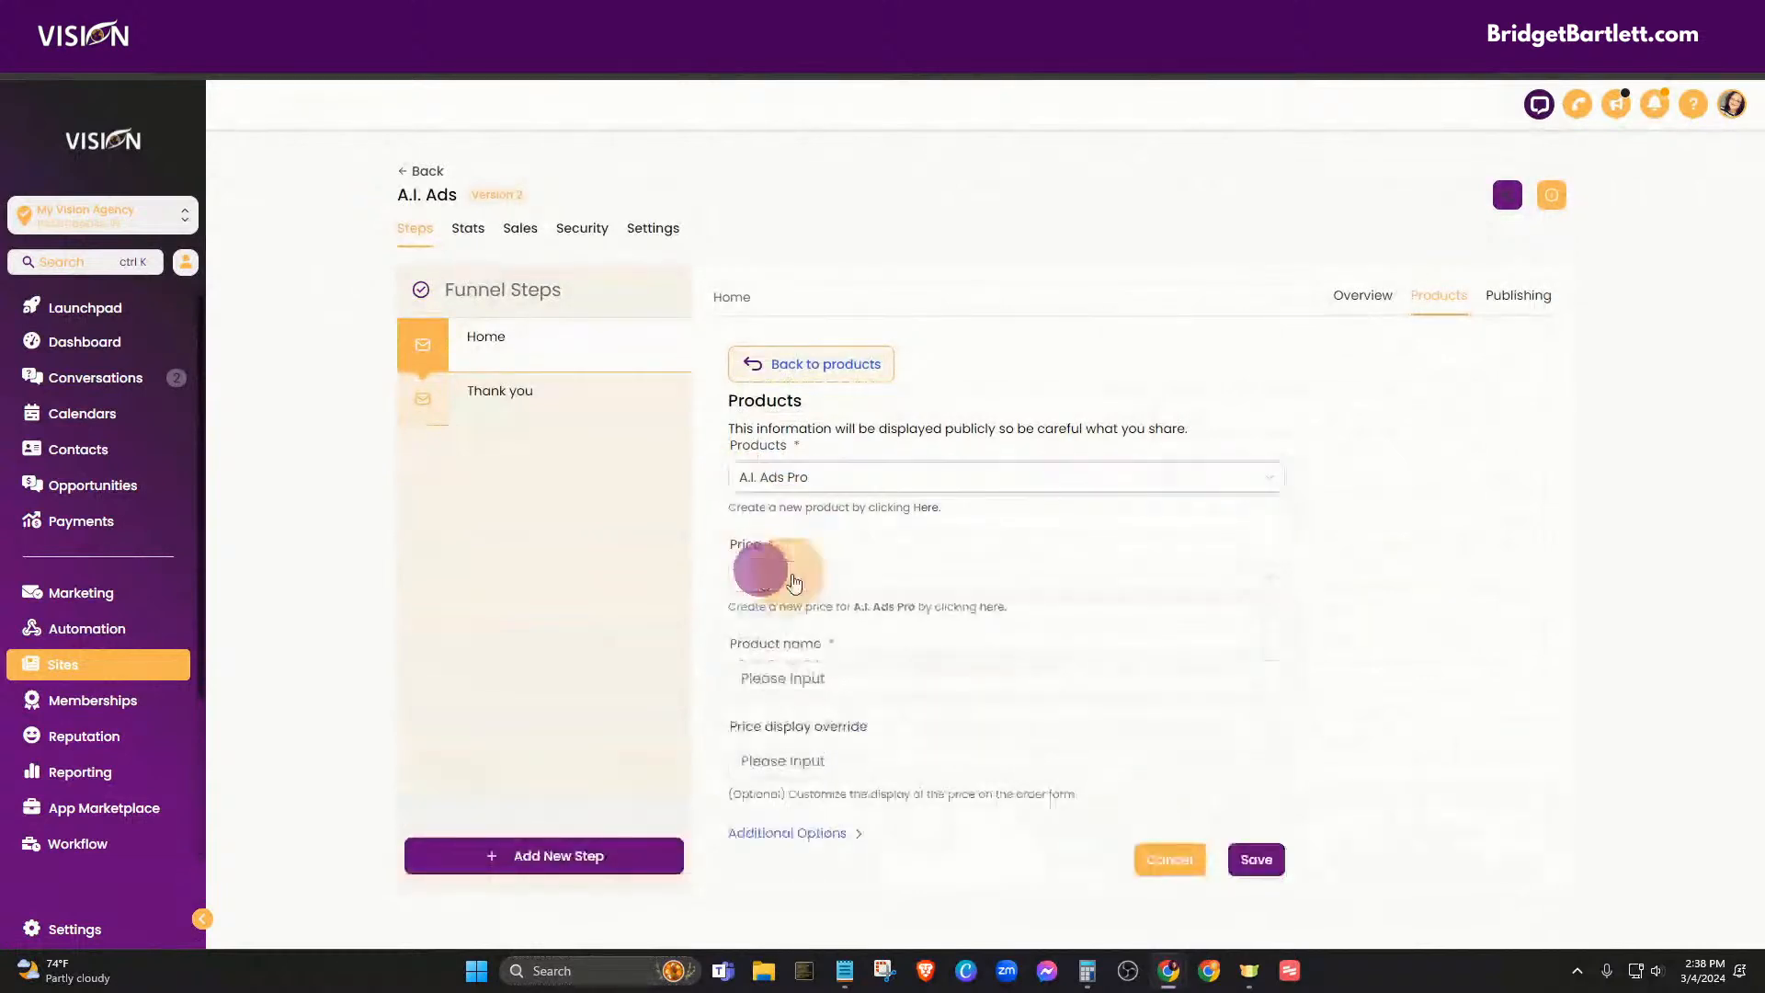
{"action": "left_click", "coordinate": [759, 573]}
{"action": "left_click", "coordinate": [783, 614]}
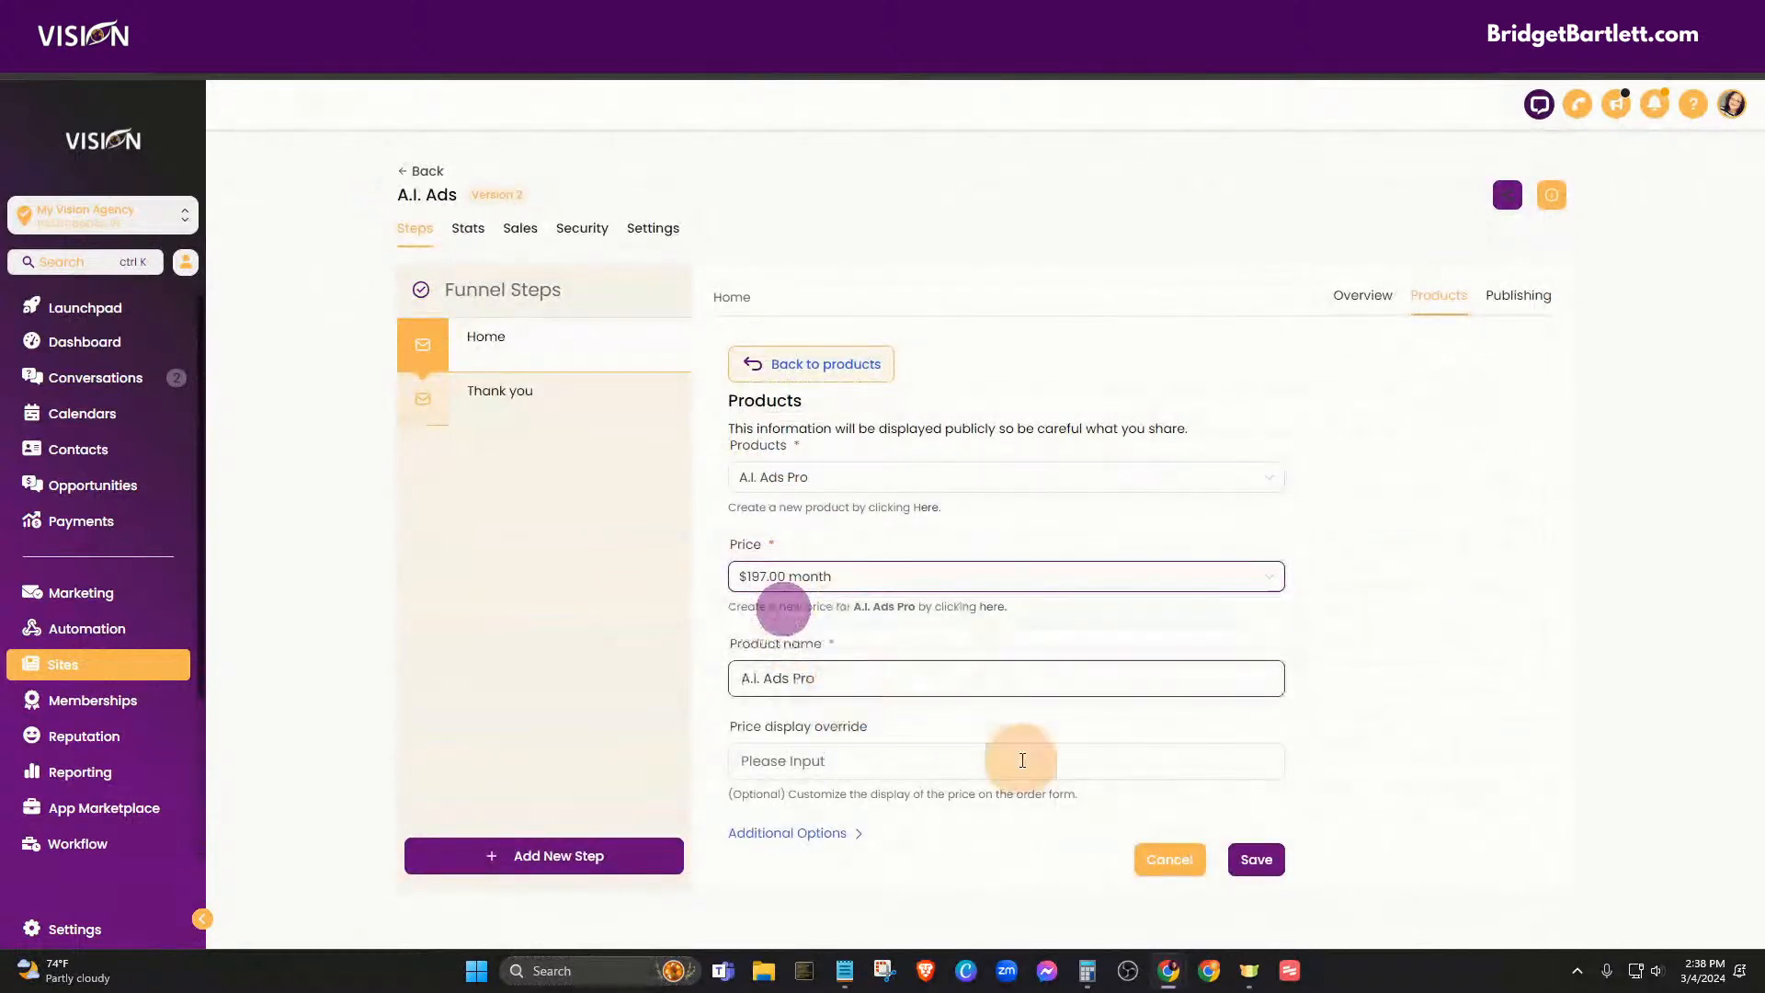
{"action": "left_click", "coordinate": [1252, 858]}
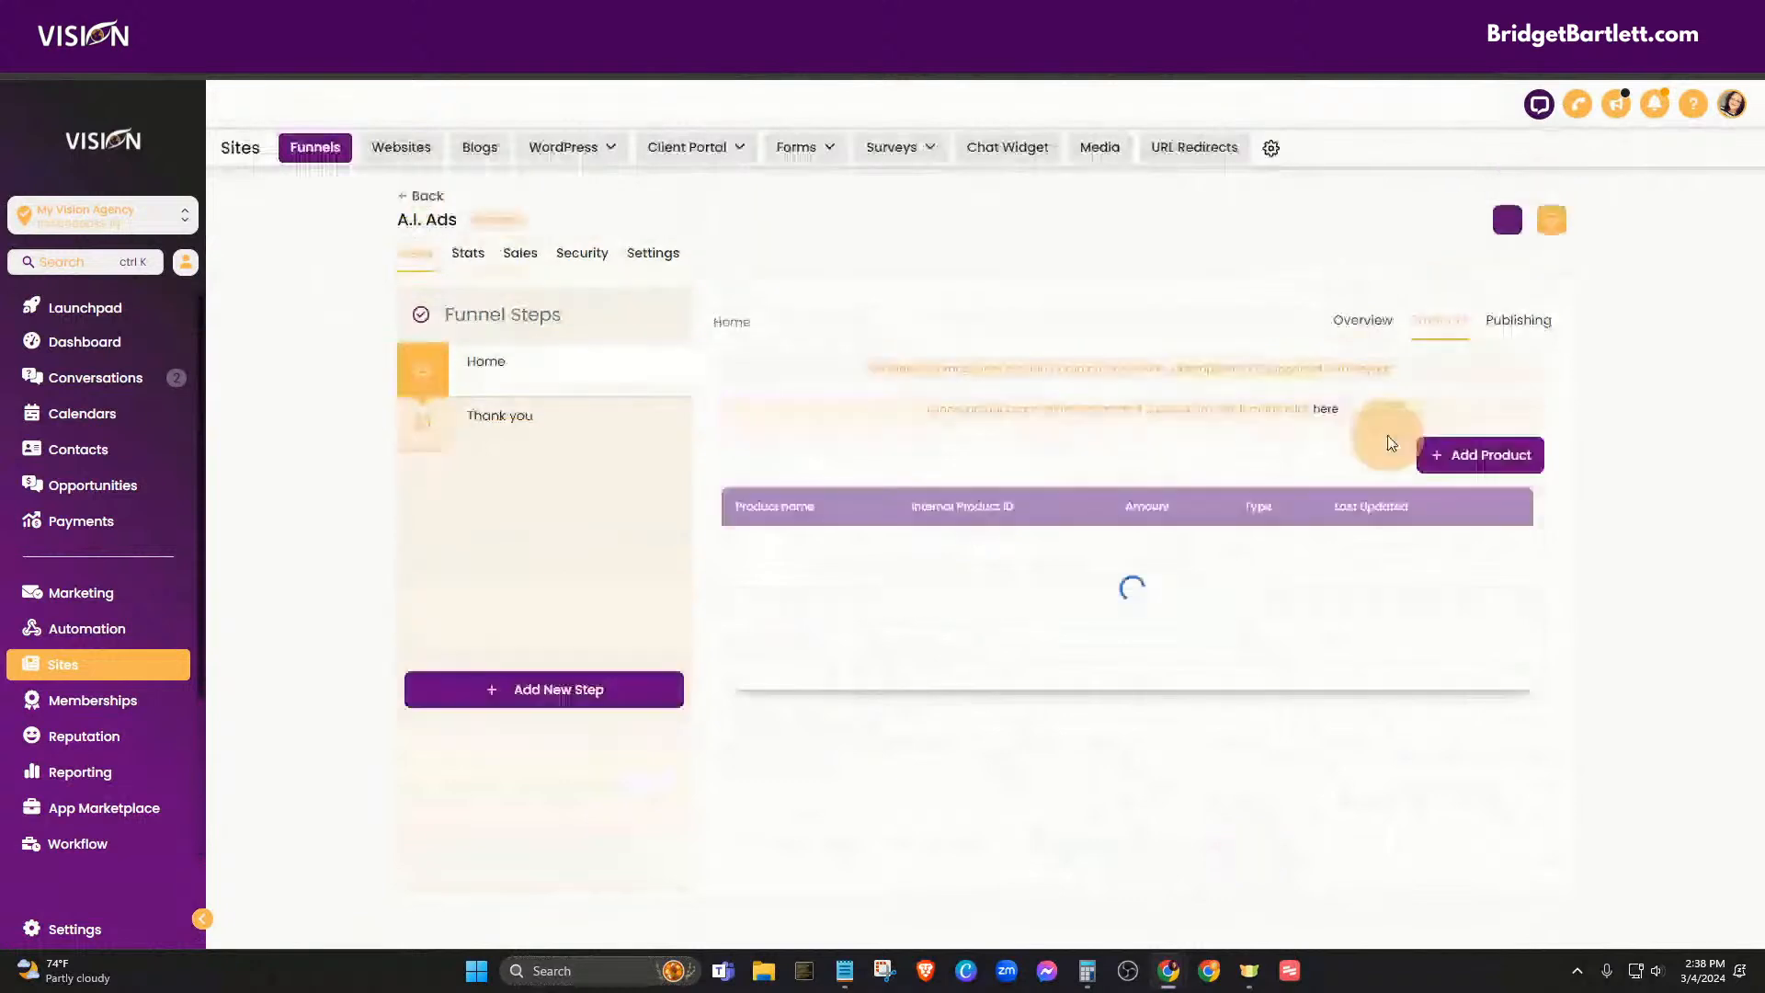
- Add A.I. Ads Pro a second time at the $1,970.00 yearly price
{"action": "left_click", "coordinate": [1482, 415]}
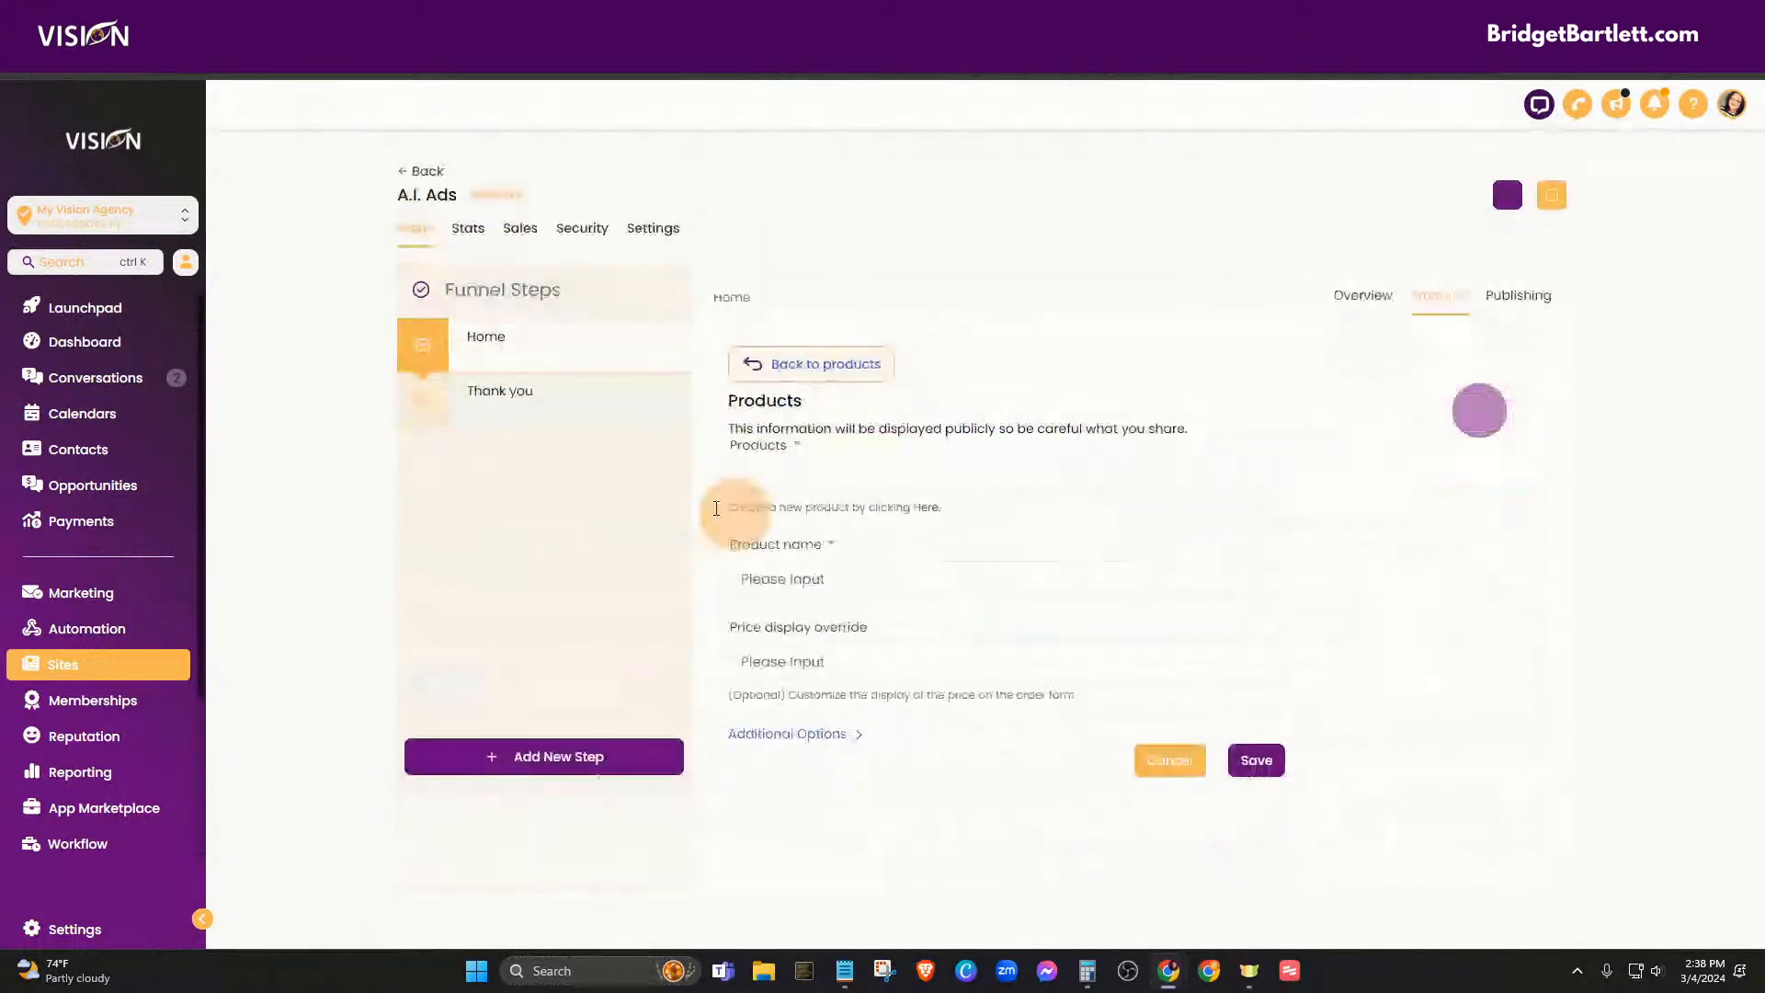
{"action": "left_click", "coordinate": [776, 475]}
{"action": "left_click", "coordinate": [781, 527]}
{"action": "left_click", "coordinate": [790, 575]}
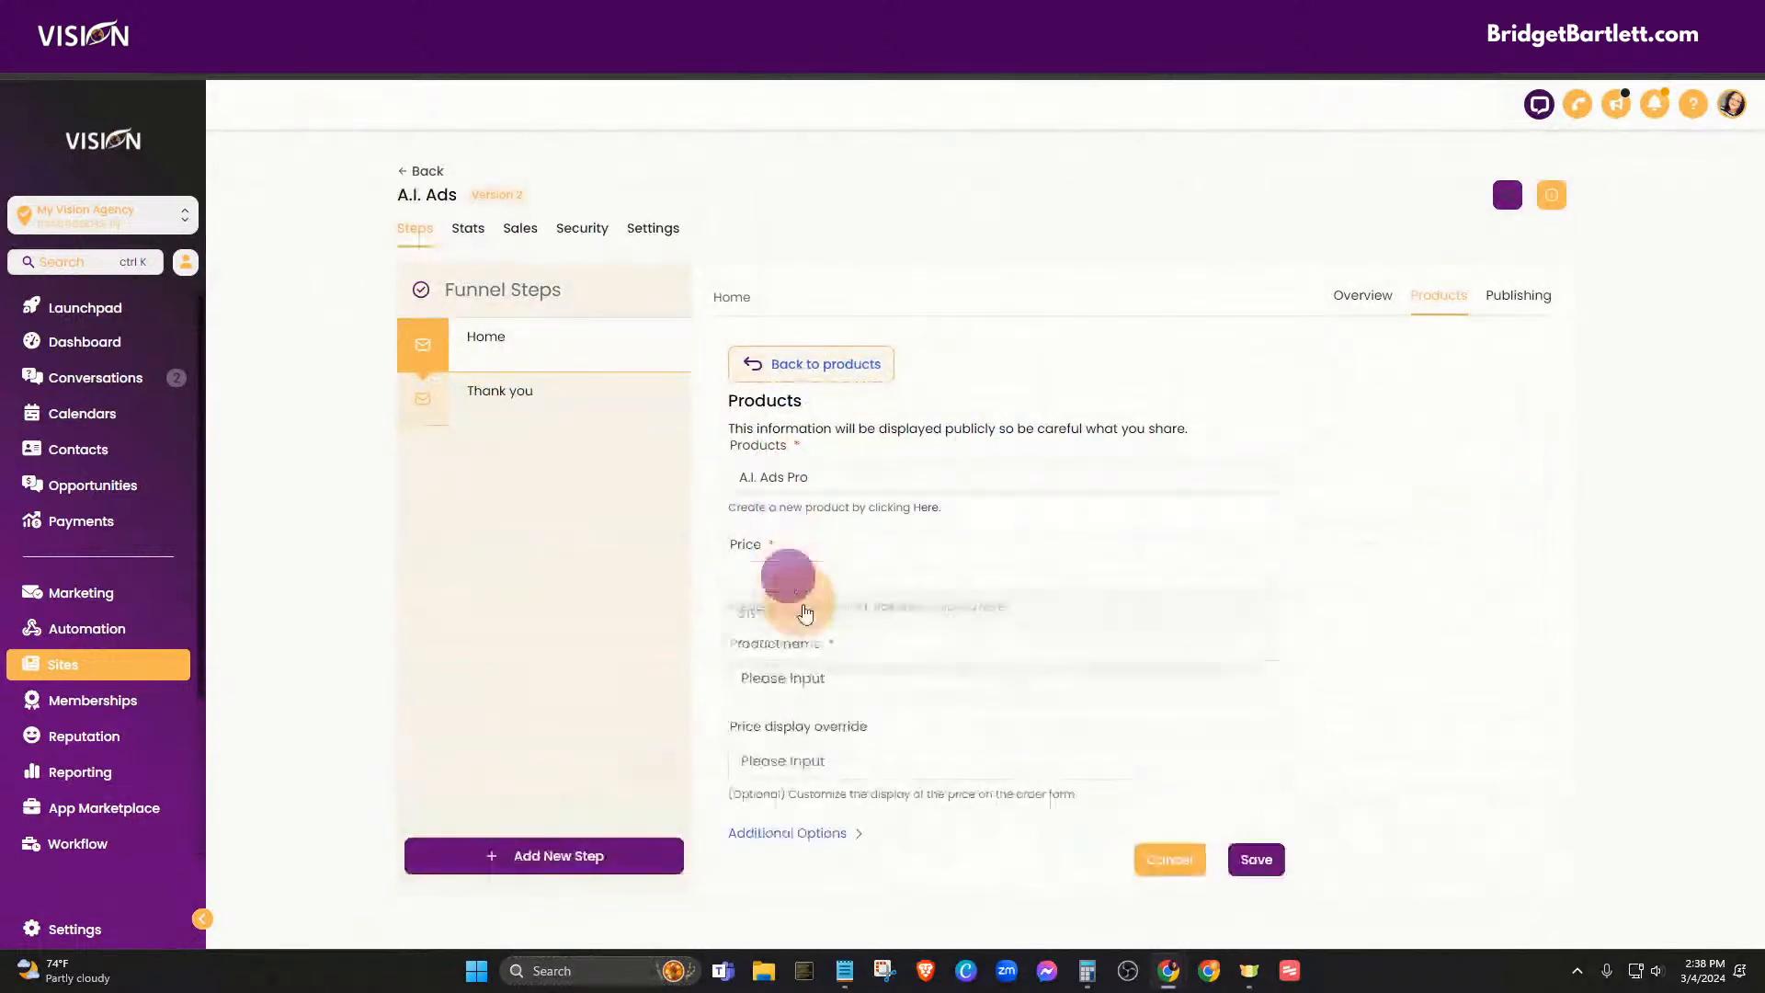
{"action": "left_click", "coordinate": [781, 646]}
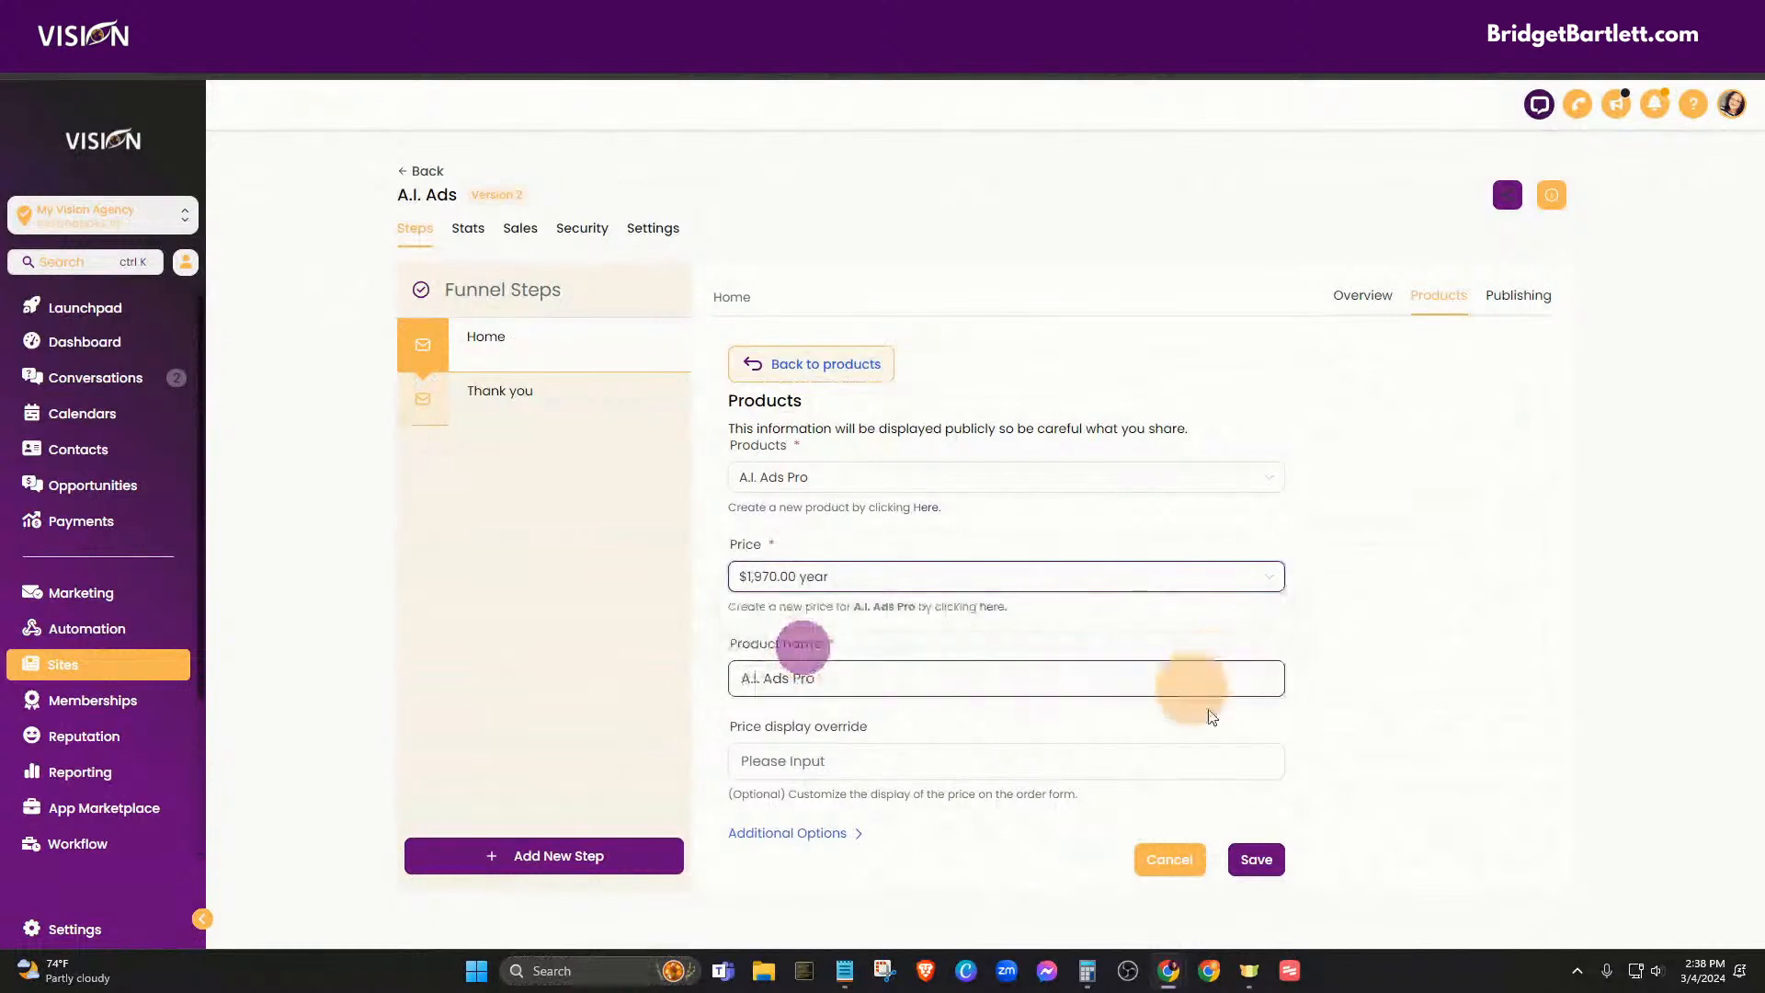
{"action": "left_click", "coordinate": [1255, 858]}
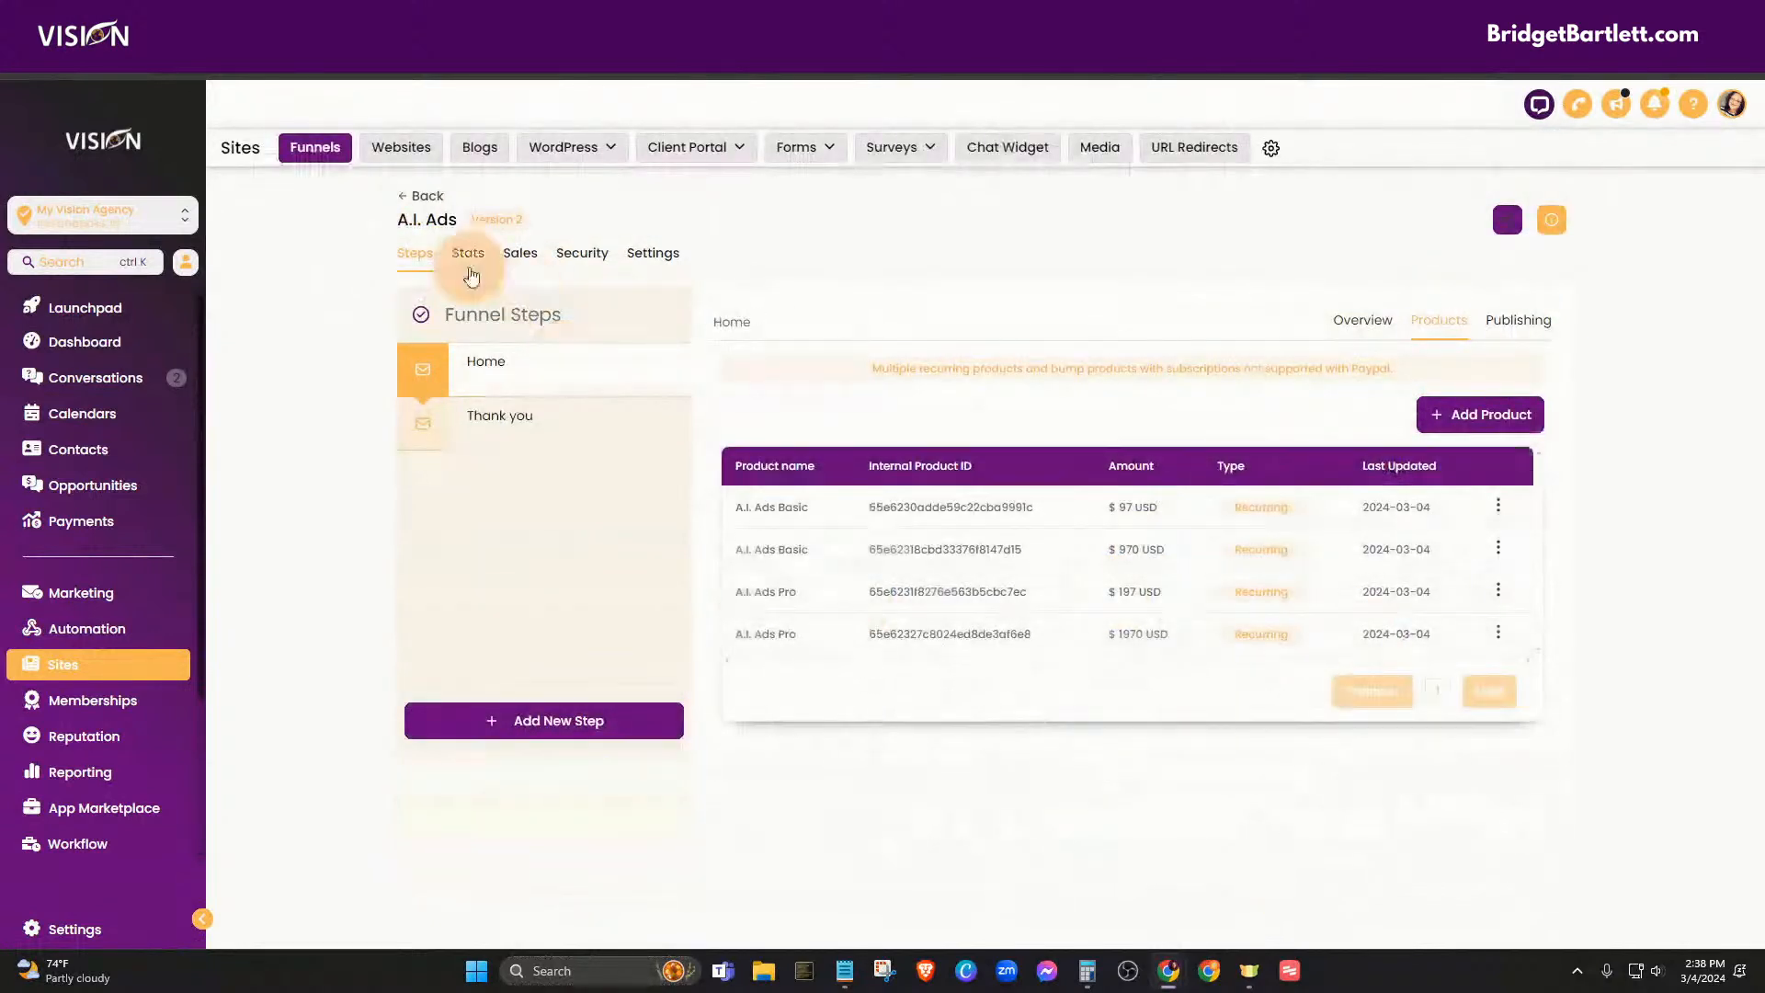
- Go from the Home step overview to the A.I. Ads funnel's Settings and its Add/Edit Domains link
{"action": "left_click", "coordinate": [1362, 319]}
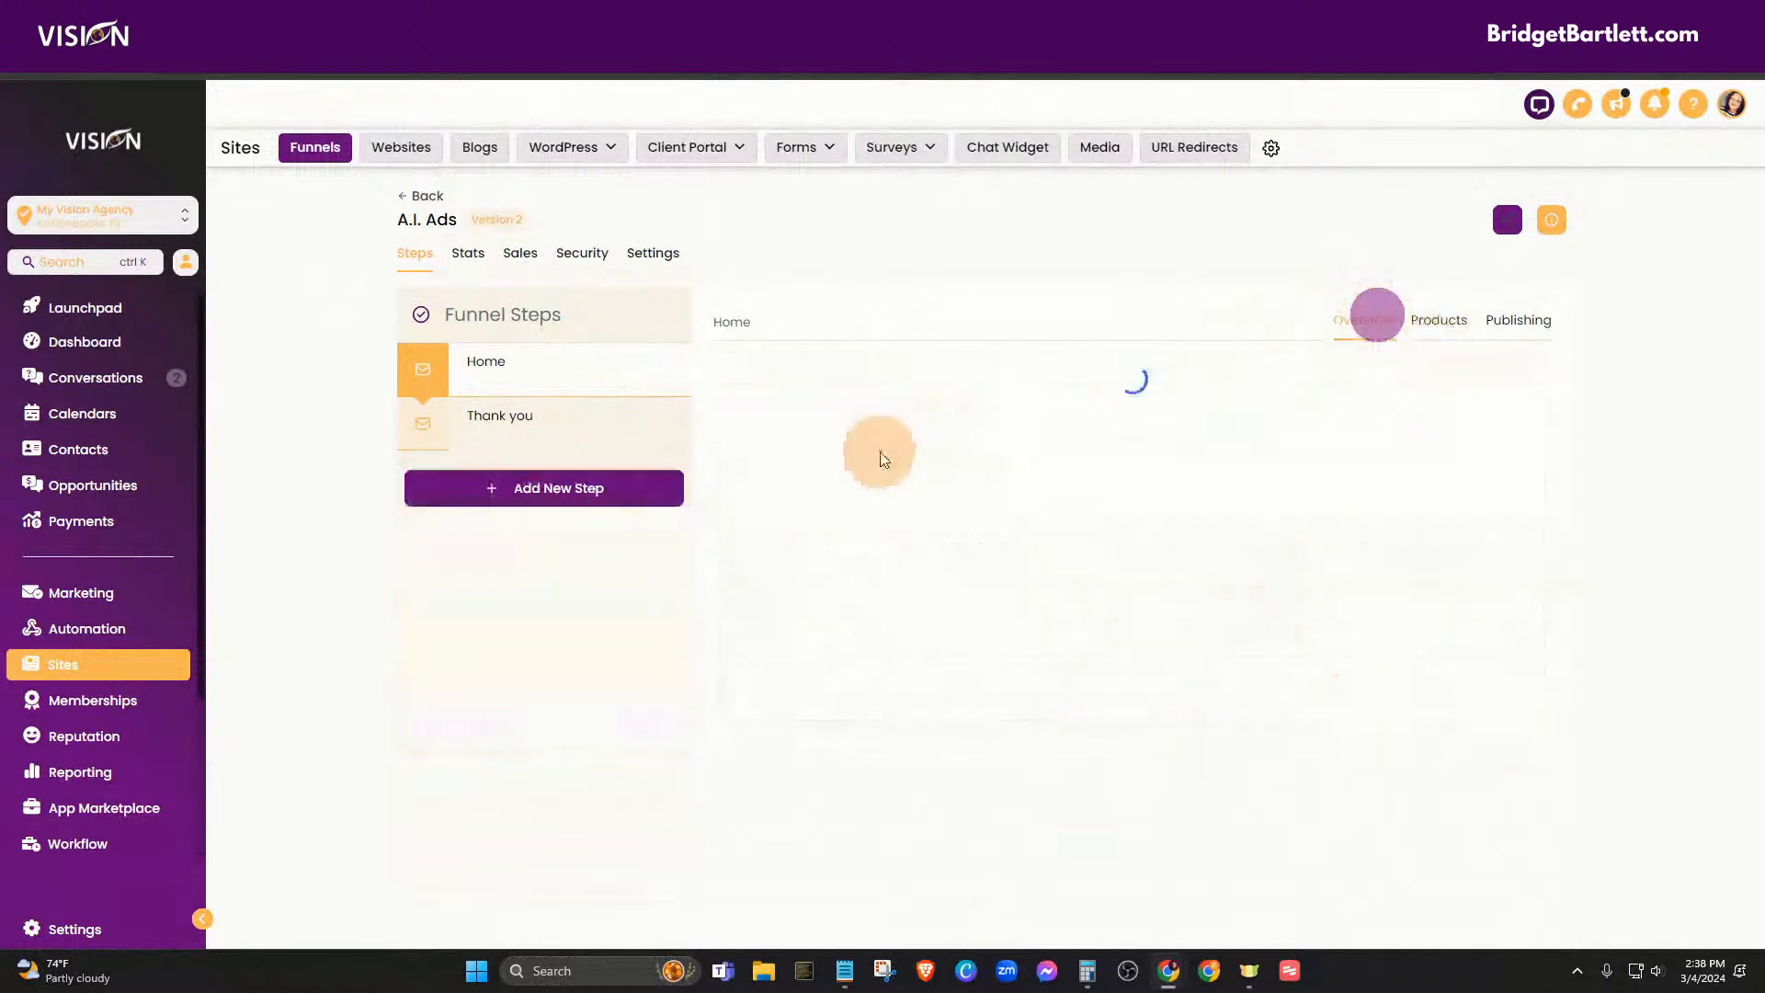
{"action": "left_click", "coordinate": [896, 681]}
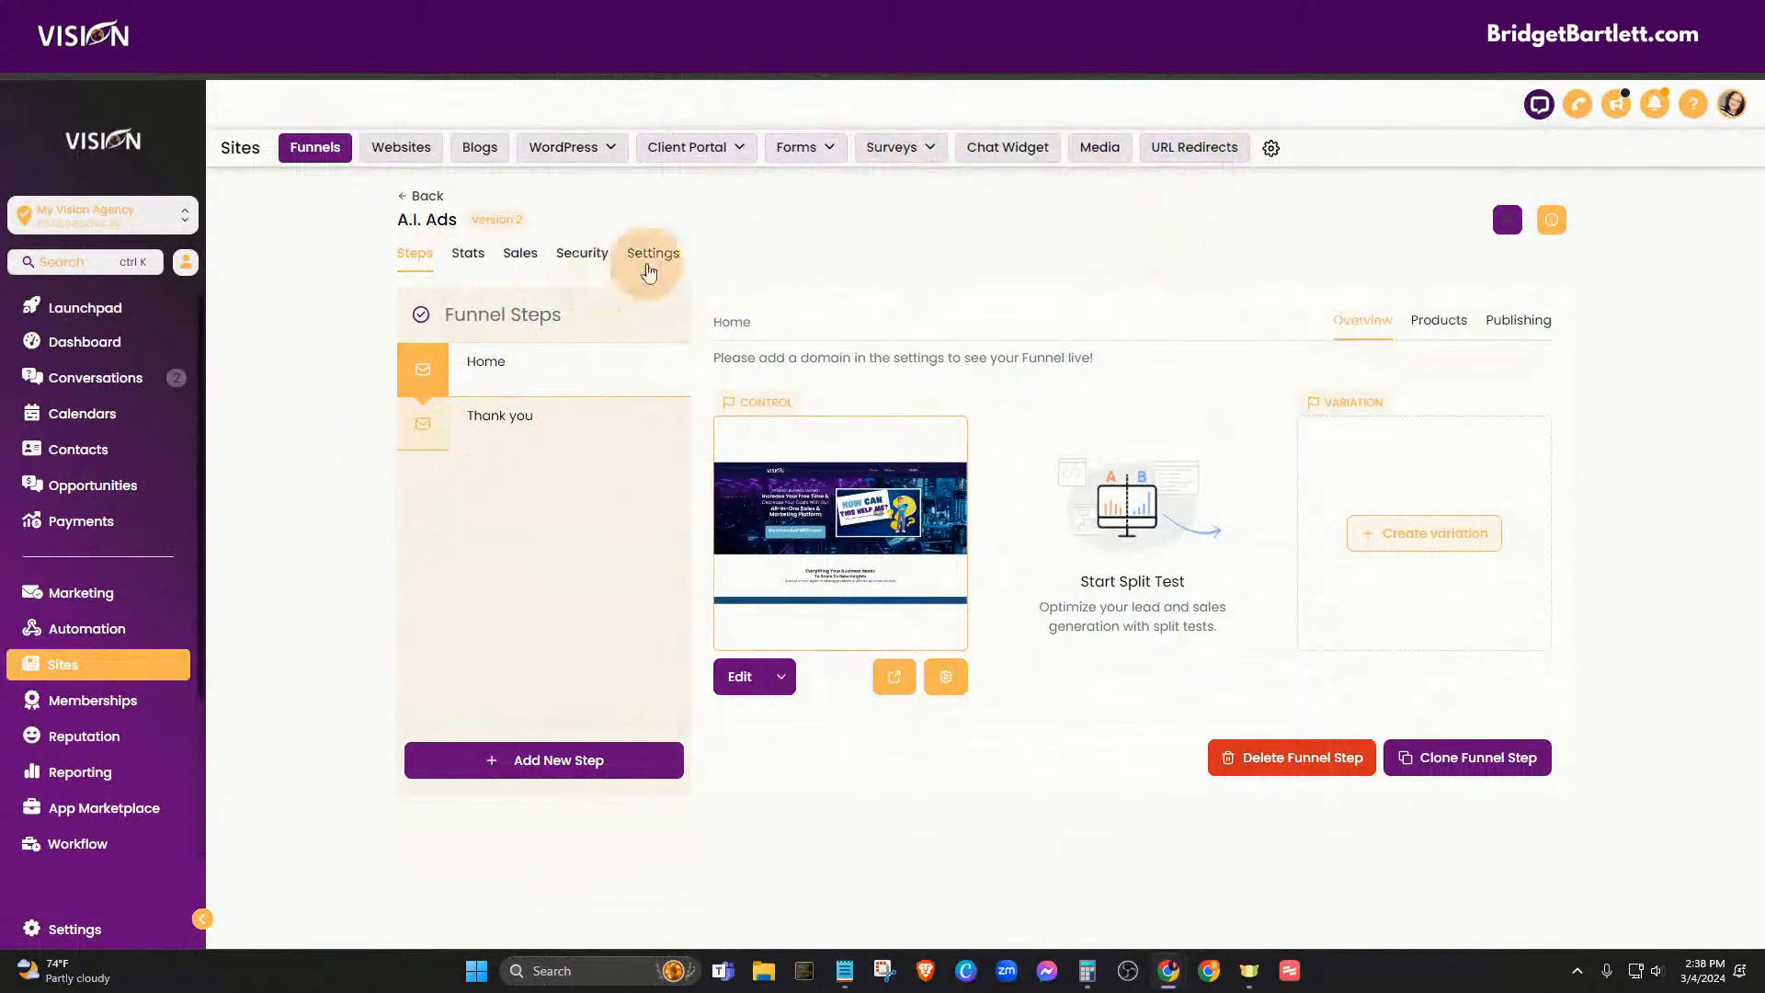
{"action": "left_click", "coordinate": [655, 253]}
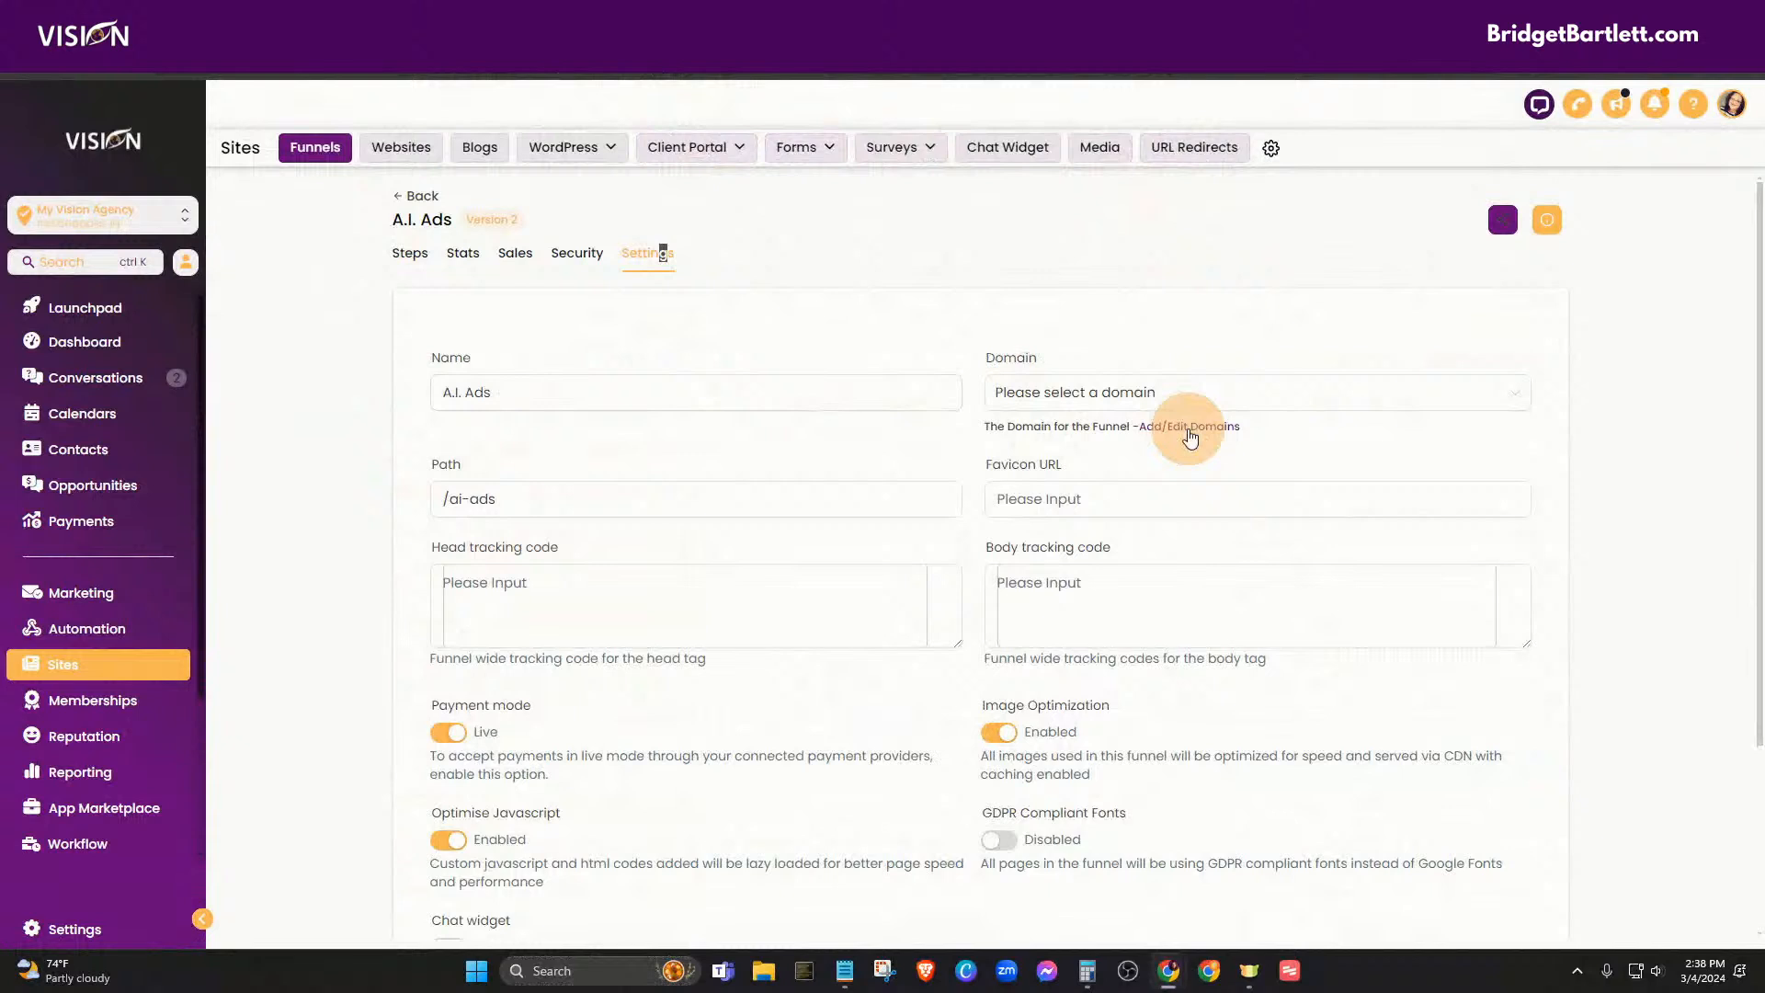
{"action": "left_click", "coordinate": [1185, 428]}
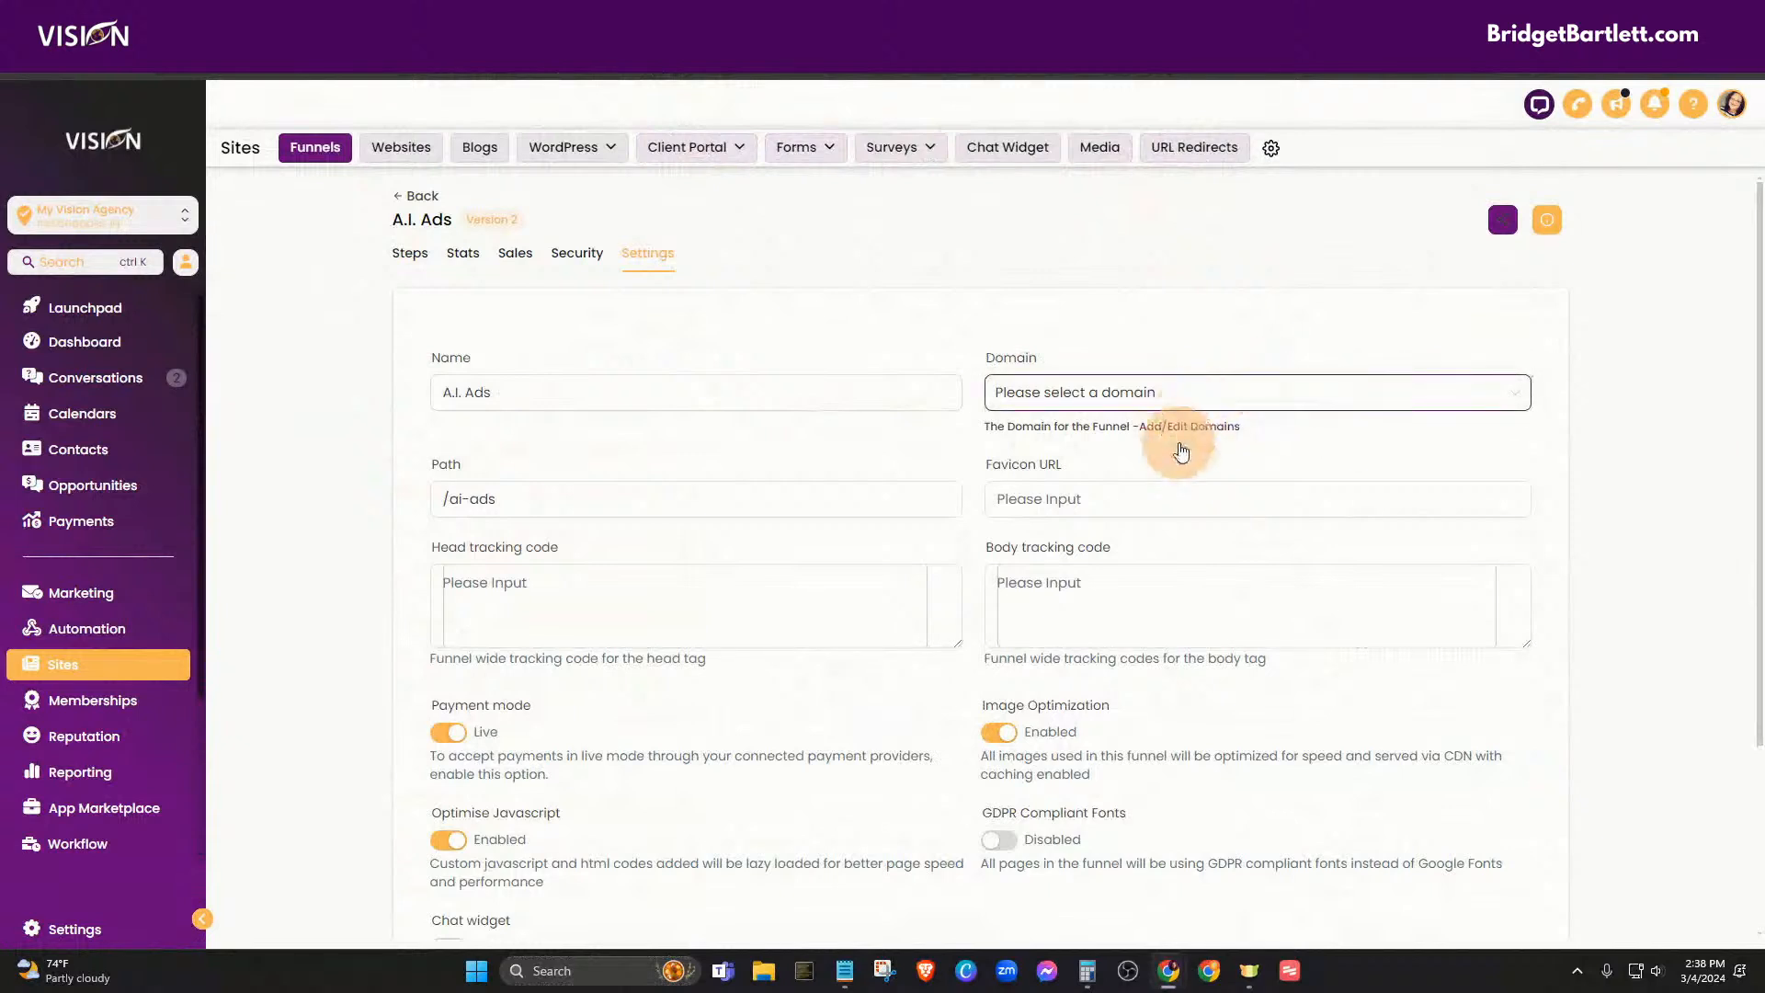
- Enter register.myvisionads.com as a new domain and send it to Cloudflare for DNS authorization
{"action": "left_click", "coordinate": [1210, 427]}
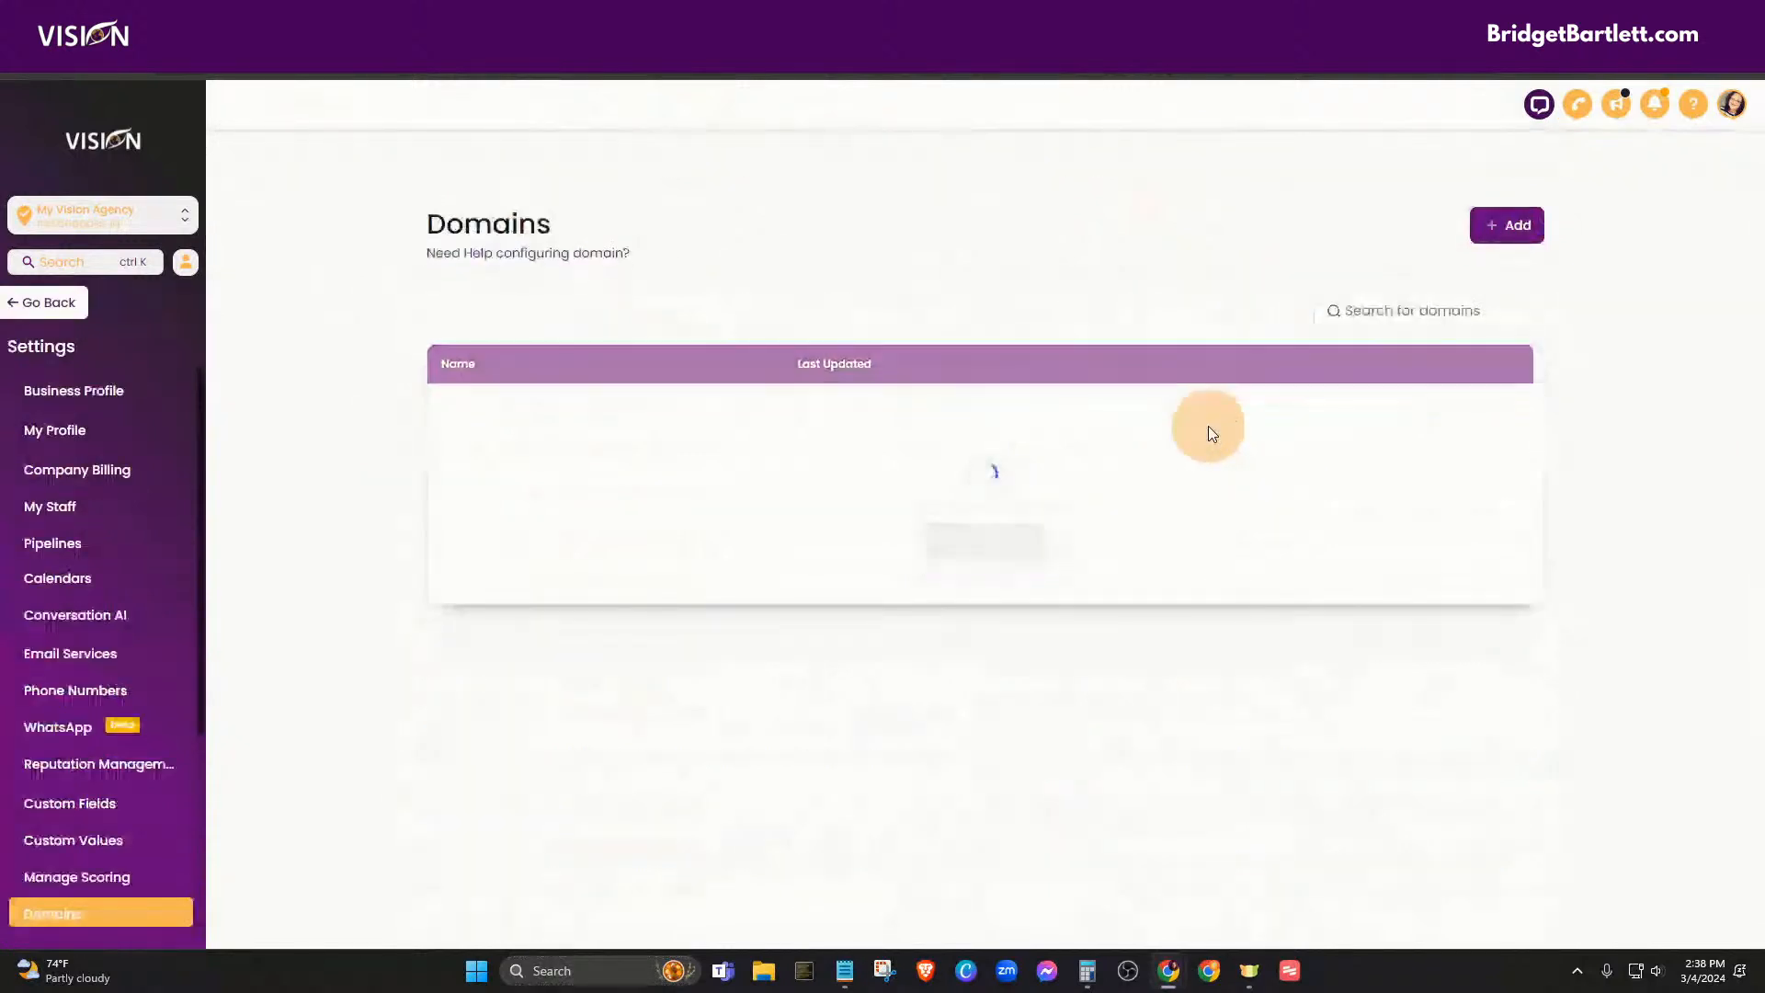
{"action": "left_click", "coordinate": [1504, 170]}
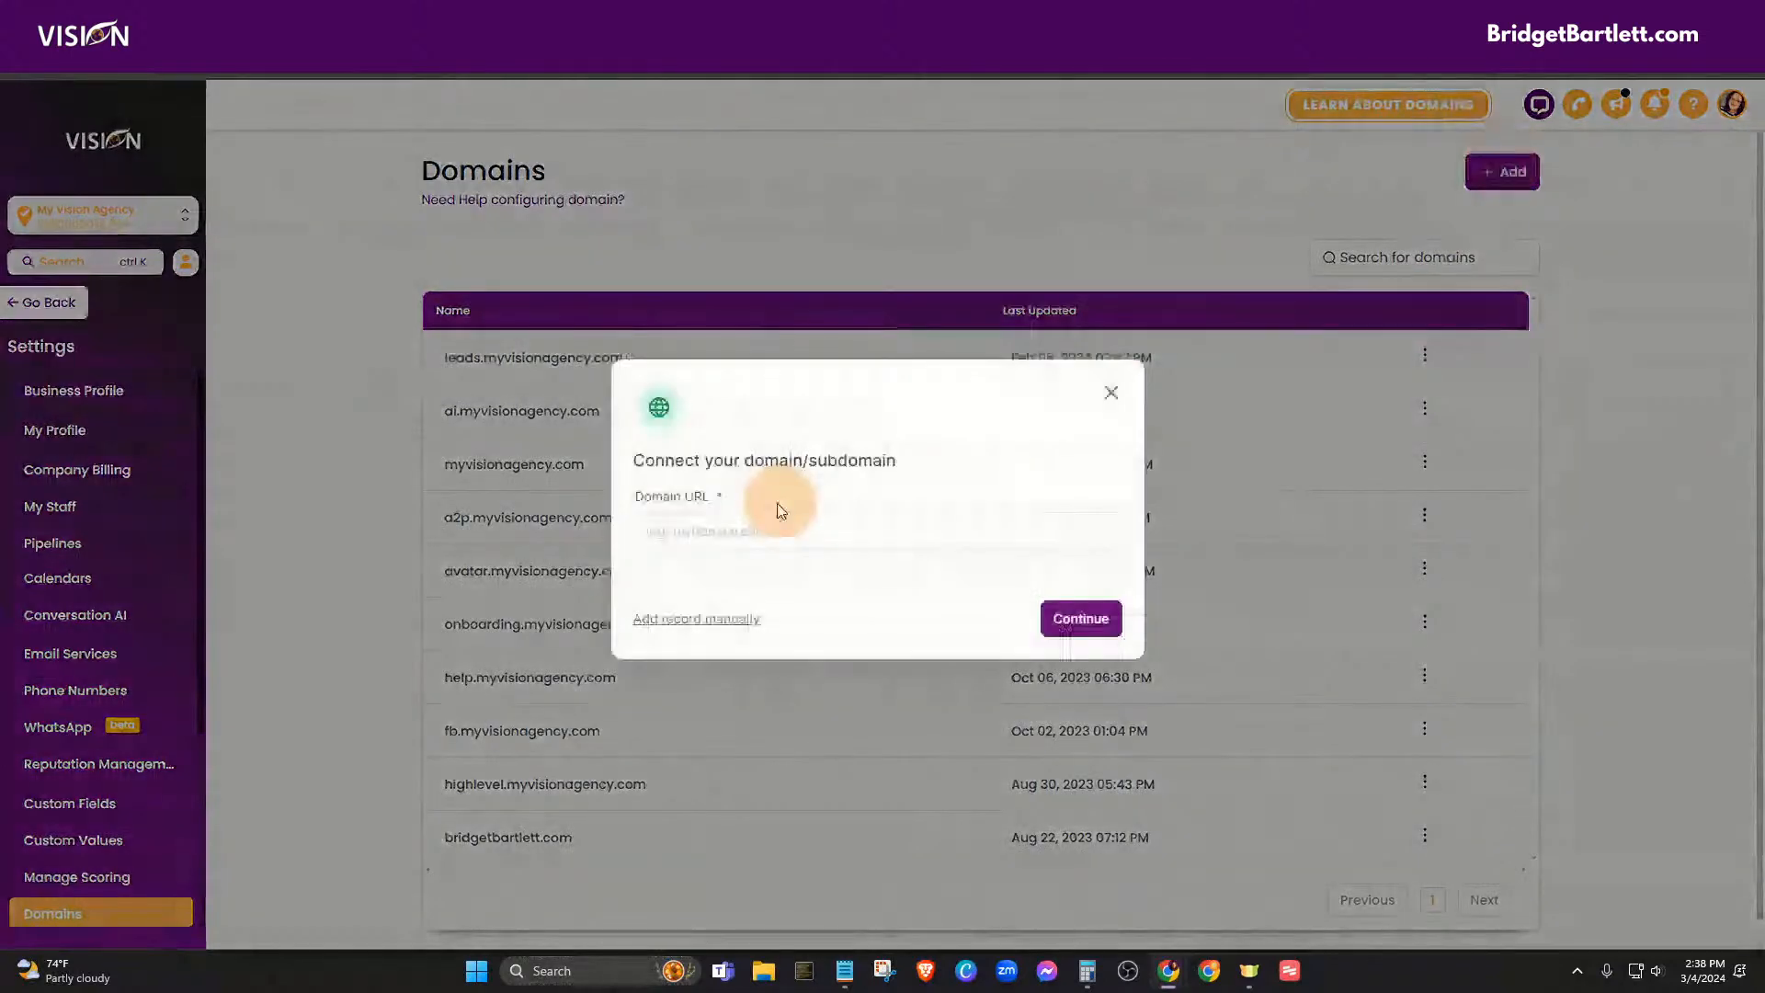
{"action": "left_click", "coordinate": [759, 525]}
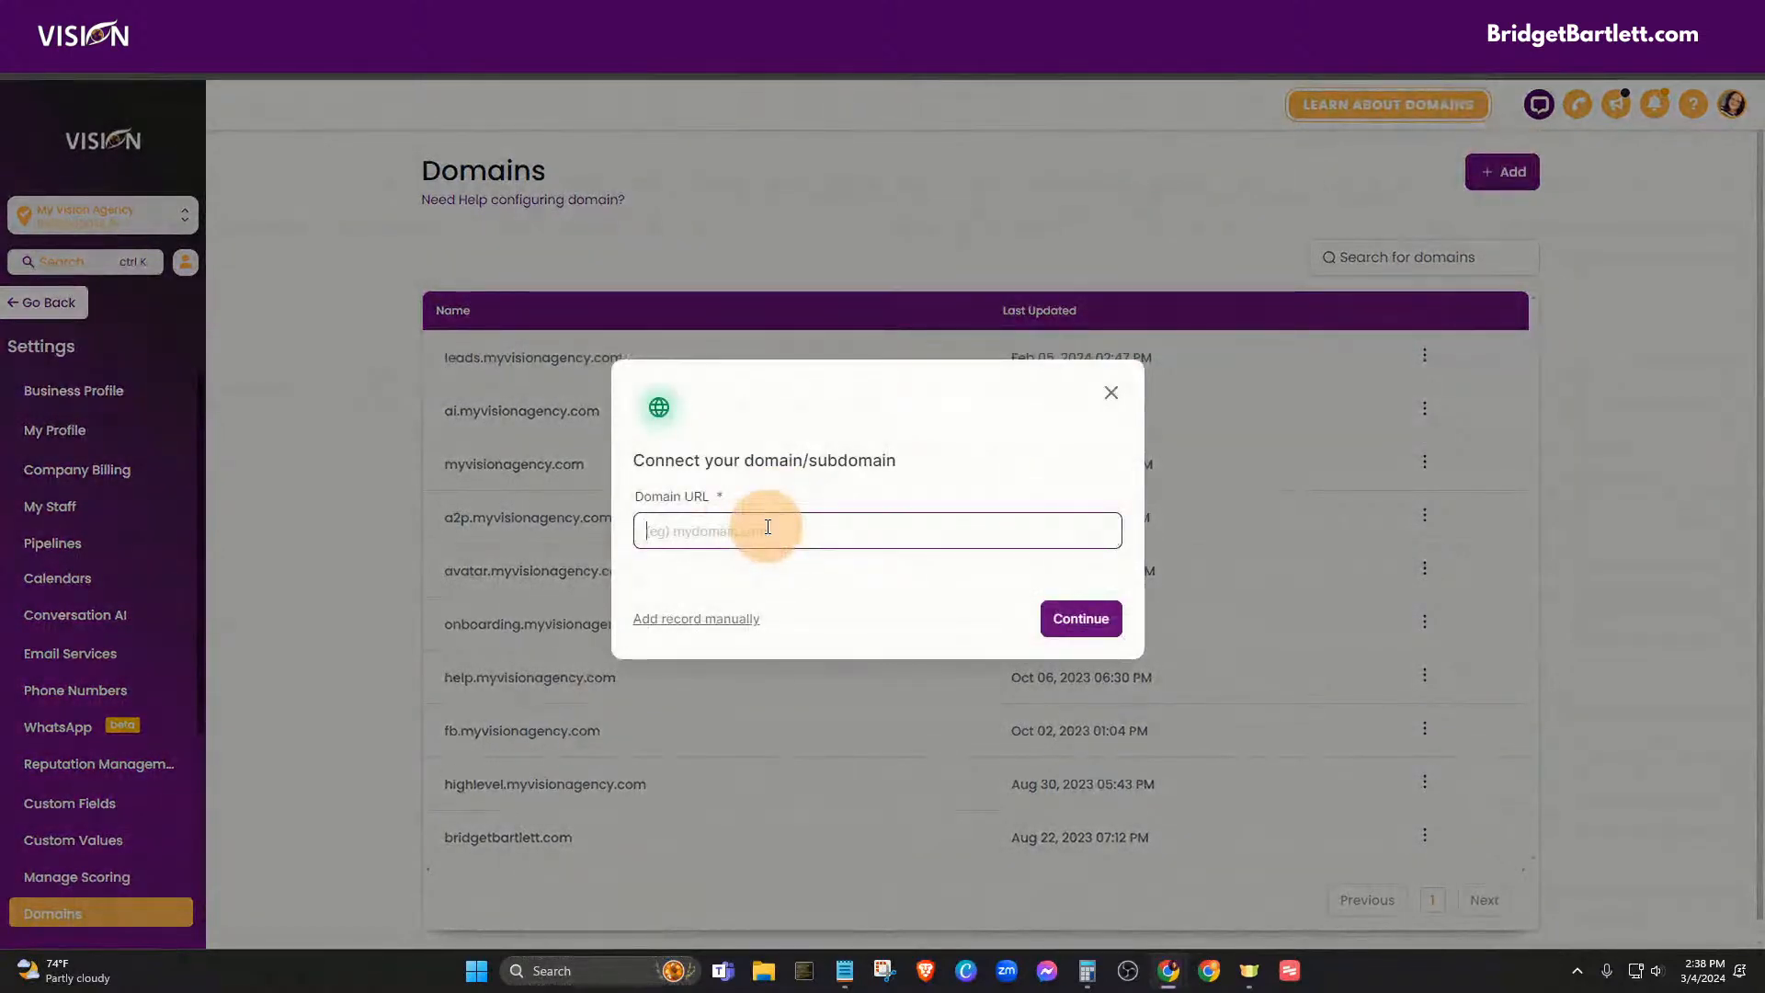
{"action": "type", "text": "ads"}
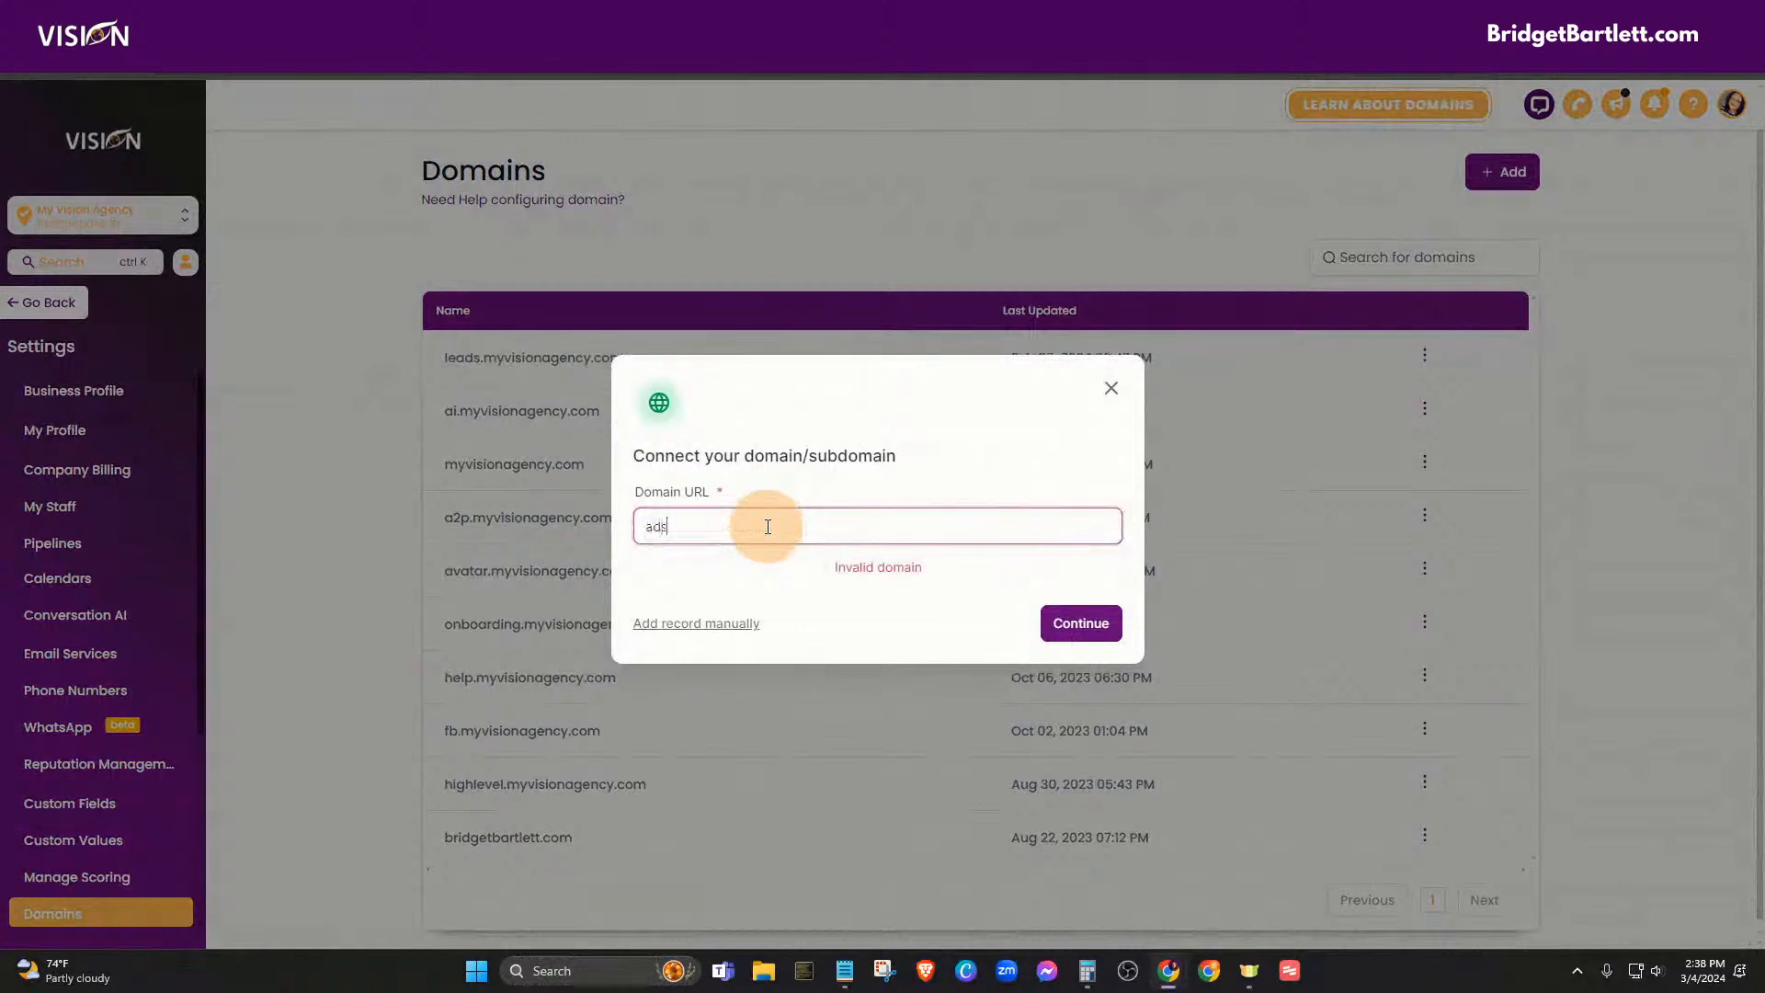
{"action": "type", "text": ".myvisionag"}
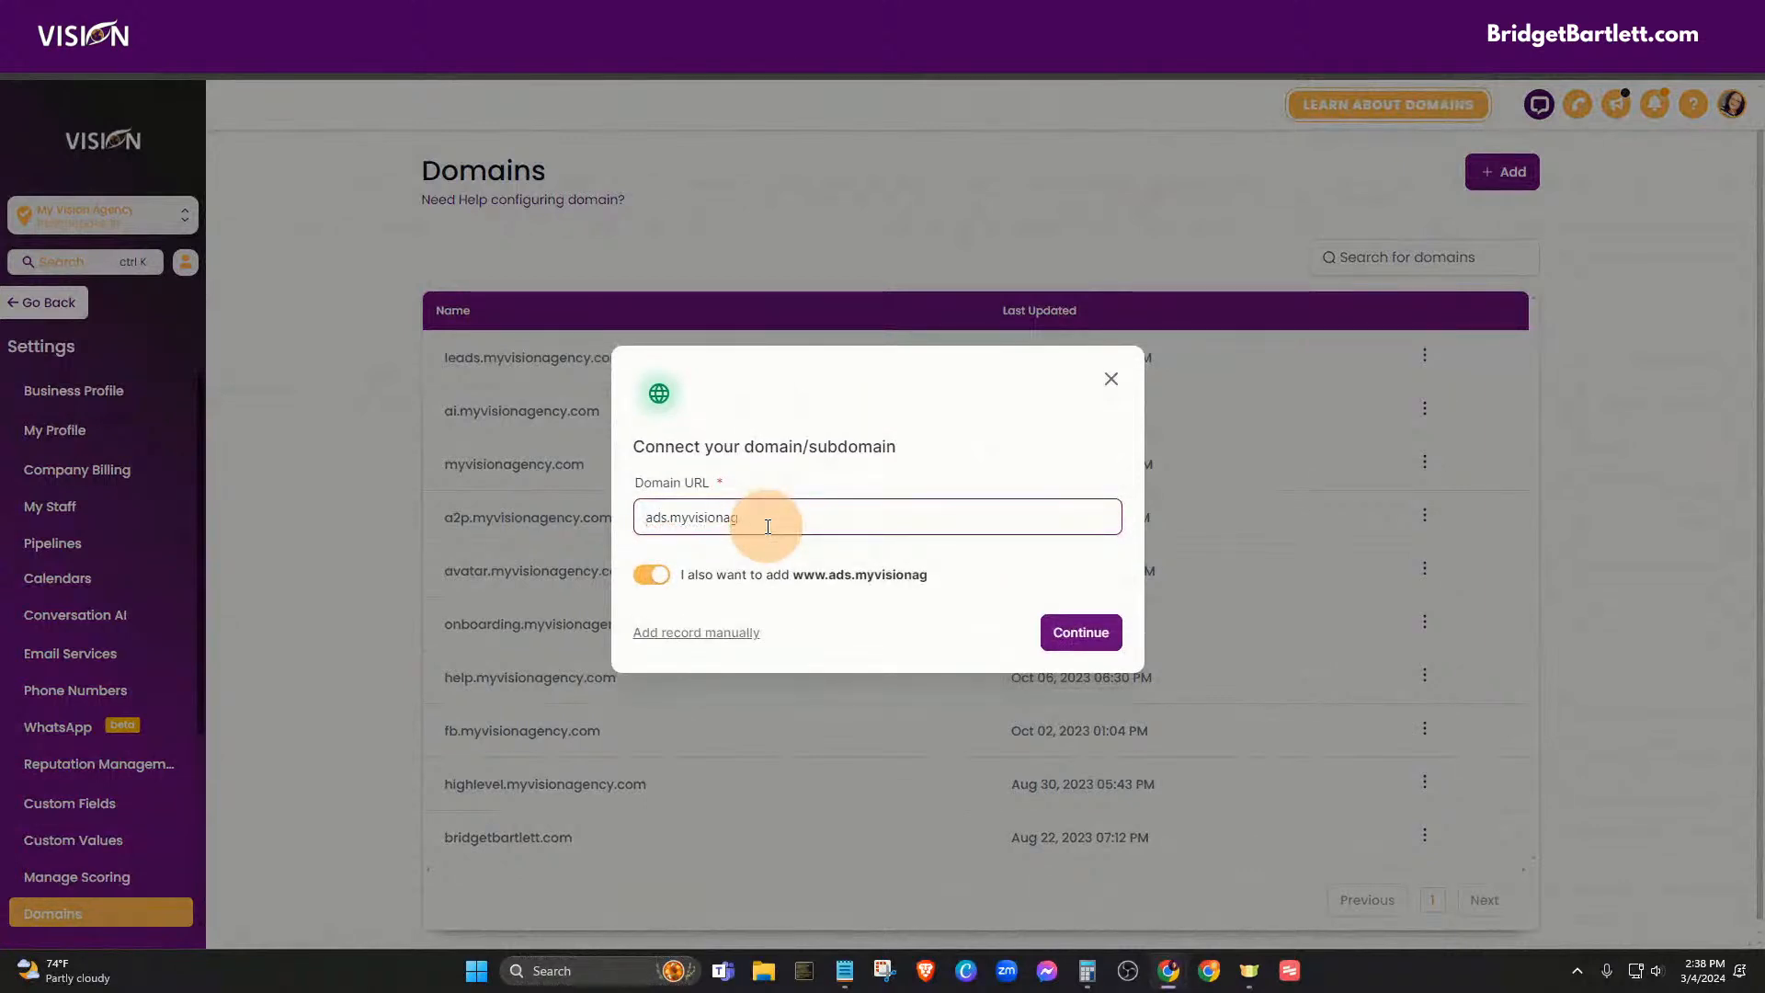
{"action": "type", "text": "v"}
{"action": "key", "text": "BackSpace"}
{"action": "key", "text": "BackSpace"}
{"action": "key", "text": "BackSpace"}
{"action": "key", "text": "BackSpace"}
{"action": "key", "text": "BackSpace"}
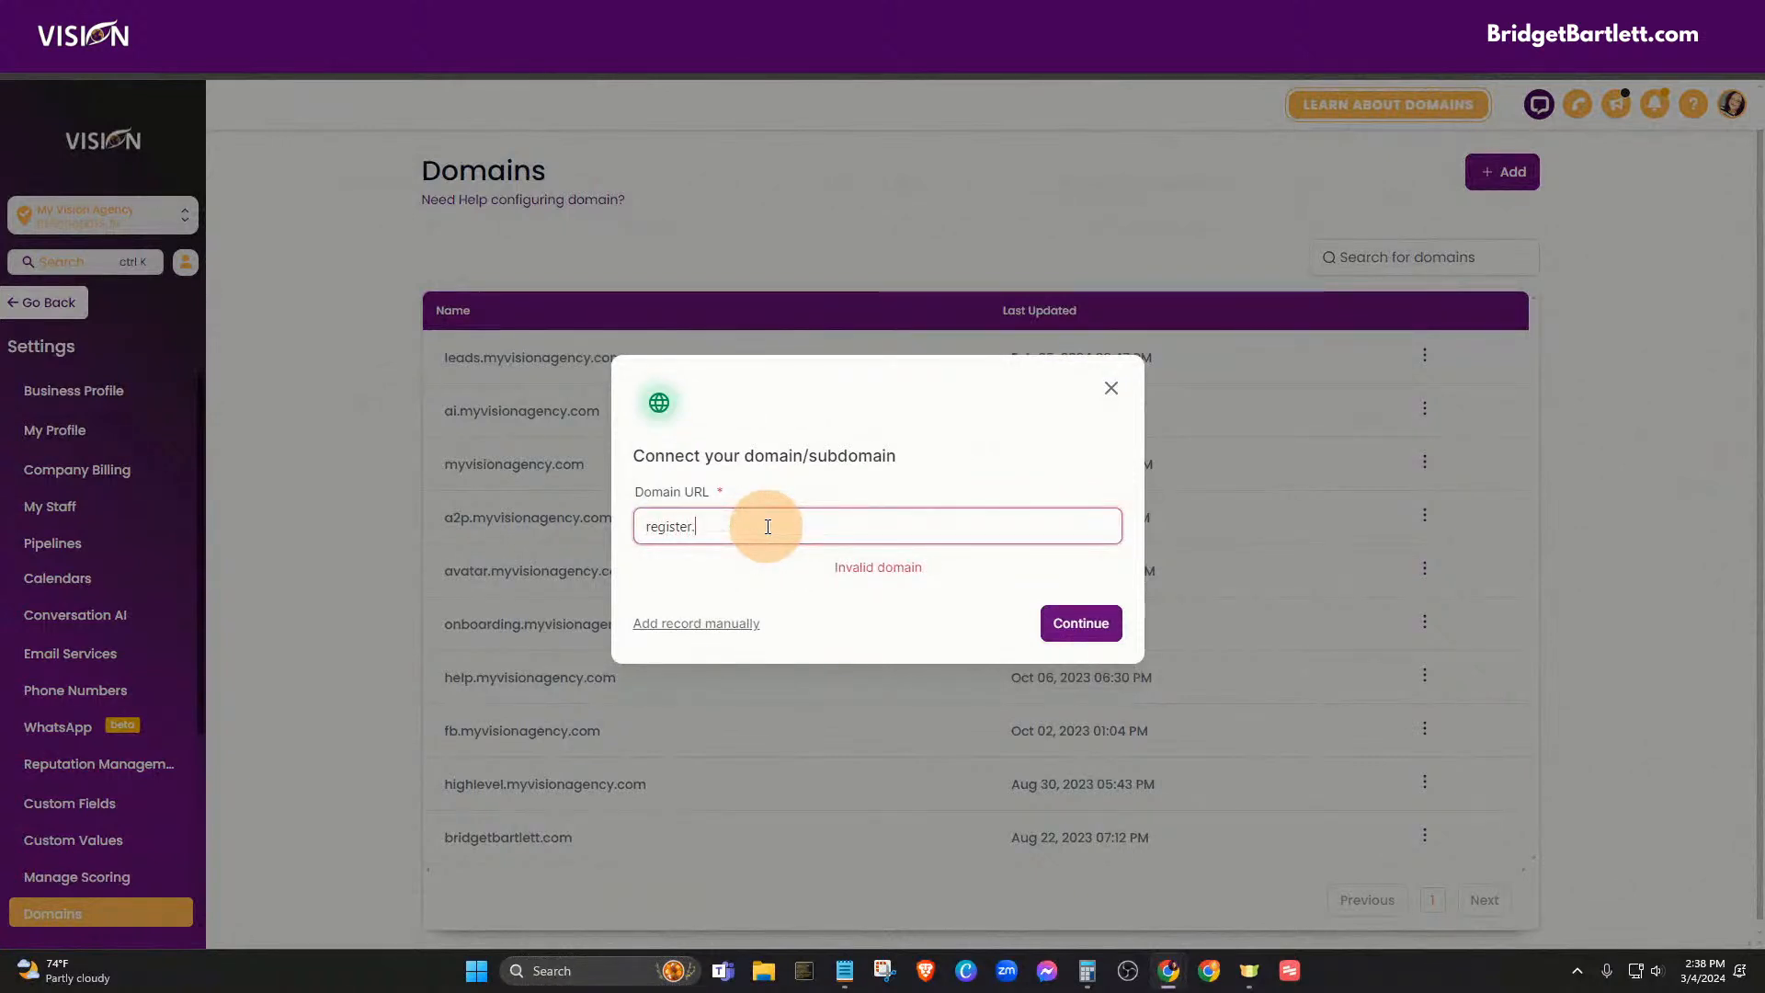
{"action": "type", "text": "myvisio"}
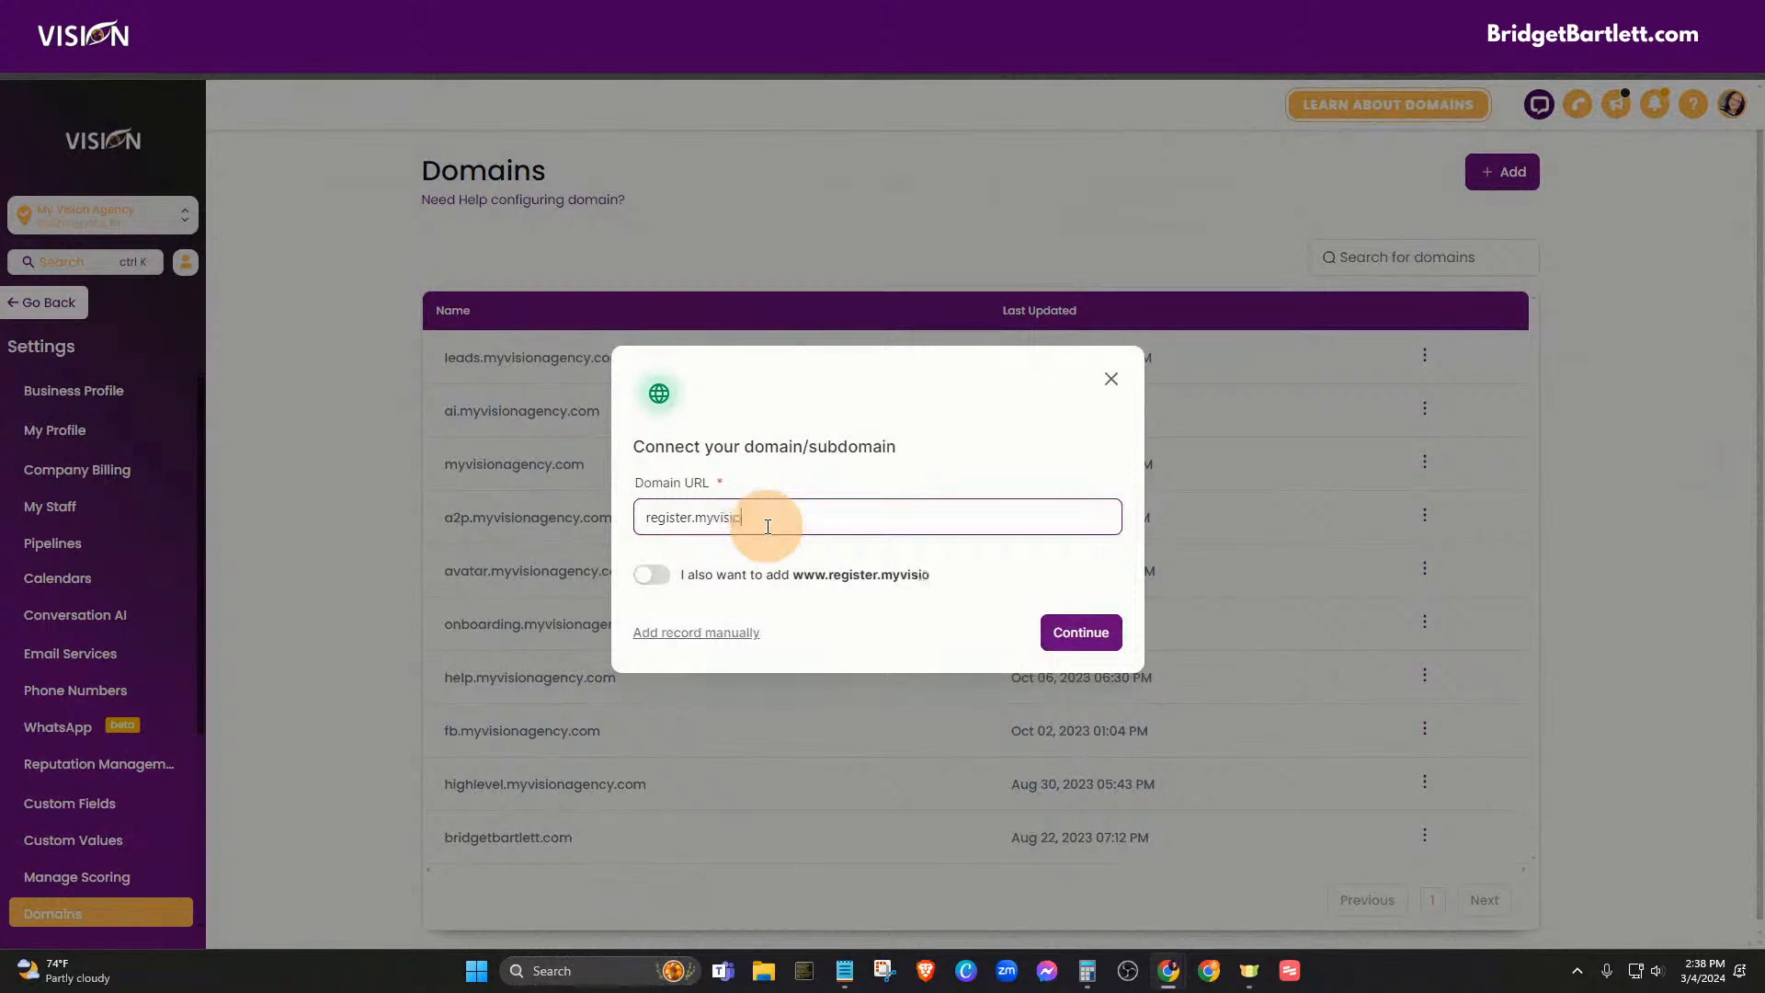
{"action": "type", "text": "nads.com"}
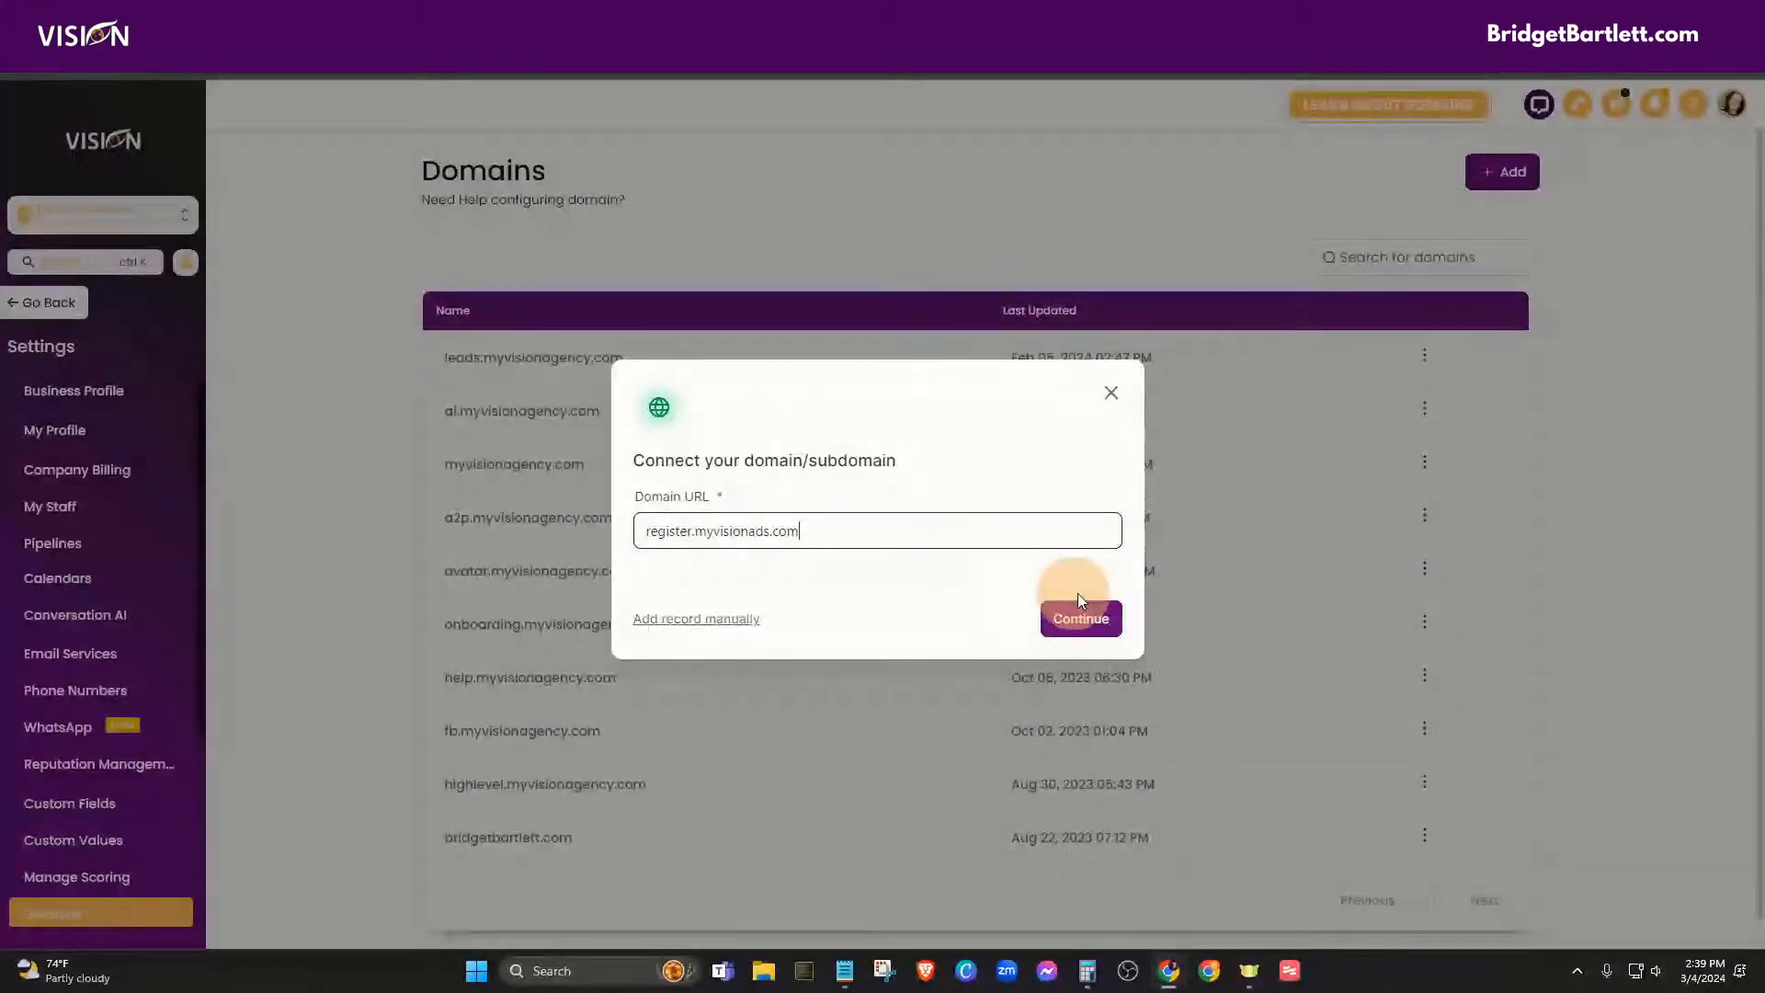
{"action": "left_click", "coordinate": [1098, 618]}
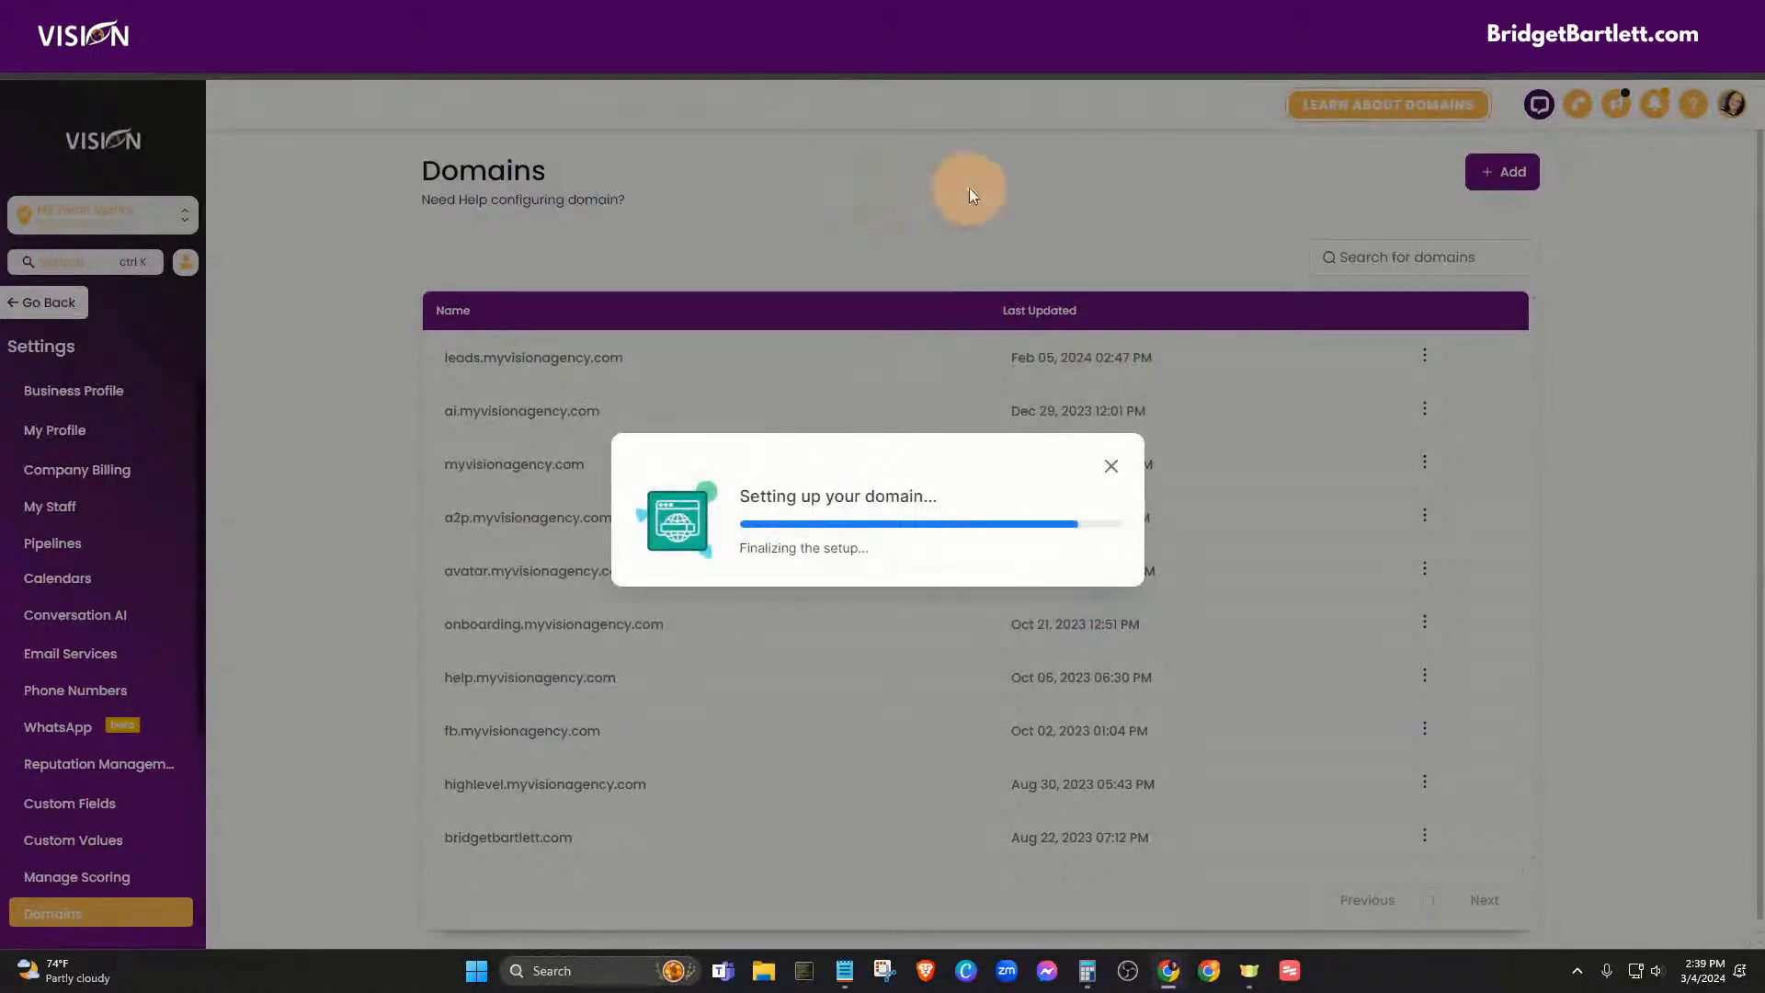
{"action": "left_click", "coordinate": [1043, 665]}
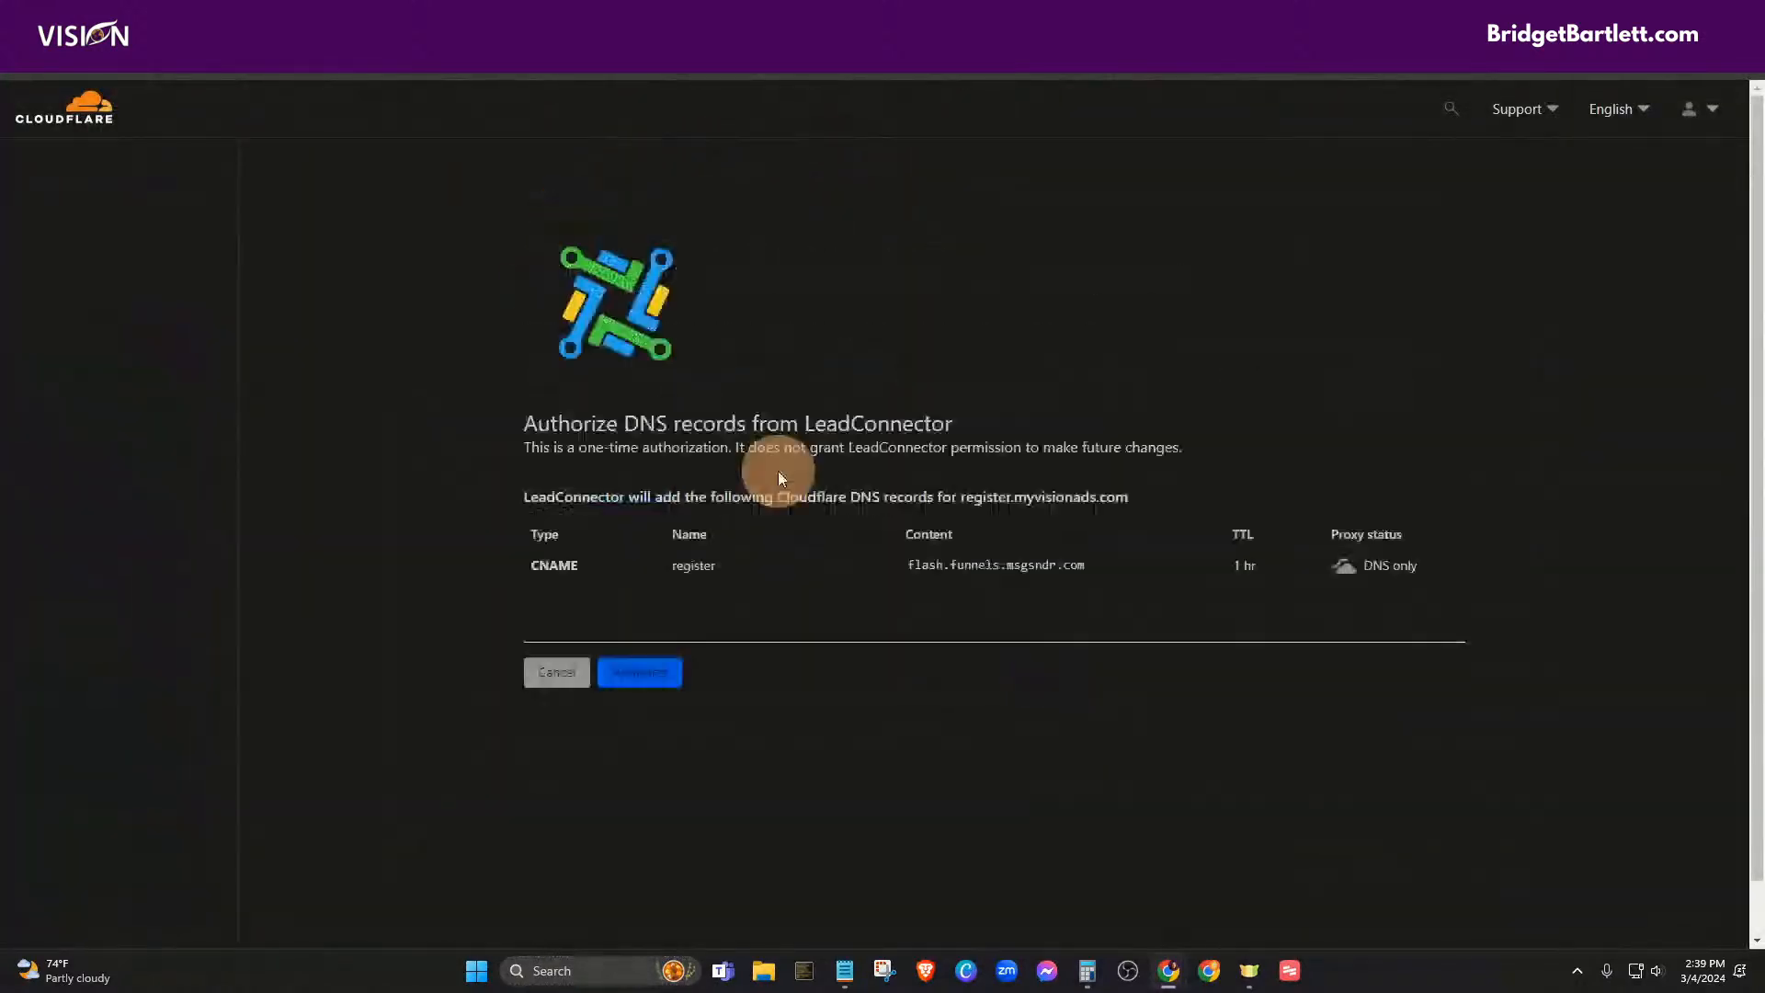
- Authorize the register CNAME record pointing to flash.funnels.msgsndr.com in Cloudflare
{"action": "left_click", "coordinate": [644, 671]}
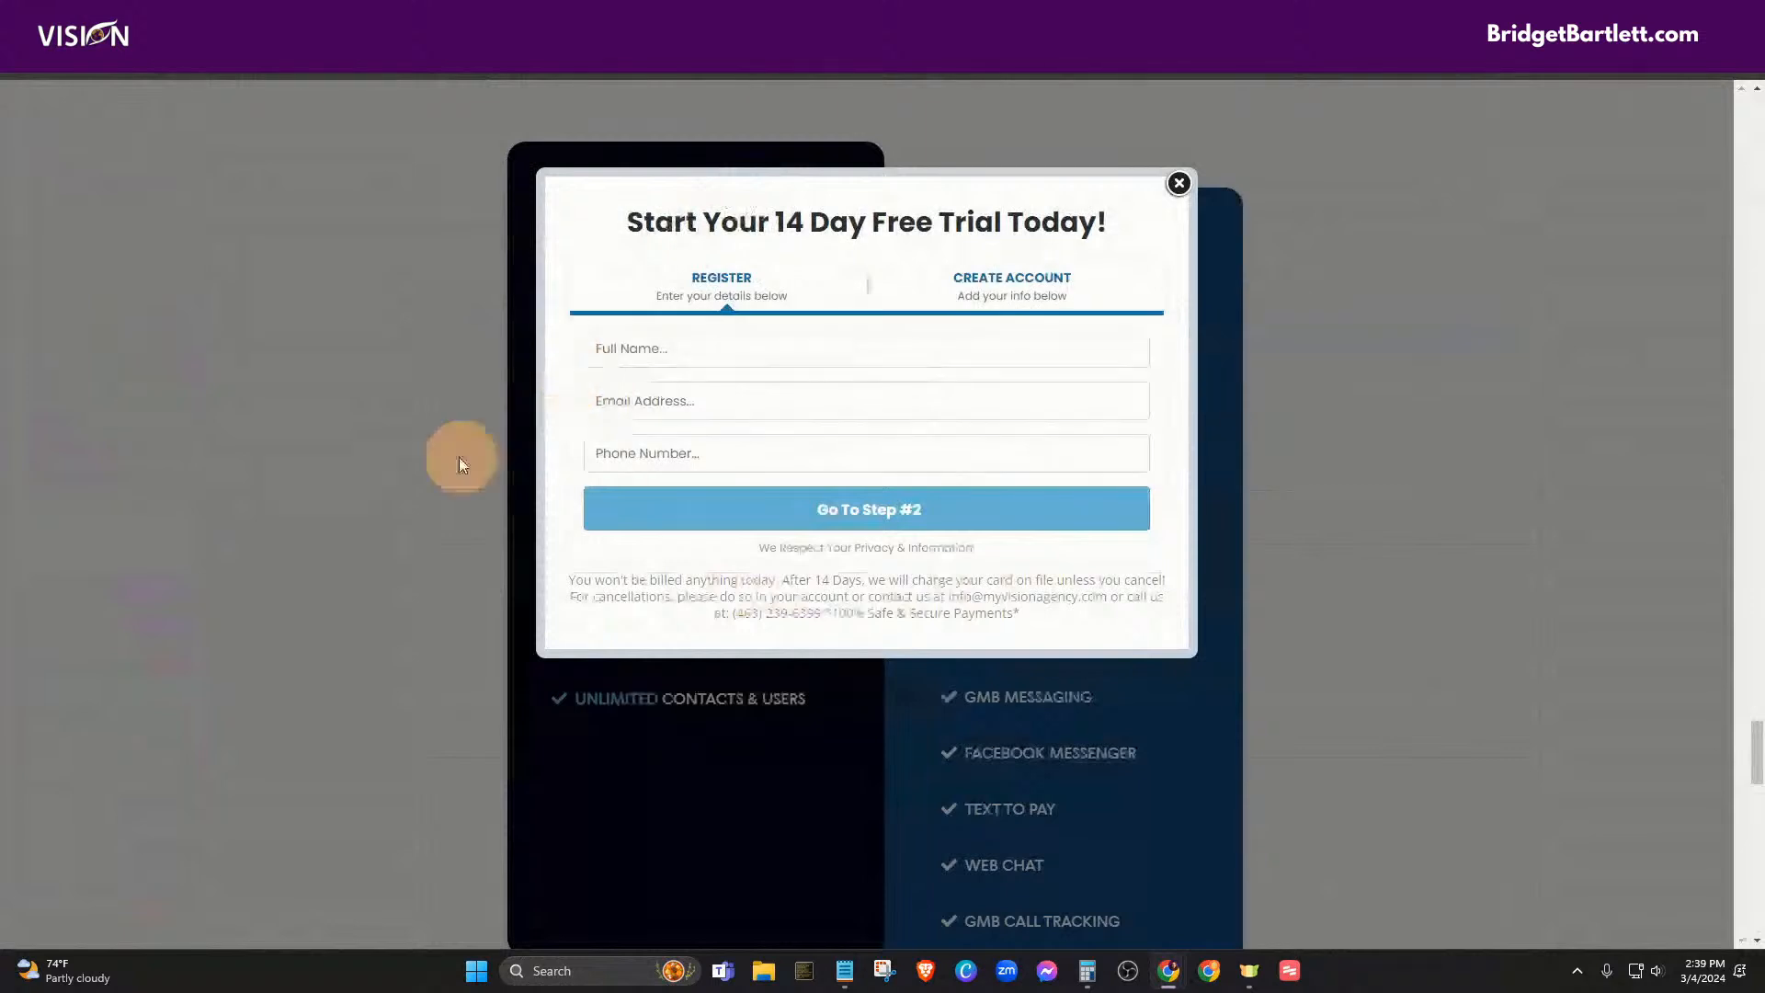
- Open the 14 Day Free Trial signup form from the 'Start from just $97/month' pricing button
{"action": "scroll", "coordinate": [400, 447], "scroll_direction": "up", "scroll_amount": 1}
{"action": "scroll", "coordinate": [400, 447], "scroll_direction": "up", "scroll_amount": 3}
{"action": "scroll", "coordinate": [355, 415], "scroll_direction": "up", "scroll_amount": 3}
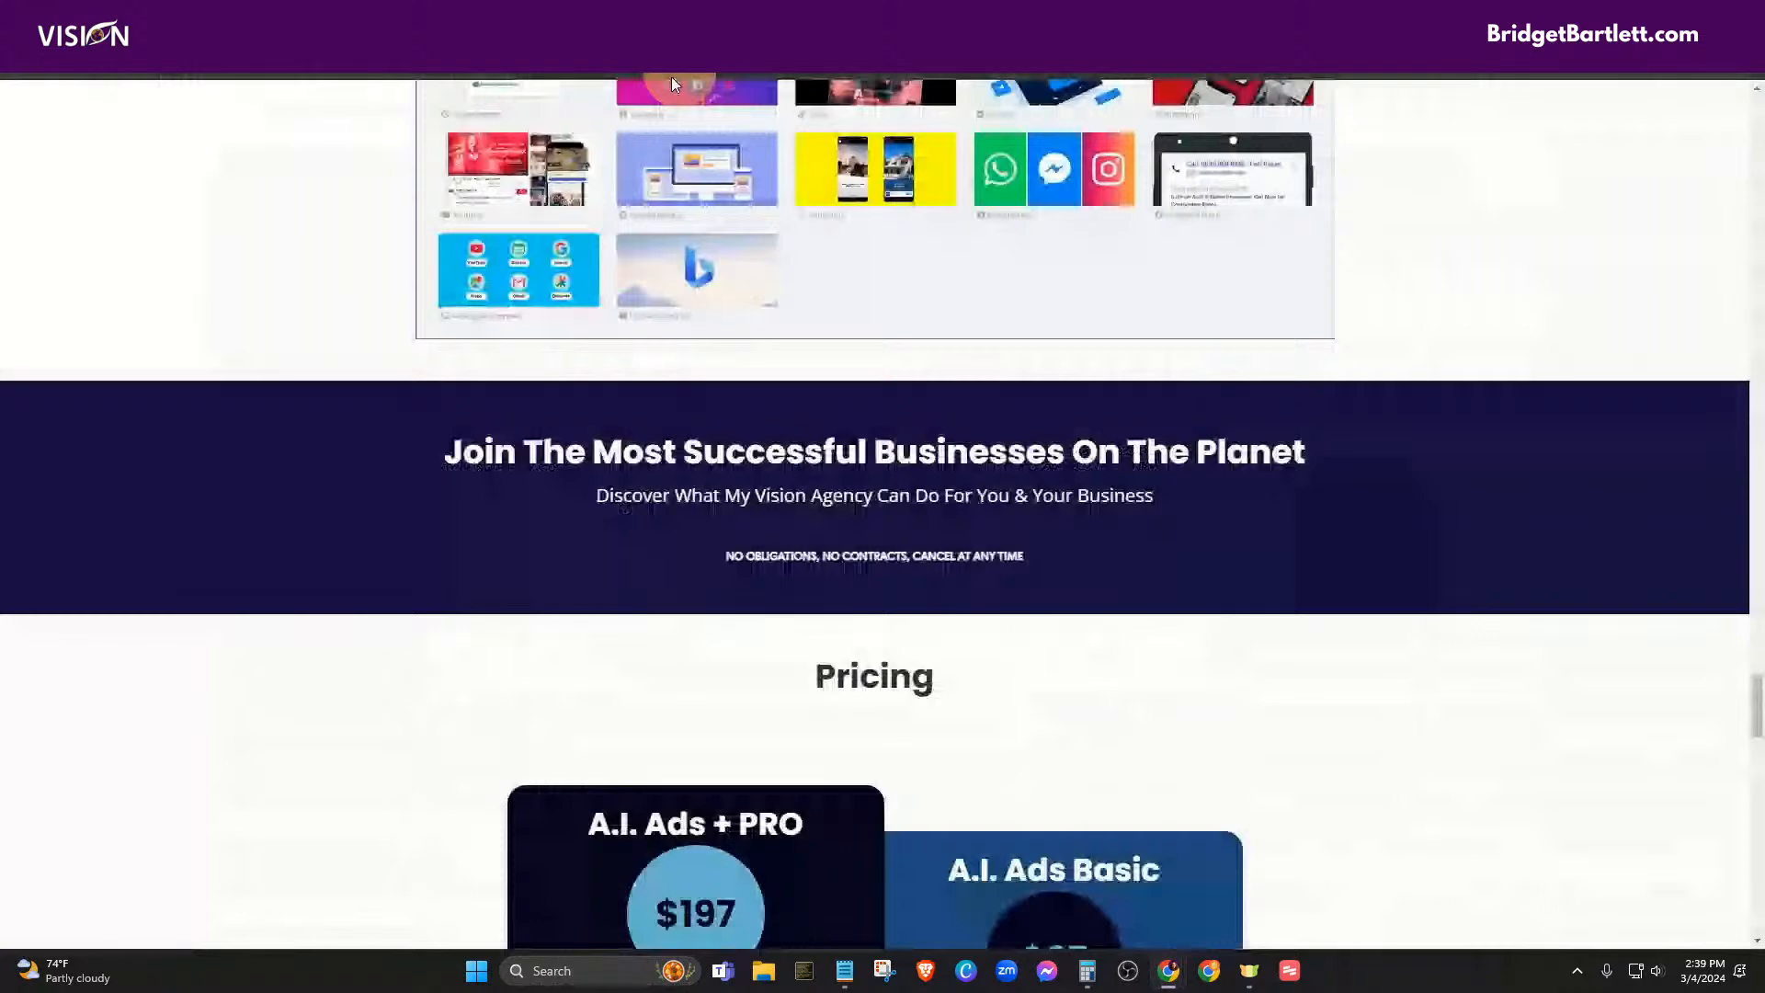
{"action": "scroll", "coordinate": [346, 552], "scroll_direction": "down", "scroll_amount": 8}
{"action": "scroll", "coordinate": [346, 553], "scroll_direction": "down", "scroll_amount": 6}
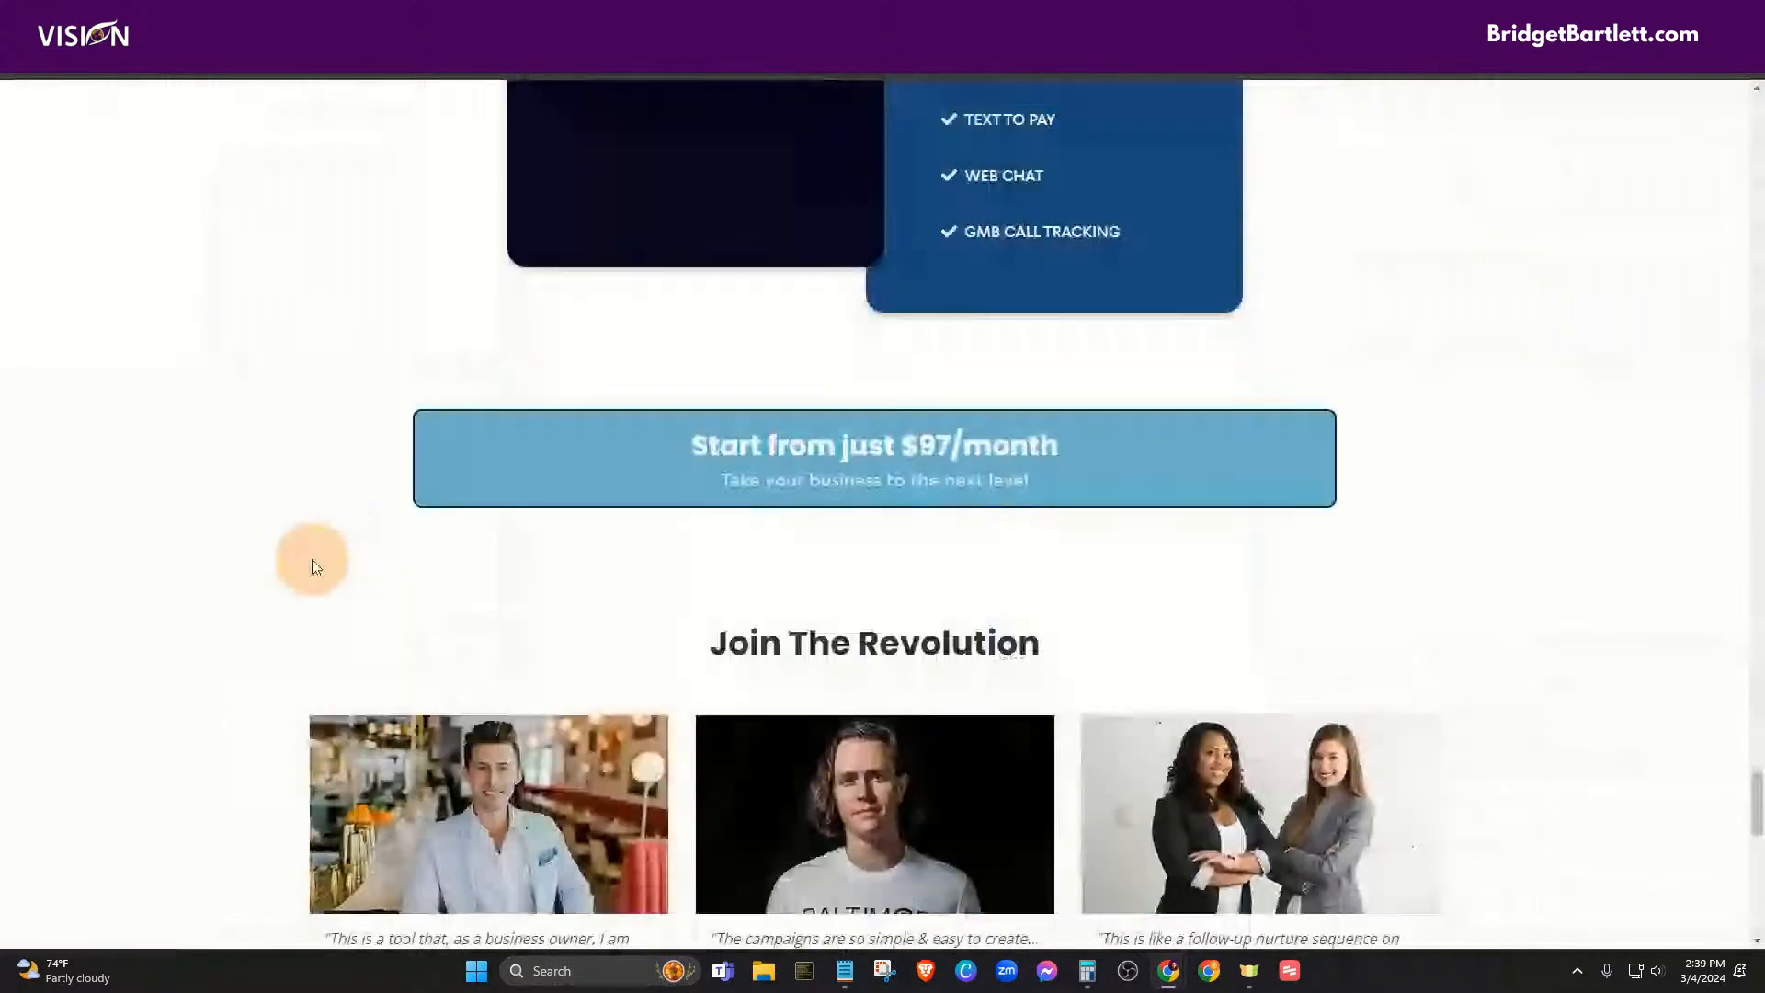
{"action": "scroll", "coordinate": [315, 562], "scroll_direction": "up", "scroll_amount": 2}
{"action": "left_click", "coordinate": [951, 694]}
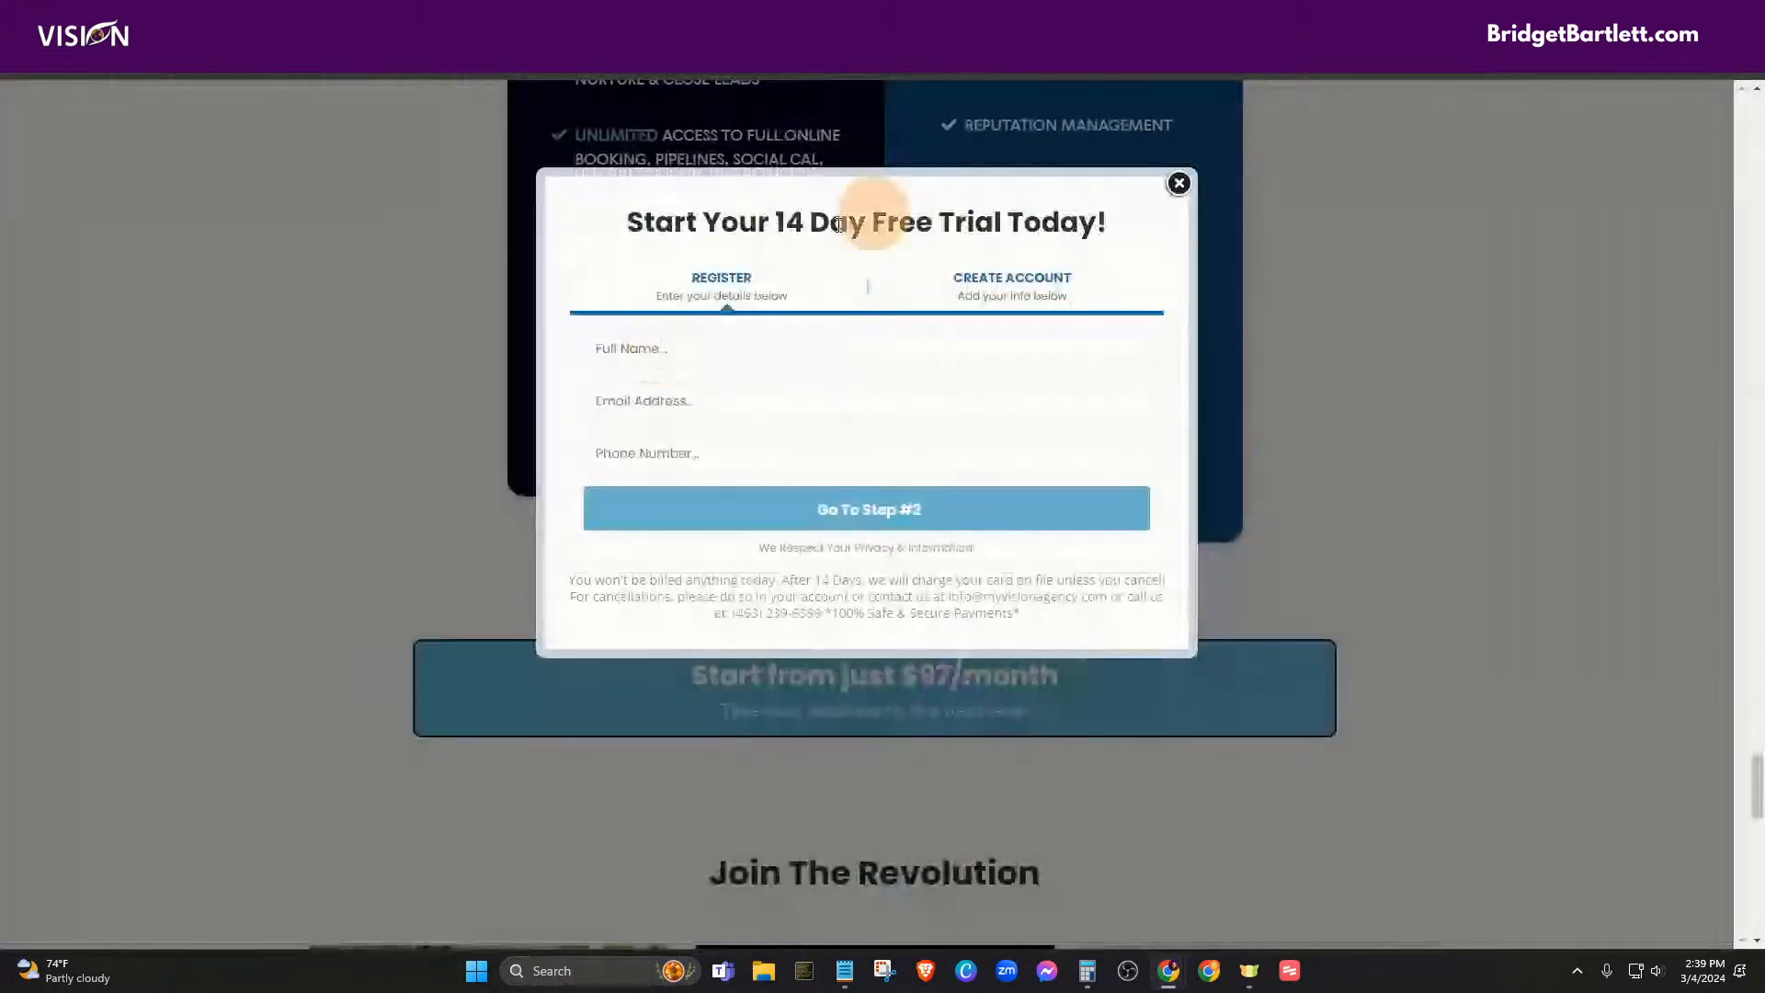
- Fill in a test name, email address and phone number, then submit step one
{"action": "left_click", "coordinate": [701, 346]}
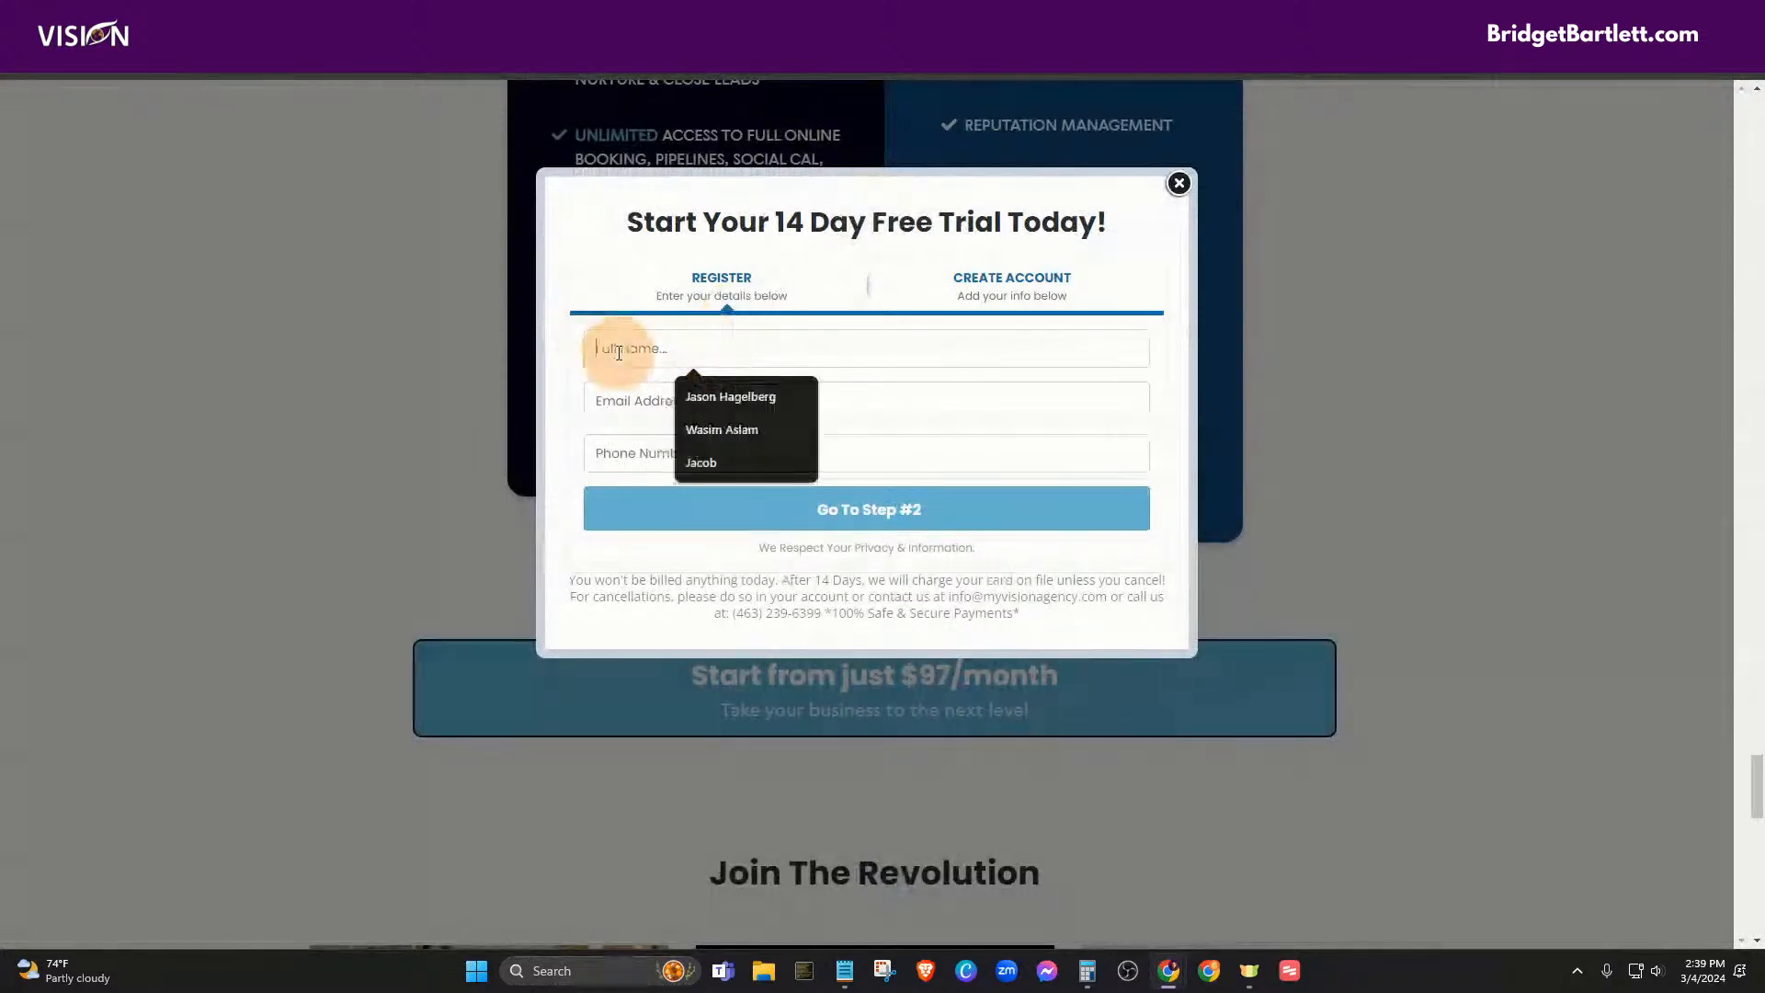
{"action": "type", "text": "Jane"}
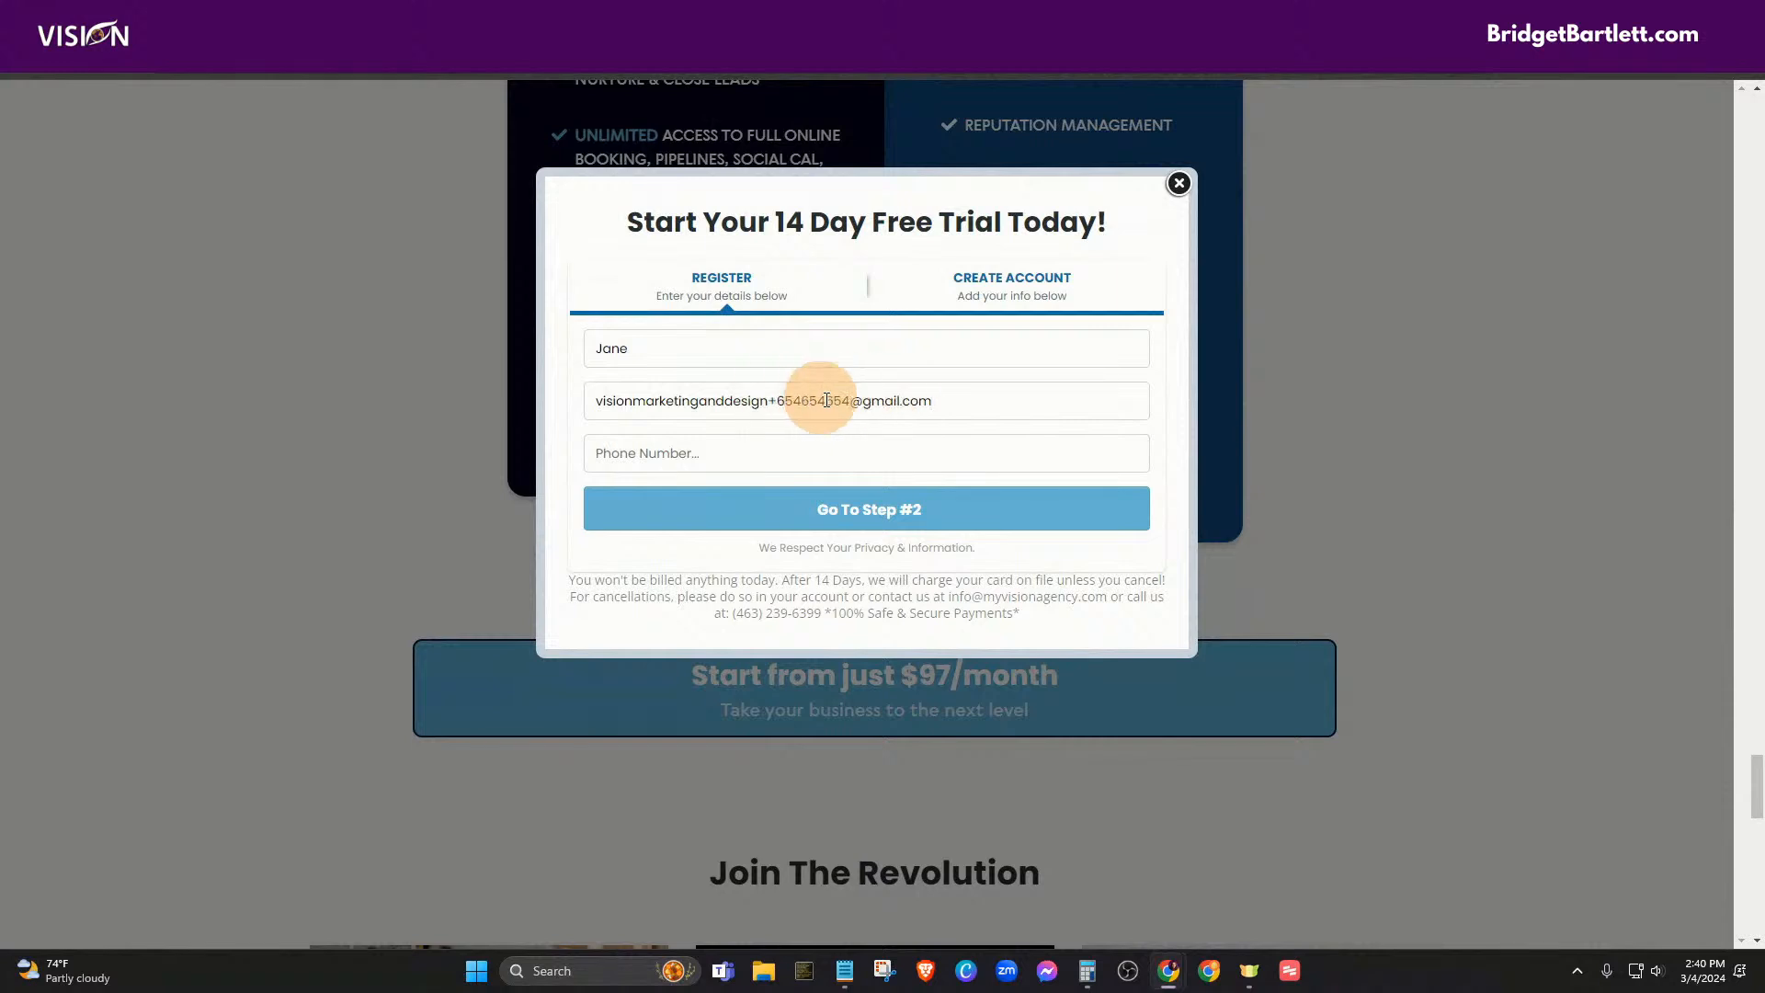
{"action": "left_click_drag", "start_coordinate": [973, 401], "coordinate": [580, 410]}
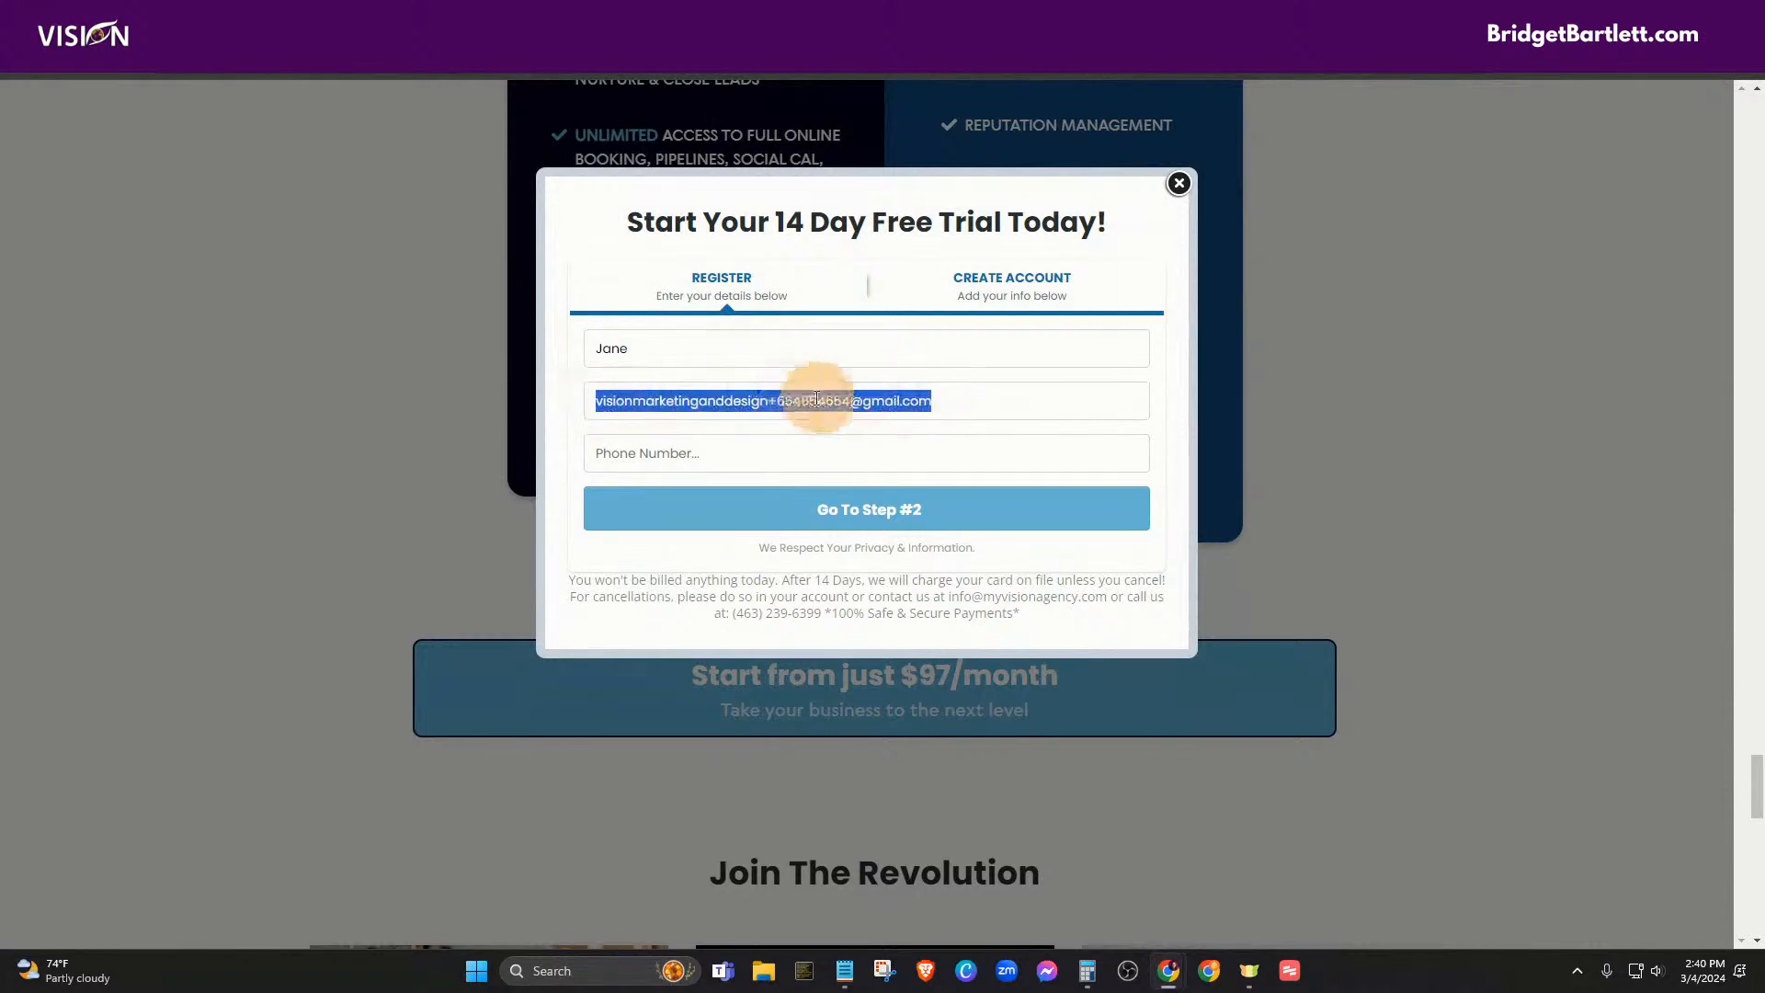
{"action": "left_click", "coordinate": [850, 450]}
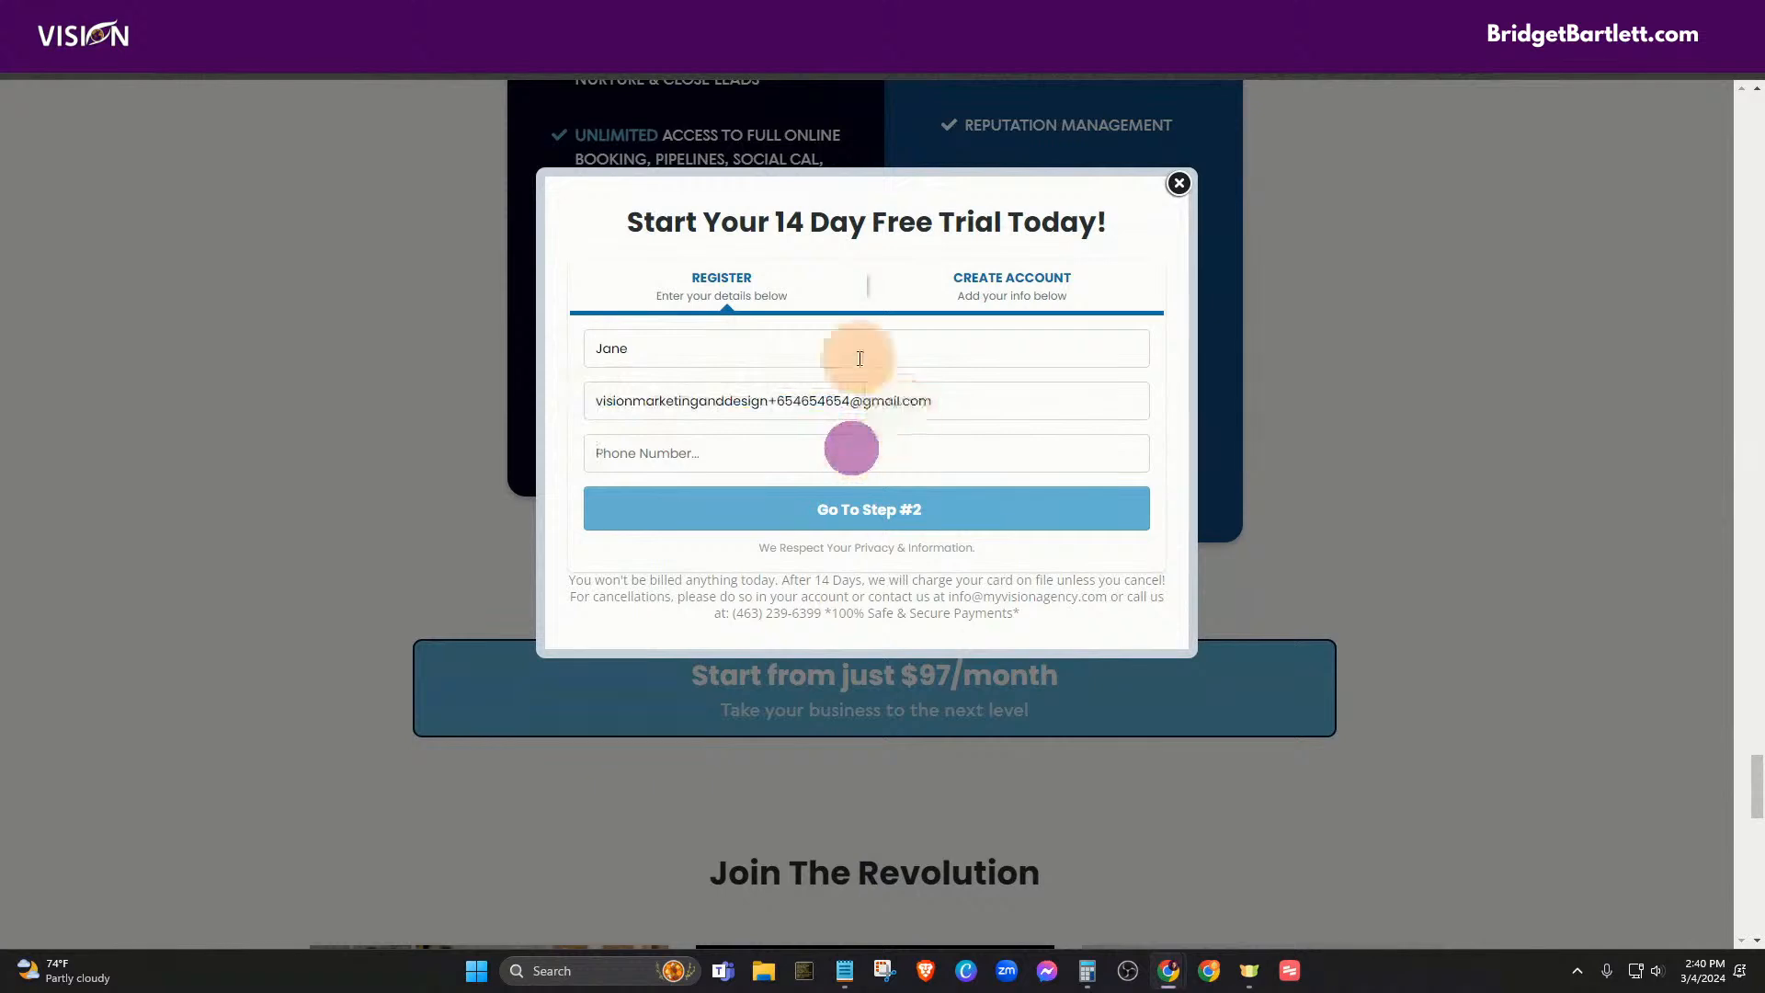
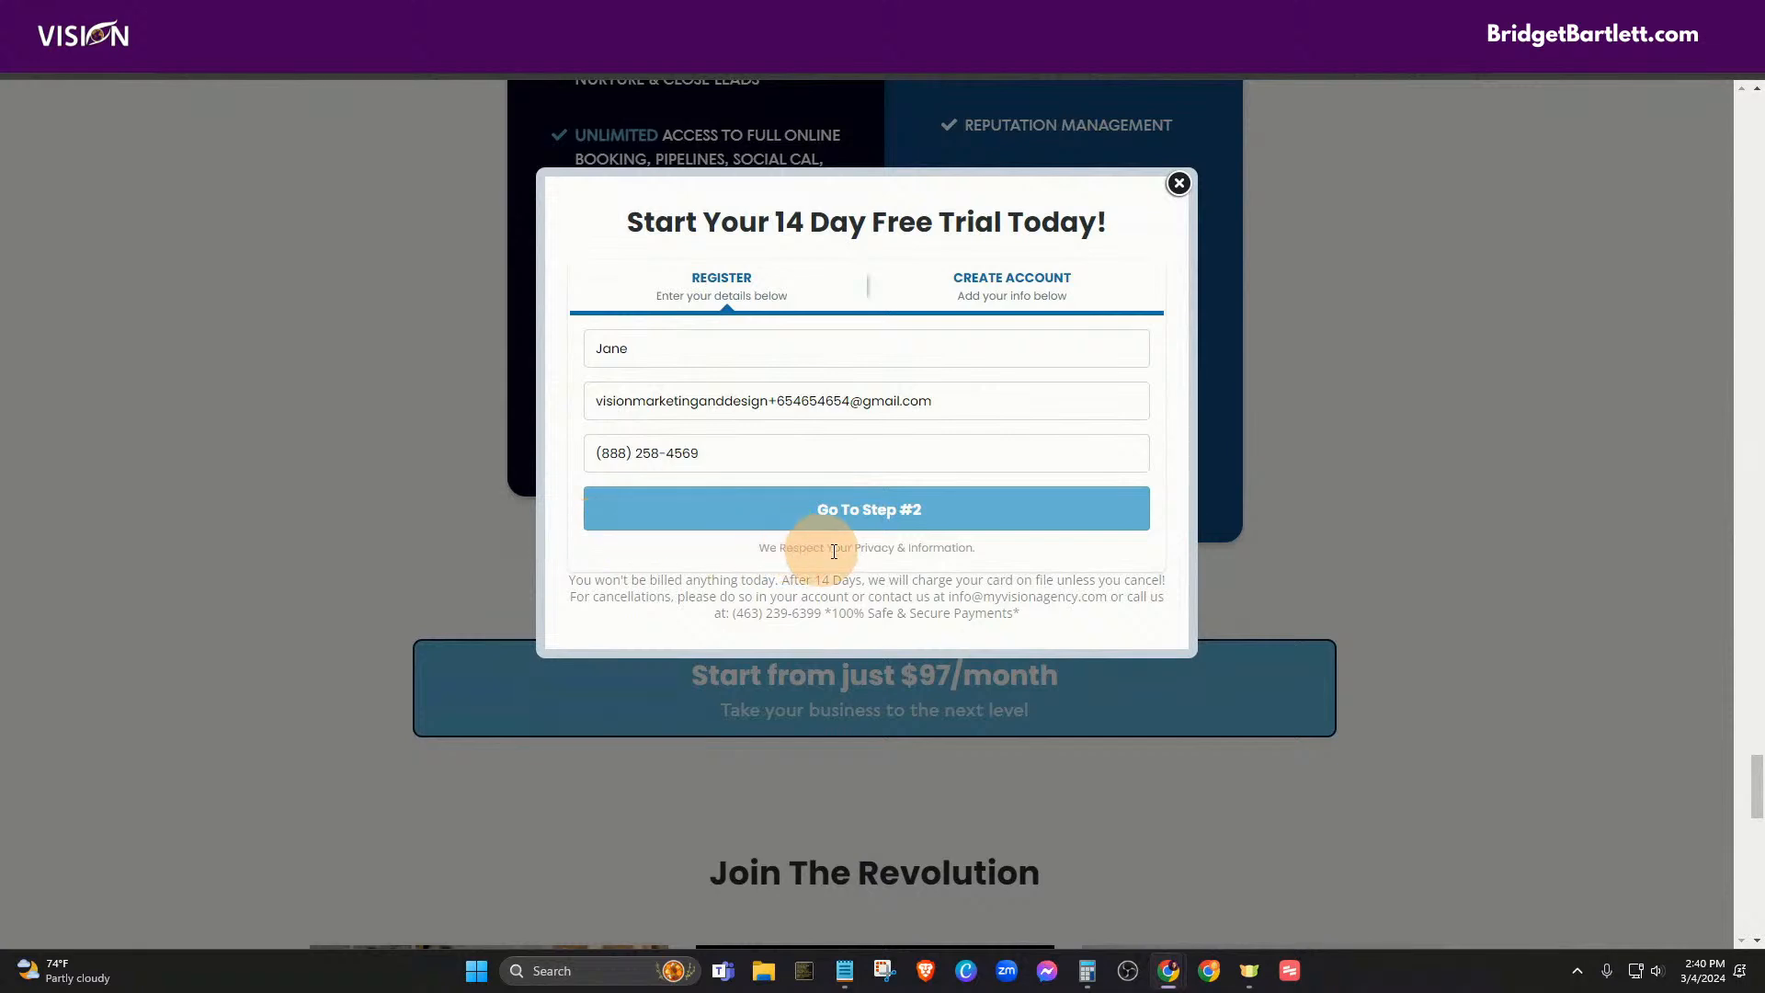
{"action": "left_click", "coordinate": [855, 516]}
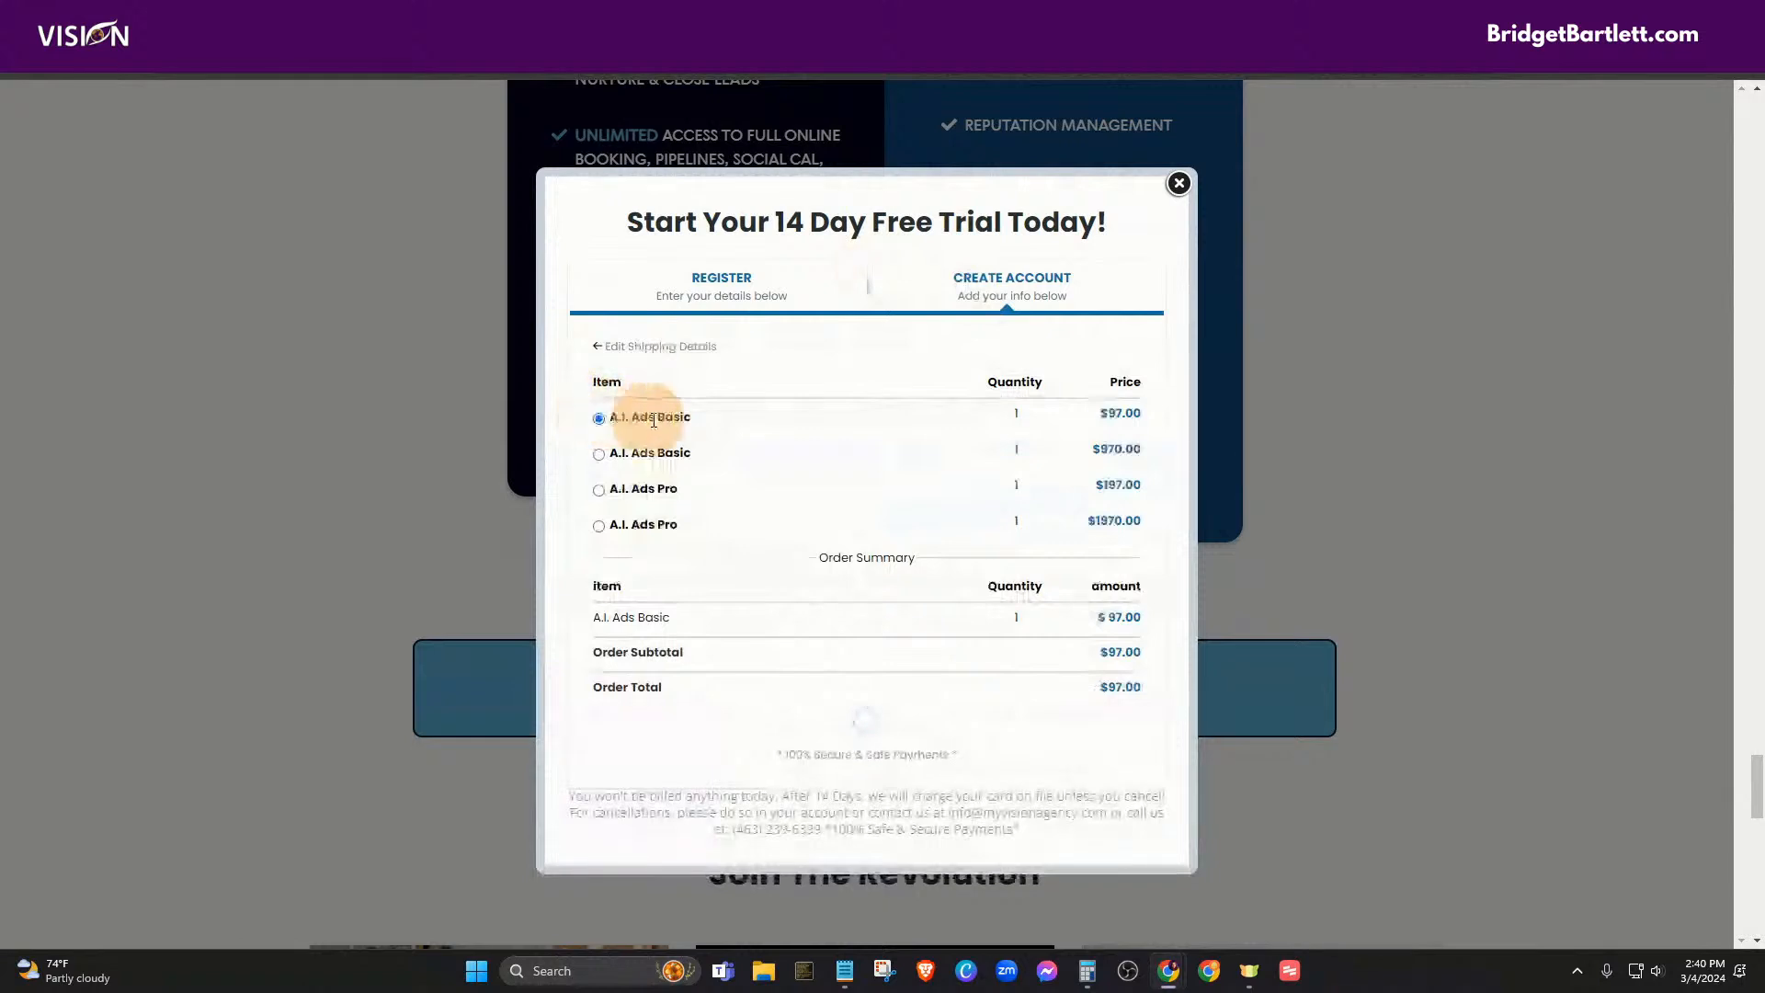
- Select the $970.00 A.I. Ads Basic plan and review the card fields and Complete Order button
{"action": "left_click", "coordinate": [598, 453]}
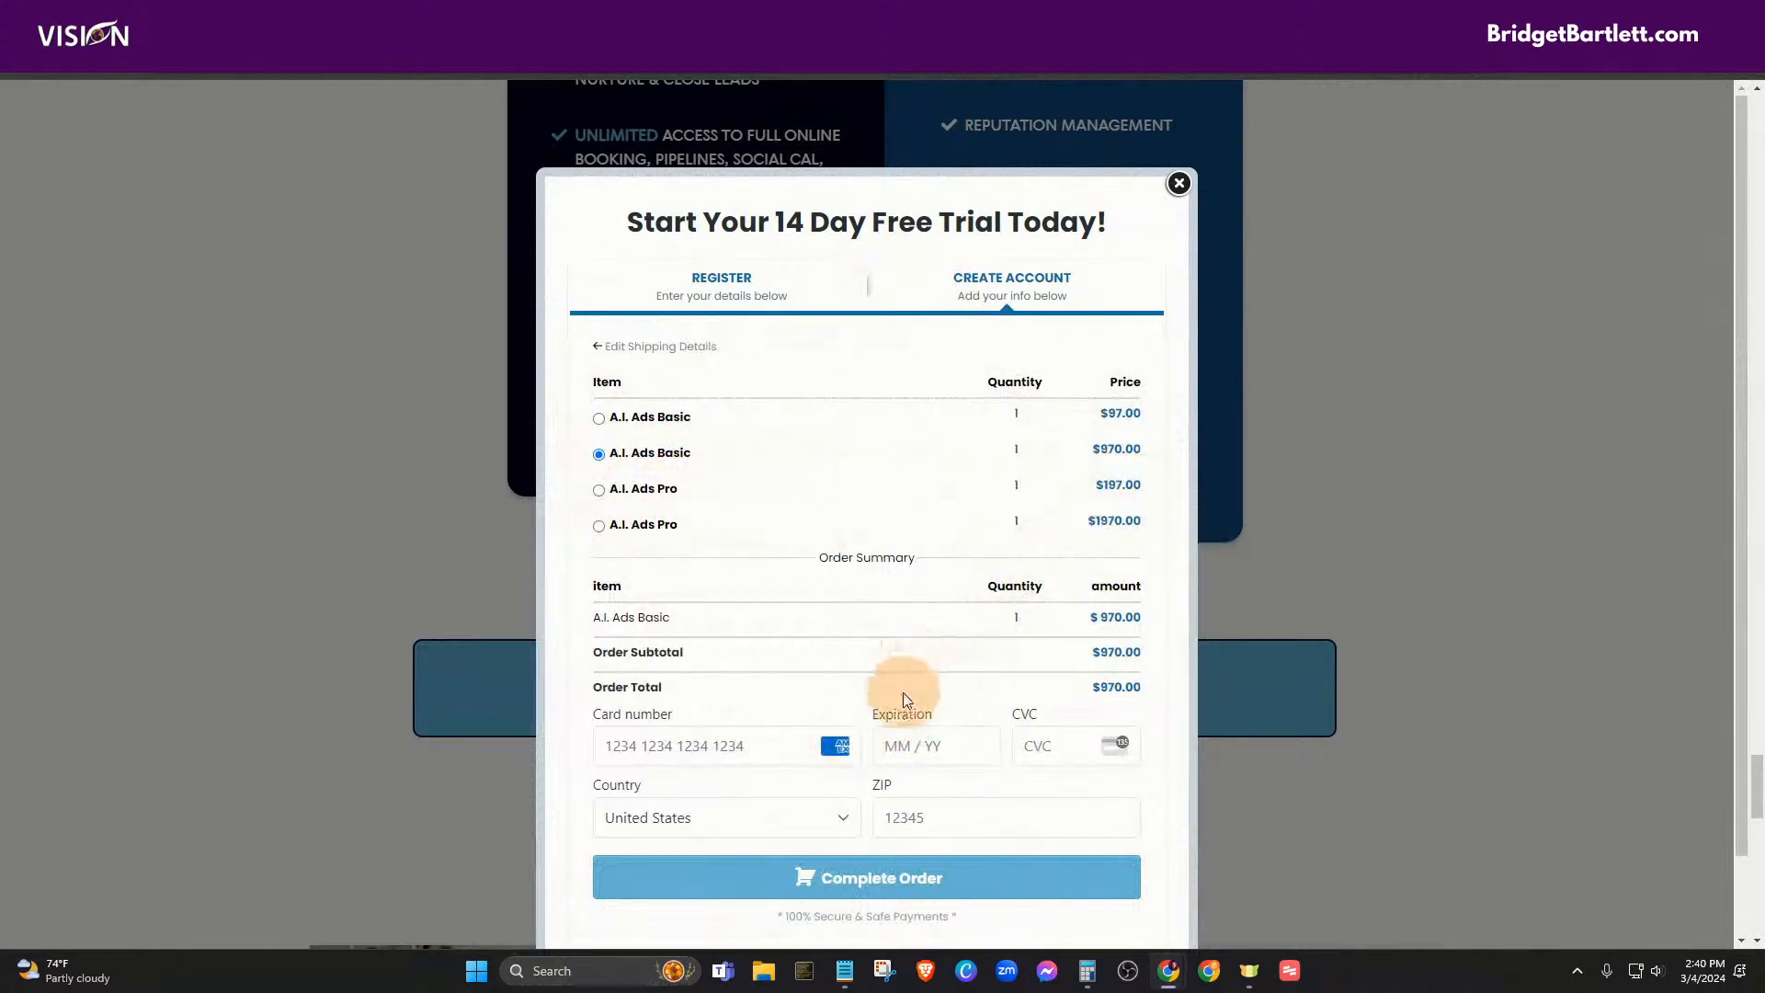
{"action": "scroll", "coordinate": [773, 591], "scroll_direction": "down", "scroll_amount": 1}
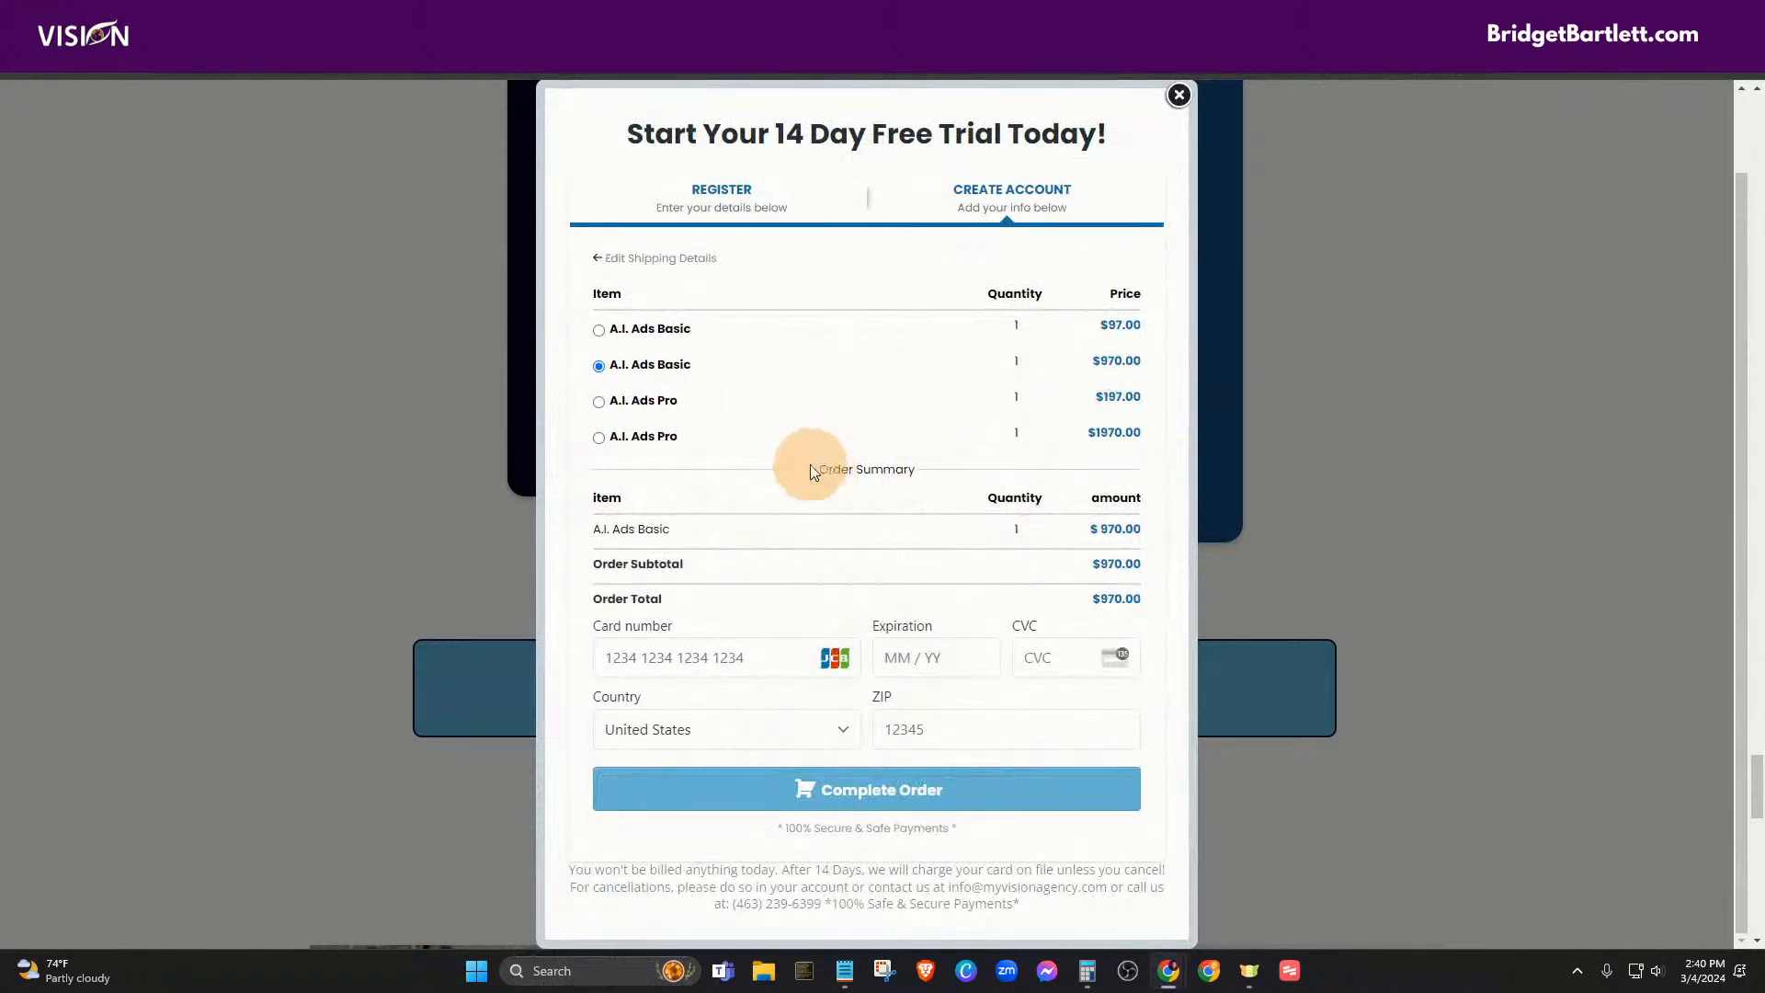
{"action": "scroll", "coordinate": [808, 461], "scroll_direction": "up", "scroll_amount": 1}
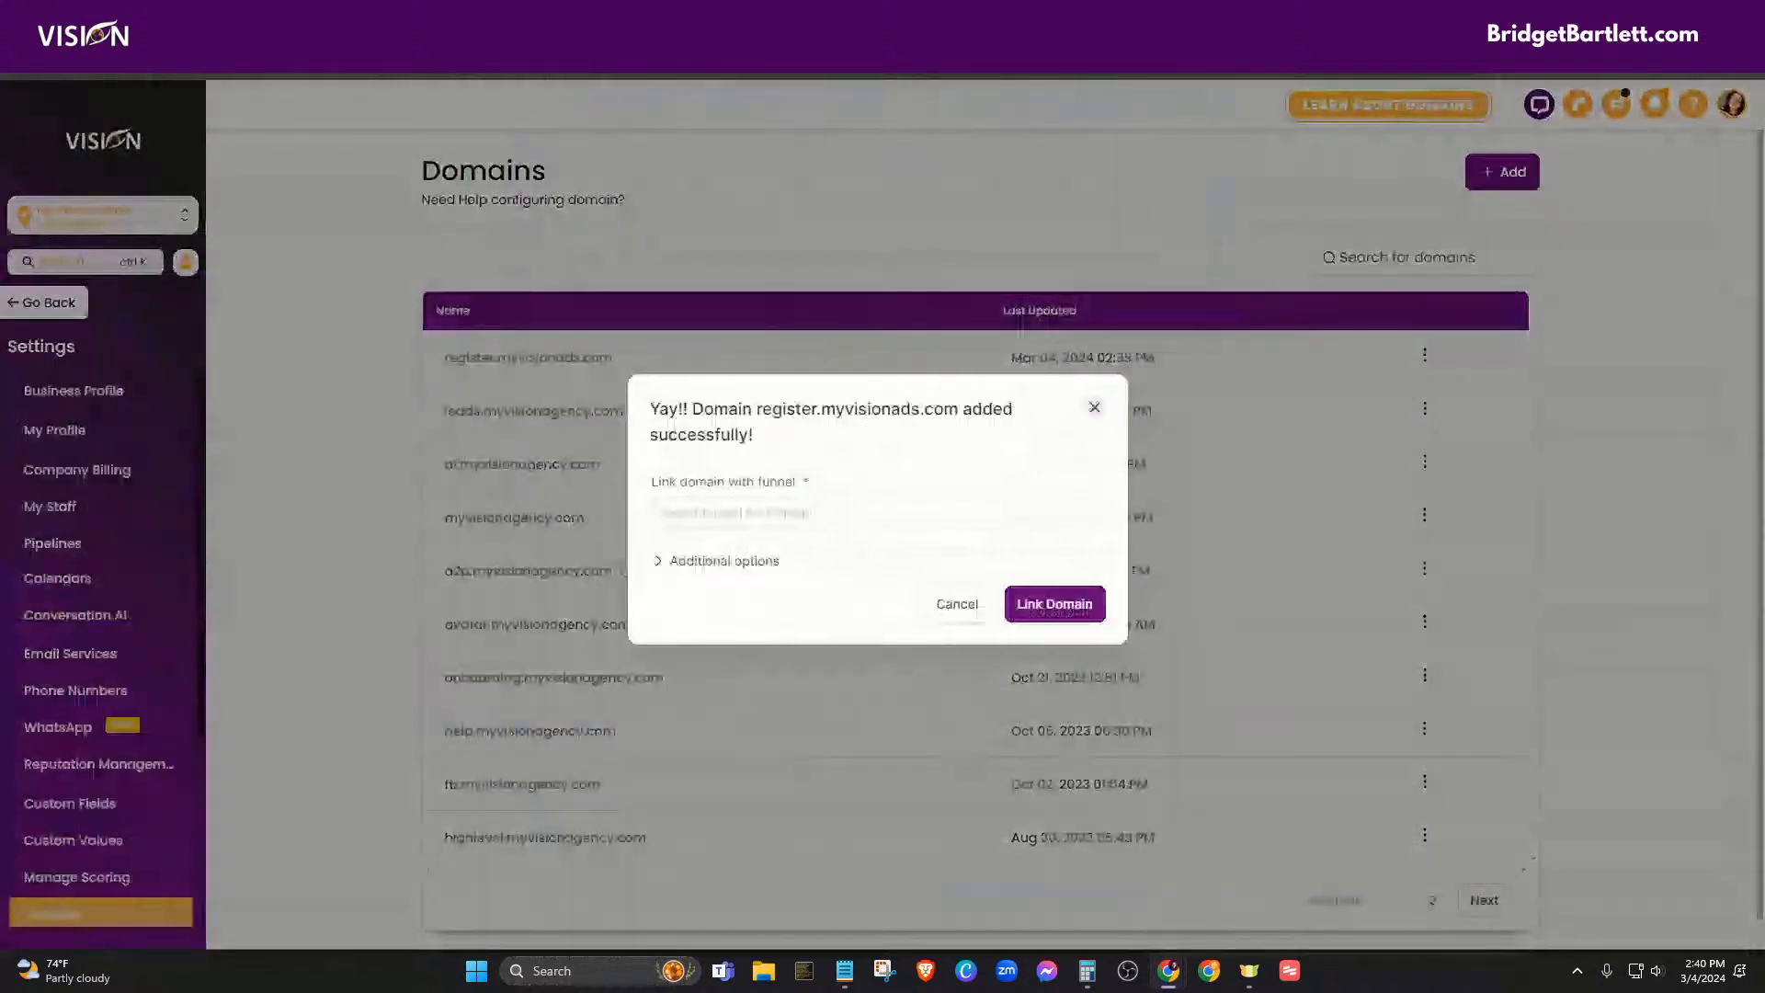
- Link register.myvisionads.com to the A.I. Ads funnel with Home as the default step
{"action": "left_click", "coordinate": [736, 511]}
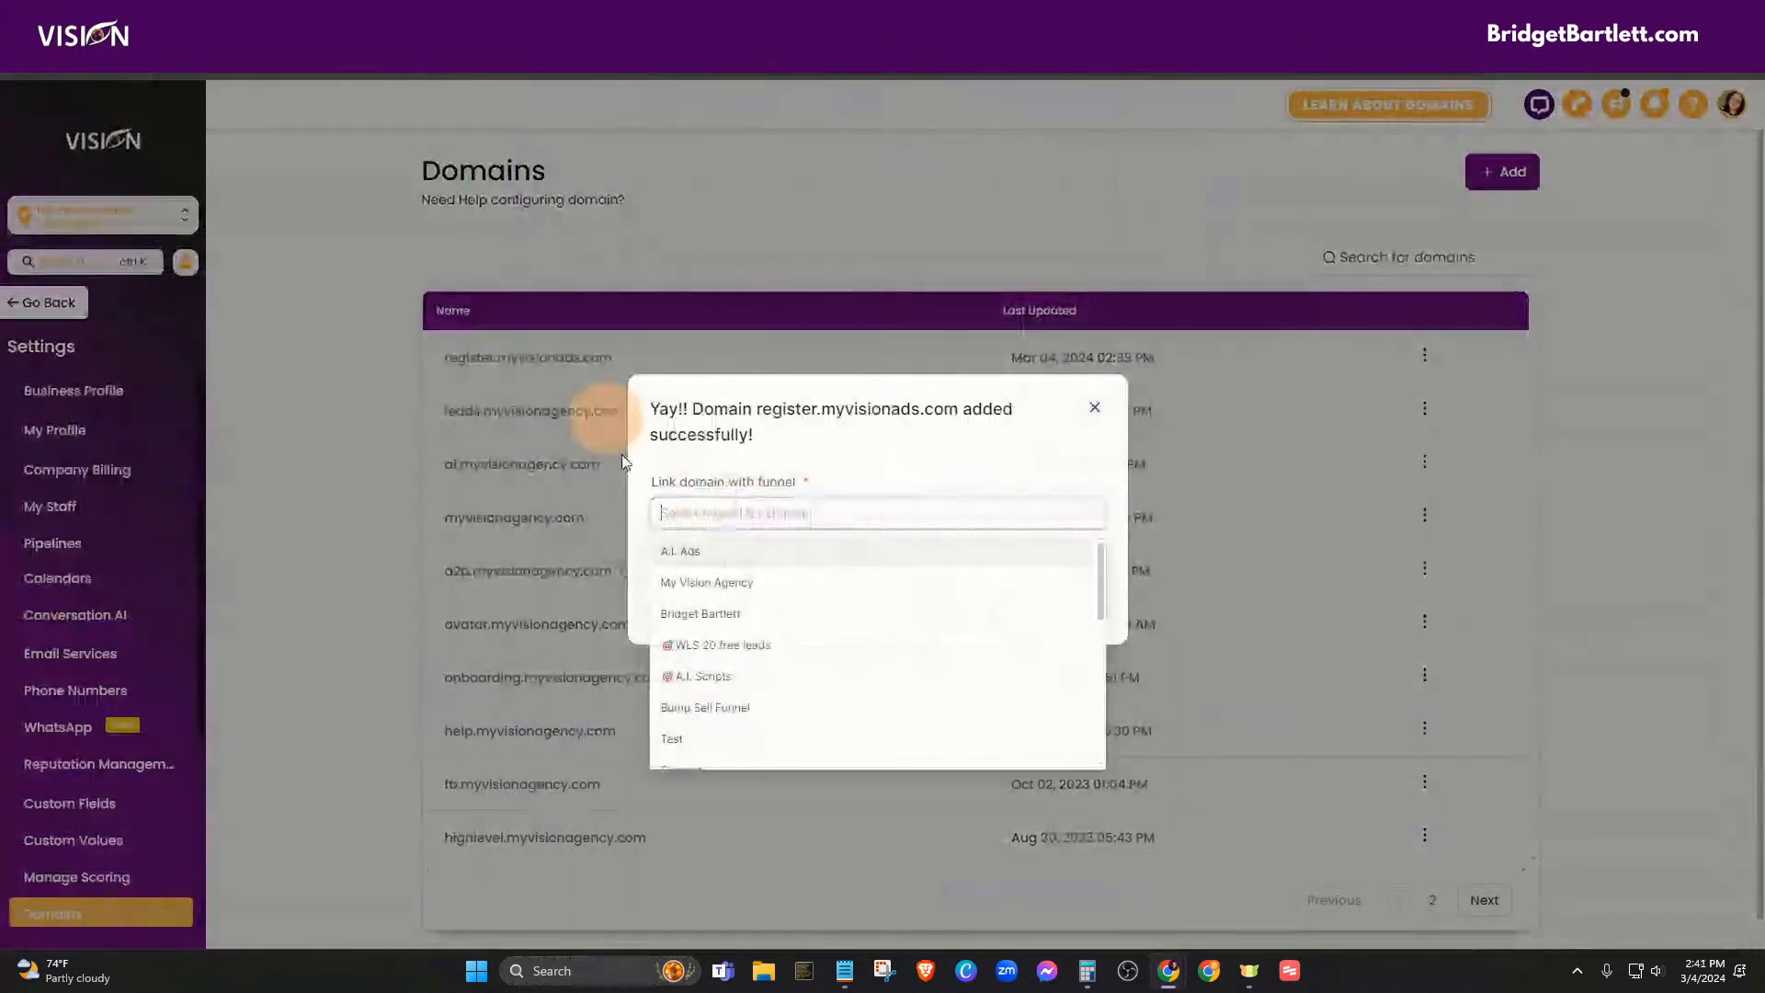
{"action": "left_click", "coordinate": [701, 552]}
{"action": "left_click", "coordinate": [752, 551]}
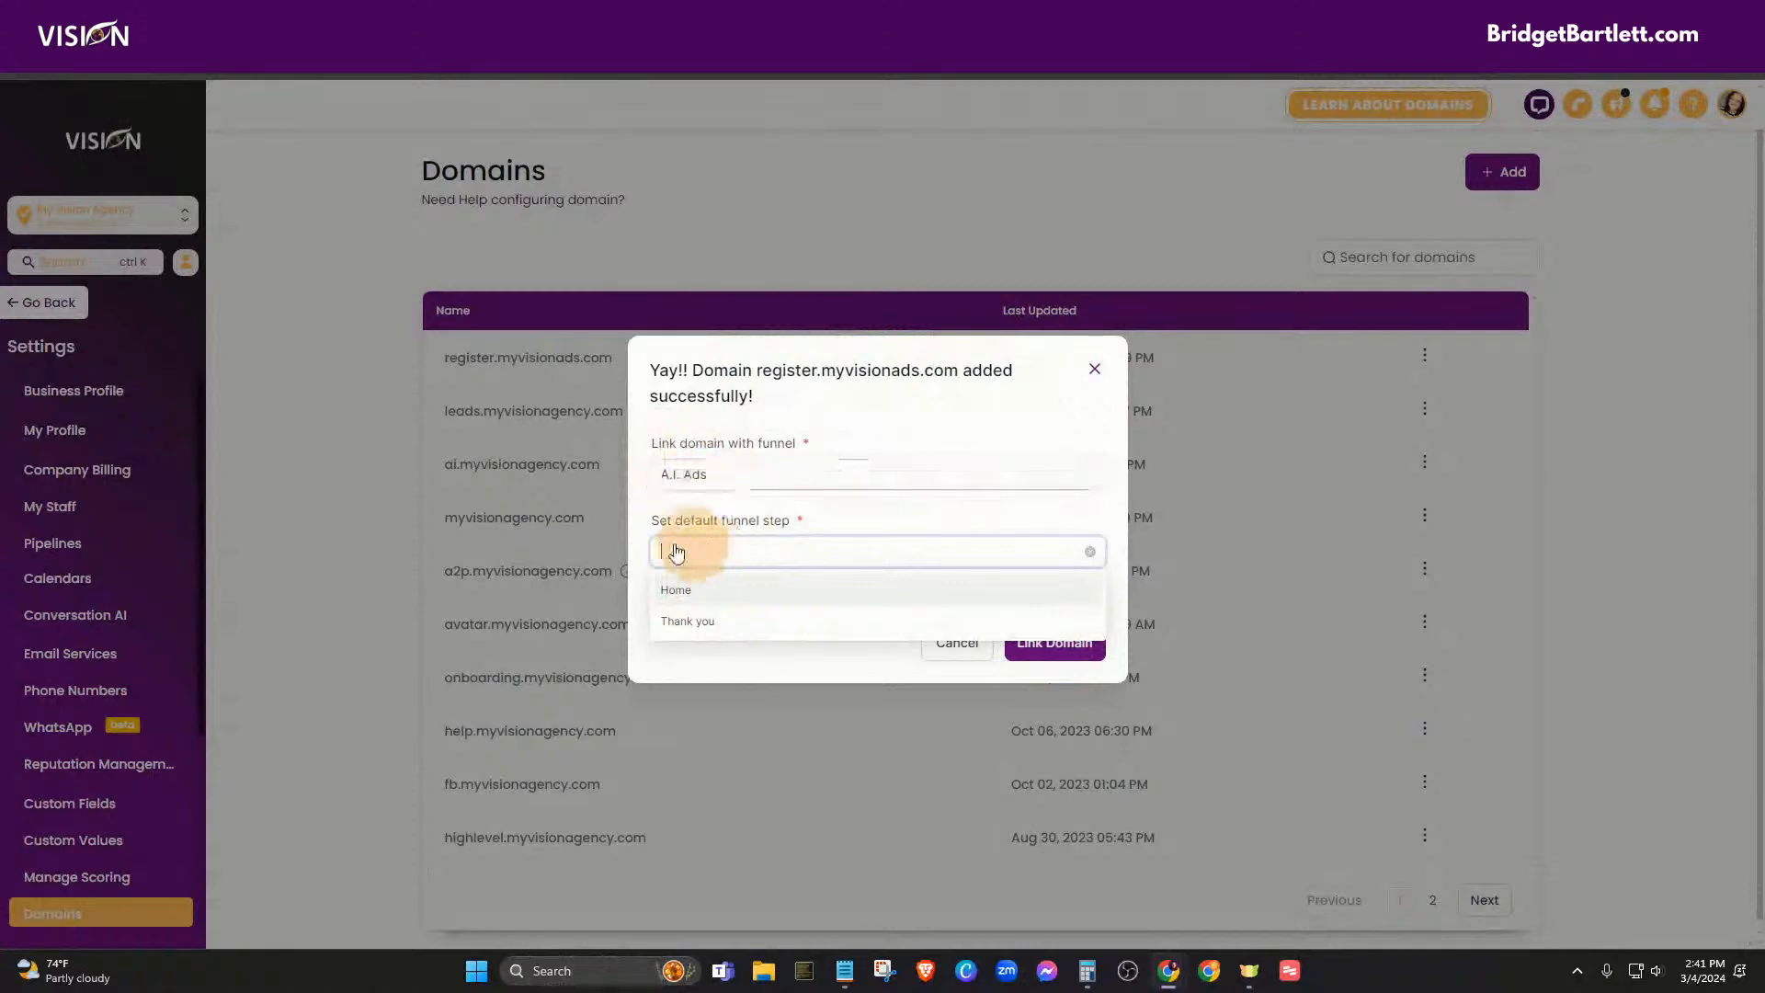
{"action": "left_click", "coordinate": [677, 586]}
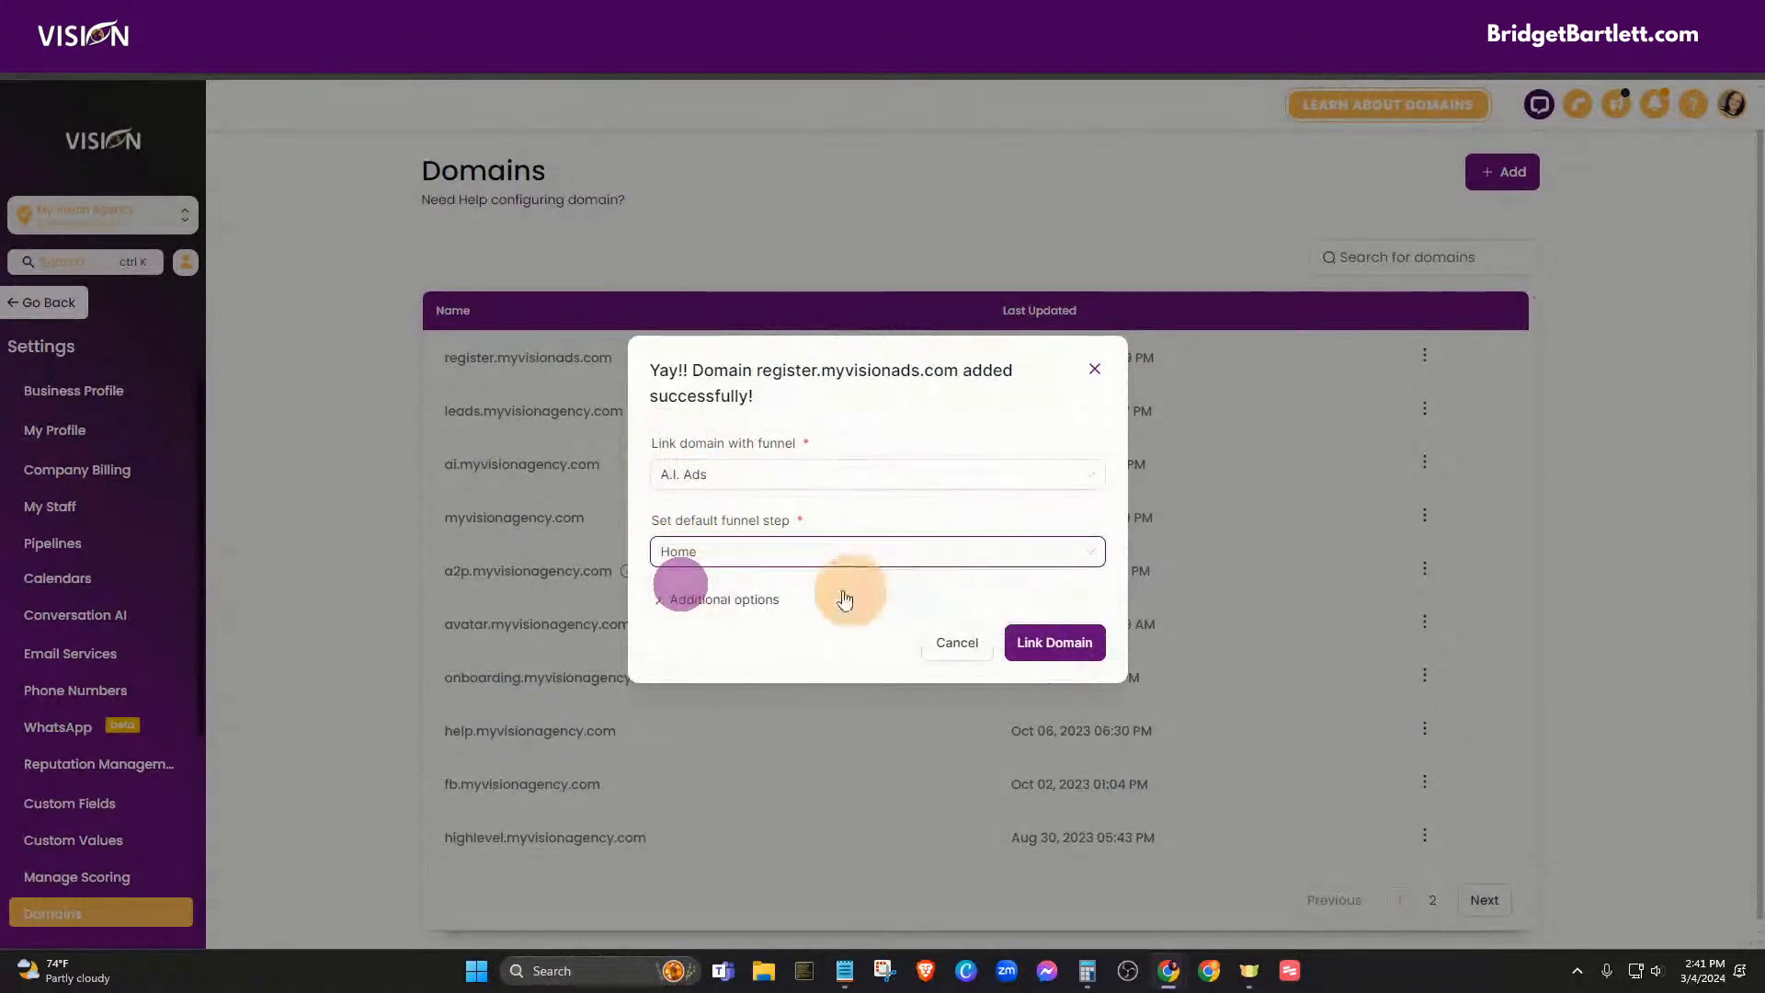
{"action": "left_click", "coordinate": [1048, 643]}
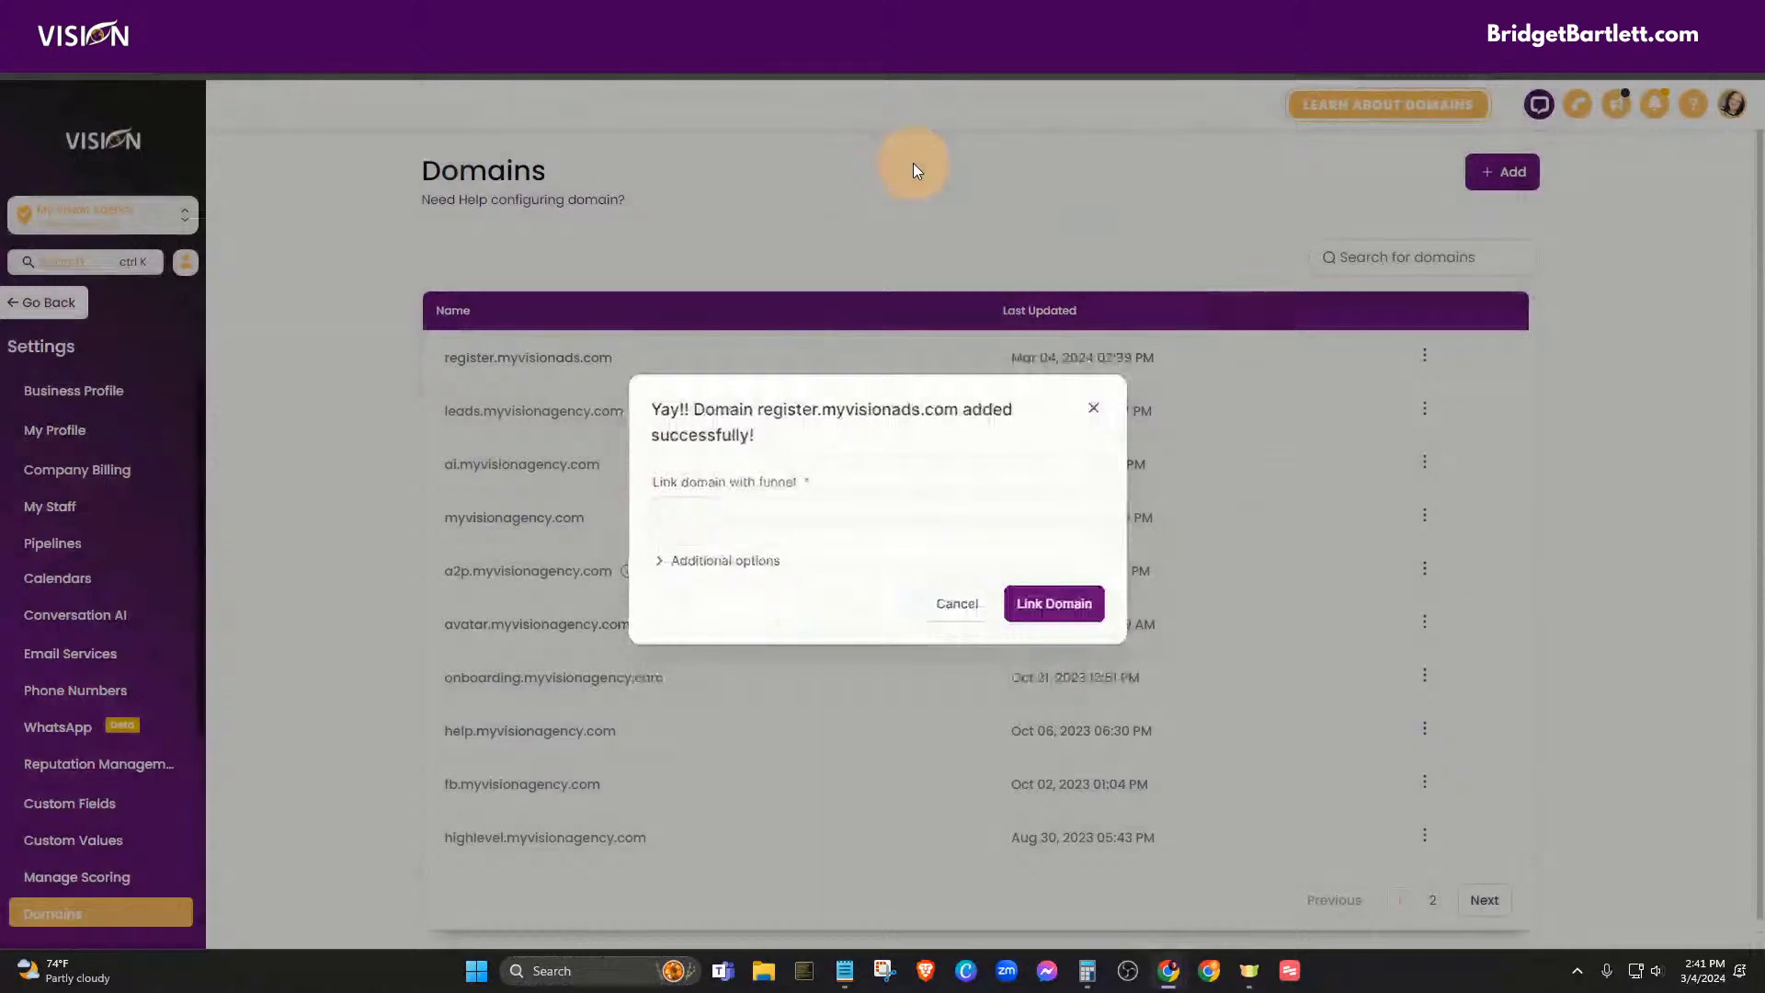
{"action": "left_click", "coordinate": [913, 162]}
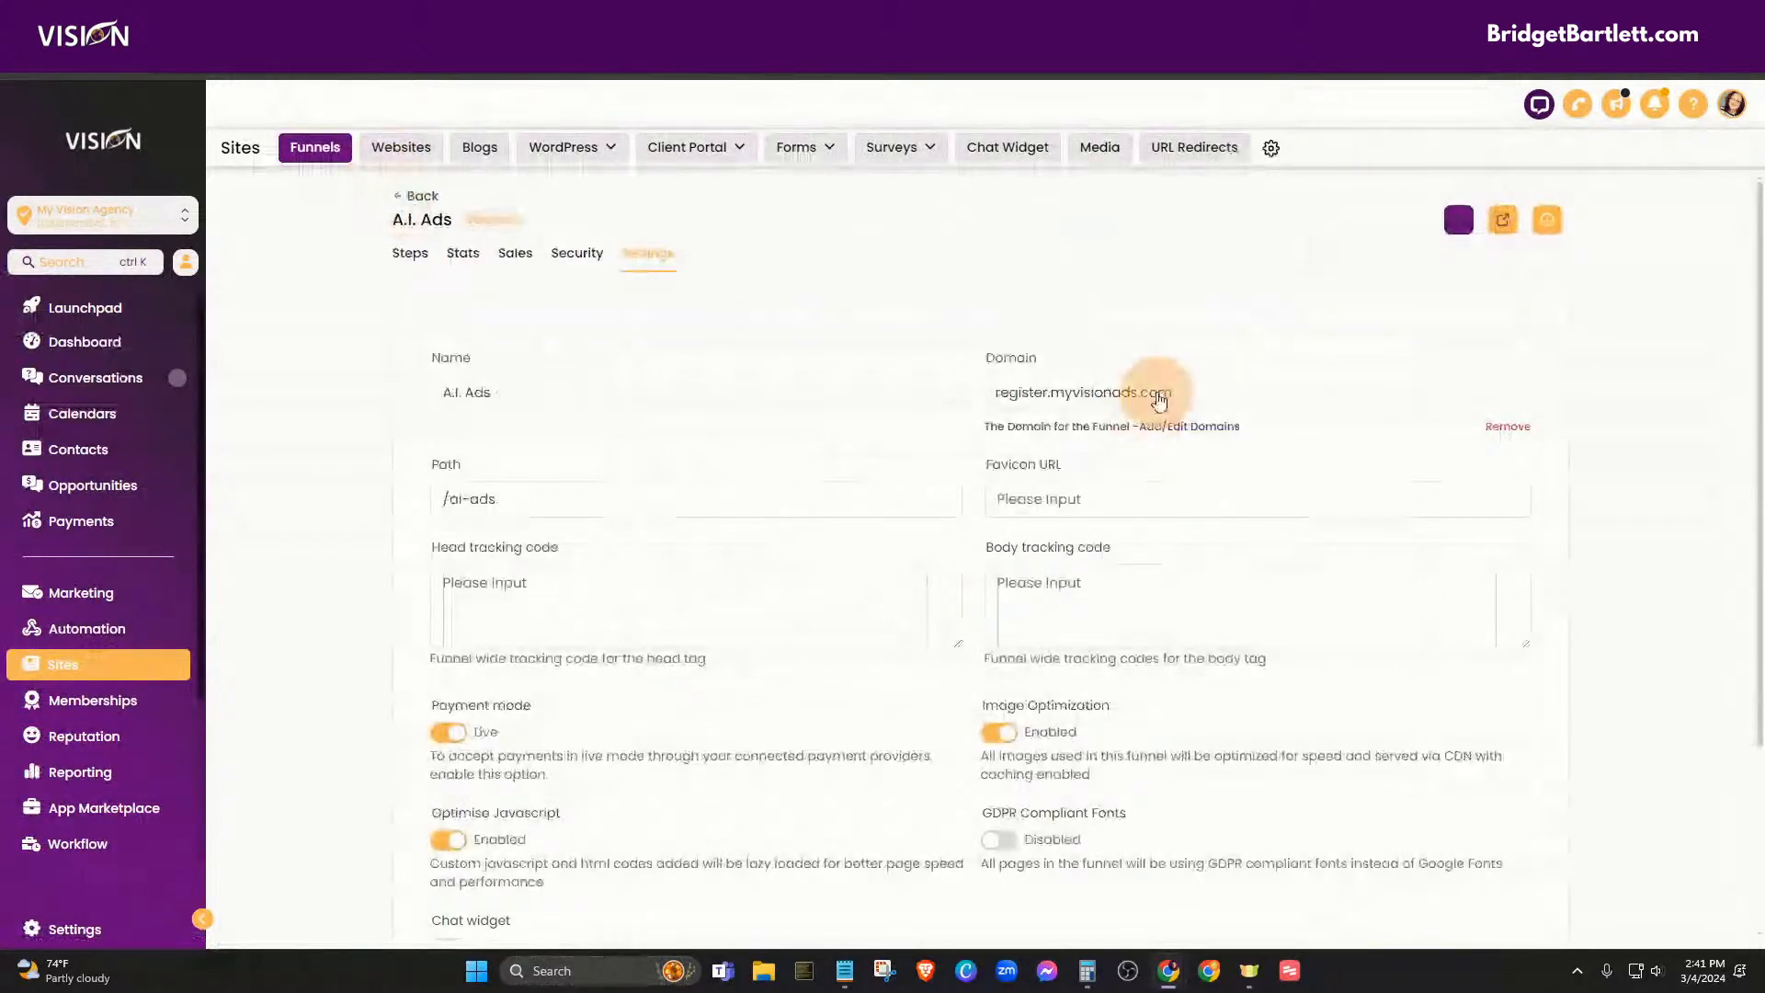
- Reopen the A.I. Ads funnel from Funnels and view its Thank you step at /thank-you
{"action": "left_click", "coordinate": [413, 203]}
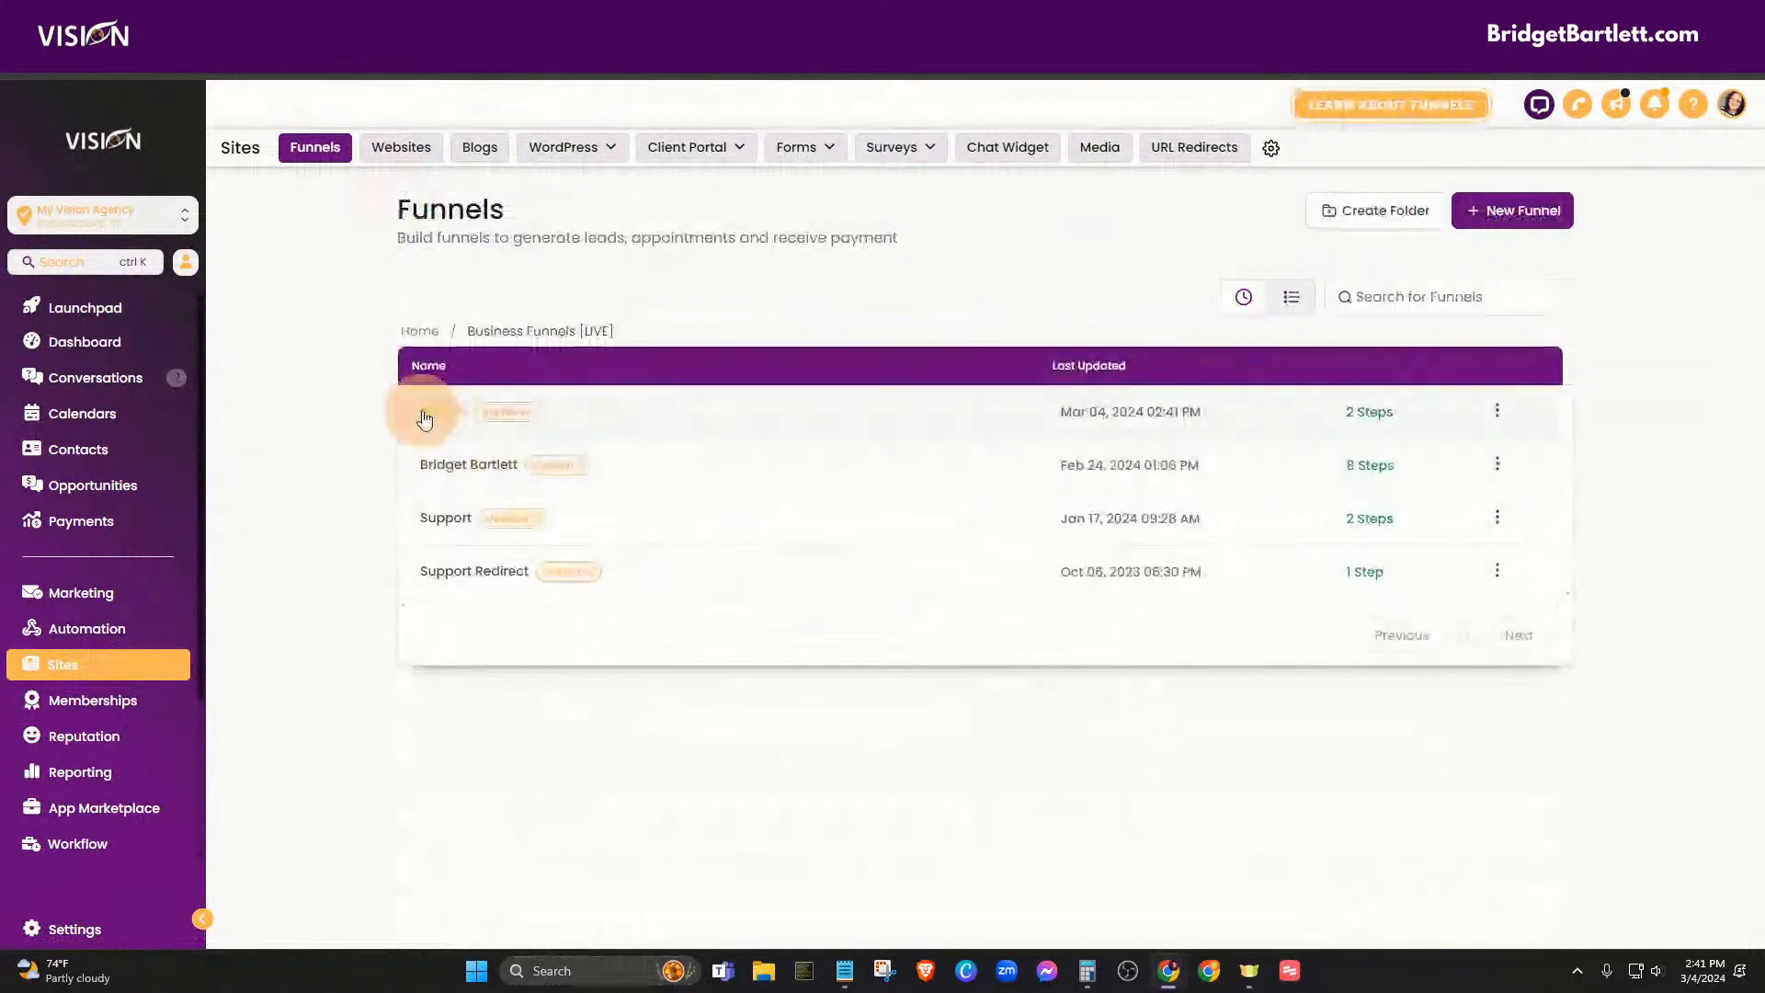
{"action": "left_click", "coordinate": [424, 418]}
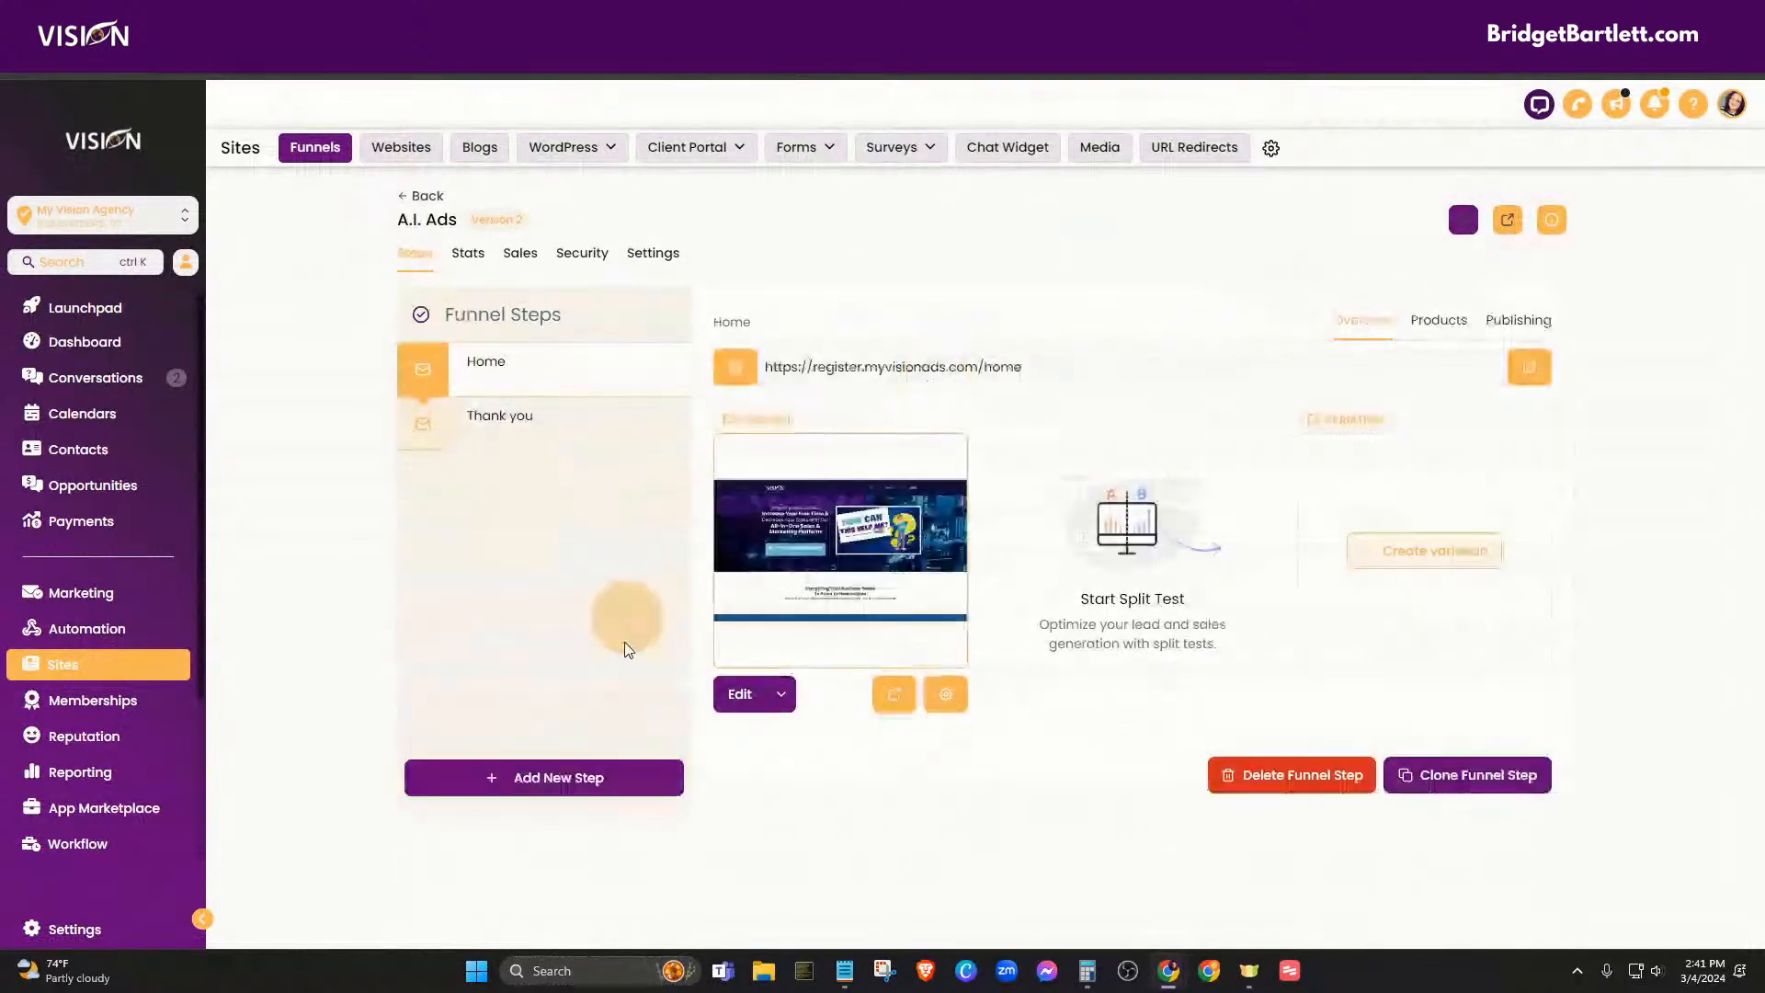
{"action": "left_click", "coordinate": [481, 421]}
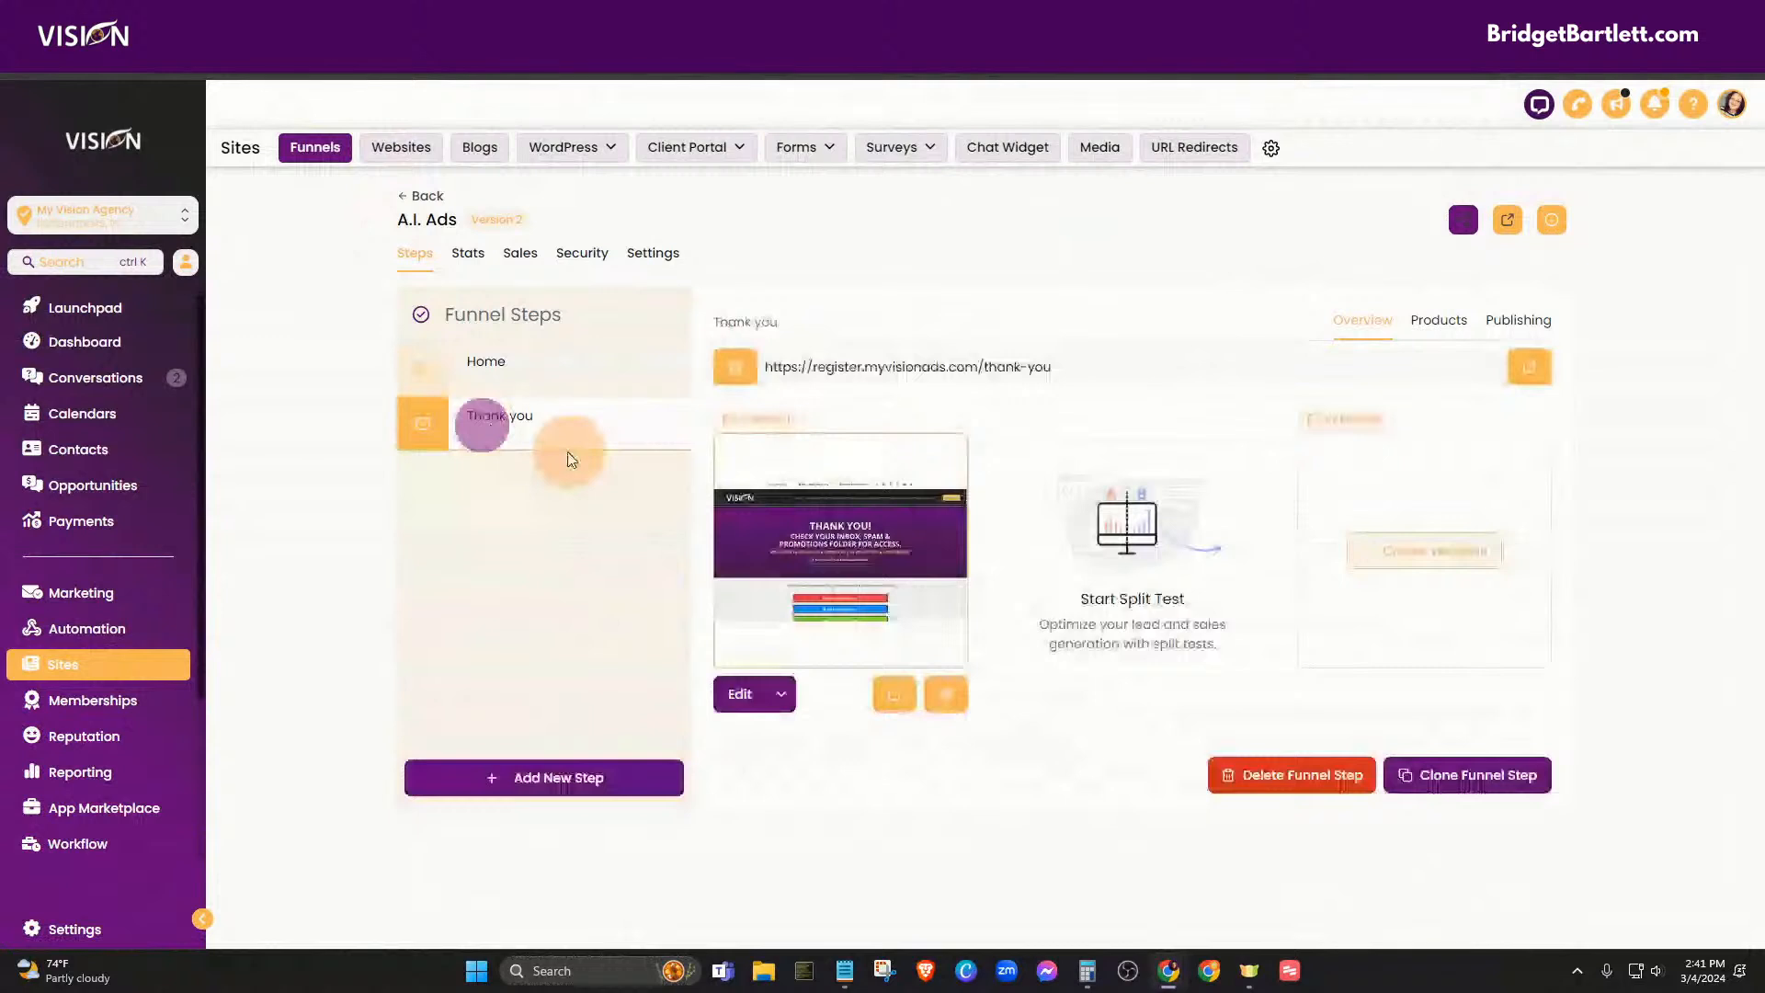